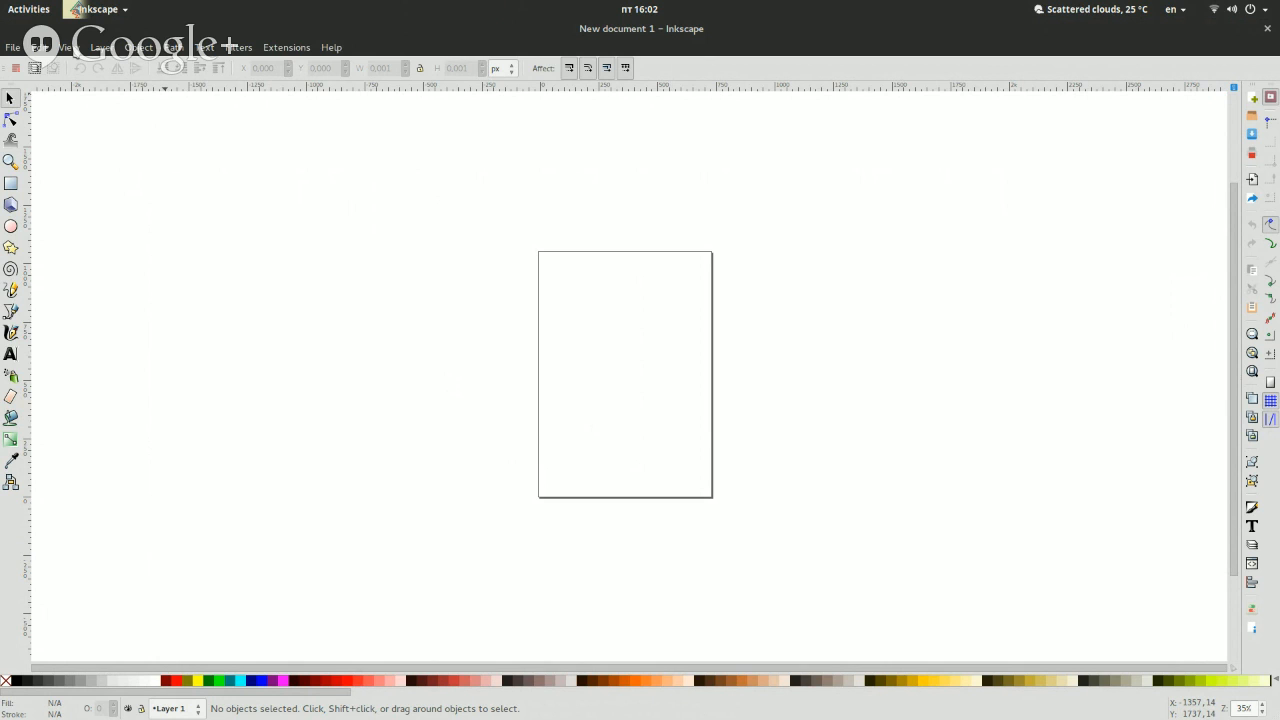
Set the page to a custom size of 200 px wide by 200 px high in the document properties.
{"action": "left_click", "coordinate": [12, 47]}
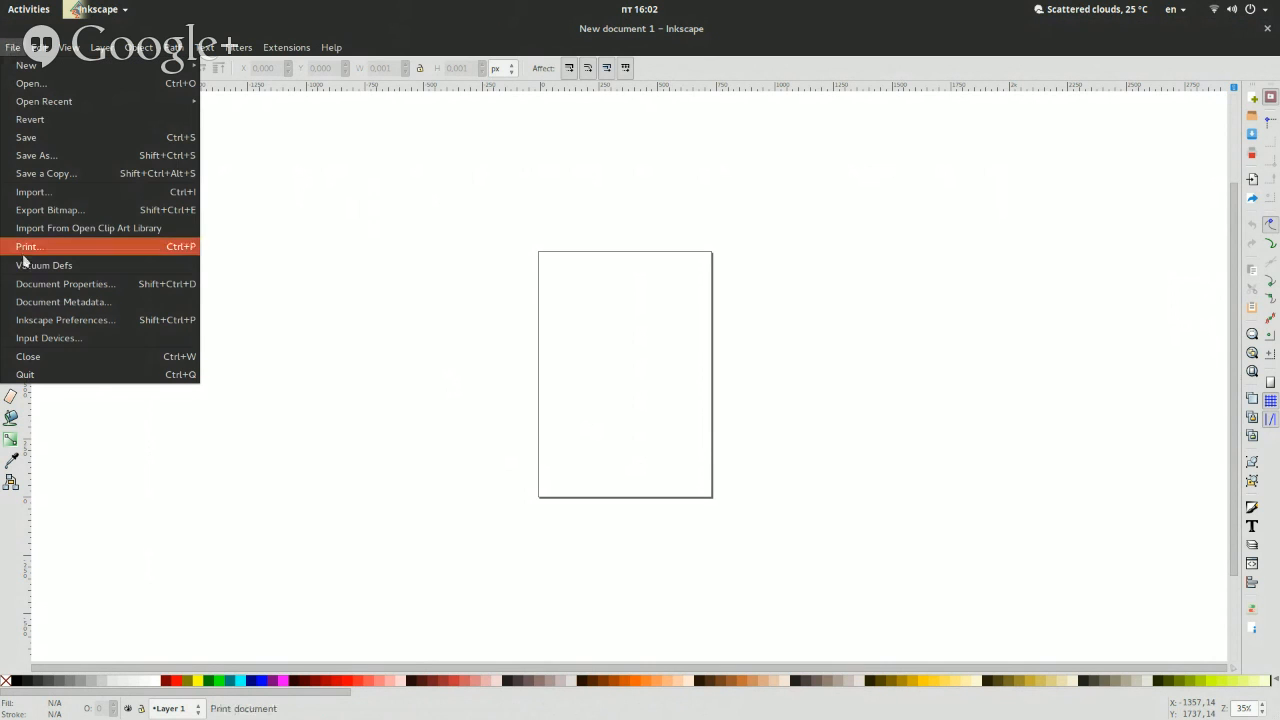
{"action": "left_click", "coordinate": [30, 290]}
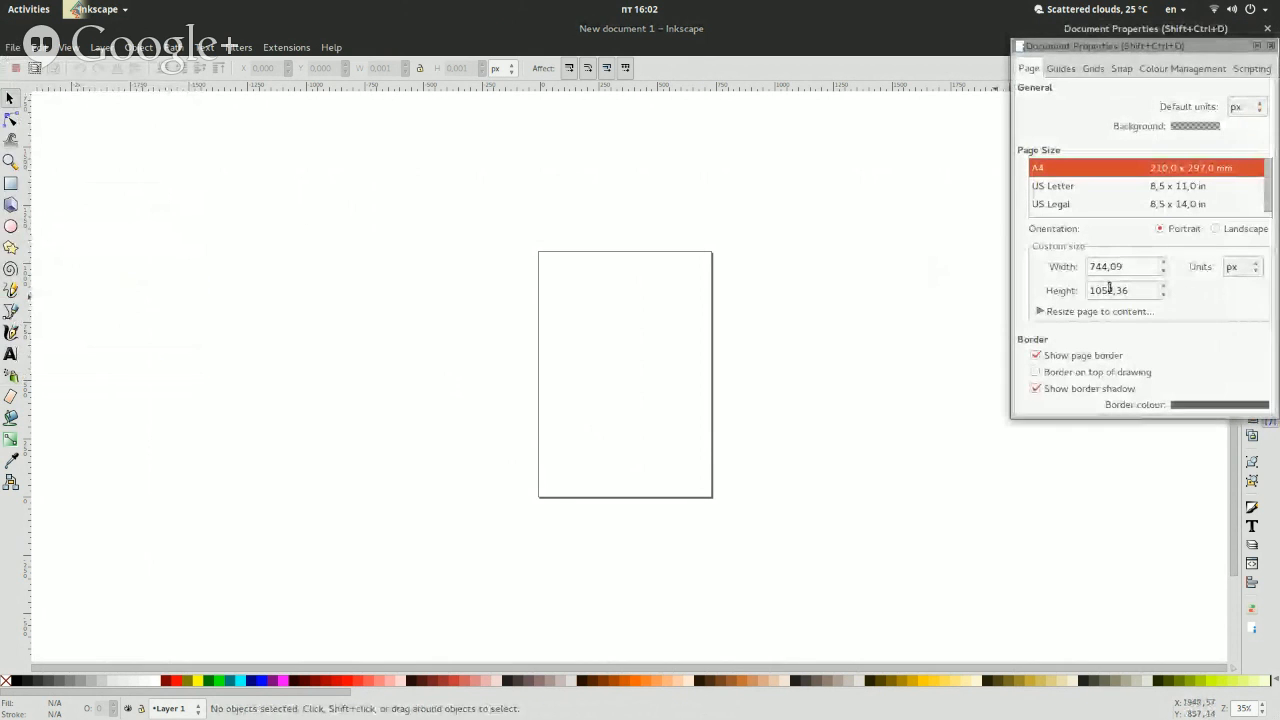
{"action": "double_click", "coordinate": [1135, 267]}
{"action": "triple_click", "coordinate": [1135, 267]}
{"action": "type", "text": "200"}
{"action": "key", "text": "Return"}
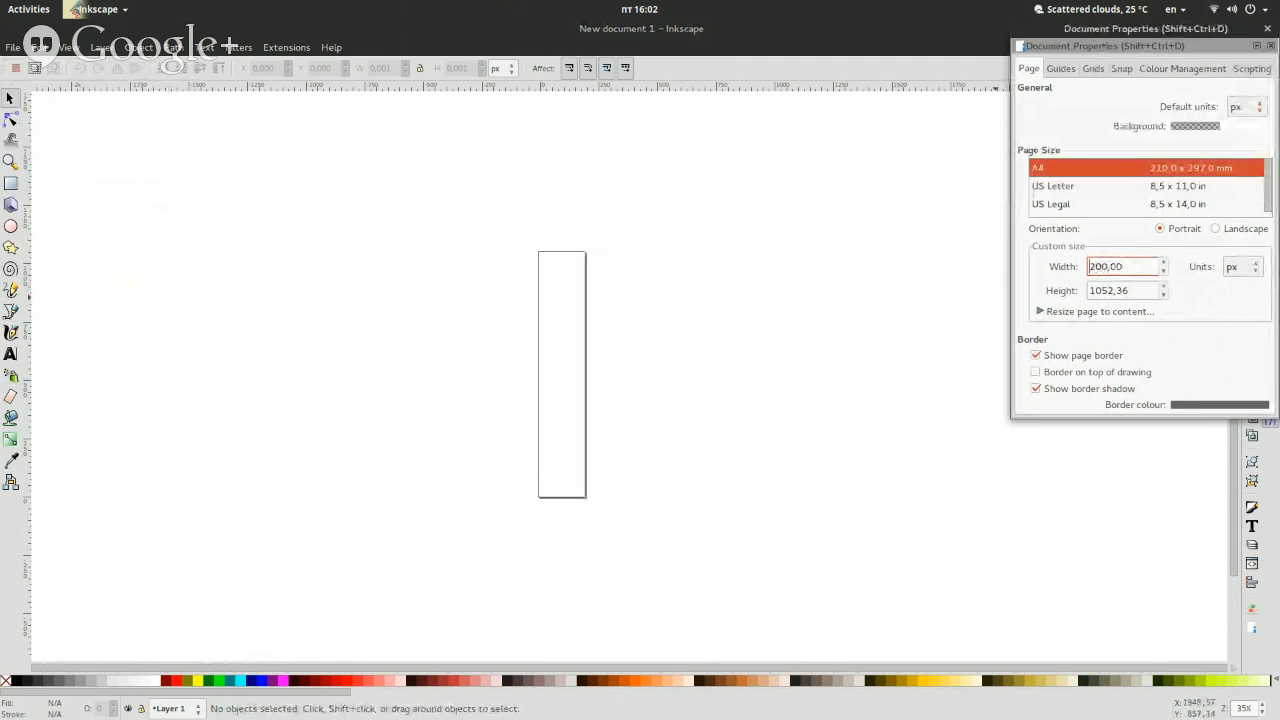
{"action": "triple_click", "coordinate": [1133, 291]}
{"action": "type", "text": "200"}
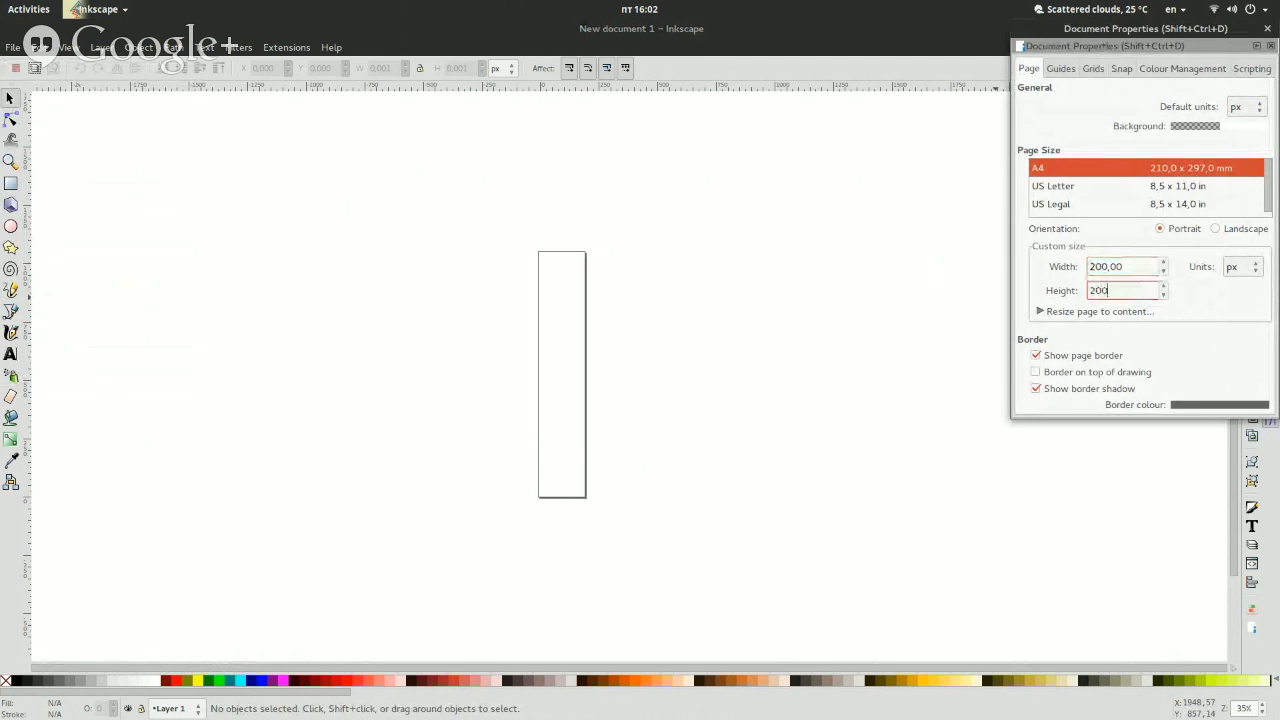
{"action": "key", "text": "Return"}
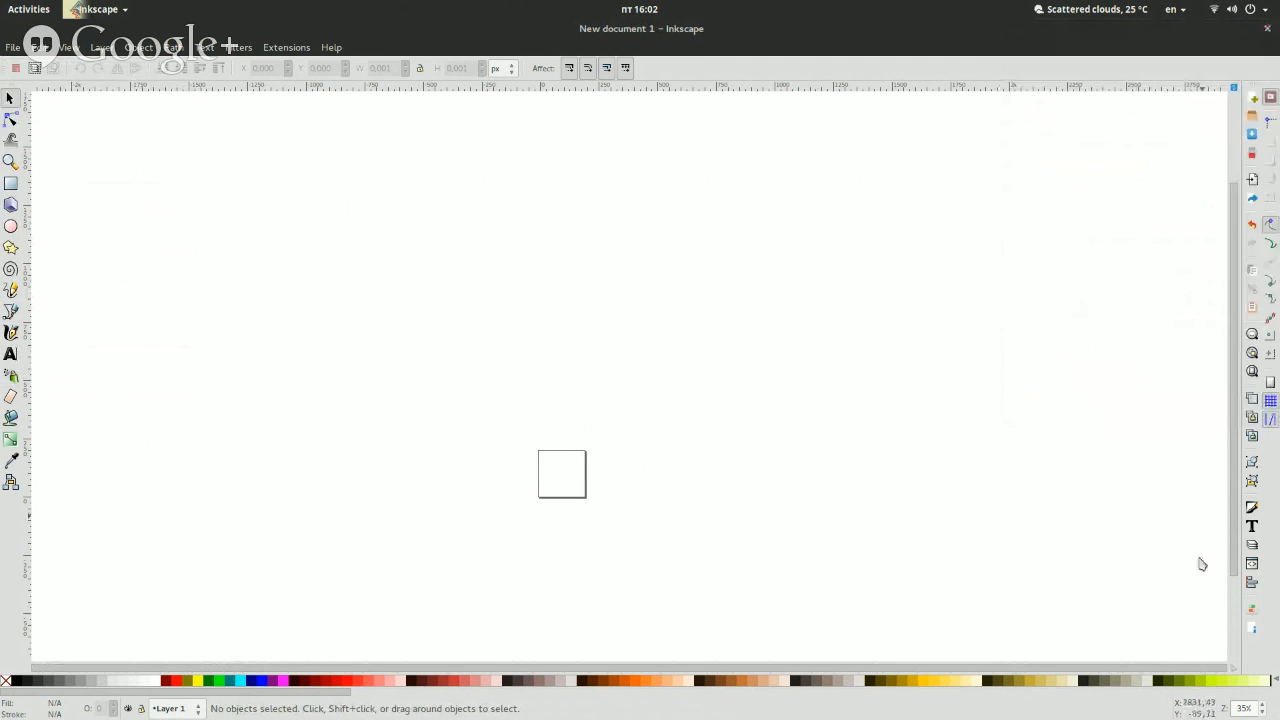
{"action": "left_click", "coordinate": [1267, 28]}
Show the grid over the canvas and the 200 px square page.
{"action": "scroll", "coordinate": [1254, 706], "scroll_direction": "up", "scroll_amount": 20}
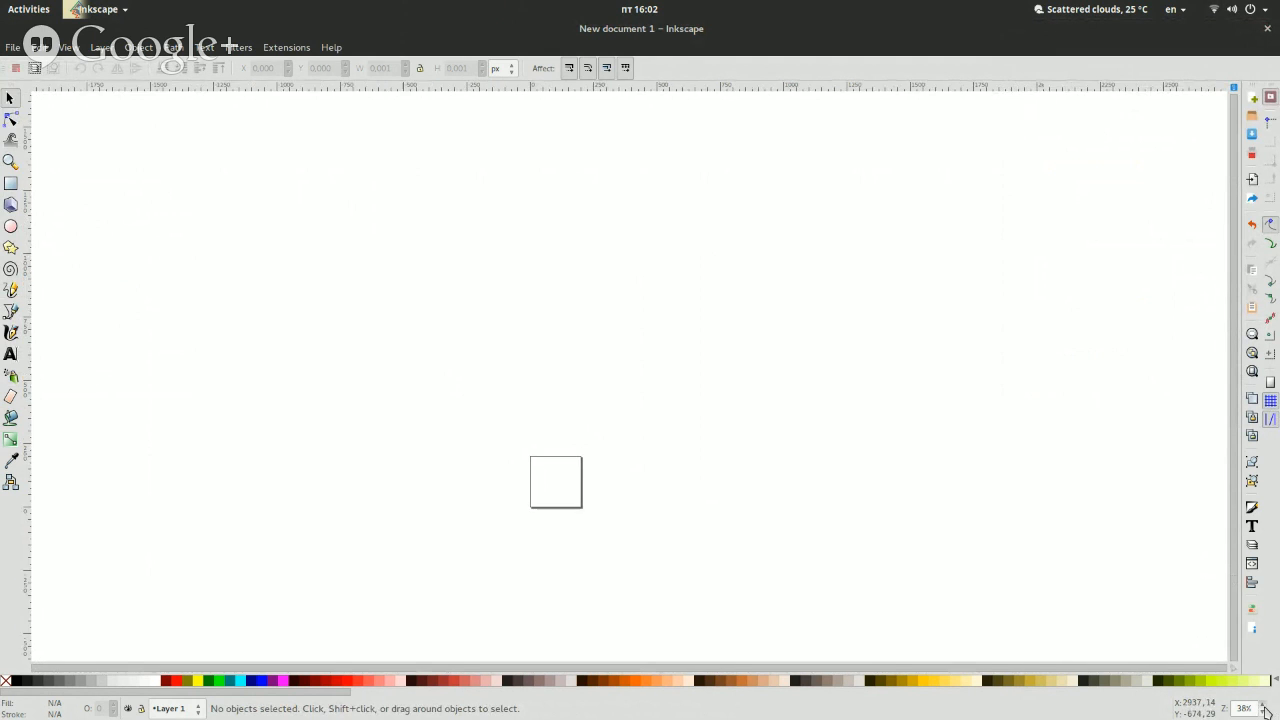
{"action": "scroll", "coordinate": [853, 368], "scroll_direction": "down", "scroll_amount": 16}
{"action": "scroll", "coordinate": [853, 373], "scroll_direction": "up", "scroll_amount": 5}
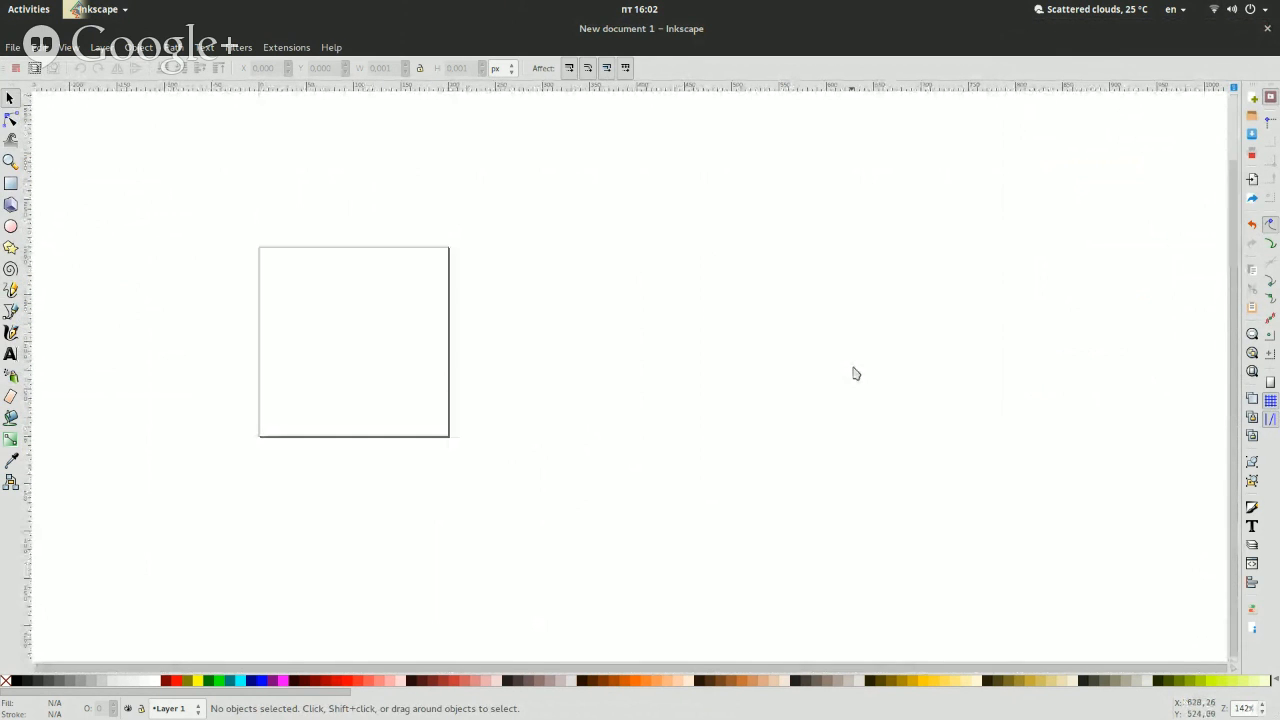
{"action": "scroll", "coordinate": [1262, 711], "scroll_direction": "up", "scroll_amount": 1}
{"action": "scroll", "coordinate": [1262, 711], "scroll_direction": "up", "scroll_amount": 5}
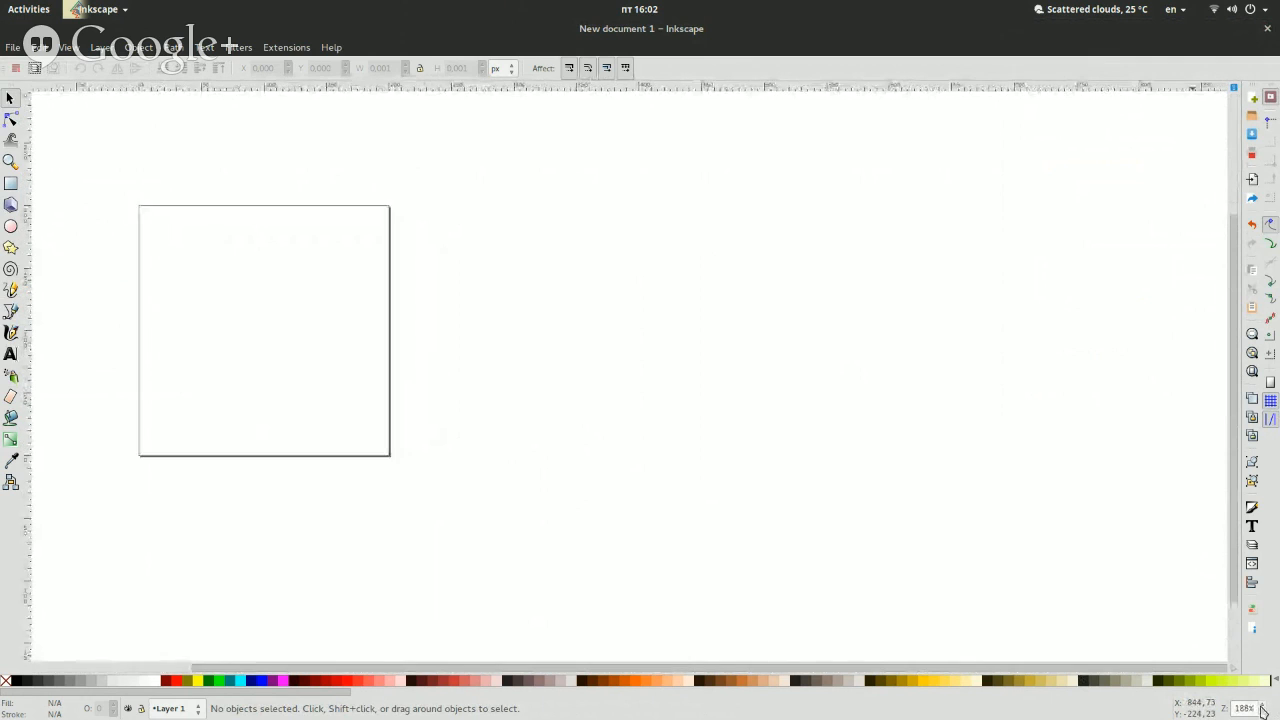
{"action": "left_click_drag", "start_coordinate": [950, 666], "coordinate": [618, 666]}
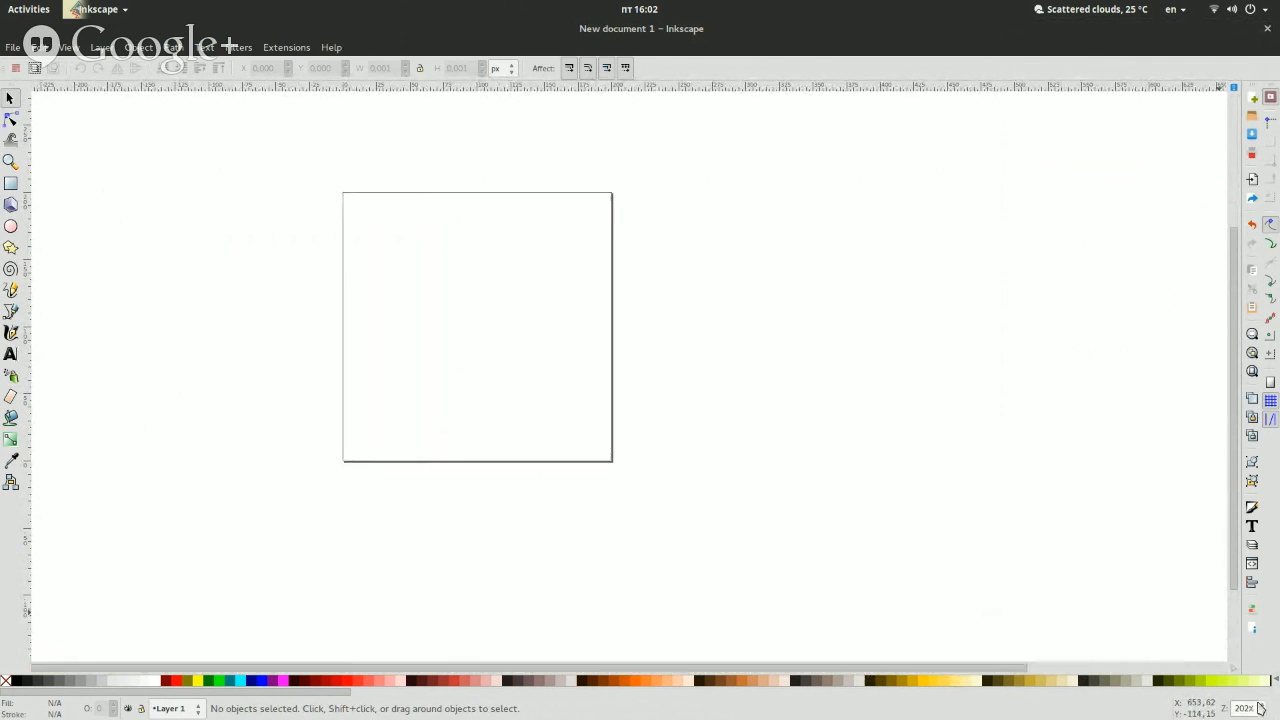
{"action": "scroll", "coordinate": [1262, 708], "scroll_direction": "up", "scroll_amount": 1}
{"action": "scroll", "coordinate": [1262, 708], "scroll_direction": "up", "scroll_amount": 6}
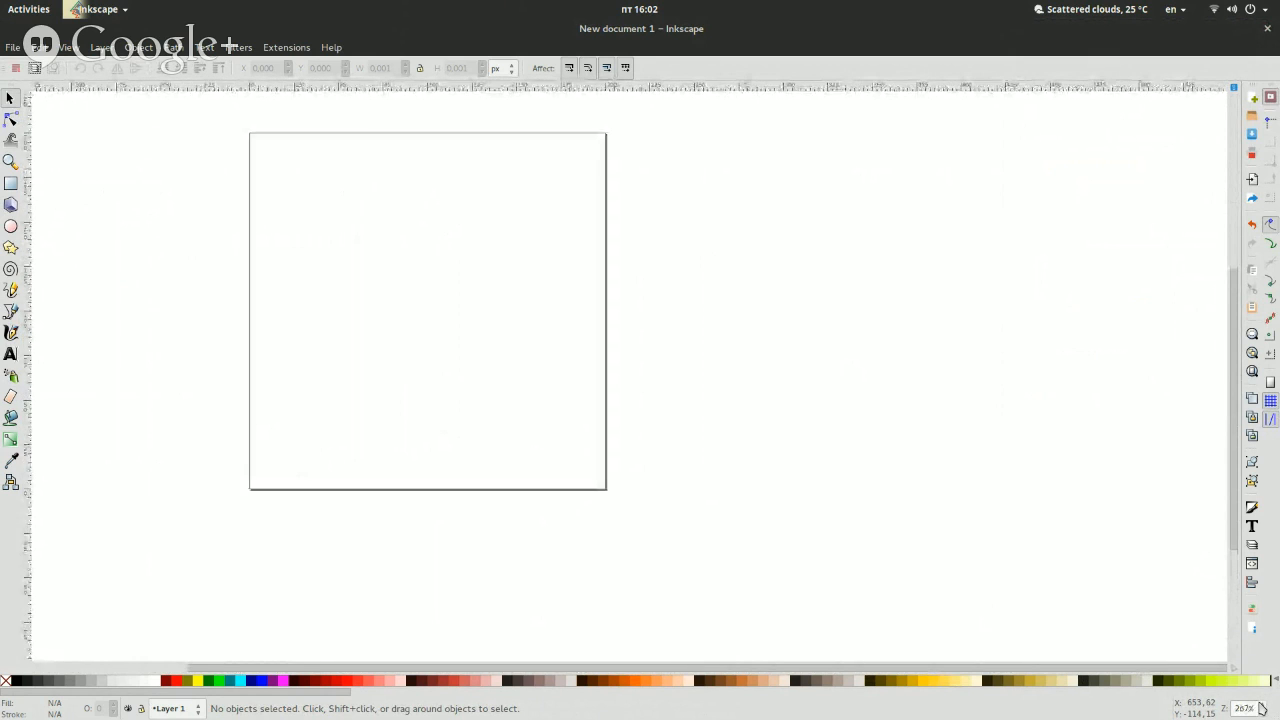
{"action": "scroll", "coordinate": [1058, 527], "scroll_direction": "up", "scroll_amount": 1}
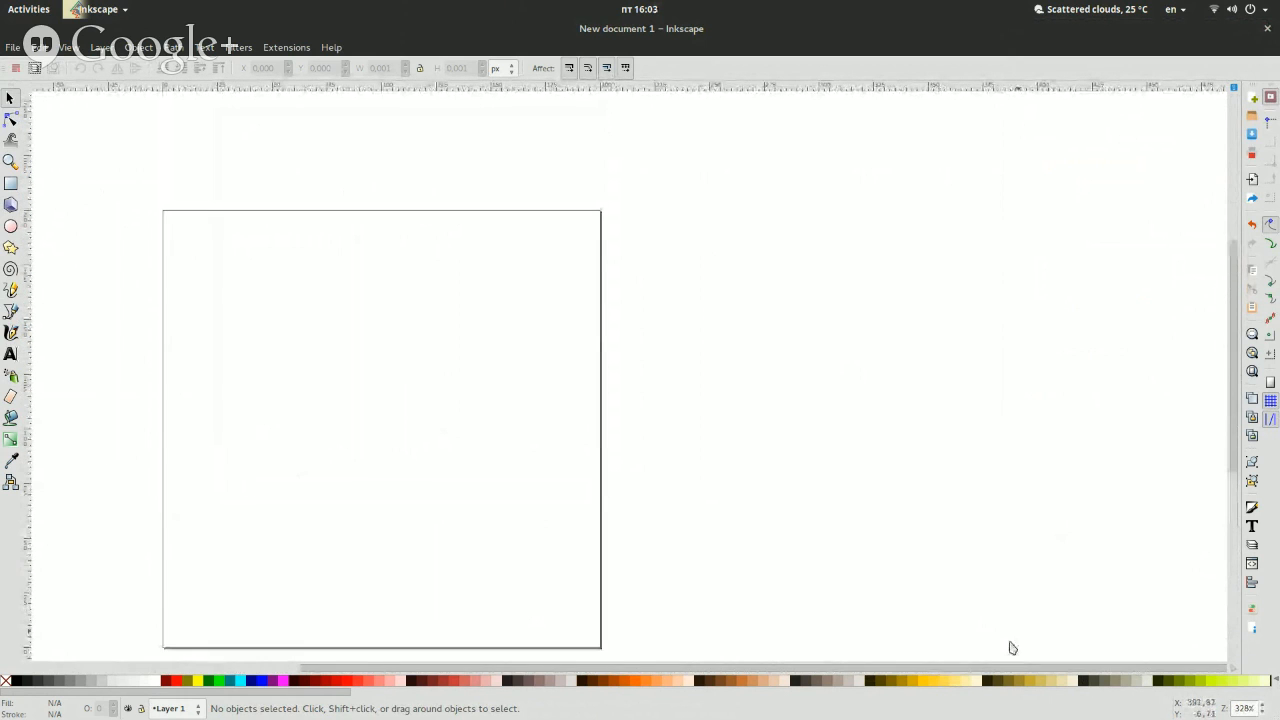
{"action": "left_click_drag", "start_coordinate": [989, 667], "coordinate": [719, 667]}
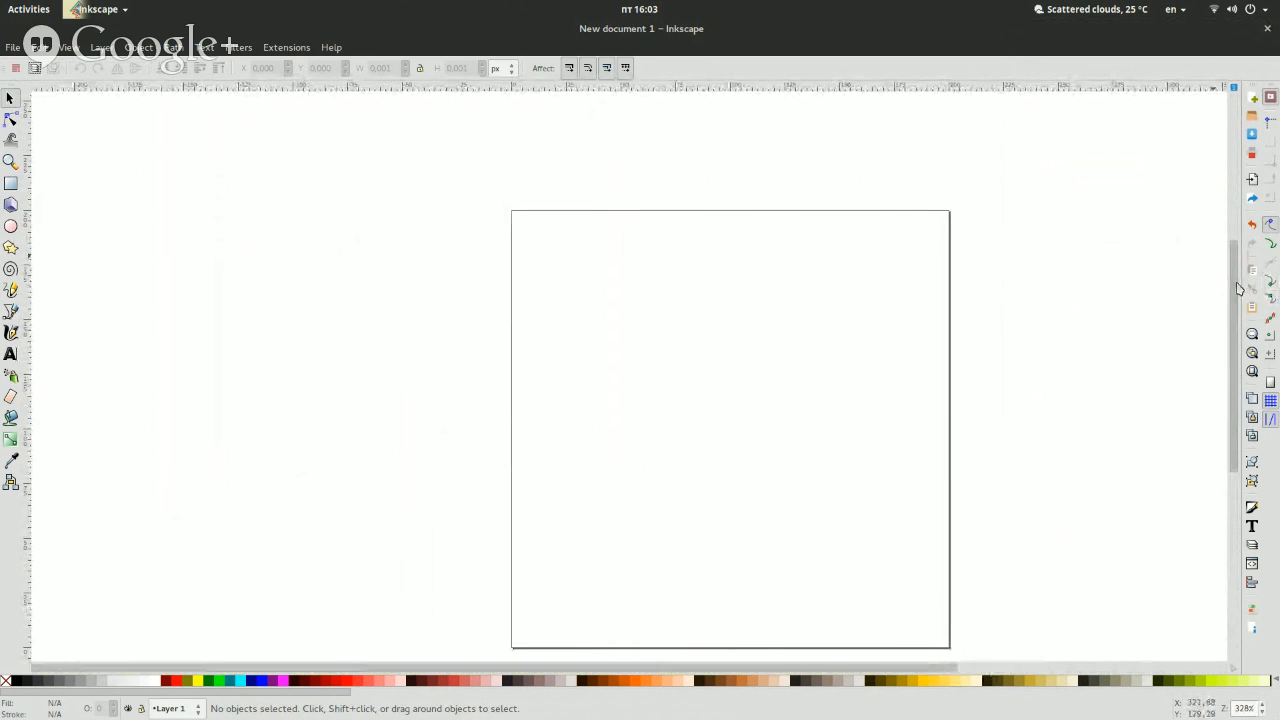
{"action": "left_click_drag", "start_coordinate": [1236, 288], "coordinate": [1234, 313]}
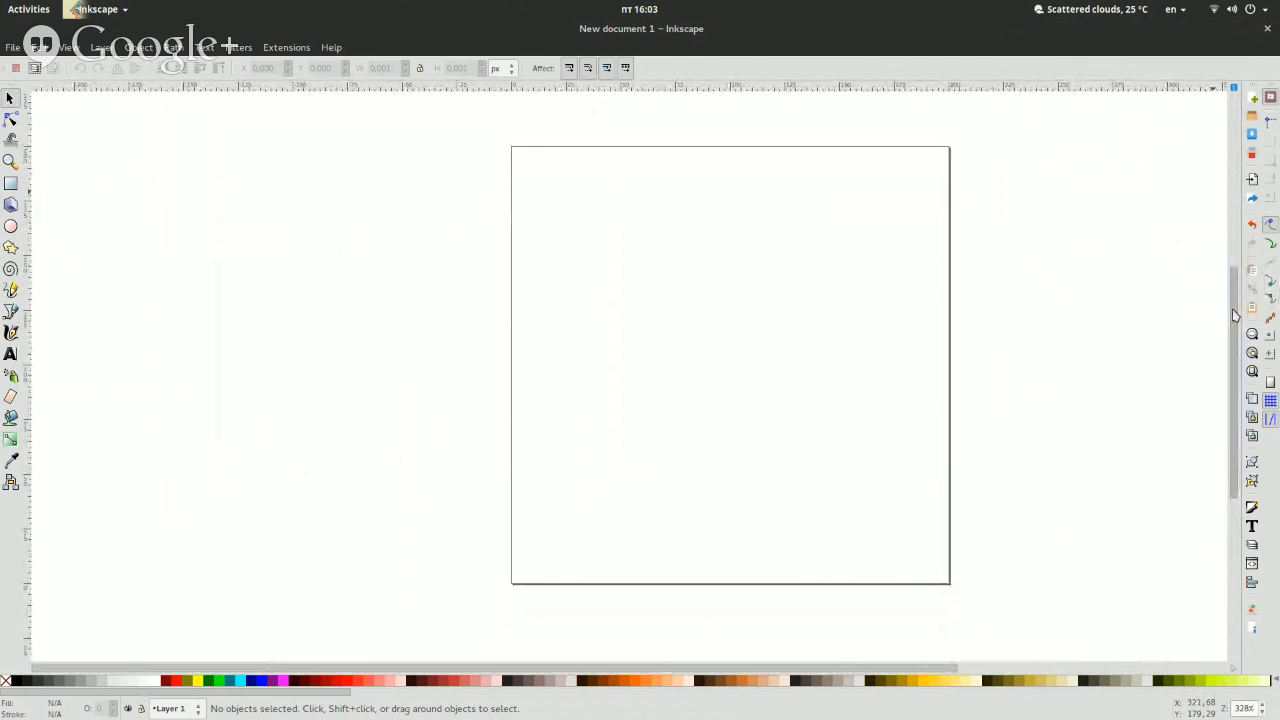
{"action": "left_click", "coordinate": [95, 50]}
{"action": "mouse_move", "coordinate": [67, 47]}
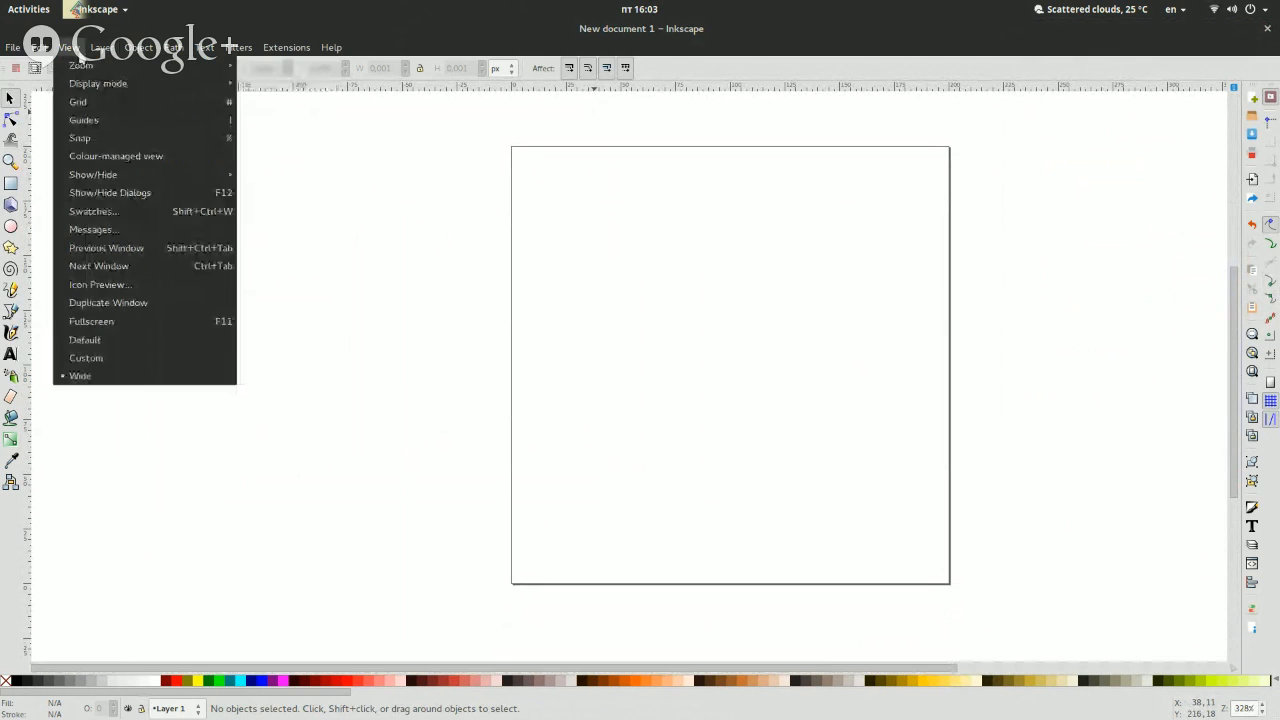
{"action": "left_click", "coordinate": [205, 103]}
{"action": "left_click", "coordinate": [92, 47]}
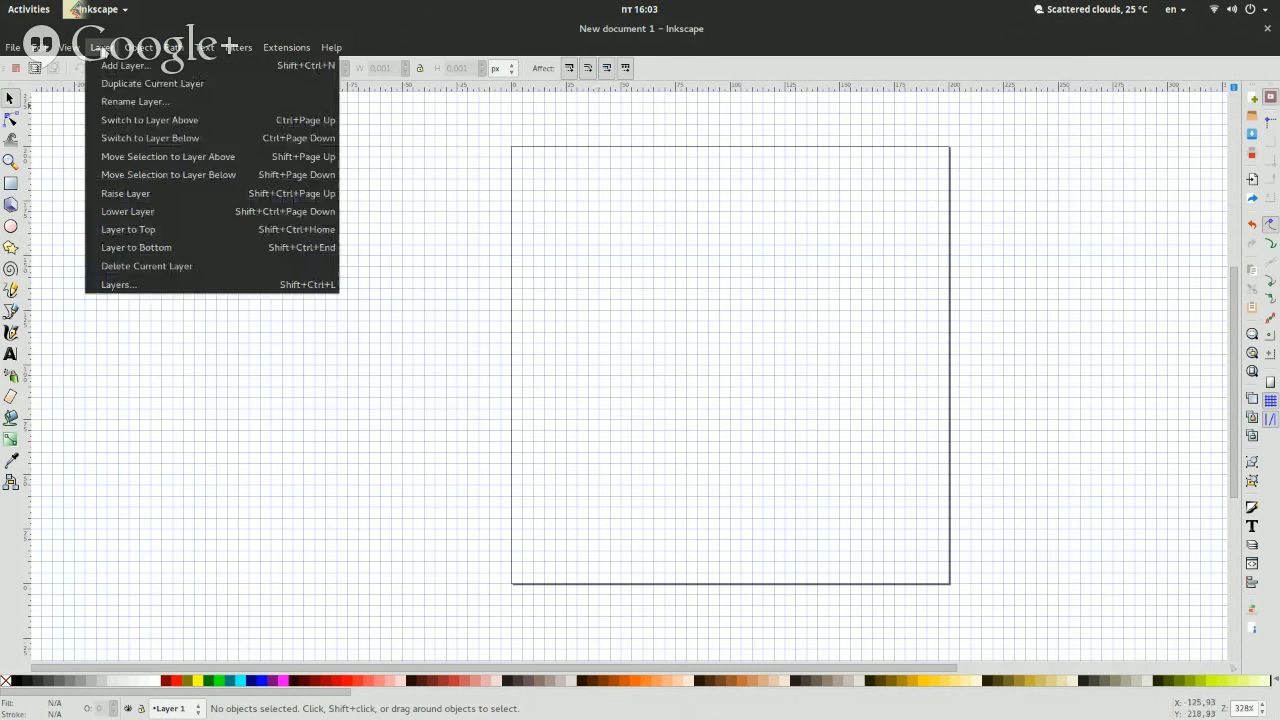
{"action": "mouse_move", "coordinate": [68, 47]}
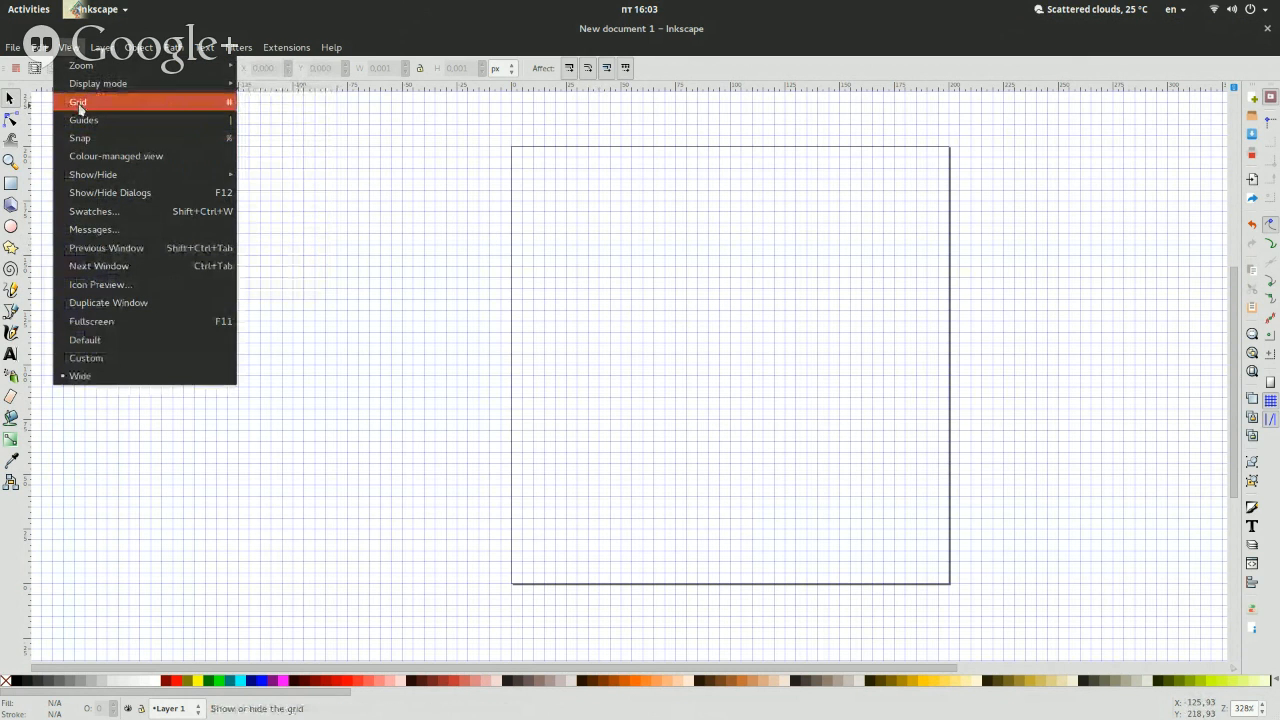
{"action": "left_click", "coordinate": [332, 180]}
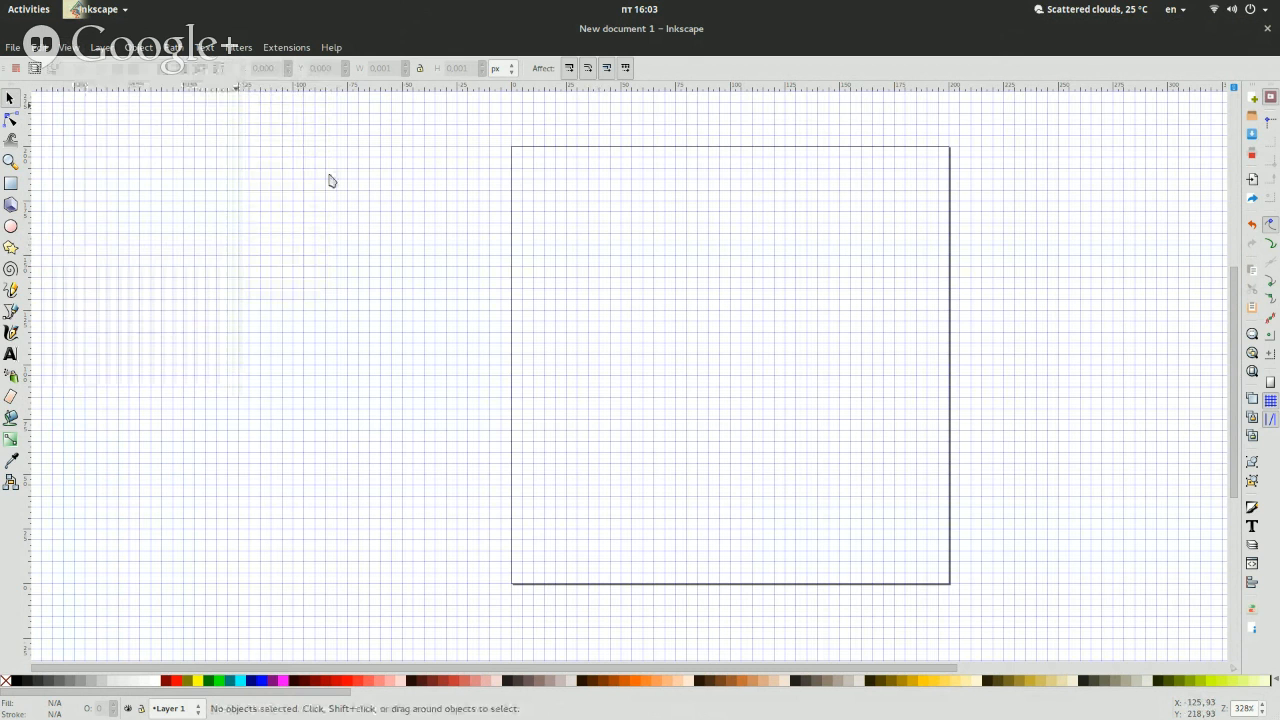
Draw a rectangle of about 105 × 105 px inside the page, starting near the left page edge.
{"action": "left_click", "coordinate": [1262, 706]}
{"action": "left_click", "coordinate": [1263, 707]}
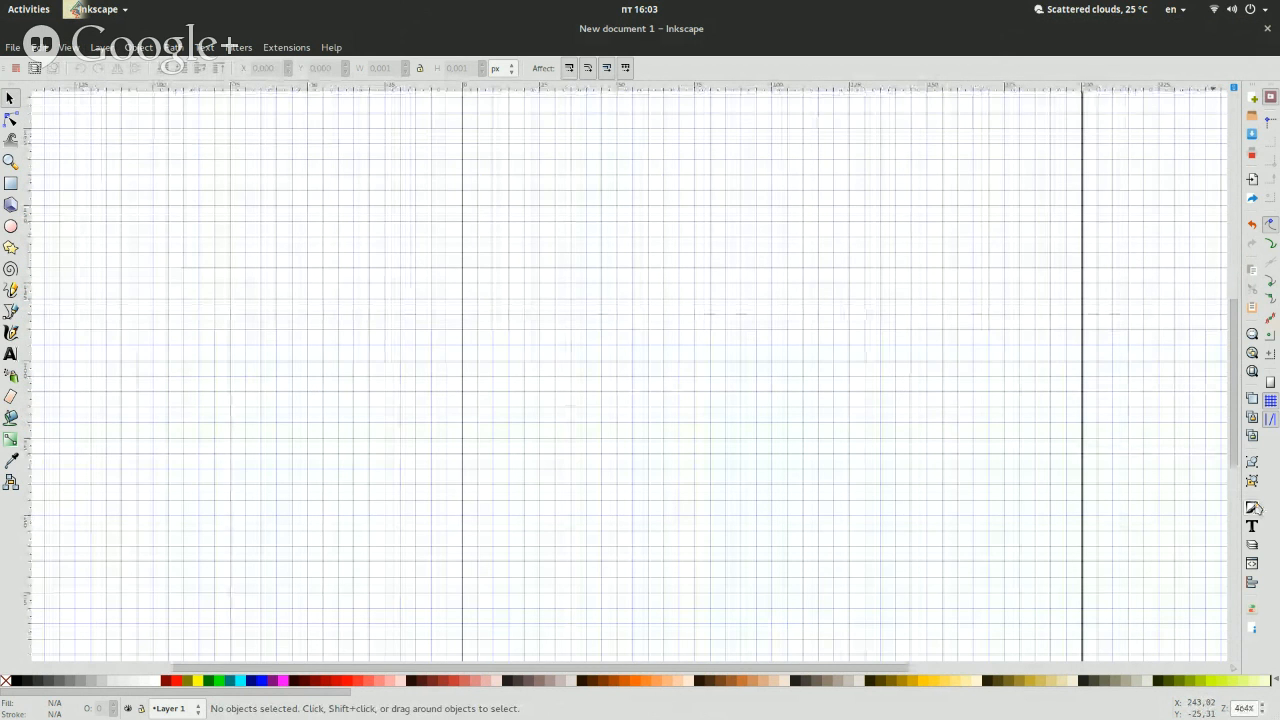
{"action": "left_click", "coordinate": [1263, 712]}
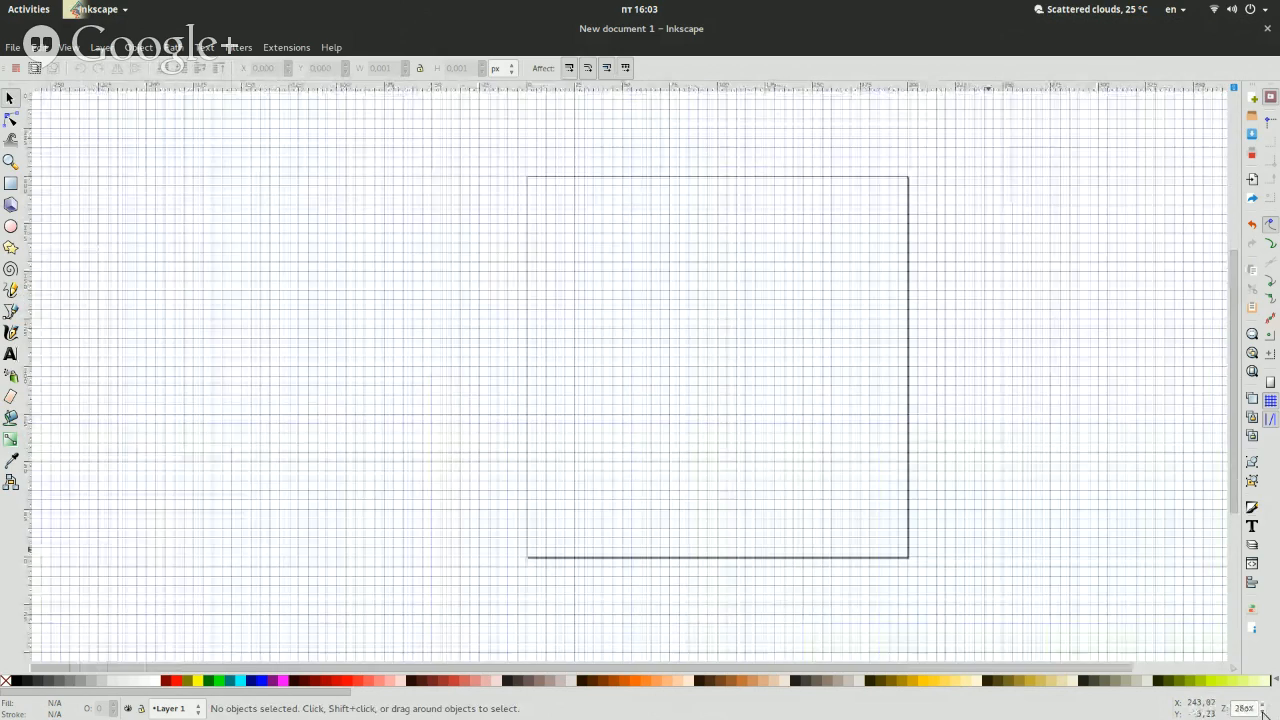
{"action": "mouse_move", "coordinate": [1237, 453]}
{"action": "left_mouse_down"}
{"action": "mouse_move", "coordinate": [1236, 400]}
{"action": "mouse_move", "coordinate": [1240, 462]}
{"action": "mouse_move", "coordinate": [1236, 450]}
{"action": "left_mouse_up"}
{"action": "left_click", "coordinate": [1263, 705]}
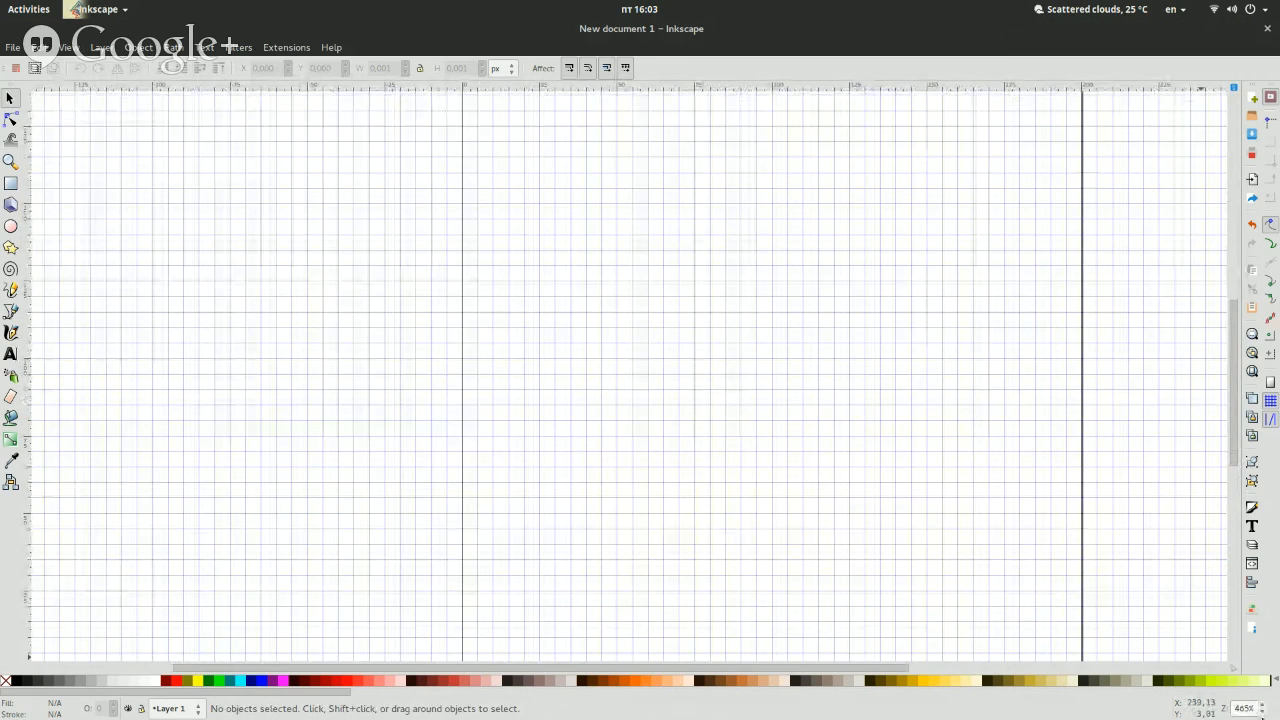
{"action": "left_click", "coordinate": [1262, 713]}
{"action": "left_click", "coordinate": [1262, 713]}
{"action": "left_click", "coordinate": [1262, 713]}
{"action": "left_click", "coordinate": [1262, 713]}
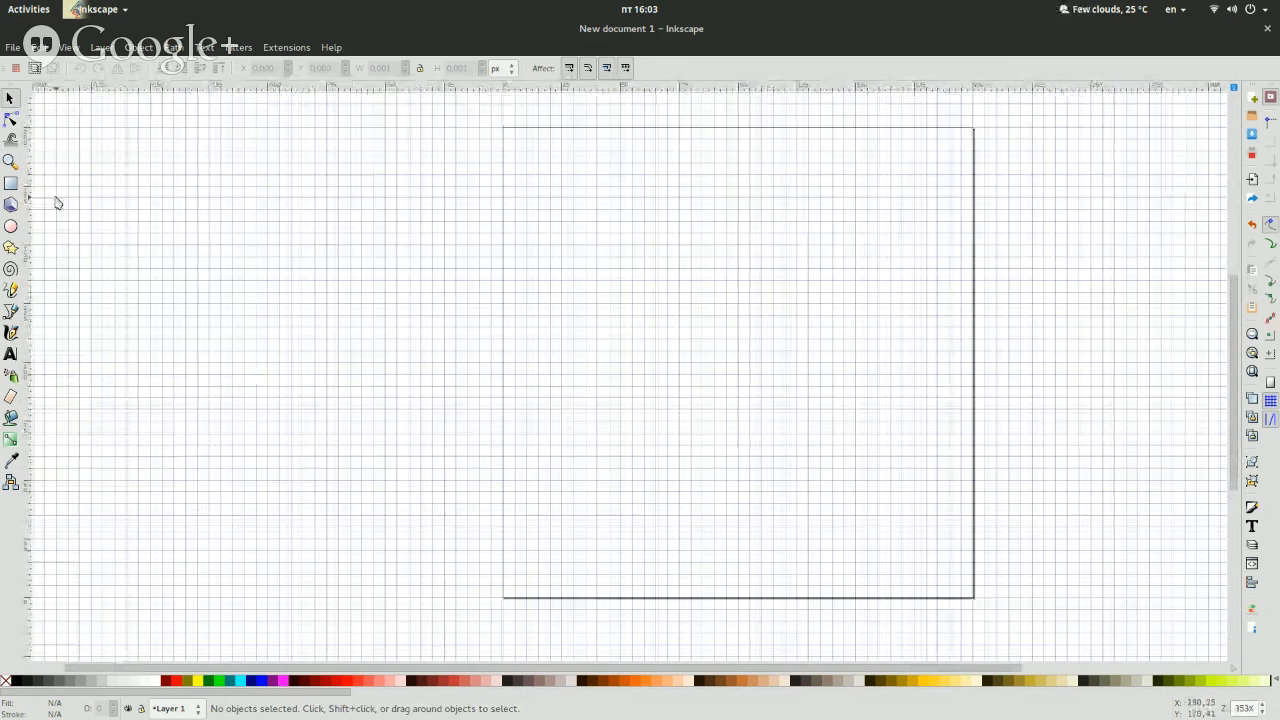
{"action": "left_click", "coordinate": [11, 183]}
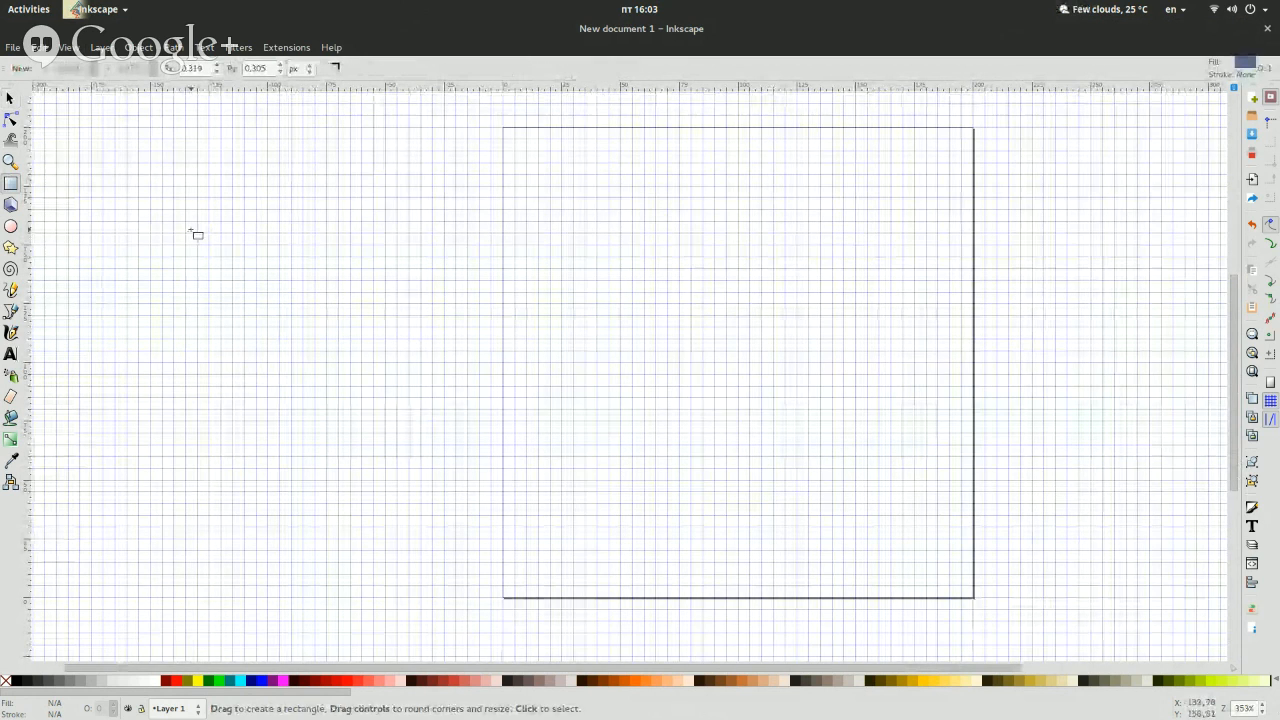
{"action": "left_click_drag", "start_coordinate": [561, 268], "coordinate": [808, 515]}
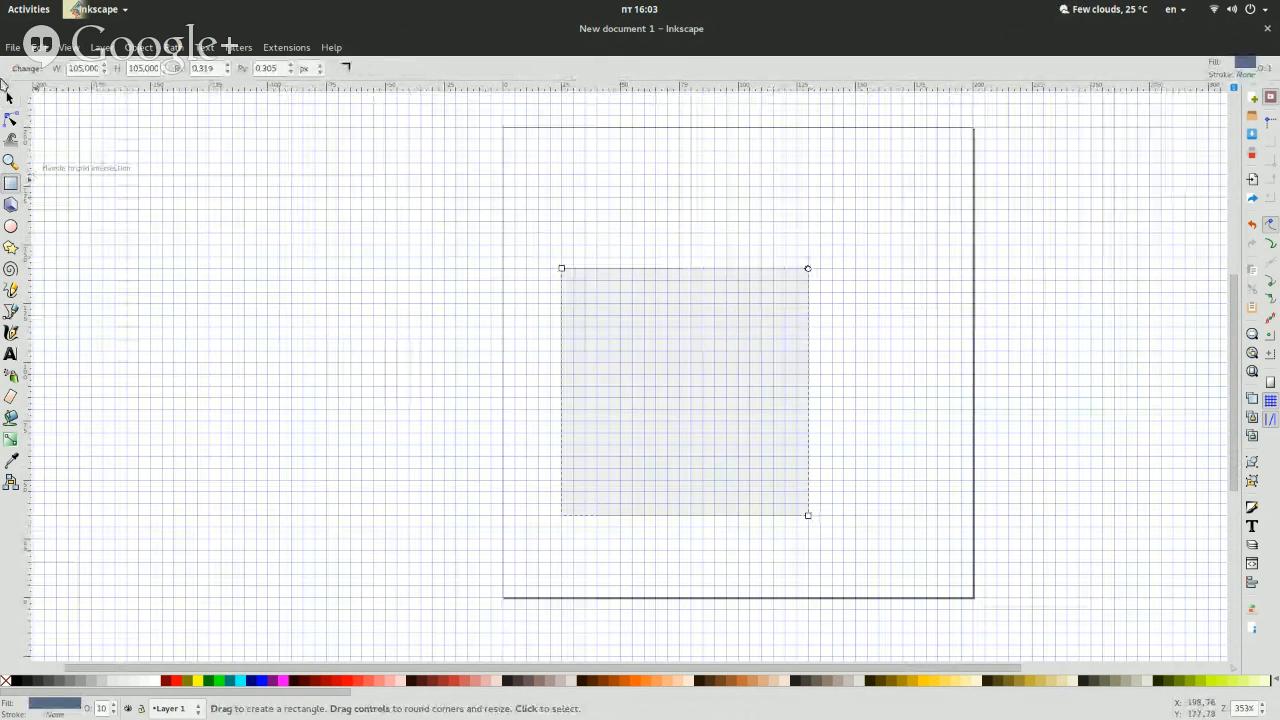
Resize the selected rectangle to a width of 46.5 px and a height of 73.5 px.
{"action": "left_click", "coordinate": [10, 98]}
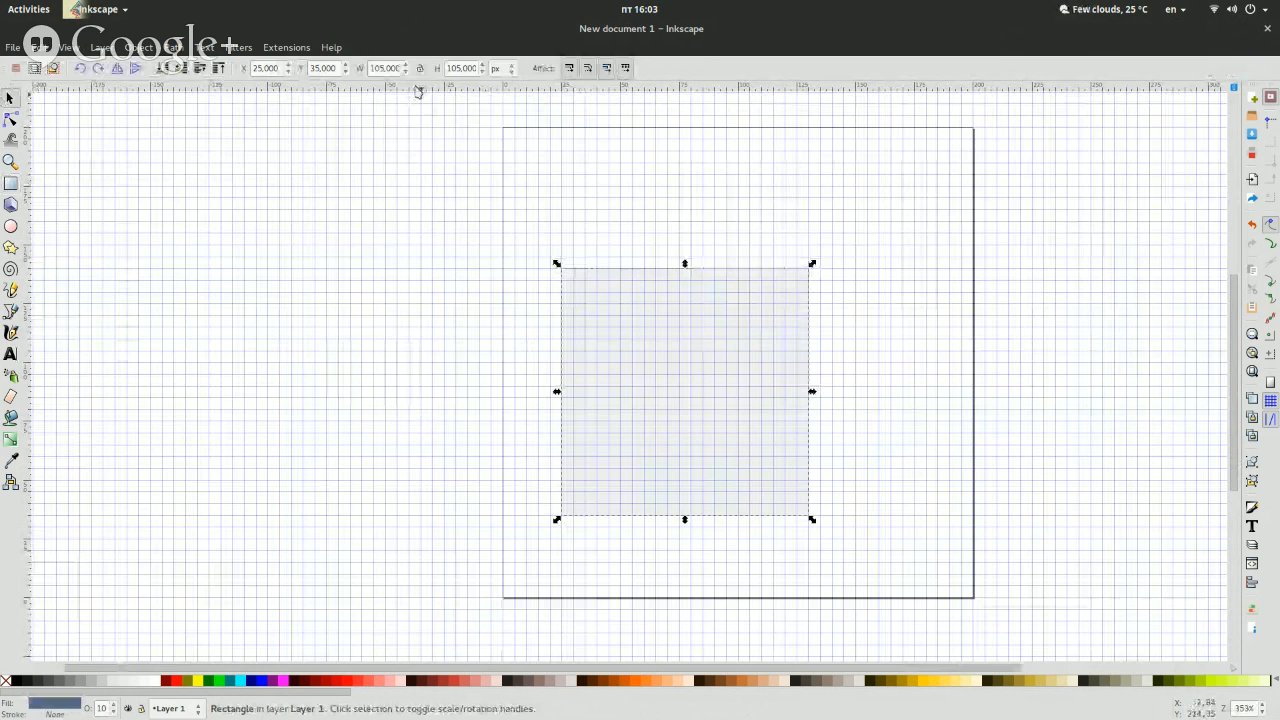
{"action": "left_click", "coordinate": [388, 69]}
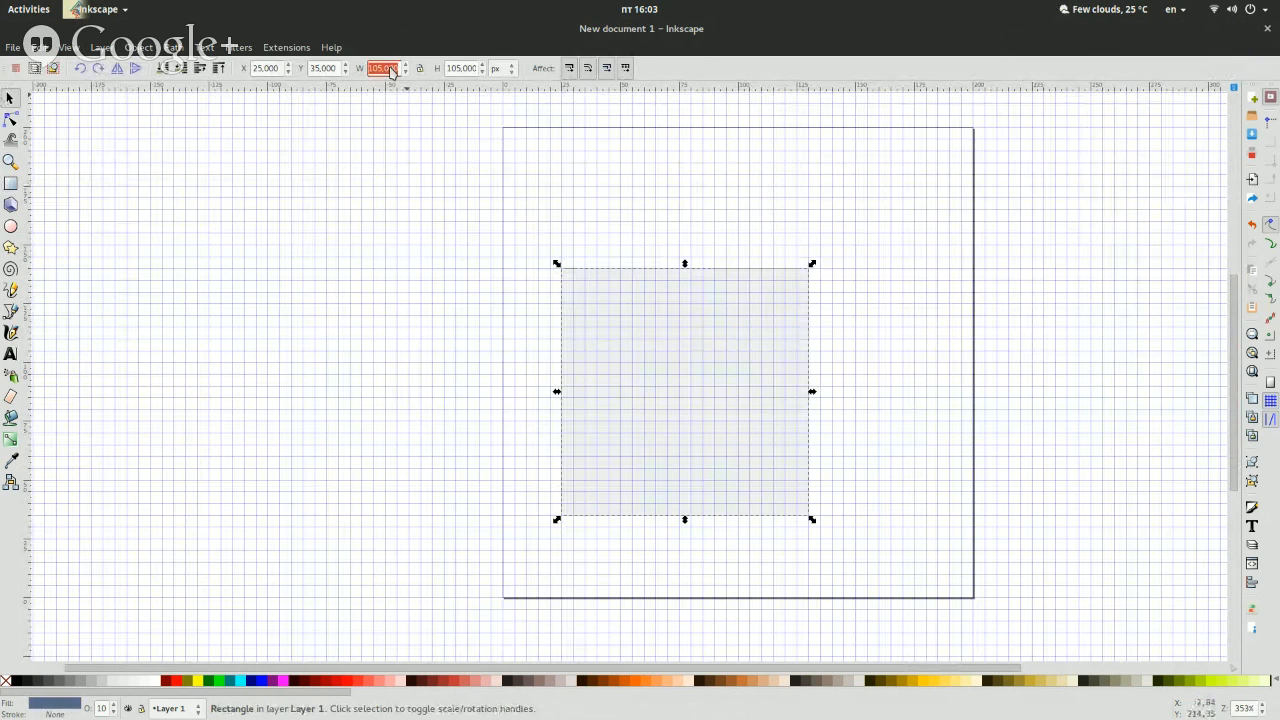
{"action": "type", "text": "46532"}
{"action": "type", "text": ",758"}
{"action": "key", "text": "Return"}
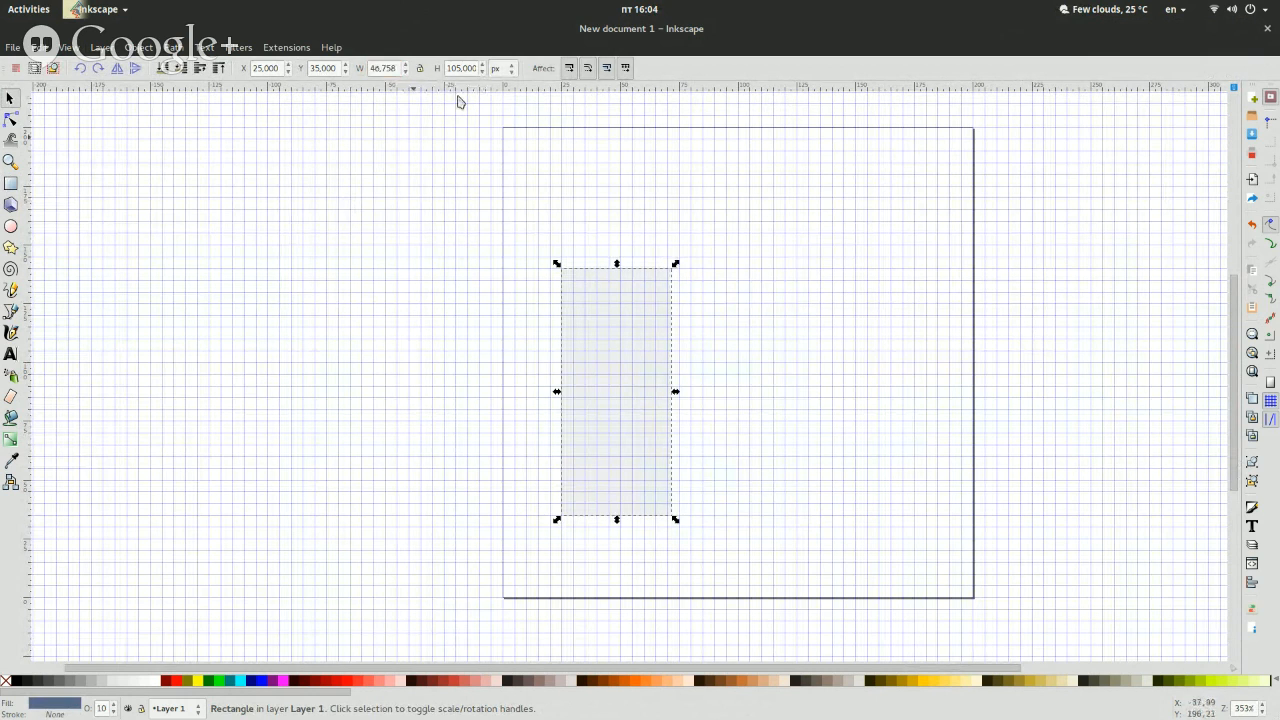
{"action": "left_click_drag", "start_coordinate": [381, 68], "coordinate": [423, 72]}
{"action": "type", "text": "5"}
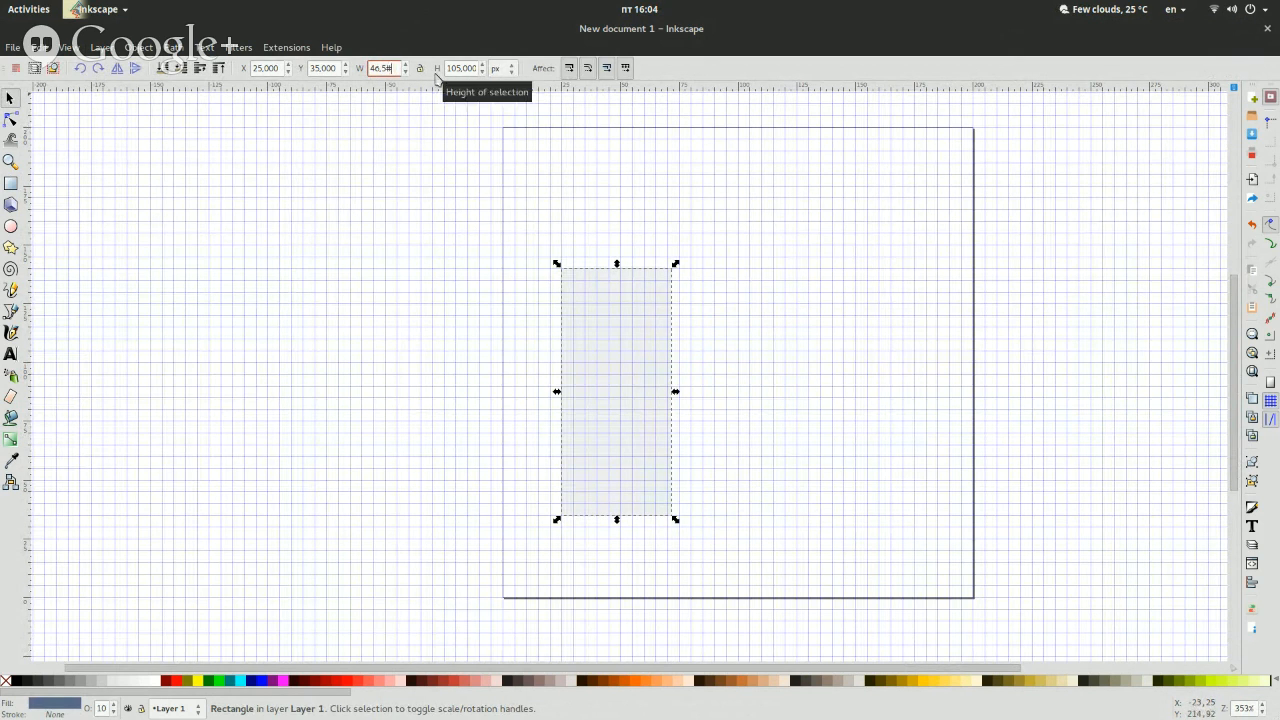
{"action": "key", "text": "Tab"}
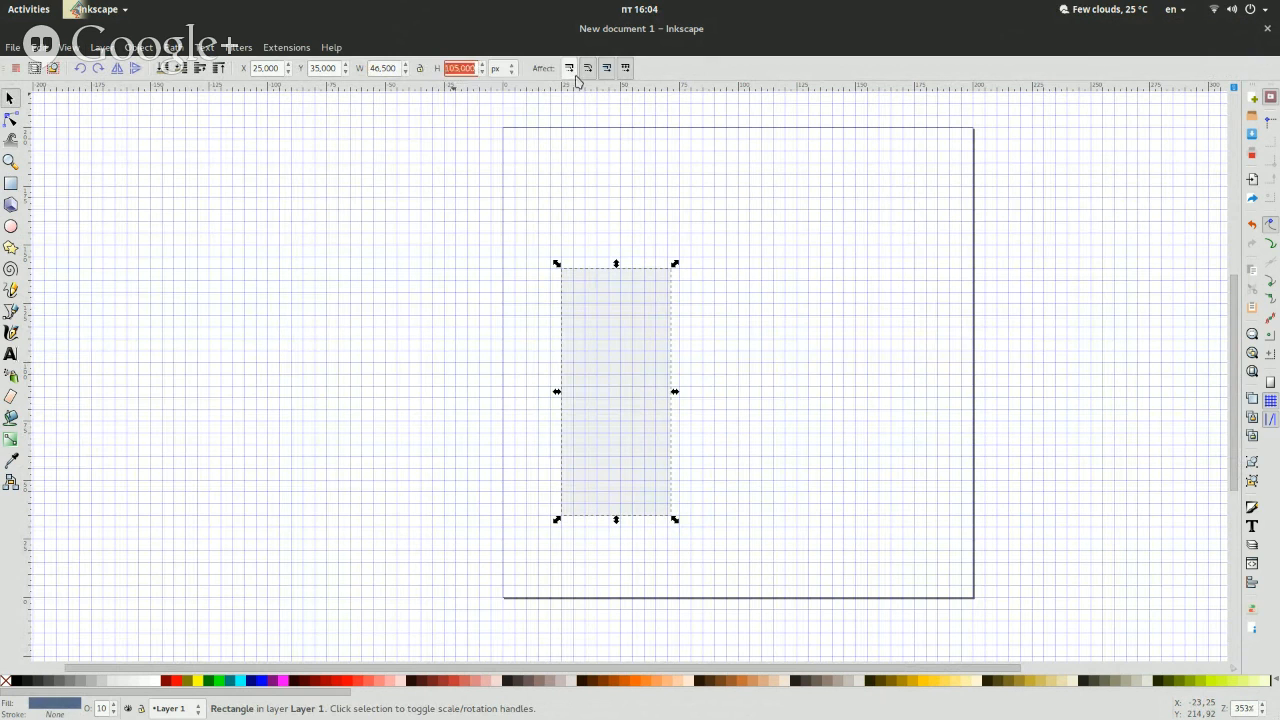
{"action": "type", "text": "73,5"}
{"action": "key", "text": "Return"}
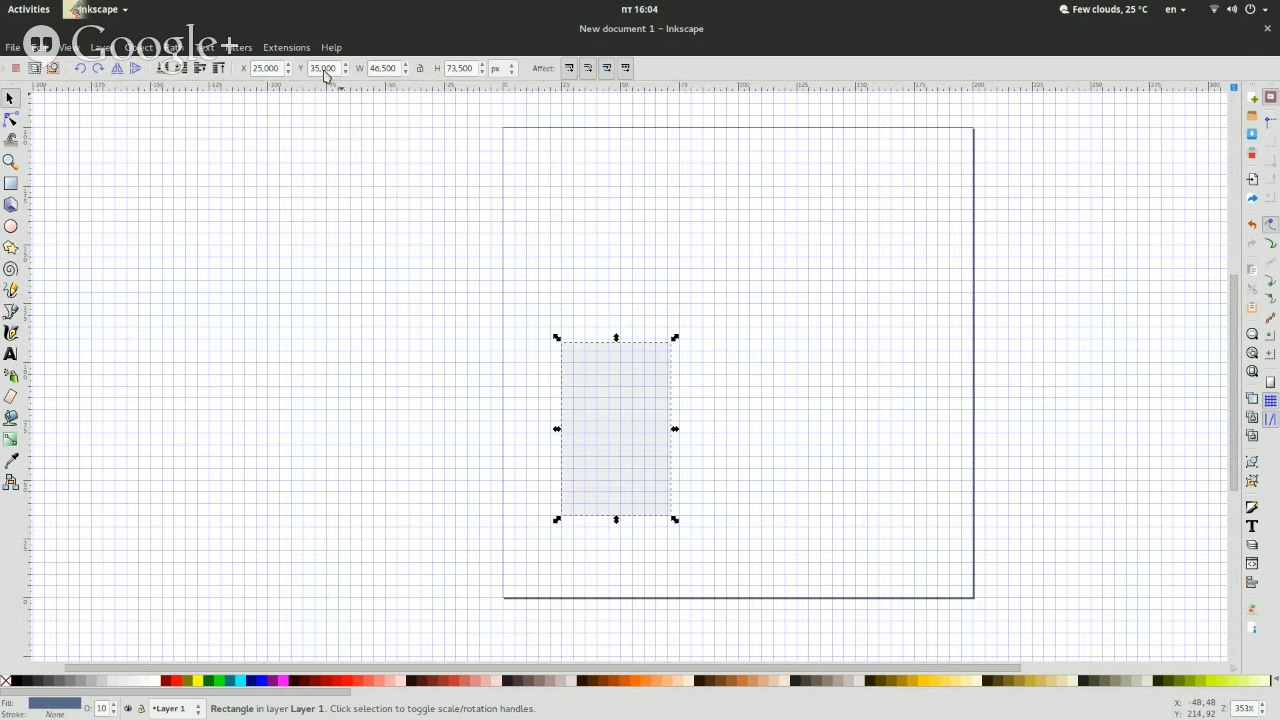
Reselect the rectangle and enlarge it to a width of 105.5 px and a height of 173.5 px.
{"action": "left_click", "coordinate": [381, 343]}
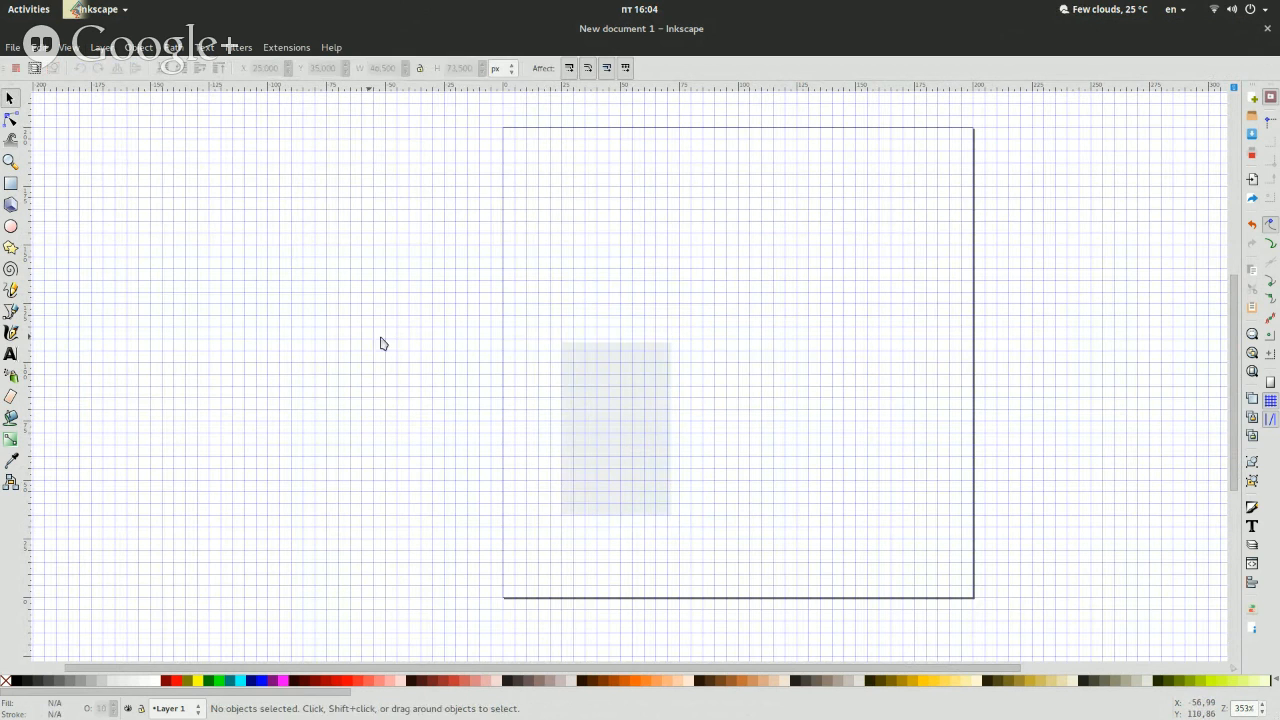
{"action": "left_click", "coordinate": [634, 426]}
{"action": "left_click", "coordinate": [311, 188]}
{"action": "left_click", "coordinate": [572, 388]}
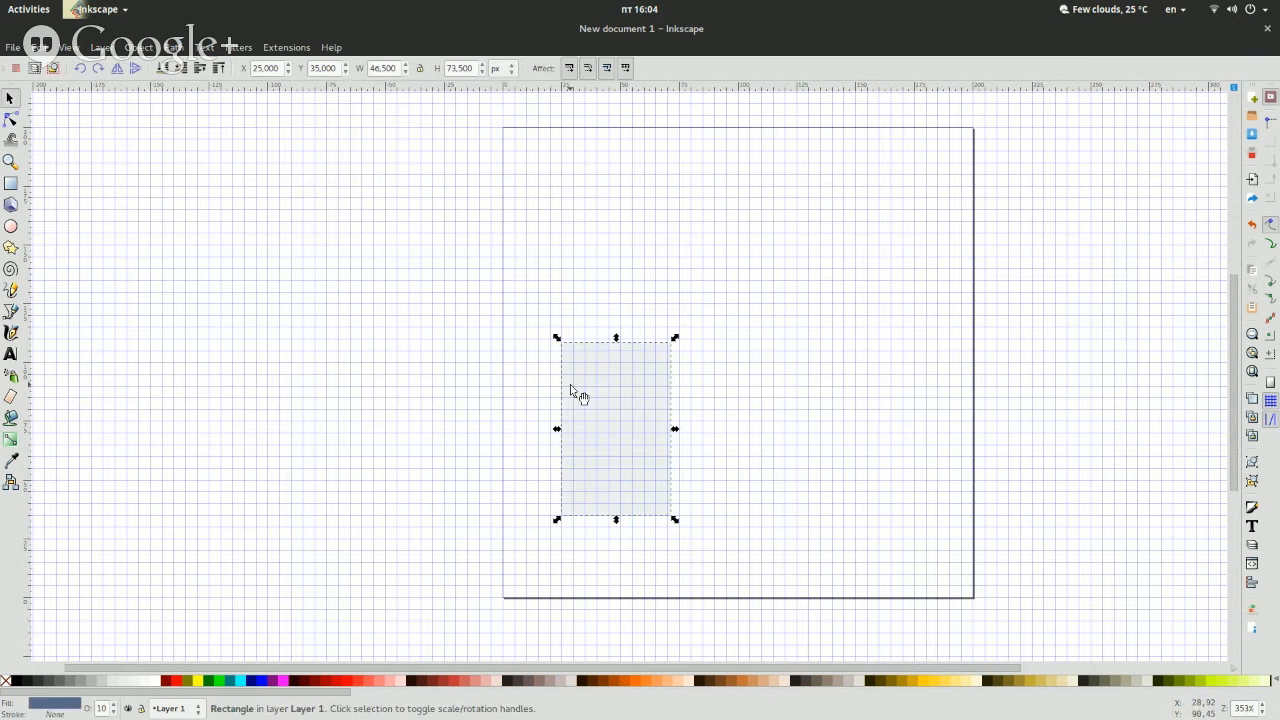
{"action": "double_click", "coordinate": [270, 68]}
{"action": "left_click_drag", "start_coordinate": [382, 68], "coordinate": [349, 68]}
{"action": "type", "text": "105"}
{"action": "key", "text": "Return"}
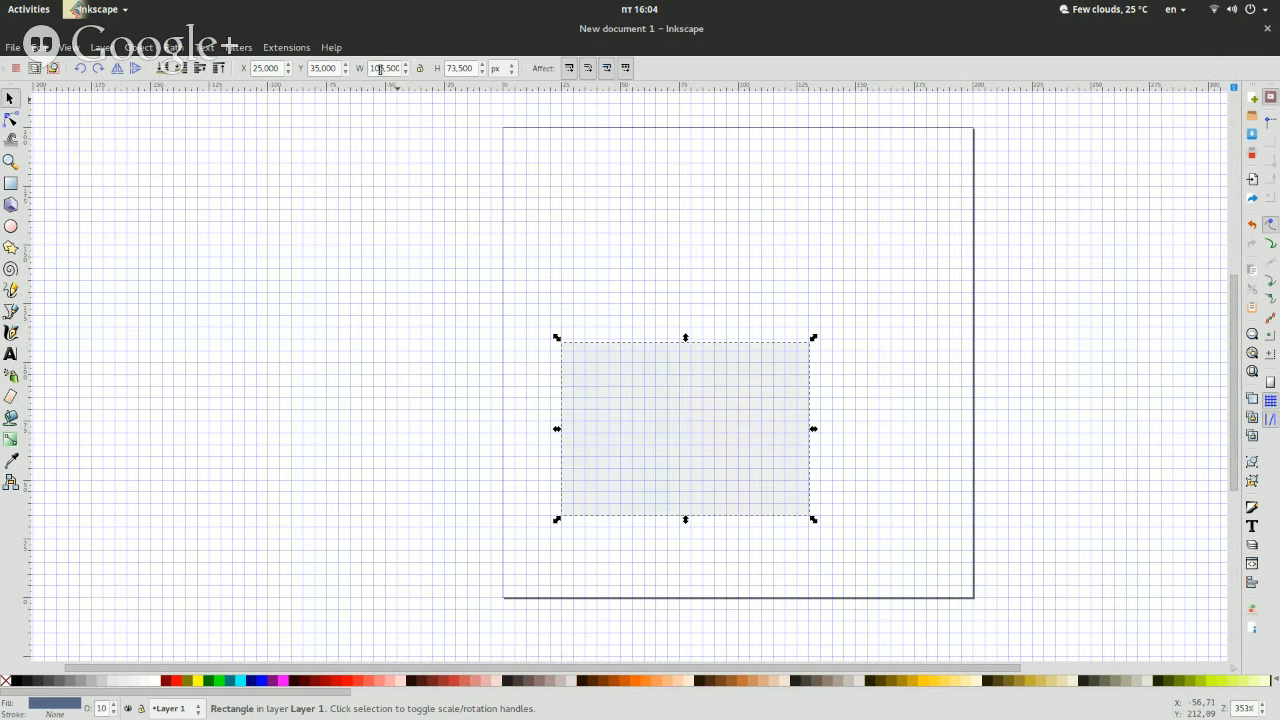
{"action": "left_click", "coordinate": [449, 67]}
{"action": "type", "text": "1"}
{"action": "key", "text": "Return"}
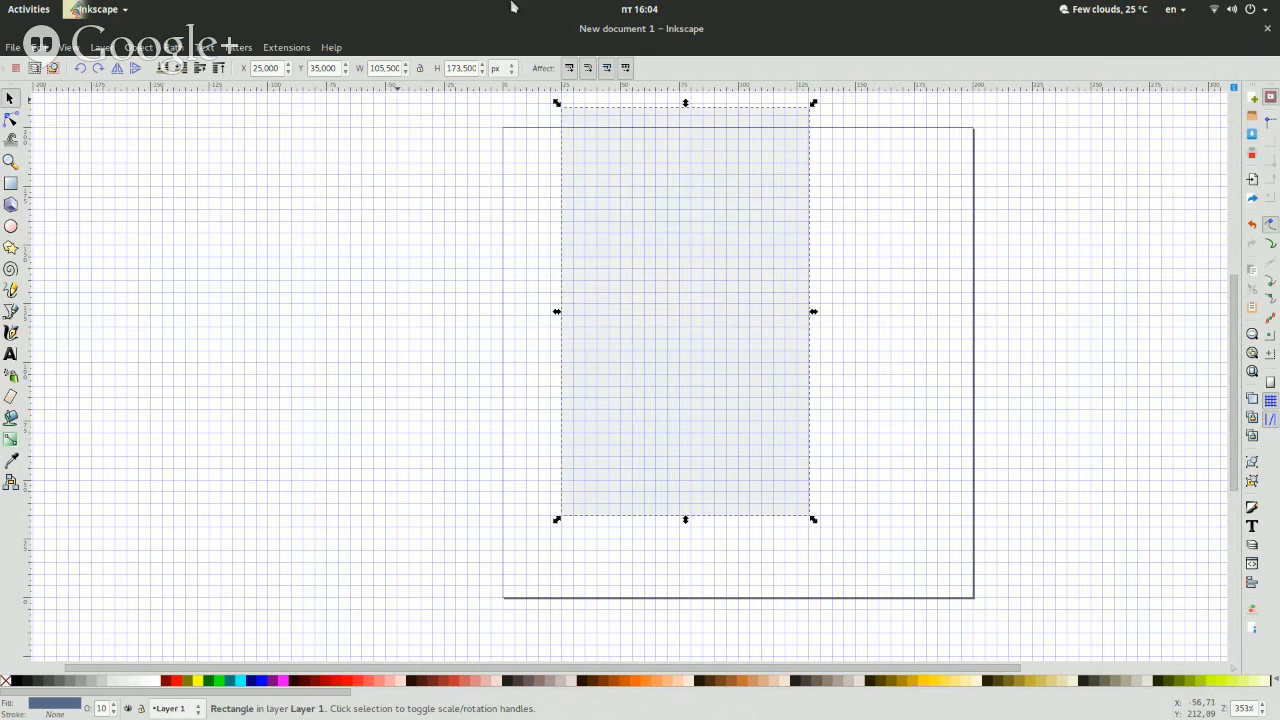
Set the rectangle's width to 146.5 px.
{"action": "left_click", "coordinate": [378, 68]}
{"action": "key", "text": "BackSpace"}
{"action": "type", "text": "5"}
{"action": "key", "text": "BackSpace"}
{"action": "type", "text": "4"}
{"action": "key", "text": "BackSpace"}
{"action": "type", "text": "6"}
{"action": "key", "text": "Return"}
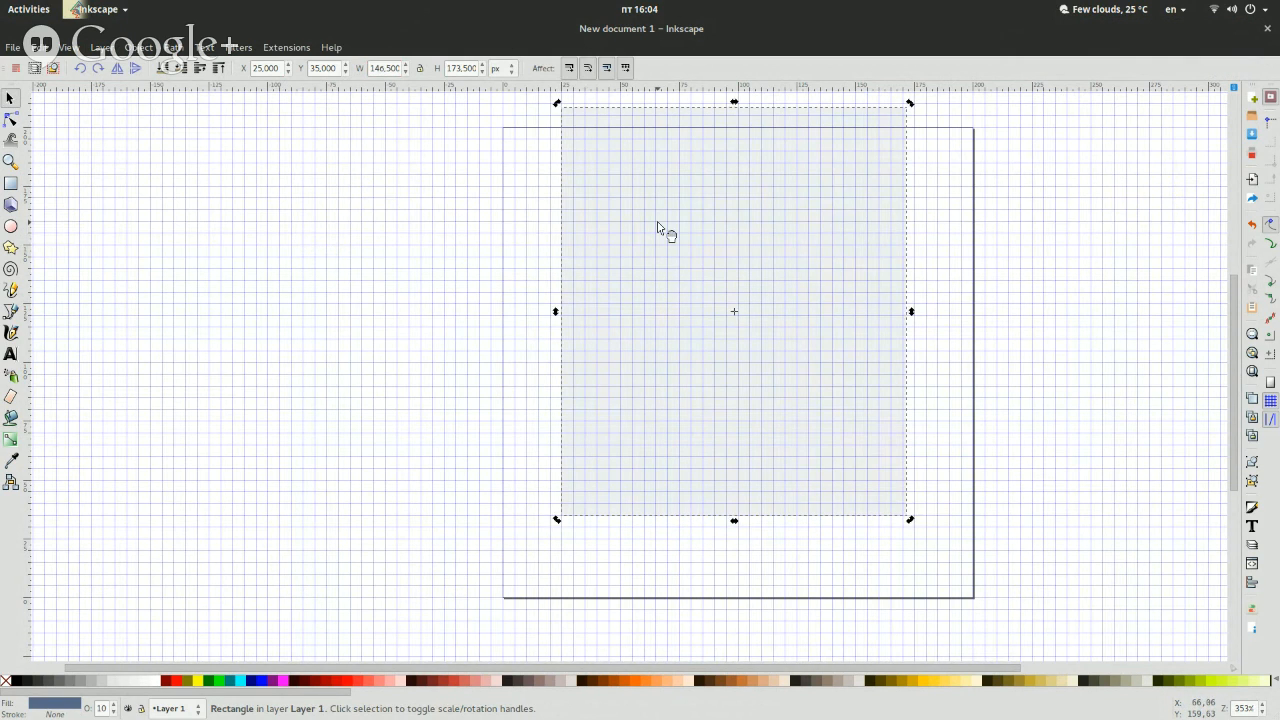
Nudge the rectangle down 16 px to a Y position of 19 px, inside the page.
{"action": "key", "text": "Down"}
{"action": "key", "text": "Down"}
{"action": "key", "text": "Down"}
{"action": "key", "text": "Down"}
{"action": "key", "text": "Down"}
{"action": "key", "text": "Down"}
{"action": "key", "text": "Down"}
{"action": "key", "text": "Down"}
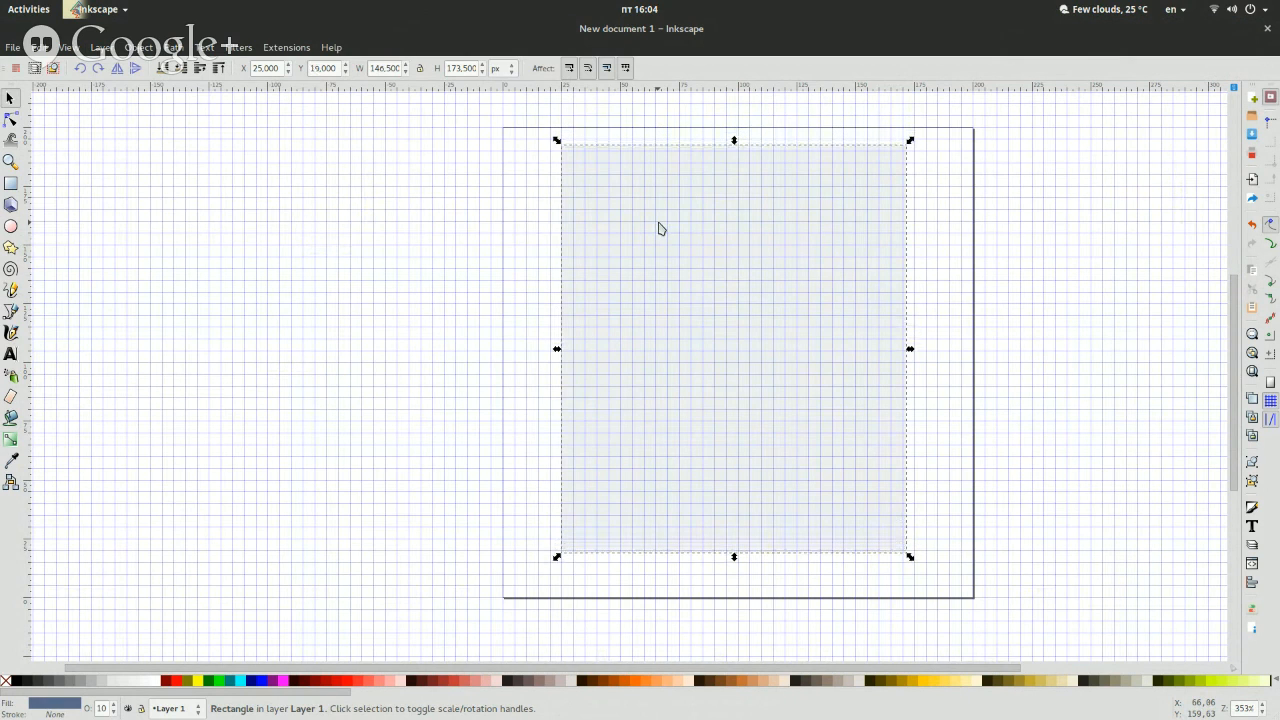
Reselect the rectangle on the page and shift its X position to 26.9 px.
{"action": "left_click", "coordinate": [331, 327]}
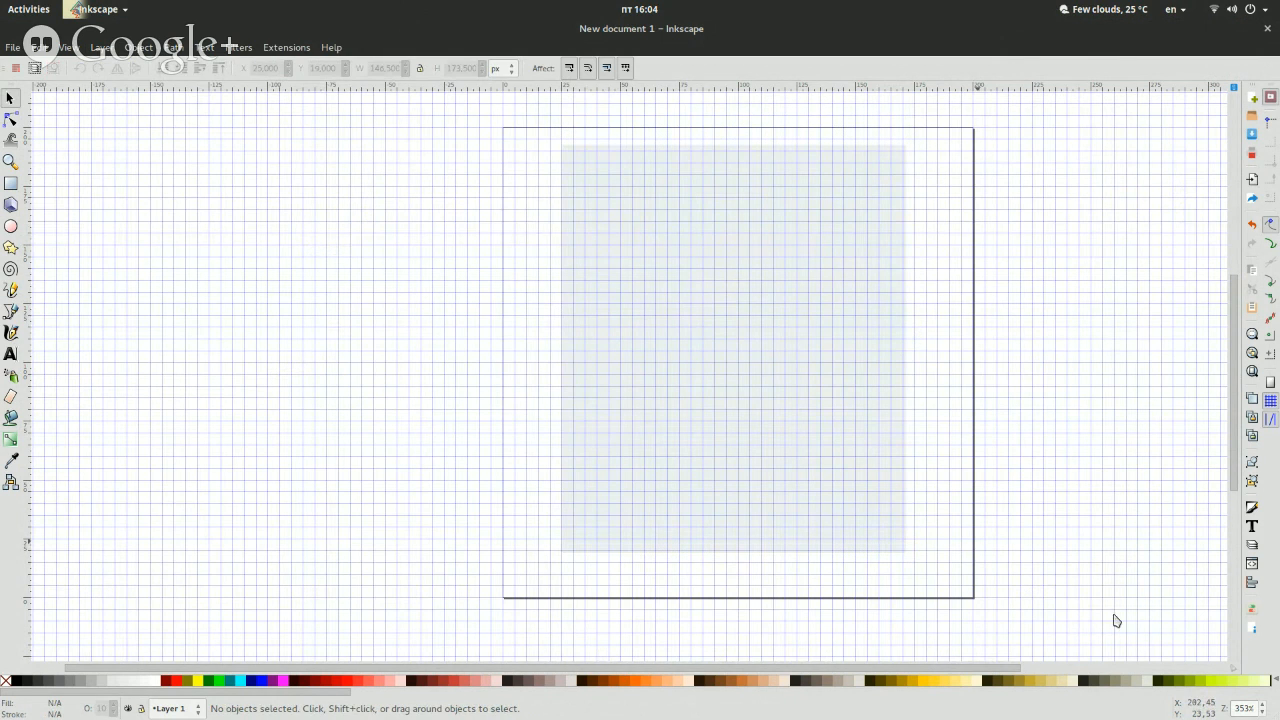
{"action": "left_click", "coordinate": [831, 452]}
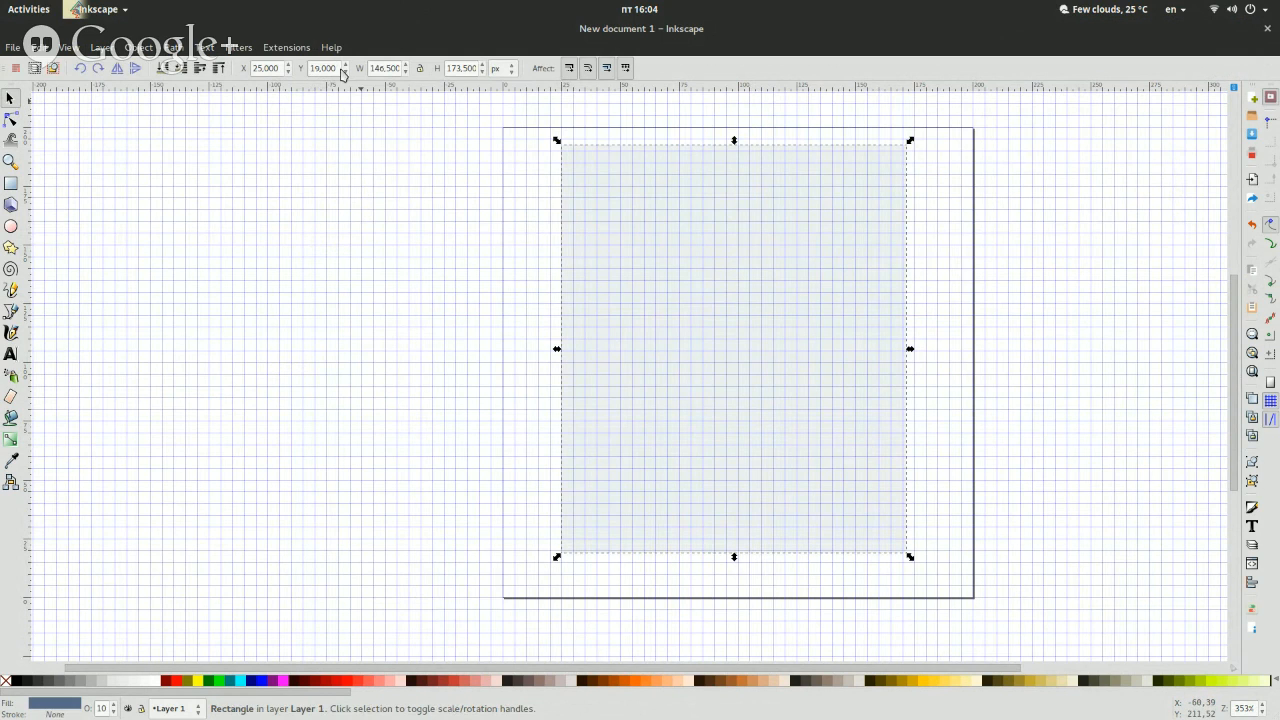
{"action": "left_click", "coordinate": [289, 74]}
{"action": "left_click", "coordinate": [289, 74]}
{"action": "left_click", "coordinate": [289, 74]}
{"action": "left_click", "coordinate": [290, 65]}
{"action": "left_click", "coordinate": [290, 65]}
{"action": "left_click", "coordinate": [290, 65]}
{"action": "left_click", "coordinate": [290, 65]}
{"action": "left_click", "coordinate": [290, 65]}
{"action": "left_click", "coordinate": [243, 131]}
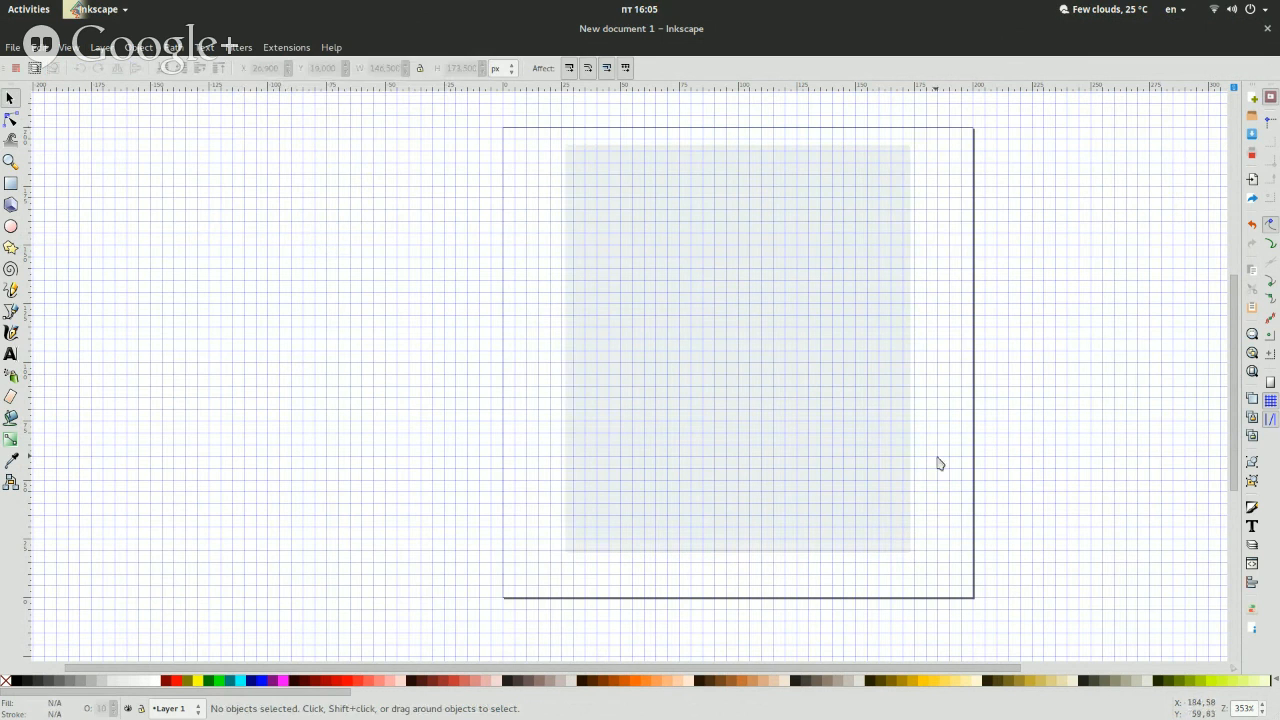
Make the rectangle's blue fill fully opaque with an alpha of 255 and close the fill settings.
{"action": "left_click", "coordinate": [909, 448]}
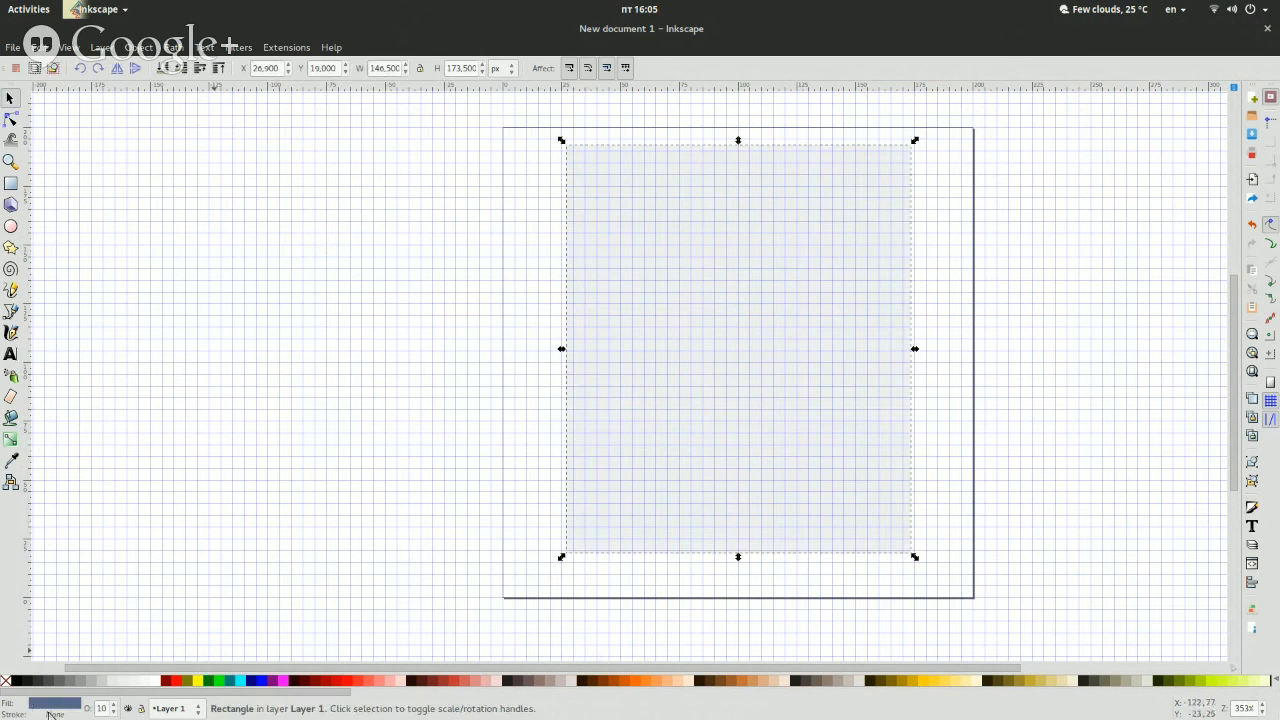
{"action": "key", "text": "ctrl+shift+f"}
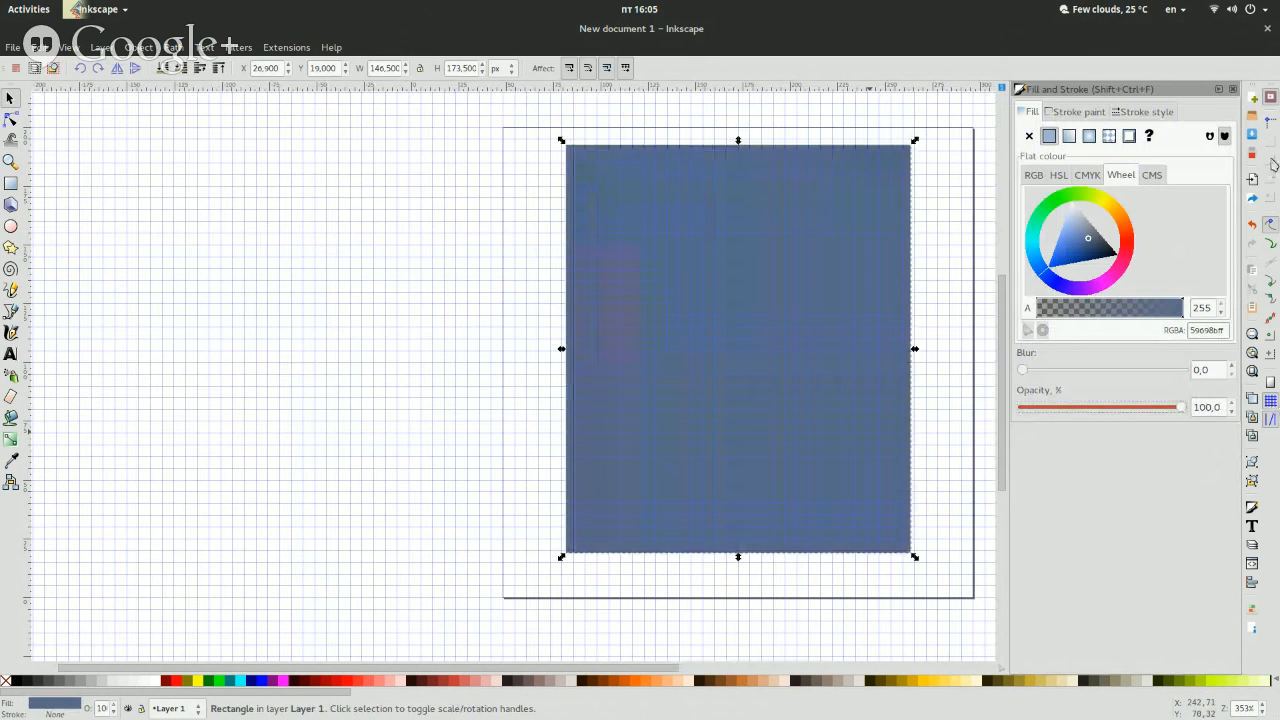
{"action": "left_click", "coordinate": [1233, 89]}
{"action": "left_click", "coordinate": [1078, 349]}
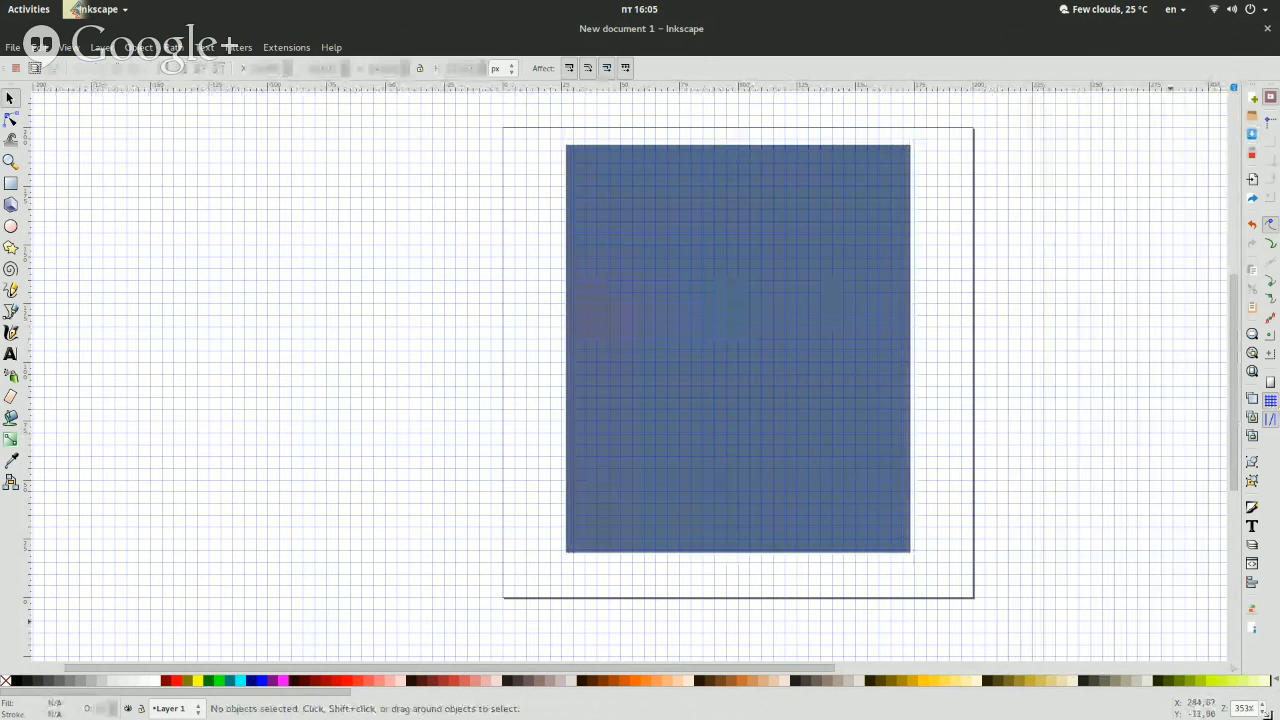
Nudge the rectangle to an X position of 27.4 px, then deselect it.
{"action": "scroll", "coordinate": [675, 356], "scroll_direction": "up", "scroll_amount": 4}
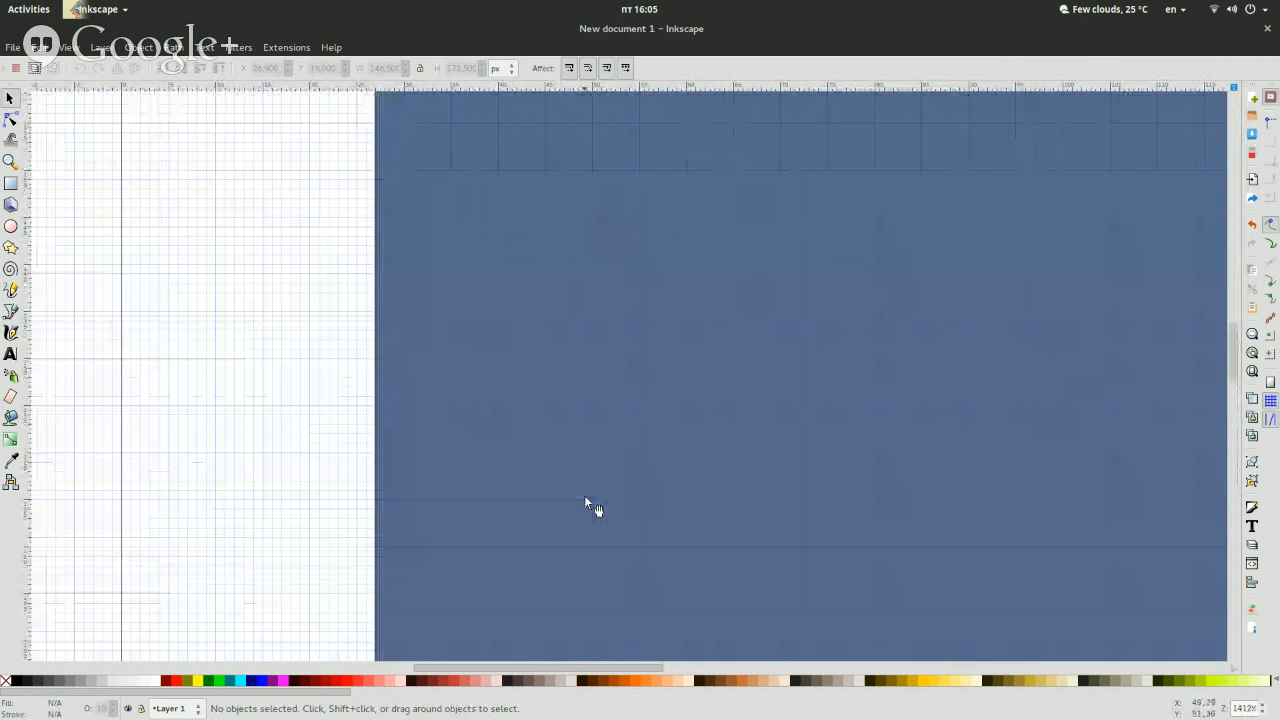
{"action": "scroll", "coordinate": [585, 497], "scroll_direction": "up", "scroll_amount": 5}
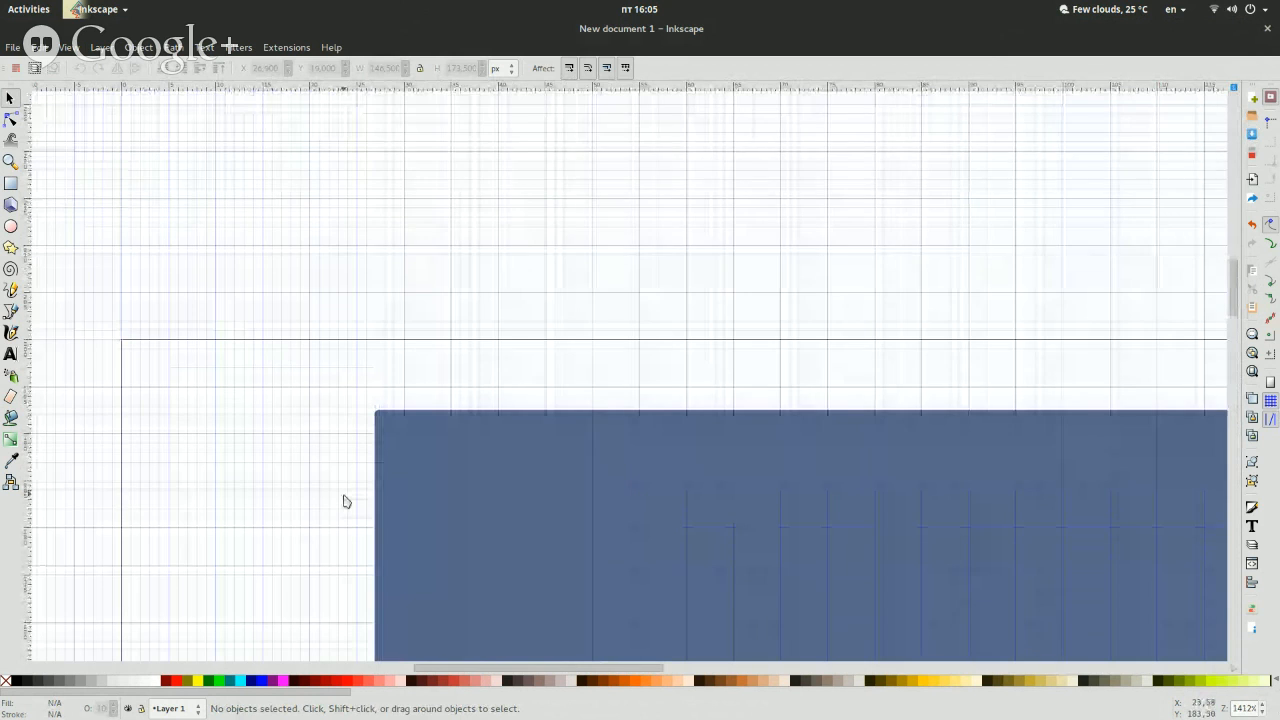
{"action": "left_click", "coordinate": [1261, 704]}
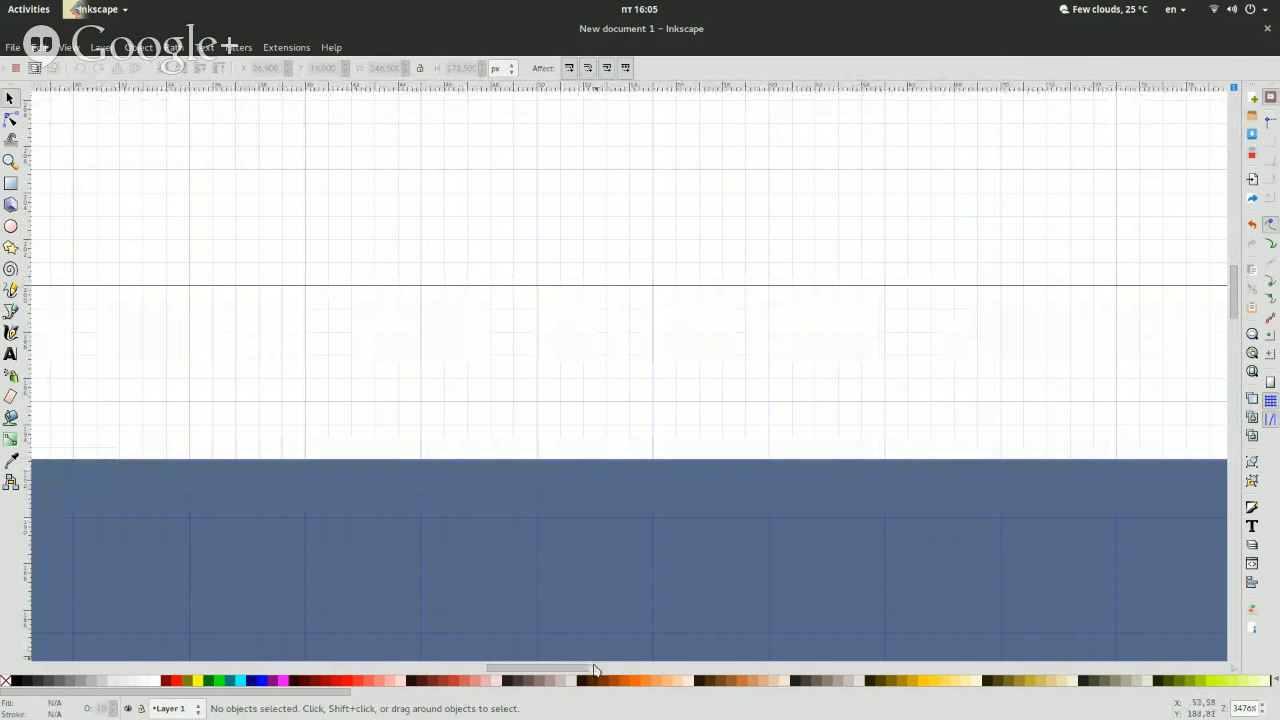
{"action": "left_click_drag", "start_coordinate": [594, 670], "coordinate": [567, 670]}
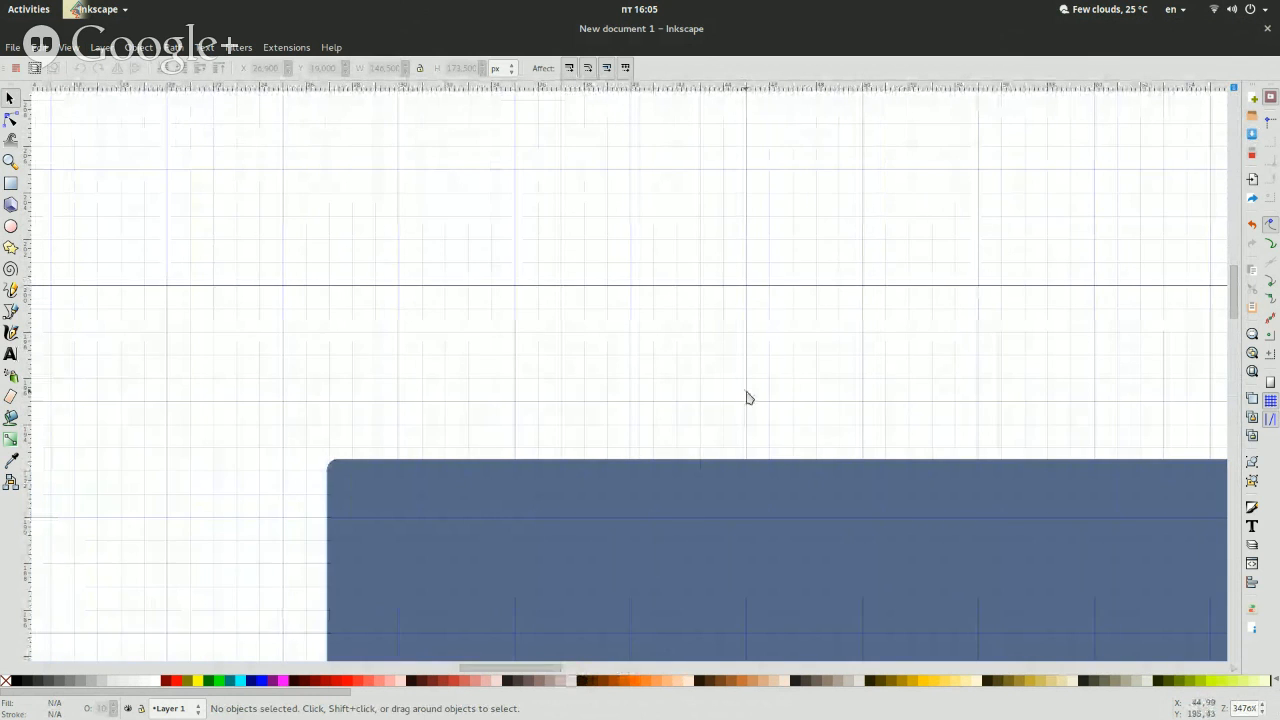
{"action": "left_click", "coordinate": [490, 518]}
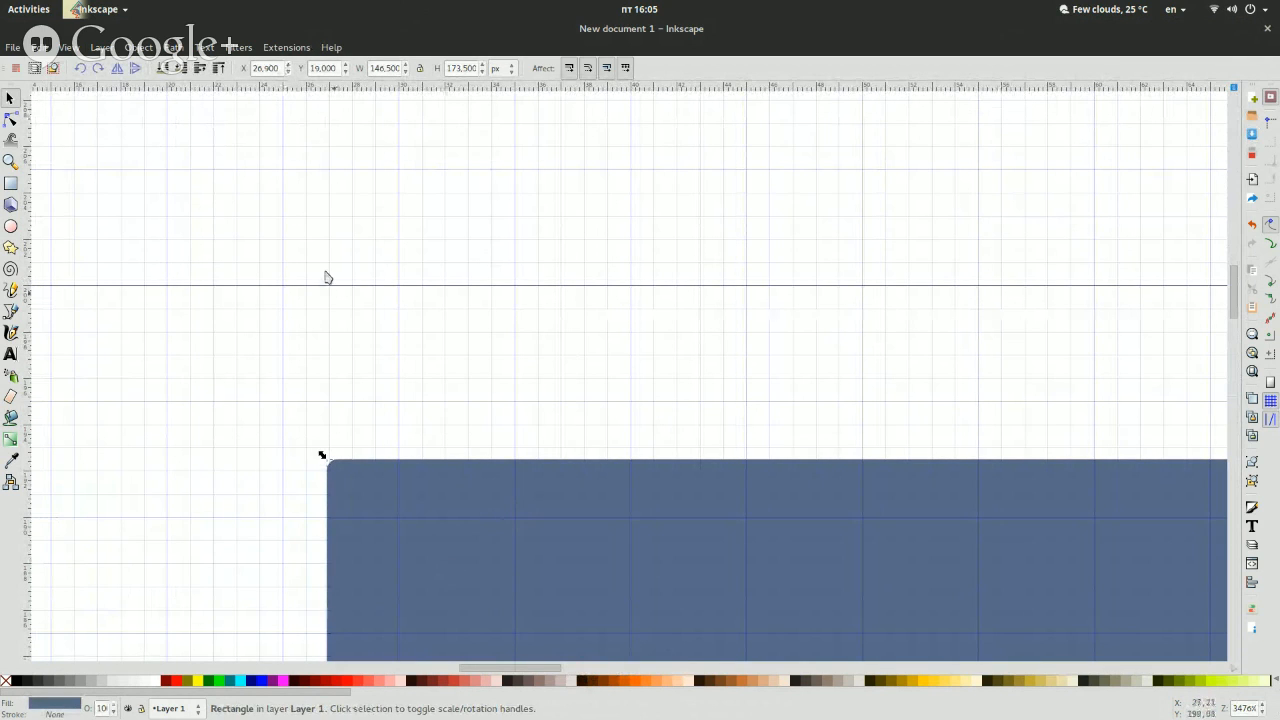
{"action": "left_click", "coordinate": [287, 64]}
{"action": "left_click", "coordinate": [287, 64]}
{"action": "left_click", "coordinate": [287, 64]}
{"action": "left_click", "coordinate": [287, 64]}
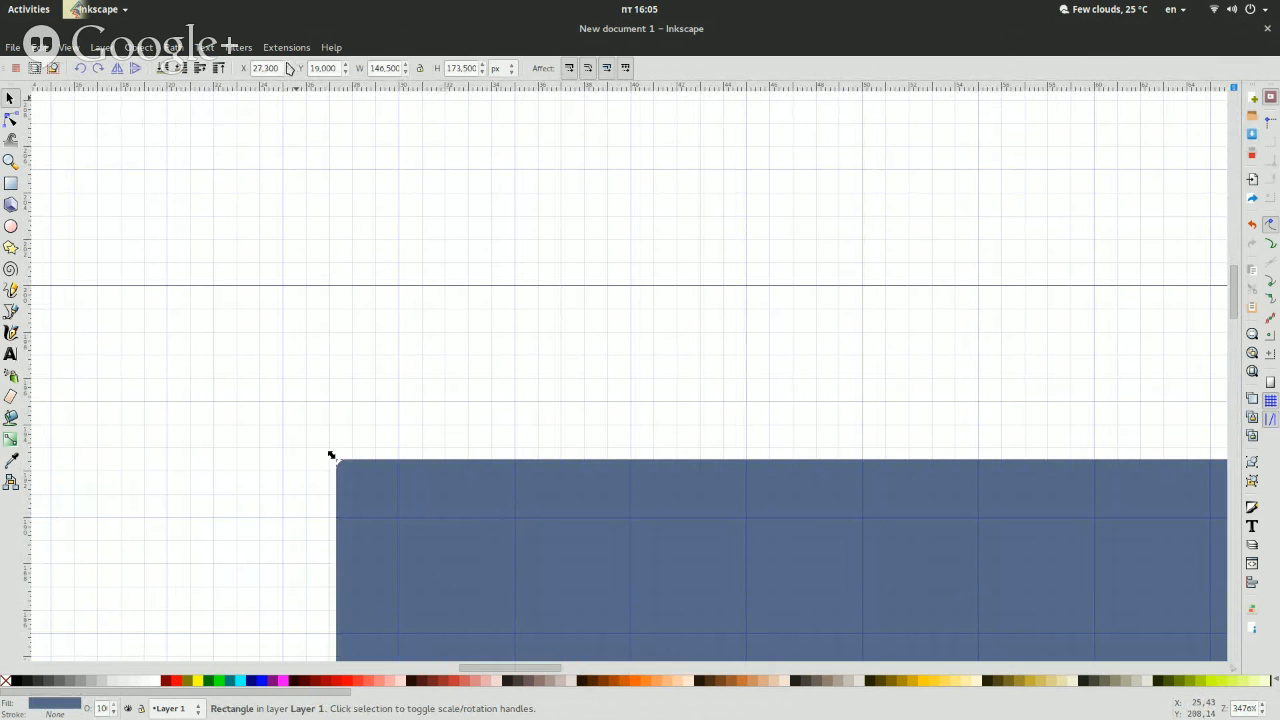
{"action": "left_click", "coordinate": [287, 64]}
{"action": "left_click", "coordinate": [445, 282]}
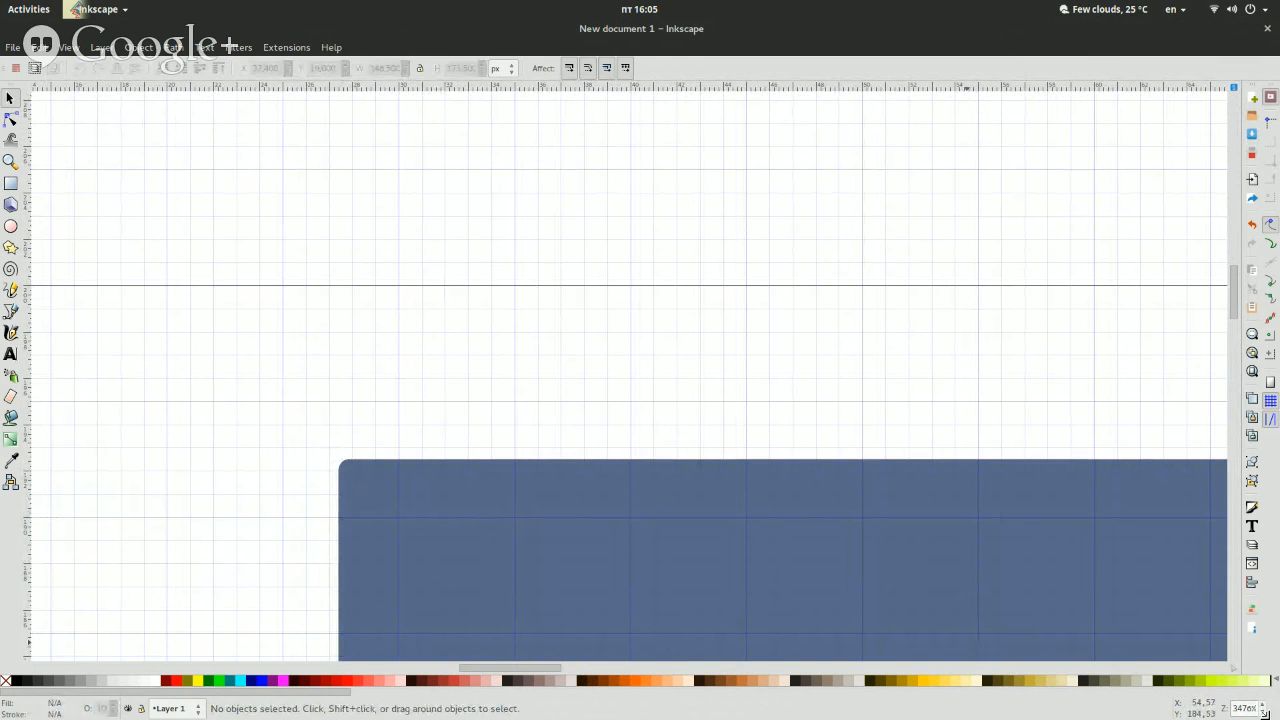
Save the drawing with the off-grid rectangle as NA.svg in the Documents folder.
{"action": "left_click", "coordinate": [1263, 704]}
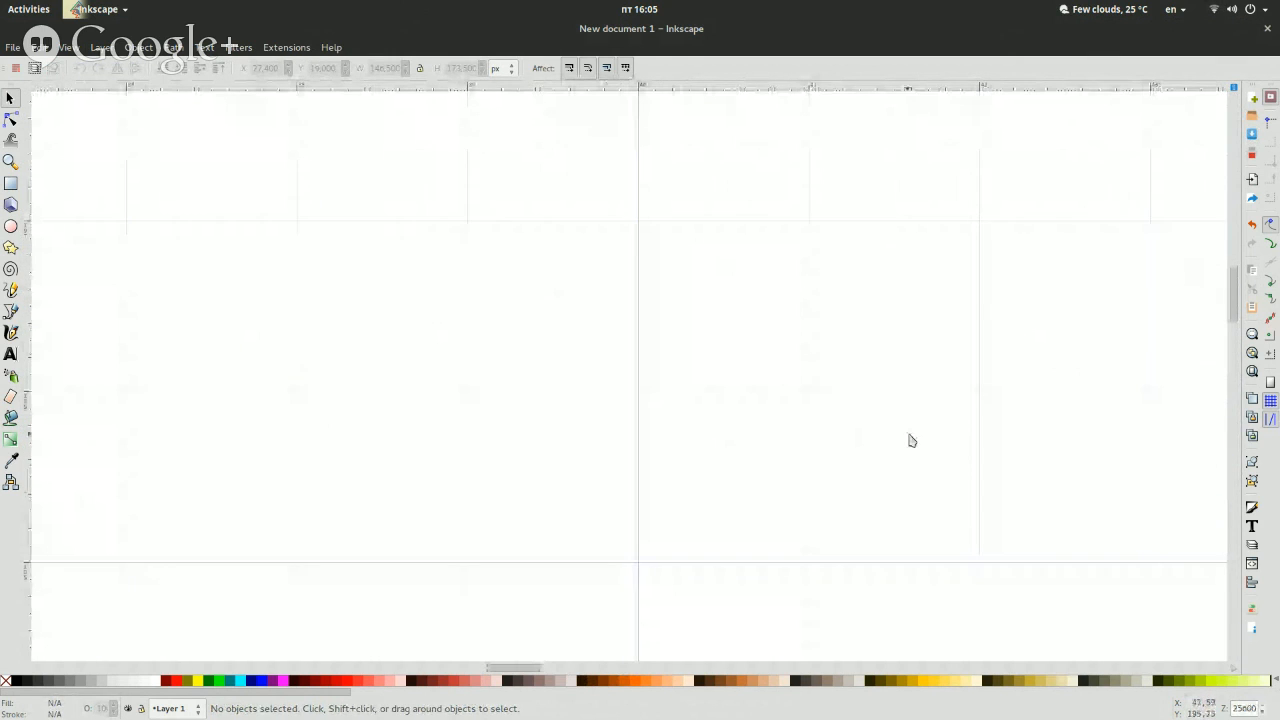
{"action": "scroll", "coordinate": [908, 438], "scroll_direction": "down", "scroll_amount": 10}
{"action": "scroll", "coordinate": [903, 544], "scroll_direction": "down", "scroll_amount": 3}
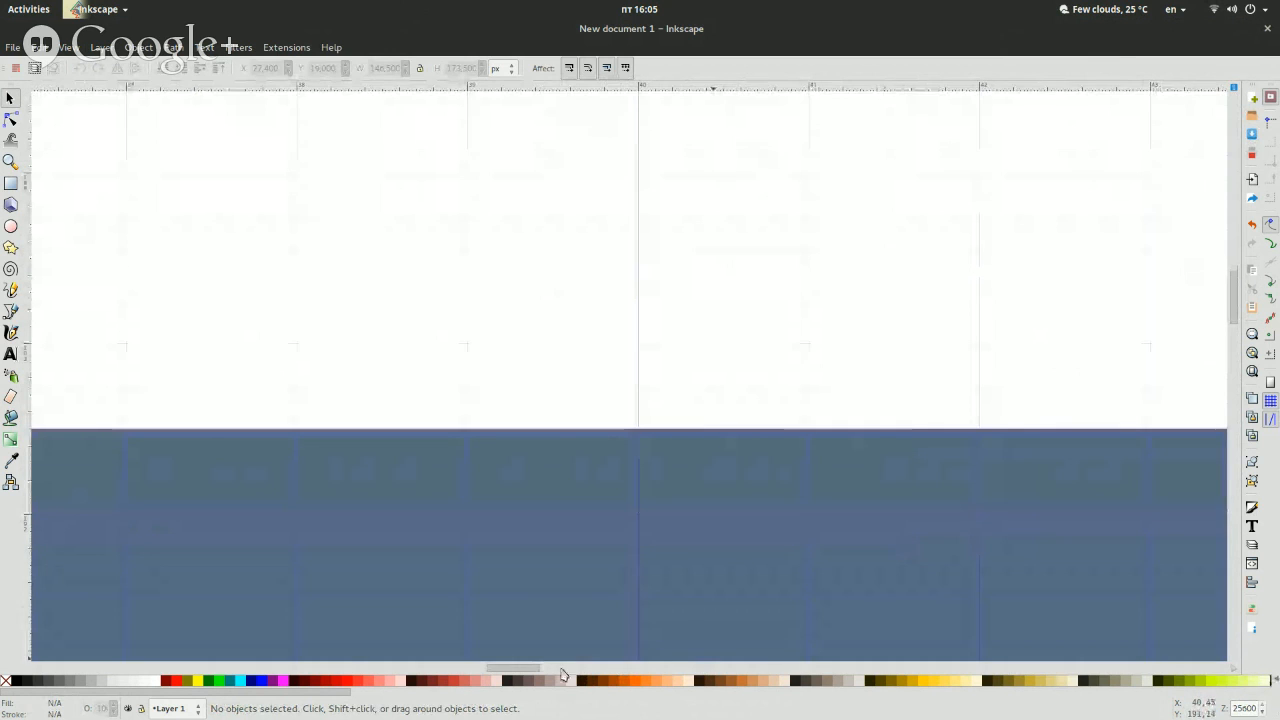
{"action": "left_click_drag", "start_coordinate": [537, 667], "coordinate": [512, 672]}
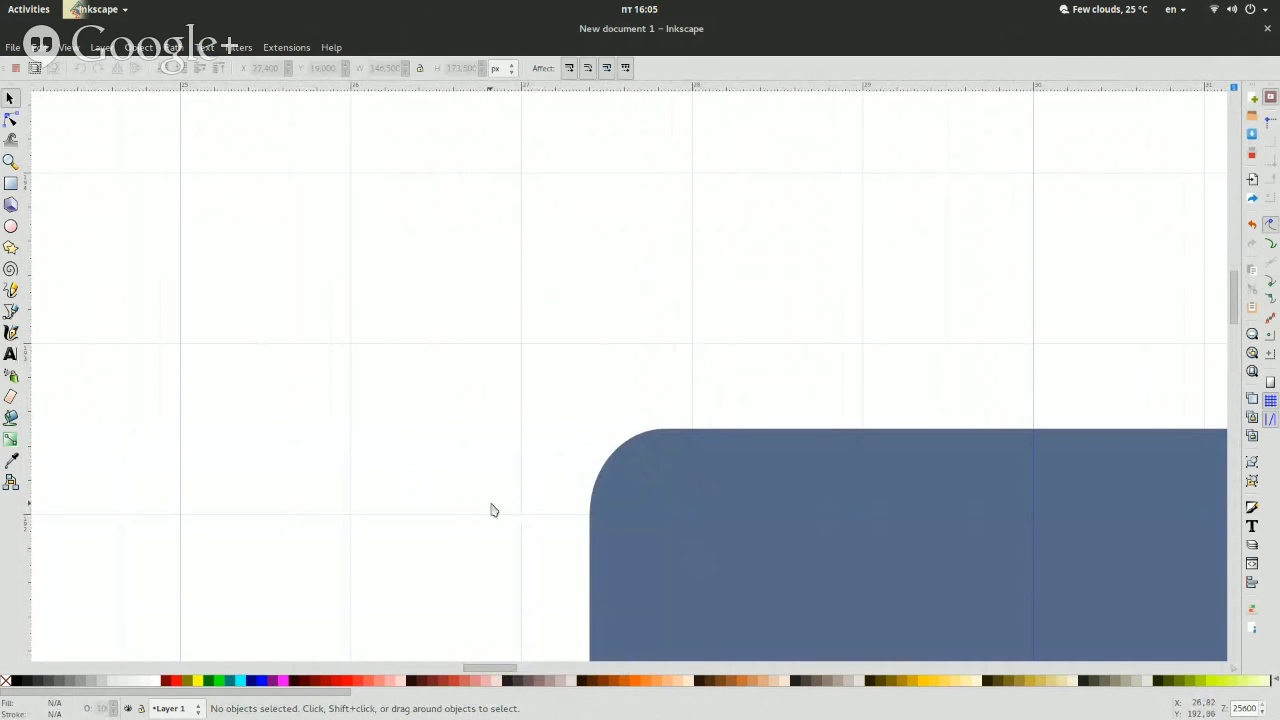
{"action": "key", "text": "ctrl+shift"}
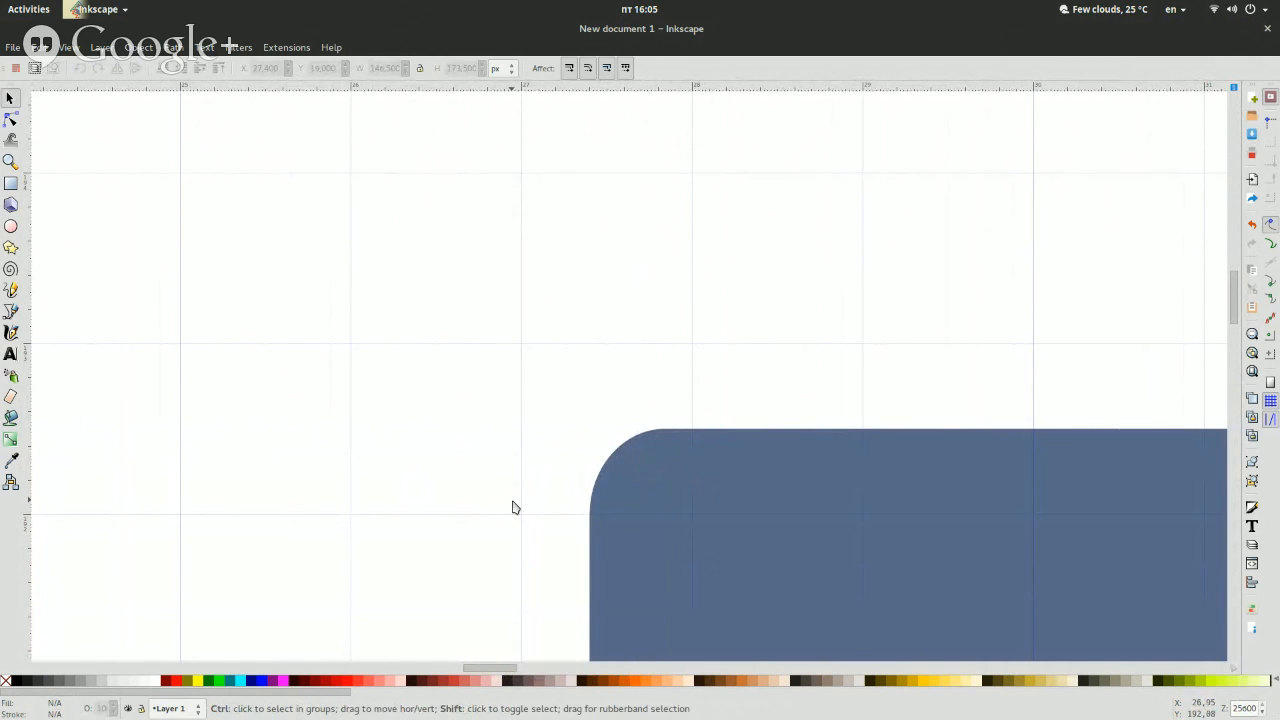
{"action": "key", "text": "ctrl+shift+s"}
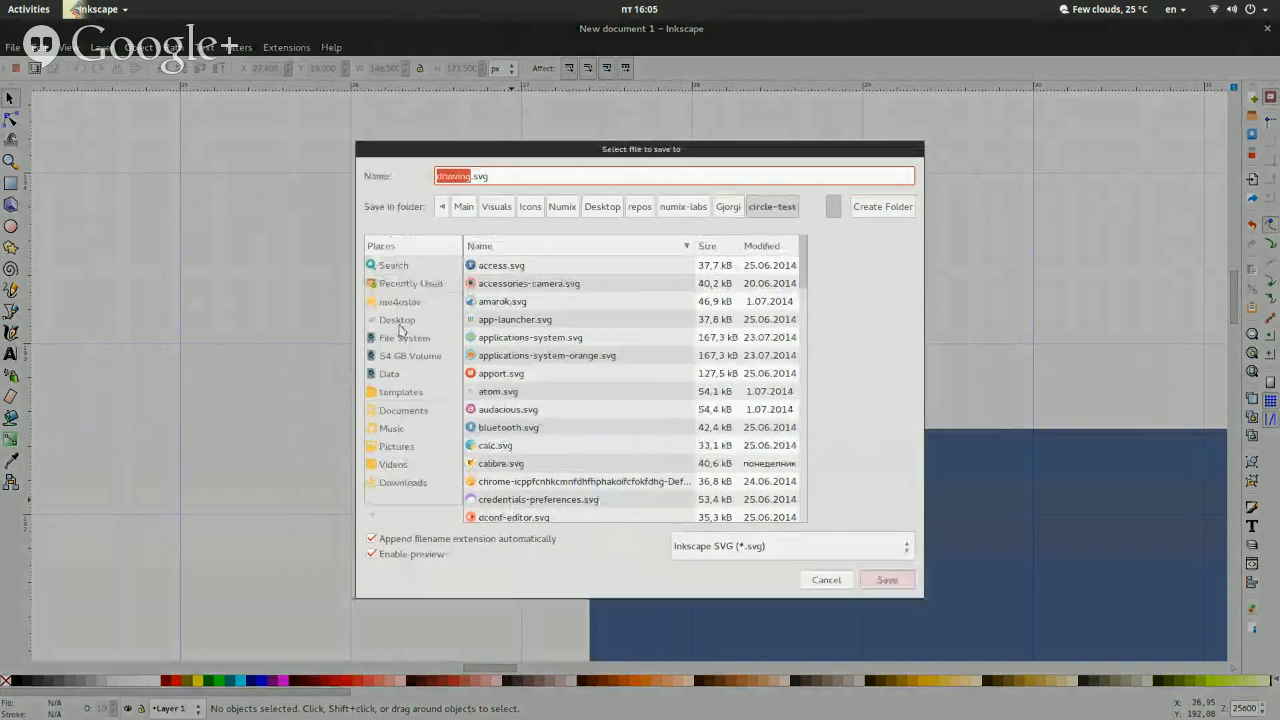
{"action": "left_click", "coordinate": [399, 321]}
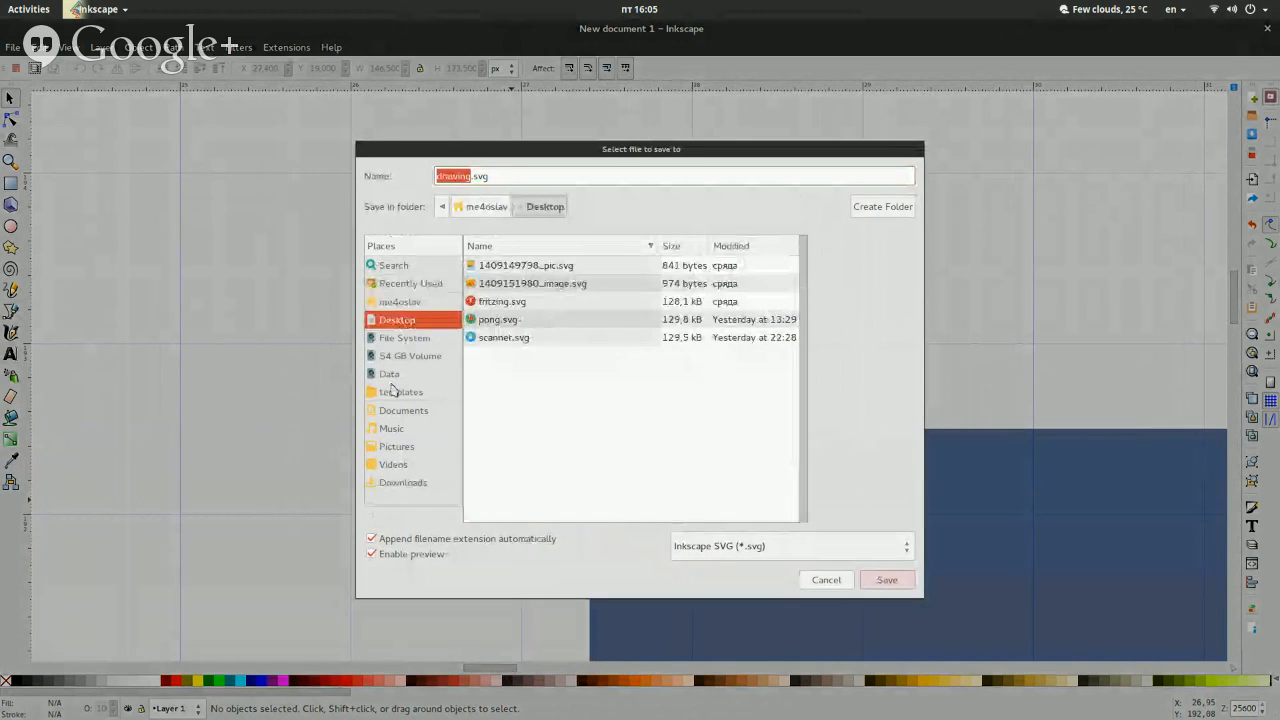
{"action": "left_click", "coordinate": [409, 412]}
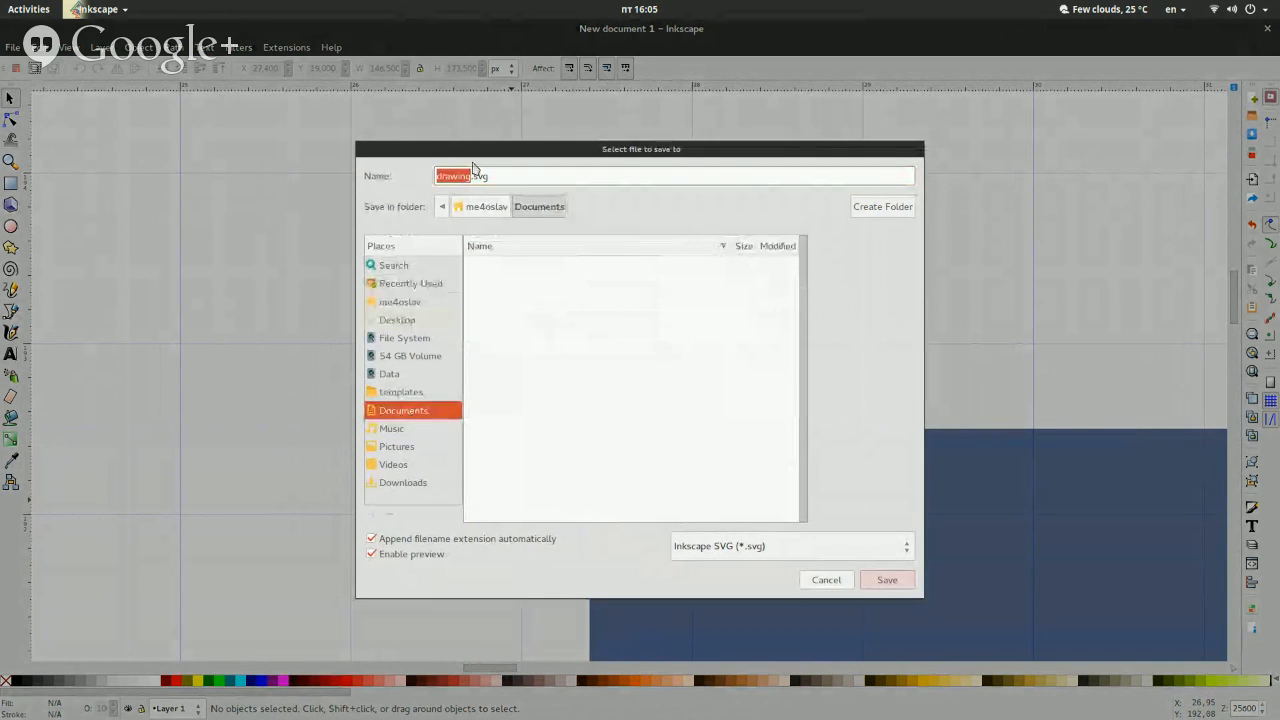
{"action": "left_click_drag", "start_coordinate": [473, 172], "coordinate": [372, 171]}
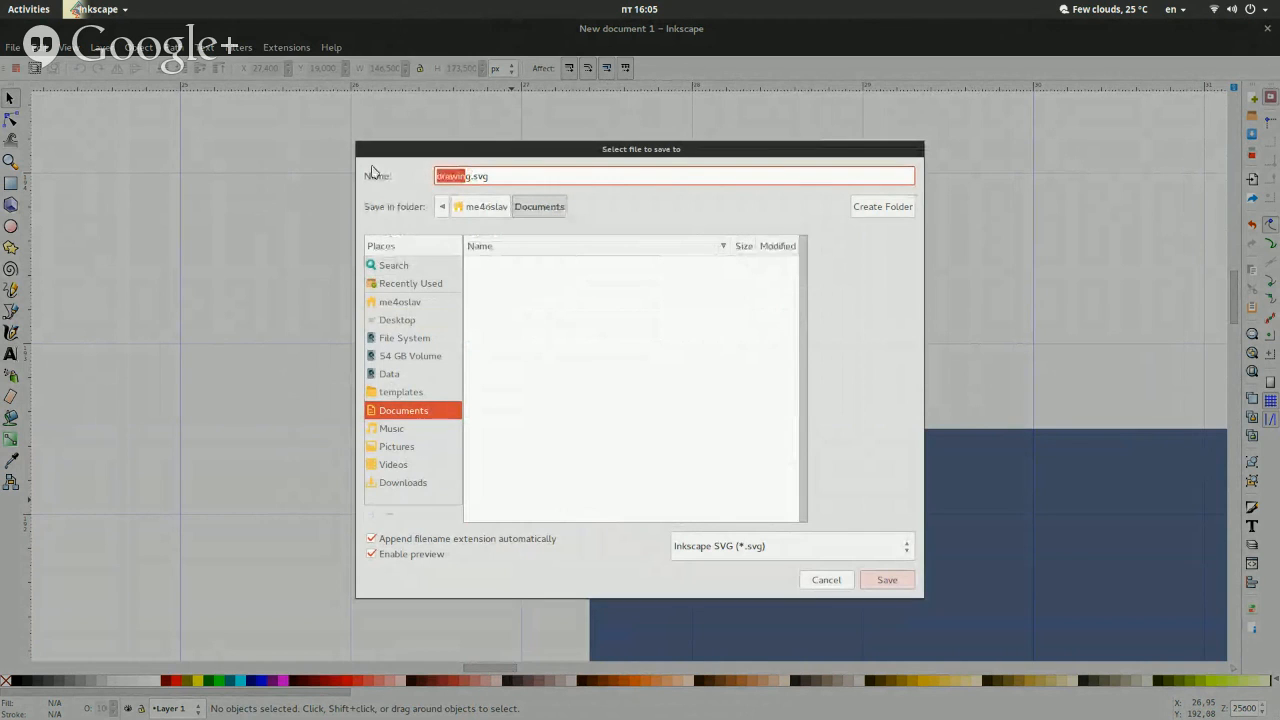
{"action": "key", "text": "Right"}
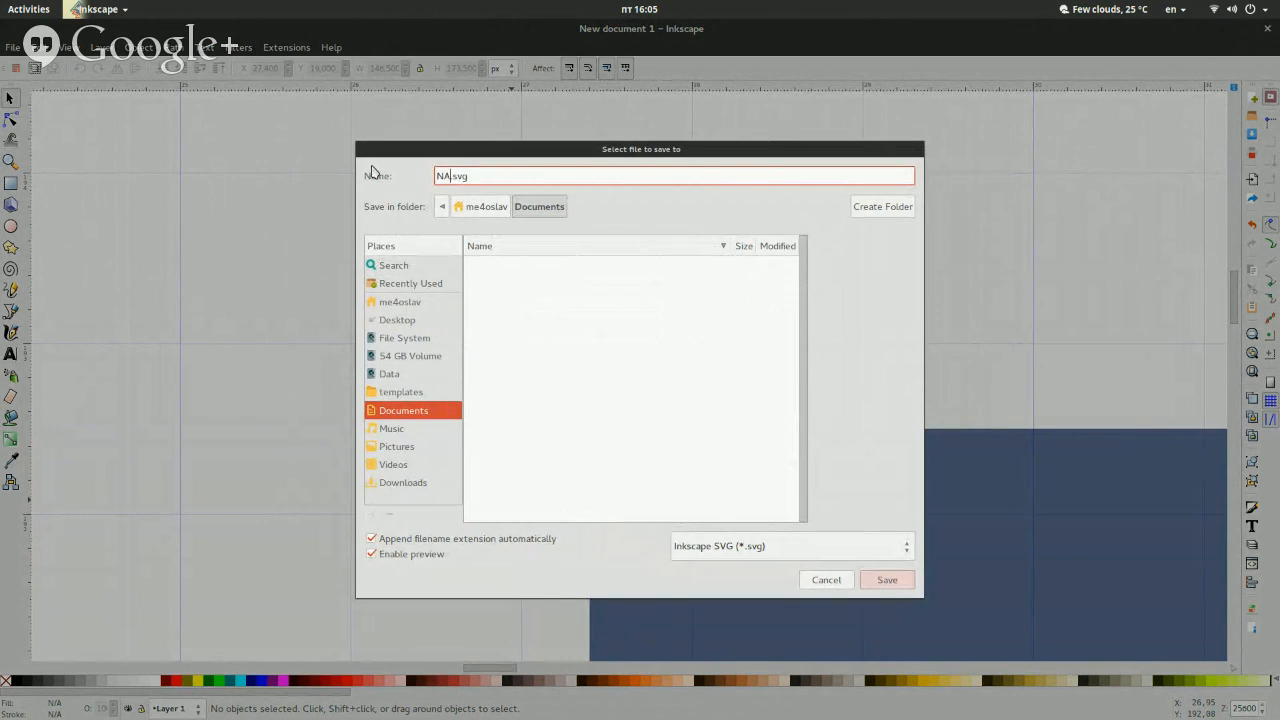
{"action": "type", "text": "NA"}
{"action": "key", "text": "Return"}
Select the rectangle and set its width to 146 px and its height to 173 px.
{"action": "key", "text": "super"}
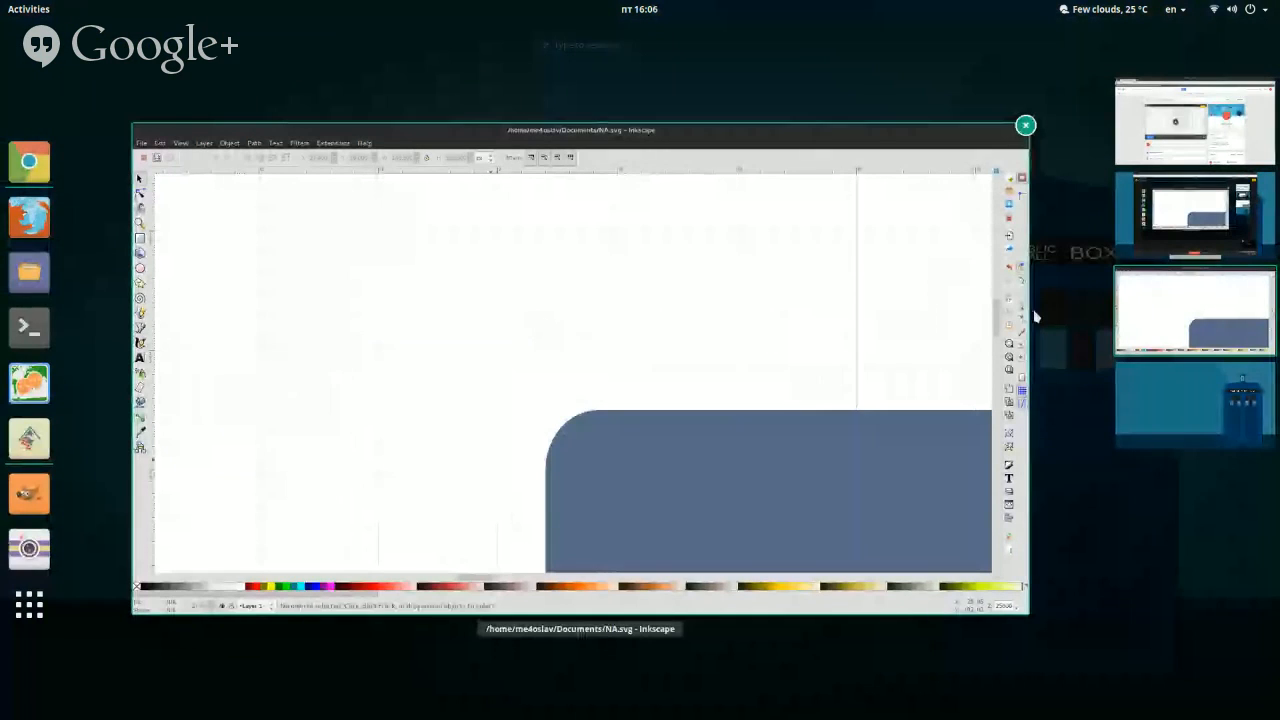
{"action": "left_click", "coordinate": [352, 354]}
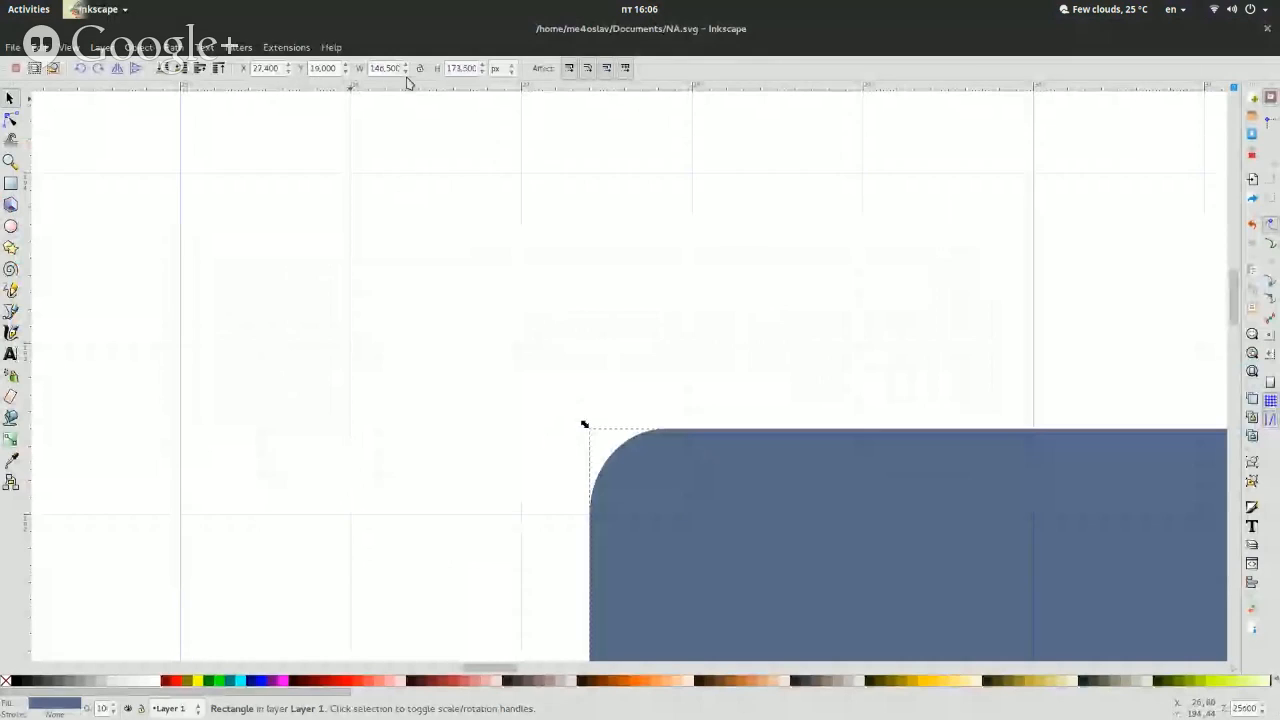
{"action": "left_click_drag", "start_coordinate": [385, 68], "coordinate": [484, 72]}
{"action": "key", "text": "BackSpace"}
{"action": "key", "text": "Return"}
{"action": "key", "text": "BackSpace"}
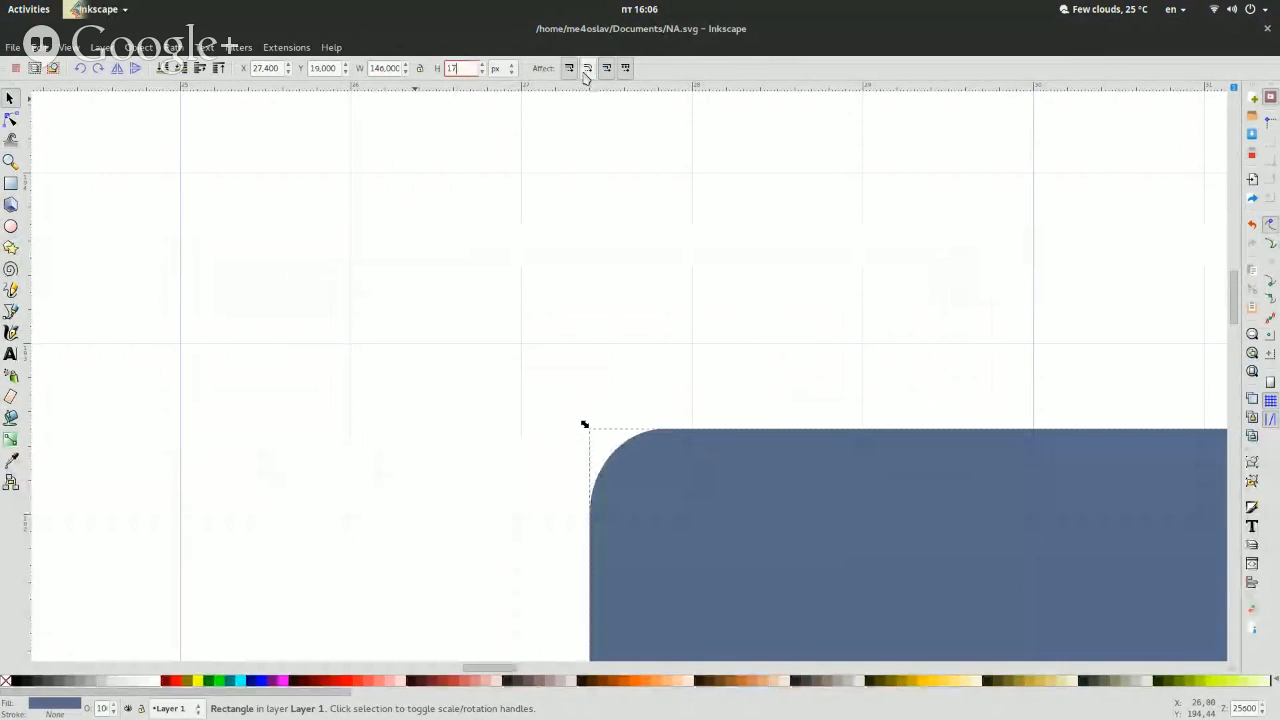
{"action": "key", "text": "Return"}
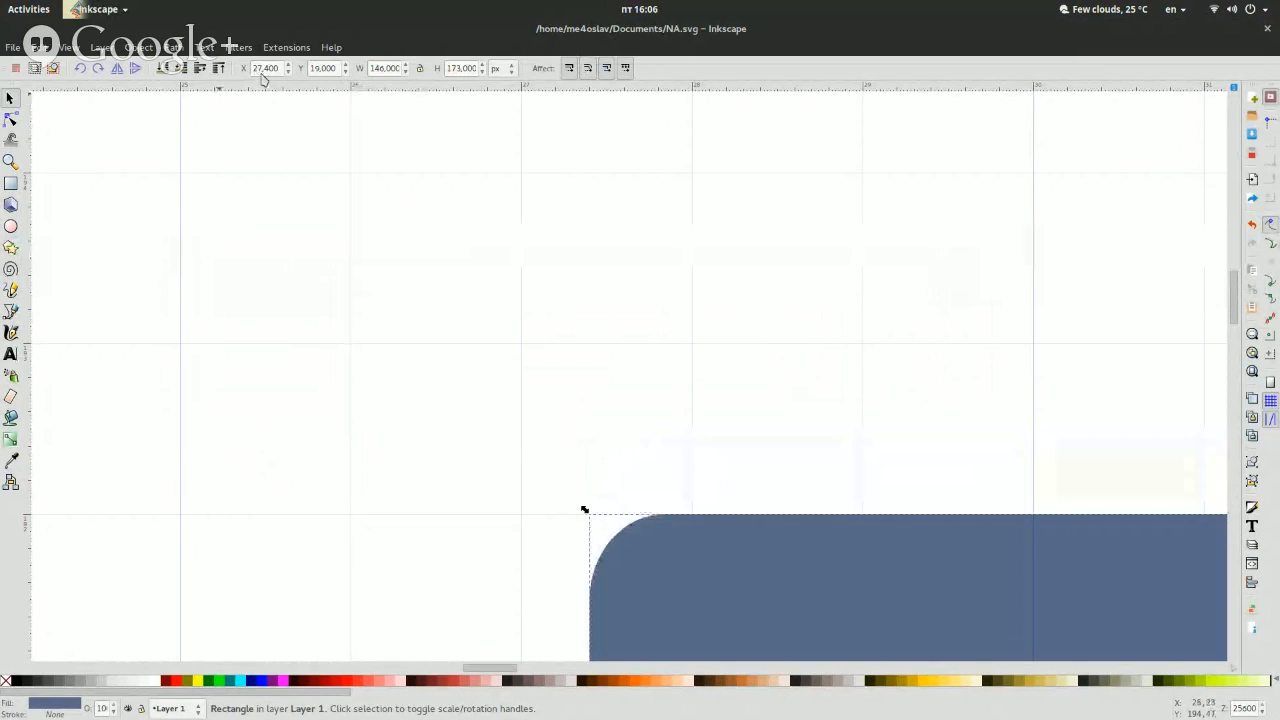
Set the rectangle's X position to 27 px to align its side with the grid, then deselect it.
{"action": "left_click_drag", "start_coordinate": [262, 74], "coordinate": [346, 72]}
{"action": "key", "text": "Return"}
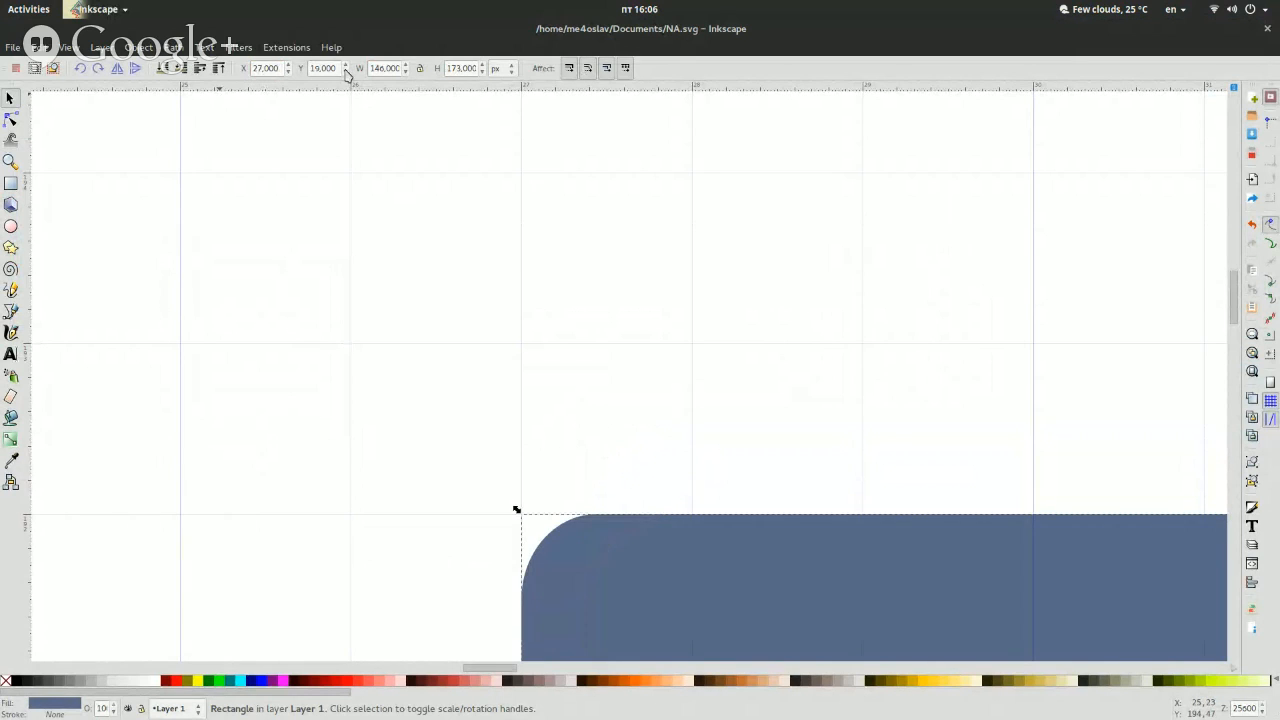
{"action": "scroll", "coordinate": [508, 292], "scroll_direction": "down", "scroll_amount": 6}
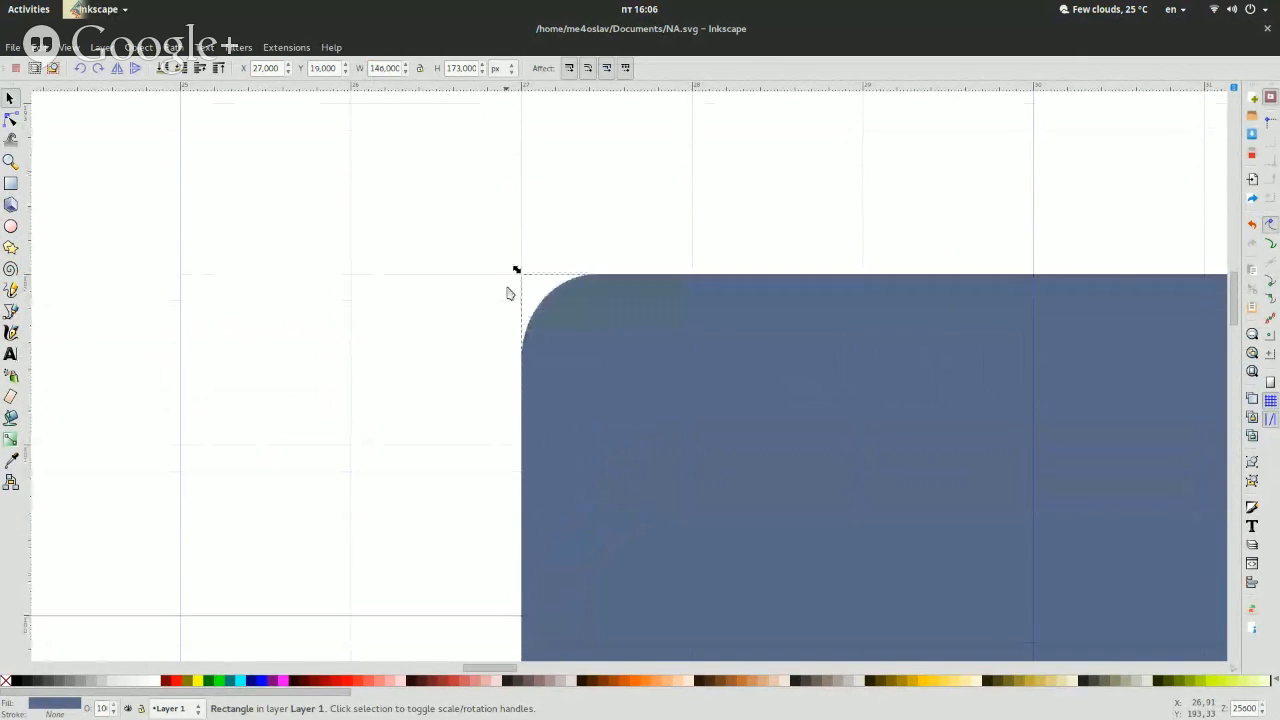
{"action": "left_click", "coordinate": [426, 323]}
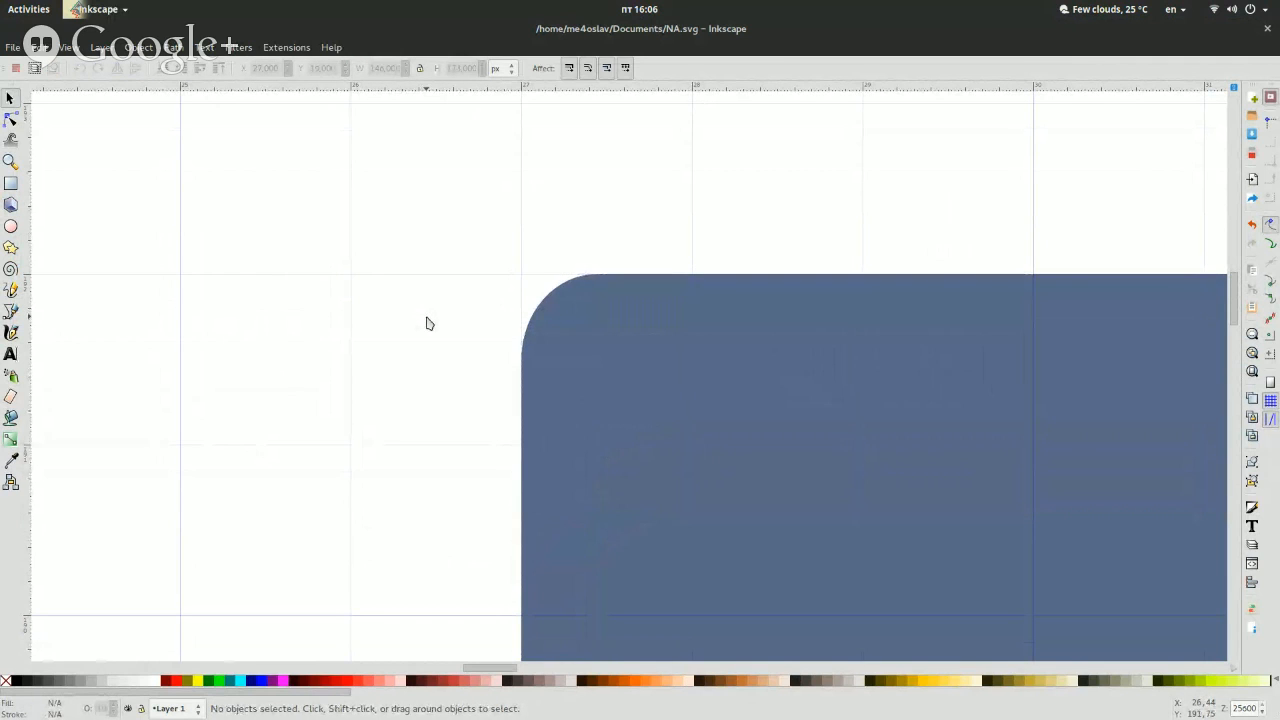
Save the grid-aligned drawing as a separate file named AO.svg in the Documents folder.
{"action": "key", "text": "ctrl"}
{"action": "key", "text": "ctrl+shift+s"}
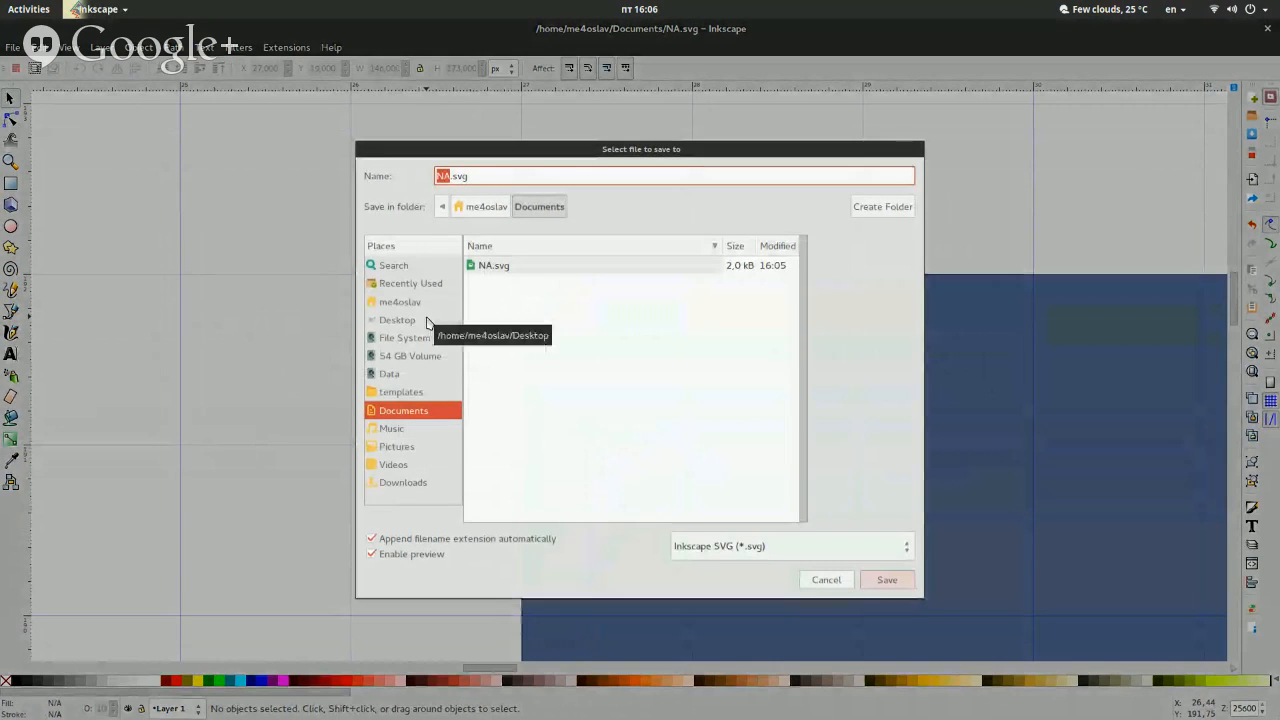
{"action": "type", "text": "AA"}
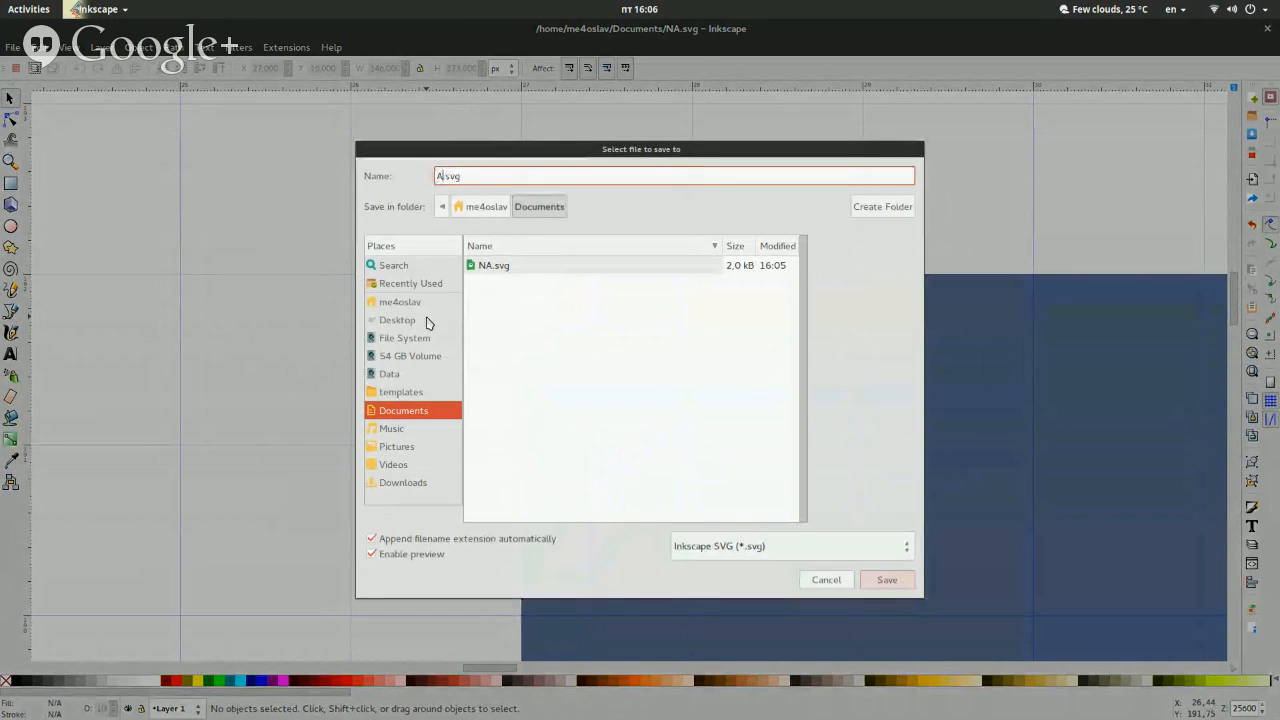
{"action": "type", "text": "O"}
{"action": "key", "text": "Return"}
Open the Documents folder in the Files app and move its window to the empty workspace.
{"action": "key", "text": "super"}
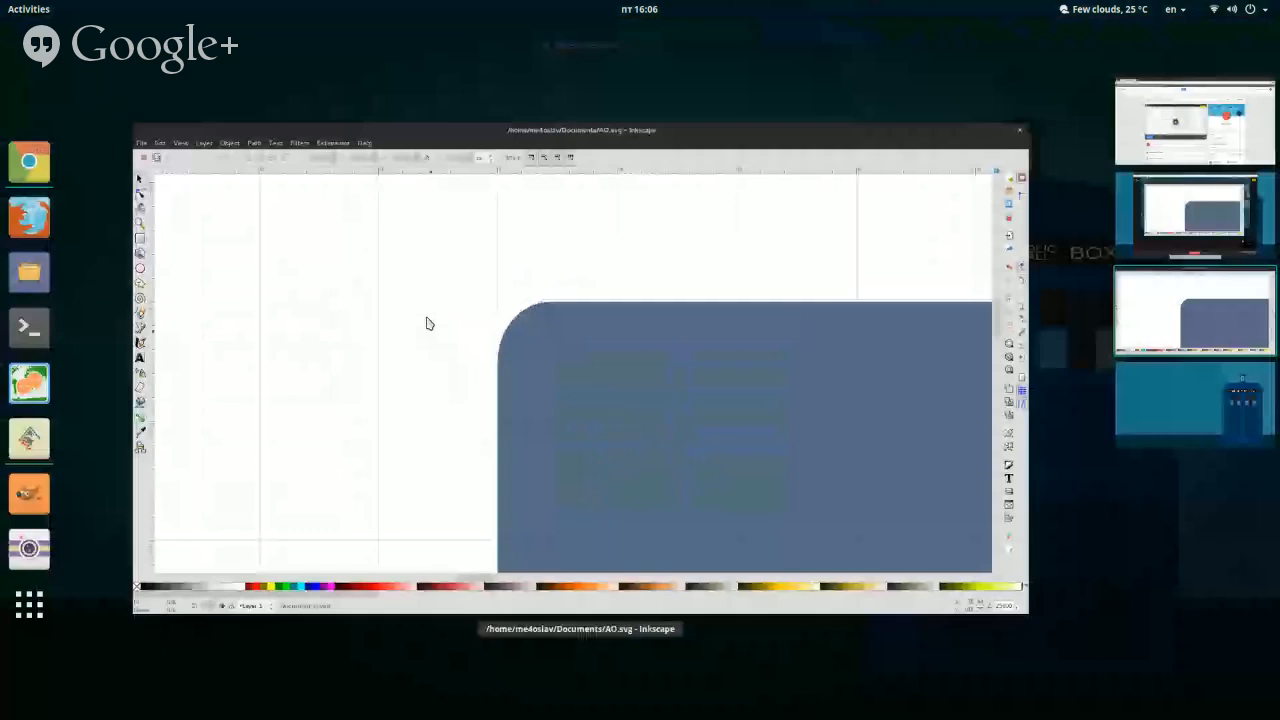
{"action": "left_click", "coordinate": [16, 268]}
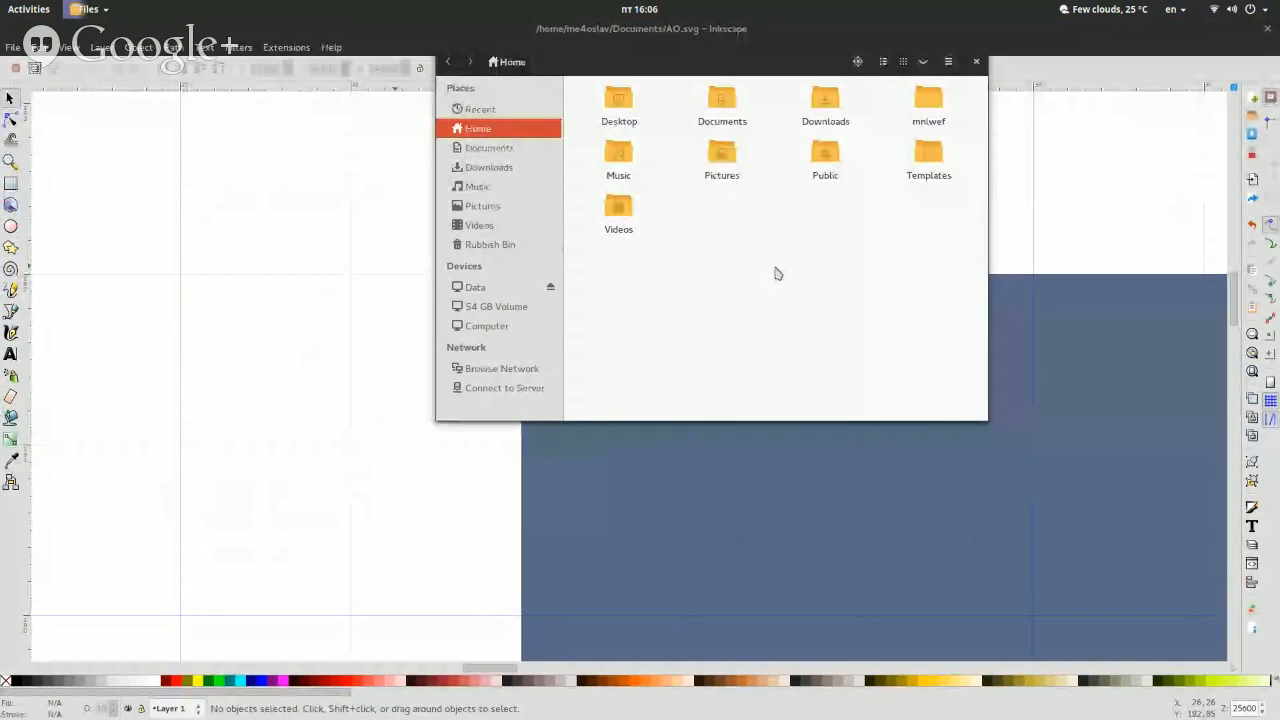
{"action": "double_click", "coordinate": [720, 100]}
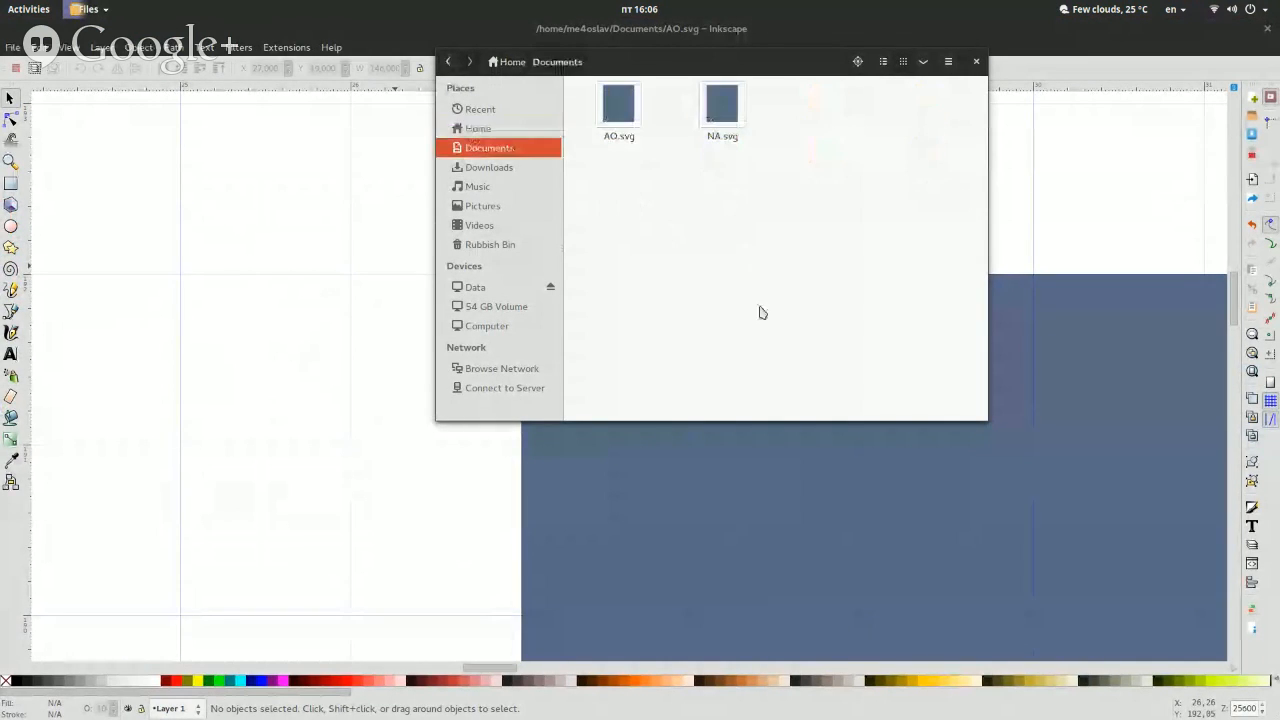
{"action": "key", "text": "super"}
{"action": "left_click_drag", "start_coordinate": [760, 313], "coordinate": [1134, 405]}
{"action": "left_click", "coordinate": [1134, 405]}
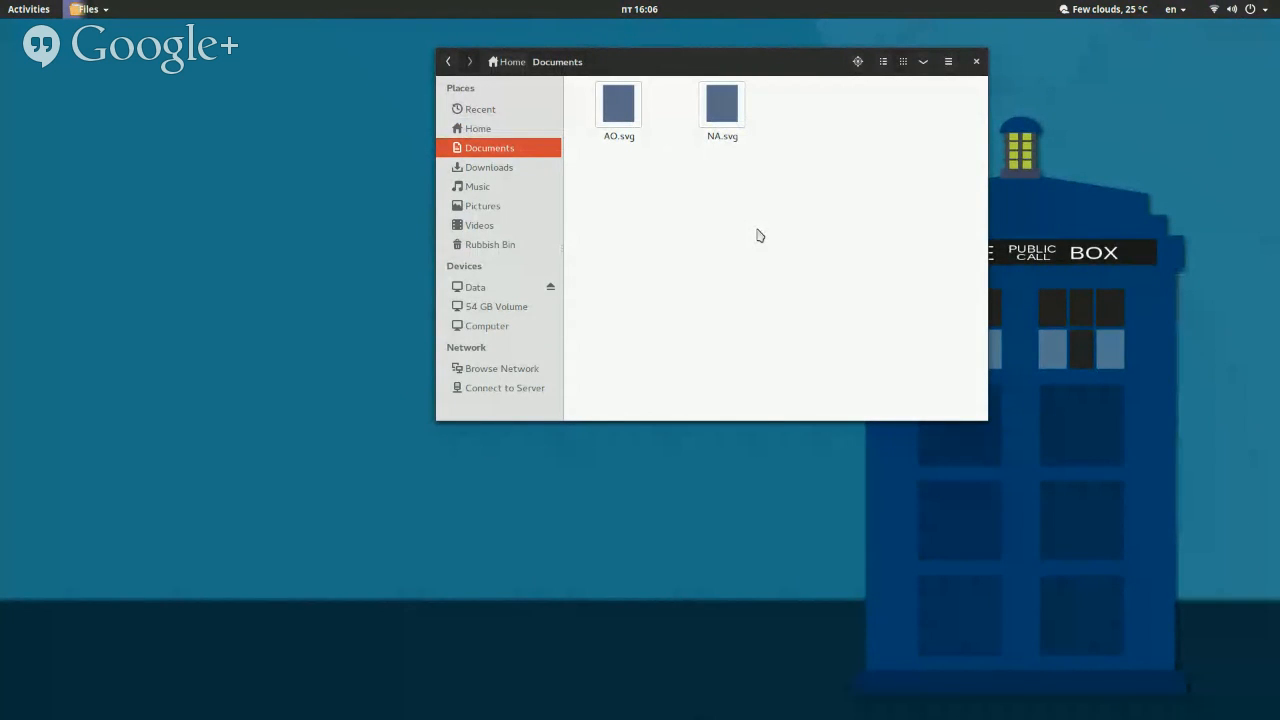
{"action": "left_click_drag", "start_coordinate": [793, 193], "coordinate": [563, 123]}
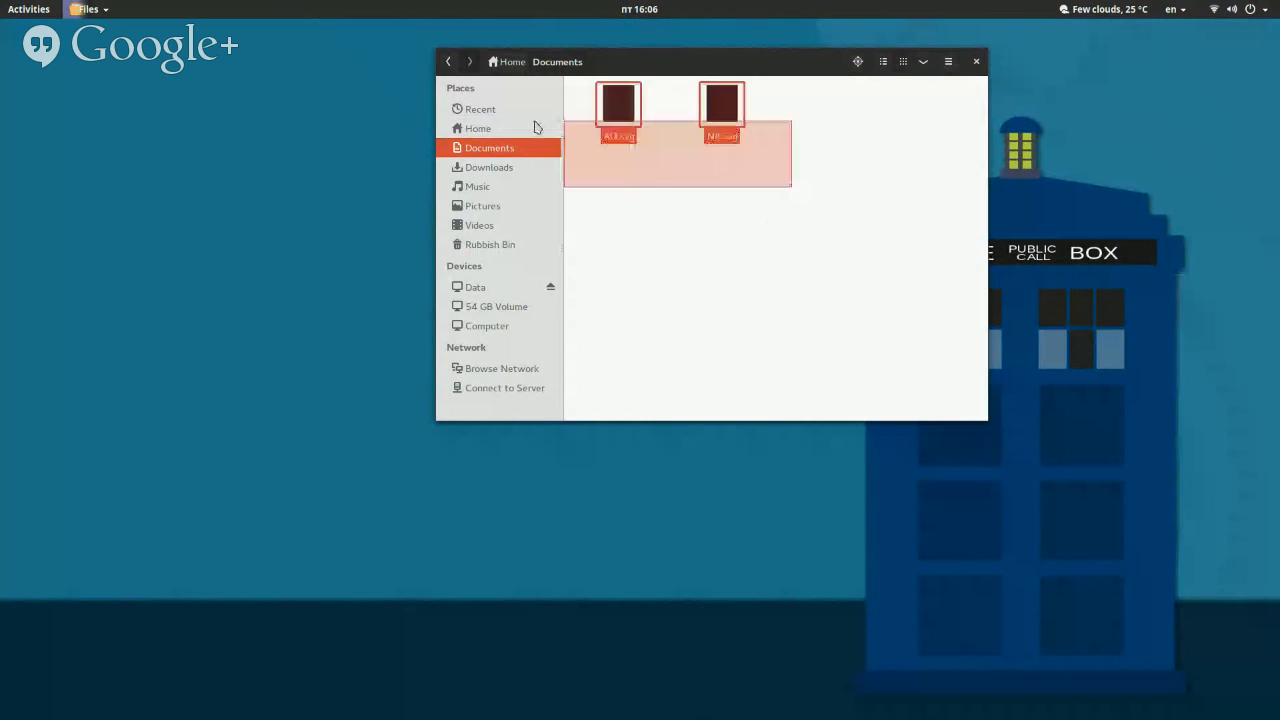
{"action": "left_click", "coordinate": [846, 257]}
{"action": "left_click_drag", "start_coordinate": [849, 244], "coordinate": [558, 67]}
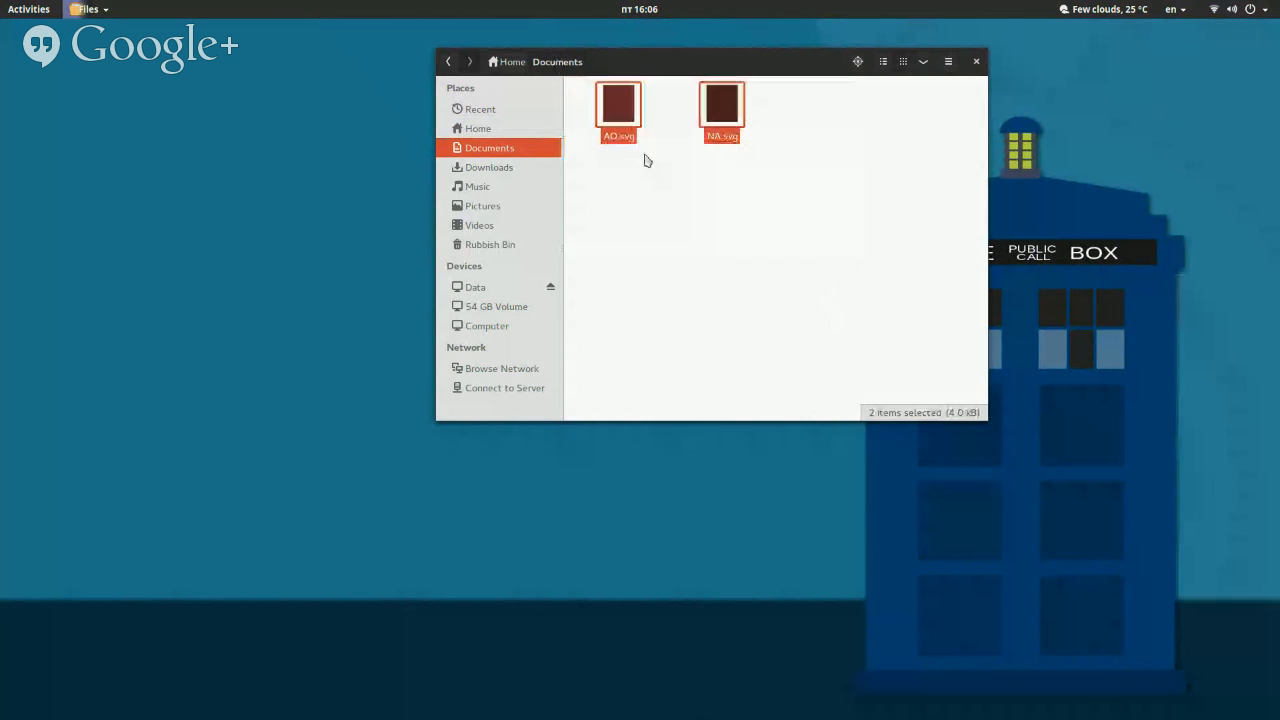
{"action": "left_click", "coordinate": [669, 187]}
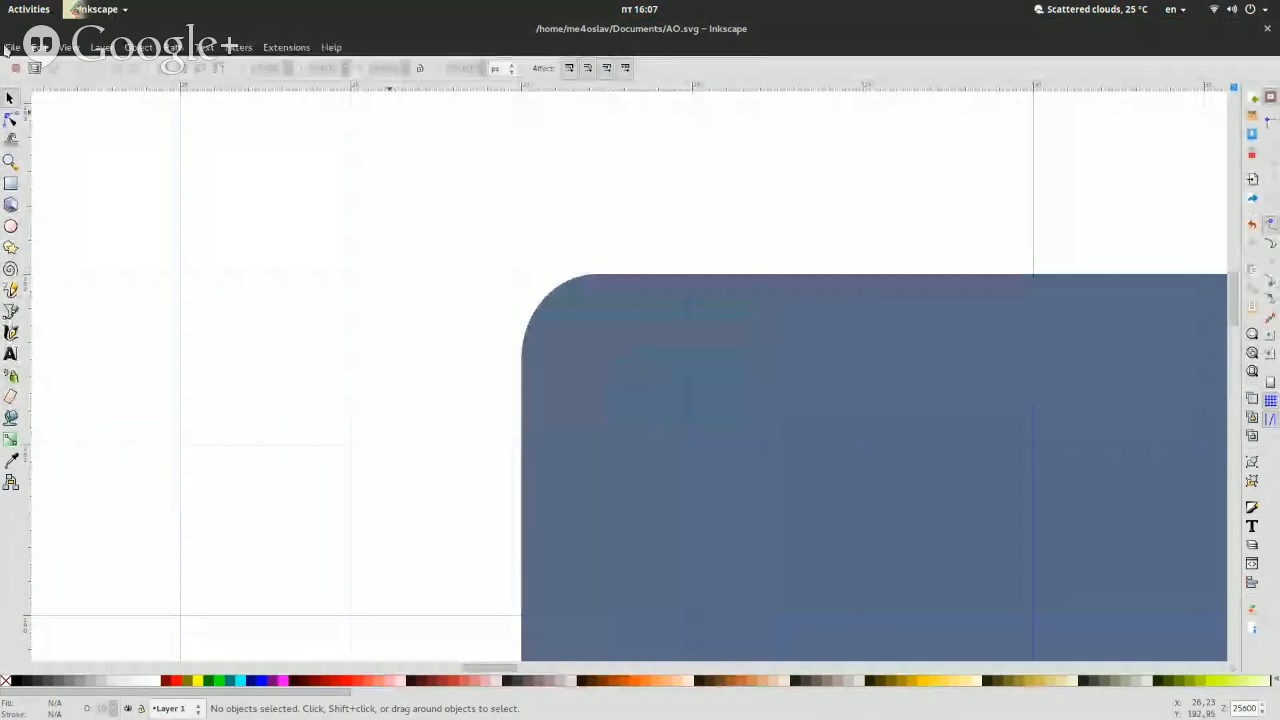
Set the document's custom page size to 48 px wide and 48 px high, then close the document properties.
{"action": "left_click", "coordinate": [10, 47]}
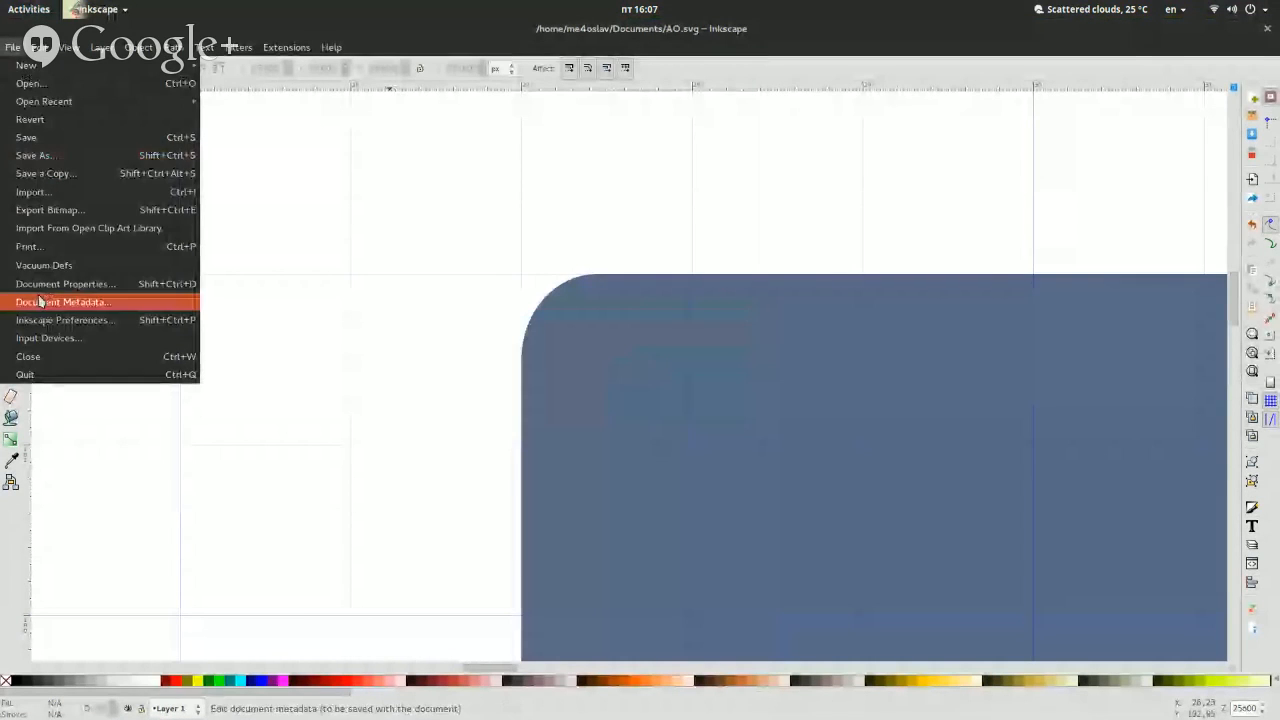
{"action": "left_click", "coordinate": [30, 446]}
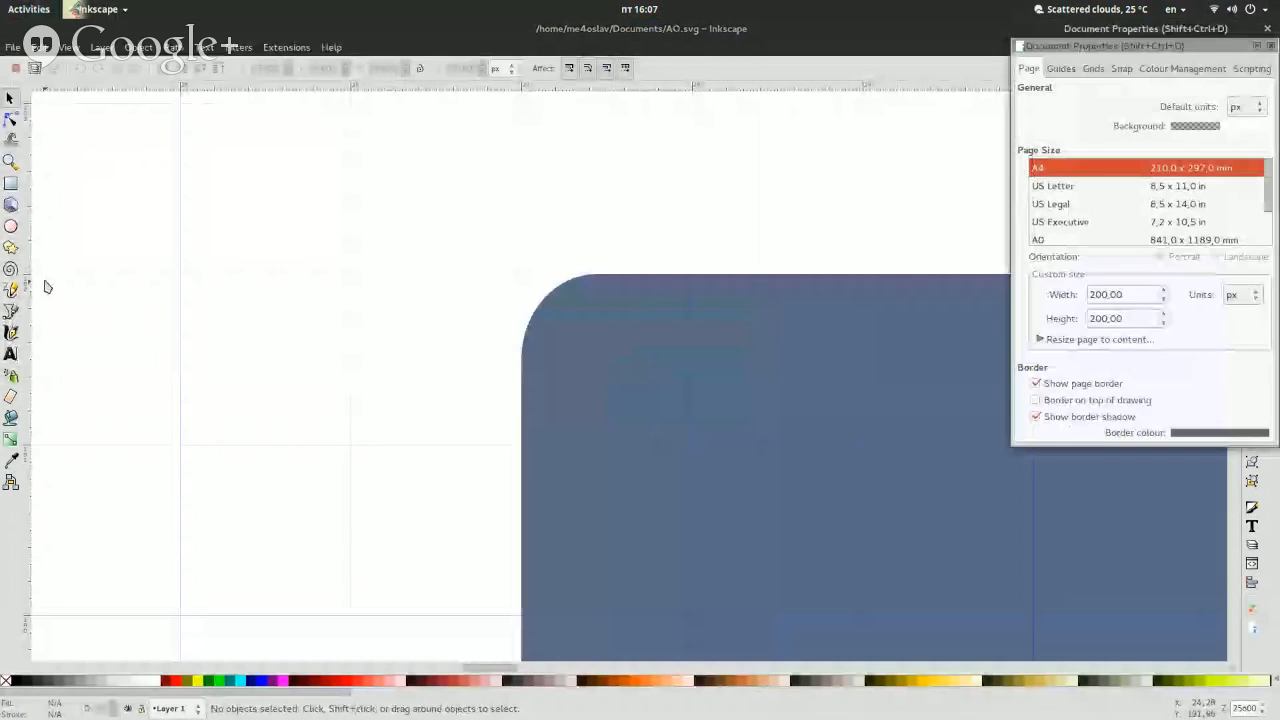
{"action": "triple_click", "coordinate": [1120, 294]}
{"action": "type", "text": "38"}
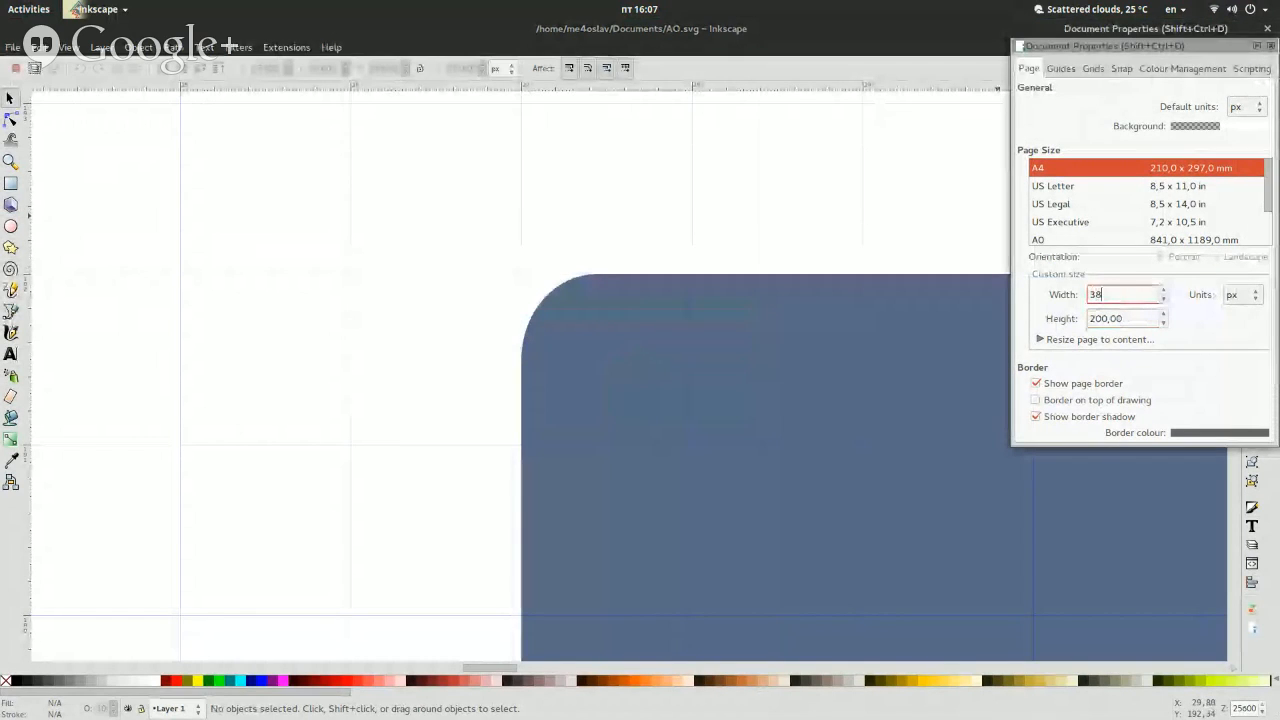
{"action": "key", "text": "Return"}
{"action": "triple_click", "coordinate": [1141, 318]}
{"action": "type", "text": "48"}
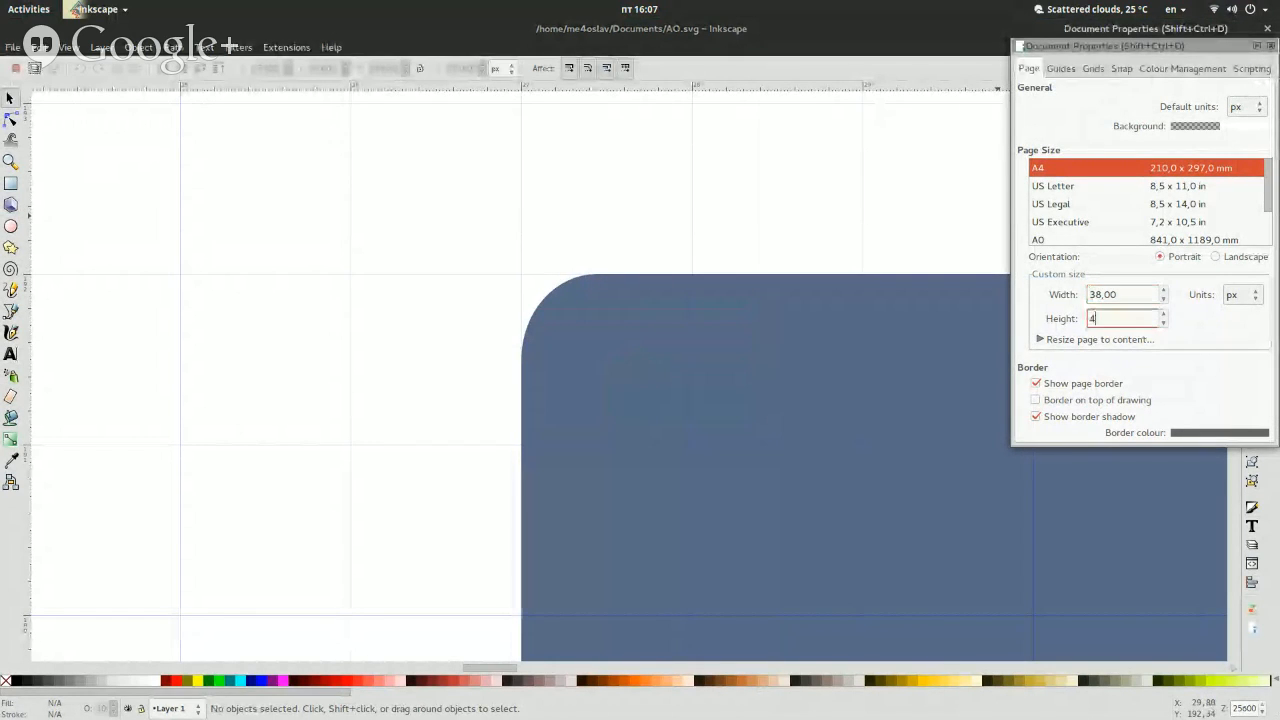
{"action": "key", "text": "Return"}
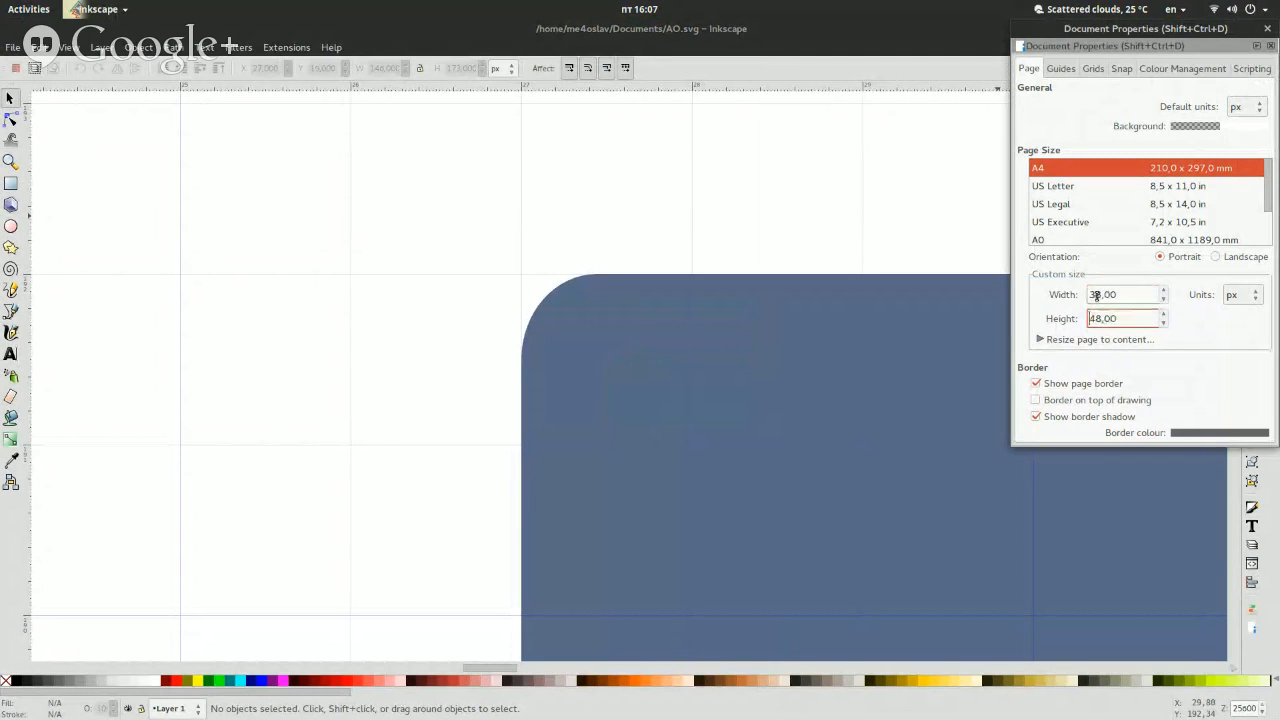
{"action": "left_click_drag", "start_coordinate": [1093, 294], "coordinate": [1066, 298]}
{"action": "key", "text": "Return"}
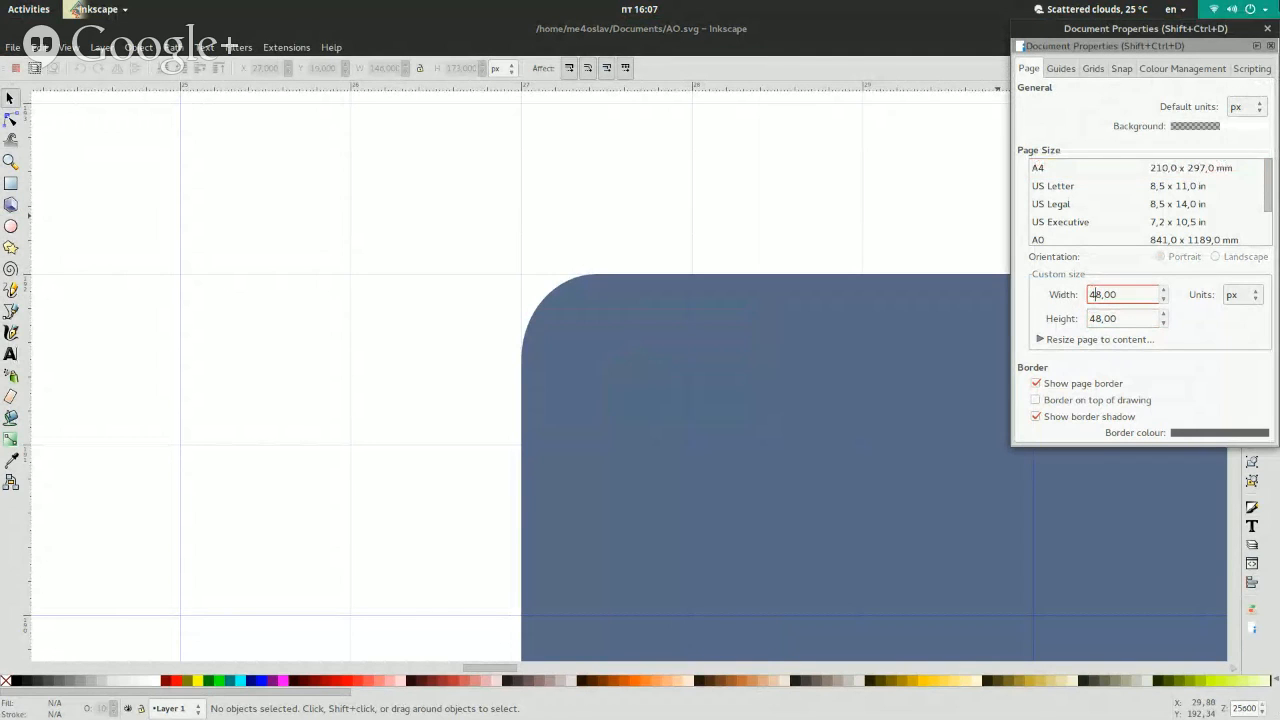
{"action": "left_click", "coordinate": [1267, 28]}
Select the rectangle and set its width to 31.5 px and its height to 26.5 px.
{"action": "left_click", "coordinate": [1133, 511]}
{"action": "left_click", "coordinate": [1264, 712]}
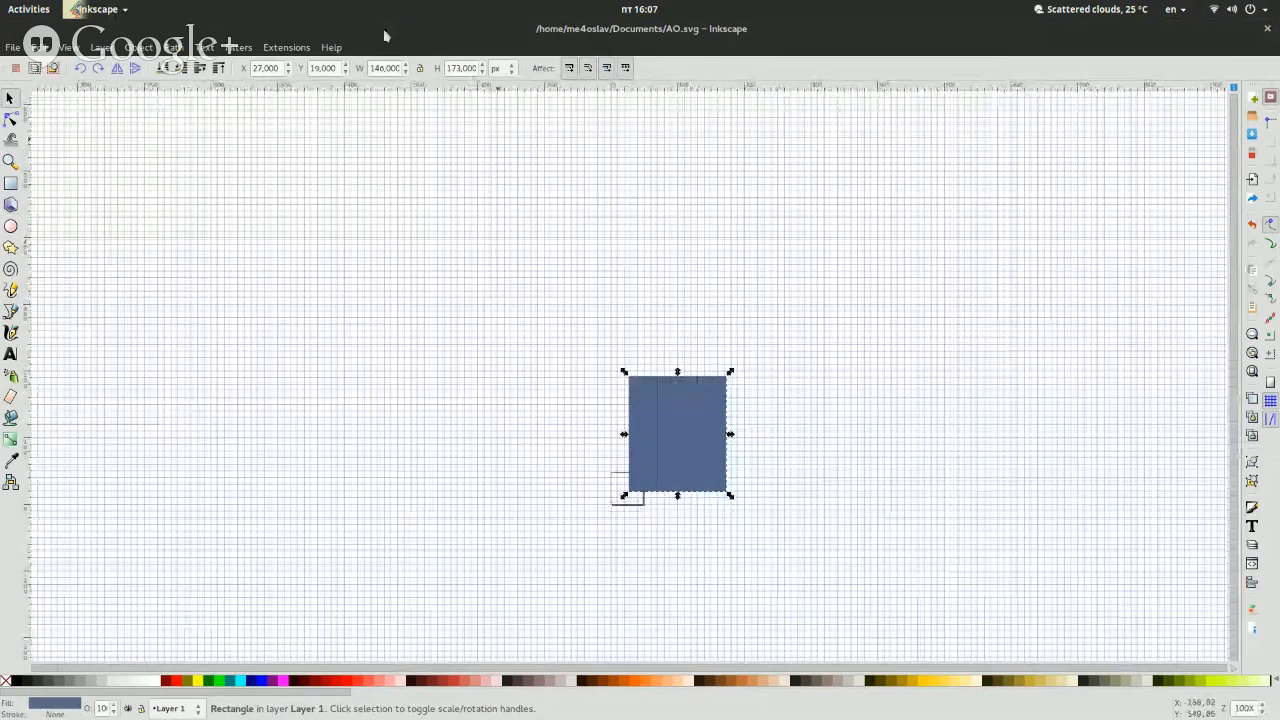
{"action": "double_click", "coordinate": [395, 69]}
{"action": "type", "text": "31"}
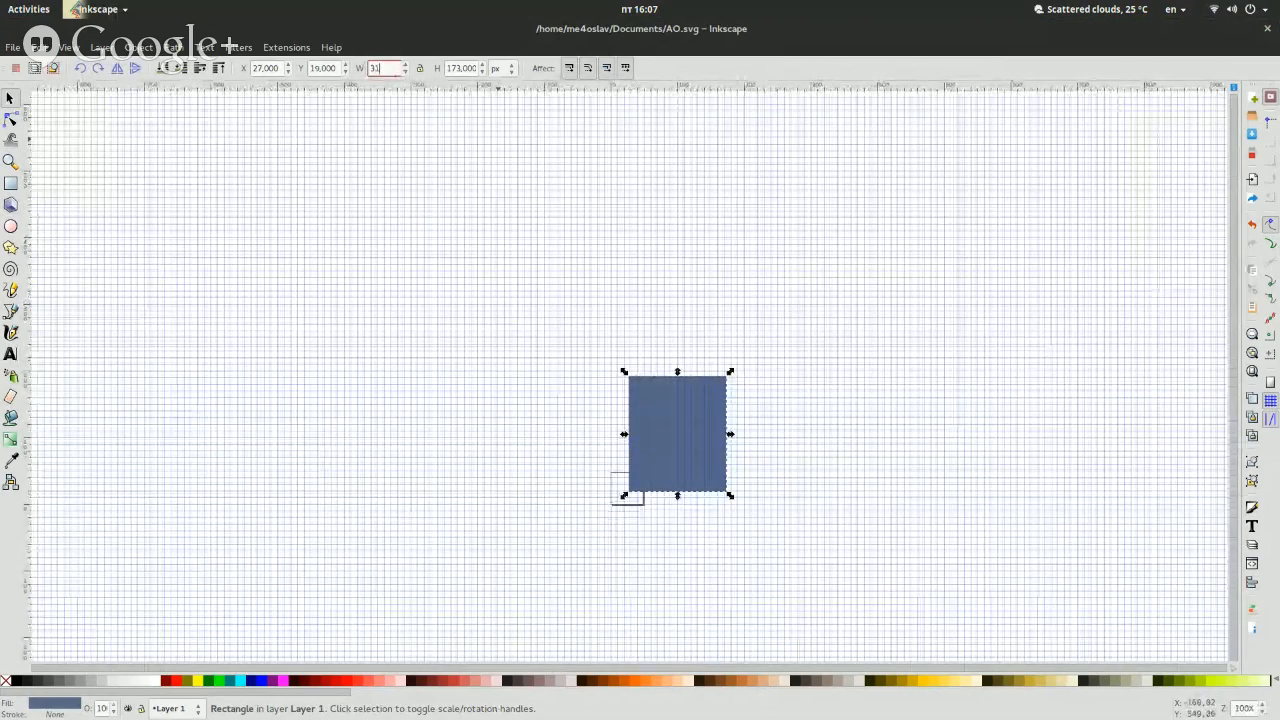
{"action": "type", "text": ",5"}
{"action": "key", "text": "Return"}
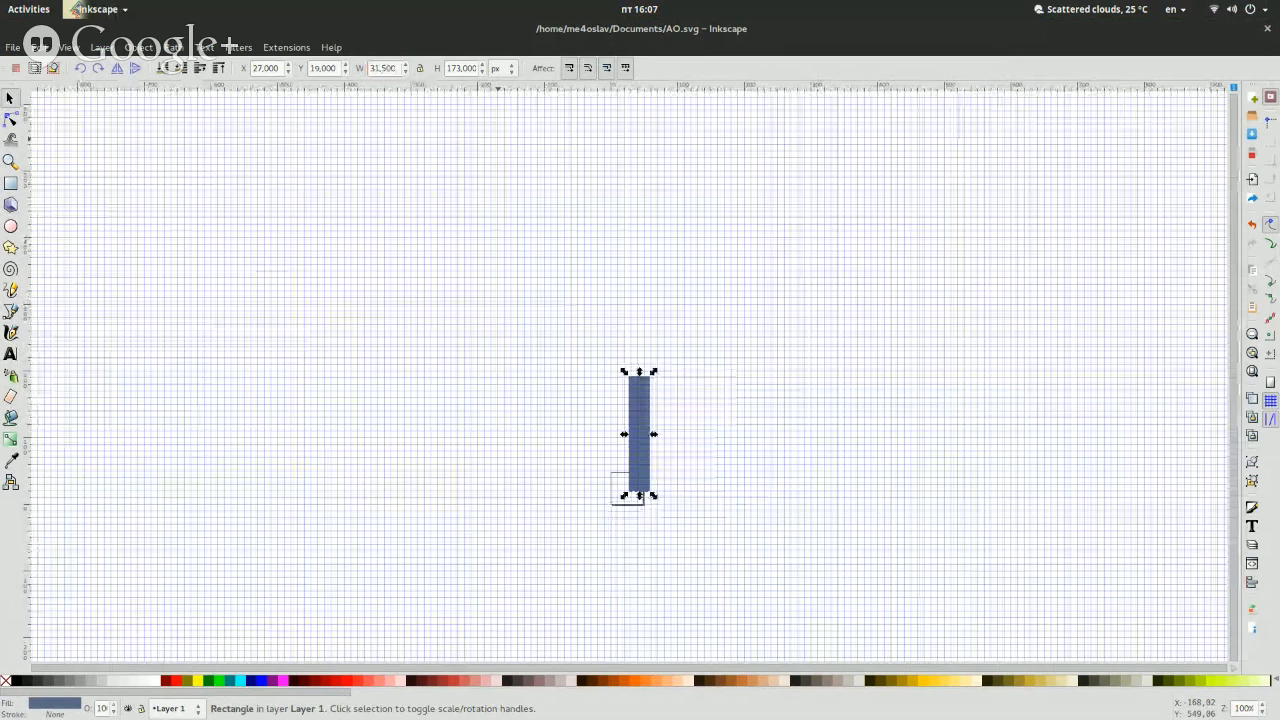
{"action": "left_click", "coordinate": [468, 70]}
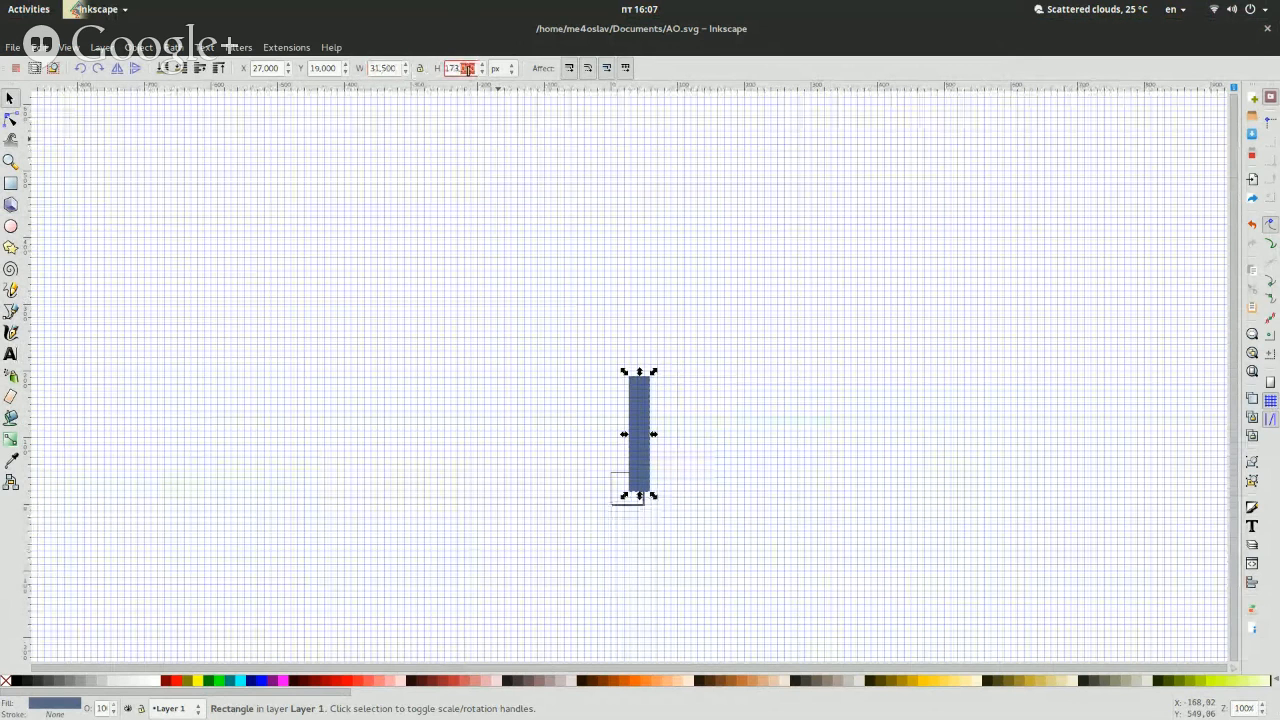
{"action": "type", "text": "26,5"}
{"action": "key", "text": "Return"}
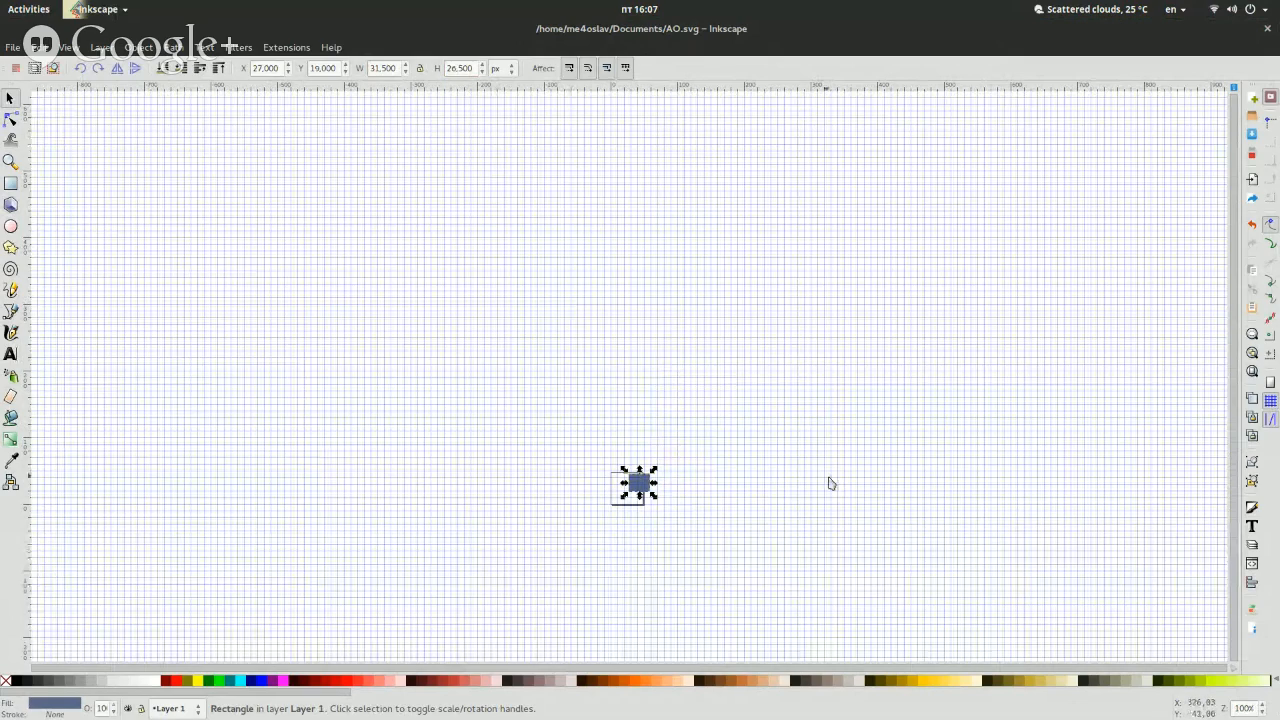
Move the small rectangle inside the page, to about X 10 px and Y 13.5 px.
{"action": "left_click", "coordinate": [1264, 704]}
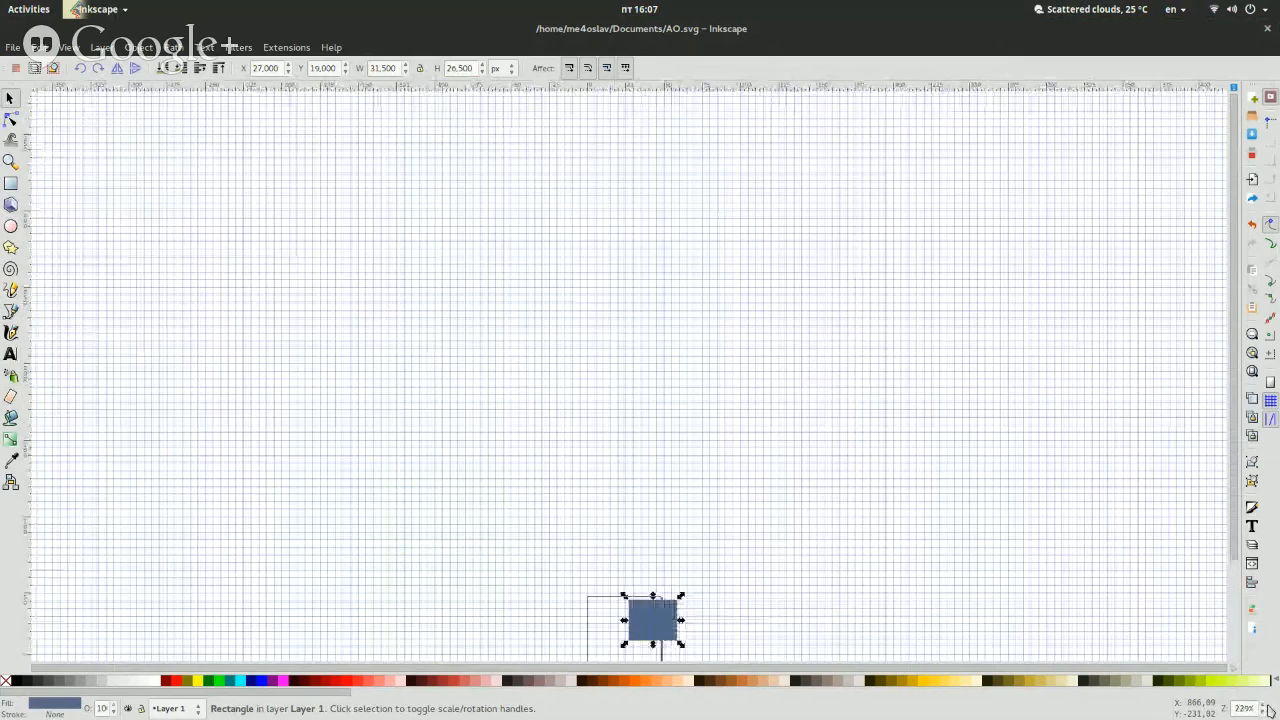
{"action": "left_click", "coordinate": [1264, 704]}
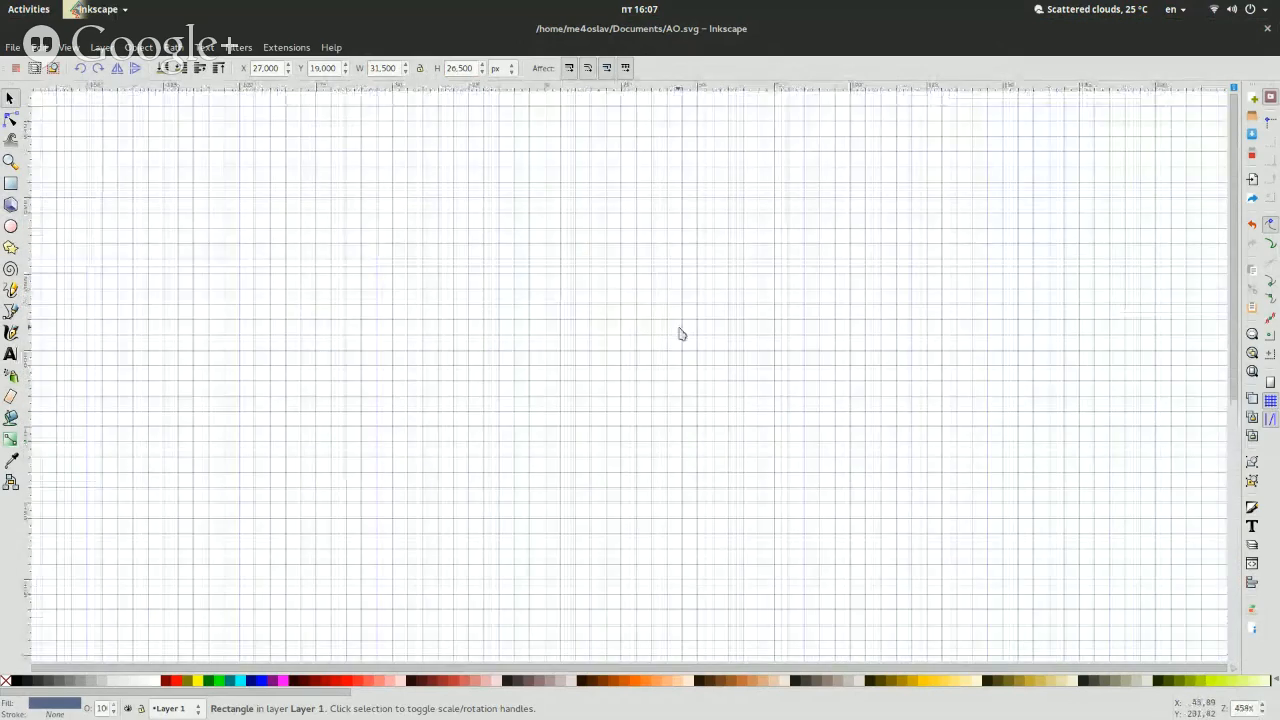
{"action": "scroll", "coordinate": [680, 331], "scroll_direction": "down", "scroll_amount": 13}
{"action": "left_click_drag", "start_coordinate": [680, 333], "coordinate": [619, 348]}
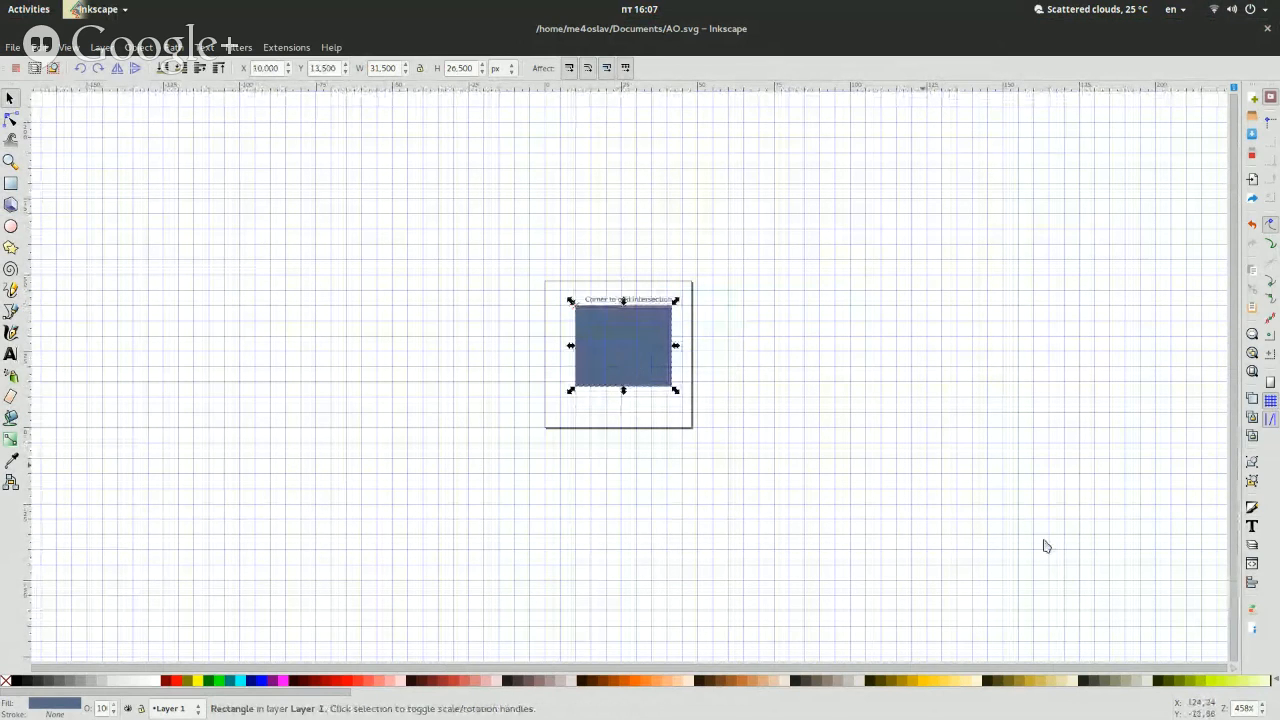
Set the rectangle's X position to 10.25 px.
{"action": "left_click", "coordinate": [1264, 705]}
{"action": "left_click", "coordinate": [1264, 705]}
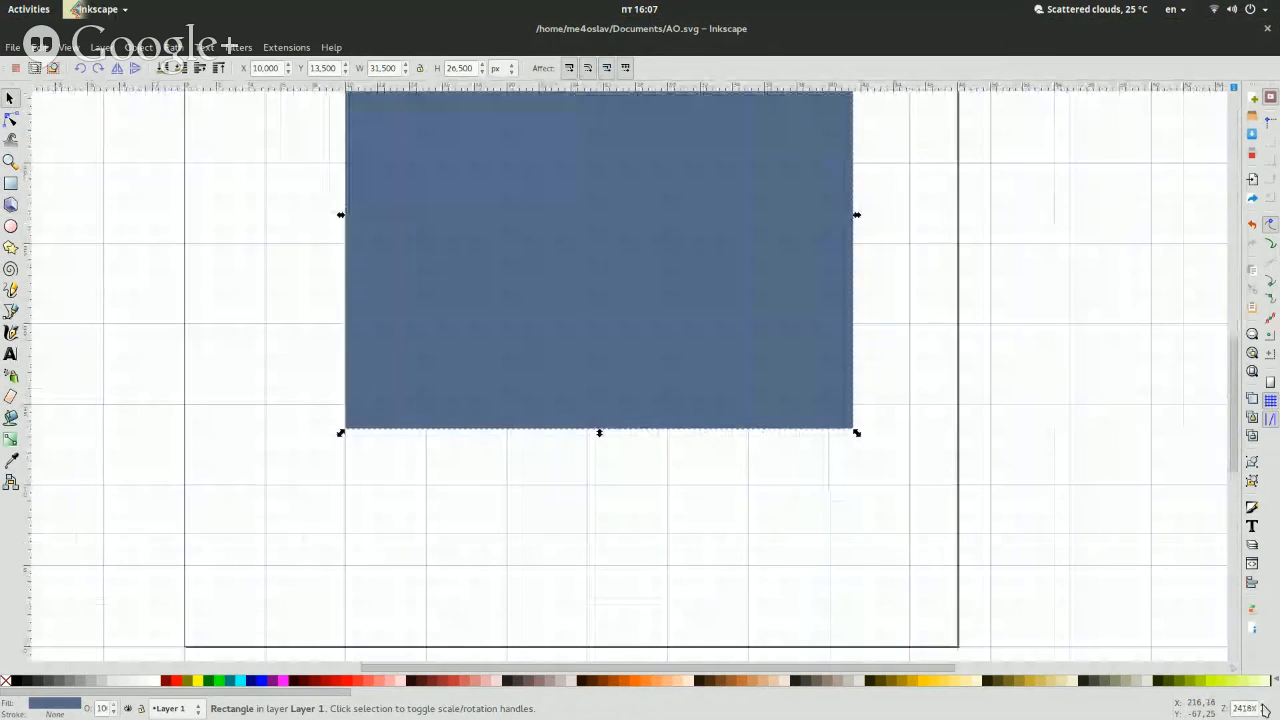
{"action": "left_click", "coordinate": [1264, 705]}
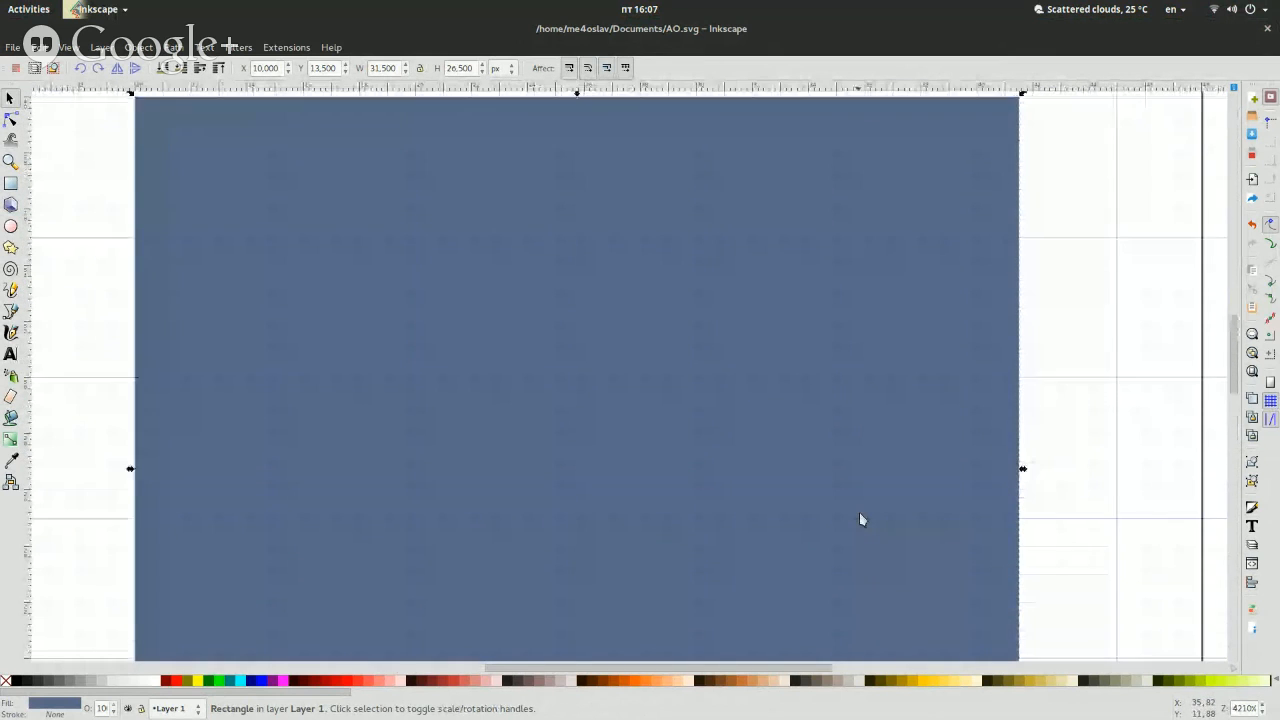
{"action": "left_click", "coordinate": [274, 68]}
{"action": "type", "text": "3"}
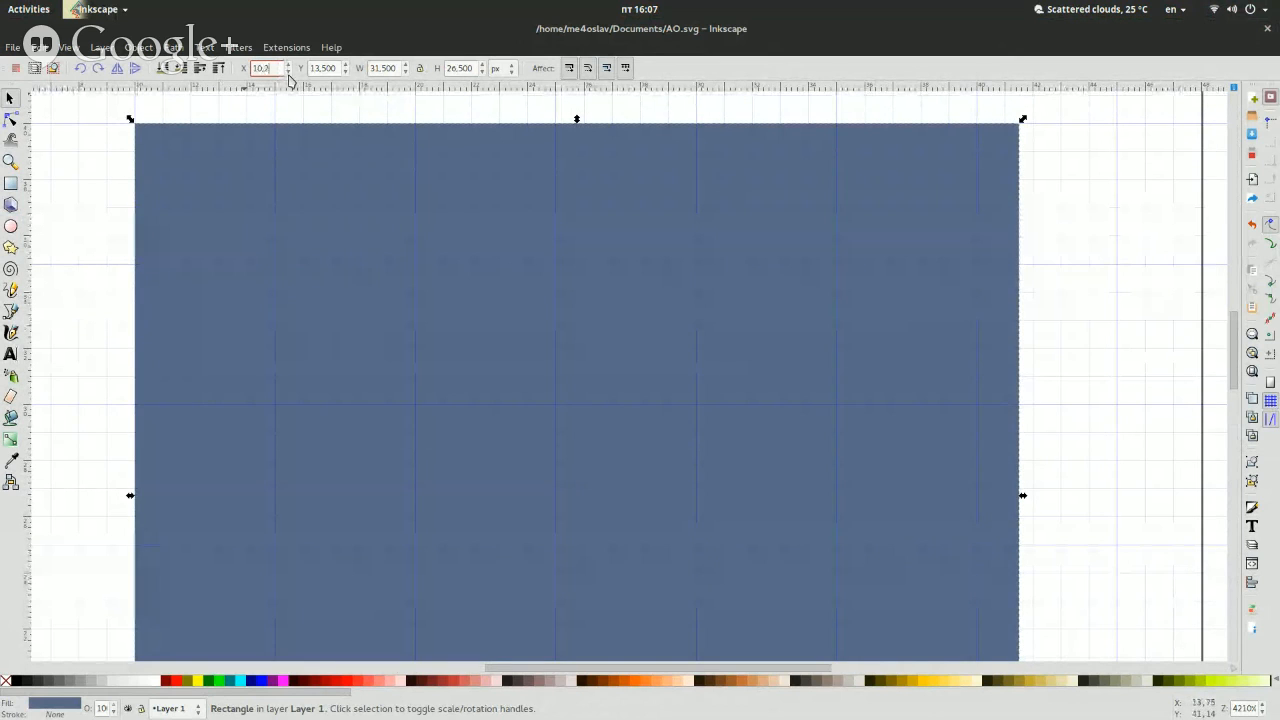
{"action": "type", "text": ",5"}
{"action": "key", "text": "Return"}
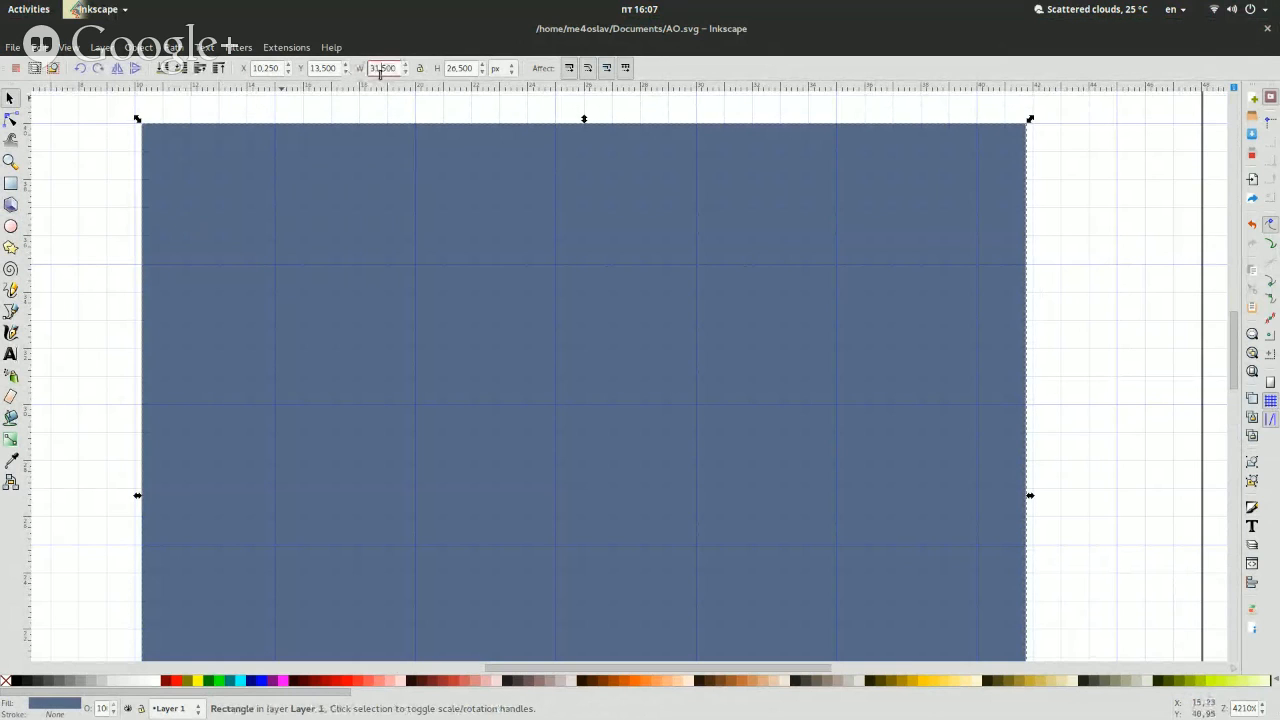
Set the rectangle's width to 31 px and its height to 26 px.
{"action": "left_click_drag", "start_coordinate": [380, 73], "coordinate": [523, 83]}
{"action": "key", "text": "Return"}
{"action": "key", "text": "BackSpace"}
{"action": "key", "text": "Return"}
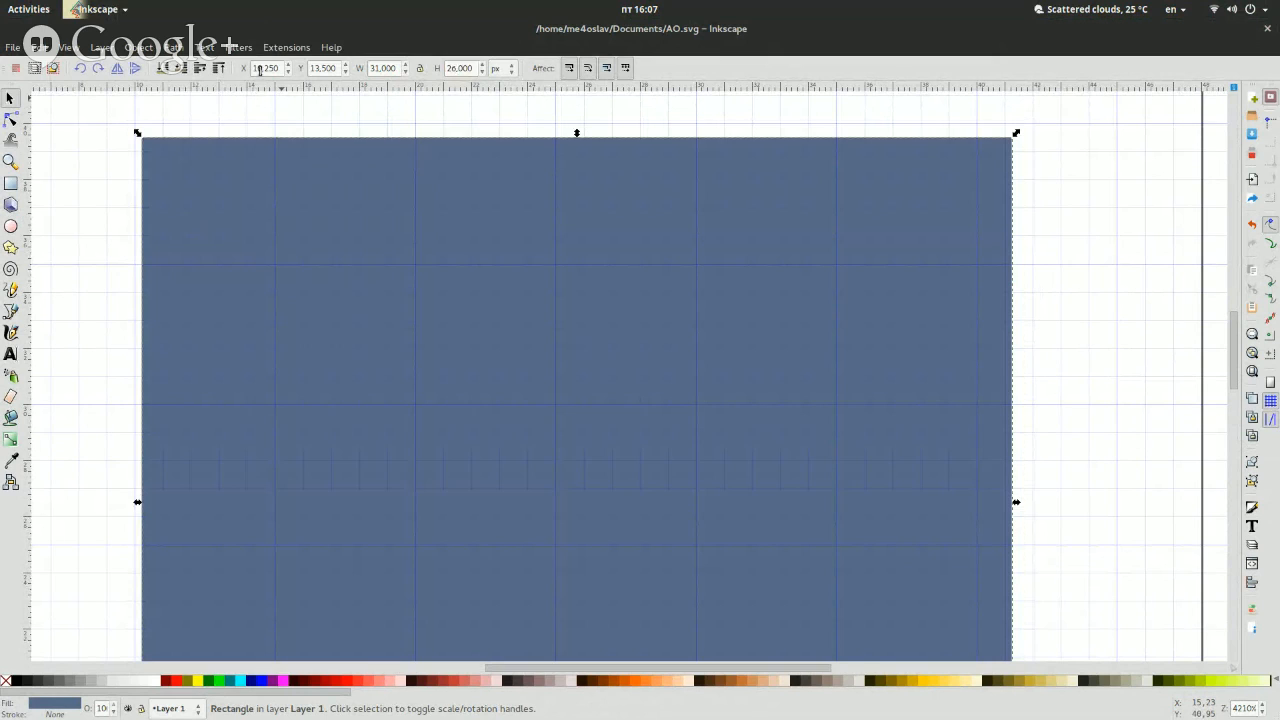
Set the rectangle's X position to 10.5 px so its sides fall between grid lines, then deselect it.
{"action": "left_click_drag", "start_coordinate": [267, 71], "coordinate": [306, 74]}
{"action": "type", "text": "5"}
{"action": "key", "text": "Return"}
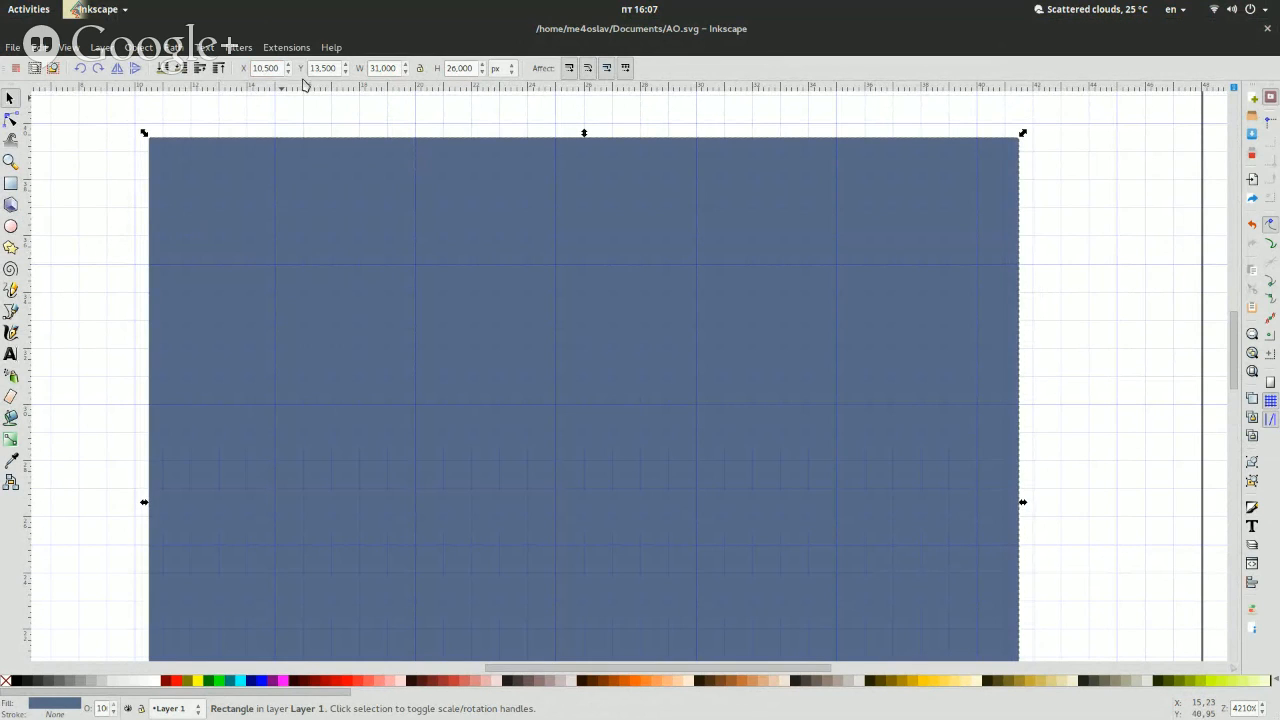
{"action": "left_click", "coordinate": [138, 230]}
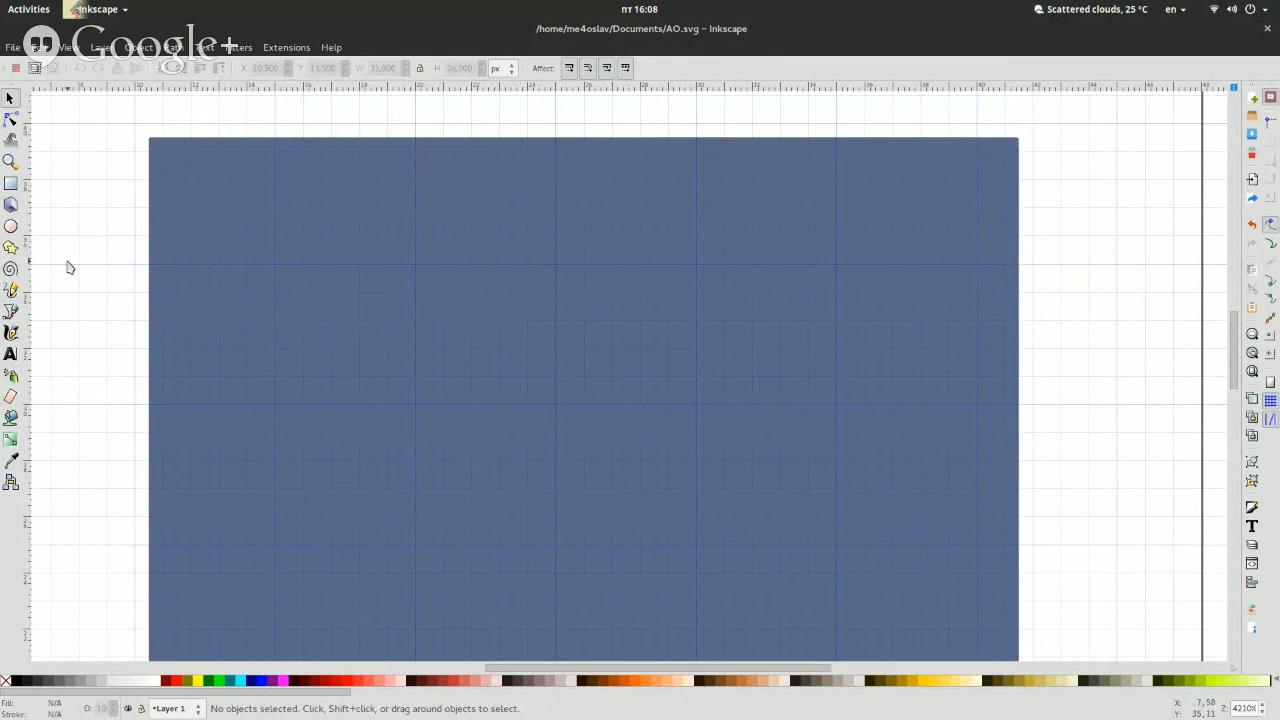
Save the off-grid small drawing as a separate file named NA-S.svg in the Documents folder.
{"action": "key", "text": "ctrl+shift+s"}
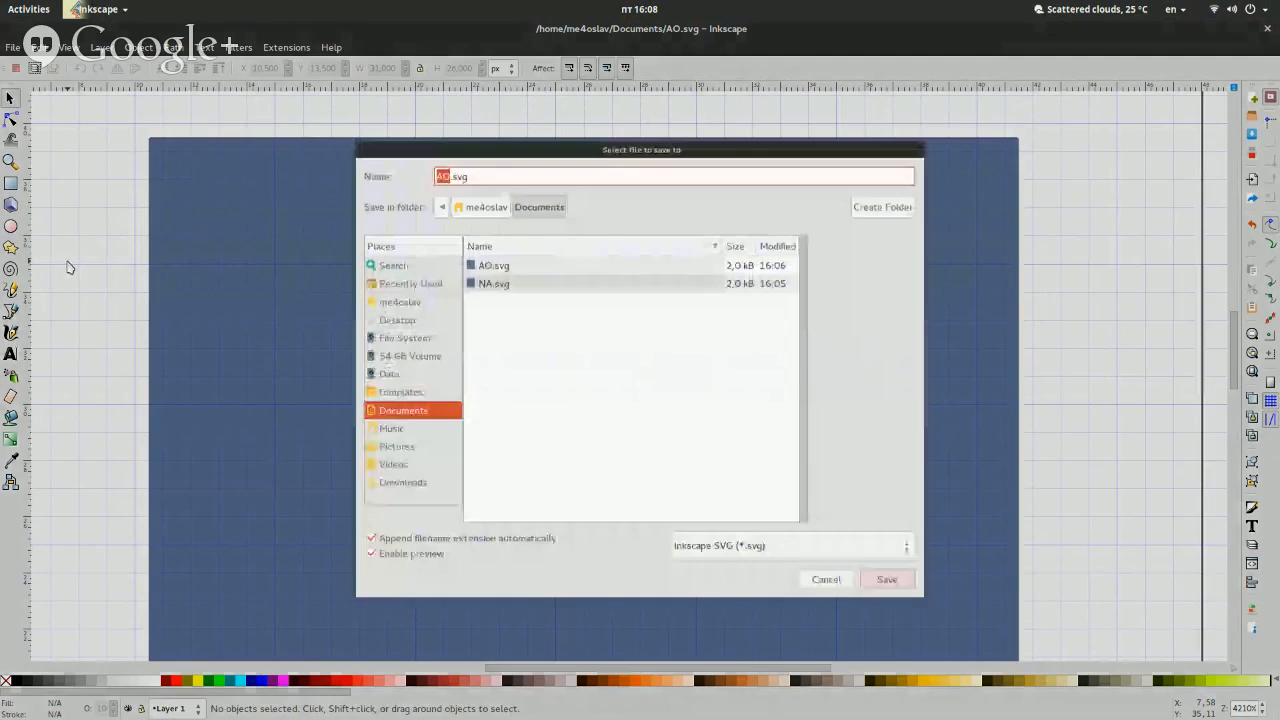
{"action": "key", "text": "BackSpace"}
{"action": "key", "text": "BackSpace"}
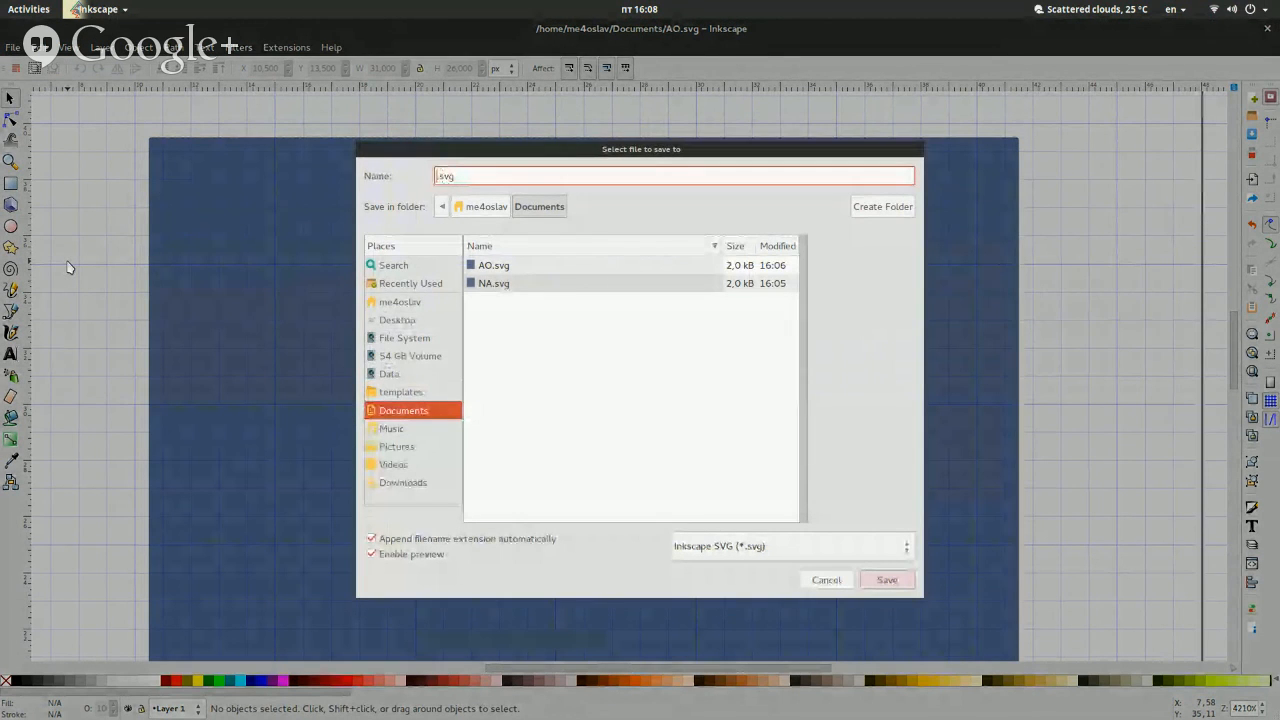
{"action": "type", "text": "NA-S"}
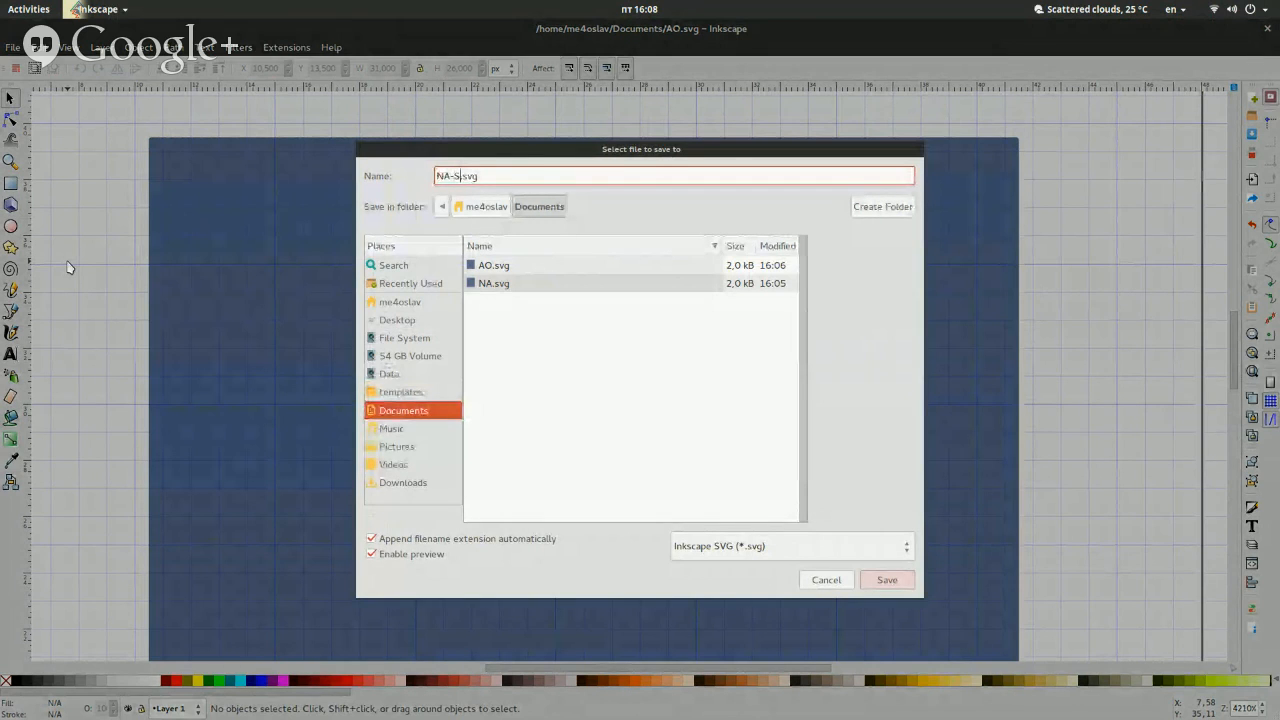
{"action": "key", "text": "Return"}
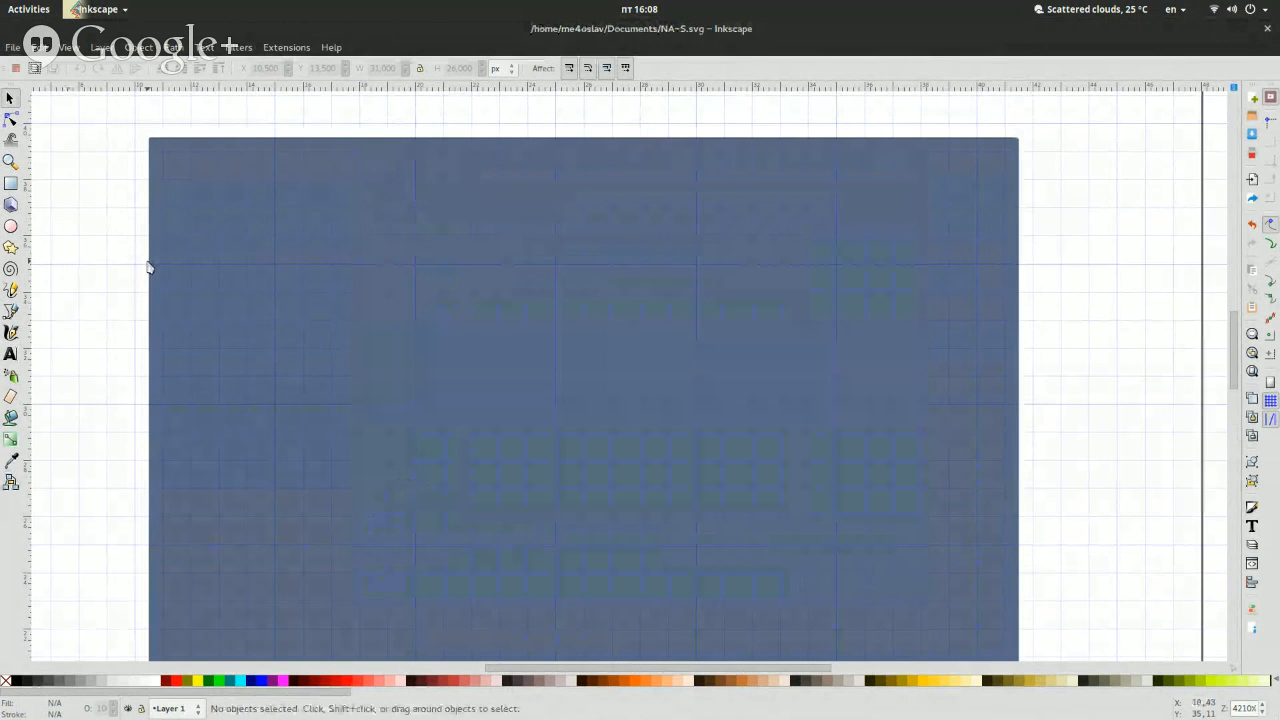
Select the rectangle and align it with the grid by setting X to 11 px and Y to 13 px.
{"action": "key", "text": "r"}
{"action": "left_click", "coordinate": [10, 97]}
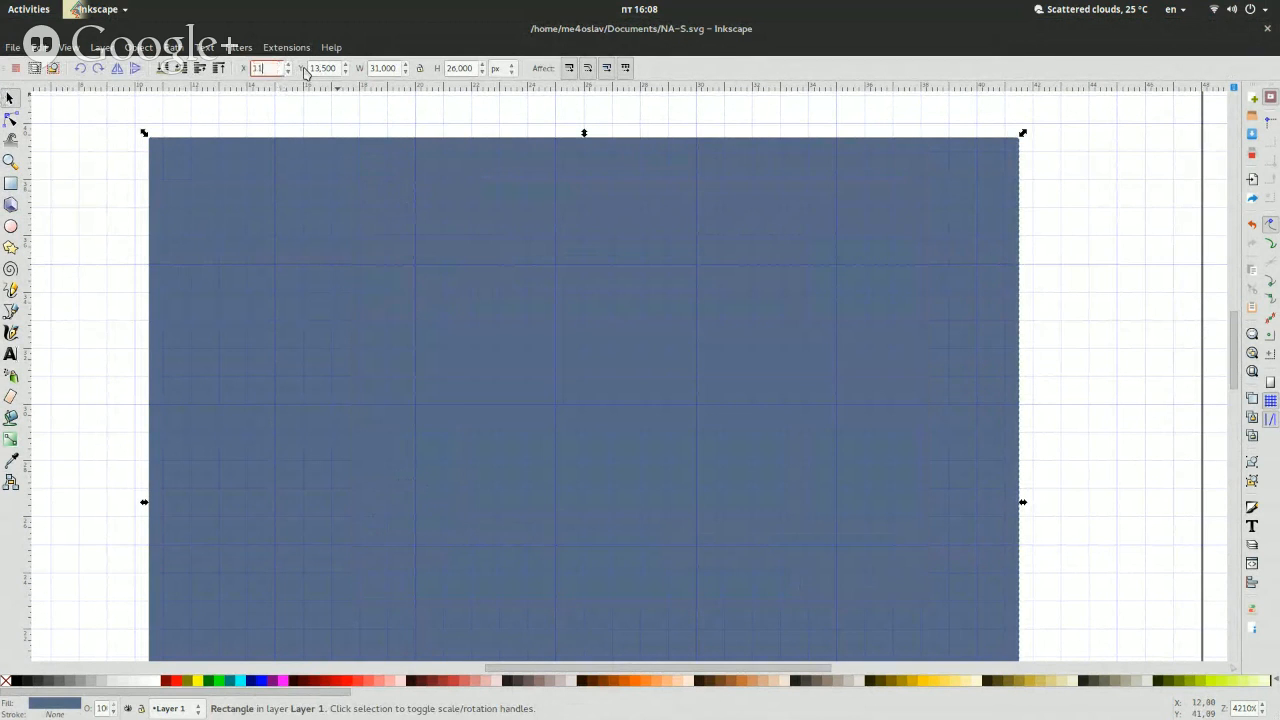
{"action": "key", "text": "Return"}
{"action": "double_click", "coordinate": [312, 70]}
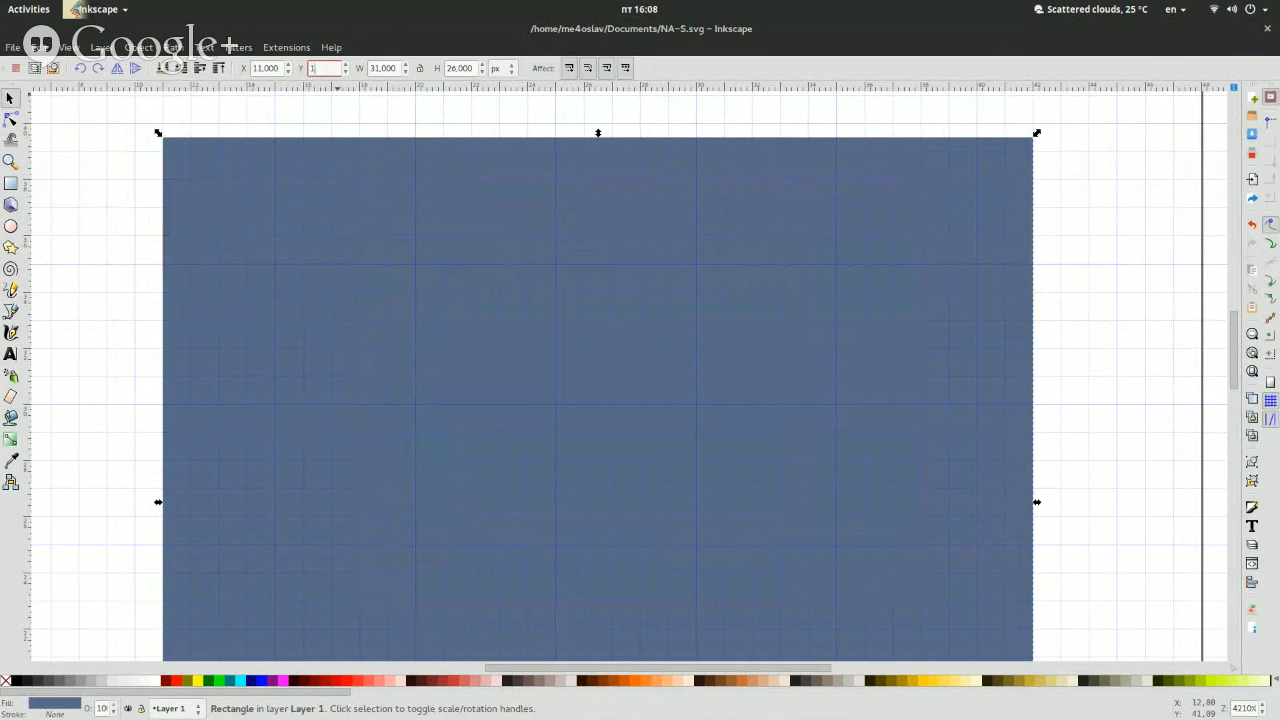
{"action": "type", "text": "13"}
{"action": "key", "text": "Return"}
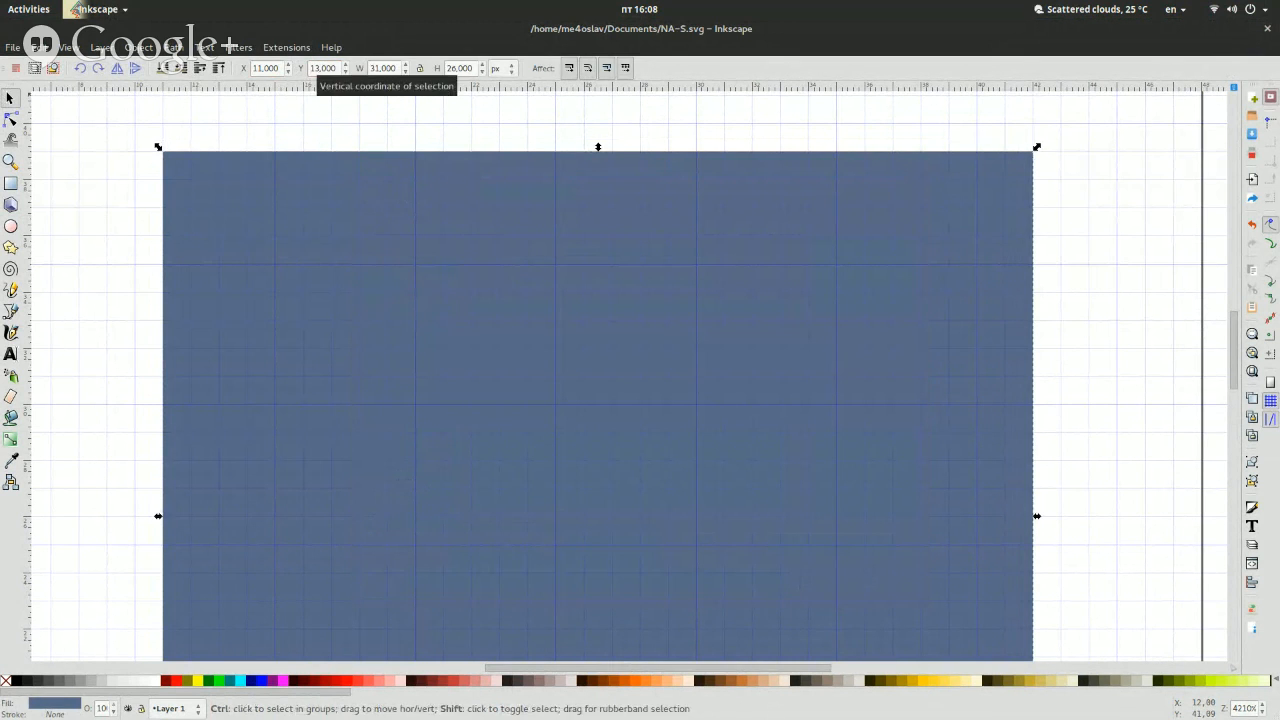
Save the grid-aligned small drawing as a separate file named AO-S.svg in the Documents folder.
{"action": "key", "text": "ctrl+shift+s"}
{"action": "key", "text": "Right"}
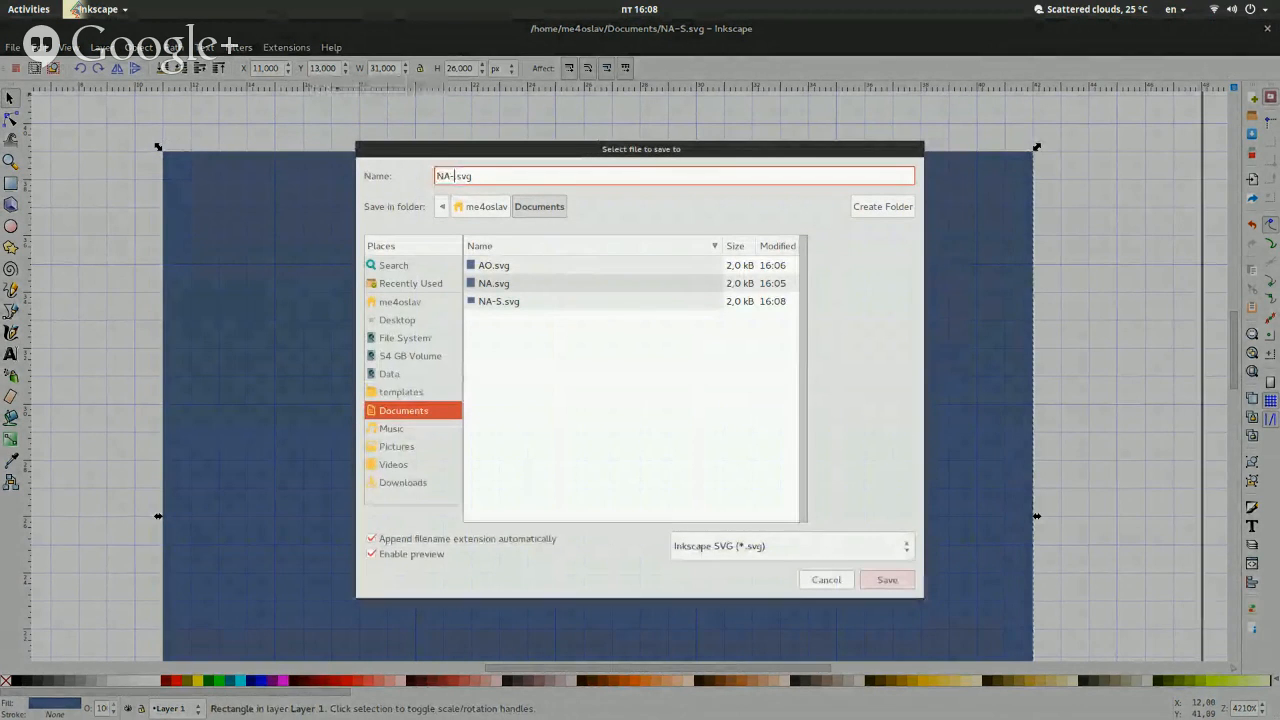
{"action": "key", "text": "BackSpace"}
{"action": "key", "text": "BackSpace"}
{"action": "key", "text": "BackSpace"}
{"action": "type", "text": "AO-S"}
{"action": "key", "text": "Return"}
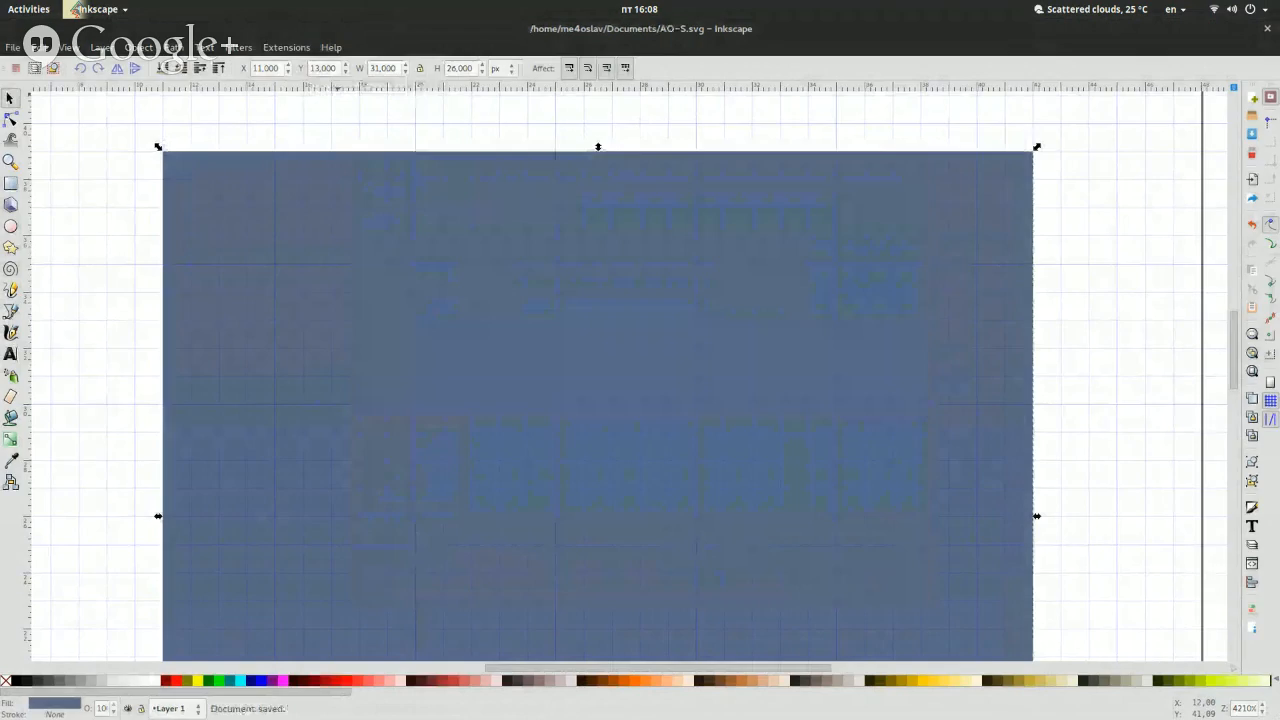
Switch to the Files window showing the Documents folder and move it clear of the police box on the wallpaper.
{"action": "key", "text": "super"}
{"action": "left_click", "coordinate": [640, 383]}
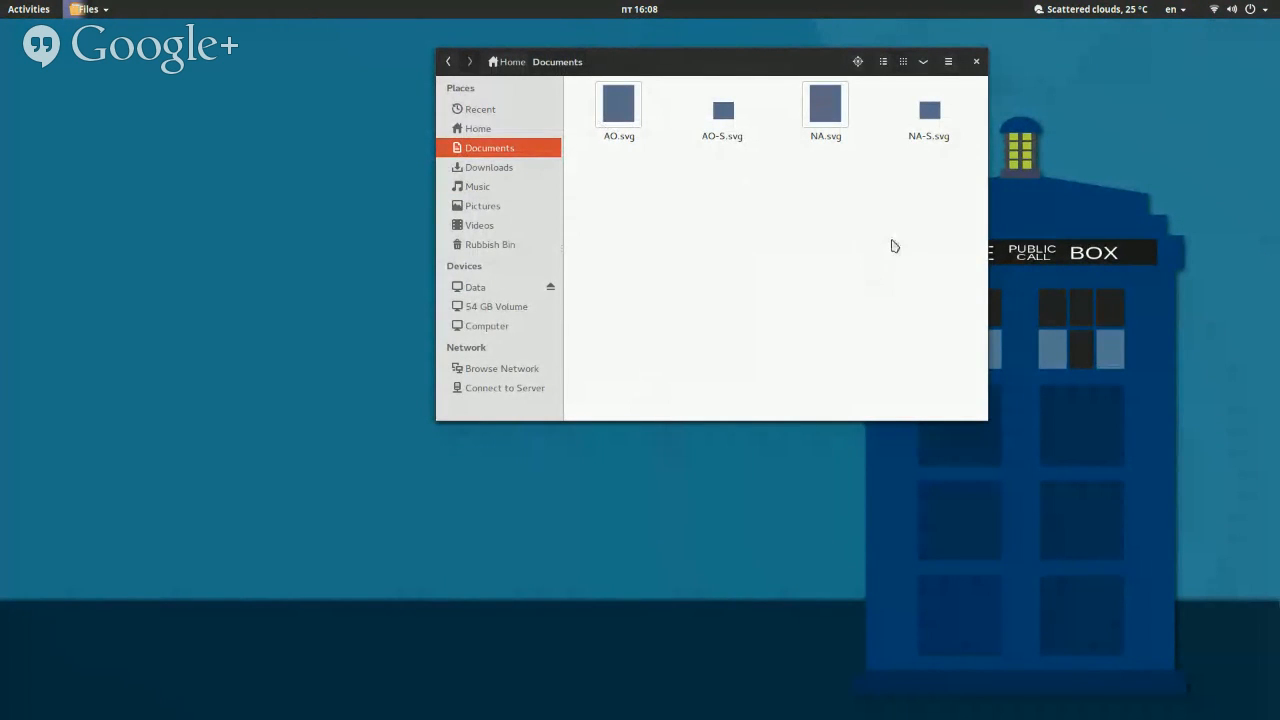
{"action": "left_click_drag", "start_coordinate": [794, 69], "coordinate": [635, 155]}
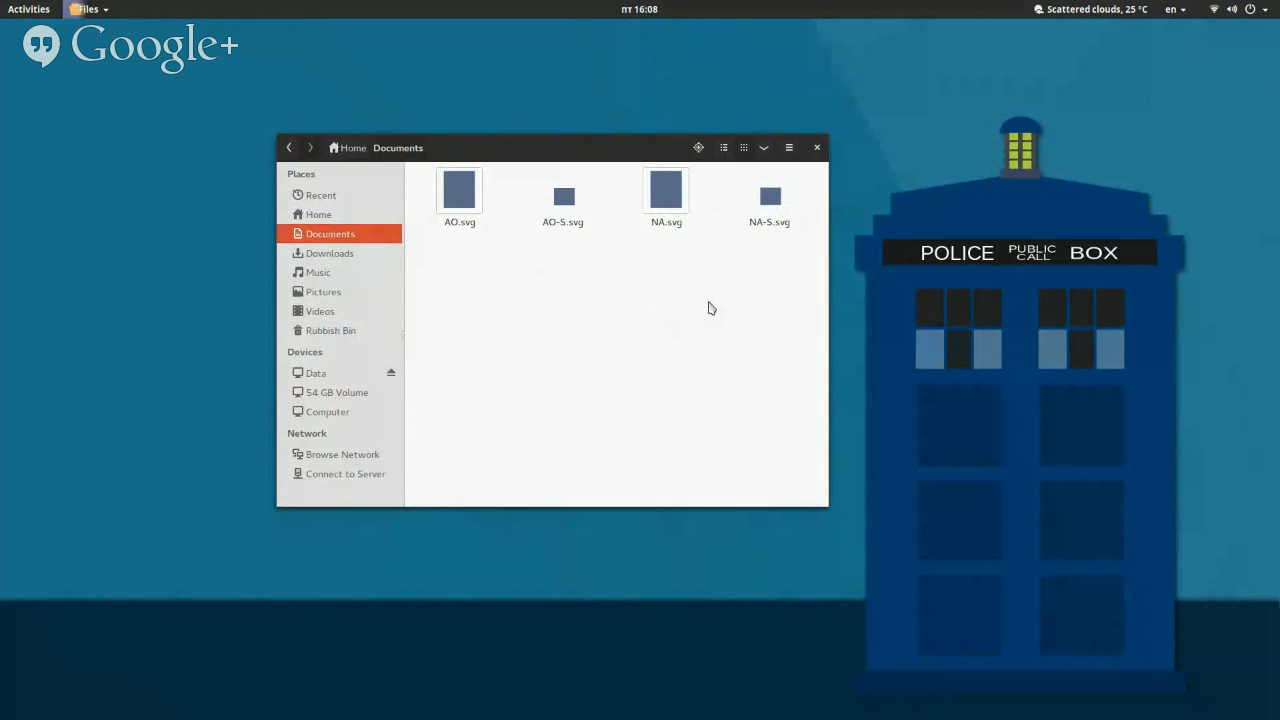
Switch to Inkscape and delete the rectangle from the AO-S.svg drawing.
{"action": "left_click_drag", "start_coordinate": [724, 293], "coordinate": [803, 250]}
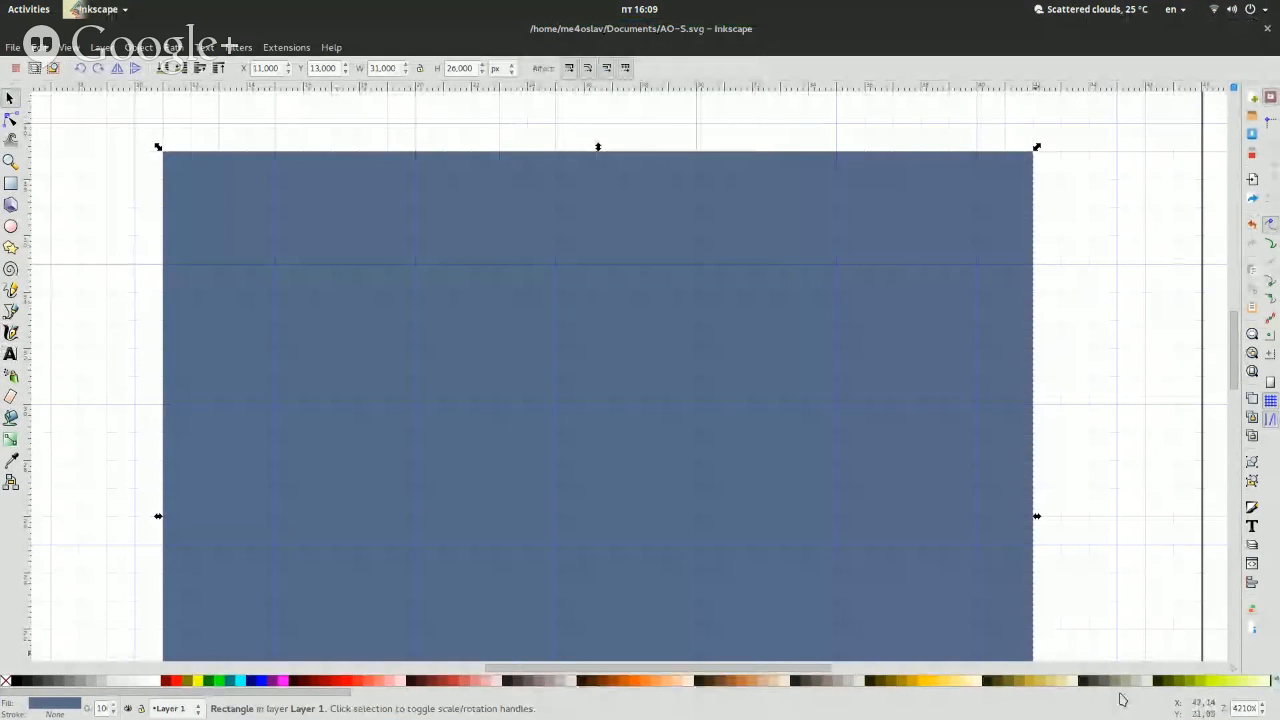
{"action": "left_click", "coordinate": [1262, 713]}
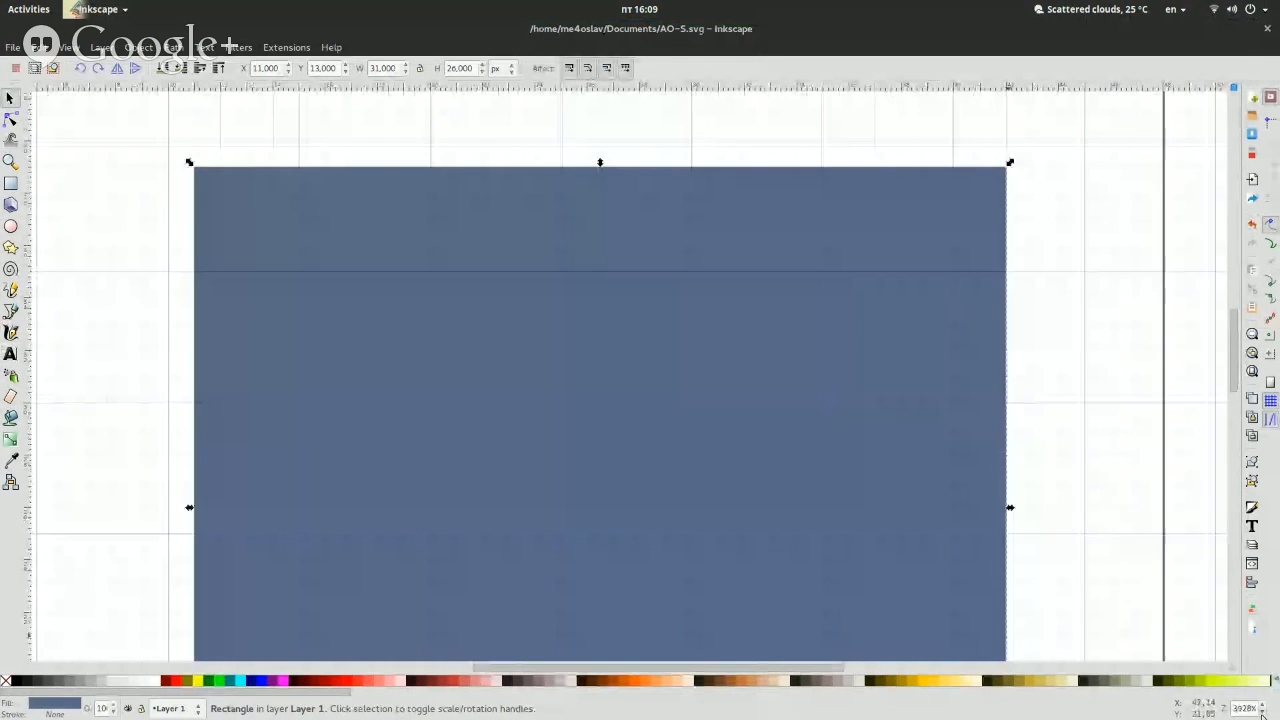
{"action": "left_click", "coordinate": [866, 394]}
{"action": "left_click", "coordinate": [575, 385]}
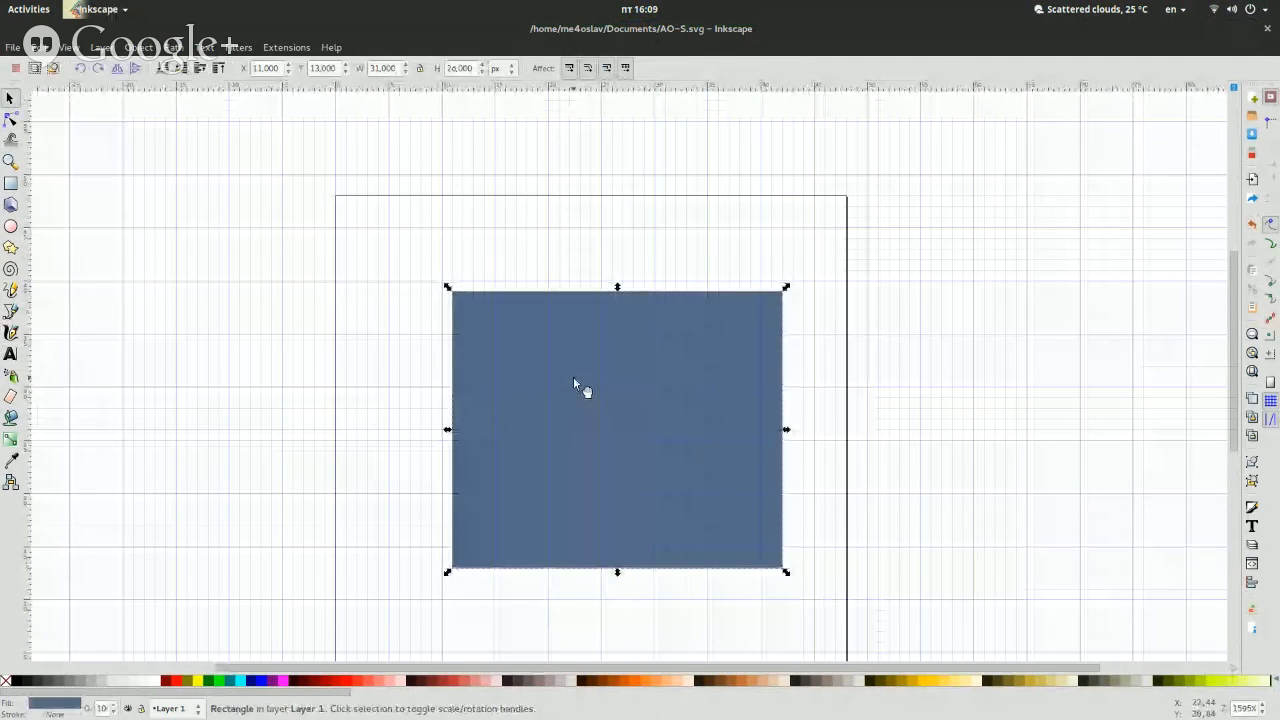
{"action": "key", "text": "Delete"}
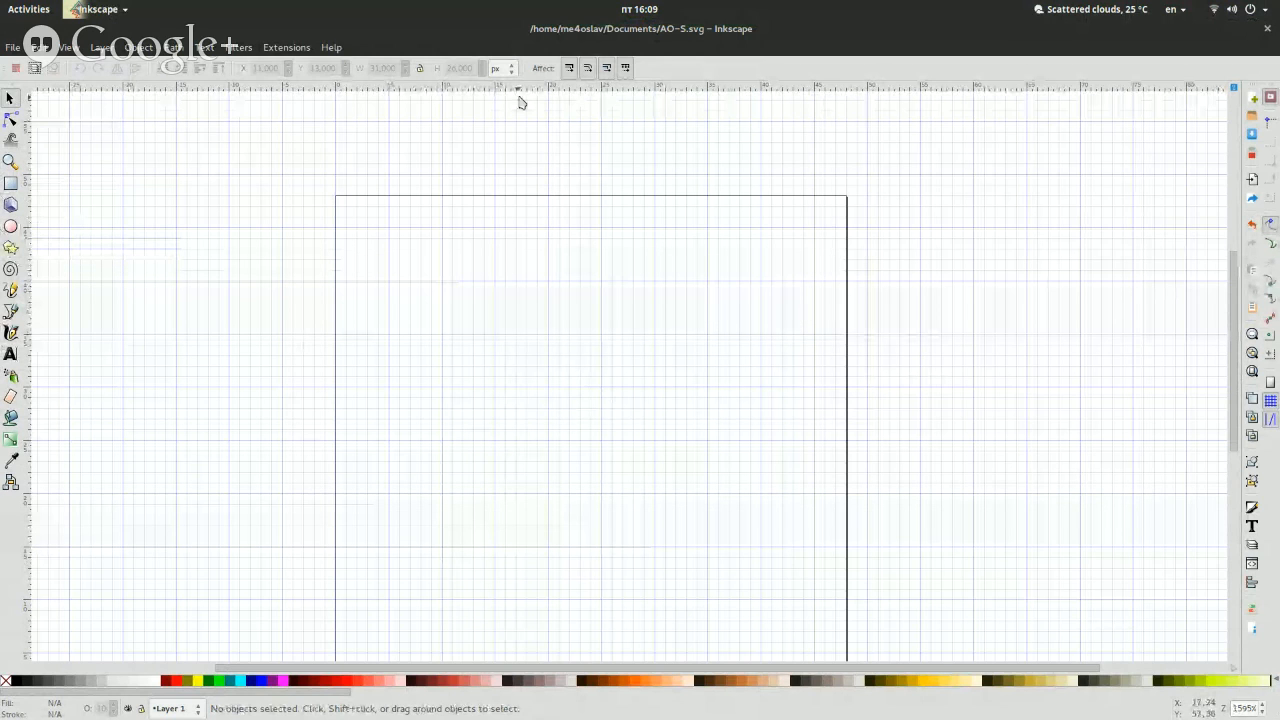
{"action": "key", "text": "super+a"}
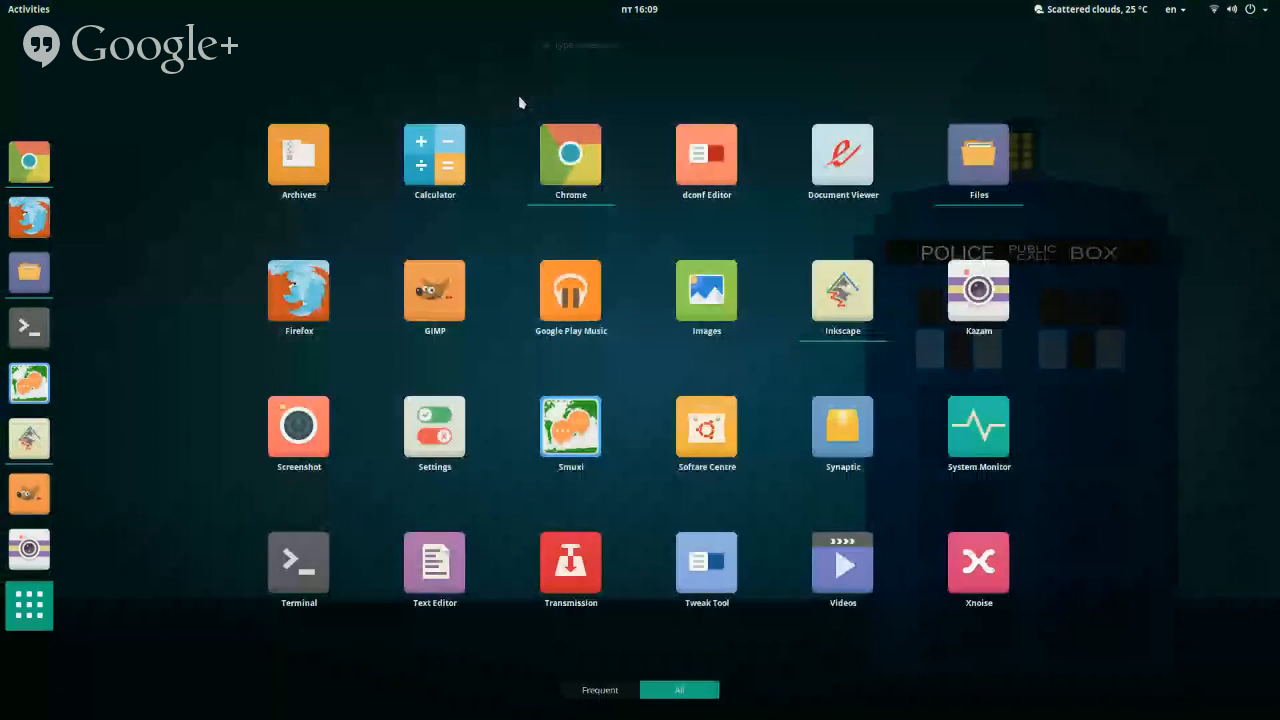
{"action": "key", "text": "Escape"}
{"action": "left_click", "coordinate": [880, 362]}
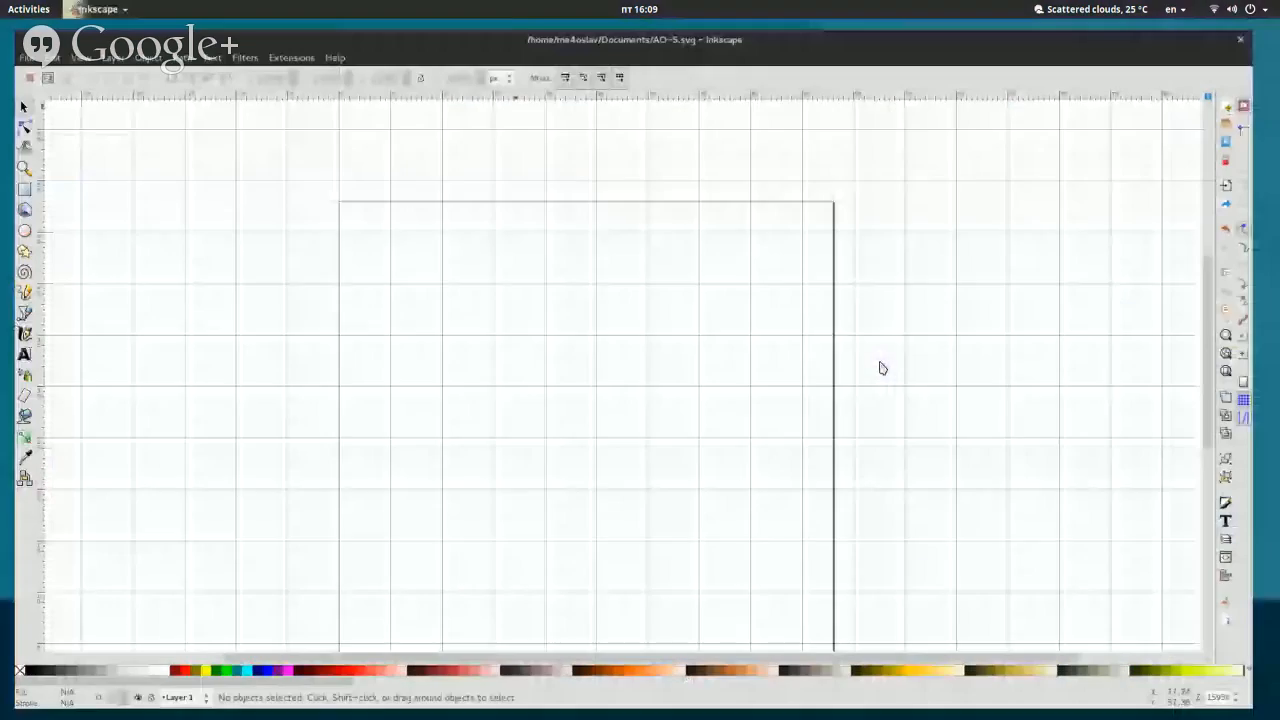
Open a new Files window, move it to the workspace with the Documents window, and place it so the SVG files stay uncovered.
{"action": "key", "text": "super"}
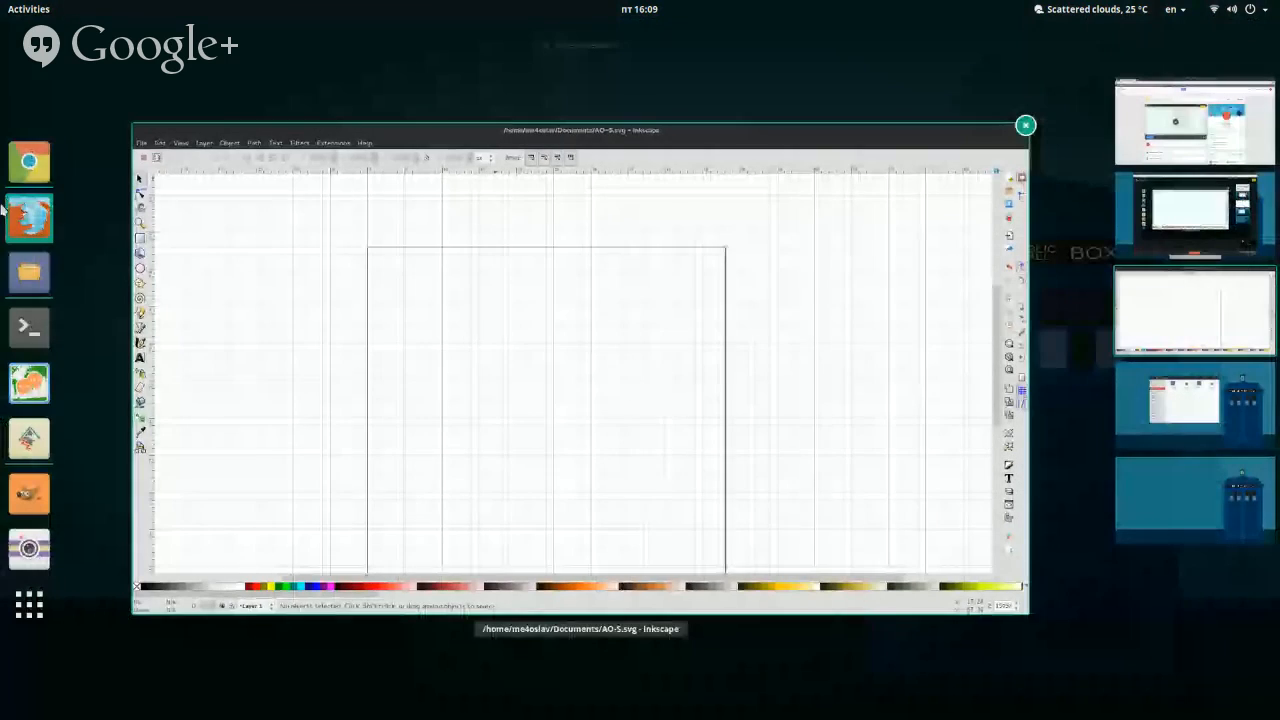
{"action": "left_click", "coordinate": [7, 275]}
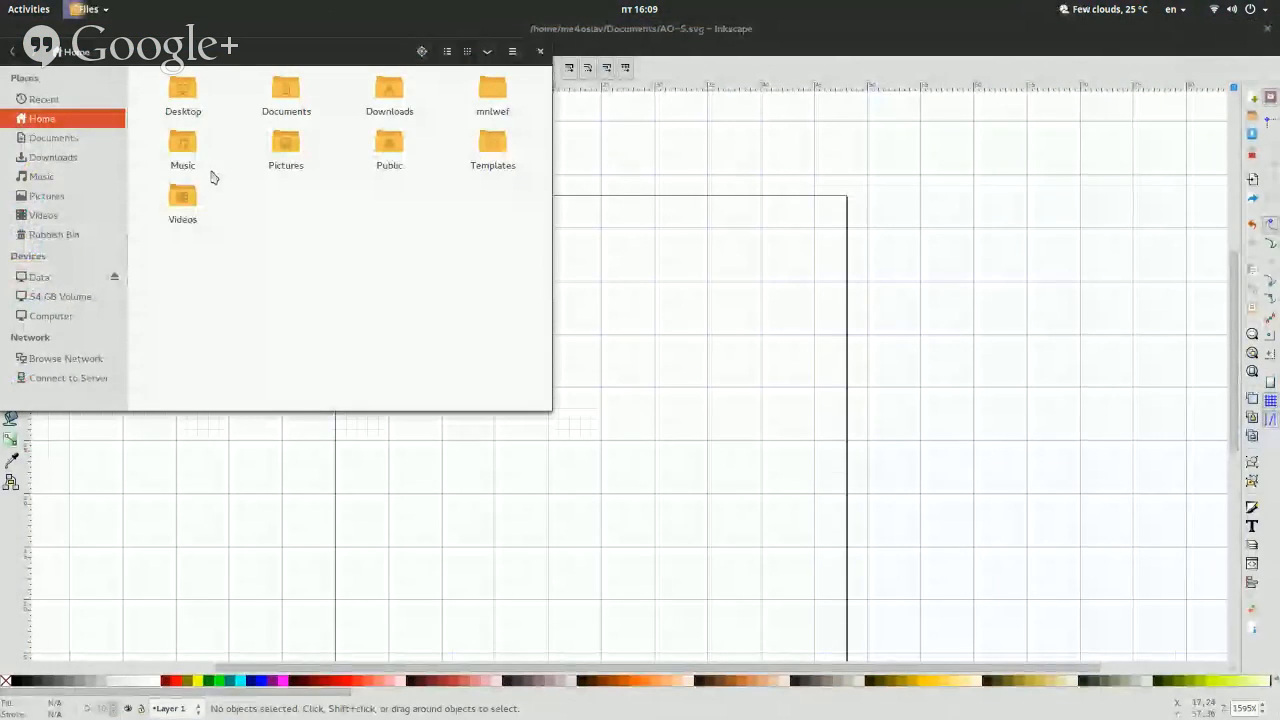
{"action": "key", "text": "super"}
{"action": "left_click_drag", "start_coordinate": [350, 440], "coordinate": [1176, 398]}
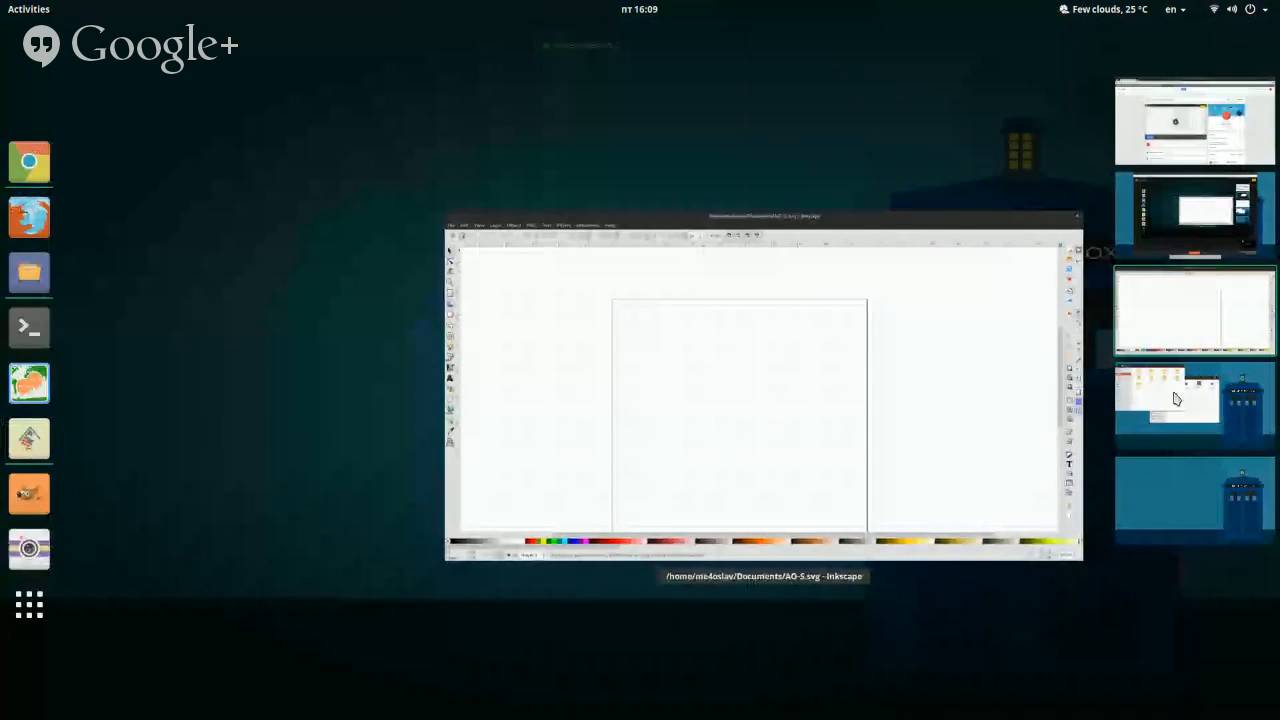
{"action": "left_click", "coordinate": [1176, 398]}
{"action": "left_click", "coordinate": [454, 349]}
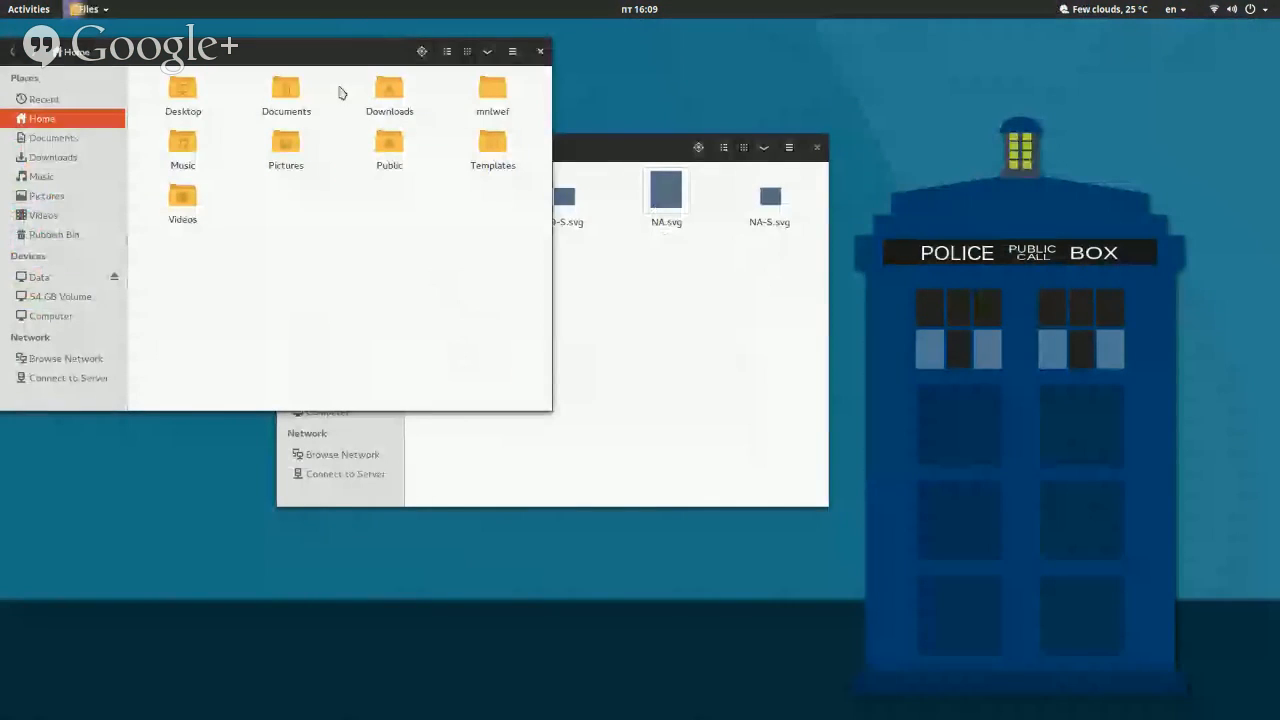
{"action": "left_click_drag", "start_coordinate": [357, 68], "coordinate": [829, 286]}
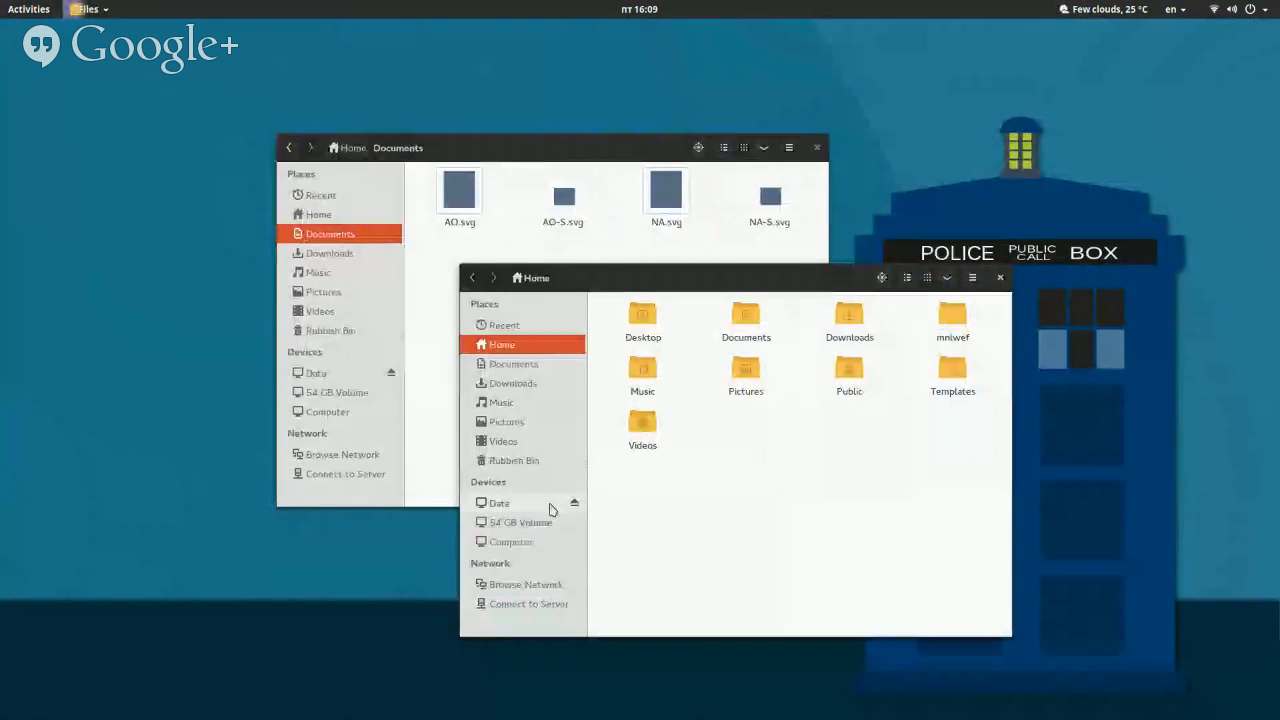
Open the kazam folder under Main/Visuals/Icons on the Data drive in the new Files window.
{"action": "left_click", "coordinate": [549, 505]}
{"action": "double_click", "coordinate": [642, 316]}
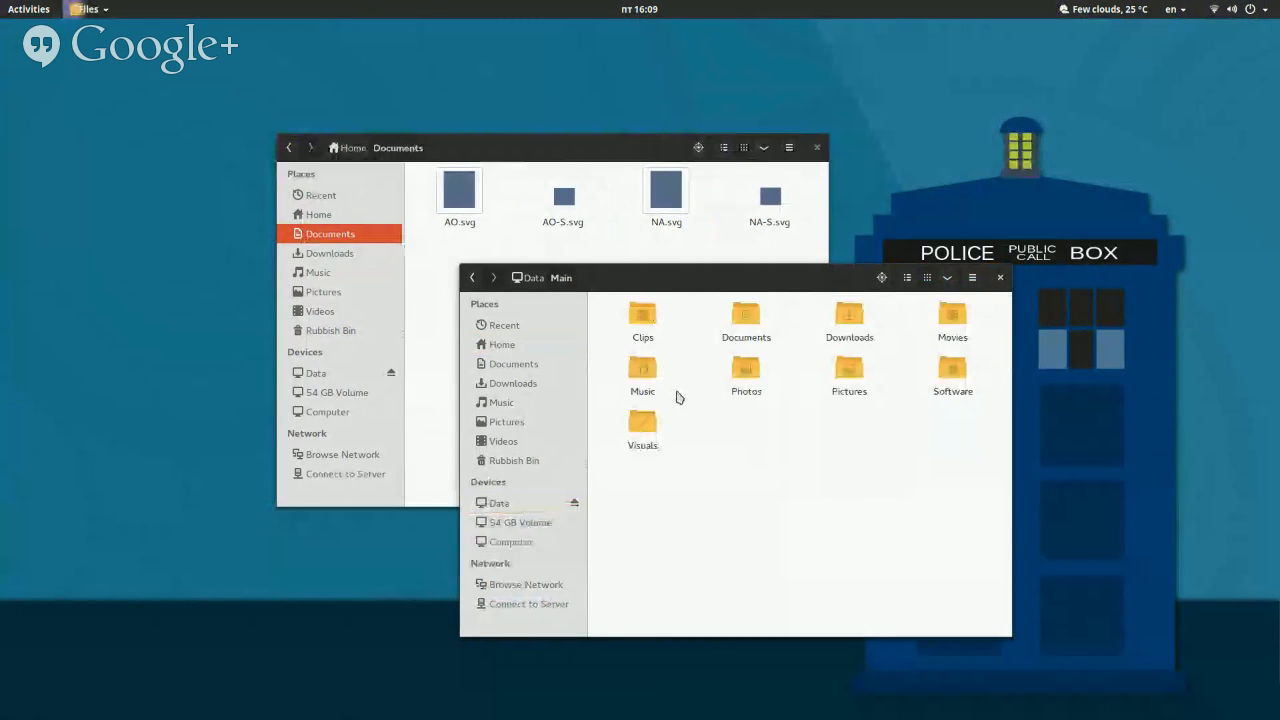
{"action": "double_click", "coordinate": [640, 428]}
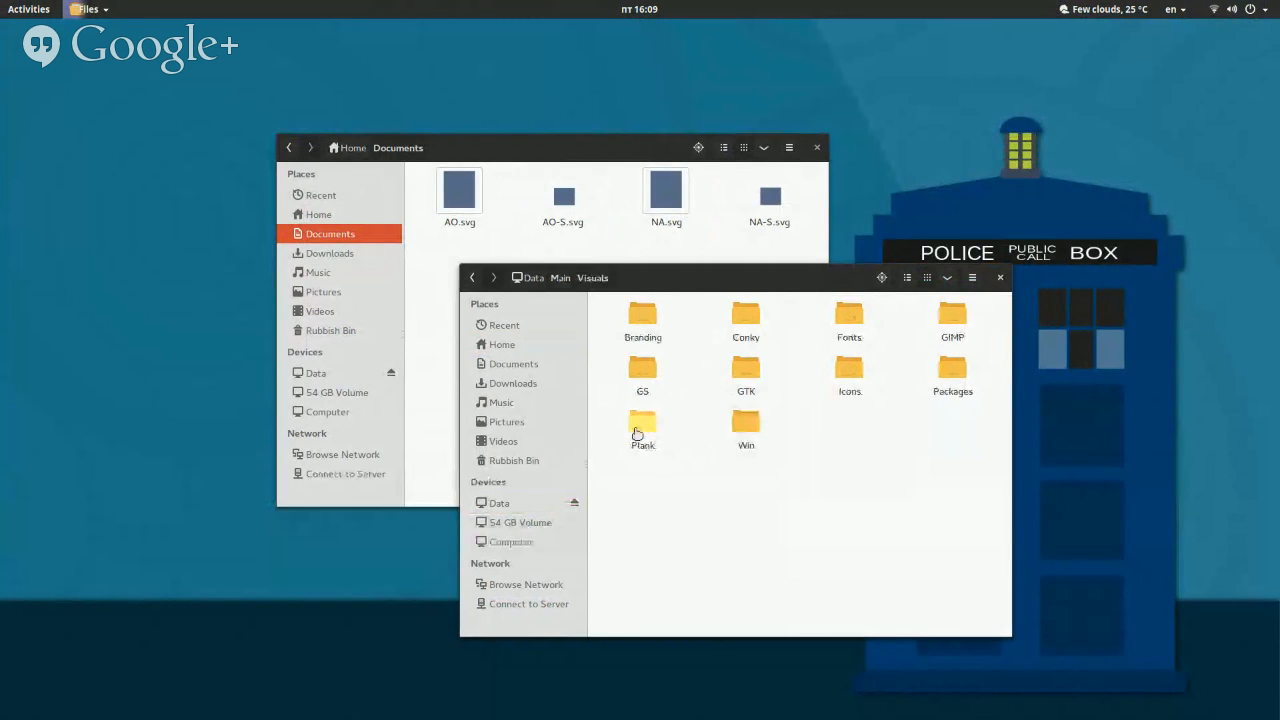
{"action": "double_click", "coordinate": [840, 375]}
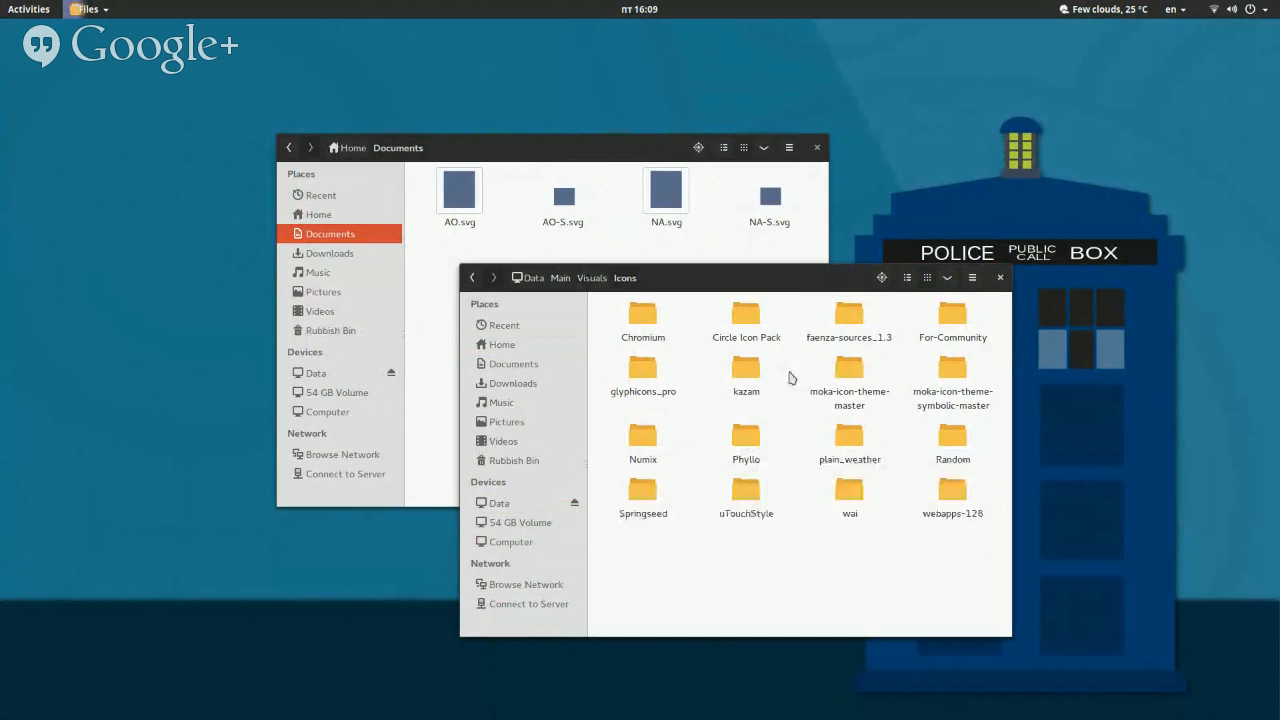
{"action": "double_click", "coordinate": [748, 378]}
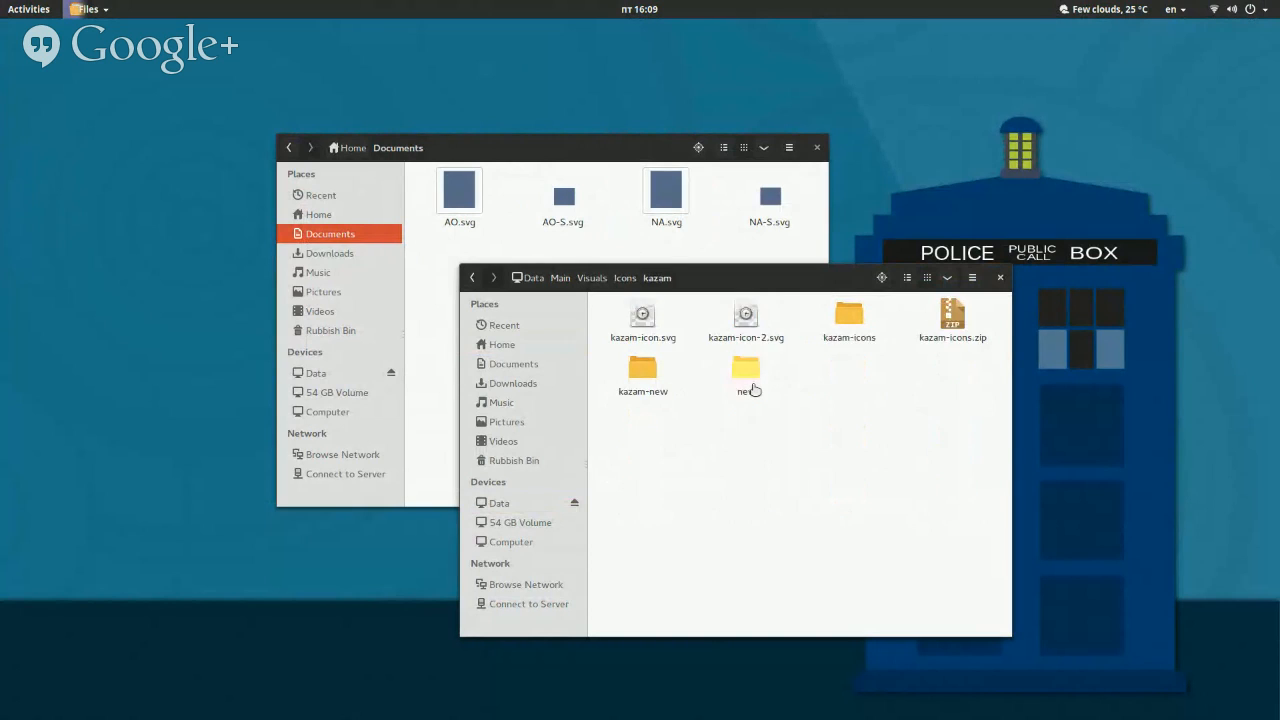
{"action": "double_click", "coordinate": [750, 385]}
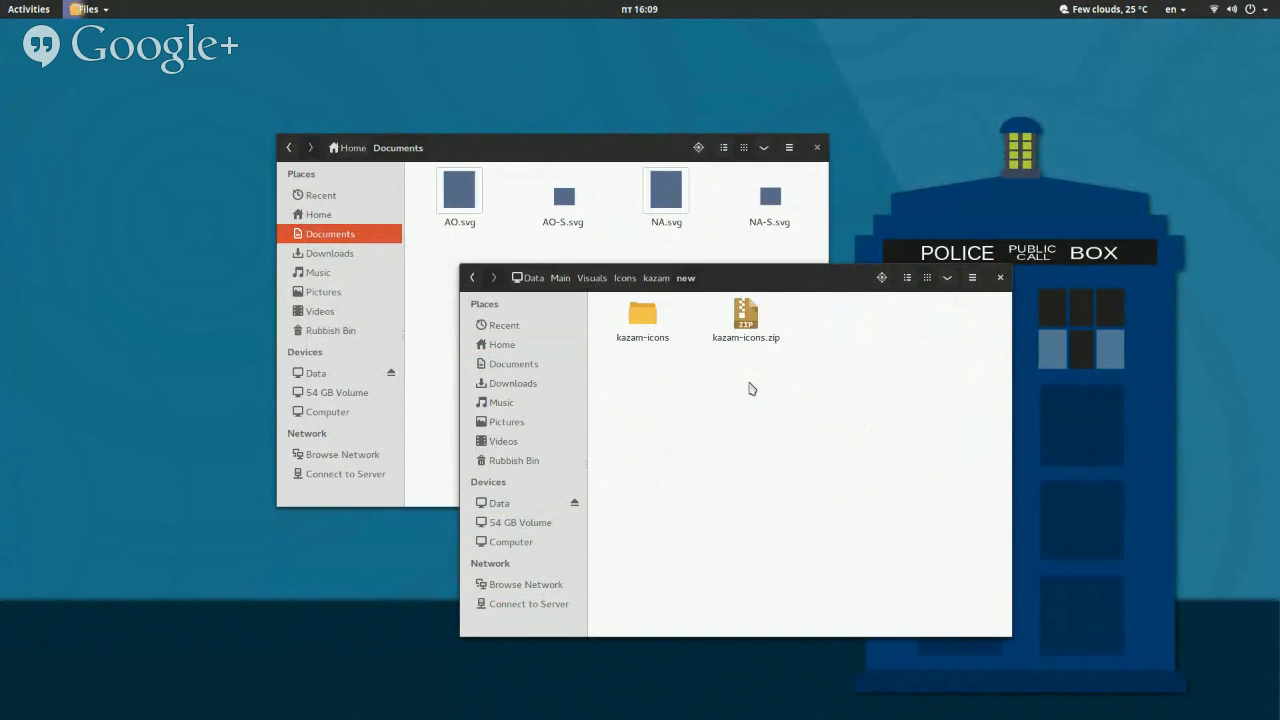
{"action": "double_click", "coordinate": [647, 338]}
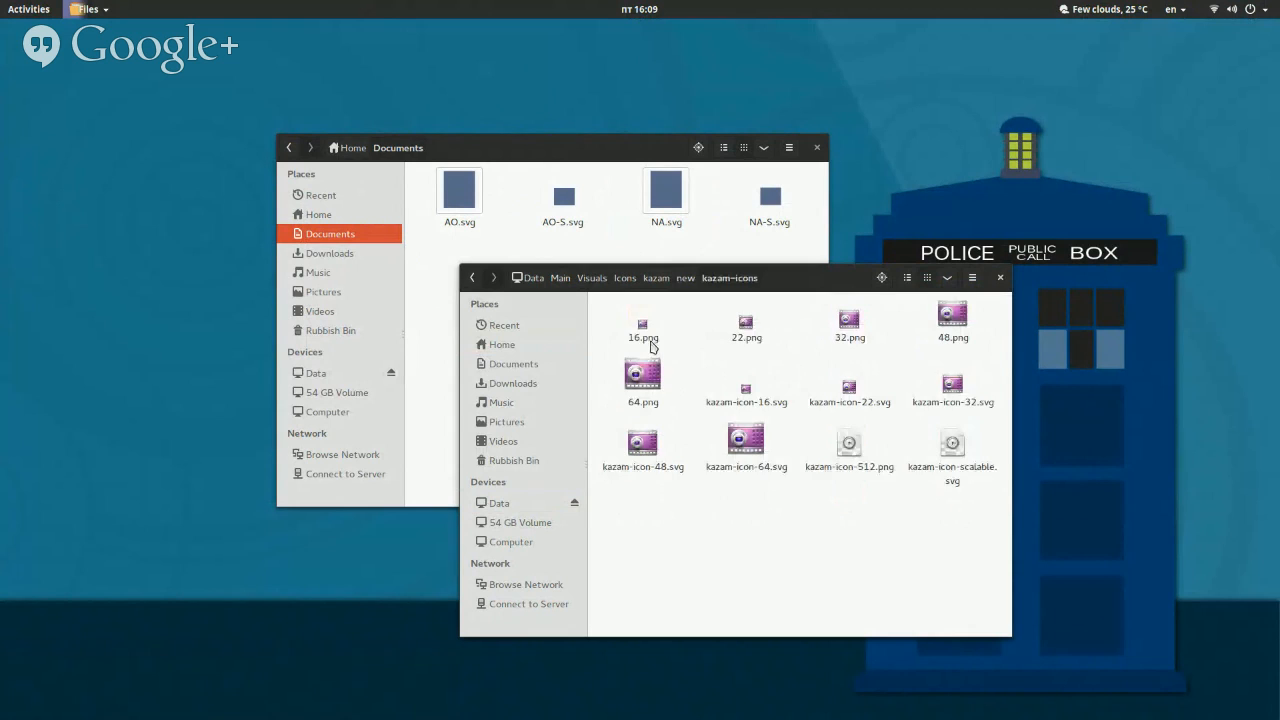
{"action": "left_click", "coordinate": [684, 278]}
{"action": "left_click", "coordinate": [656, 278]}
Open the sizes folder inside kazam-new/Final.
{"action": "double_click", "coordinate": [641, 390]}
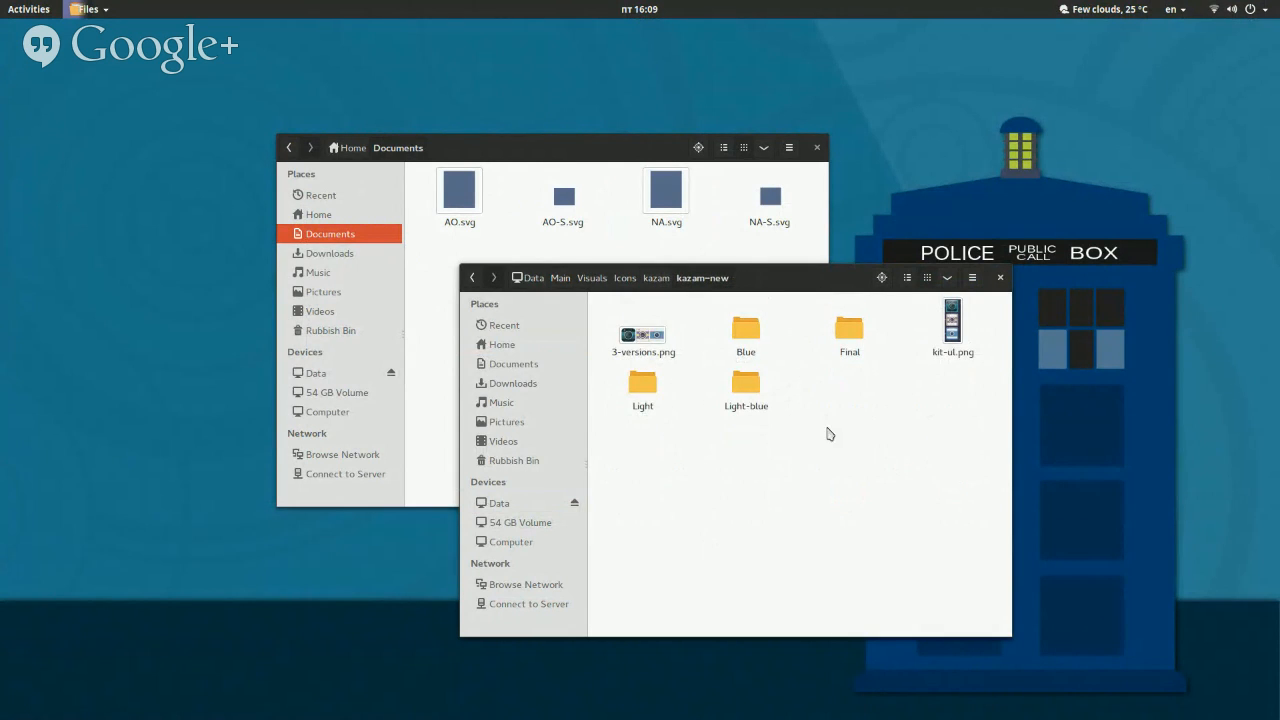
{"action": "double_click", "coordinate": [855, 355]}
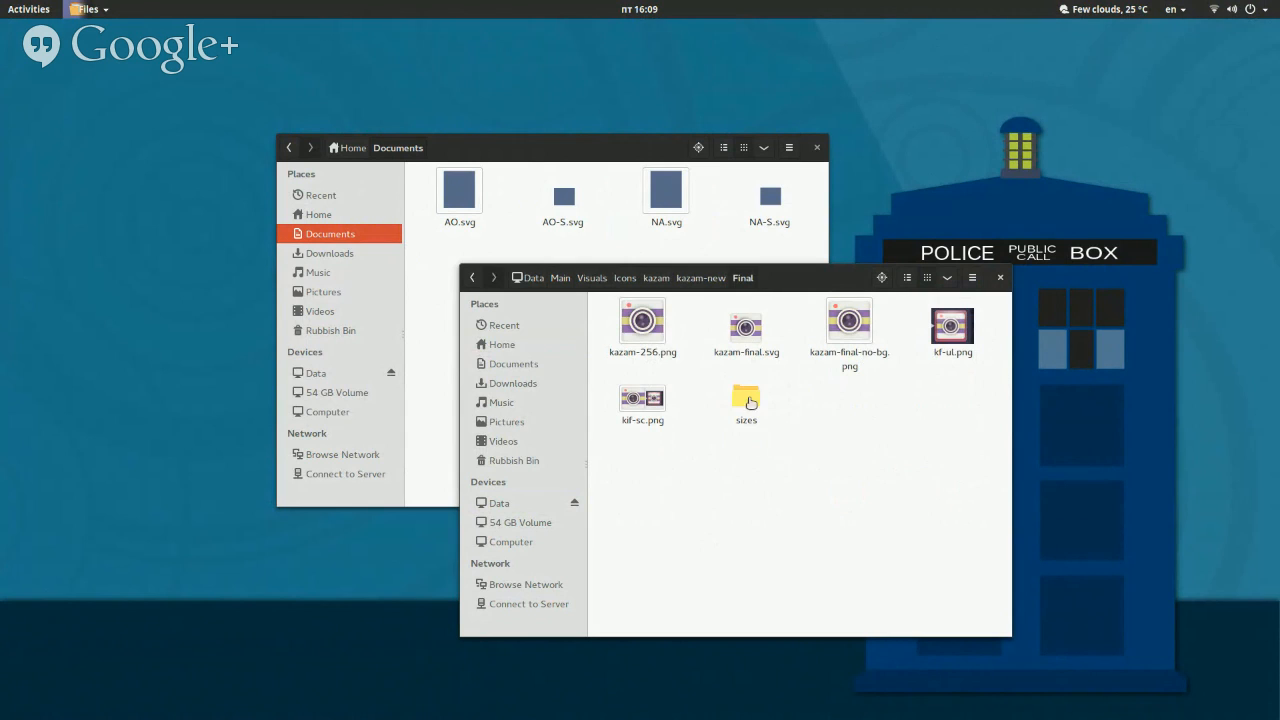
{"action": "double_click", "coordinate": [750, 402]}
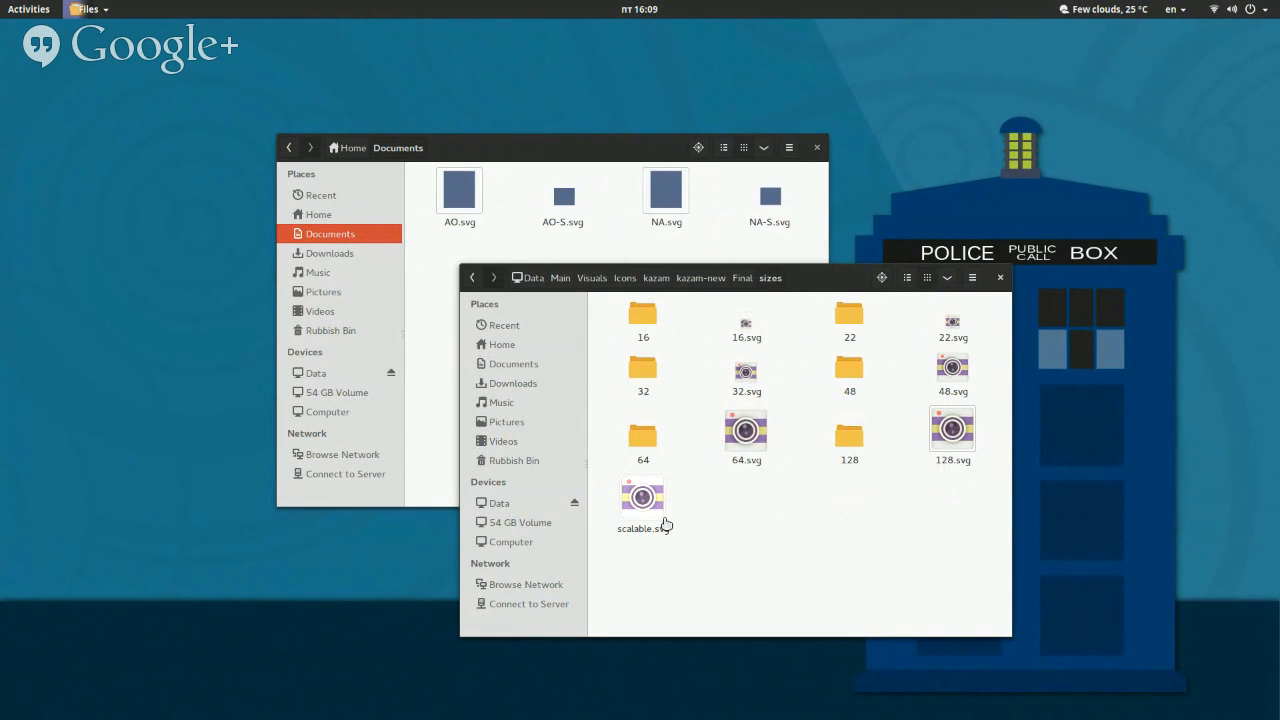
{"action": "right_click", "coordinate": [665, 525]}
{"action": "left_click", "coordinate": [865, 592]}
{"action": "left_click", "coordinate": [628, 545]}
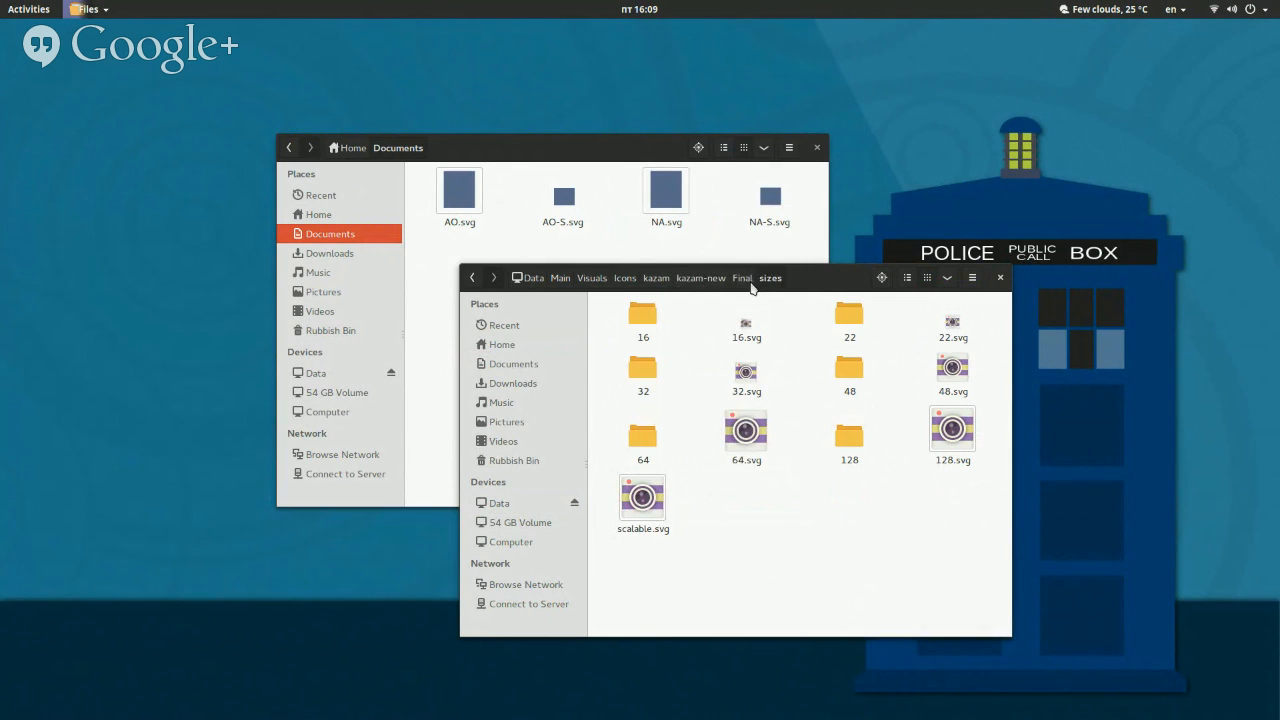
{"action": "left_click", "coordinate": [743, 281]}
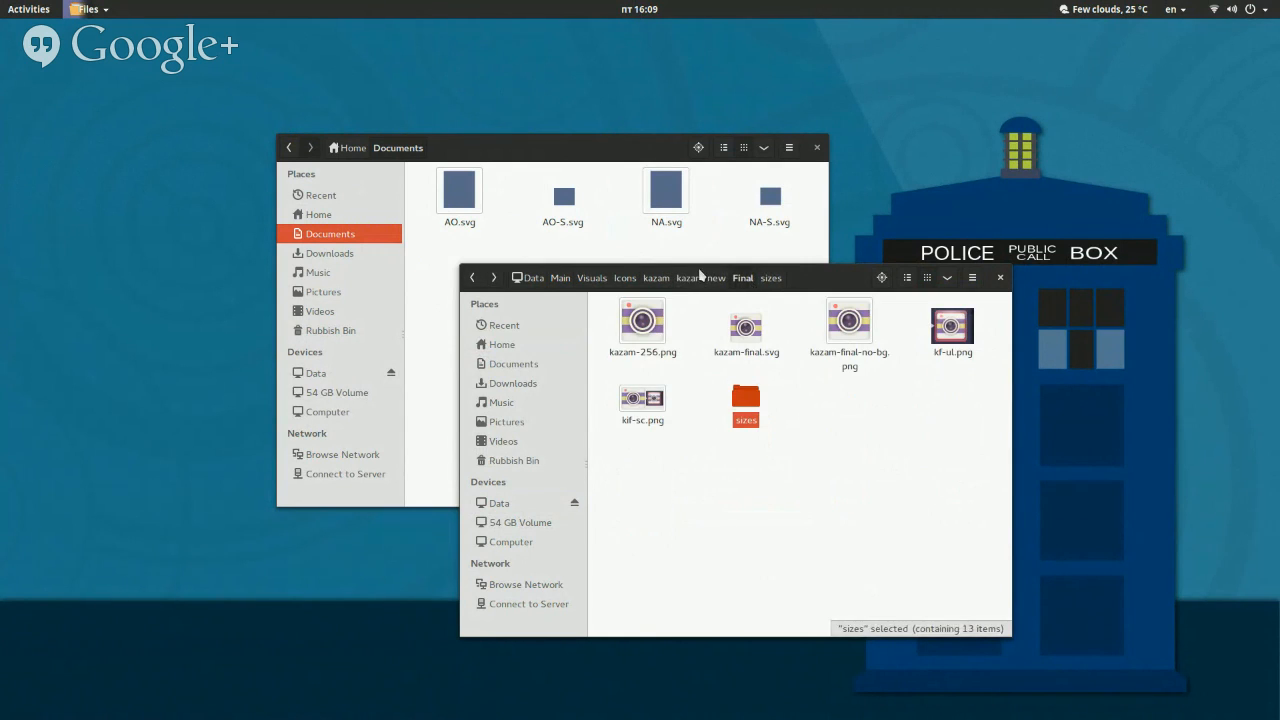
Open the /usr/share/icons/Numix-Square/48x48/apps folder in a new Files tab.
{"action": "key", "text": "ctrl+t"}
{"action": "key", "text": "ctrl+l"}
{"action": "type", "text": "/us"}
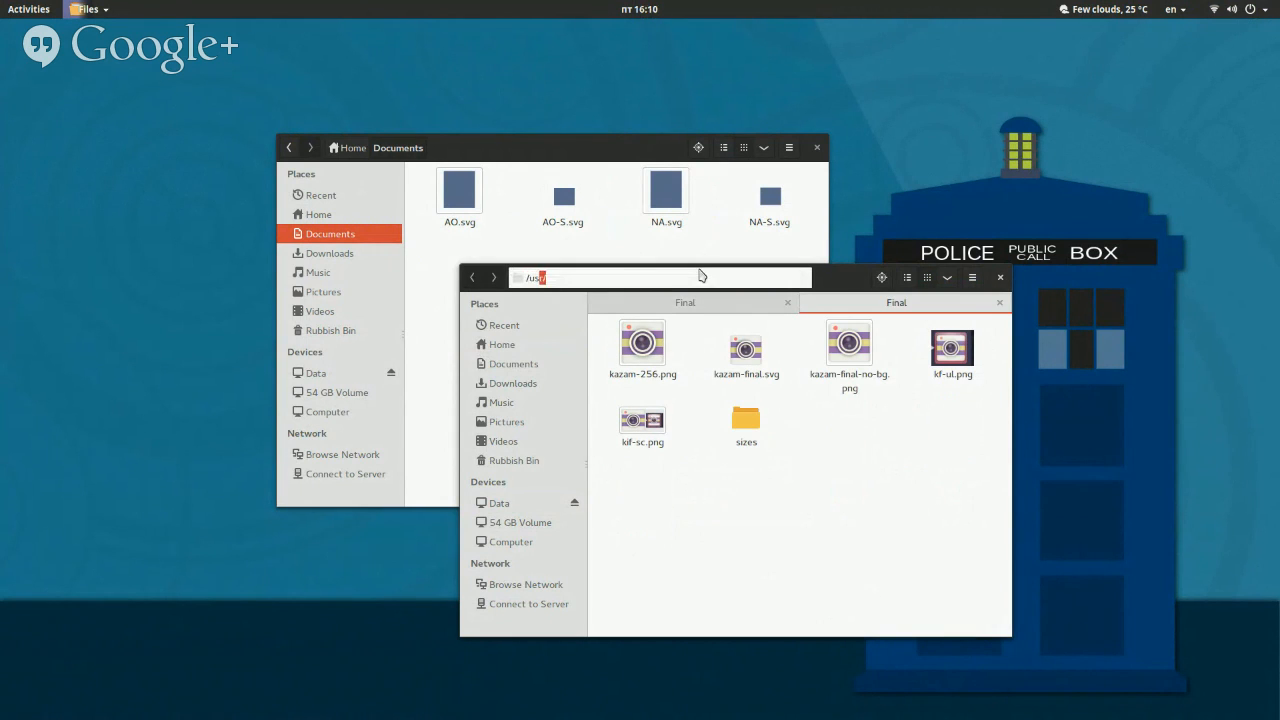
{"action": "type", "text": "r/share/icons/Numix-Square"}
{"action": "key", "text": "Return"}
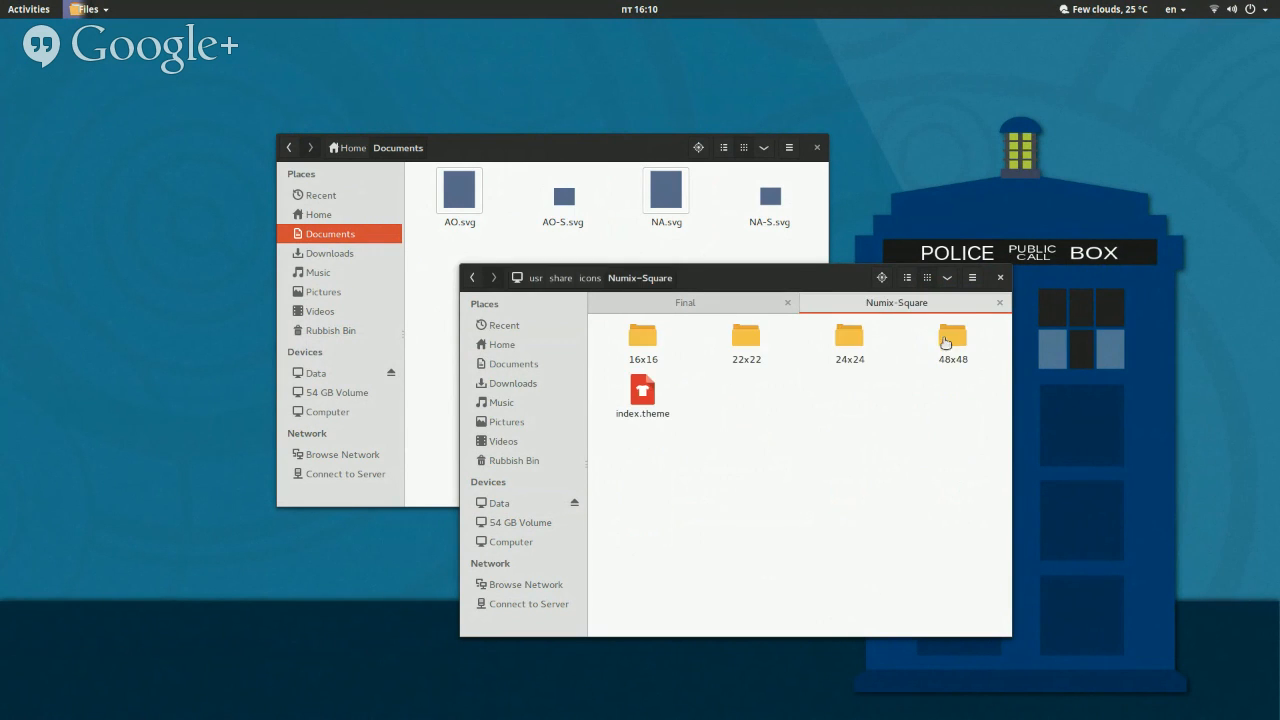
{"action": "double_click", "coordinate": [947, 342]}
{"action": "double_click", "coordinate": [638, 345]}
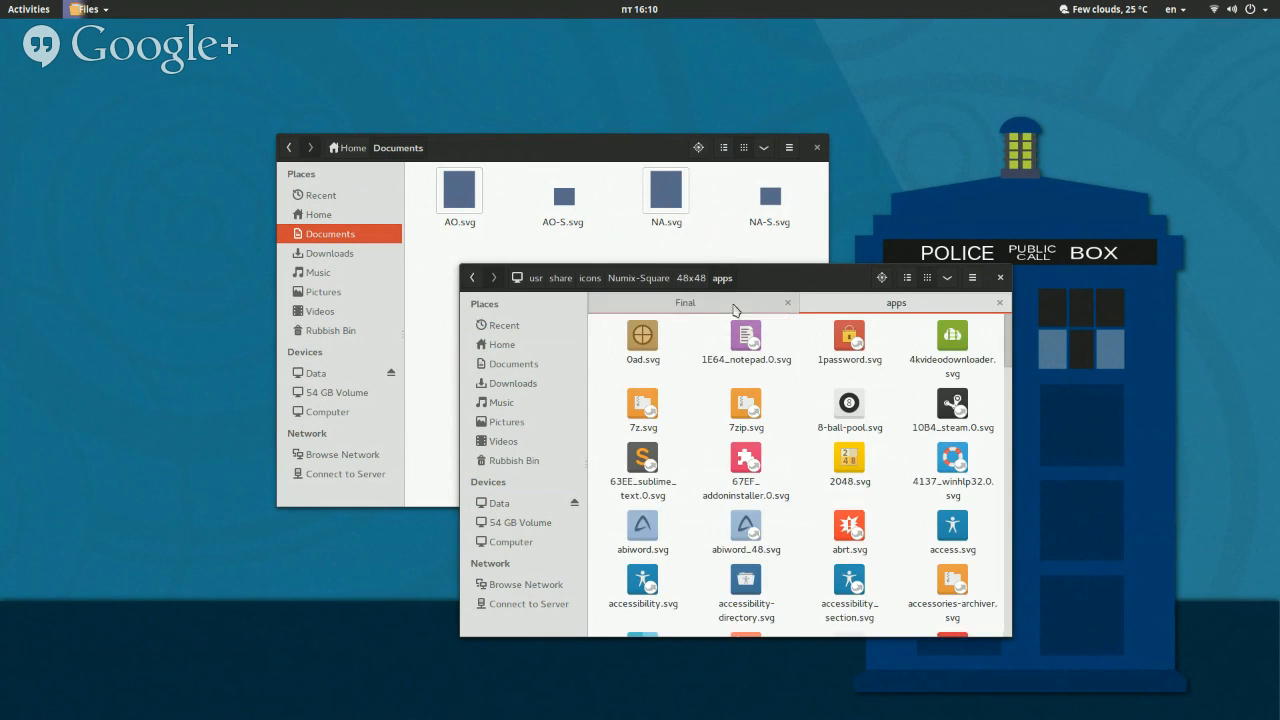
Return to the Final folder's tab and open 48.svg from its sizes folder in Inkscape.
{"action": "left_click", "coordinate": [734, 305]}
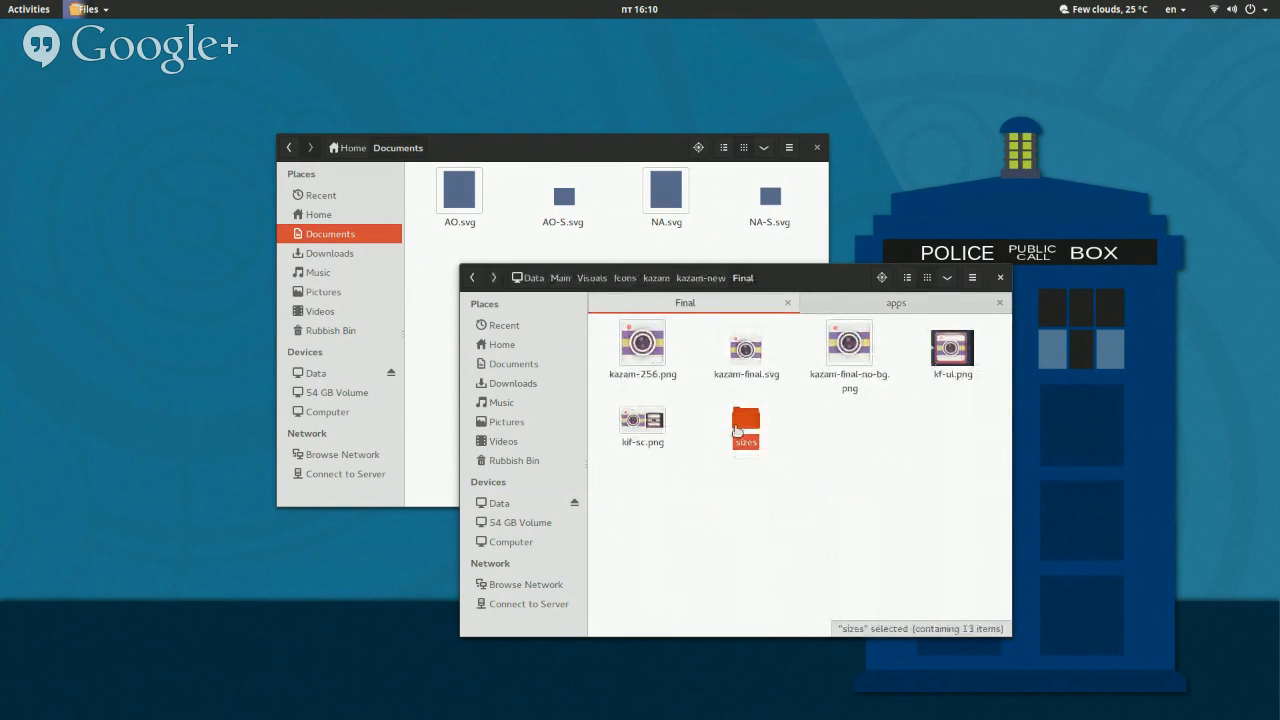
{"action": "double_click", "coordinate": [743, 422]}
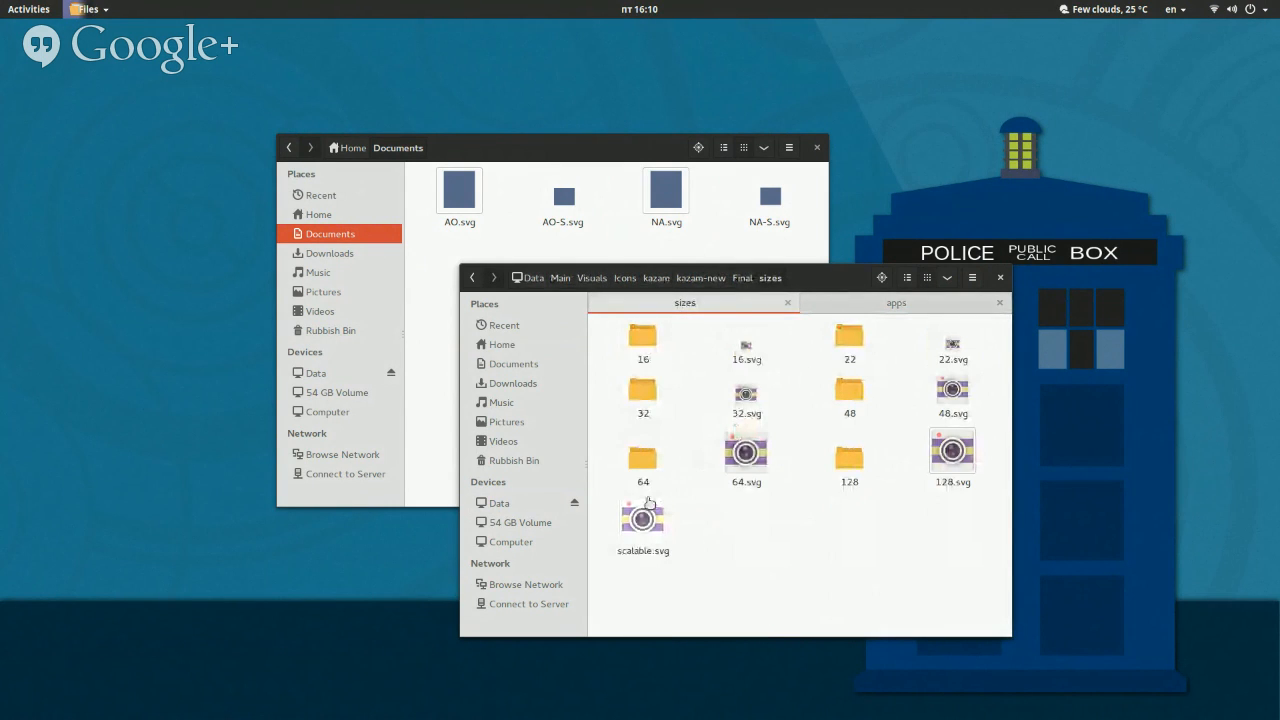
{"action": "right_click", "coordinate": [649, 503]}
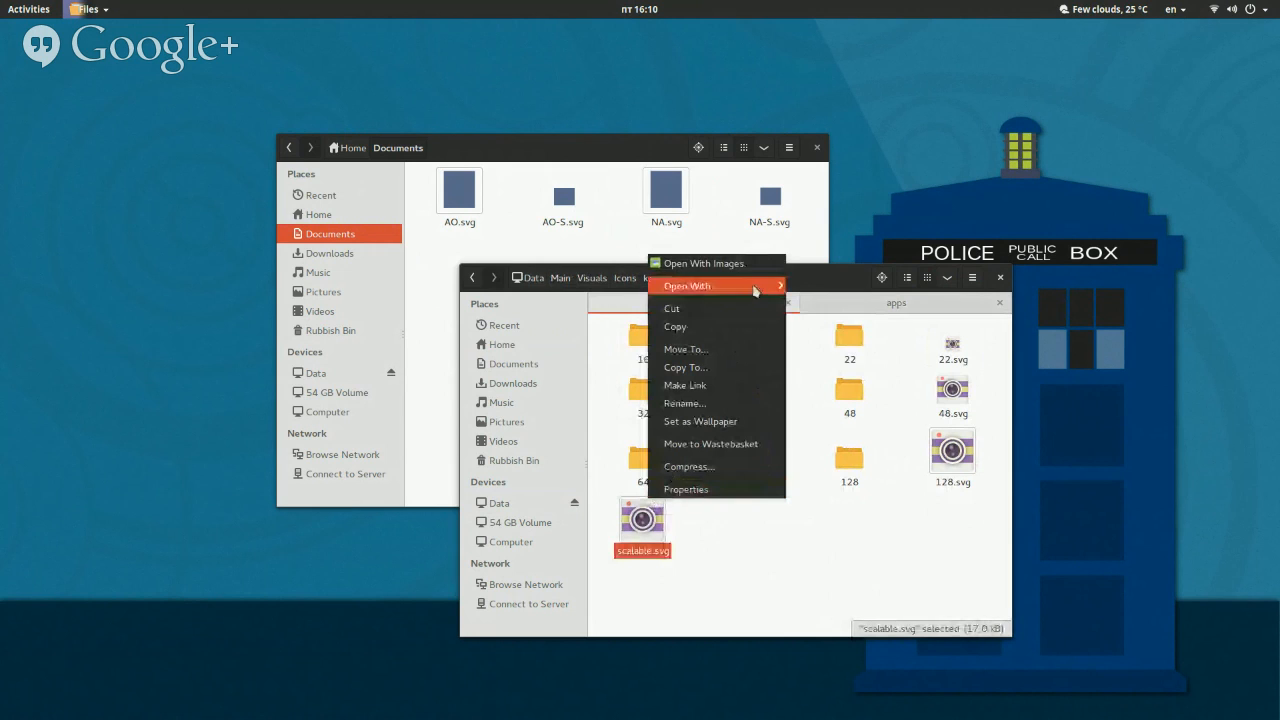
{"action": "left_click", "coordinate": [829, 498]}
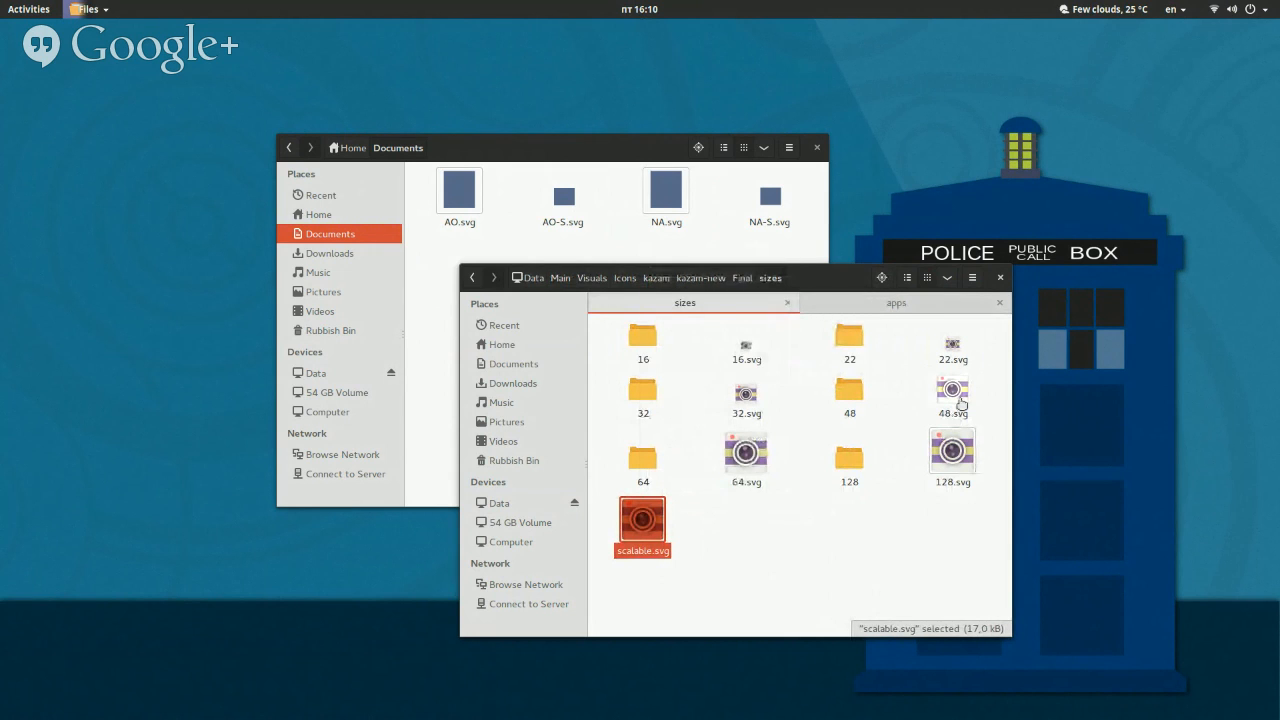
{"action": "right_click", "coordinate": [961, 404]}
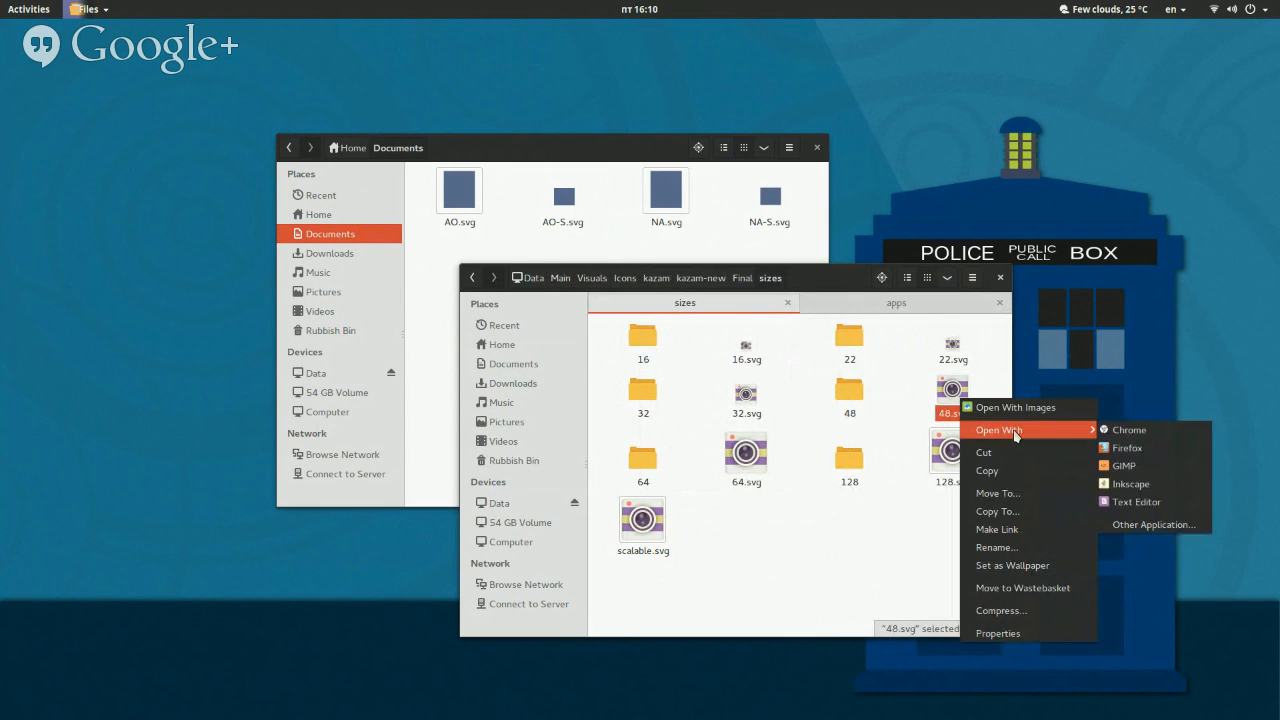
{"action": "mouse_move", "coordinate": [1060, 430]}
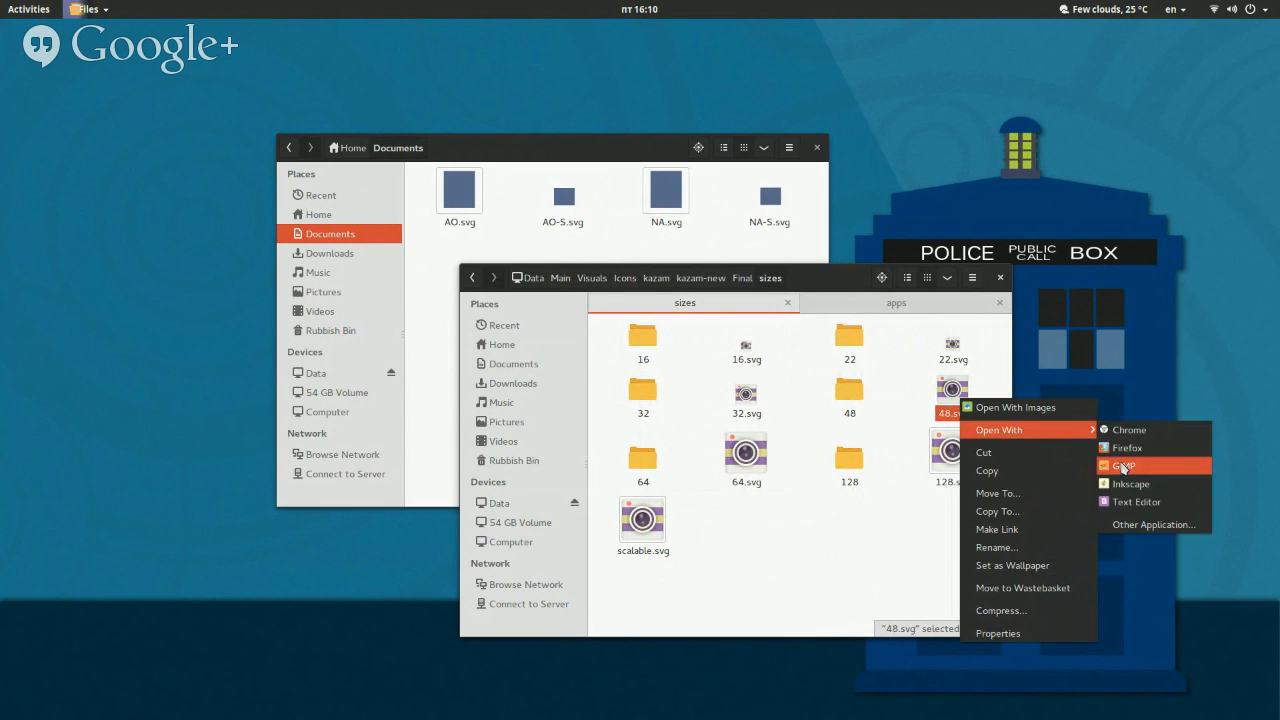
{"action": "left_click", "coordinate": [1120, 486]}
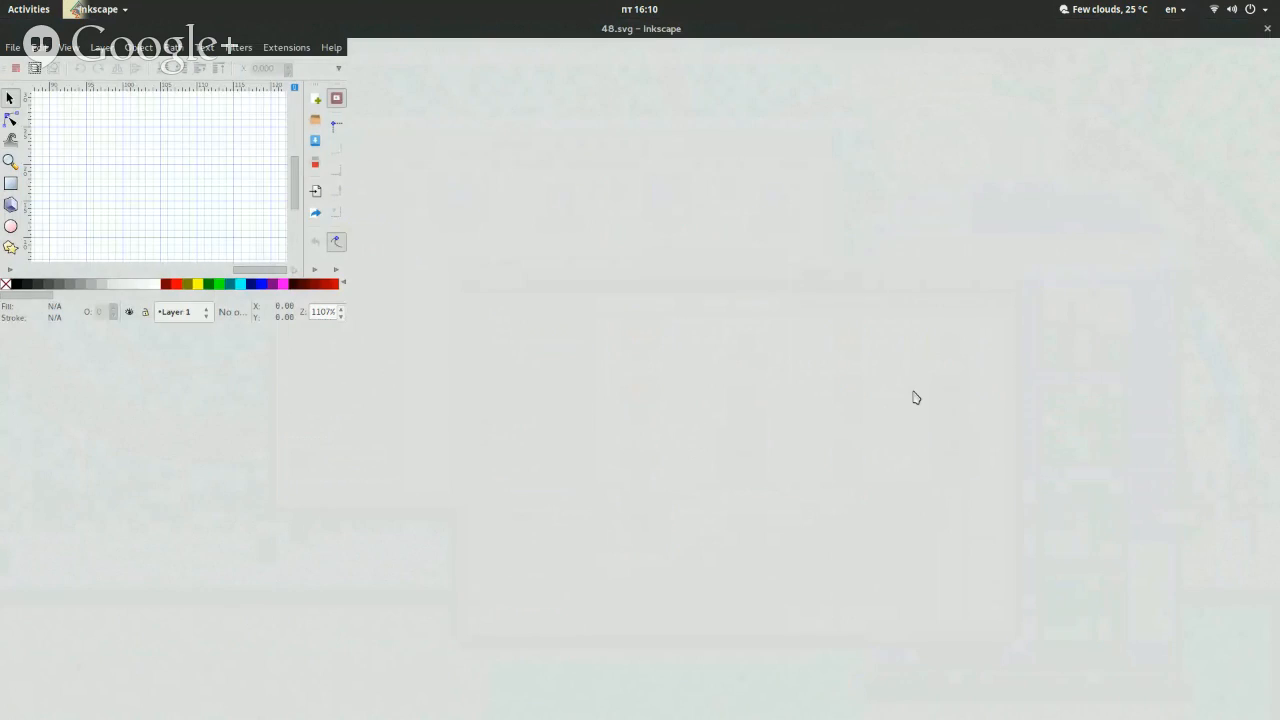
Switch back to the Files window and search the Numix-Square apps folder for "kaz".
{"action": "key", "text": "super"}
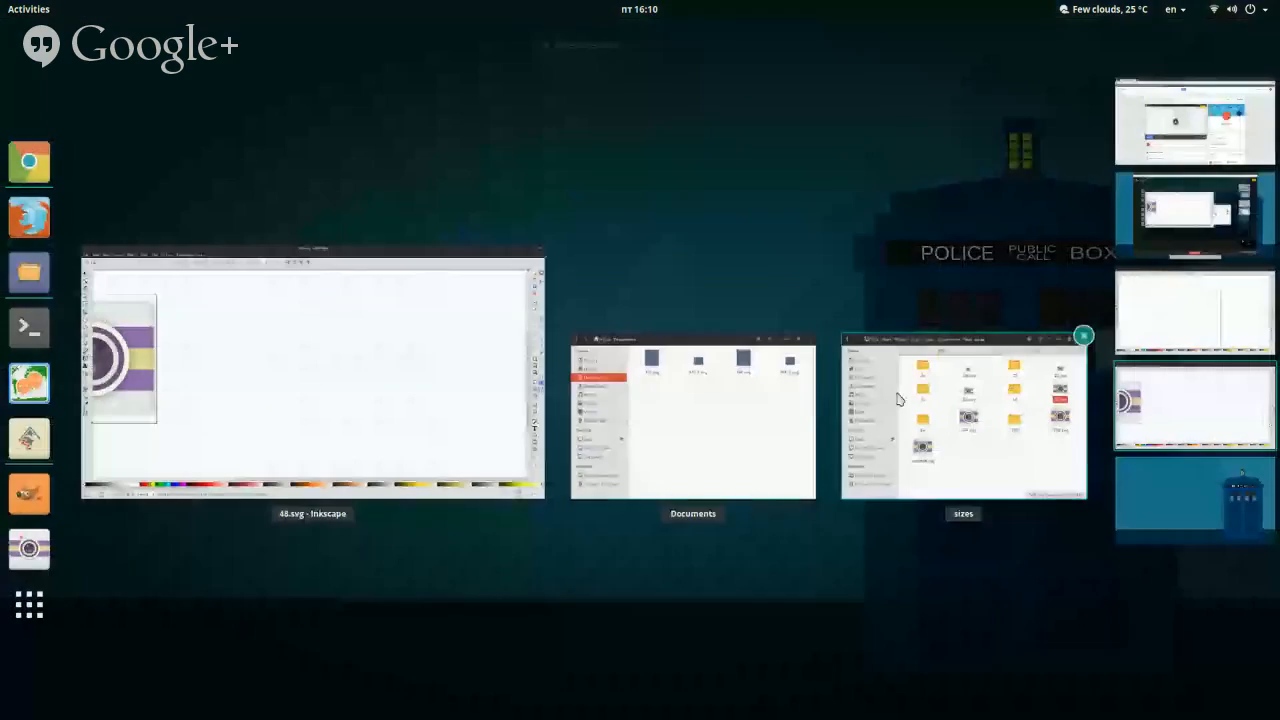
{"action": "left_click", "coordinate": [897, 399]}
{"action": "middle_click", "coordinate": [860, 420]}
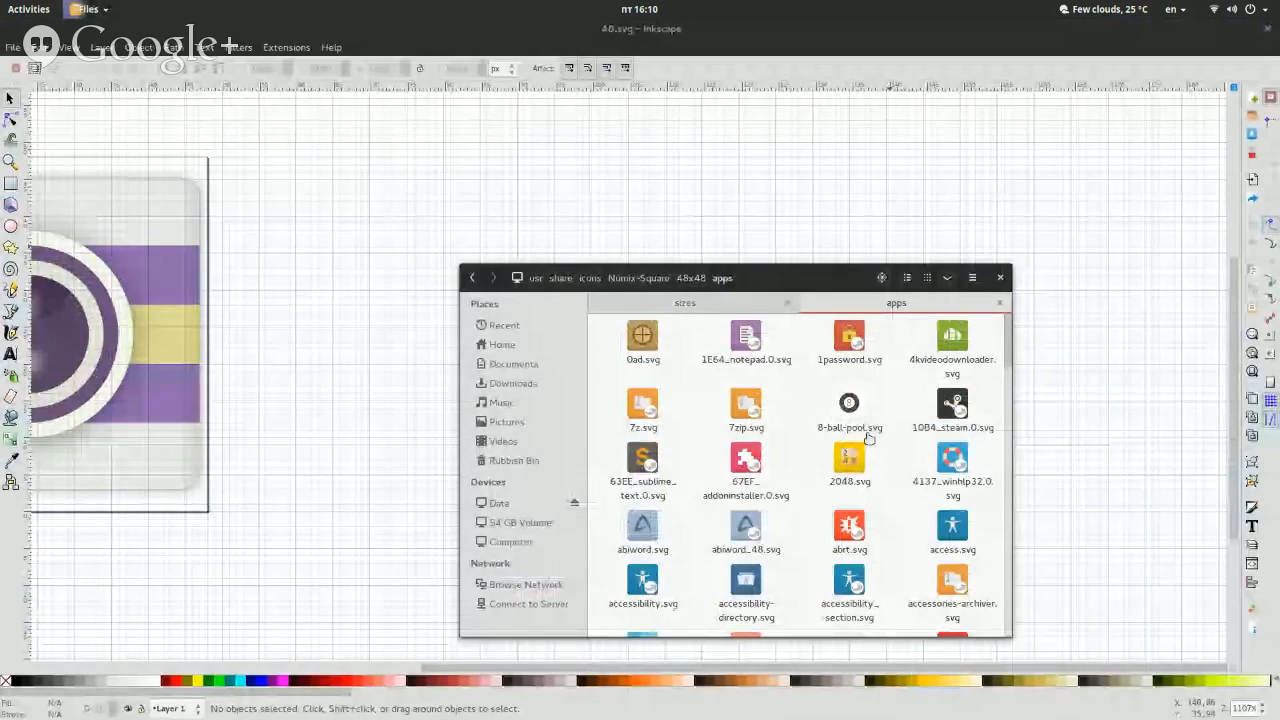
{"action": "scroll", "coordinate": [868, 438], "scroll_direction": "down", "scroll_amount": 5}
{"action": "type", "text": "kaz"}
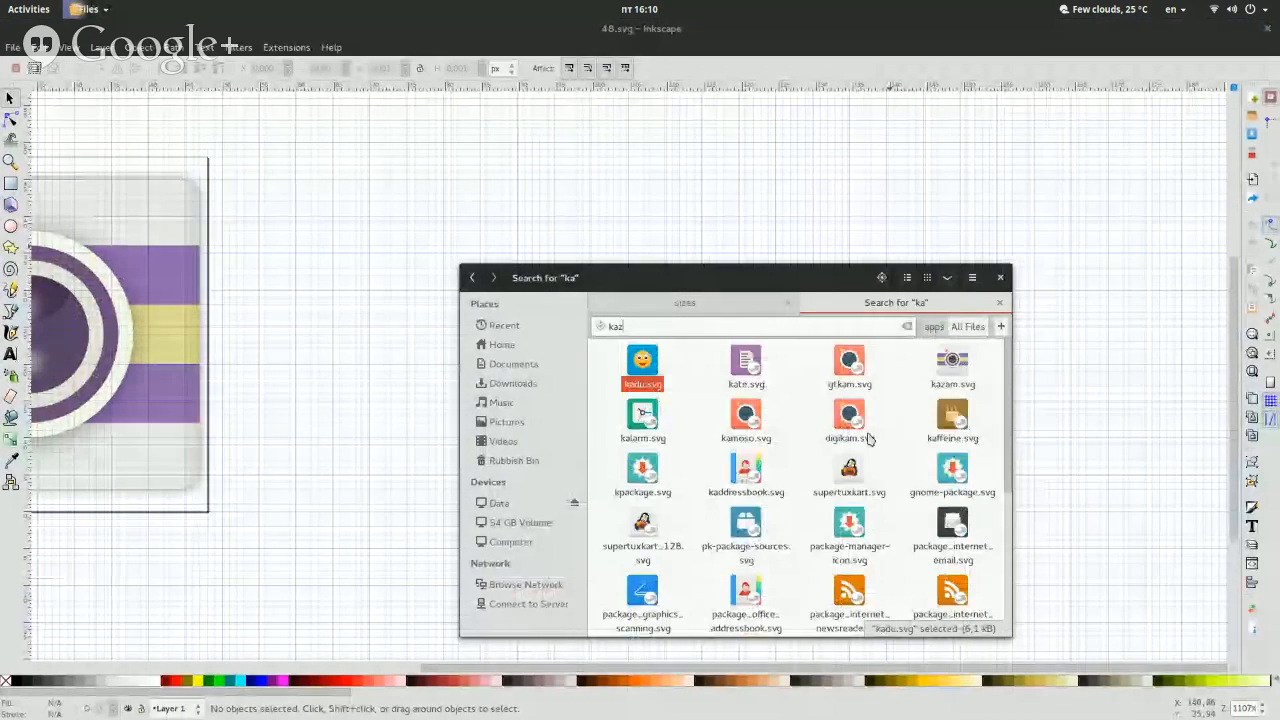
Open the kazam.svg search result in Inkscape and maximize its window.
{"action": "right_click", "coordinate": [641, 382]}
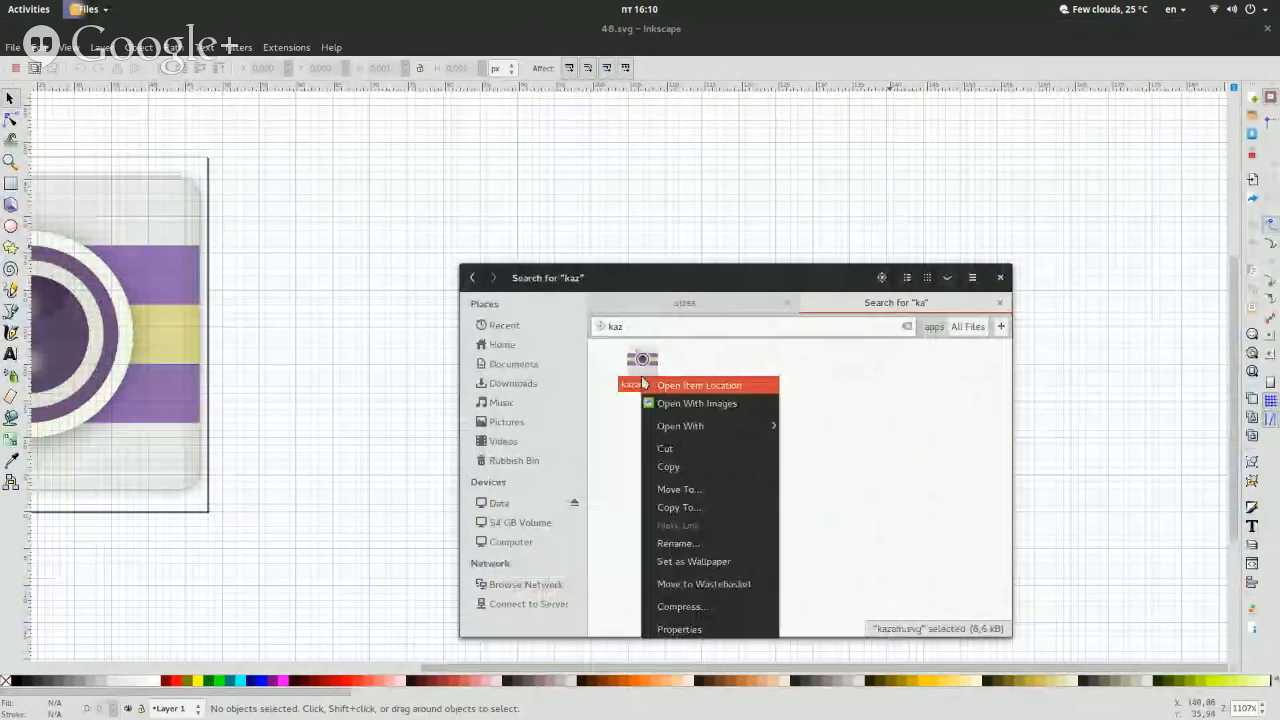
{"action": "mouse_move", "coordinate": [705, 426]}
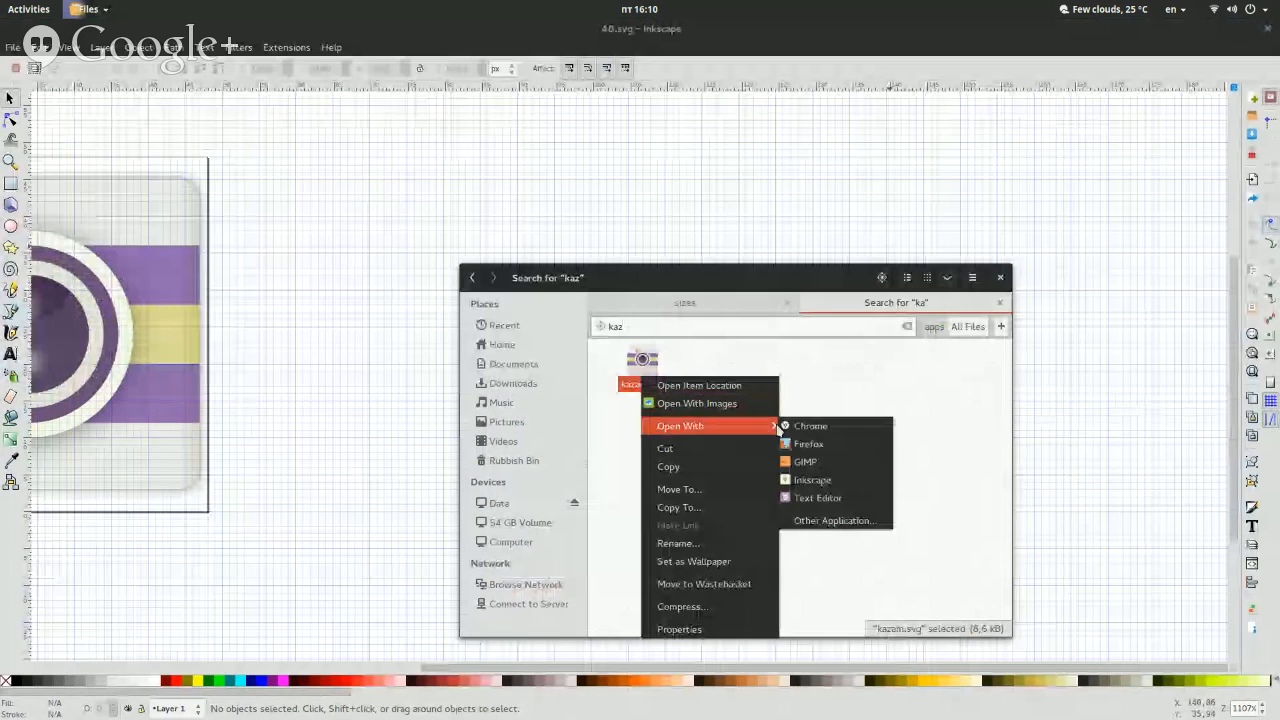
{"action": "left_click", "coordinate": [806, 497]}
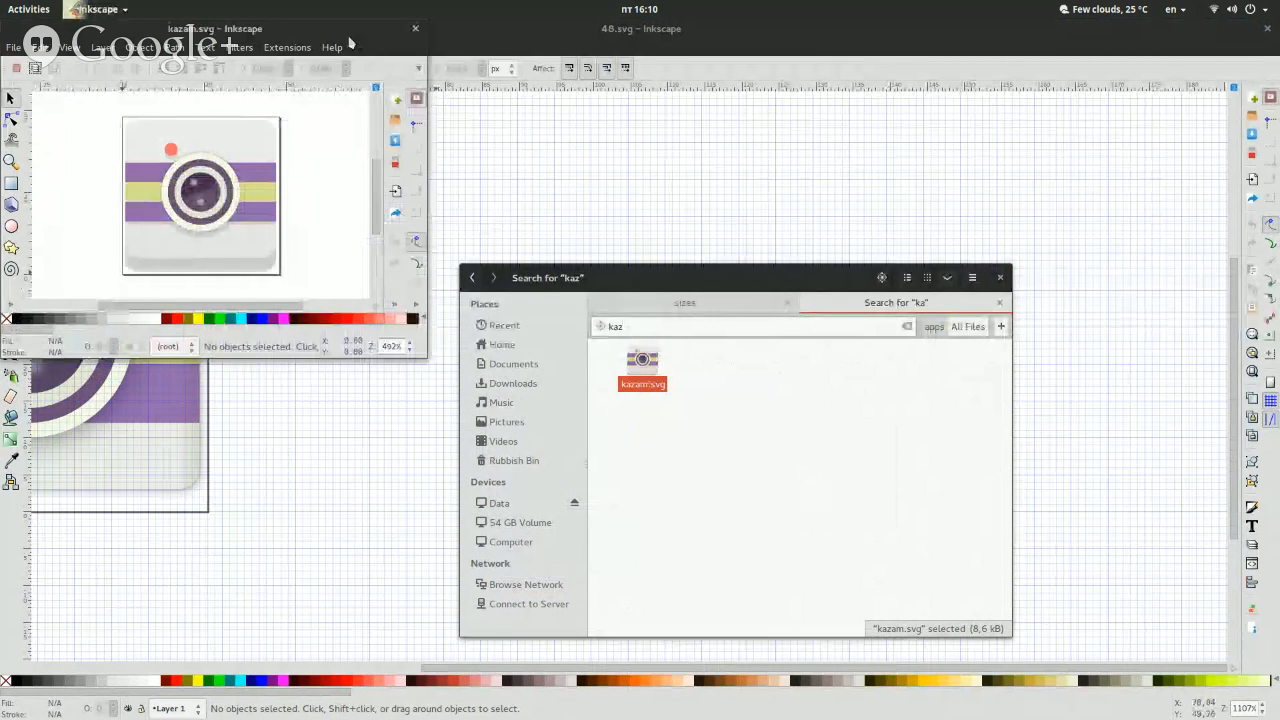
{"action": "double_click", "coordinate": [347, 32]}
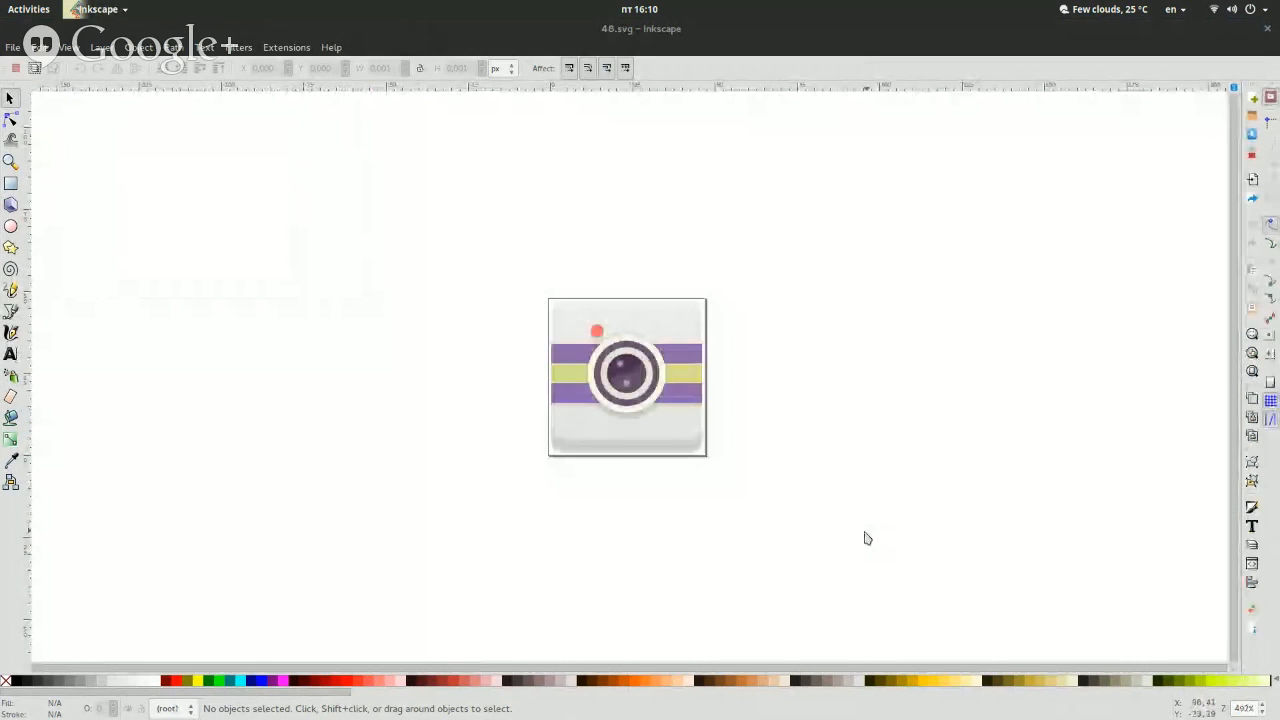
Switch back to the Files window and open the Final folder in a new tab from the sizes folder.
{"action": "key", "text": "super"}
{"action": "left_click", "coordinate": [654, 283]}
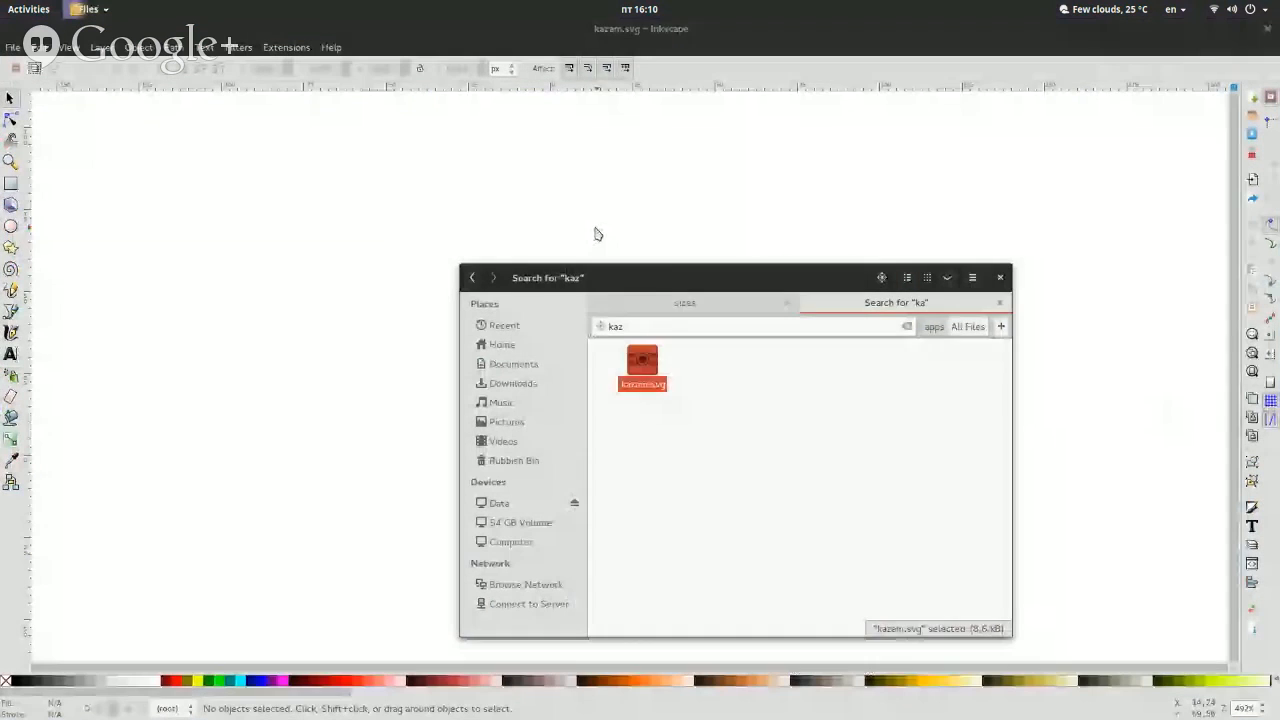
{"action": "left_click", "coordinate": [684, 302]}
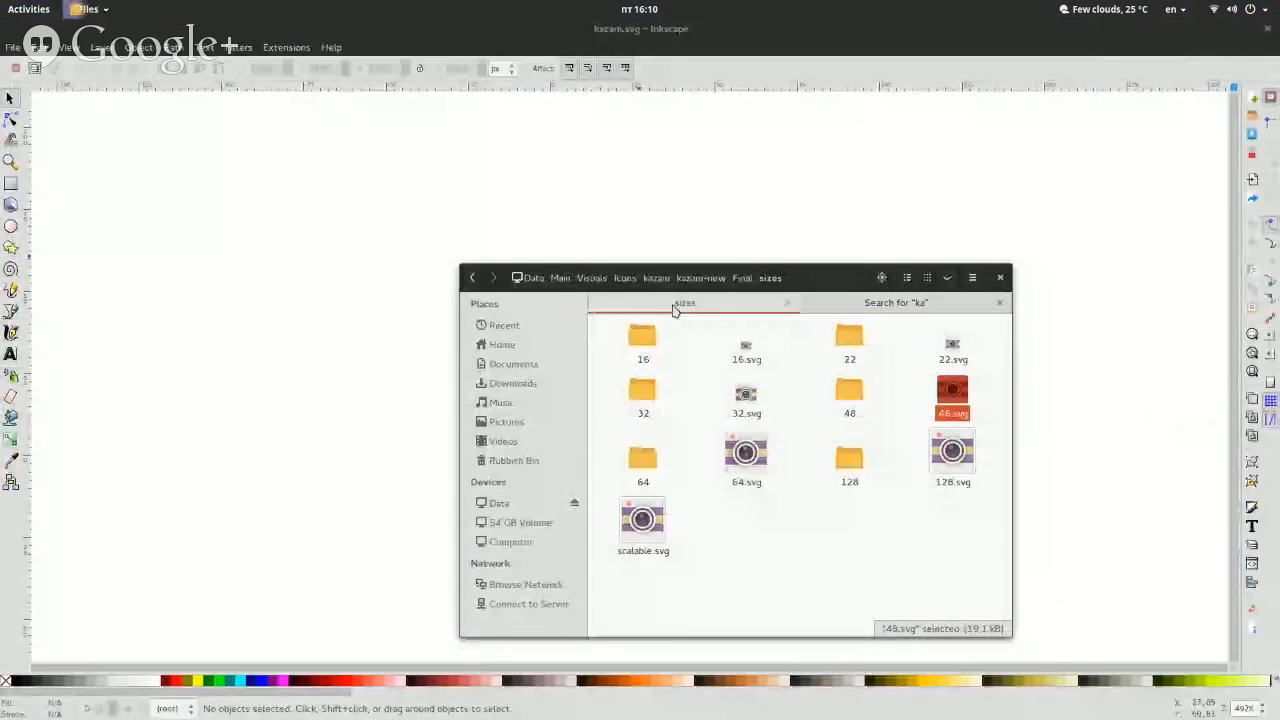
{"action": "middle_click", "coordinate": [746, 285]}
{"action": "left_click", "coordinate": [797, 303]}
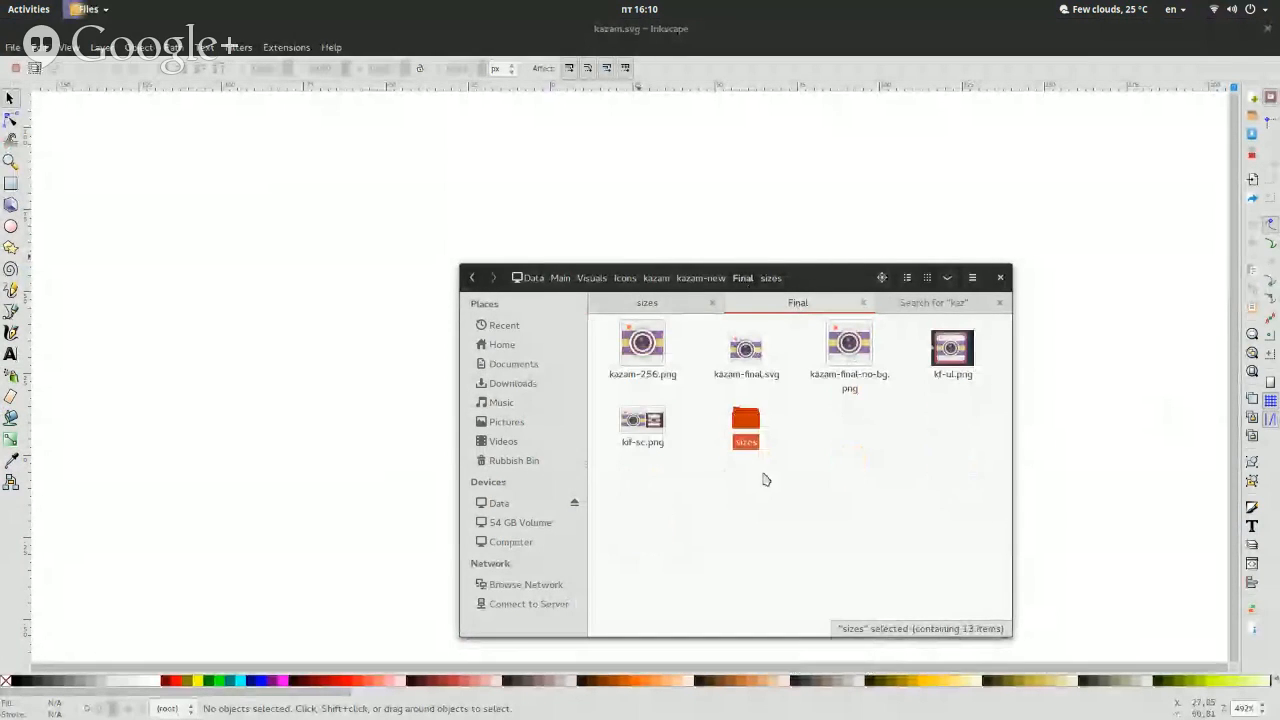
Open kazam-256.png in the image viewer, examine the icon in full screen and leave full screen.
{"action": "double_click", "coordinate": [655, 362]}
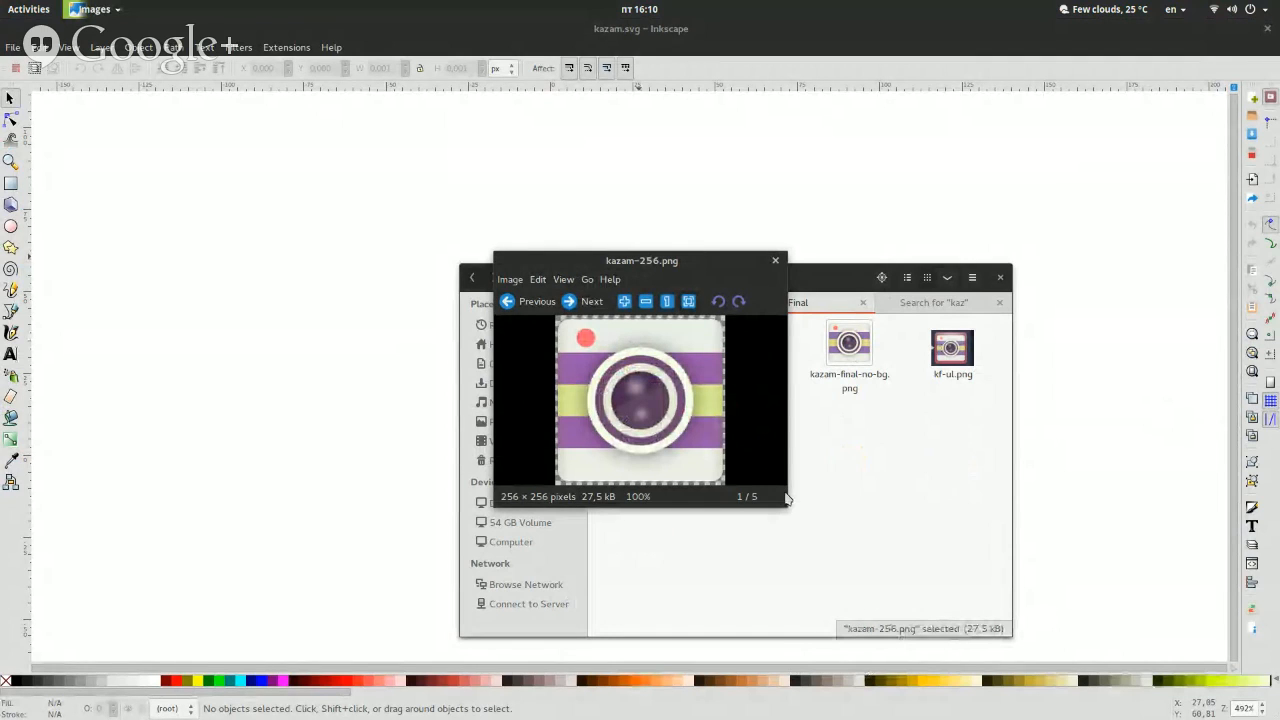
{"action": "left_click_drag", "start_coordinate": [683, 263], "coordinate": [839, 344]}
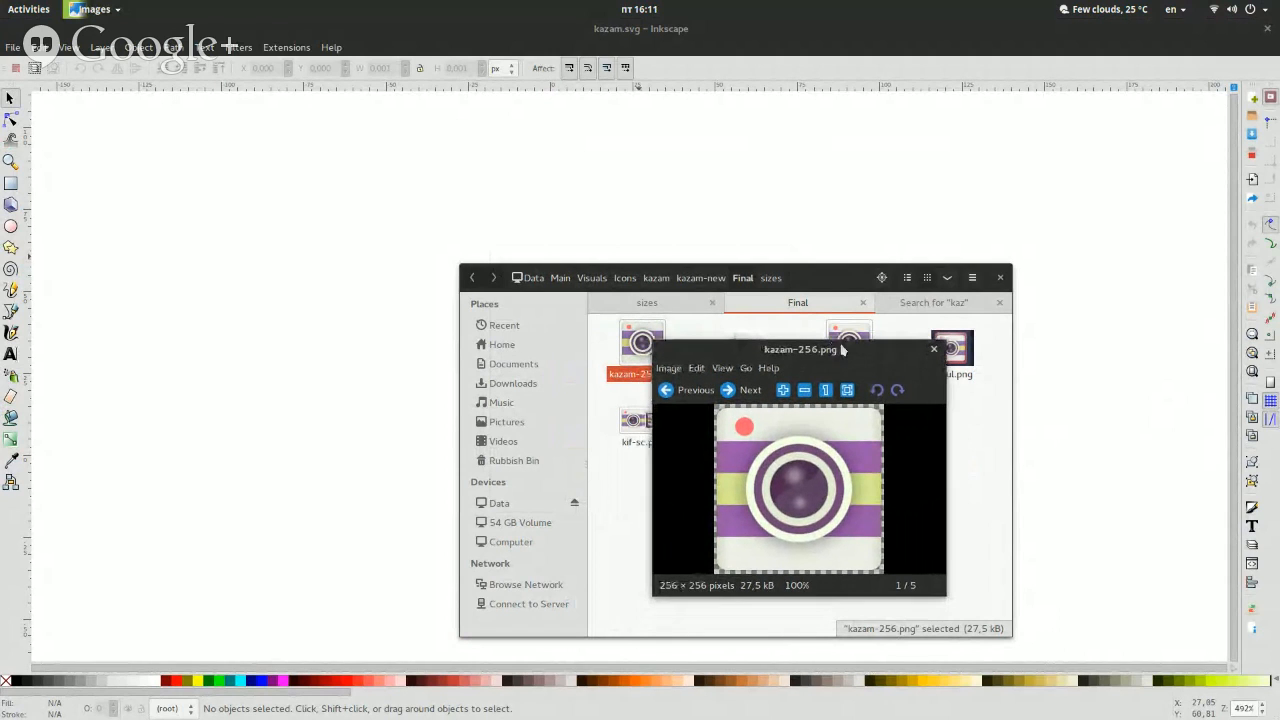
{"action": "double_click", "coordinate": [815, 483]}
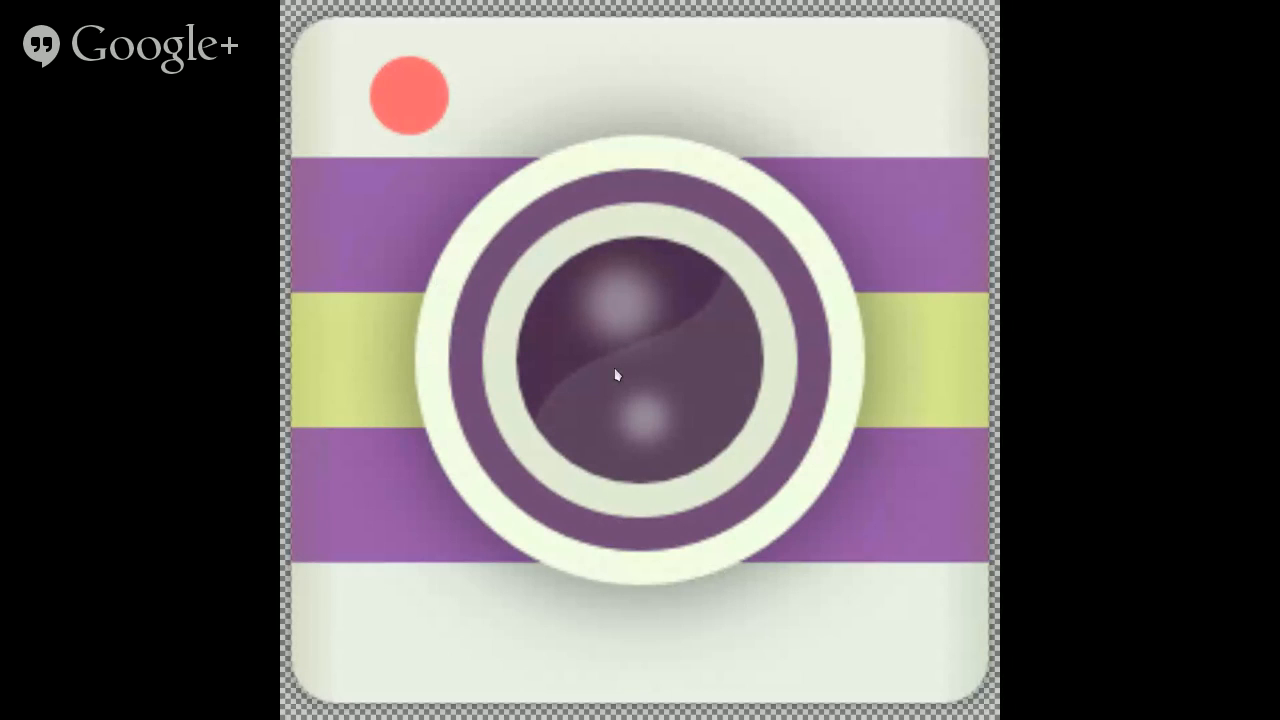
{"action": "key", "text": "Escape"}
Switch to the 48.svg Inkscape window and inspect the grid alignment of the lower purple stripe, camera body and inner lens ring.
{"action": "left_click", "coordinate": [411, 551]}
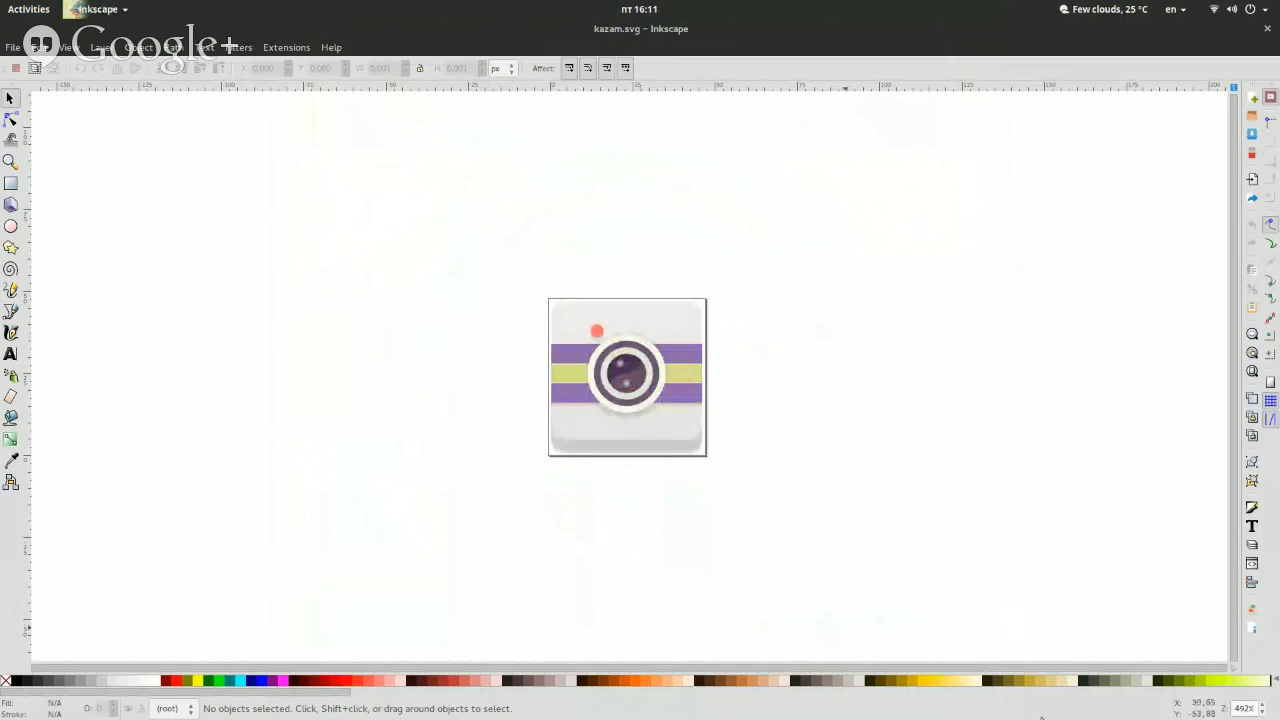
{"action": "key", "text": "super"}
{"action": "left_click", "coordinate": [300, 310]}
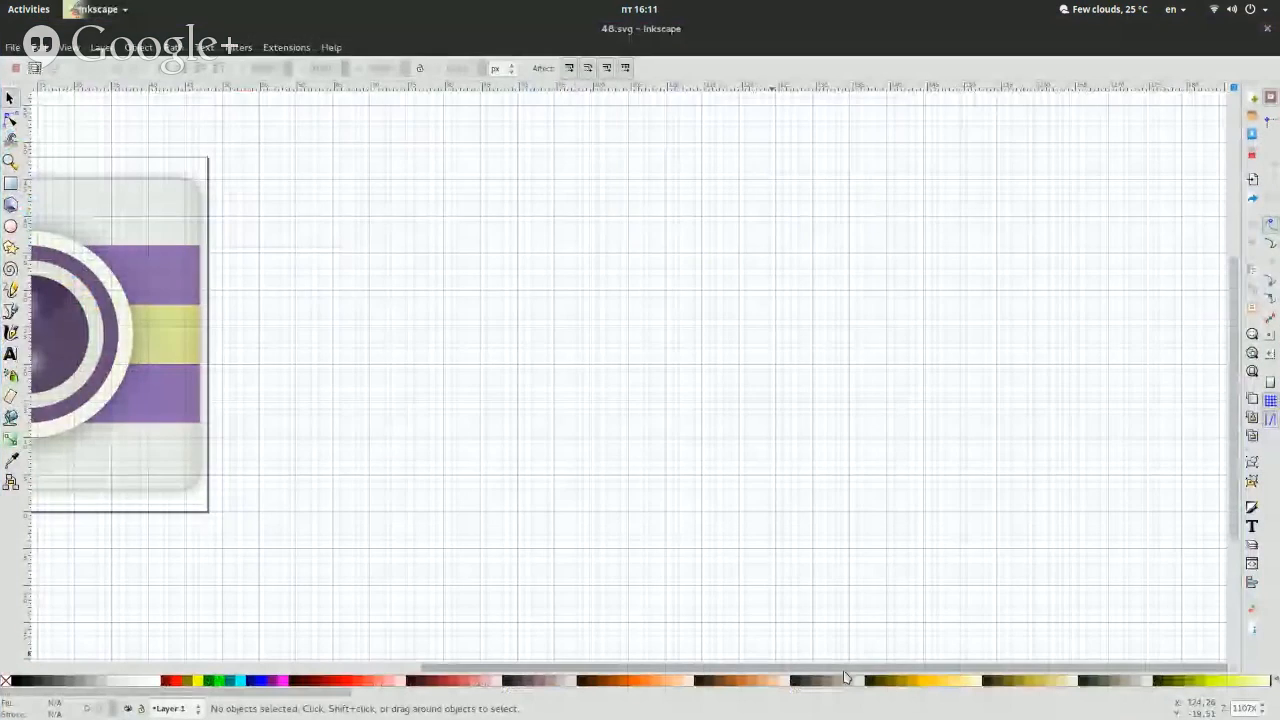
{"action": "left_click", "coordinate": [1262, 704]}
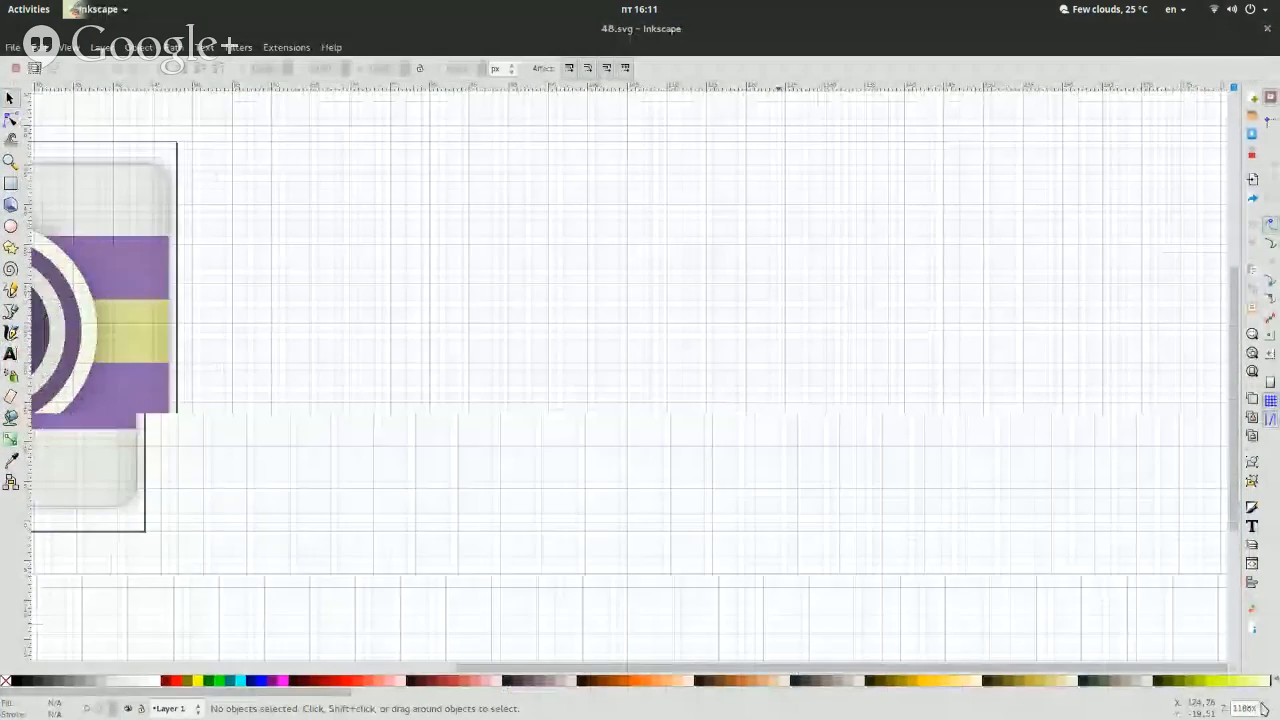
{"action": "left_click_drag", "start_coordinate": [961, 667], "coordinate": [334, 640]}
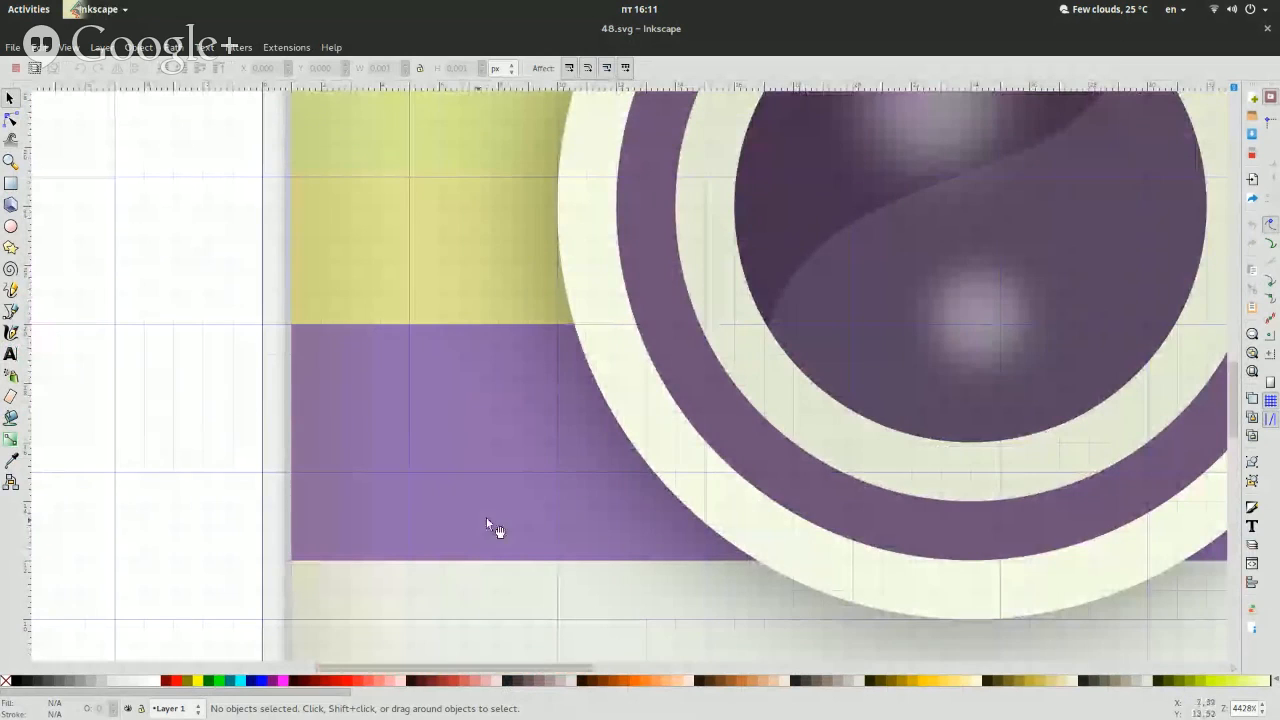
{"action": "left_click", "coordinate": [594, 506]}
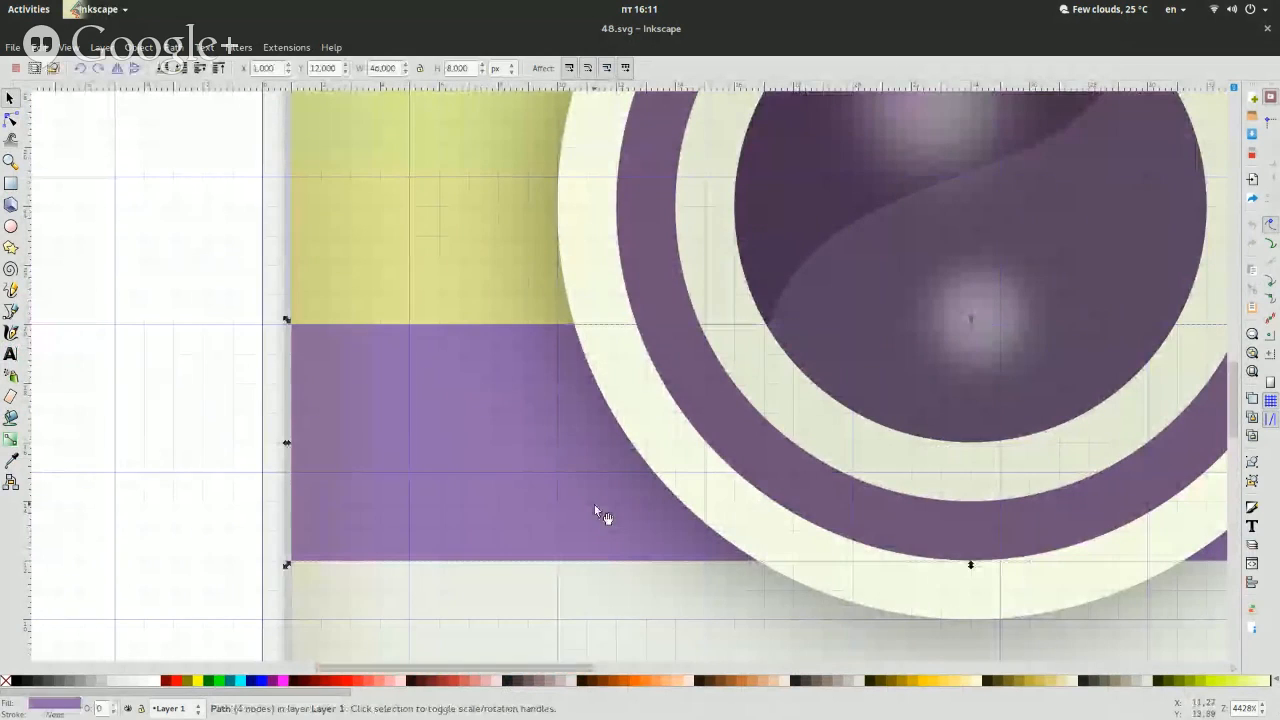
{"action": "left_click", "coordinate": [798, 633]}
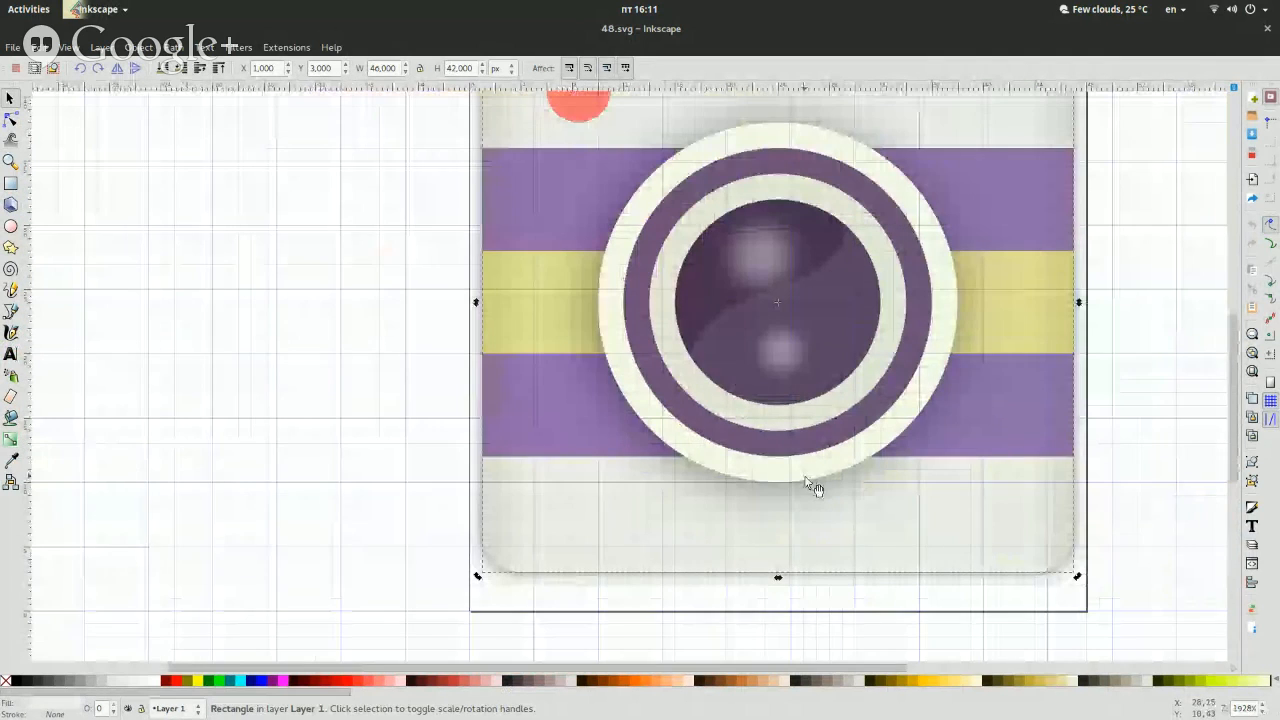
{"action": "left_click", "coordinate": [787, 429]}
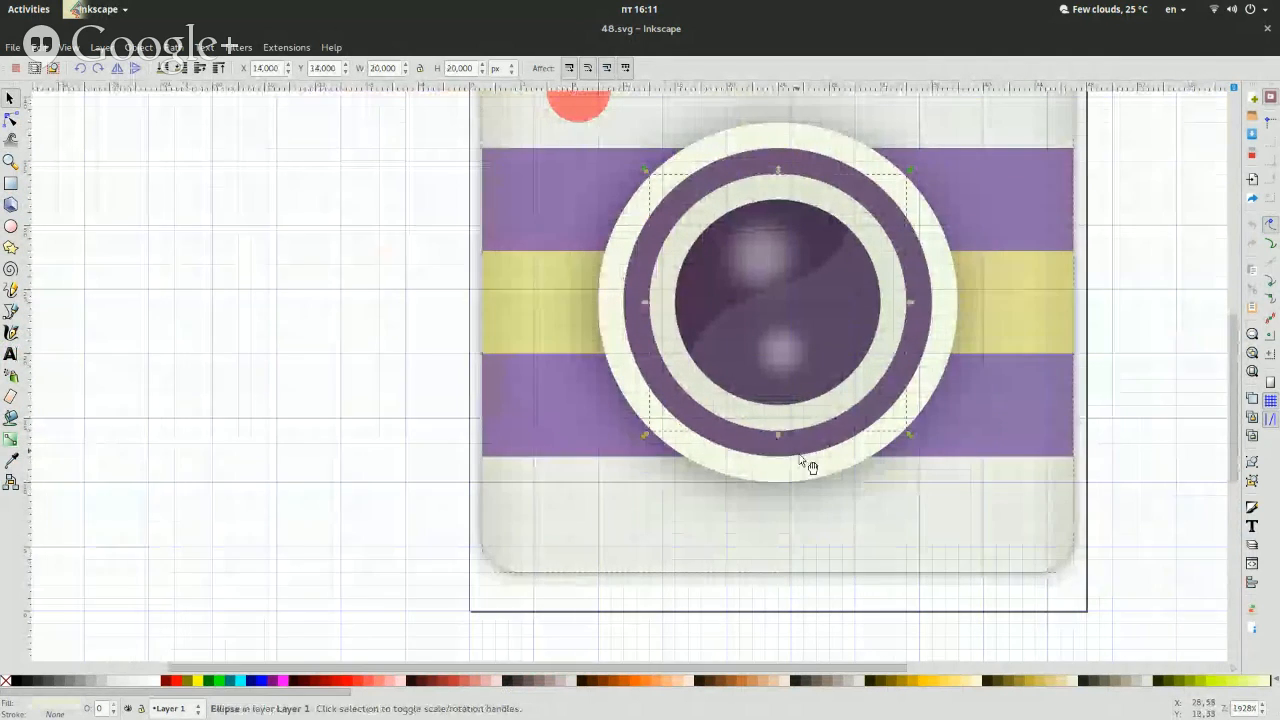
Move the outermost cream lens circle horizontally off the camera icon to X −36 px.
{"action": "left_click", "coordinate": [809, 462]}
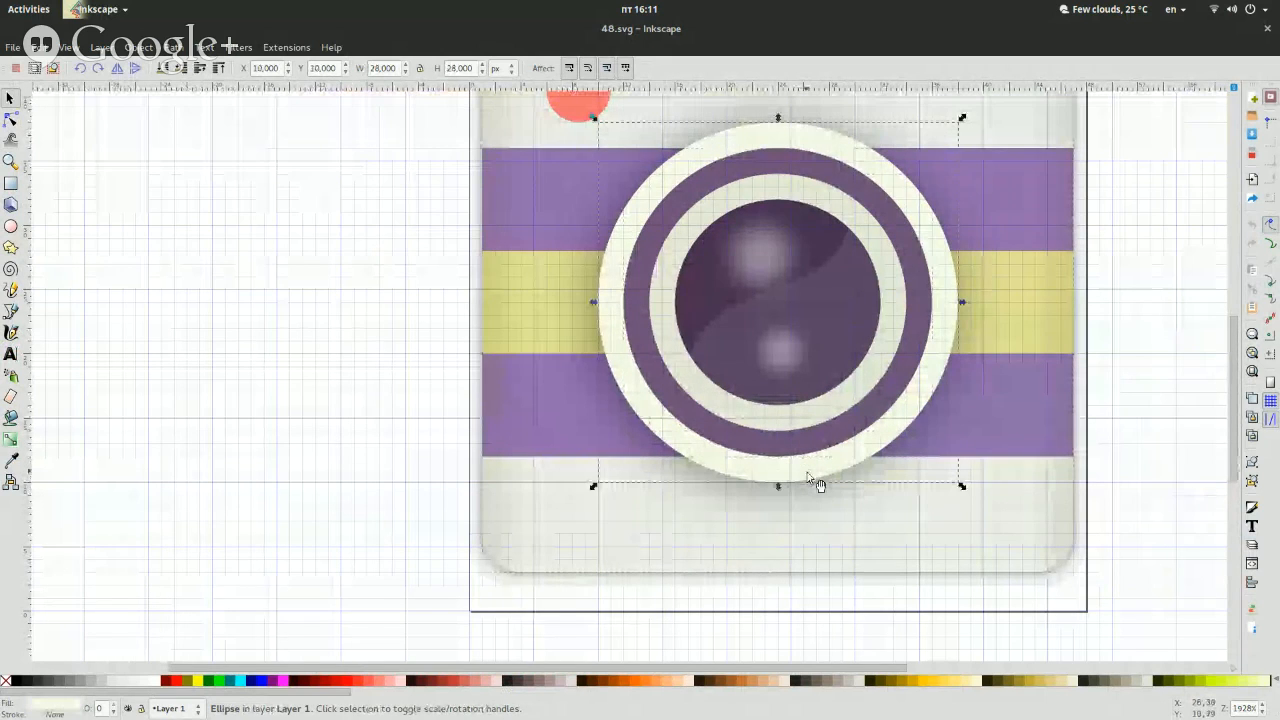
{"action": "key", "text": "Left"}
{"action": "key", "text": "Left"}
{"action": "key", "text": "Left"}
{"action": "key", "text": "Left"}
{"action": "key", "text": "Left"}
{"action": "key", "text": "Left"}
{"action": "key", "text": "Left"}
{"action": "key", "text": "Left"}
{"action": "key", "text": "Left"}
{"action": "key", "text": "Left"}
{"action": "key", "text": "Left"}
{"action": "key", "text": "Left"}
{"action": "key", "text": "Left"}
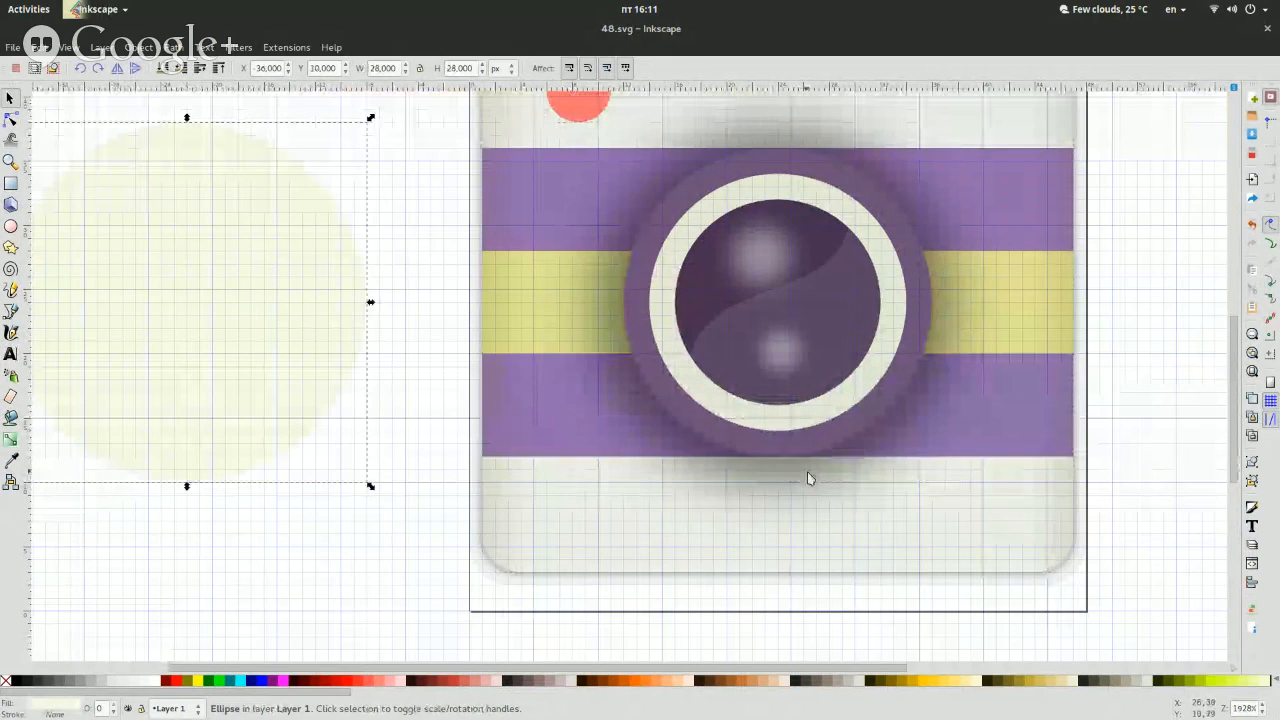
Show the Fill and Stroke settings and check the blur and opacity of the lens's shadow ellipse against the unblurred shapes.
{"action": "left_click", "coordinate": [776, 481]}
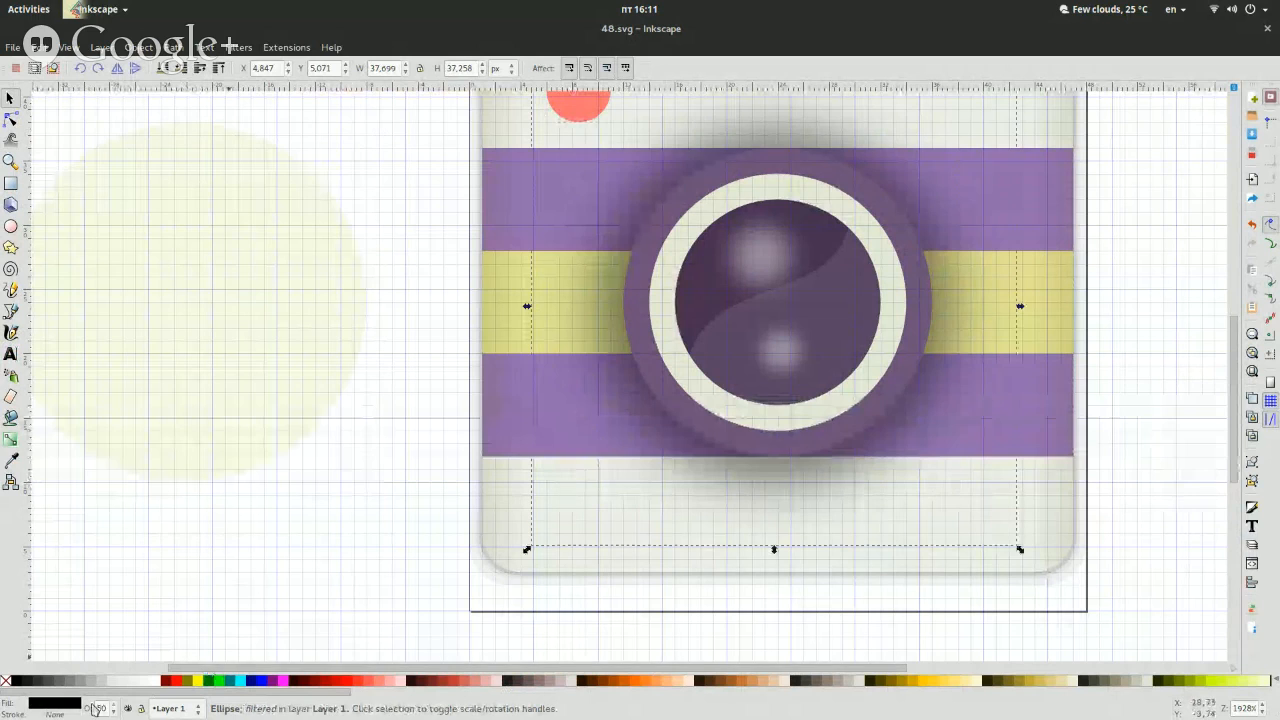
{"action": "key", "text": "ctrl+shift+f"}
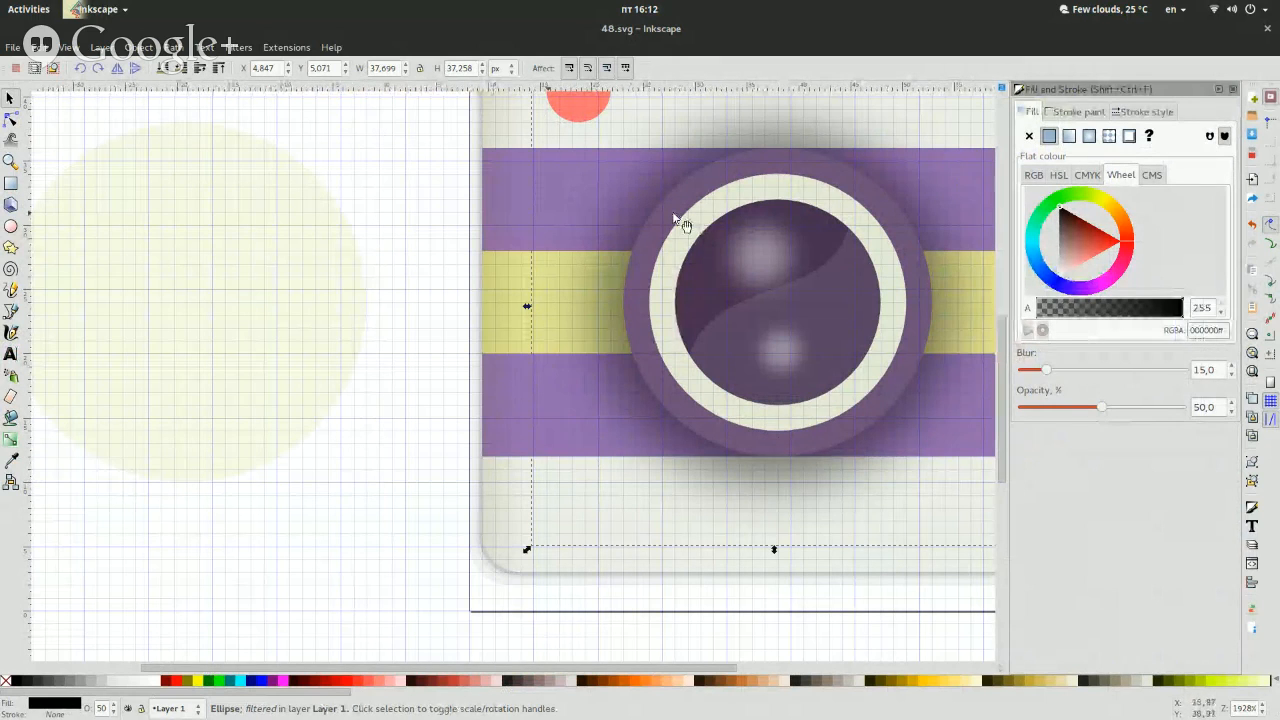
{"action": "left_click", "coordinate": [280, 300]}
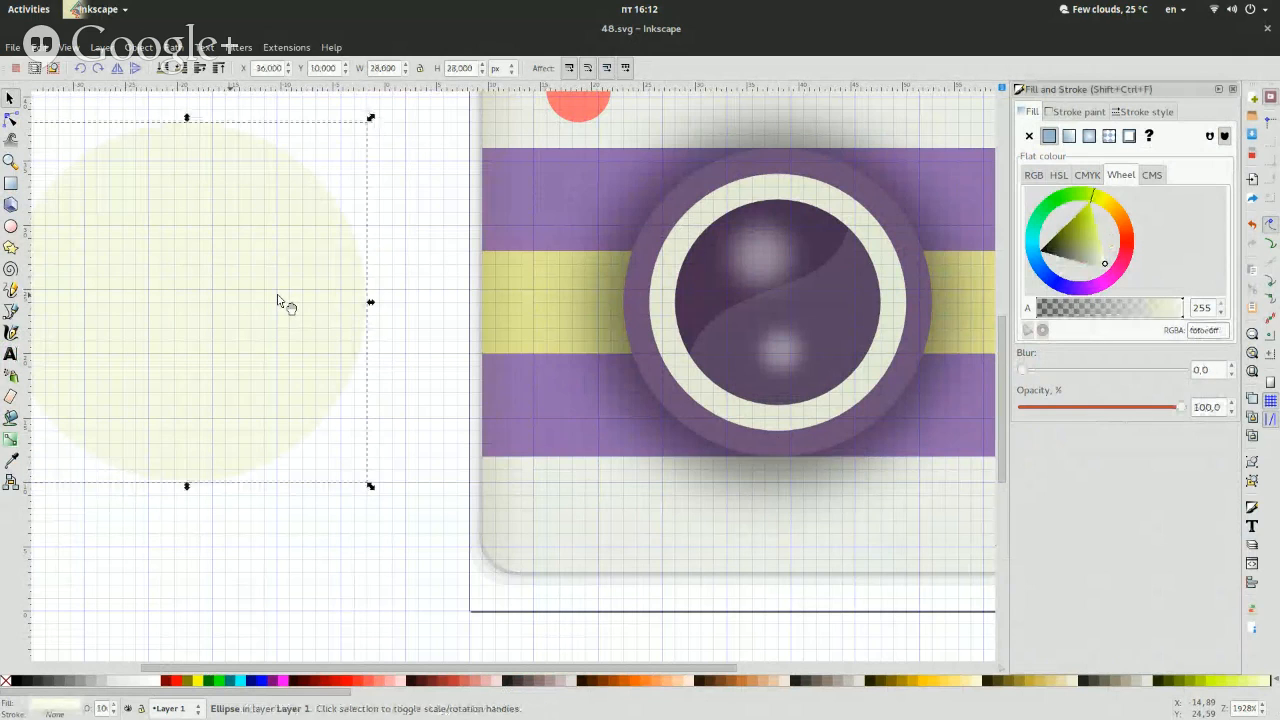
{"action": "left_click", "coordinate": [740, 526]}
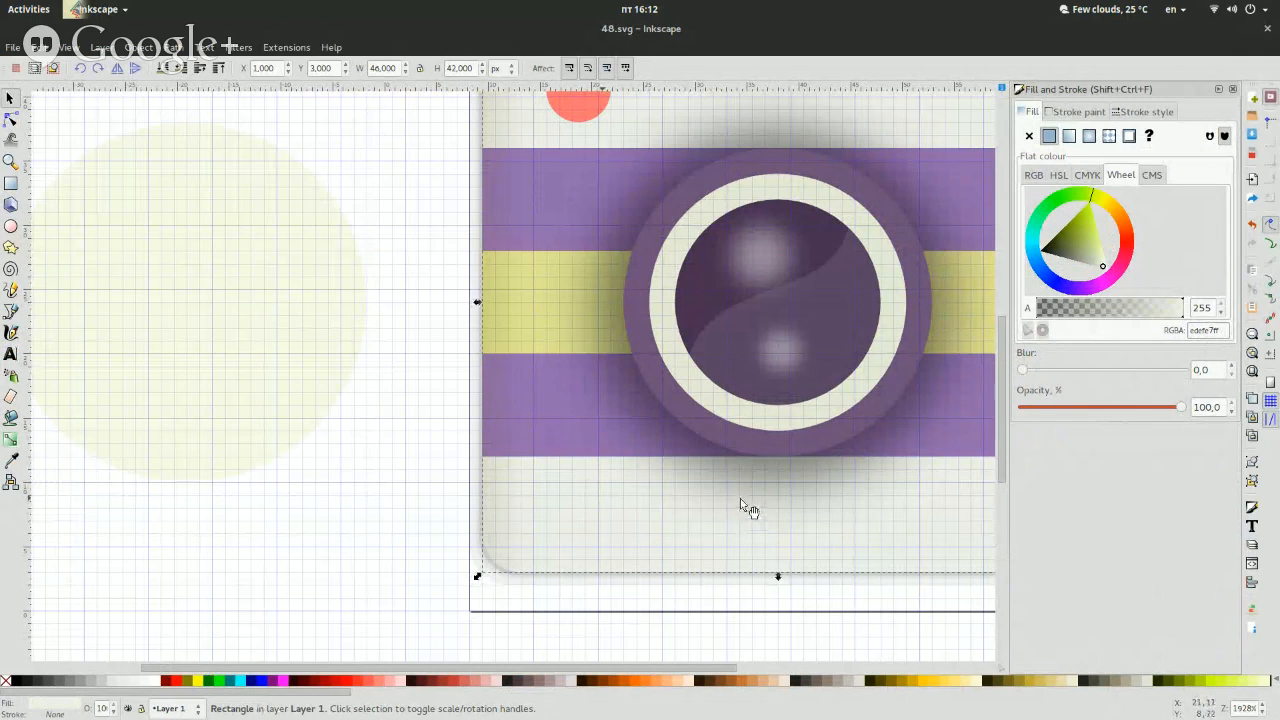
{"action": "left_click", "coordinate": [740, 486], "text": "alt"}
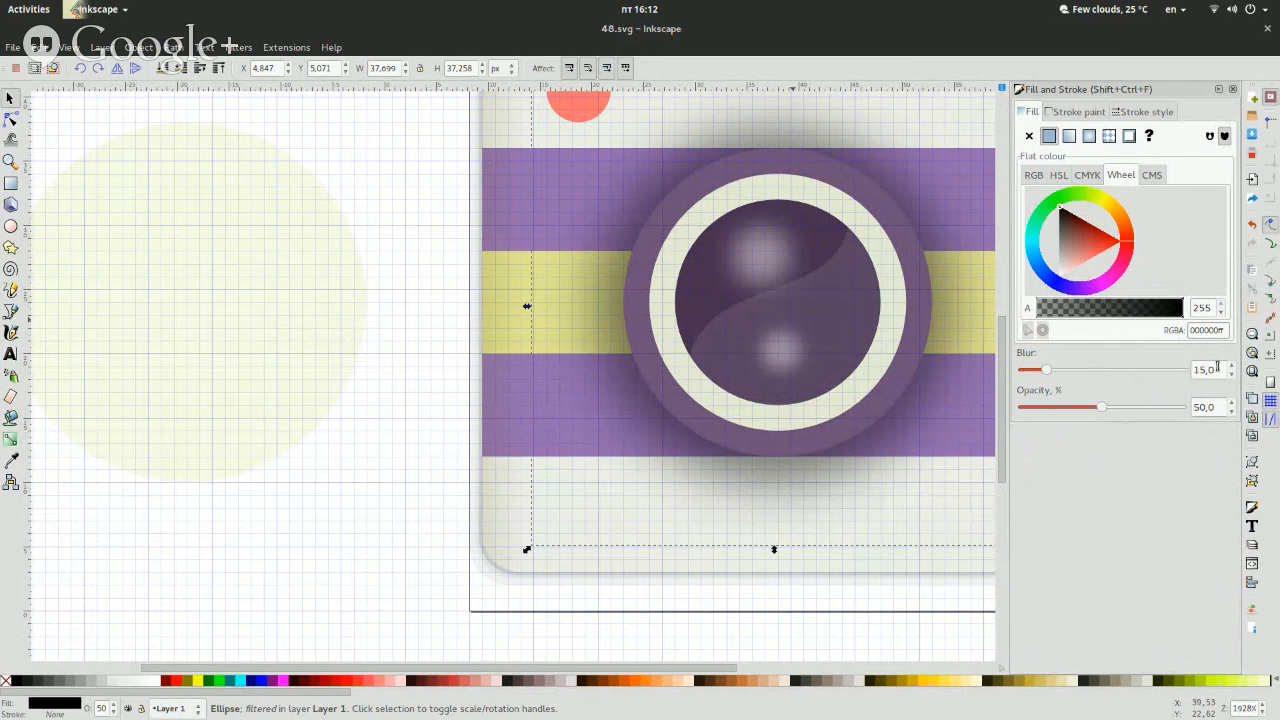
Switch to the Files window, look through the icon files in the sizes folder and go back to the Final folder.
{"action": "key", "text": "super"}
{"action": "key", "text": "super"}
{"action": "key", "text": "super"}
{"action": "left_click", "coordinate": [963, 240]}
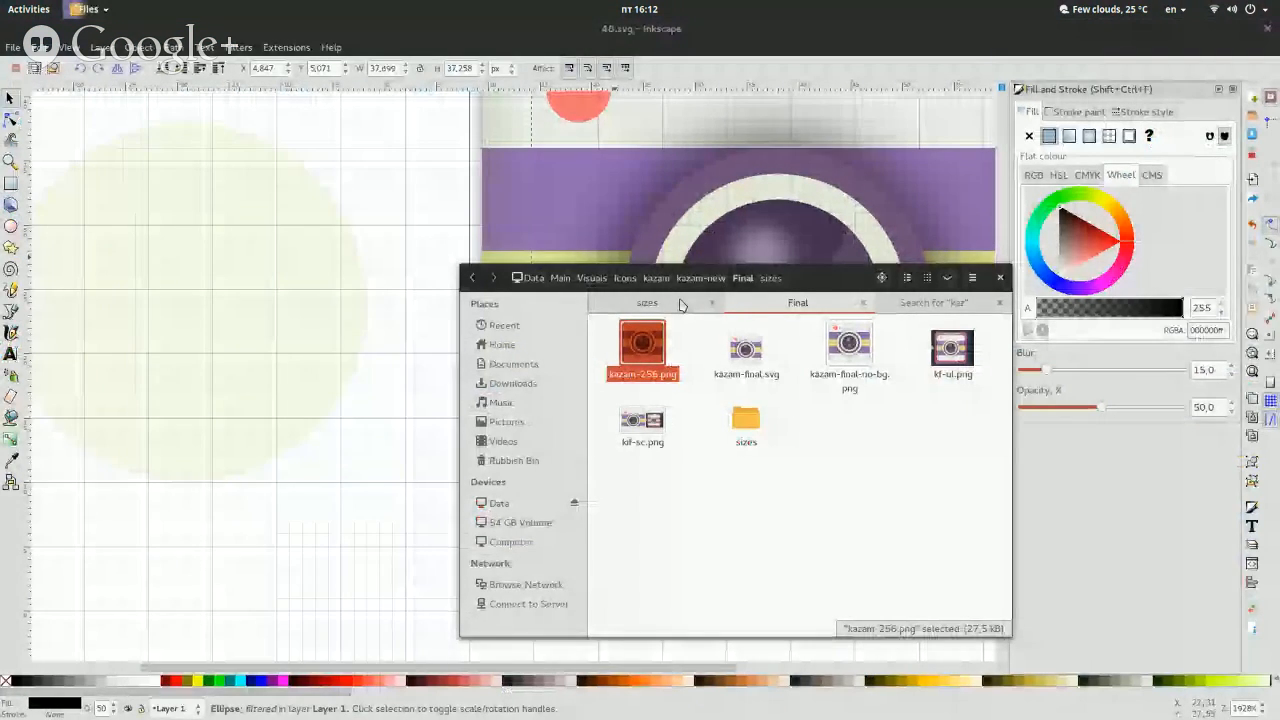
{"action": "left_click", "coordinate": [893, 521]}
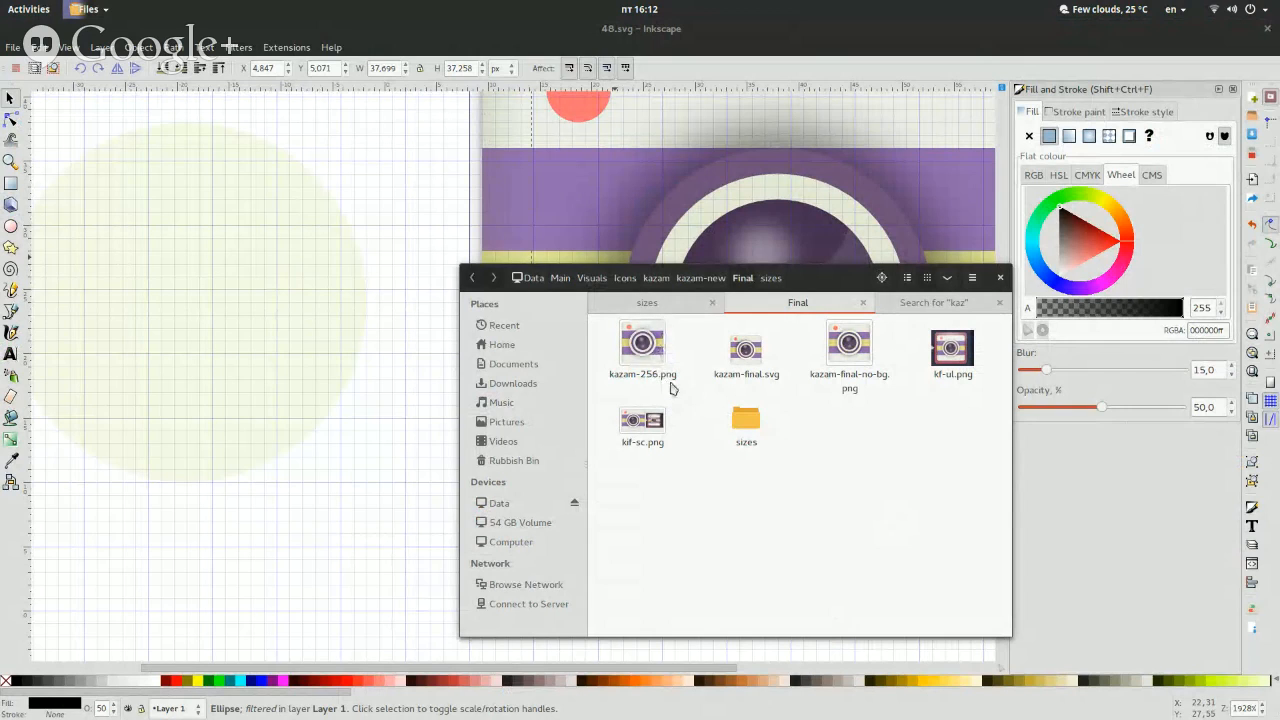
{"action": "double_click", "coordinate": [740, 425]}
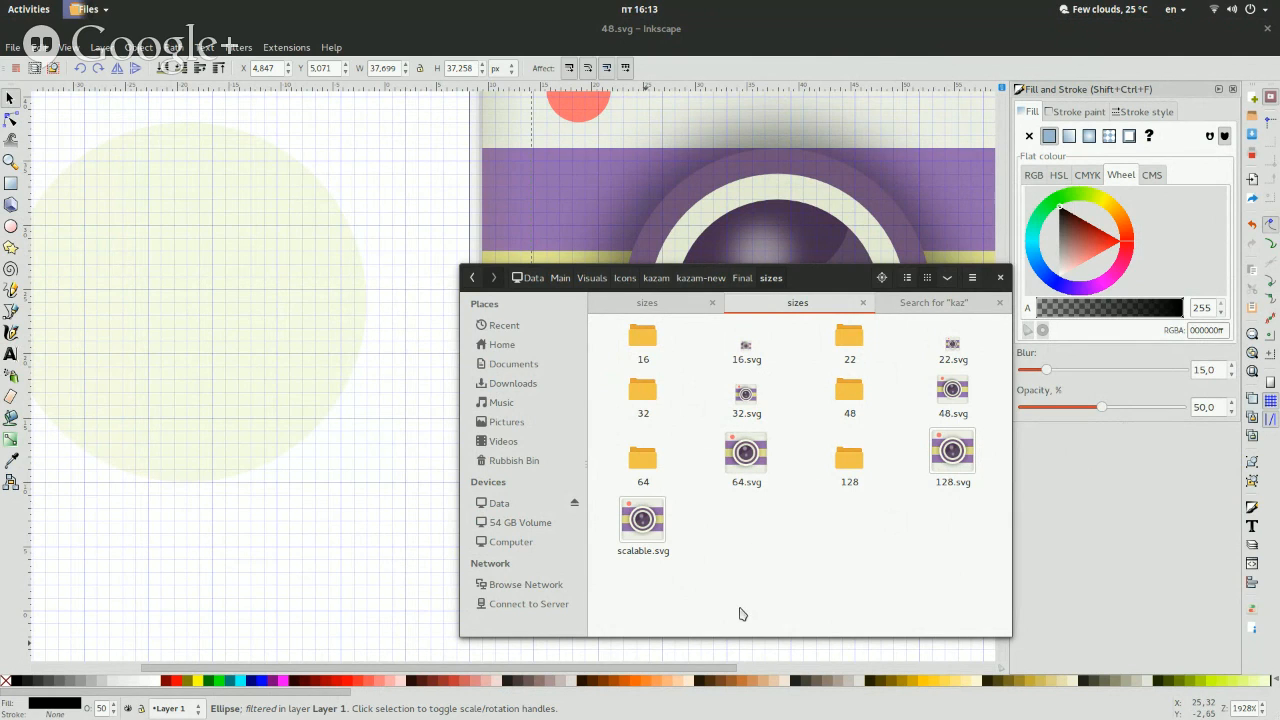
{"action": "left_click_drag", "start_coordinate": [748, 567], "coordinate": [775, 472]}
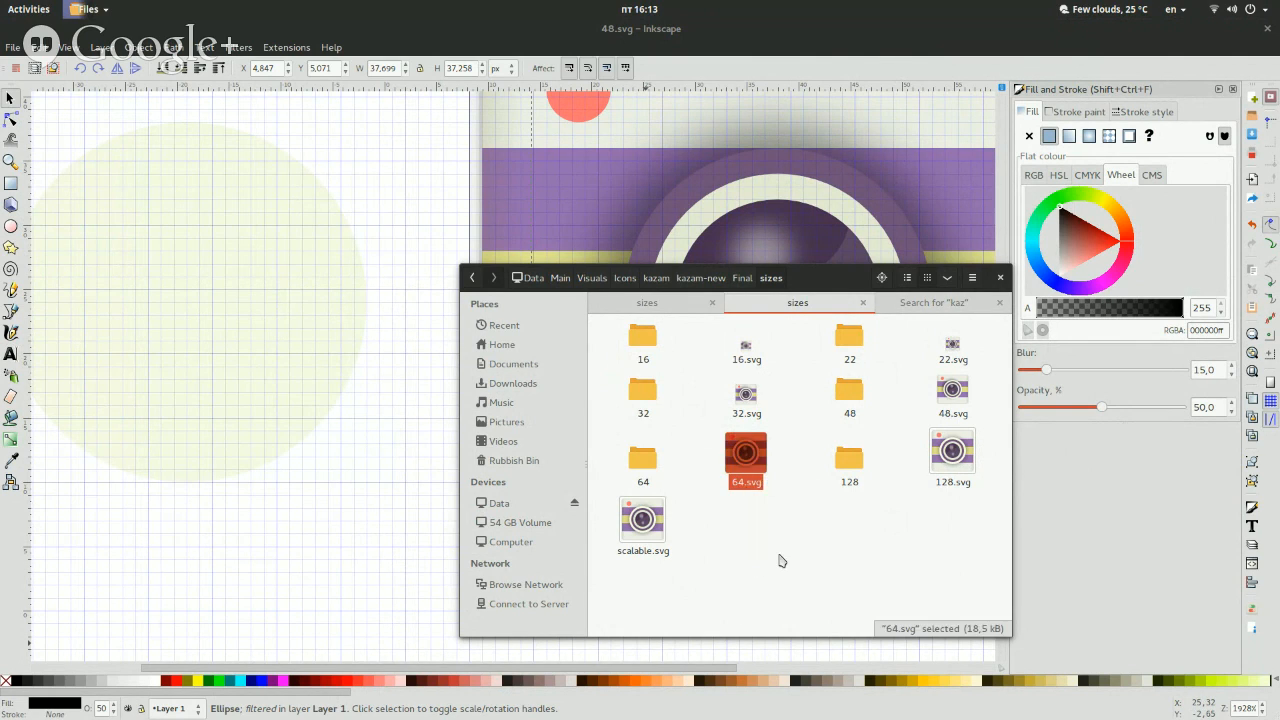
{"action": "left_click", "coordinate": [781, 561]}
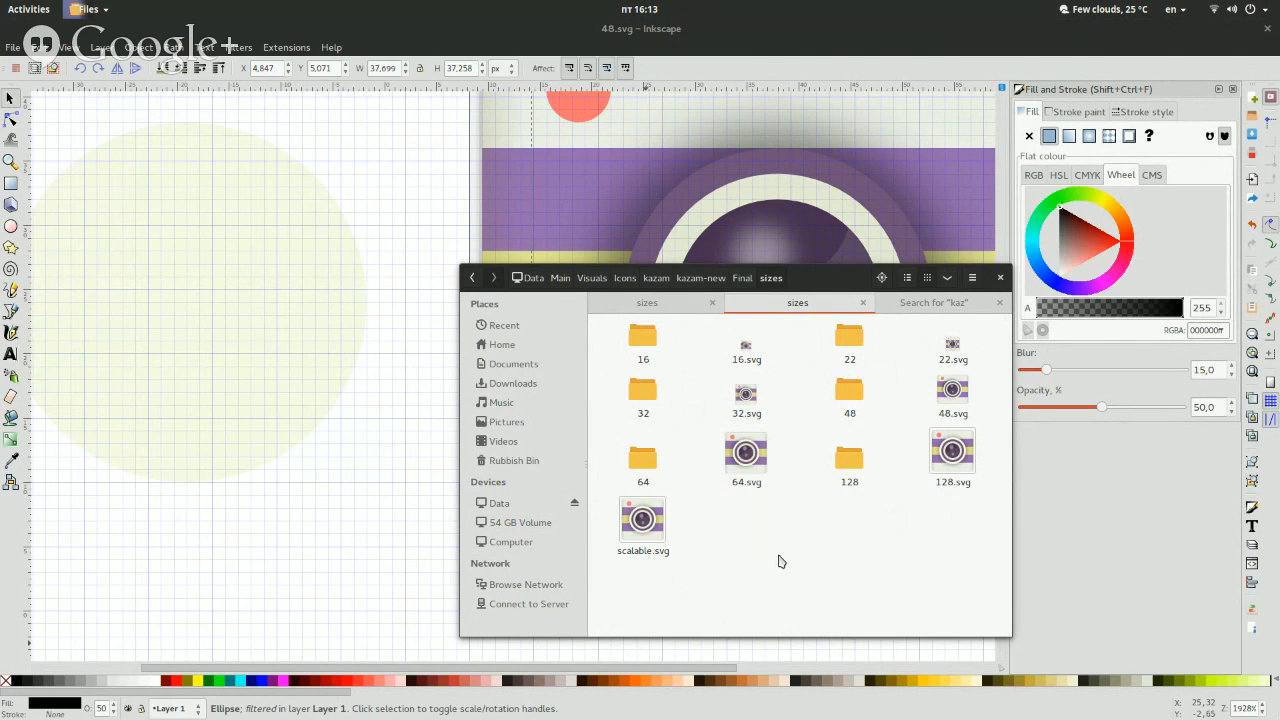
{"action": "left_click", "coordinate": [742, 278]}
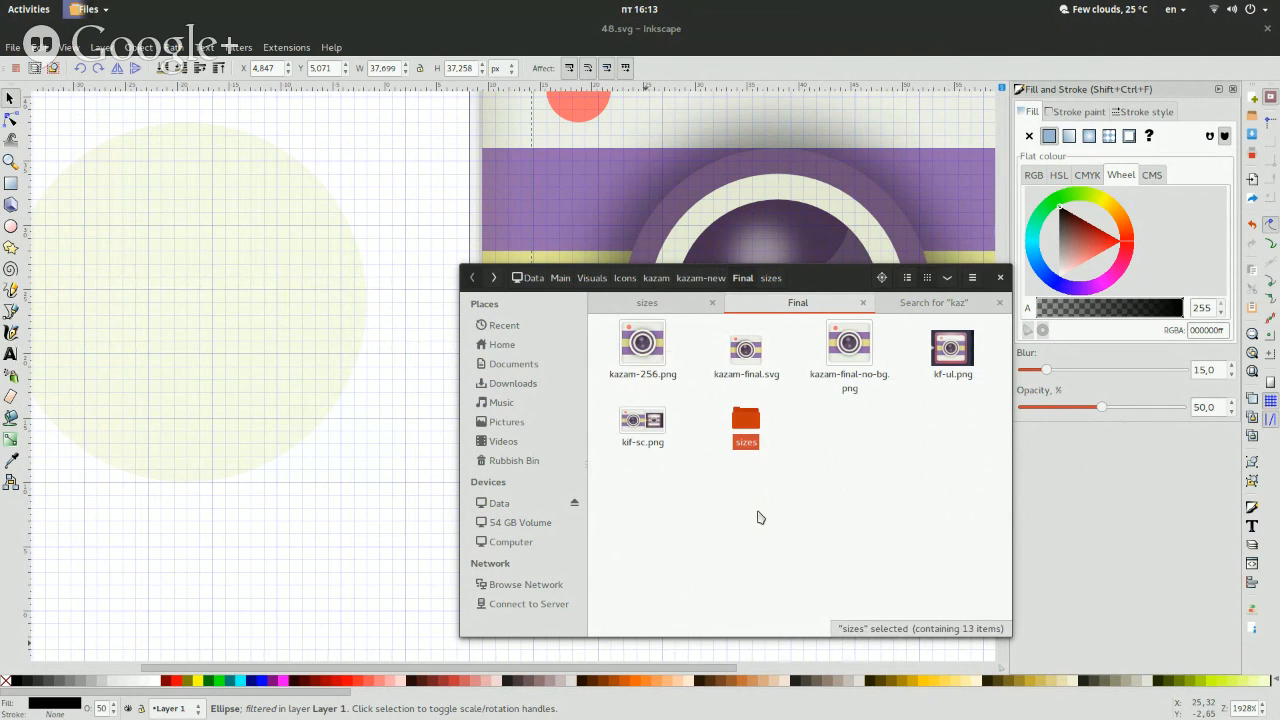
Switch to the kazam.svg Inkscape window and examine the lens highlights up close, selecting the group that holds the lens and stripes.
{"action": "left_click", "coordinate": [350, 556]}
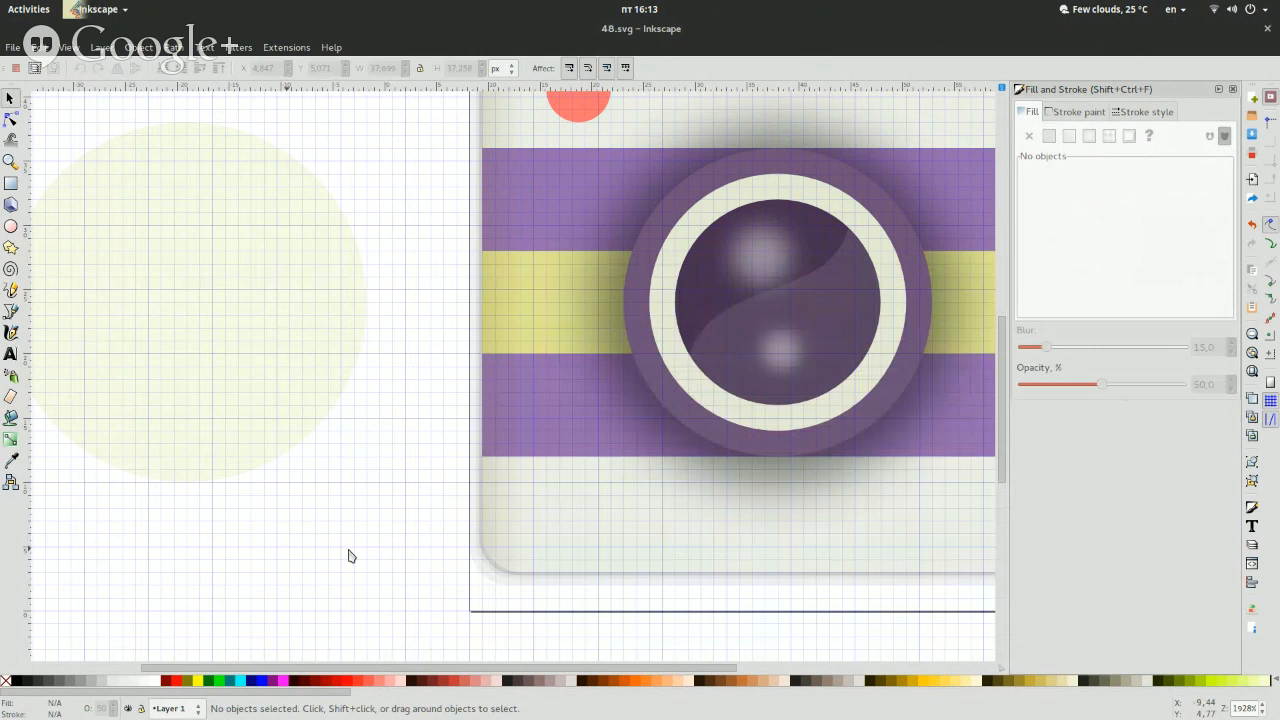
{"action": "key", "text": "super"}
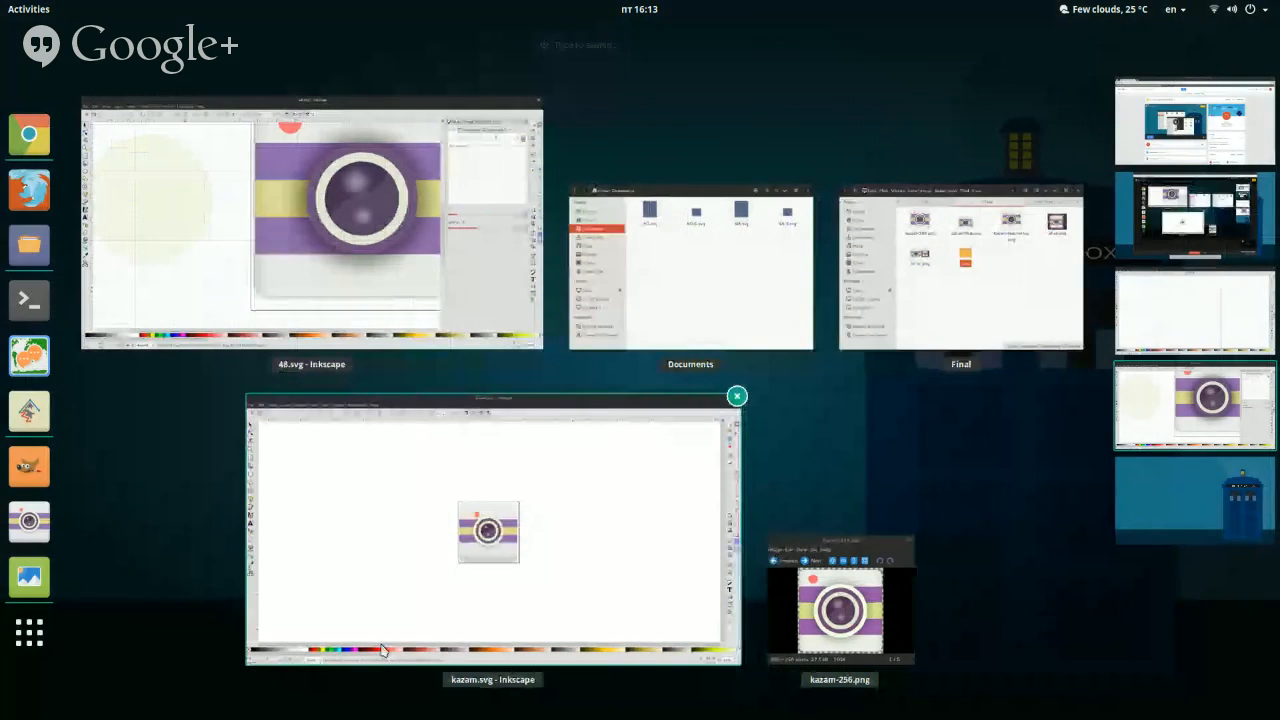
{"action": "left_click", "coordinate": [350, 556]}
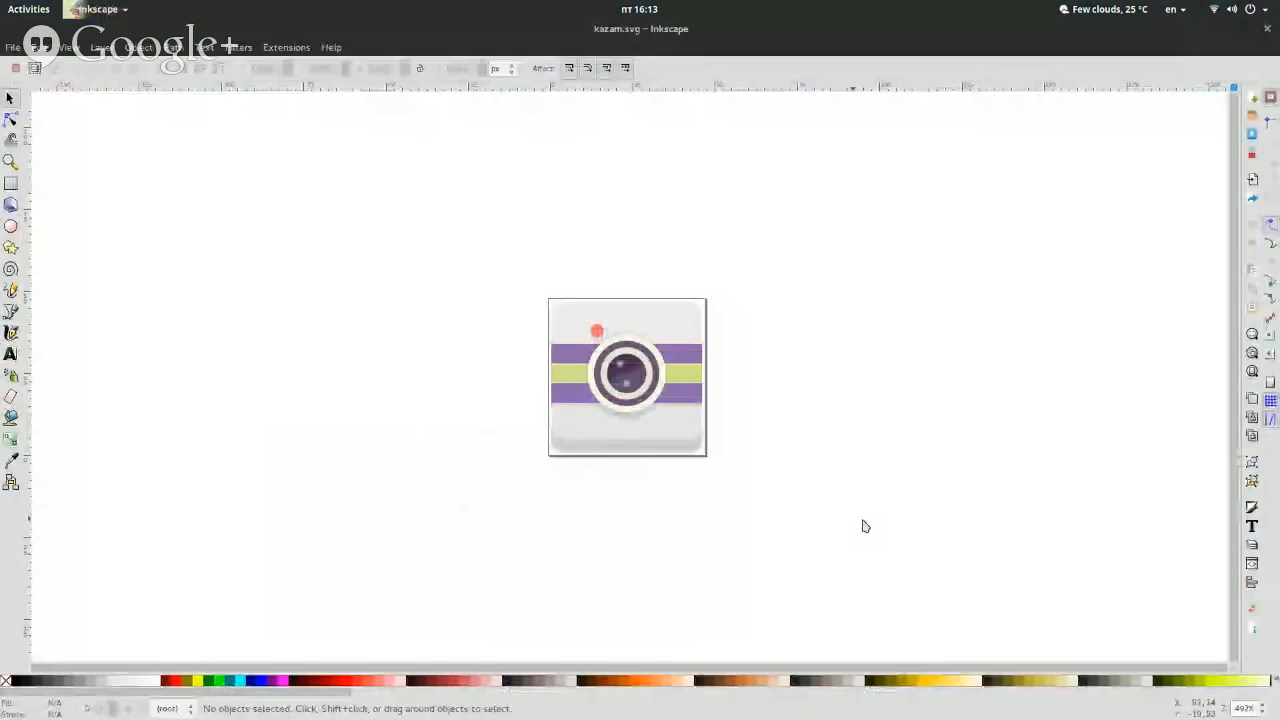
{"action": "left_click", "coordinate": [1262, 705]}
{"action": "left_click", "coordinate": [1262, 705]}
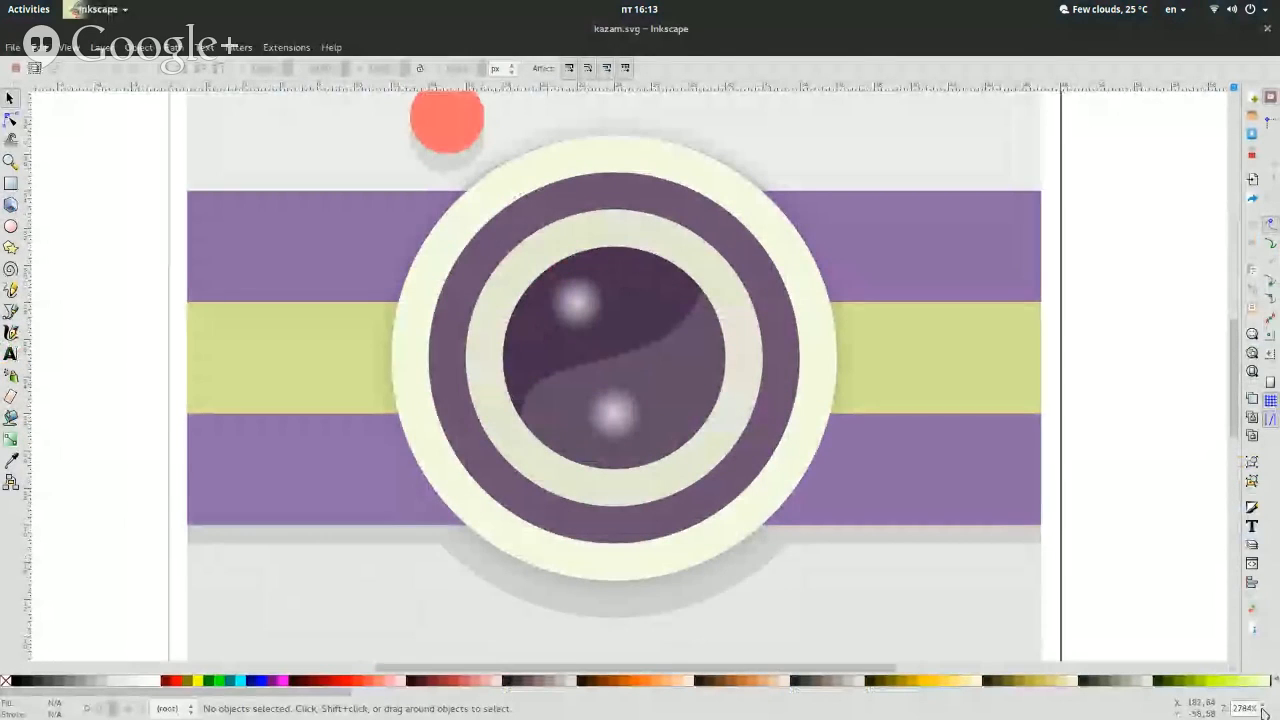
{"action": "left_click", "coordinate": [1262, 705]}
{"action": "left_click", "coordinate": [1262, 705]}
{"action": "left_click", "coordinate": [584, 293]}
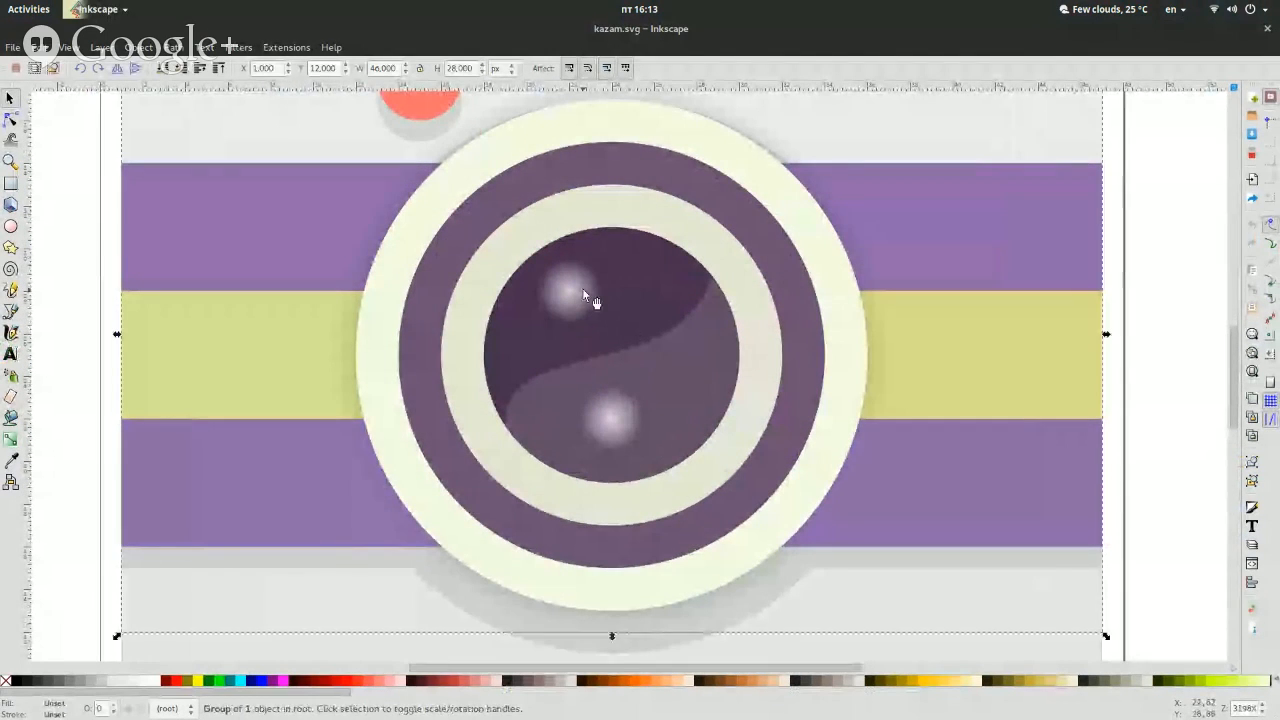
Ungroup the selected lens and stripes group and release the clip from the group inside it.
{"action": "right_click", "coordinate": [583, 290]}
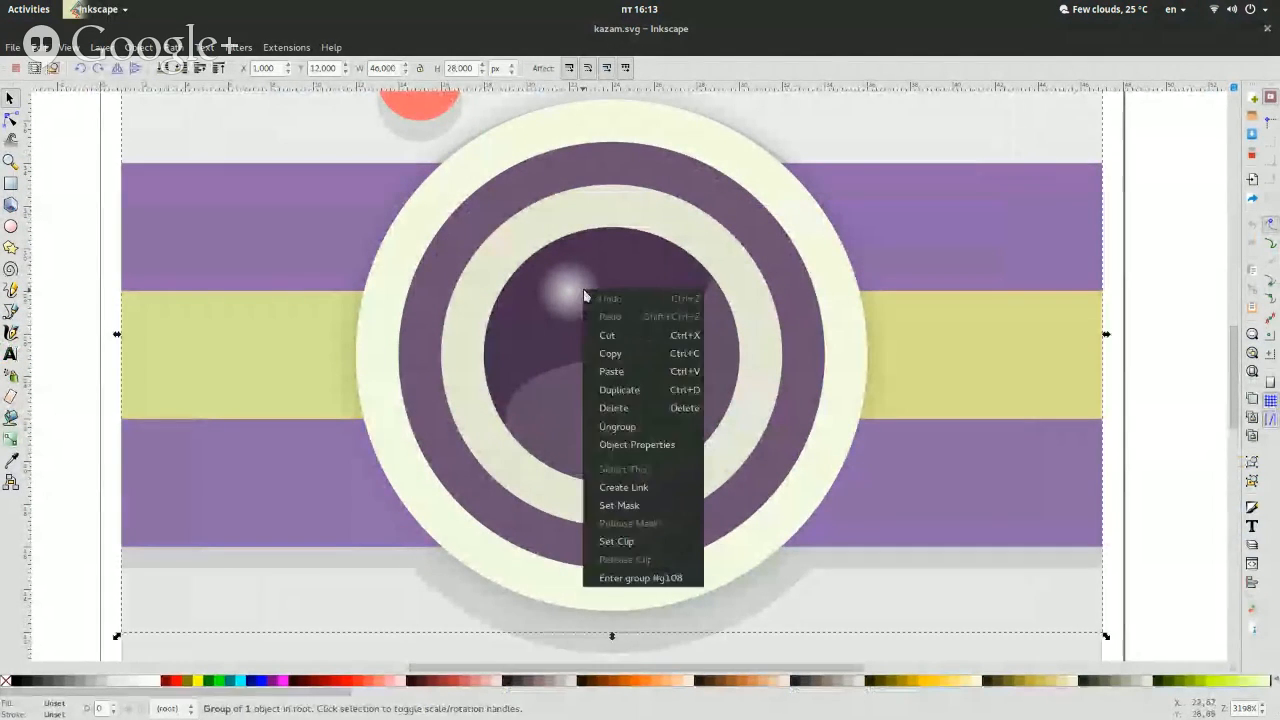
{"action": "left_click", "coordinate": [654, 430]}
{"action": "left_click", "coordinate": [489, 325]}
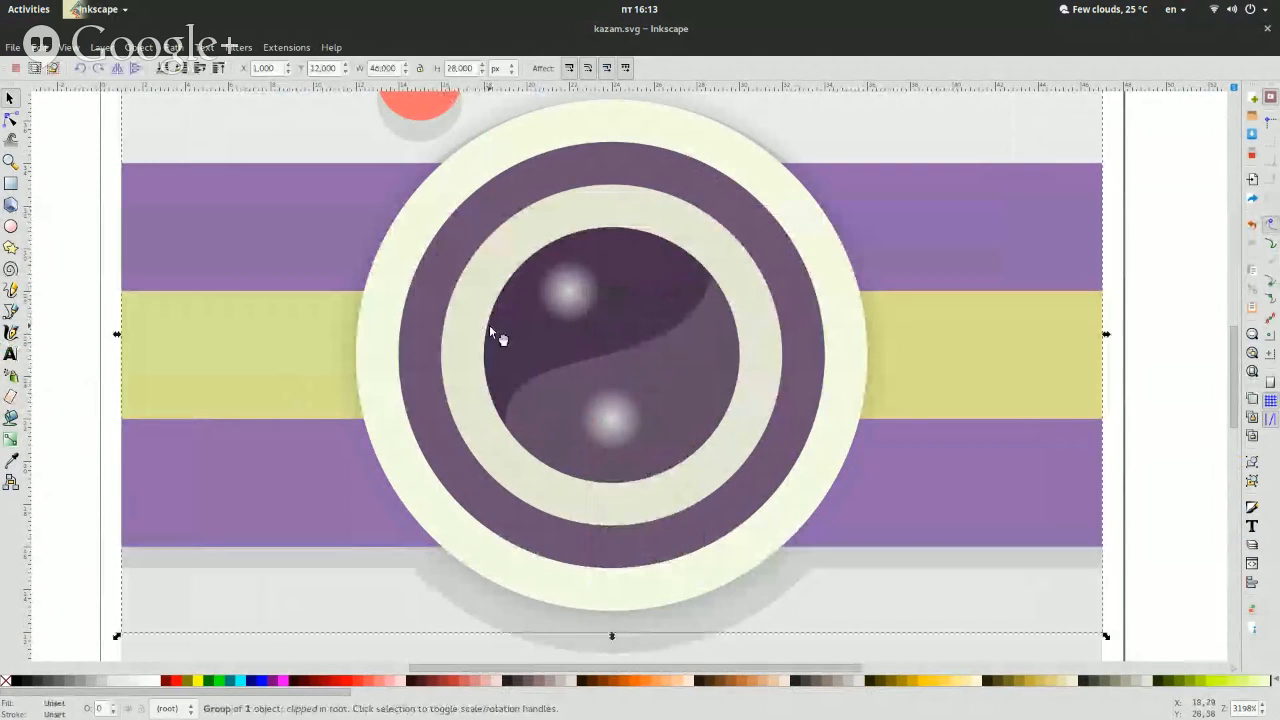
{"action": "right_click", "coordinate": [489, 325]}
{"action": "left_click", "coordinate": [602, 466]}
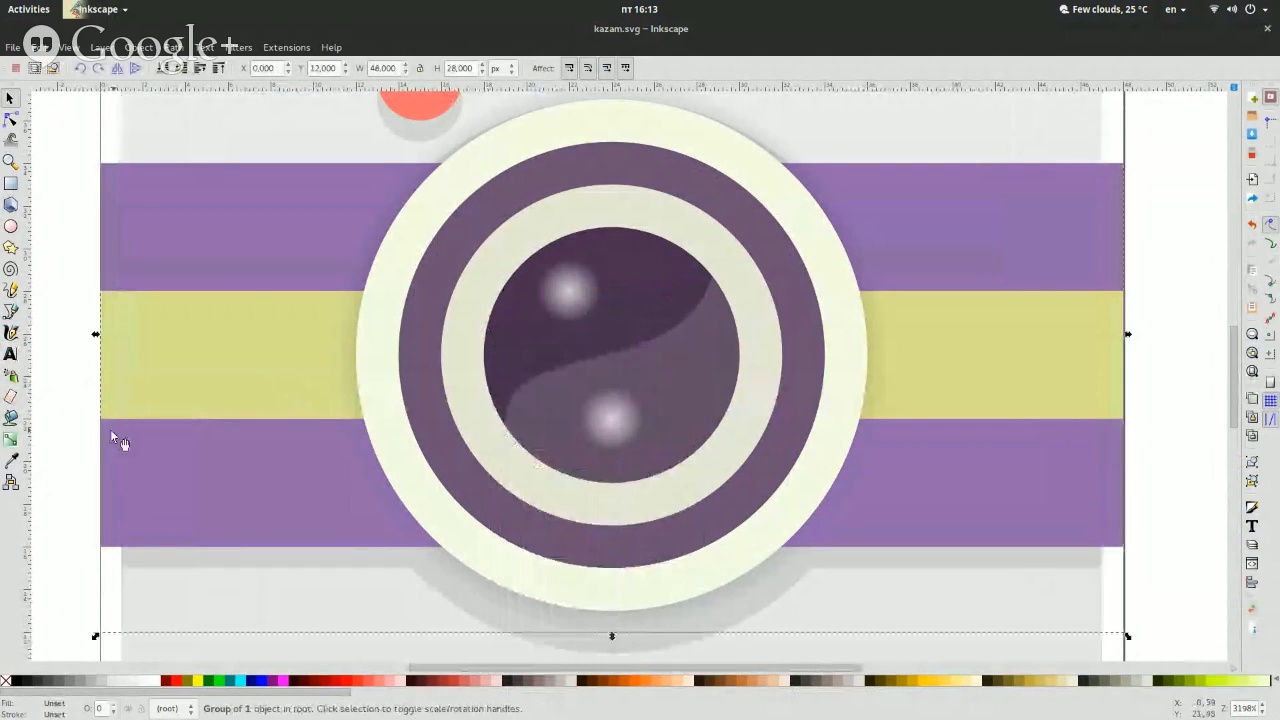
Ungroup the unclipped lens and stripes group until its shapes can be selected separately.
{"action": "left_click", "coordinate": [49, 408]}
{"action": "left_click", "coordinate": [559, 310]}
{"action": "right_click", "coordinate": [558, 306]}
{"action": "left_click", "coordinate": [612, 443]}
{"action": "left_click", "coordinate": [14, 335]}
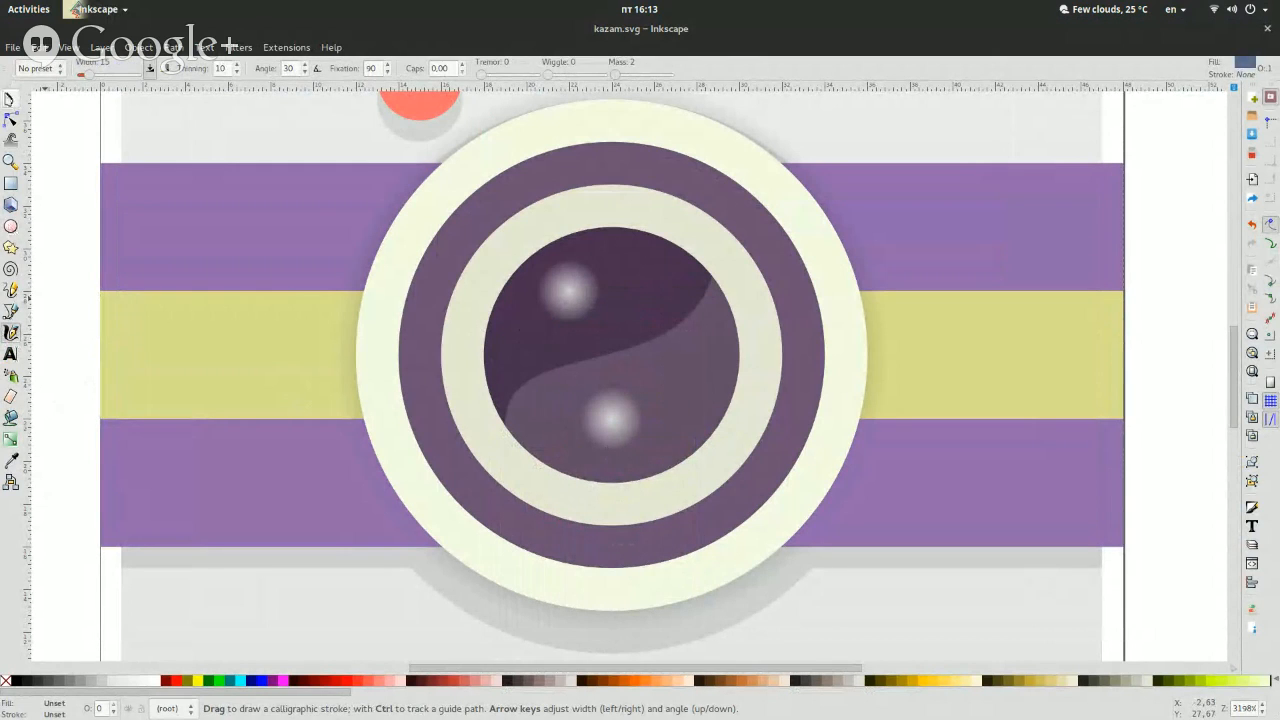
{"action": "left_click", "coordinate": [9, 97]}
{"action": "right_click", "coordinate": [525, 319]}
{"action": "left_click", "coordinate": [584, 463]}
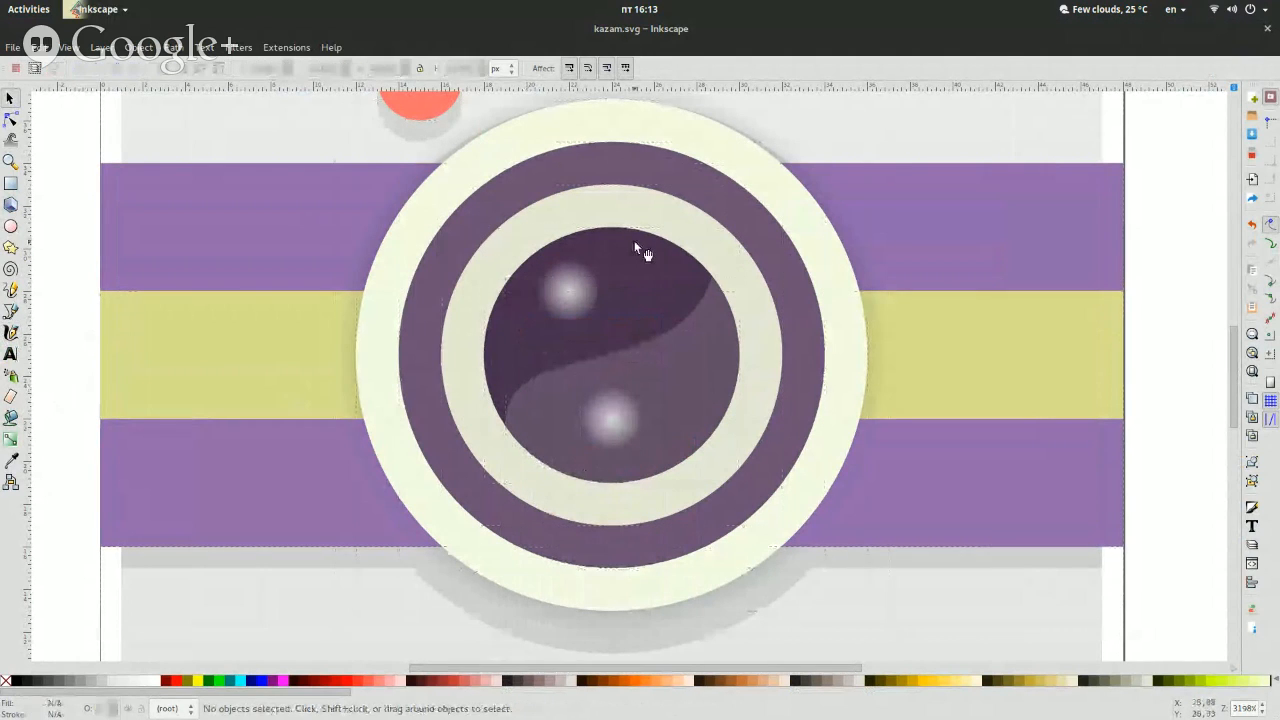
Check the fill and blur settings of the upper lens highlight, and view the Kazam icon in the desktop's application overview.
{"action": "left_click", "coordinate": [579, 311]}
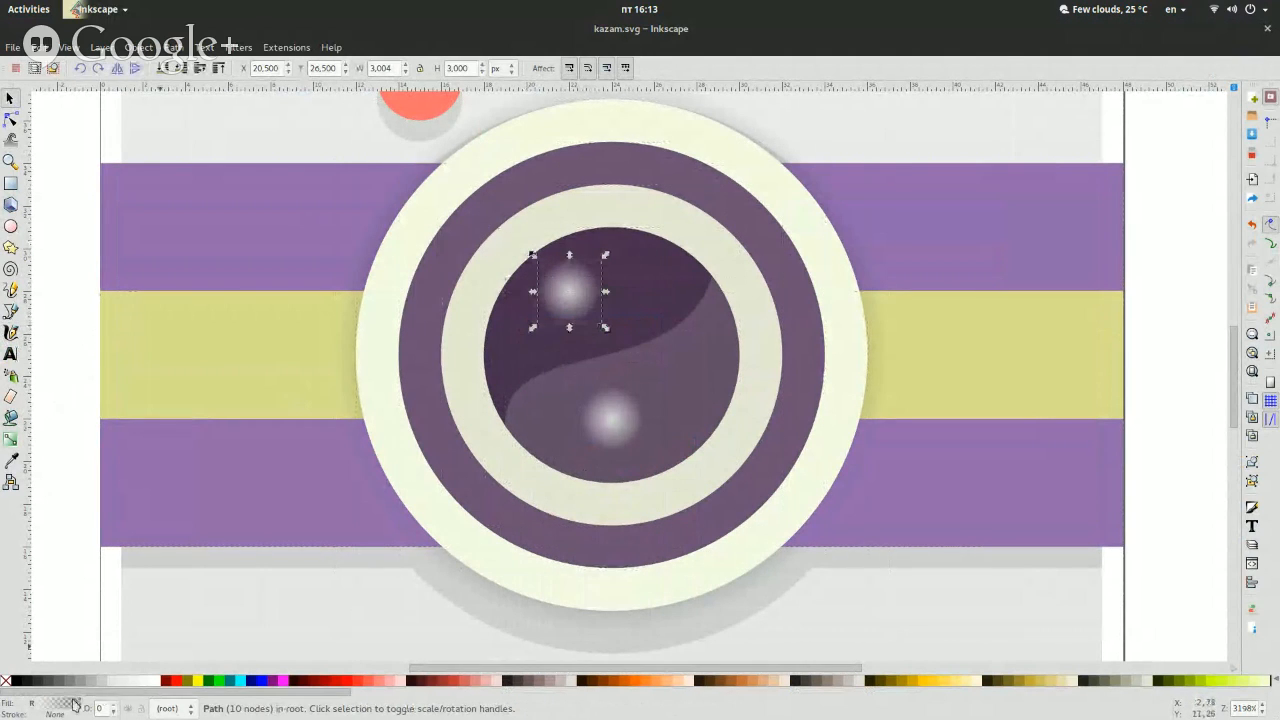
{"action": "key", "text": "ctrl+shift+f"}
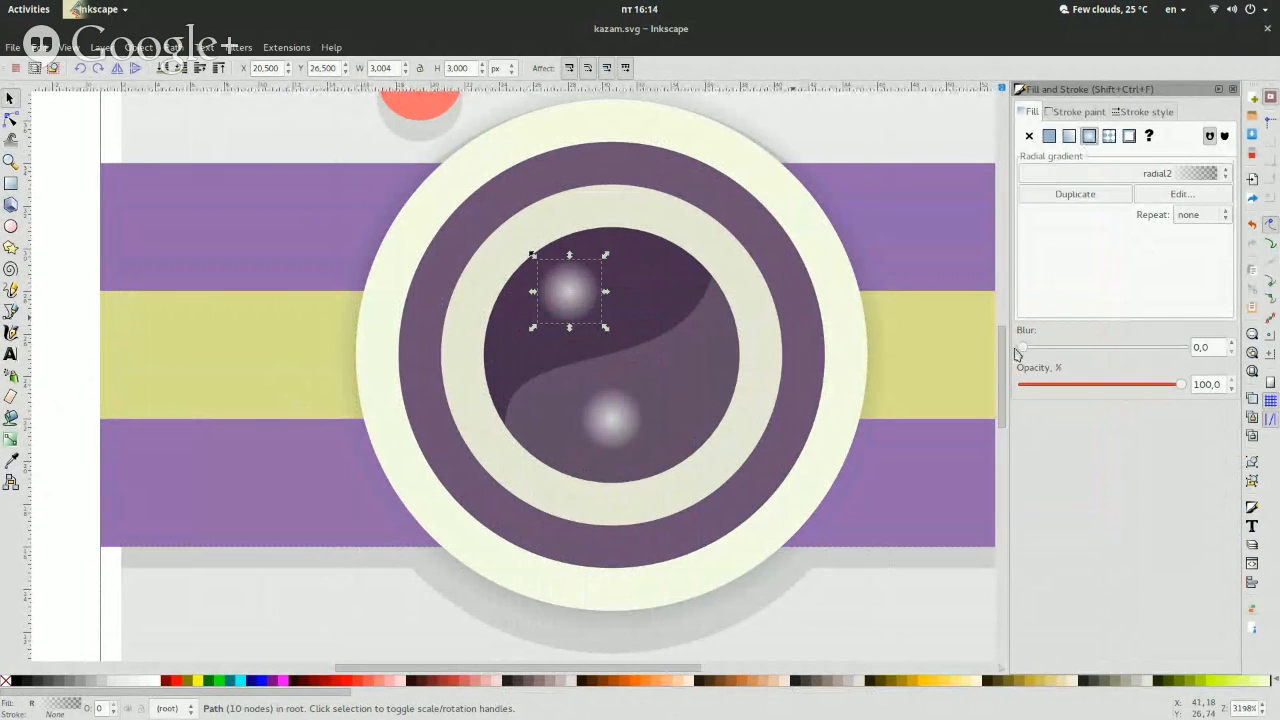
{"action": "key", "text": "super+a"}
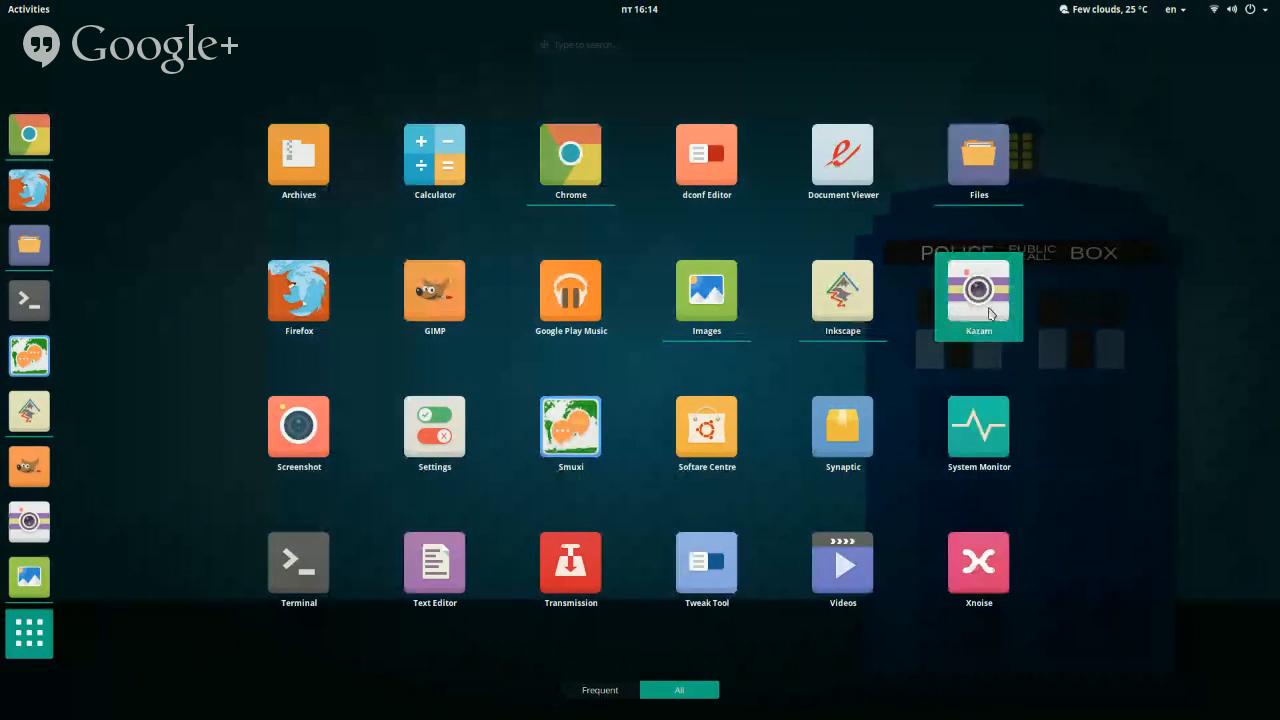
{"action": "key", "text": "Escape"}
{"action": "key", "text": "Escape"}
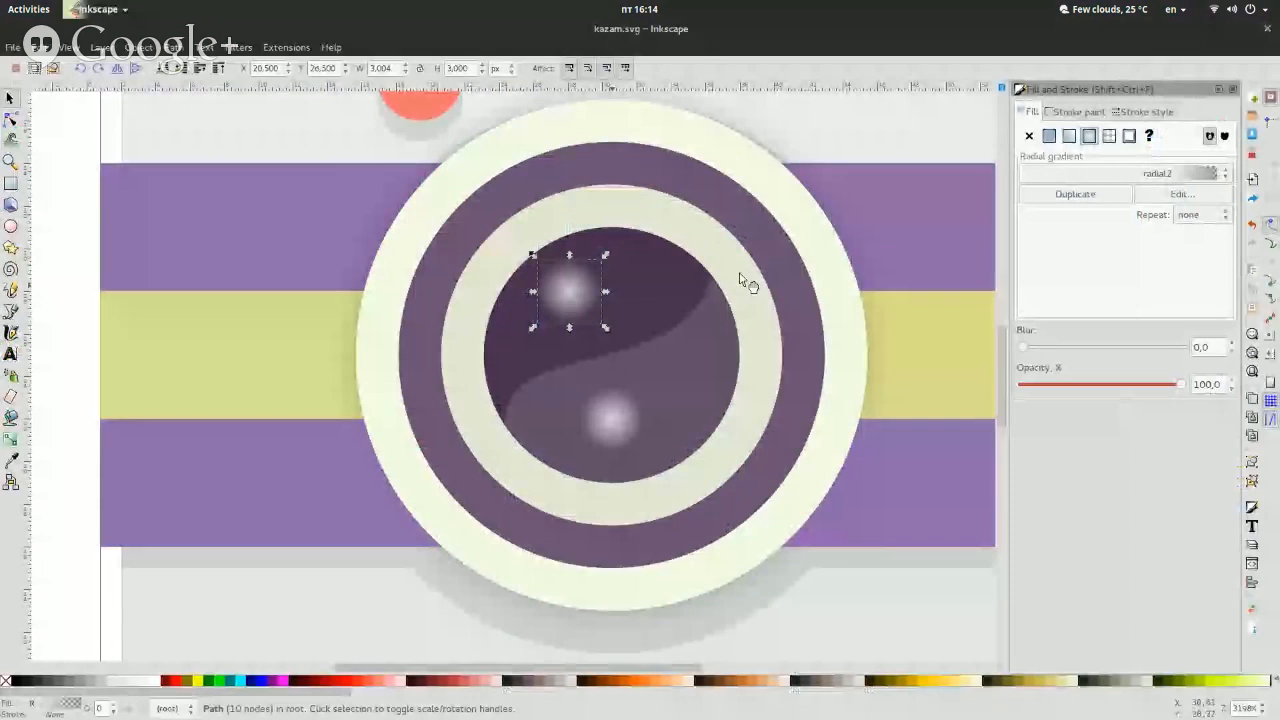
Try recolouring a stop of the lens highlight's radial gradient to a dull red.
{"action": "left_click", "coordinate": [1181, 193]}
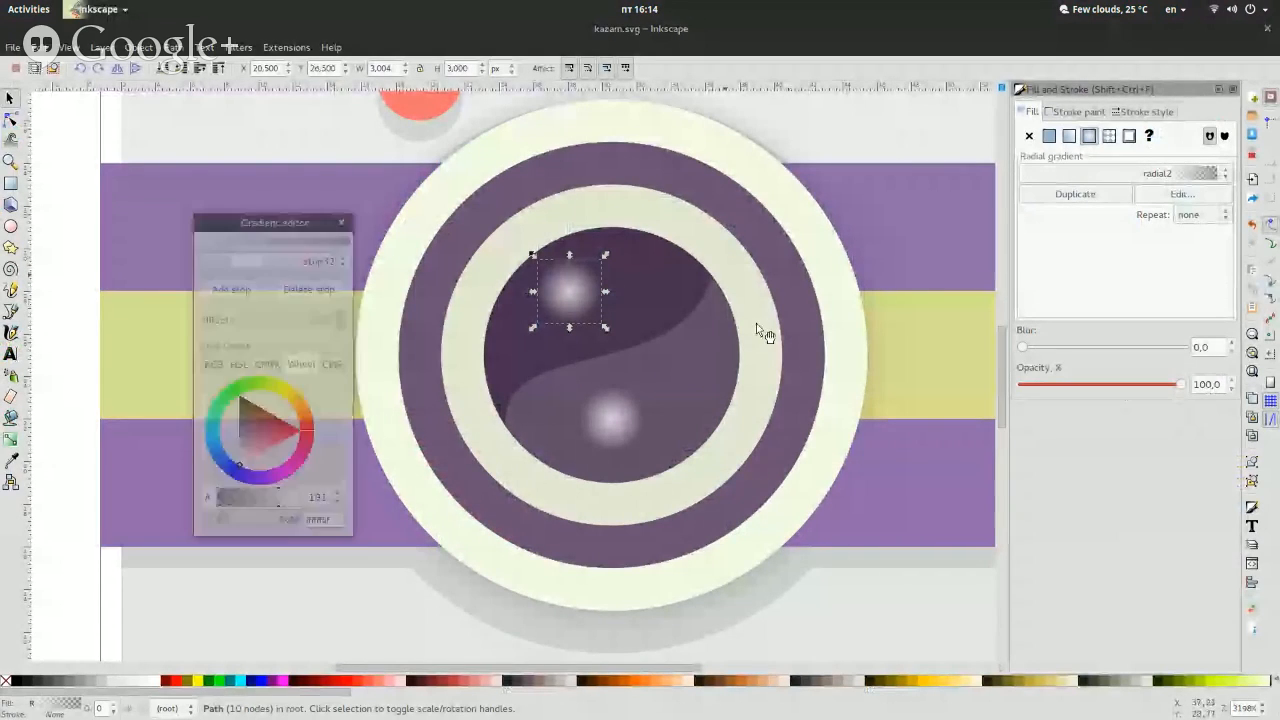
{"action": "left_click", "coordinate": [255, 432]}
{"action": "left_click", "coordinate": [341, 222]}
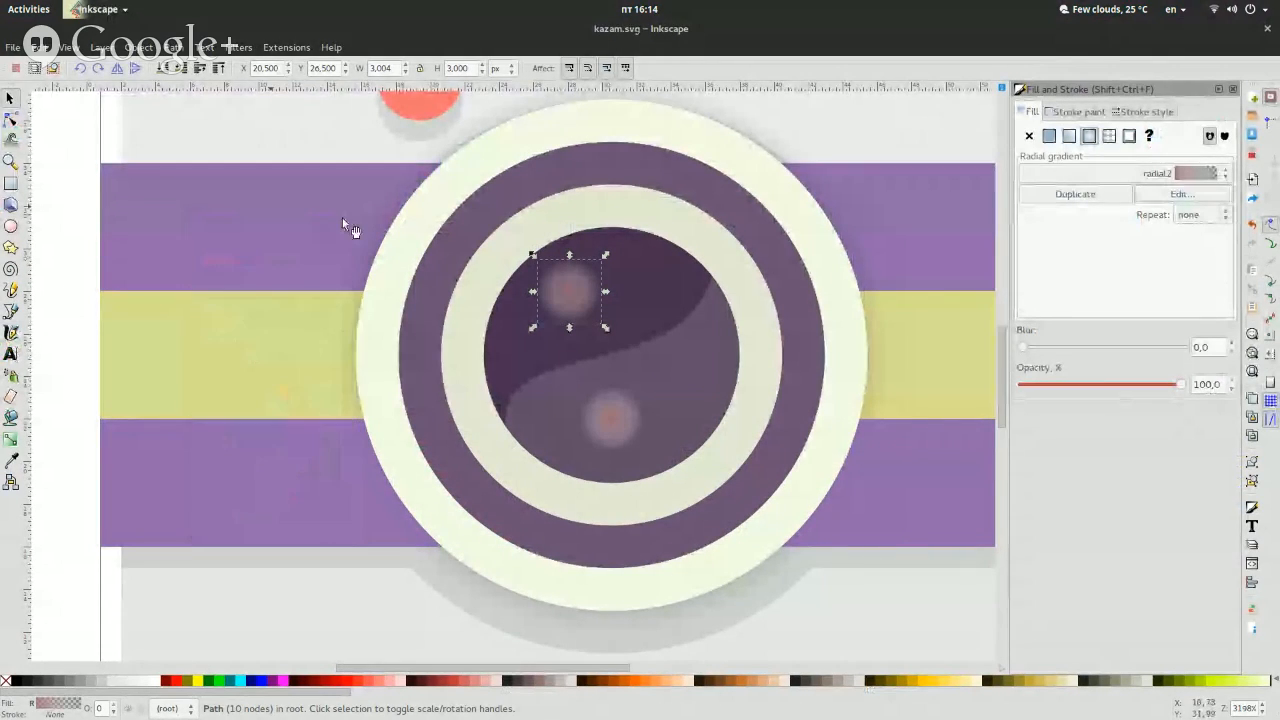
{"action": "left_click", "coordinate": [101, 637]}
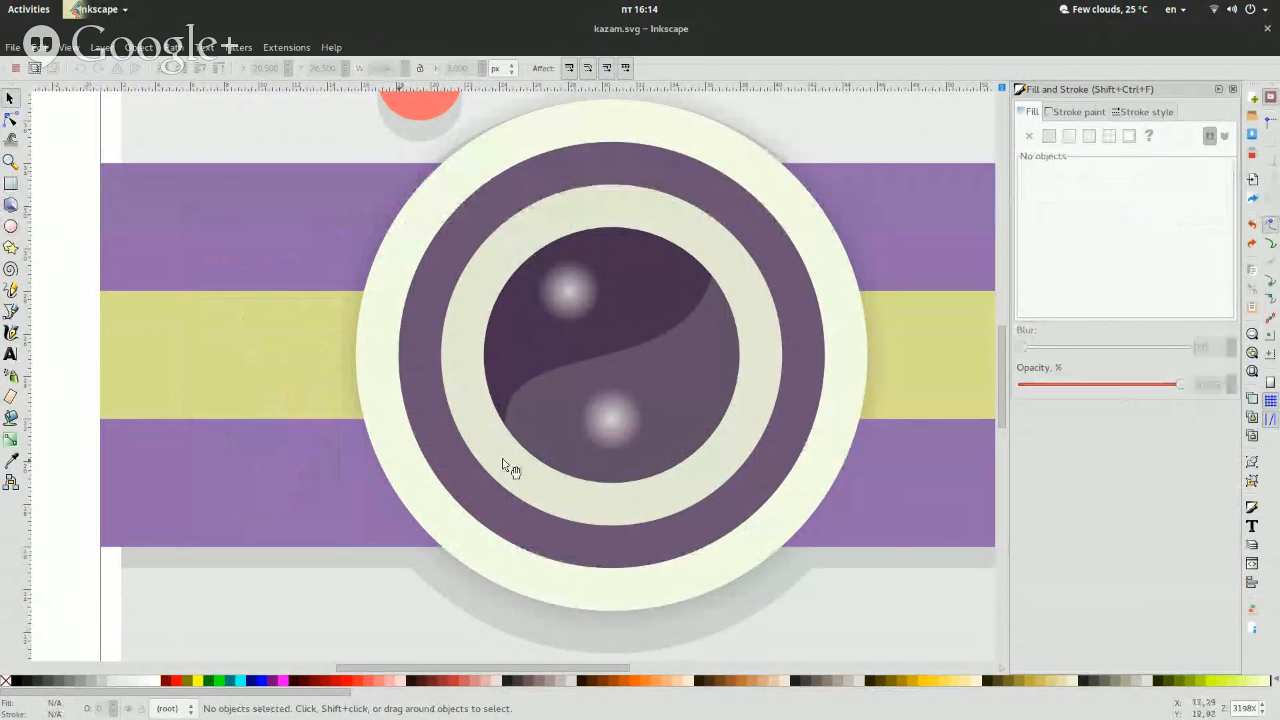
Delete the flat grey shadow group below the stripes and lens.
{"action": "left_click", "coordinate": [566, 288]}
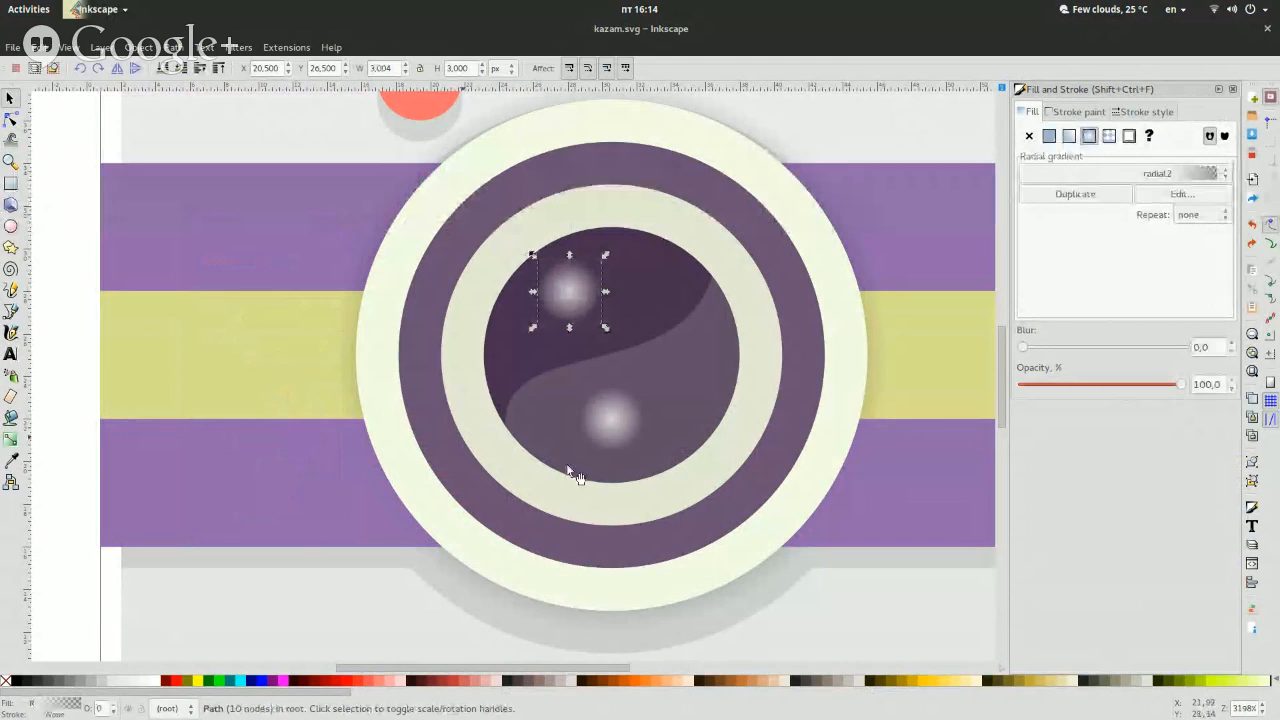
{"action": "left_click", "coordinate": [680, 645]}
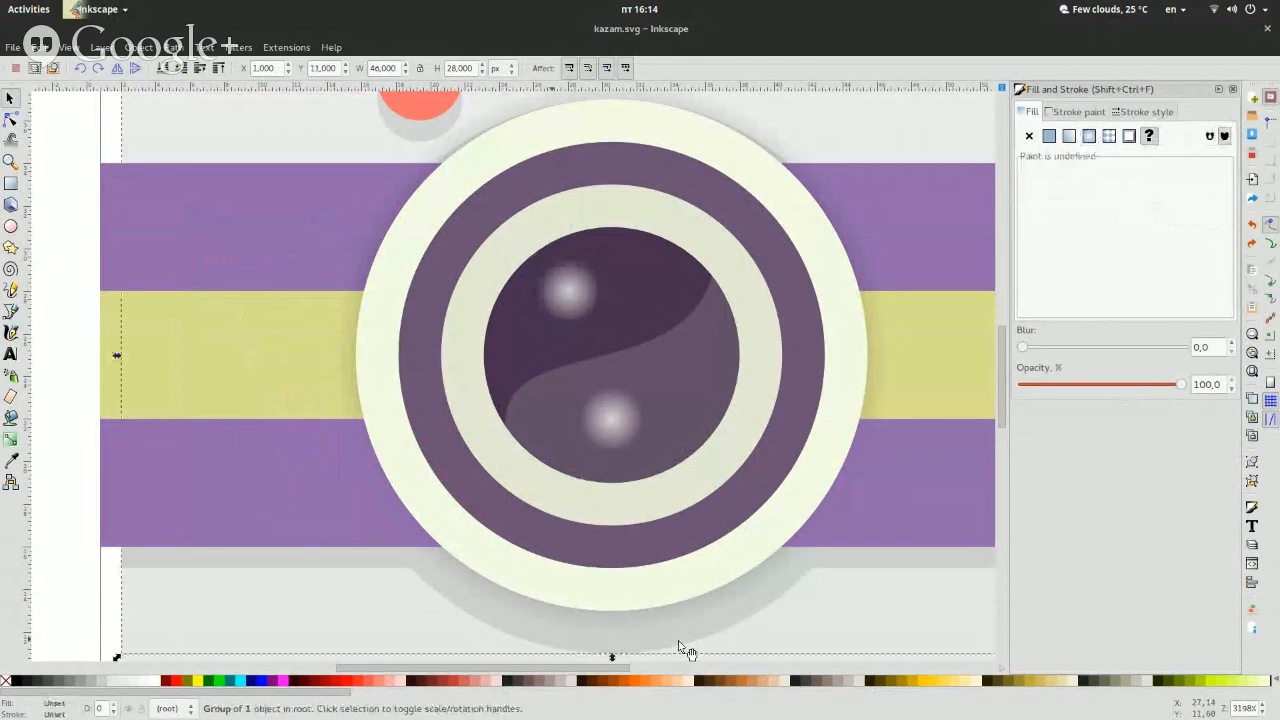
{"action": "key", "text": "Escape"}
Select the soft round shadow behind the lens and examine its radial gradient stops in the gradient editor.
{"action": "left_click", "coordinate": [745, 598]}
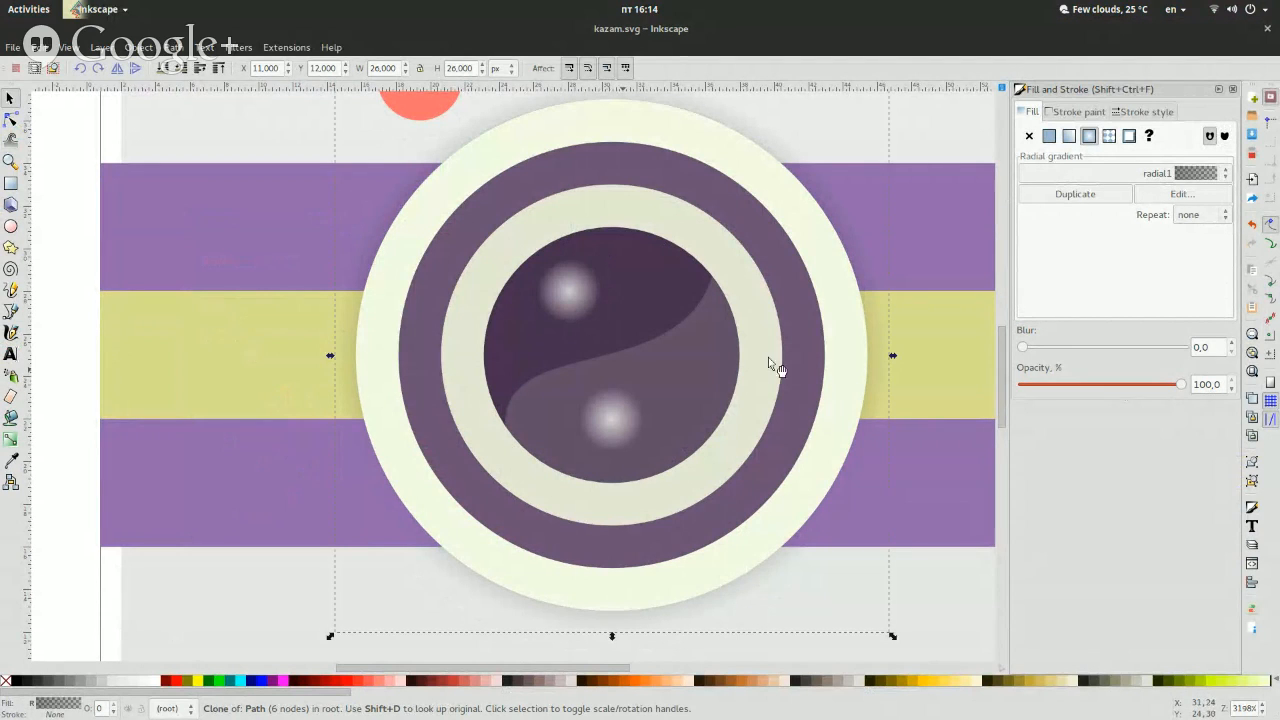
{"action": "scroll", "coordinate": [793, 283], "scroll_direction": "up", "scroll_amount": 3}
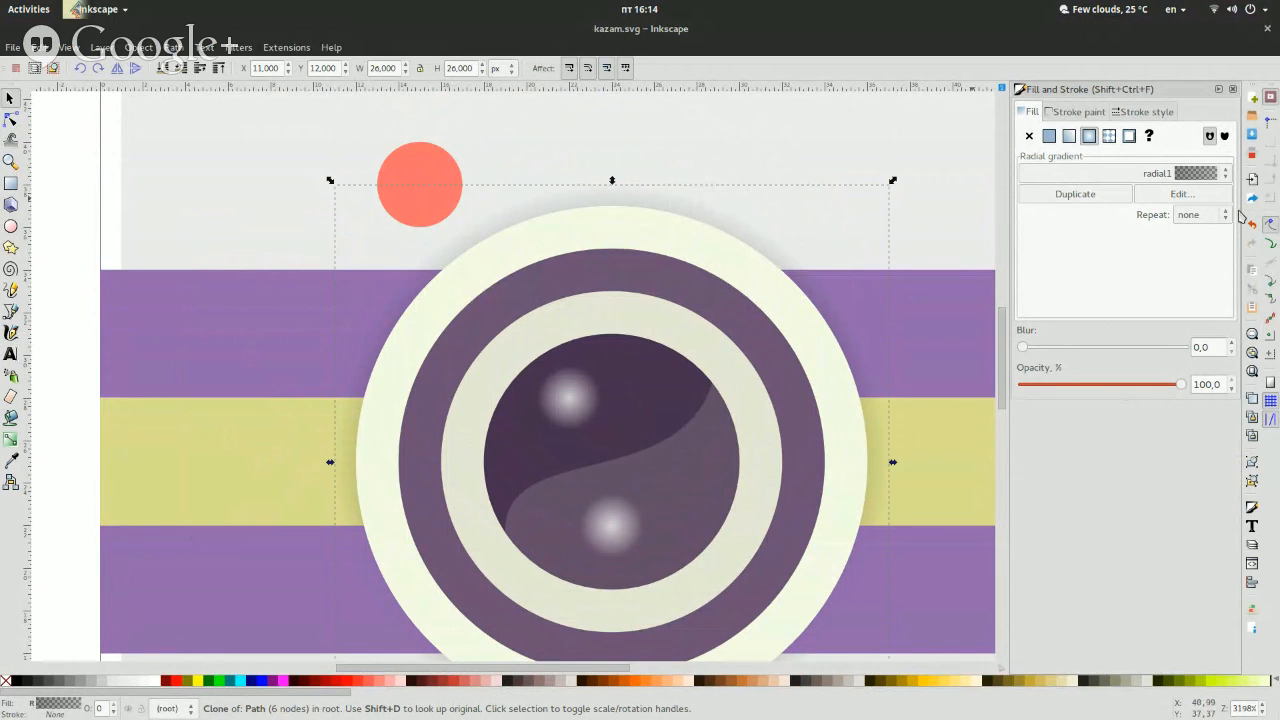
{"action": "left_click", "coordinate": [1203, 198]}
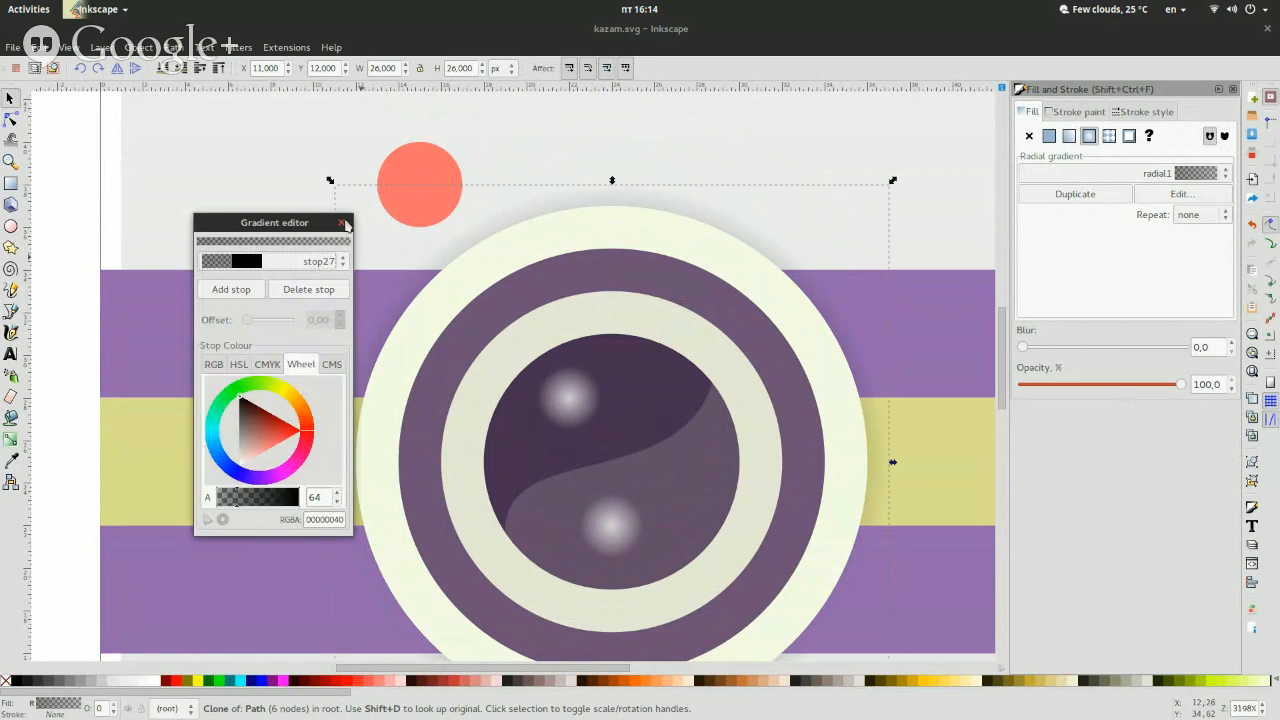
{"action": "left_click", "coordinate": [344, 223]}
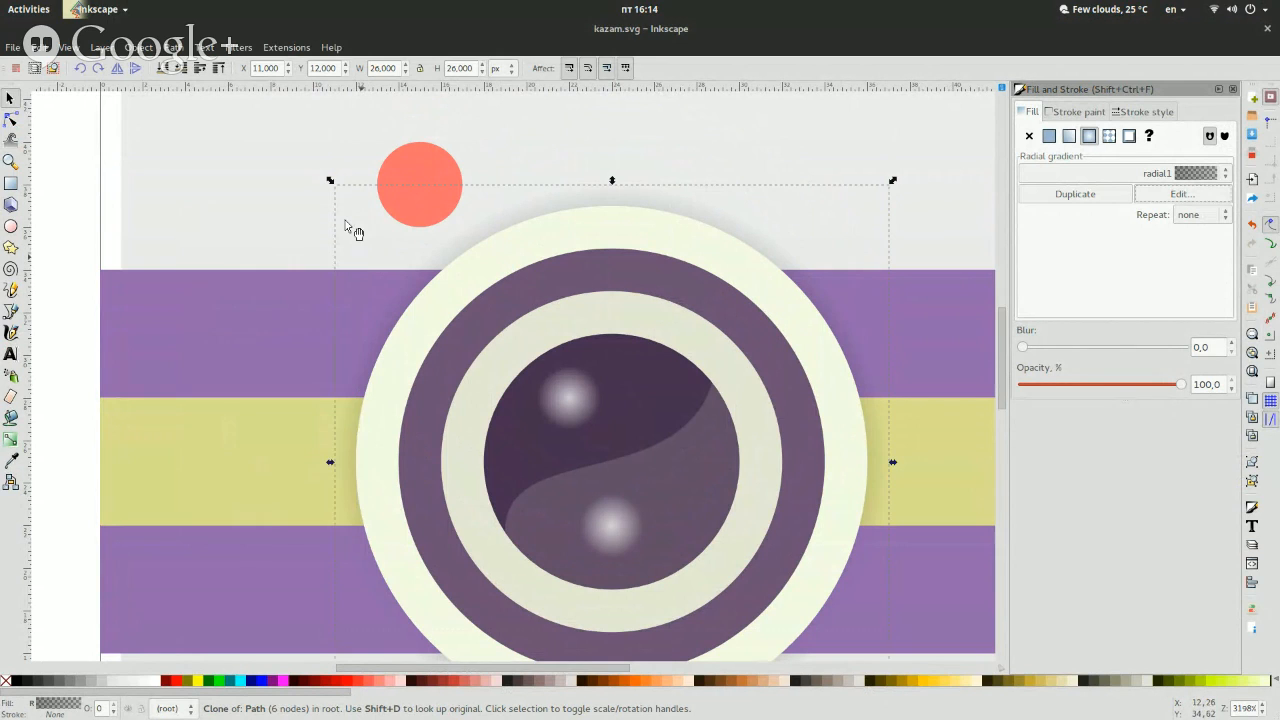
Move the lens's soft radial shadow horizontally to X −23 px and delete the other soft shadow clone behind the lens.
{"action": "left_click", "coordinate": [170, 189]}
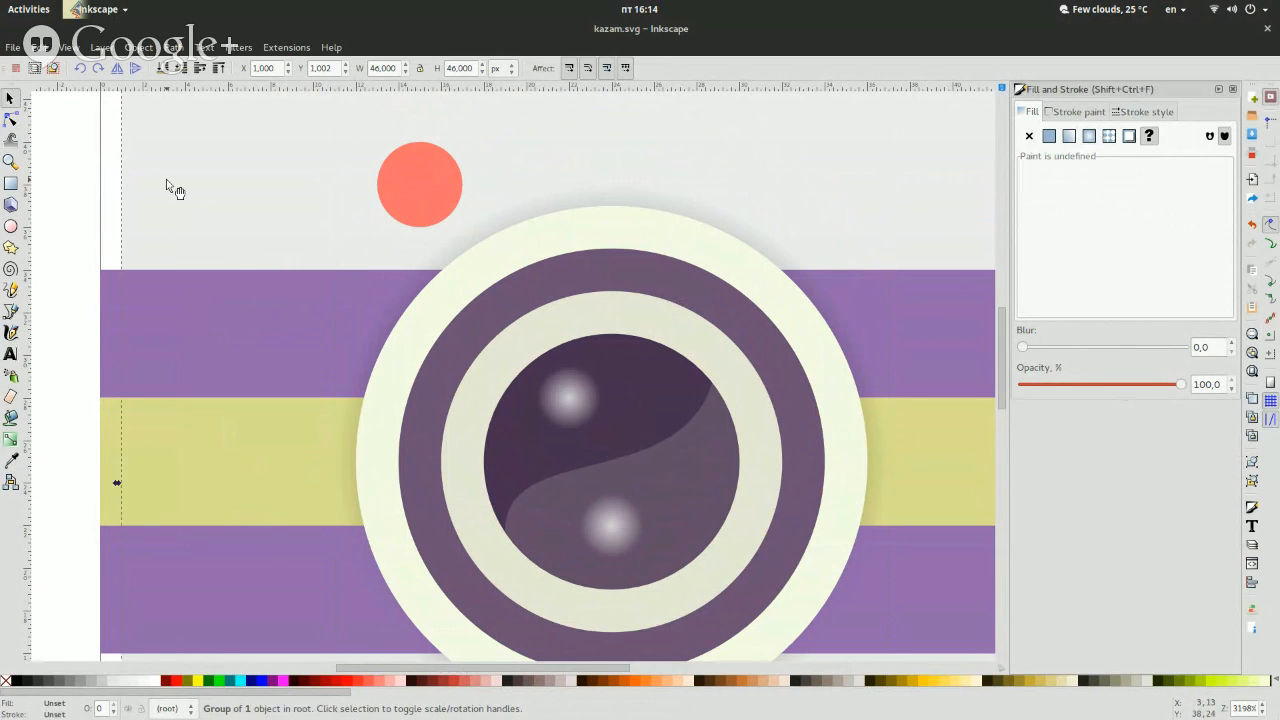
{"action": "left_click", "coordinate": [584, 248]}
{"action": "left_click", "coordinate": [634, 203]}
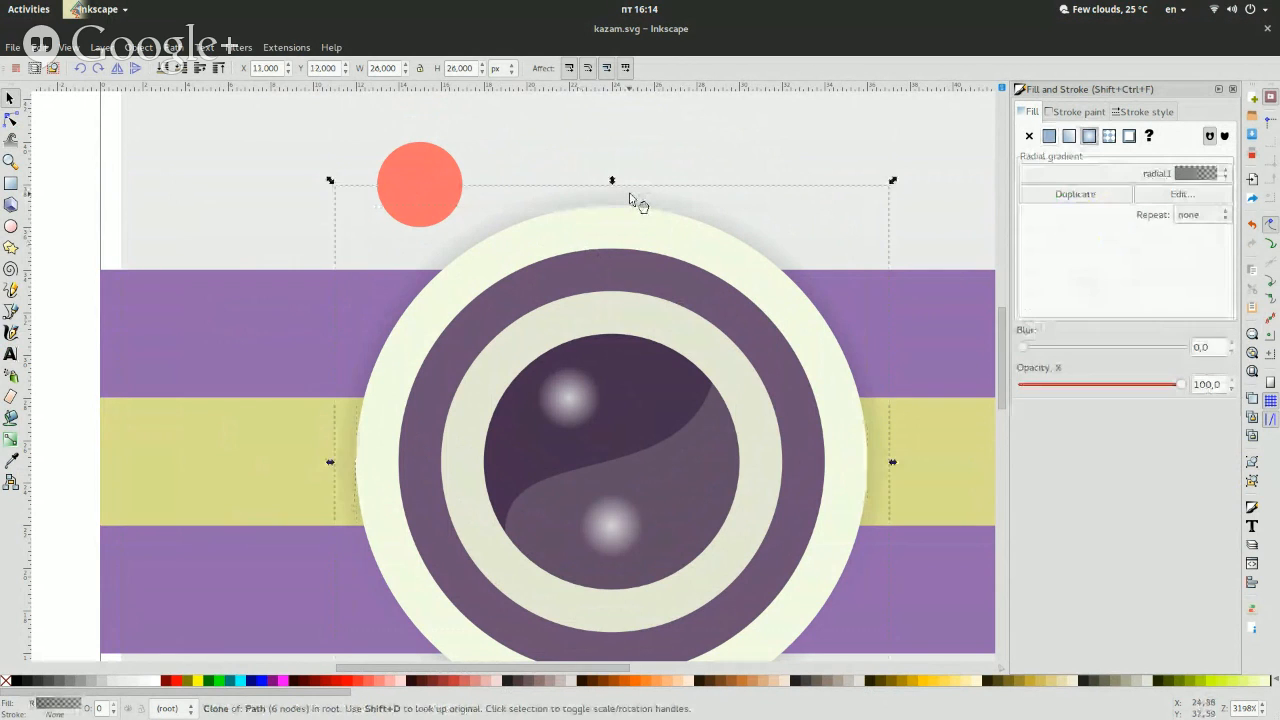
{"action": "key", "text": "Left"}
{"action": "key", "text": "Left"}
{"action": "key", "text": "Left"}
{"action": "key", "text": "Left"}
{"action": "key", "text": "Left"}
{"action": "key", "text": "Left"}
{"action": "key", "text": "Left"}
{"action": "key", "text": "Left"}
{"action": "key", "text": "Left"}
{"action": "key", "text": "Left"}
{"action": "key", "text": "Left"}
{"action": "key", "text": "Left"}
{"action": "key", "text": "Left"}
{"action": "key", "text": "Left"}
{"action": "key", "text": "Left"}
{"action": "key", "text": "Left"}
{"action": "key", "text": "Left"}
{"action": "key", "text": "Left"}
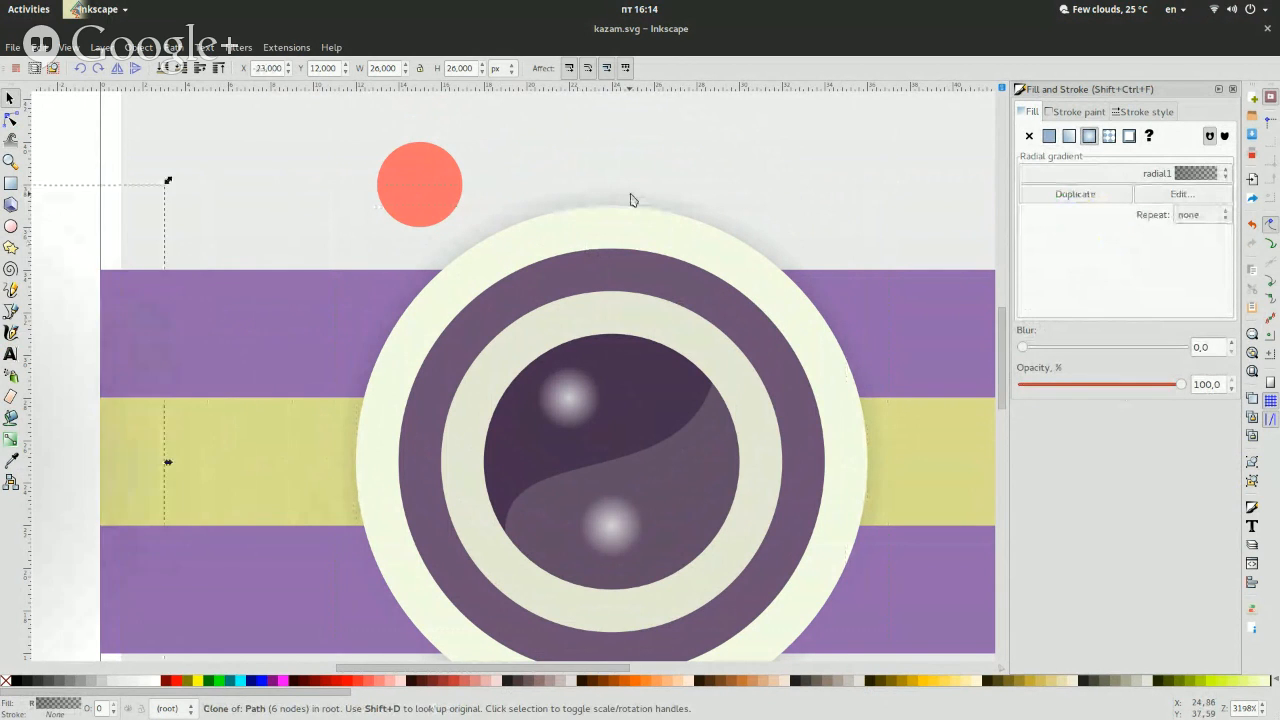
{"action": "key", "text": "ctrl+z"}
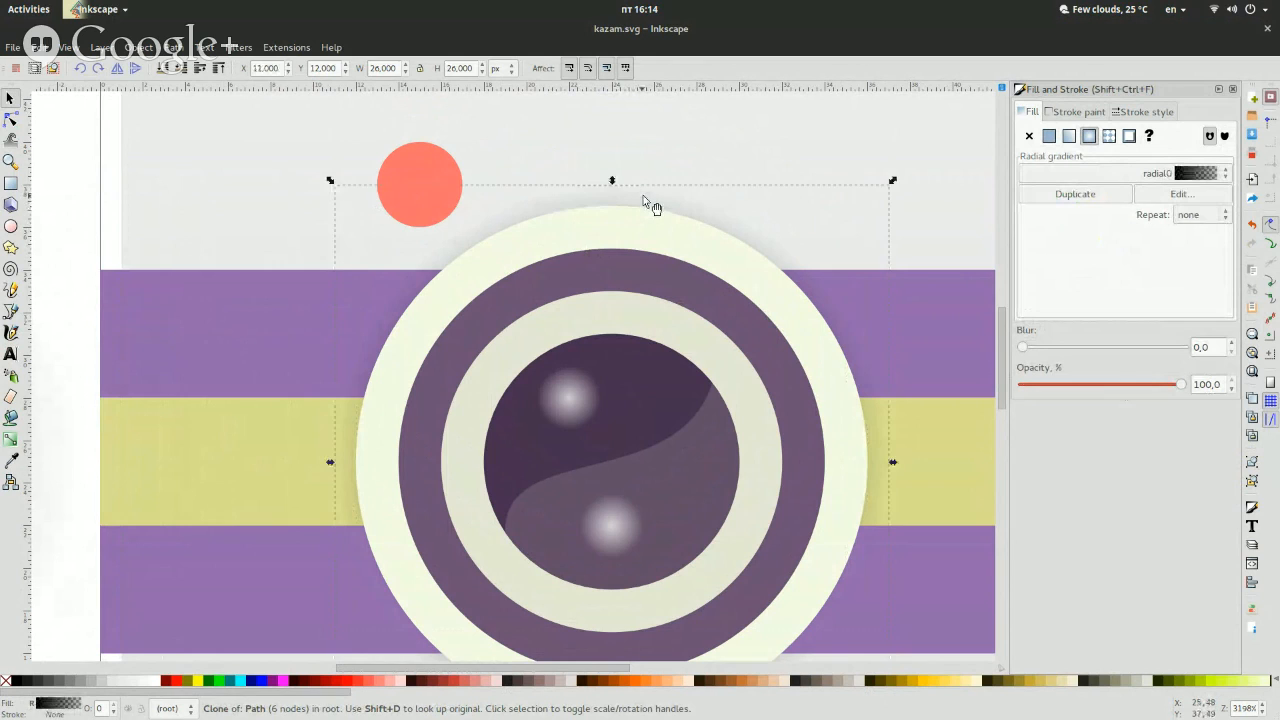
{"action": "key", "text": "Escape"}
Duplicate the outermost cream lens circle and resize the copy to 26 × 26 px with its proportions locked.
{"action": "left_click", "coordinate": [627, 222]}
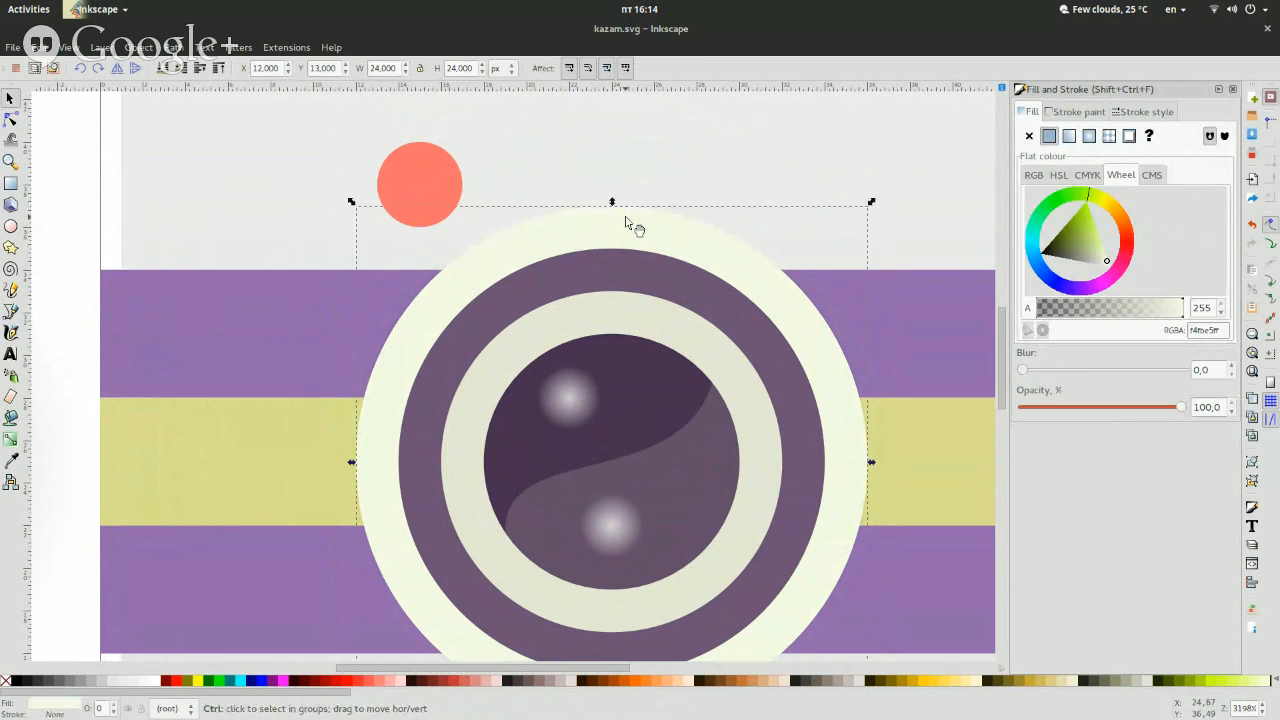
{"action": "key", "text": "Home"}
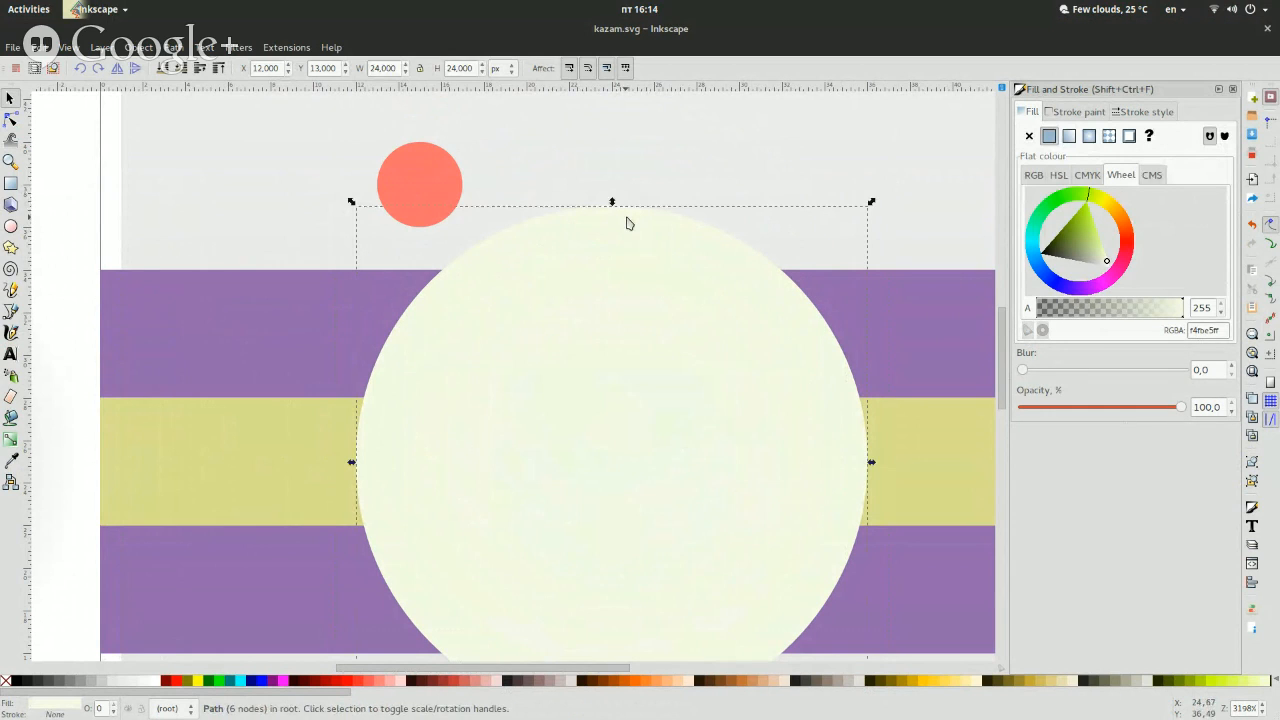
{"action": "double_click", "coordinate": [385, 70]}
{"action": "type", "text": "1"}
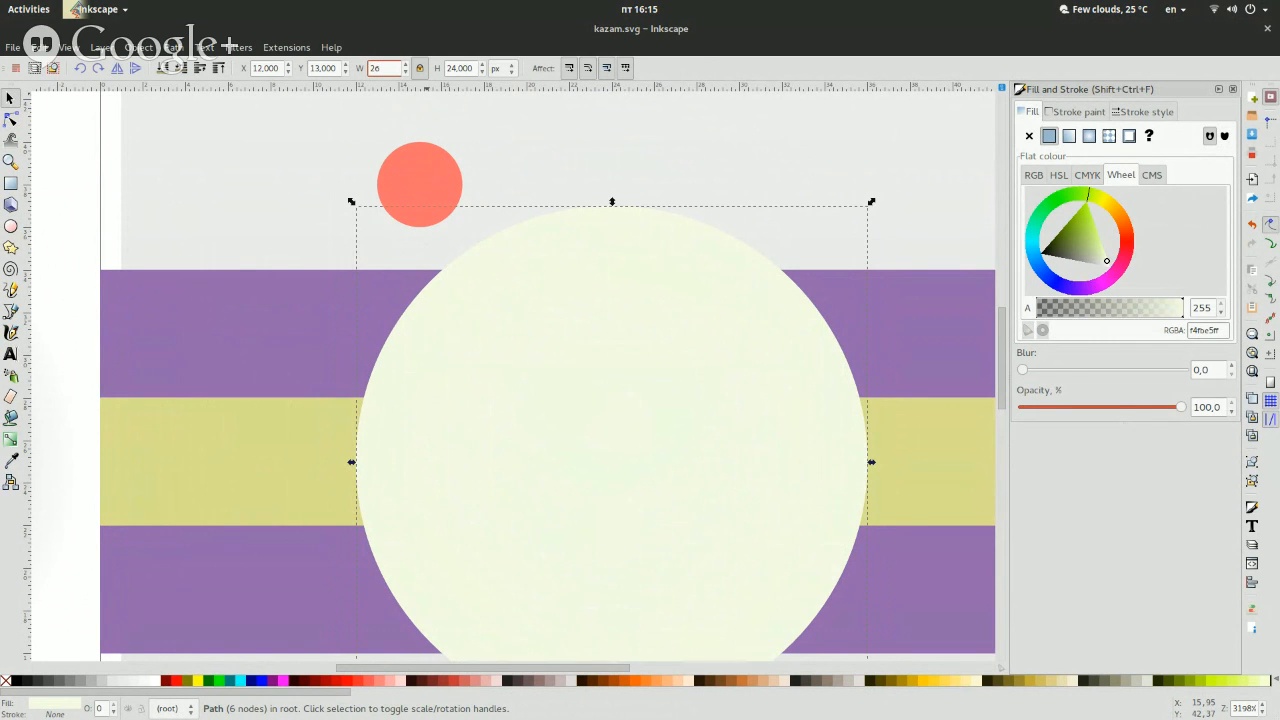
{"action": "key", "text": "Return"}
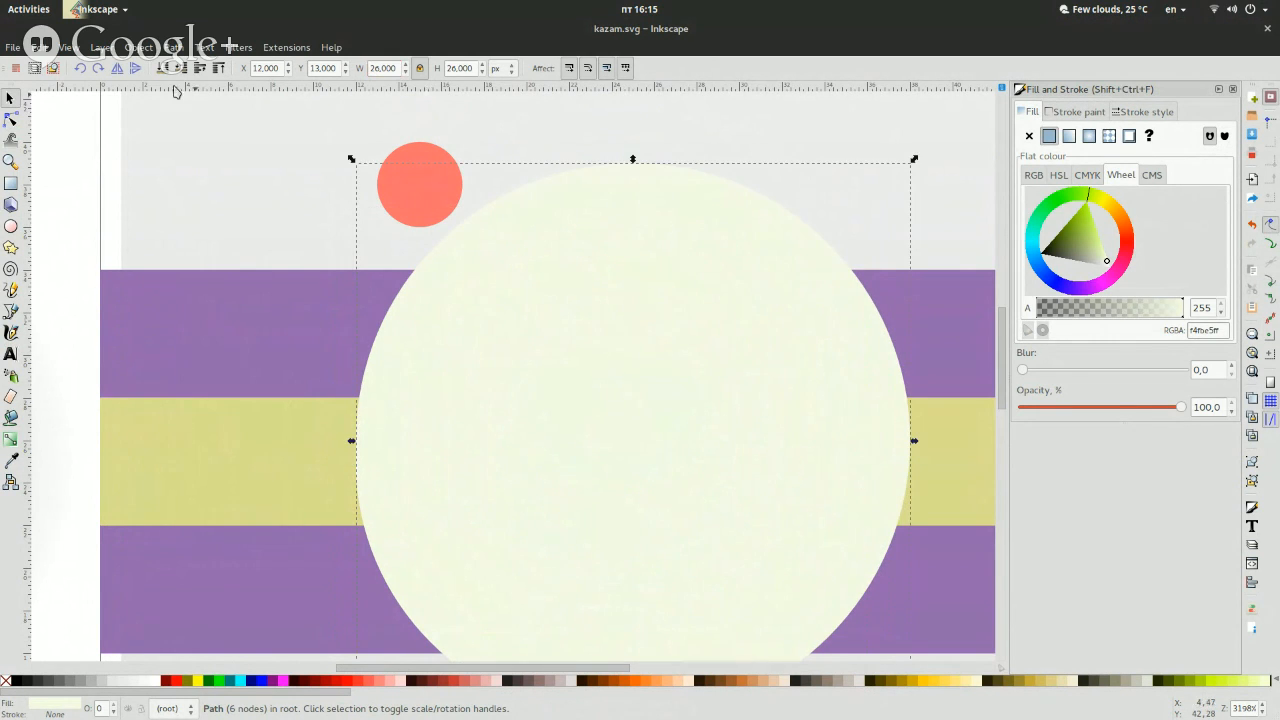
Position the enlarged circle at X 11 px and Y 12 px, centred on the lens.
{"action": "double_click", "coordinate": [279, 75]}
{"action": "type", "text": "11"}
{"action": "key", "text": "Return"}
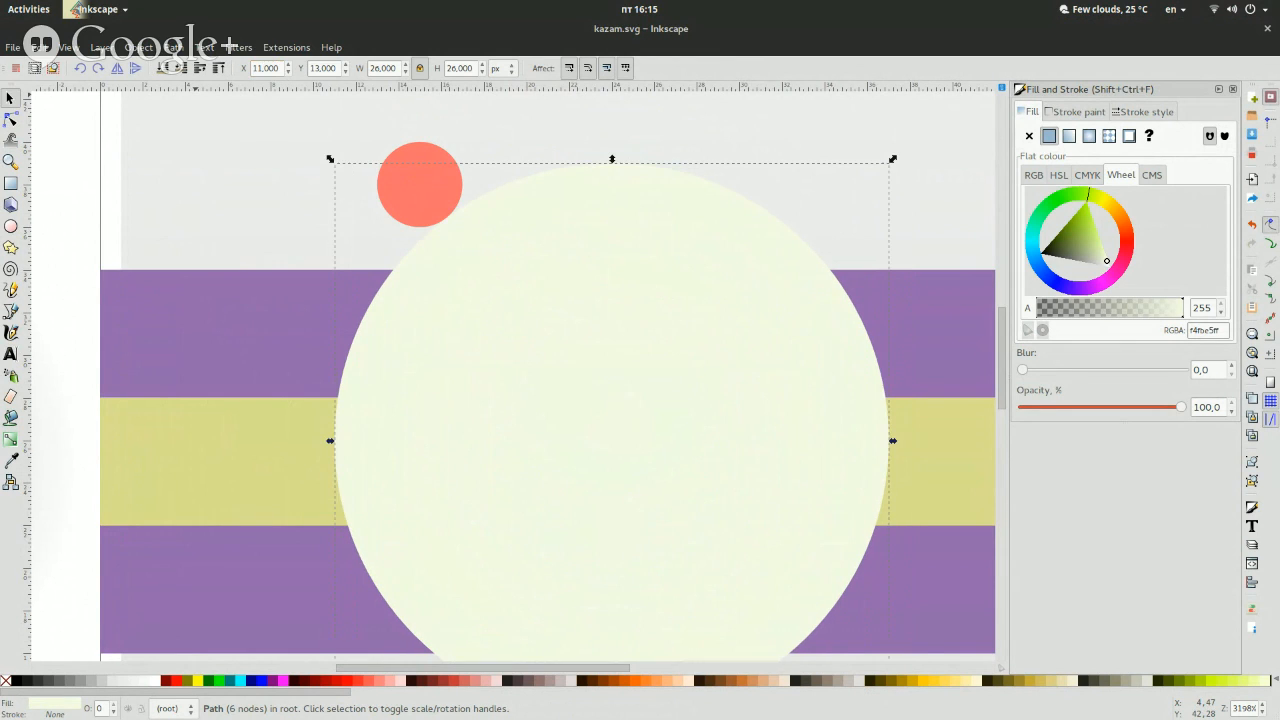
{"action": "double_click", "coordinate": [330, 74]}
{"action": "type", "text": "12"}
{"action": "key", "text": "Return"}
Fill the enlarged circle with black and reorder it to sit behind the lens but above the stripes.
{"action": "left_click_drag", "start_coordinate": [1072, 255], "coordinate": [886, 320]}
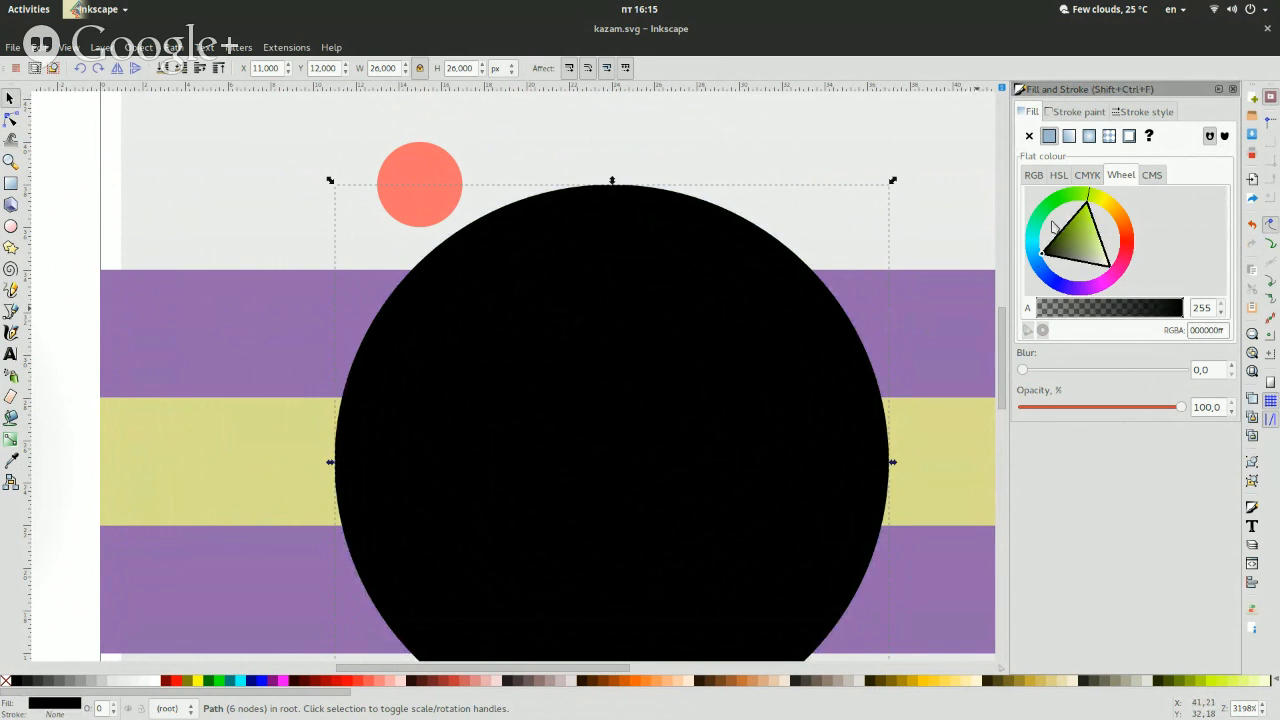
{"action": "left_click", "coordinate": [163, 68]}
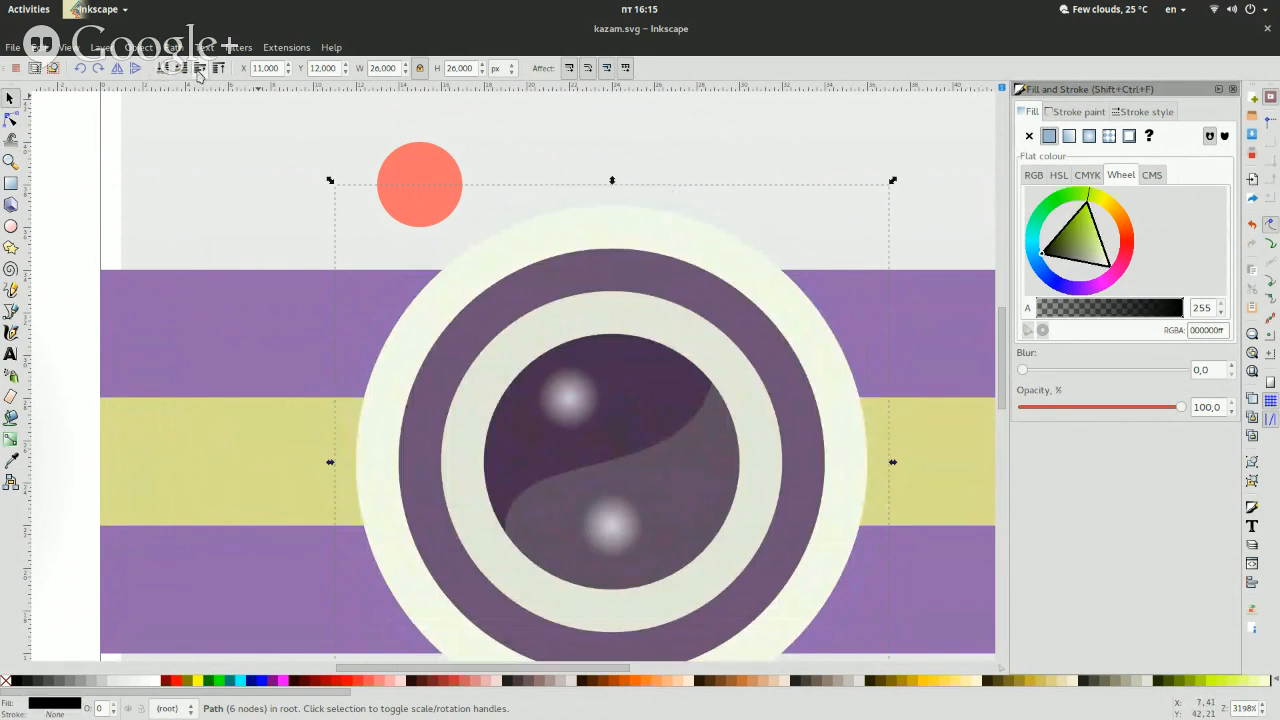
{"action": "left_click", "coordinate": [199, 70]}
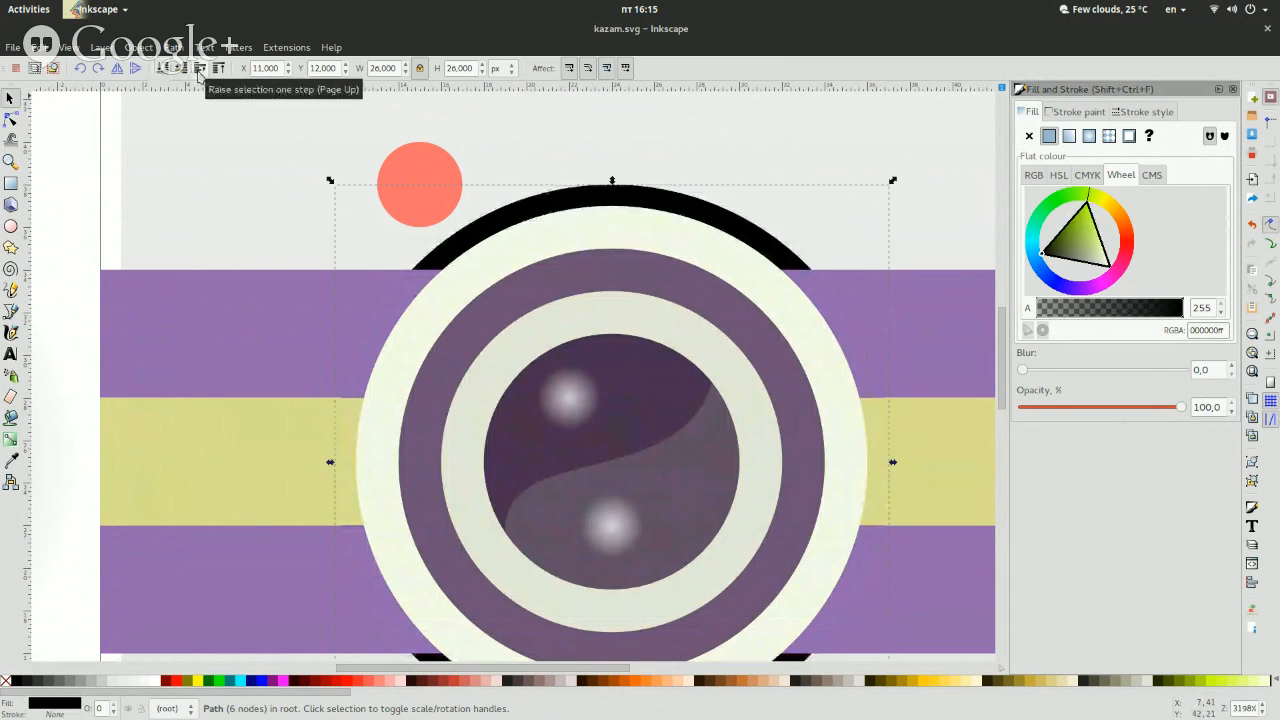
{"action": "left_click", "coordinate": [199, 70]}
{"action": "left_click", "coordinate": [199, 70]}
{"action": "left_click", "coordinate": [199, 70]}
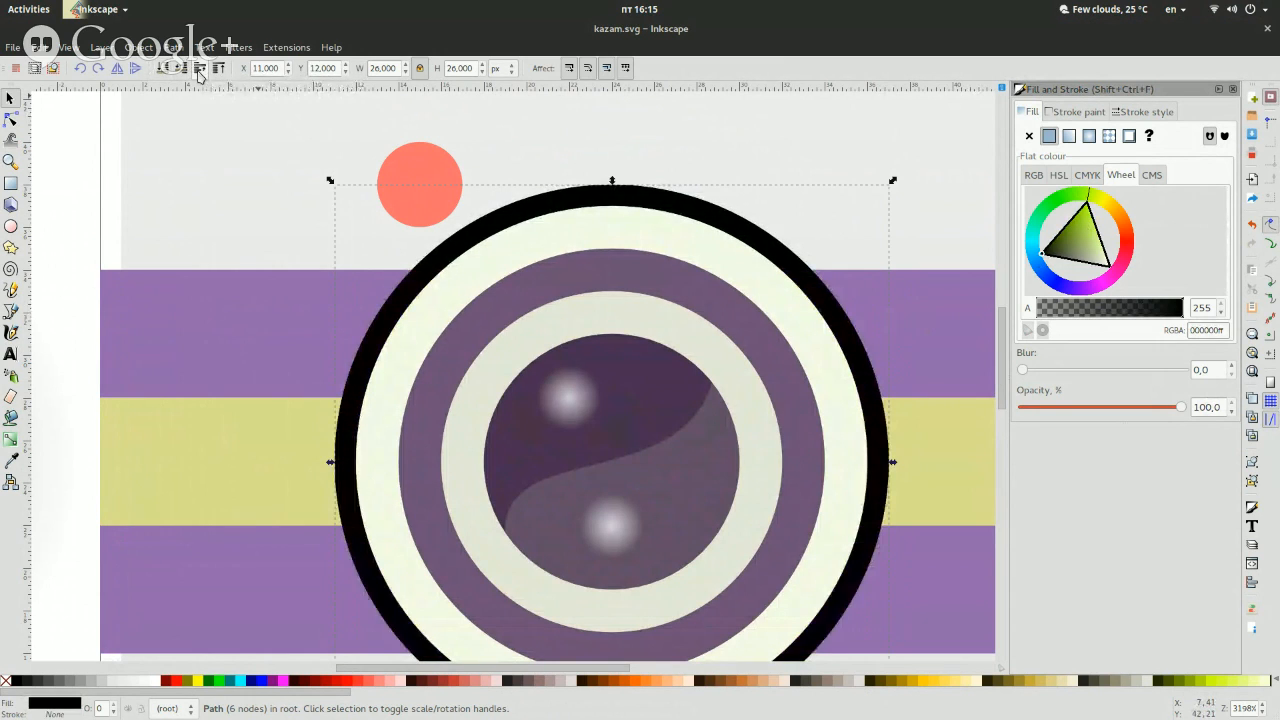
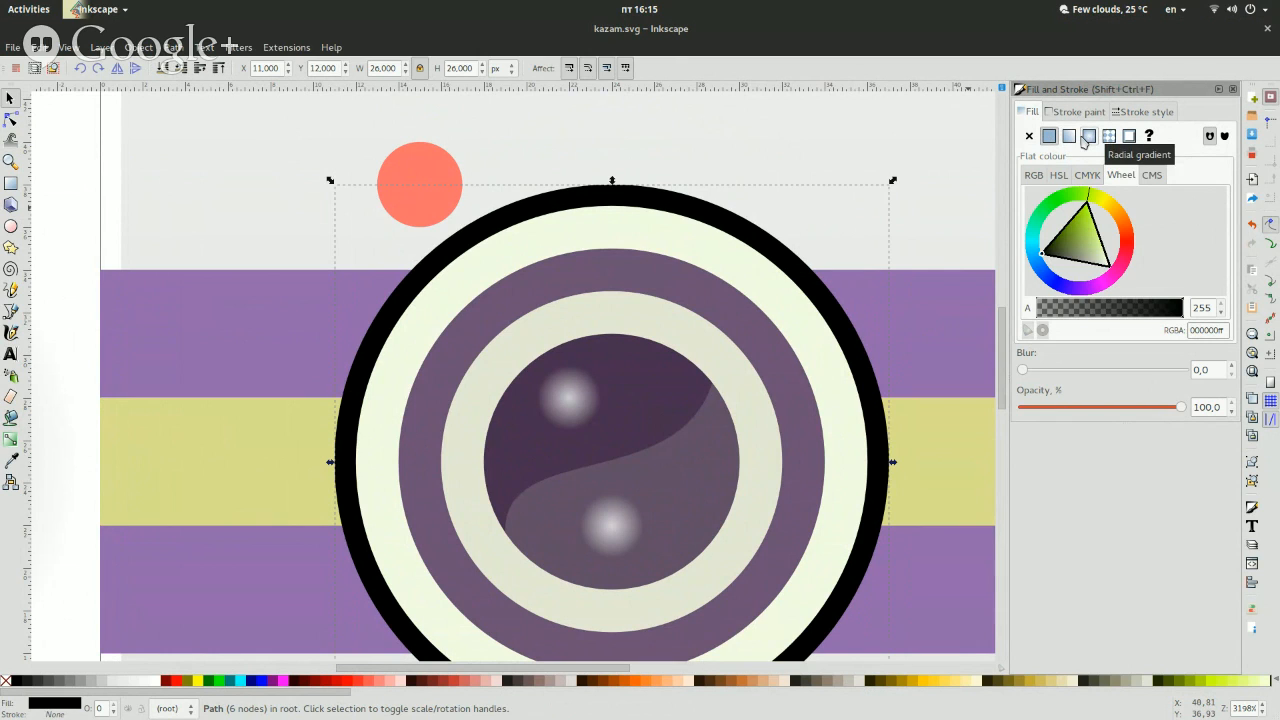
Change the black circle's fill from flat colour to a radial gradient.
{"action": "left_click", "coordinate": [1080, 112]}
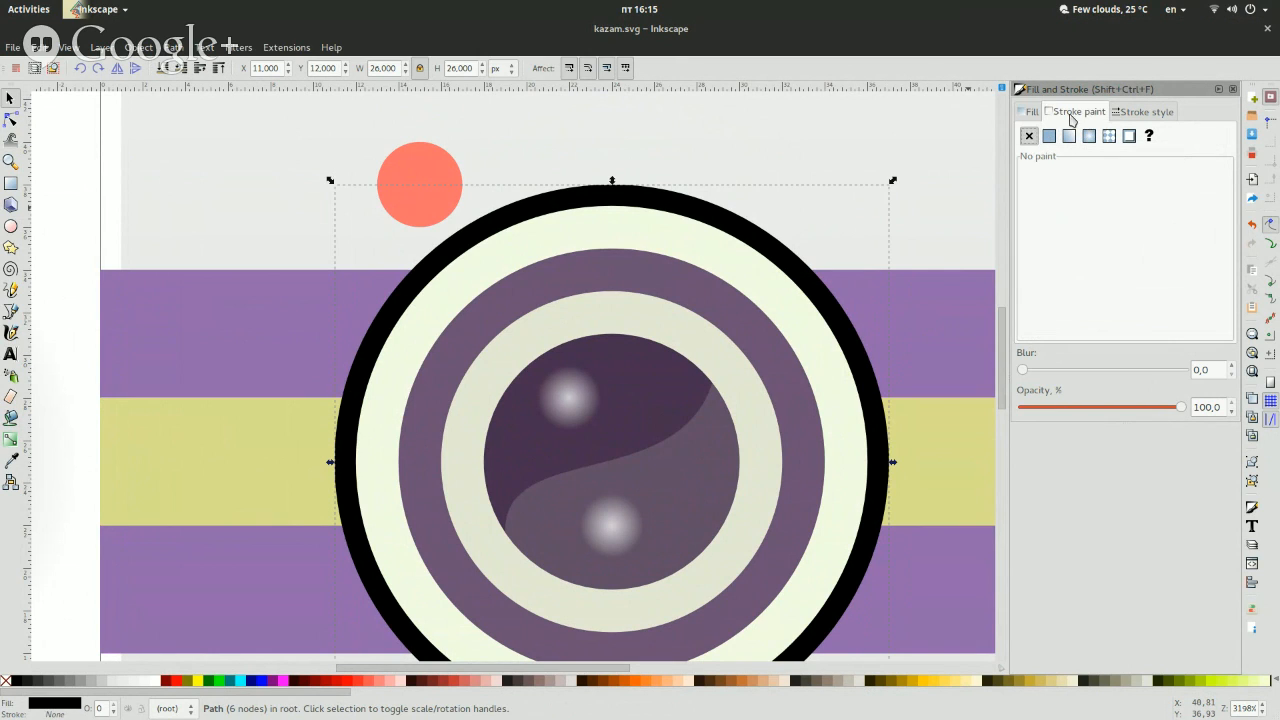
{"action": "left_click", "coordinate": [1030, 111]}
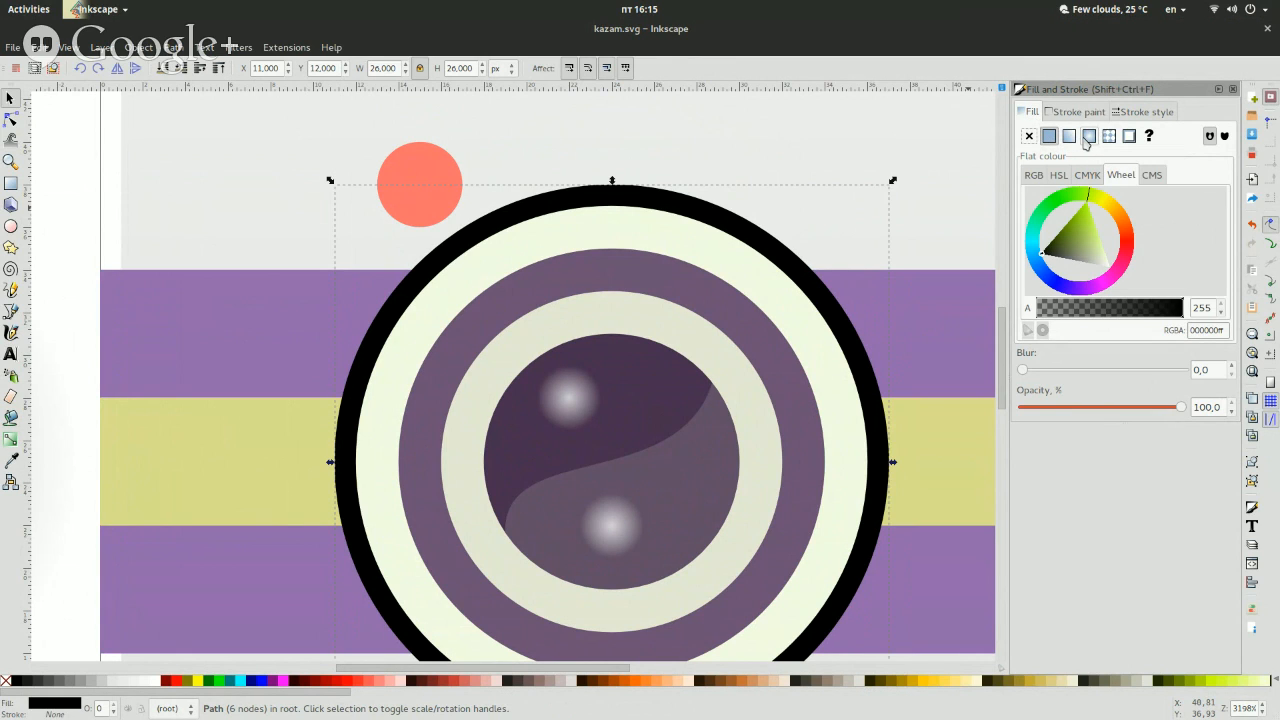
{"action": "left_click", "coordinate": [1087, 136]}
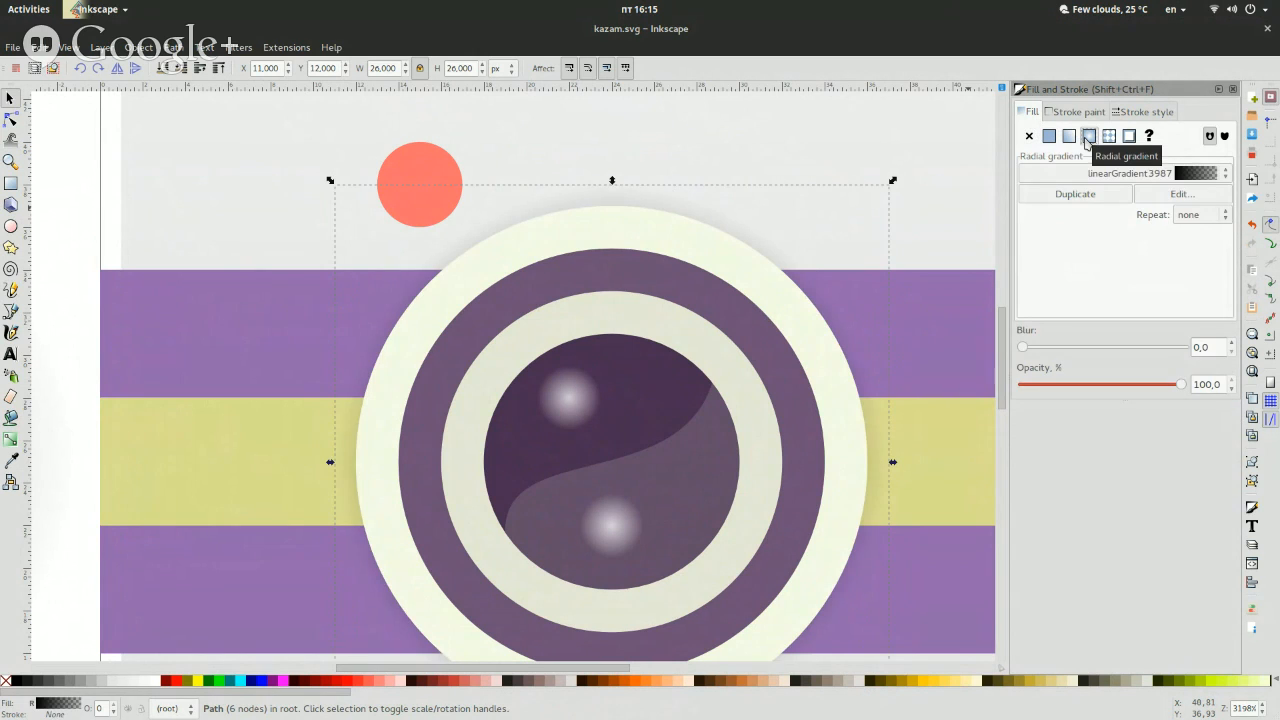
Try setting the transparent end stop of the circle's radial gradient to an alpha of 50, and undo the change.
{"action": "left_click", "coordinate": [1207, 198]}
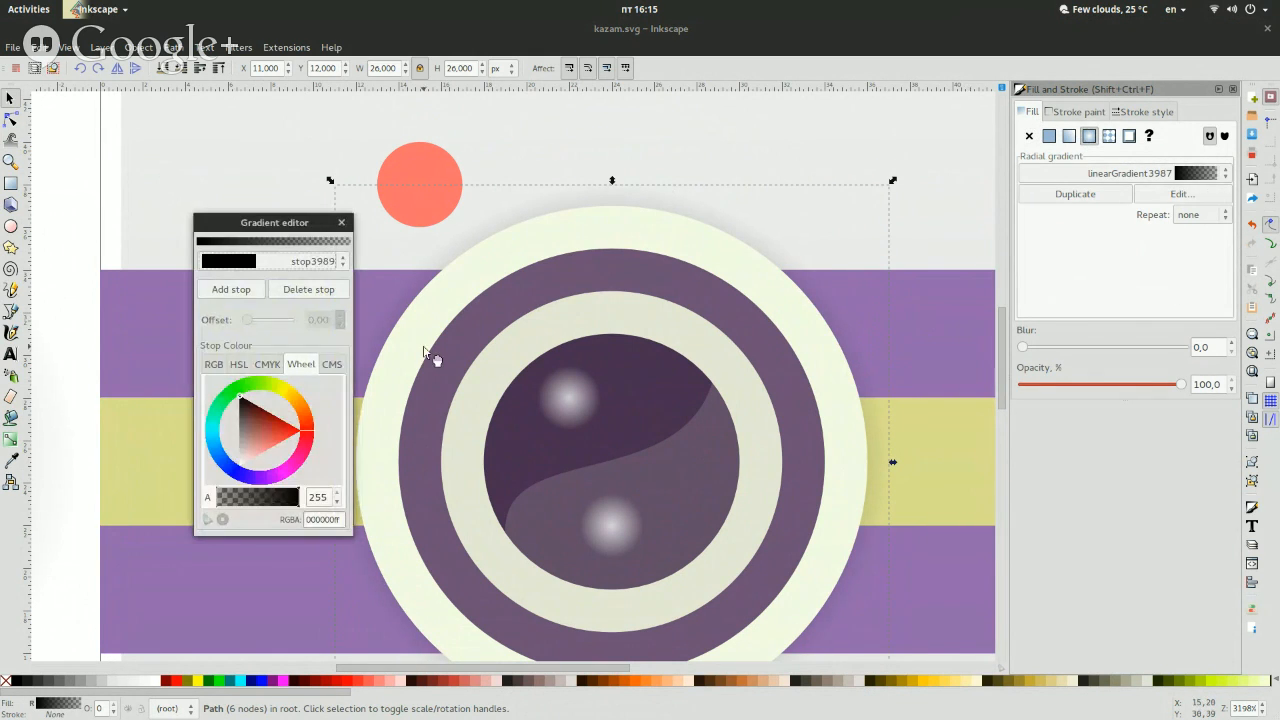
{"action": "left_click", "coordinate": [305, 262]}
{"action": "left_click", "coordinate": [238, 281]}
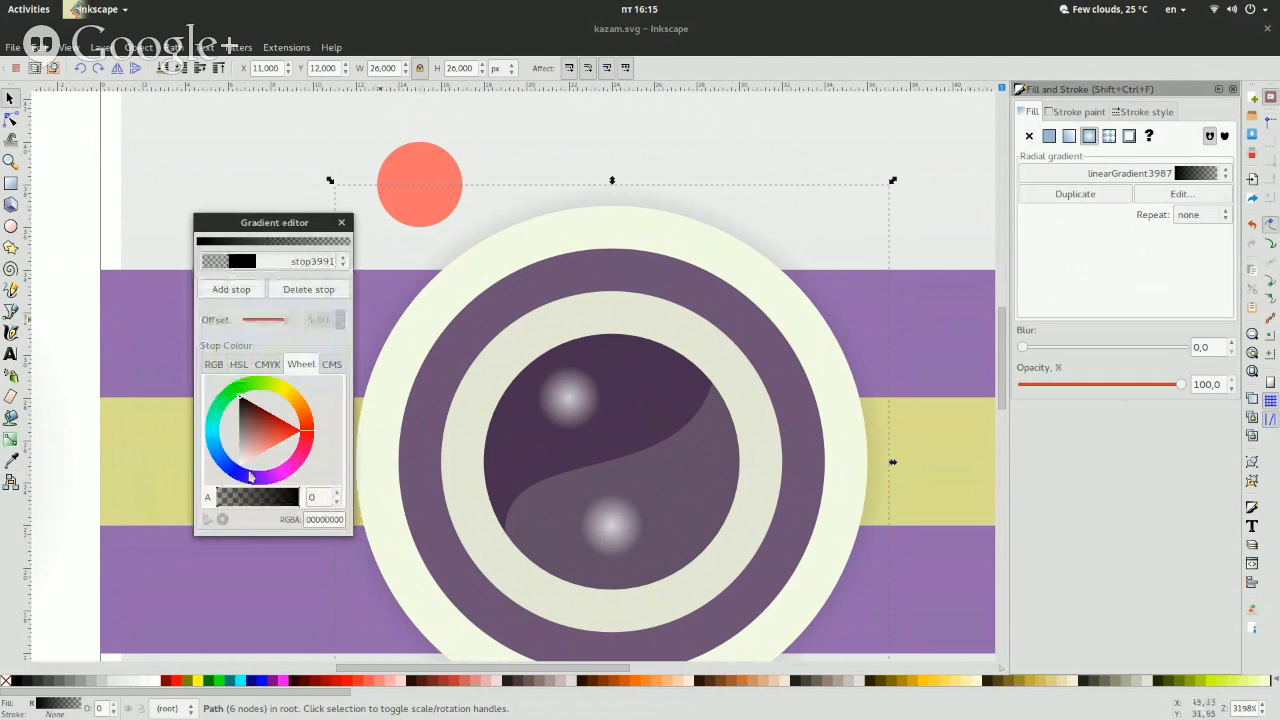
{"action": "left_click", "coordinate": [308, 496]}
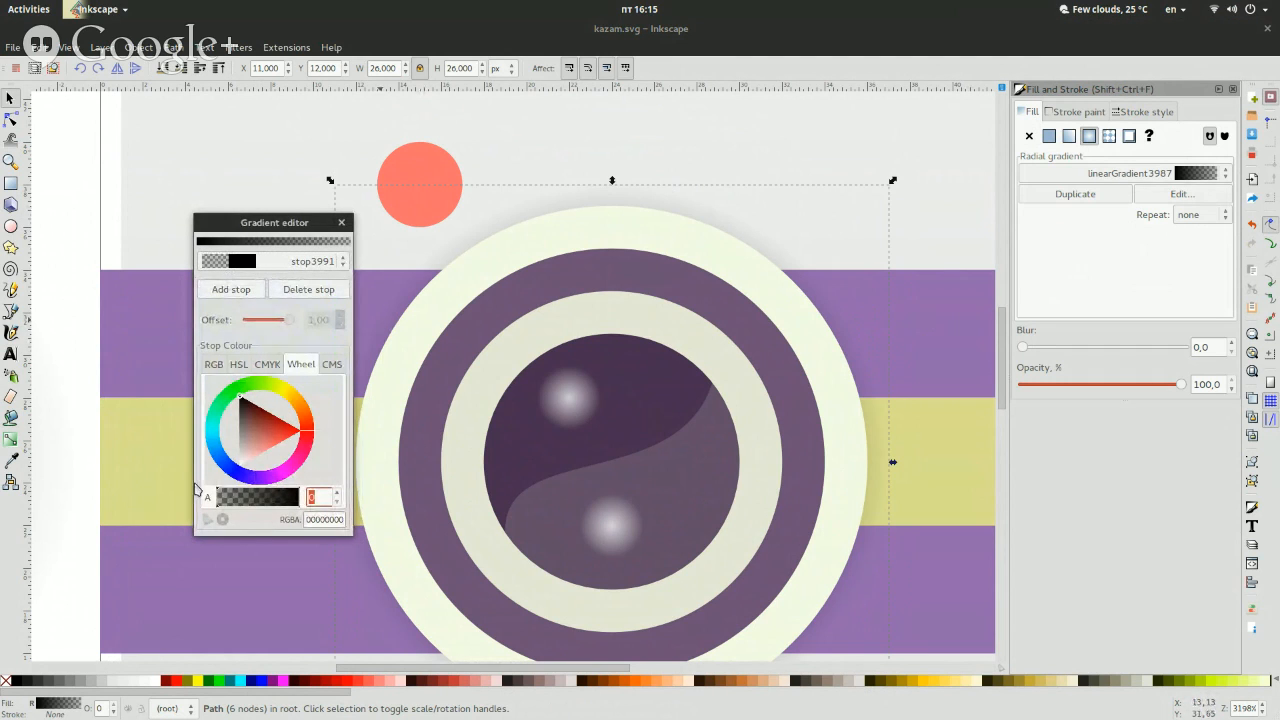
{"action": "type", "text": "50"}
{"action": "key", "text": "Return"}
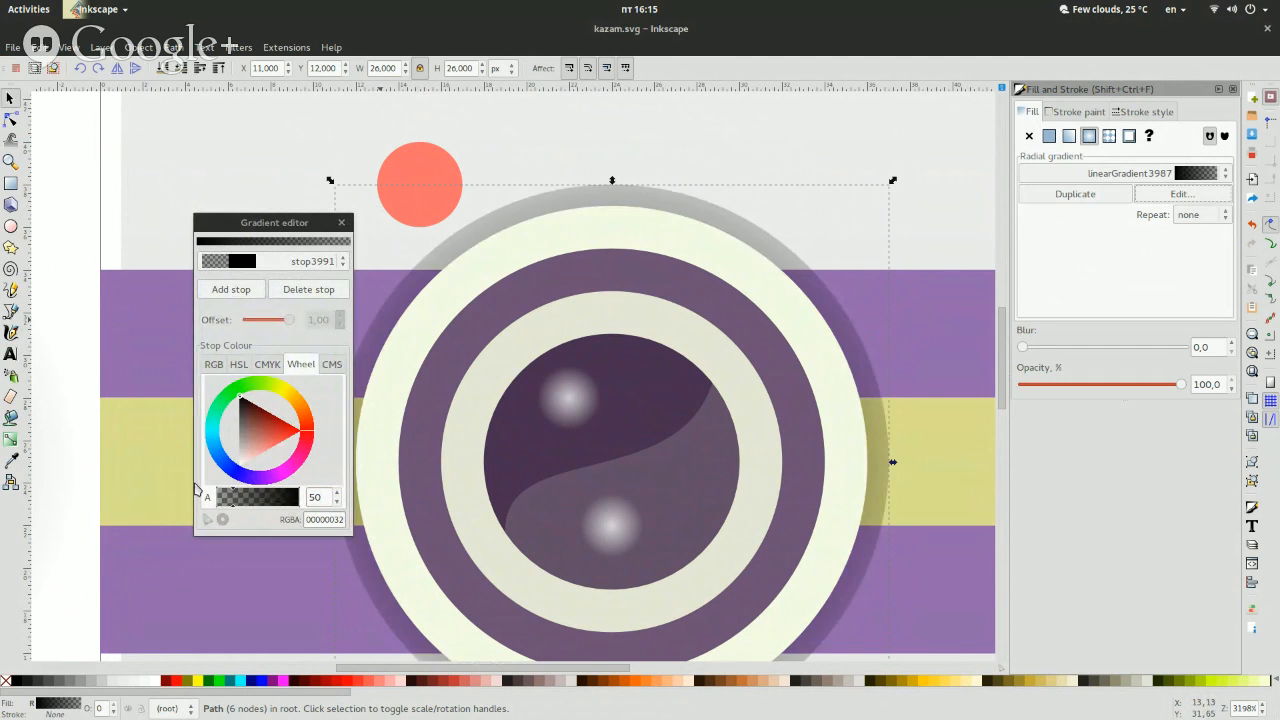
{"action": "left_click", "coordinate": [341, 223]}
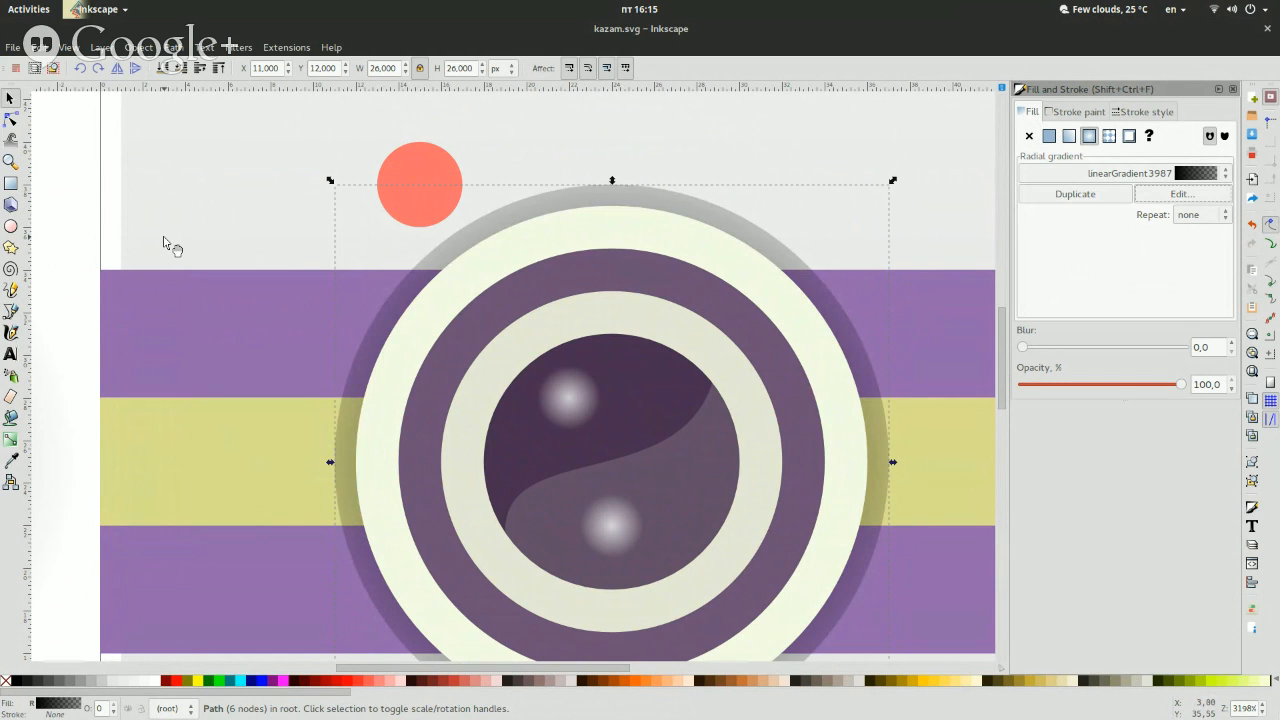
{"action": "key", "text": "ctrl+z"}
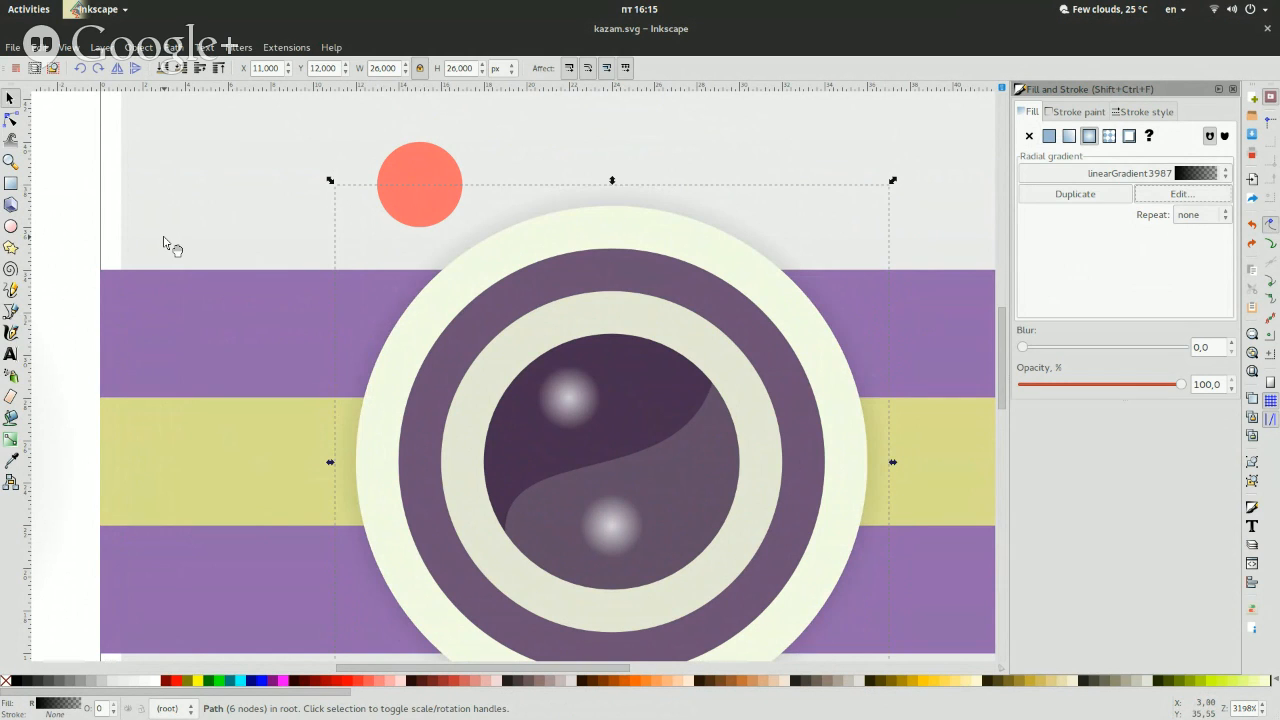
Inspect the alpha of the start and end stops in the circle's radial gradient.
{"action": "left_click", "coordinate": [1206, 199]}
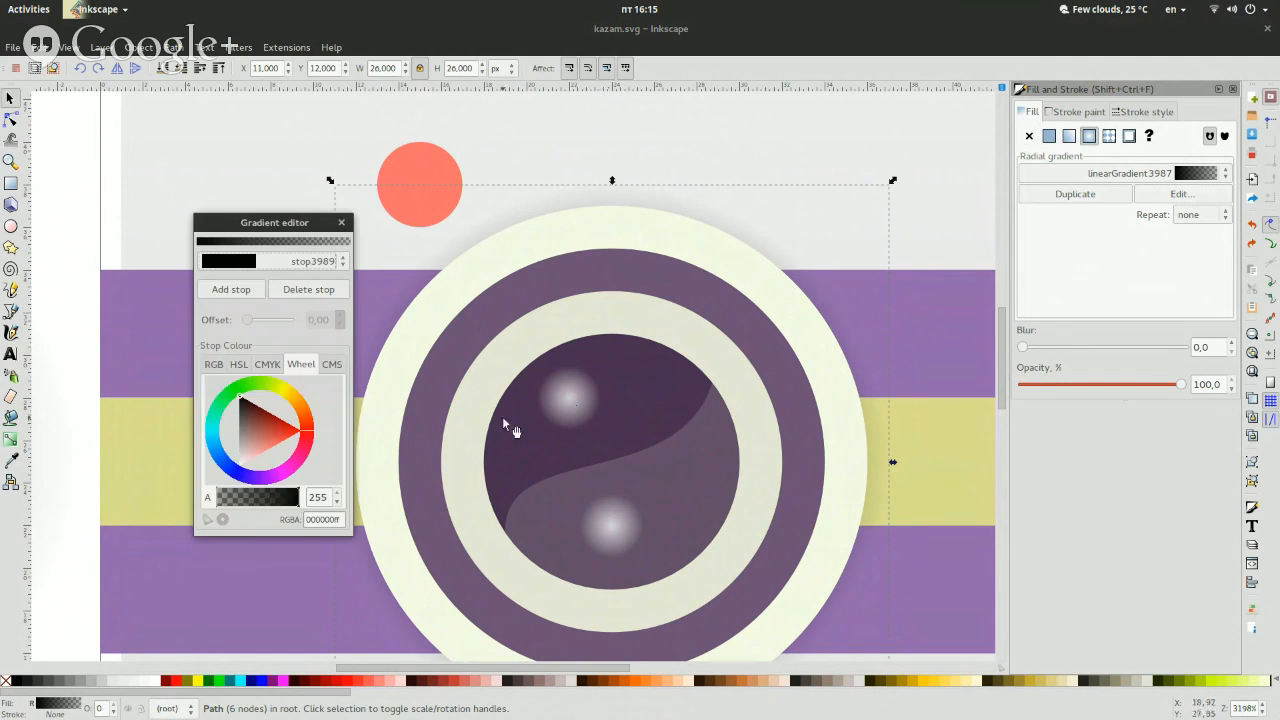
{"action": "left_click", "coordinate": [282, 267]}
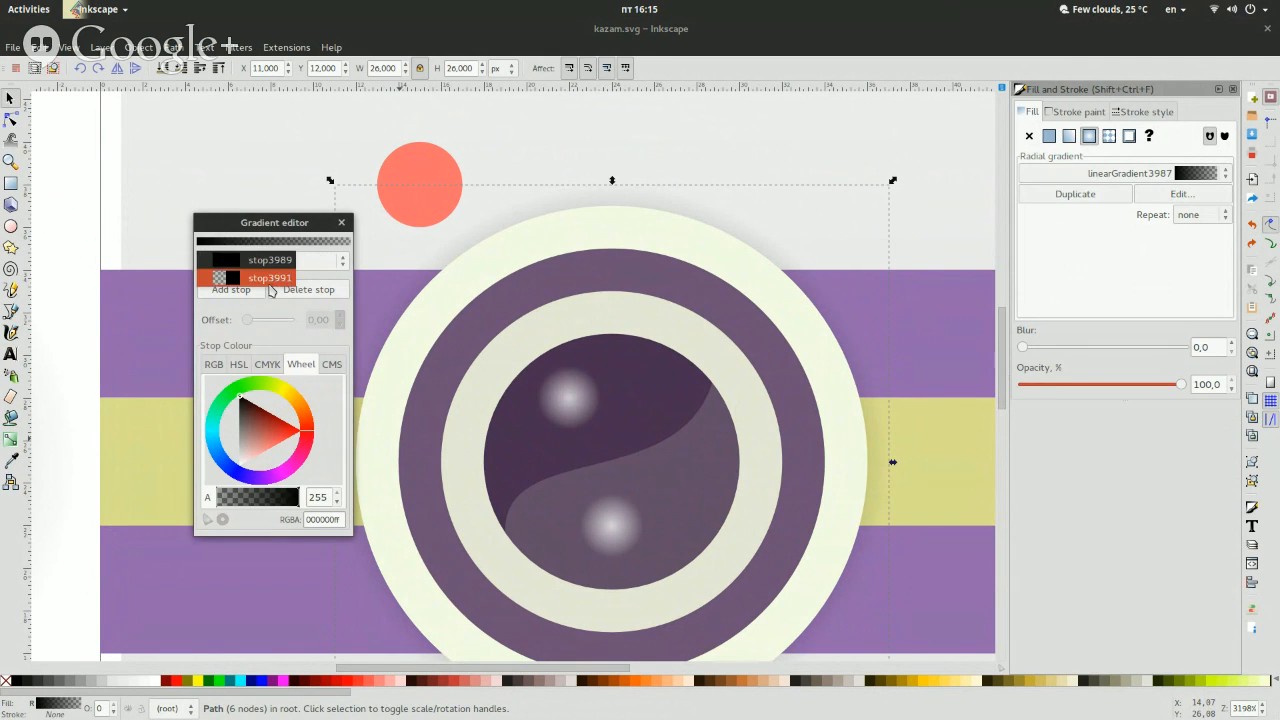
{"action": "left_click", "coordinate": [272, 286]}
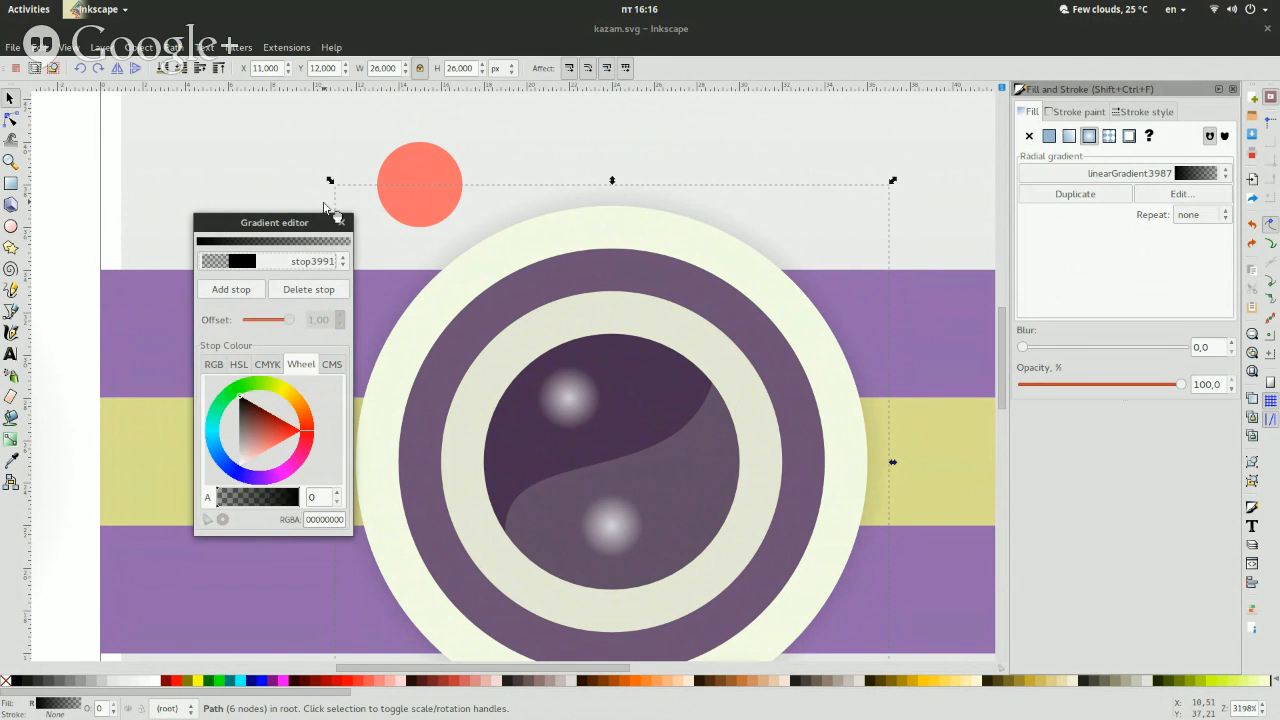
{"action": "left_click", "coordinate": [342, 222]}
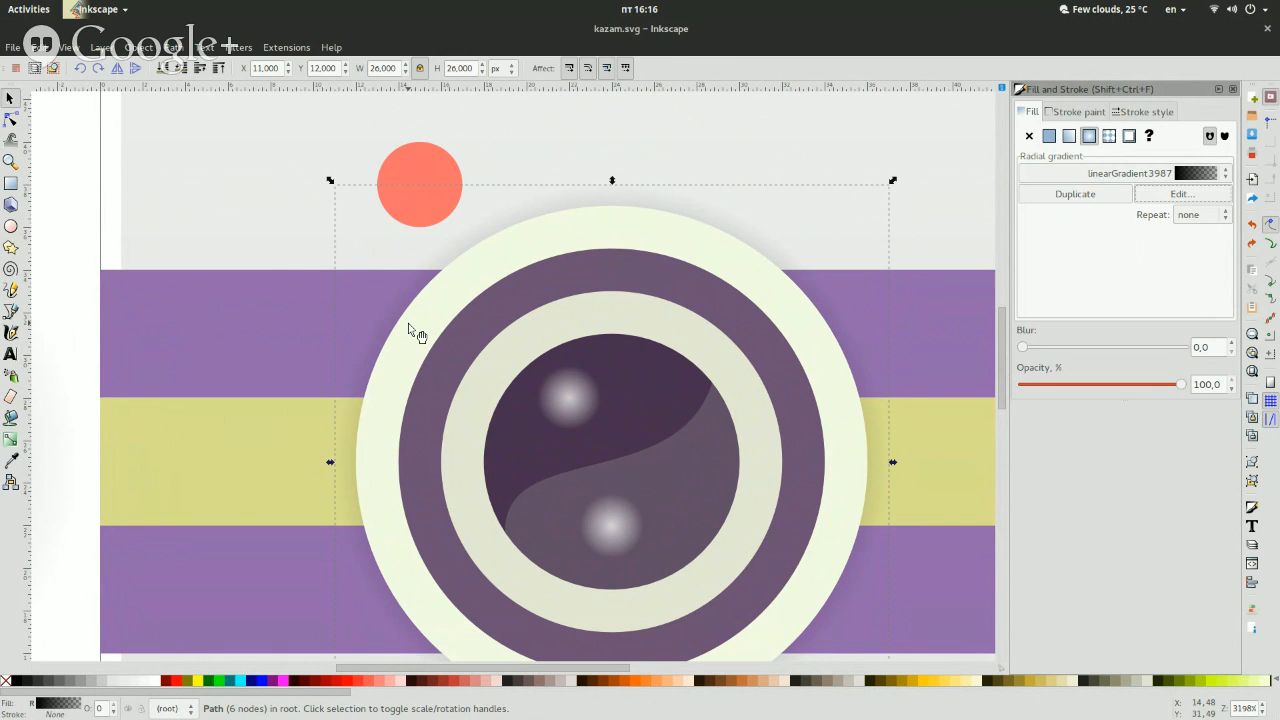
Adjust the stacking order of the black gradient circle so it shades the stripes from behind the lens, and deselect it.
{"action": "key", "text": "Home"}
{"action": "left_click", "coordinate": [172, 72]}
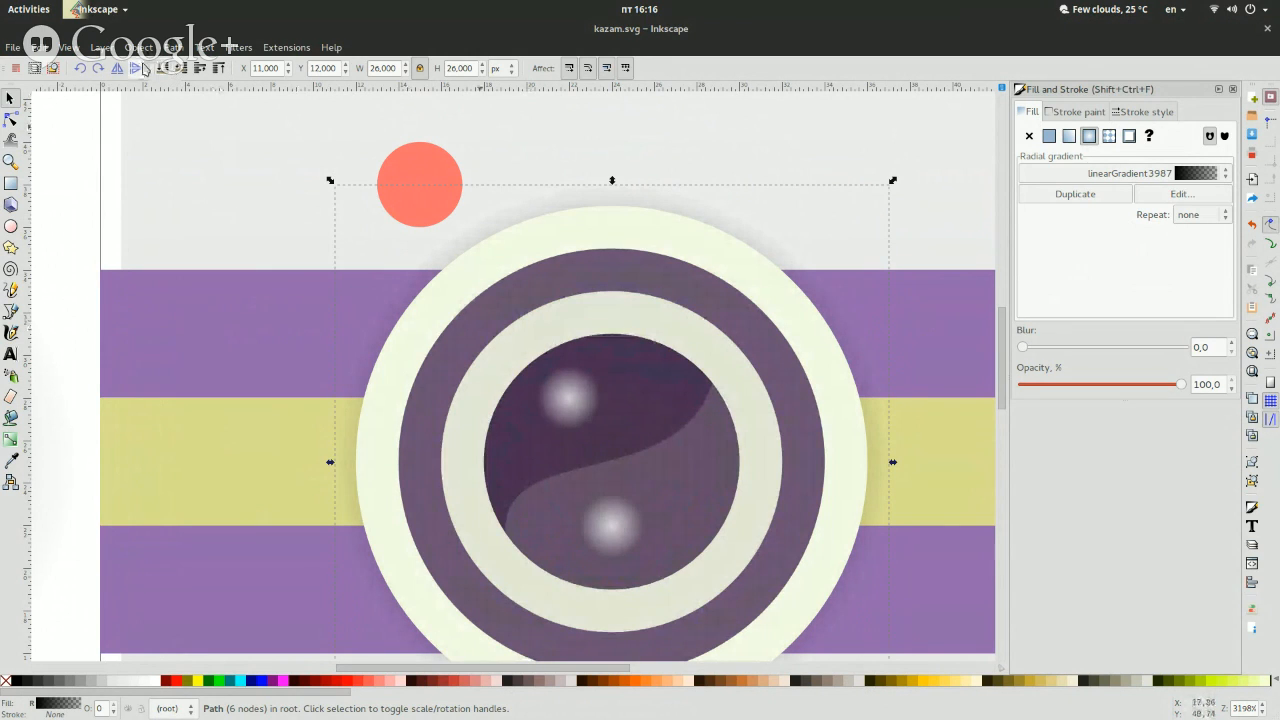
{"action": "key", "text": "ctrl+z"}
{"action": "left_click", "coordinate": [177, 69]}
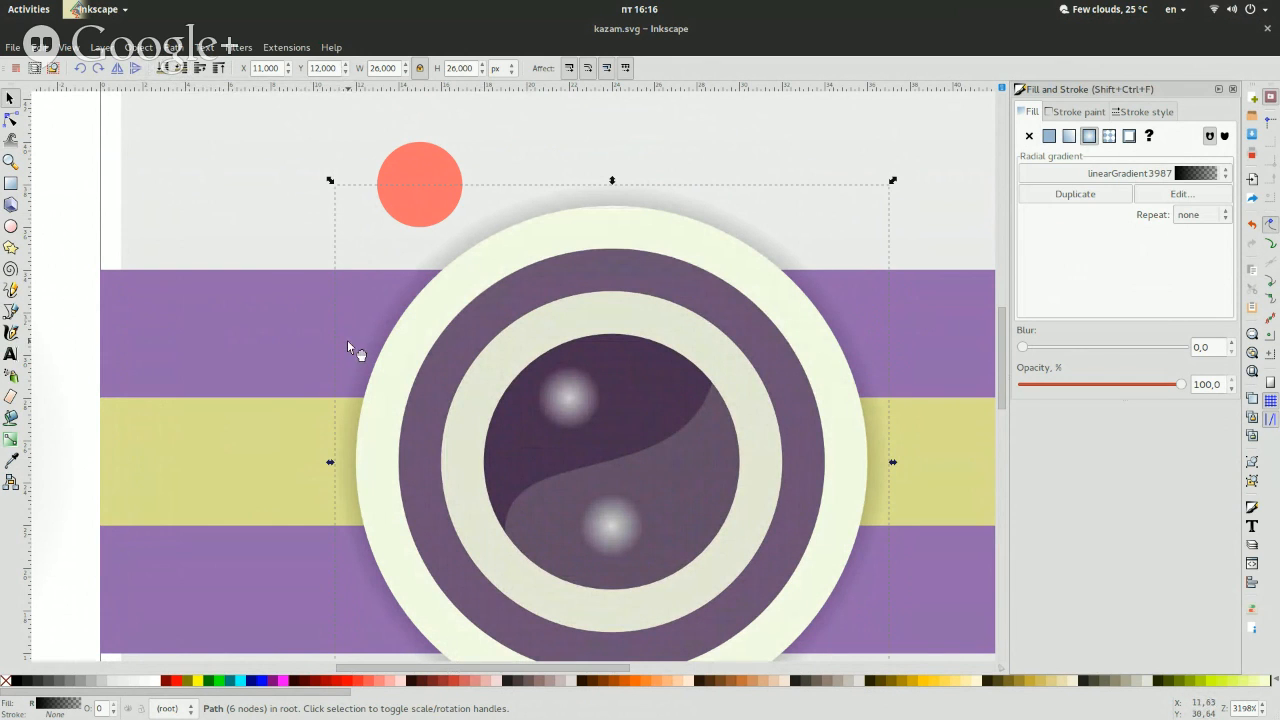
{"action": "left_click", "coordinate": [87, 420]}
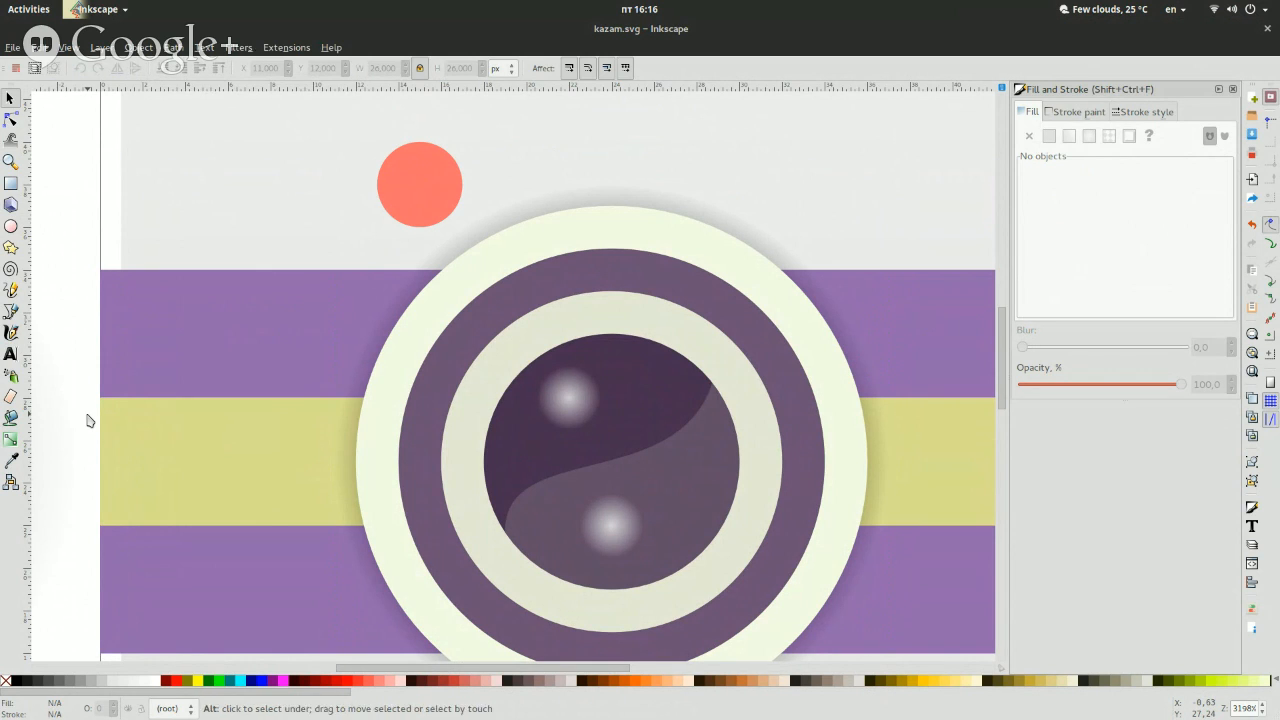
Close the kazam.svg and 48.svg drawings.
{"action": "key", "text": "alt+F4"}
{"action": "left_click", "coordinate": [549, 414]}
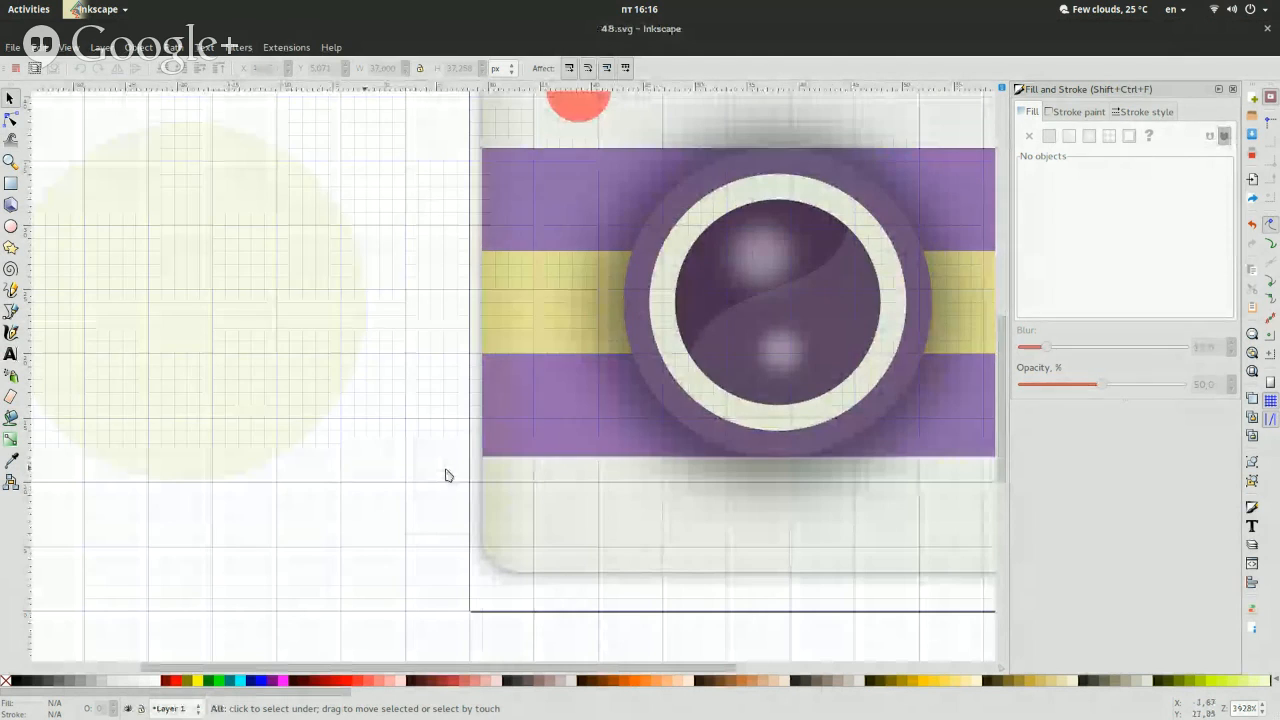
{"action": "key", "text": "alt+F4"}
{"action": "left_click", "coordinate": [564, 418]}
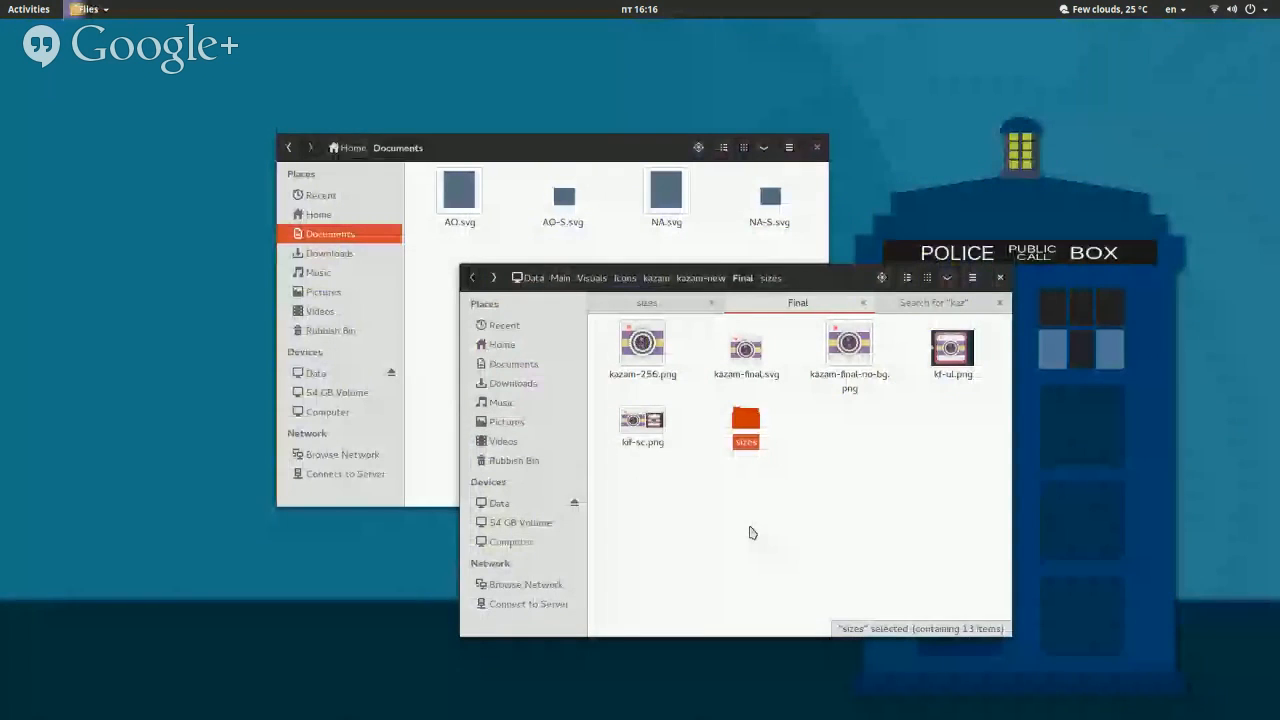
Delete AO.svg, AO-S.svg, NA.svg and NA-S.svg from the Documents folder in the file manager.
{"action": "left_click", "coordinate": [751, 531]}
{"action": "left_click_drag", "start_coordinate": [798, 245], "coordinate": [445, 218]}
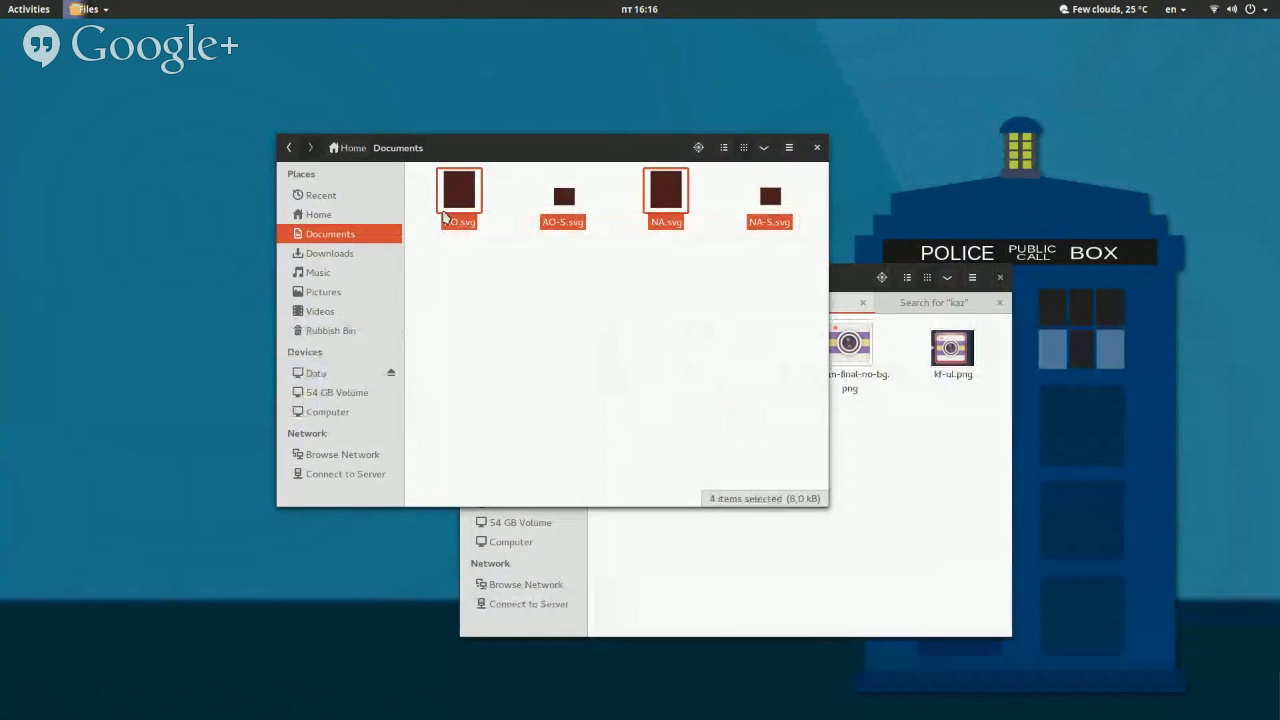
{"action": "key", "text": "Delete"}
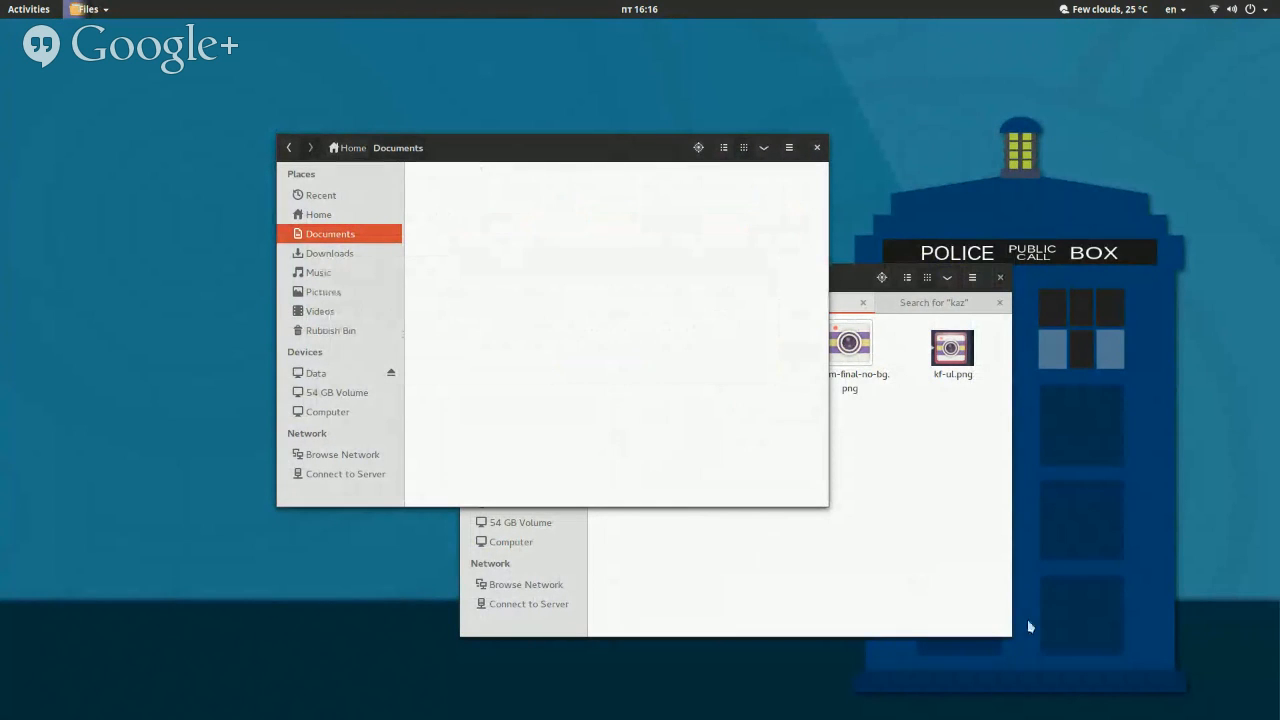
Clear the "kaz" search in the icon file window and close the tab of the apps folder.
{"action": "left_click", "coordinate": [883, 531]}
{"action": "left_click", "coordinate": [640, 304]}
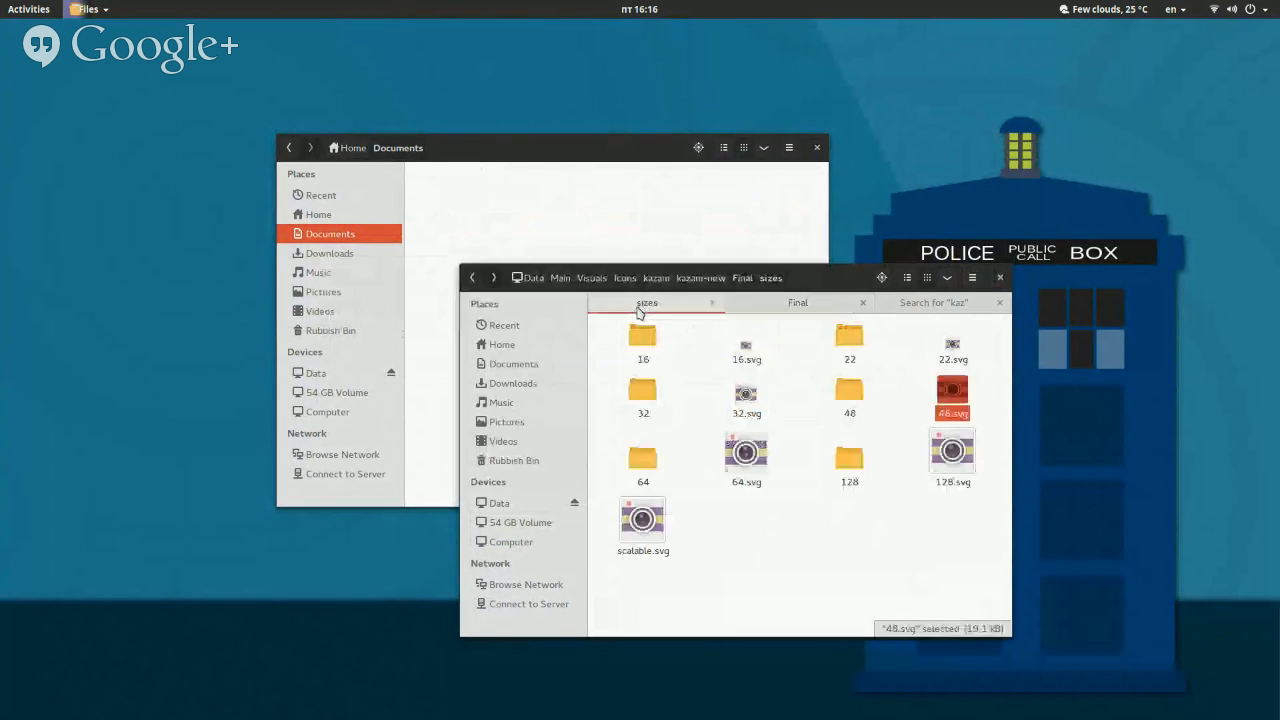
{"action": "left_click", "coordinate": [972, 302]}
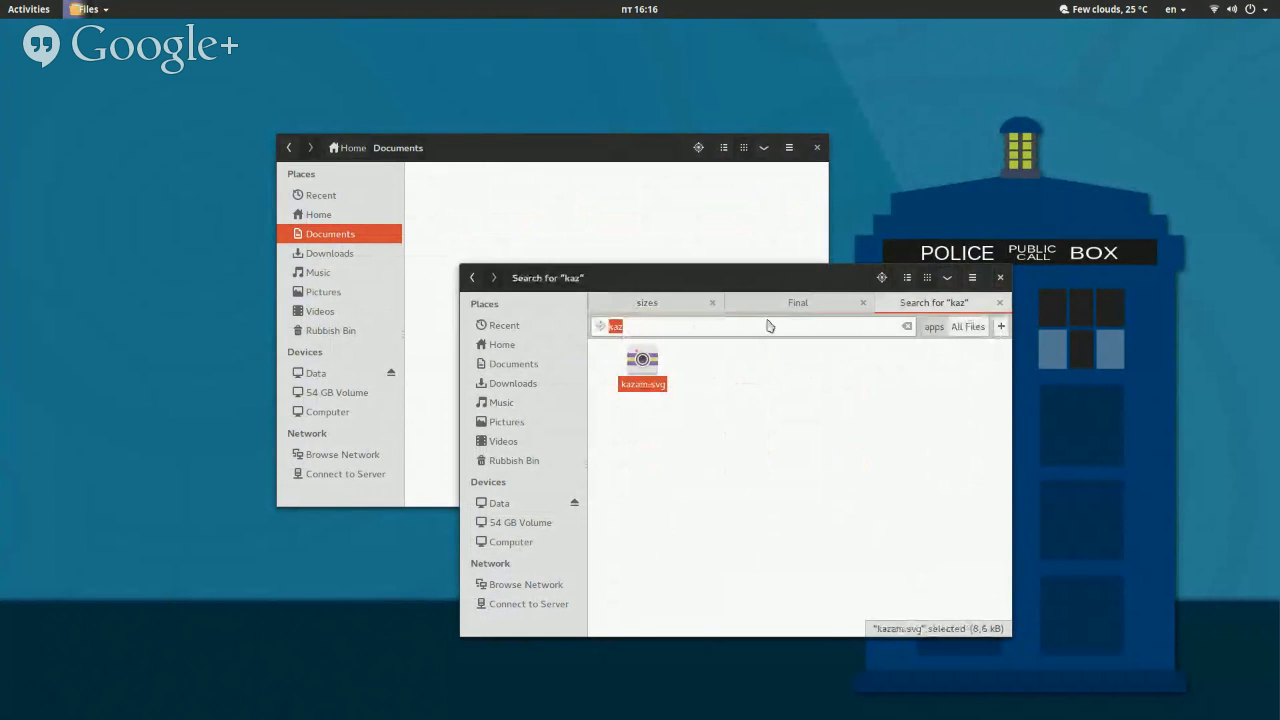
{"action": "key", "text": "BackSpace"}
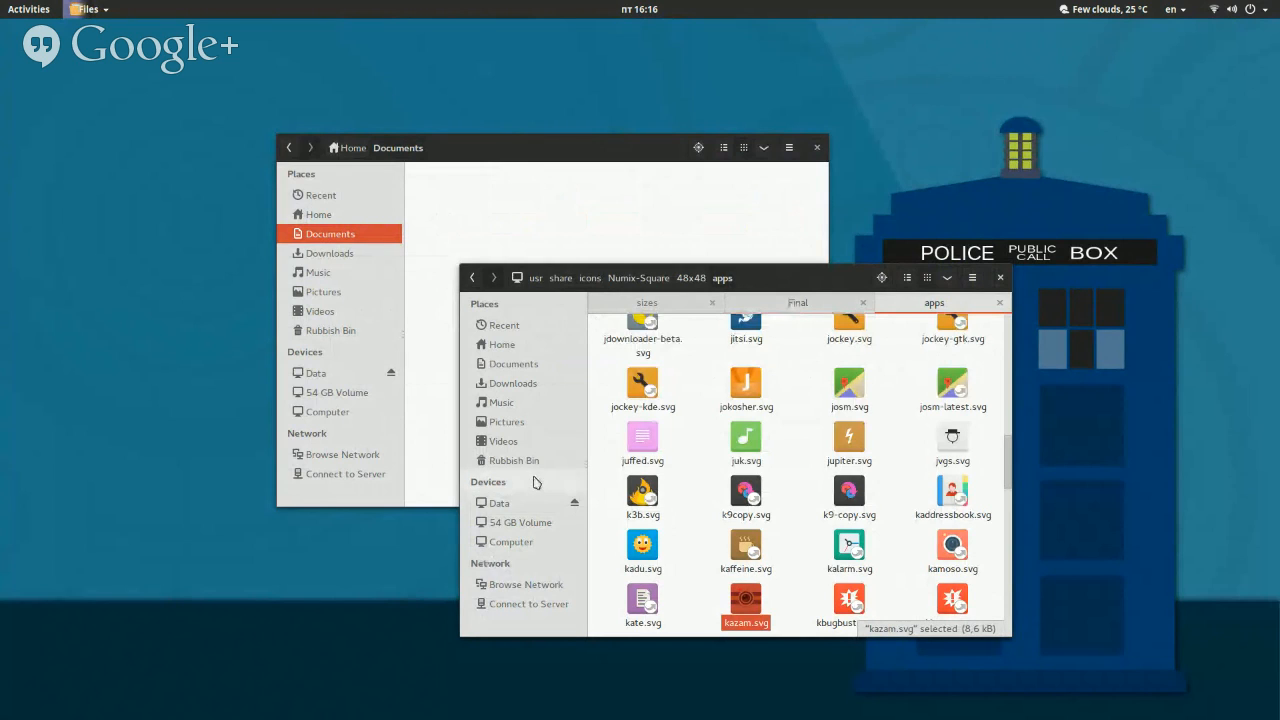
{"action": "left_click", "coordinate": [515, 227]}
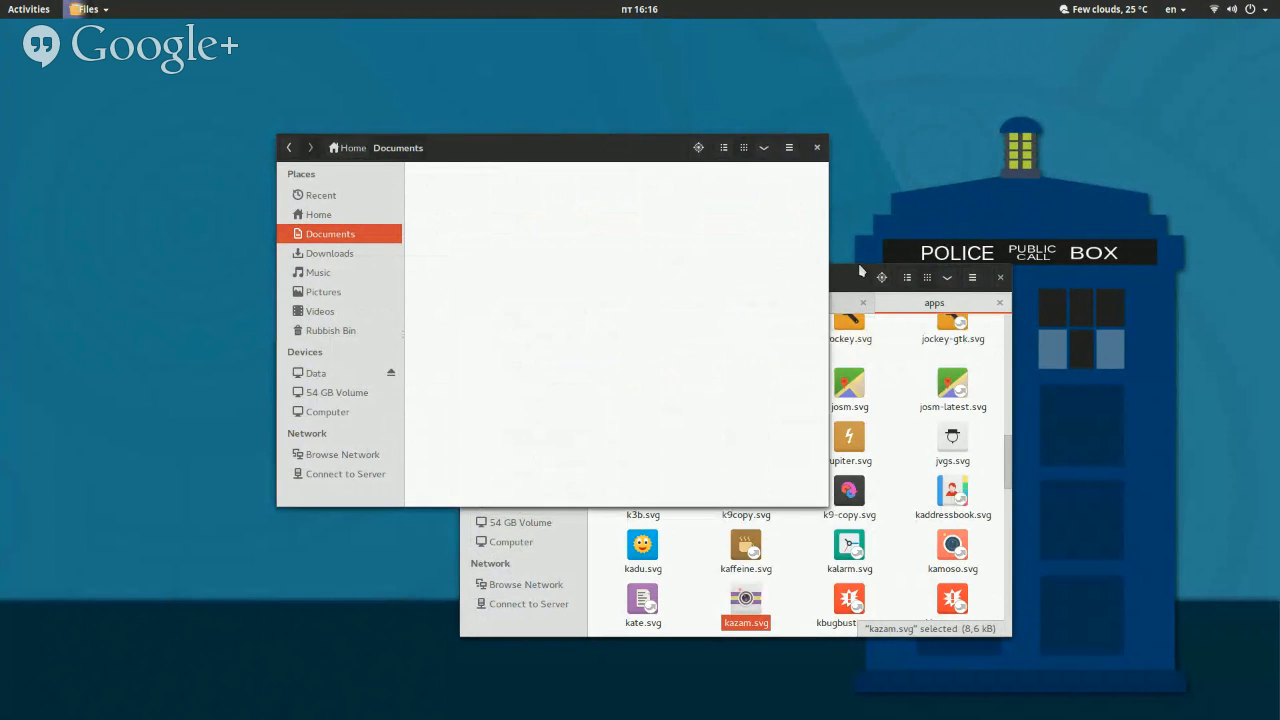
{"action": "middle_click", "coordinate": [942, 296]}
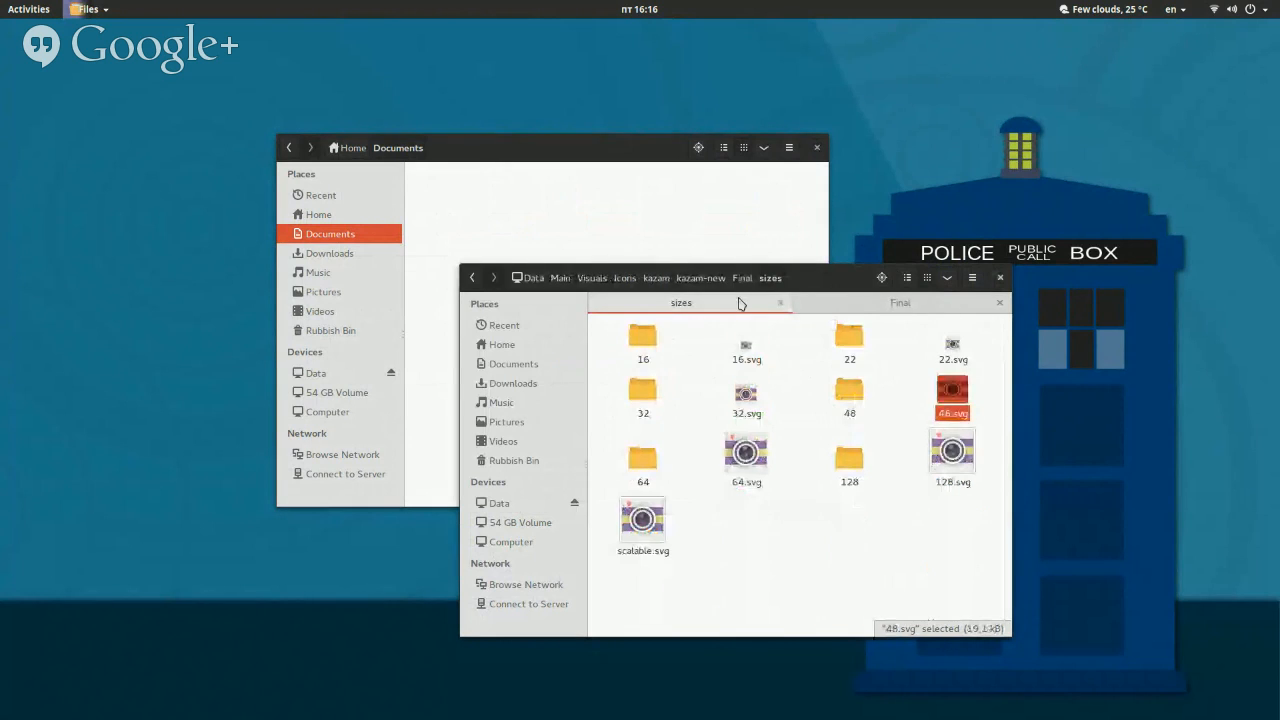
Replace the sizes folder view with the repos folder under Data, Main, Visuals, Icons, Numix, Desktop.
{"action": "left_click", "coordinate": [857, 303]}
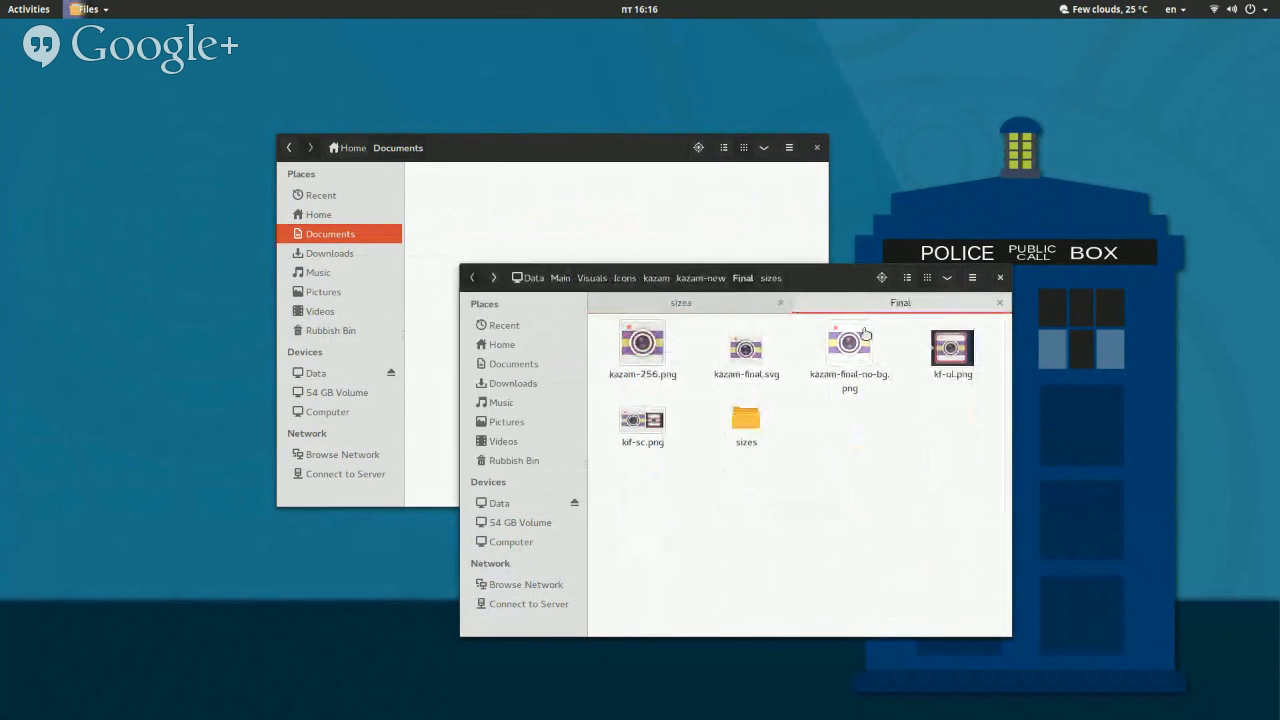
{"action": "left_click", "coordinate": [764, 303]}
{"action": "left_click", "coordinate": [508, 504]}
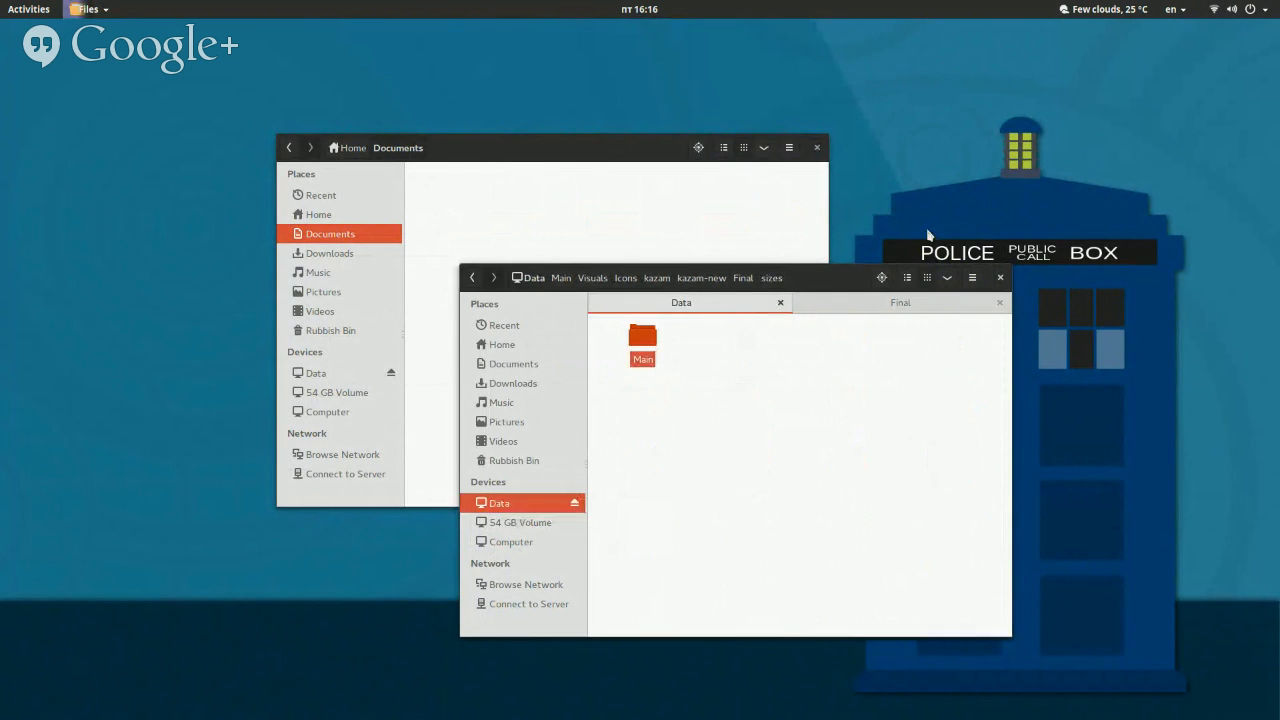
{"action": "double_click", "coordinate": [643, 340]}
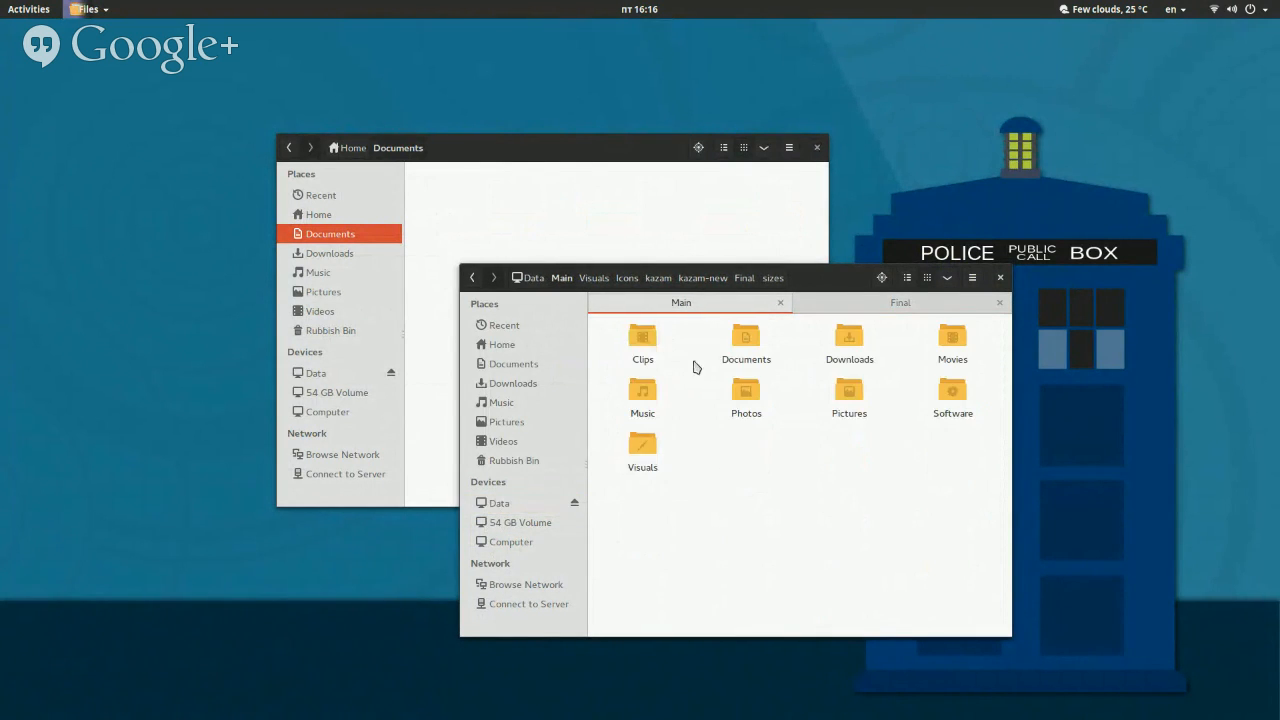
{"action": "double_click", "coordinate": [642, 462]}
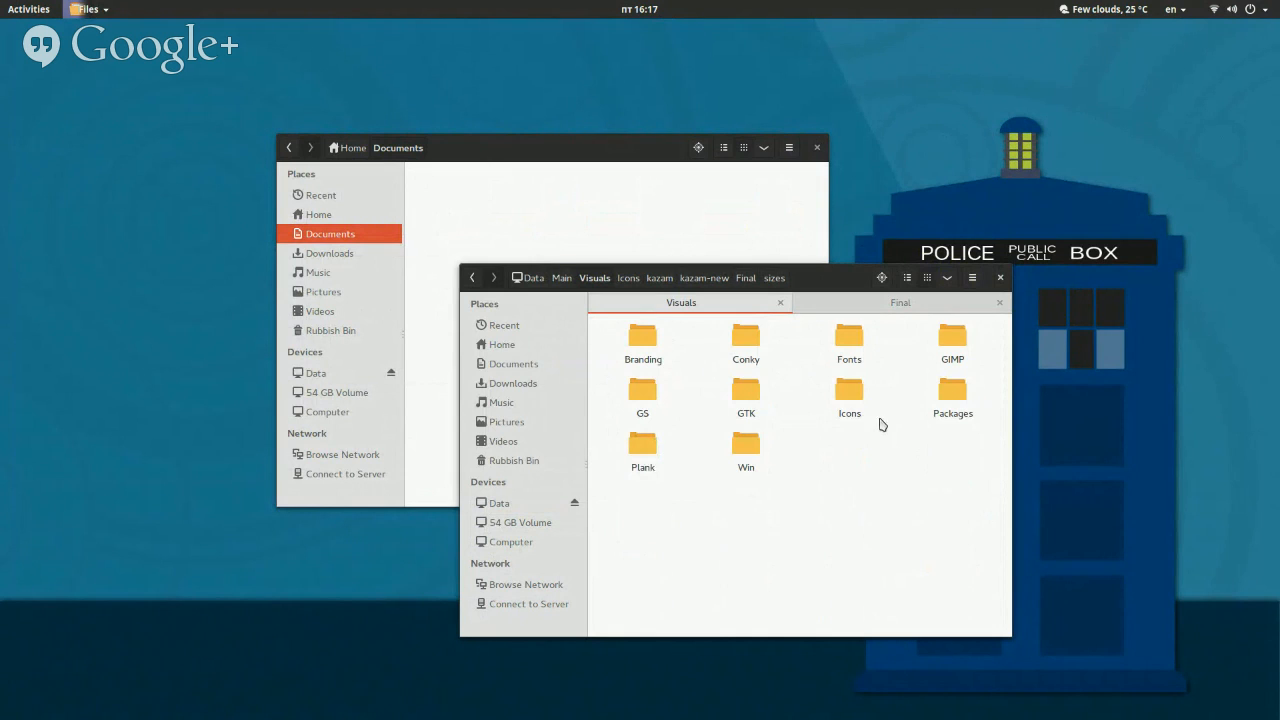
{"action": "double_click", "coordinate": [850, 395]}
{"action": "double_click", "coordinate": [645, 455]}
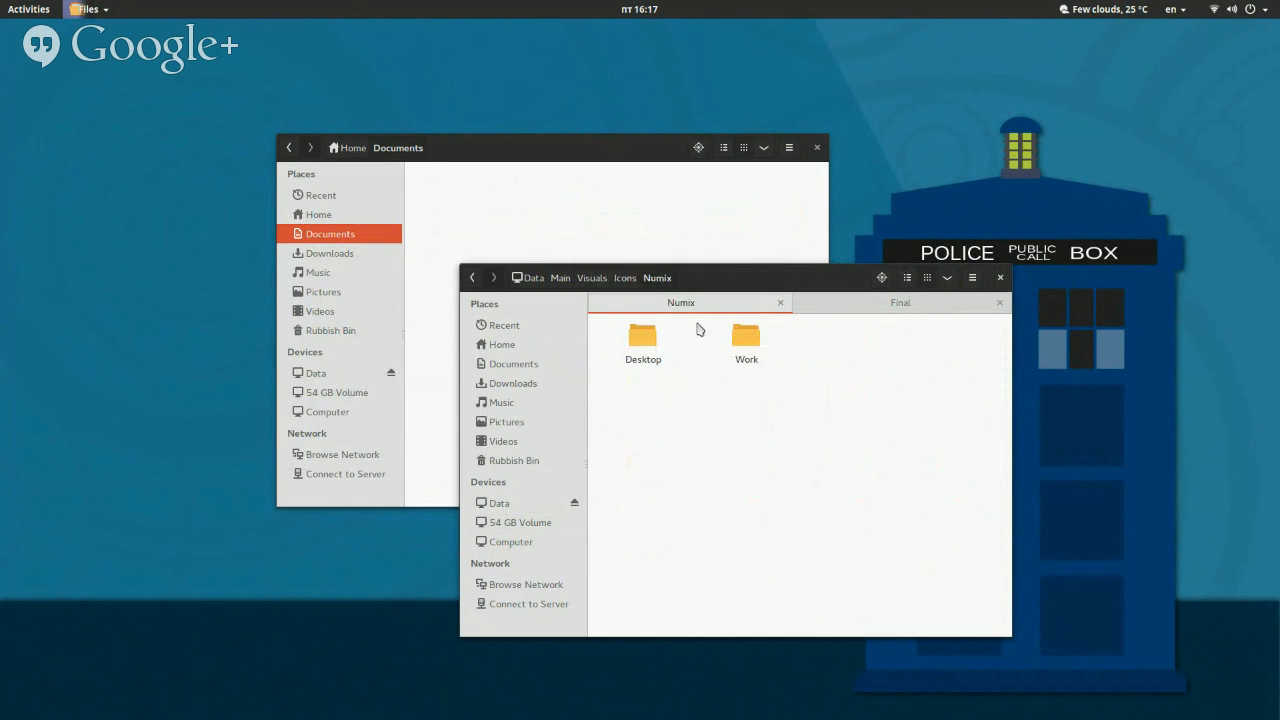
{"action": "double_click", "coordinate": [643, 337]}
{"action": "double_click", "coordinate": [848, 342]}
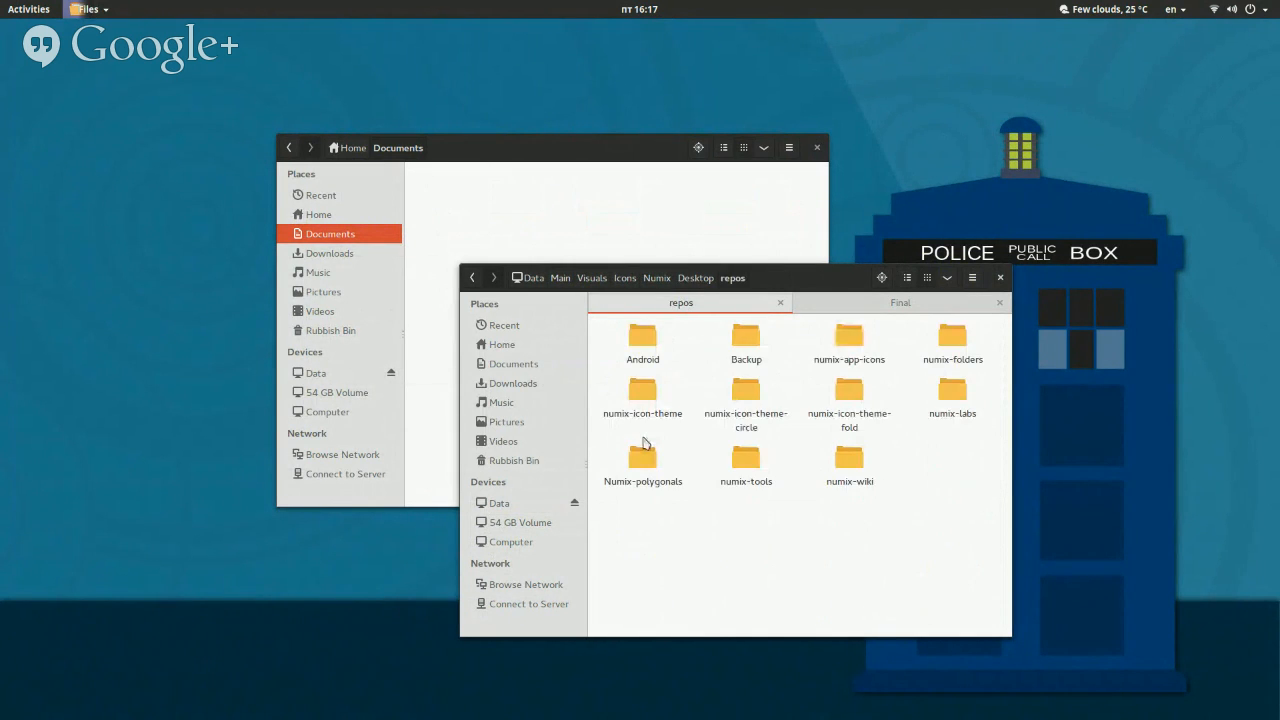
Open the places folder under numix-folders, files, 3, 64x64 and look through its icons.
{"action": "double_click", "coordinate": [948, 345]}
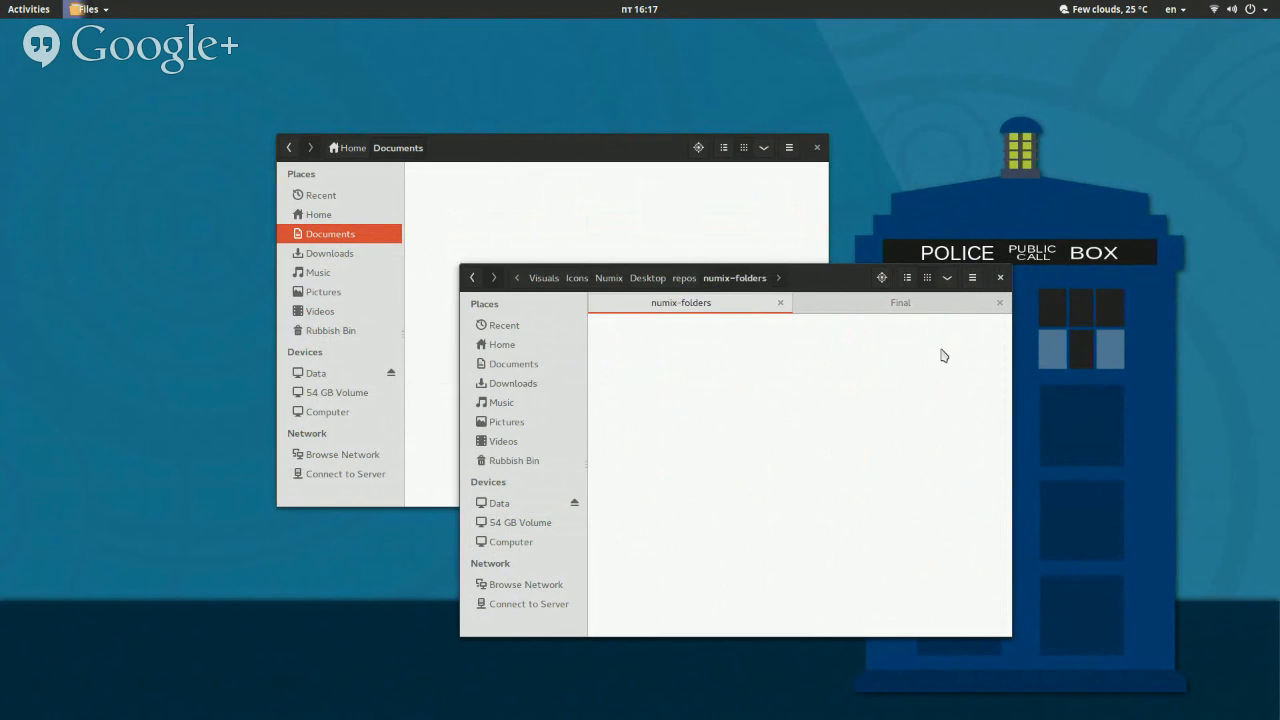
{"action": "double_click", "coordinate": [645, 350]}
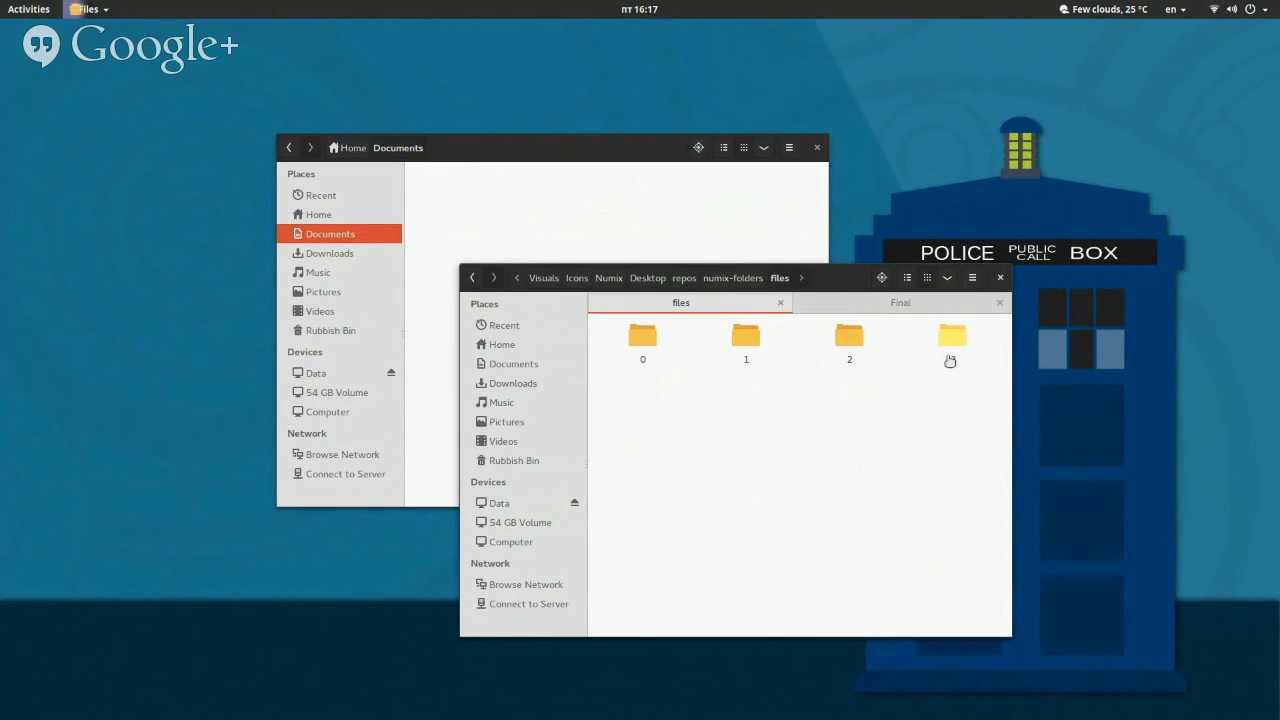
{"action": "double_click", "coordinate": [948, 345]}
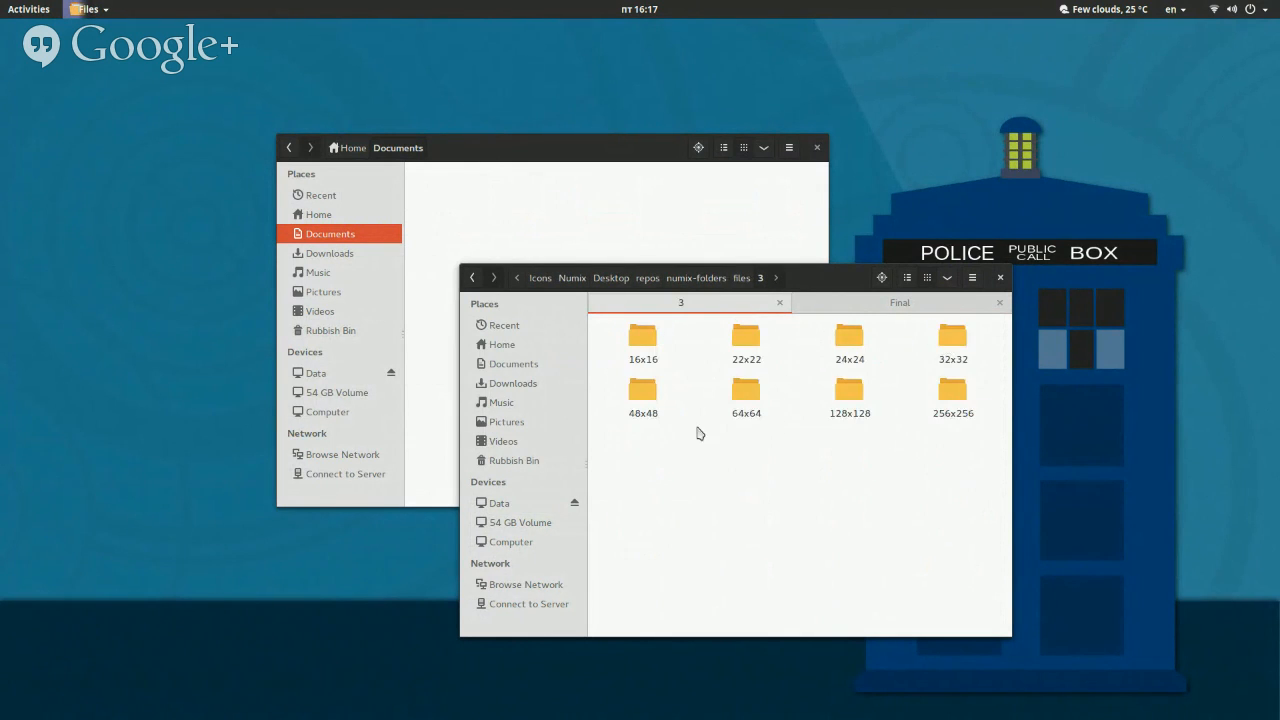
{"action": "double_click", "coordinate": [741, 408]}
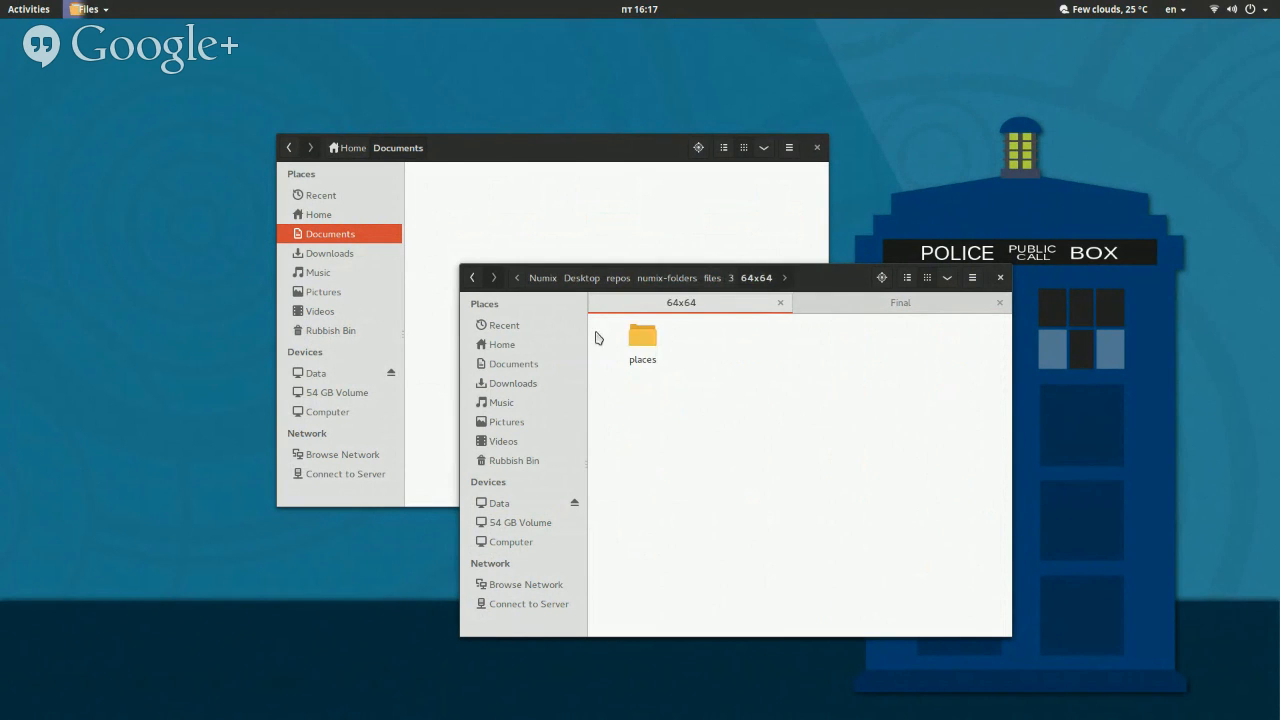
{"action": "double_click", "coordinate": [641, 350]}
{"action": "scroll", "coordinate": [818, 462], "scroll_direction": "down", "scroll_amount": 15}
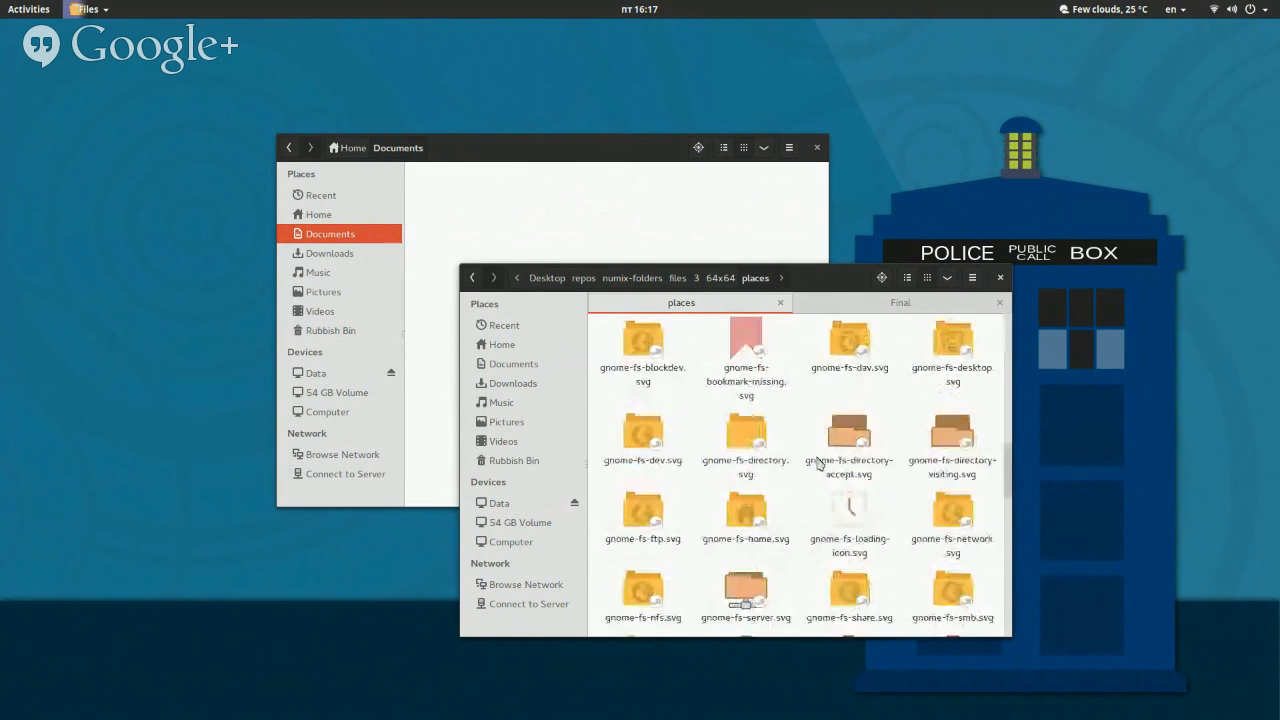
{"action": "scroll", "coordinate": [818, 462], "scroll_direction": "up", "scroll_amount": 5}
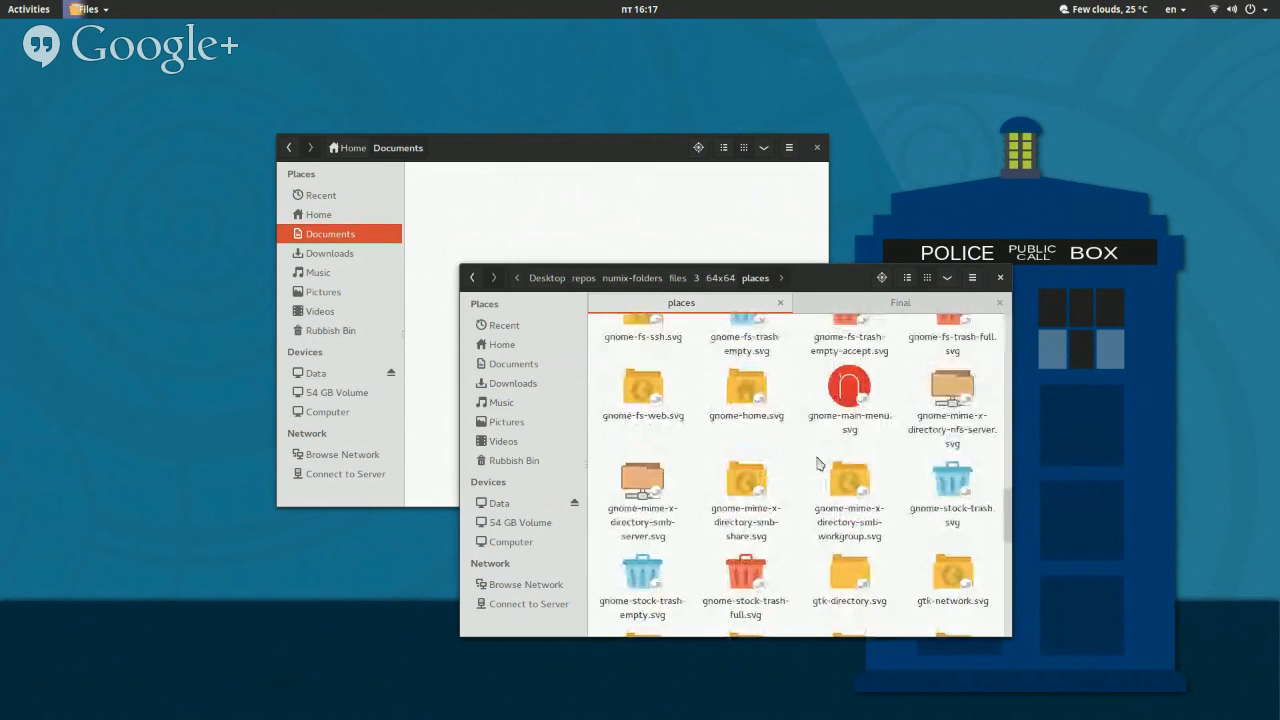
{"action": "scroll", "coordinate": [818, 462], "scroll_direction": "down", "scroll_amount": 10}
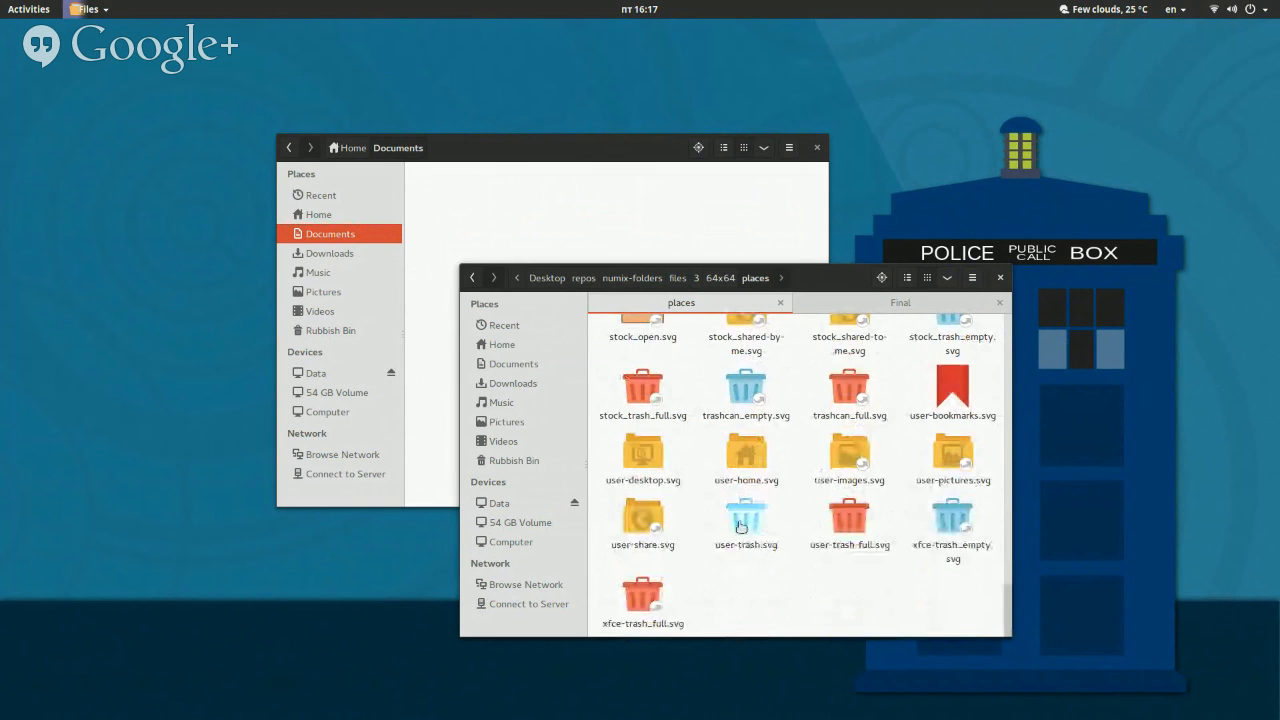
Open user-trash.svg from the places folder in Inkscape.
{"action": "right_click", "coordinate": [730, 520]}
{"action": "mouse_move", "coordinate": [812, 308]}
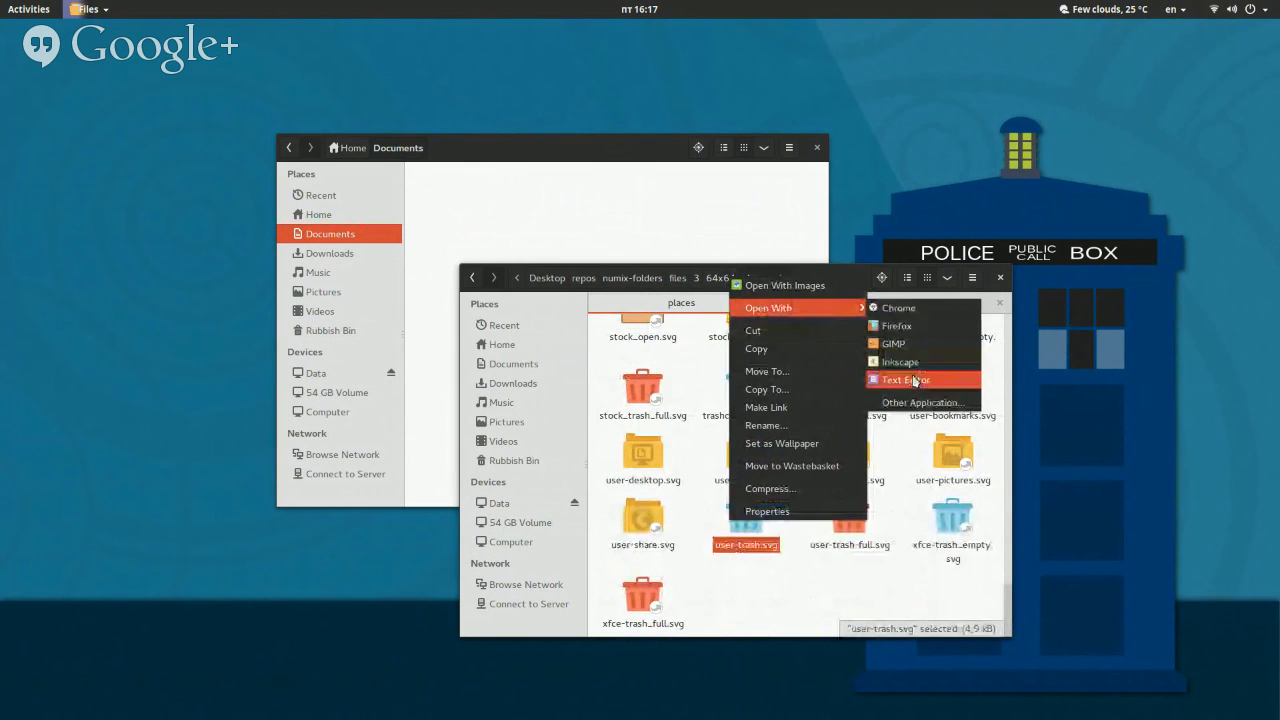
{"action": "left_click", "coordinate": [895, 557]}
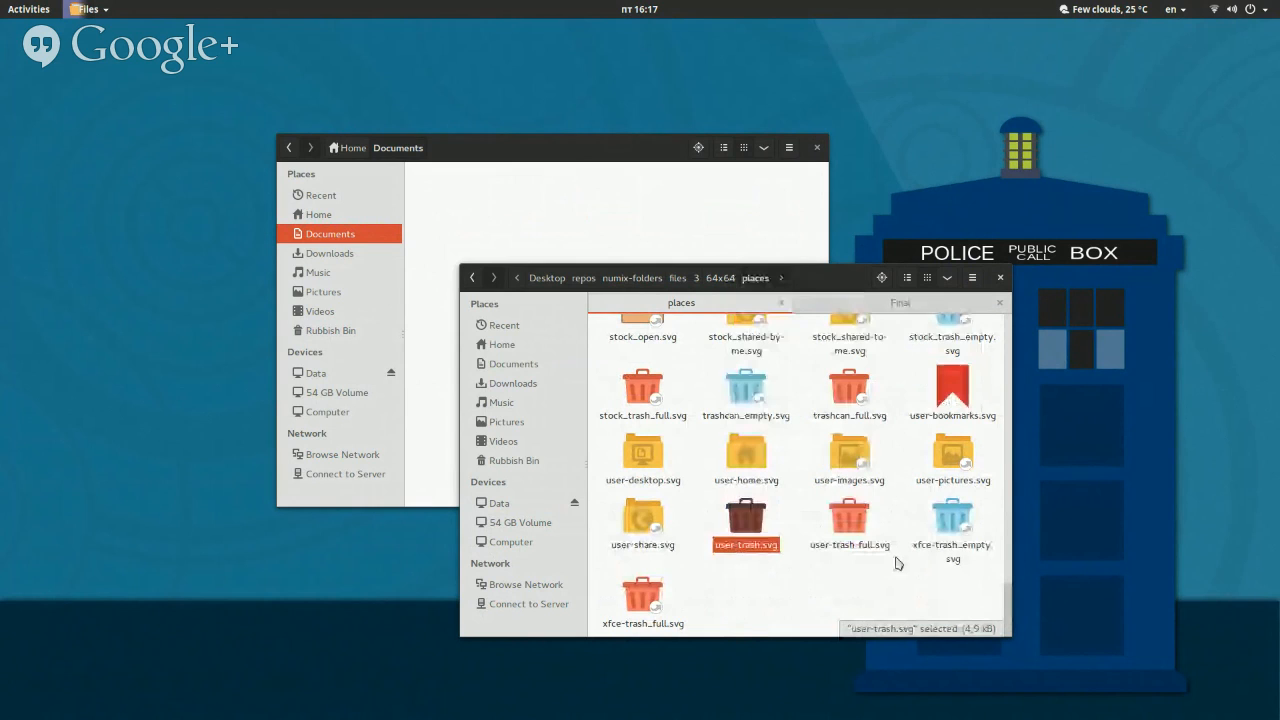
{"action": "left_click", "coordinate": [895, 588]}
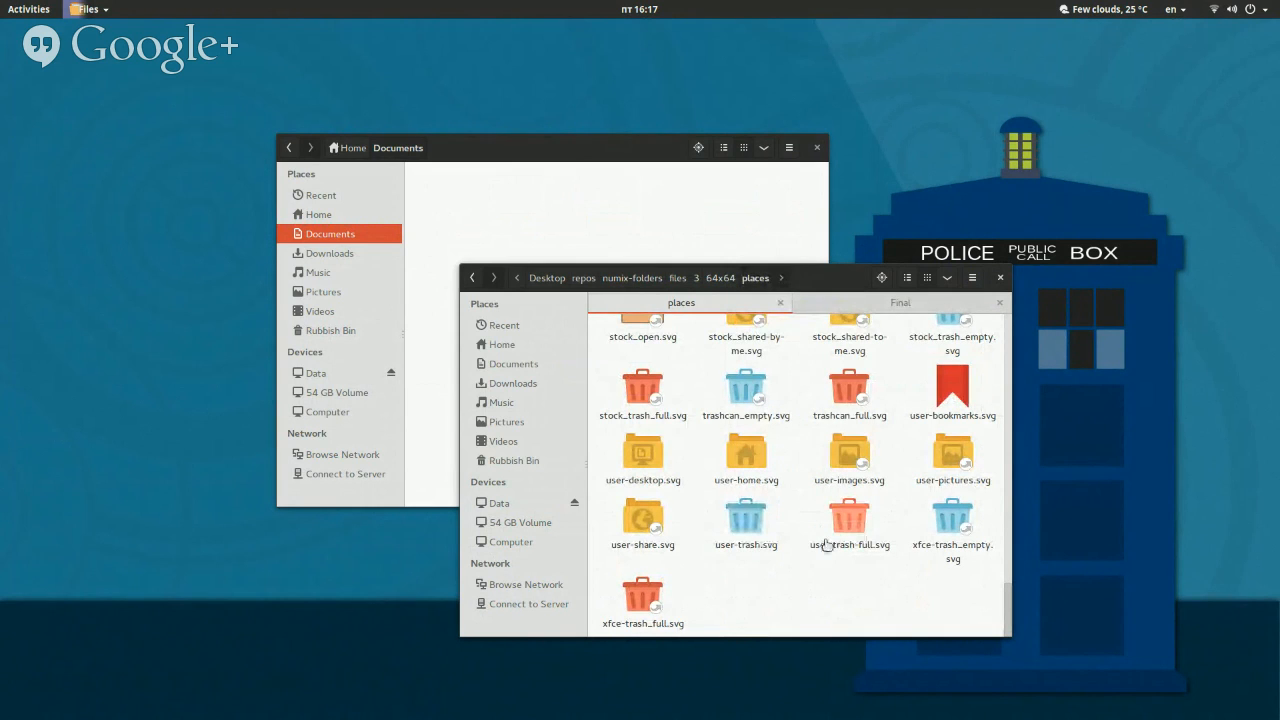
{"action": "right_click", "coordinate": [762, 525]}
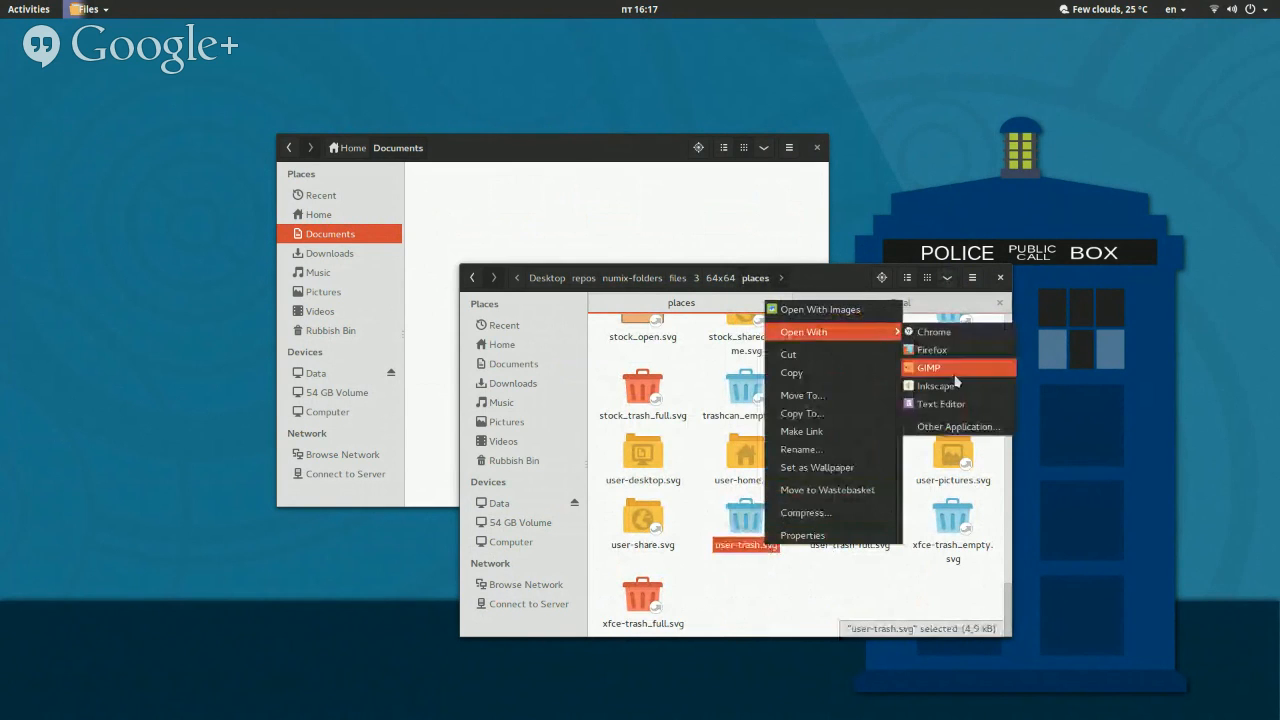
{"action": "left_click", "coordinate": [955, 397]}
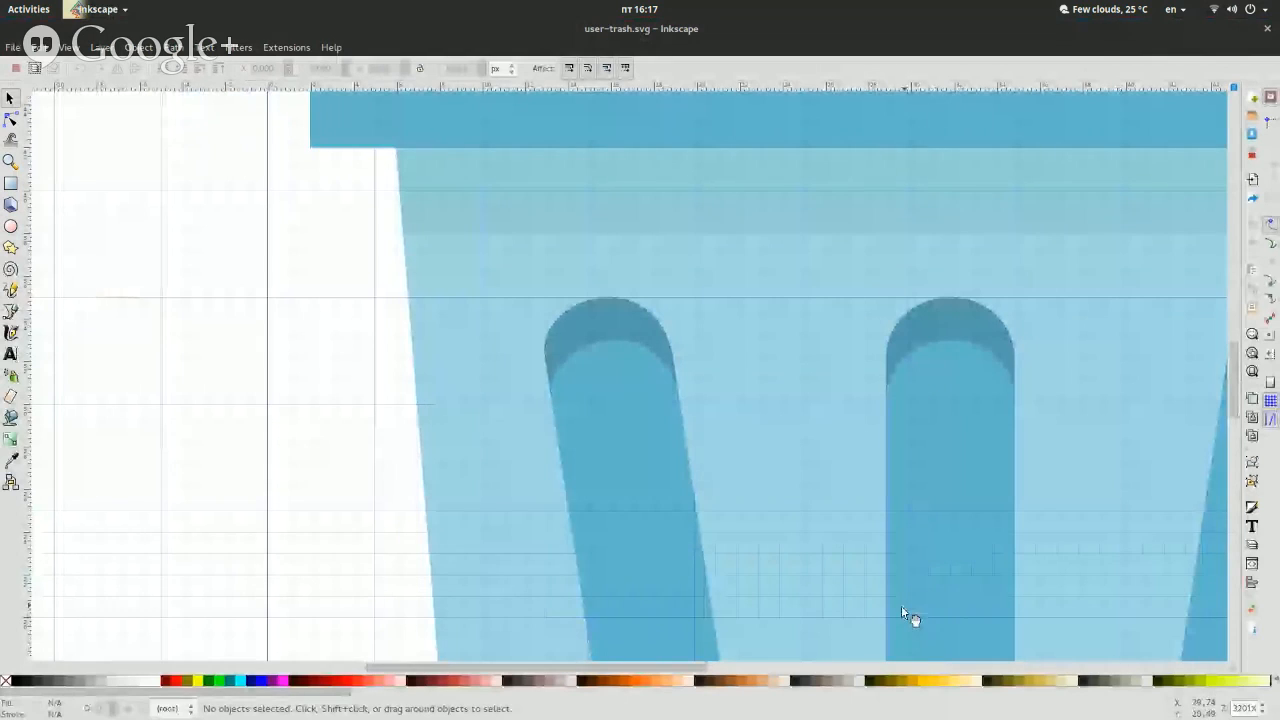
Examine the trash bin's bottom edge, its three slots and the shadow shape at the top of the left slot.
{"action": "left_click_drag", "start_coordinate": [700, 668], "coordinate": [822, 680]}
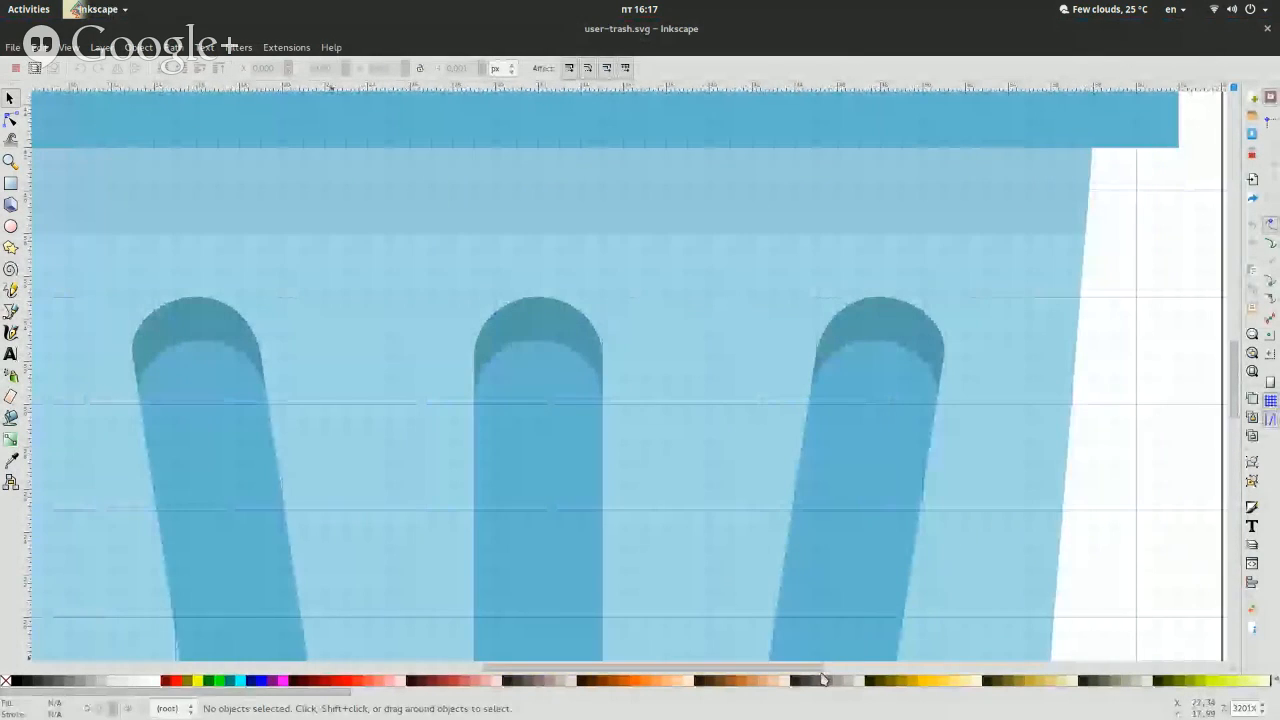
{"action": "left_click", "coordinate": [1234, 497]}
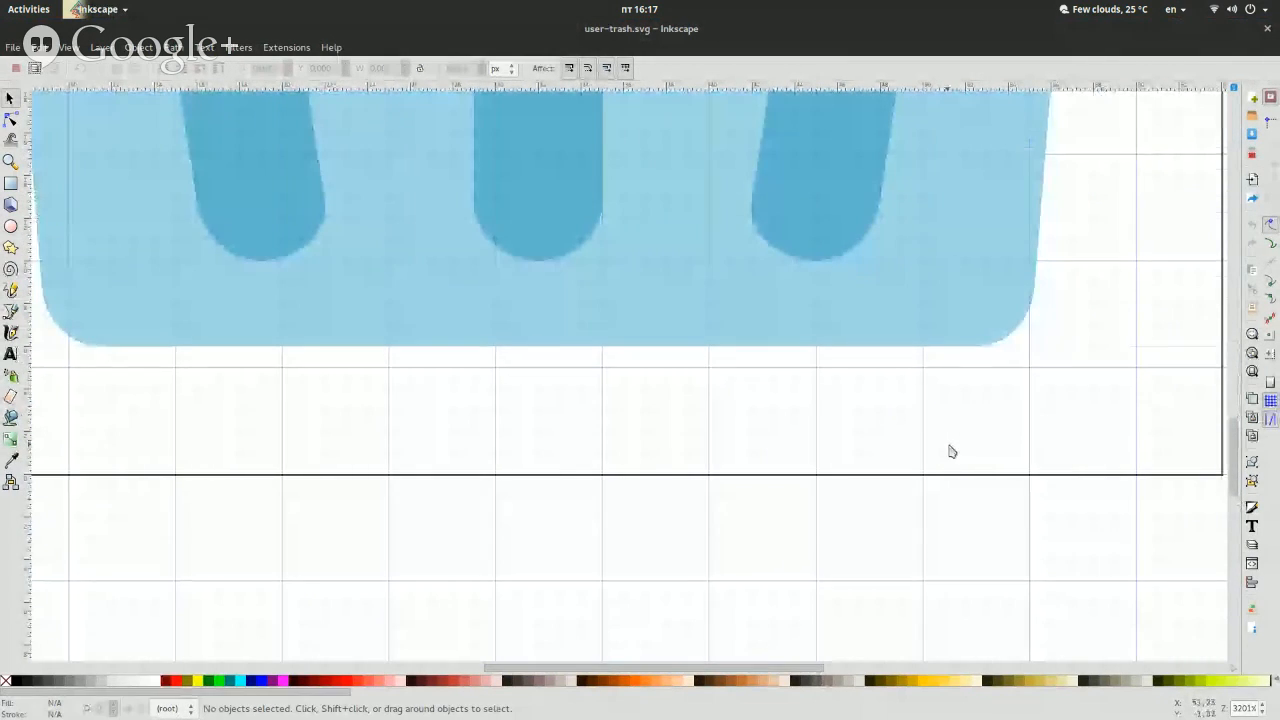
{"action": "scroll", "coordinate": [951, 452], "scroll_direction": "up", "scroll_amount": 10}
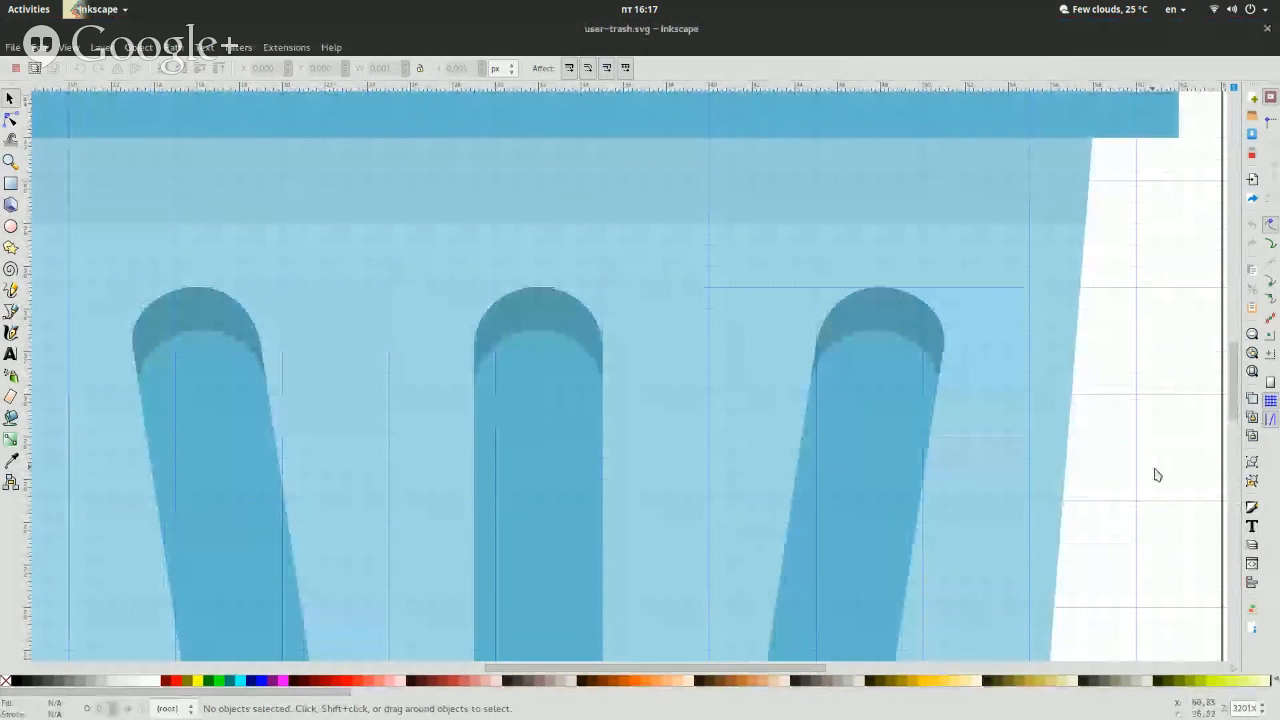
{"action": "left_click_drag", "start_coordinate": [814, 669], "coordinate": [763, 672]}
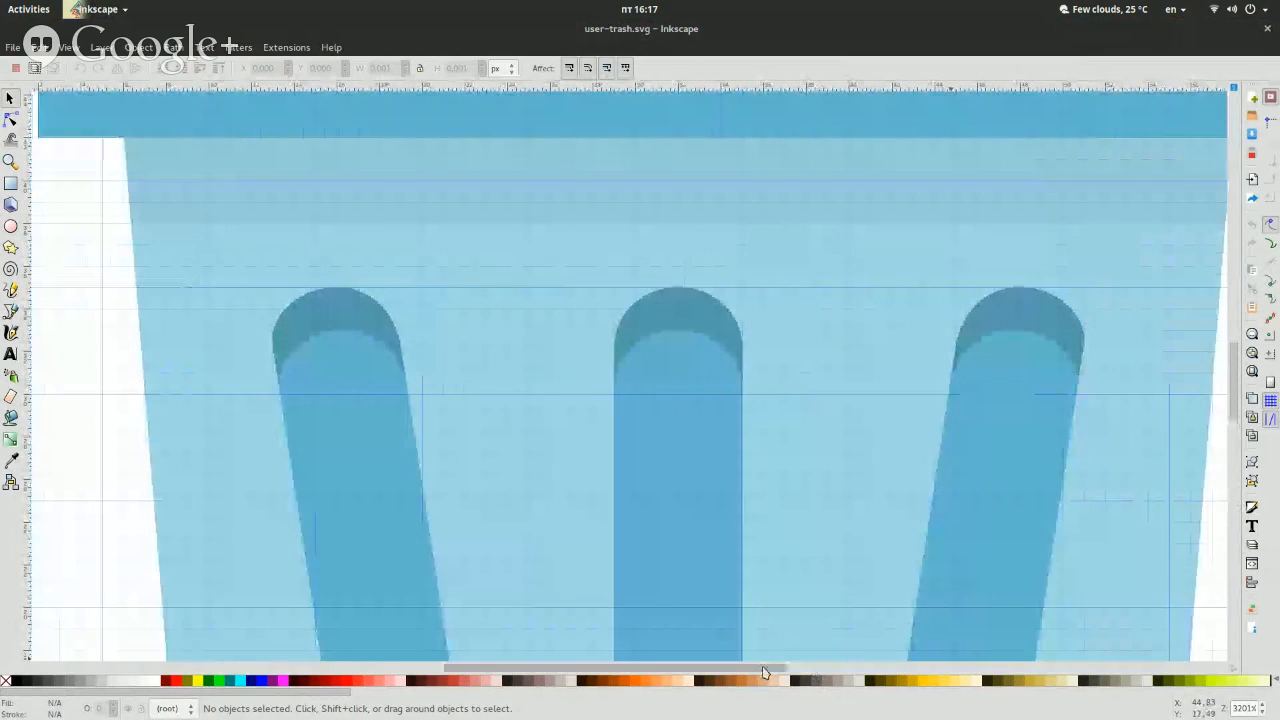
{"action": "left_click", "coordinate": [343, 318]}
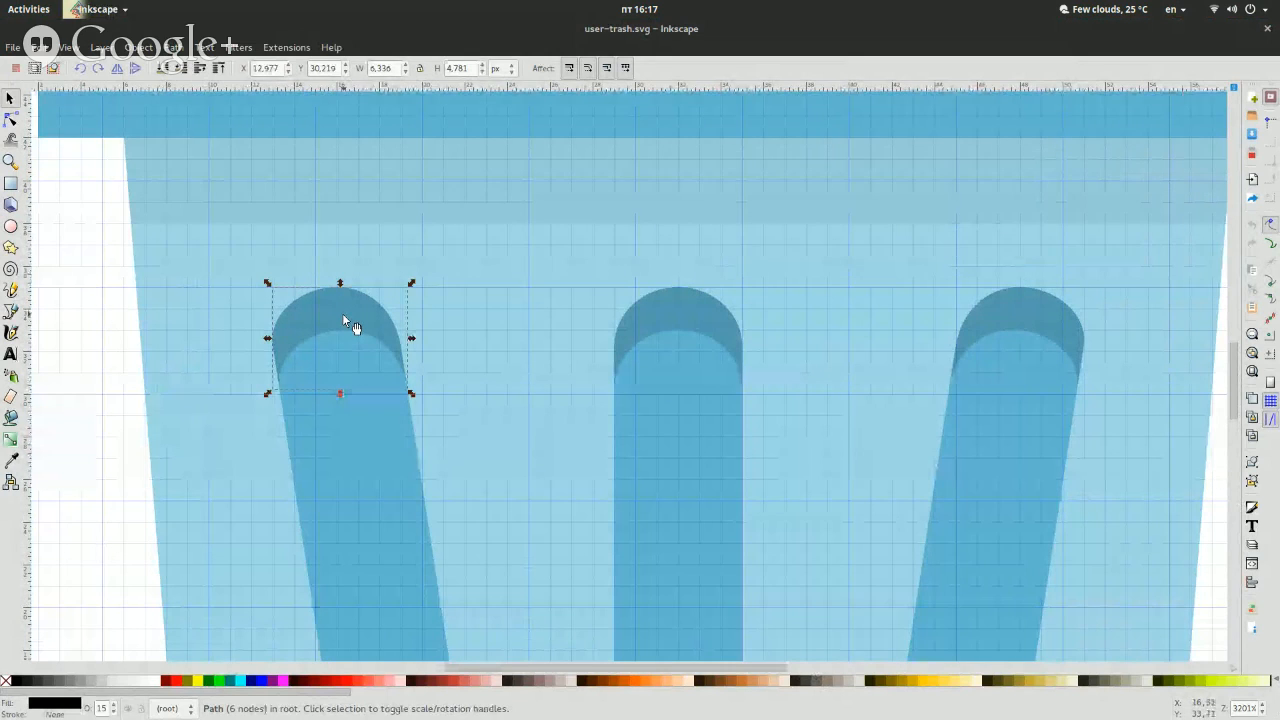
{"action": "left_click", "coordinate": [107, 372]}
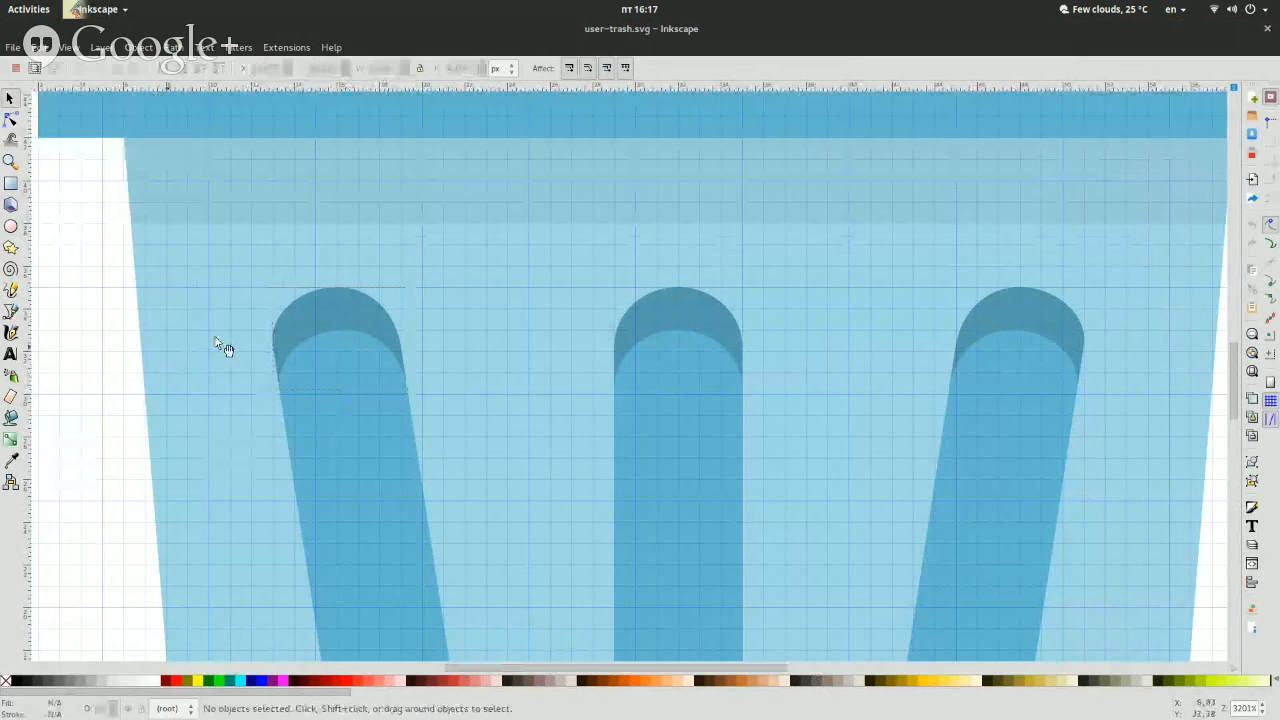
{"action": "left_click", "coordinate": [311, 330]}
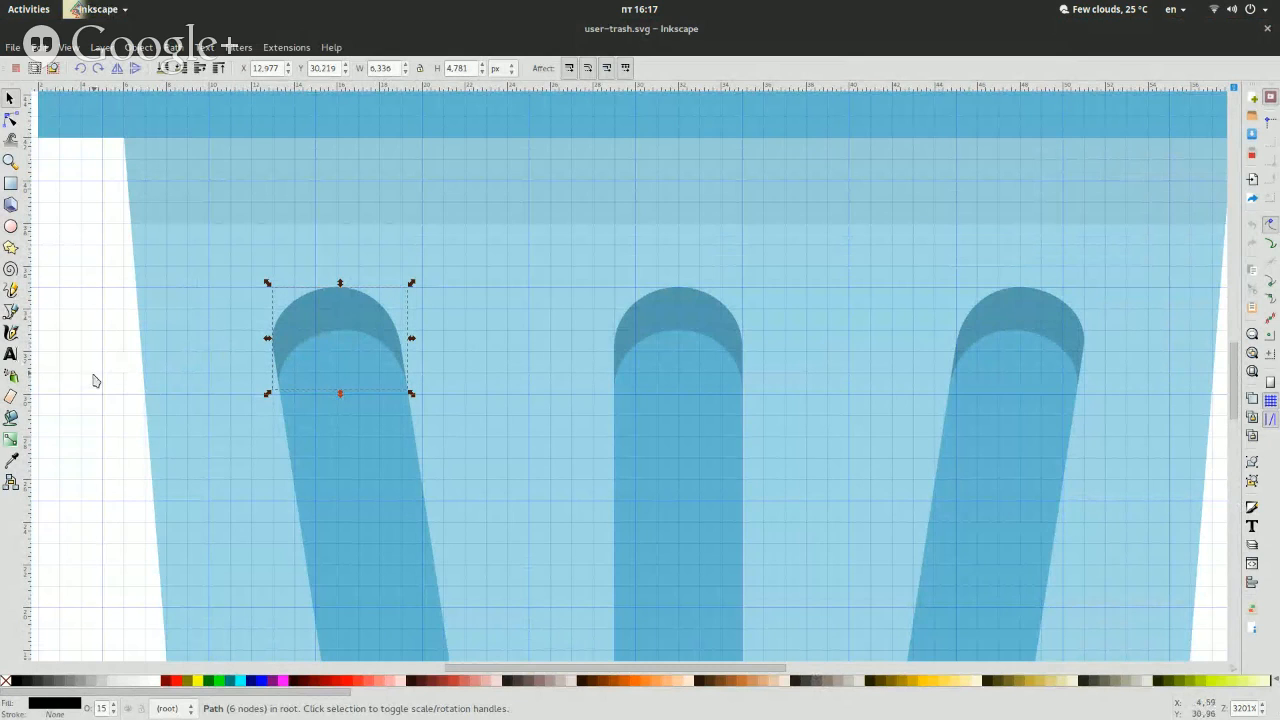
{"action": "left_click", "coordinate": [84, 383]}
{"action": "left_click", "coordinate": [320, 326]}
{"action": "left_click", "coordinate": [107, 393]}
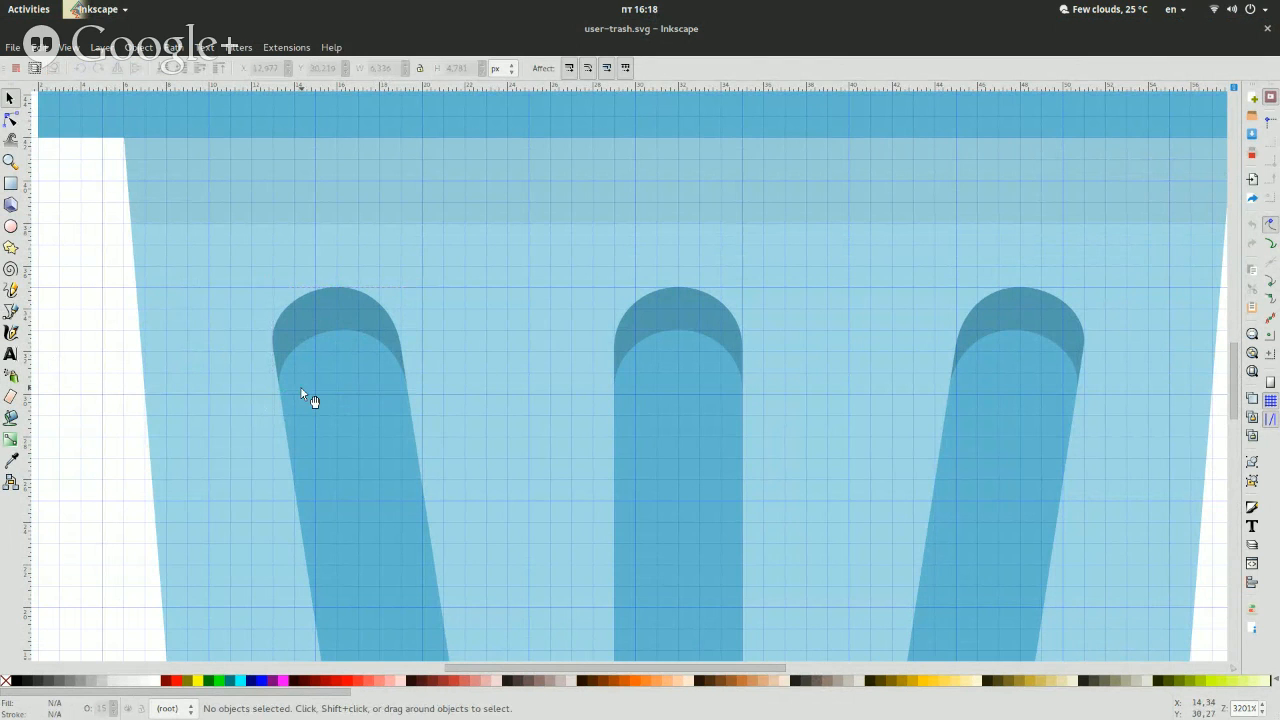
Delete the dark shadow shapes at the tops of all three slots in the trash bin.
{"action": "left_click", "coordinate": [1263, 712]}
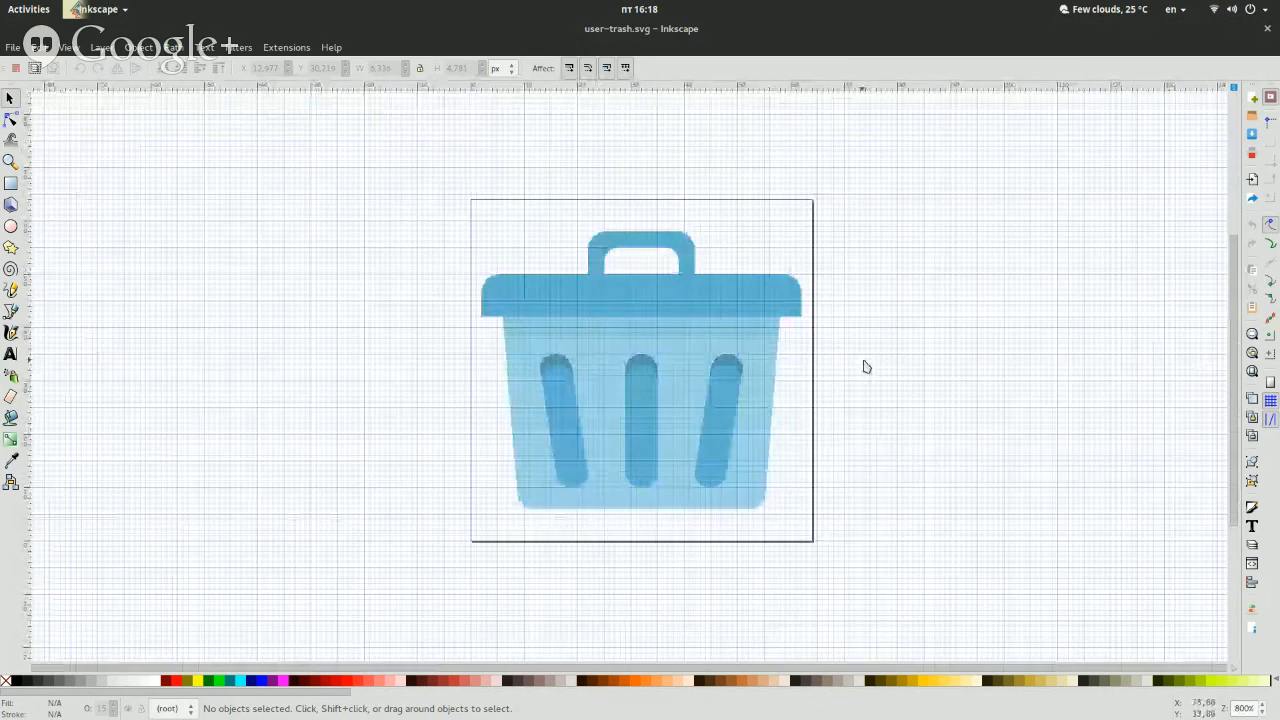
{"action": "left_click", "coordinate": [726, 359]}
{"action": "key", "text": "Escape"}
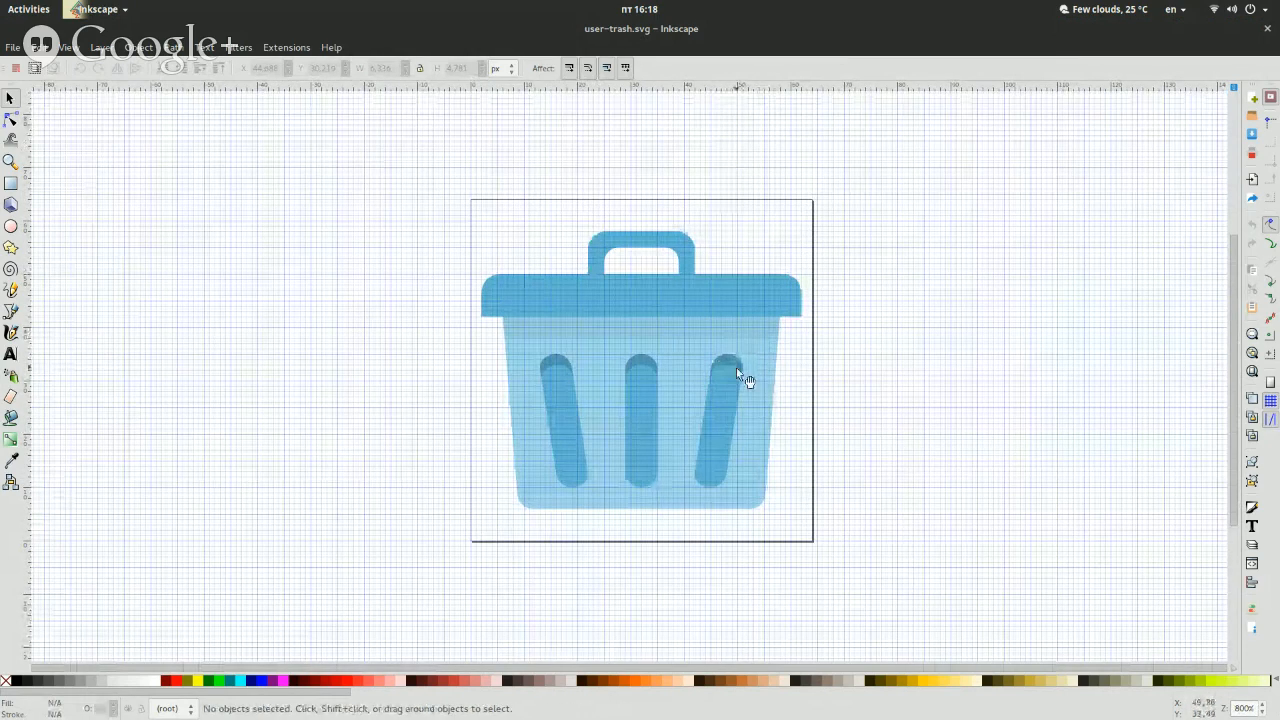
{"action": "left_click", "coordinate": [738, 372]}
{"action": "left_click", "coordinate": [640, 368], "text": "shift"}
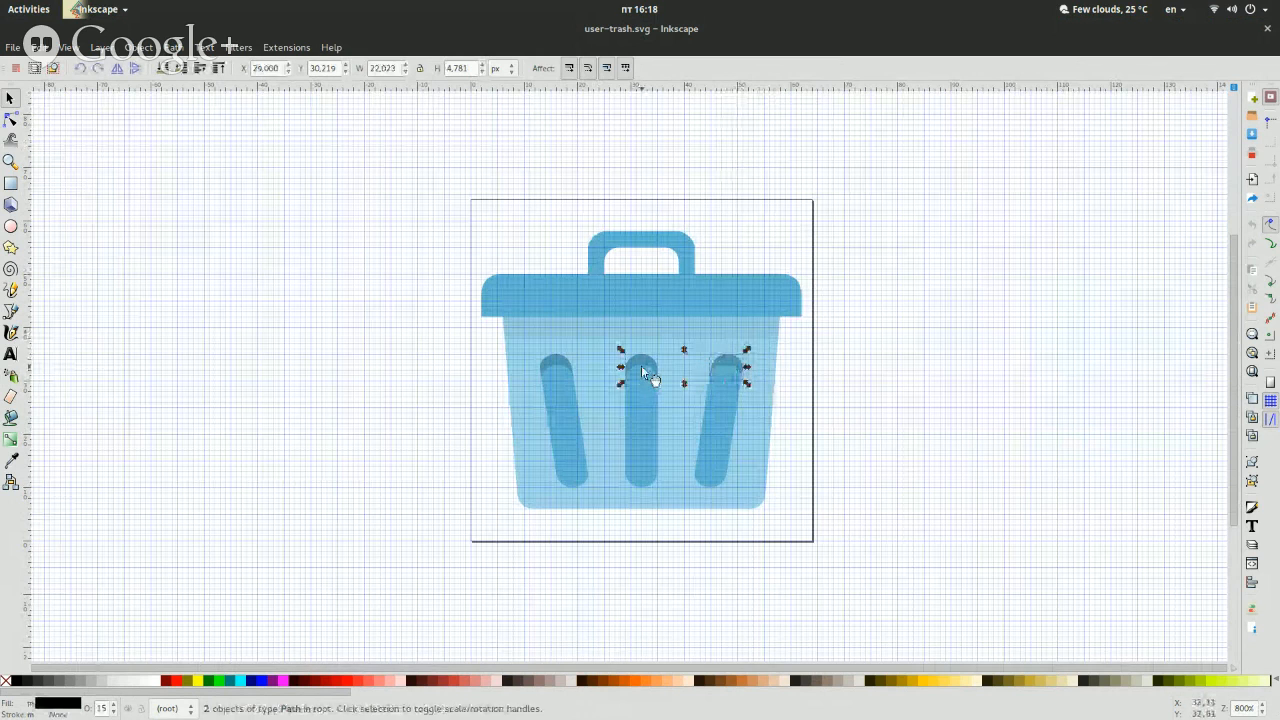
{"action": "left_click", "coordinate": [557, 368], "text": "shift"}
{"action": "key", "text": "Delete"}
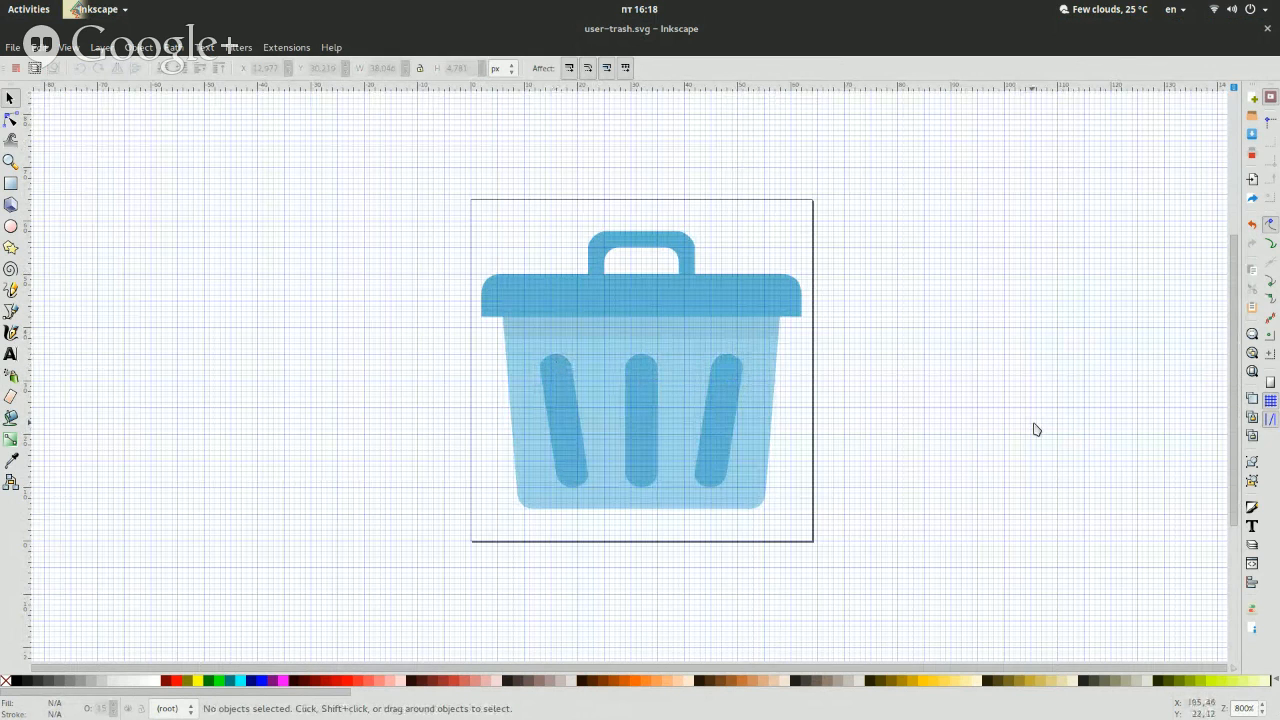
Save the modified trash icon in the places folder under the new name user-trash-plain.svg.
{"action": "key", "text": "ctrl+shift+s"}
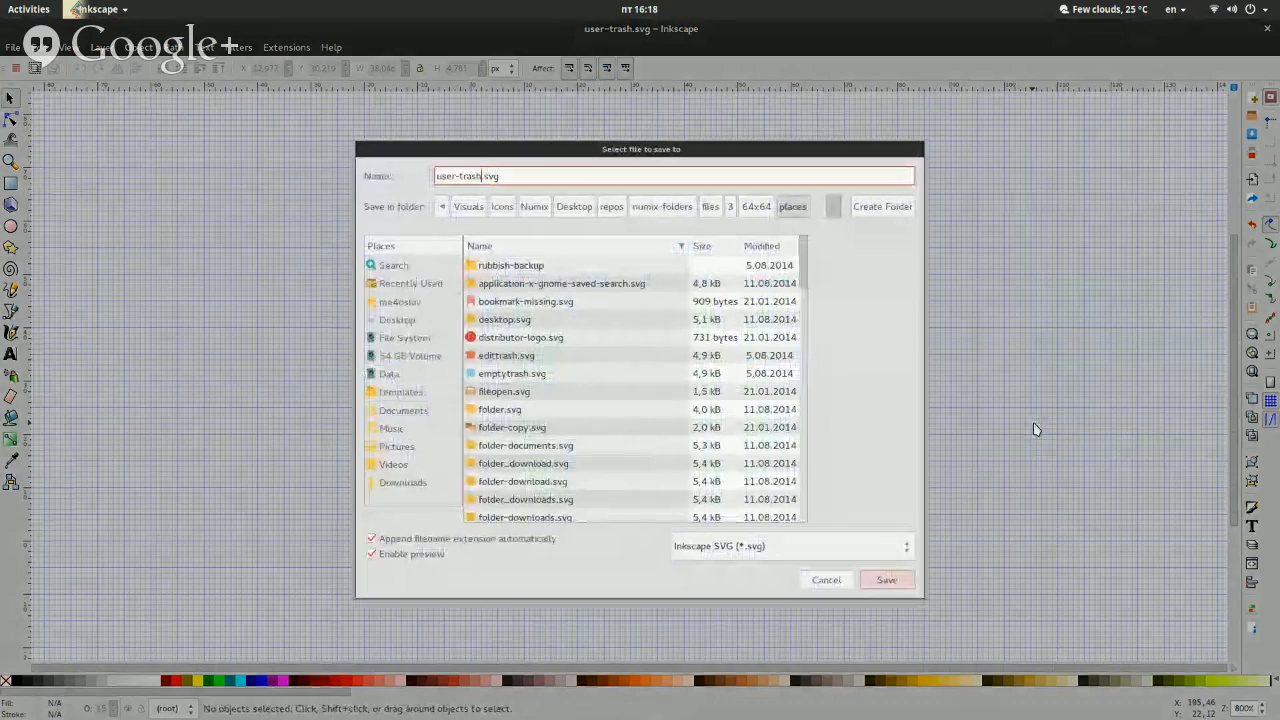
{"action": "type", "text": "-full"}
{"action": "key", "text": "Return"}
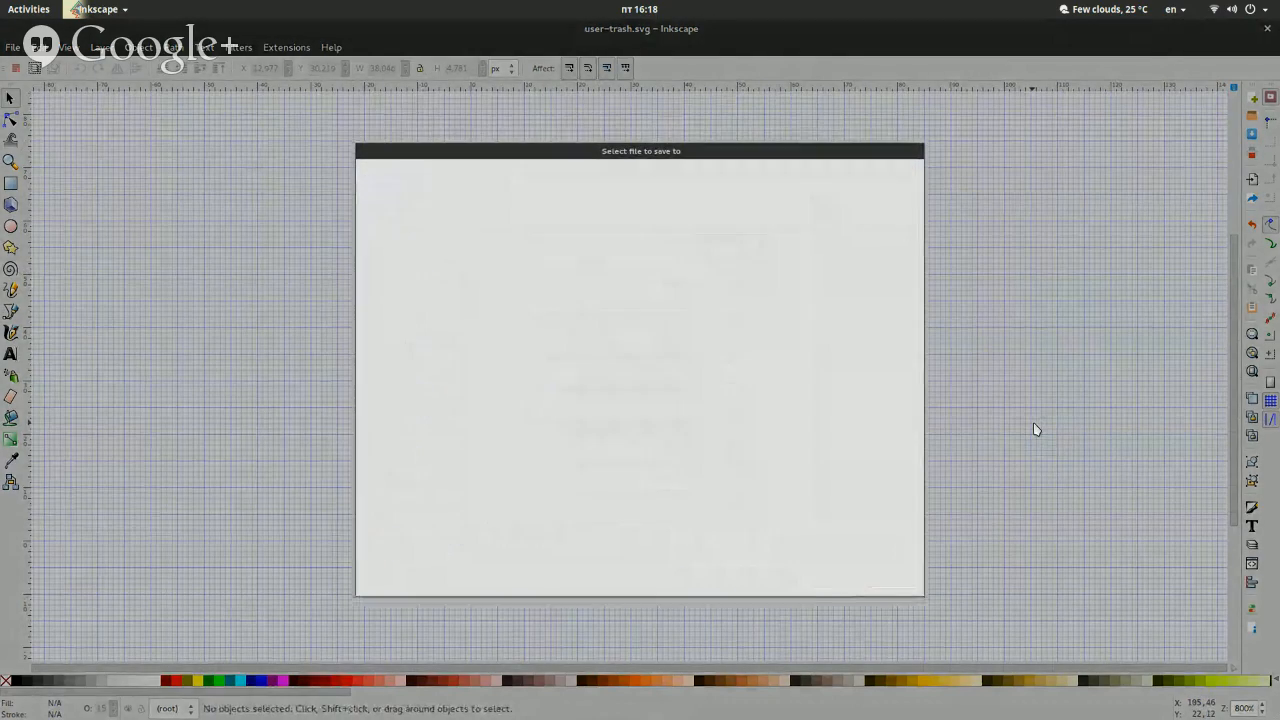
Compare the icons of user-trash.svg and user-trash-plain.svg in the places folder of the file manager.
{"action": "key", "text": "super"}
{"action": "left_click", "coordinate": [808, 250]}
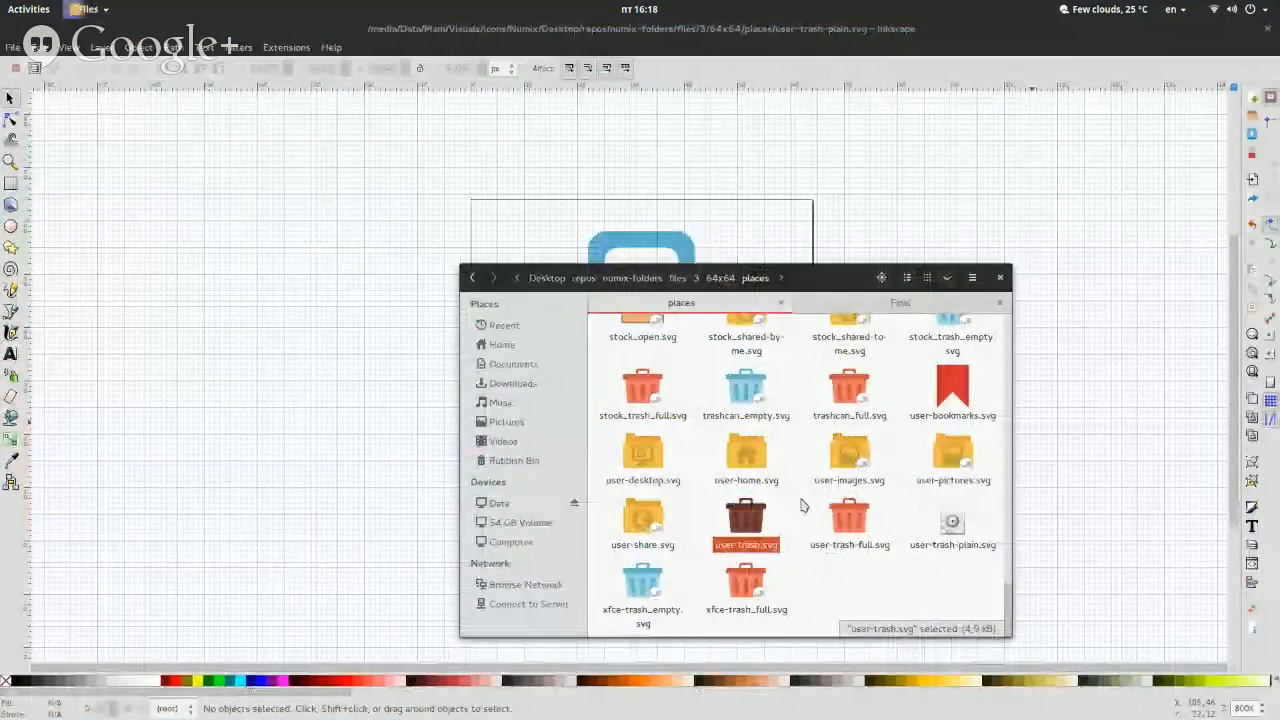
{"action": "left_click", "coordinate": [851, 588]}
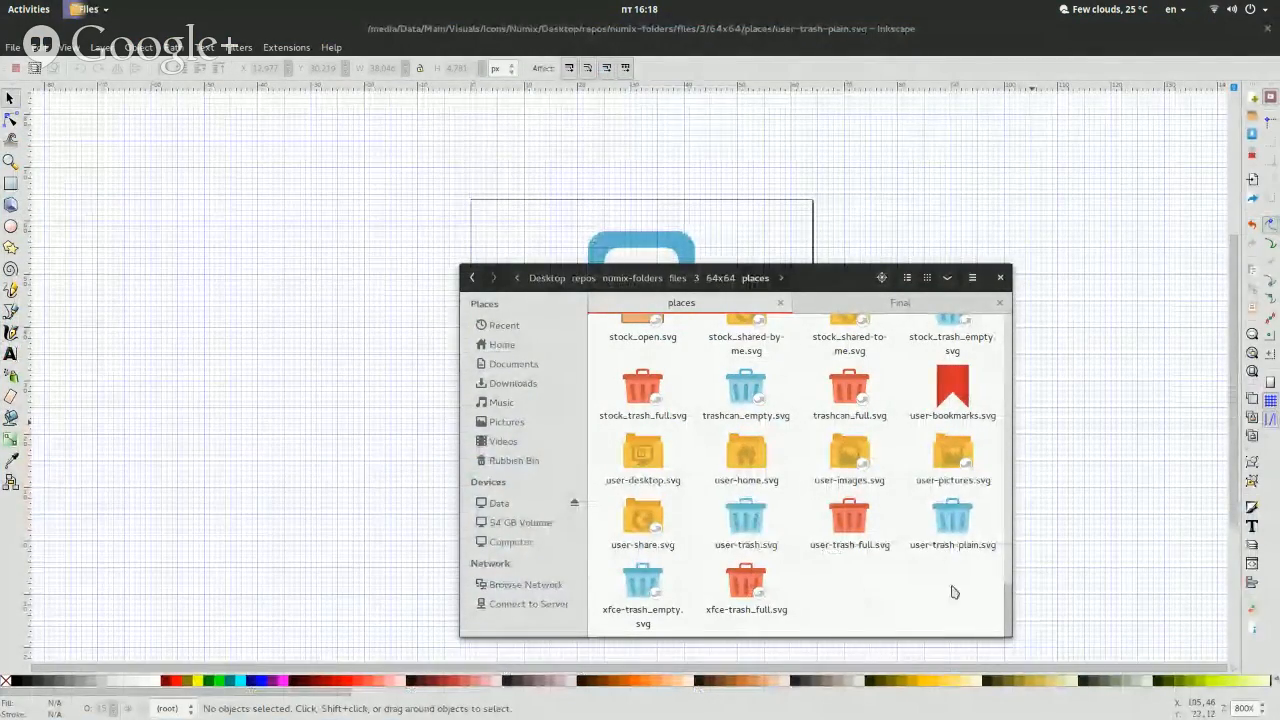
{"action": "left_click_drag", "start_coordinate": [968, 576], "coordinate": [968, 540]}
{"action": "left_click", "coordinate": [947, 659]}
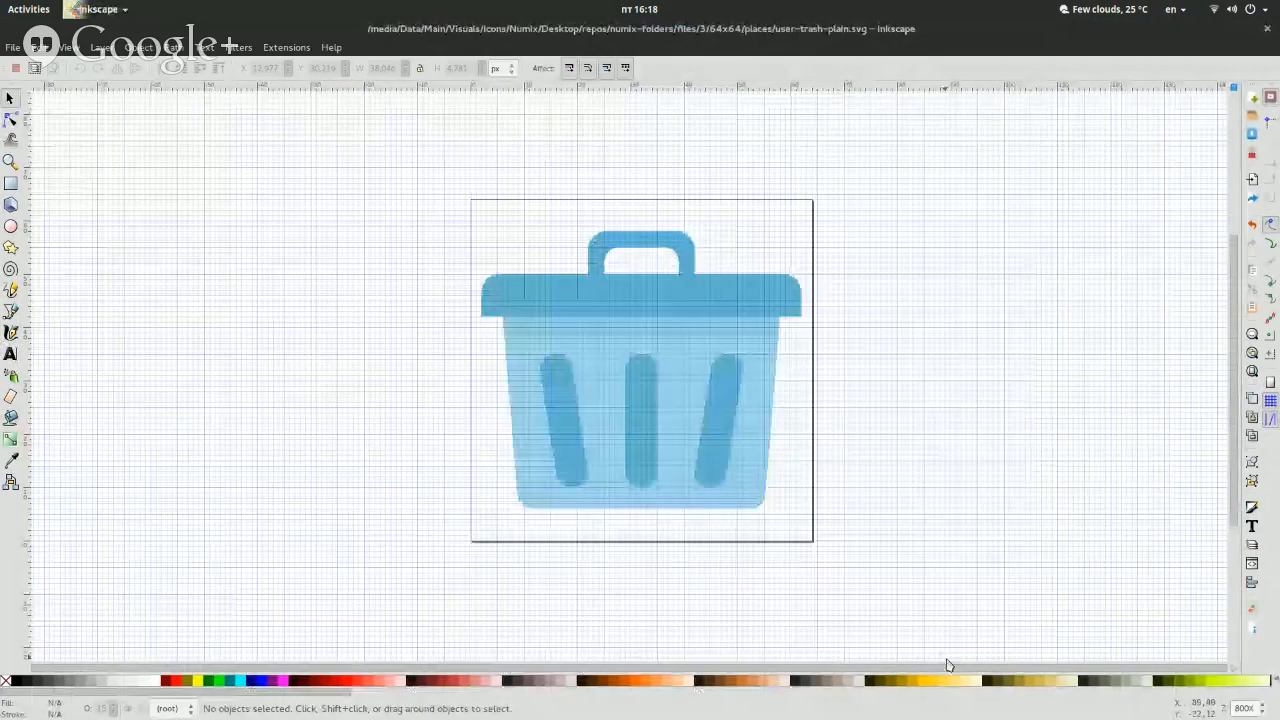
{"action": "key", "text": "super"}
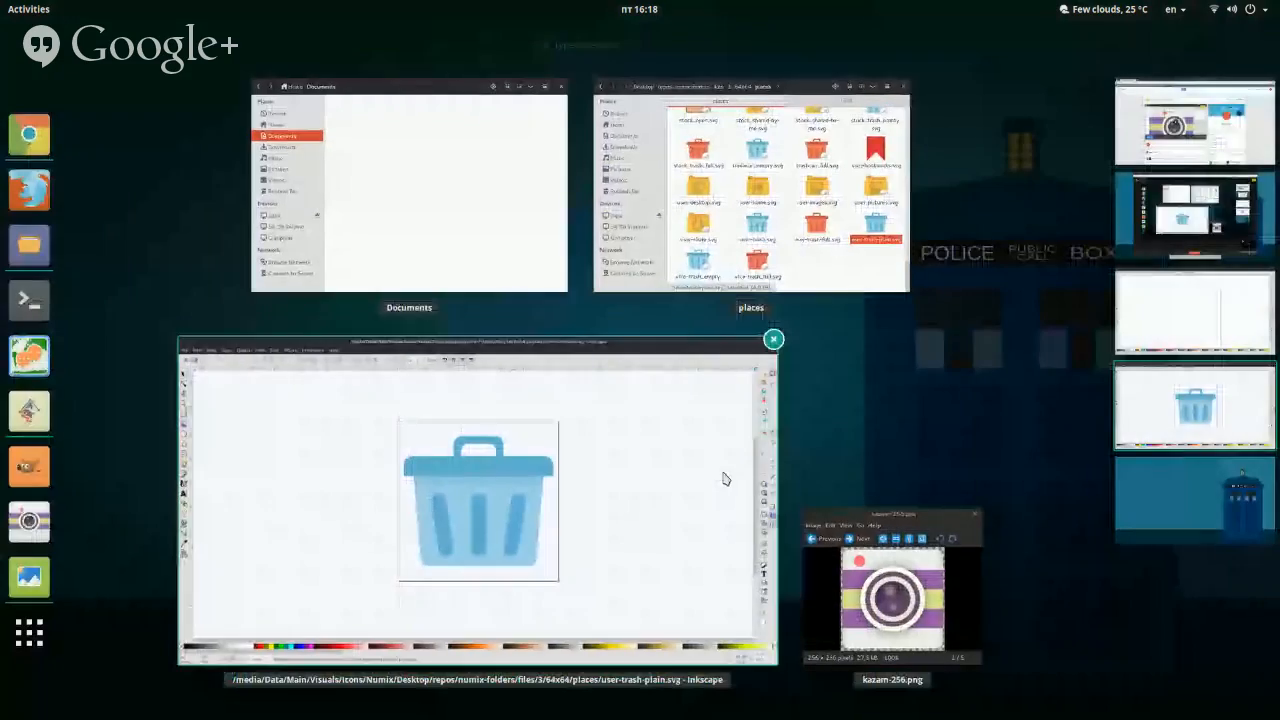
{"action": "left_click", "coordinate": [850, 200]}
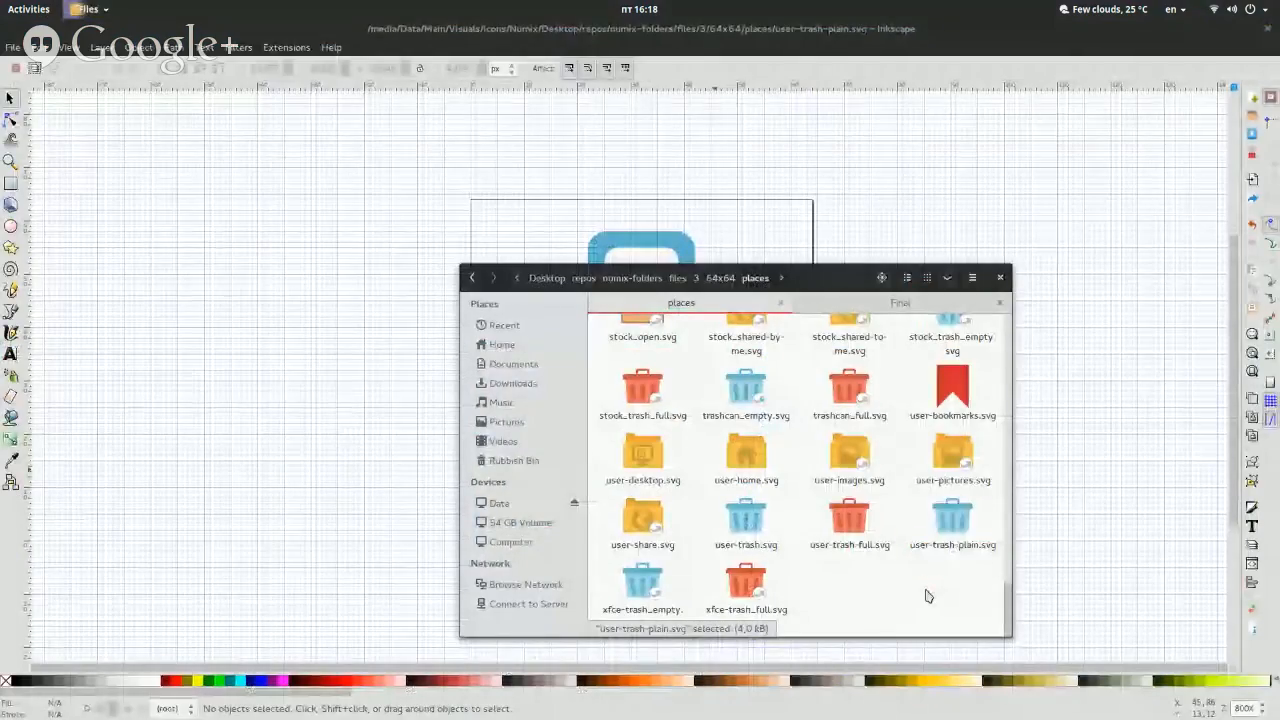
{"action": "left_click", "coordinate": [752, 535]}
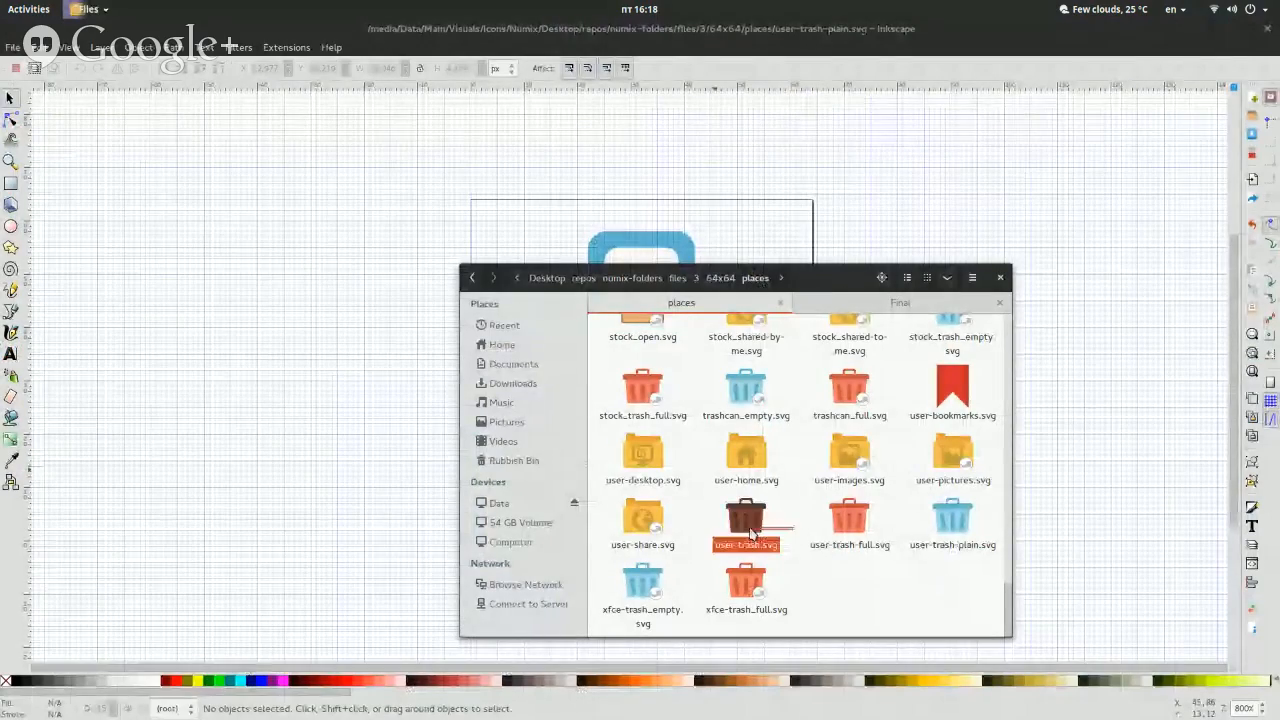
{"action": "left_click", "coordinate": [840, 580]}
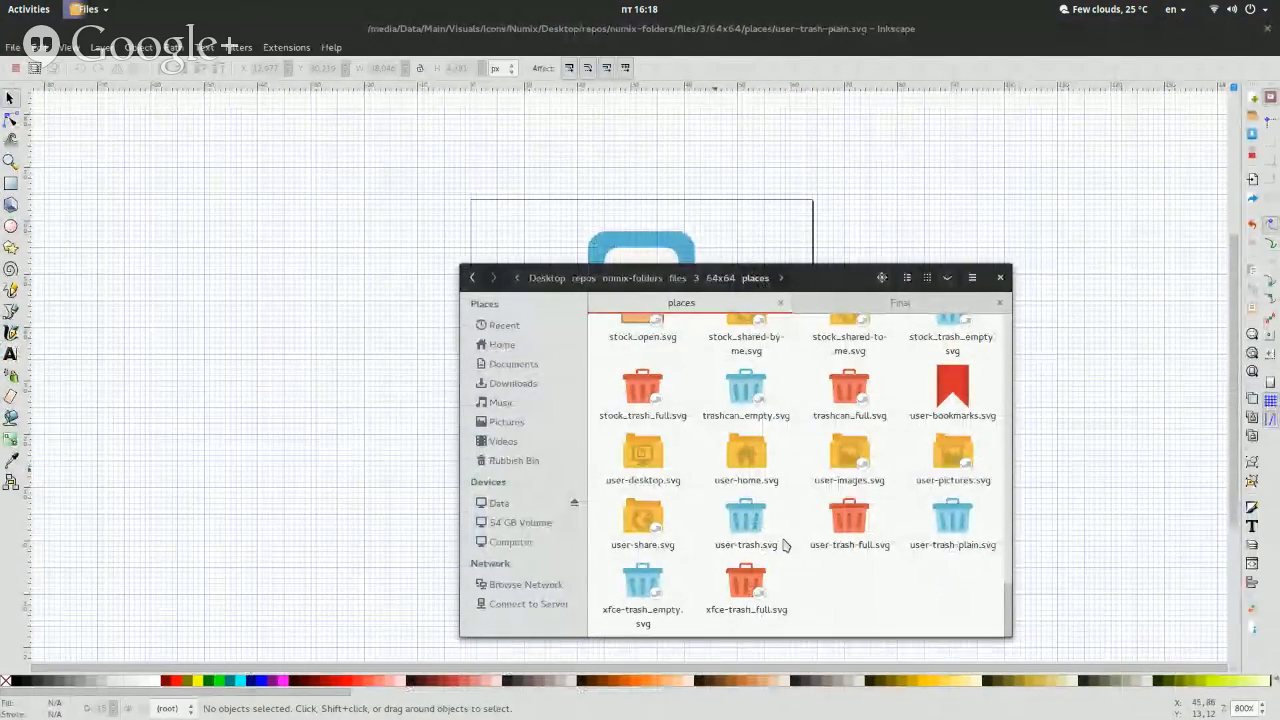
{"action": "left_click", "coordinate": [760, 525]}
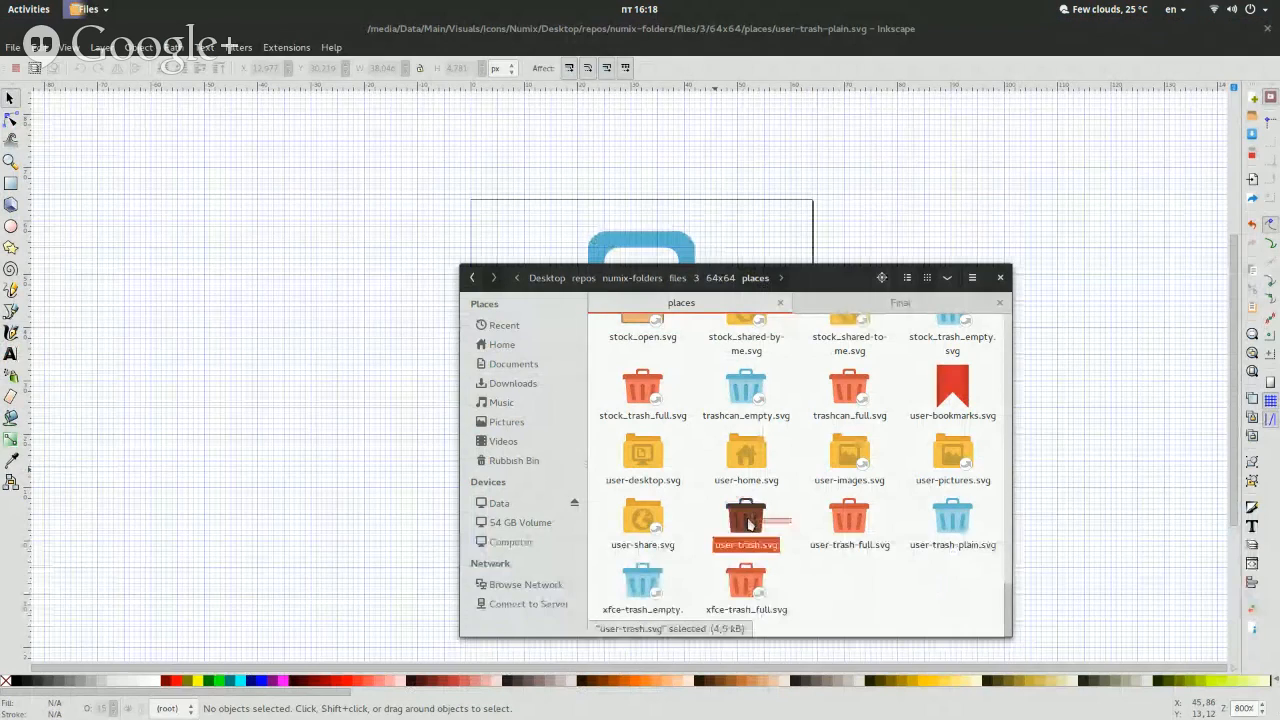
{"action": "left_click", "coordinate": [930, 585]}
Close user-trash-plain.svg without saving and switch to the workspace with the AO-S.svg document in Inkscape.
{"action": "left_click", "coordinate": [1150, 508]}
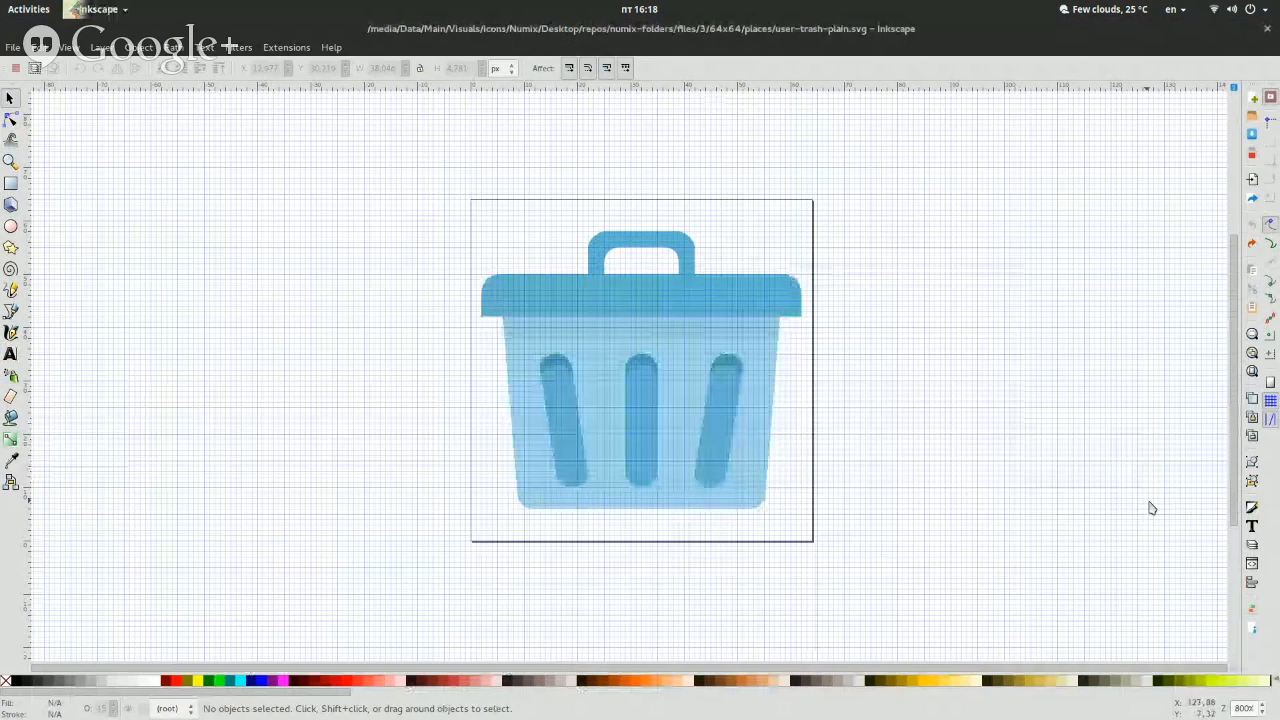
{"action": "key", "text": "alt+F4"}
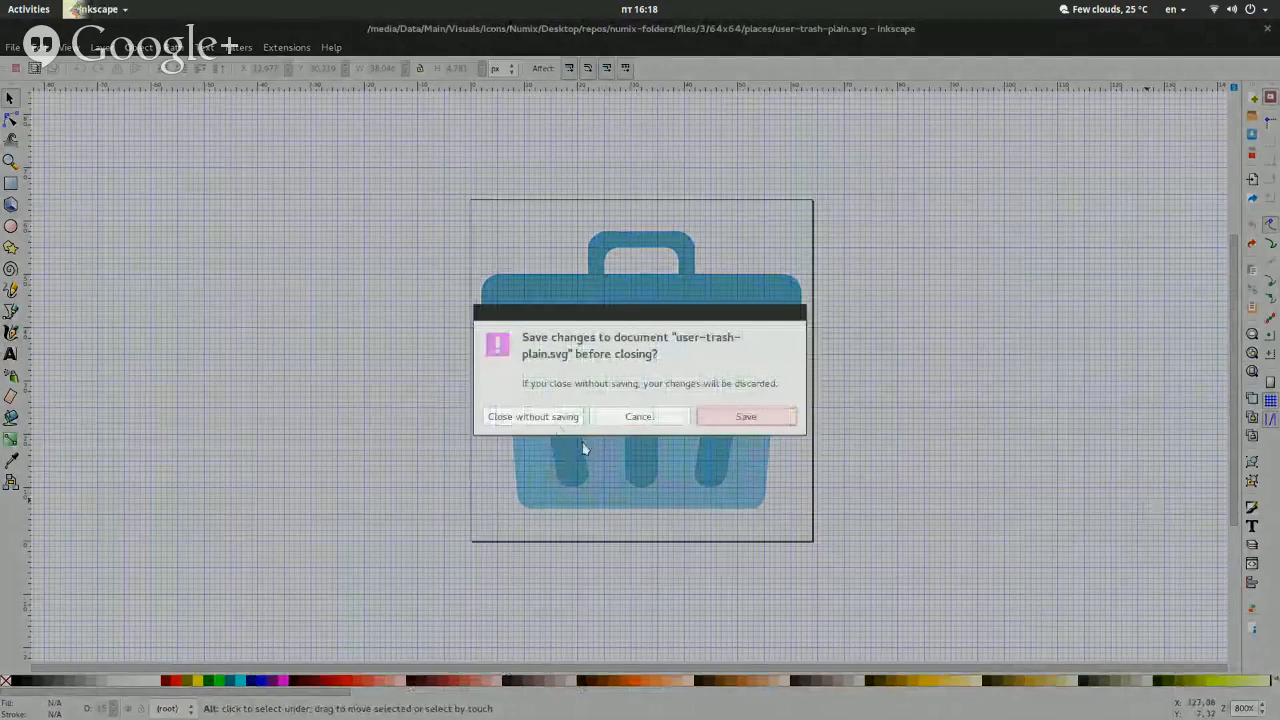
{"action": "left_click", "coordinate": [555, 418]}
{"action": "key", "text": "super"}
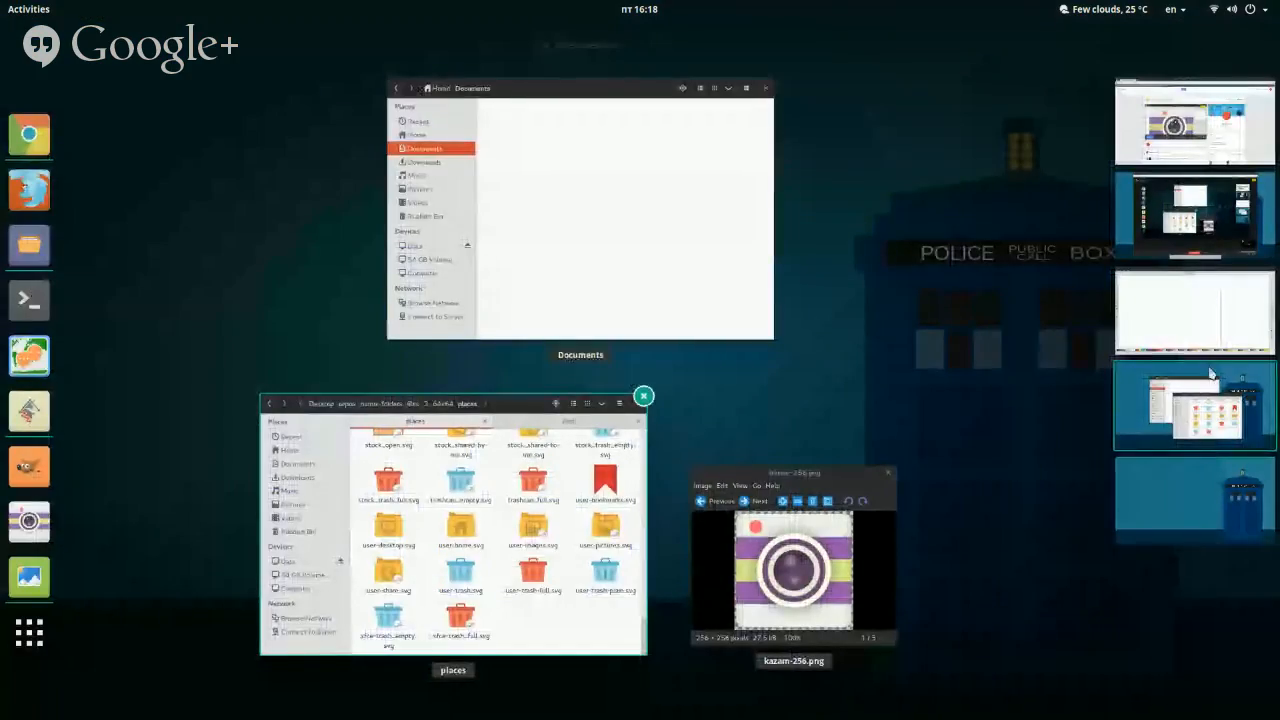
{"action": "left_click", "coordinate": [1197, 314]}
{"action": "left_click", "coordinate": [665, 385]}
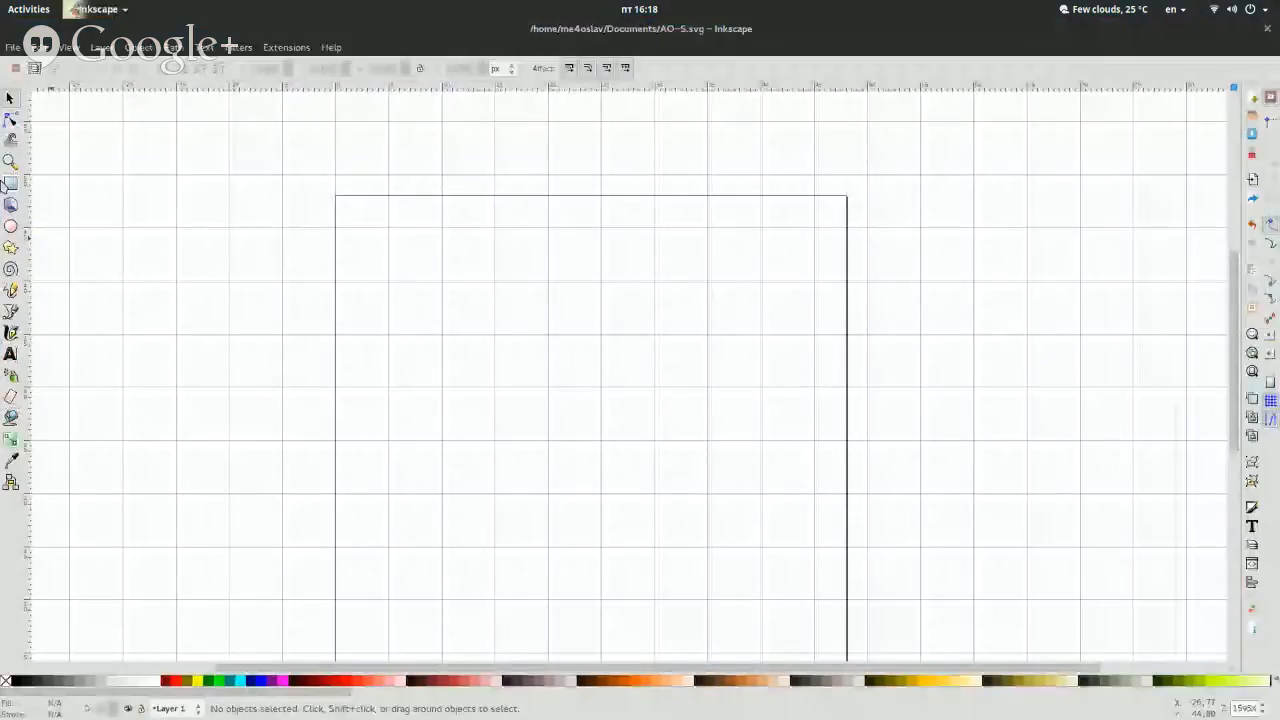
Draw an ellipse about 30 px wide and 33 px high inside the page, and set its height to 30 px.
{"action": "left_click", "coordinate": [11, 226]}
{"action": "left_click_drag", "start_coordinate": [420, 269], "coordinate": [740, 620]}
{"action": "left_click", "coordinate": [10, 98]}
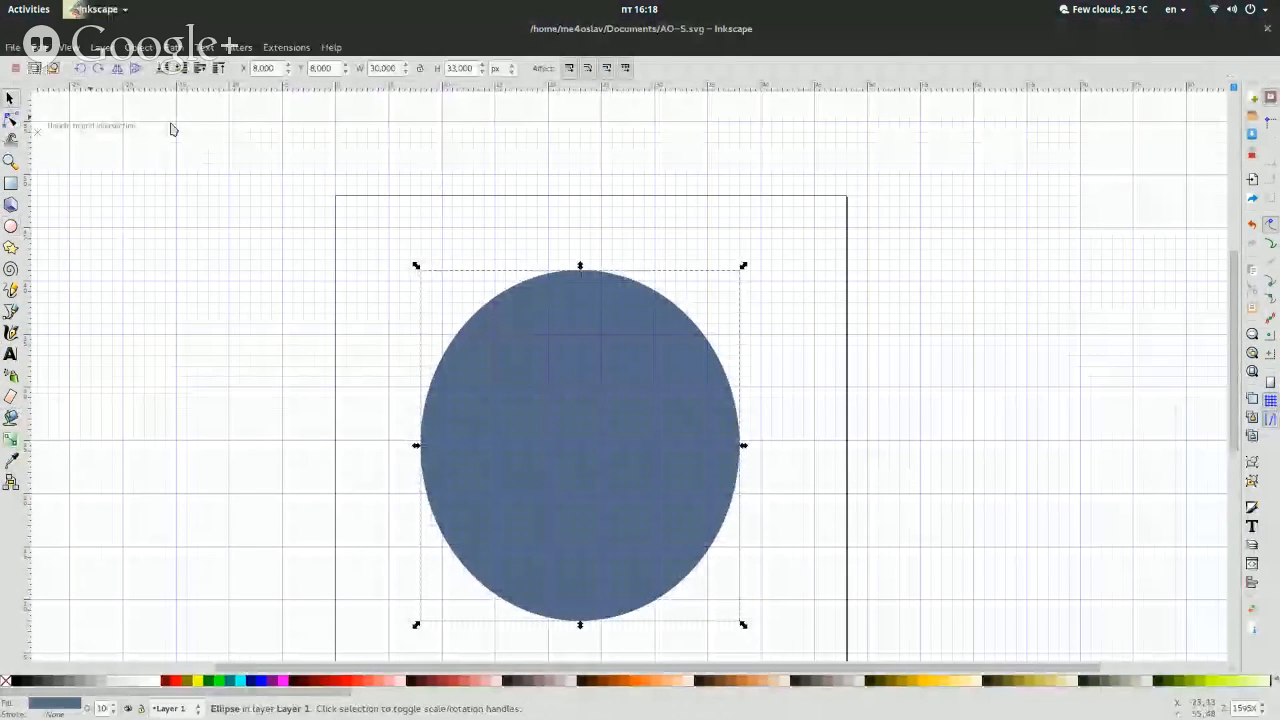
{"action": "type", "text": "30"}
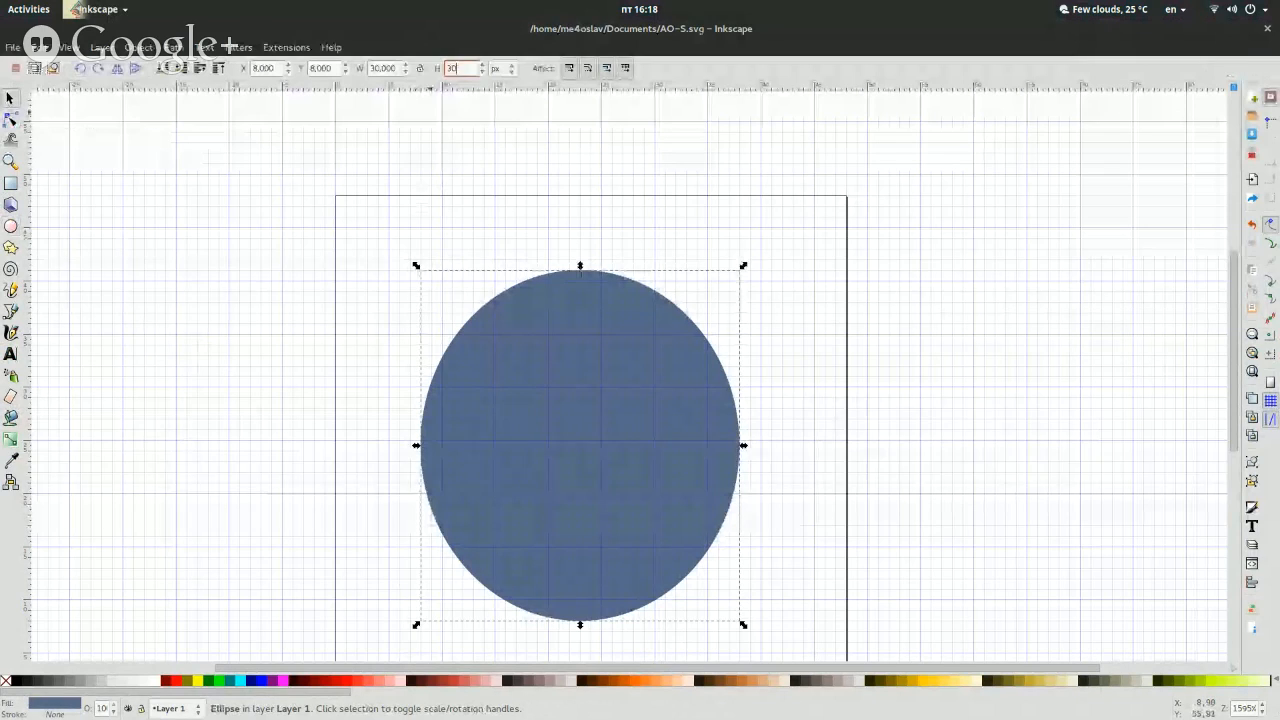
{"action": "key", "text": "Return"}
Position the circle at X 9 px and Y 9 px, and keep it selected.
{"action": "triple_click", "coordinate": [328, 67]}
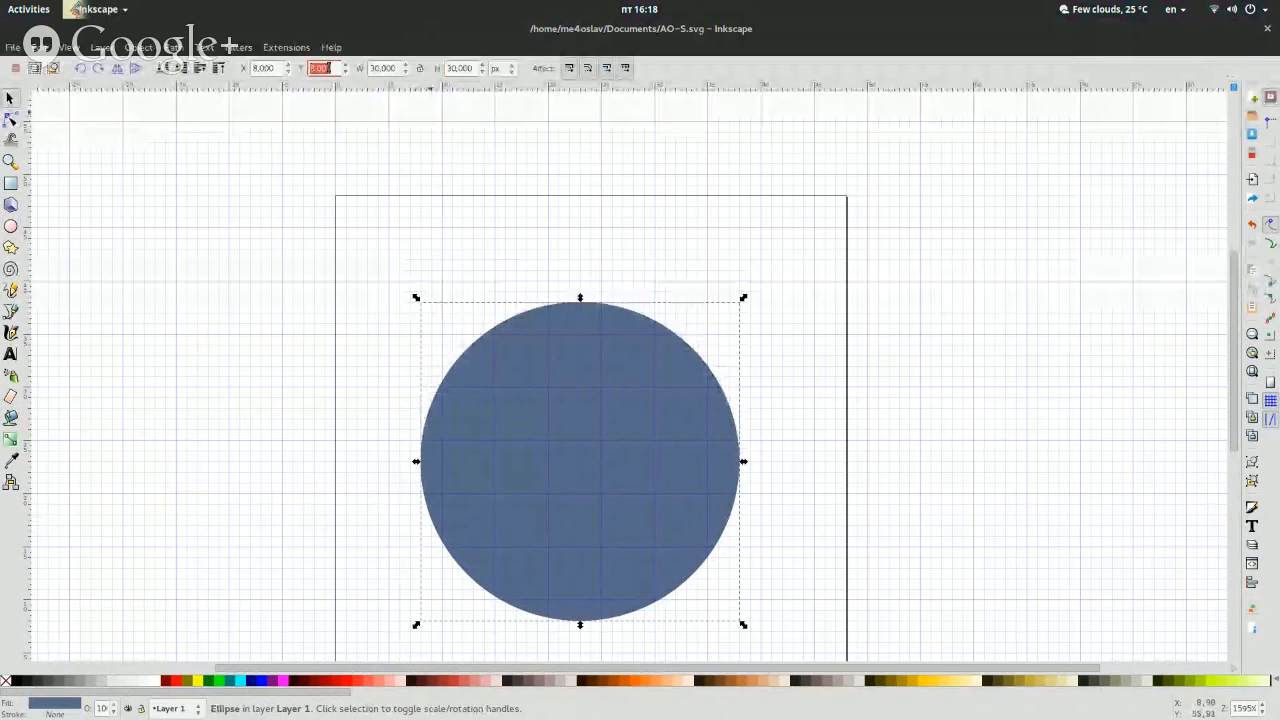
{"action": "type", "text": "0"}
{"action": "key", "text": "Return"}
{"action": "triple_click", "coordinate": [265, 68]}
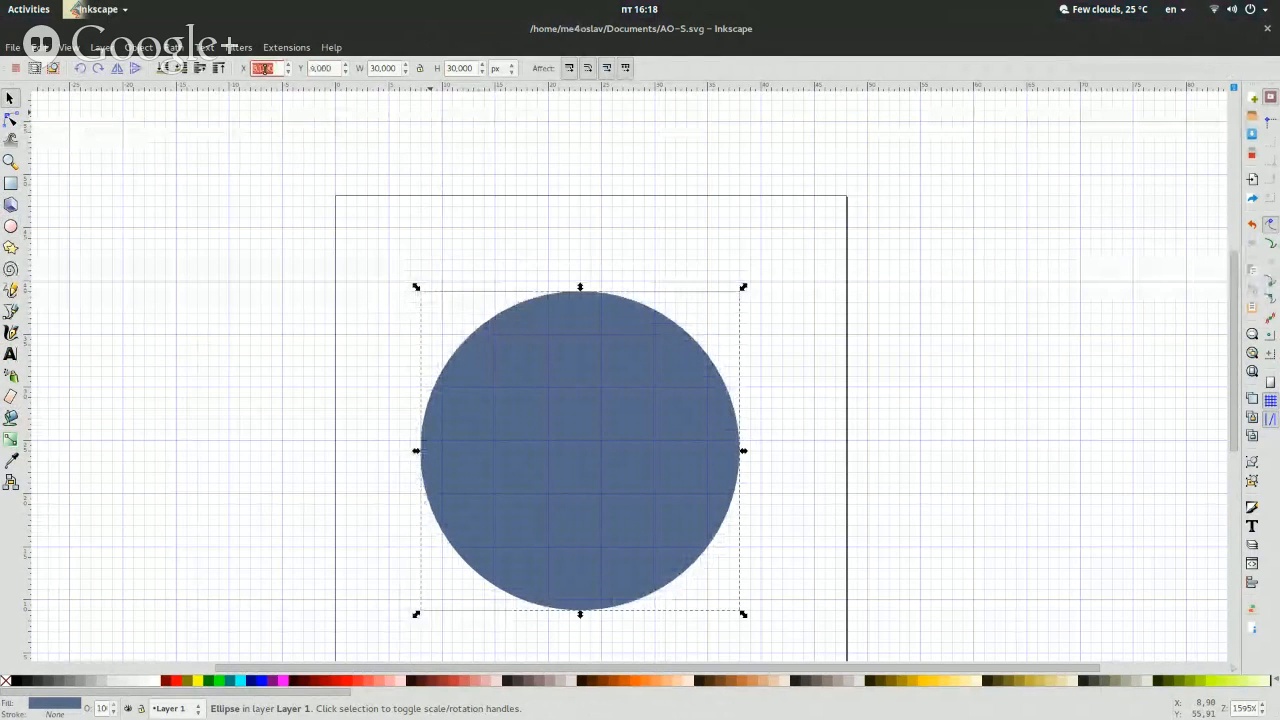
{"action": "type", "text": "0"}
{"action": "key", "text": "Return"}
{"action": "left_click", "coordinate": [11, 332]}
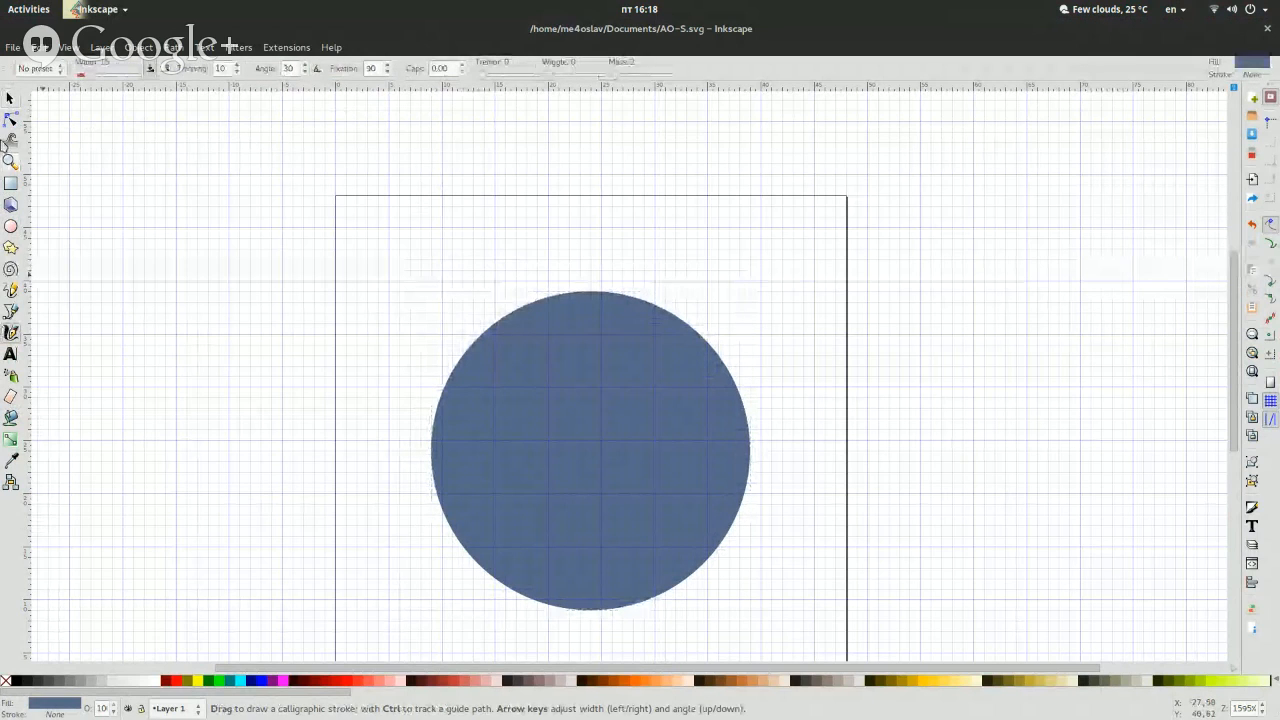
{"action": "left_click", "coordinate": [10, 98]}
{"action": "left_click", "coordinate": [214, 300]}
{"action": "left_click", "coordinate": [538, 406]}
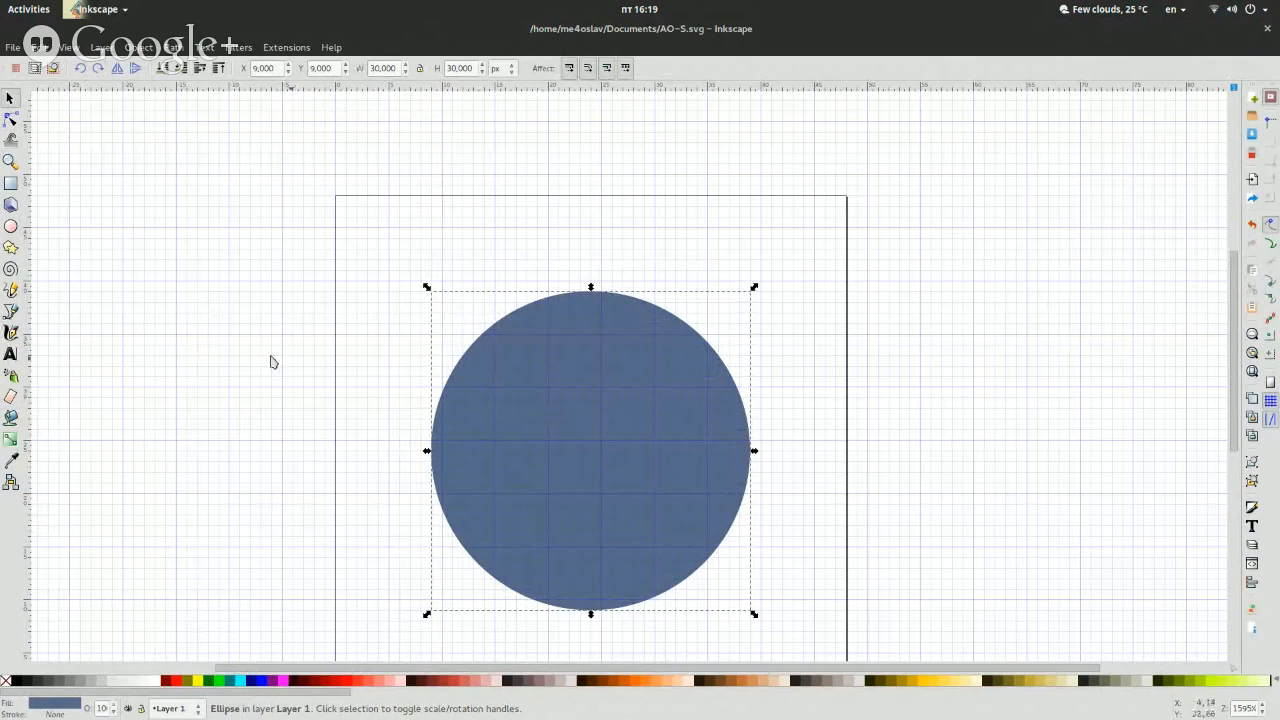
Change the circle's flat fill to a bright sky blue.
{"action": "left_click", "coordinate": [68, 710]}
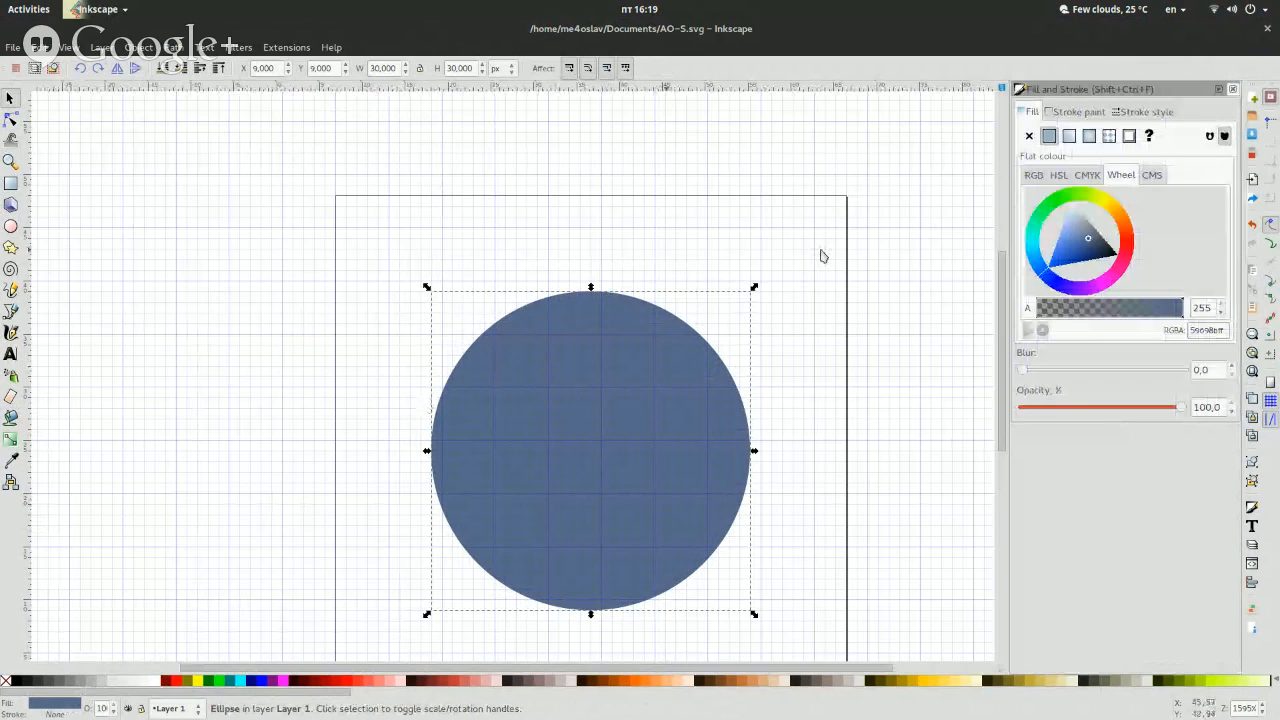
{"action": "left_click", "coordinate": [1037, 260]}
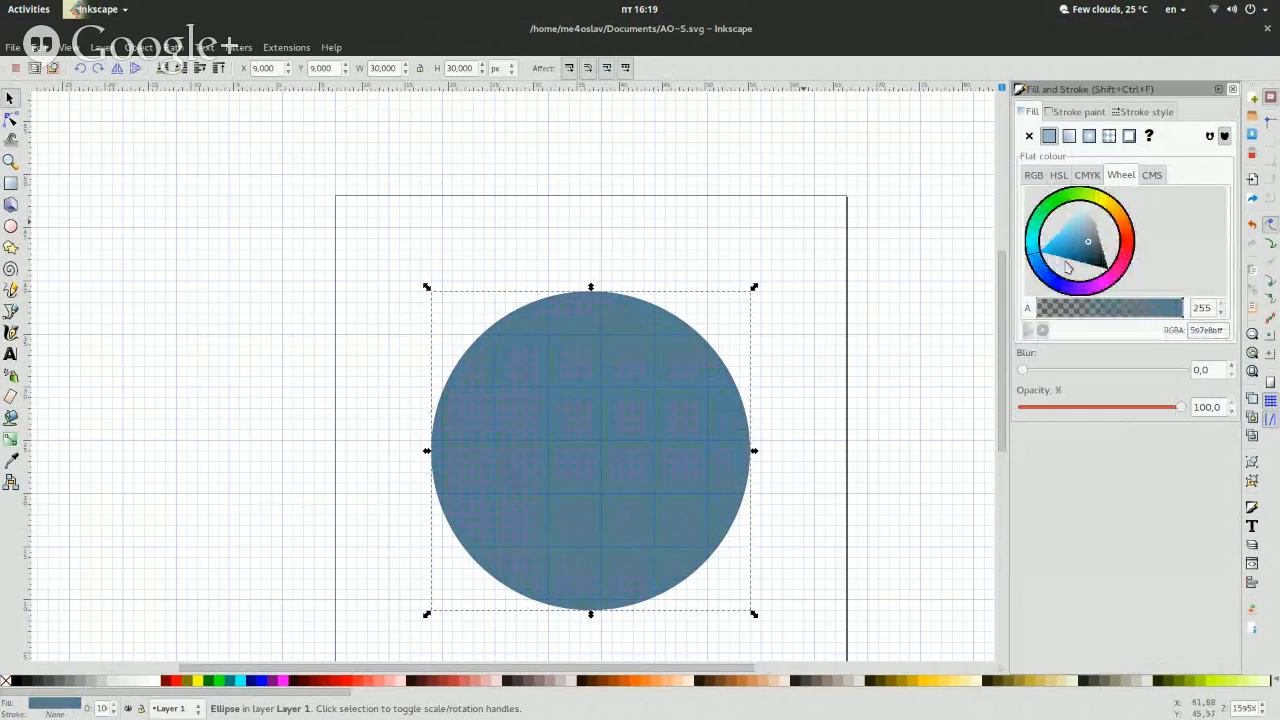
{"action": "left_click_drag", "start_coordinate": [1066, 242], "coordinate": [1067, 244]}
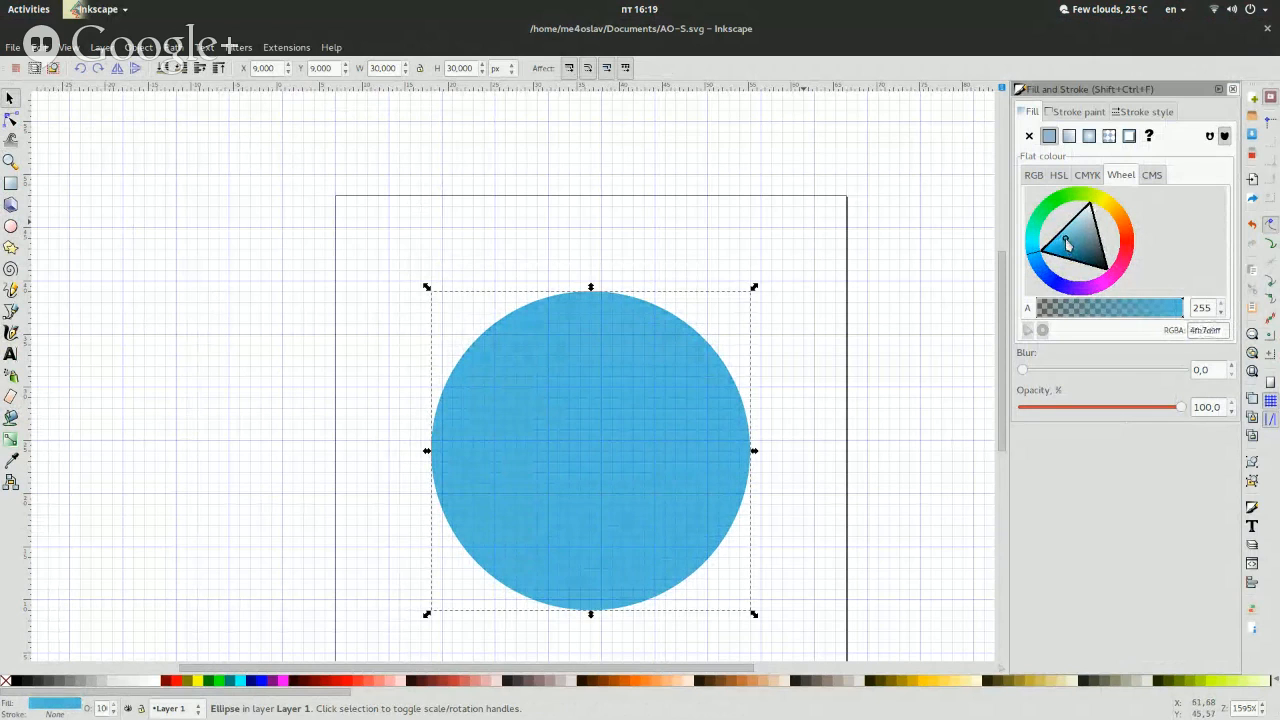
{"action": "left_click", "coordinate": [1233, 89]}
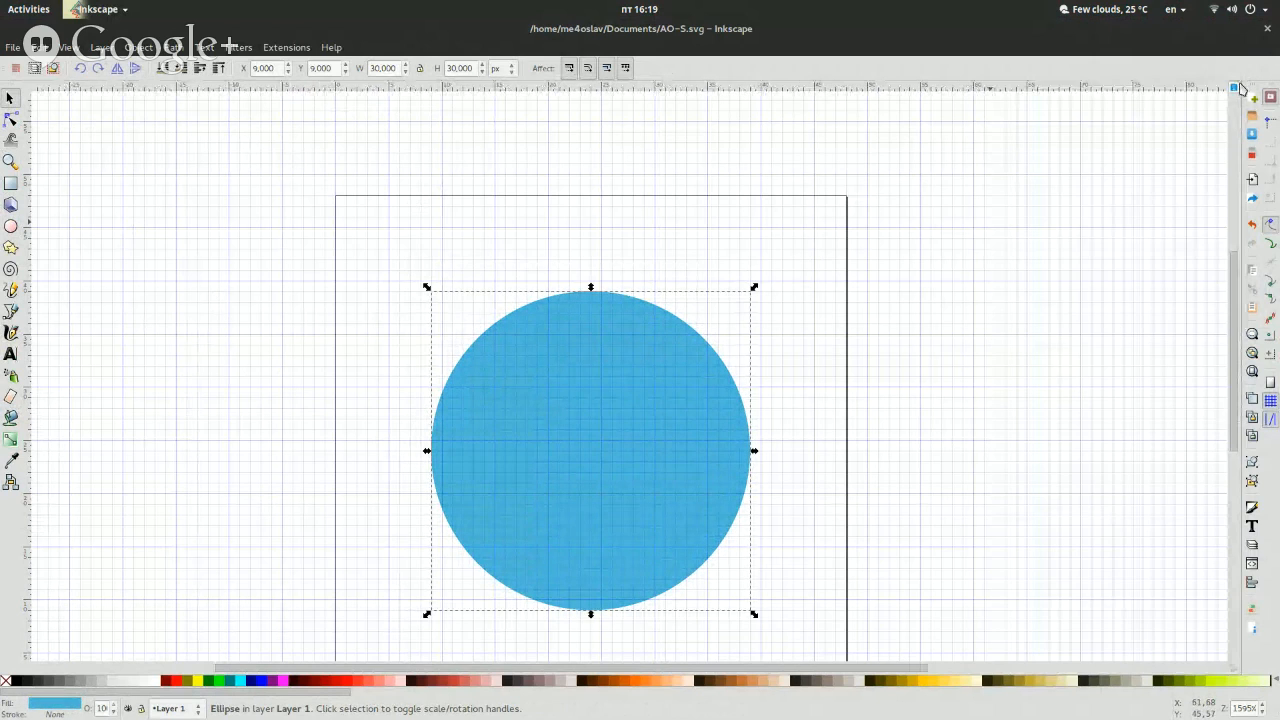
{"action": "left_click", "coordinate": [1005, 277]}
{"action": "left_click", "coordinate": [703, 405]}
{"action": "left_click", "coordinate": [913, 373]}
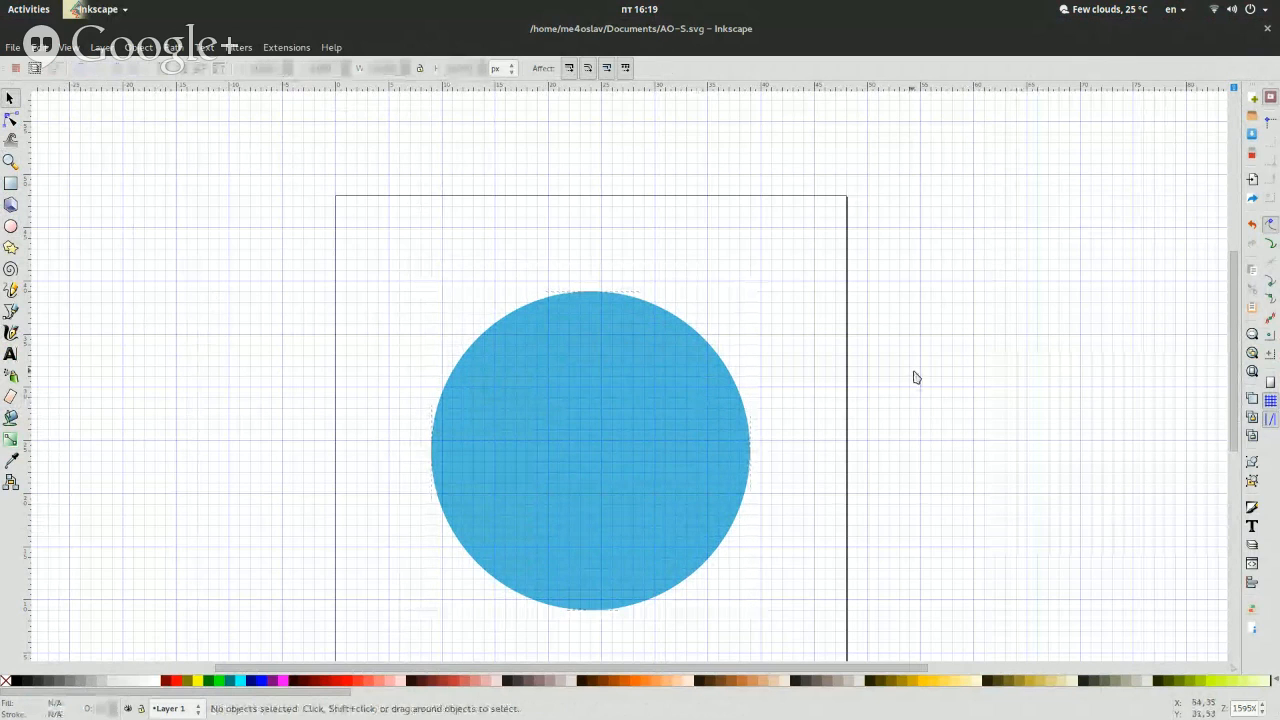
{"action": "left_click", "coordinate": [611, 422]}
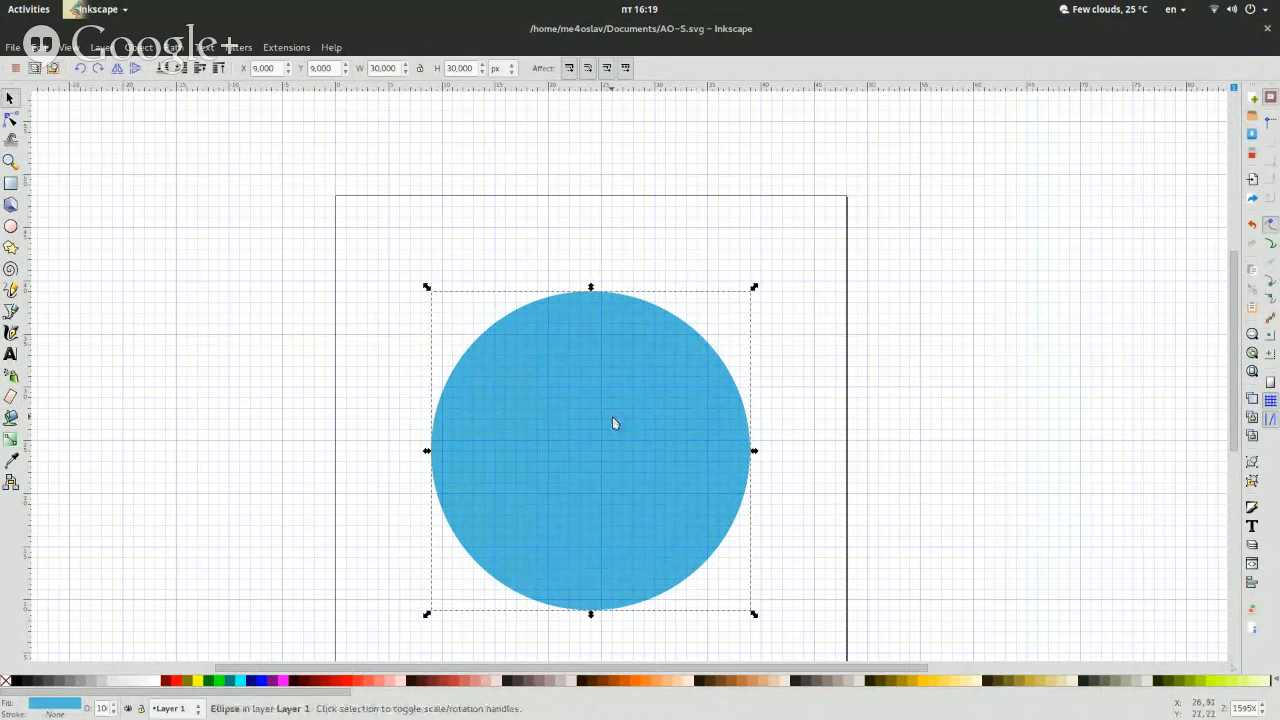
{"action": "left_click", "coordinate": [832, 424]}
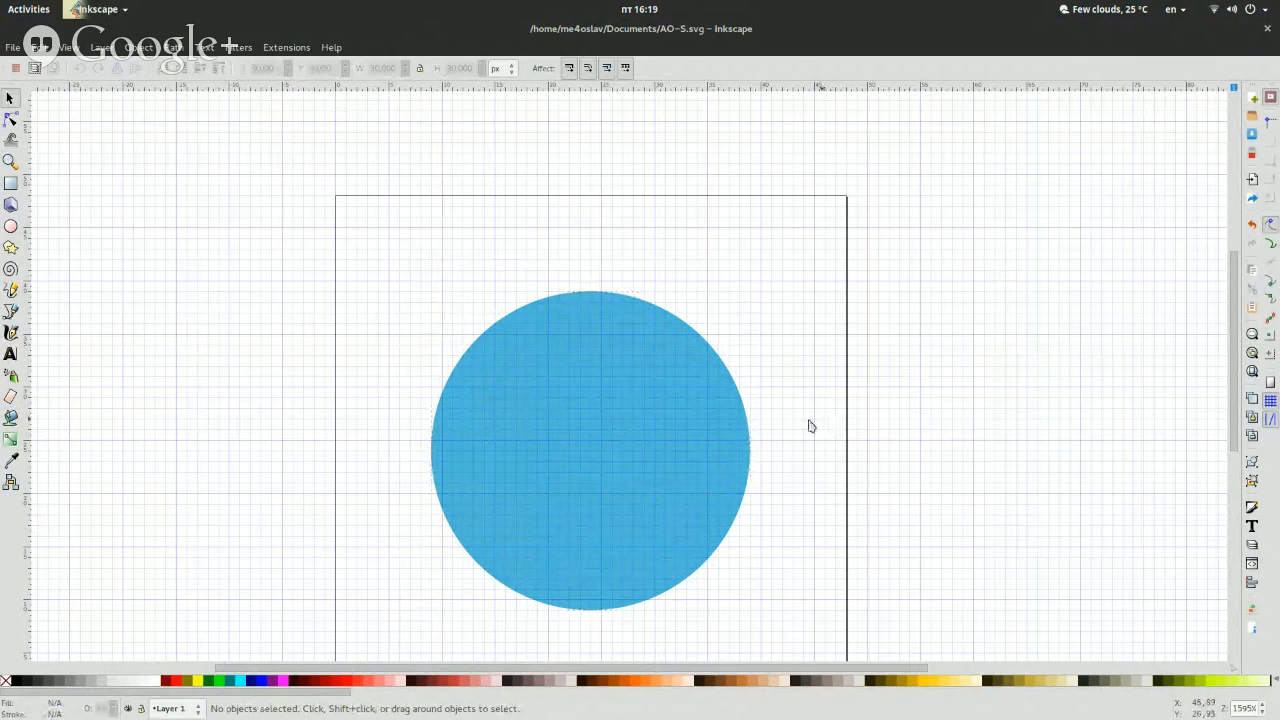
{"action": "left_click", "coordinate": [656, 388]}
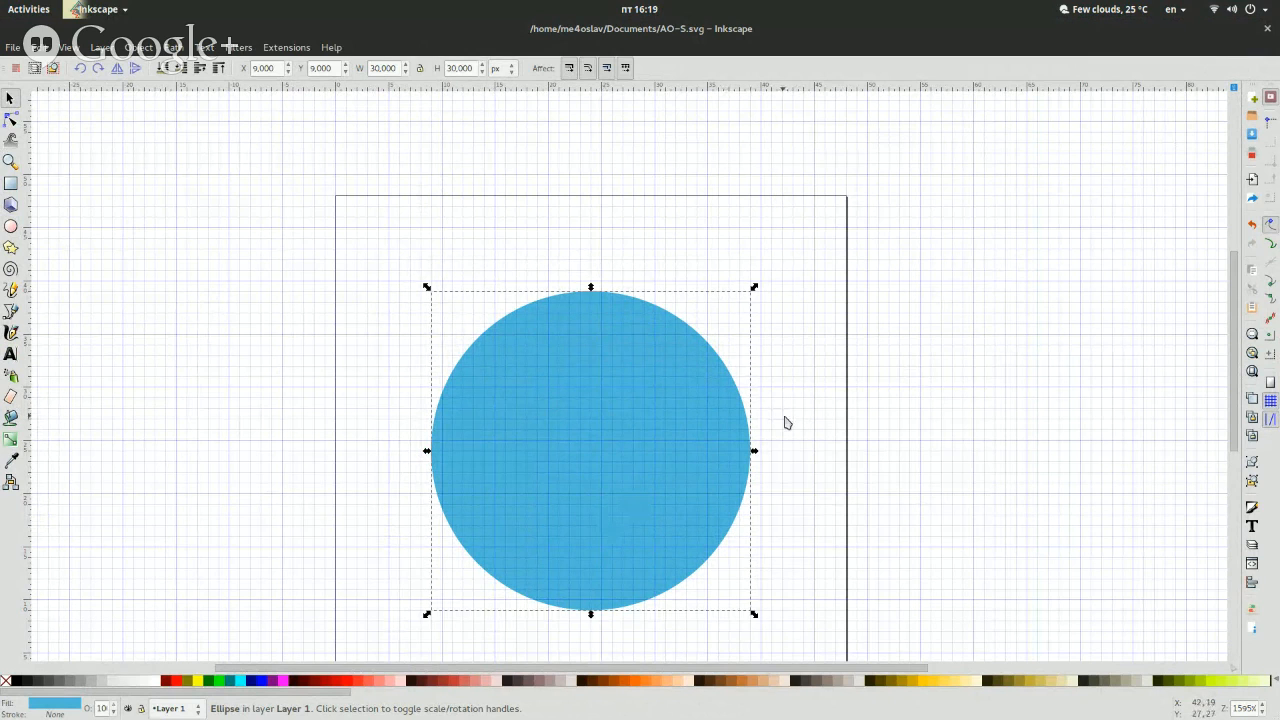
{"action": "left_click", "coordinate": [965, 426]}
{"action": "left_click", "coordinate": [655, 433]}
{"action": "key", "text": "Escape"}
{"action": "left_click", "coordinate": [600, 457]}
{"action": "left_click", "coordinate": [970, 395]}
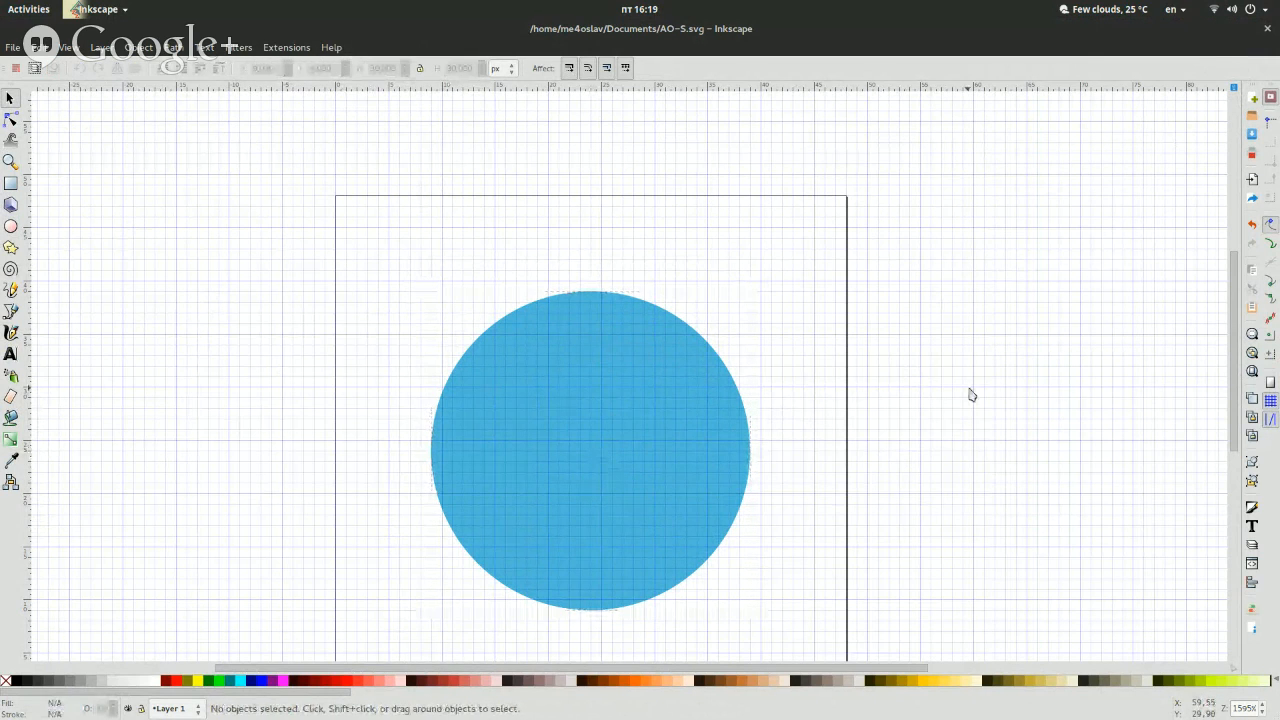
{"action": "left_click", "coordinate": [624, 407]}
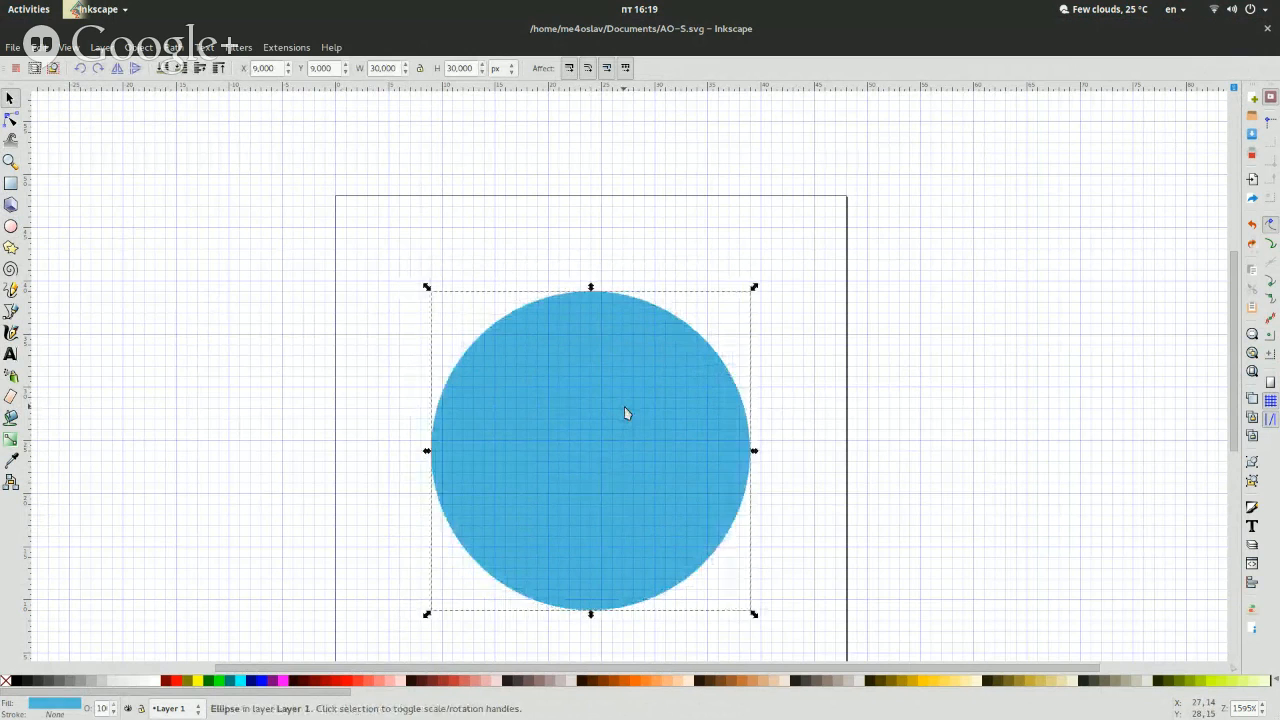
{"action": "left_click", "coordinate": [880, 405]}
{"action": "left_click", "coordinate": [645, 410]}
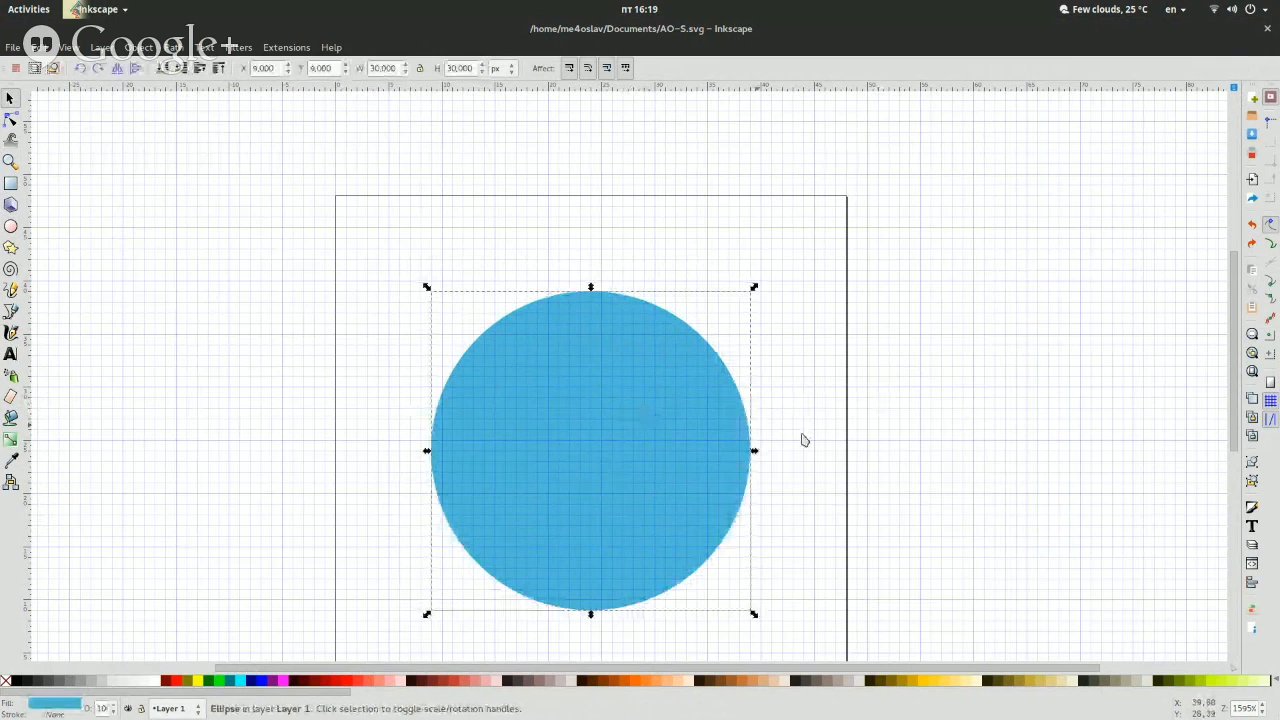
{"action": "left_click", "coordinate": [950, 458]}
{"action": "left_click", "coordinate": [610, 430]}
{"action": "left_click", "coordinate": [921, 413]}
{"action": "left_click", "coordinate": [595, 423]}
{"action": "left_click", "coordinate": [271, 408]}
Set the flat fill of the selected circle to solid black (000000ff).
{"action": "left_click", "coordinate": [521, 401]}
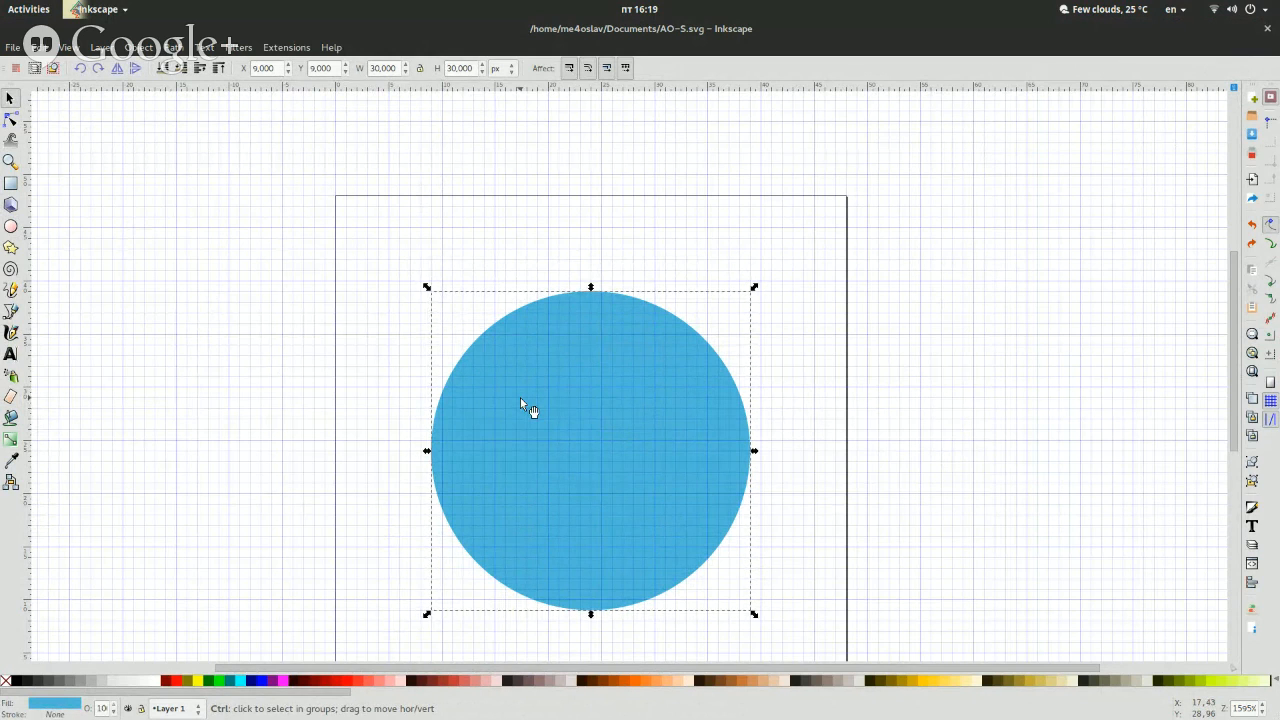
{"action": "left_click", "coordinate": [63, 706]}
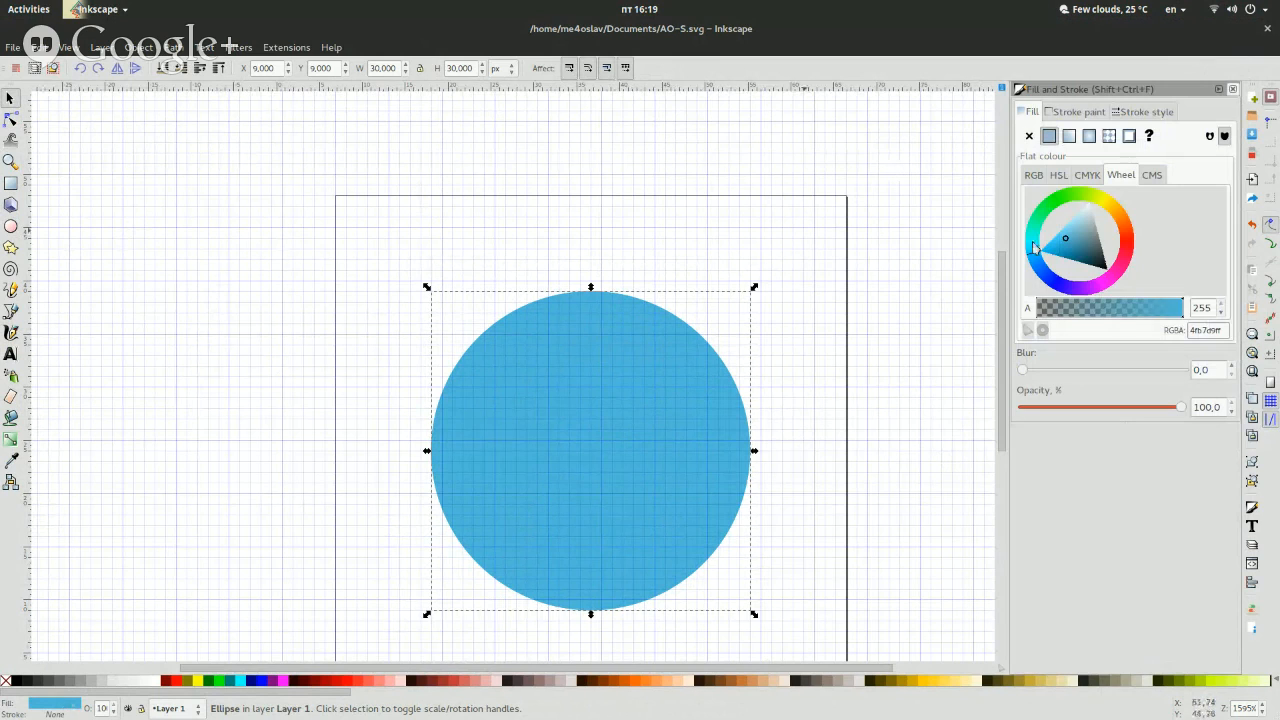
{"action": "left_click_drag", "start_coordinate": [1088, 238], "coordinate": [1107, 269]}
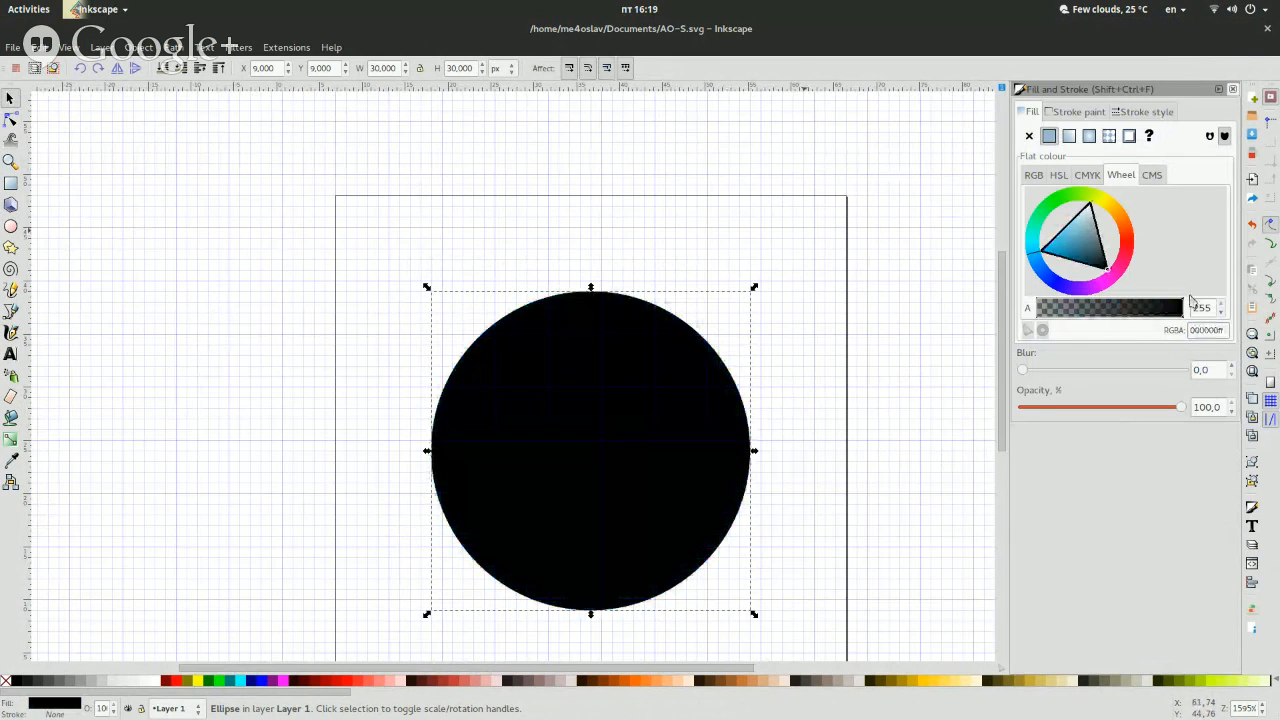
{"action": "left_click", "coordinate": [1233, 90]}
{"action": "left_click", "coordinate": [1015, 300]}
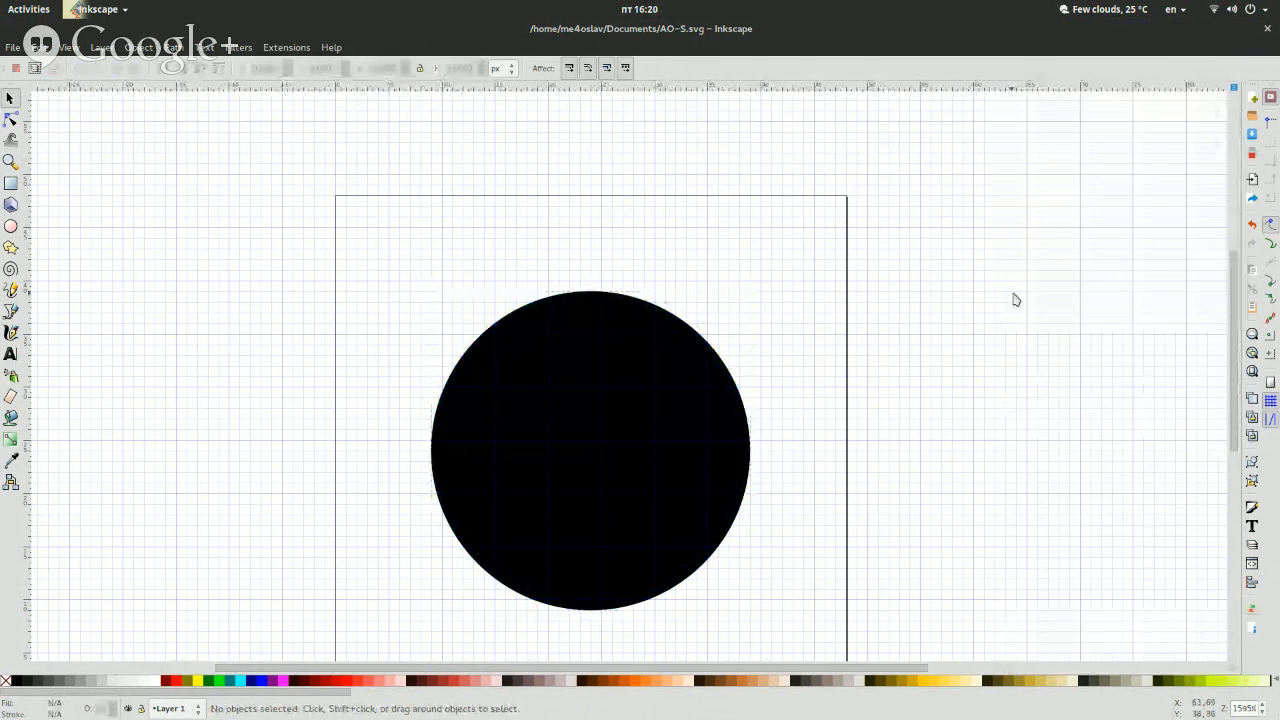
{"action": "left_click", "coordinate": [655, 425]}
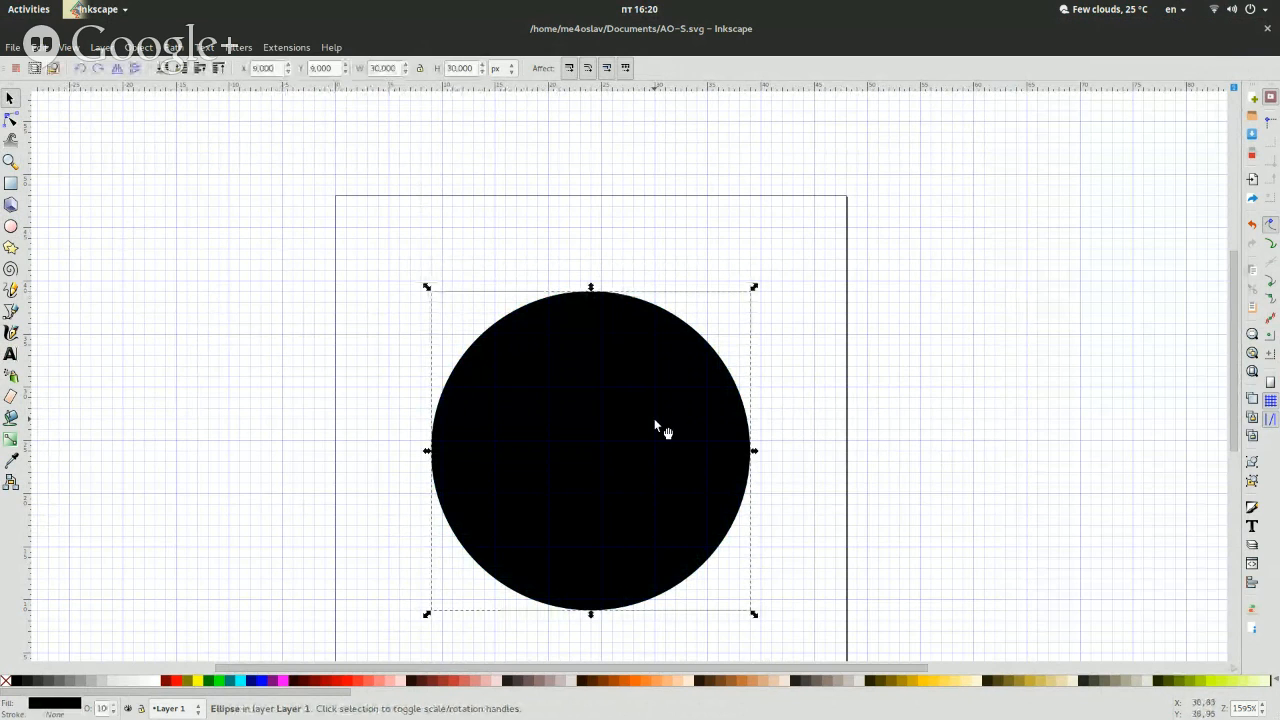
{"action": "left_click", "coordinate": [997, 414]}
{"action": "left_click", "coordinate": [604, 460]}
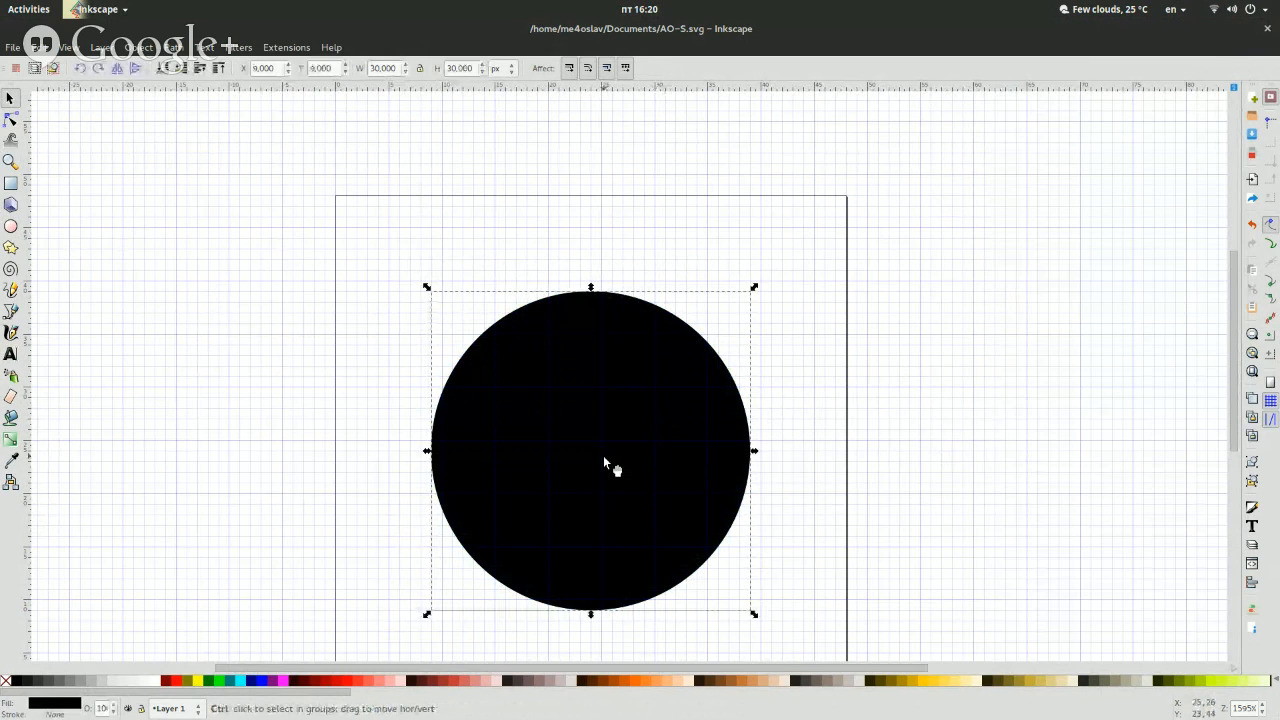
{"action": "left_click", "coordinate": [940, 396]}
{"action": "left_click", "coordinate": [593, 392]}
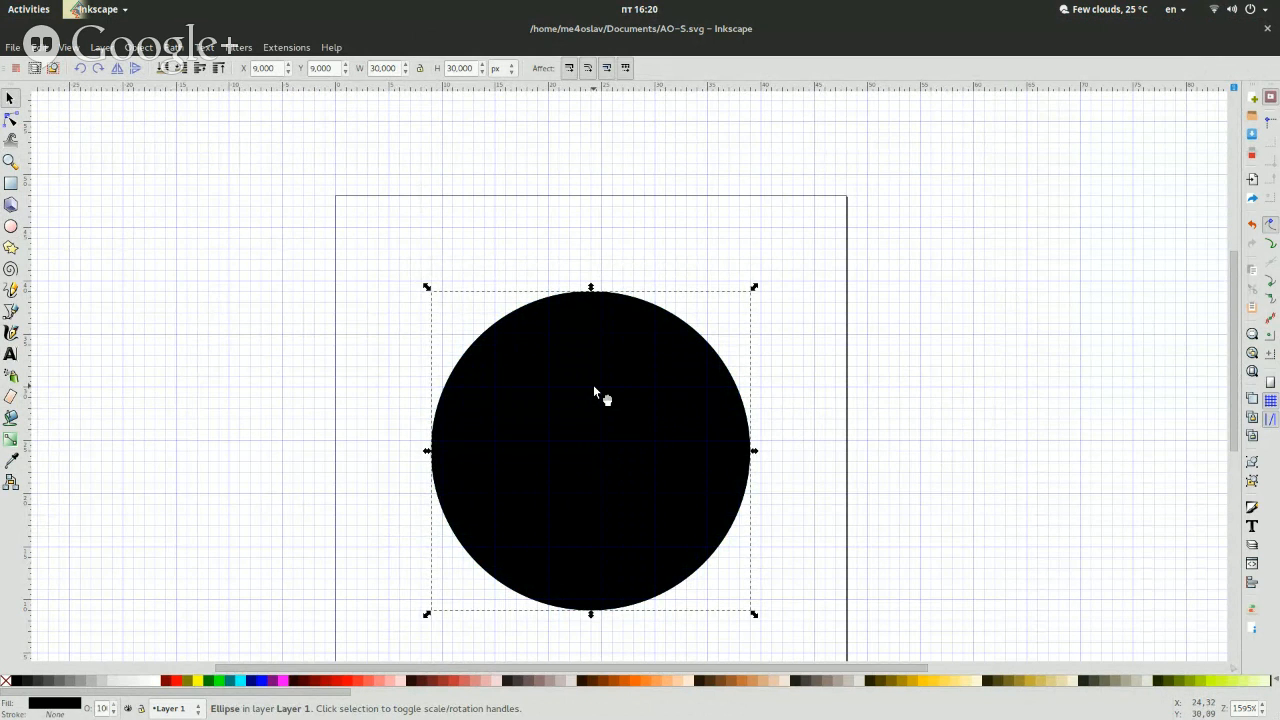
{"action": "key", "text": "Down"}
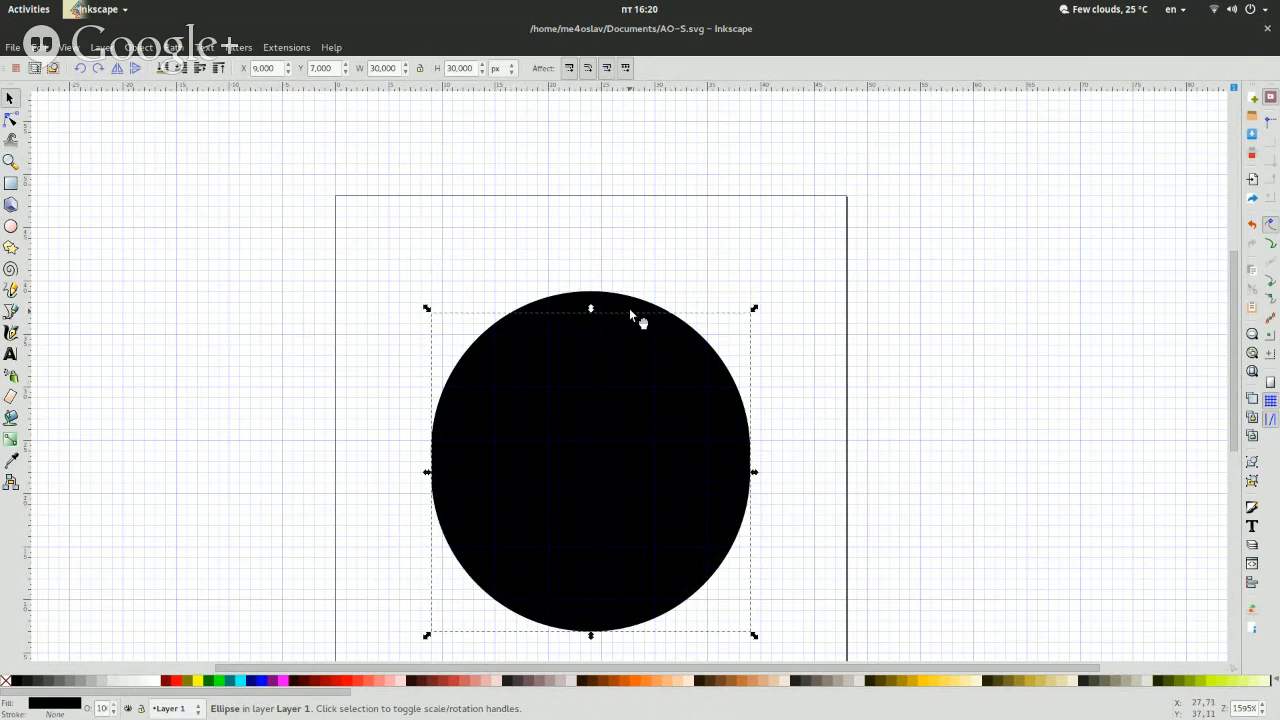
{"action": "key", "text": "Up"}
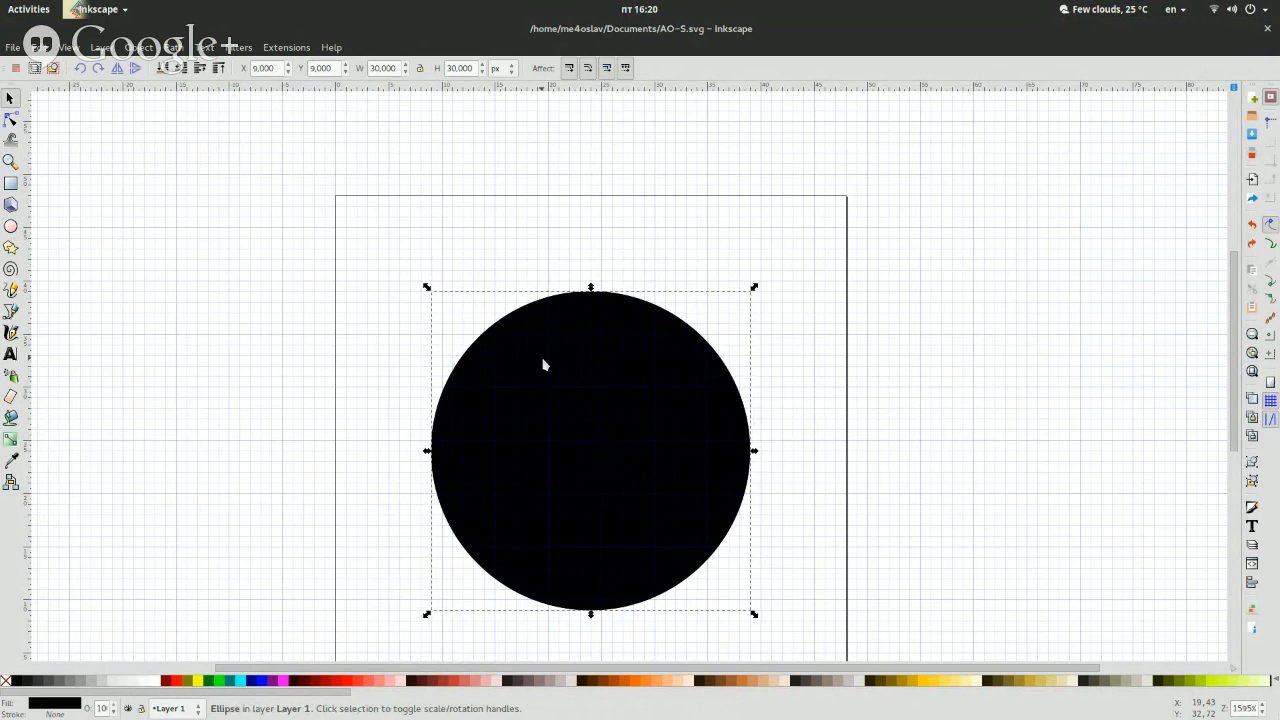
Duplicate the black circle, move the copy 2 px down to Y 7 px, and fill the copy with light red.
{"action": "key", "text": "Down"}
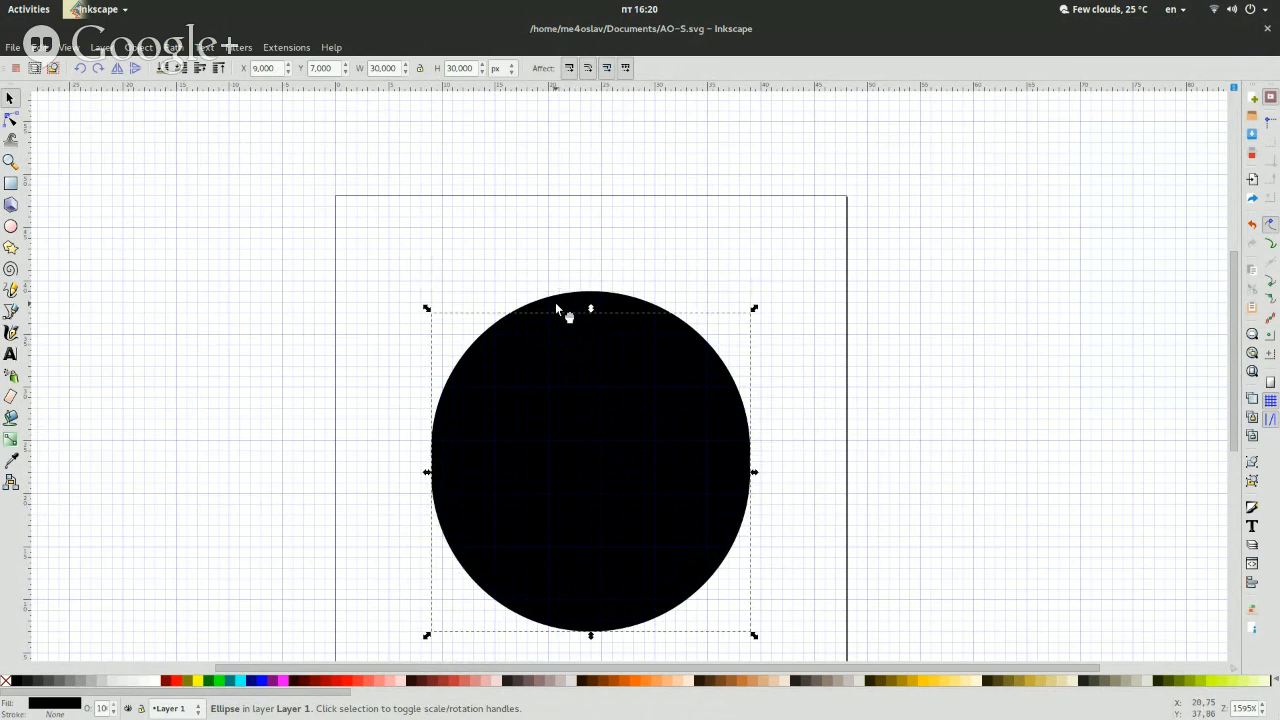
{"action": "left_click", "coordinate": [75, 704]}
{"action": "left_click", "coordinate": [1068, 266]}
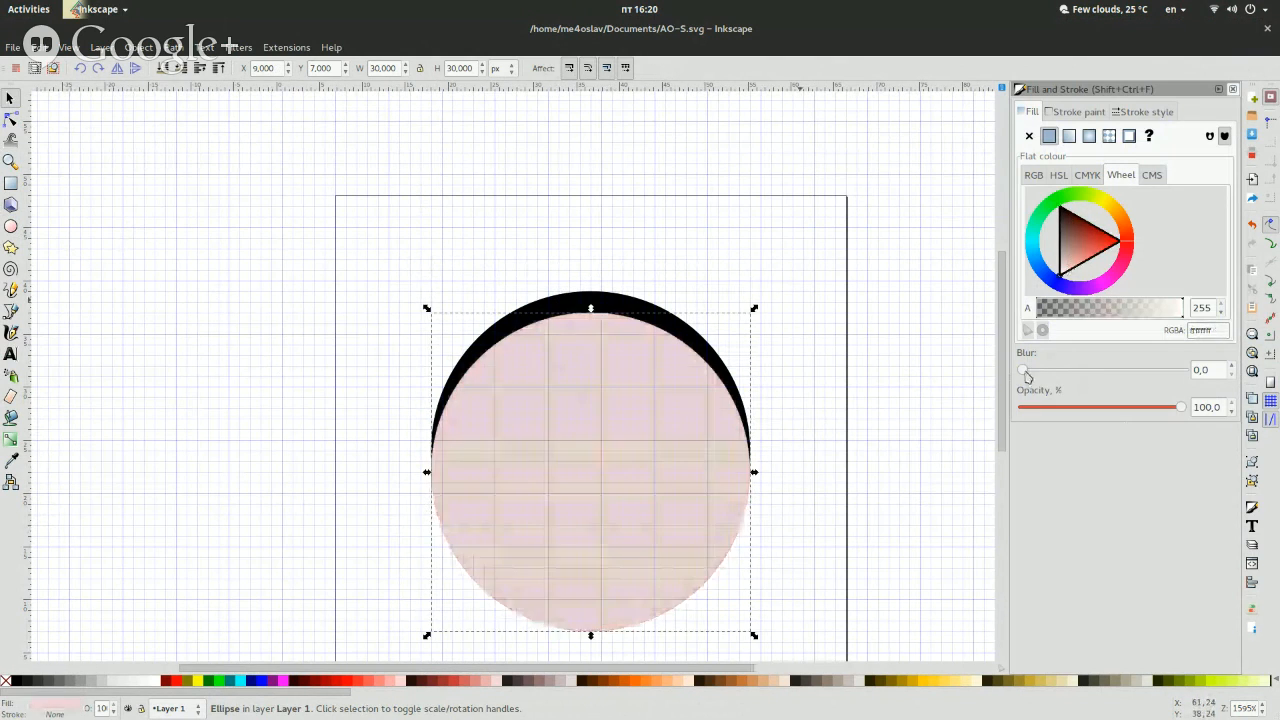
{"action": "left_click", "coordinate": [1077, 255]}
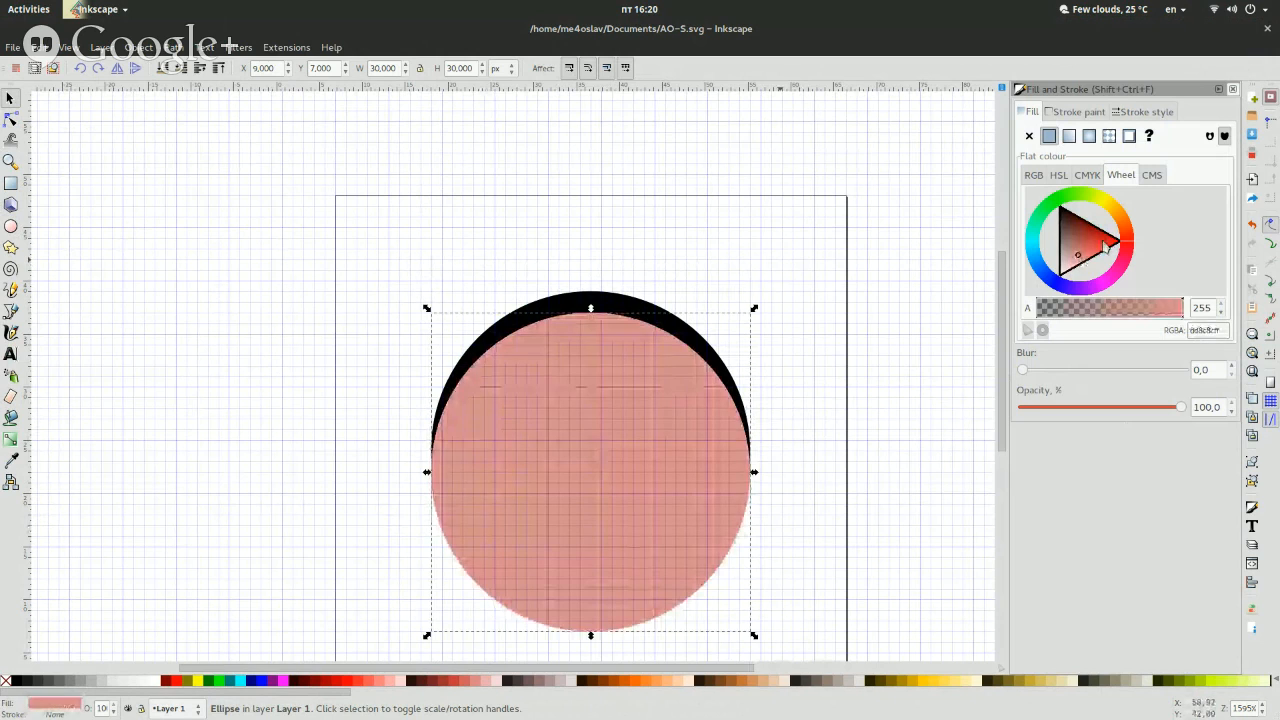
{"action": "left_click", "coordinate": [1233, 89]}
{"action": "left_click", "coordinate": [997, 386]}
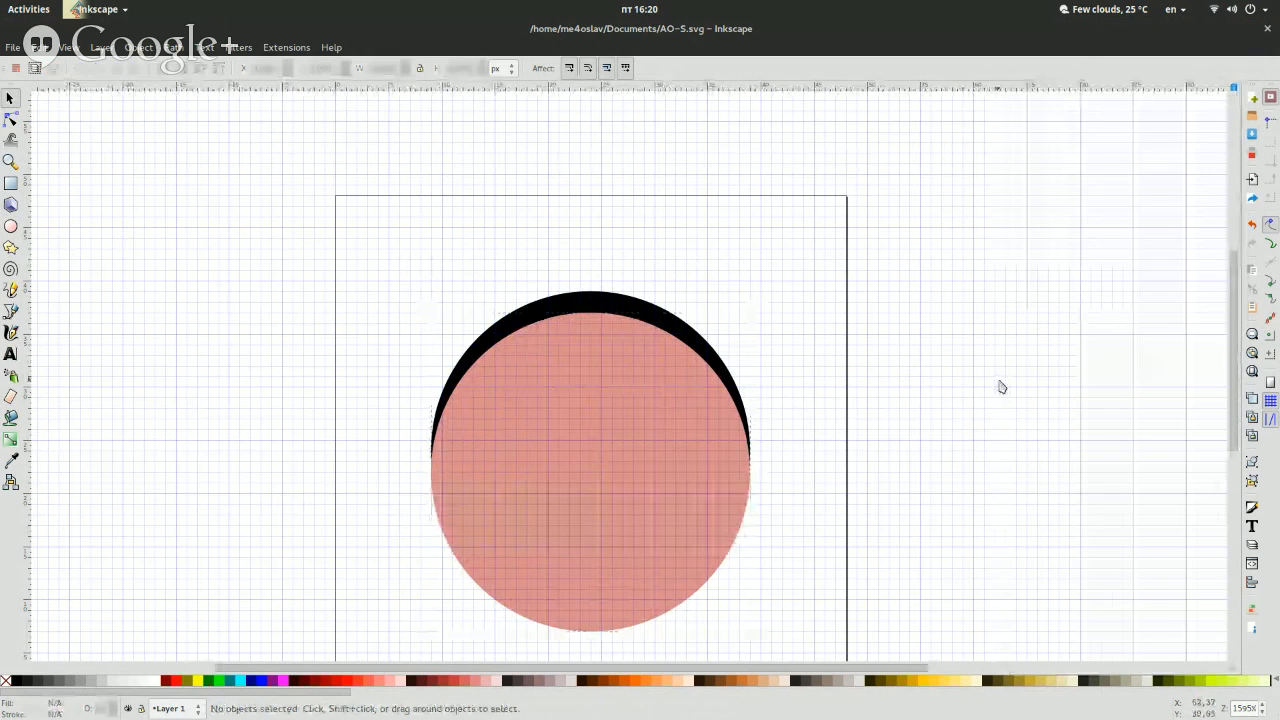
{"action": "left_click", "coordinate": [643, 425]}
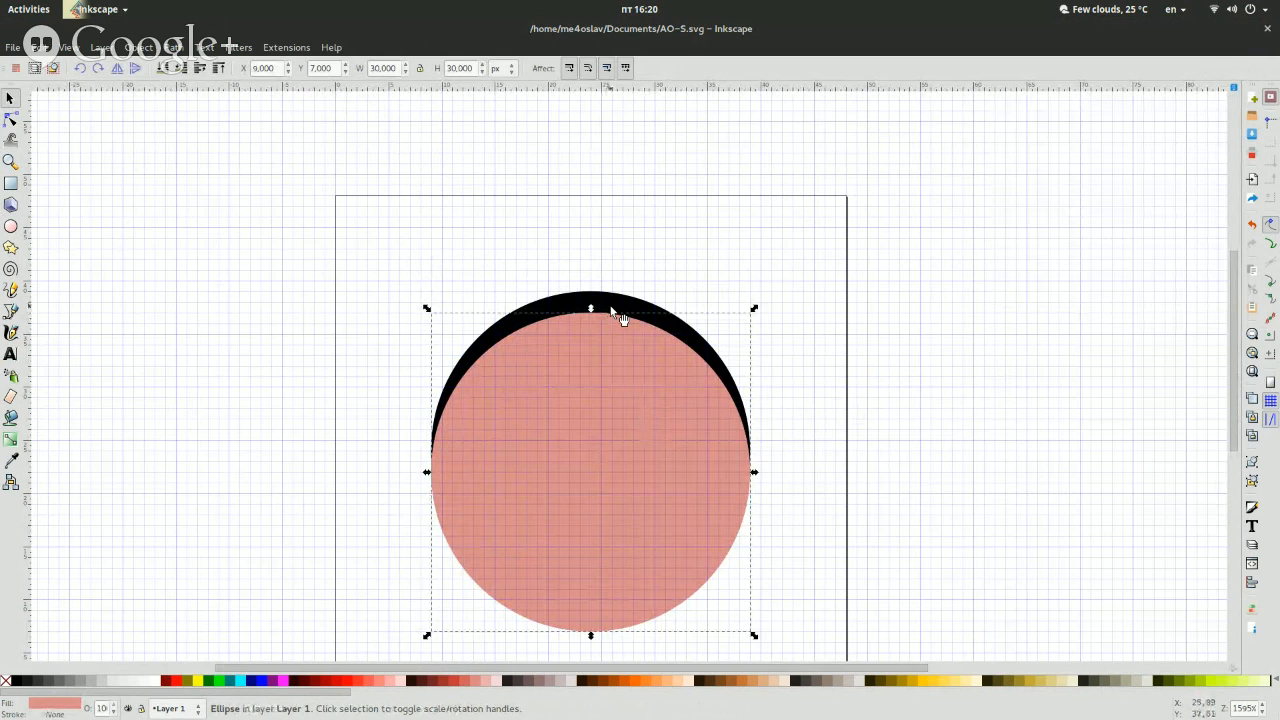
{"action": "key", "text": "shift"}
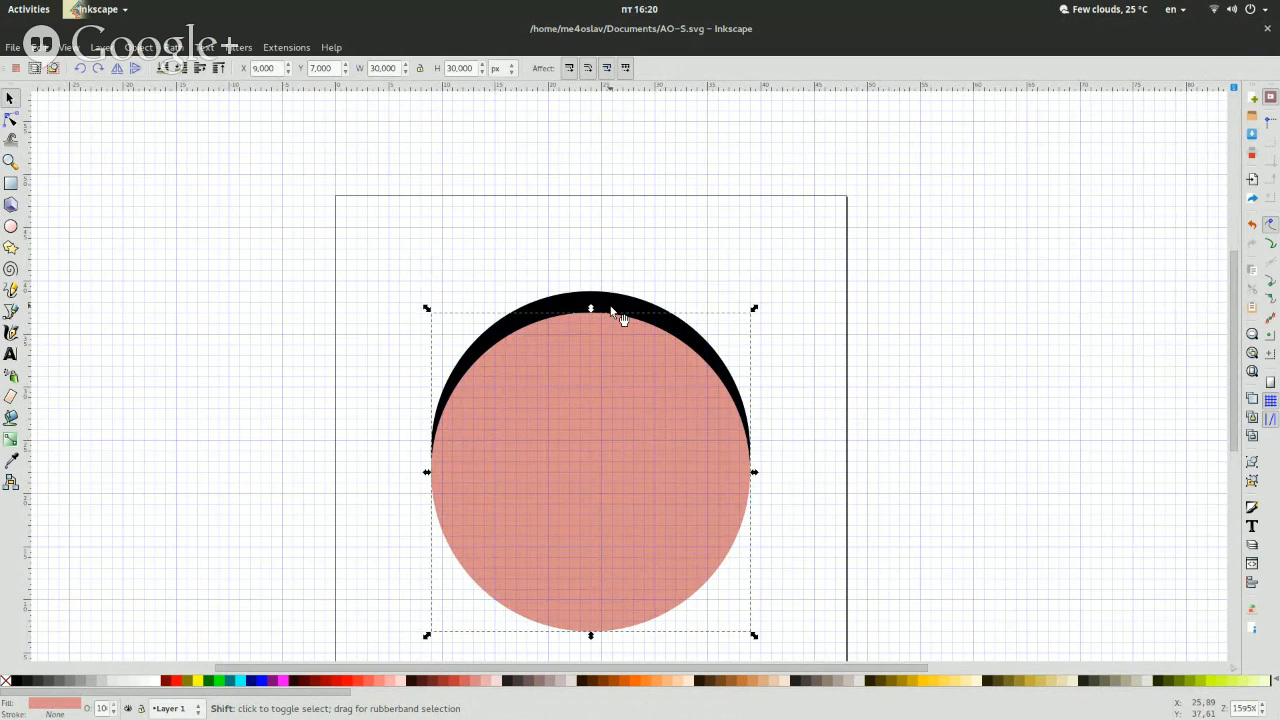
{"action": "left_click", "coordinate": [834, 374]}
{"action": "left_click", "coordinate": [620, 424]}
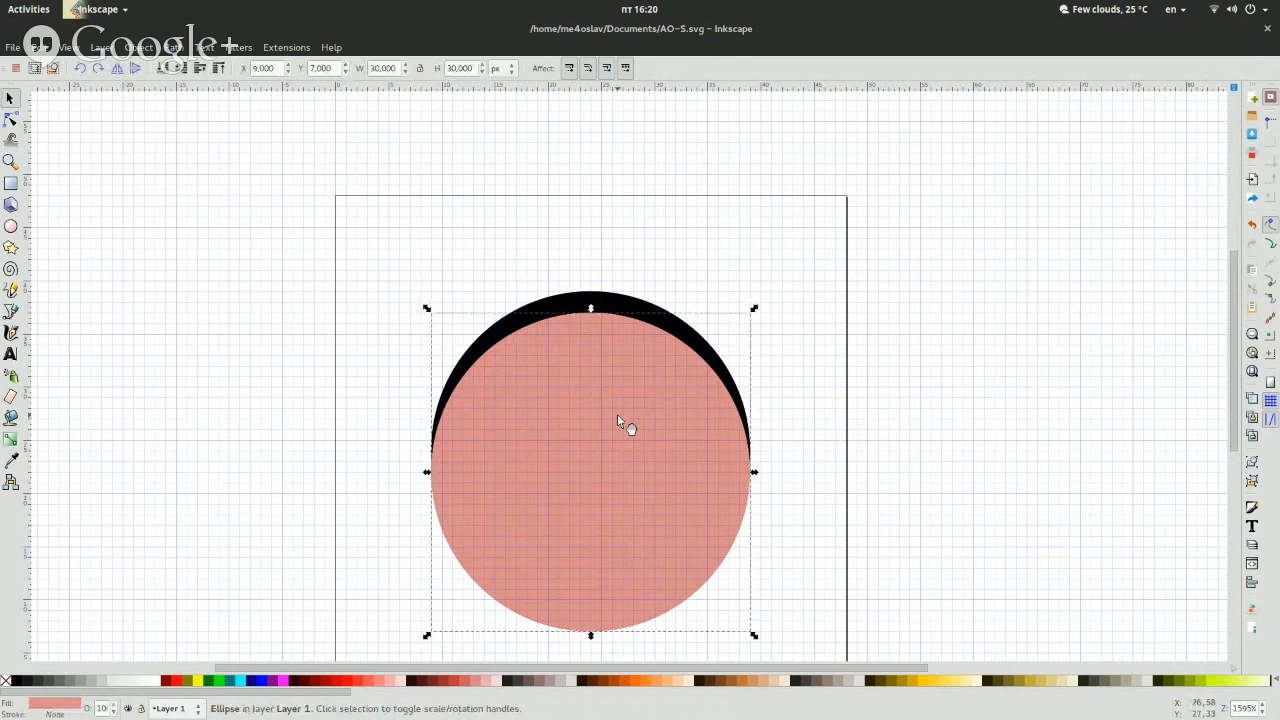
{"action": "left_click", "coordinate": [930, 456]}
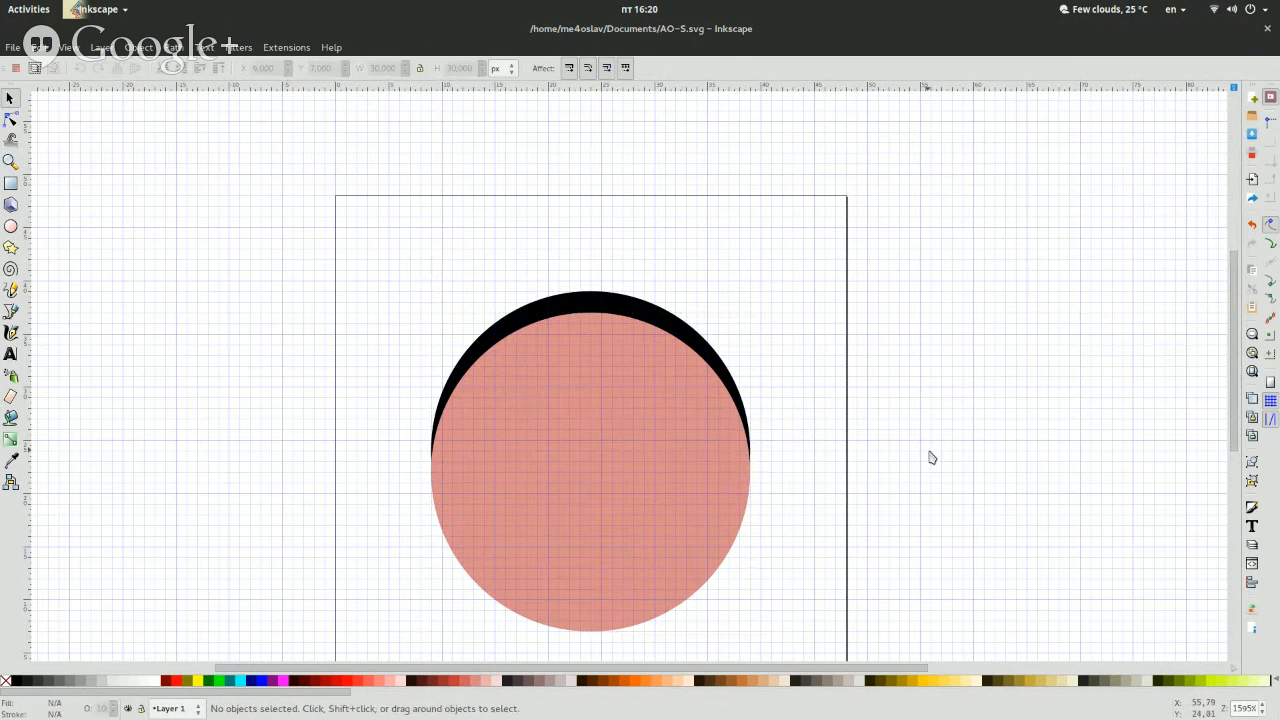
{"action": "left_click", "coordinate": [581, 507]}
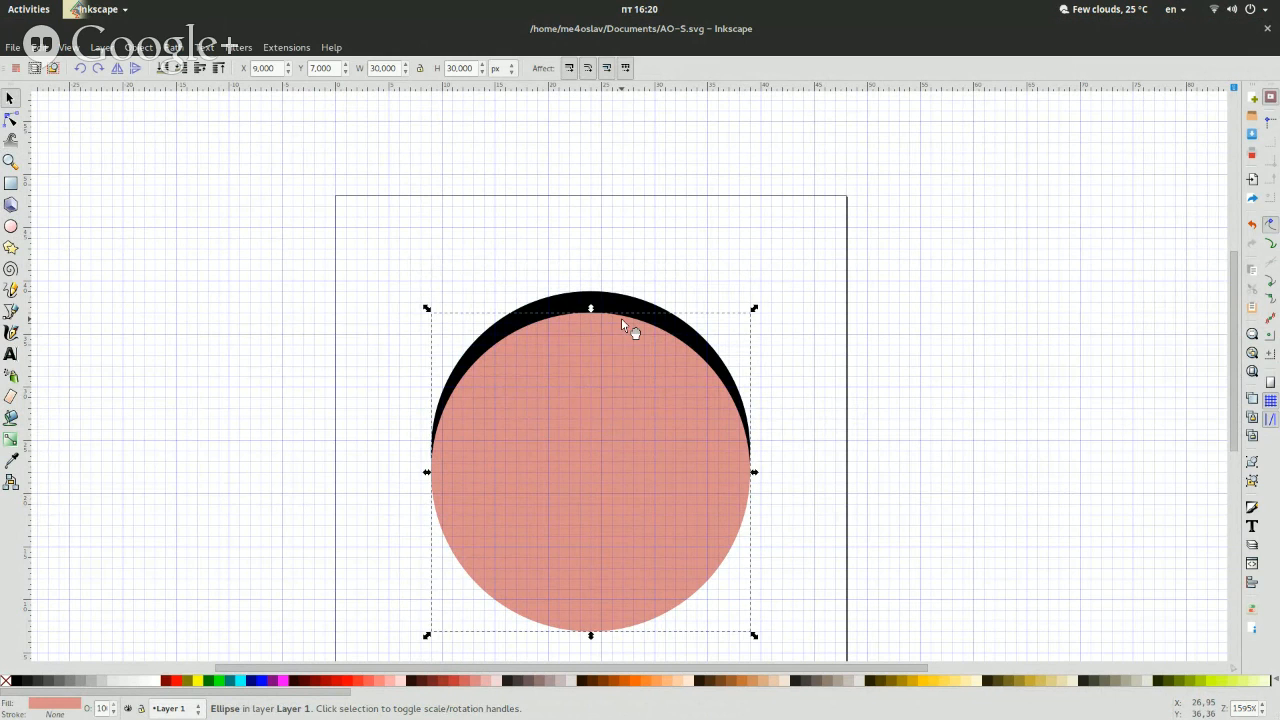
Select both the light-red and black circles and apply Difference to cut the light-red one out of the black one.
{"action": "key", "text": "shift"}
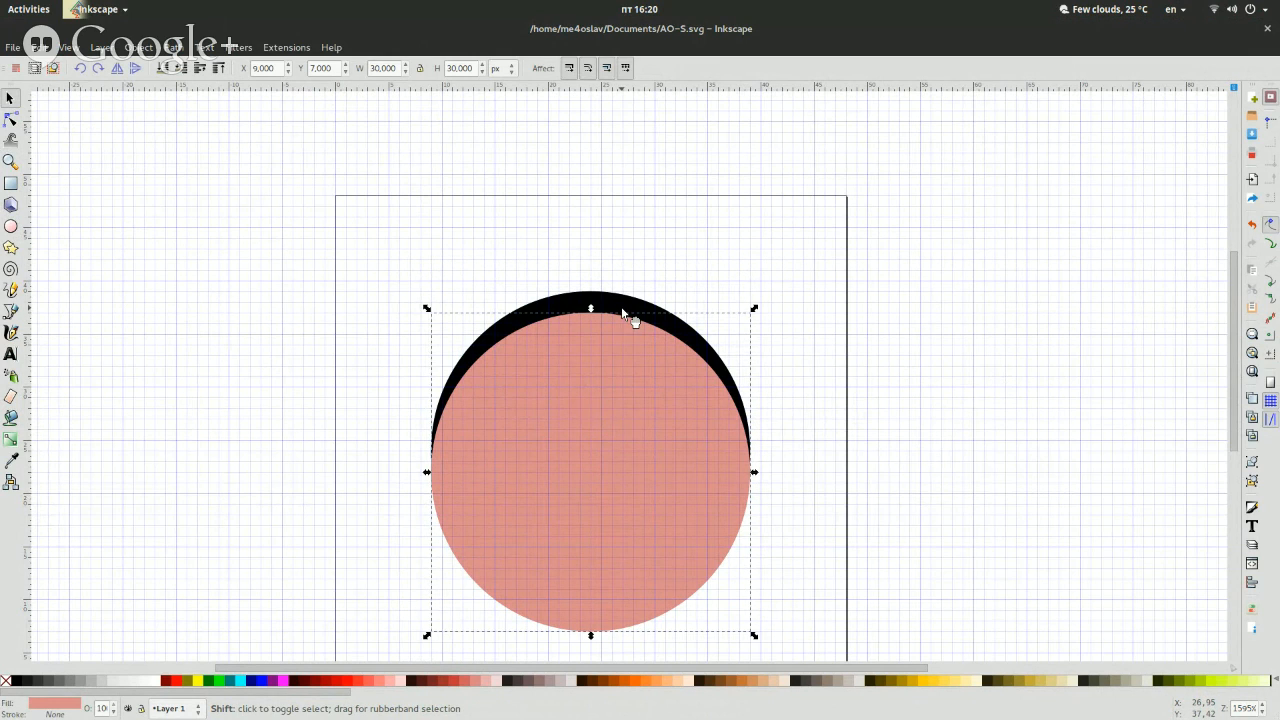
{"action": "left_click", "coordinate": [622, 313], "text": "shift"}
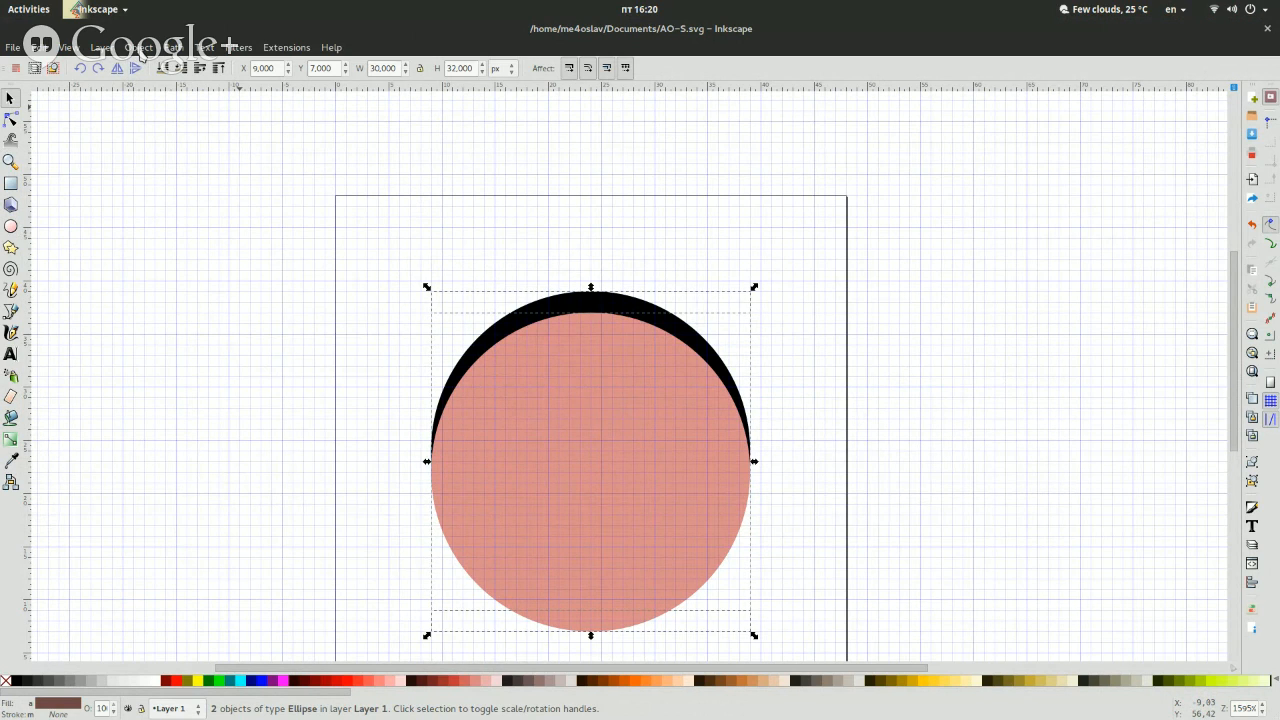
{"action": "left_click", "coordinate": [141, 56]}
{"action": "mouse_move", "coordinate": [177, 50]}
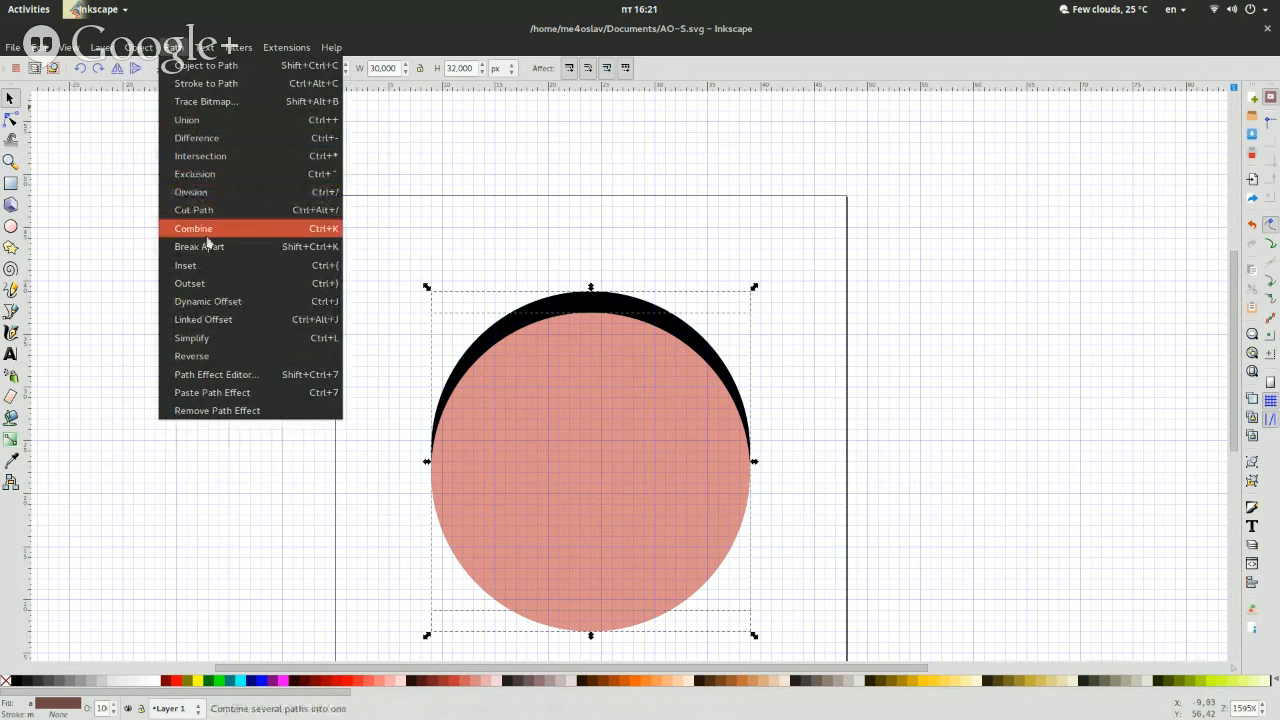
{"action": "left_click", "coordinate": [243, 141]}
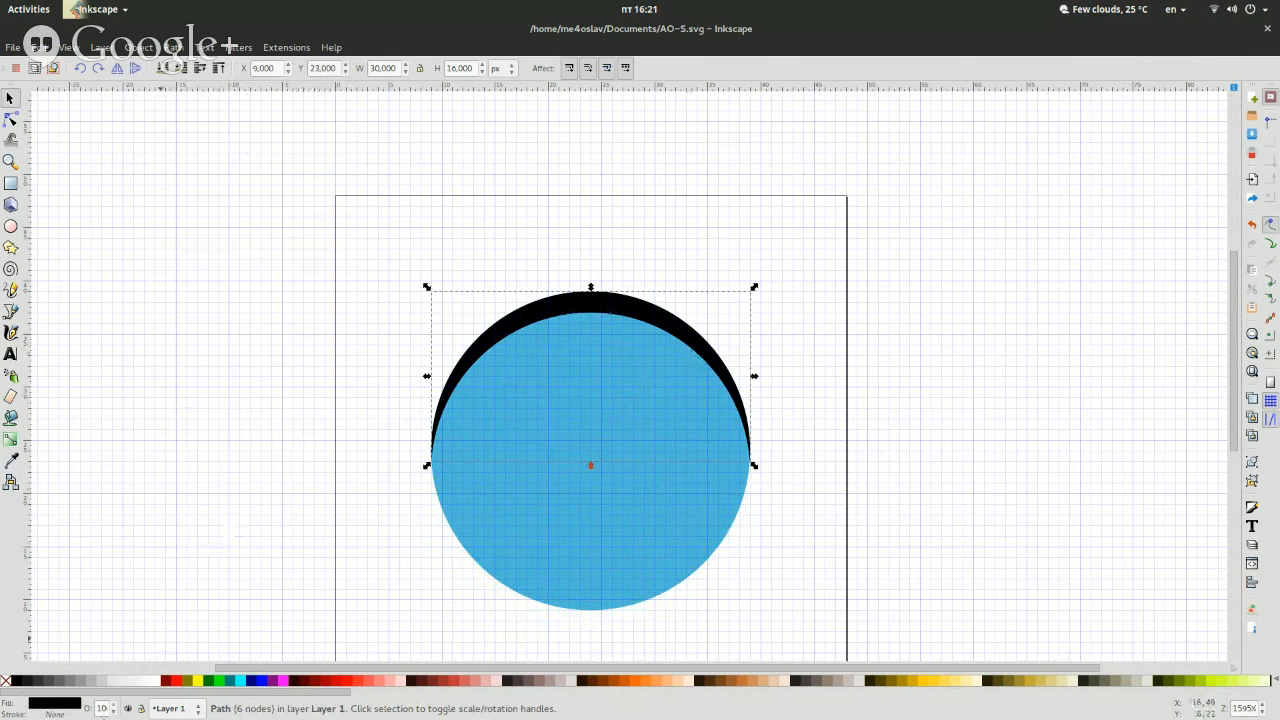
Try opacities of 10% and 20% on the black crescent, and settle on 15%.
{"action": "left_click", "coordinate": [65, 706]}
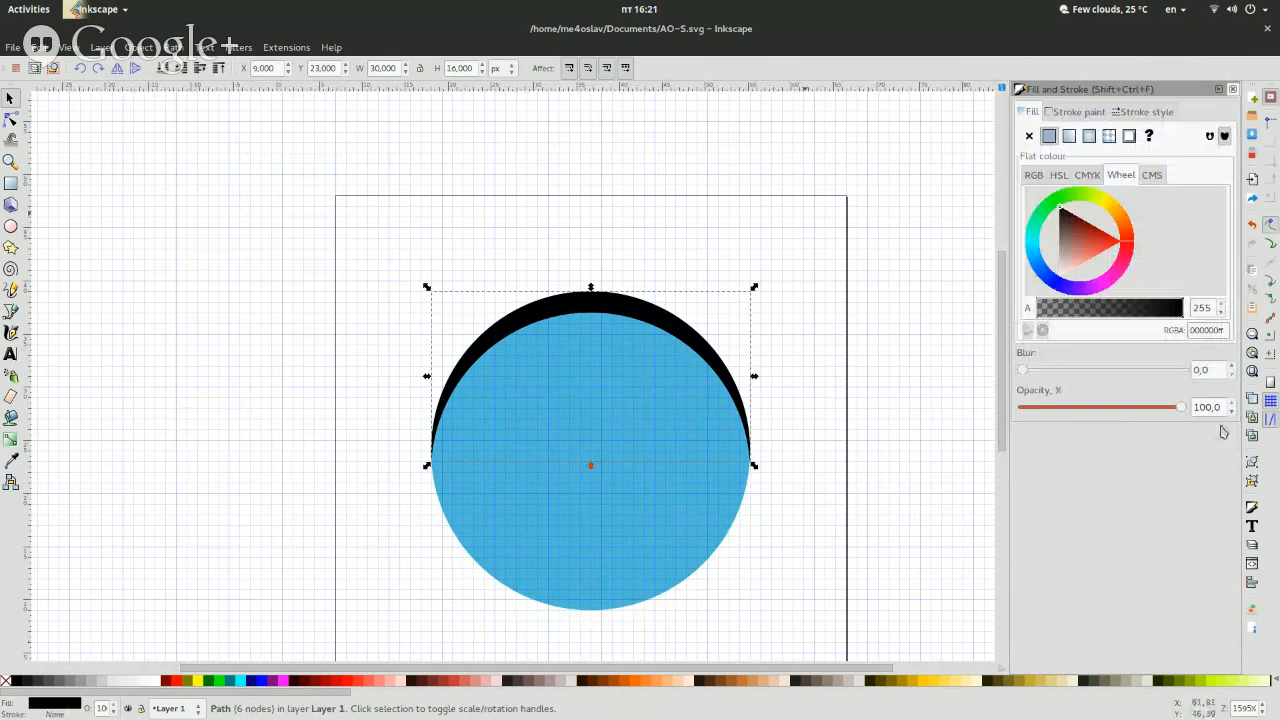
{"action": "type", "text": "10"}
{"action": "key", "text": "Return"}
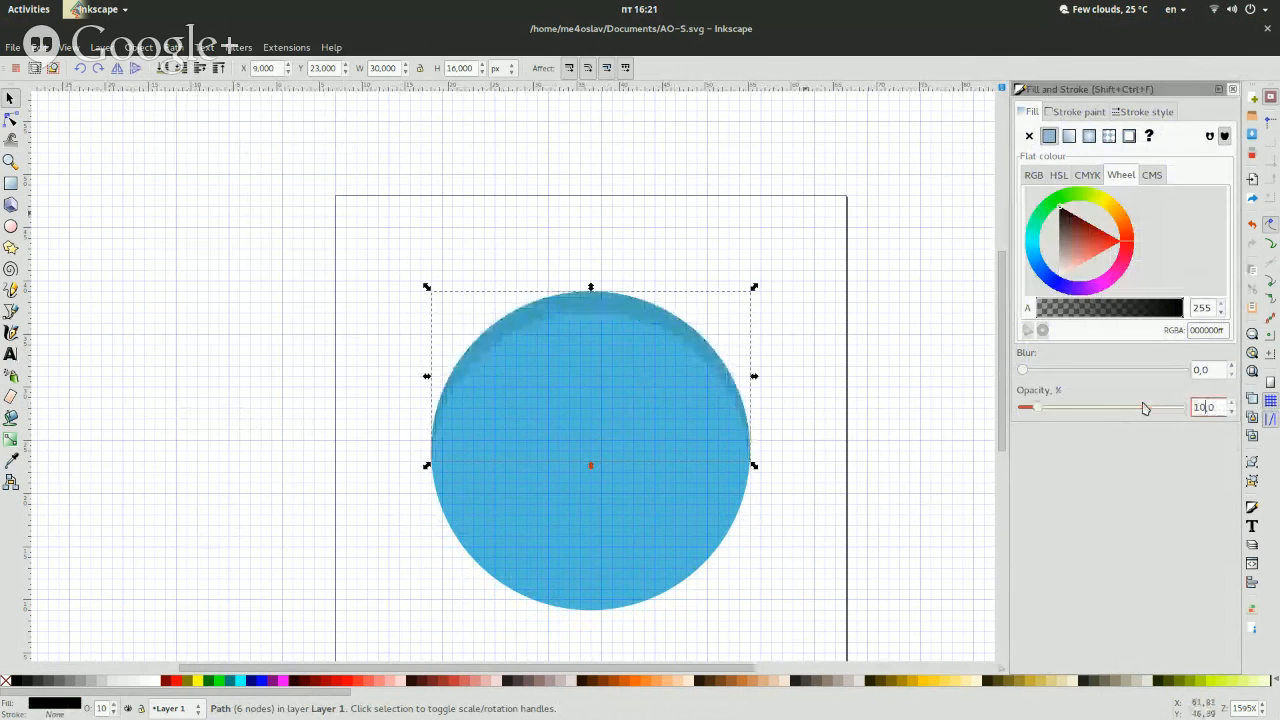
{"action": "type", "text": "20"}
{"action": "key", "text": "Return"}
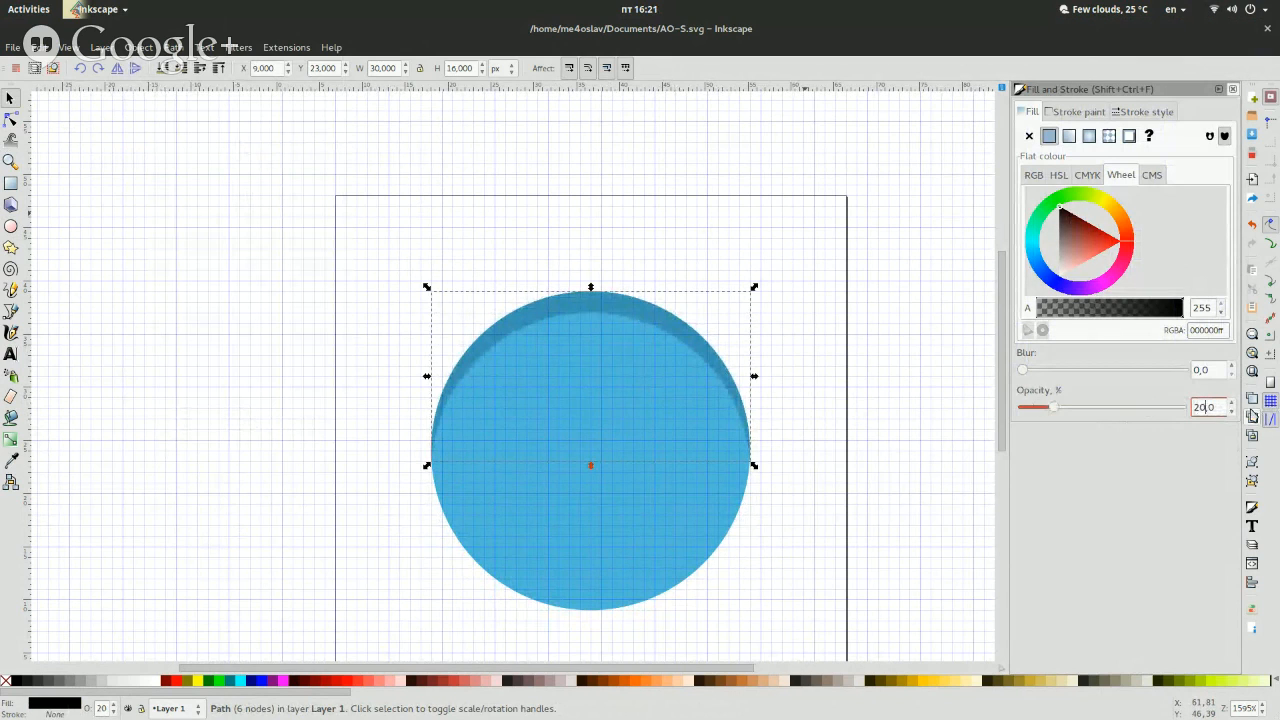
{"action": "key", "text": "Return"}
{"action": "left_click", "coordinate": [953, 461]}
{"action": "left_click", "coordinate": [706, 362]}
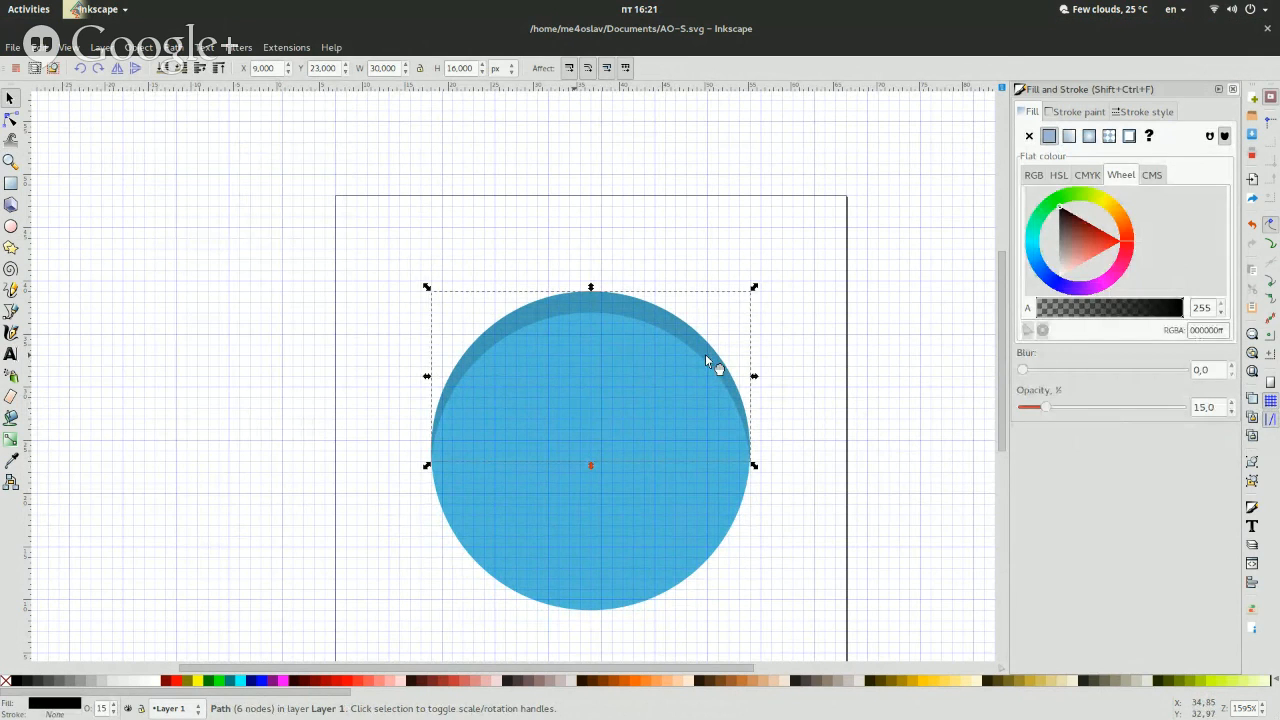
Delete the translucent crescent, close the fill settings and select the blue circle.
{"action": "key", "text": "Delete"}
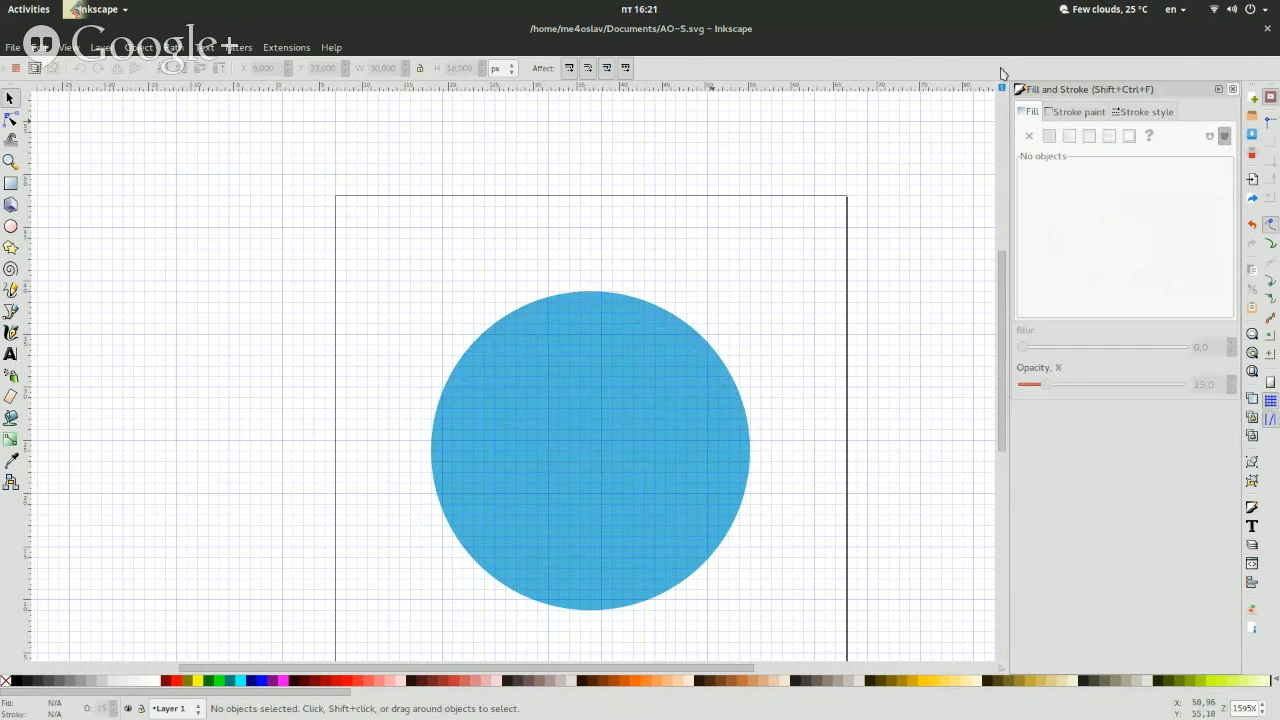
{"action": "left_click", "coordinate": [1233, 90]}
{"action": "left_click", "coordinate": [714, 389]}
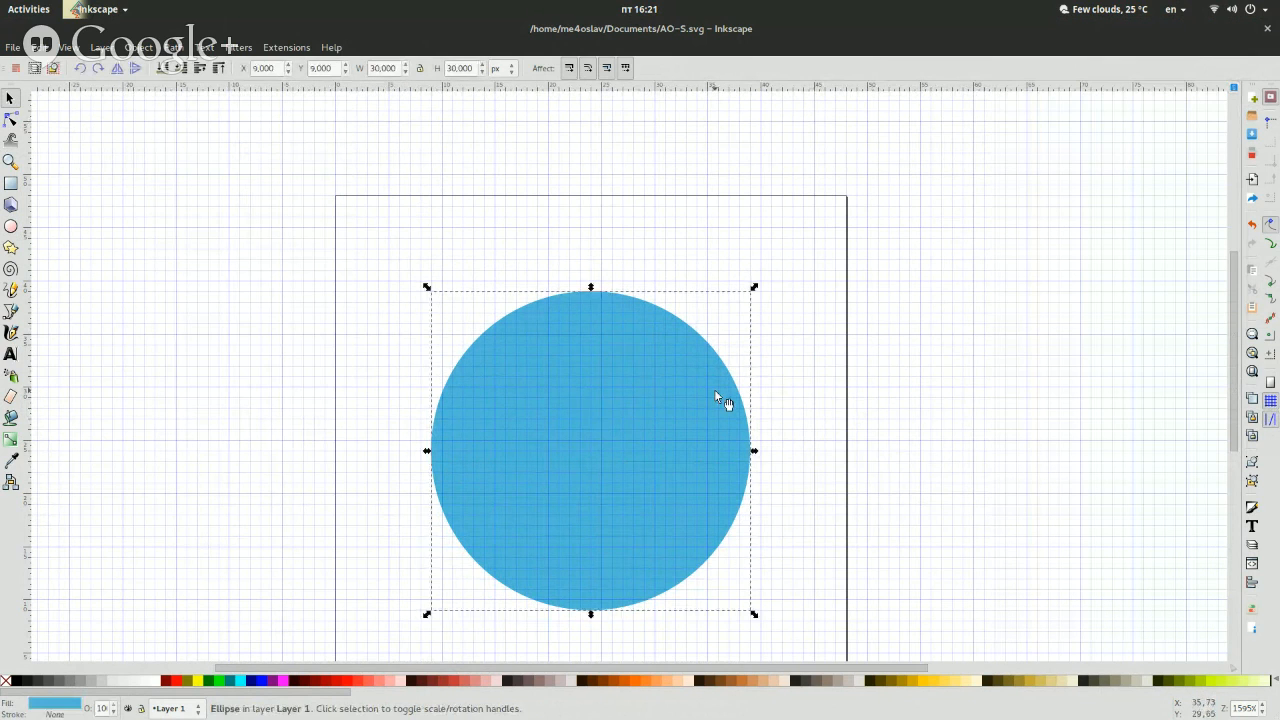
{"action": "left_click", "coordinate": [332, 370]}
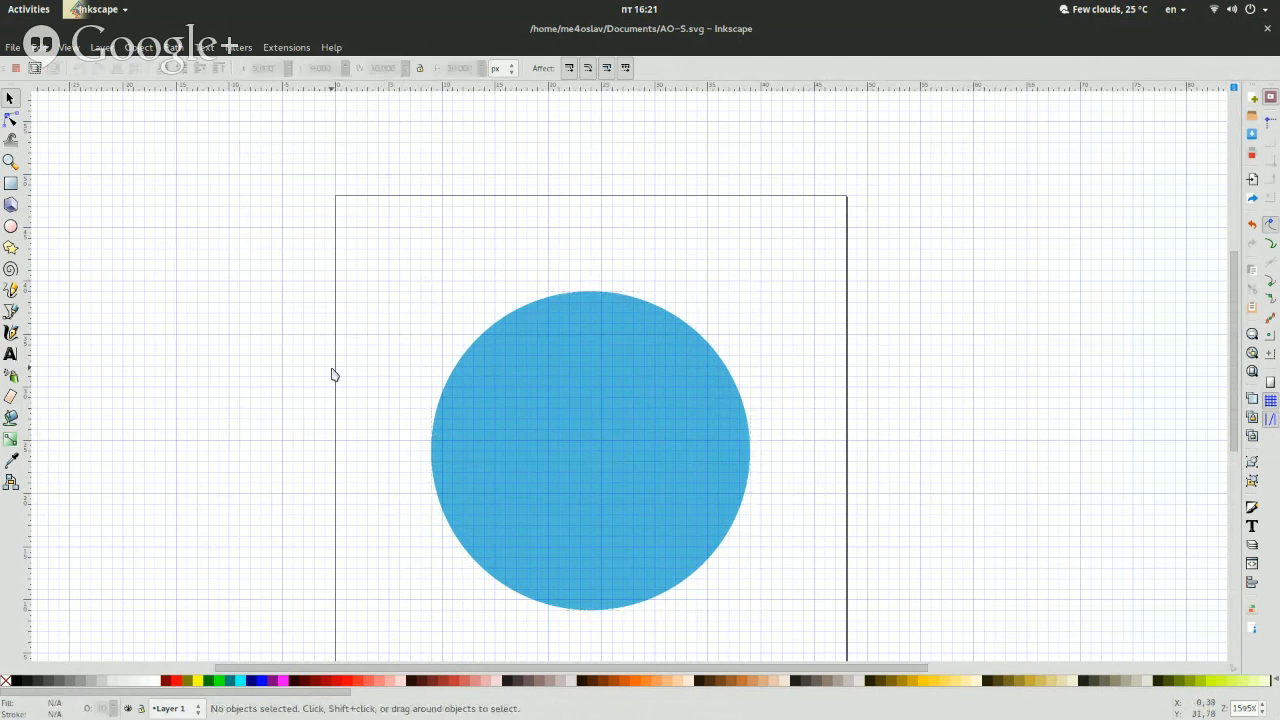
{"action": "left_click", "coordinate": [618, 428]}
{"action": "left_click", "coordinate": [285, 431]}
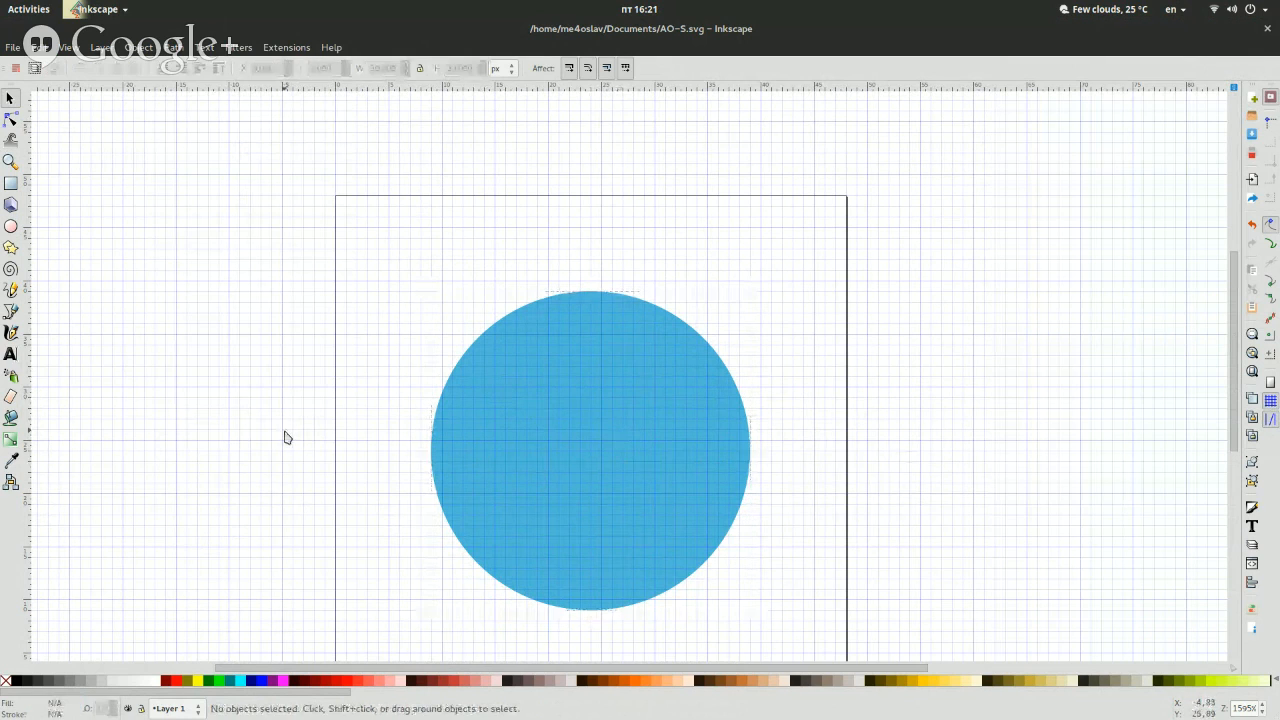
{"action": "left_click", "coordinate": [663, 439]}
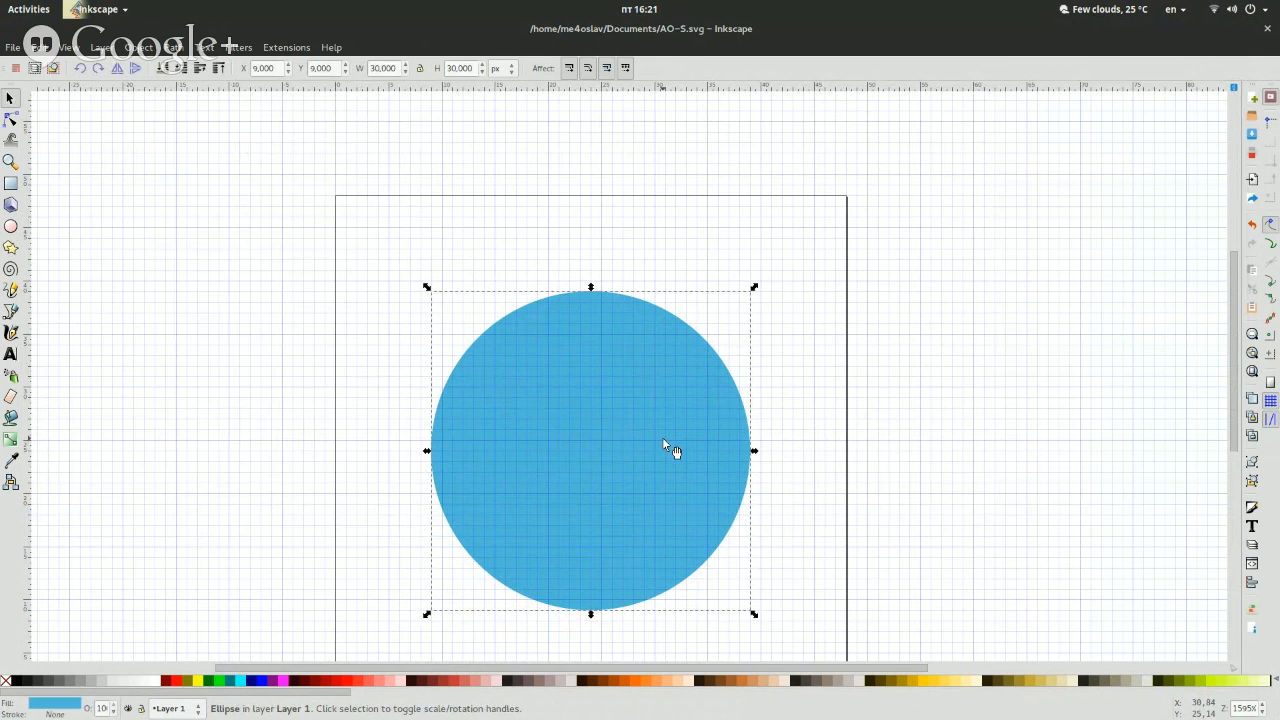
{"action": "left_click", "coordinate": [346, 382]}
{"action": "left_click", "coordinate": [568, 368]}
{"action": "key", "text": "Left"}
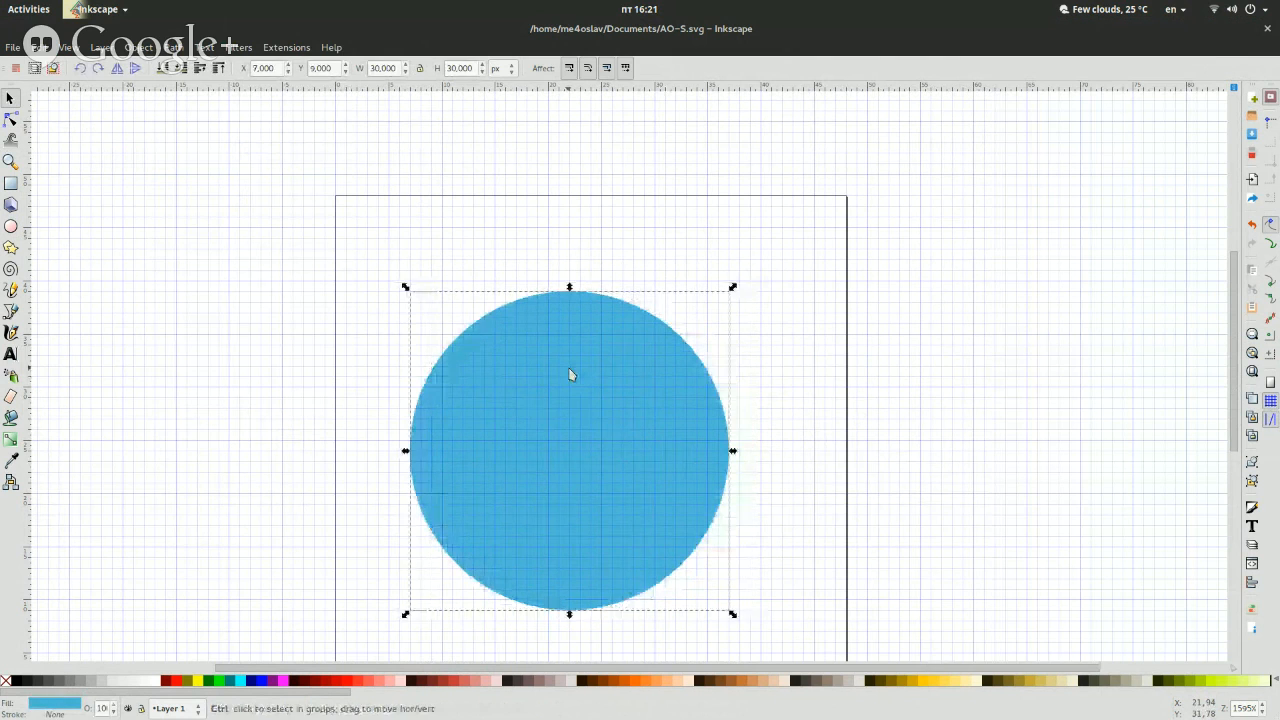
{"action": "key", "text": "ctrl+z"}
{"action": "key", "text": "Left"}
{"action": "key", "text": "Left"}
{"action": "key", "text": "Left"}
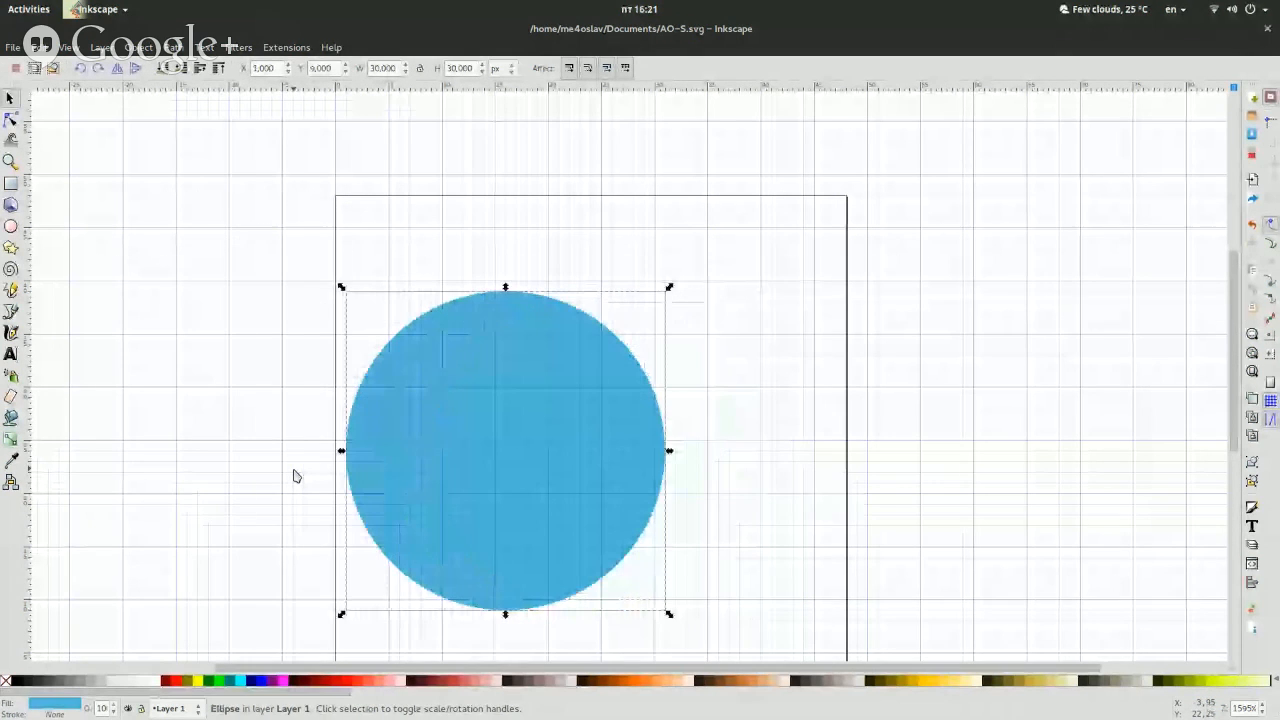
{"action": "key", "text": "ctrl+z"}
Fill the circle with solid black (000000ff) and close the fill settings.
{"action": "left_click", "coordinate": [171, 474]}
{"action": "left_click", "coordinate": [532, 388]}
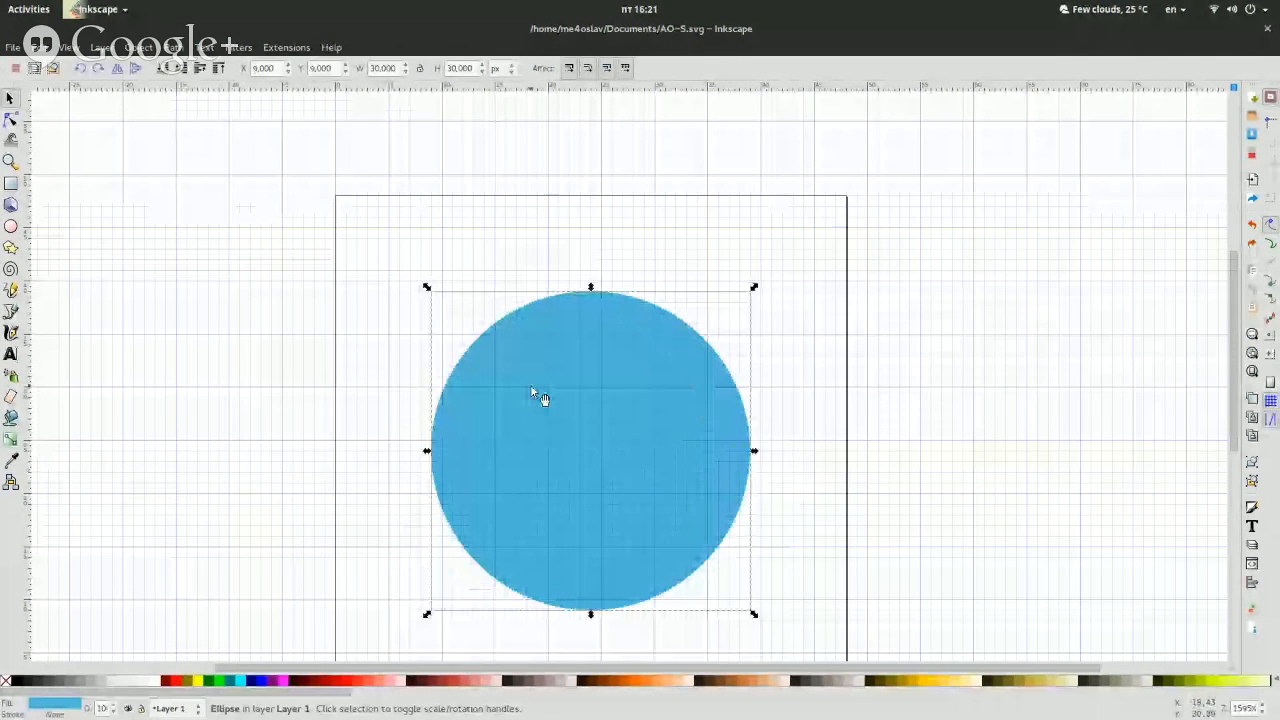
{"action": "left_click", "coordinate": [250, 361]}
{"action": "left_click", "coordinate": [538, 337]}
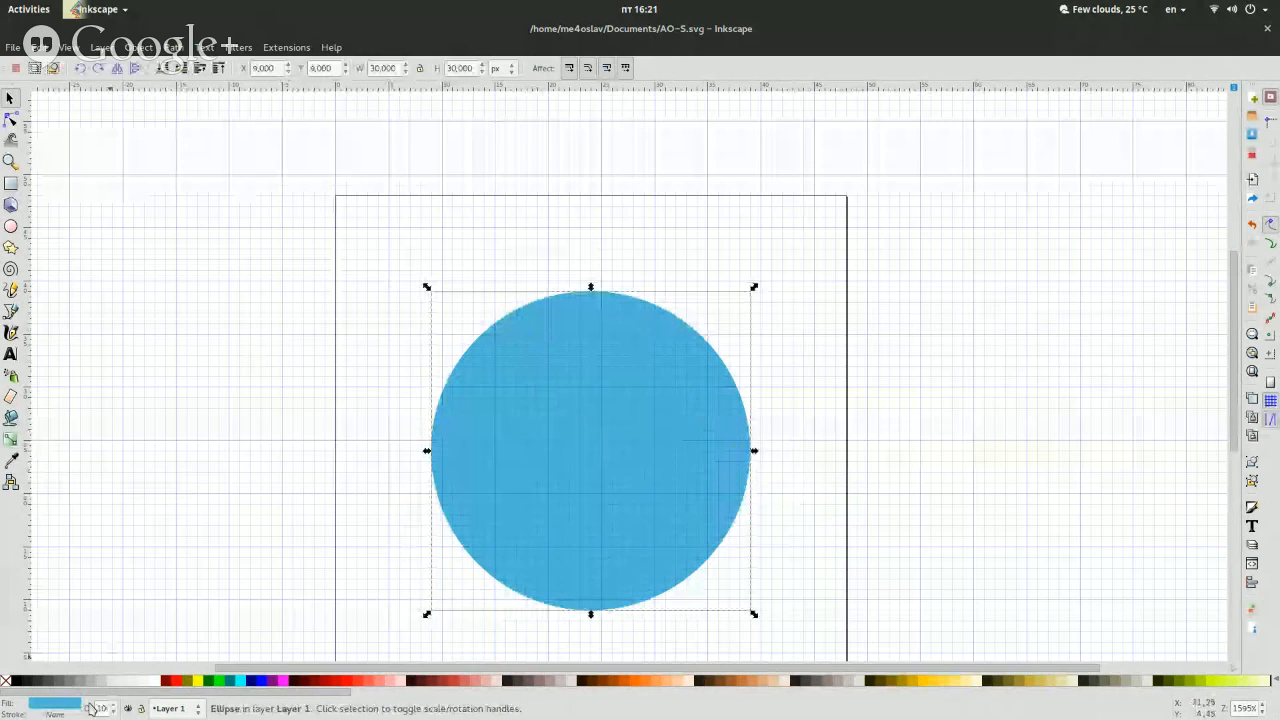
{"action": "key", "text": "ctrl+shift+f"}
{"action": "left_click_drag", "start_coordinate": [1076, 234], "coordinate": [1109, 271]}
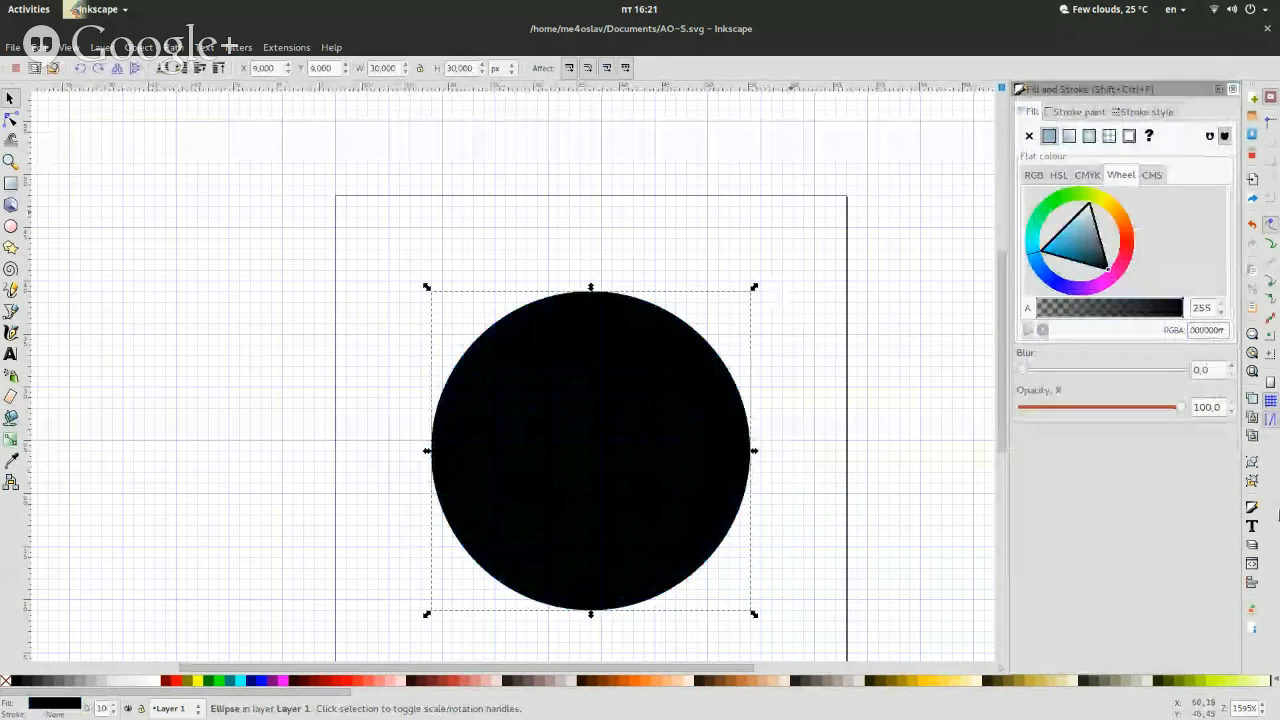
{"action": "left_click", "coordinate": [1234, 90]}
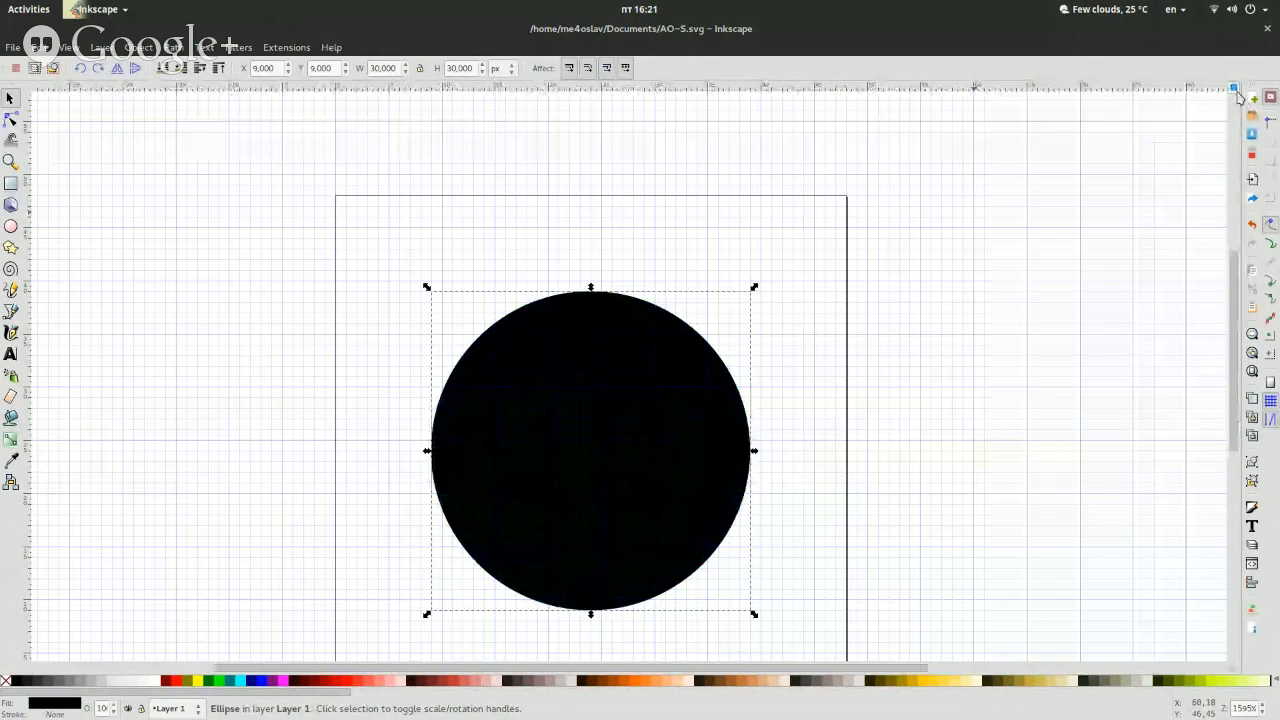
{"action": "left_click", "coordinate": [1074, 334]}
{"action": "left_click", "coordinate": [614, 452]}
{"action": "left_click", "coordinate": [918, 445]}
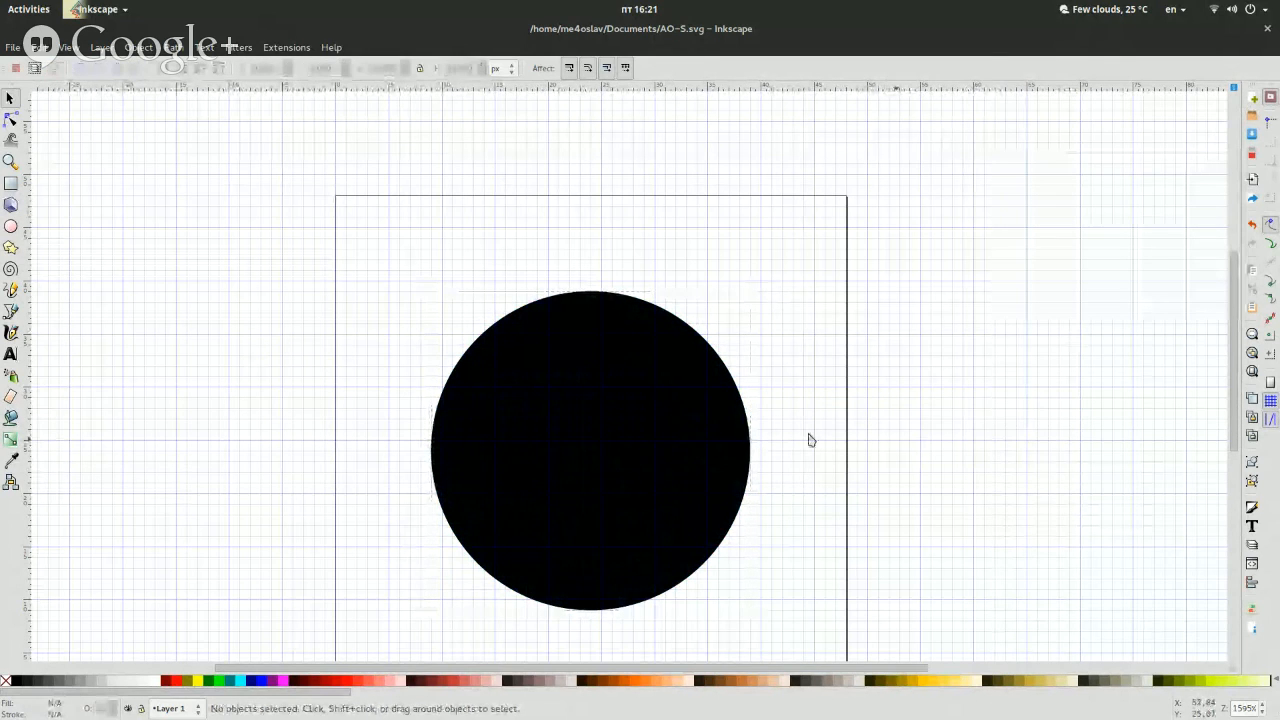
{"action": "left_click", "coordinate": [593, 437]}
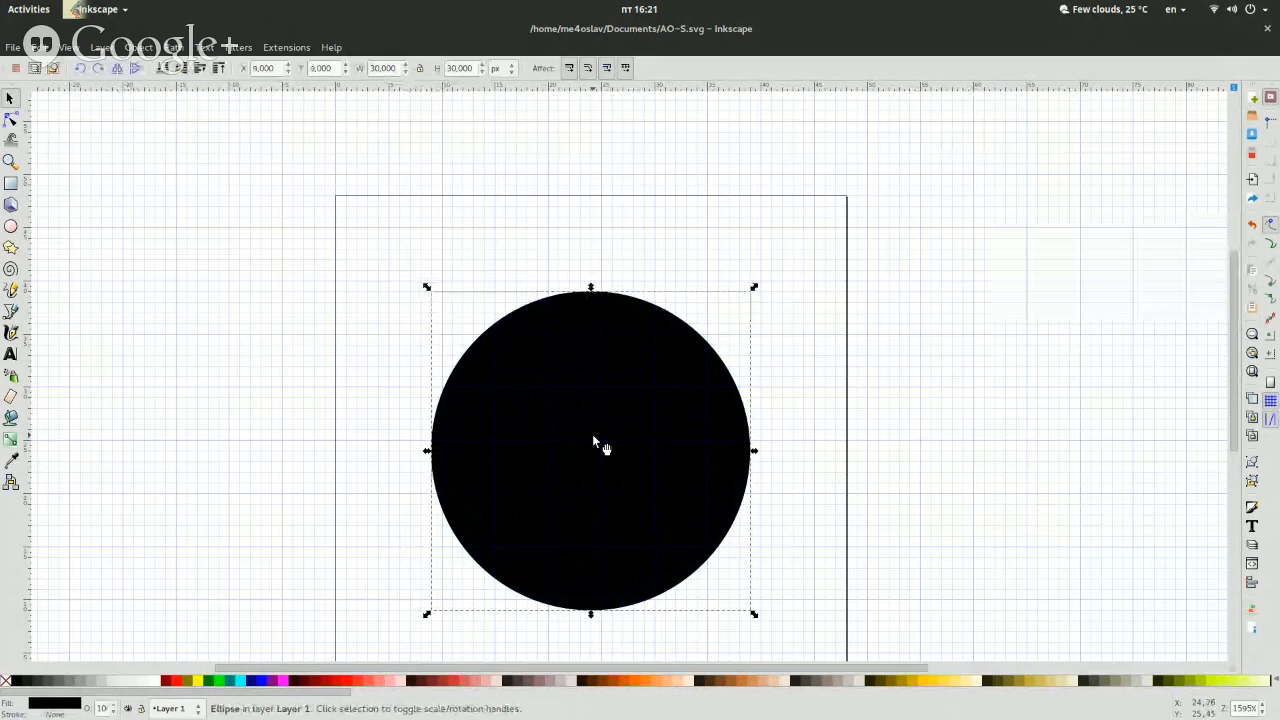
{"action": "left_click", "coordinate": [964, 416]}
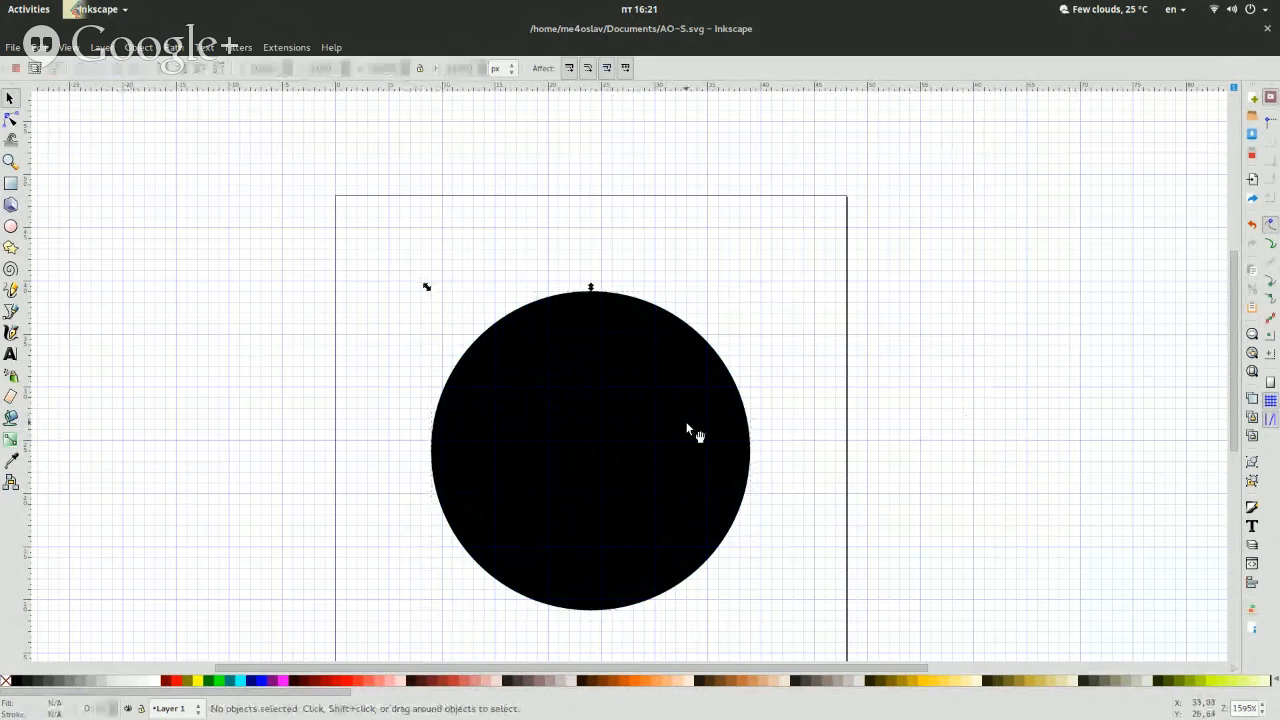
{"action": "left_click", "coordinate": [687, 428]}
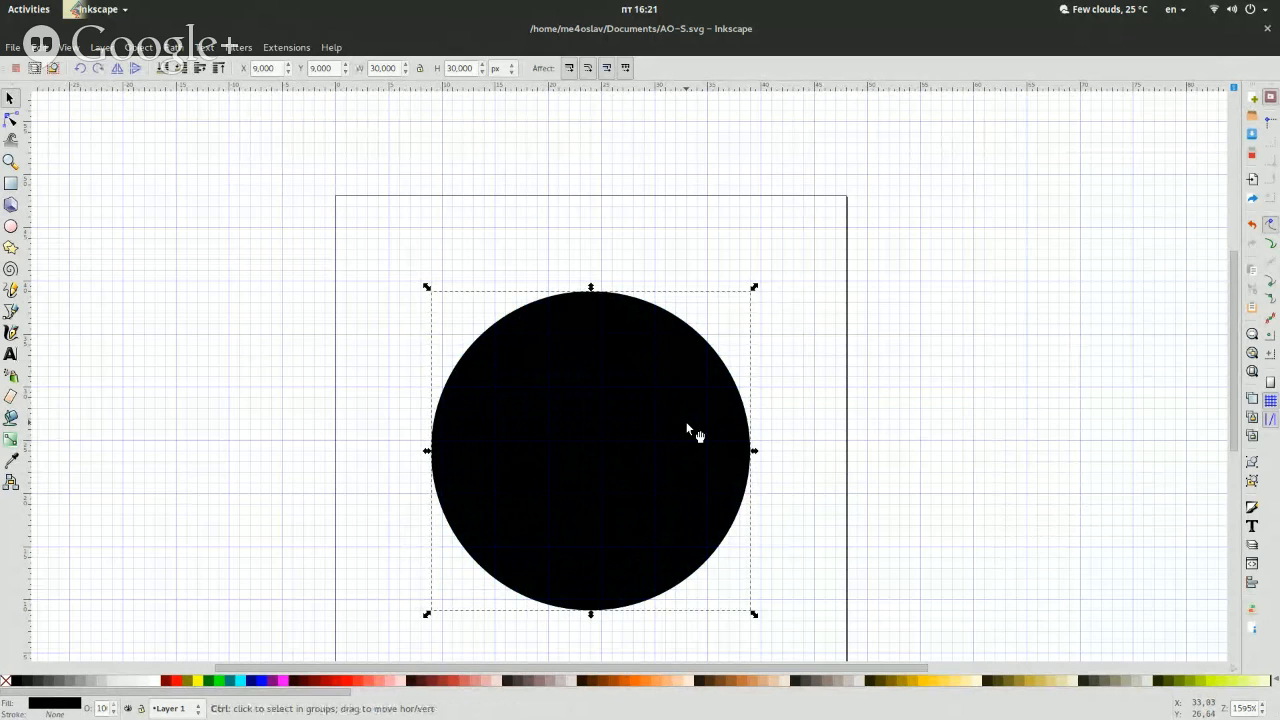
Duplicate the black circle and give the copy a light-red fill.
{"action": "key", "text": "Escape"}
{"action": "left_click", "coordinate": [632, 434]}
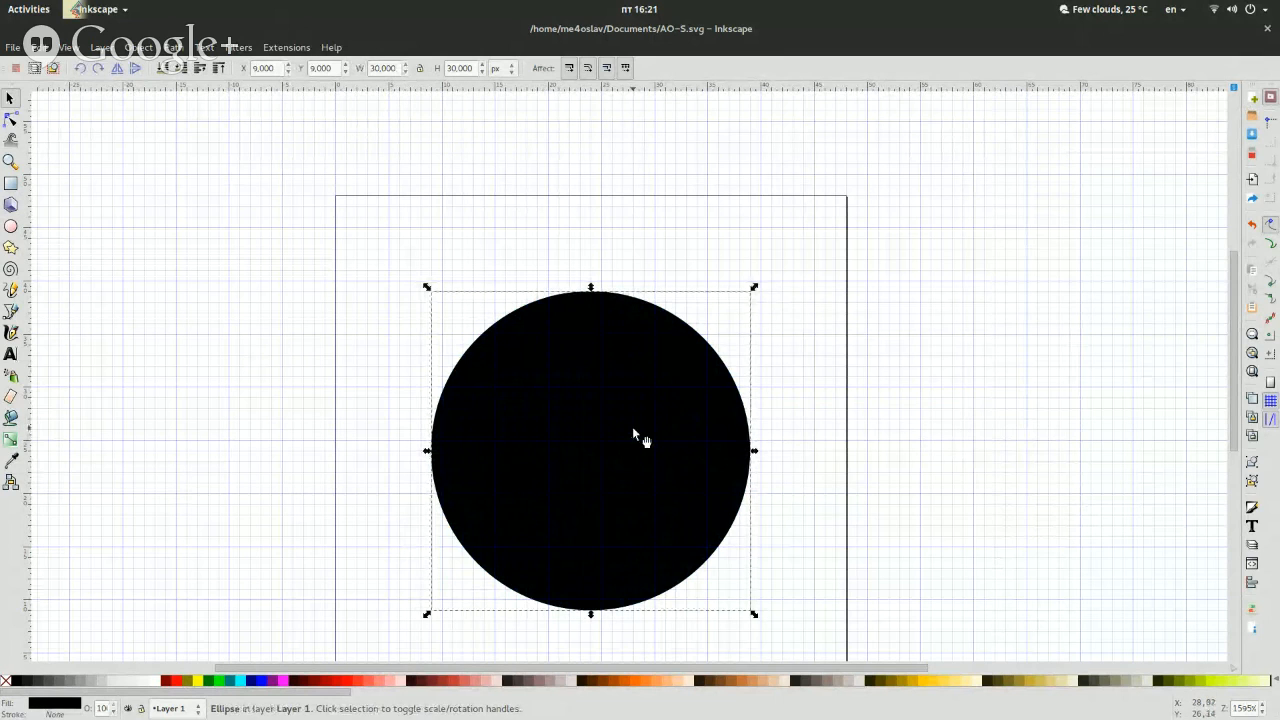
{"action": "key", "text": "ctrl"}
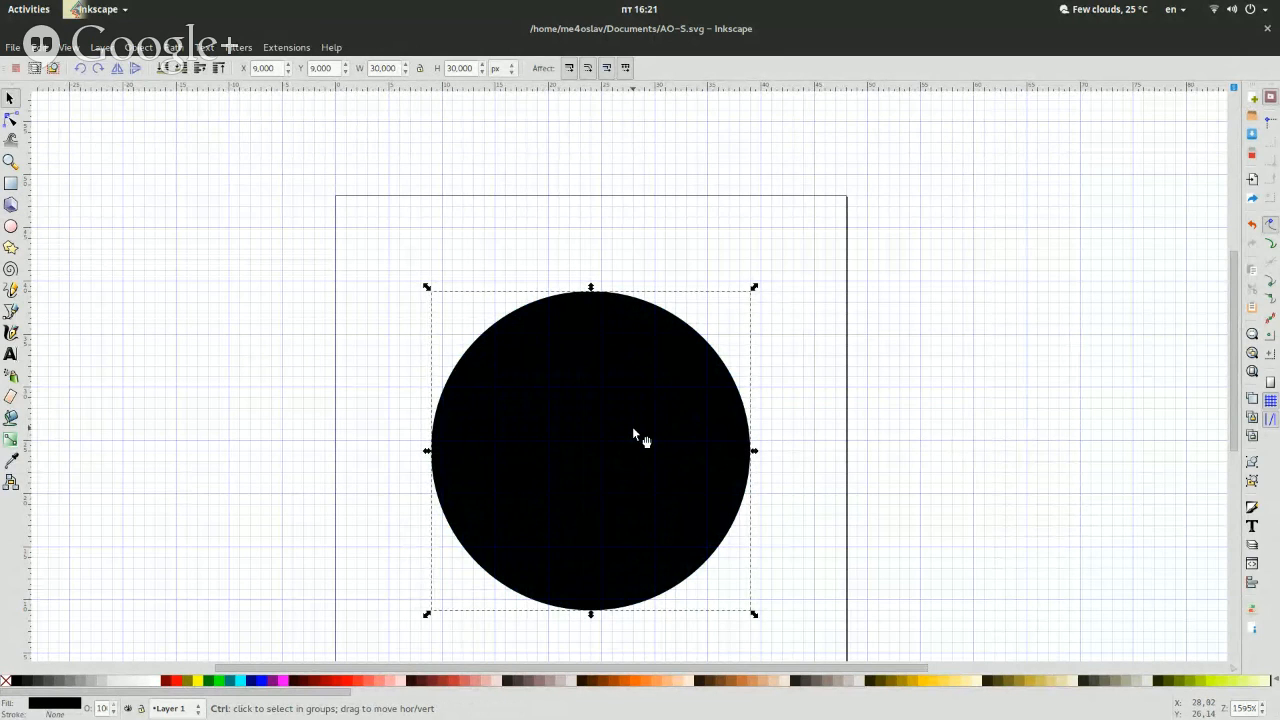
{"action": "left_click", "coordinate": [633, 434], "text": "ctrl"}
{"action": "left_click", "coordinate": [70, 708]}
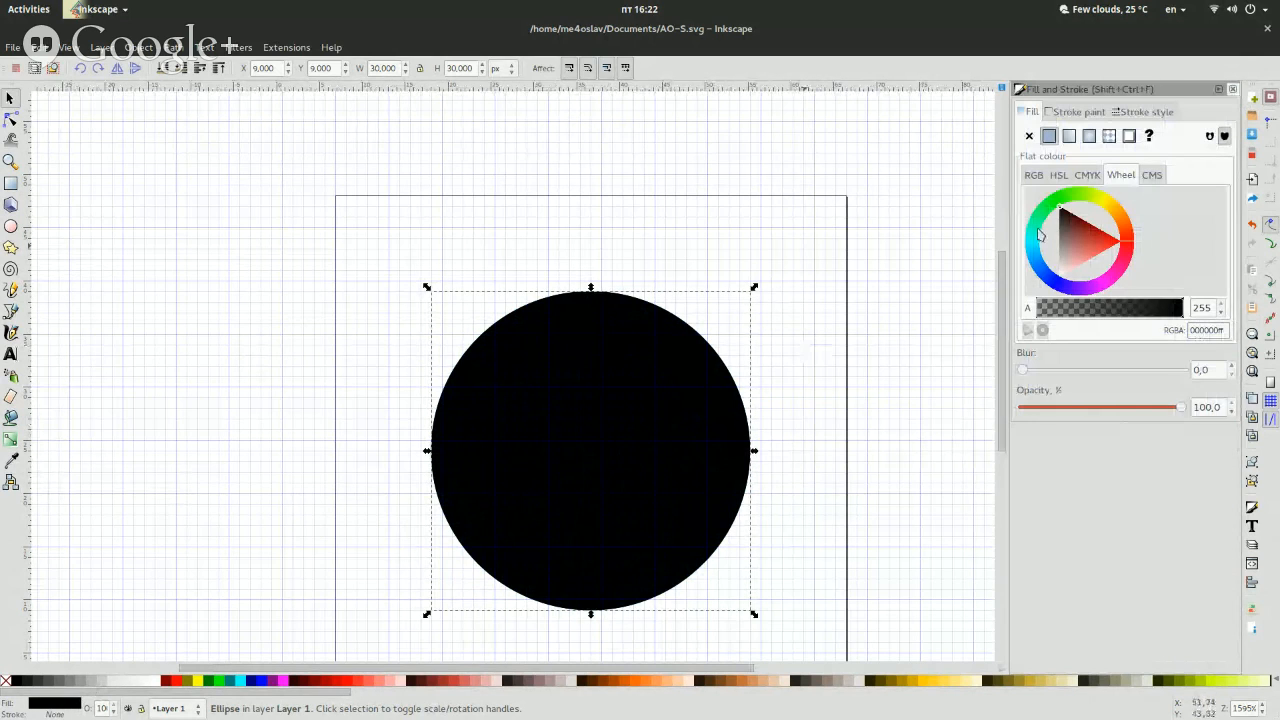
{"action": "left_click", "coordinate": [1083, 255]}
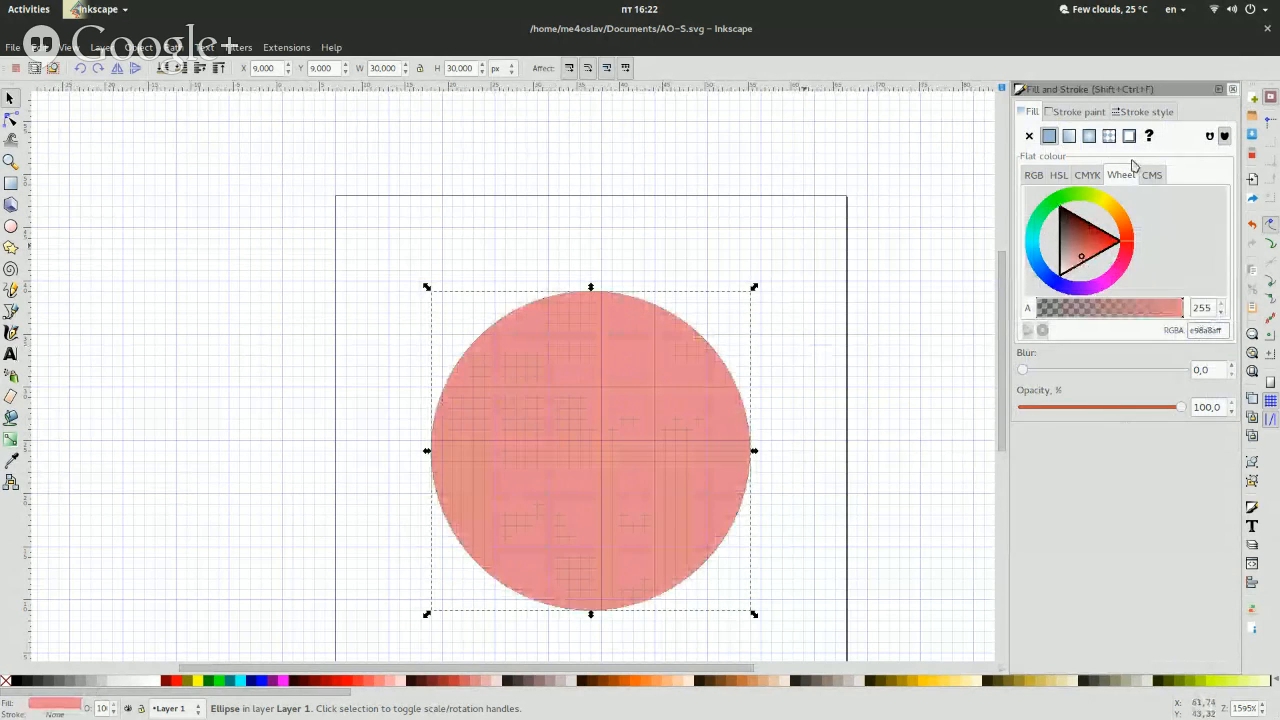
{"action": "left_click", "coordinate": [1232, 89]}
Try offsetting the light-red circle 2 px right and 2 px down, and return it over the black circle.
{"action": "left_click", "coordinate": [872, 396]}
{"action": "left_click", "coordinate": [510, 408]}
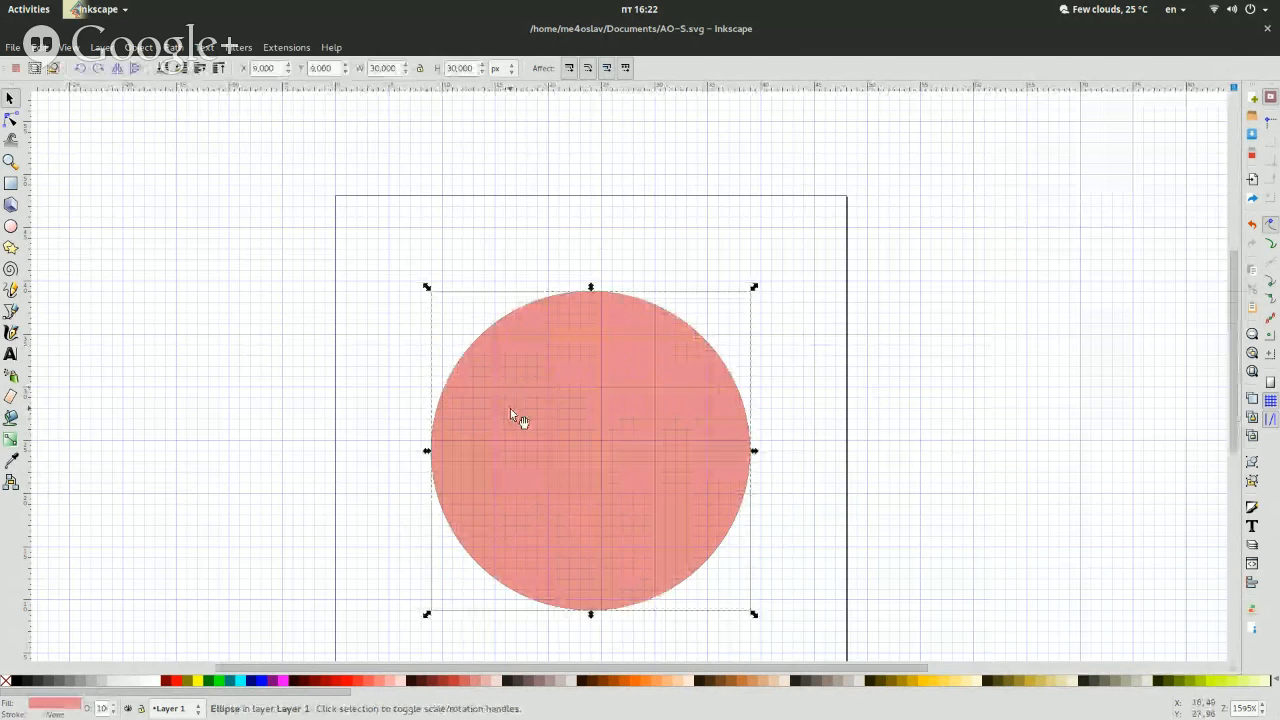
{"action": "key", "text": "Right"}
{"action": "key", "text": "Down"}
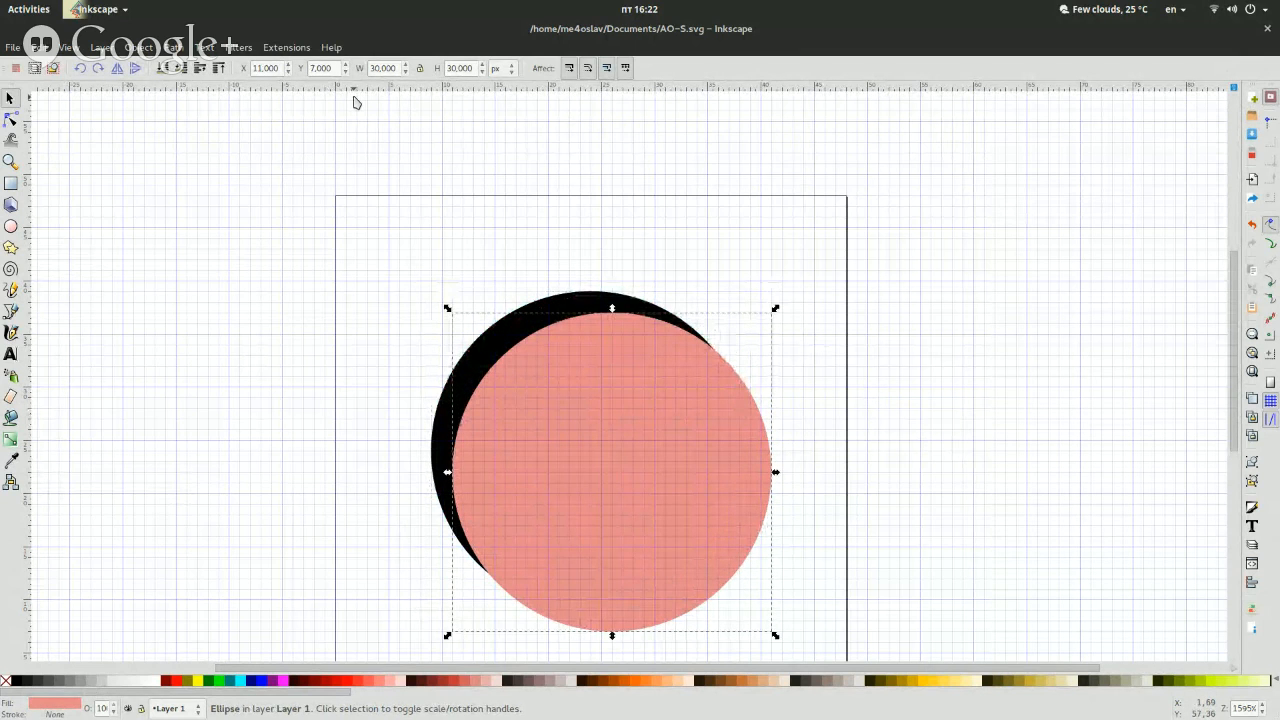
{"action": "key", "text": "Up"}
{"action": "key", "text": "Left"}
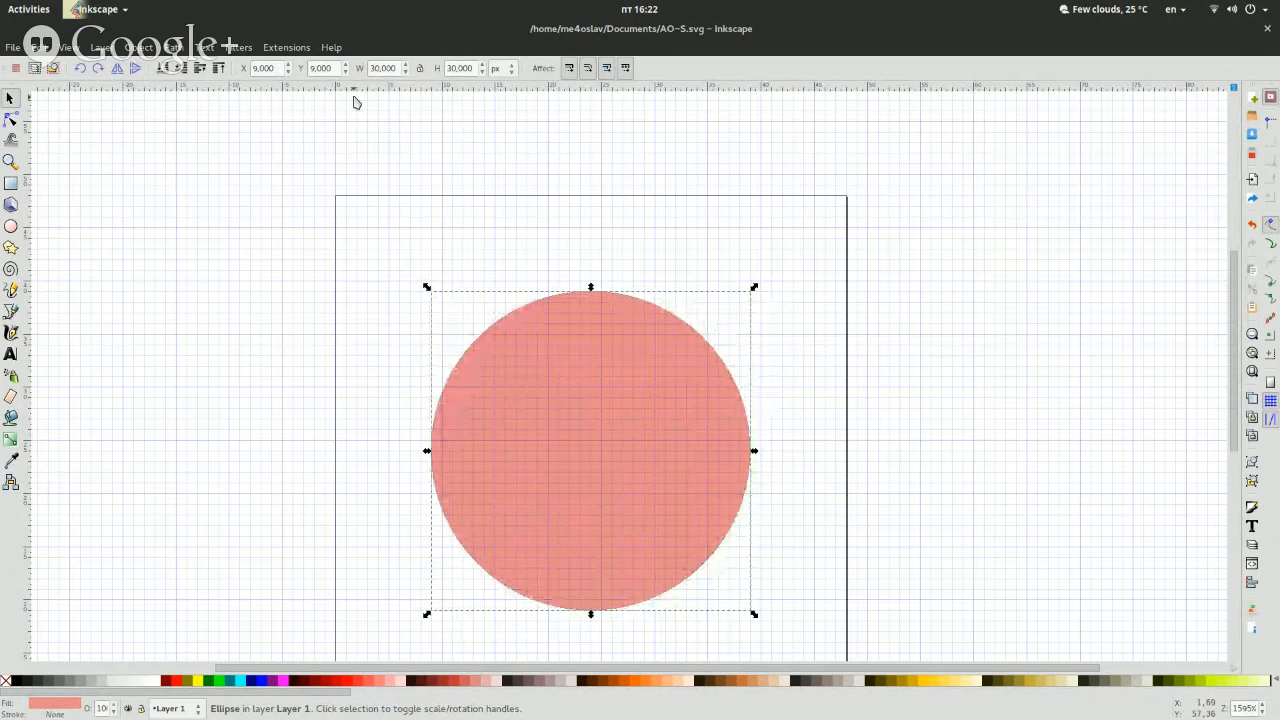
Nudge the light-red circle diagonally down and right to X 11 px, Y 7 px.
{"action": "key", "text": "Down"}
{"action": "key", "text": "Down"}
{"action": "key", "text": "Right"}
{"action": "key", "text": "Right"}
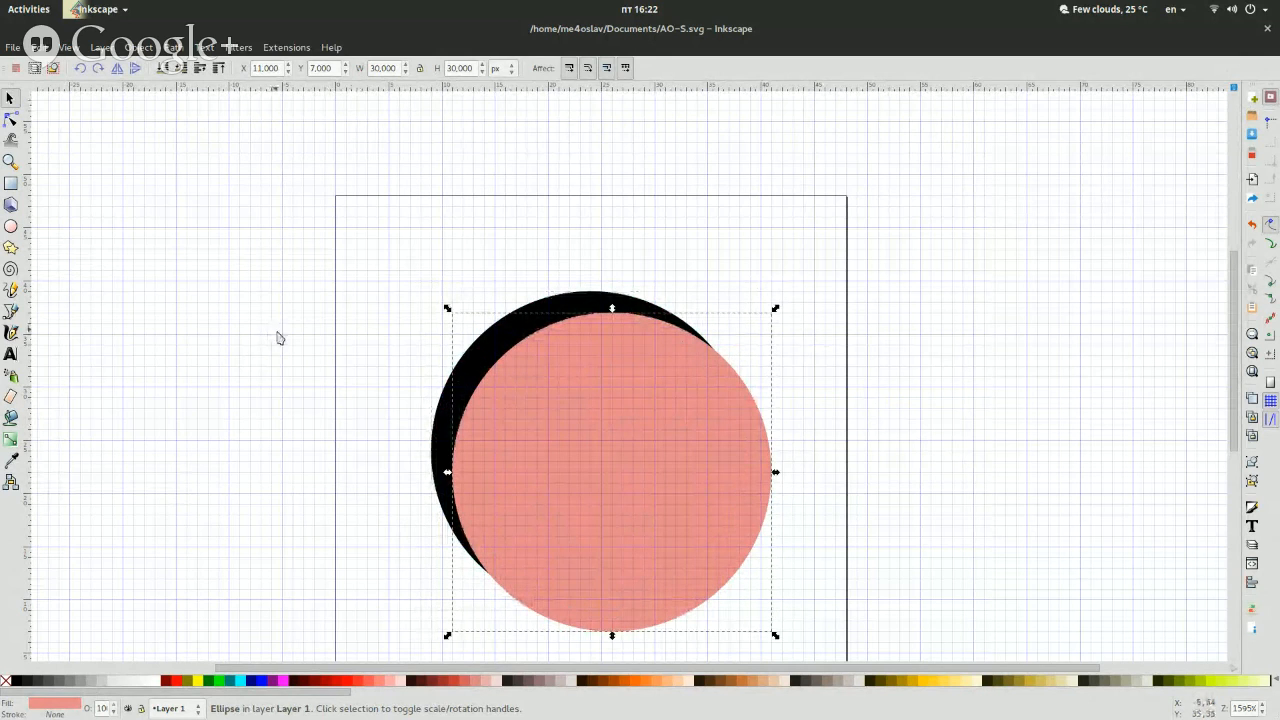
{"action": "left_click", "coordinate": [314, 374]}
{"action": "left_click", "coordinate": [638, 480]}
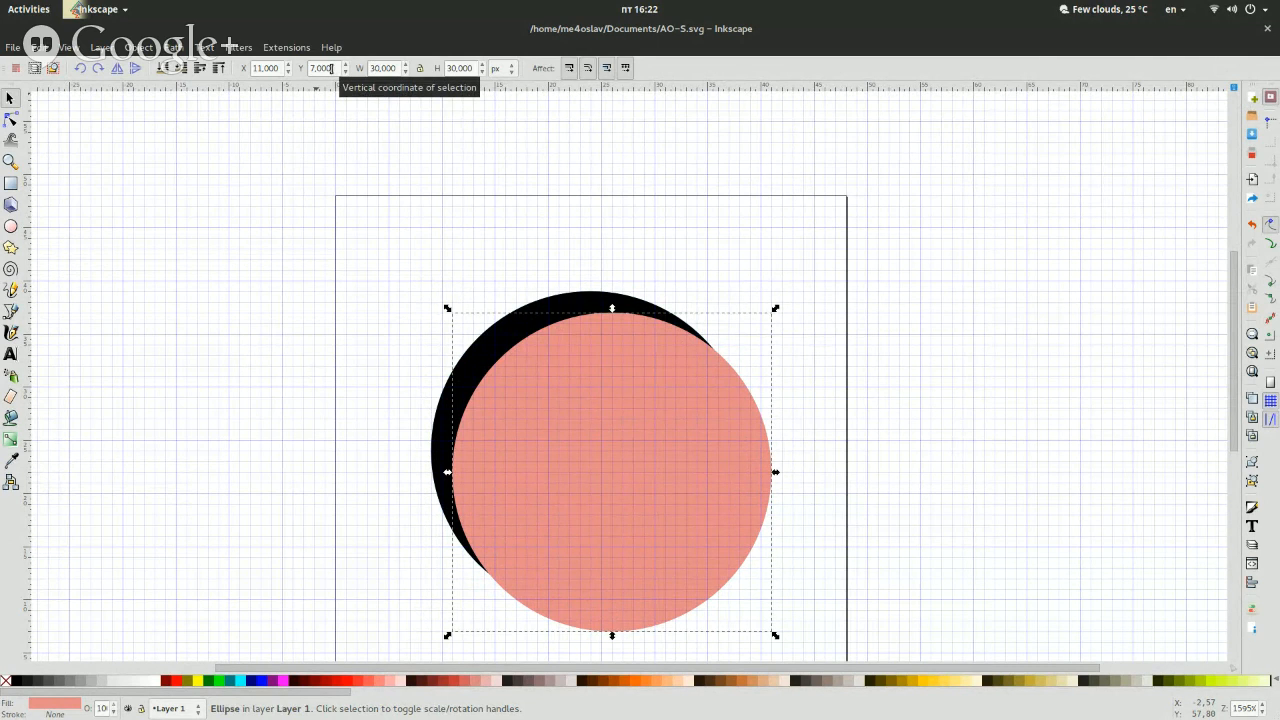
Nudge the light-red circle back up and left to X 9 px, Y 9 px, over the black circle.
{"action": "double_click", "coordinate": [336, 68]}
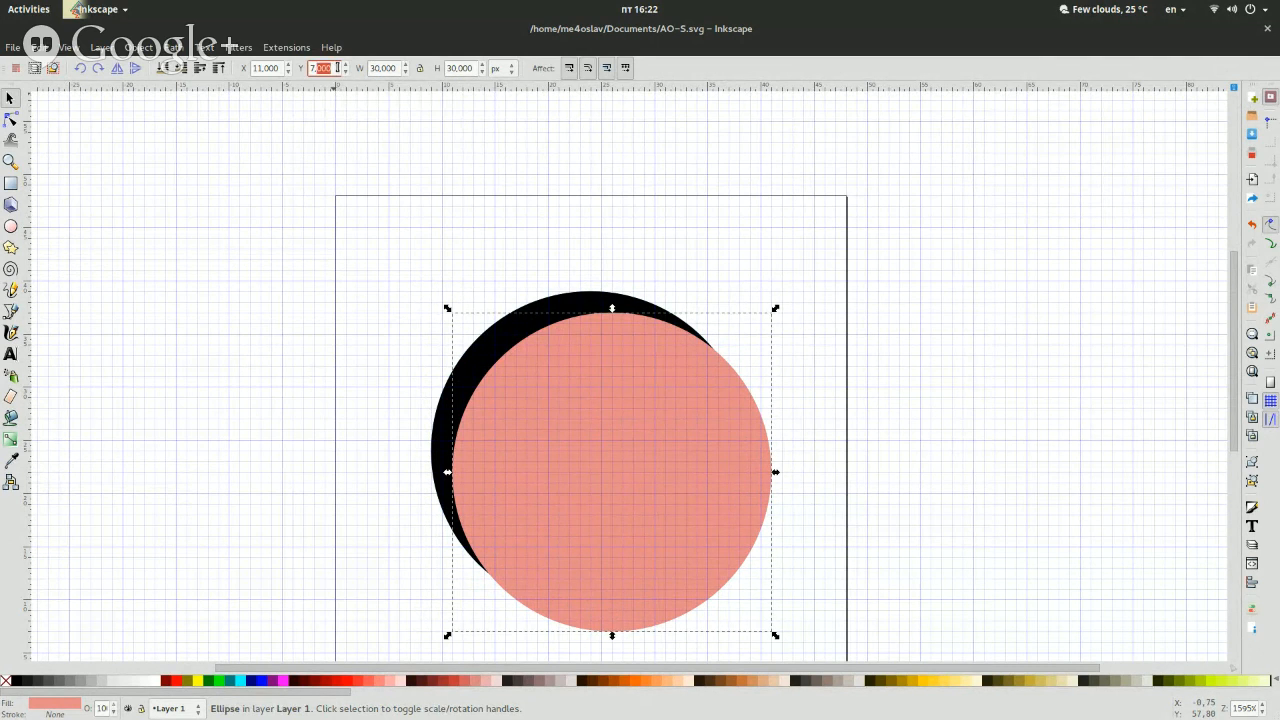
{"action": "left_click", "coordinate": [231, 262]}
{"action": "left_click", "coordinate": [618, 440]}
{"action": "key", "text": "Up"}
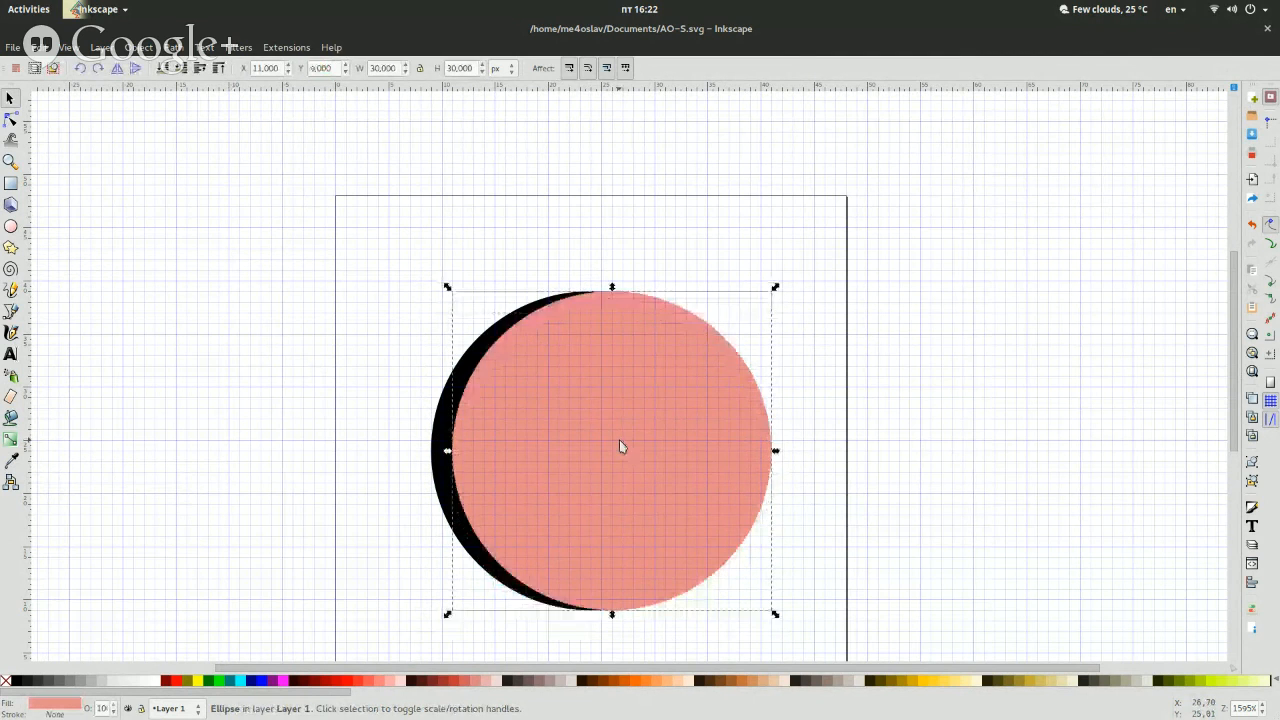
{"action": "key", "text": "Left"}
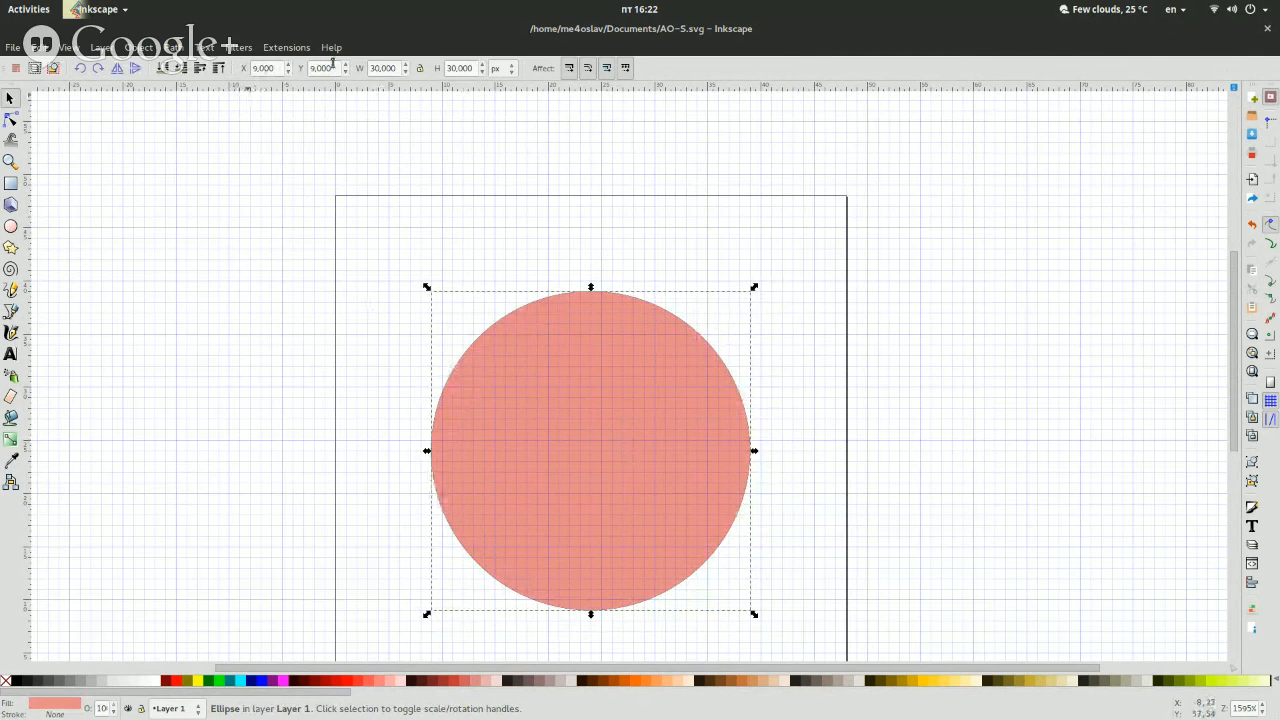
Nudge the light-red circle 2 px right and 2 px down, to X 11 px and Y 7 px.
{"action": "key", "text": "Down"}
{"action": "key", "text": "Right"}
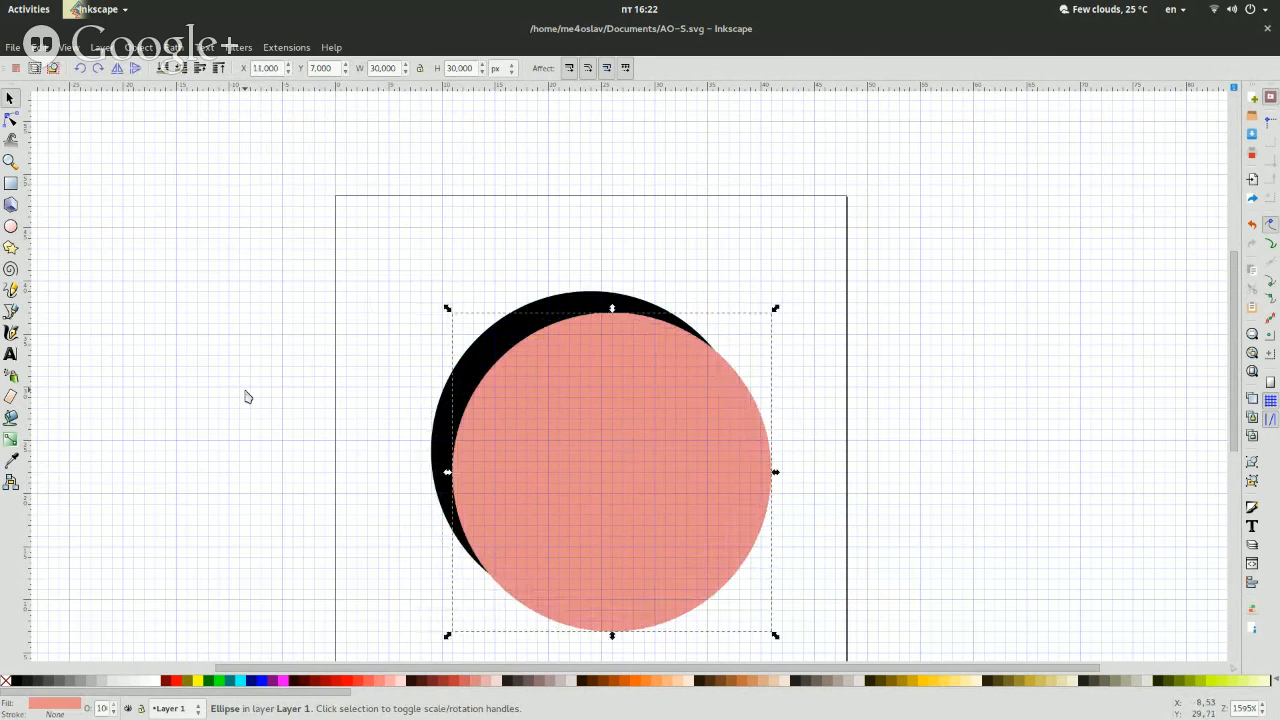
{"action": "key", "text": "Escape"}
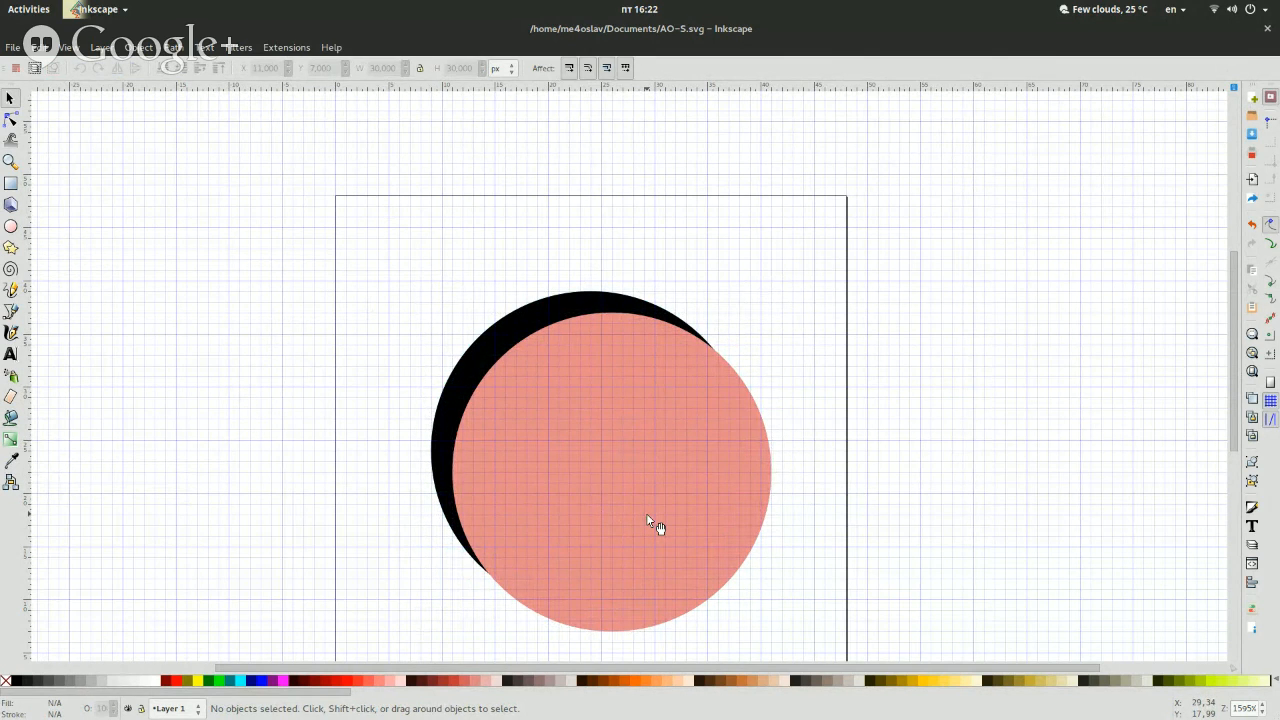
{"action": "left_click", "coordinate": [647, 516]}
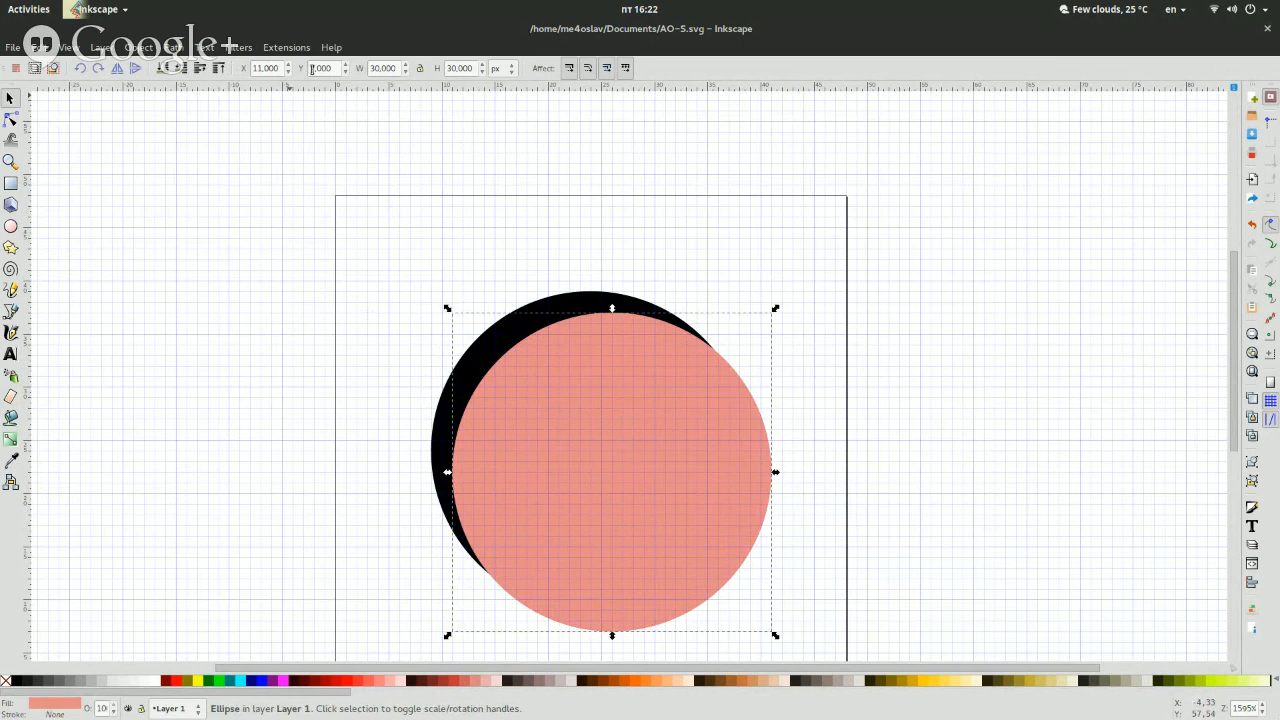
Set the light-red circle's position to X 10 px and Y 8 px.
{"action": "double_click", "coordinate": [272, 68]}
{"action": "type", "text": "10"}
{"action": "key", "text": "Return"}
{"action": "double_click", "coordinate": [322, 67]}
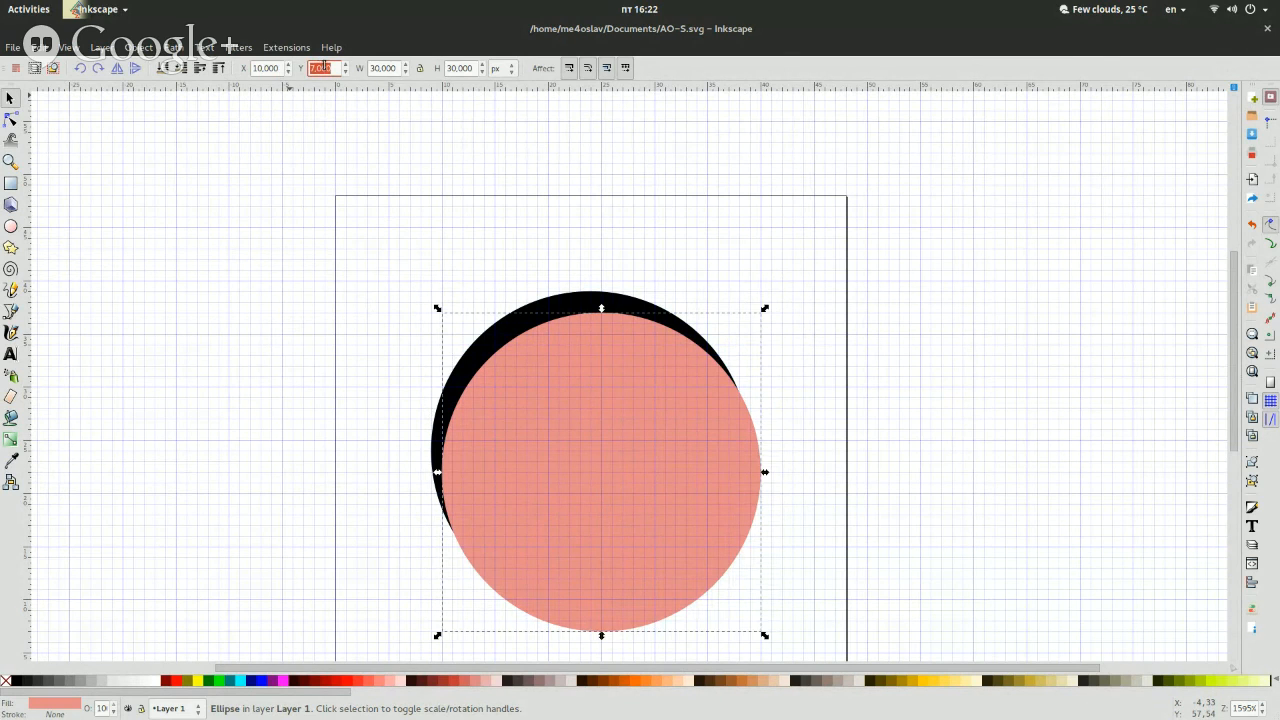
{"action": "type", "text": "8"}
{"action": "key", "text": "Return"}
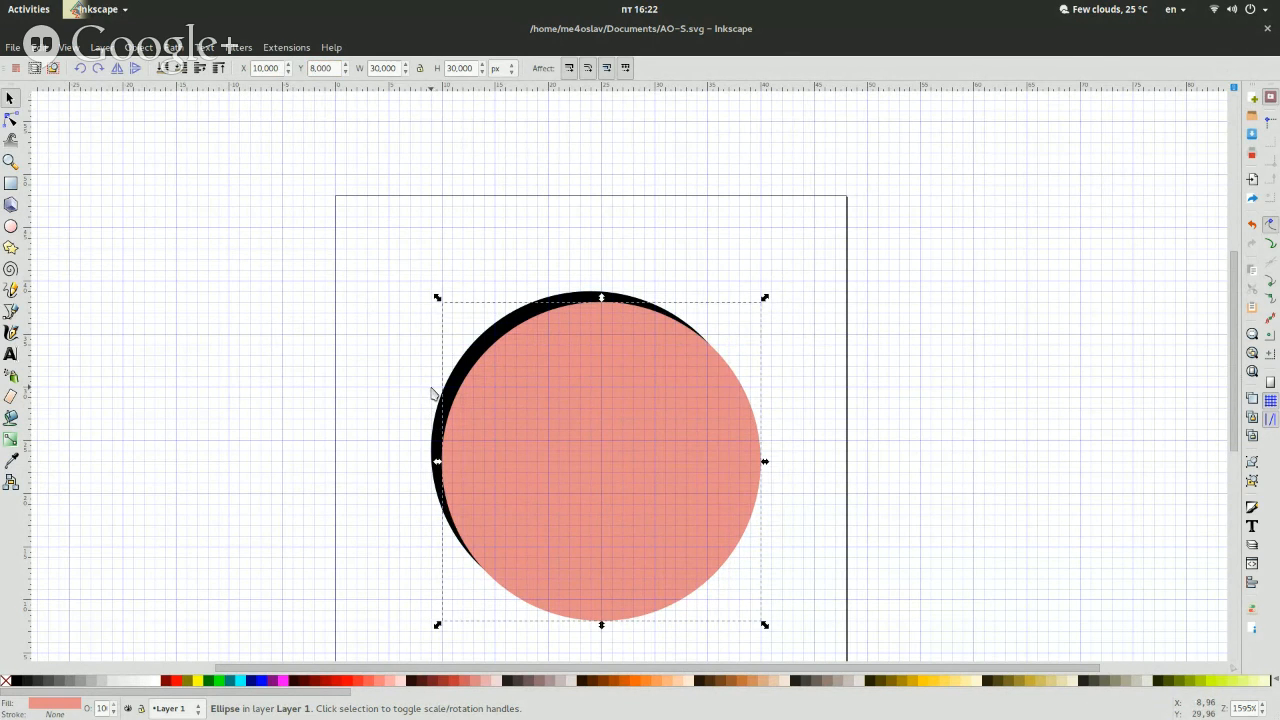
{"action": "left_click", "coordinate": [349, 418]}
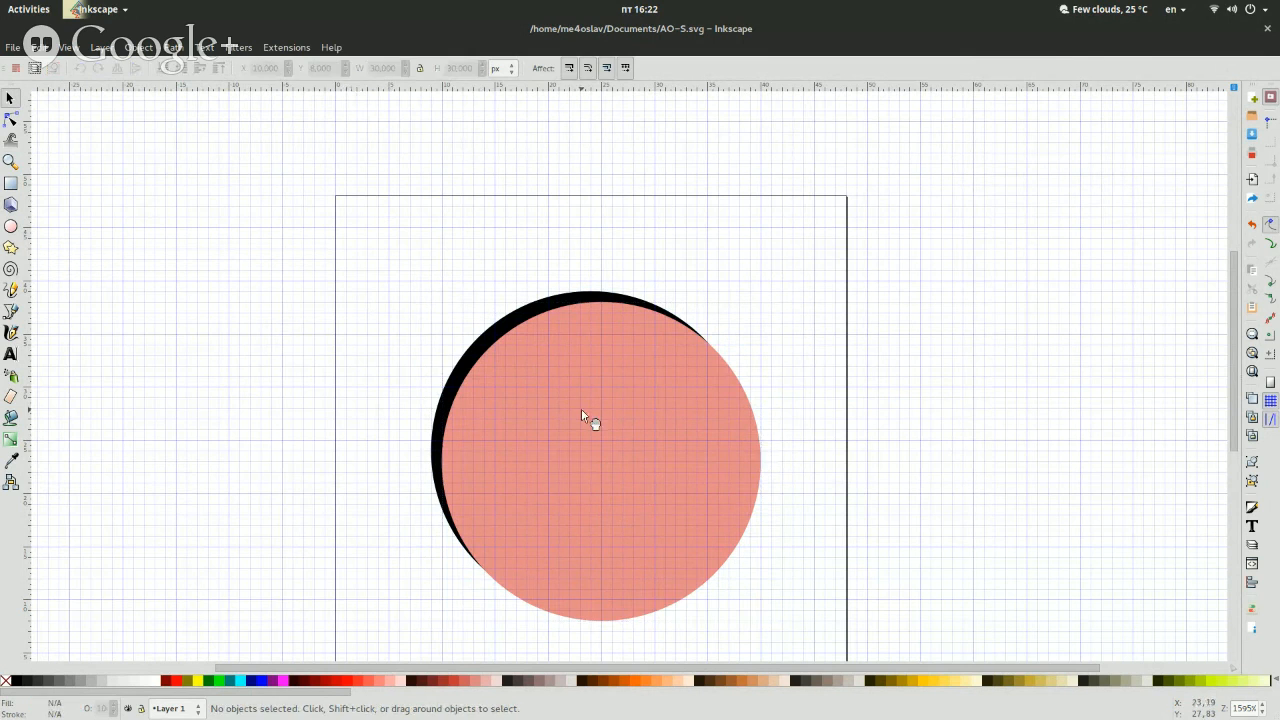
Subtract the light-red circle from the black circle with the Difference operation to leave a thin crescent.
{"action": "left_click", "coordinate": [582, 417]}
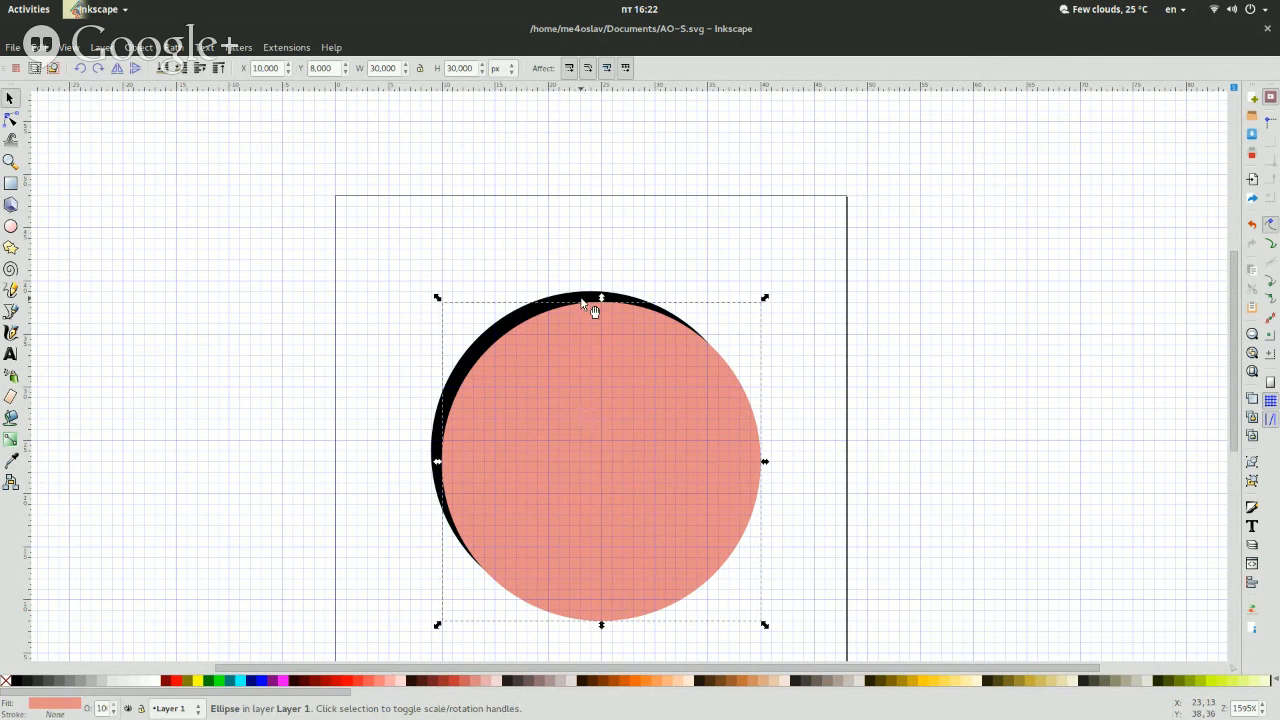
{"action": "key", "text": "shift"}
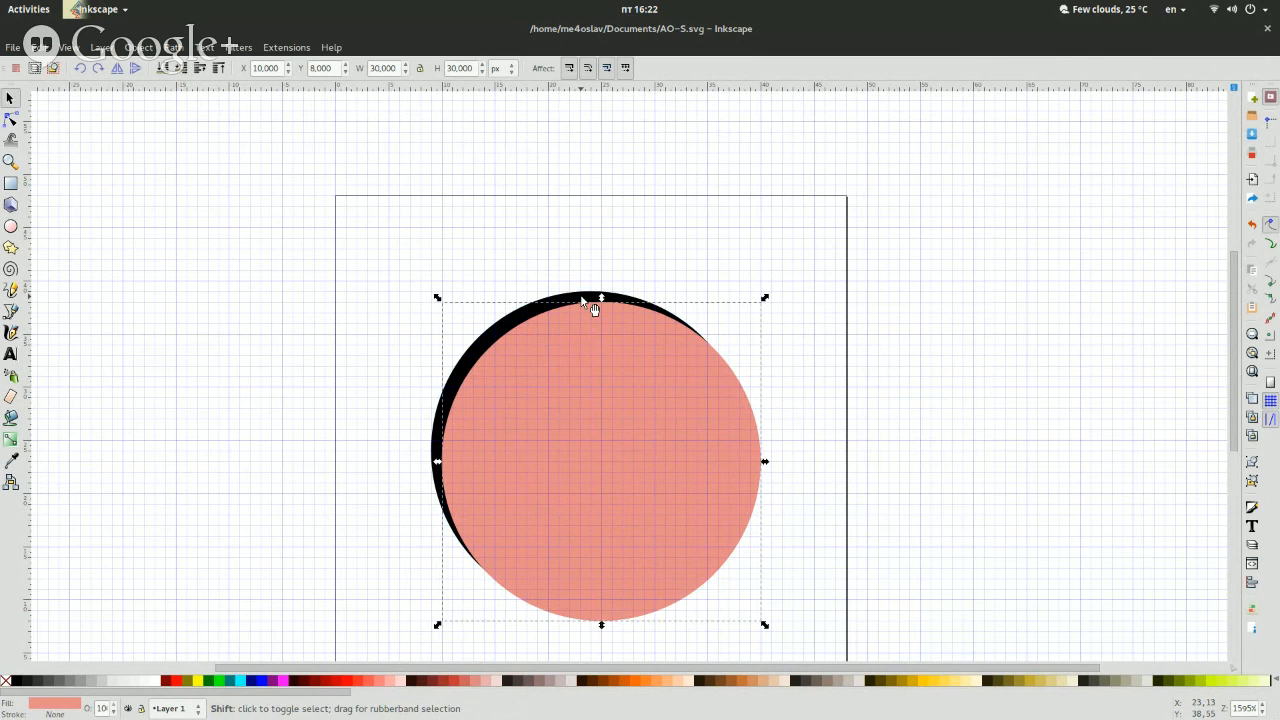
{"action": "left_click", "coordinate": [583, 299], "text": "shift"}
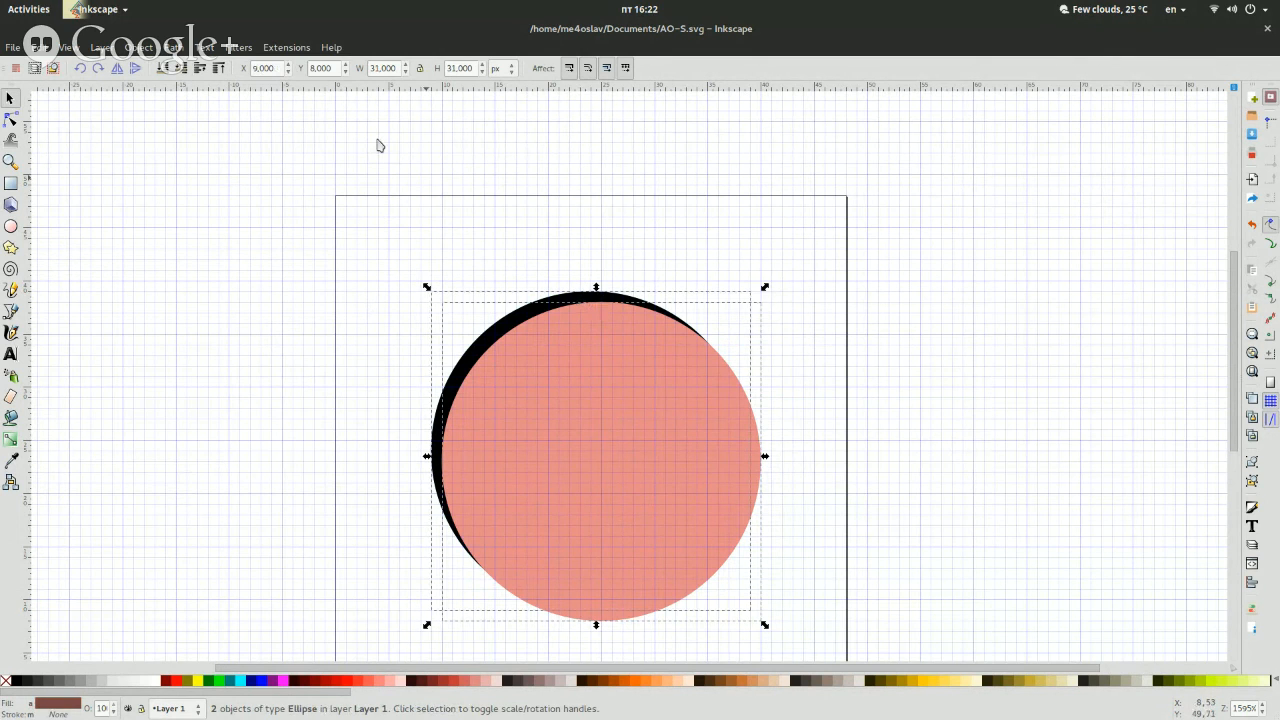
{"action": "left_click", "coordinate": [172, 47]}
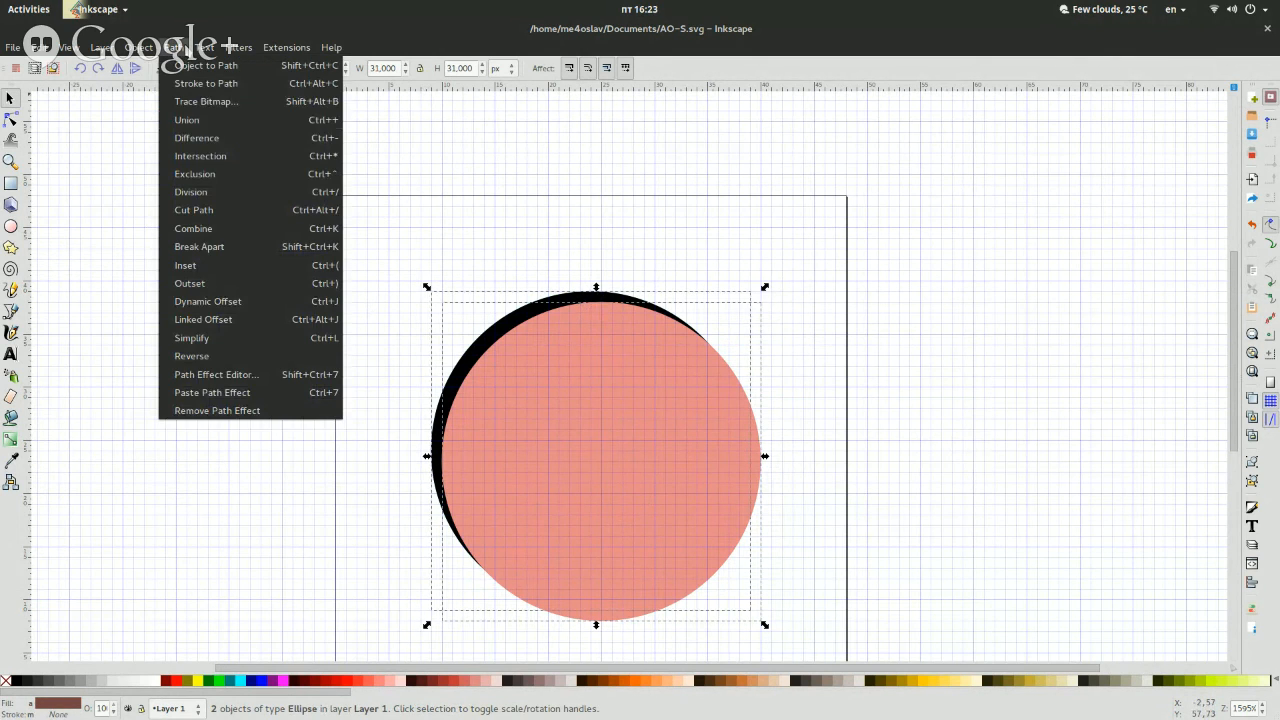
{"action": "left_click", "coordinate": [200, 162]}
{"action": "left_click", "coordinate": [155, 396]}
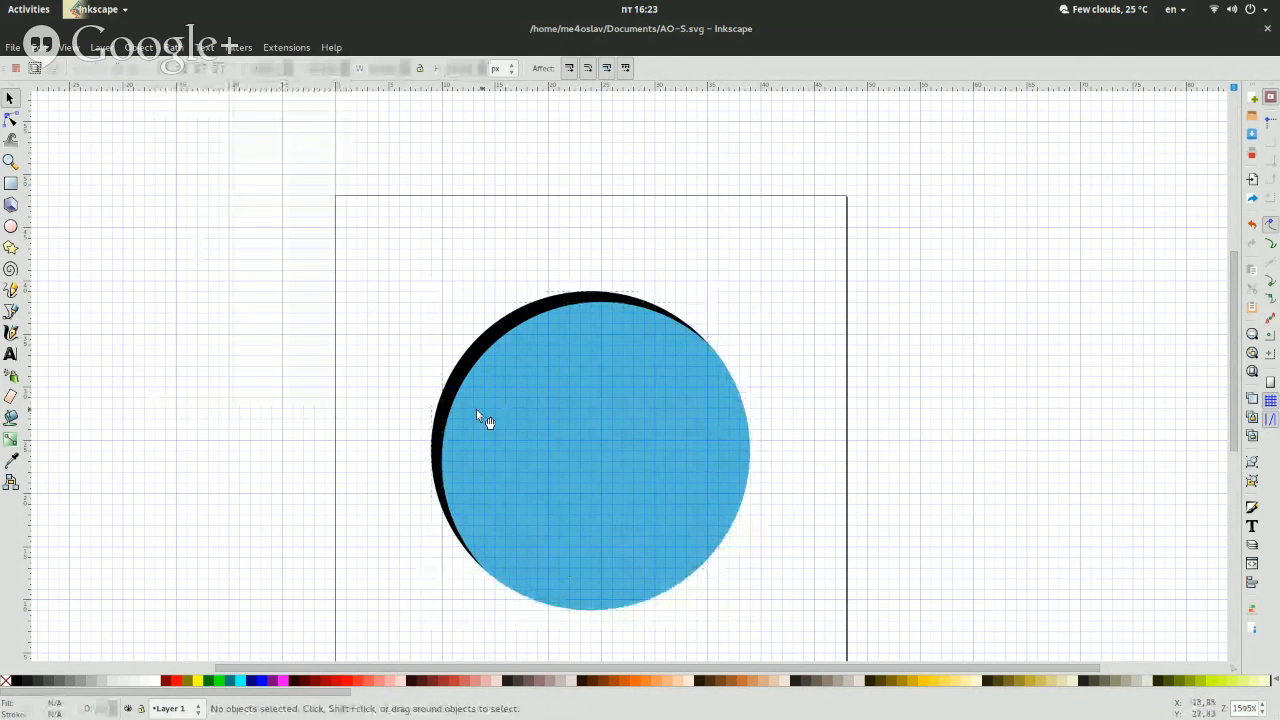
Set the black crescent's opacity to 15%.
{"action": "left_click", "coordinate": [476, 409]}
{"action": "double_click", "coordinate": [101, 708]}
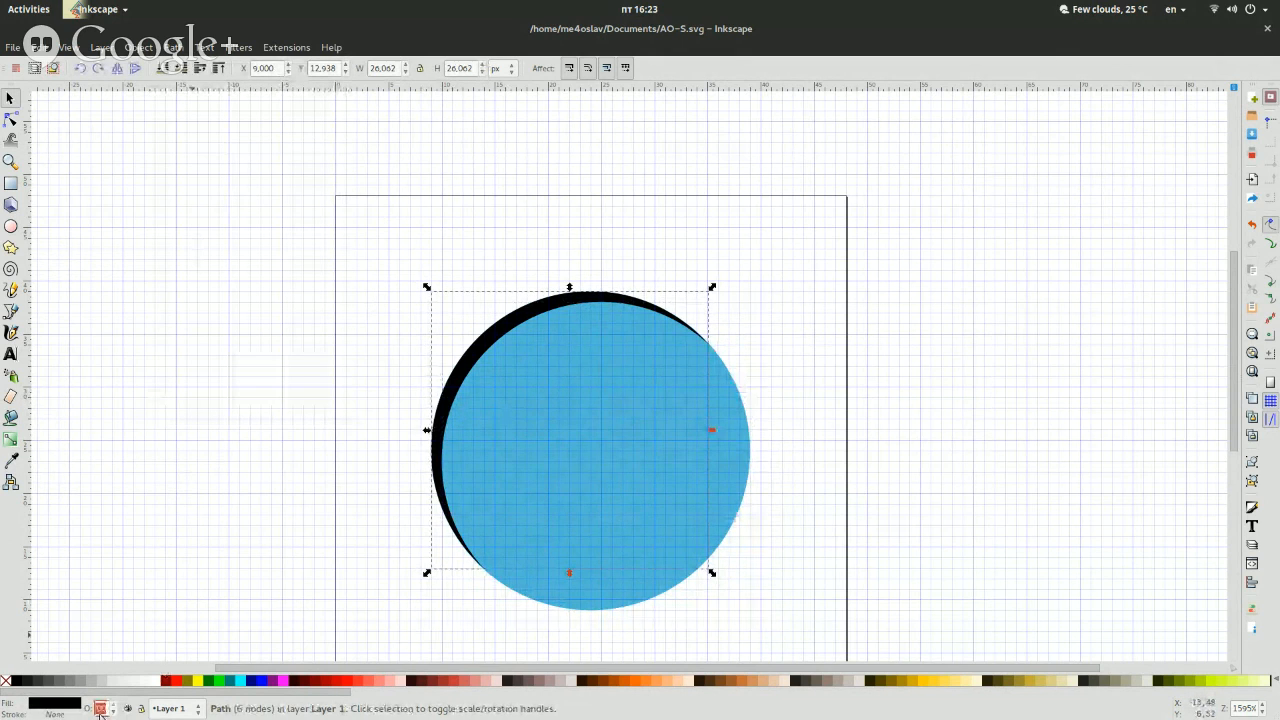
{"action": "type", "text": "15"}
{"action": "key", "text": "Return"}
{"action": "left_click", "coordinate": [207, 440]}
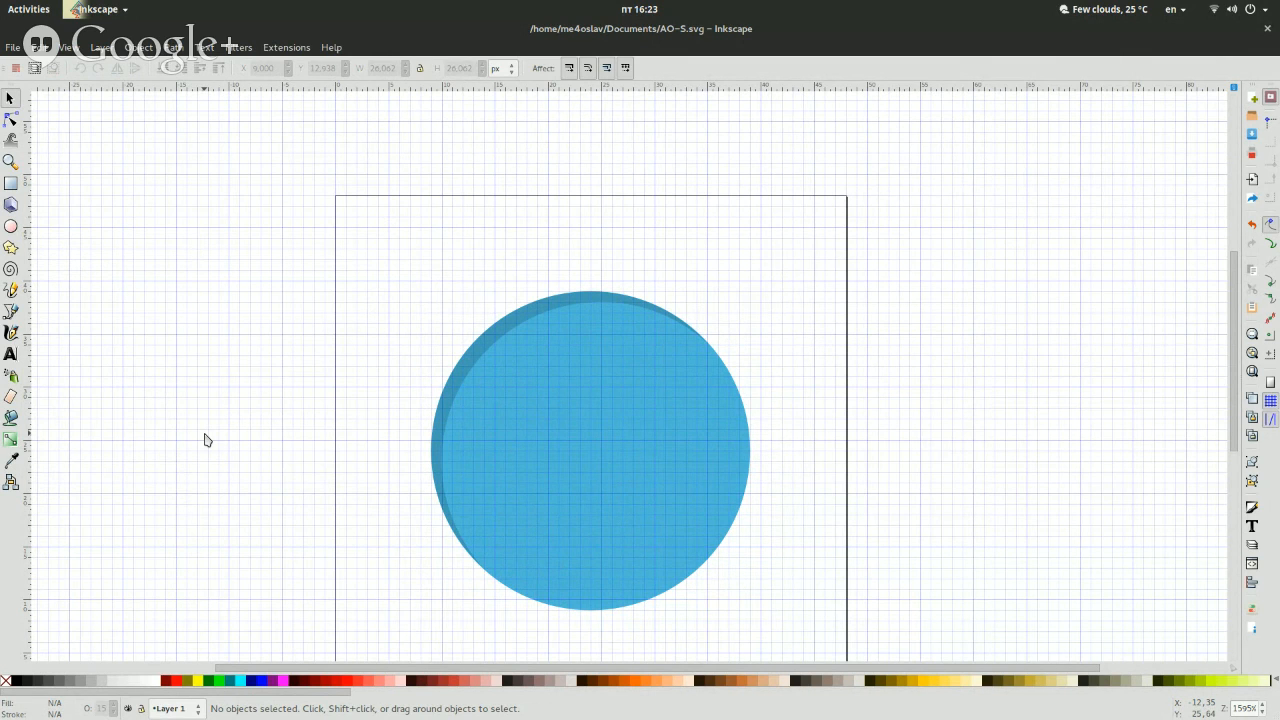
Undo the crescent's opacity change and the Difference operation.
{"action": "left_click", "coordinate": [599, 293]}
{"action": "key", "text": "ctrl+z"}
{"action": "key", "text": "ctrl+z"}
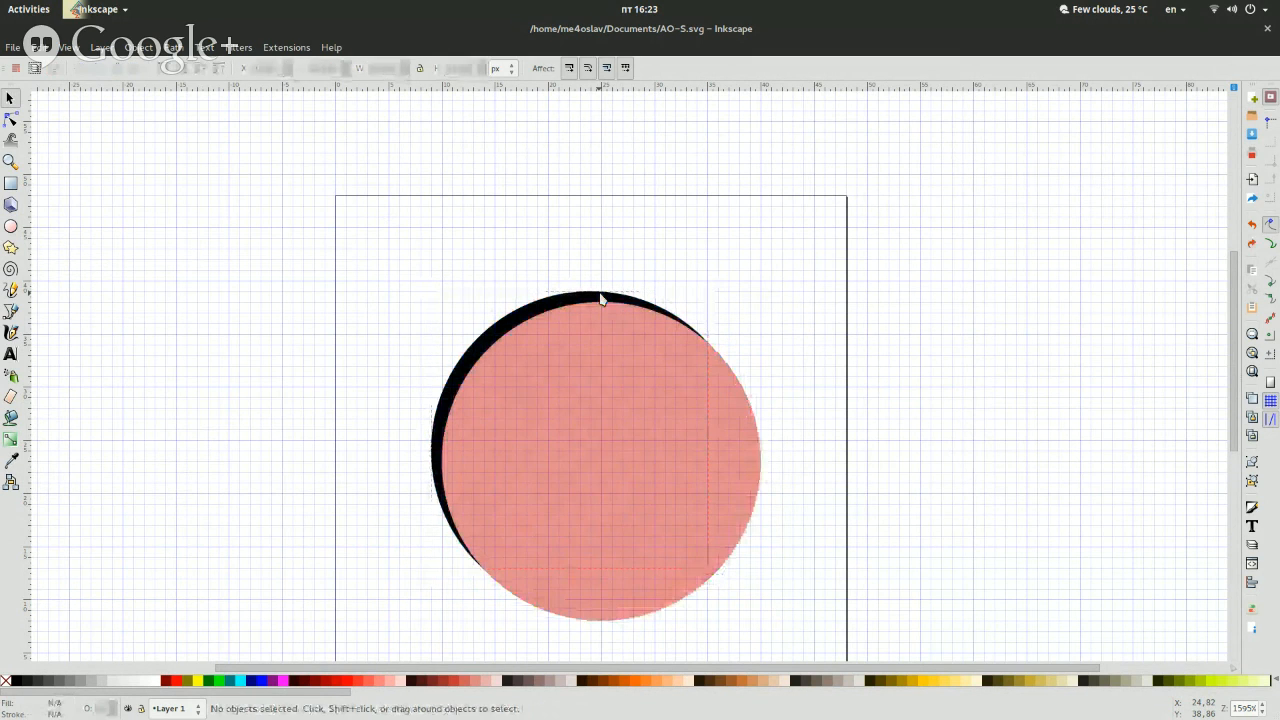
Set the light-red circle's Y position to 7.5 px.
{"action": "left_click", "coordinate": [629, 418]}
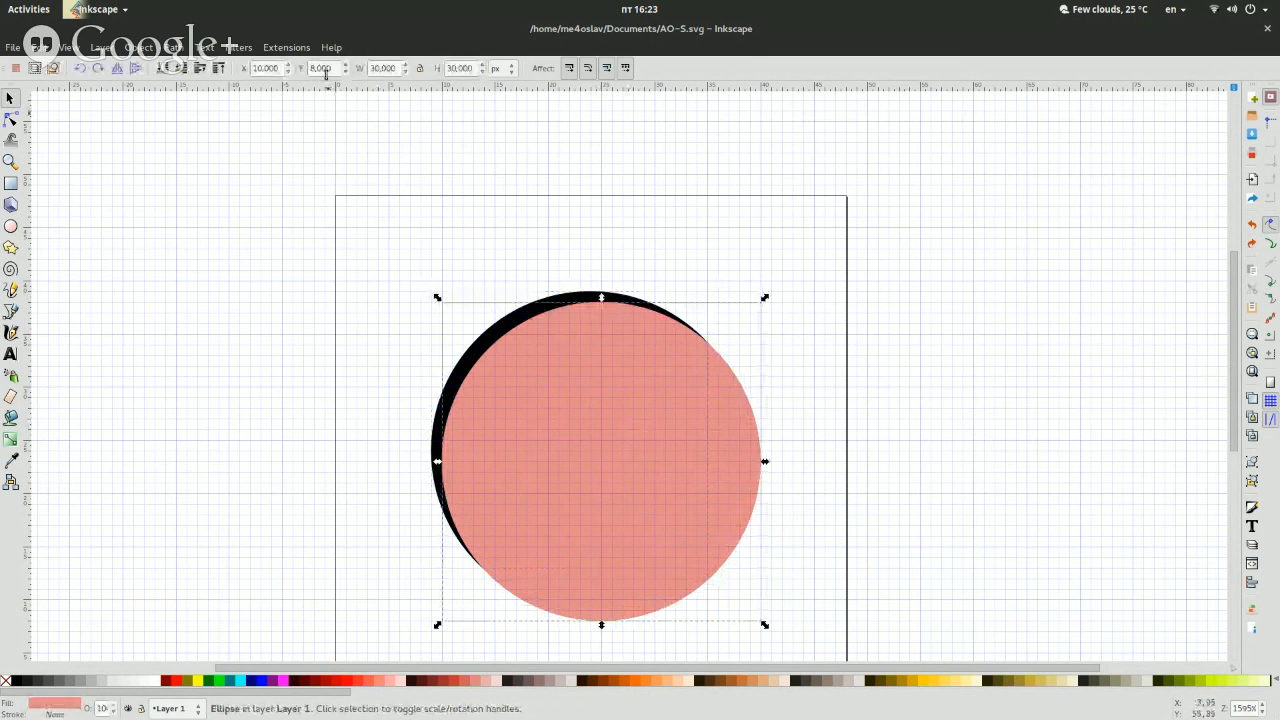
{"action": "type", "text": "17,5"}
{"action": "key", "text": "Return"}
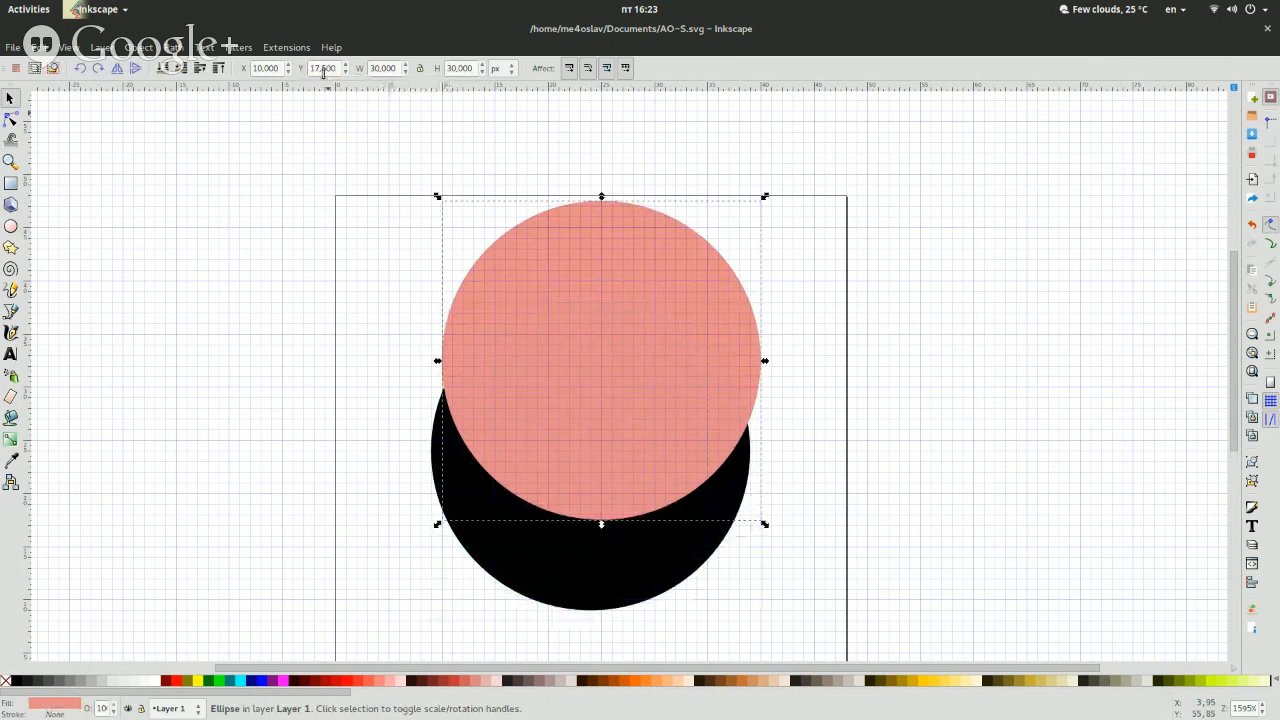
{"action": "key", "text": "BackSpace"}
{"action": "key", "text": "Return"}
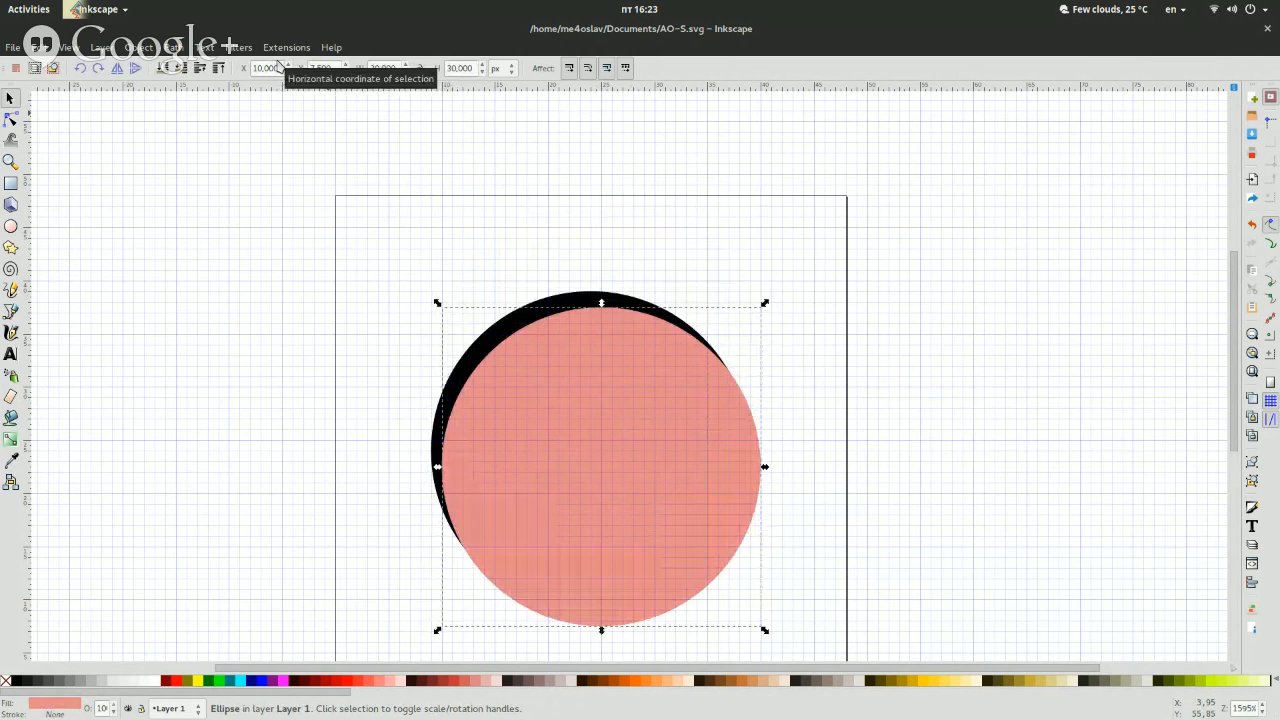
Try an X position of 9.5 px for the light-red circle, undo it, and set X to 10.5 px.
{"action": "double_click", "coordinate": [260, 68]}
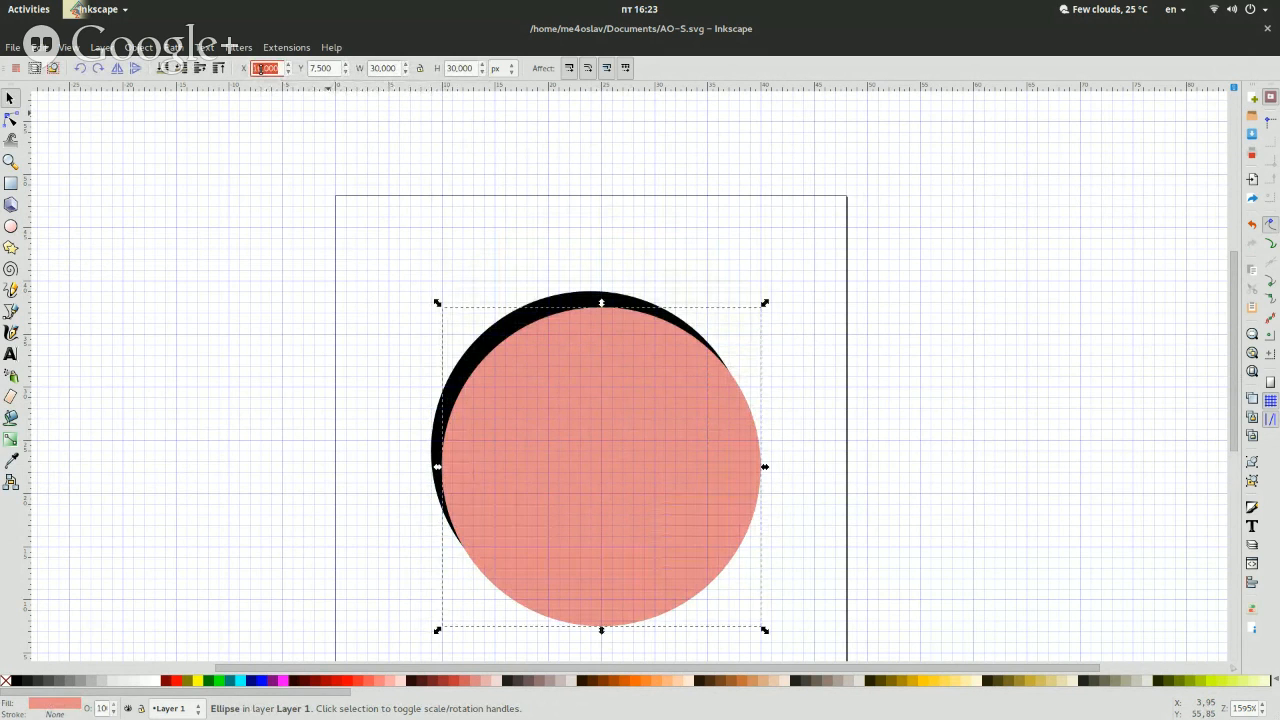
{"action": "type", "text": "9,5"}
{"action": "key", "text": "Return"}
{"action": "key", "text": "ctrl+z"}
{"action": "double_click", "coordinate": [266, 68]}
{"action": "type", "text": "10,5"}
{"action": "key", "text": "Return"}
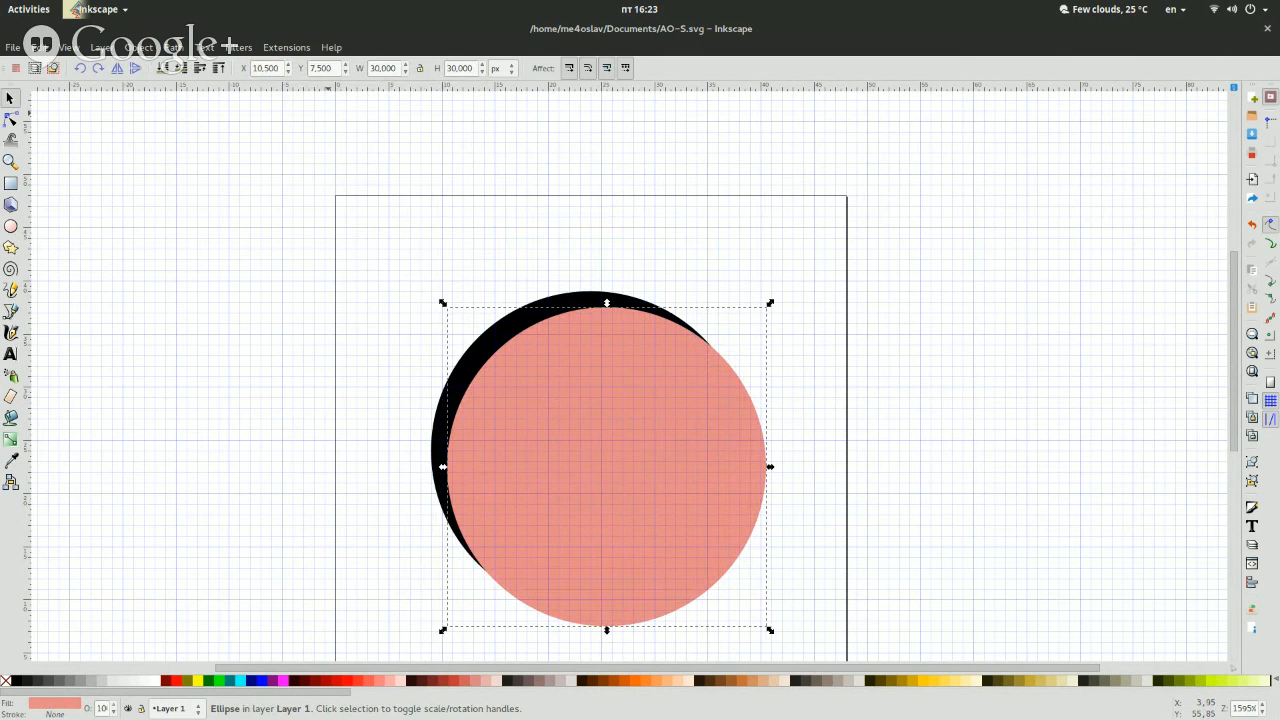
{"action": "left_click", "coordinate": [209, 406]}
Select the light-red and black circles and cut the first from the second with the Difference operation.
{"action": "left_click", "coordinate": [609, 499]}
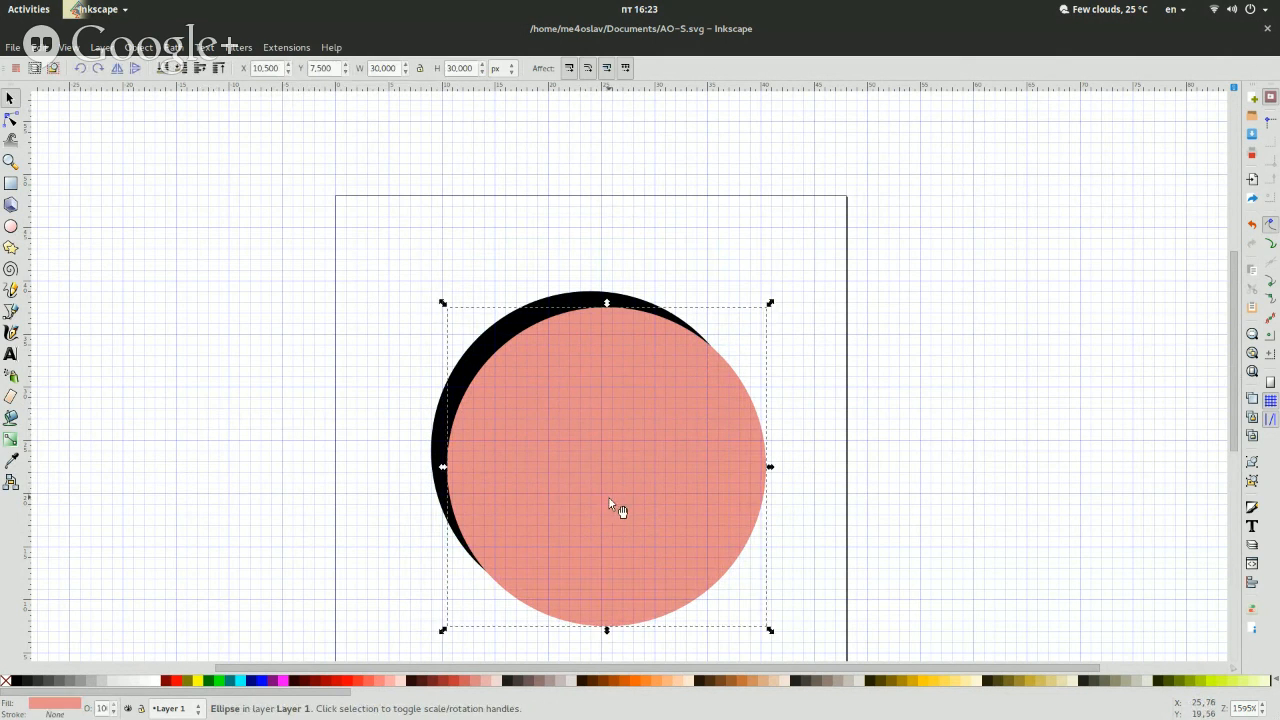
{"action": "left_click", "coordinate": [577, 306], "text": "shift"}
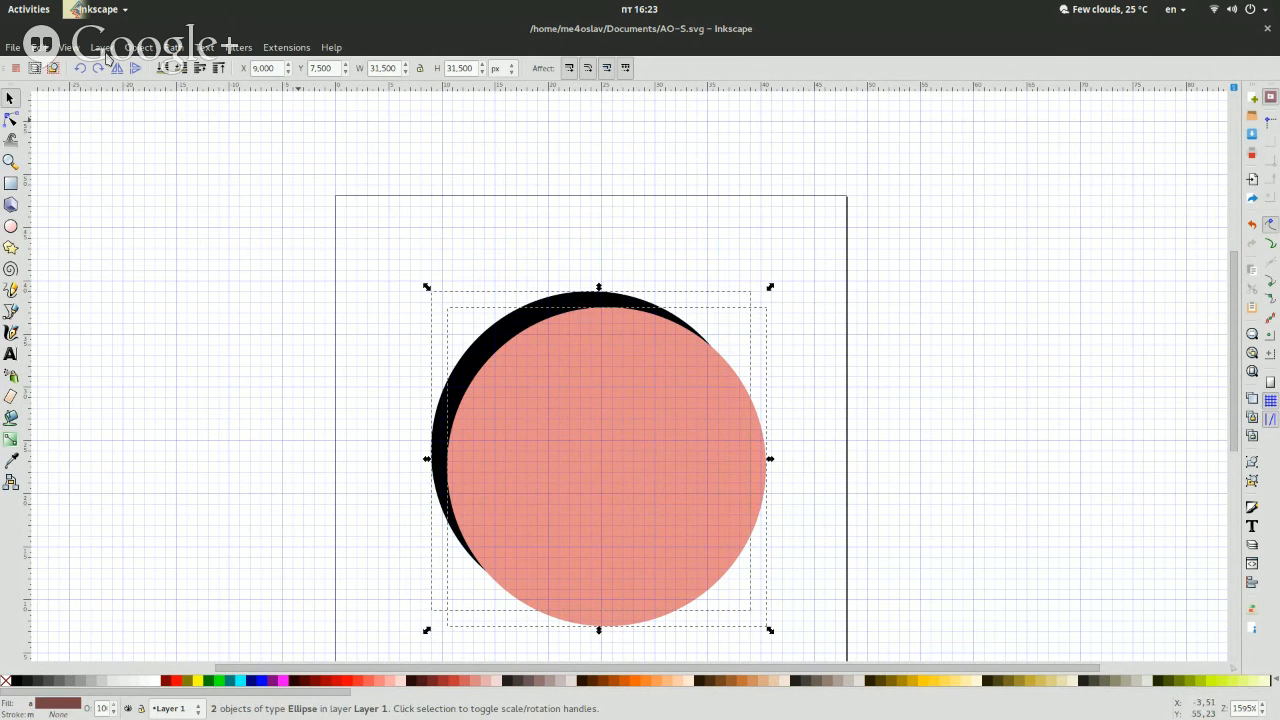
{"action": "left_click", "coordinate": [140, 48]}
{"action": "left_click", "coordinate": [132, 50]}
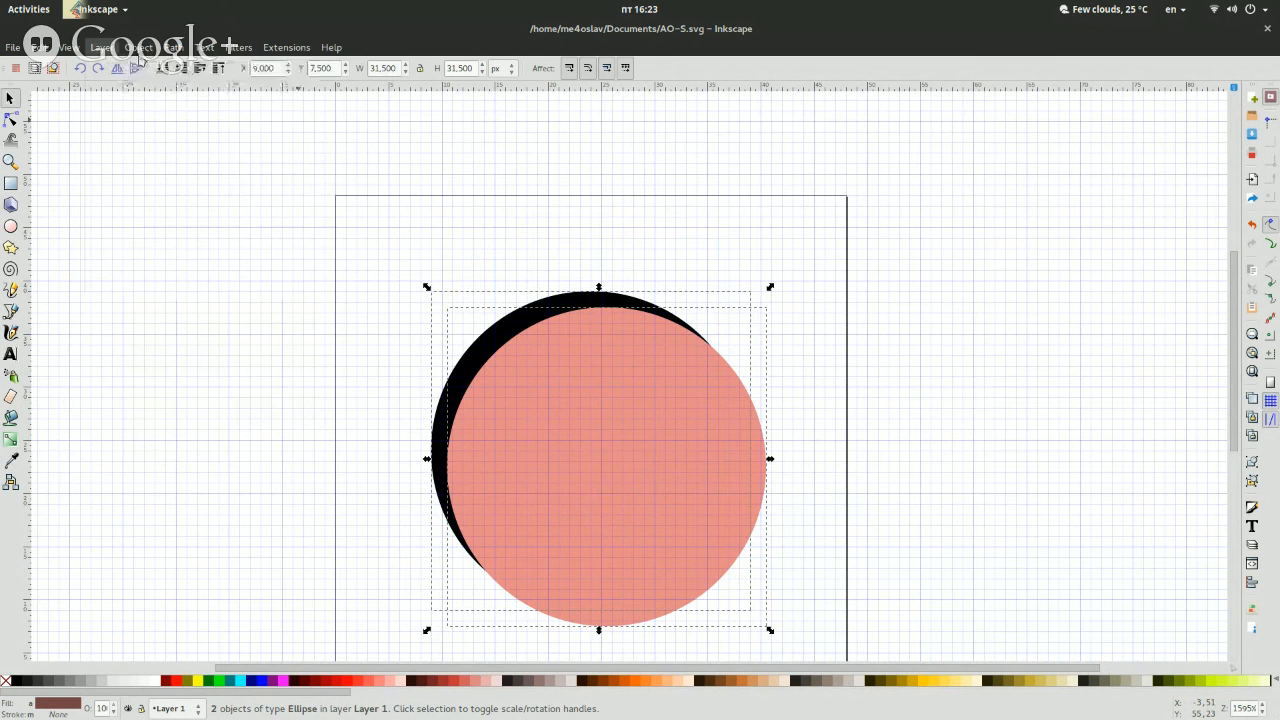
{"action": "left_click", "coordinate": [174, 48]}
{"action": "left_click", "coordinate": [210, 148]}
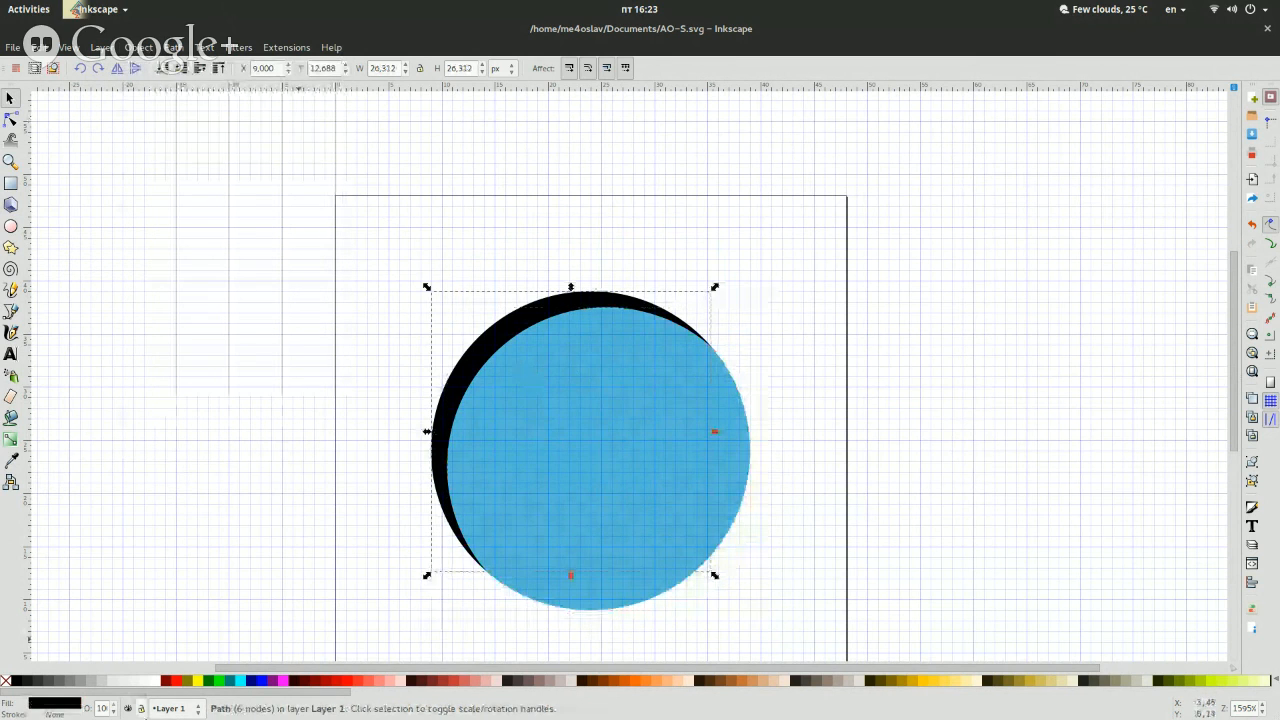
Set the black crescent's opacity to 15% and try a pale fill color on it.
{"action": "double_click", "coordinate": [102, 708]}
{"action": "type", "text": "15"}
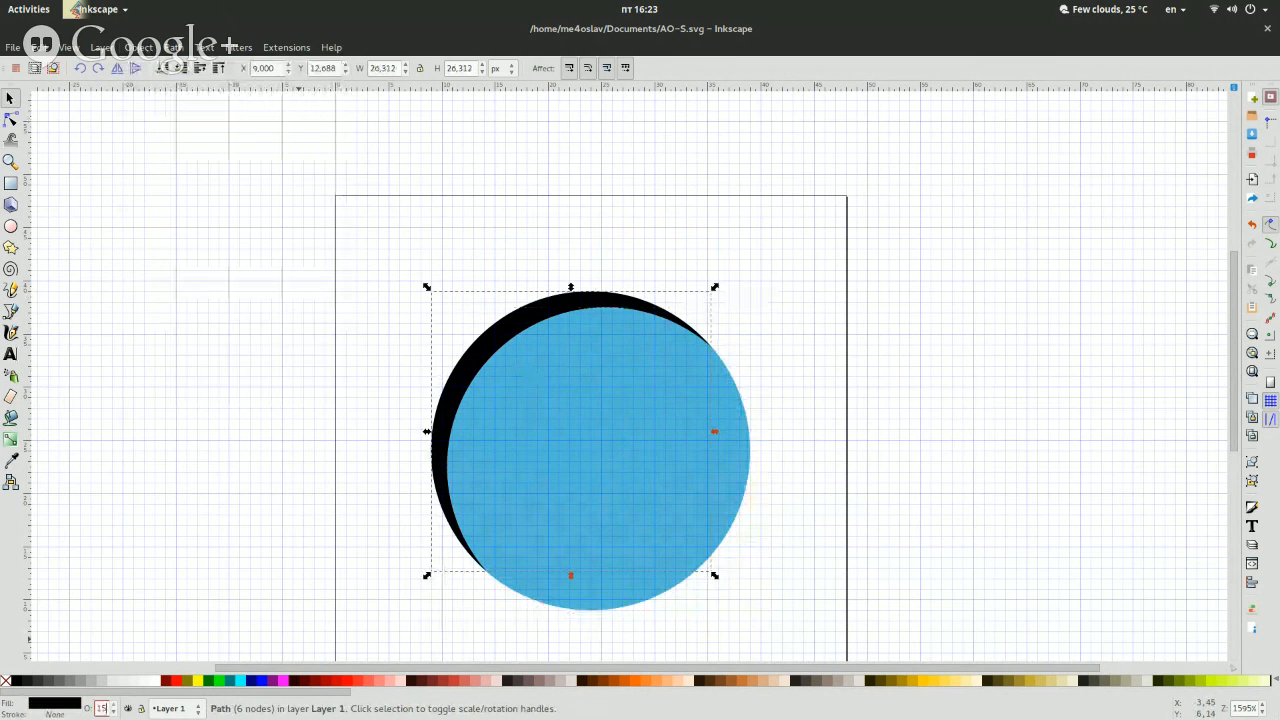
{"action": "key", "text": "Return"}
{"action": "left_click", "coordinate": [857, 682]}
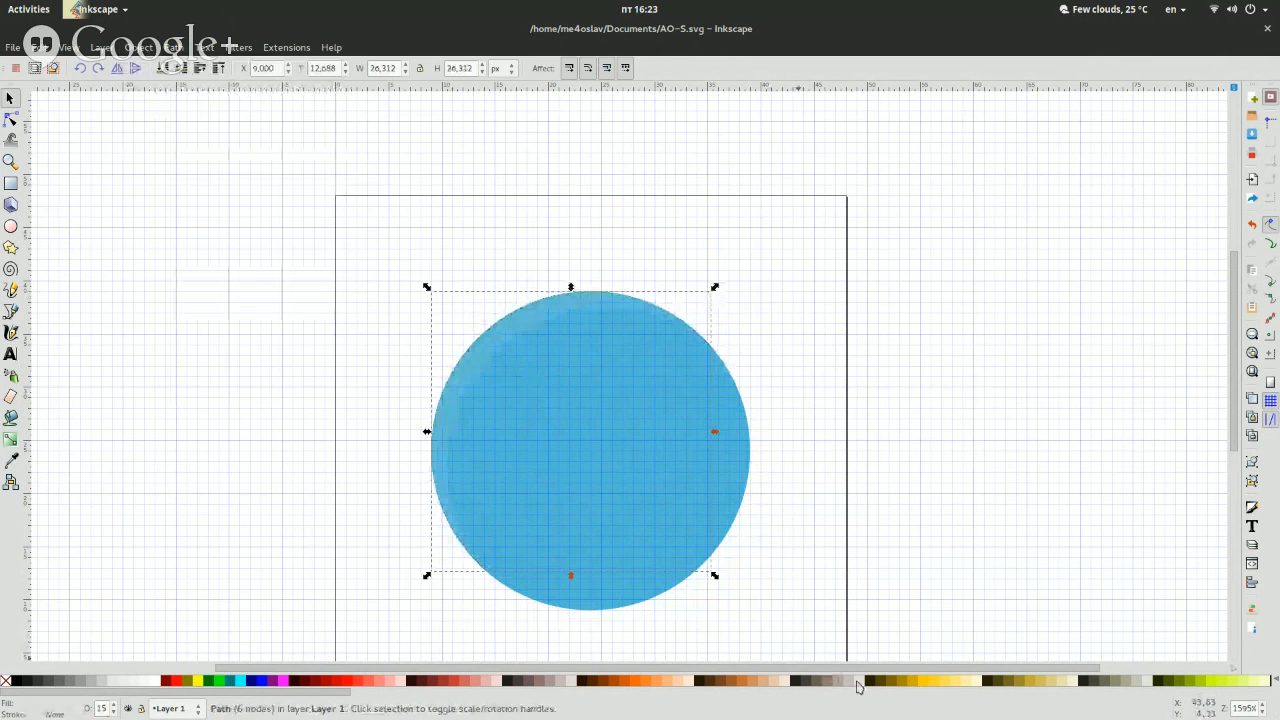
{"action": "left_click", "coordinate": [925, 501]}
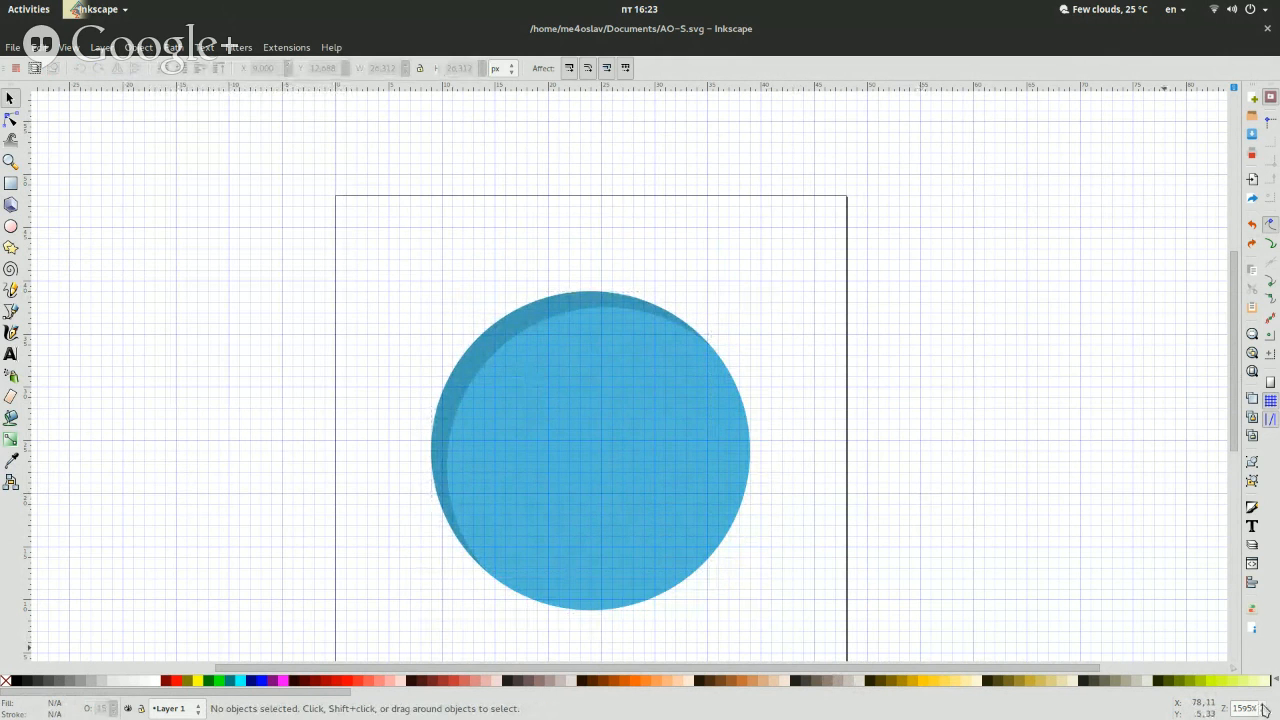
Examine the crescent shade's upper edge and tapering tip up close on the blue circle.
{"action": "left_click", "coordinate": [1261, 705]}
{"action": "scroll", "coordinate": [589, 464], "scroll_direction": "up", "scroll_amount": 7}
{"action": "scroll", "coordinate": [590, 468], "scroll_direction": "up", "scroll_amount": 8}
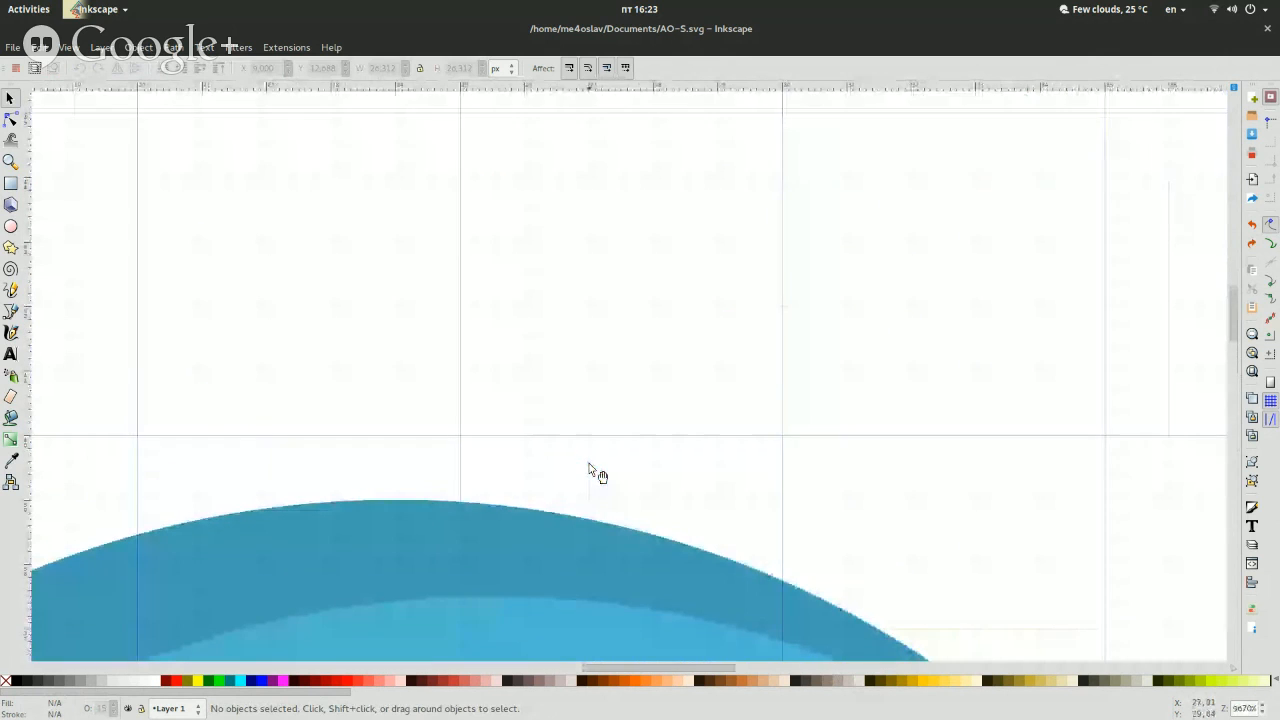
{"action": "scroll", "coordinate": [590, 468], "scroll_direction": "down", "scroll_amount": 4}
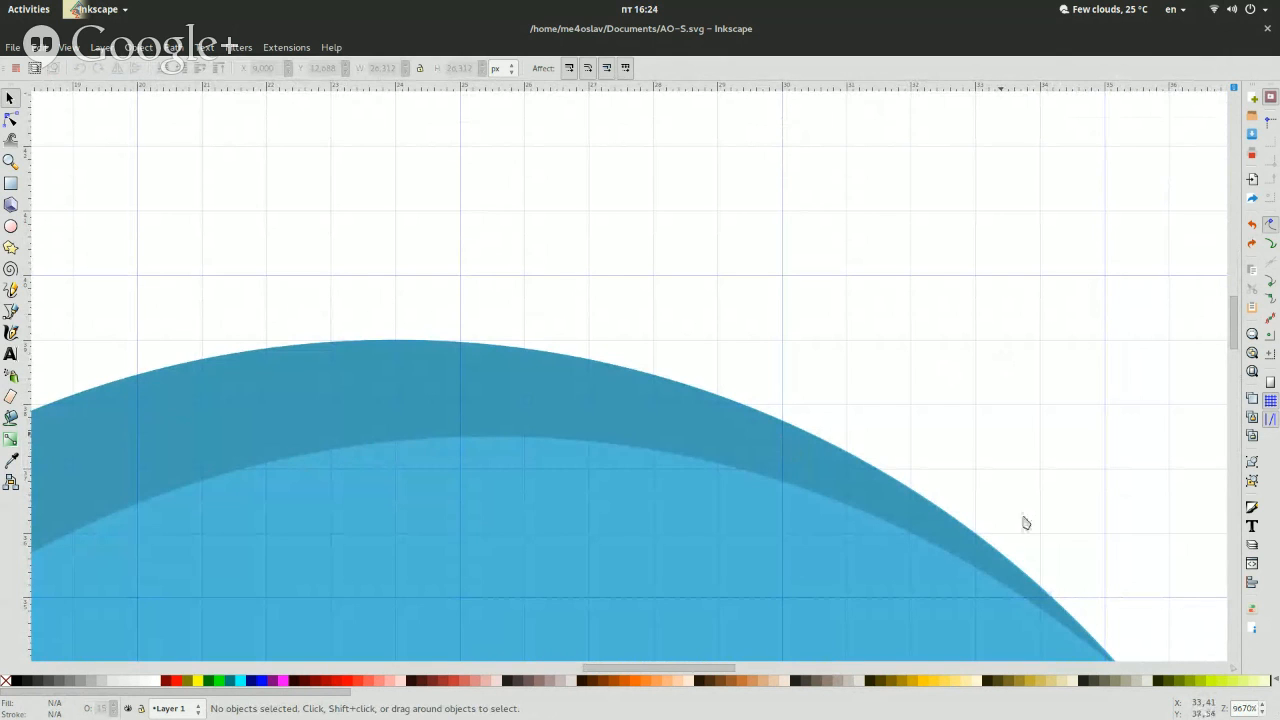
{"action": "left_click", "coordinate": [1264, 712]}
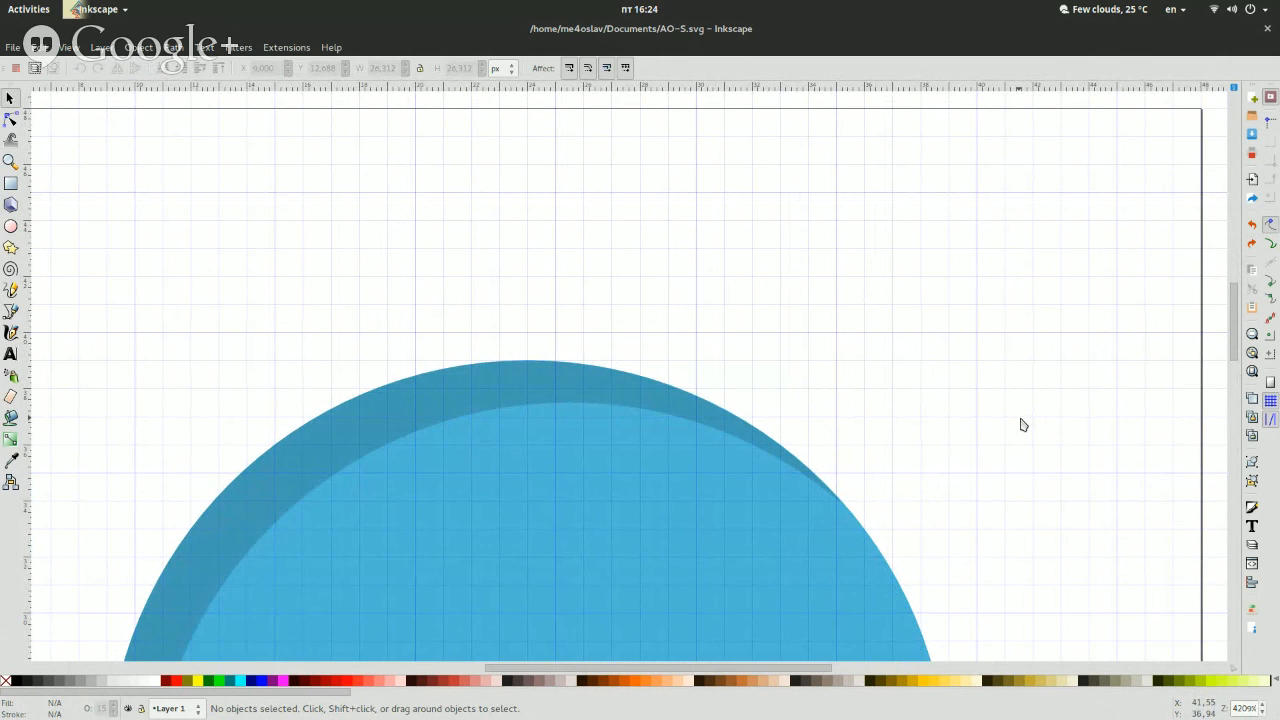
Switch to the file manager on the other workspace and show the Final folder with the kazam icon files.
{"action": "key", "text": "alt"}
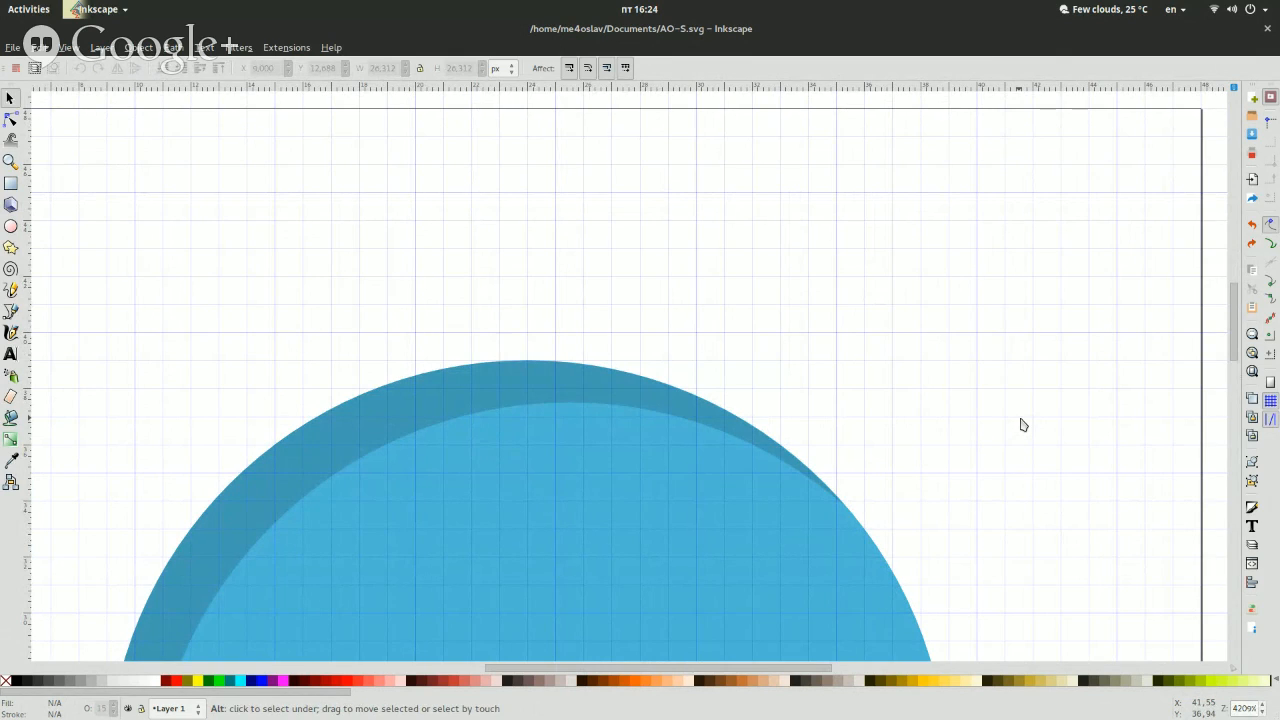
{"action": "key", "text": "alt+F4"}
{"action": "left_click", "coordinate": [673, 417]}
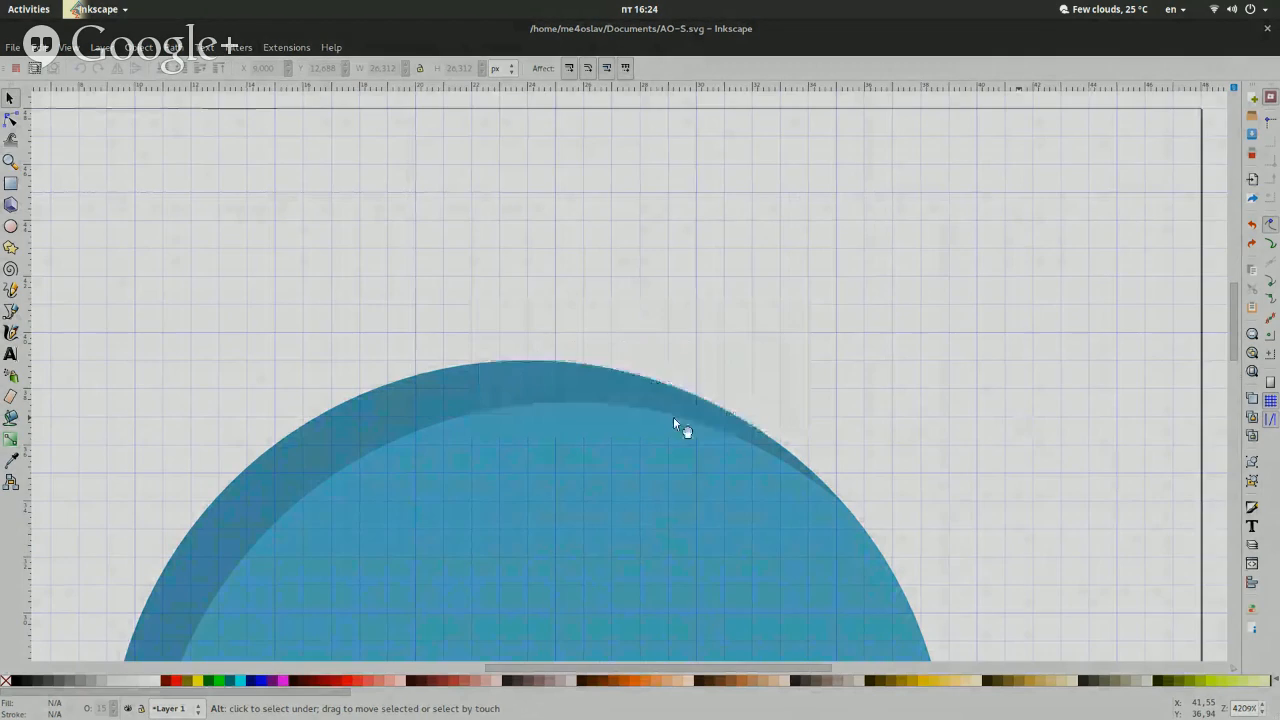
{"action": "key", "text": "super"}
{"action": "left_click", "coordinate": [1193, 410]}
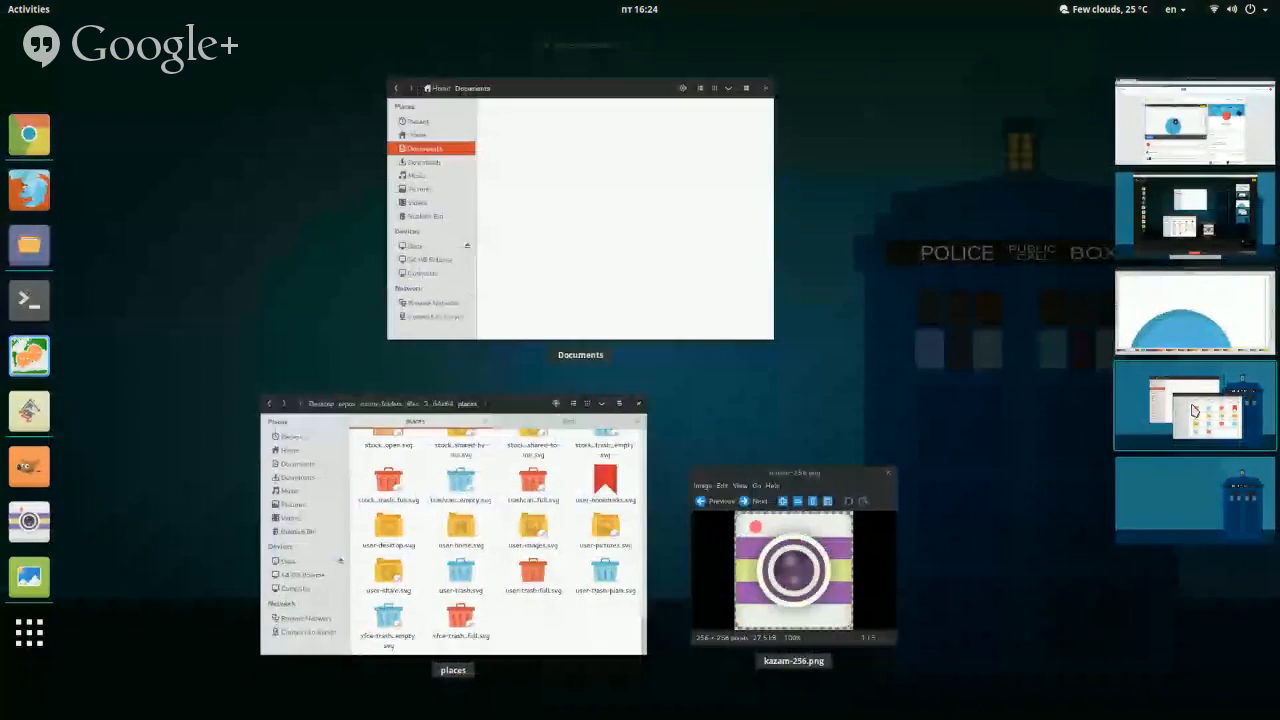
{"action": "left_click", "coordinate": [590, 506]}
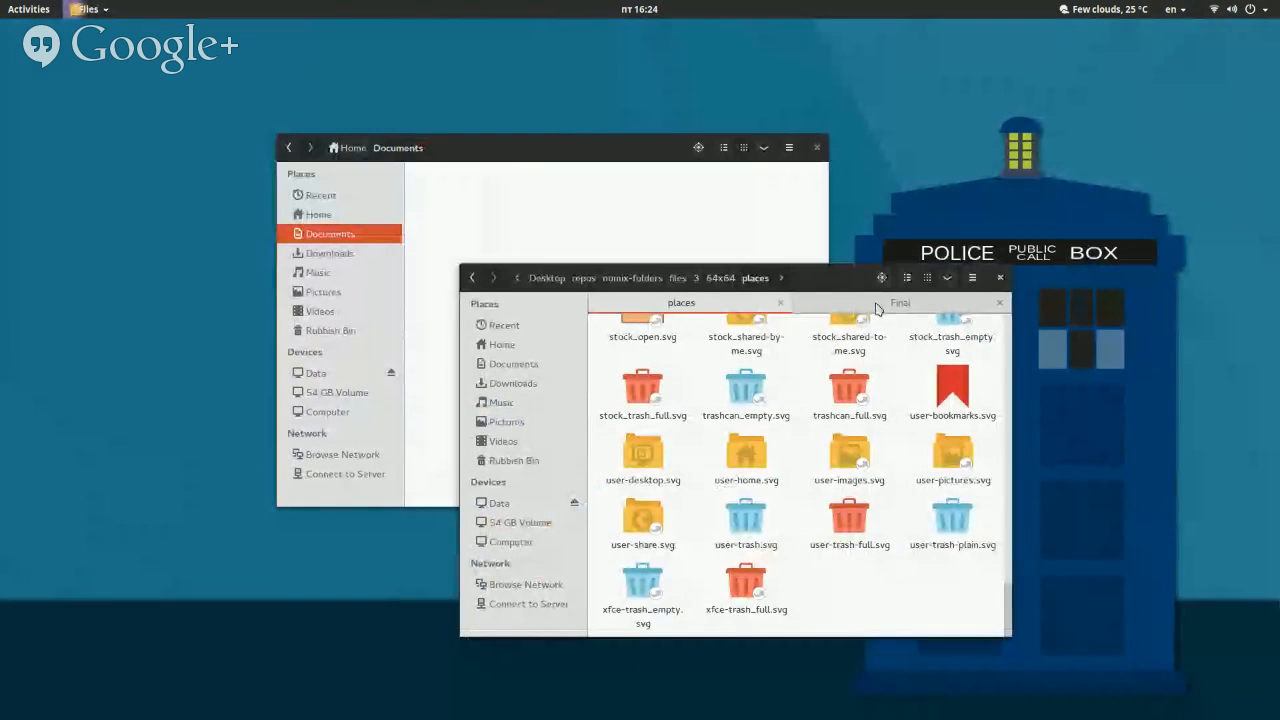
{"action": "left_click", "coordinate": [876, 308]}
{"action": "key", "text": "super"}
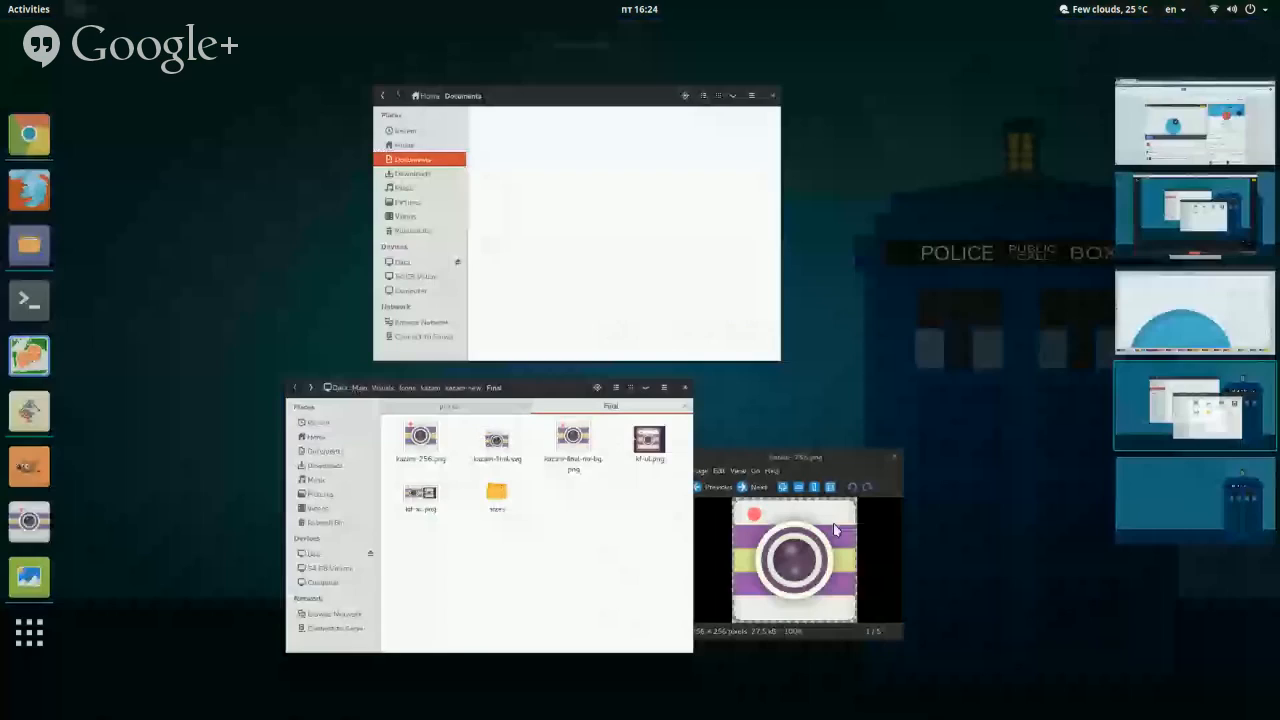
{"action": "key", "text": "super"}
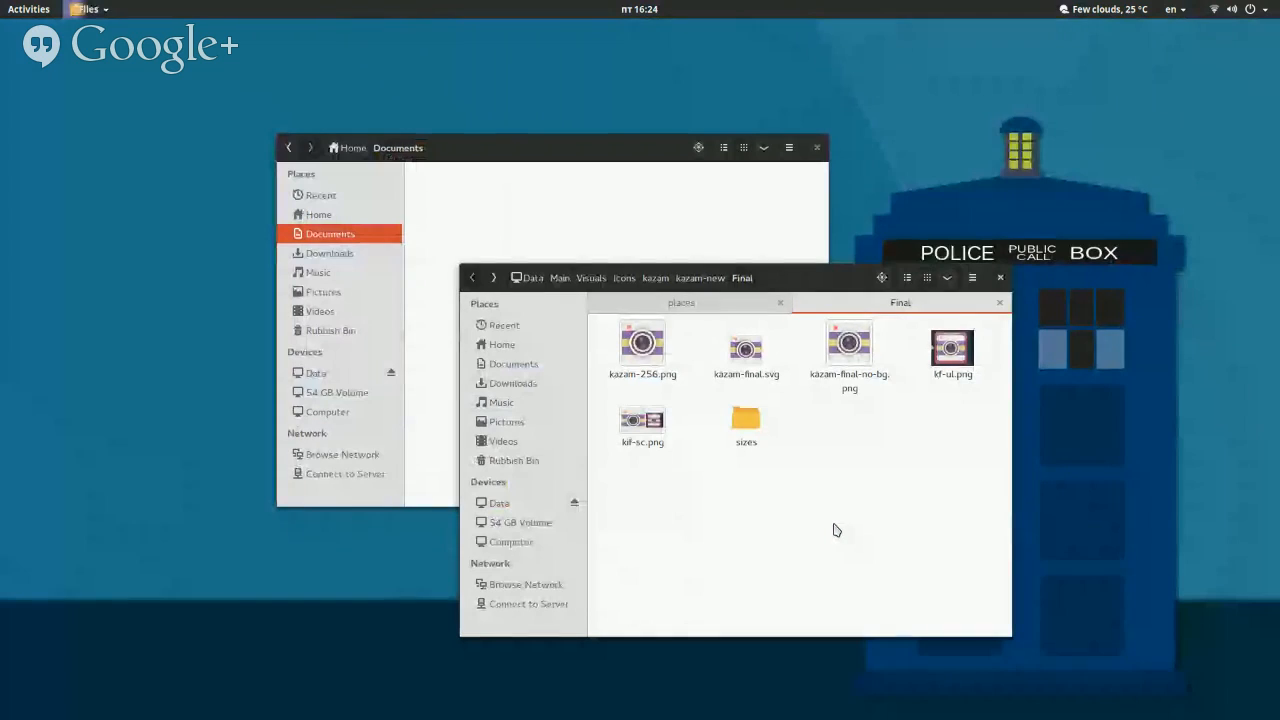
{"action": "key", "text": "super+a"}
{"action": "key", "text": "Escape"}
{"action": "key", "text": "Escape"}
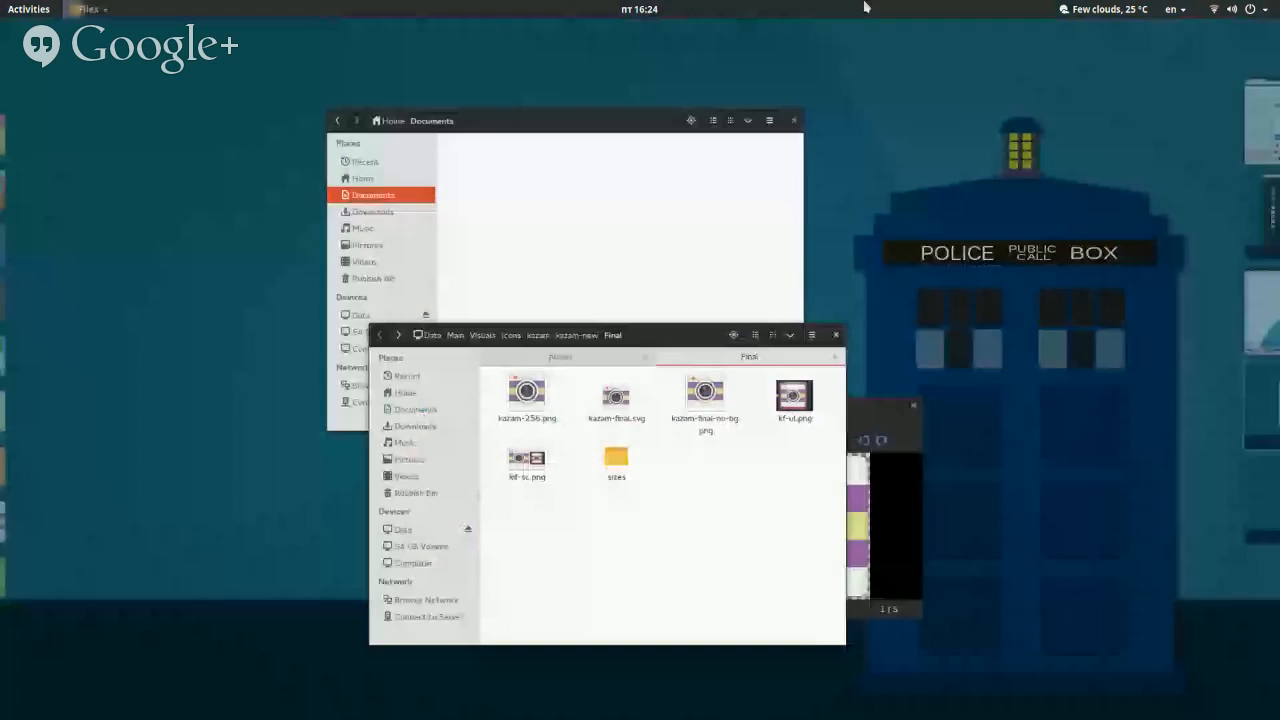
{"action": "key", "text": "super"}
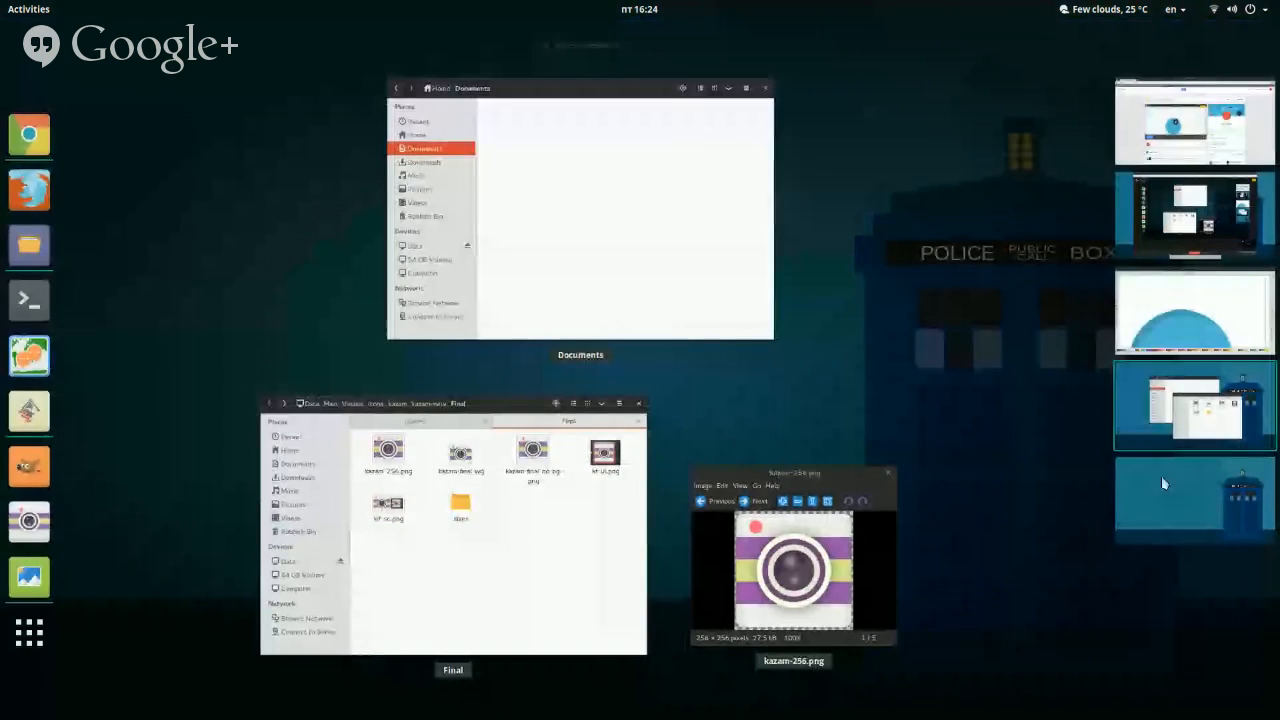
{"action": "left_click", "coordinate": [800, 578]}
{"action": "key", "text": "Escape"}
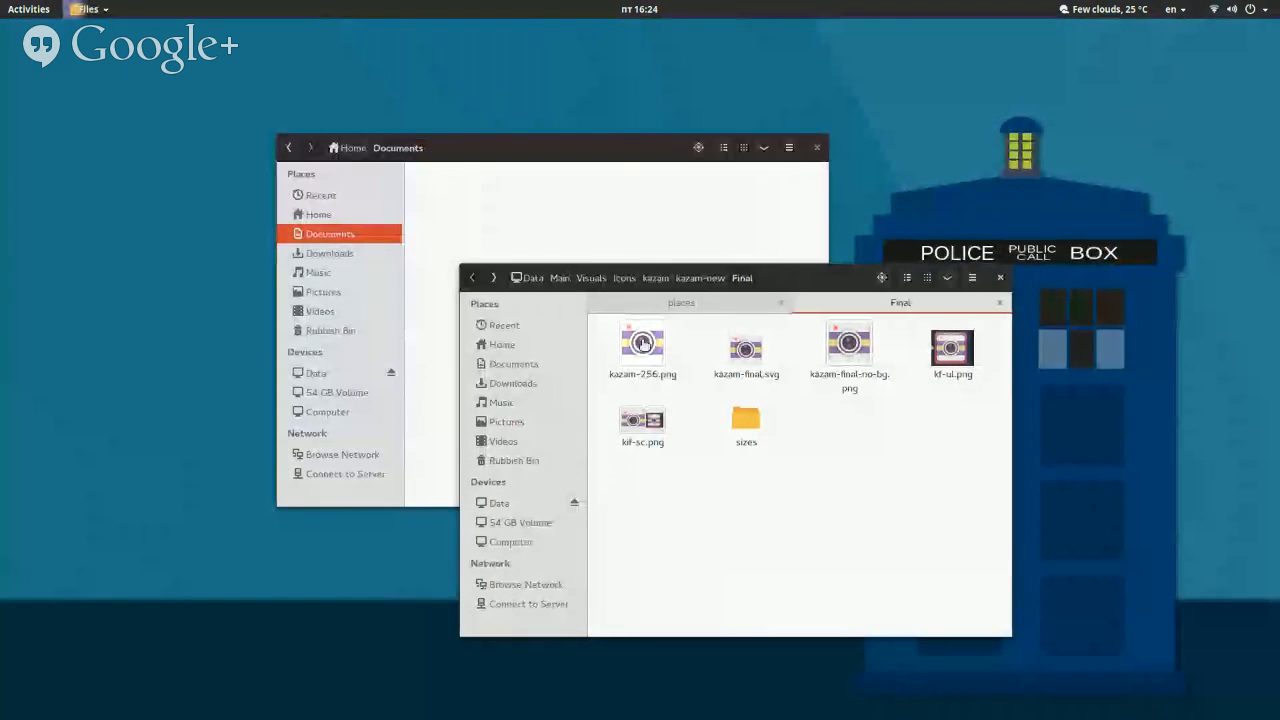
Look into the sizes folder, open Icons in a new tab, and browse through Numix, Work and Android to numix-calc-icons.
{"action": "double_click", "coordinate": [745, 422]}
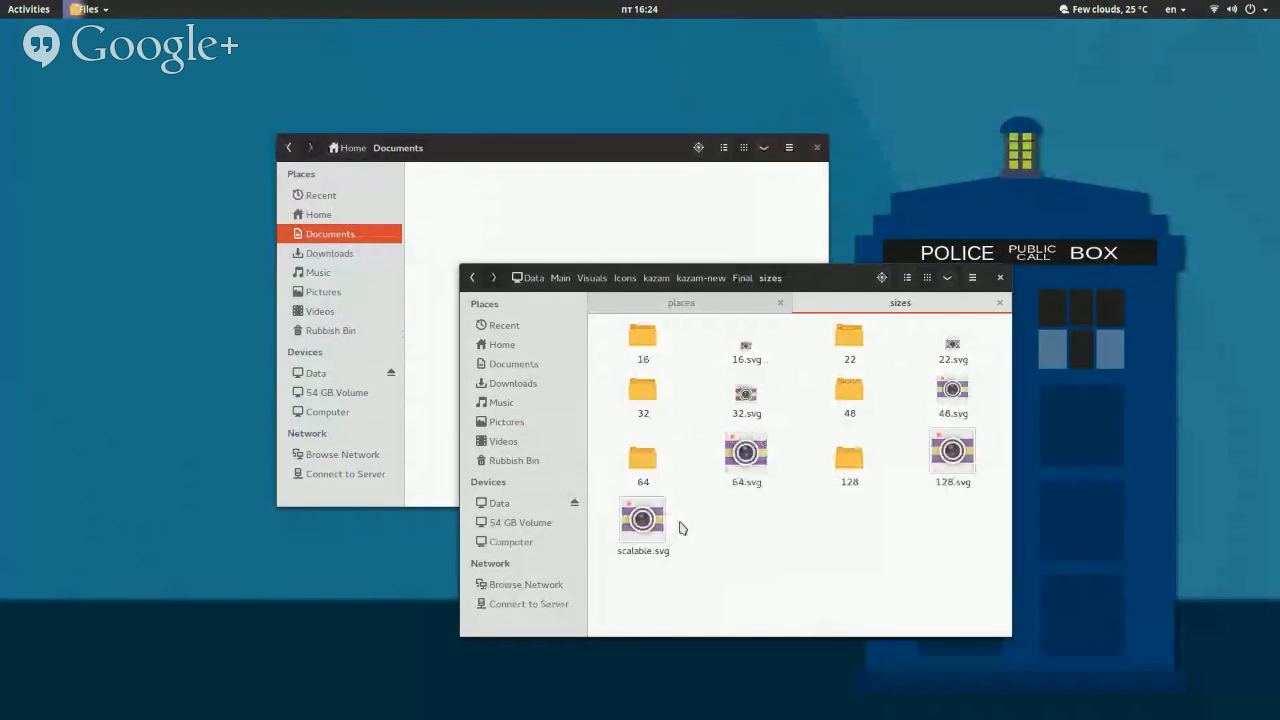
{"action": "middle_click", "coordinate": [630, 278]}
{"action": "left_click", "coordinate": [945, 306]}
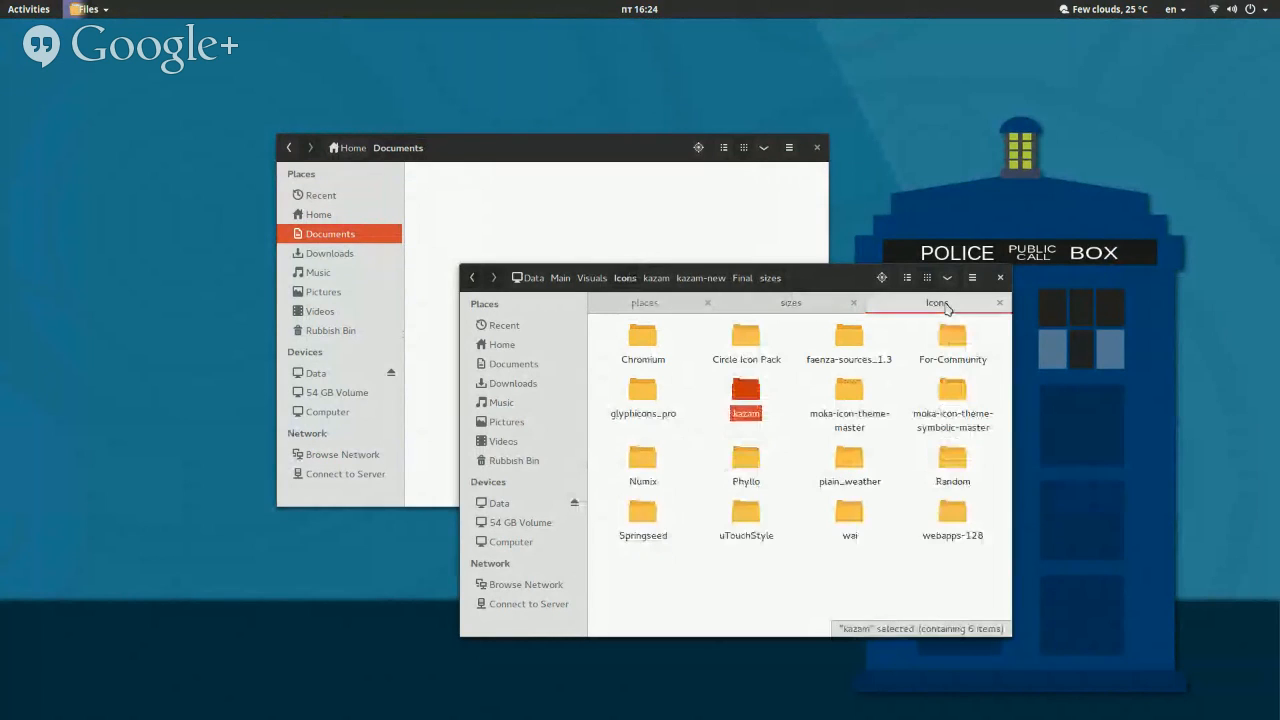
{"action": "double_click", "coordinate": [638, 475]}
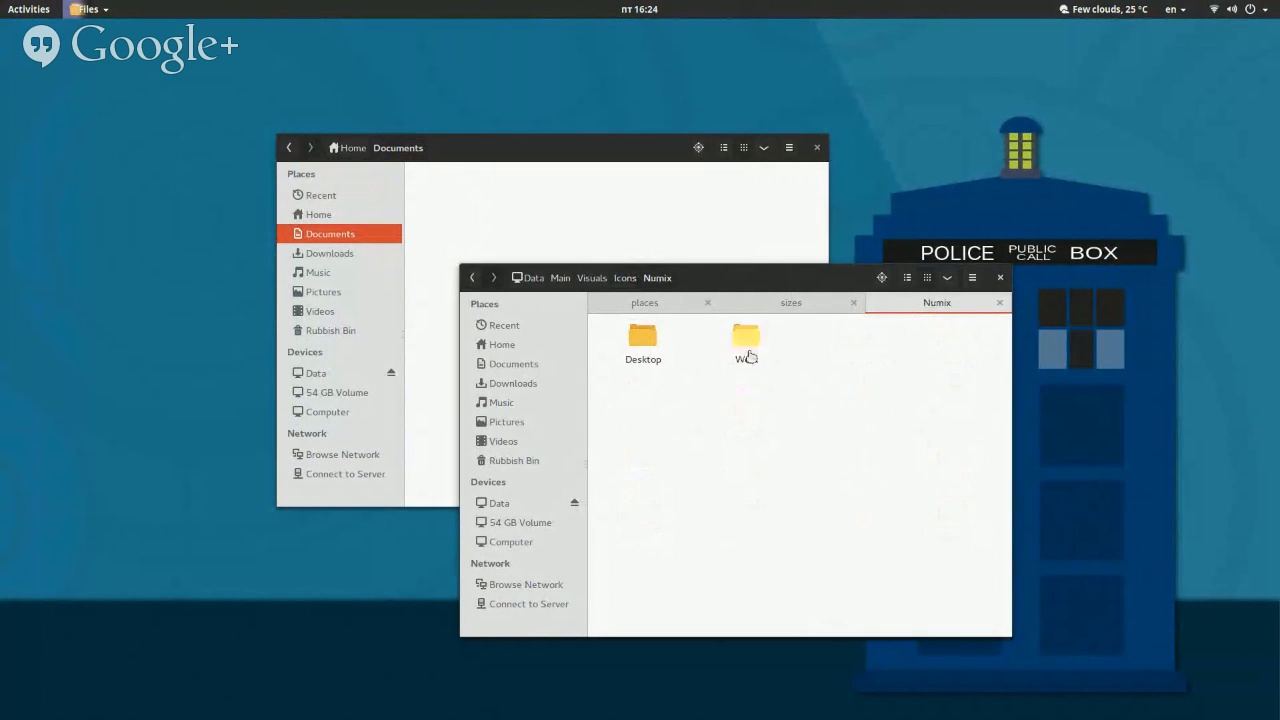
{"action": "double_click", "coordinate": [750, 350]}
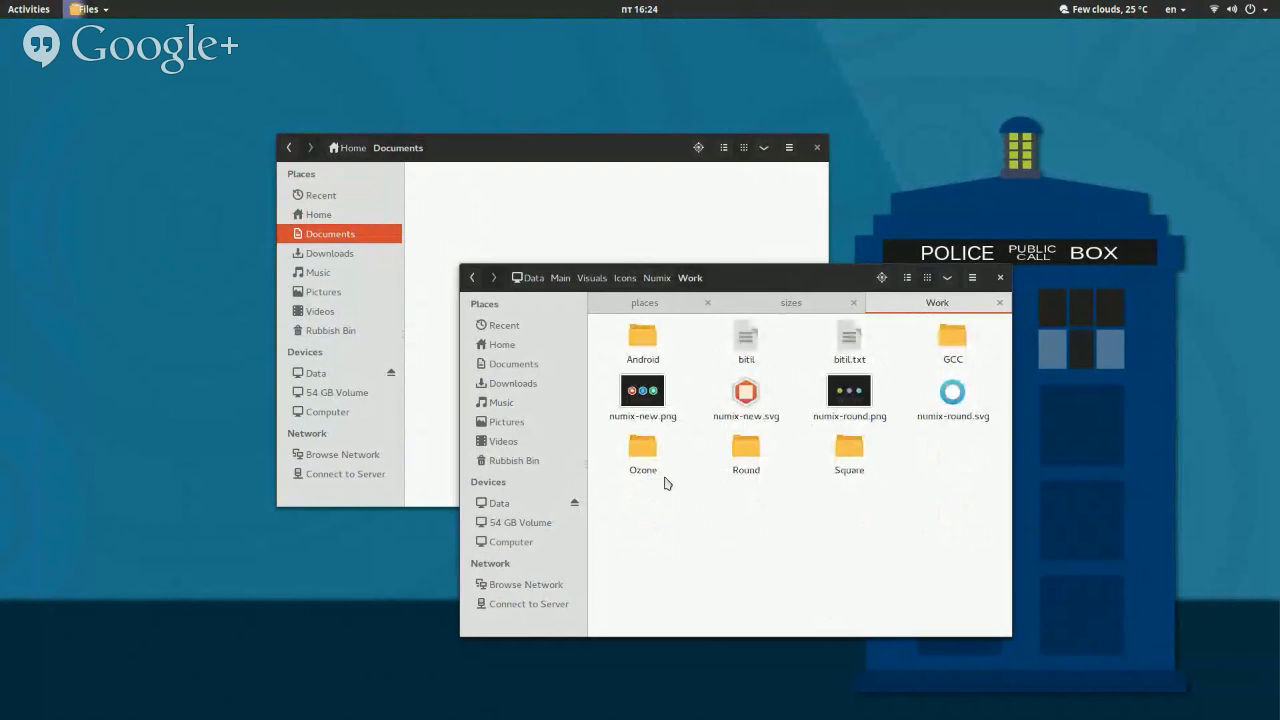
{"action": "double_click", "coordinate": [622, 338]}
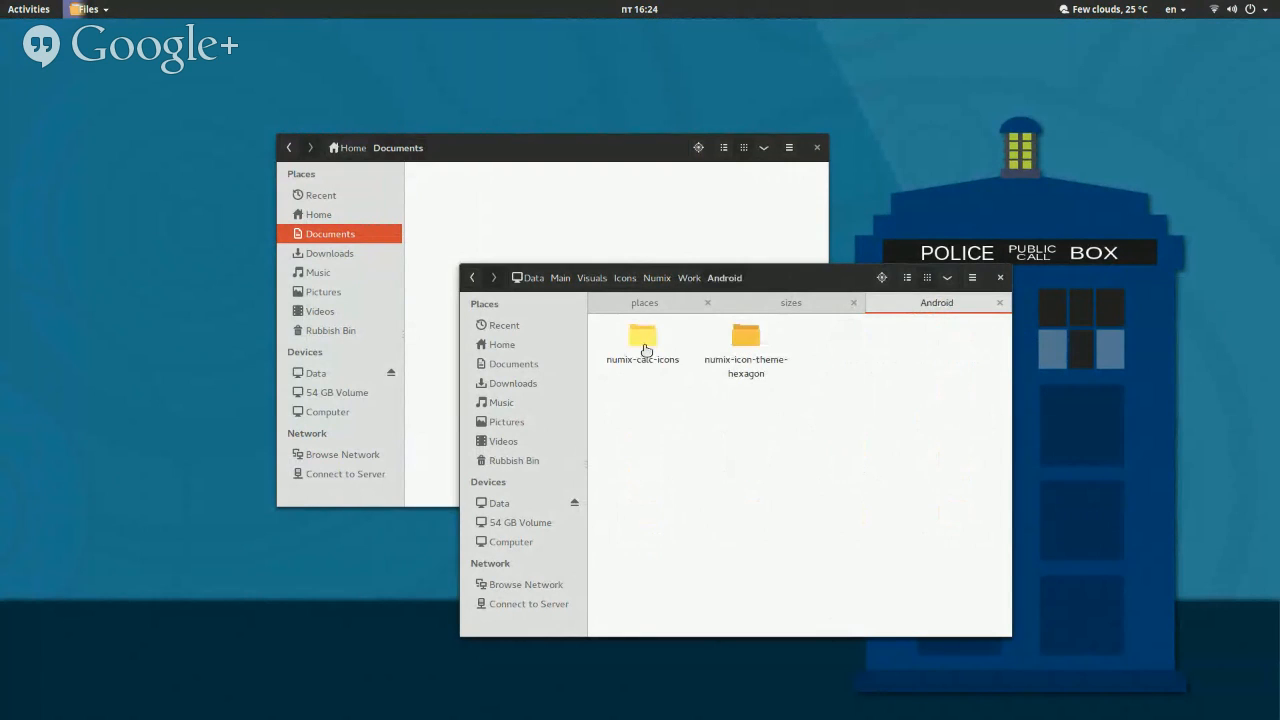
{"action": "double_click", "coordinate": [630, 348]}
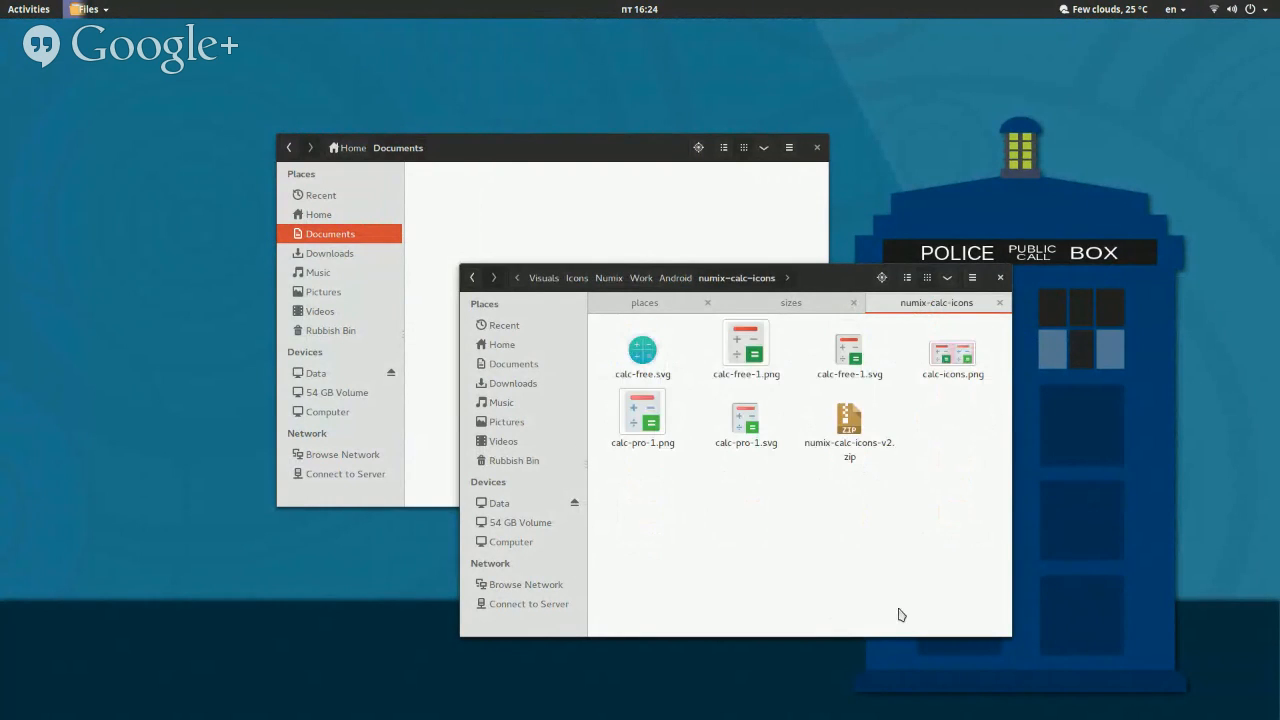
View calc-free.svg at full size in the image viewer and close the preview.
{"action": "double_click", "coordinate": [648, 360]}
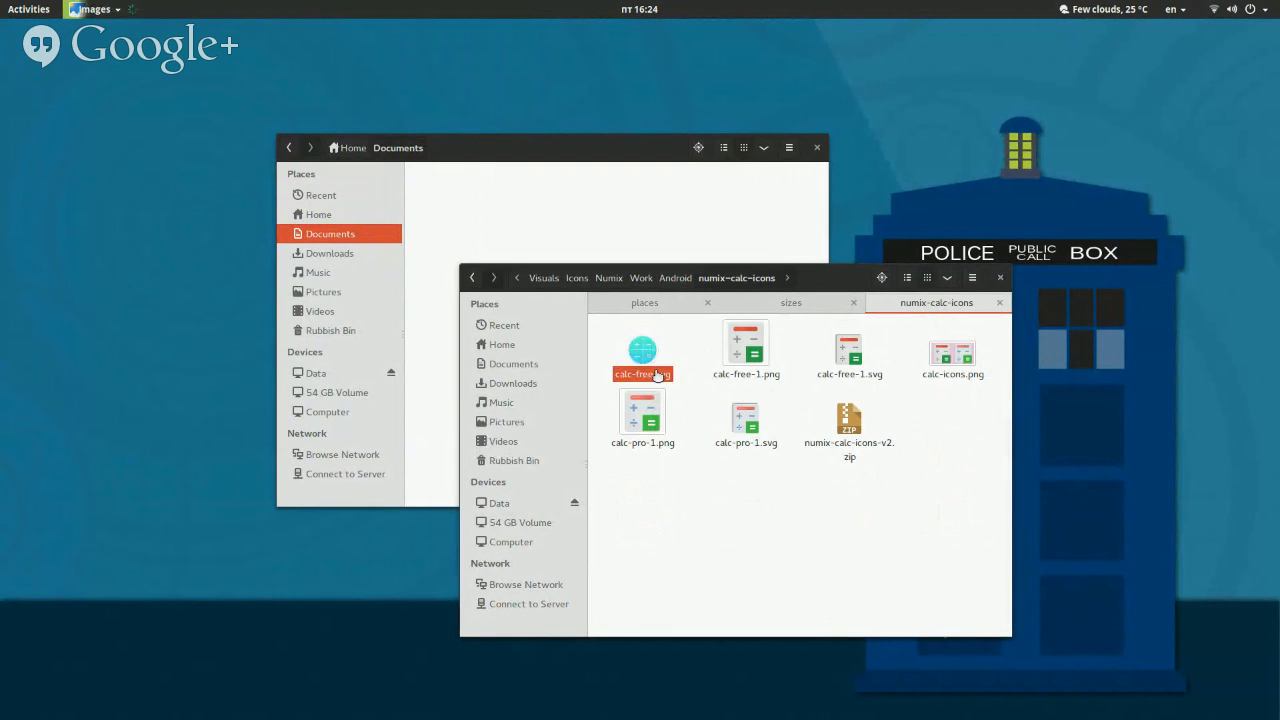
{"action": "double_click", "coordinate": [655, 402]}
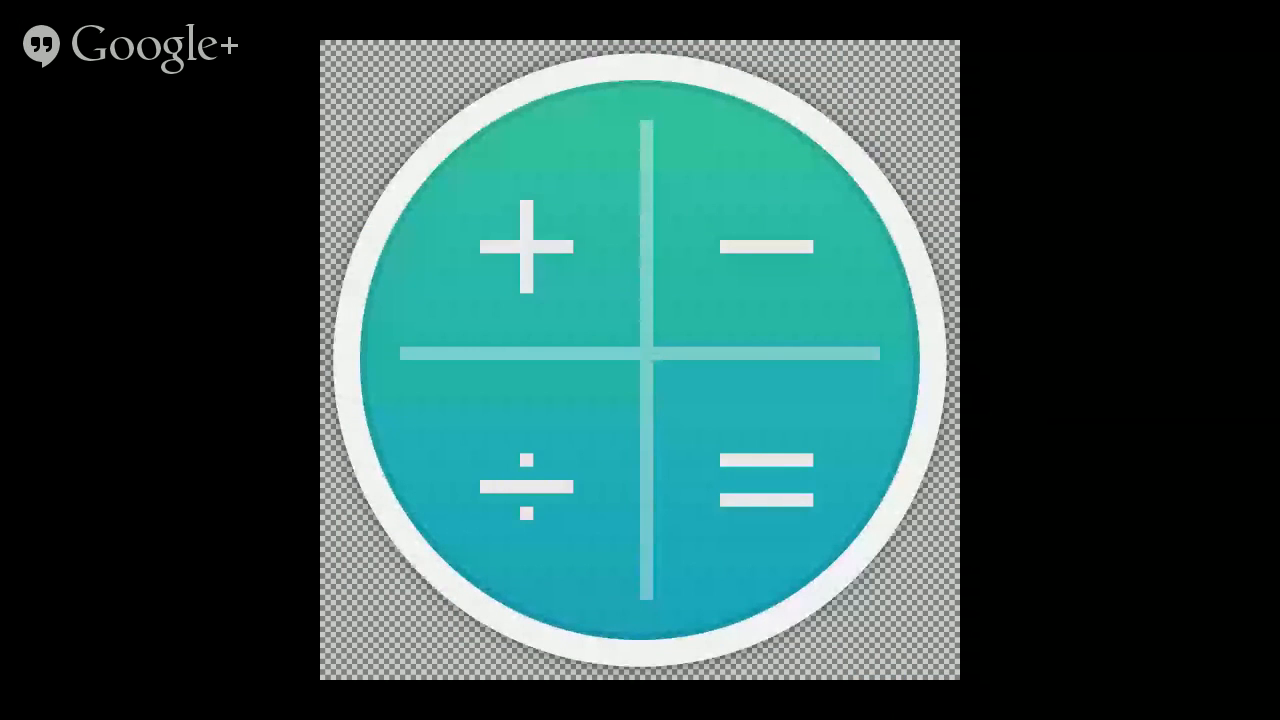
{"action": "key", "text": "Escape"}
{"action": "key", "text": "Escape"}
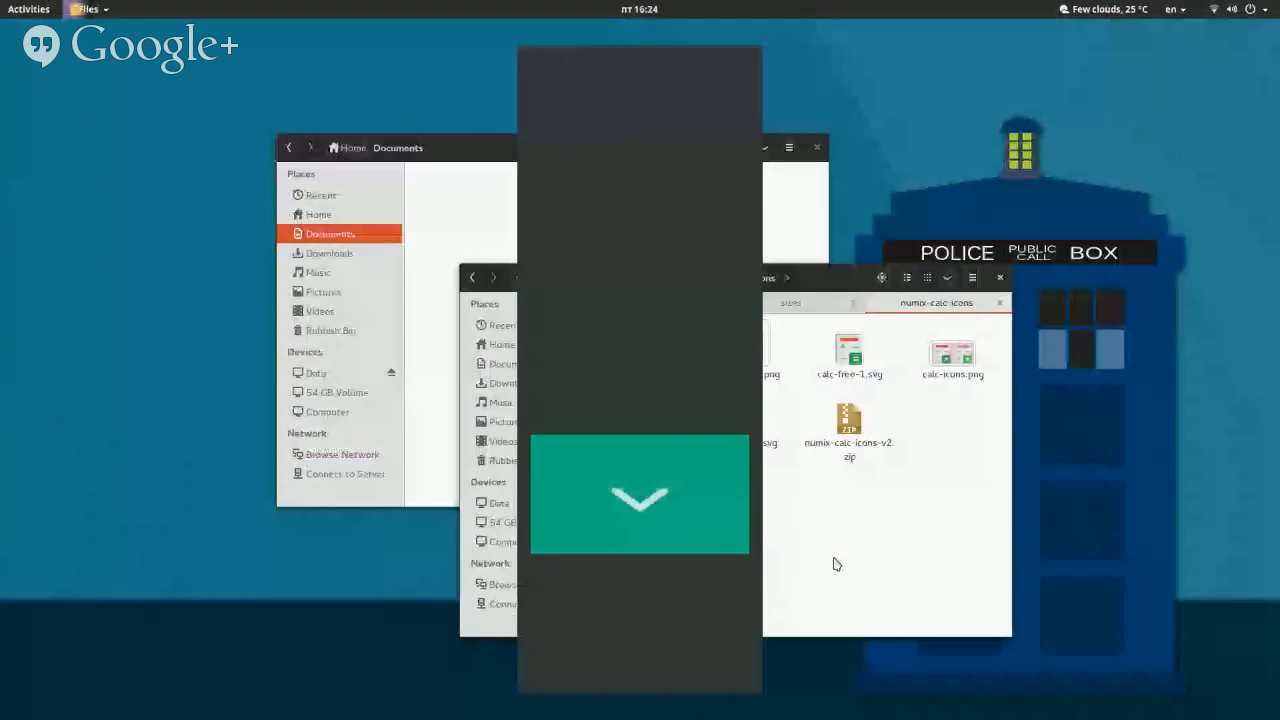
{"action": "left_click", "coordinate": [814, 309]}
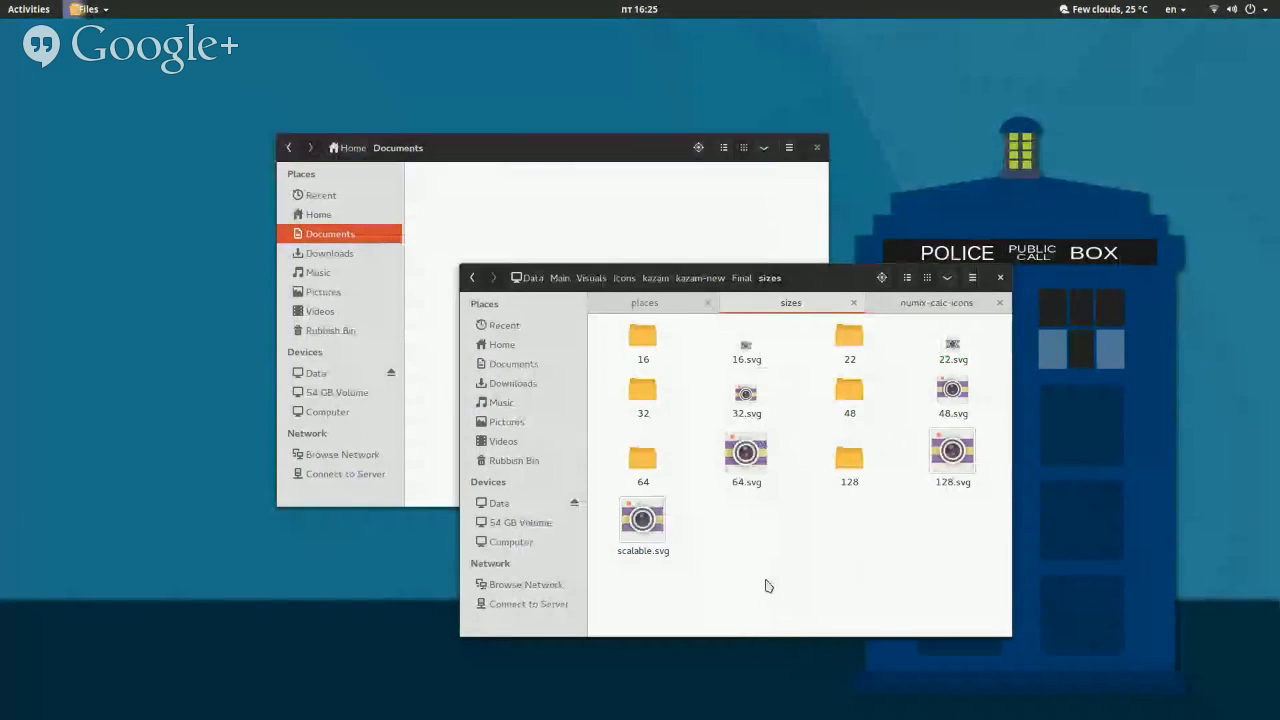
{"action": "left_click", "coordinate": [936, 304]}
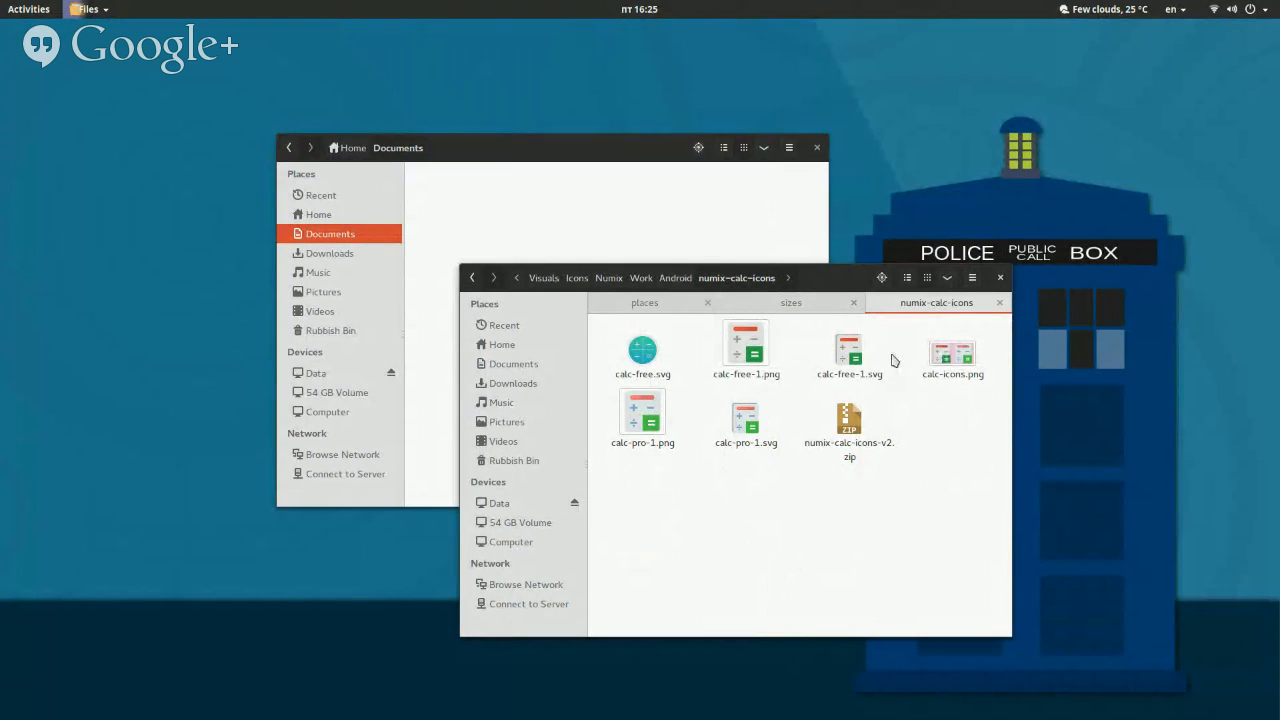
{"action": "left_click_drag", "start_coordinate": [894, 360], "coordinate": [712, 322]}
{"action": "left_click_drag", "start_coordinate": [894, 359], "coordinate": [822, 386]}
{"action": "left_click", "coordinate": [958, 426]}
{"action": "mouse_move", "coordinate": [903, 365]}
{"action": "left_mouse_down"}
{"action": "mouse_move", "coordinate": [857, 362]}
{"action": "mouse_move", "coordinate": [899, 364]}
{"action": "left_mouse_up"}
{"action": "left_click", "coordinate": [926, 415]}
Open calc-free-1.svg from the numix-calc-icons folder in Inkscape.
{"action": "right_click", "coordinate": [882, 385]}
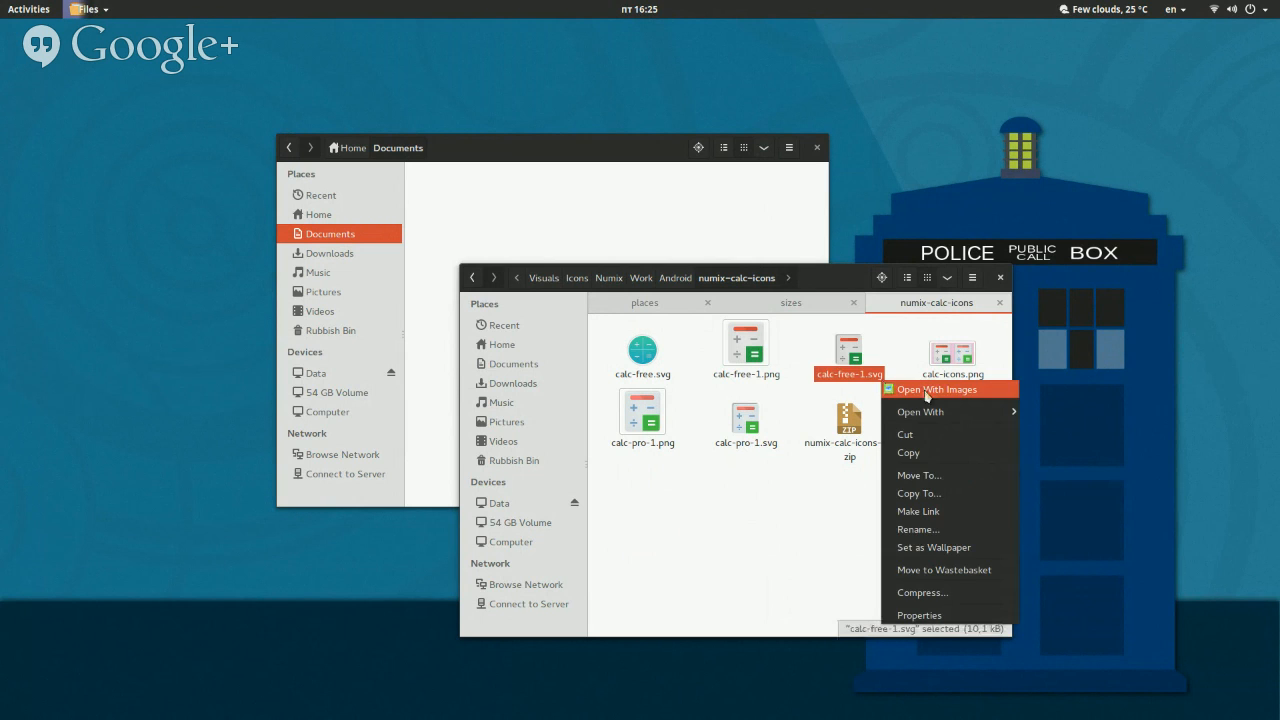
{"action": "mouse_move", "coordinate": [940, 411]}
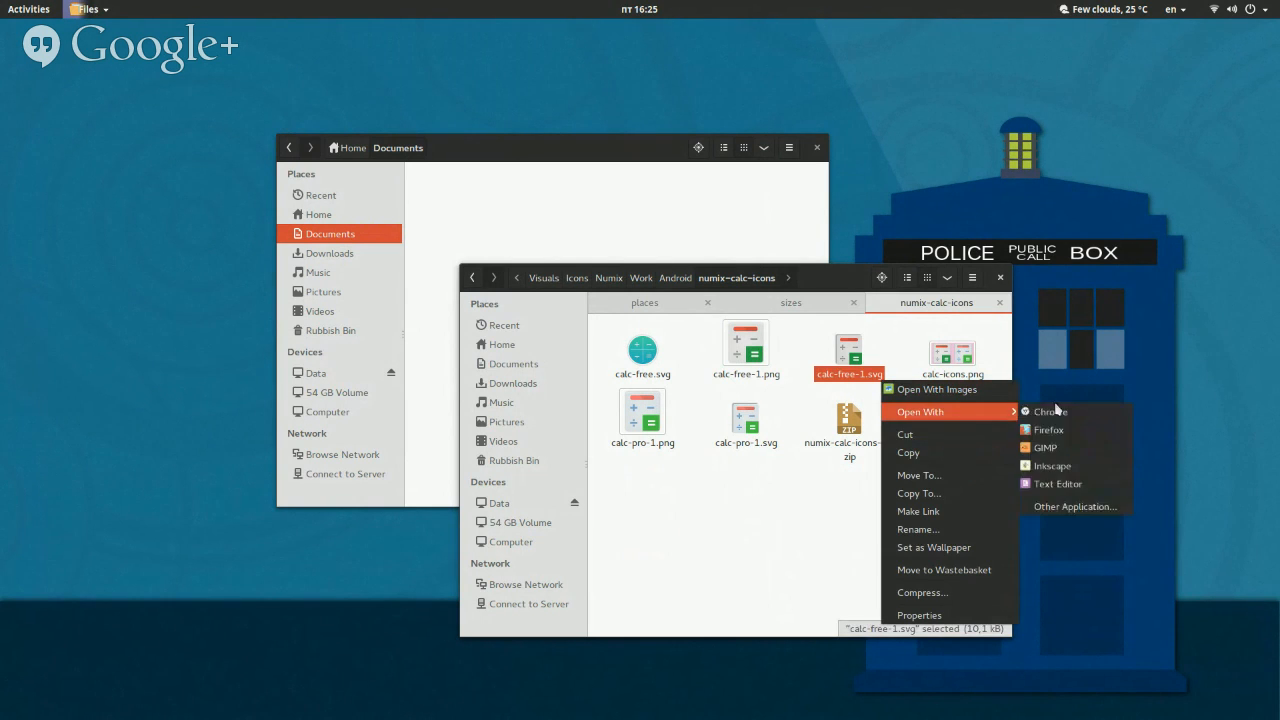
{"action": "left_click", "coordinate": [1055, 460]}
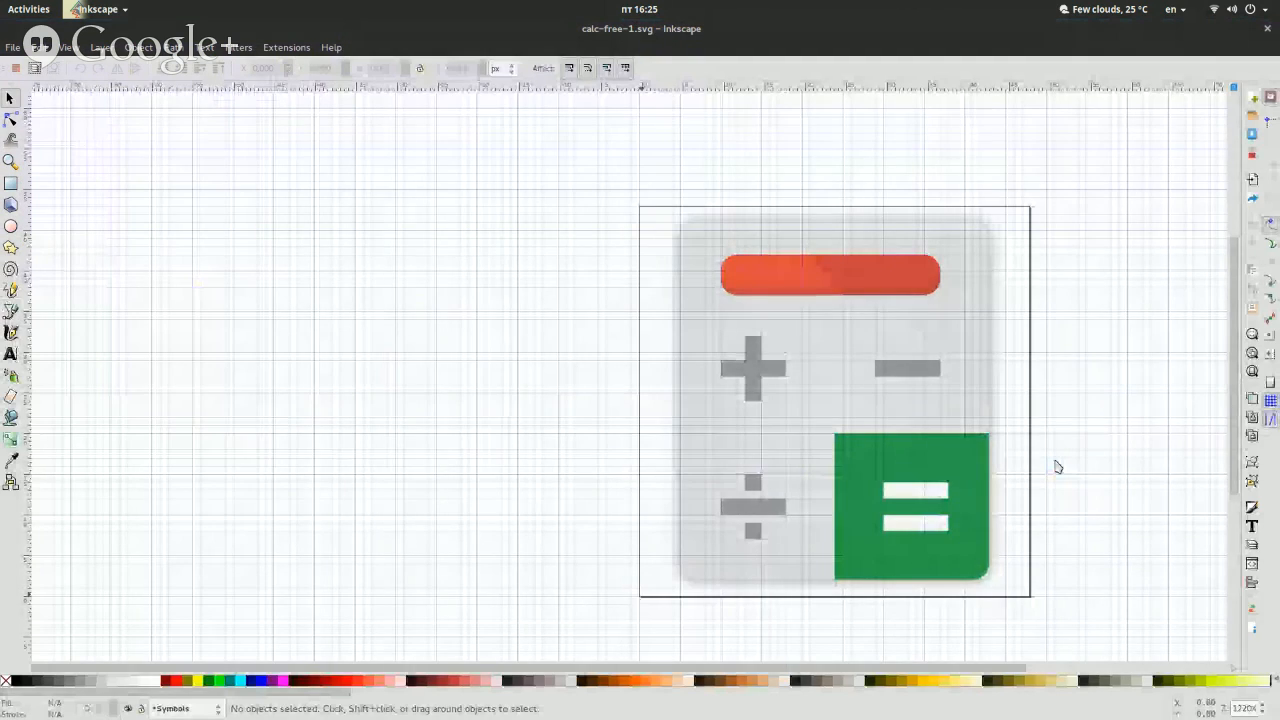
Inspect the calculator's background rectangle, make Shadow the current layer, and toggle its visibility off and on again.
{"action": "left_click", "coordinate": [837, 389]}
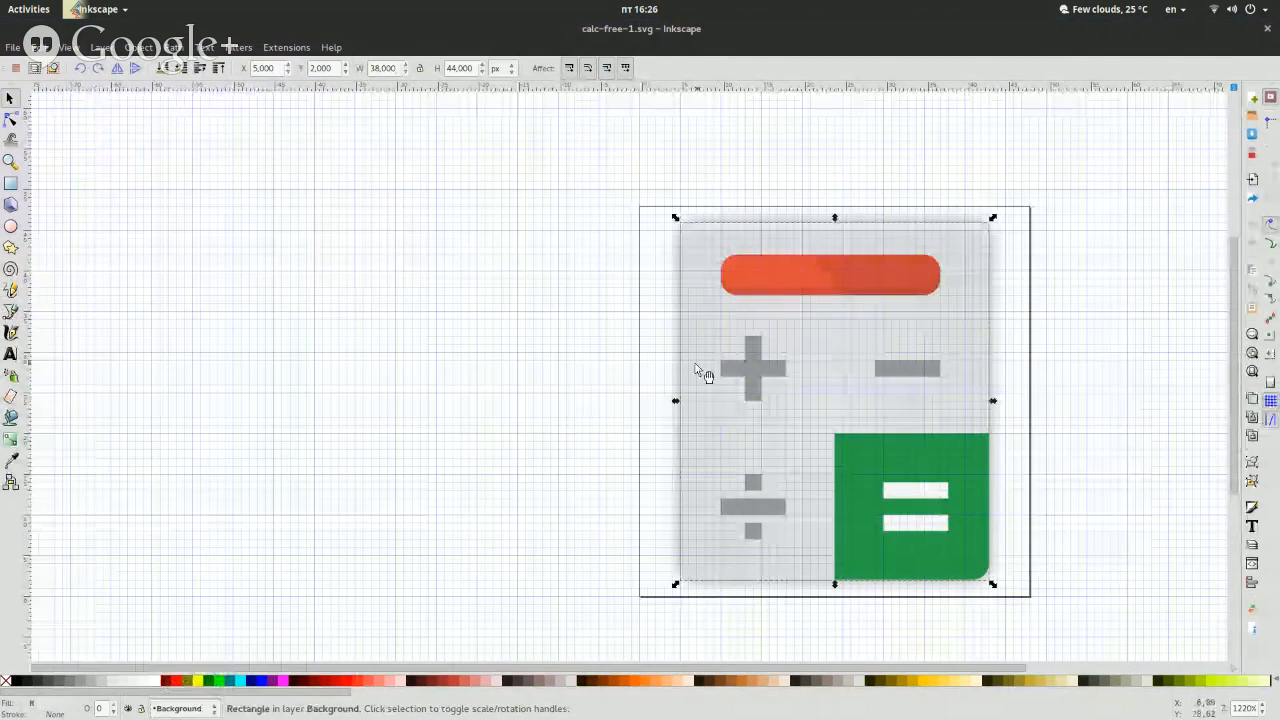
{"action": "left_click", "coordinate": [609, 372]}
{"action": "left_click", "coordinate": [677, 363]}
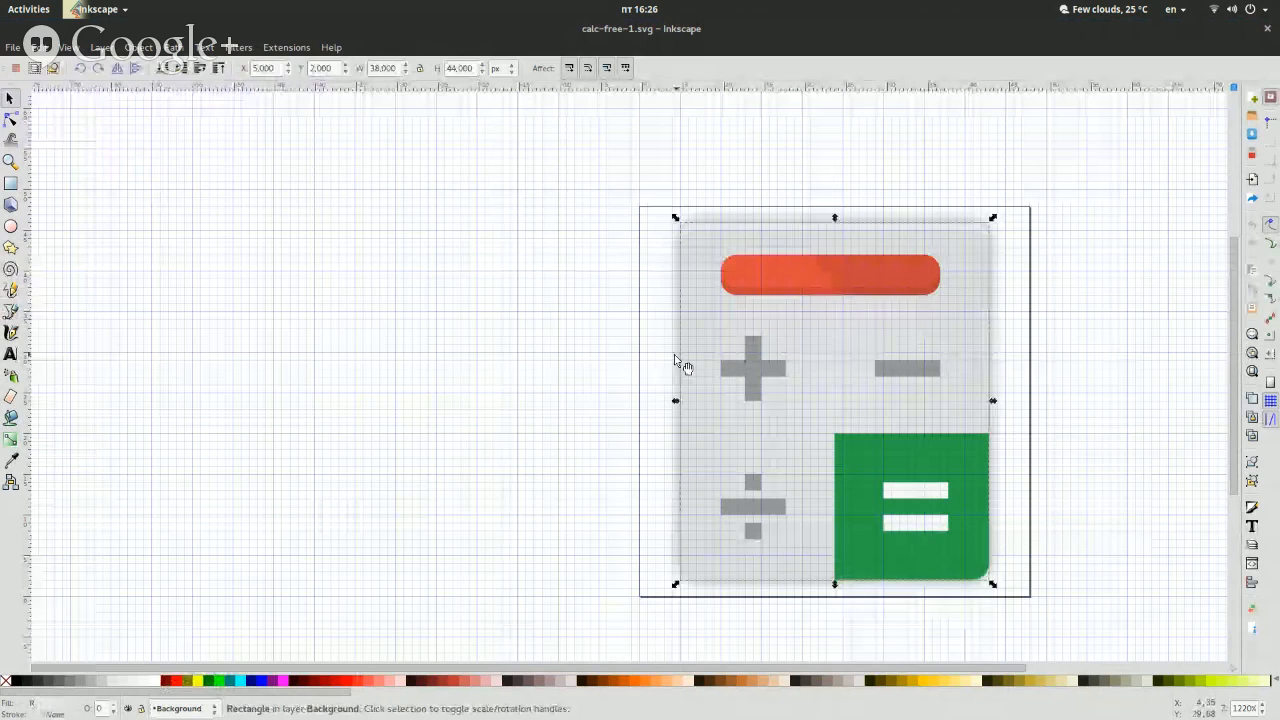
{"action": "left_click", "coordinate": [668, 360]}
{"action": "left_click", "coordinate": [180, 709]}
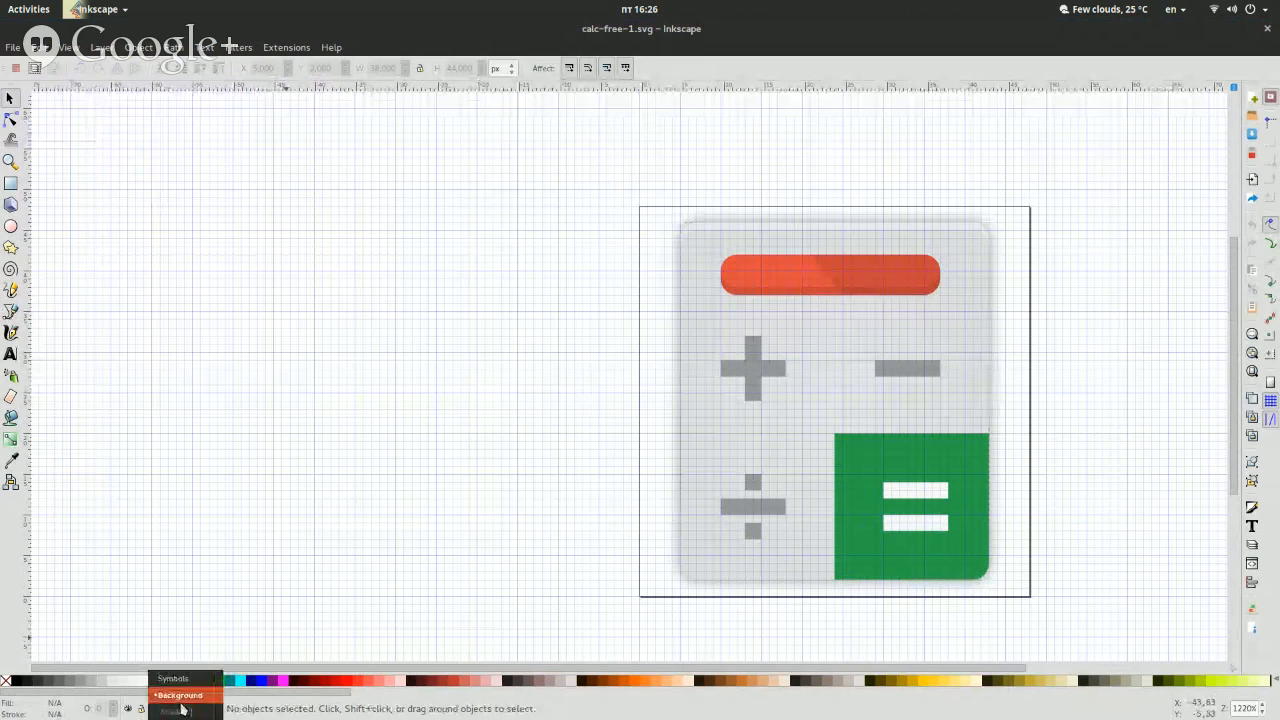
{"action": "left_click", "coordinate": [180, 711]}
{"action": "left_click", "coordinate": [128, 709]}
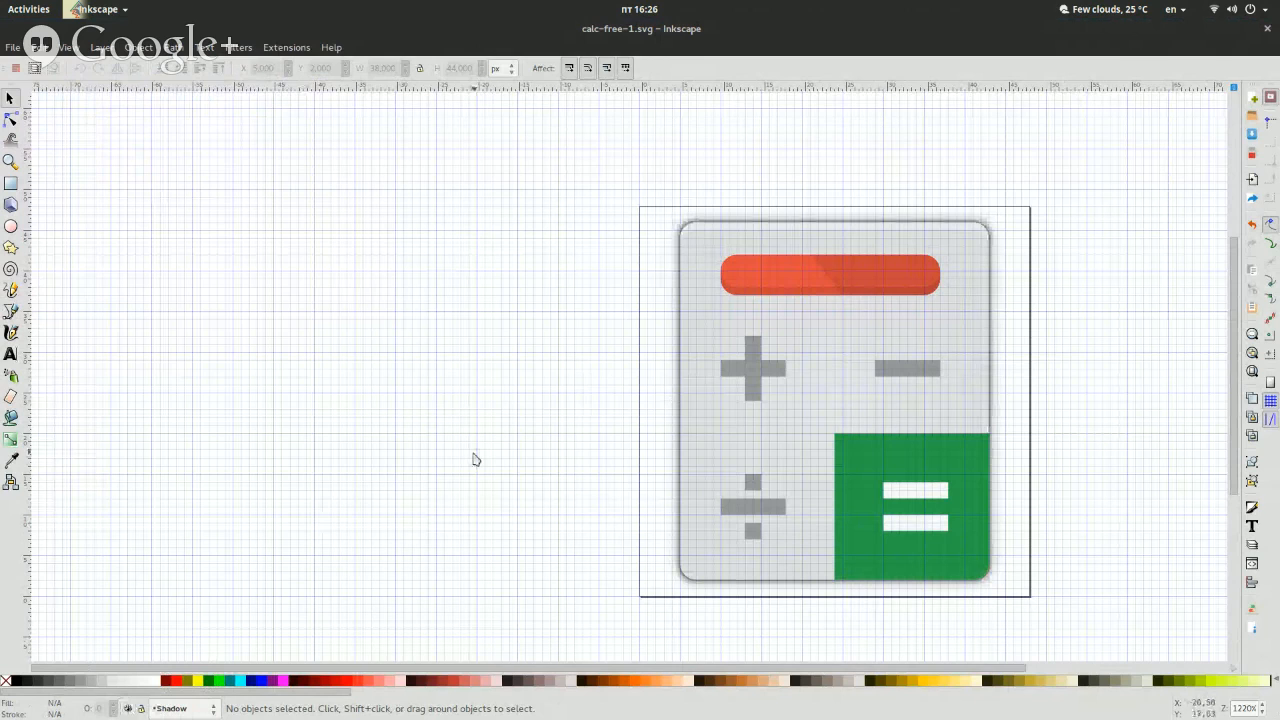
{"action": "left_click", "coordinate": [127, 709]}
Try shifting the calculator's grey background rectangle 2 px to the right to expose the blurred shadow beneath, and undo the move.
{"action": "left_click", "coordinate": [726, 292]}
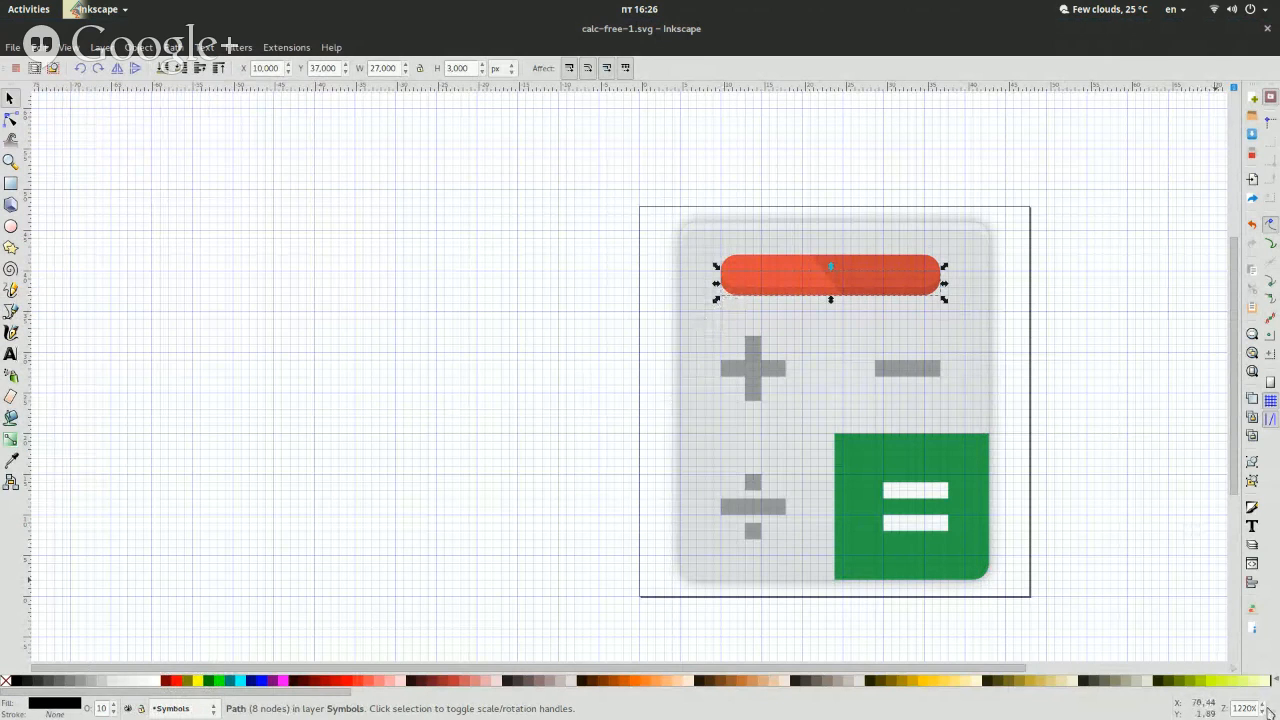
{"action": "key", "text": "plus"}
{"action": "key", "text": "plus"}
{"action": "key", "text": "plus"}
{"action": "key", "text": "plus"}
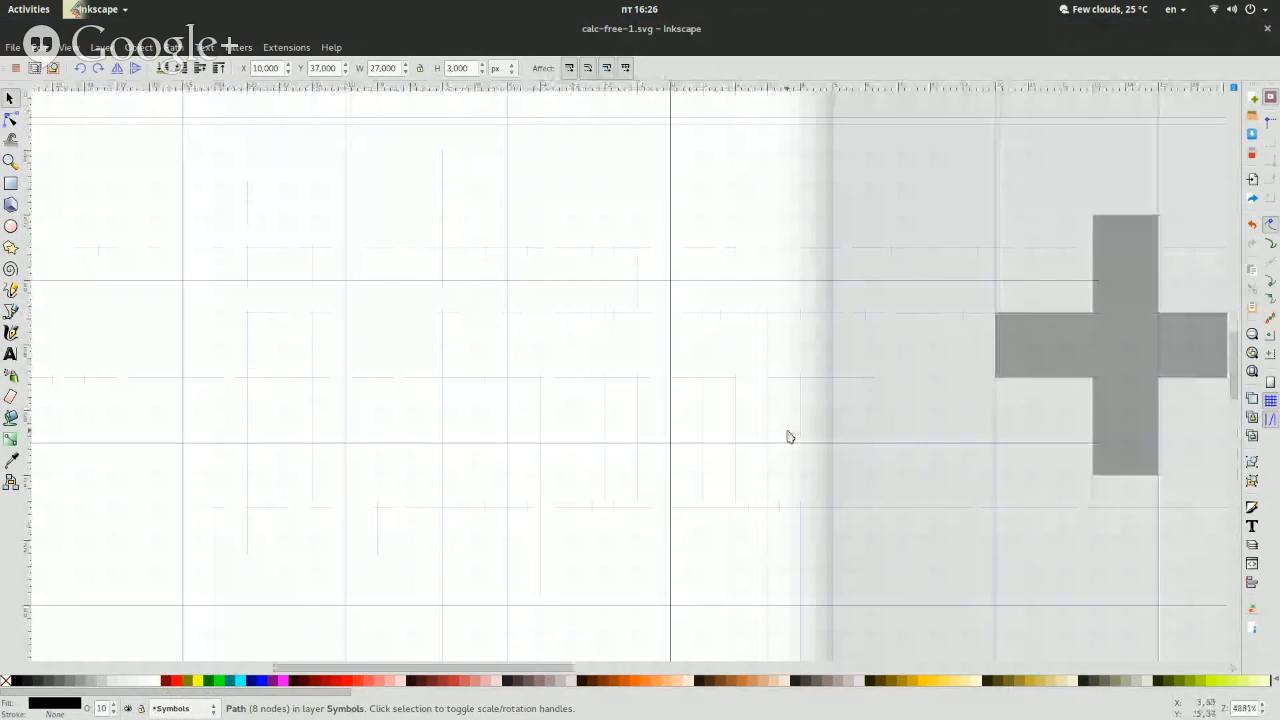
{"action": "left_click", "coordinate": [806, 445]}
{"action": "left_click", "coordinate": [897, 492]}
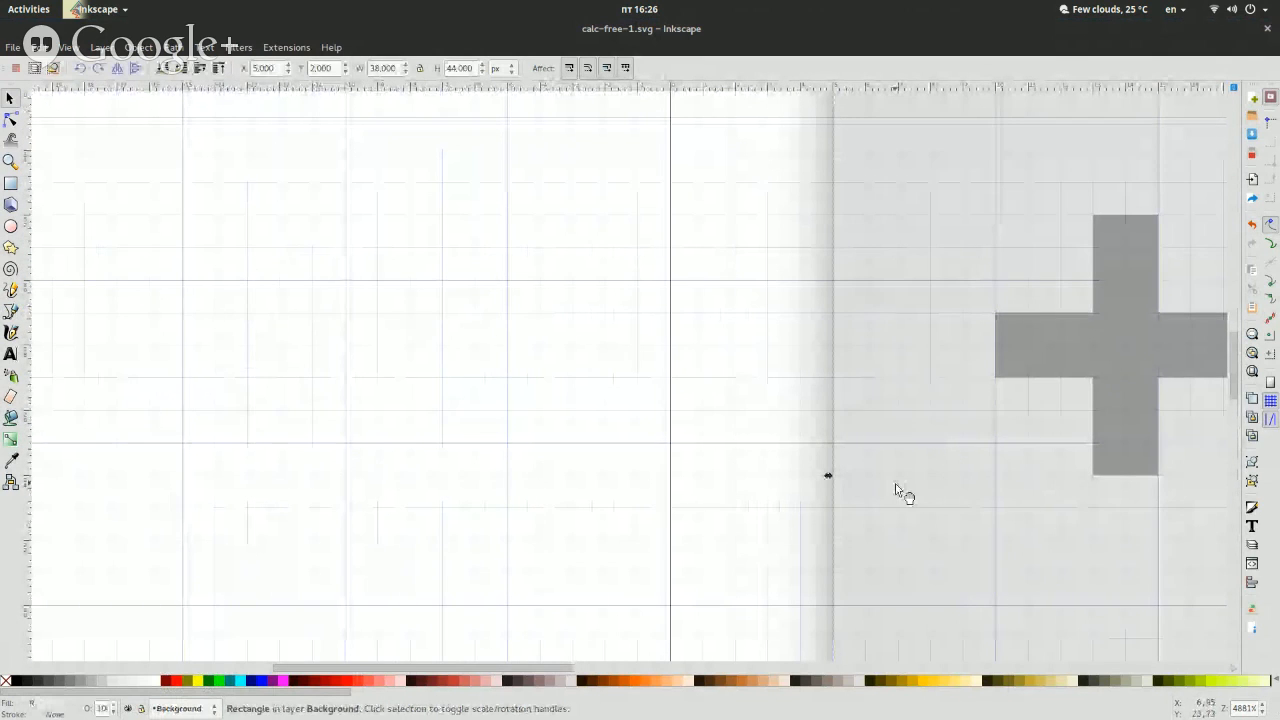
{"action": "key", "text": "Right"}
{"action": "left_click", "coordinate": [865, 462]}
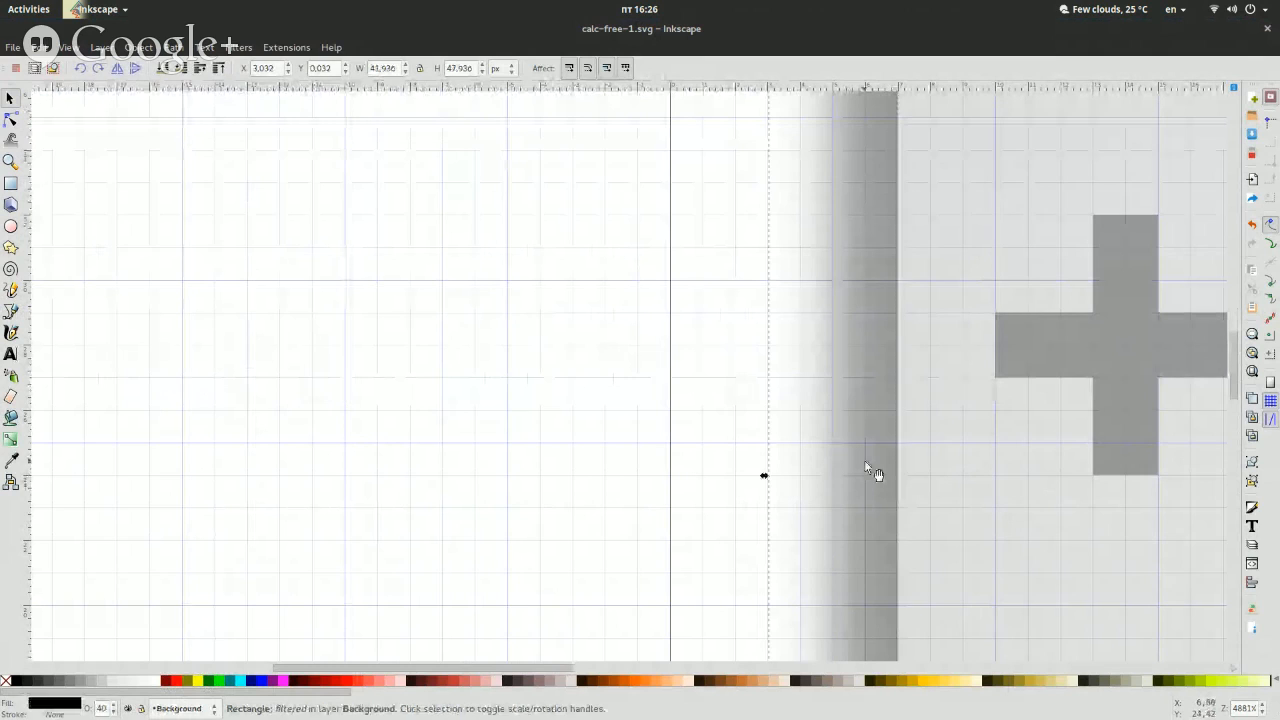
{"action": "key", "text": "ctrl+z"}
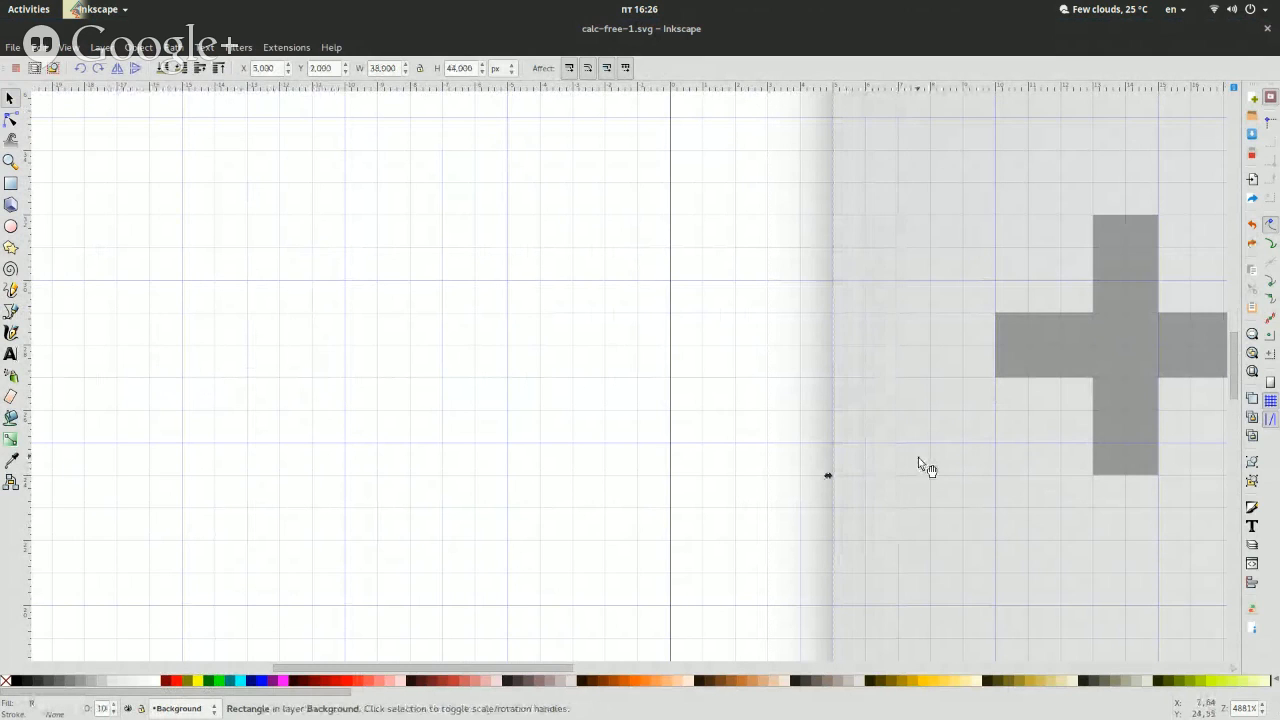
{"action": "left_click", "coordinate": [750, 451]}
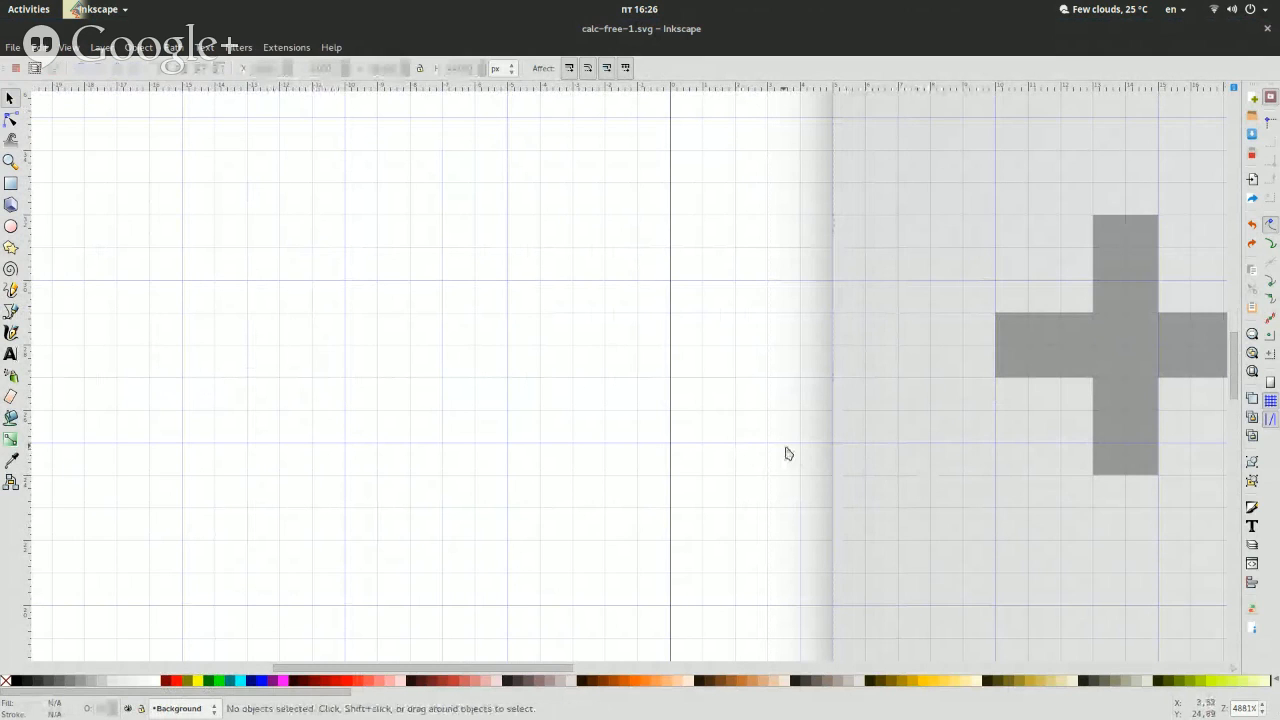
Redo the background rectangle's shift and move the blurred dark shadow rectangle left until it is clear of the calculator.
{"action": "key", "text": "ctrl+shift+z"}
{"action": "left_click", "coordinate": [867, 458]}
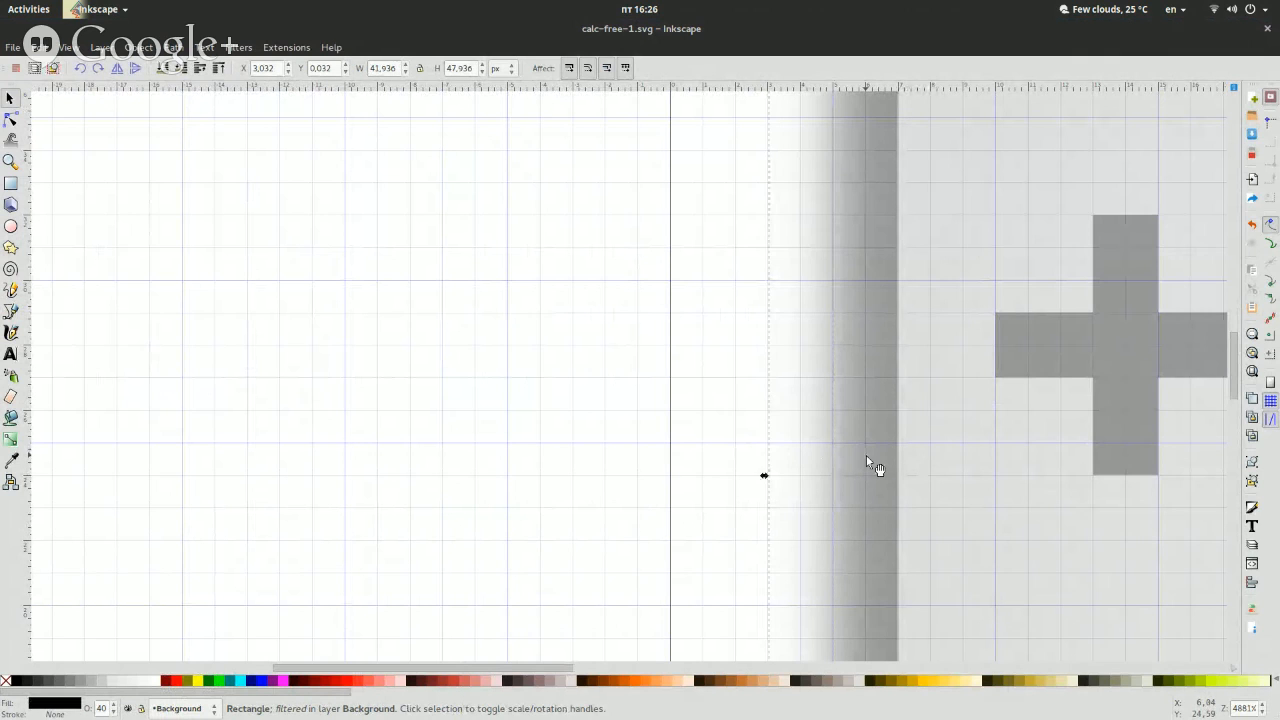
{"action": "key", "text": "Left"}
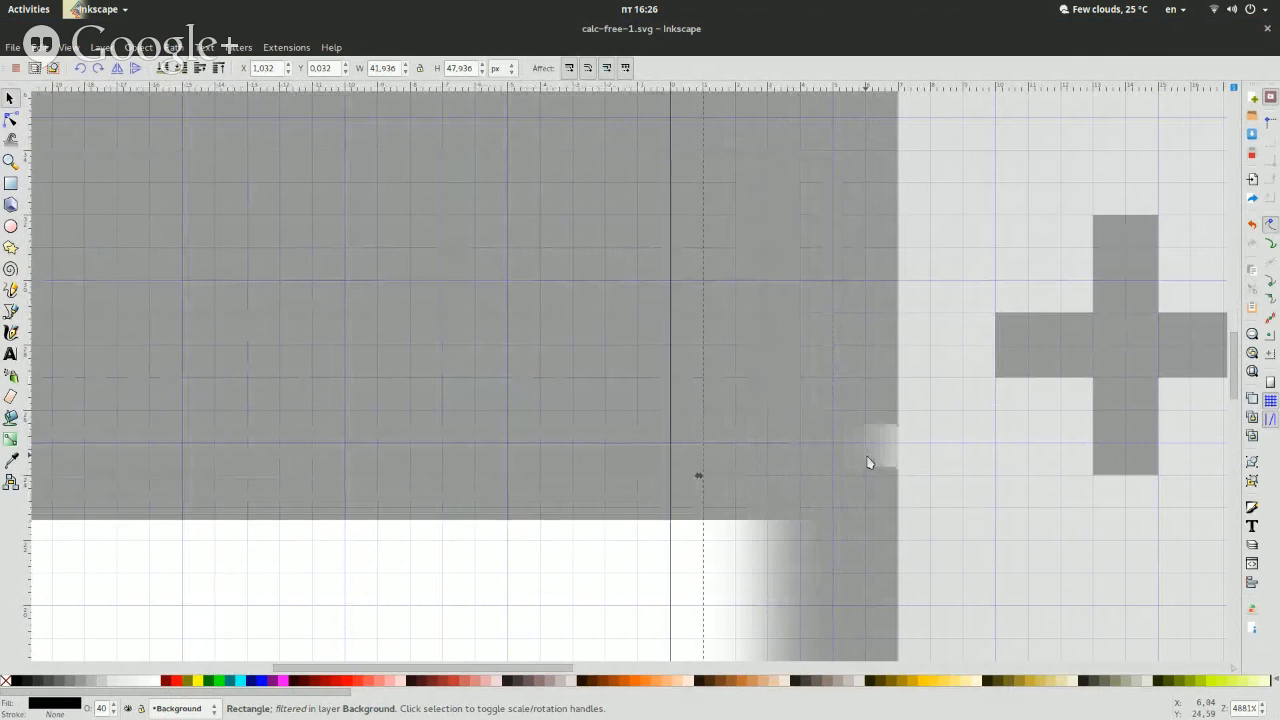
{"action": "key", "text": "Left"}
{"action": "key", "text": "Left"}
{"action": "key", "text": "Left"}
{"action": "key", "text": "Left"}
{"action": "key", "text": "Left"}
{"action": "key", "text": "Left"}
{"action": "key", "text": "Left"}
{"action": "key", "text": "Left"}
{"action": "key", "text": "Left"}
{"action": "key", "text": "Left"}
{"action": "key", "text": "Left"}
{"action": "key", "text": "Left"}
{"action": "key", "text": "Left"}
{"action": "key", "text": "Left"}
{"action": "key", "text": "Left"}
{"action": "key", "text": "Left"}
{"action": "key", "text": "Left"}
{"action": "key", "text": "Left"}
{"action": "key", "text": "Left"}
{"action": "key", "text": "Left"}
Move the calculator's grey background rectangle back left to X 5 px and deselect it.
{"action": "left_click", "coordinate": [965, 458]}
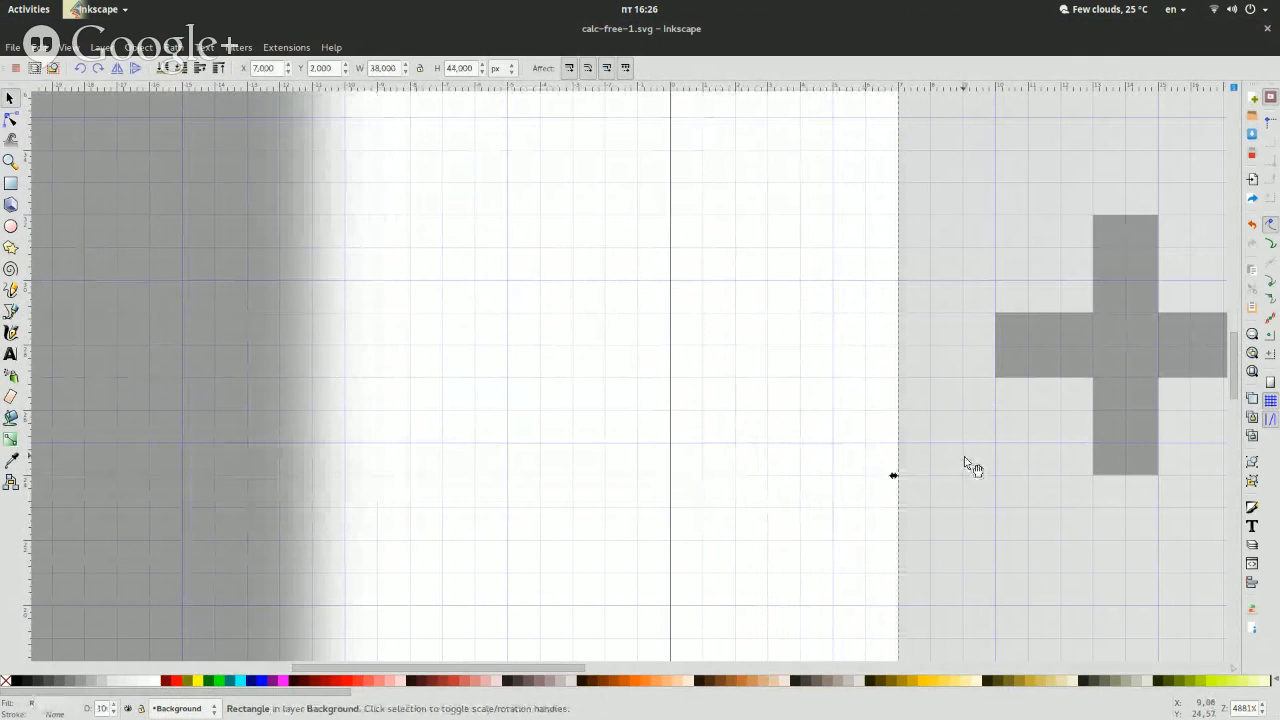
{"action": "key", "text": "Left"}
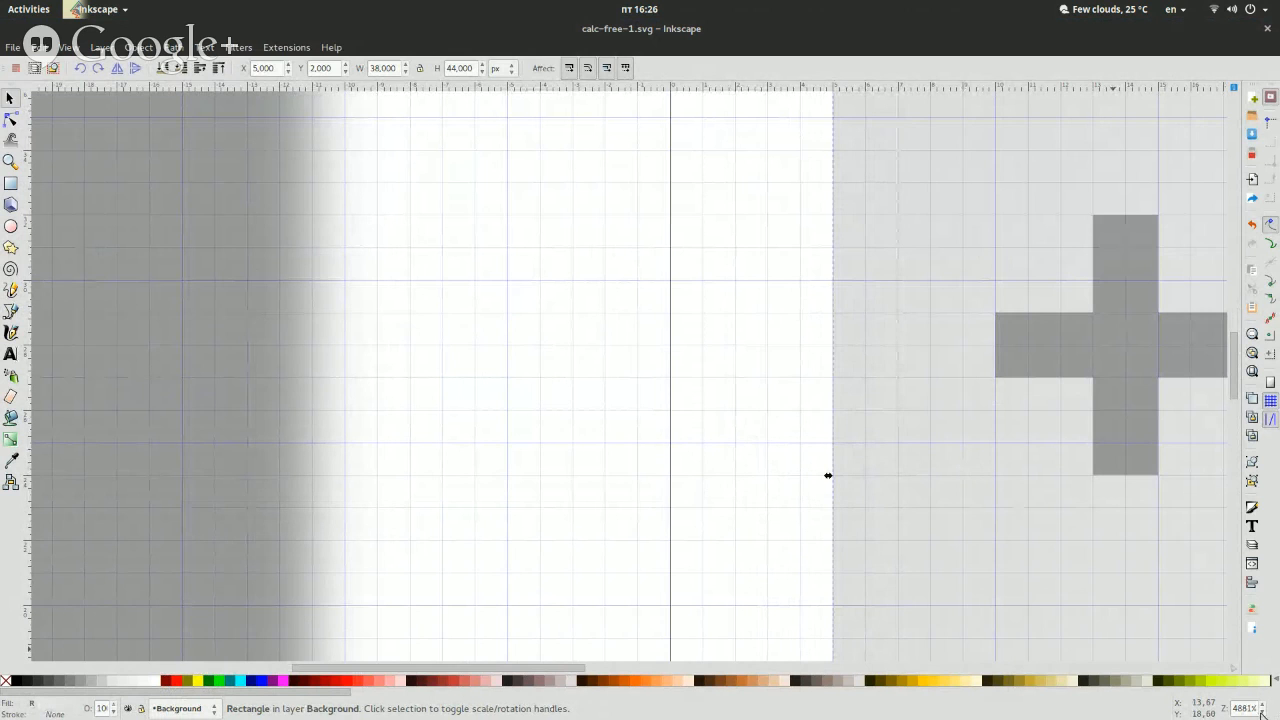
{"action": "key", "text": "minus"}
{"action": "key", "text": "minus"}
{"action": "key", "text": "minus"}
{"action": "key", "text": "minus"}
{"action": "left_click", "coordinate": [1069, 423]}
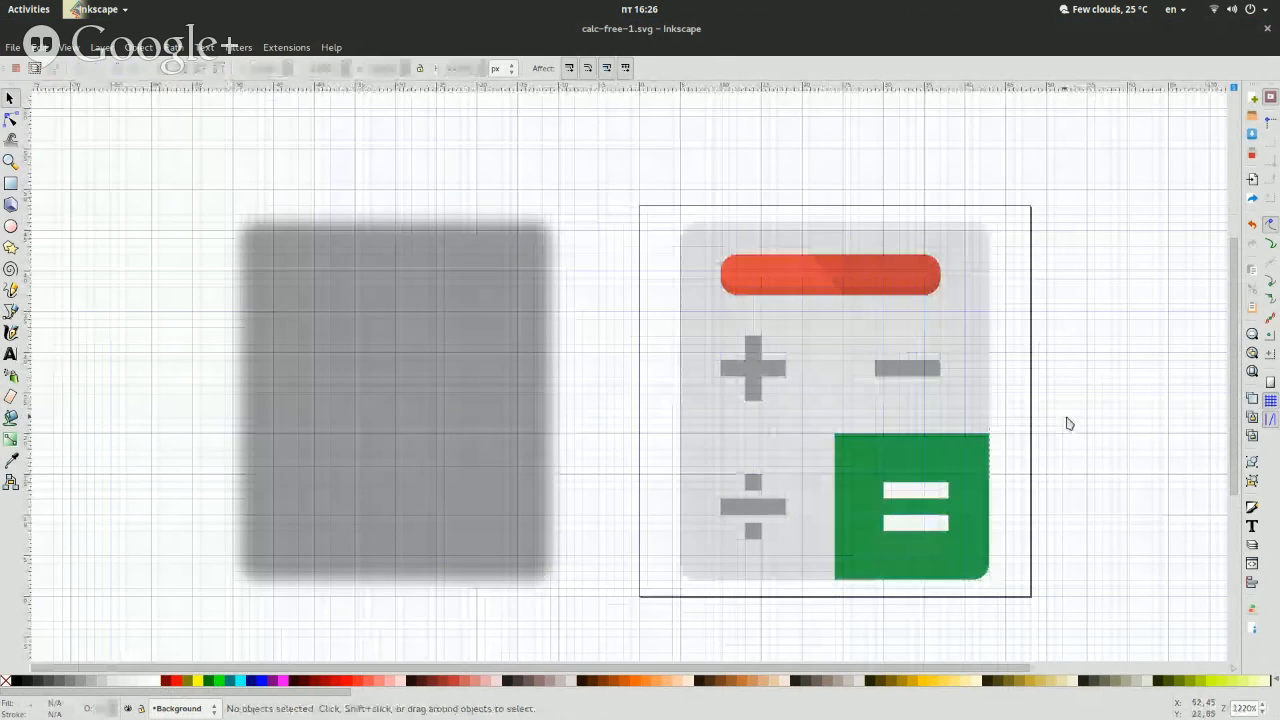
Change the calculator background rectangle's fill from a radial gradient to flat black.
{"action": "left_click", "coordinate": [978, 345]}
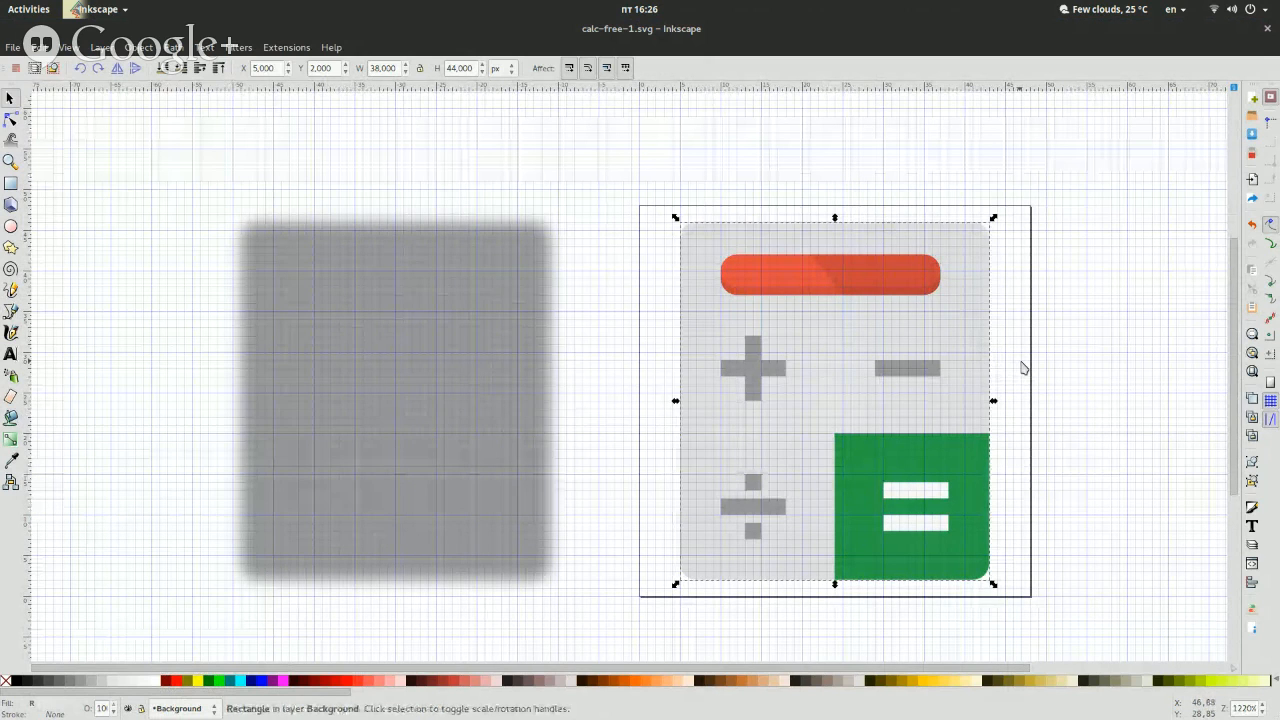
{"action": "left_click", "coordinate": [73, 708]}
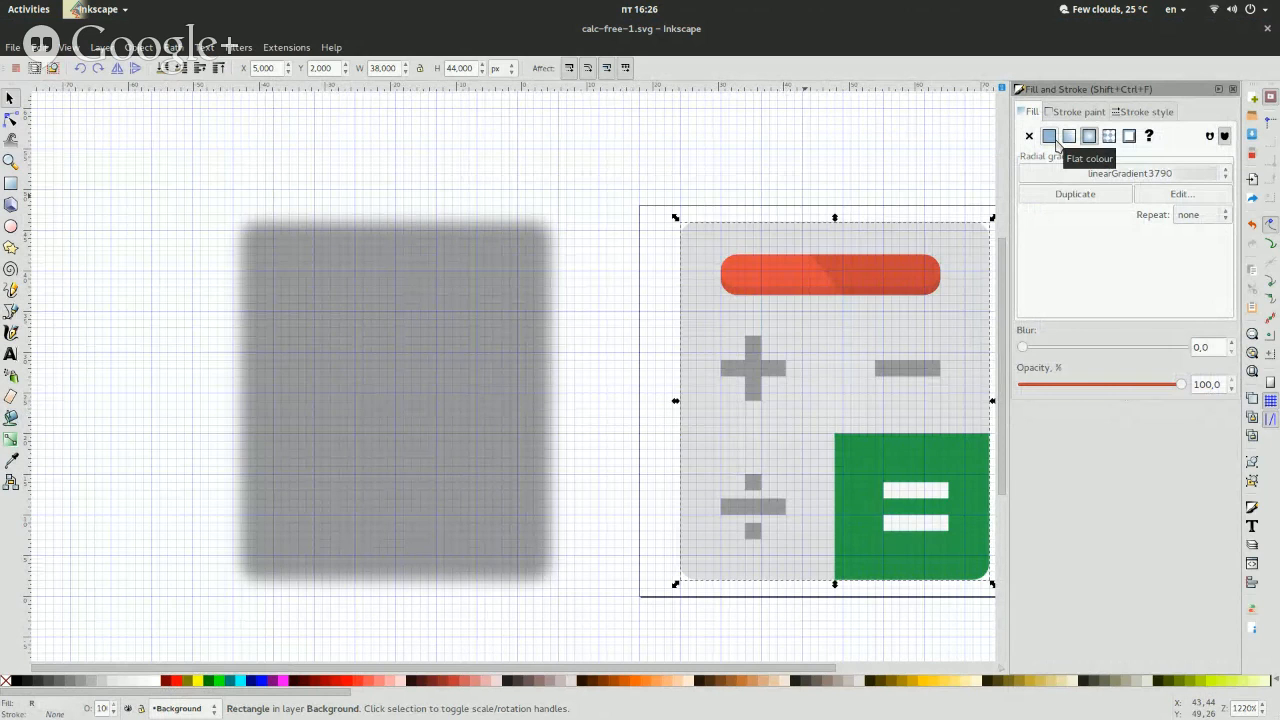
{"action": "left_click", "coordinate": [1049, 136]}
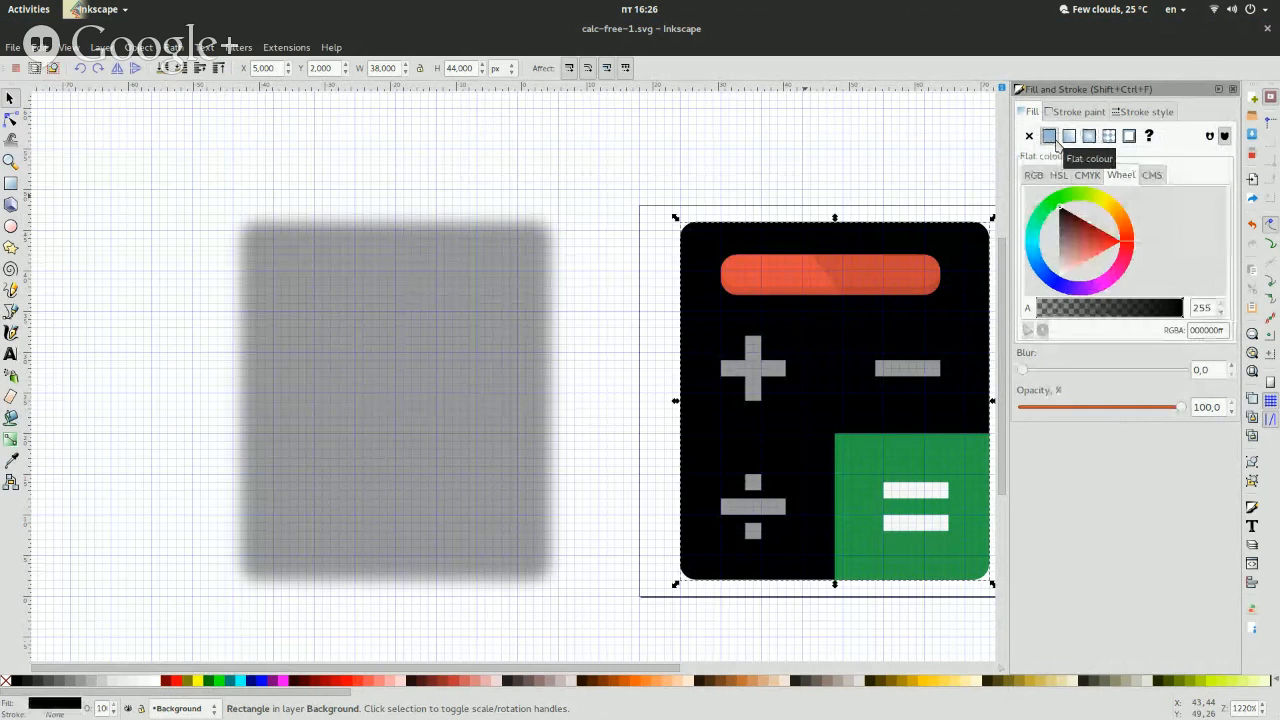
Lower the black rectangle to the bottom of the stacking order, beneath the light grey calculator background.
{"action": "left_click", "coordinate": [1233, 90]}
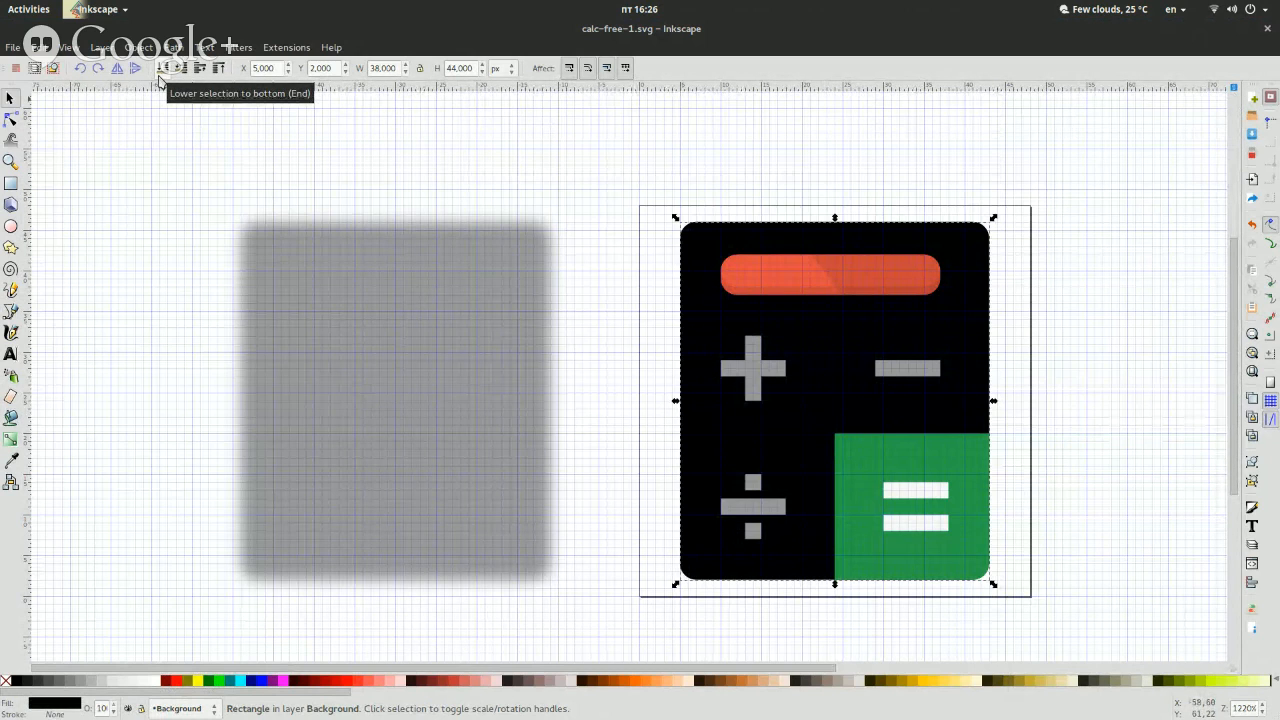
{"action": "left_click", "coordinate": [158, 78]}
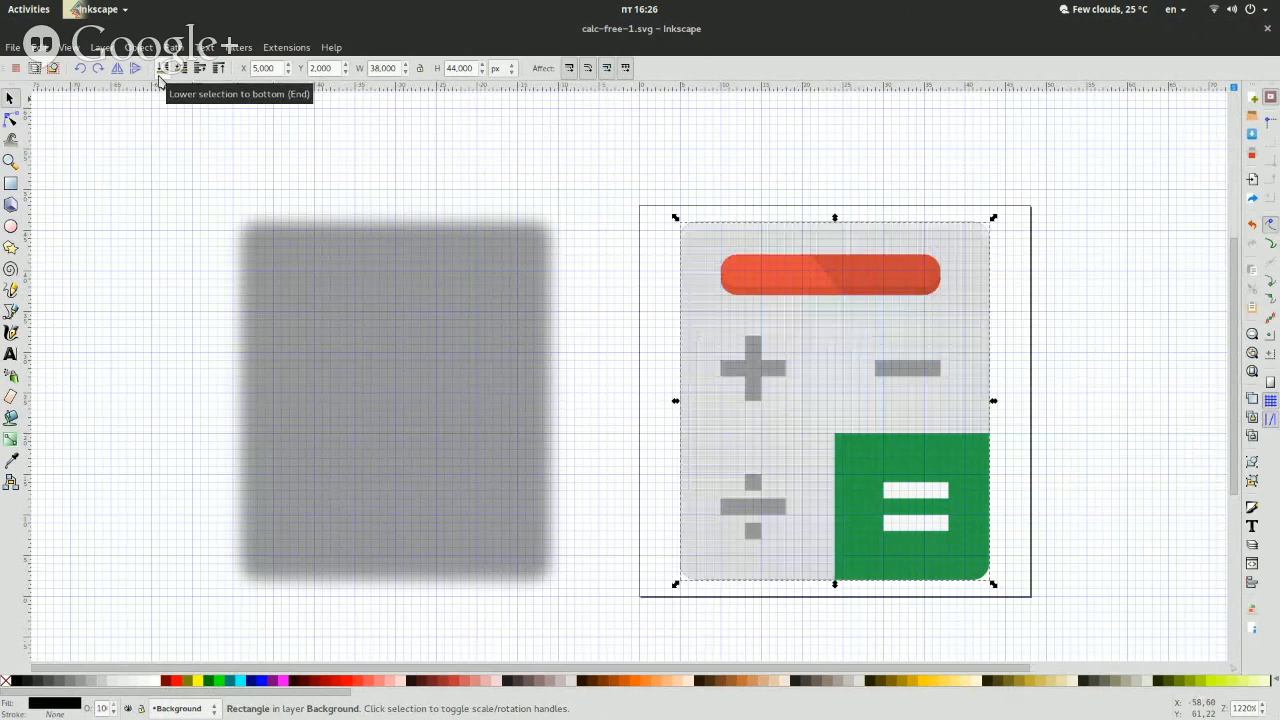
{"action": "key", "text": "ctrl+z"}
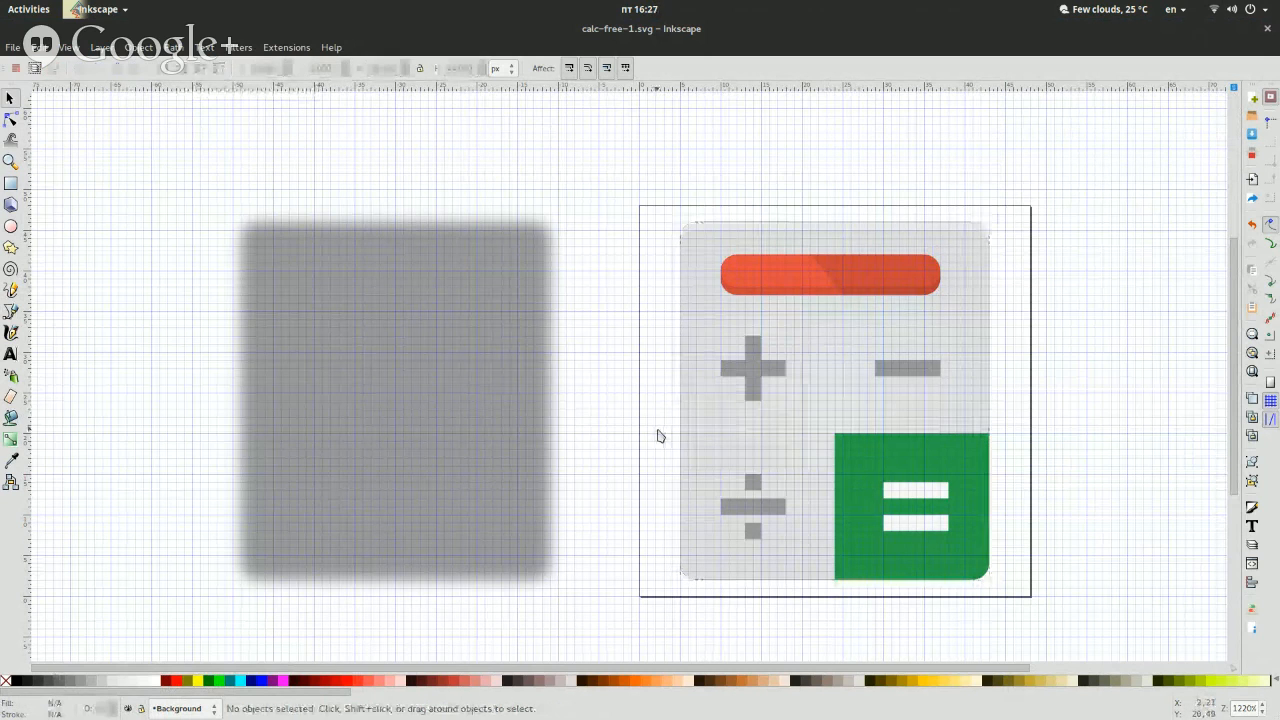
{"action": "left_click", "coordinate": [799, 333]}
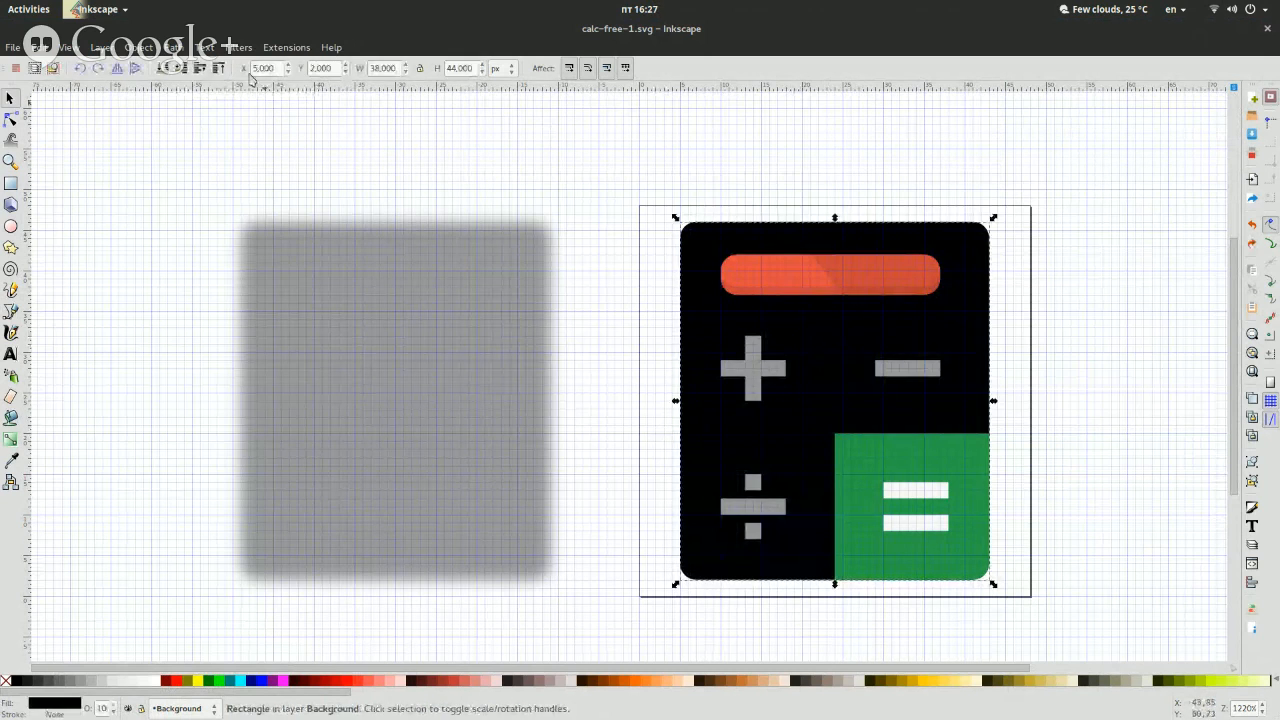
{"action": "left_click", "coordinate": [160, 68]}
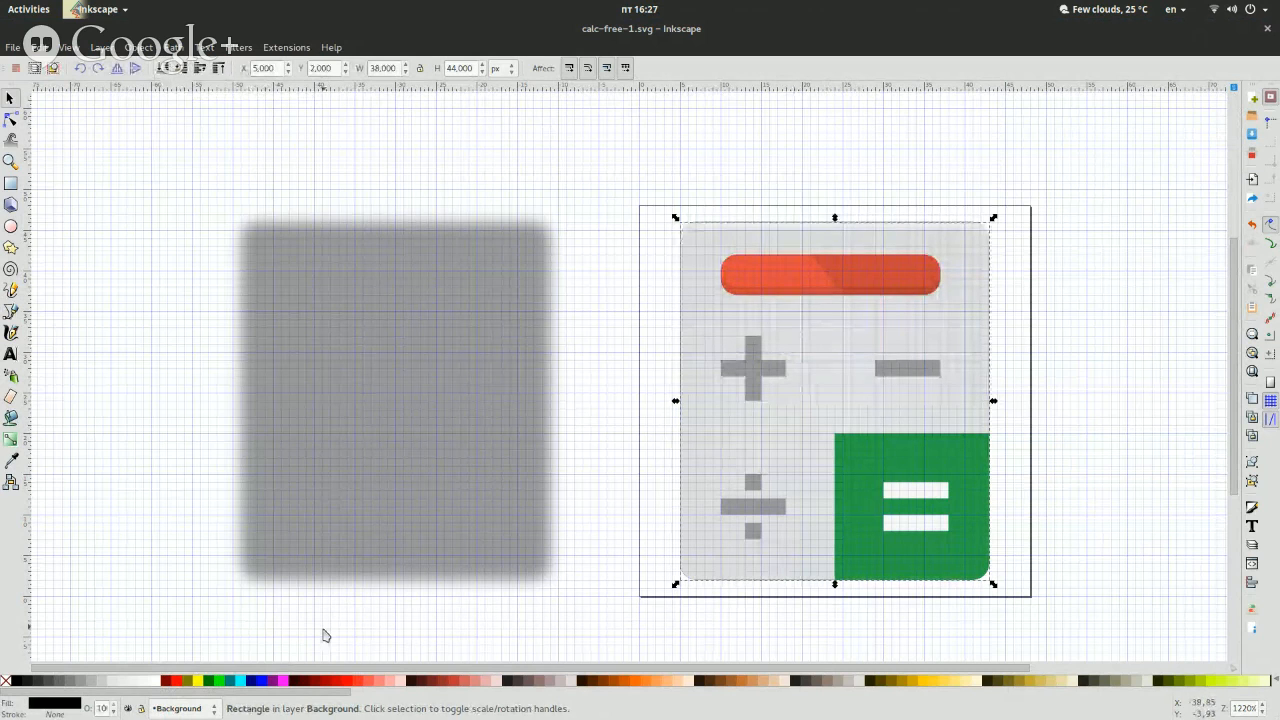
Try a blur of 40 on the black shadow rectangle and undo it.
{"action": "left_click", "coordinate": [54, 704]}
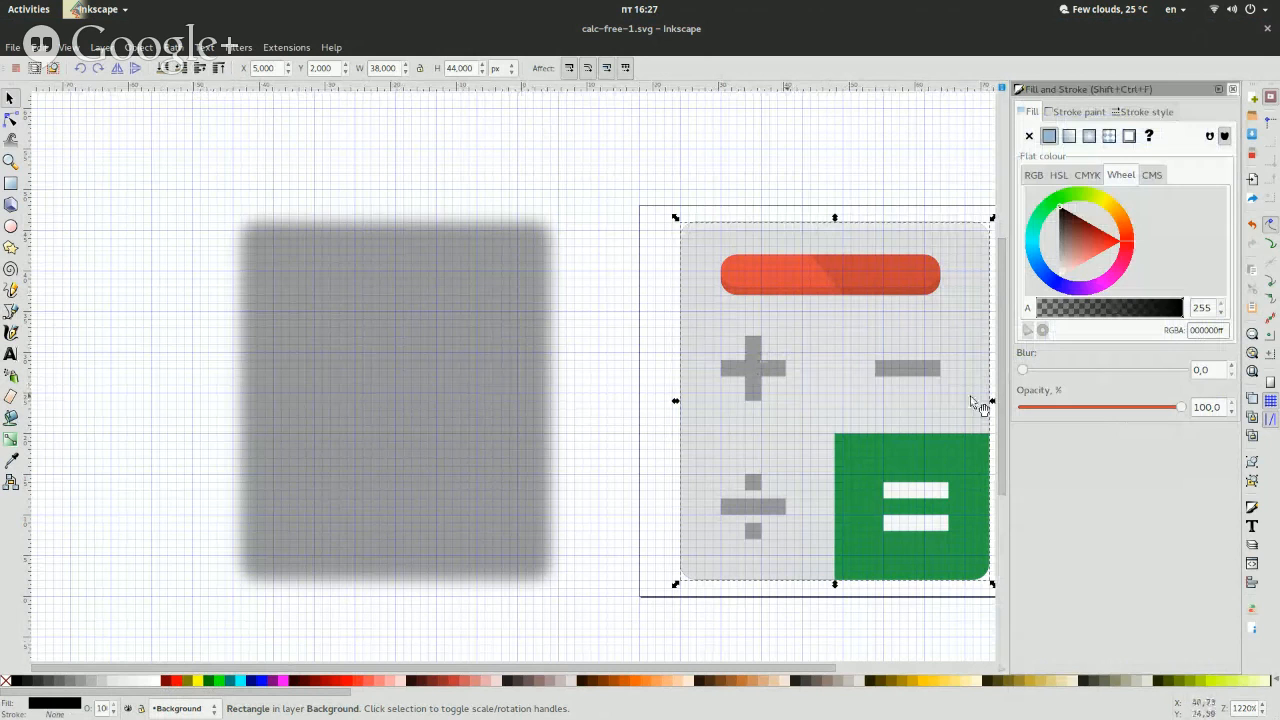
{"action": "left_click_drag", "start_coordinate": [1205, 370], "coordinate": [1190, 370]}
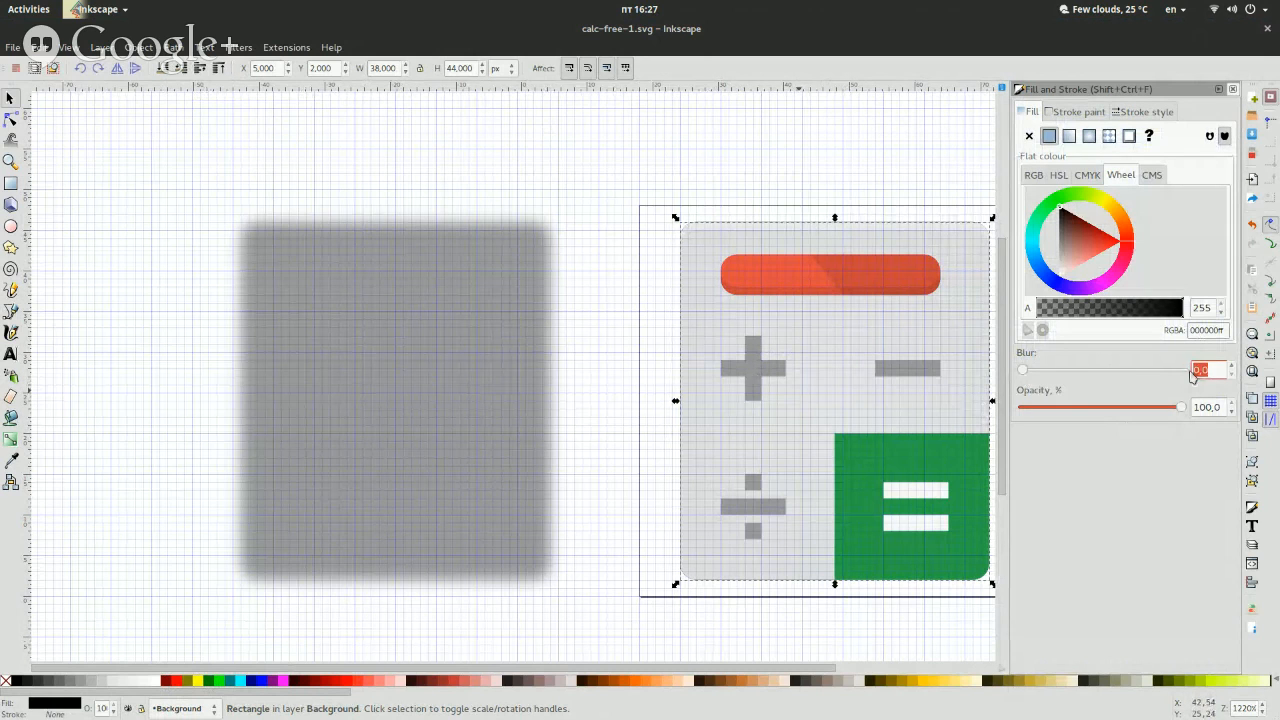
{"action": "key", "text": "Return"}
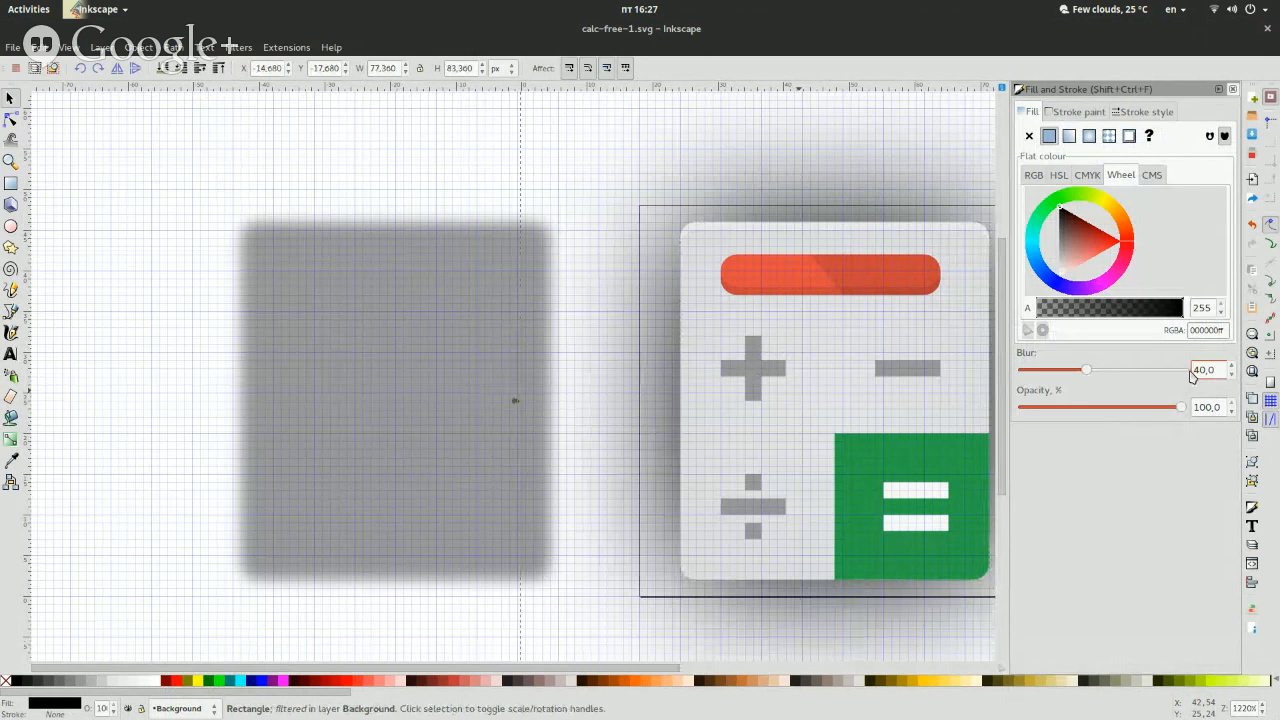
{"action": "key", "text": "ctrl+z"}
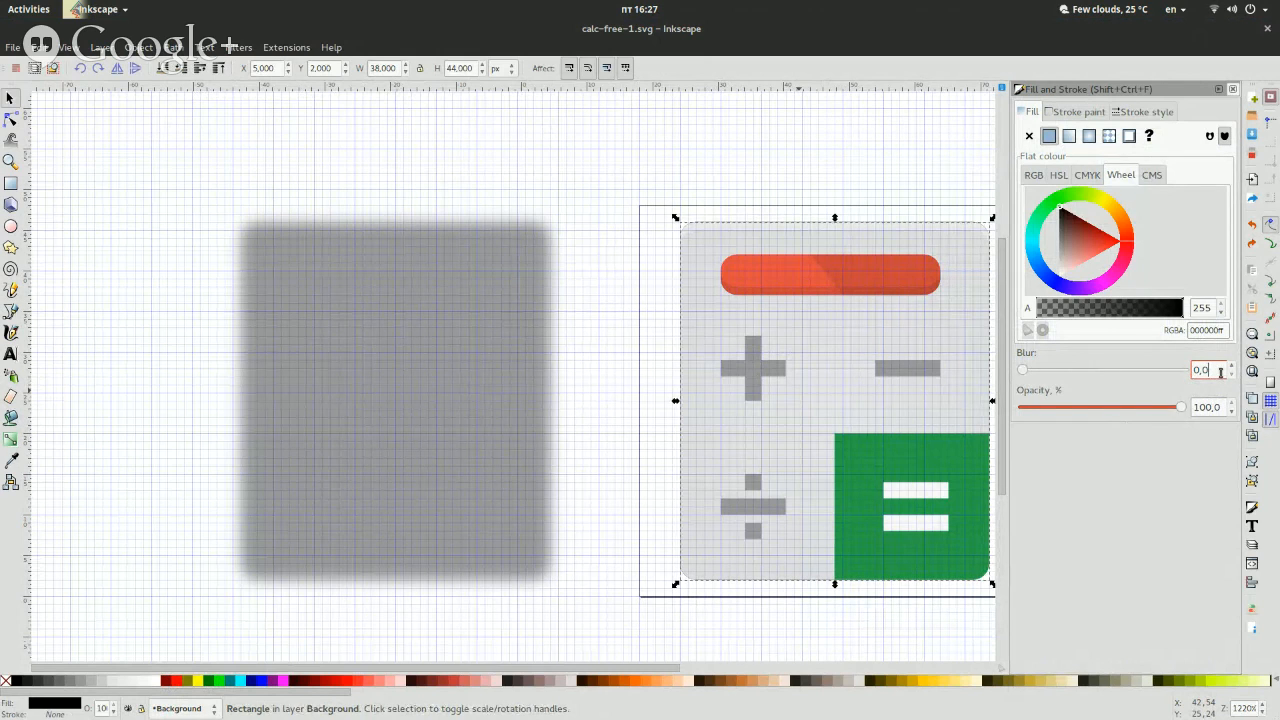
Set the black shadow rectangle's blur to 5 and its opacity to 40%, and deselect it.
{"action": "key", "text": "Return"}
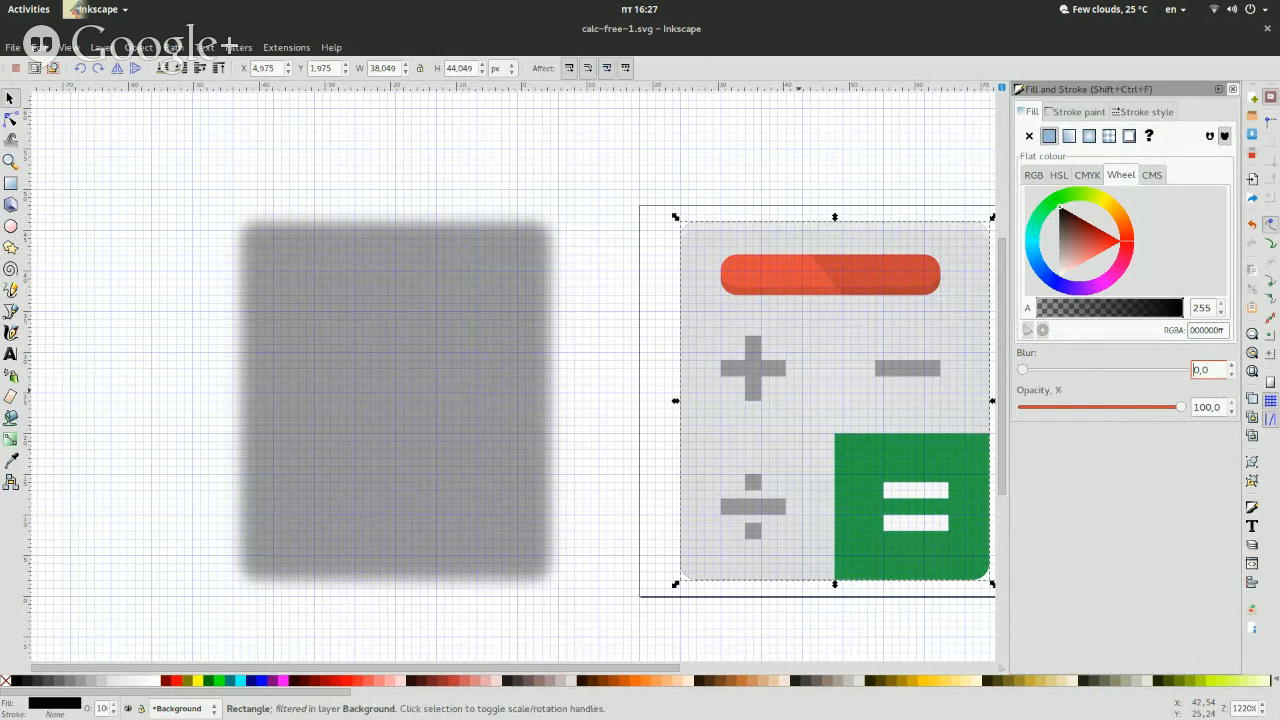
{"action": "type", "text": "5"}
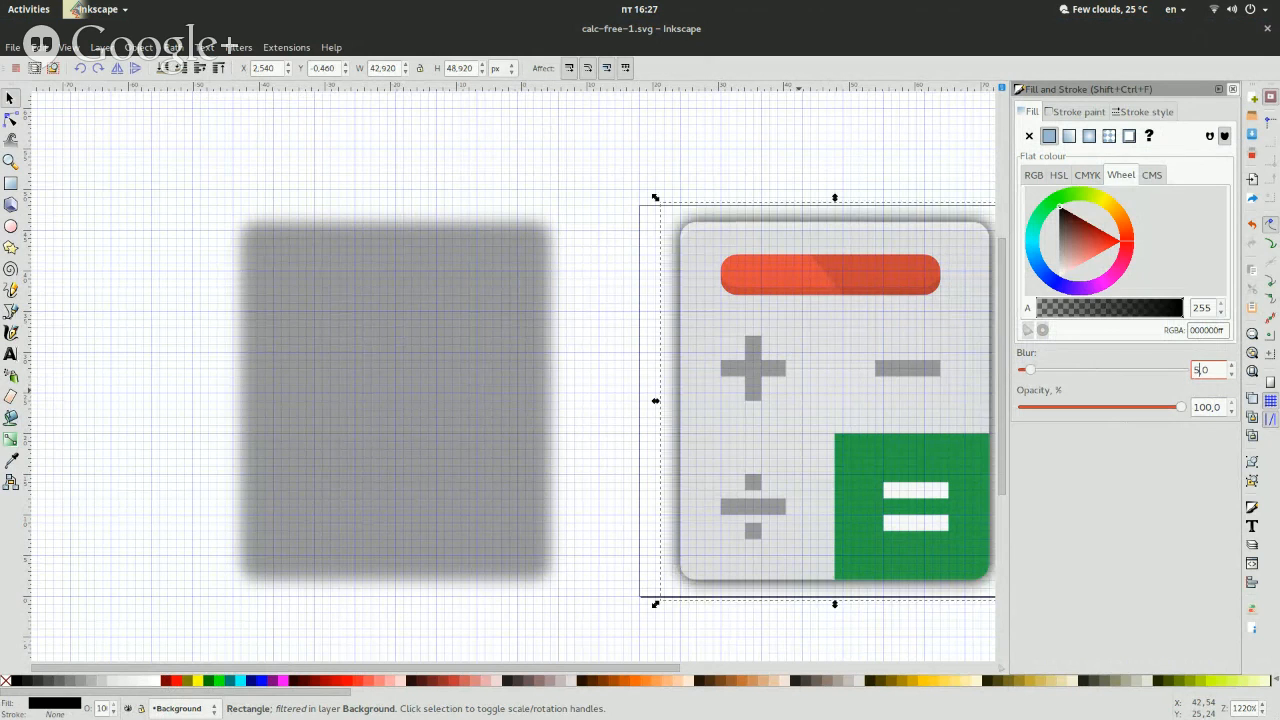
{"action": "left_click_drag", "start_coordinate": [1203, 407], "coordinate": [1173, 411]}
{"action": "type", "text": "4"}
{"action": "key", "text": "Return"}
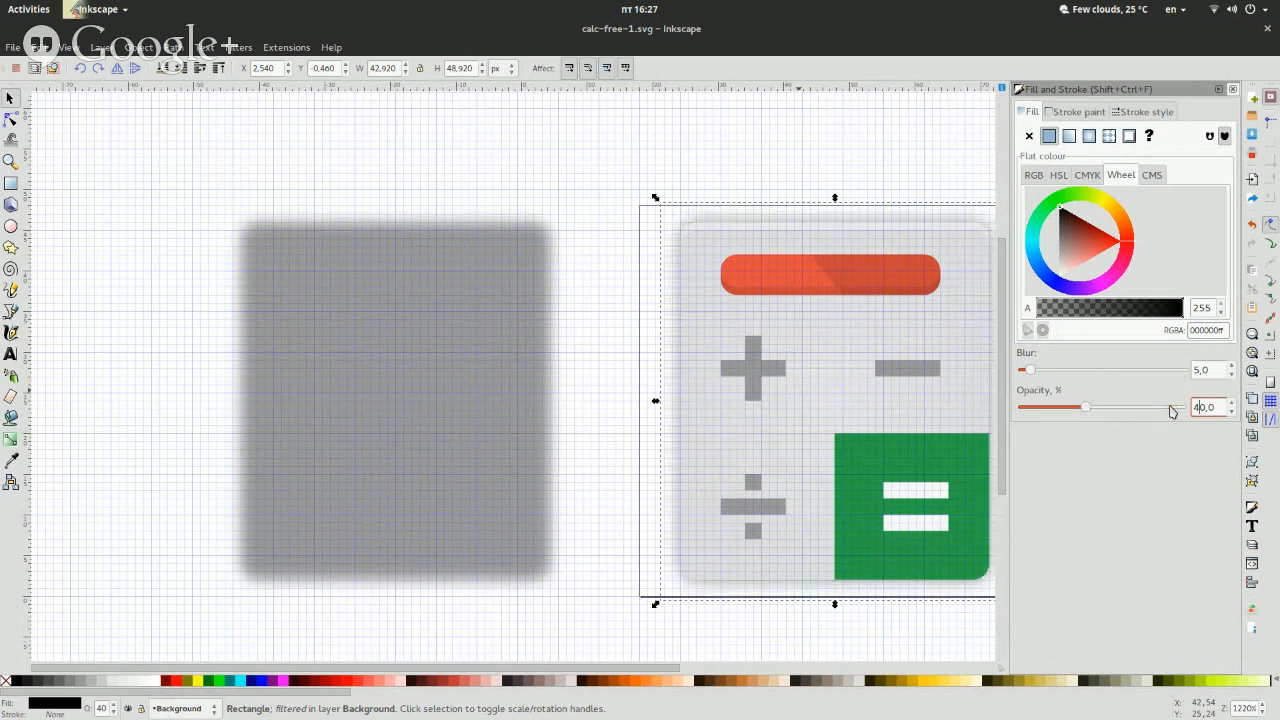
{"action": "left_click", "coordinate": [810, 152]}
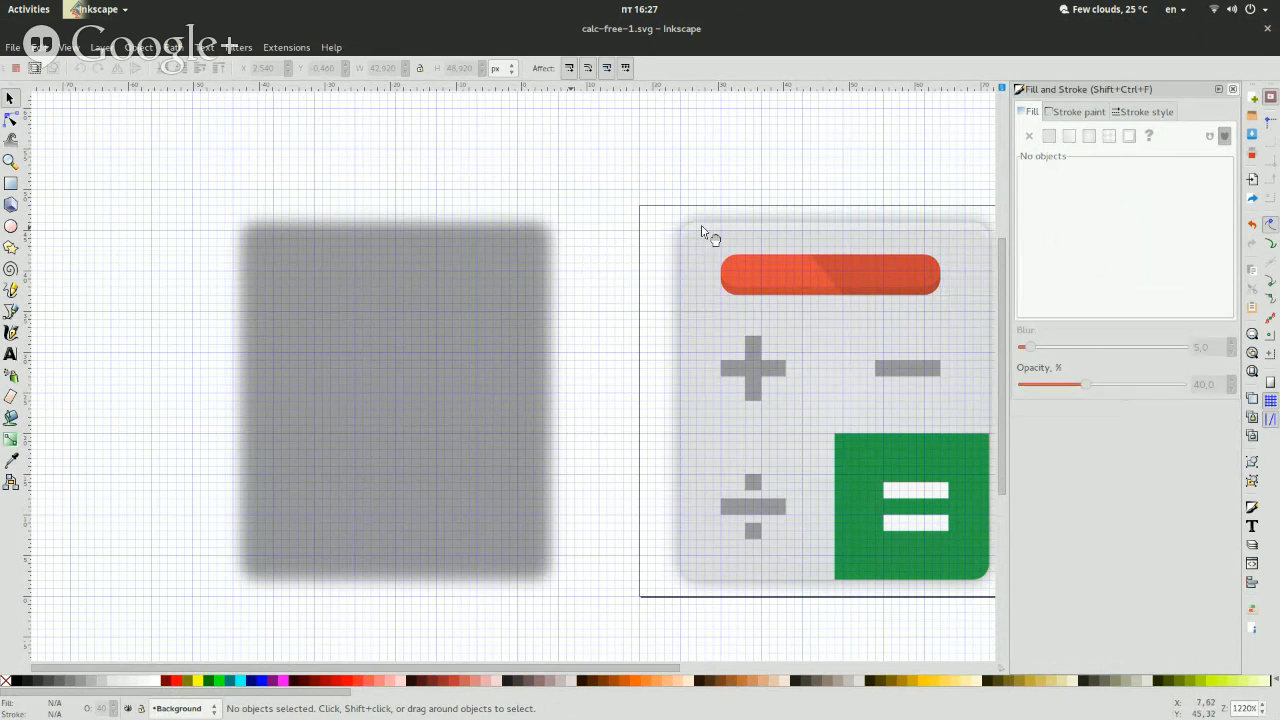
Save the drawing under a new name, kmfbekjfbekjw.svg, in the Documents folder.
{"action": "key", "text": "ctrl+shift+s"}
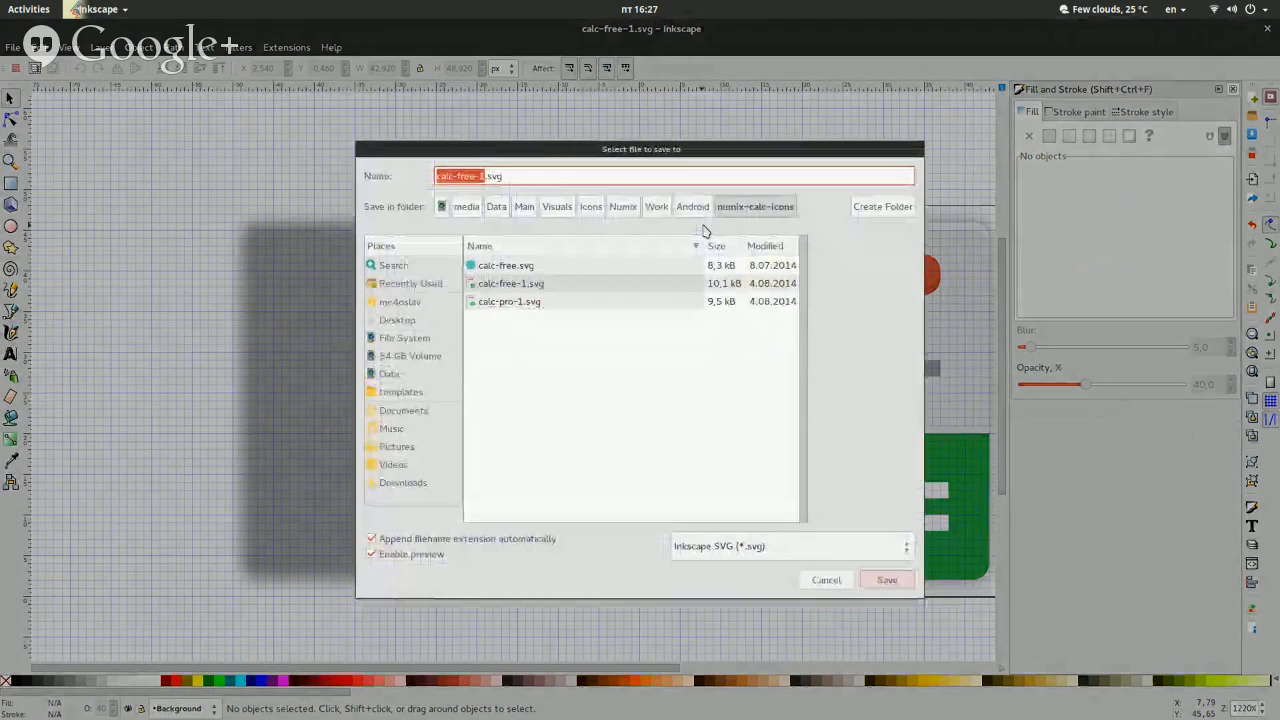
{"action": "left_click", "coordinate": [408, 411]}
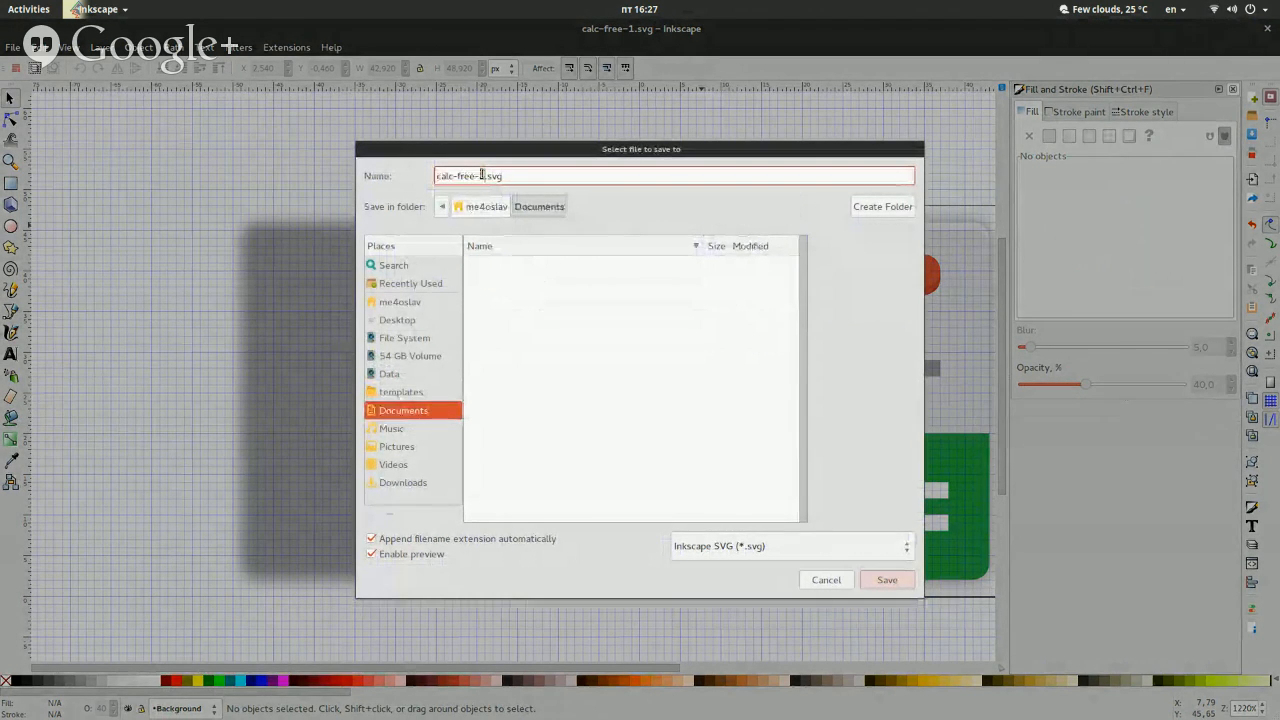
{"action": "type", "text": "fdsfdsfdsgfdsg"}
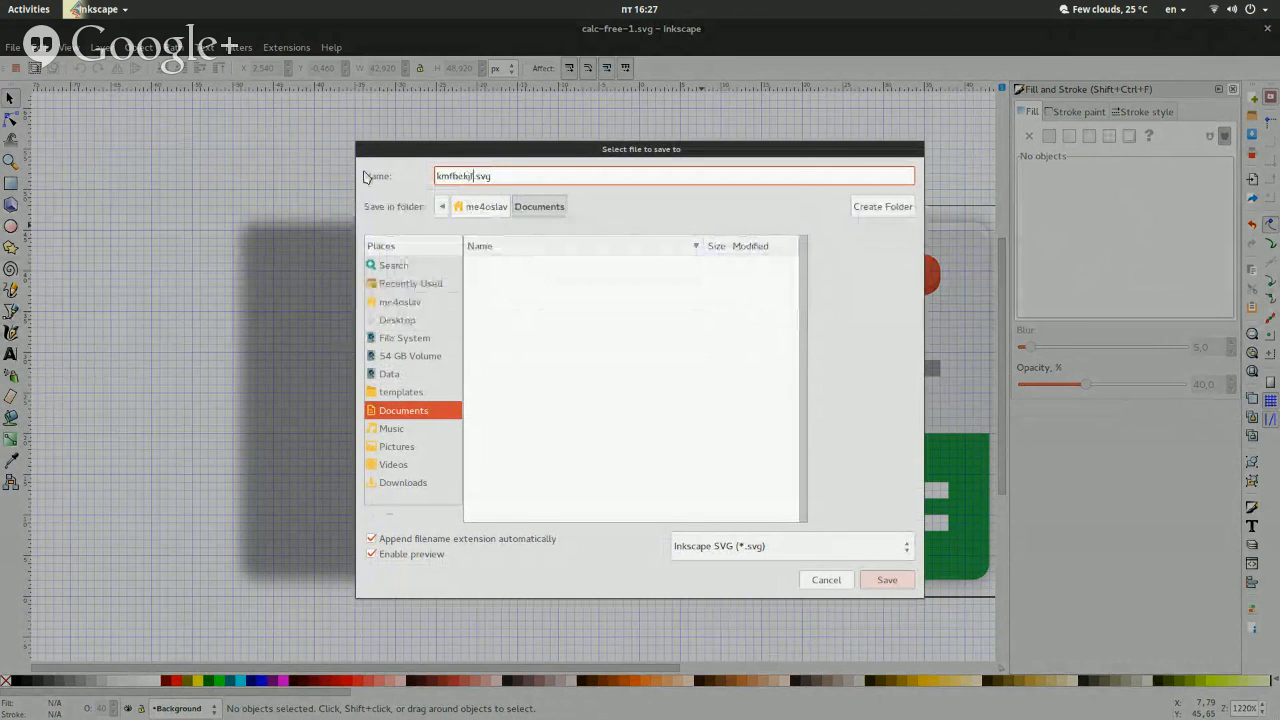
{"action": "key", "text": "Return"}
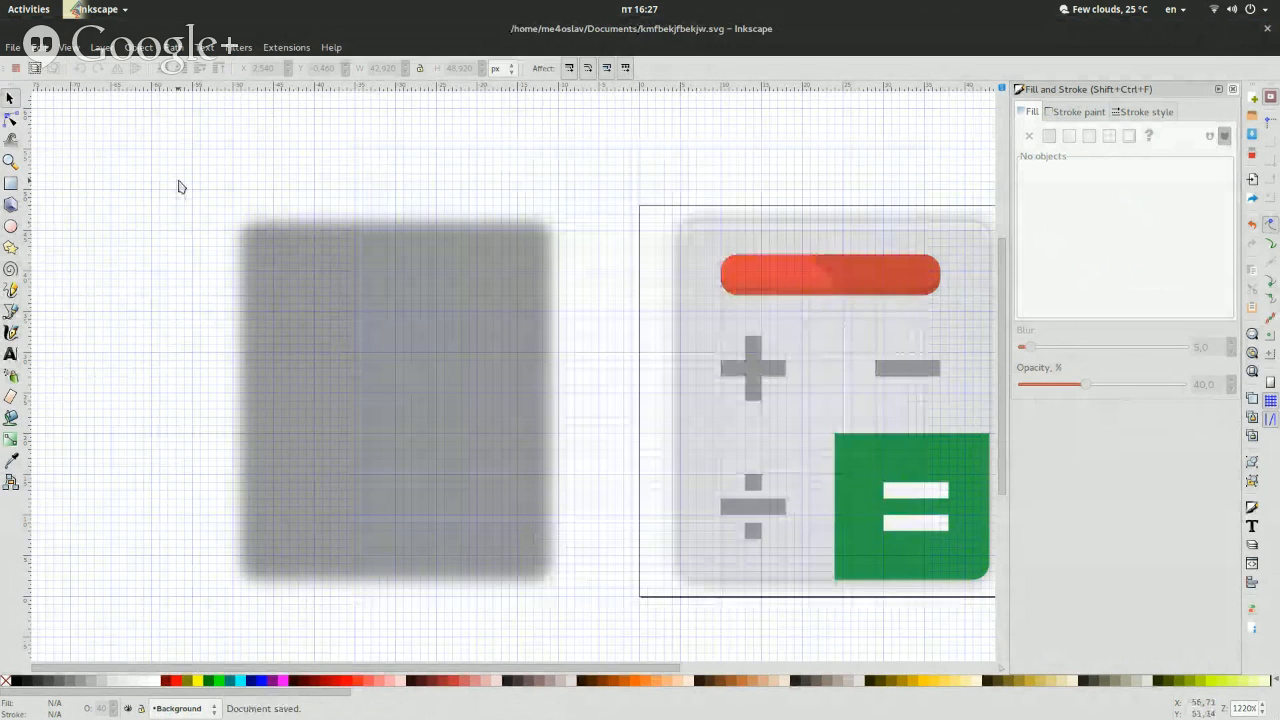
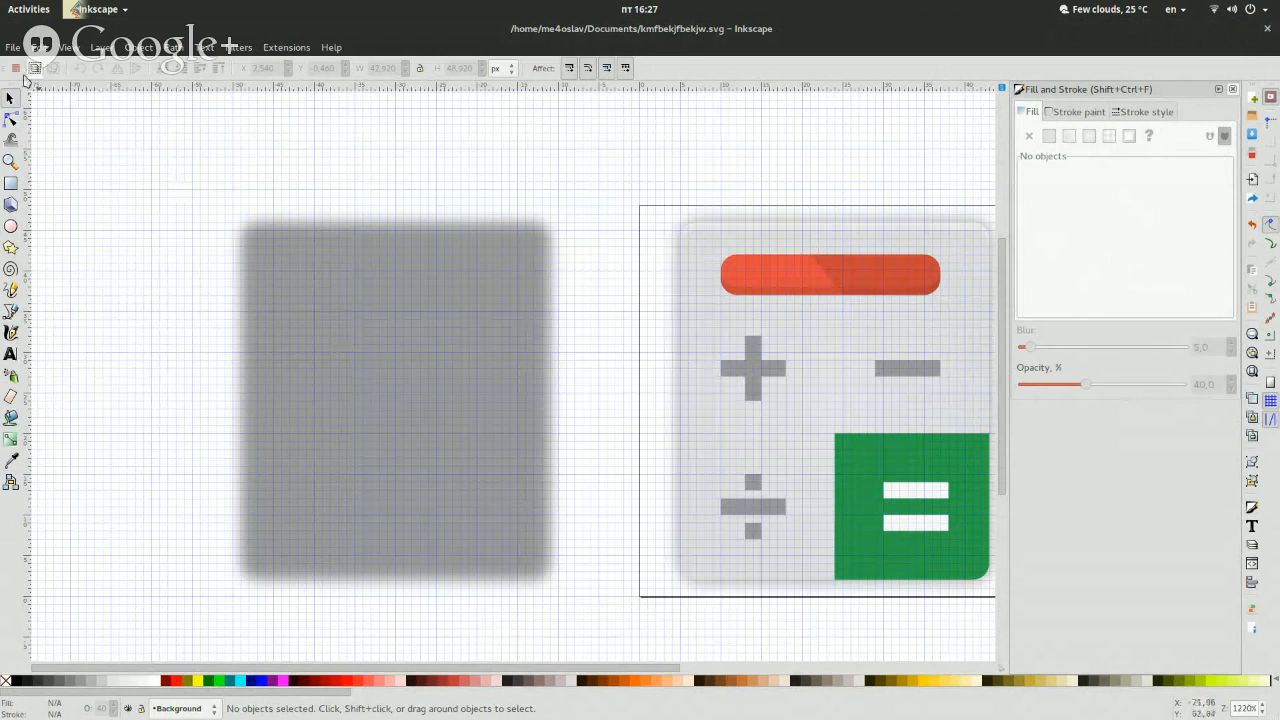
Export the page as a 192 × 192 pixel bitmap named kmfbekjfbekjw.png in the Documents folder.
{"action": "left_click", "coordinate": [13, 47]}
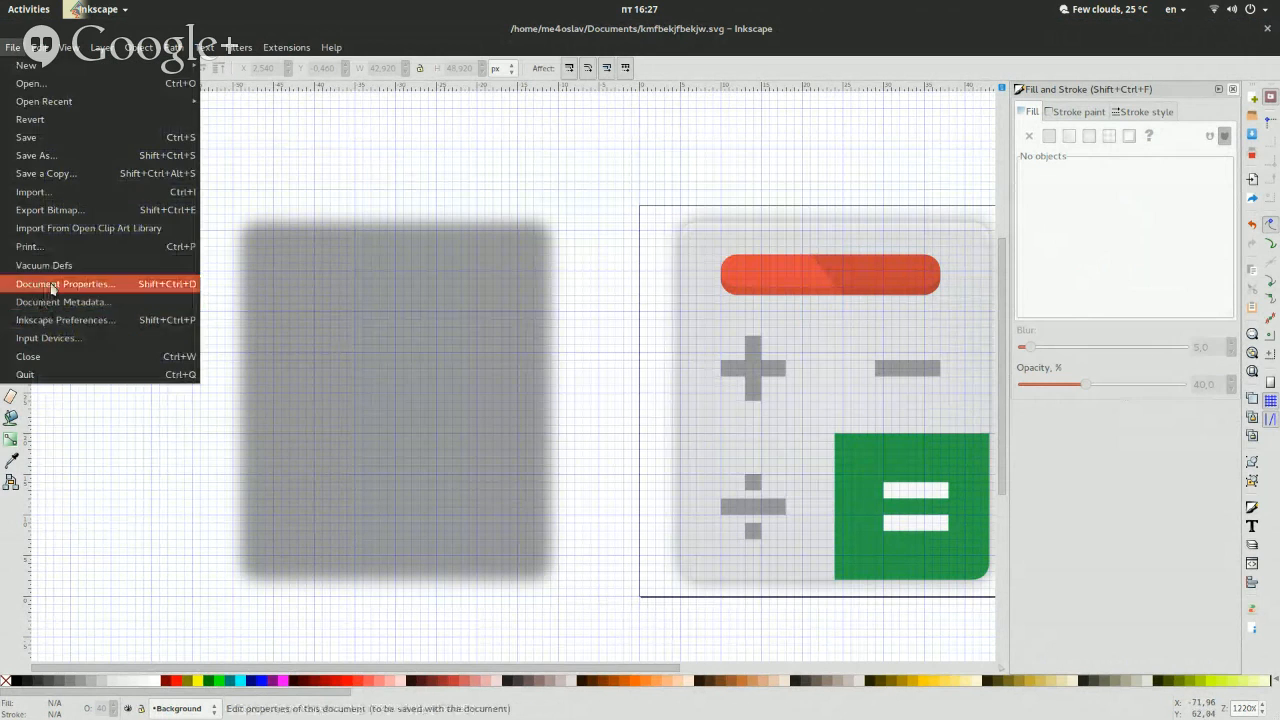
{"action": "left_click", "coordinate": [108, 210]}
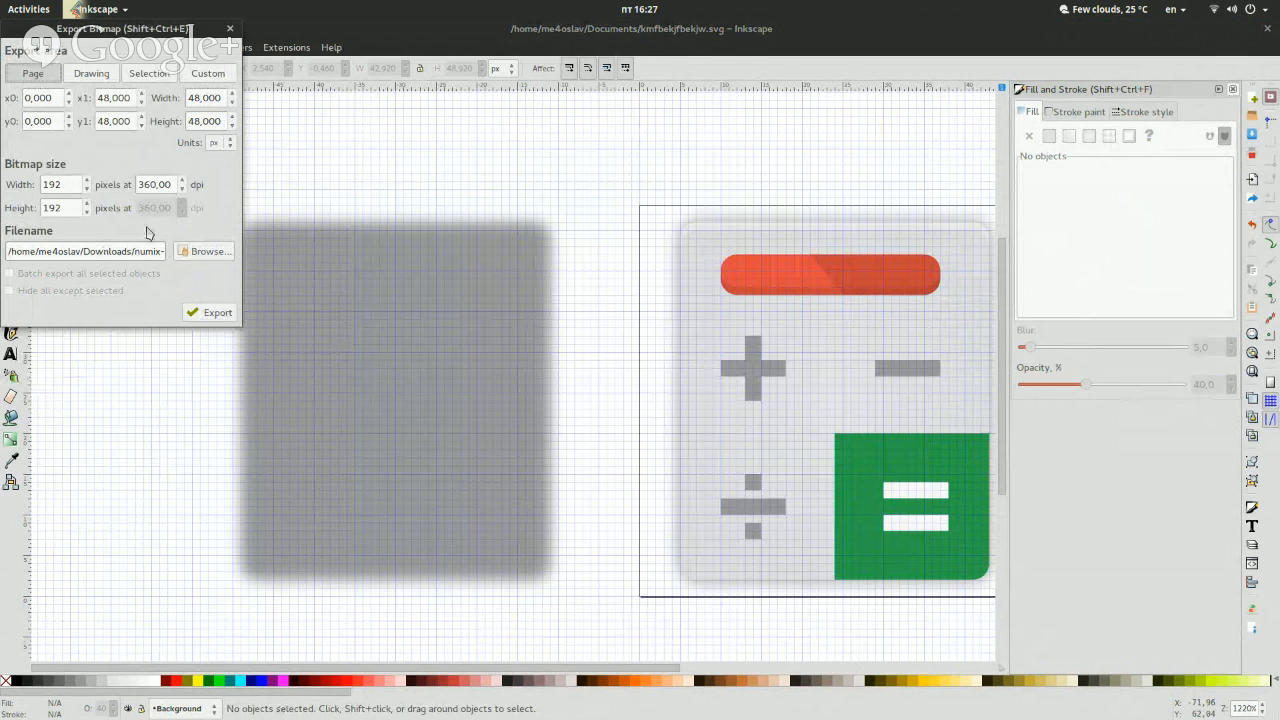
{"action": "left_click", "coordinate": [193, 253]}
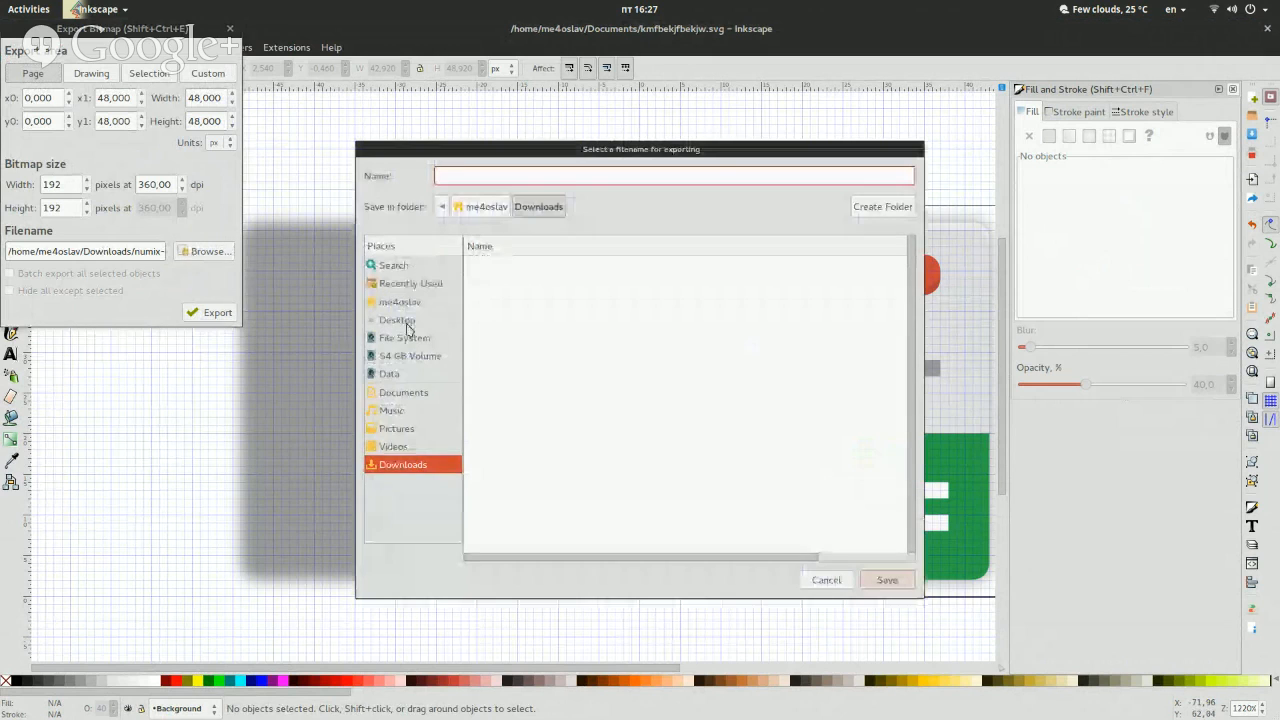
{"action": "left_click", "coordinate": [419, 393]}
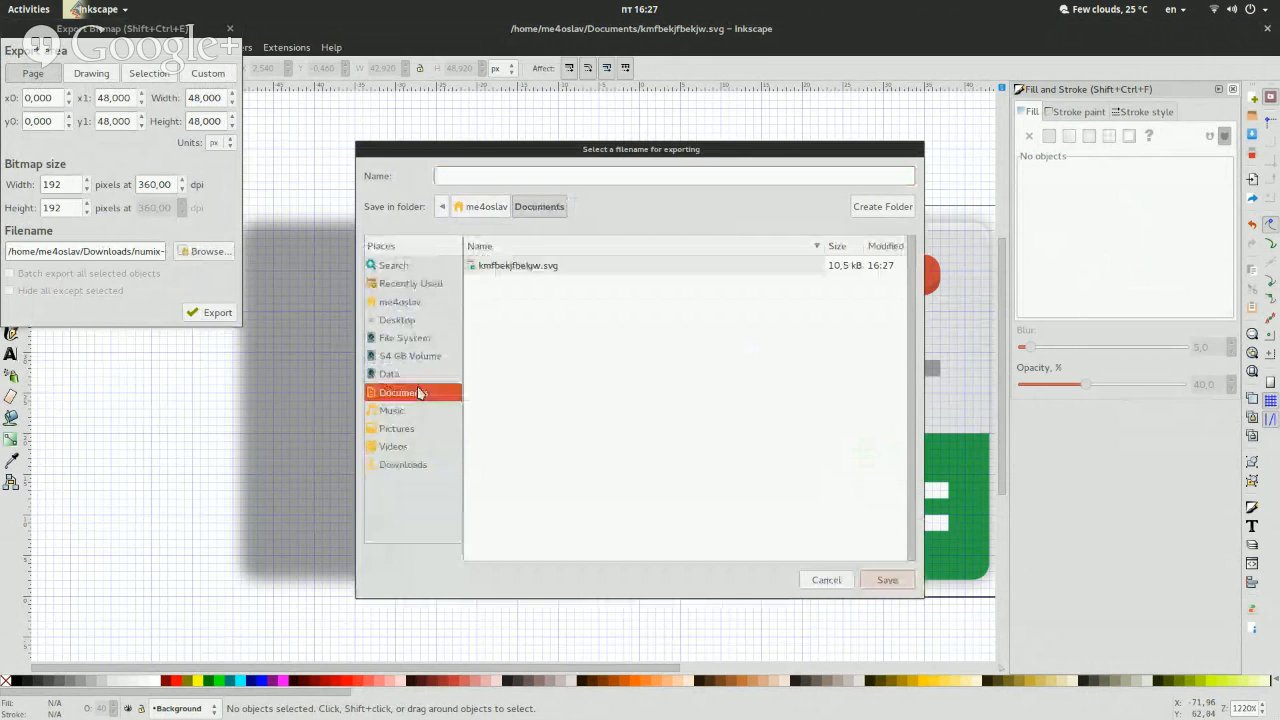
{"action": "left_click", "coordinate": [515, 266]}
{"action": "left_click", "coordinate": [495, 174]}
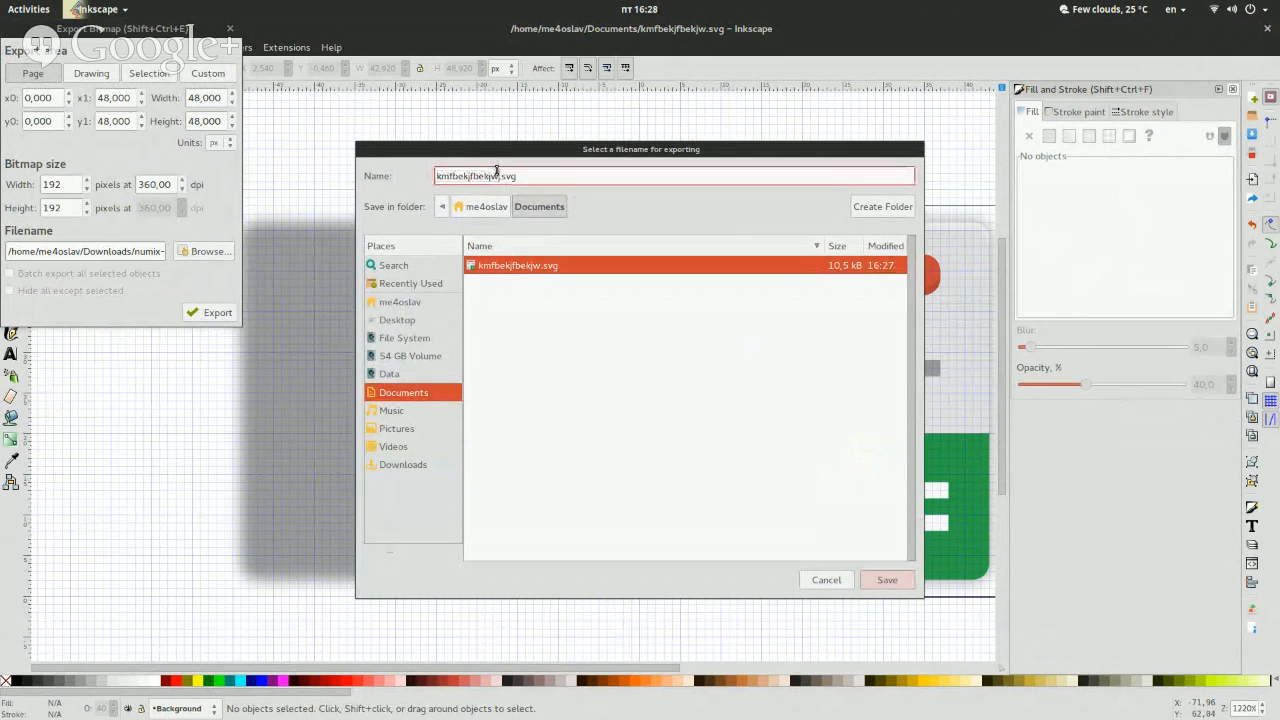
{"action": "left_click_drag", "start_coordinate": [497, 174], "coordinate": [568, 172]}
{"action": "type", "text": ".png"}
{"action": "key", "text": "Return"}
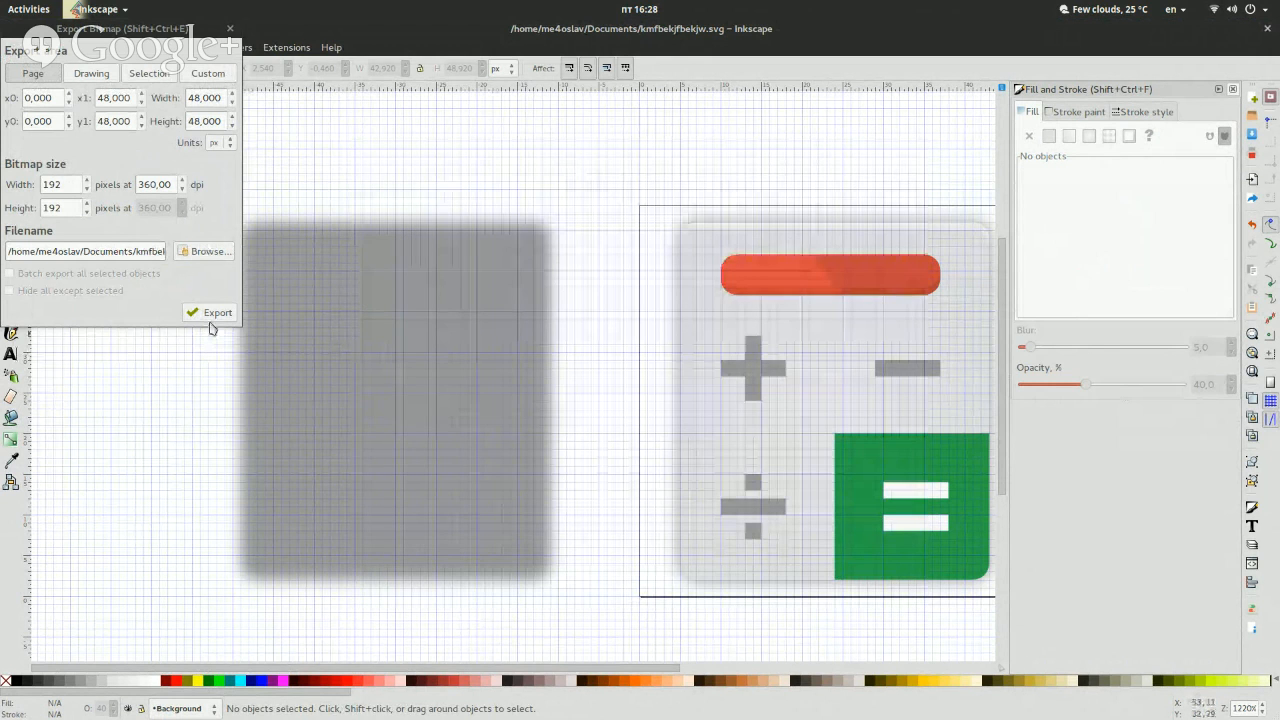
{"action": "left_click", "coordinate": [213, 316]}
Switch to the Files window and open the Documents folder in a new tab to check the exported icon.
{"action": "key", "text": "super"}
{"action": "key", "text": "super"}
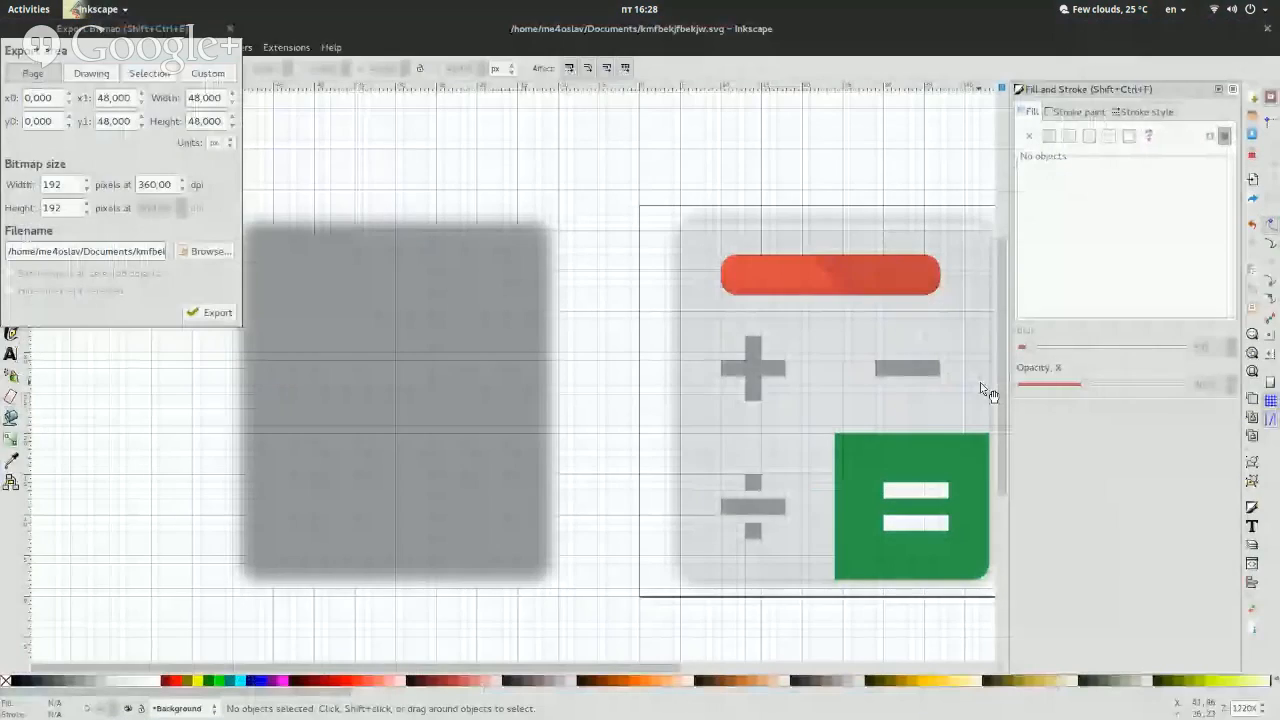
{"action": "key", "text": "super"}
{"action": "left_click", "coordinate": [988, 392]}
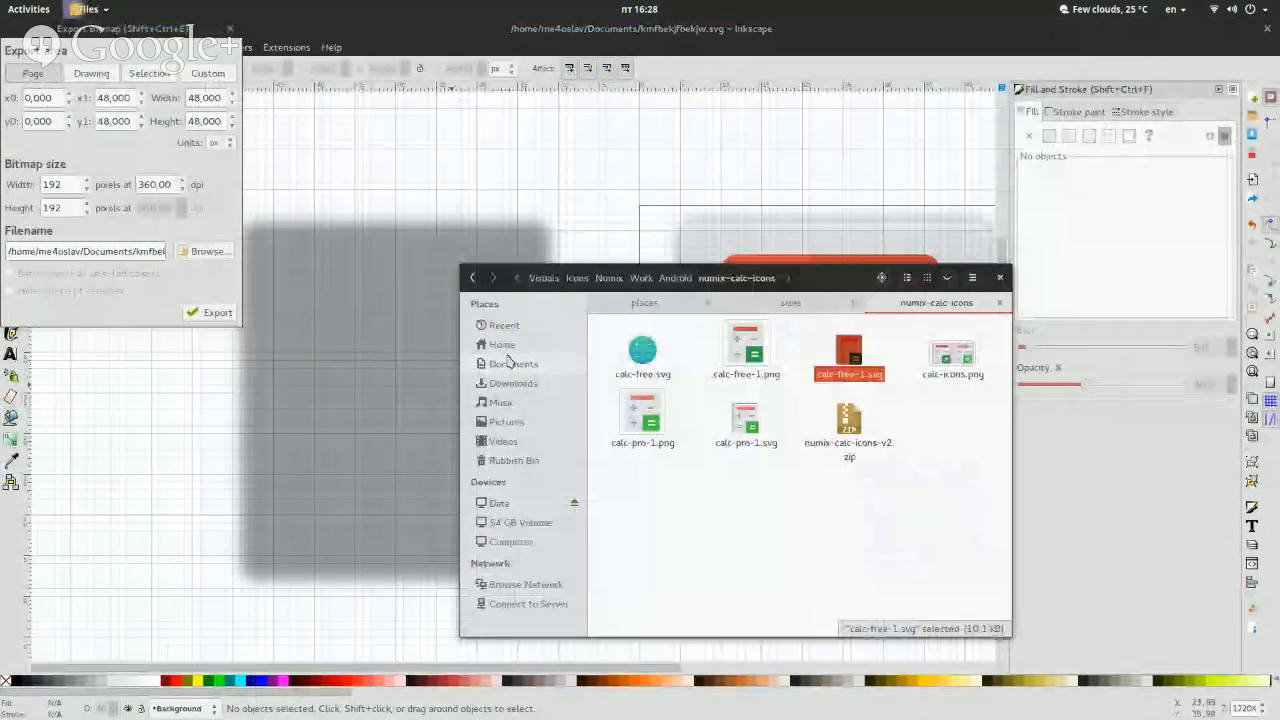
{"action": "middle_click", "coordinate": [502, 344]}
{"action": "left_click", "coordinate": [960, 304]}
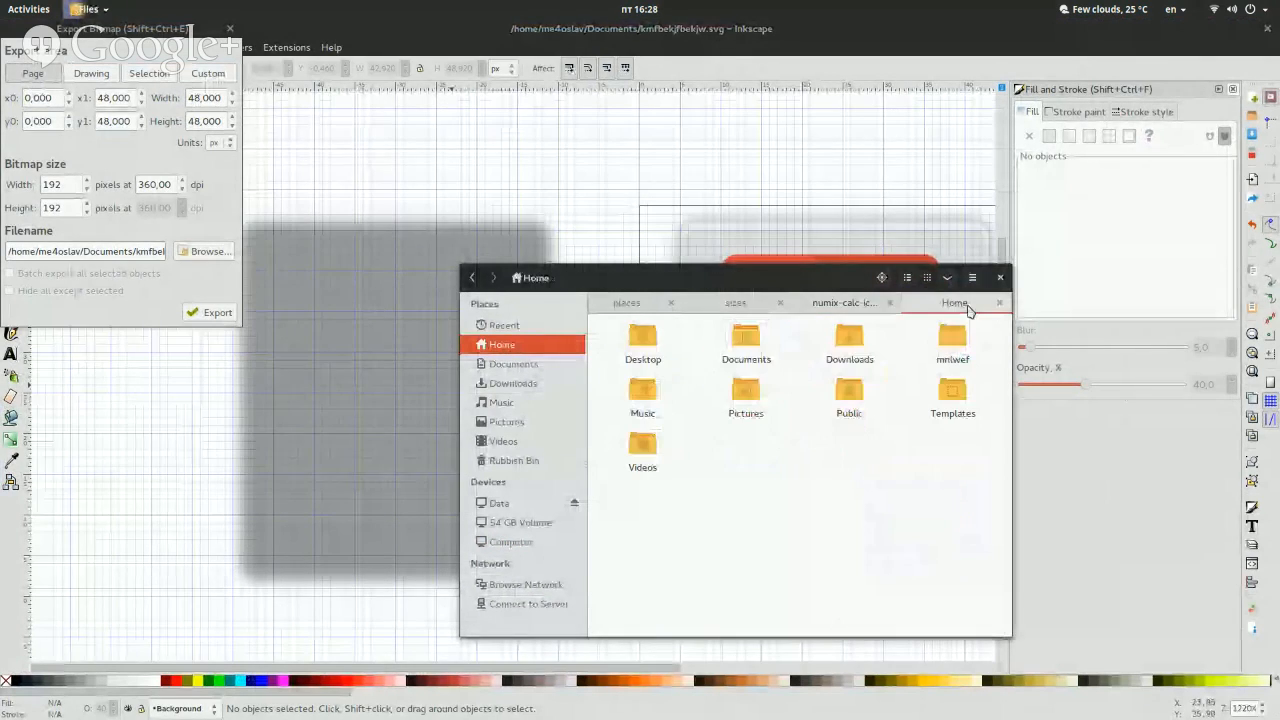
{"action": "double_click", "coordinate": [746, 345]}
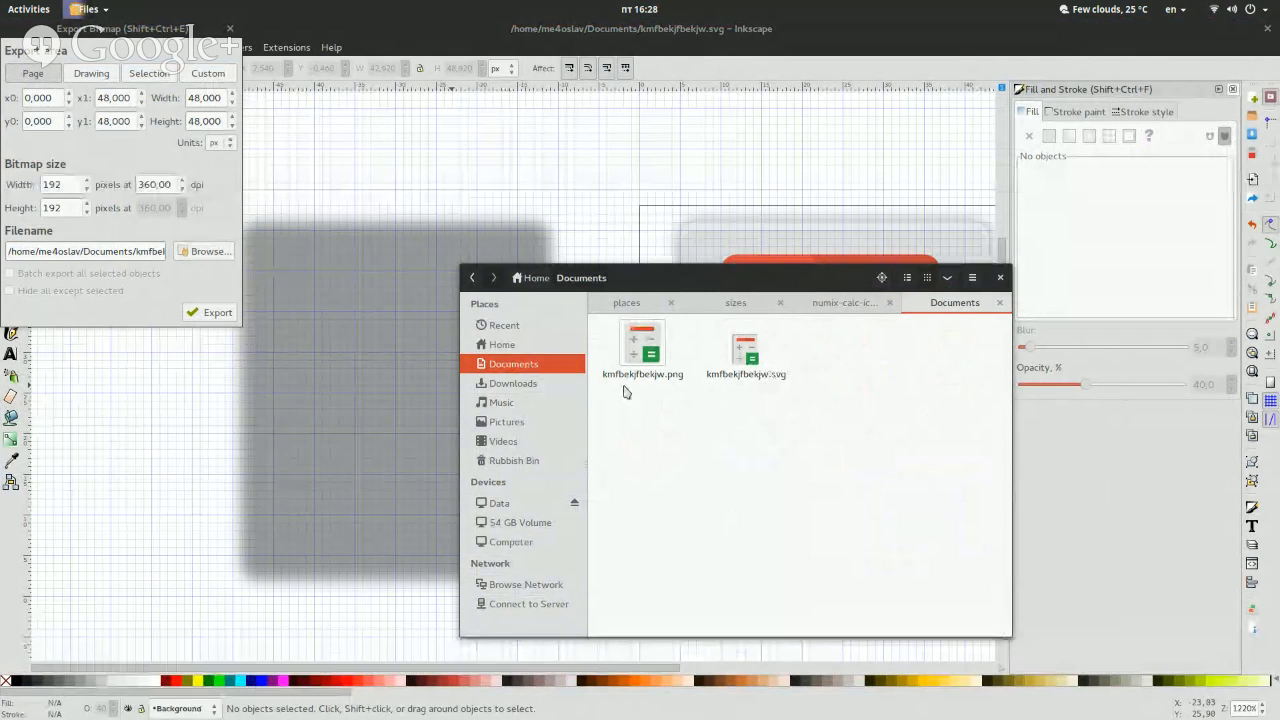
Return to Inkscape and close it without saving changes to kmfbekjfbekjw.svg.
{"action": "left_click", "coordinate": [800, 168]}
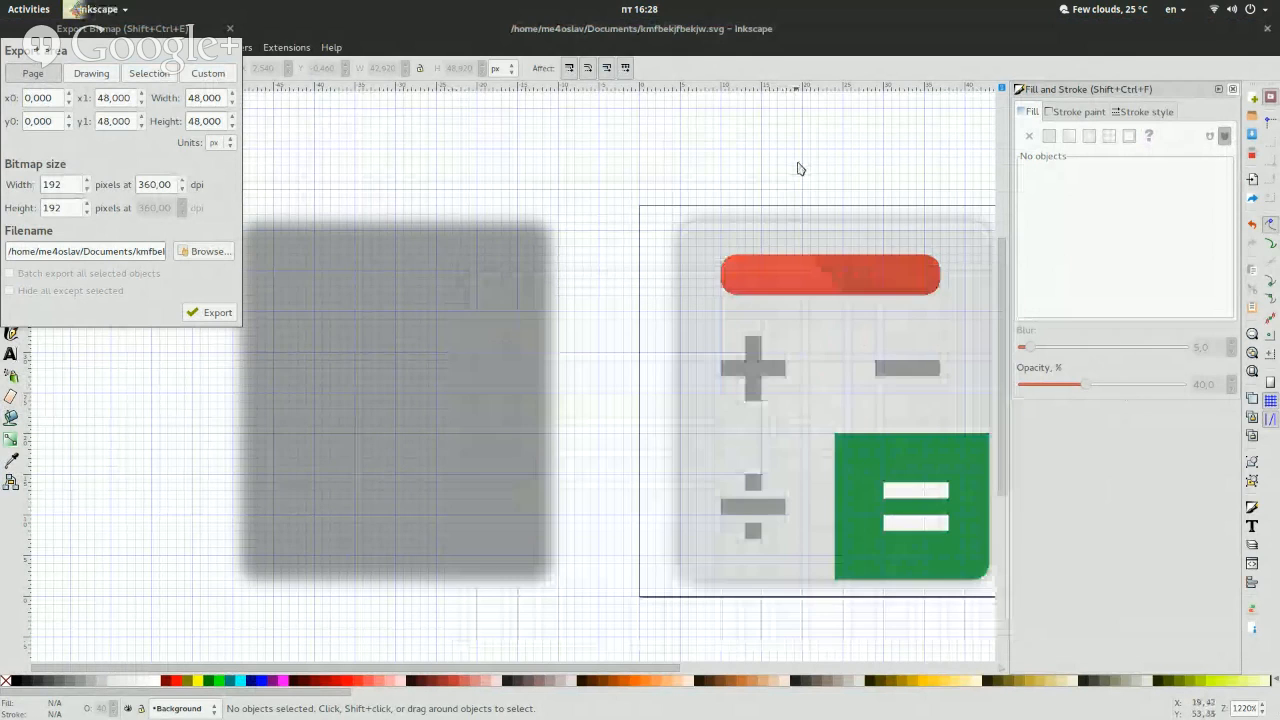
{"action": "key", "text": "alt"}
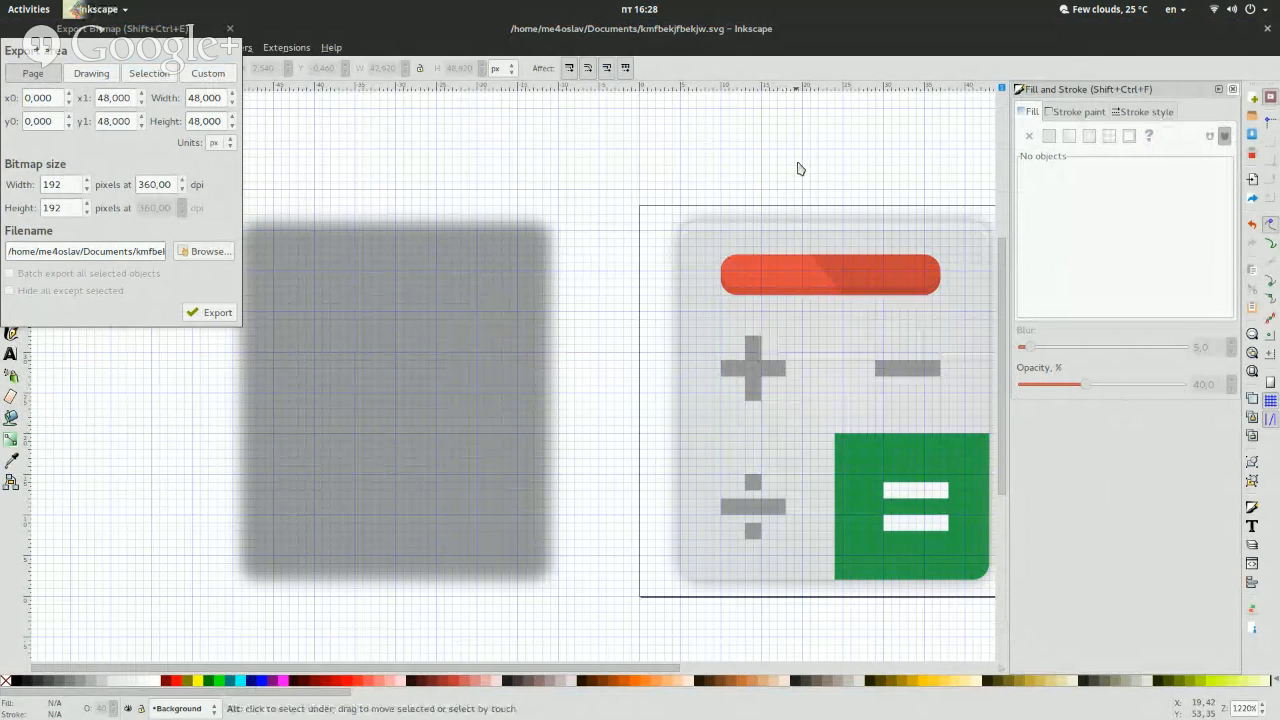
{"action": "key", "text": "alt+F4"}
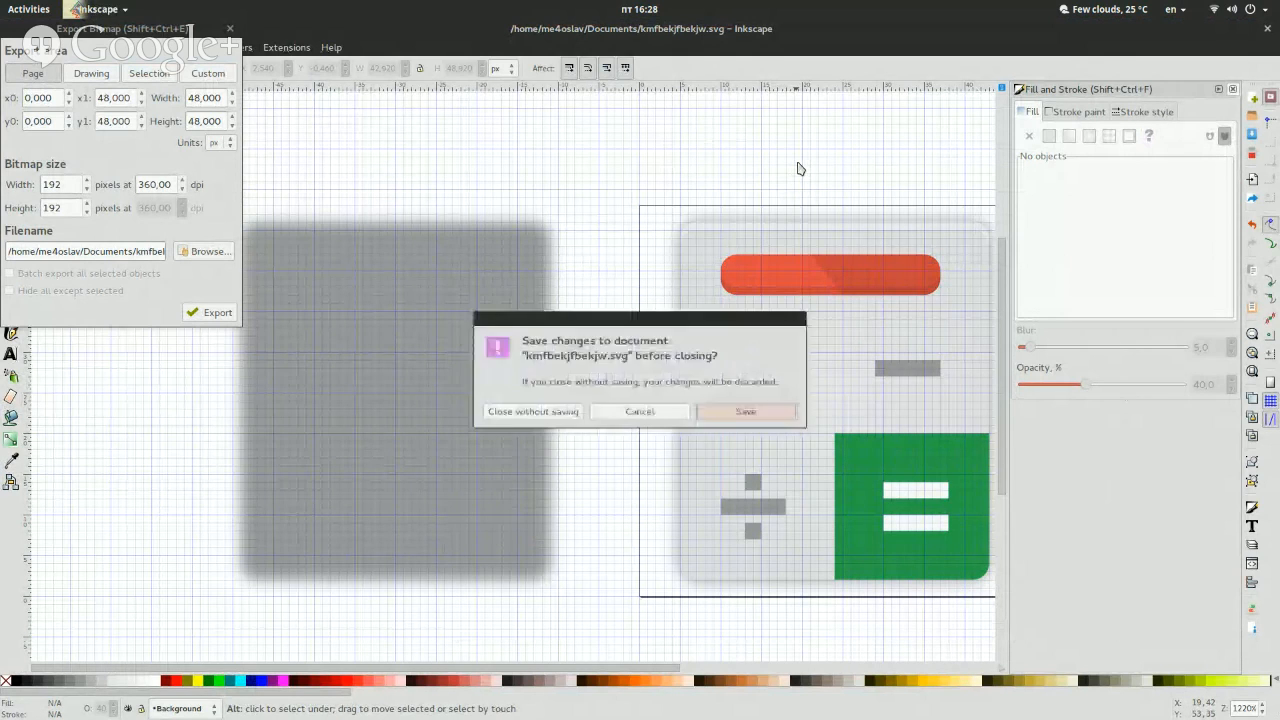
{"action": "left_click", "coordinate": [558, 423]}
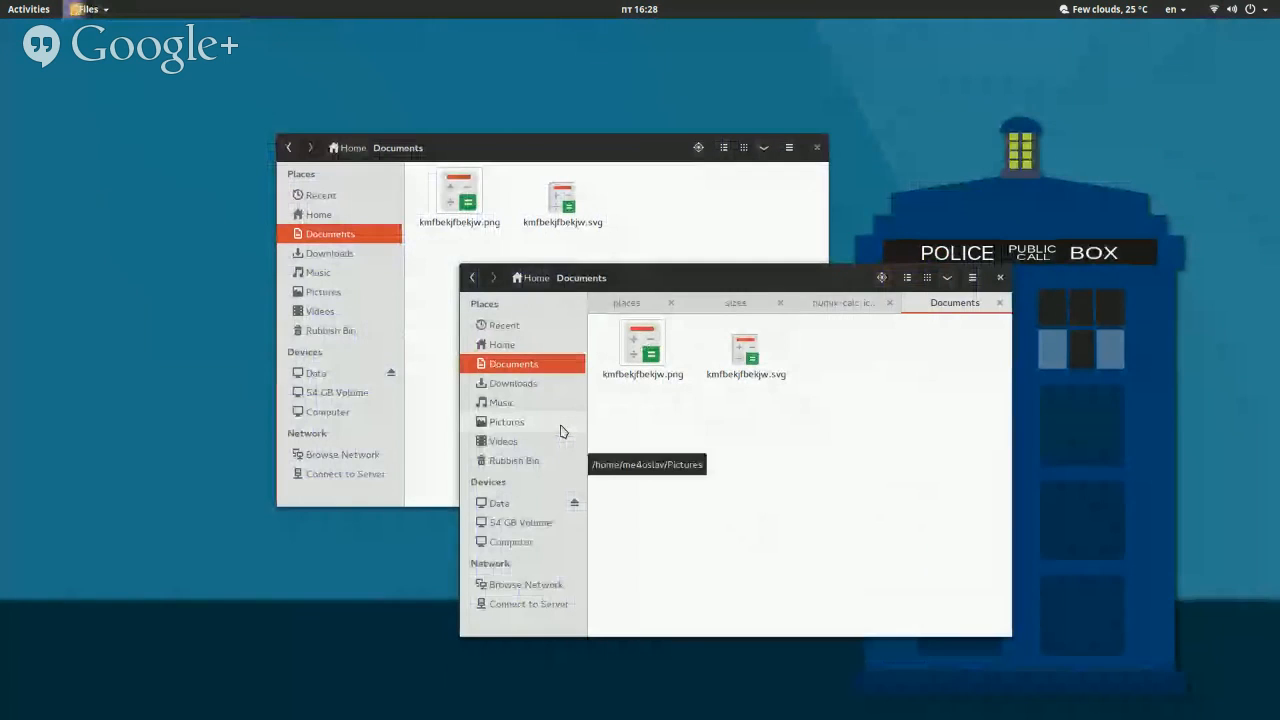
Open scalable.svg from the sizes folder of the kazam icon in Inkscape.
{"action": "key", "text": "super"}
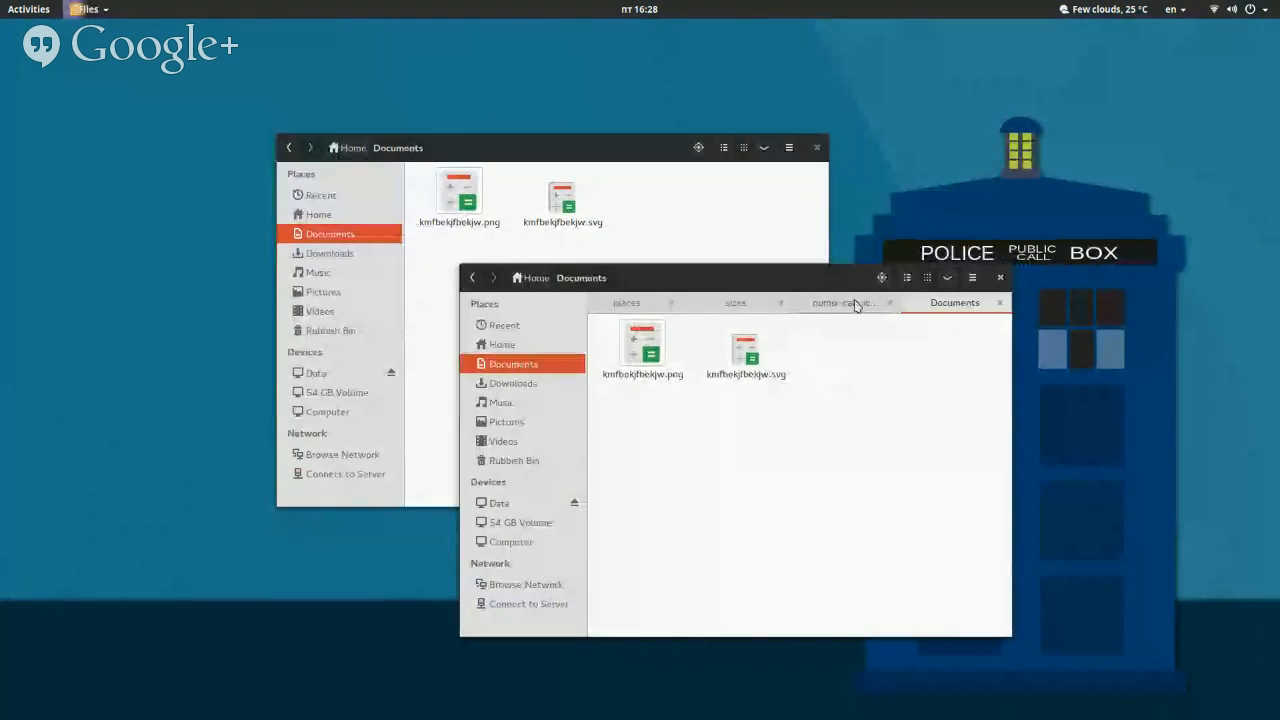
{"action": "left_click", "coordinate": [843, 302]}
{"action": "left_click", "coordinate": [628, 304]}
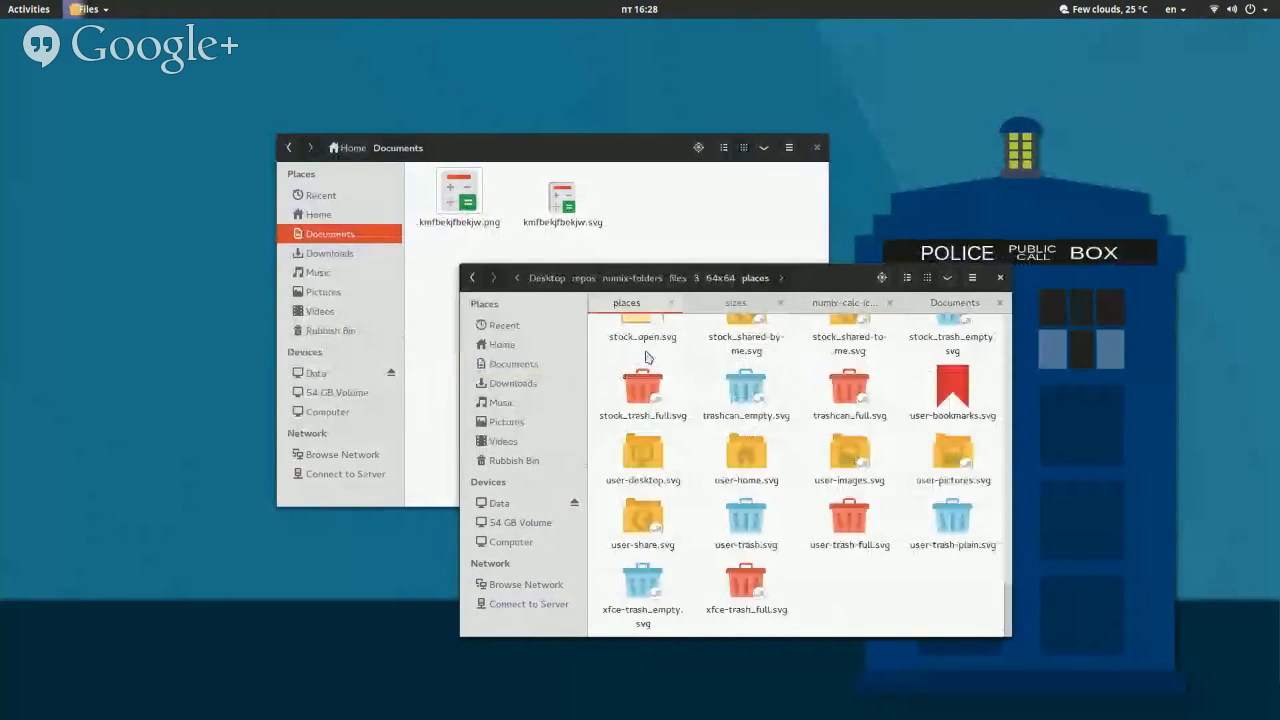
{"action": "left_click", "coordinate": [712, 304]}
{"action": "right_click", "coordinate": [650, 535]}
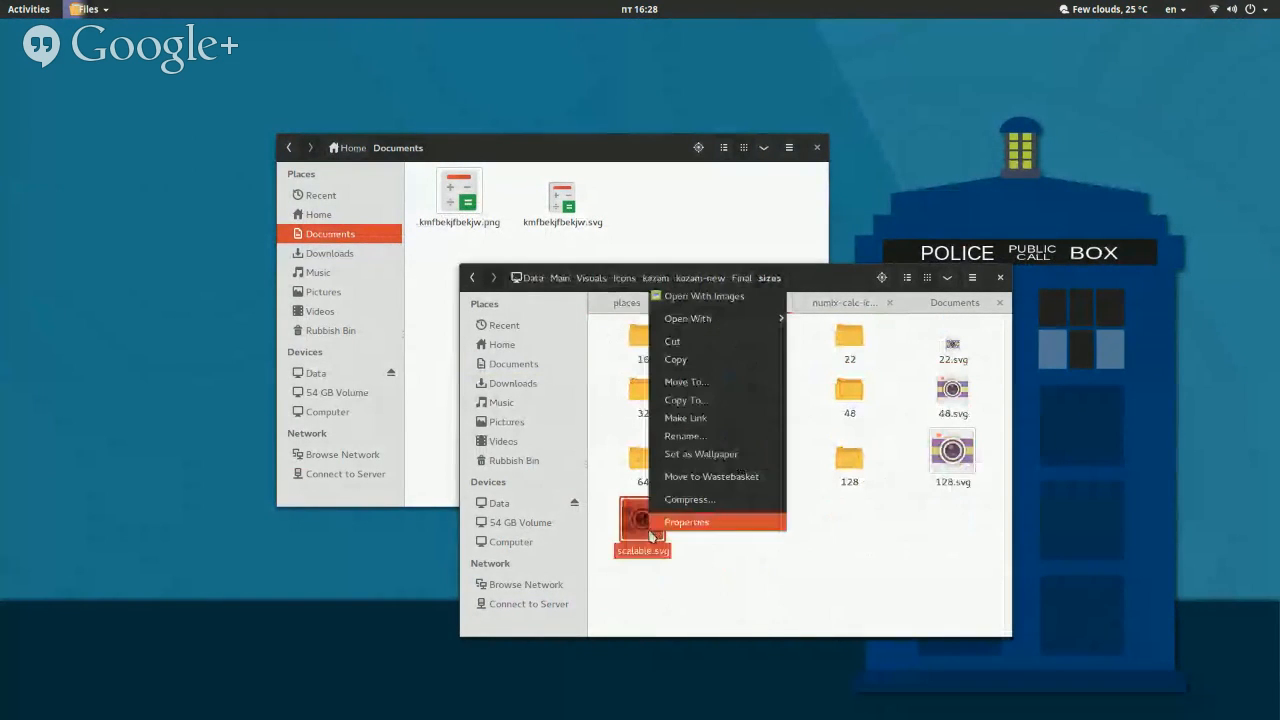
{"action": "mouse_move", "coordinate": [751, 320]}
{"action": "left_click", "coordinate": [838, 374]}
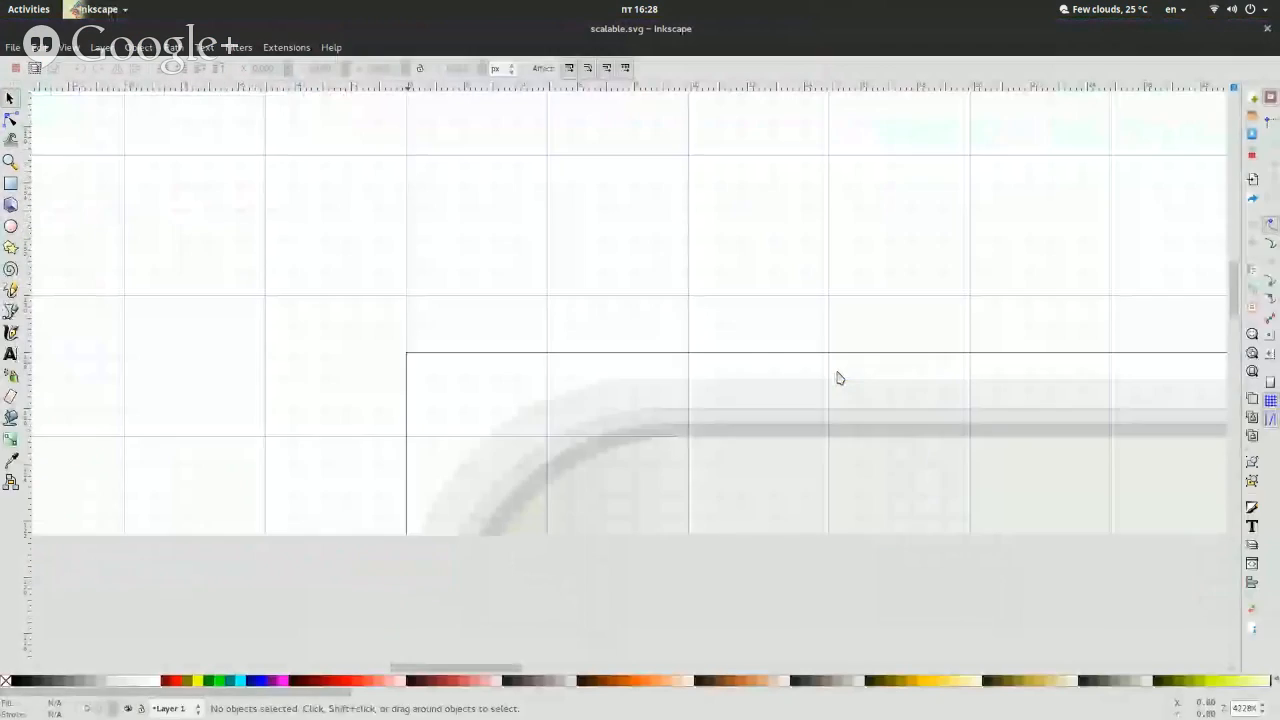
Switch to Files to view the kazam icon's Final folder in a new tab, and return to scalable.svg in Inkscape.
{"action": "key", "text": "super"}
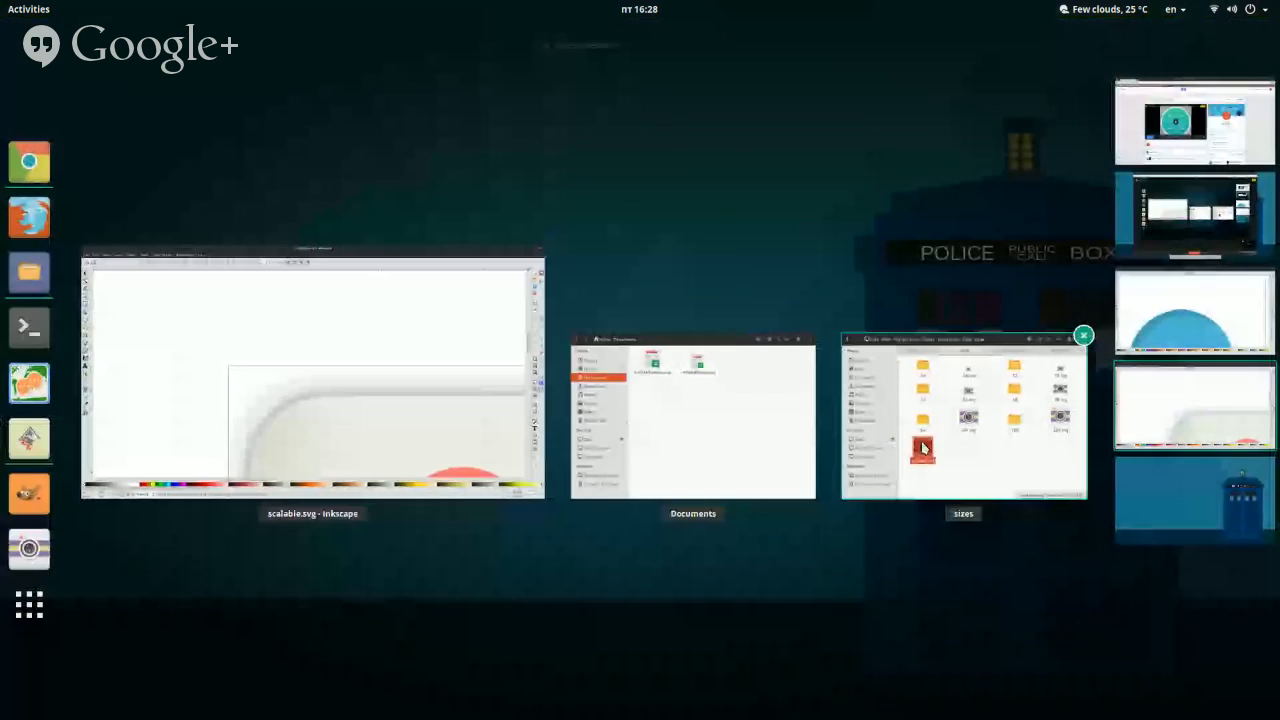
{"action": "left_click", "coordinate": [950, 420]}
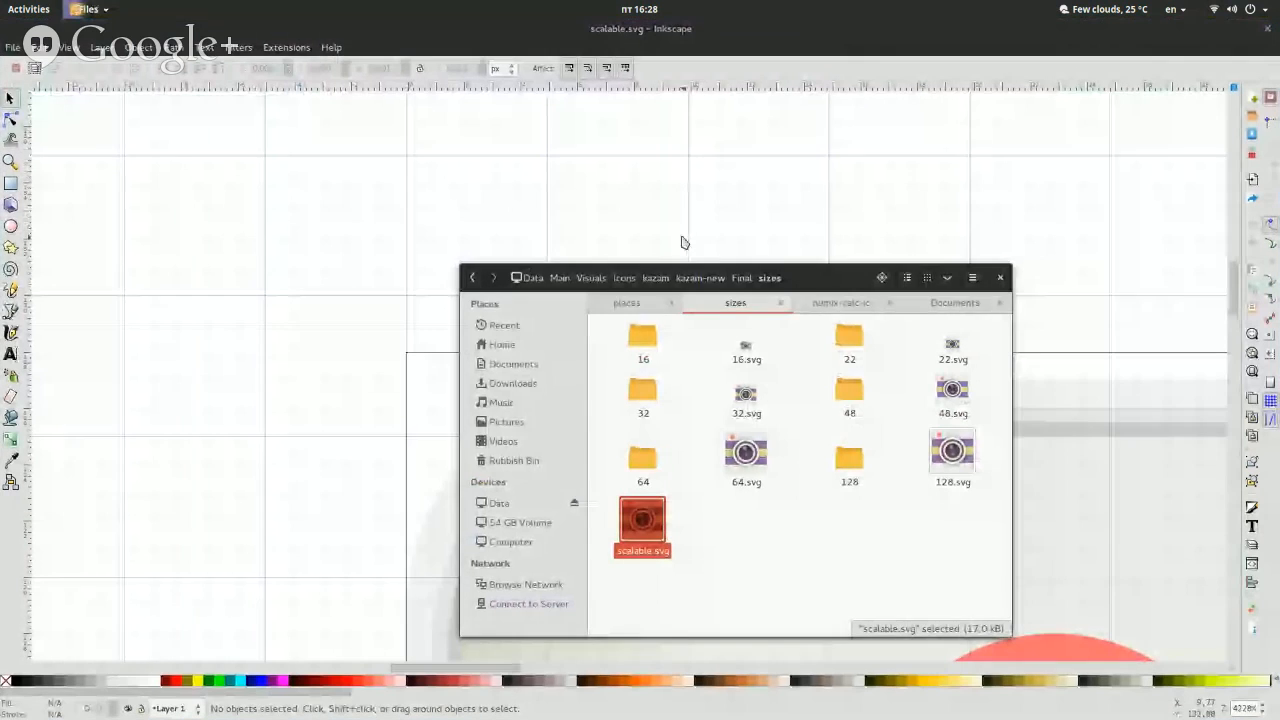
{"action": "middle_click", "coordinate": [743, 282]}
{"action": "left_click", "coordinate": [814, 305]}
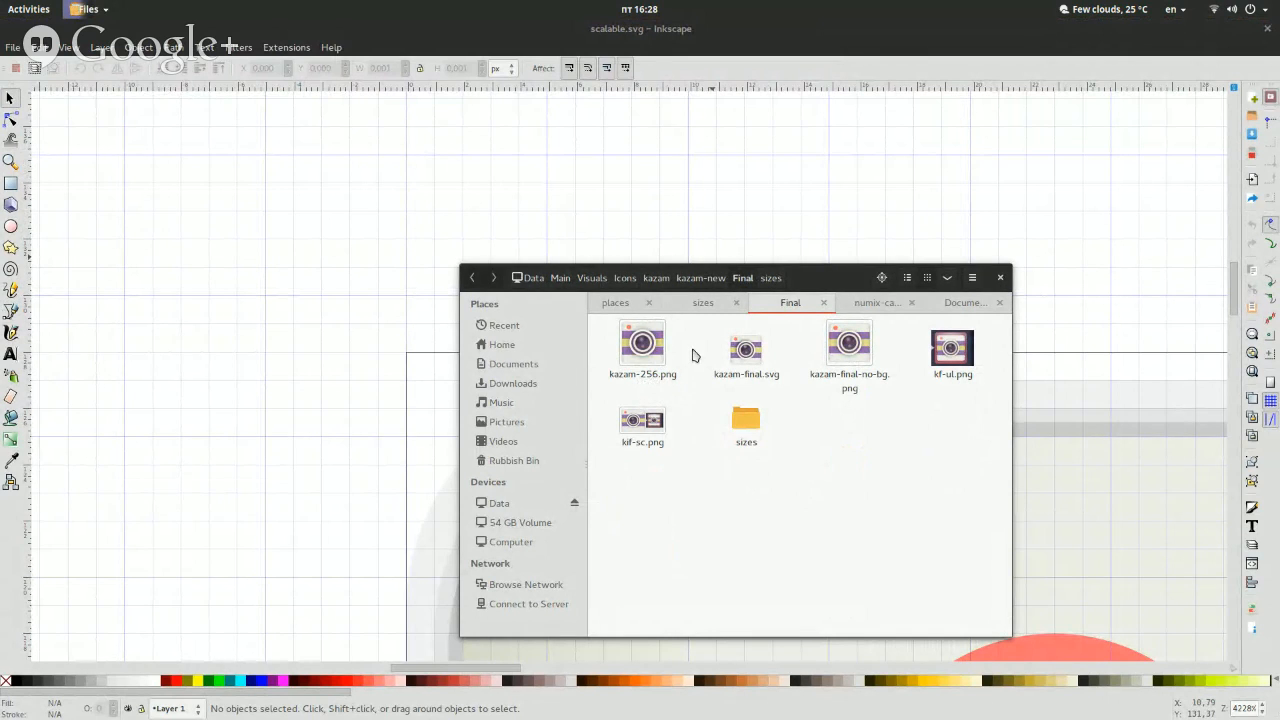
{"action": "left_click_drag", "start_coordinate": [694, 349], "coordinate": [666, 372]}
{"action": "left_click", "coordinate": [688, 380]}
{"action": "left_click", "coordinate": [666, 379]}
{"action": "left_click", "coordinate": [688, 399]}
{"action": "left_click", "coordinate": [396, 455]}
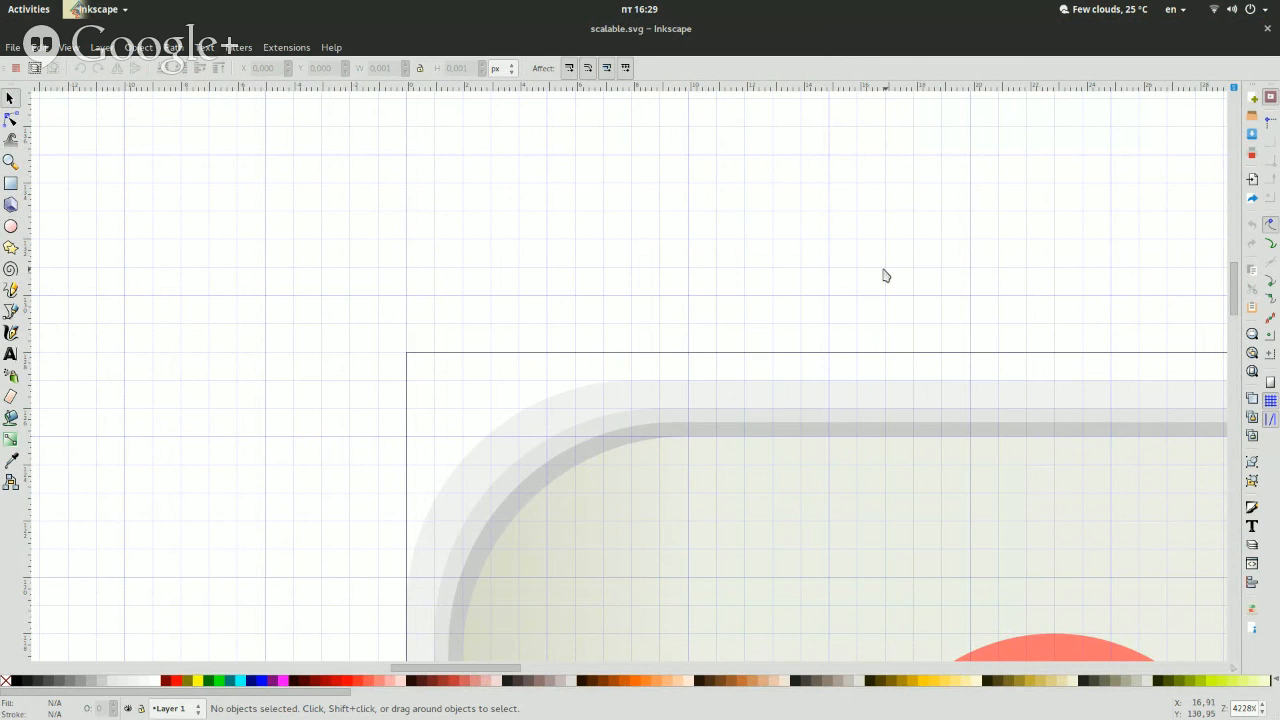
Zoom in on the icon's upper-left corner and select the base and each stacked shadow shape to inspect their sizes and opacities.
{"action": "left_click", "coordinate": [870, 431]}
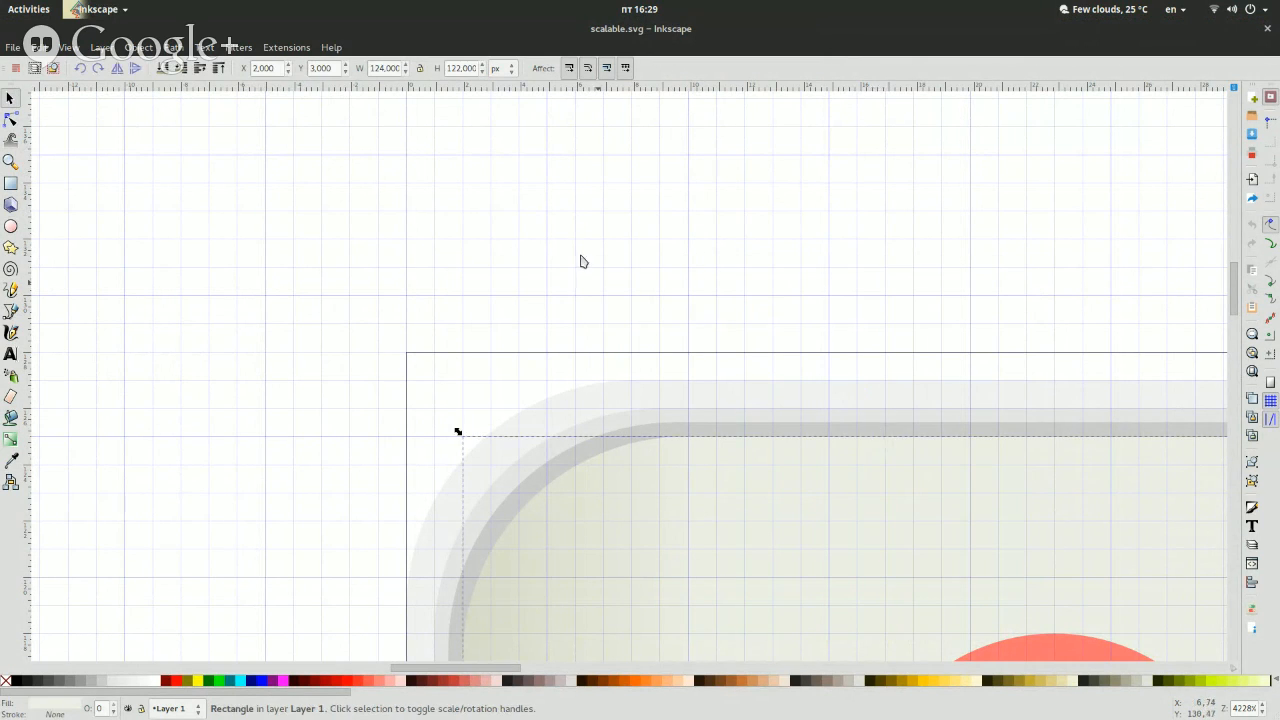
{"action": "left_click", "coordinate": [1261, 705]}
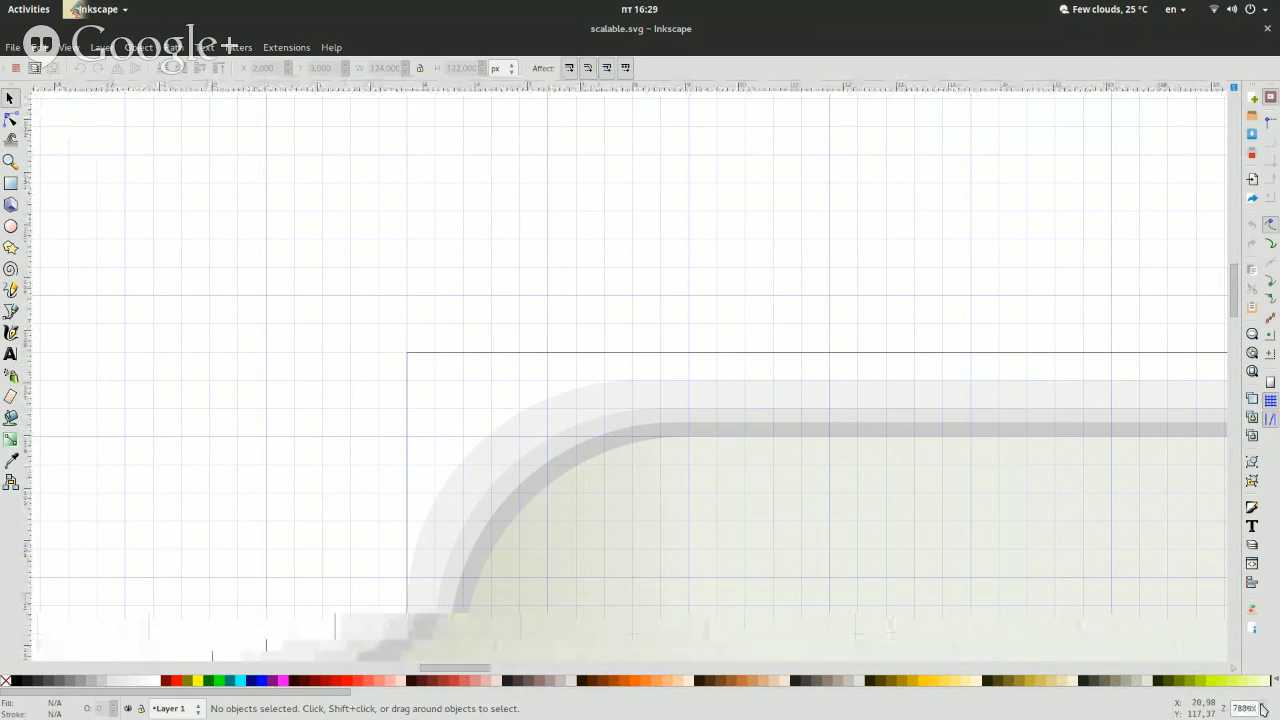
{"action": "scroll", "coordinate": [930, 261], "scroll_direction": "down", "scroll_amount": 1}
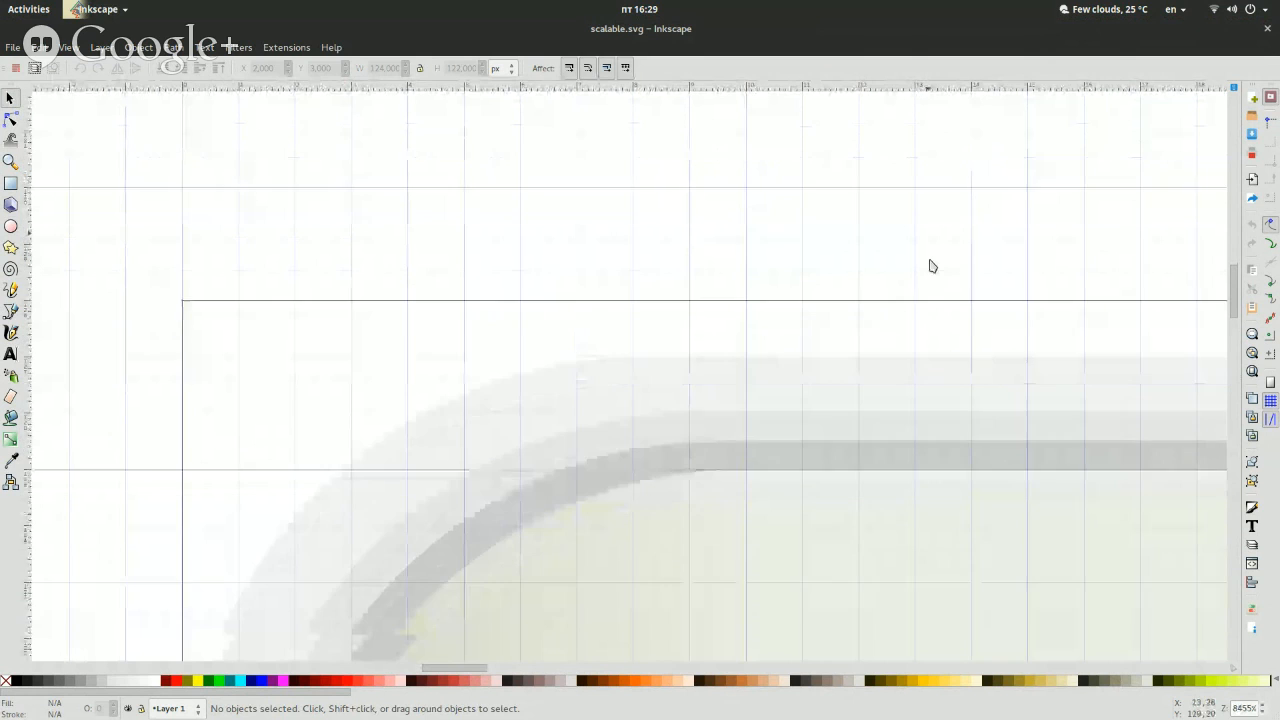
{"action": "scroll", "coordinate": [930, 265], "scroll_direction": "down", "scroll_amount": 4}
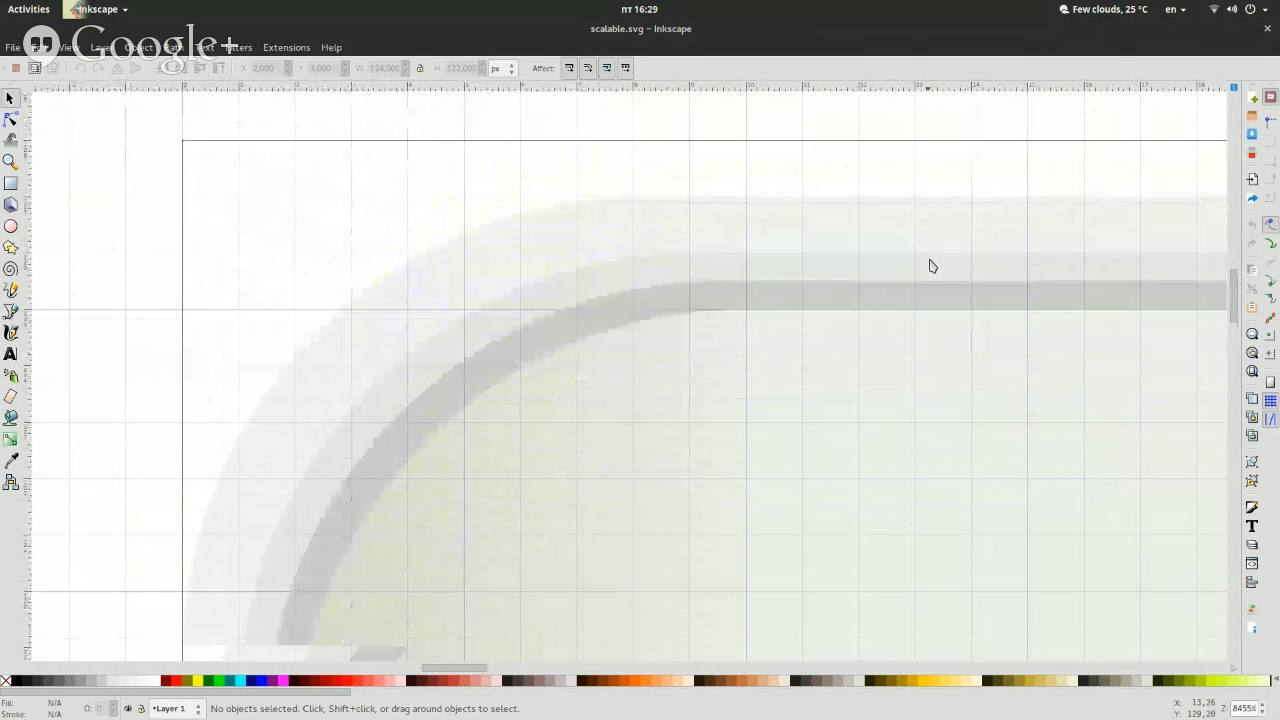
{"action": "left_click", "coordinate": [866, 302]}
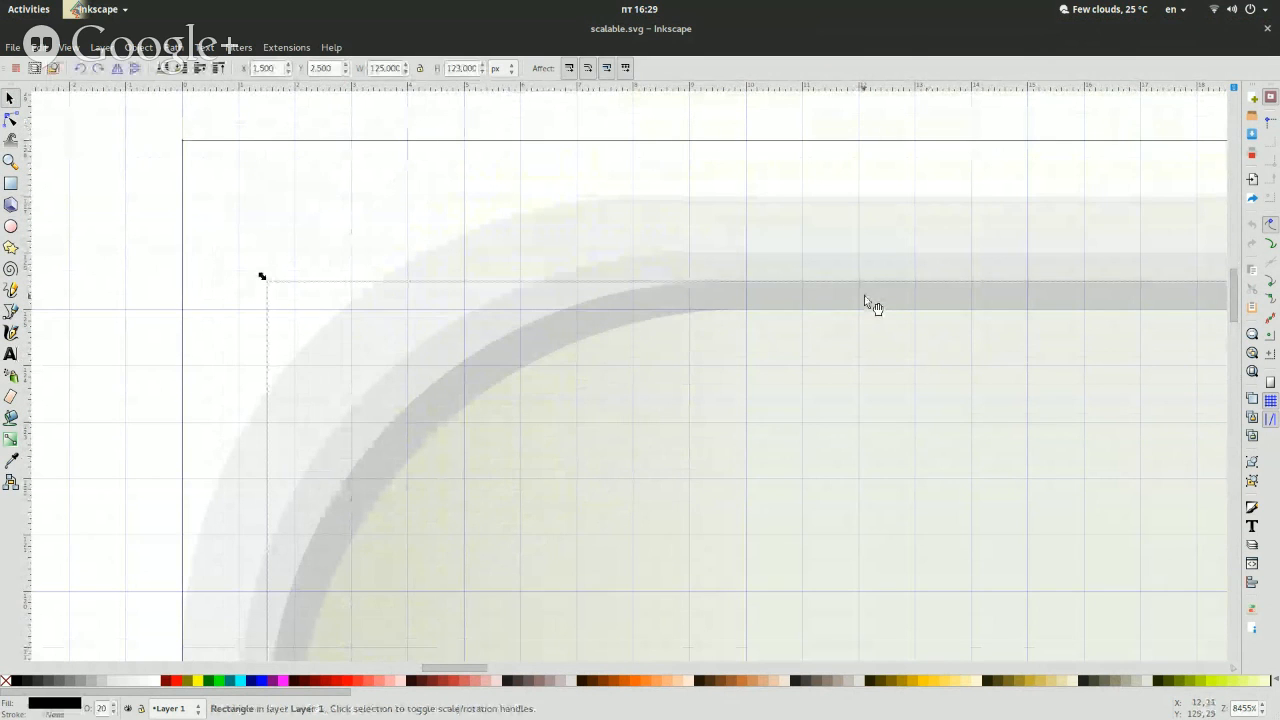
{"action": "left_click", "coordinate": [848, 276]}
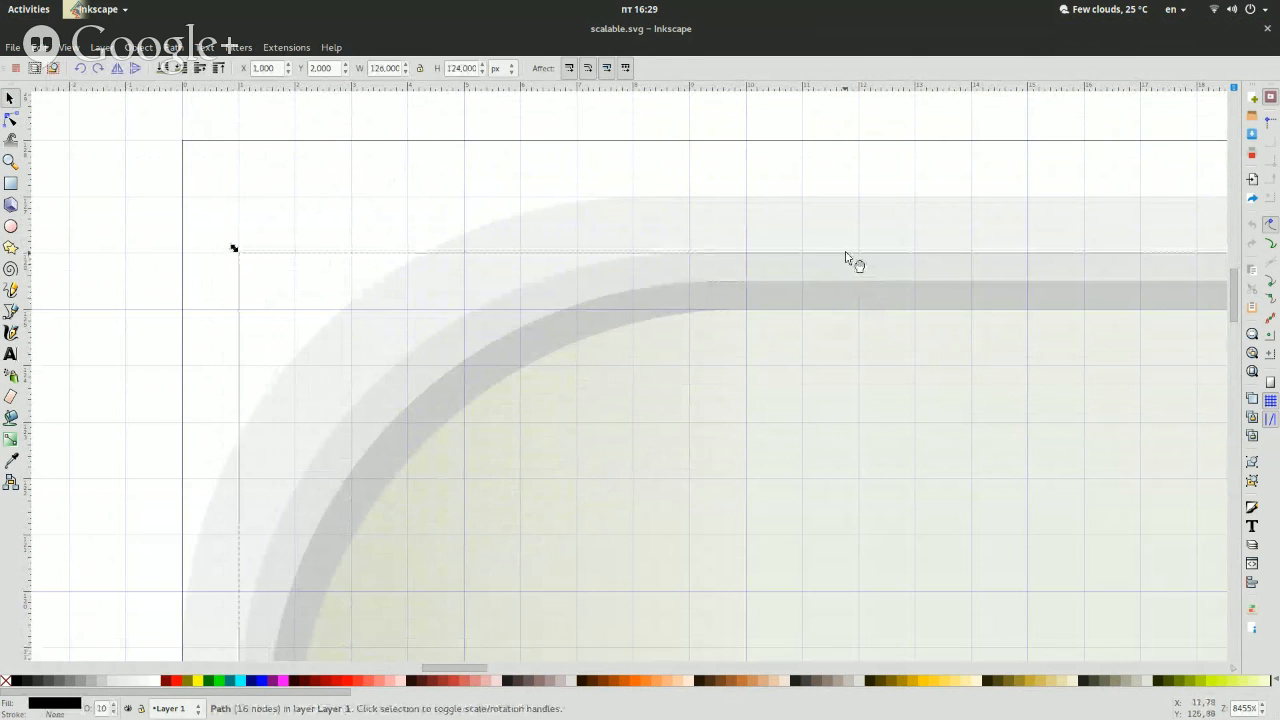
{"action": "left_click", "coordinate": [853, 240]}
{"action": "left_click", "coordinate": [846, 162]}
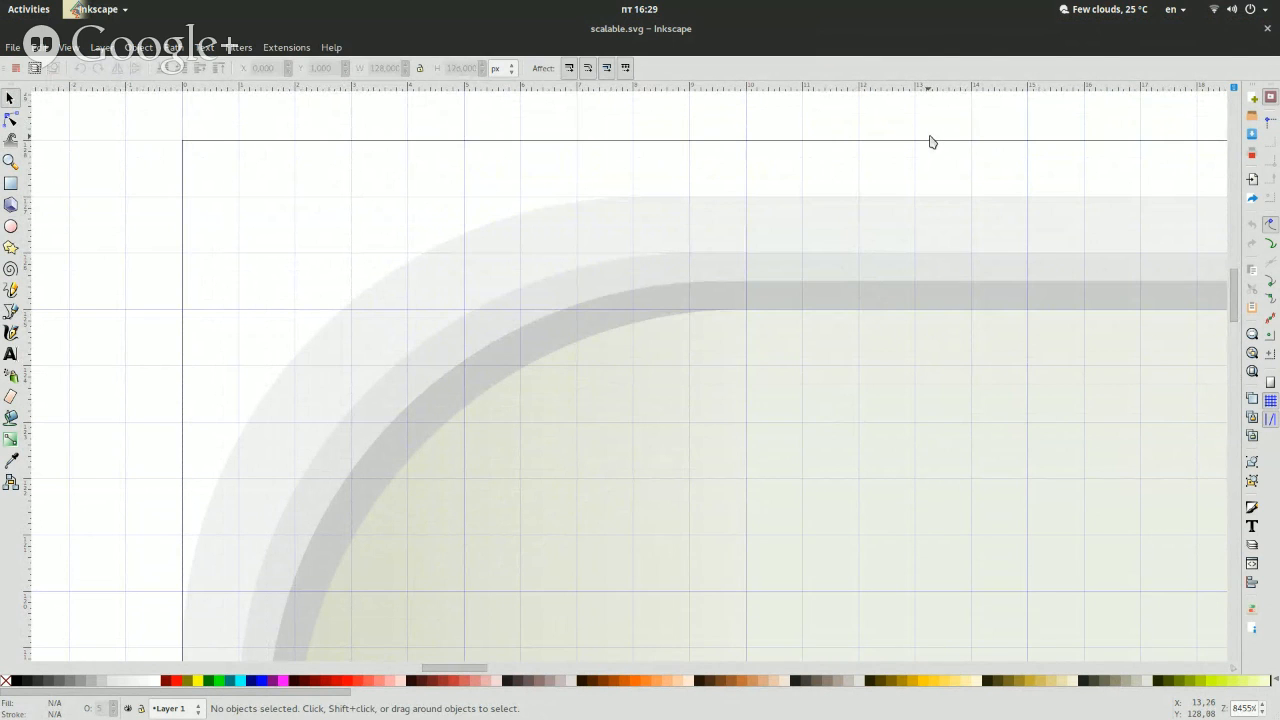
Close scalable.svg and switch to the Inkscape window with AO-S.svg on the neighbouring workspace.
{"action": "key", "text": "alt"}
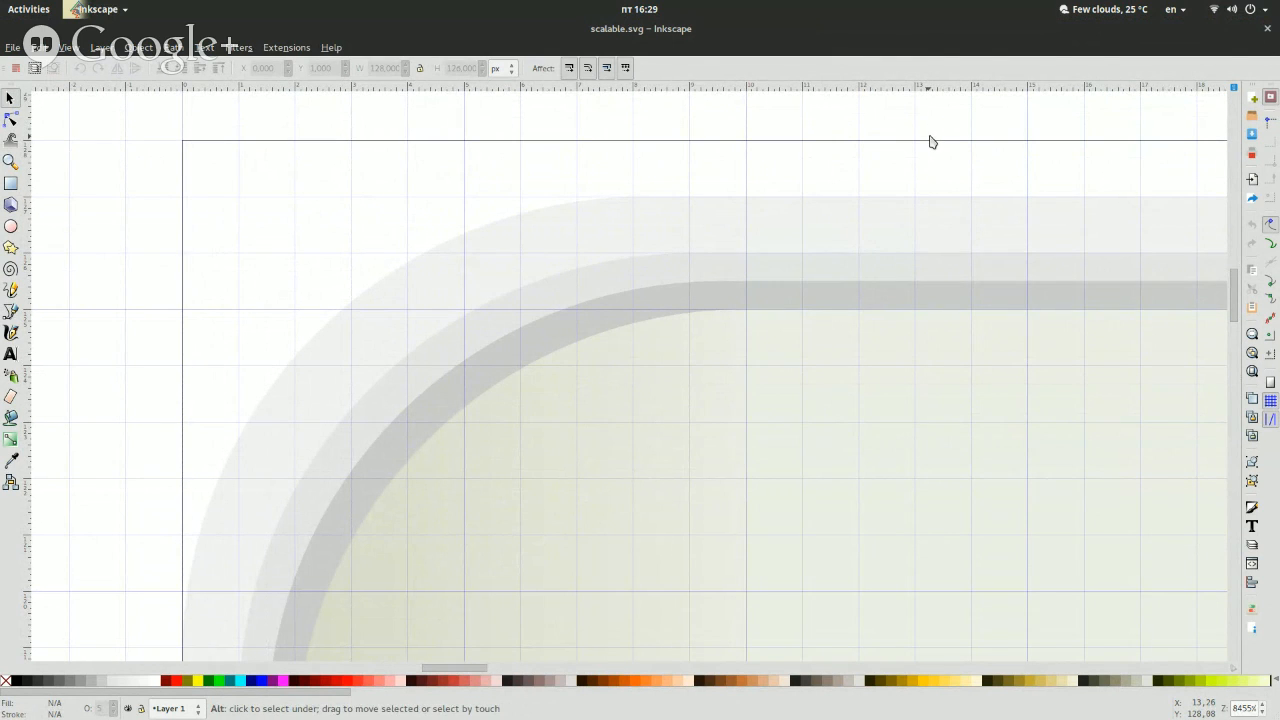
{"action": "key", "text": "alt+F4"}
{"action": "key", "text": "super"}
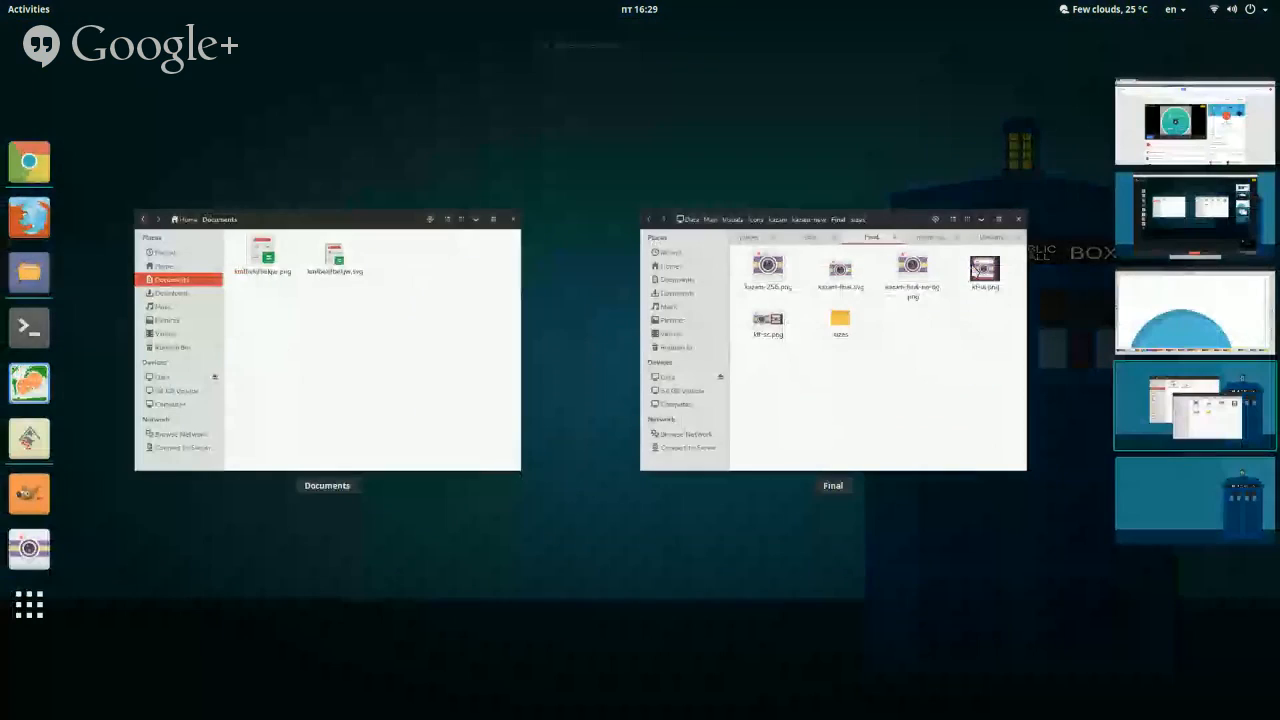
{"action": "left_click", "coordinate": [1212, 329]}
{"action": "left_click", "coordinate": [599, 534]}
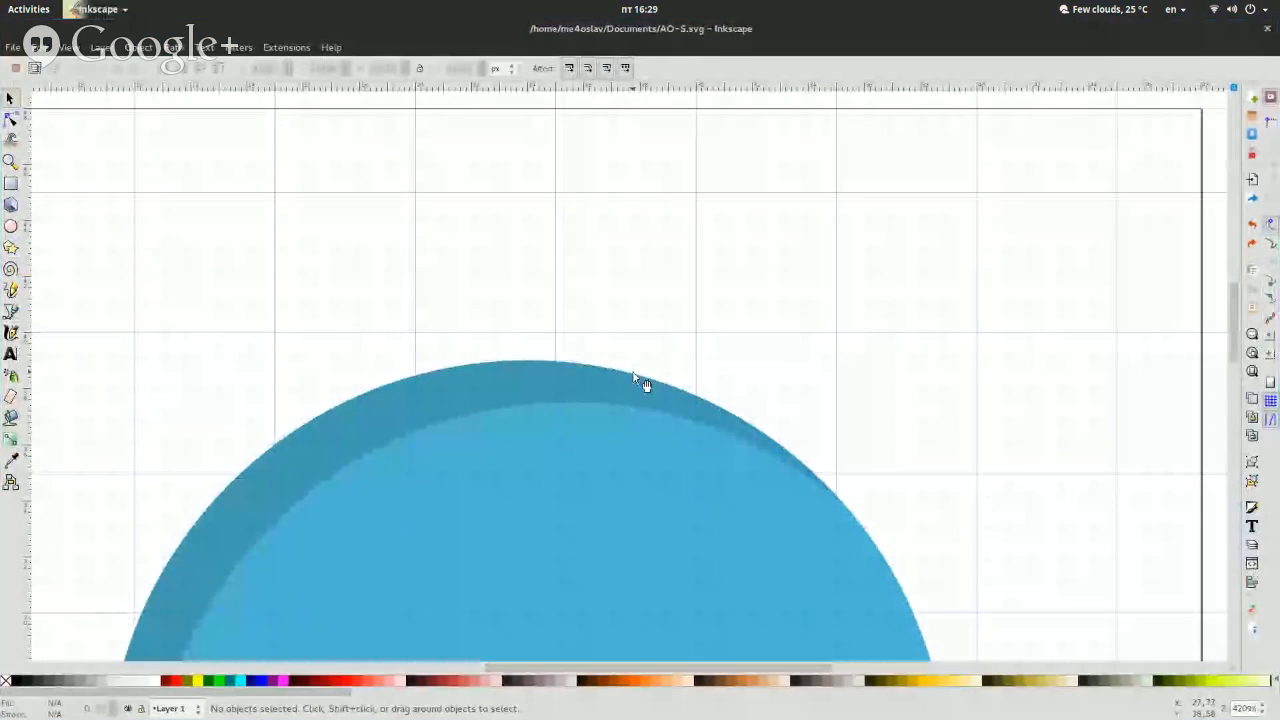
Delete the dark shading shape from the blue circle and select the remaining circle with the whole page in view.
{"action": "left_click", "coordinate": [628, 398]}
{"action": "key", "text": "Delete"}
{"action": "left_click", "coordinate": [726, 469]}
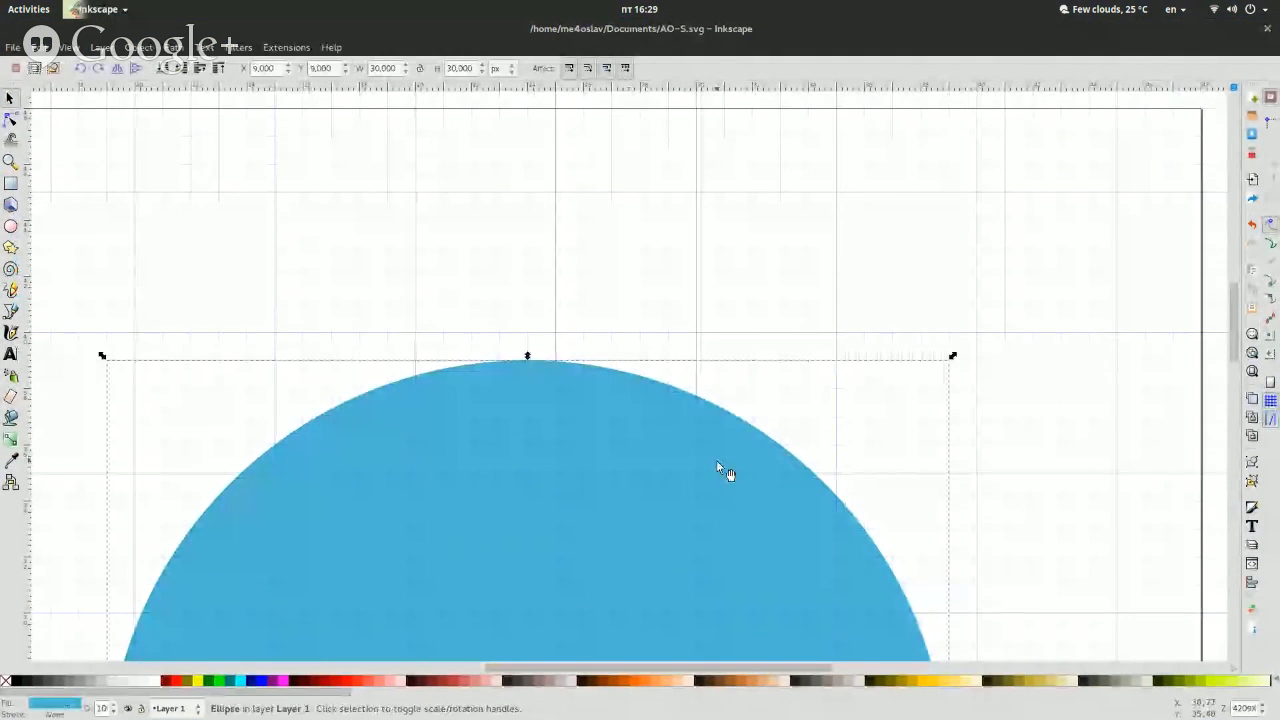
{"action": "key", "text": "minus"}
{"action": "key", "text": "minus"}
{"action": "key", "text": "minus"}
{"action": "key", "text": "minus"}
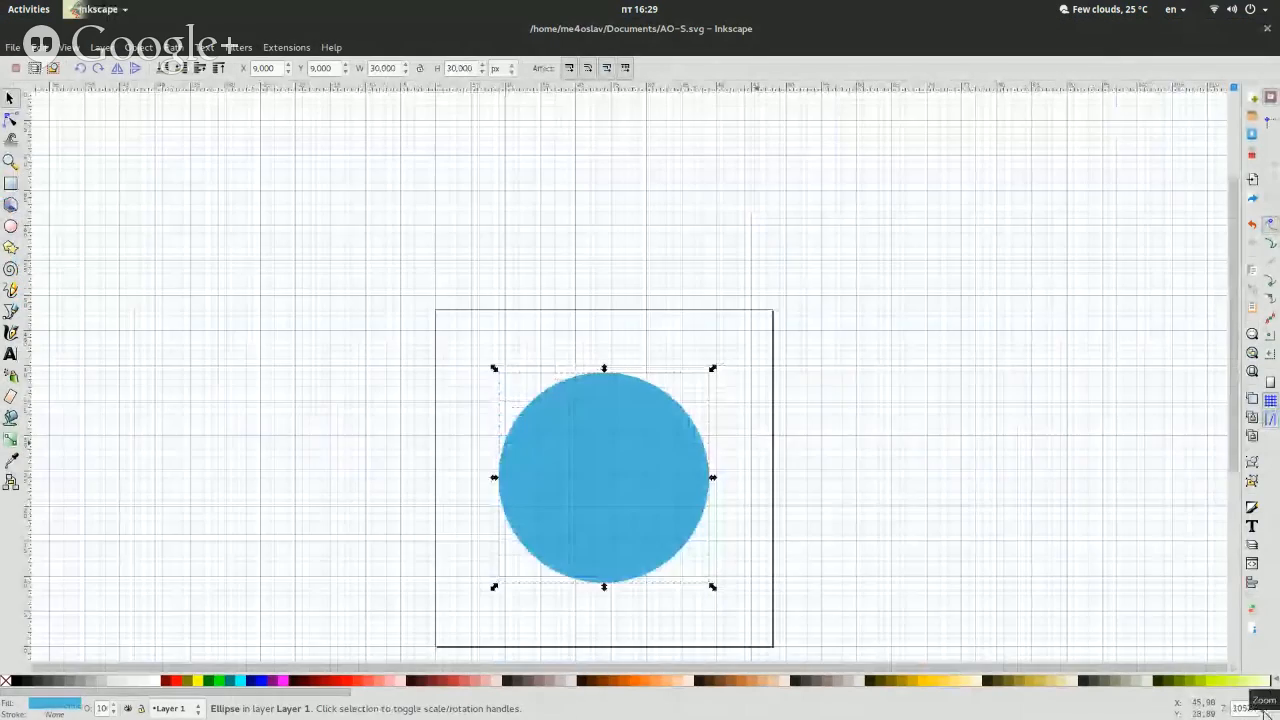
{"action": "left_click", "coordinate": [931, 420]}
{"action": "left_click", "coordinate": [651, 516]}
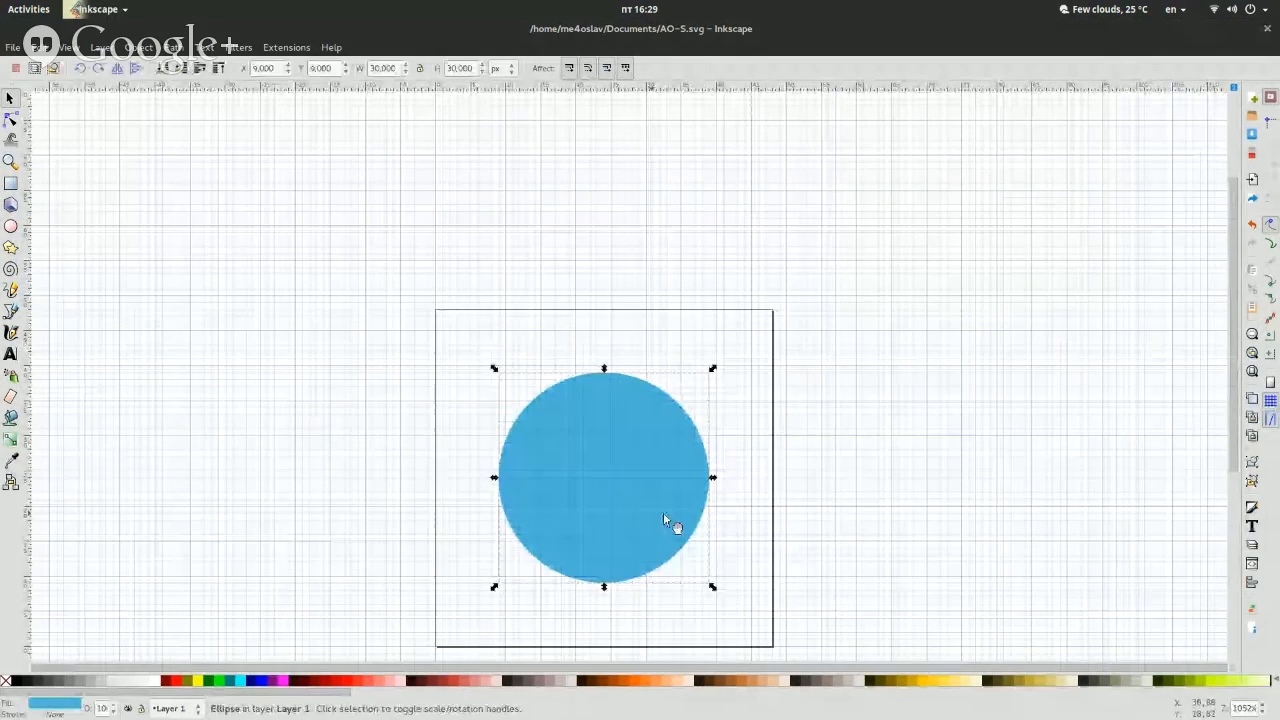
Try a duplicate of the blue circle shifted 12 px to the left and undo it.
{"action": "key", "text": "ctrl"}
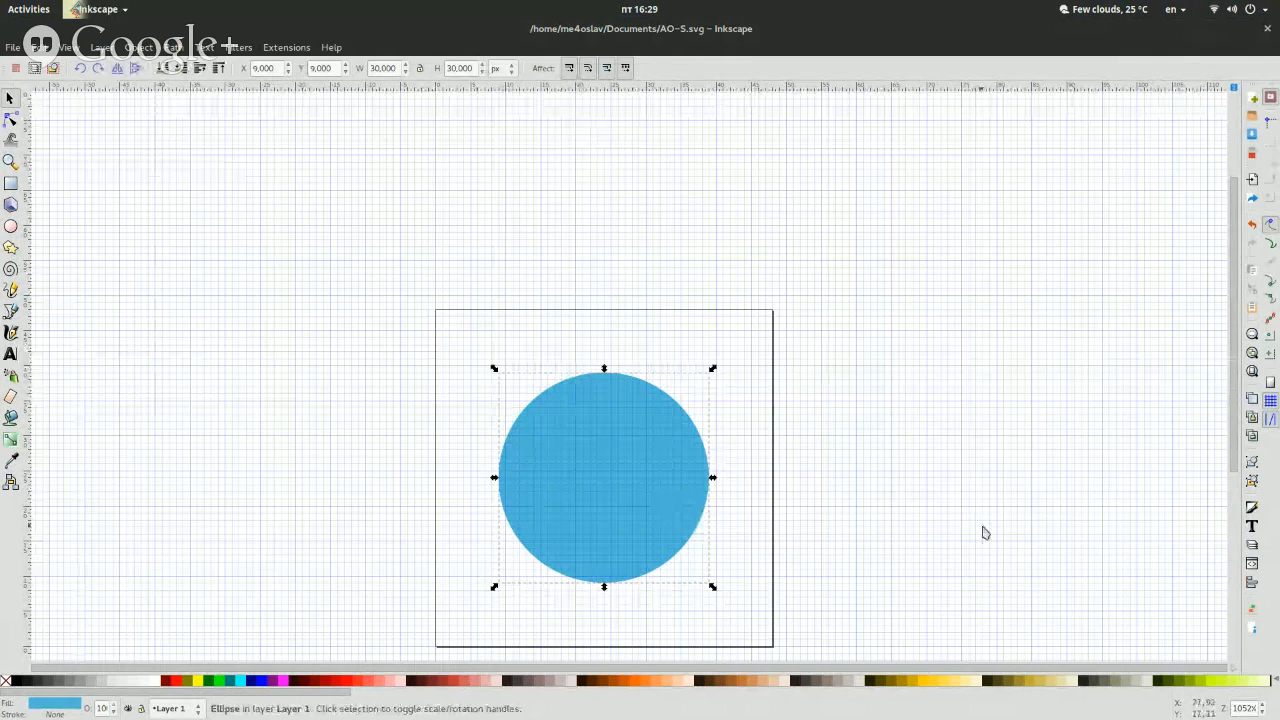
{"action": "left_click", "coordinate": [983, 531]}
{"action": "left_click", "coordinate": [650, 513]}
{"action": "key", "text": "ctrl"}
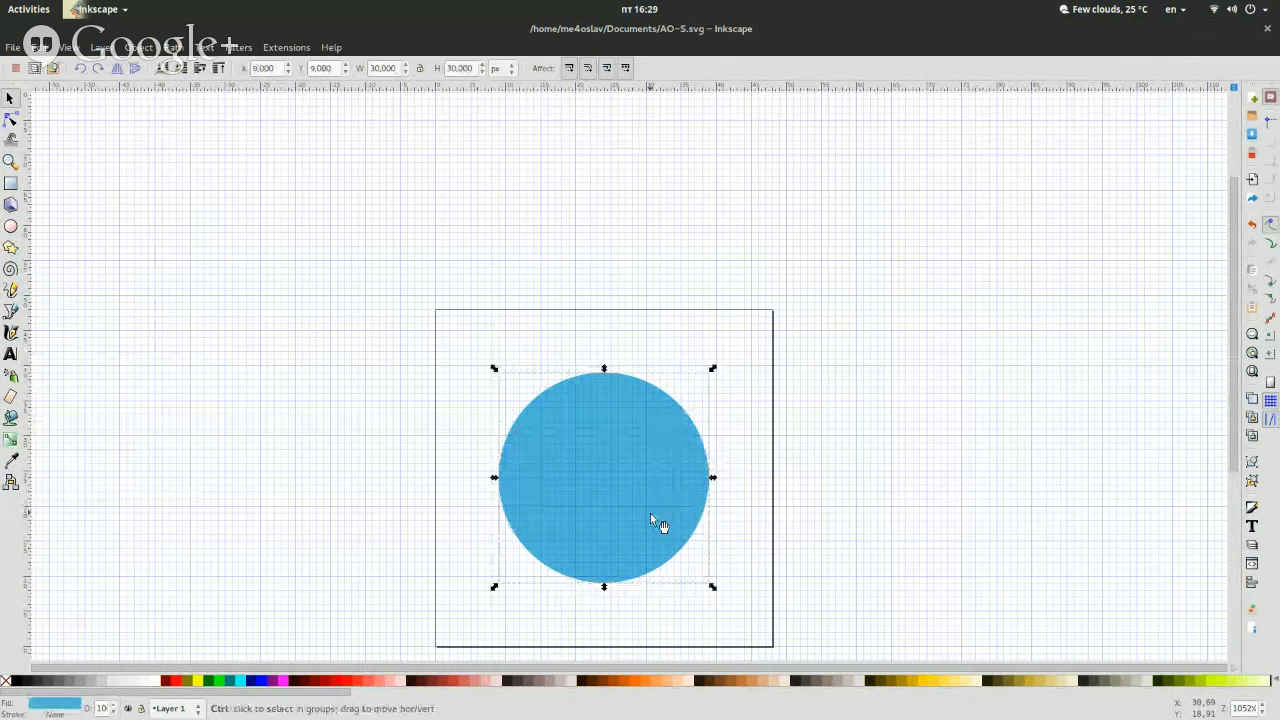
{"action": "left_click", "coordinate": [882, 460]}
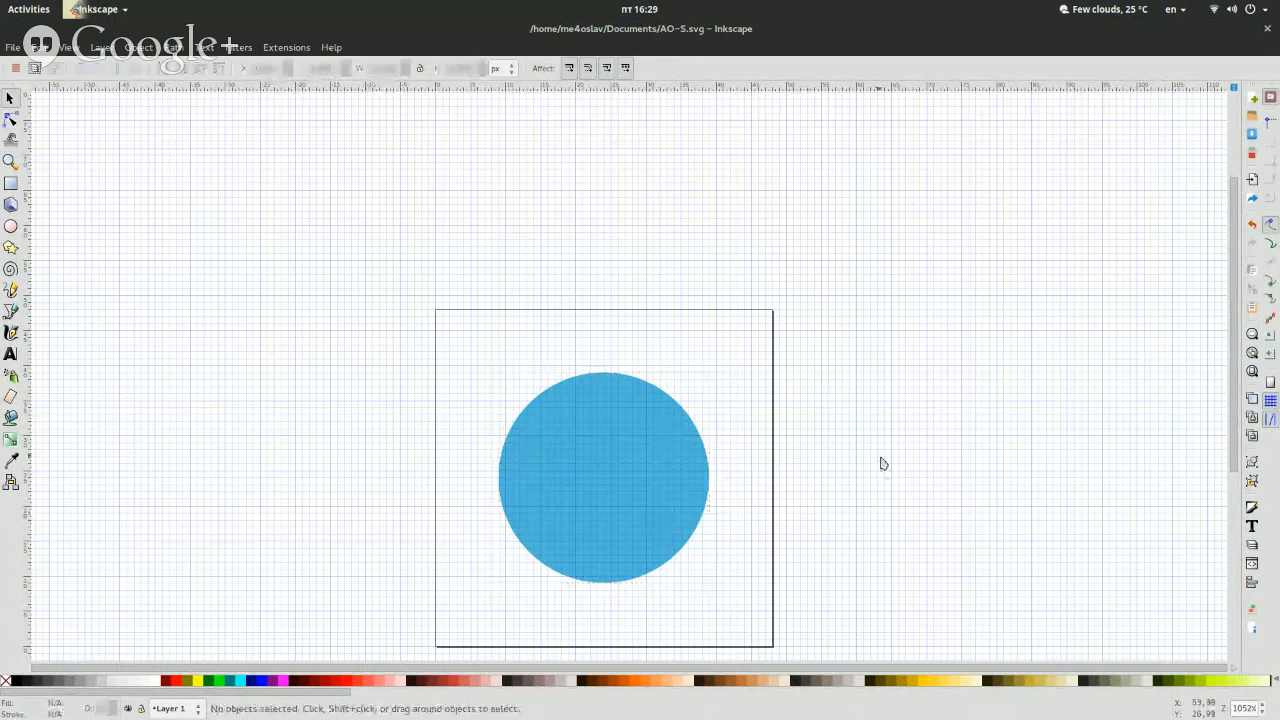
{"action": "left_click", "coordinate": [627, 491]}
{"action": "key", "text": "ctrl+d"}
{"action": "key", "text": "Left"}
{"action": "key", "text": "Left"}
{"action": "key", "text": "Left"}
{"action": "key", "text": "Left"}
{"action": "key", "text": "Left"}
{"action": "key", "text": "Left"}
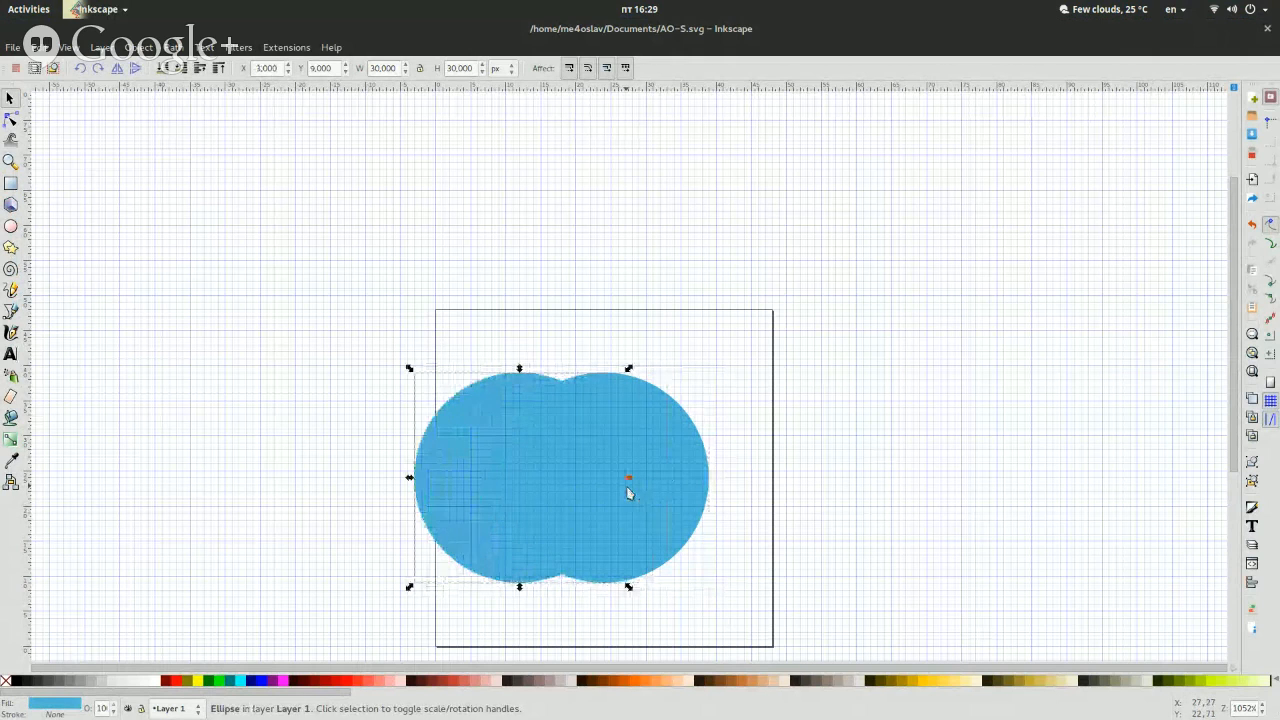
{"action": "key", "text": "ctrl+z"}
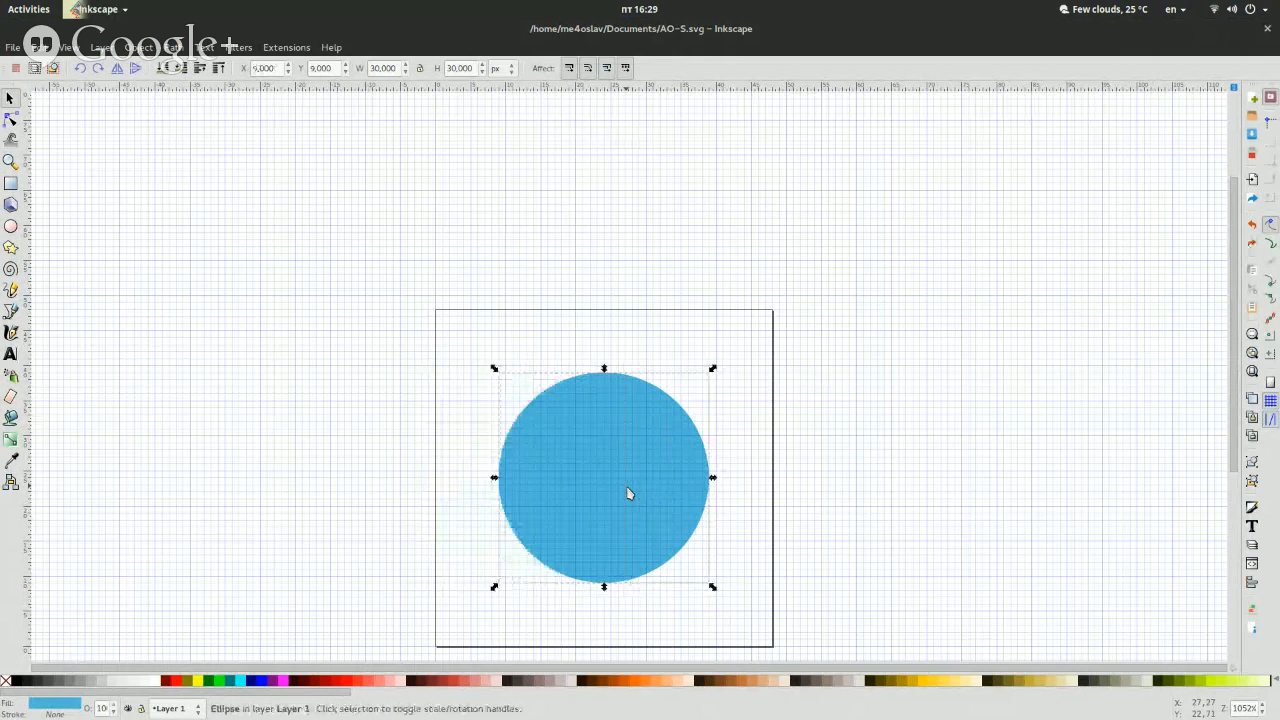
Lock the blue circle's proportions and set its width to 30.5 px.
{"action": "left_click", "coordinate": [914, 517]}
{"action": "left_click", "coordinate": [629, 457]}
{"action": "left_click", "coordinate": [419, 68]}
{"action": "triple_click", "coordinate": [381, 68]}
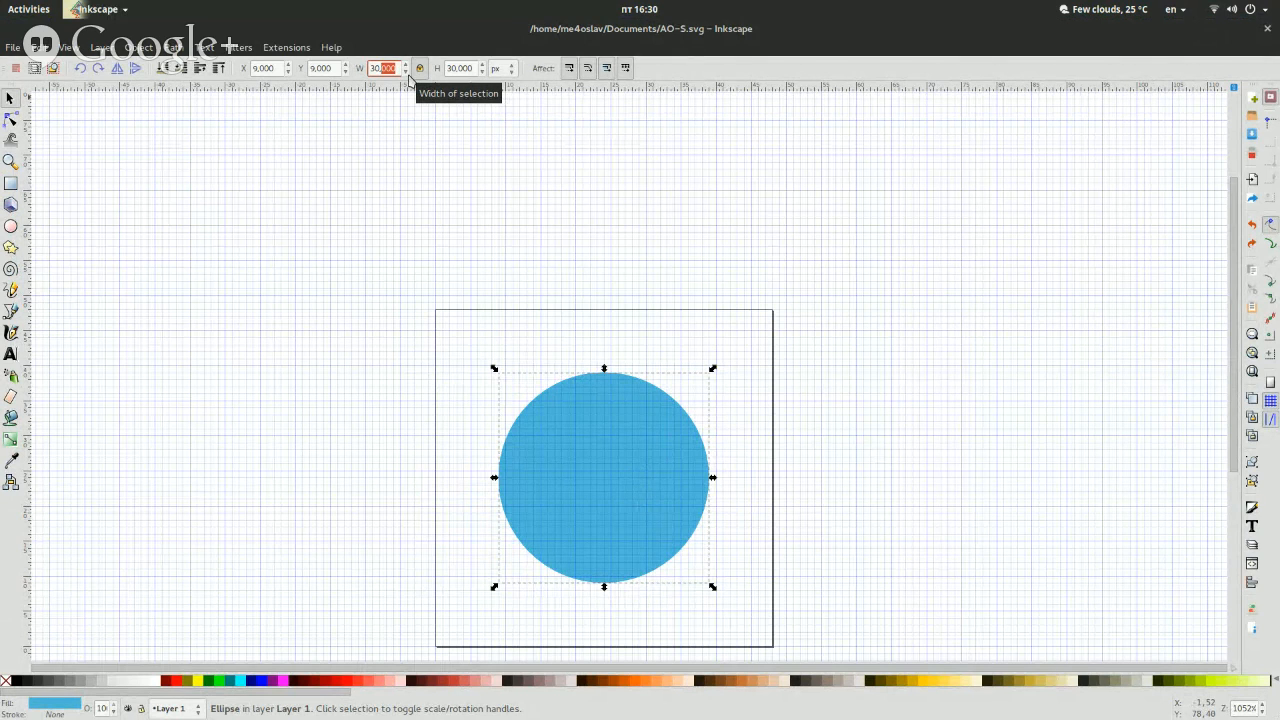
{"action": "type", "text": "5"}
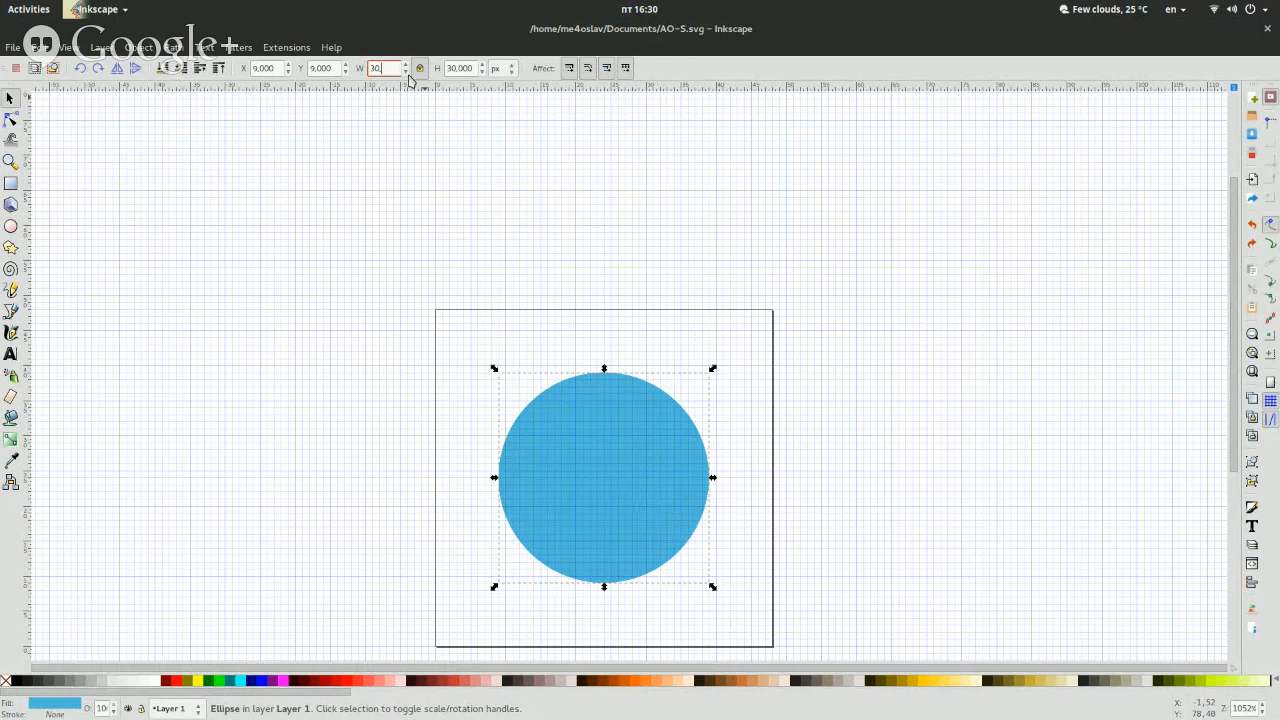
{"action": "key", "text": "Return"}
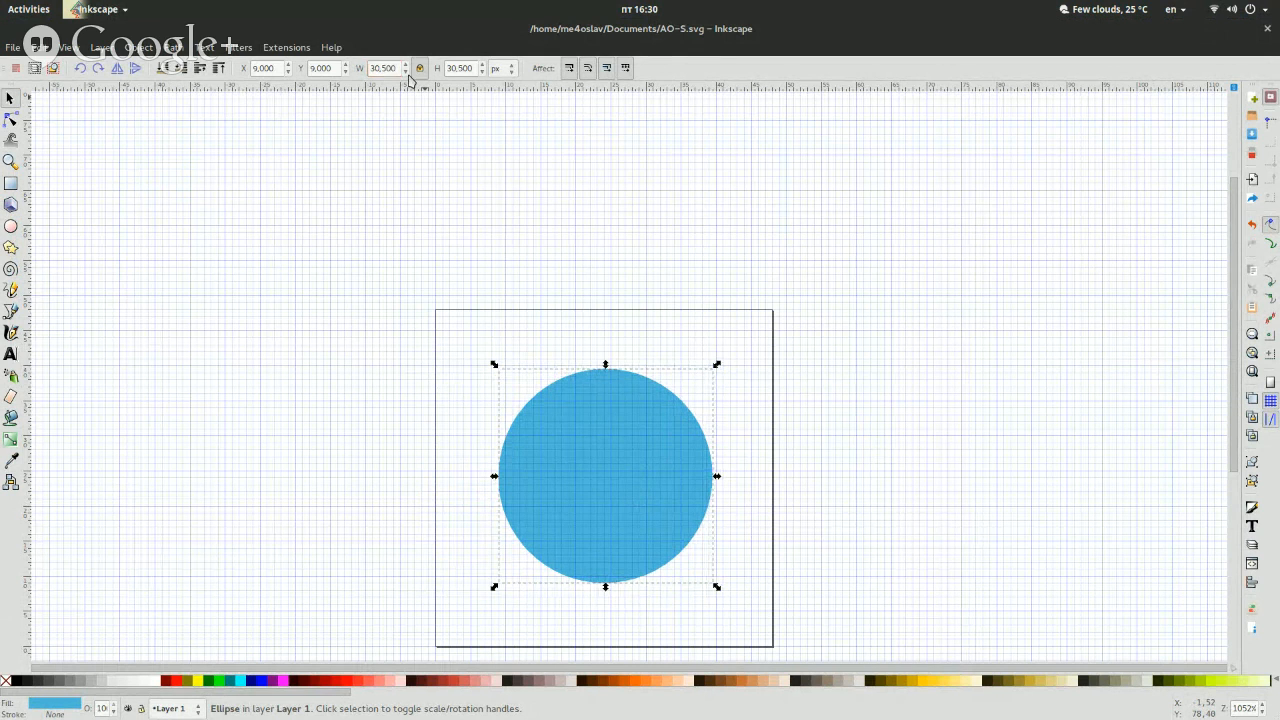
Open the Calculator and enter 48−30,5 for the page size minus the circle's width.
{"action": "key", "text": "super"}
{"action": "type", "text": "ca"}
{"action": "left_click", "coordinate": [540, 160]}
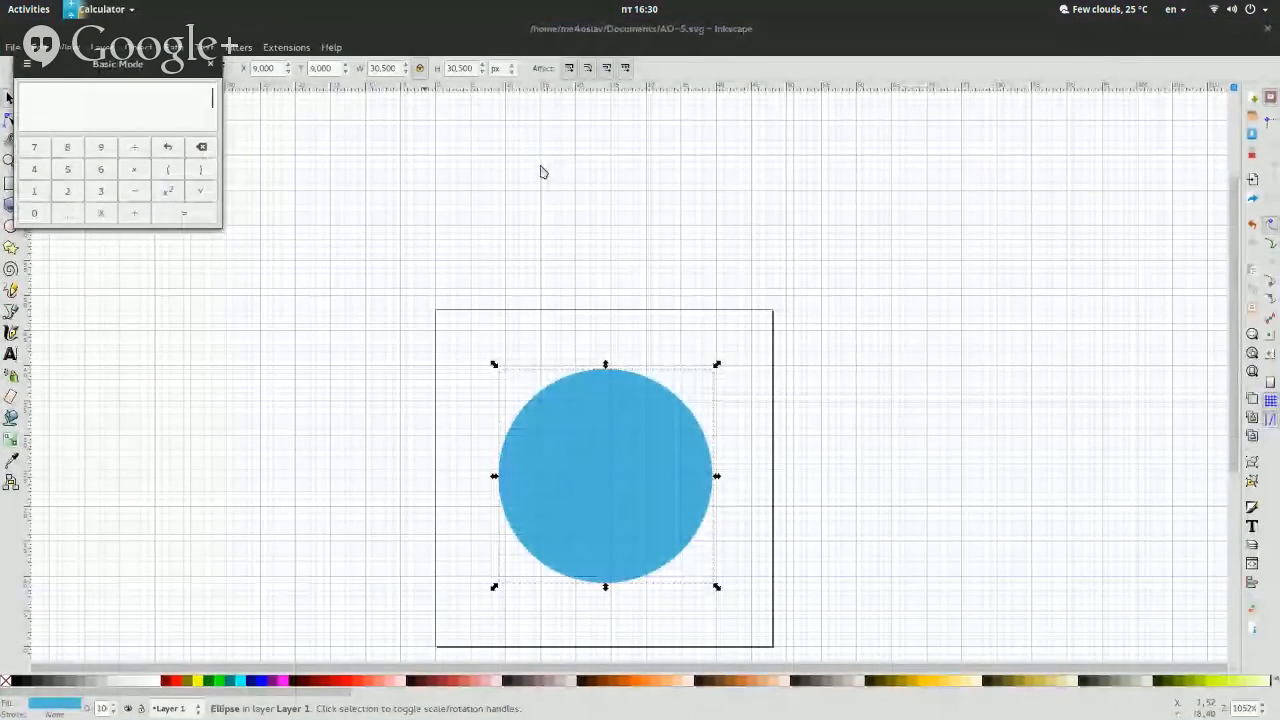
{"action": "type", "text": "48"}
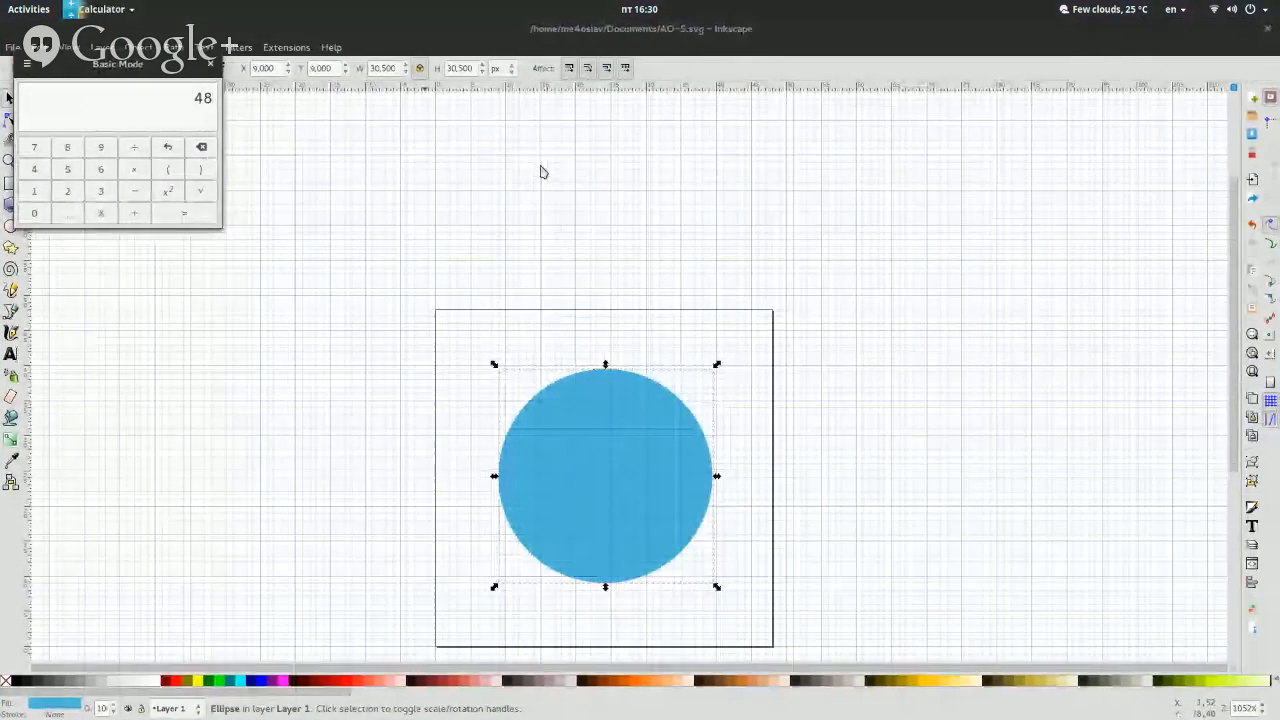
{"action": "type", "text": "-"}
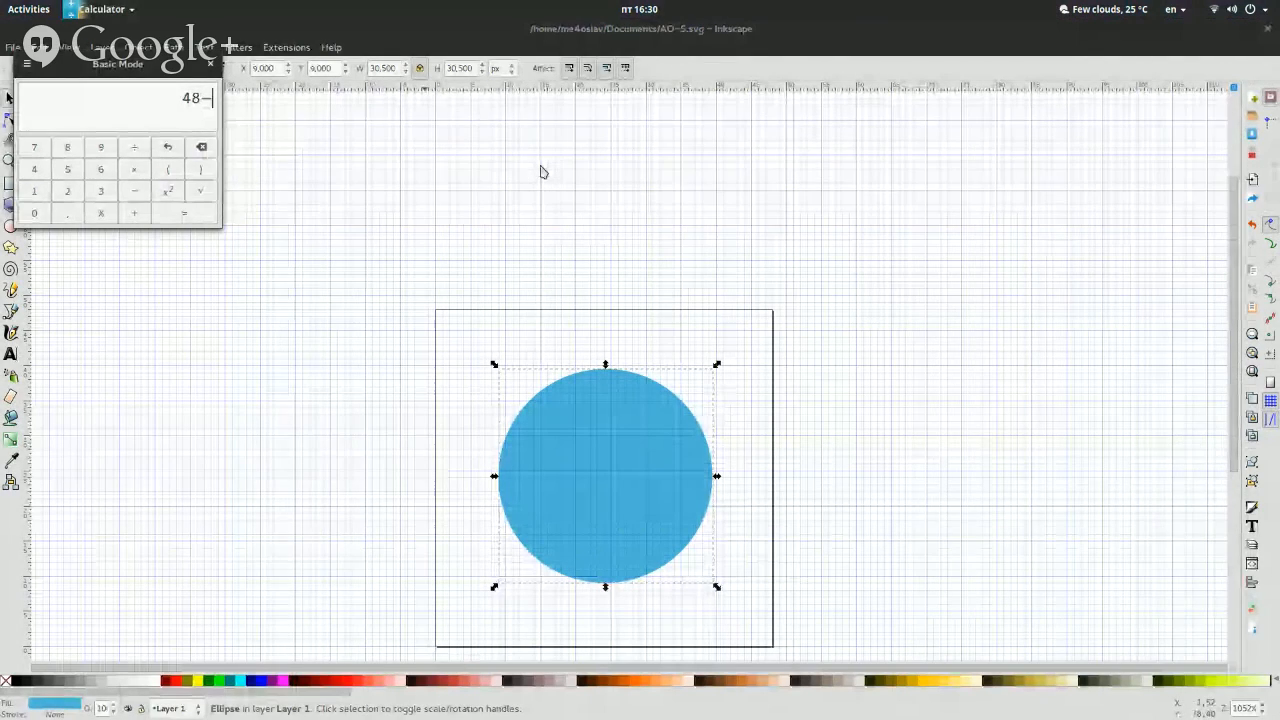
{"action": "type", "text": "20"}
{"action": "key", "text": "BackSpace"}
{"action": "key", "text": "BackSpace"}
{"action": "type", "text": "30"}
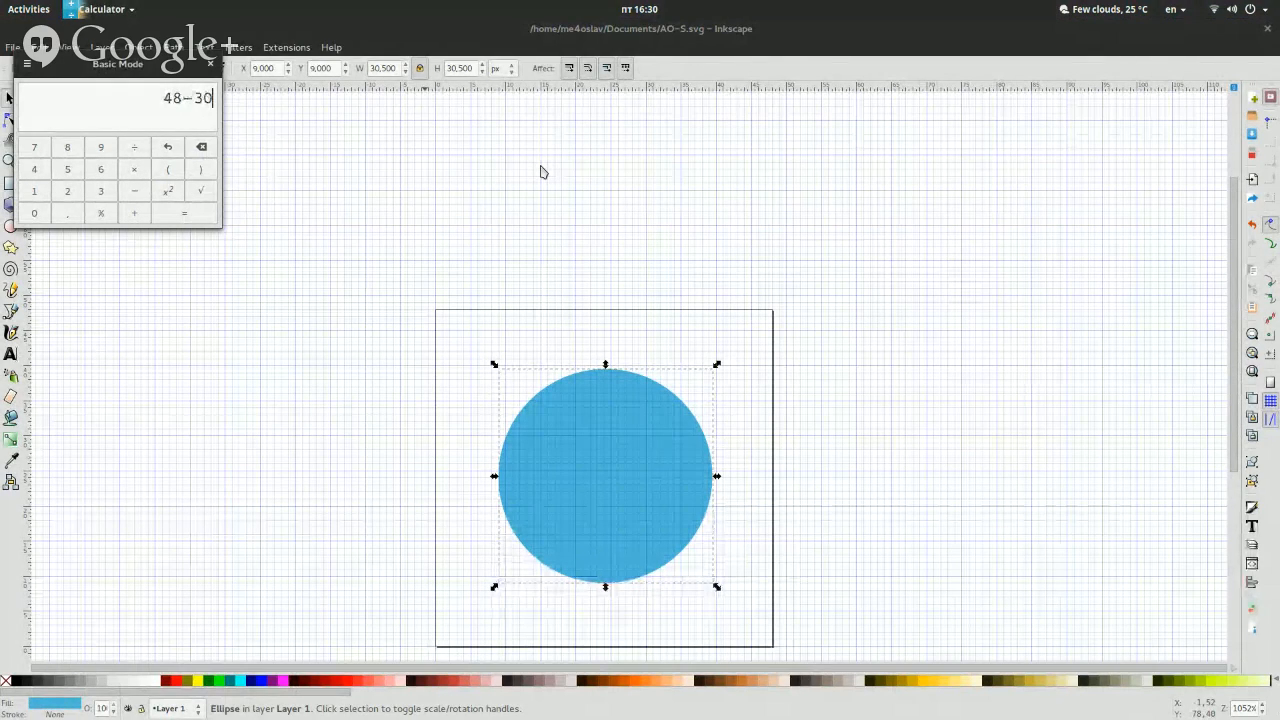
{"action": "type", "text": ".5"}
{"action": "key", "text": "alt+Tab"}
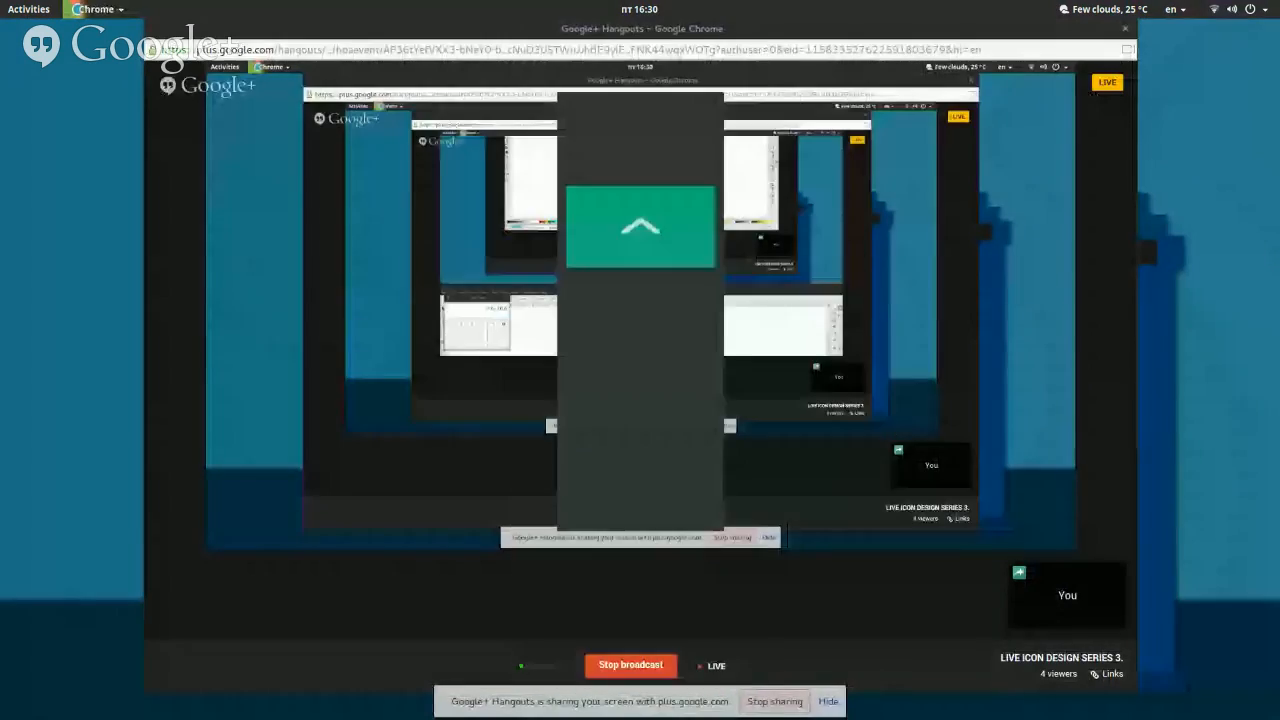
{"action": "key", "text": "alt+Tab"}
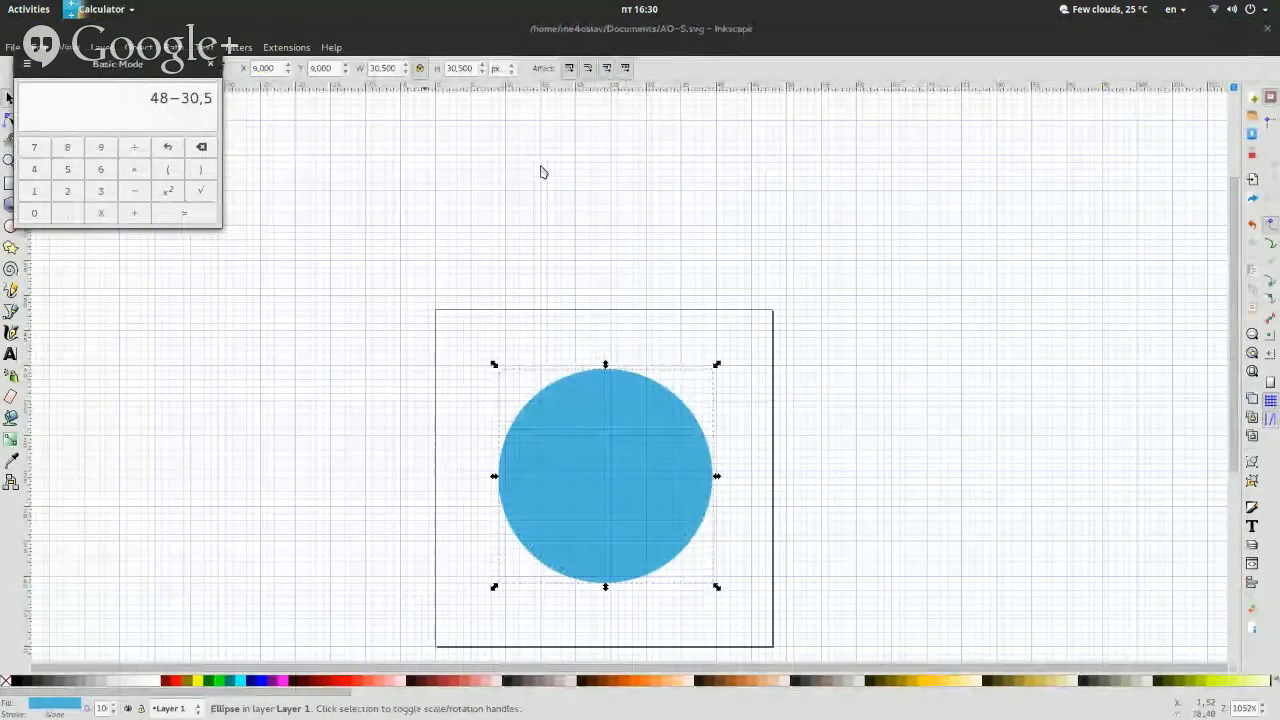
Complete the calculation as (48−30,5)÷2, evaluate it and copy the result.
{"action": "type", "text": ")"}
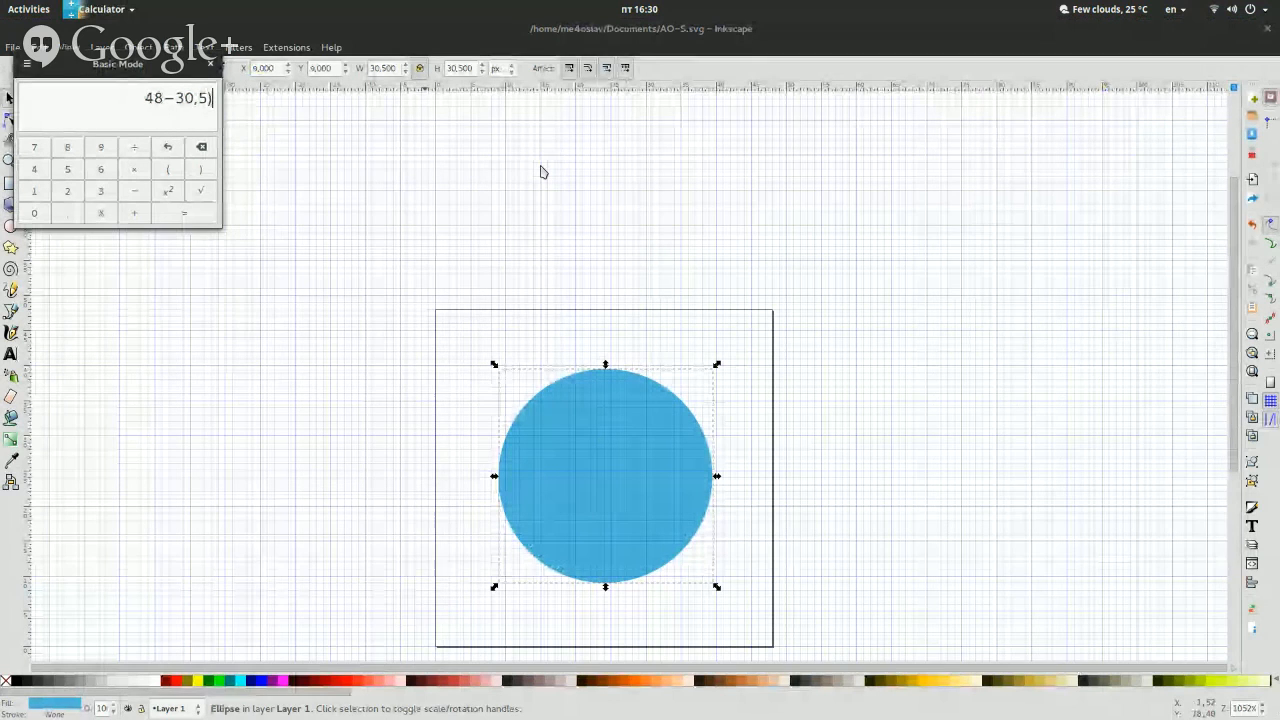
{"action": "key", "text": "Home"}
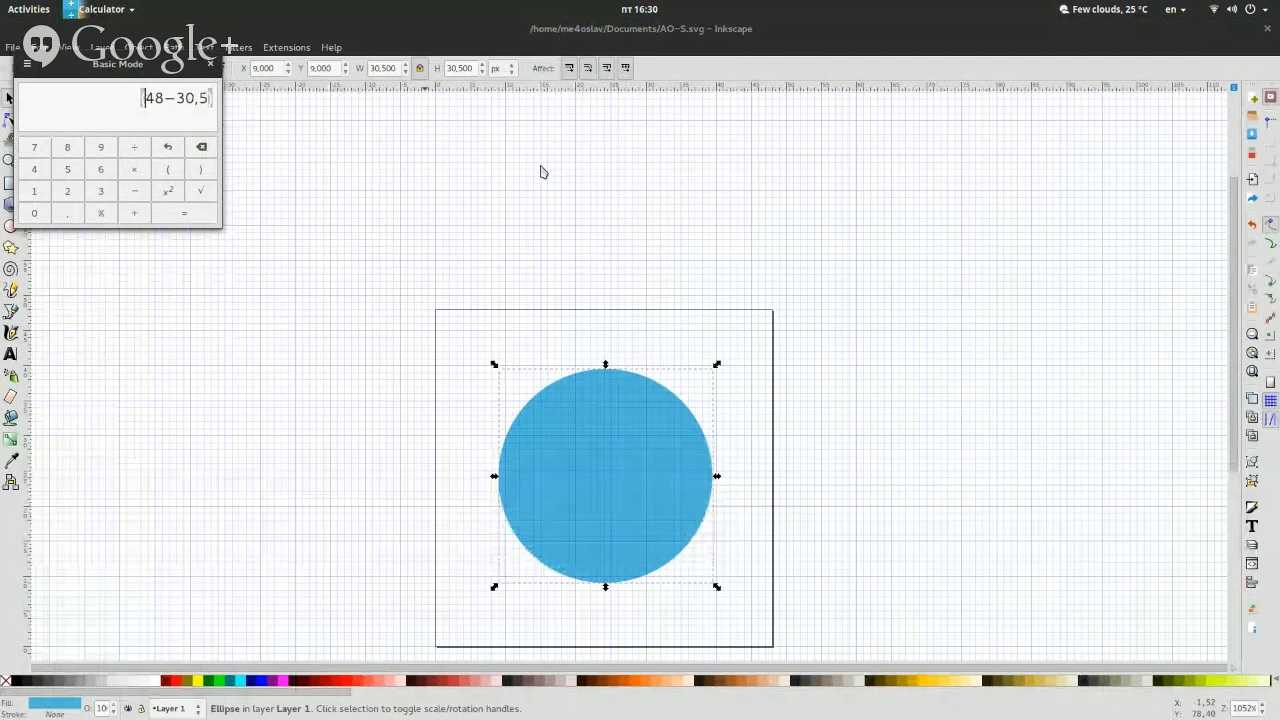
{"action": "type", "text": "("}
{"action": "key", "text": "End"}
{"action": "type", "text": "/2"}
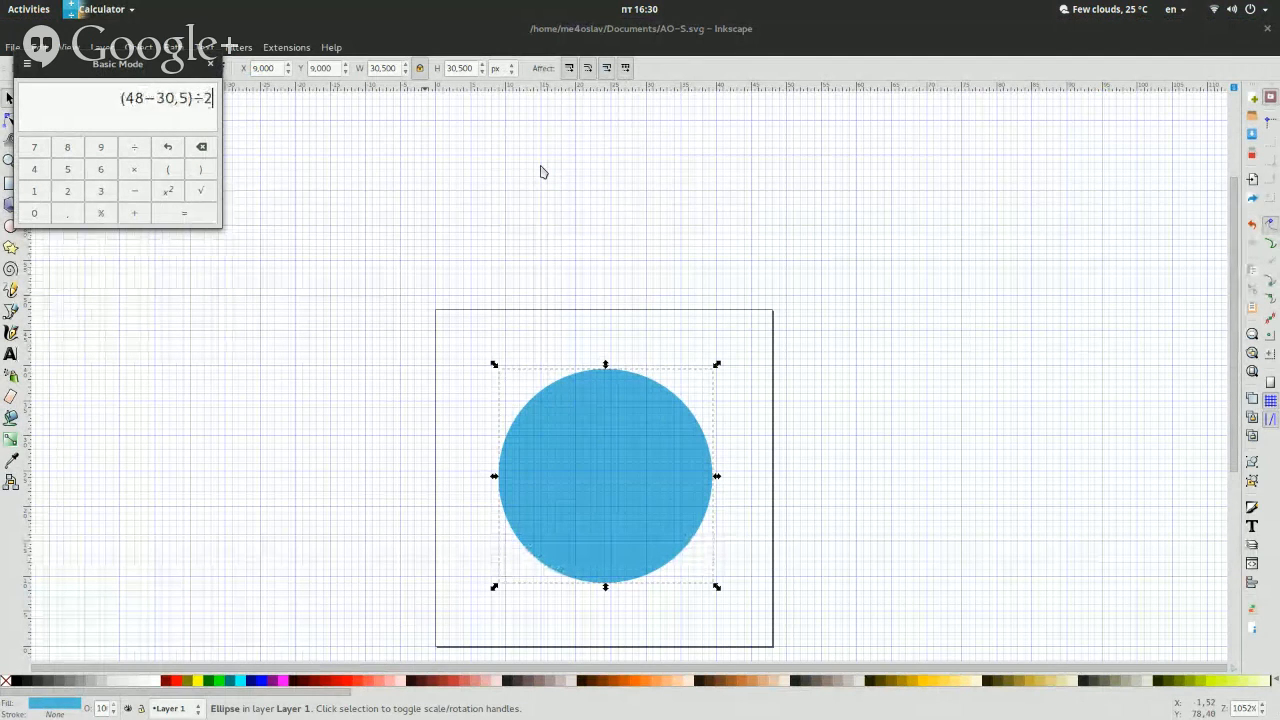
{"action": "key", "text": "Return"}
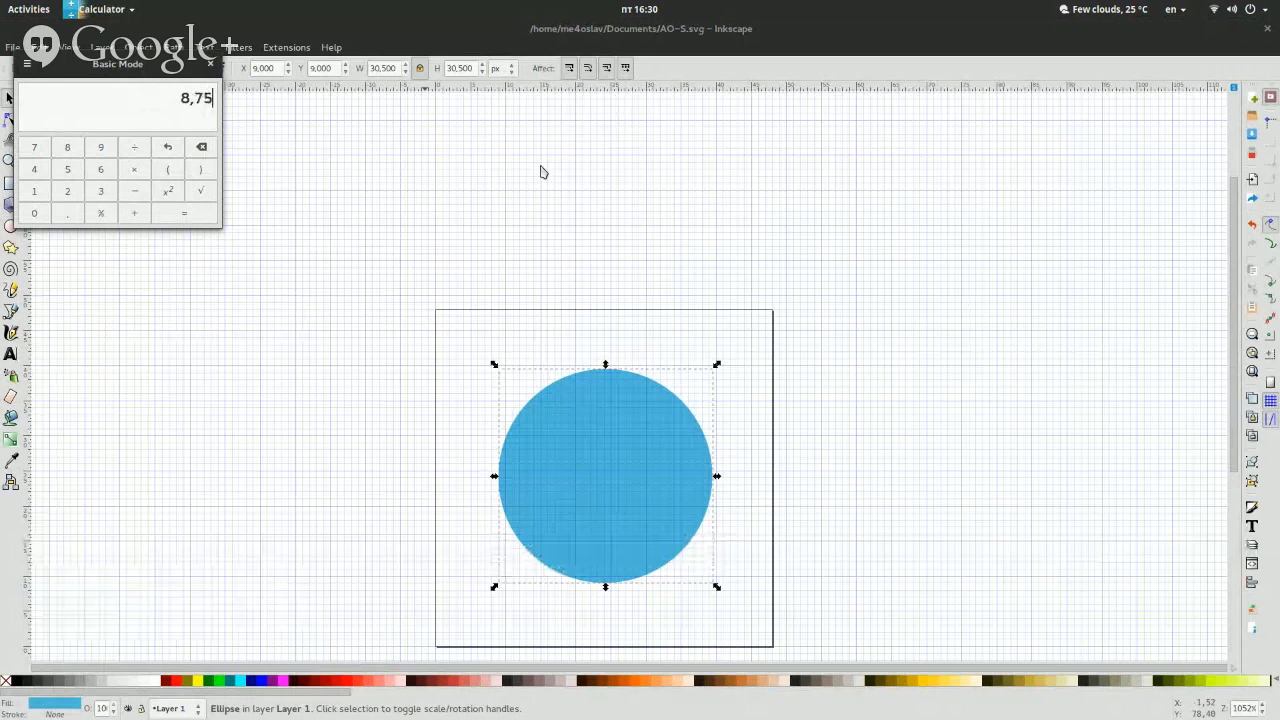
{"action": "key", "text": "ctrl+a"}
{"action": "key", "text": "ctrl+c"}
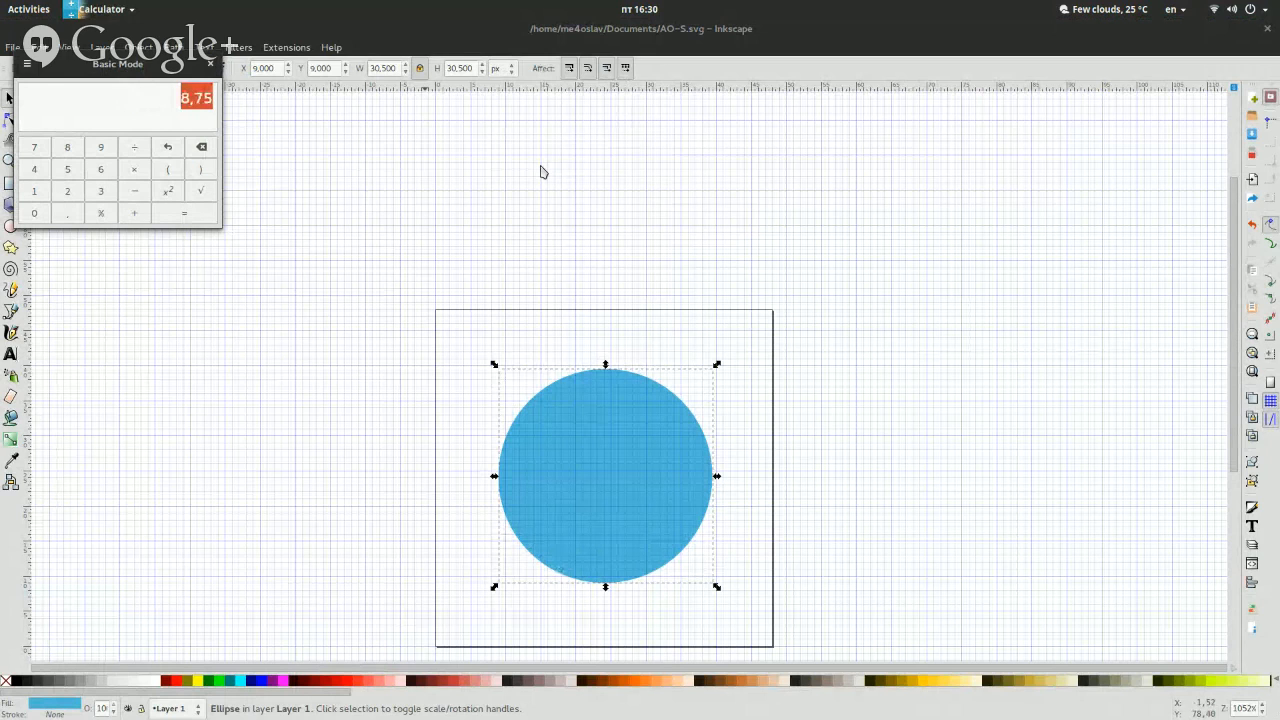
Return to Inkscape and set the 30.5 px circle's X and Y positions to 8.75 px.
{"action": "left_click", "coordinate": [330, 70]}
{"action": "key", "text": "ctrl+v"}
{"action": "key", "text": "Return"}
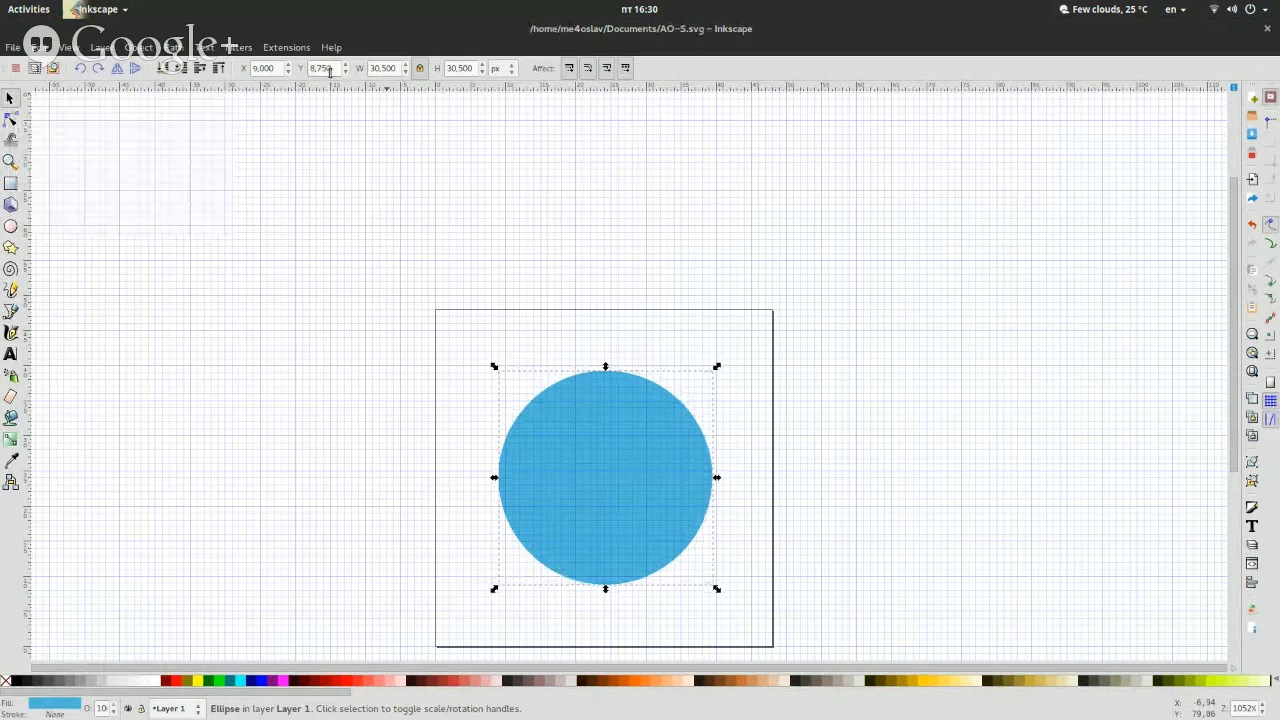
{"action": "left_click", "coordinate": [258, 70]}
{"action": "key", "text": "ctrl+v"}
{"action": "key", "text": "Return"}
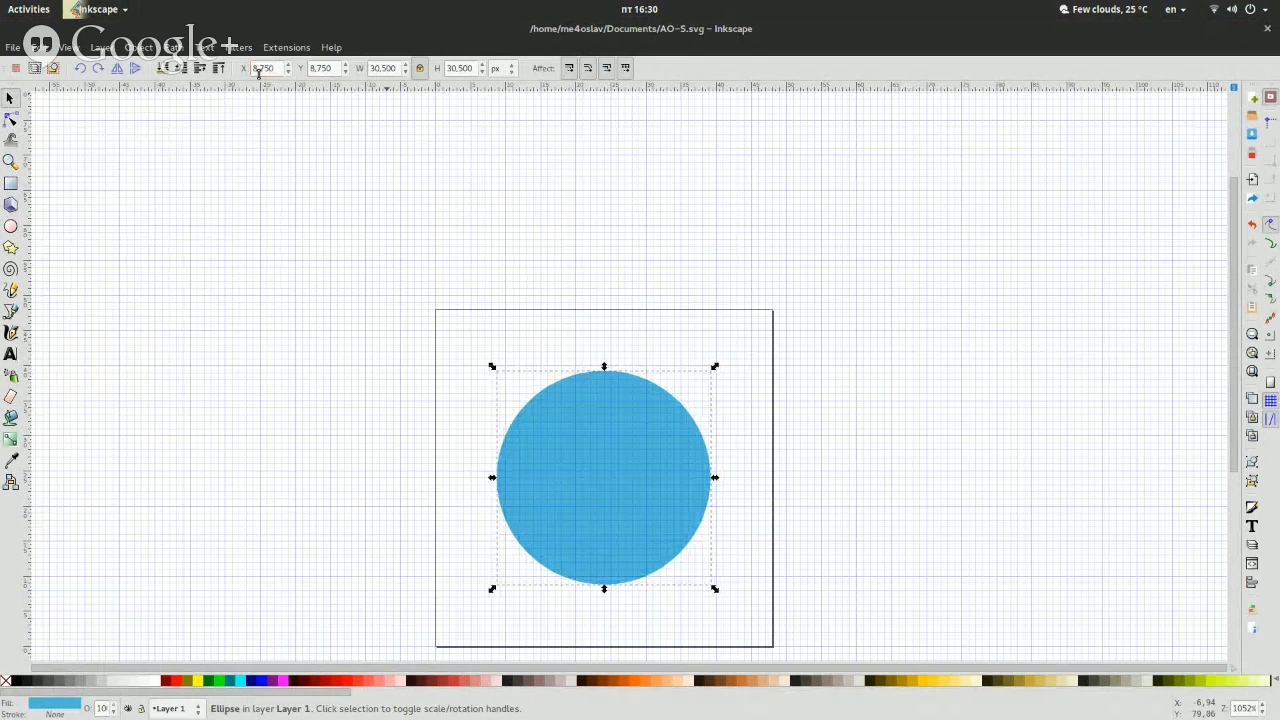
Fill the 30.5 px circle with black at 20% opacity, place it beneath the blue circle and deselect it.
{"action": "left_click", "coordinate": [58, 704]}
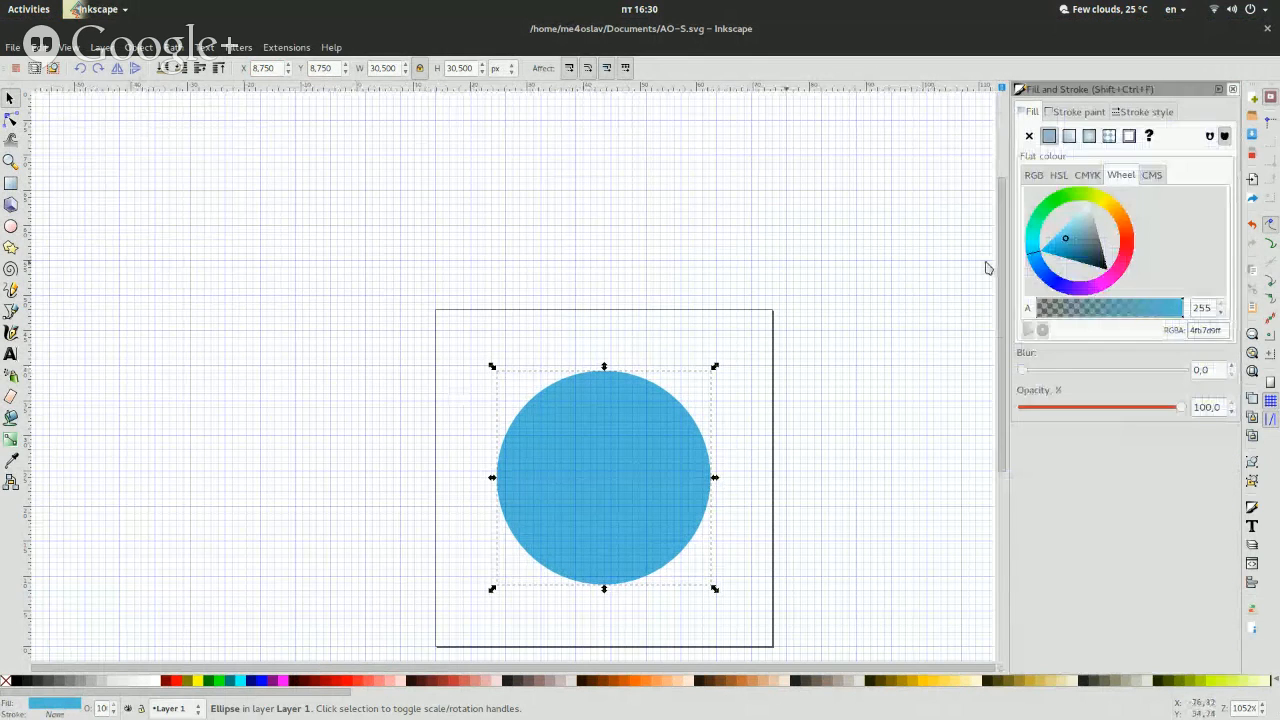
{"action": "left_click_drag", "start_coordinate": [1097, 256], "coordinate": [1231, 387]}
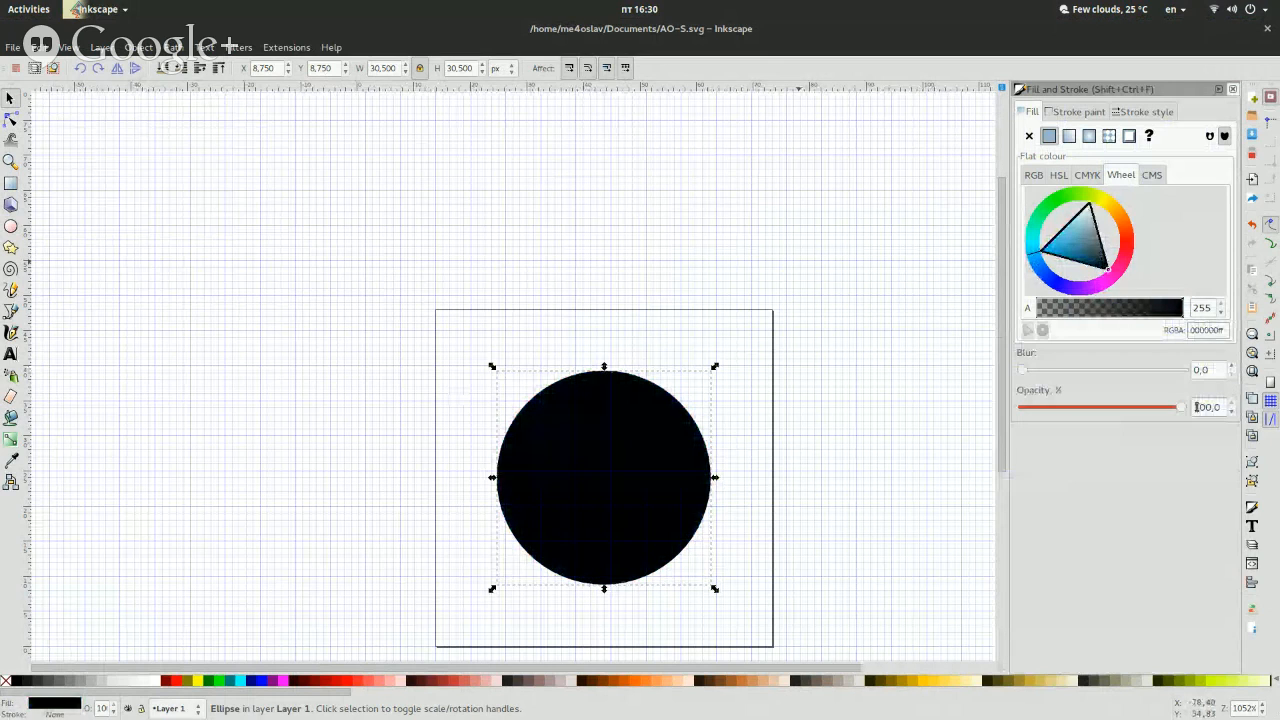
{"action": "double_click", "coordinate": [1206, 408]}
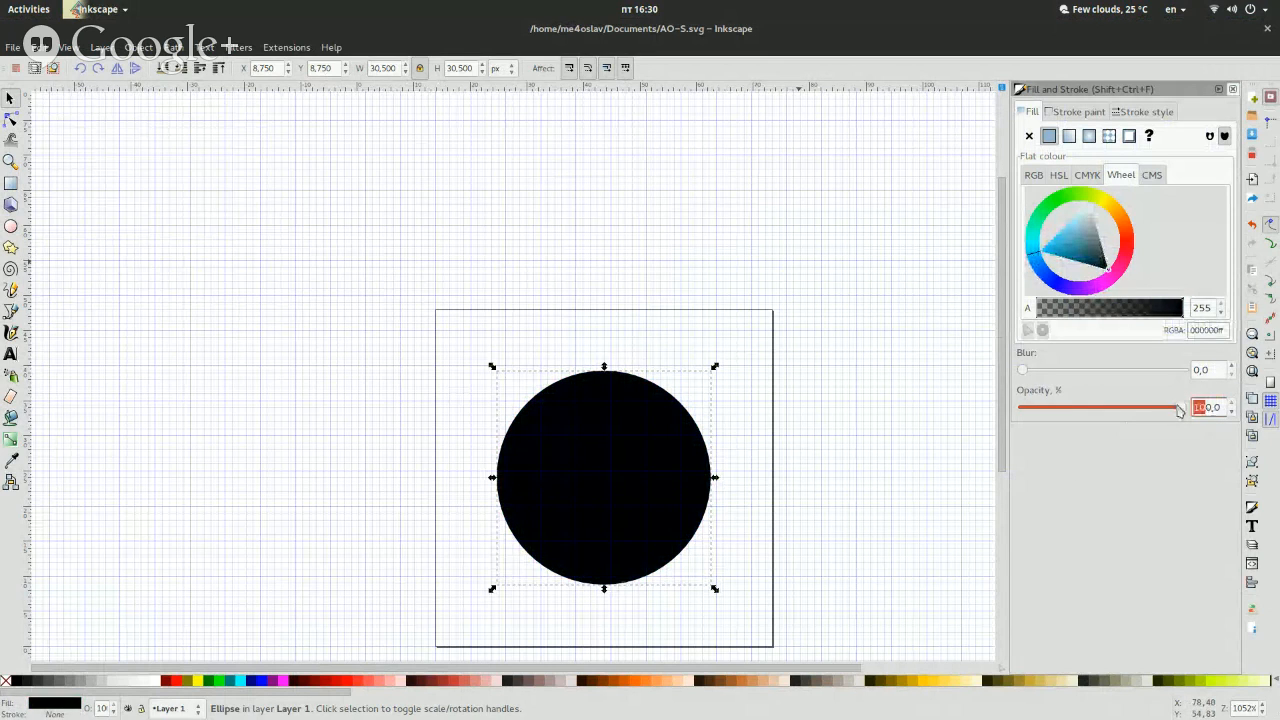
{"action": "type", "text": "10"}
{"action": "key", "text": "Return"}
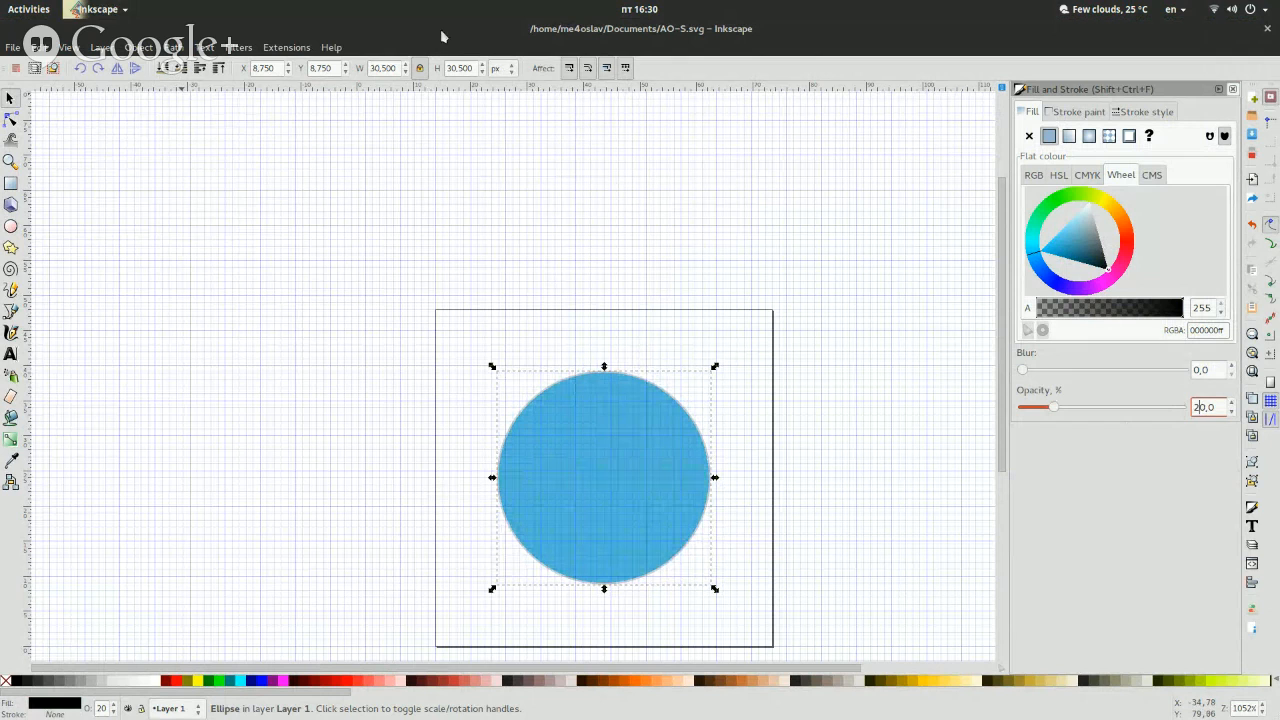
{"action": "left_click", "coordinate": [1236, 91]}
{"action": "left_click", "coordinate": [965, 352]}
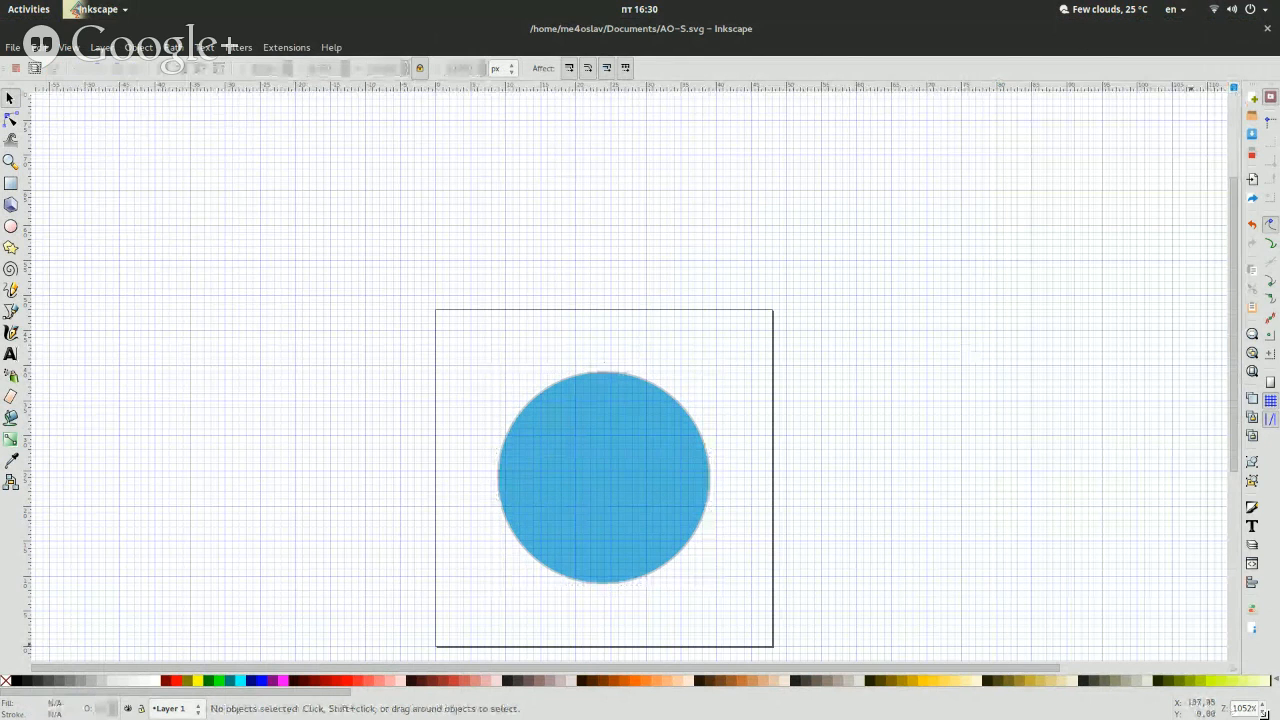
Select the black shadow circle, try it above the blue circle, and lower it to the bottom again.
{"action": "scroll", "coordinate": [610, 372], "scroll_direction": "up", "scroll_amount": 8}
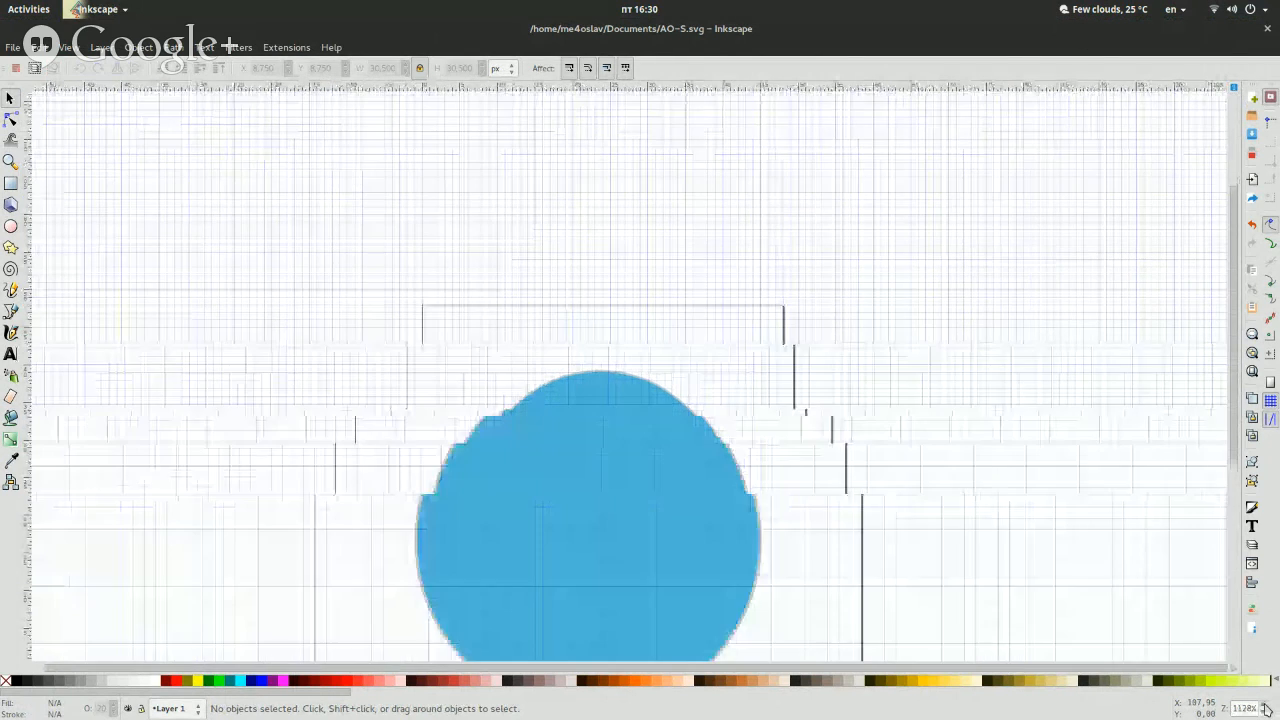
{"action": "left_click", "coordinate": [912, 474]}
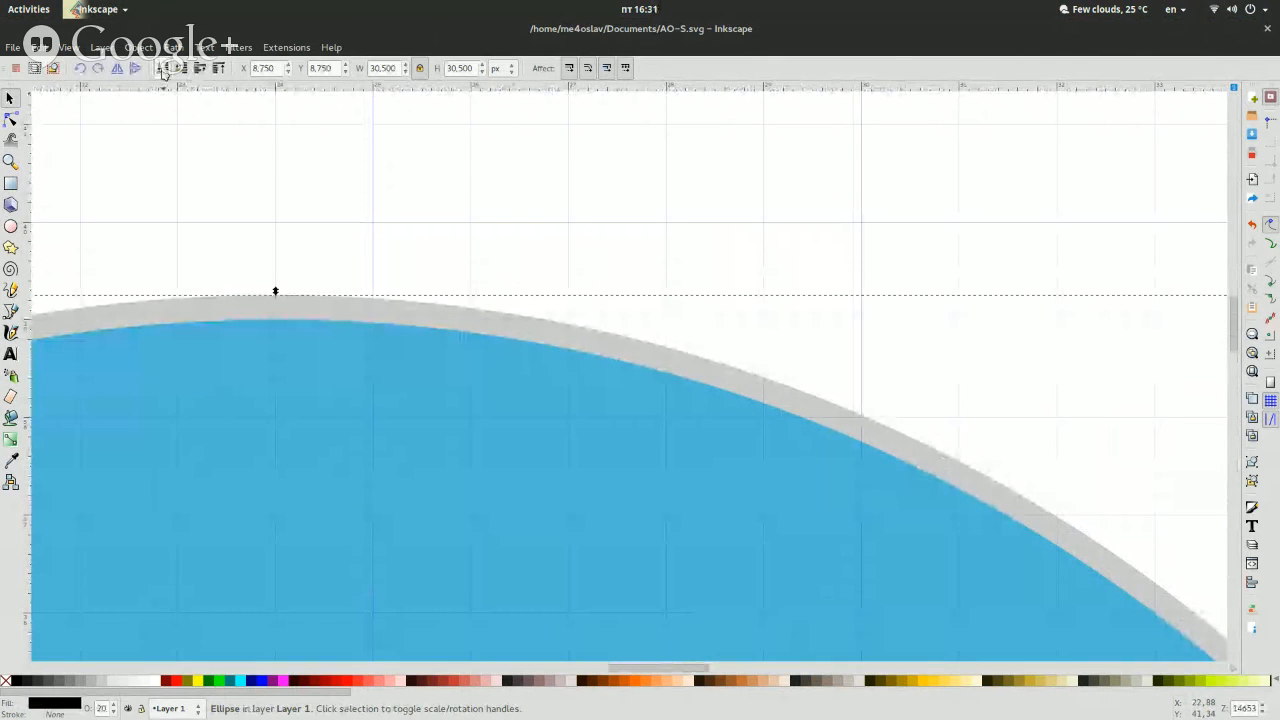
{"action": "left_click", "coordinate": [218, 68]}
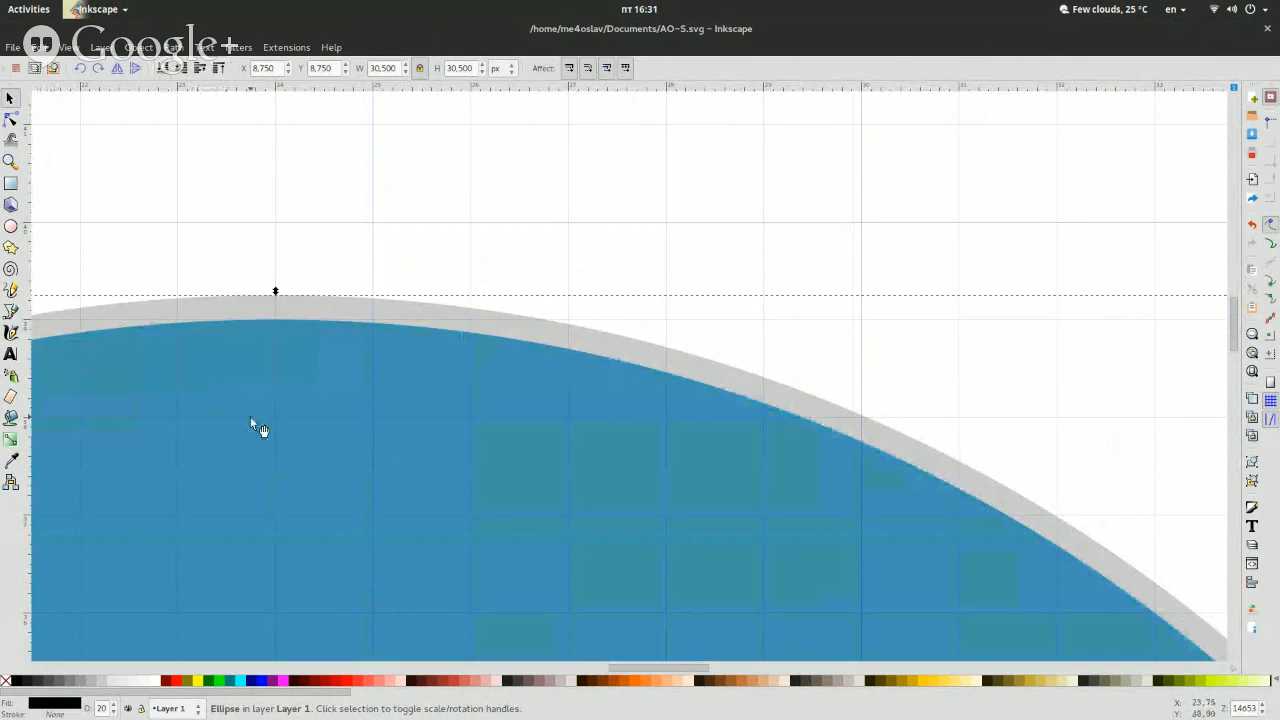
{"action": "left_click", "coordinate": [175, 68]}
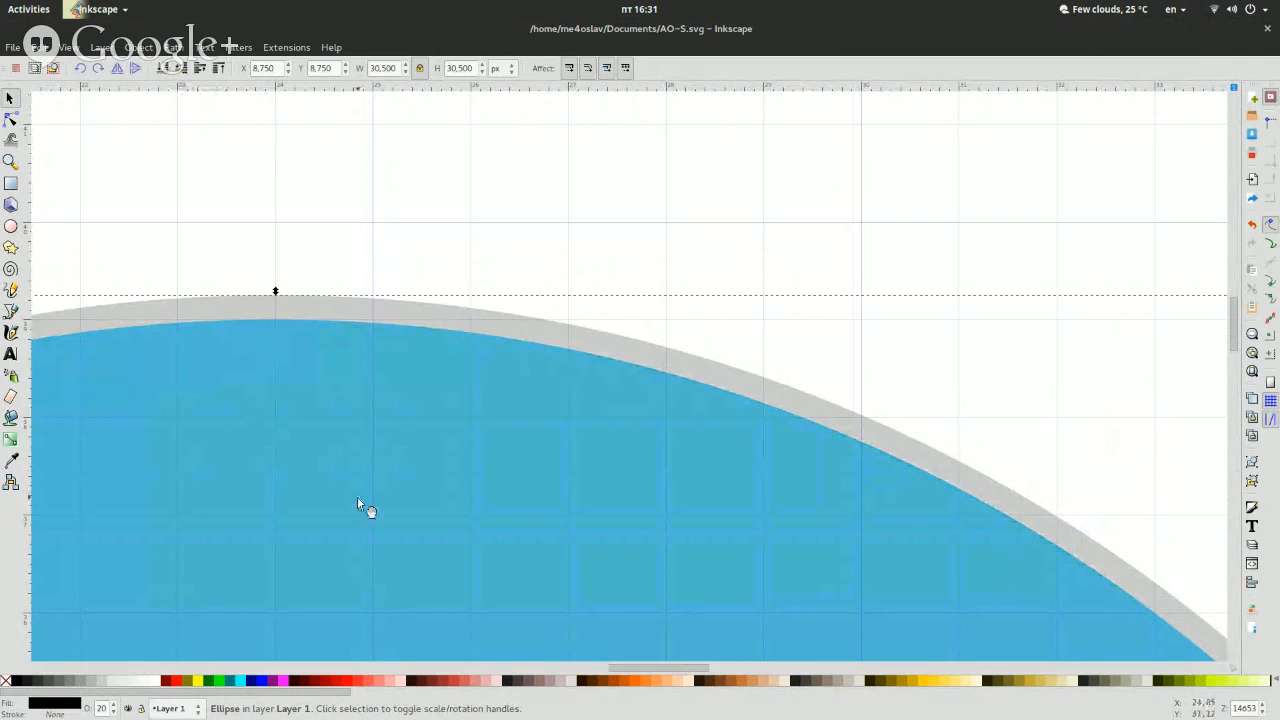
{"action": "left_click", "coordinate": [505, 381]}
{"action": "left_click", "coordinate": [580, 291]}
{"action": "left_click", "coordinate": [524, 323]}
{"action": "left_click", "coordinate": [585, 258]}
{"action": "left_click", "coordinate": [504, 318]}
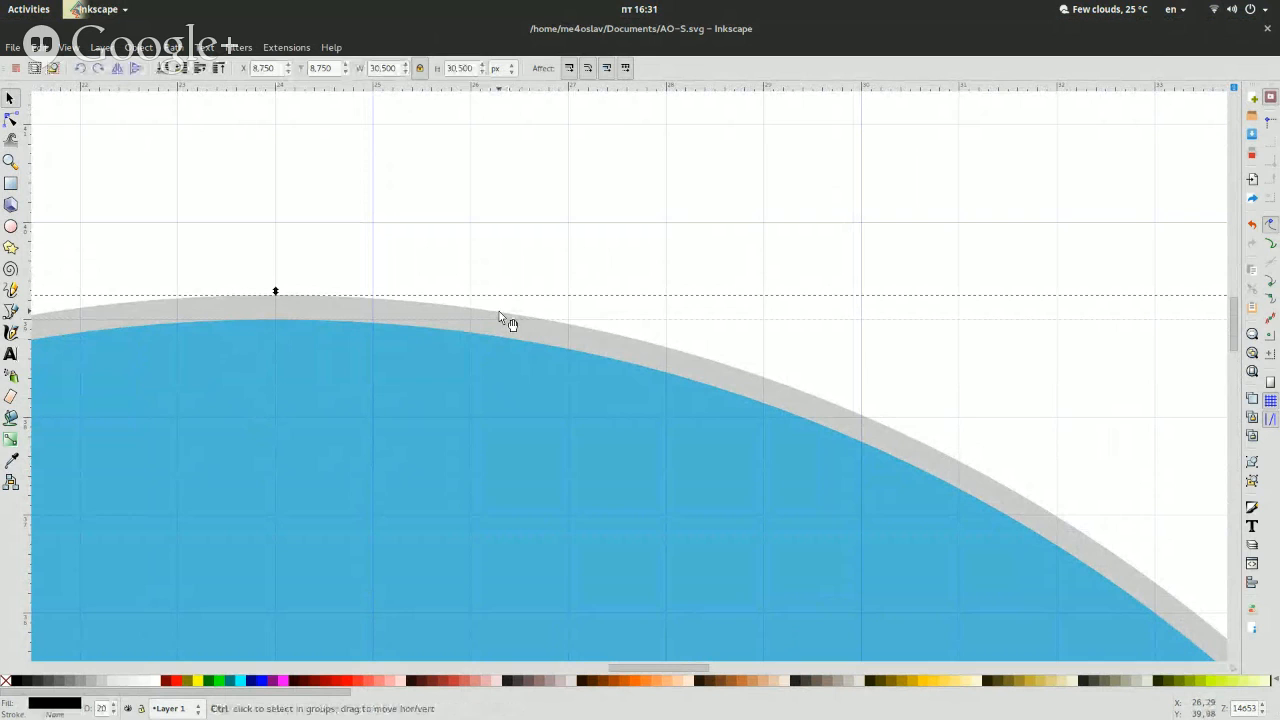
Duplicate the shadow circle on top of the stack and set the copy's width to 31 px with locked proportions.
{"action": "key", "text": "Home"}
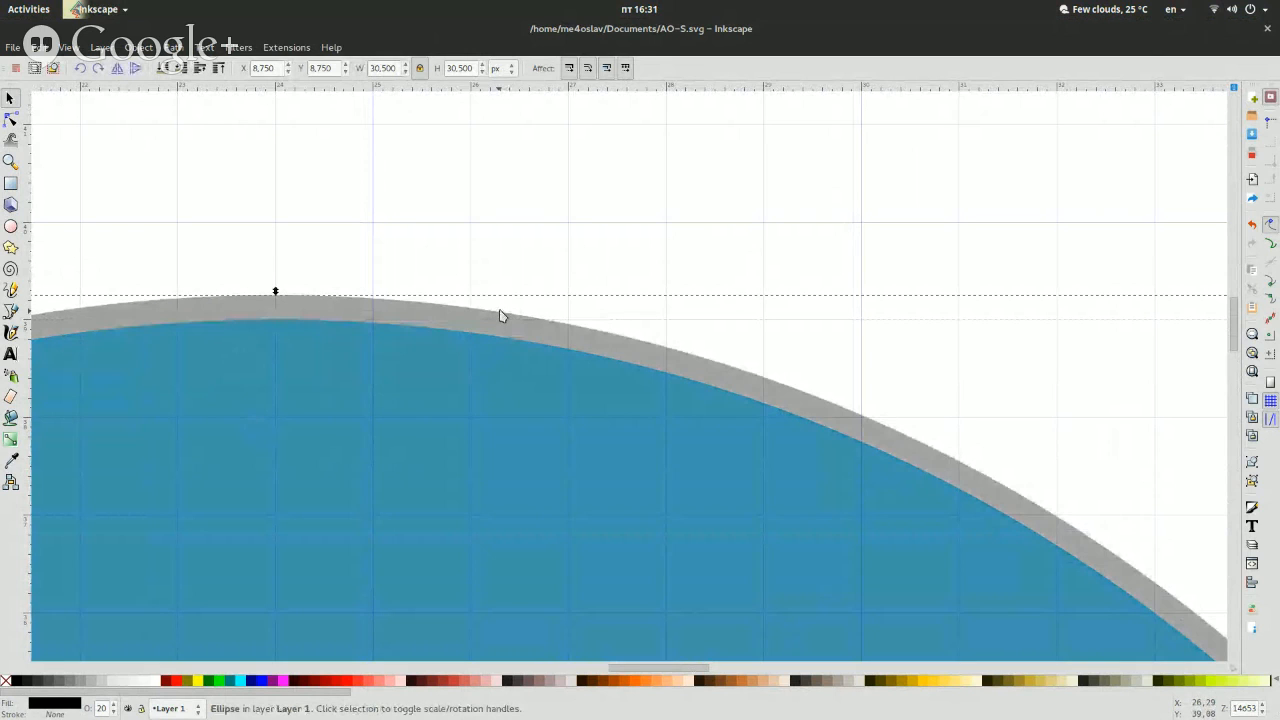
{"action": "double_click", "coordinate": [385, 68]}
{"action": "type", "text": "31"}
{"action": "key", "text": "Return"}
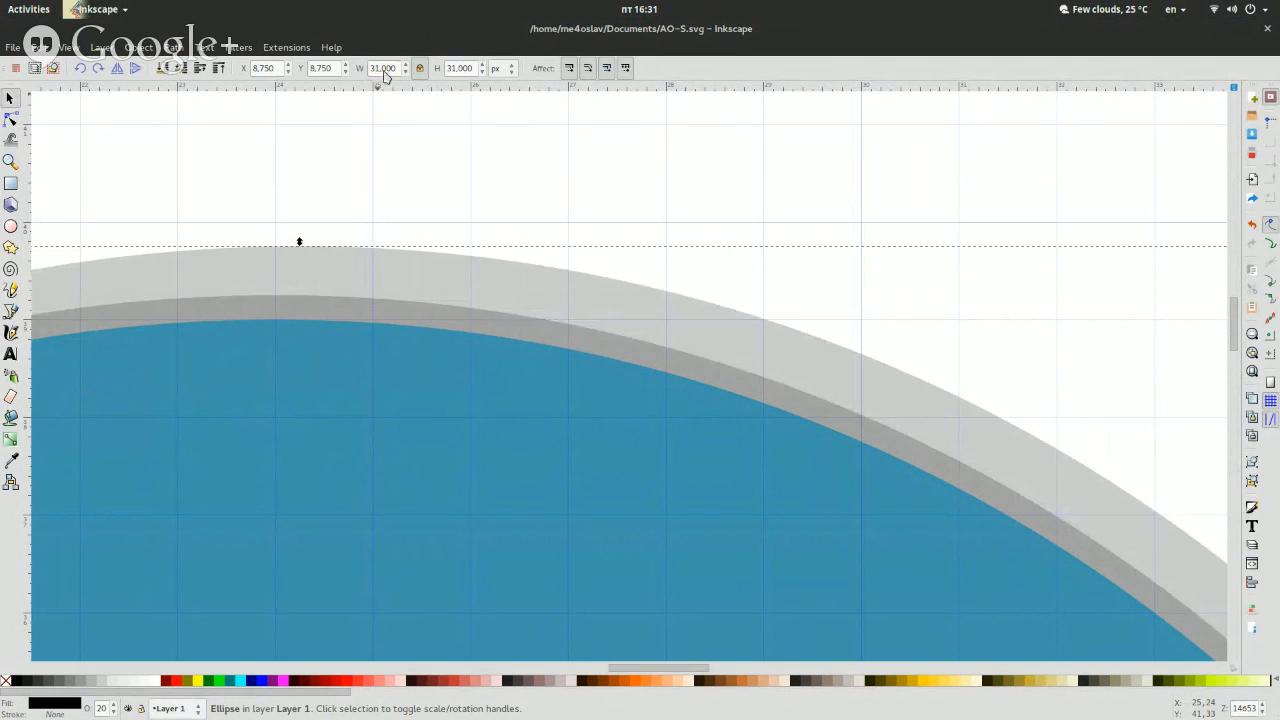
Calculate the centring offset of the 31 px circle as (48−31)÷2 in the Calculator.
{"action": "key", "text": "super"}
{"action": "left_click", "coordinate": [934, 600]}
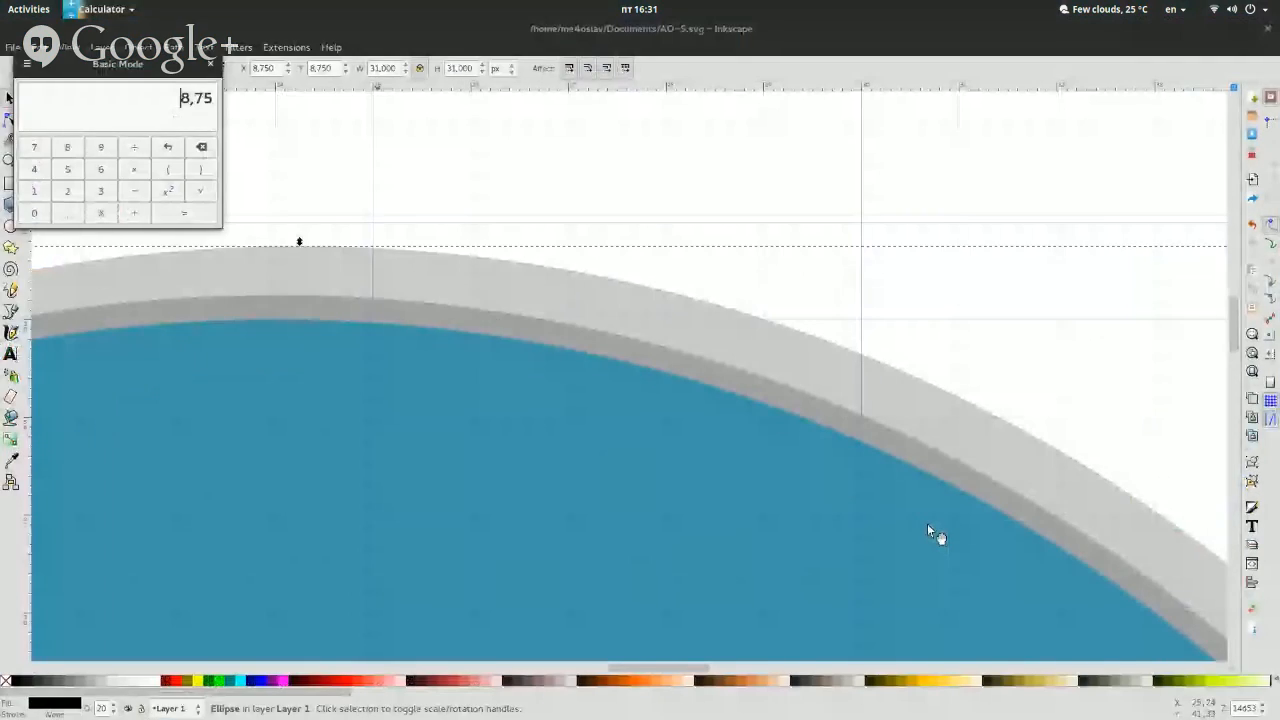
{"action": "type", "text": "(48-30,5)/2"}
{"action": "key", "text": "Left"}
{"action": "key", "text": "Left"}
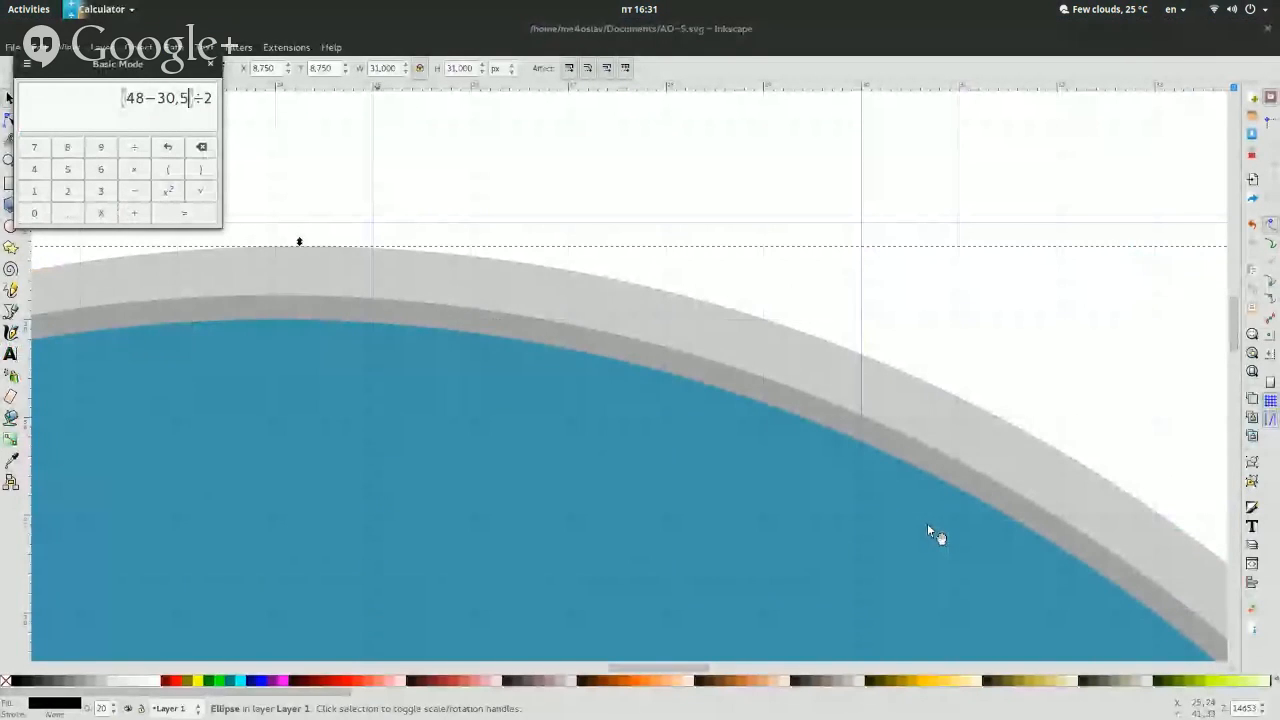
{"action": "key", "text": "BackSpace"}
{"action": "key", "text": "BackSpace"}
{"action": "key", "text": "BackSpace"}
{"action": "type", "text": "1"}
{"action": "key", "text": "Return"}
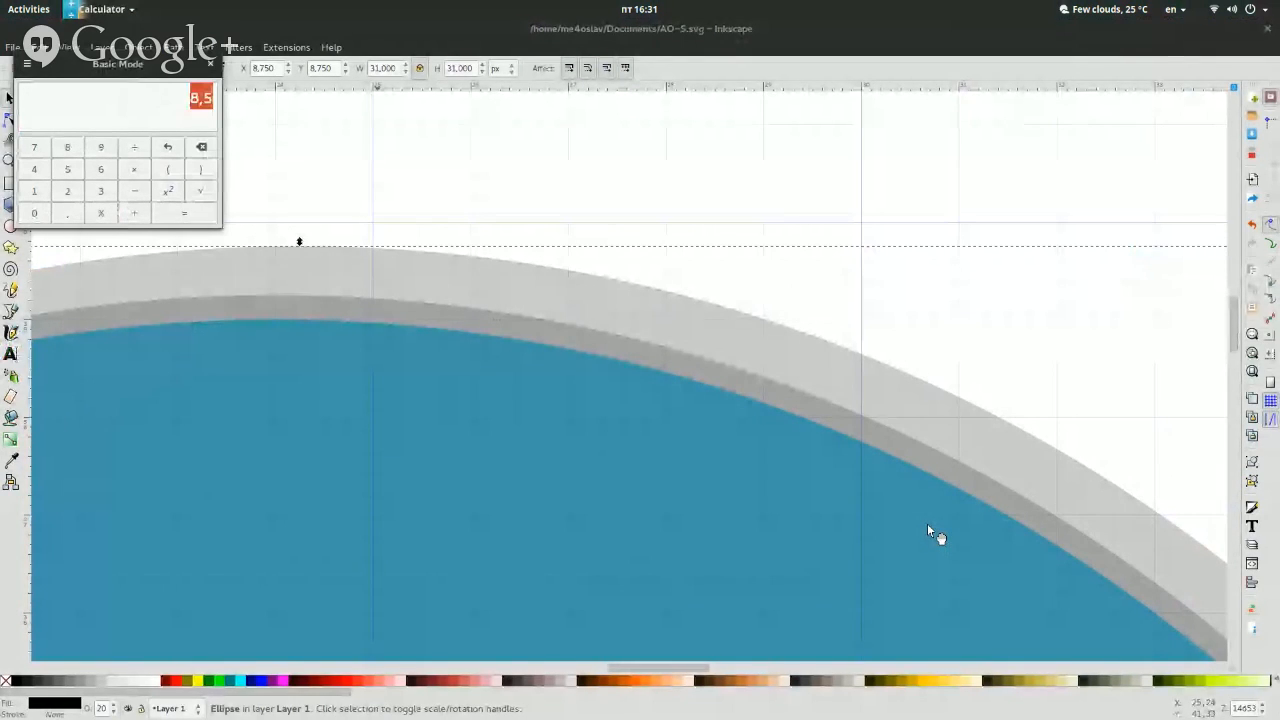
Back in Inkscape, set the 31 px circle's X and Y positions to 8.5 px.
{"action": "double_click", "coordinate": [335, 68]}
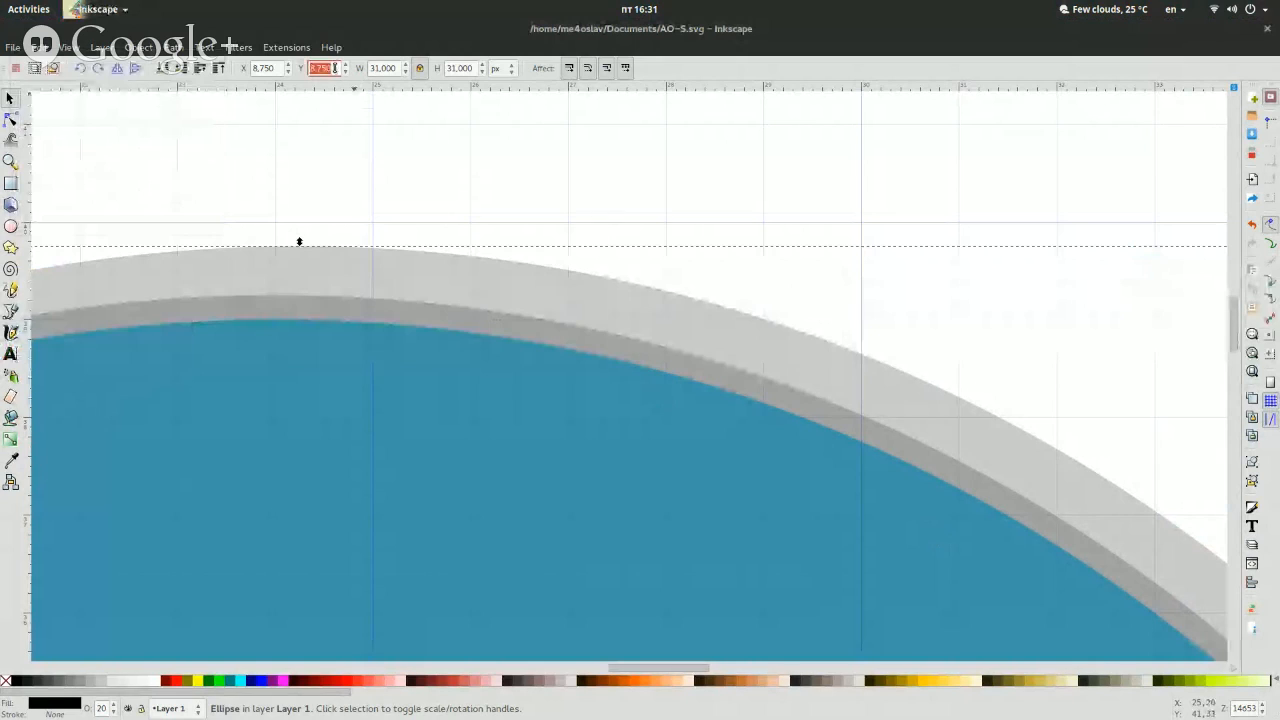
{"action": "type", "text": "8,5"}
{"action": "key", "text": "Return"}
{"action": "double_click", "coordinate": [268, 69]}
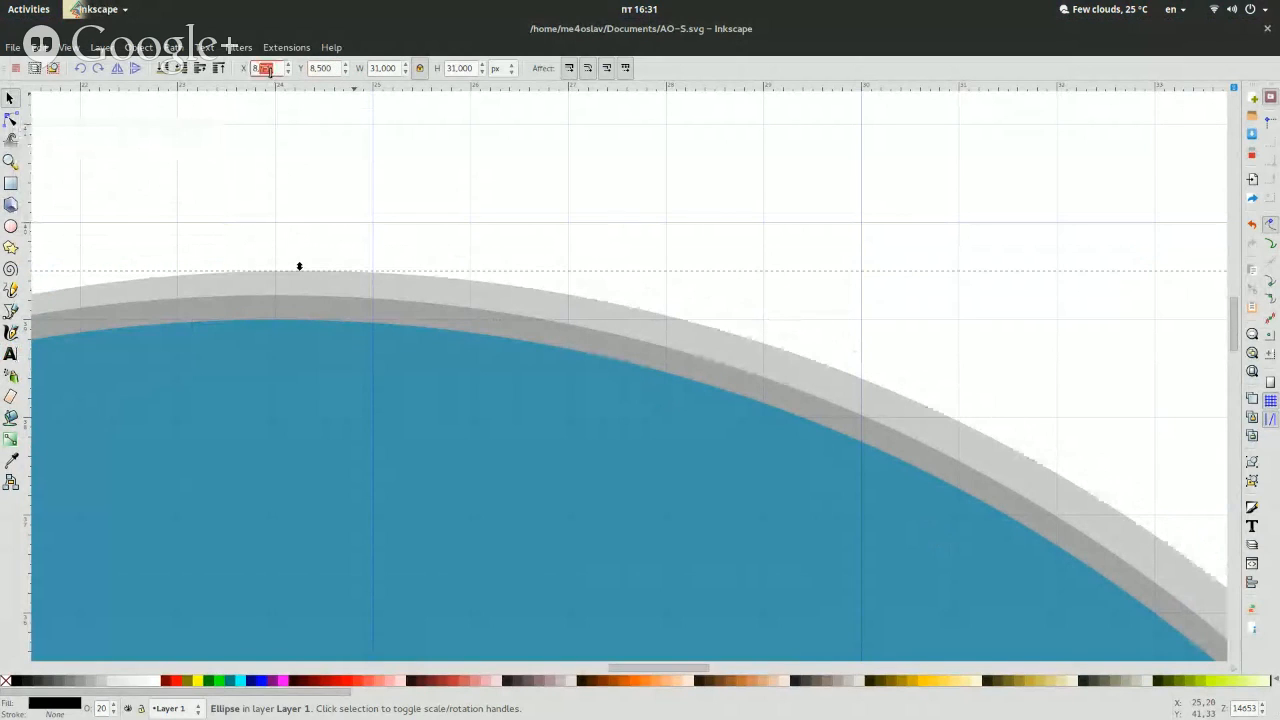
{"action": "type", "text": "8,5"}
{"action": "key", "text": "Return"}
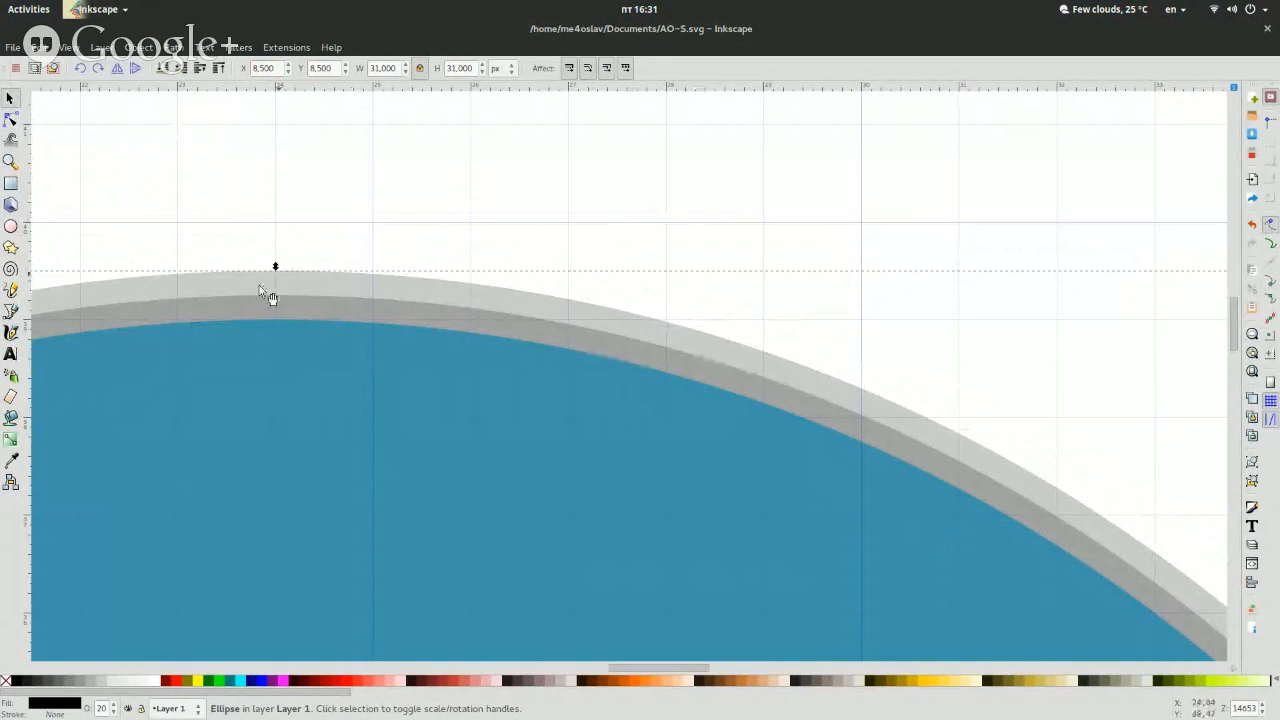
Lower the 31 px shadow circle to the bottom of the stack and set its opacity to 10%.
{"action": "left_click", "coordinate": [165, 70]}
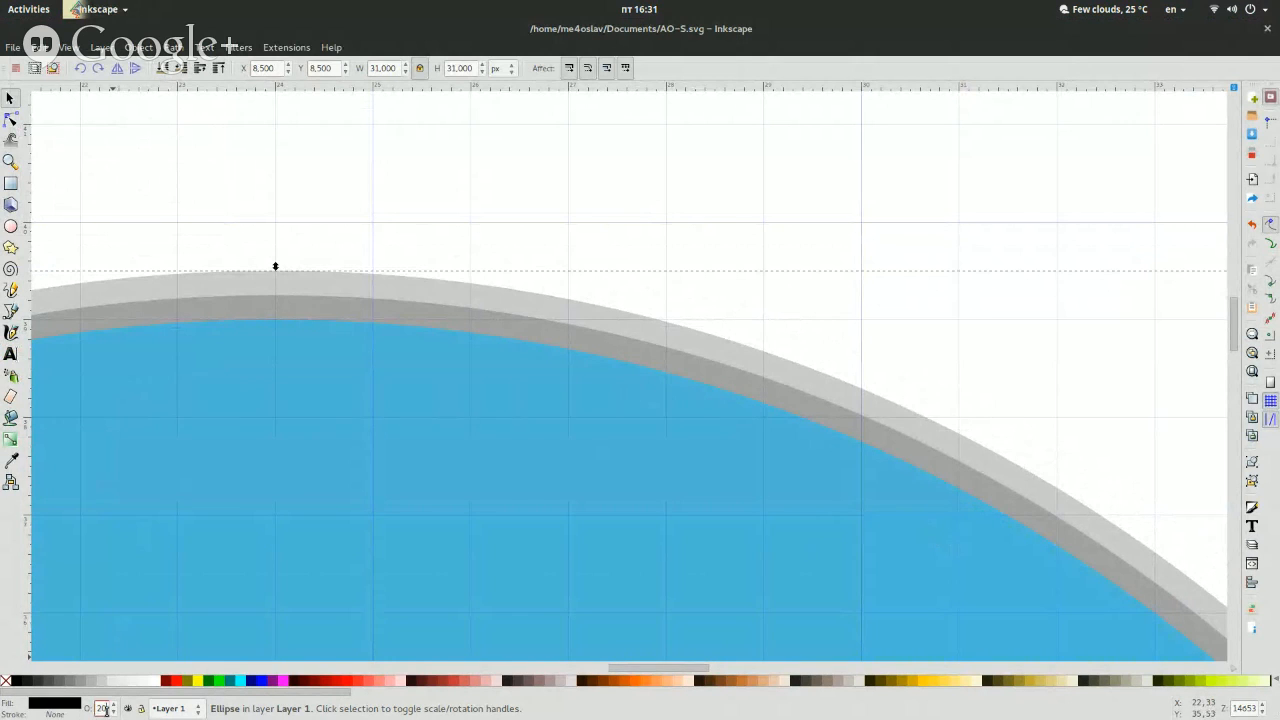
{"action": "double_click", "coordinate": [106, 711]}
{"action": "type", "text": "10"}
{"action": "key", "text": "Return"}
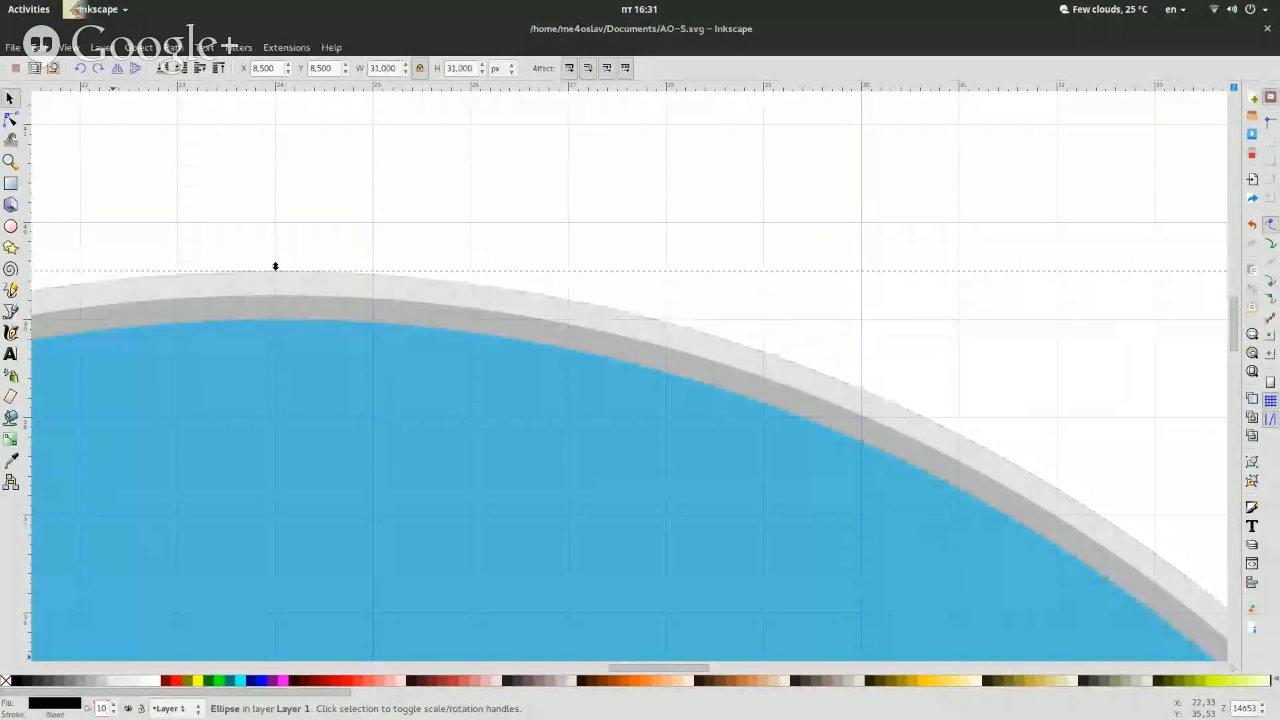
{"action": "left_click", "coordinate": [600, 266]}
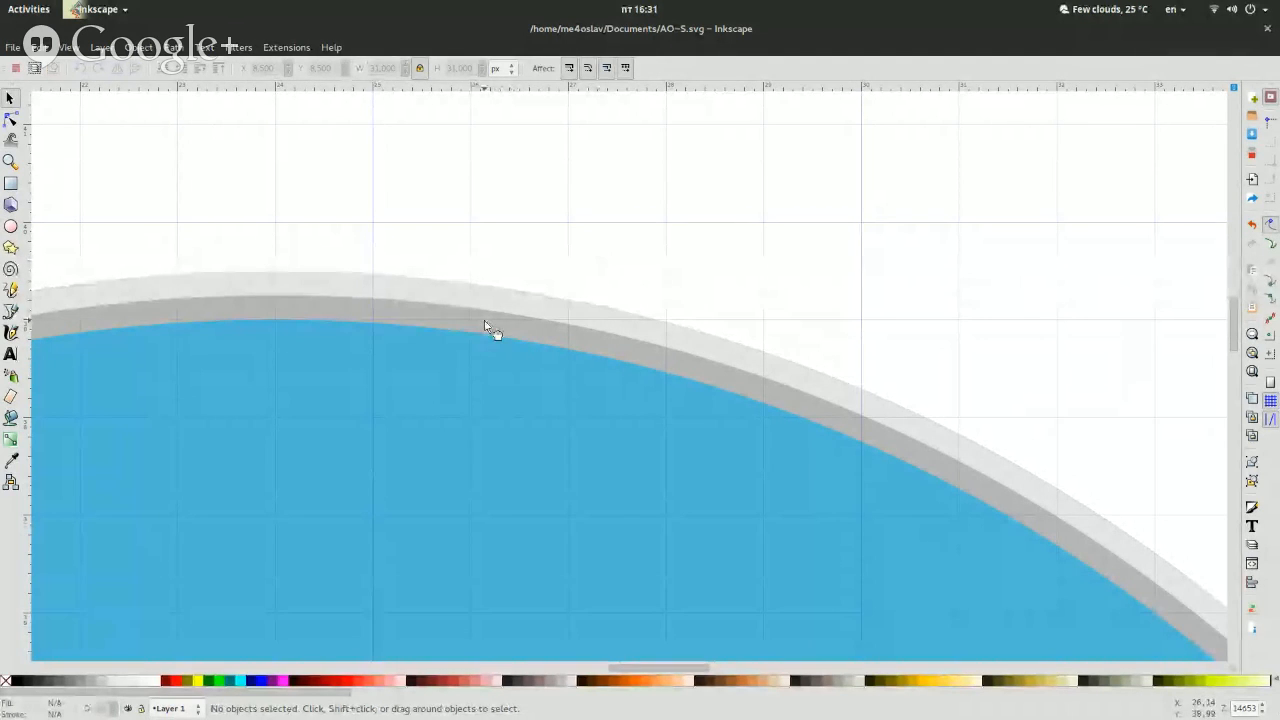
{"action": "left_click", "coordinate": [487, 327]}
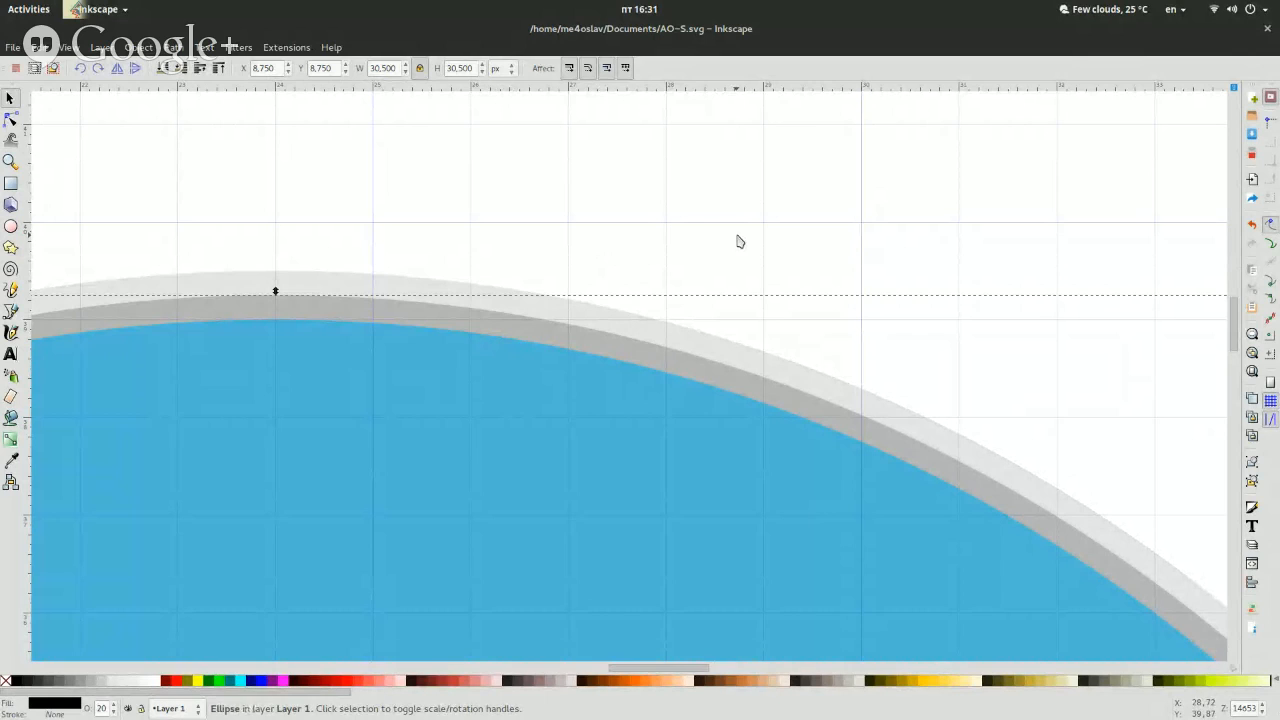
{"action": "left_click", "coordinate": [740, 242]}
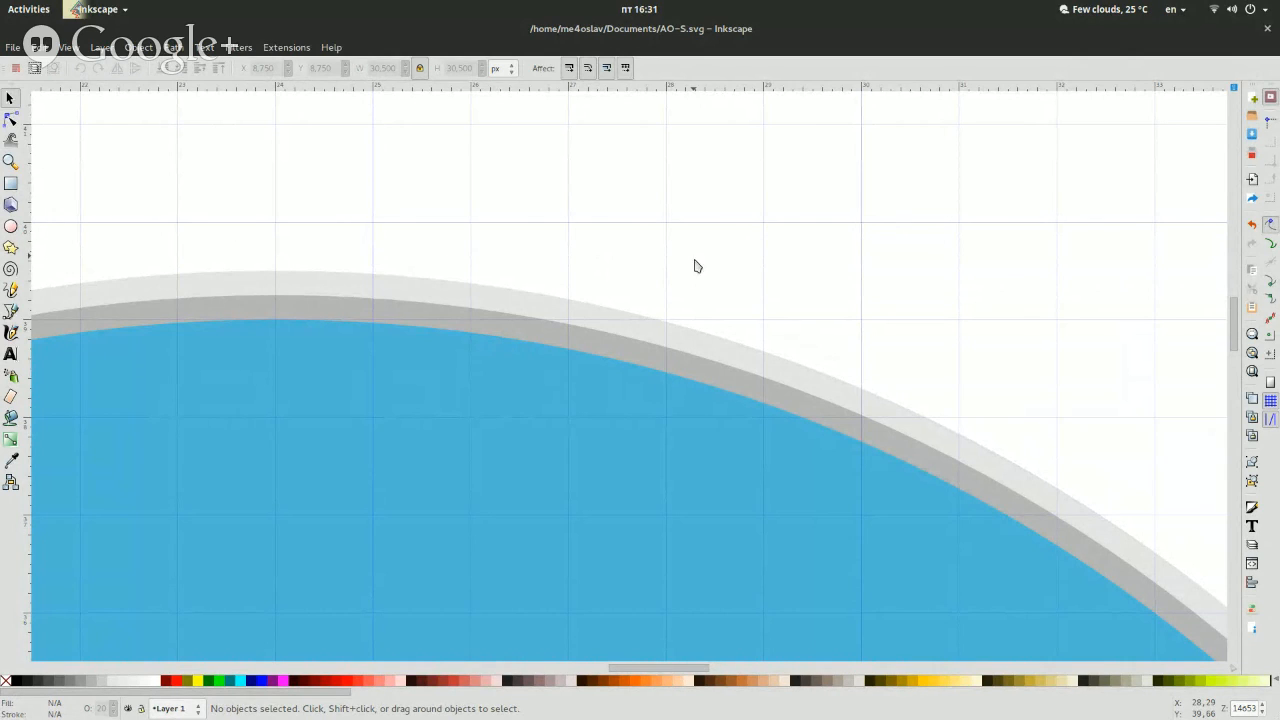
Duplicate the 31 px shadow circle and set the copy's width to 32 px with locked proportions.
{"action": "left_click", "coordinate": [618, 324]}
{"action": "key", "text": "ctrl"}
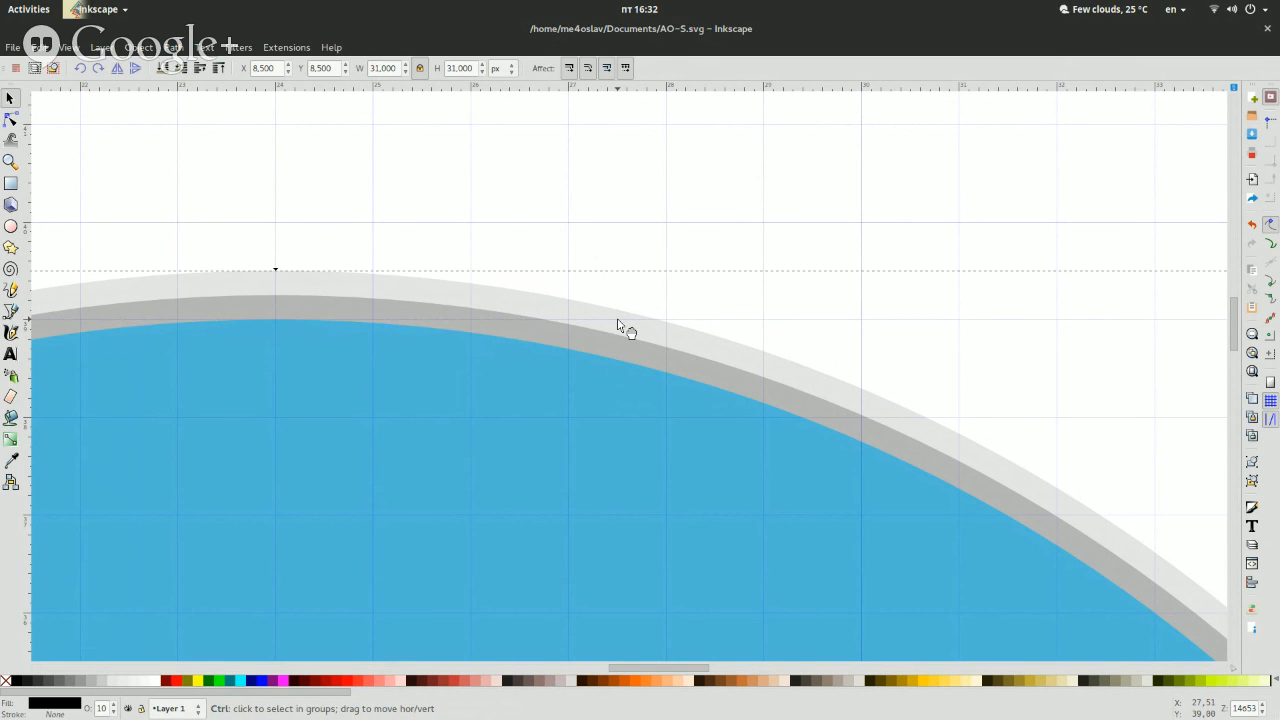
{"action": "left_click", "coordinate": [618, 324], "text": "ctrl"}
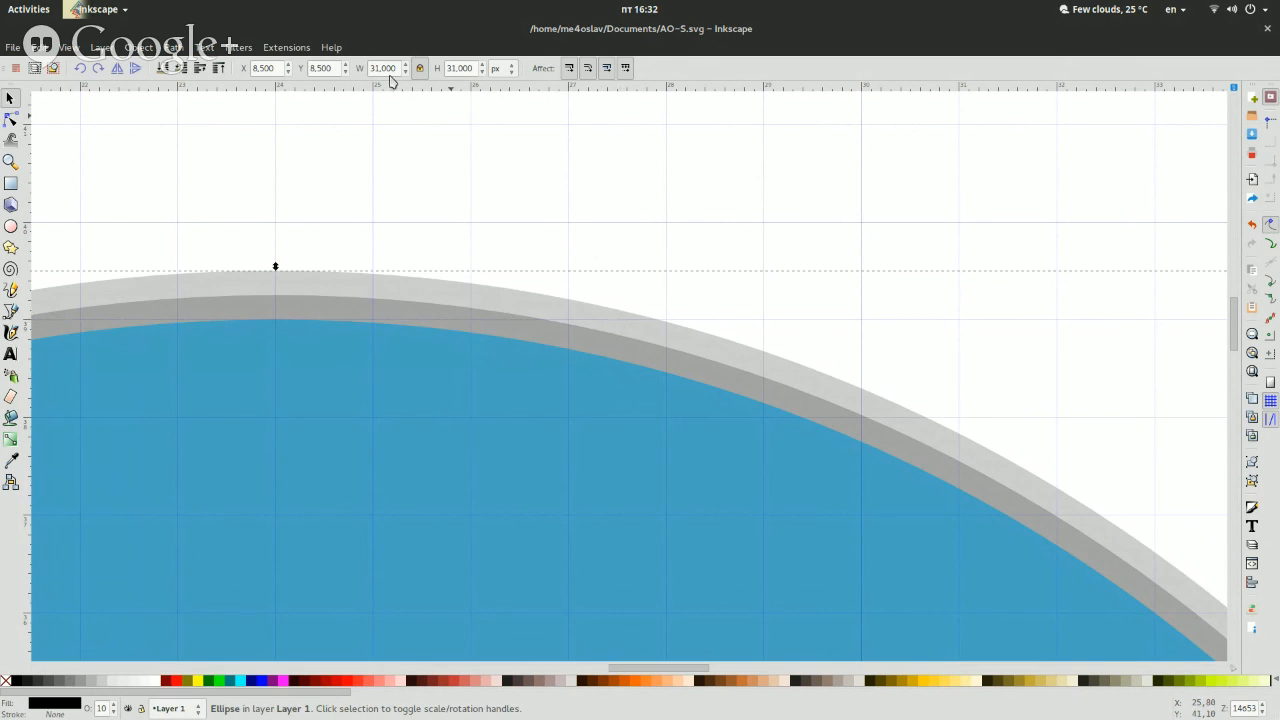
{"action": "left_click_drag", "start_coordinate": [374, 69], "coordinate": [437, 71]}
{"action": "type", "text": "2"}
{"action": "key", "text": "Return"}
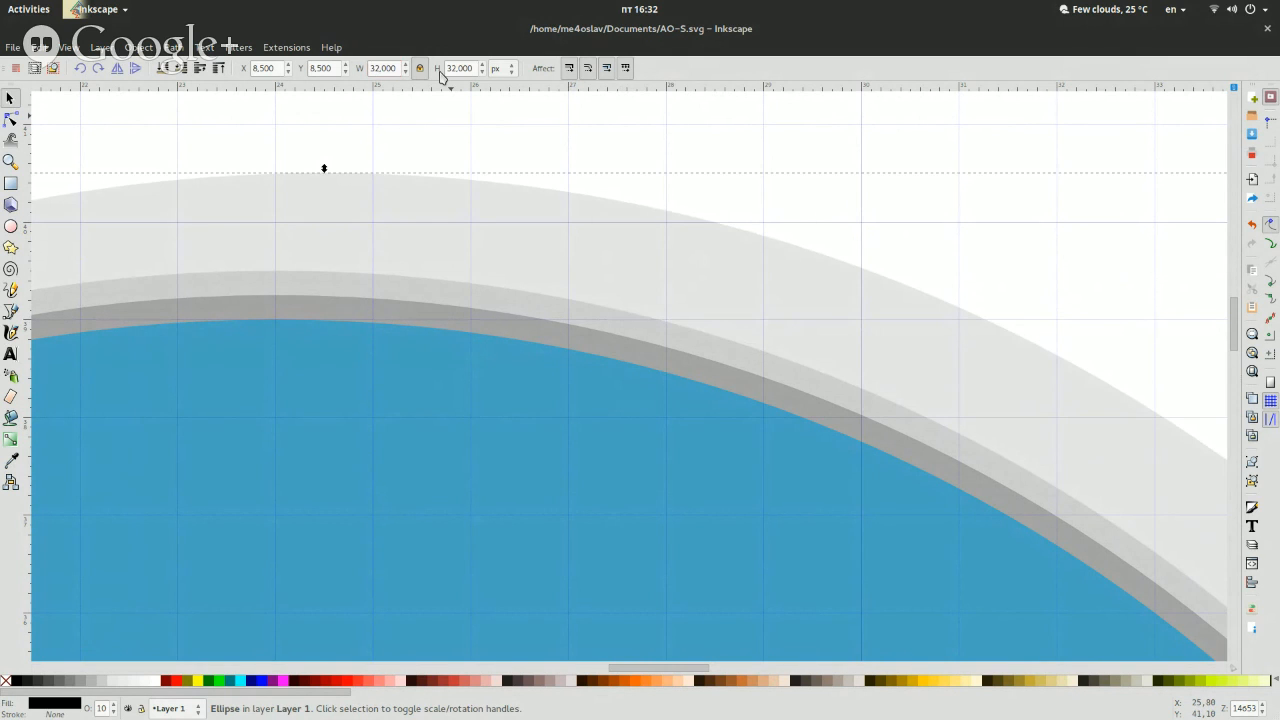
Calculate the centring offset of the 32 px circle as (48−32)÷2 in the Calculator.
{"action": "key", "text": "super"}
{"action": "left_click", "coordinate": [1017, 487]}
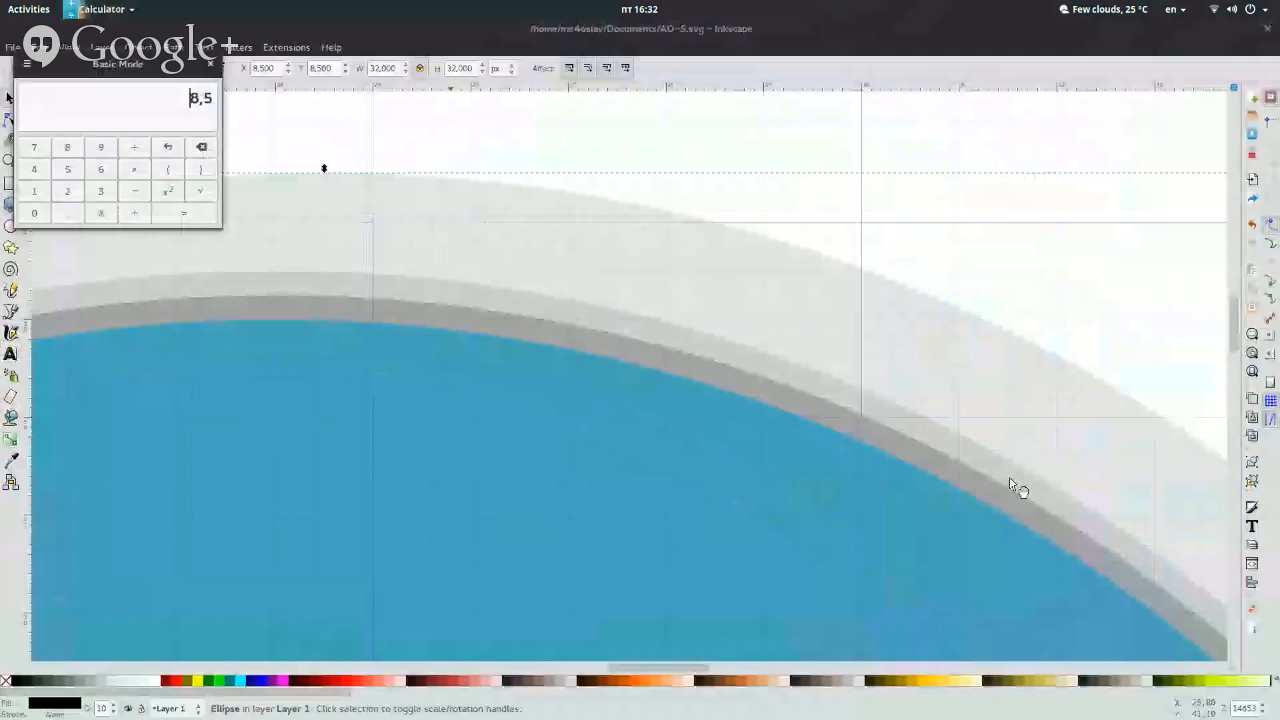
{"action": "type", "text": "4"}
{"action": "key", "text": "ctrl+z"}
{"action": "key", "text": "ctrl+z"}
{"action": "key", "text": "Left"}
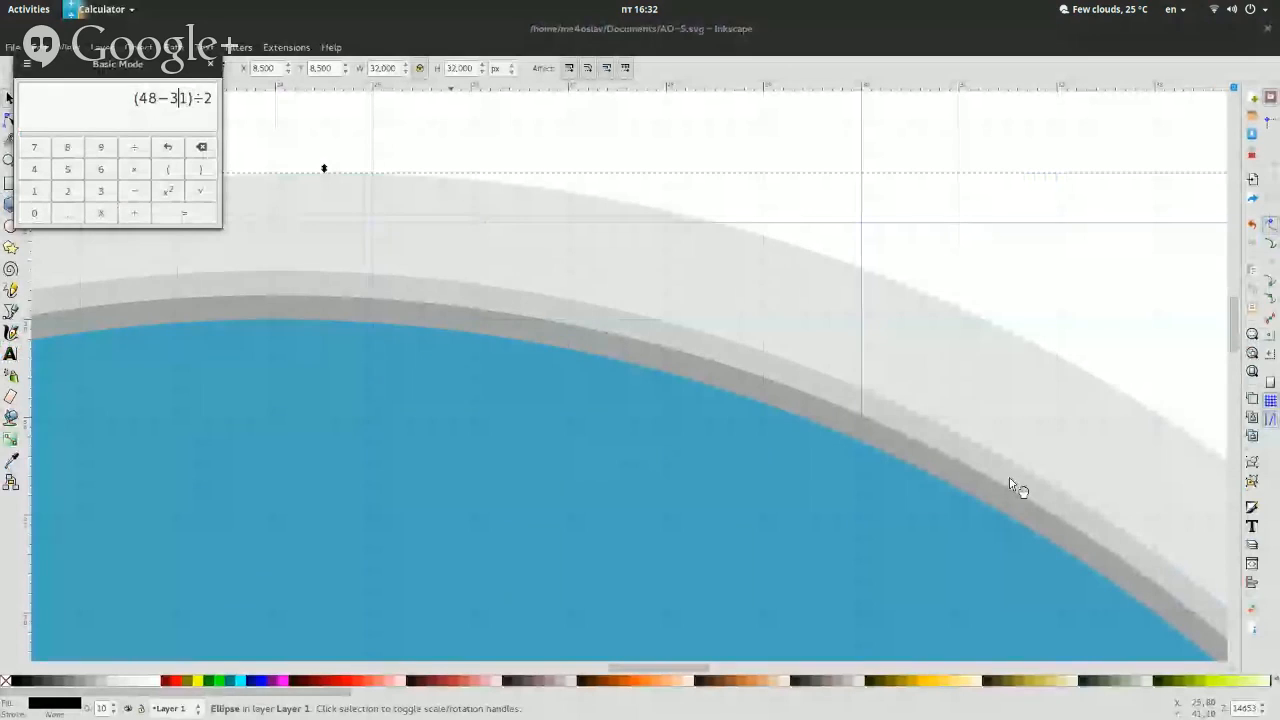
{"action": "key", "text": "Delete"}
{"action": "type", "text": "2"}
{"action": "key", "text": "Return"}
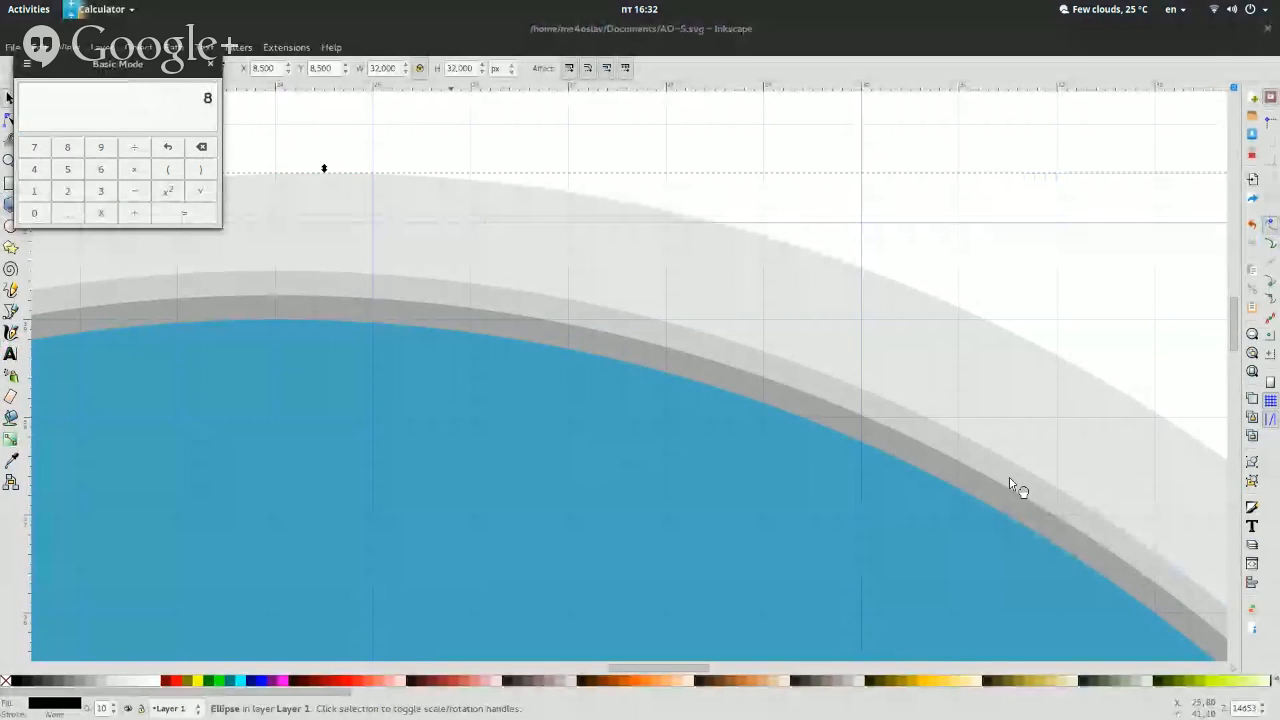
{"action": "key", "text": "ctrl+a"}
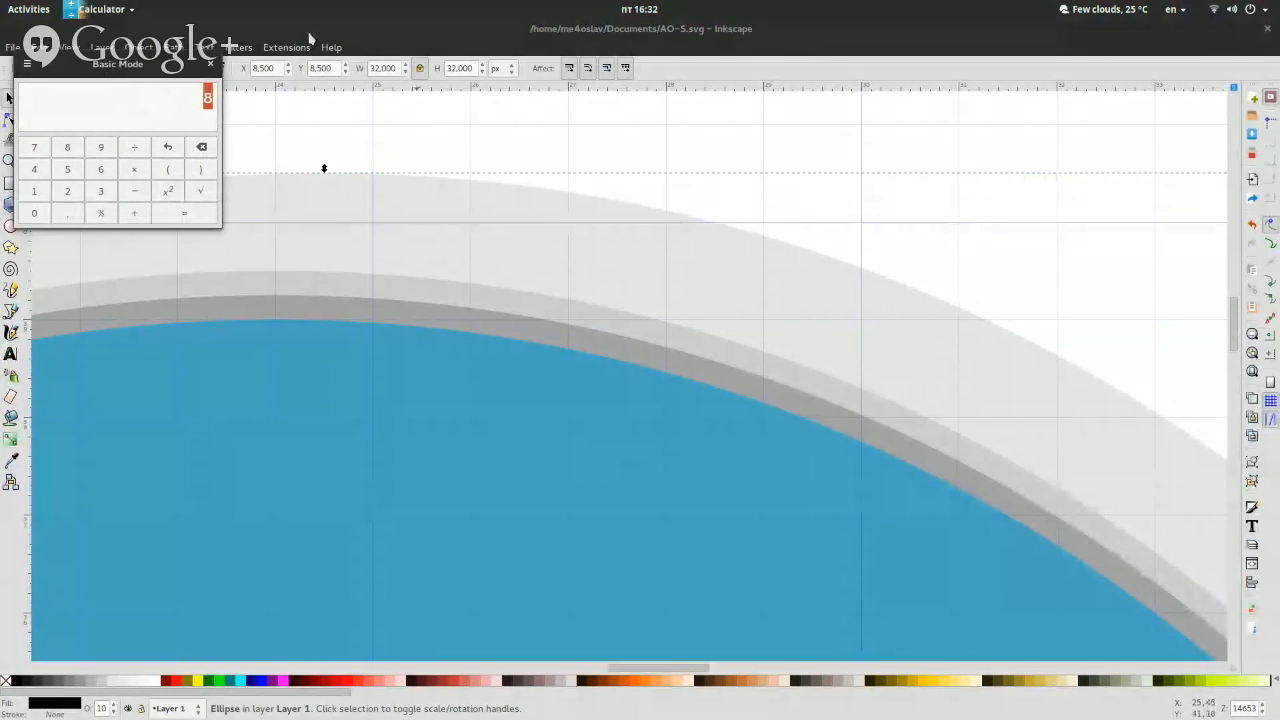
Back in Inkscape, set the 32 px circle's X and Y positions to 8 px and lower it to the bottom of the stack.
{"action": "left_click_drag", "start_coordinate": [336, 66], "coordinate": [309, 69]}
{"action": "type", "text": "8"}
{"action": "key", "text": "Return"}
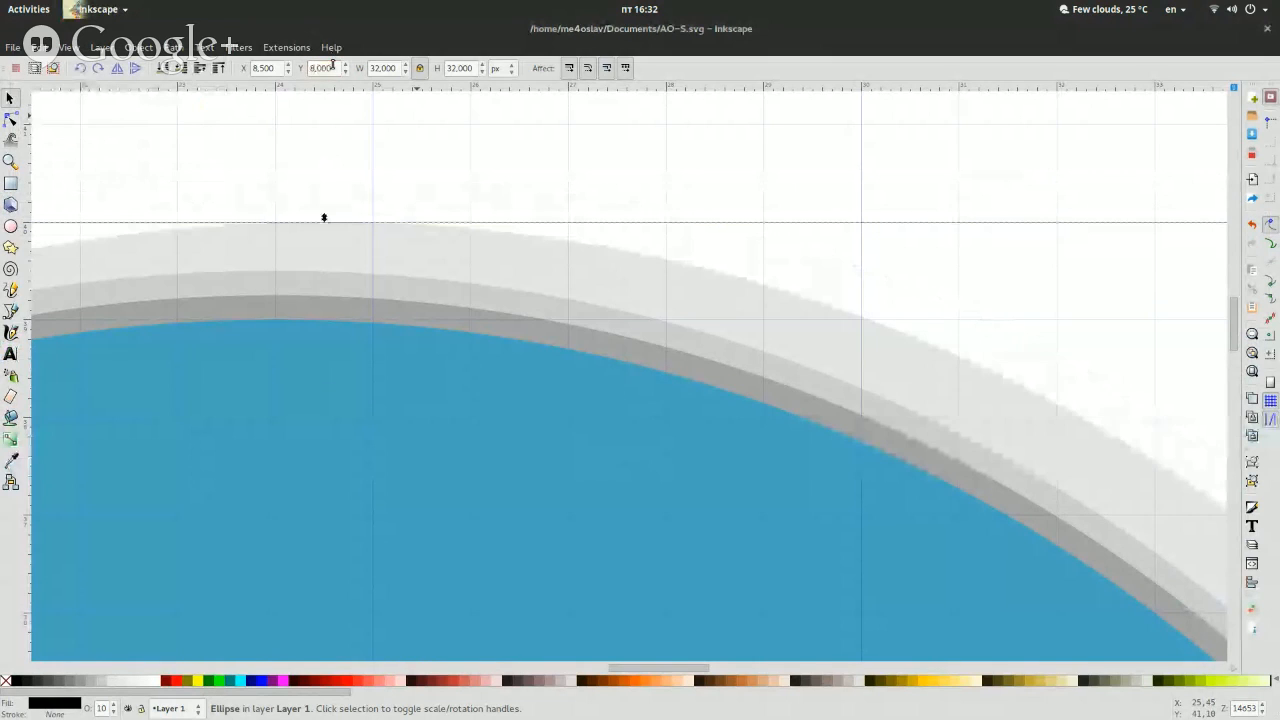
{"action": "triple_click", "coordinate": [274, 68]}
{"action": "type", "text": "8"}
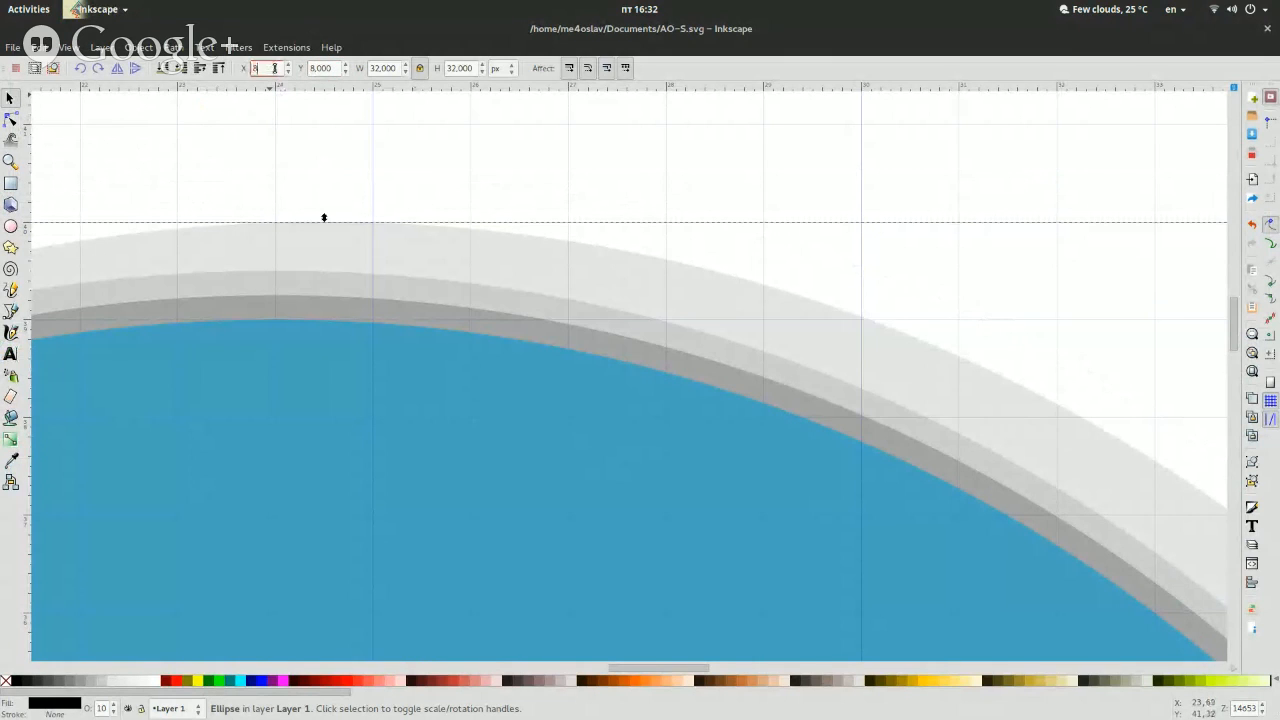
{"action": "key", "text": "Return"}
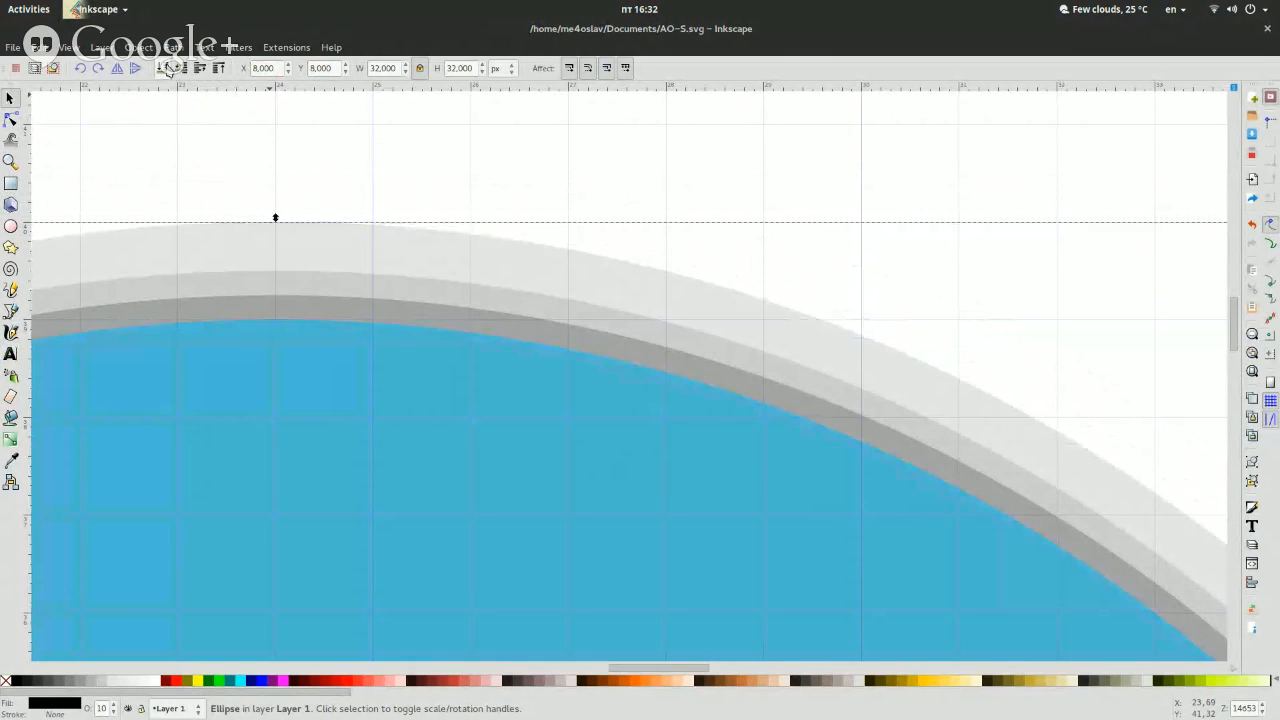
{"action": "left_click", "coordinate": [827, 238]}
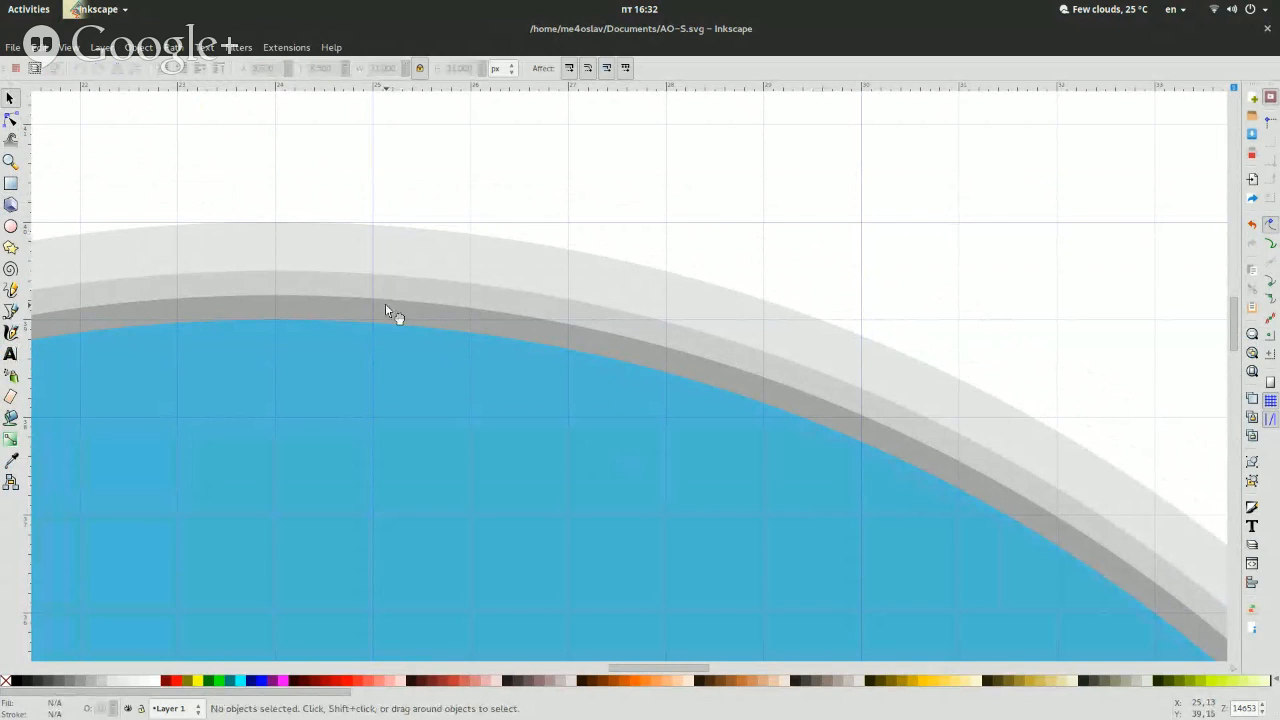
Set the opacity of the outermost 32 px shadow circle to 5%.
{"action": "left_click", "coordinate": [386, 308]}
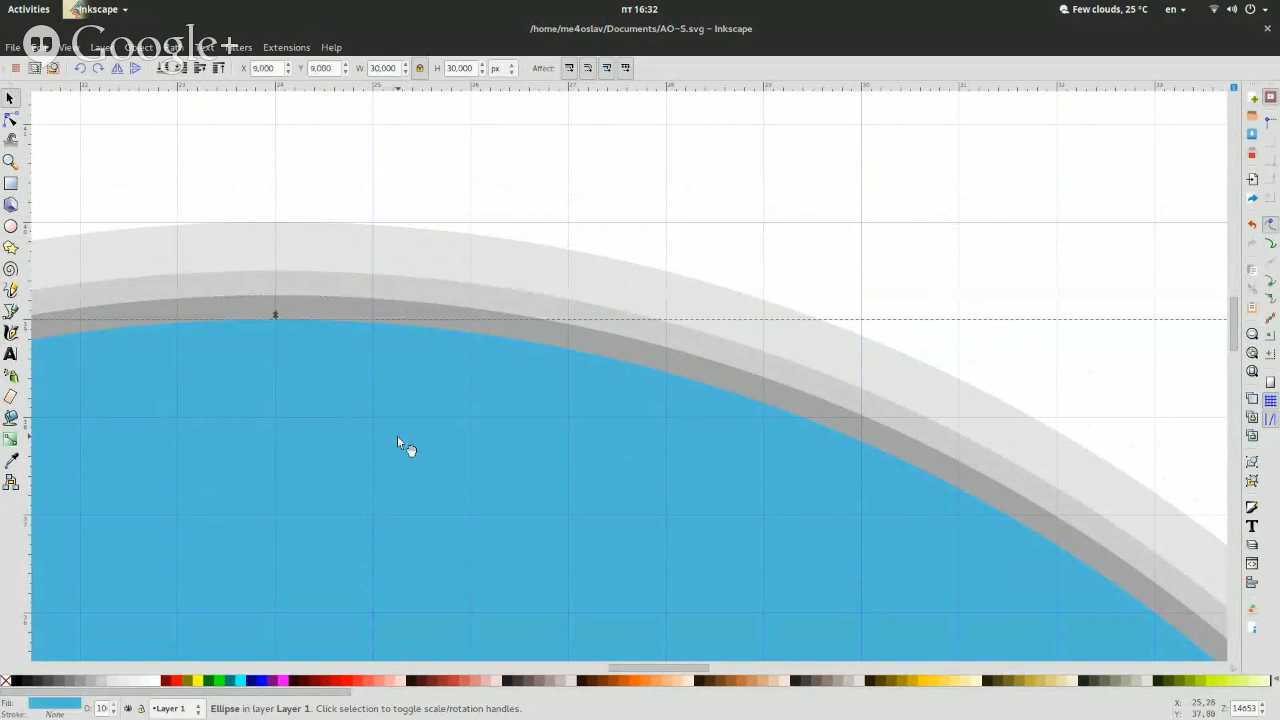
{"action": "left_click", "coordinate": [386, 314], "text": "alt"}
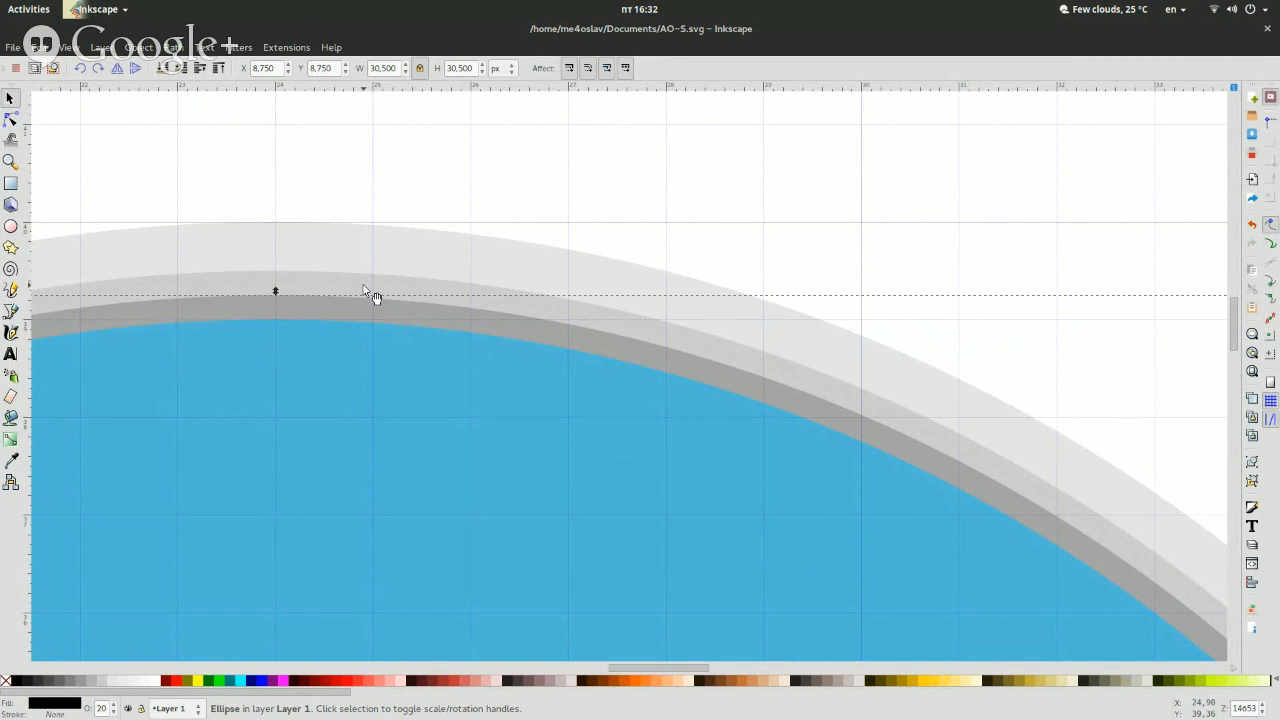
{"action": "left_click", "coordinate": [365, 291], "text": "alt"}
{"action": "left_click", "coordinate": [394, 260], "text": "alt"}
{"action": "double_click", "coordinate": [101, 707]}
{"action": "type", "text": "5"}
{"action": "key", "text": "Return"}
{"action": "left_click", "coordinate": [766, 151]}
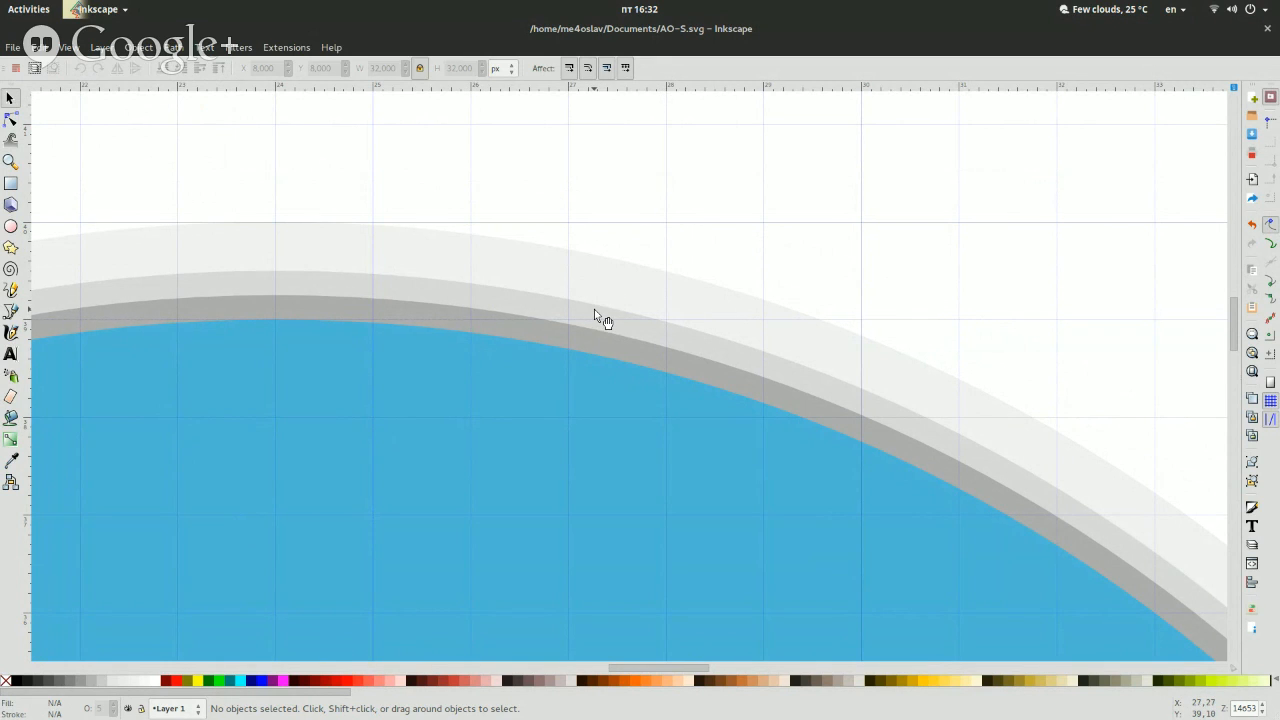
{"action": "left_click", "coordinate": [428, 246]}
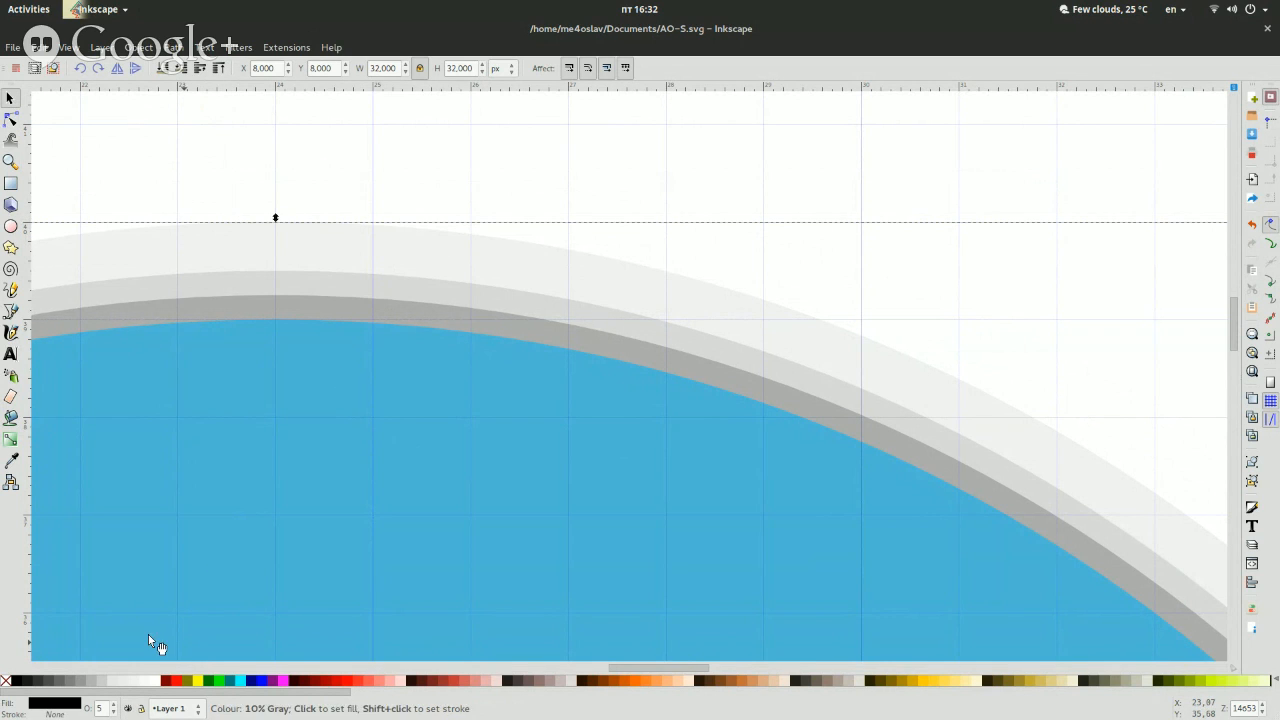
{"action": "left_click", "coordinate": [706, 204]}
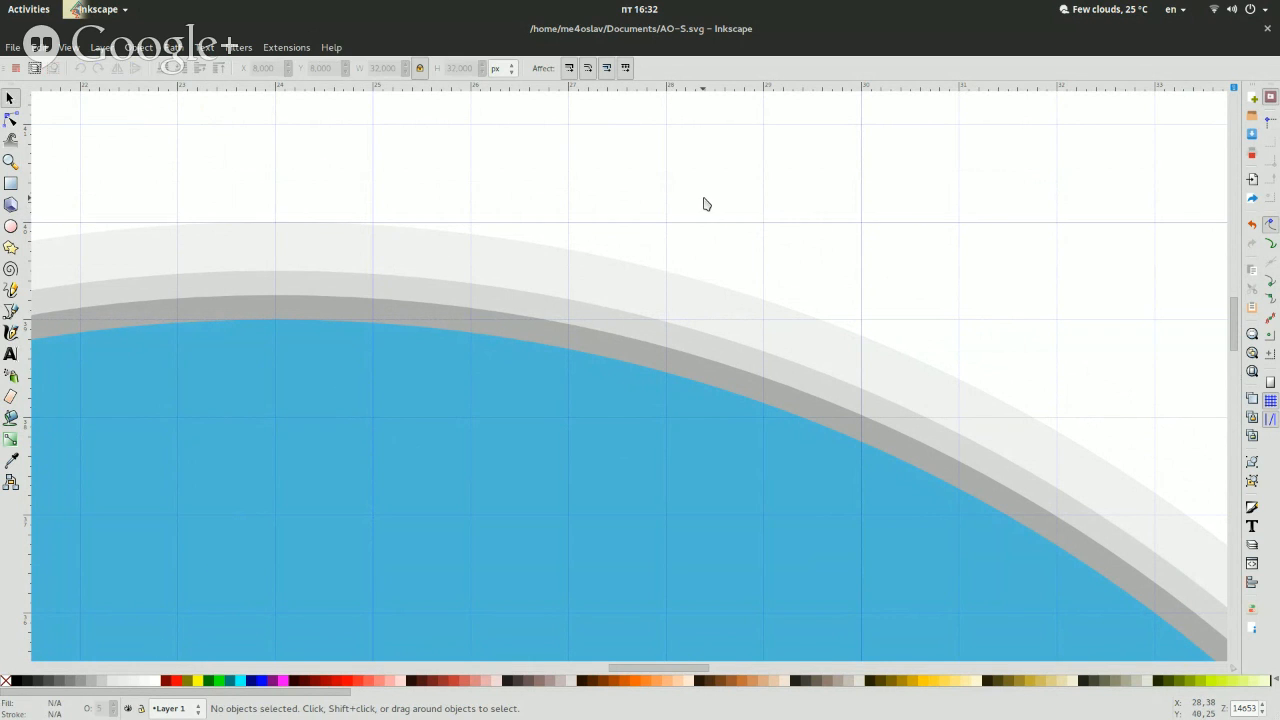
Duplicate the 31 px shadow circle and subtract the copy from the 32 px circle with a Difference operation.
{"action": "left_click", "coordinate": [636, 322]}
{"action": "key", "text": "ctrl"}
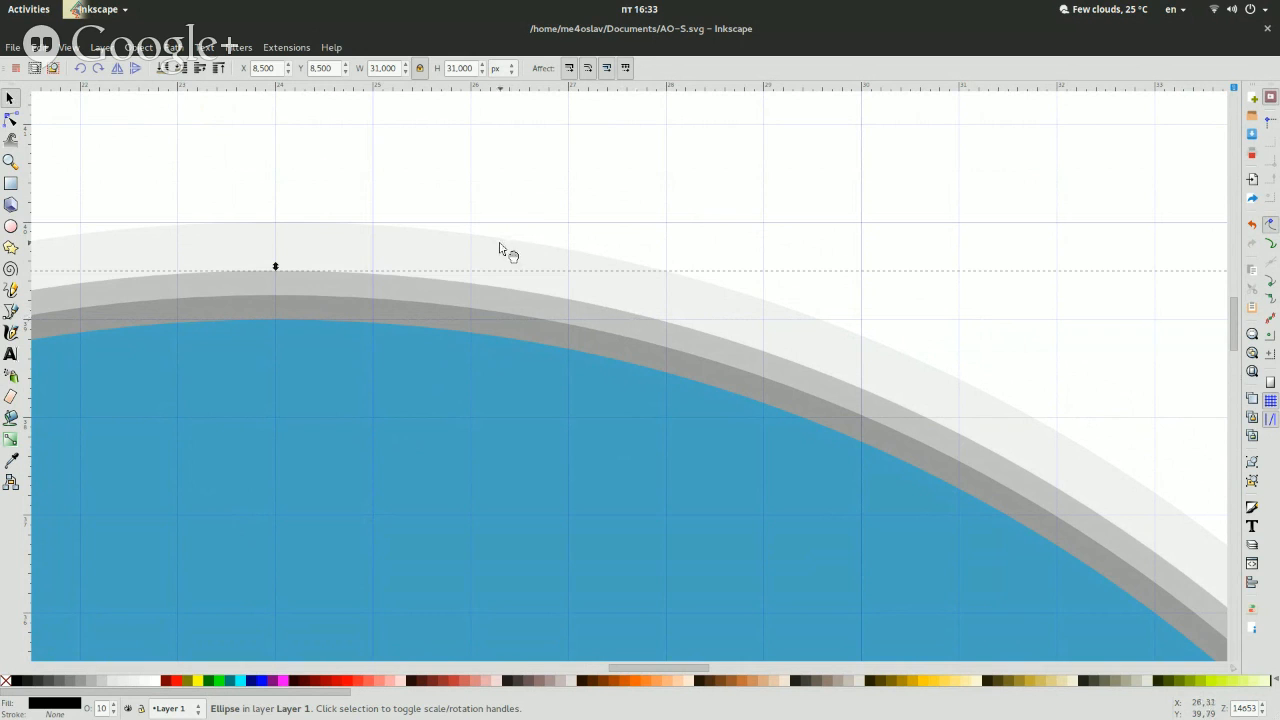
{"action": "left_click", "coordinate": [625, 178]}
{"action": "left_click", "coordinate": [410, 279]}
{"action": "key", "text": "shift"}
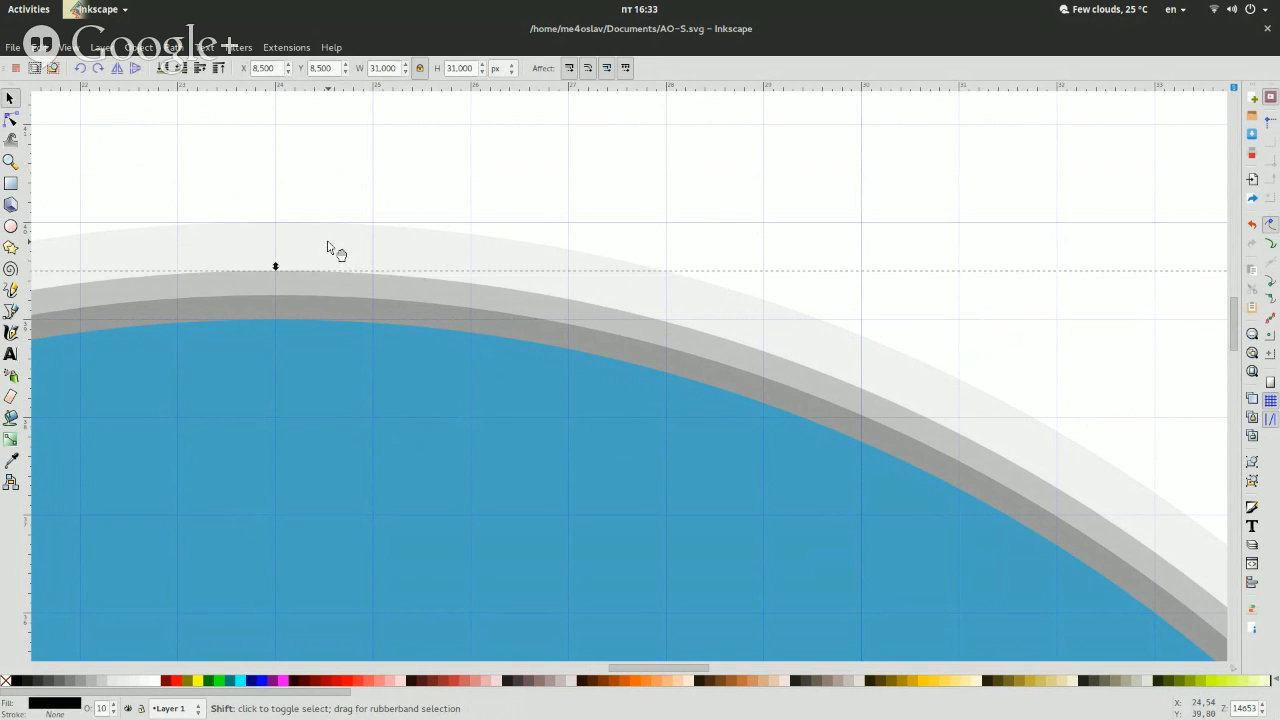
{"action": "left_click", "coordinate": [328, 248], "text": "shift"}
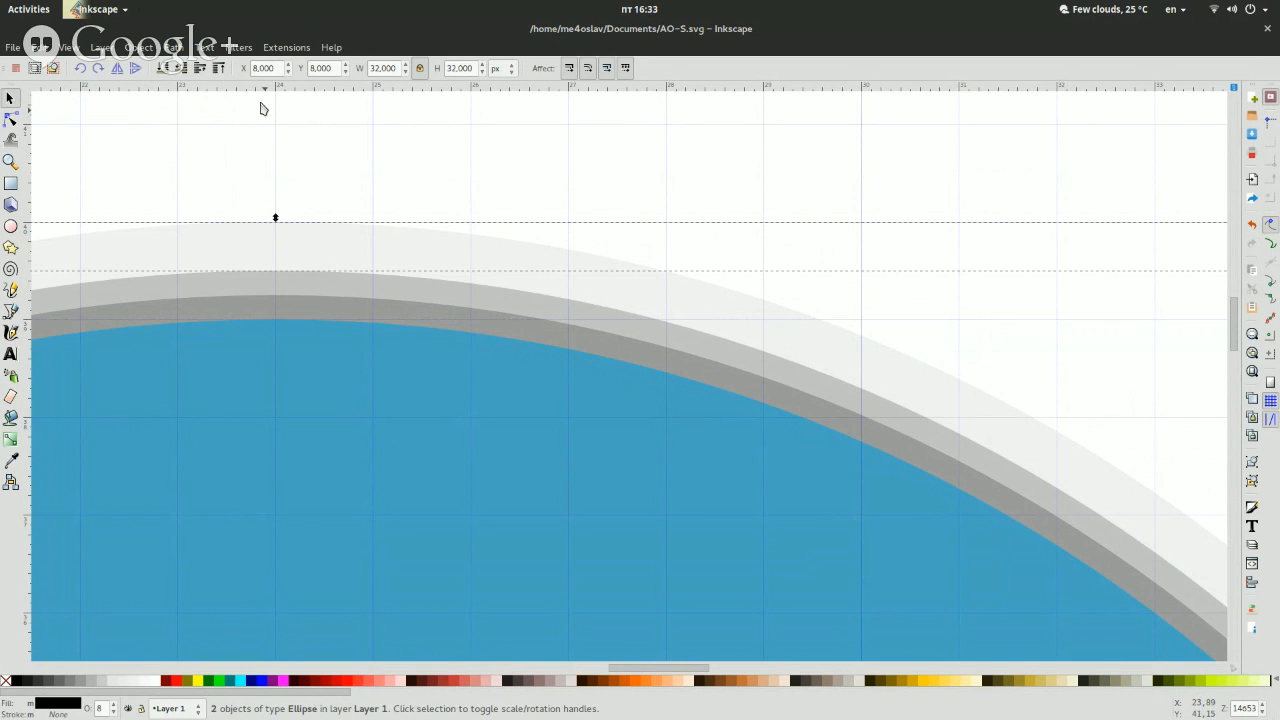
{"action": "left_click", "coordinate": [152, 48]}
{"action": "mouse_move", "coordinate": [173, 47]}
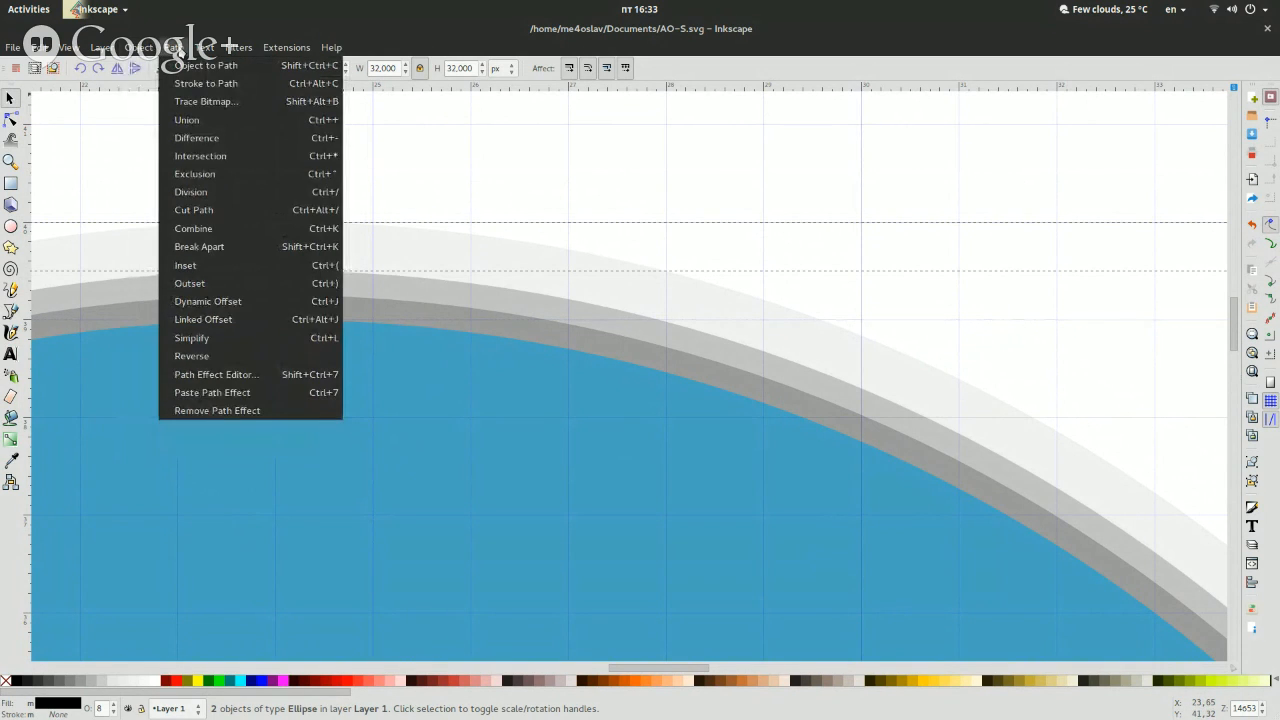
{"action": "left_click", "coordinate": [205, 137]}
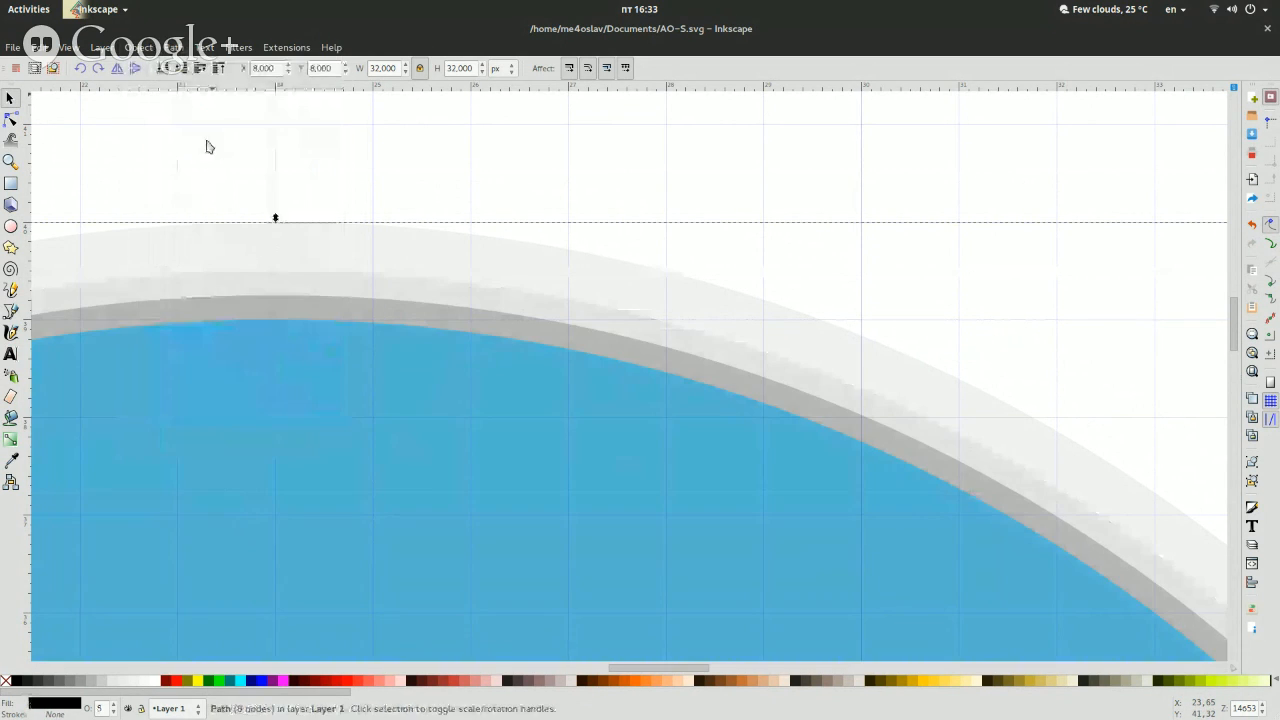
{"action": "left_click", "coordinate": [496, 164]}
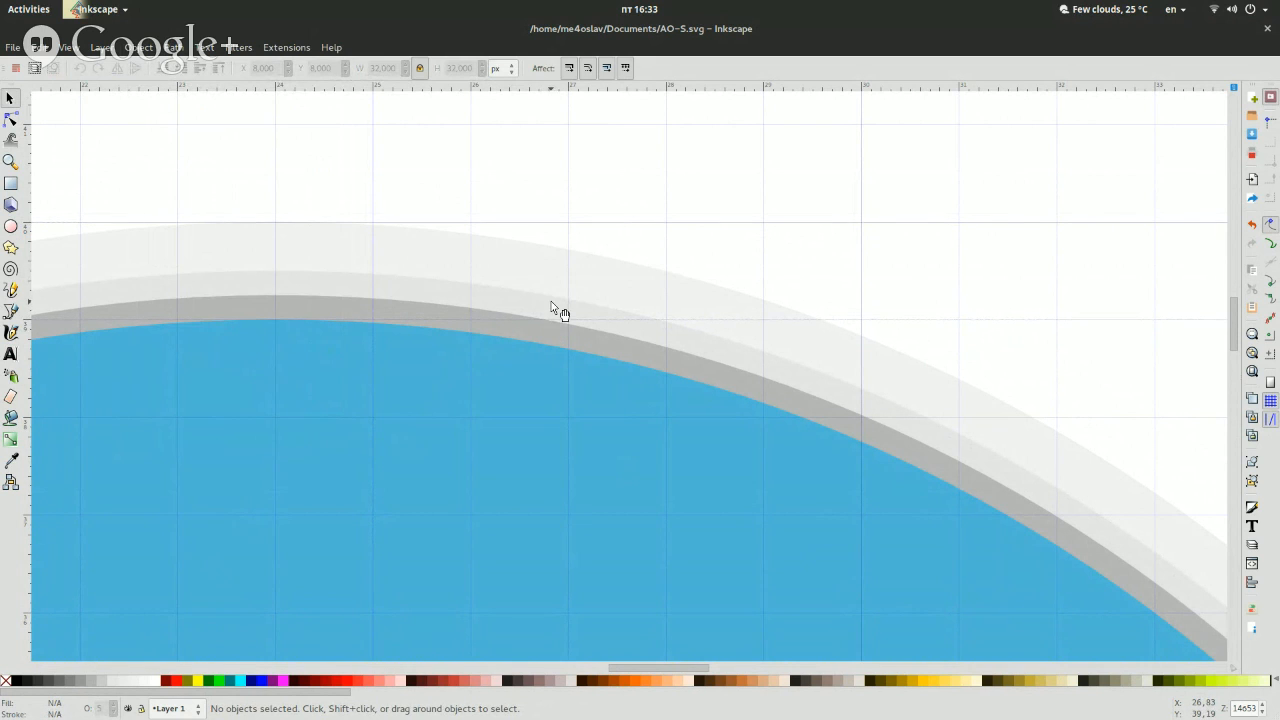
Examine the shadow layers along the upper and lower edges of the blue circle.
{"action": "left_click", "coordinate": [591, 279]}
{"action": "left_click", "coordinate": [490, 383]}
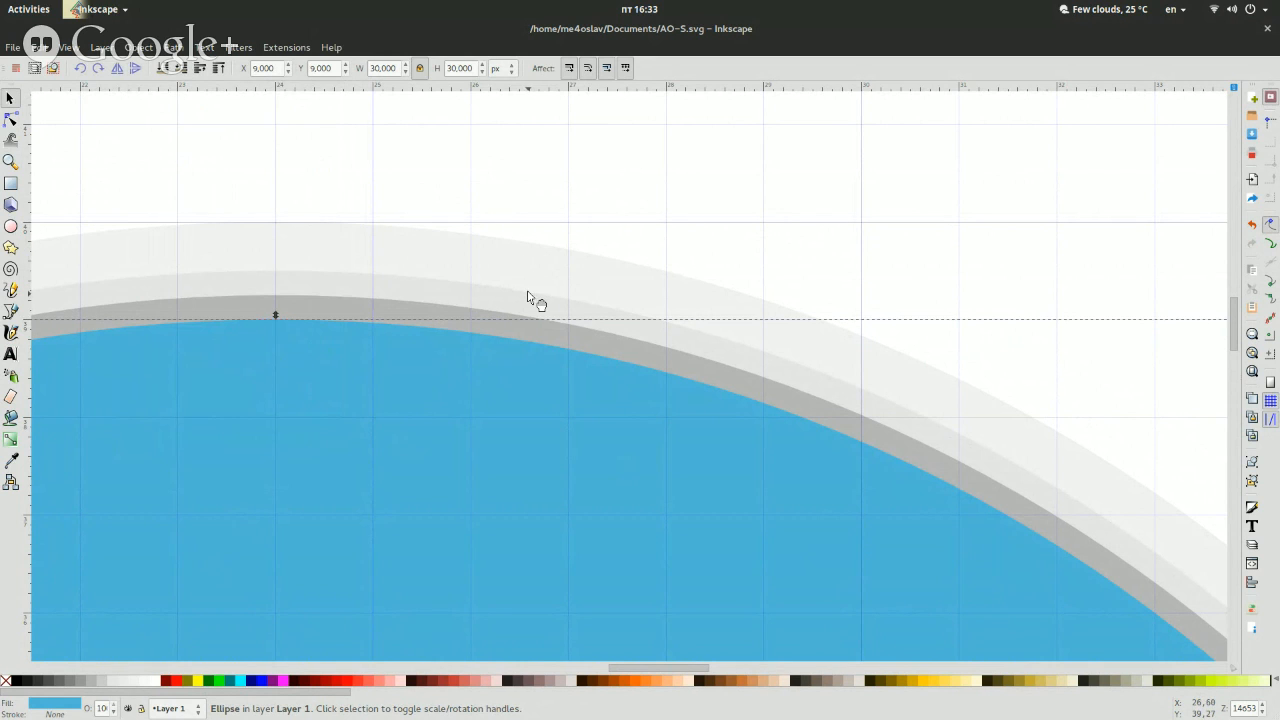
{"action": "scroll", "coordinate": [313, 235], "scroll_direction": "down", "scroll_amount": 10}
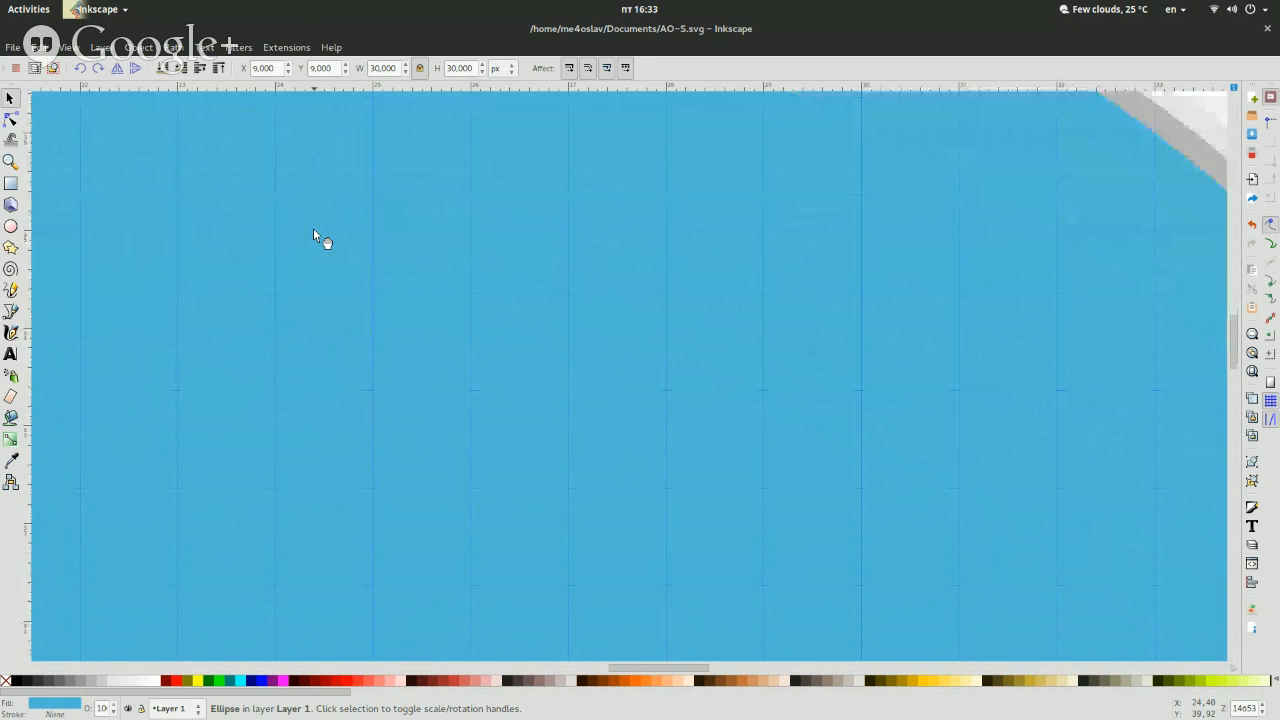
{"action": "scroll", "coordinate": [320, 320], "scroll_direction": "down", "scroll_amount": 3}
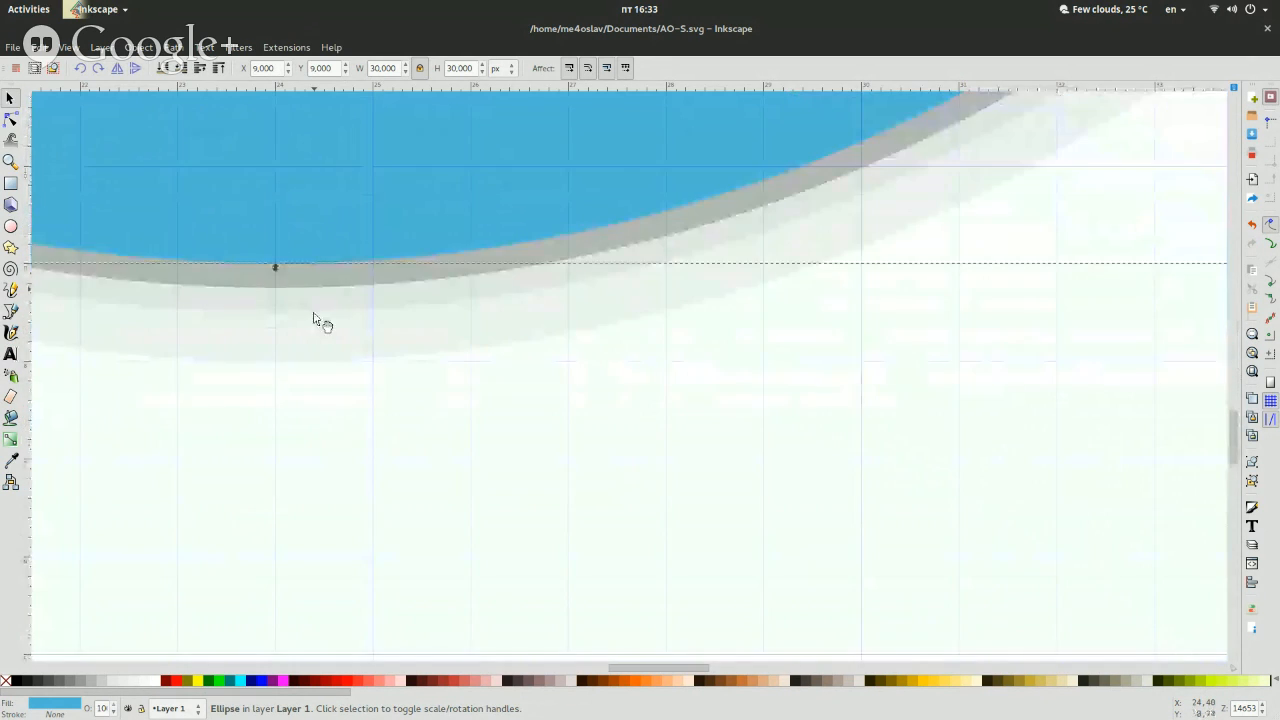
{"action": "scroll", "coordinate": [337, 360], "scroll_direction": "up", "scroll_amount": 4}
{"action": "scroll", "coordinate": [336, 360], "scroll_direction": "up", "scroll_amount": 5}
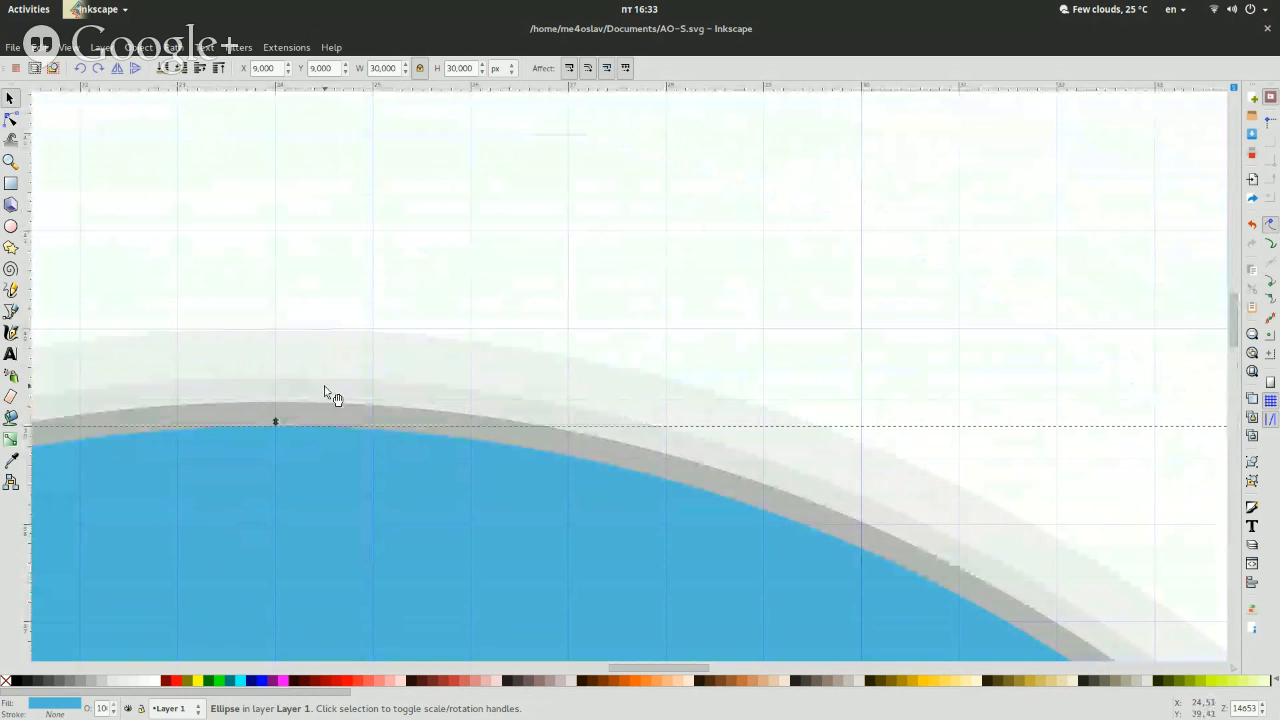
{"action": "left_click", "coordinate": [420, 362]}
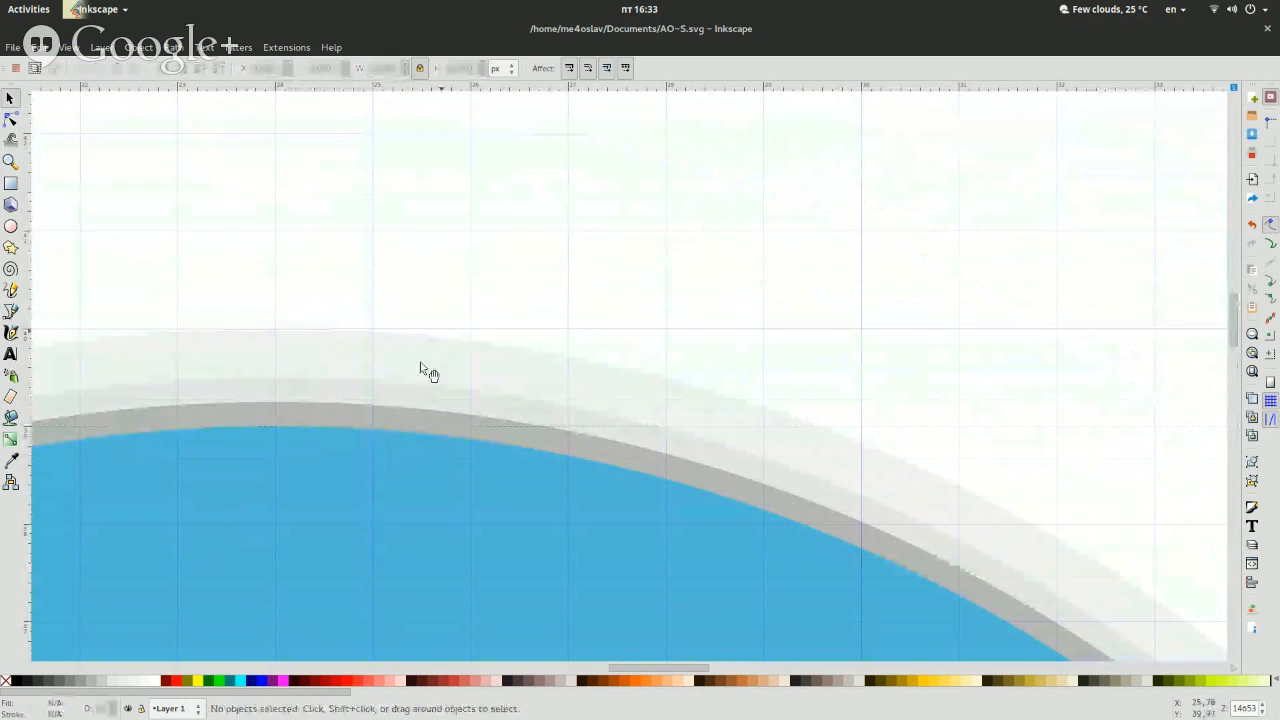
{"action": "left_click", "coordinate": [376, 402]}
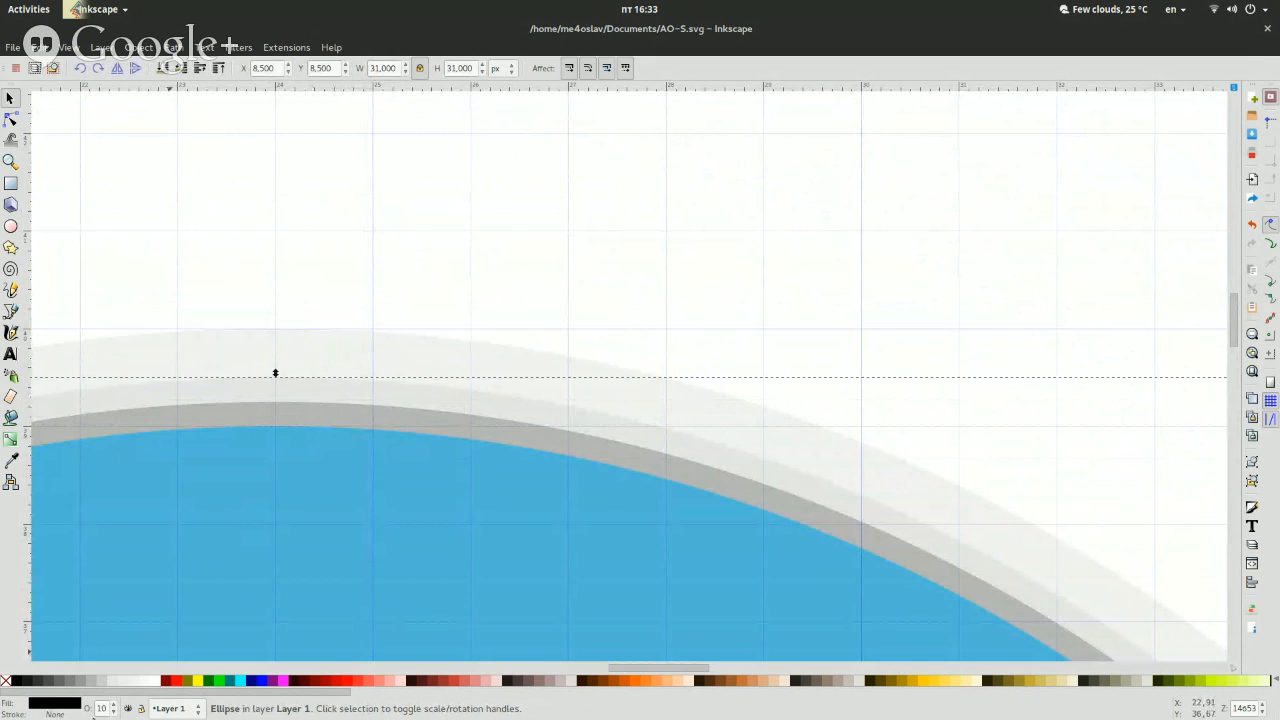
{"action": "left_click", "coordinate": [472, 347]}
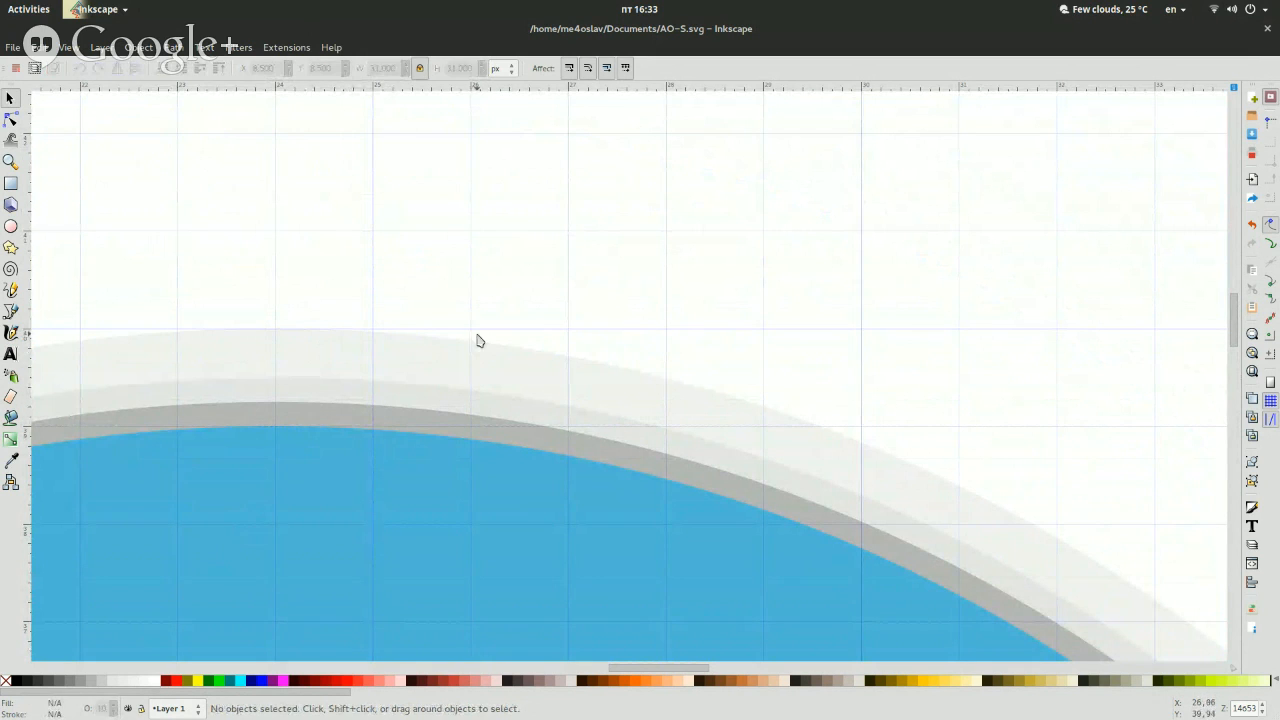
Duplicate the 30.5 px shadow circle and subtract the copy from the 31 px circle with a Difference operation.
{"action": "left_click", "coordinate": [369, 410], "text": "ctrl"}
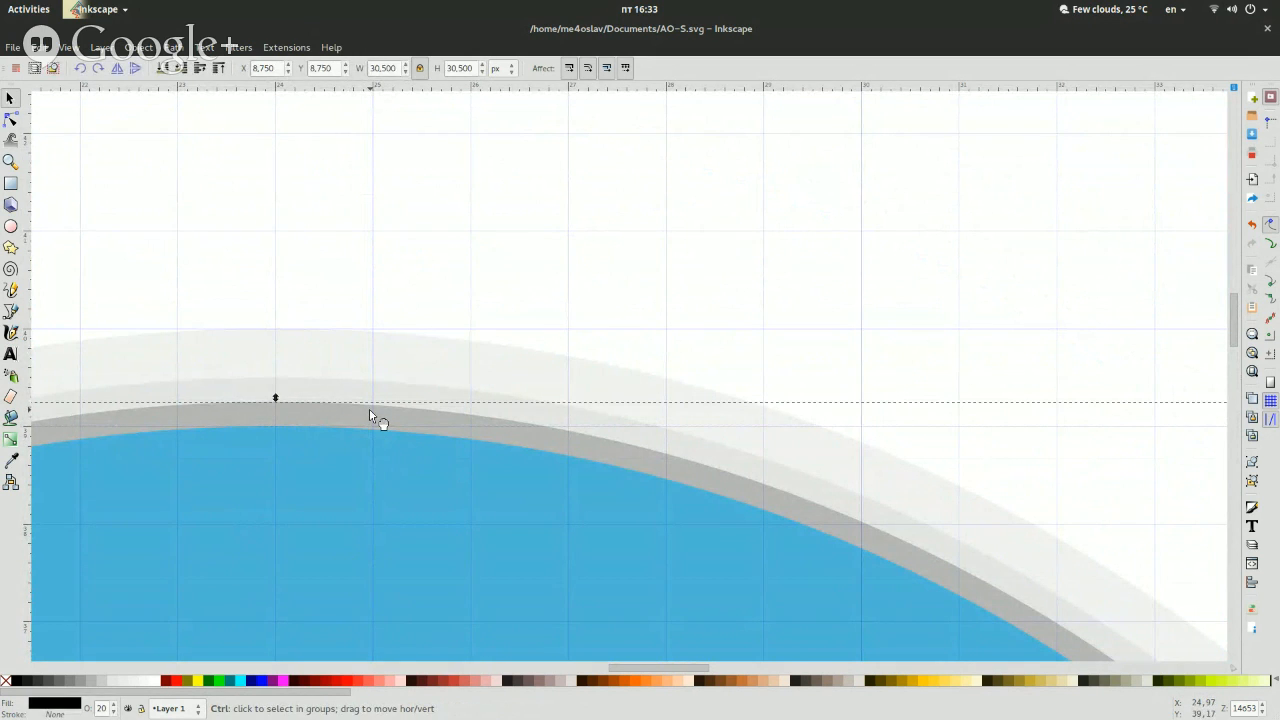
{"action": "key", "text": "ctrl+d"}
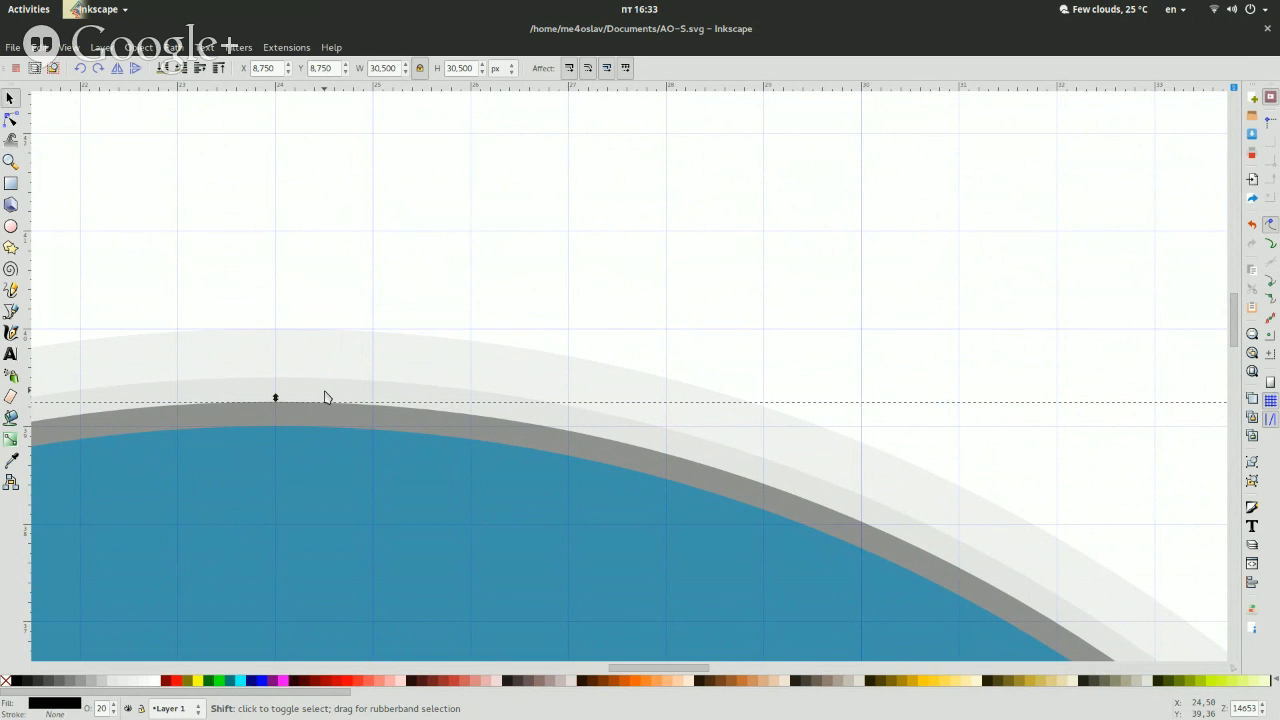
{"action": "left_click", "coordinate": [324, 397], "text": "shift"}
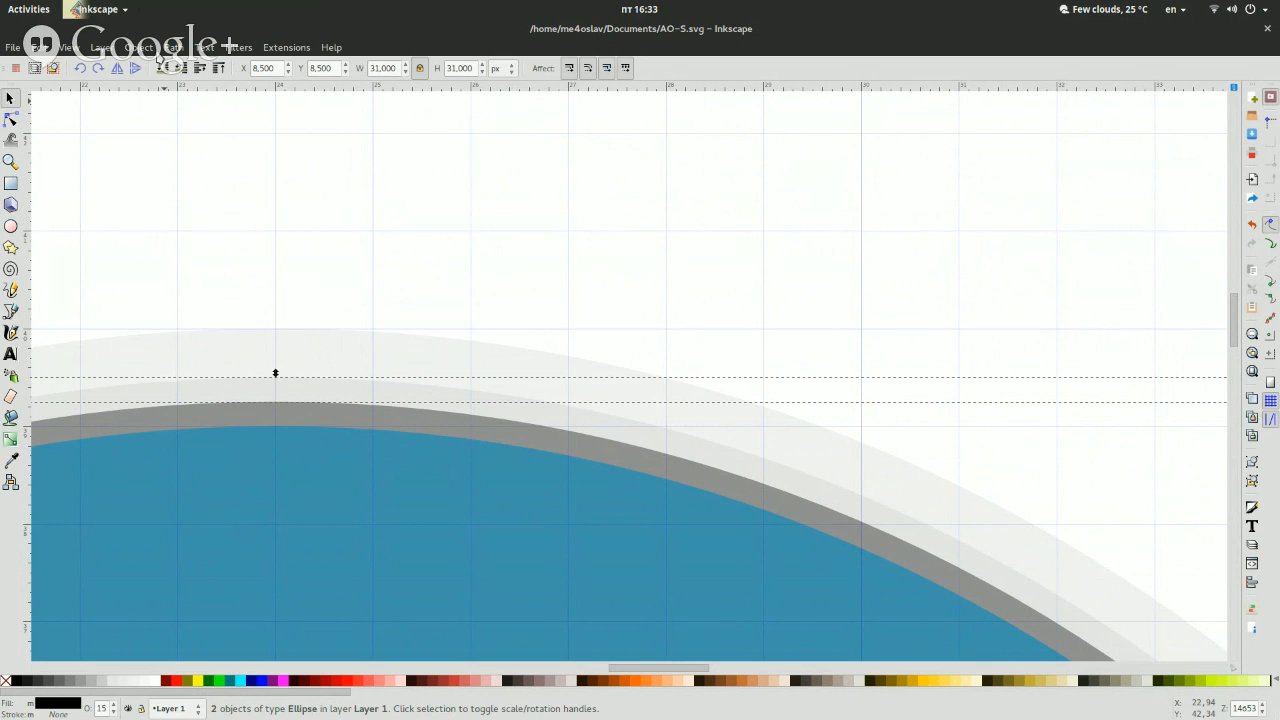
{"action": "left_click", "coordinate": [143, 49]}
{"action": "mouse_move", "coordinate": [172, 47]}
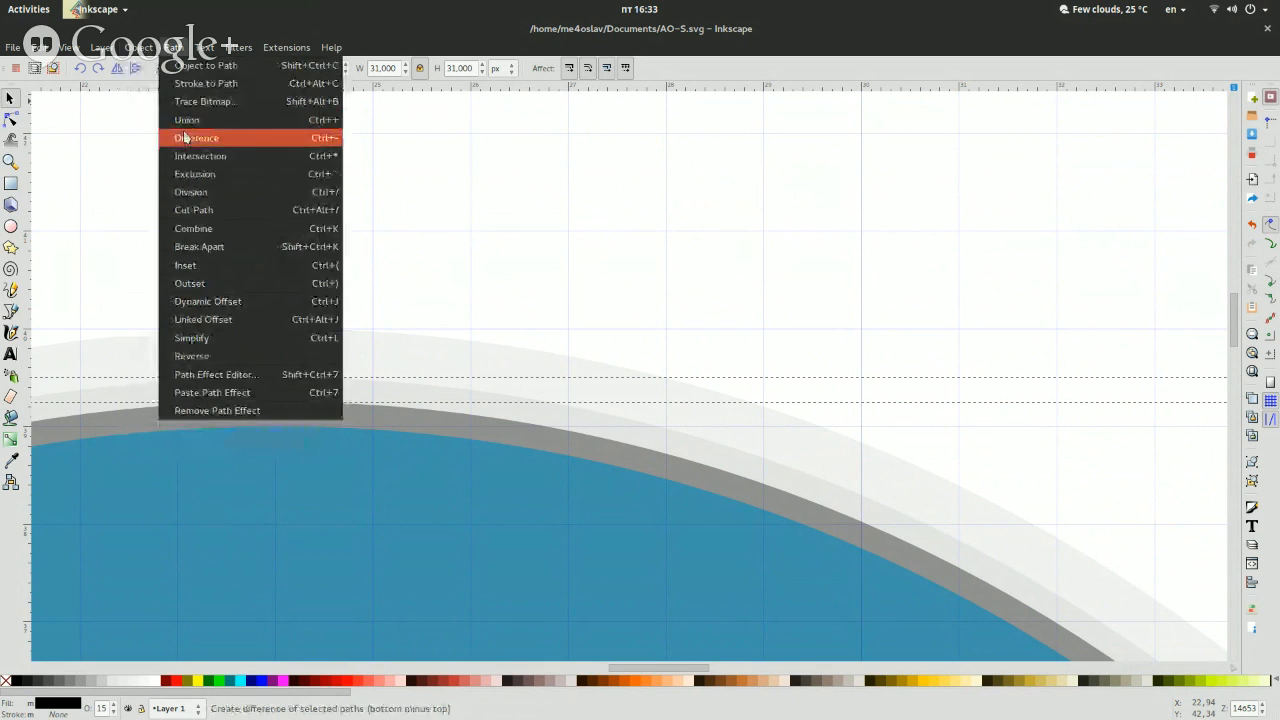
{"action": "left_click", "coordinate": [185, 135]}
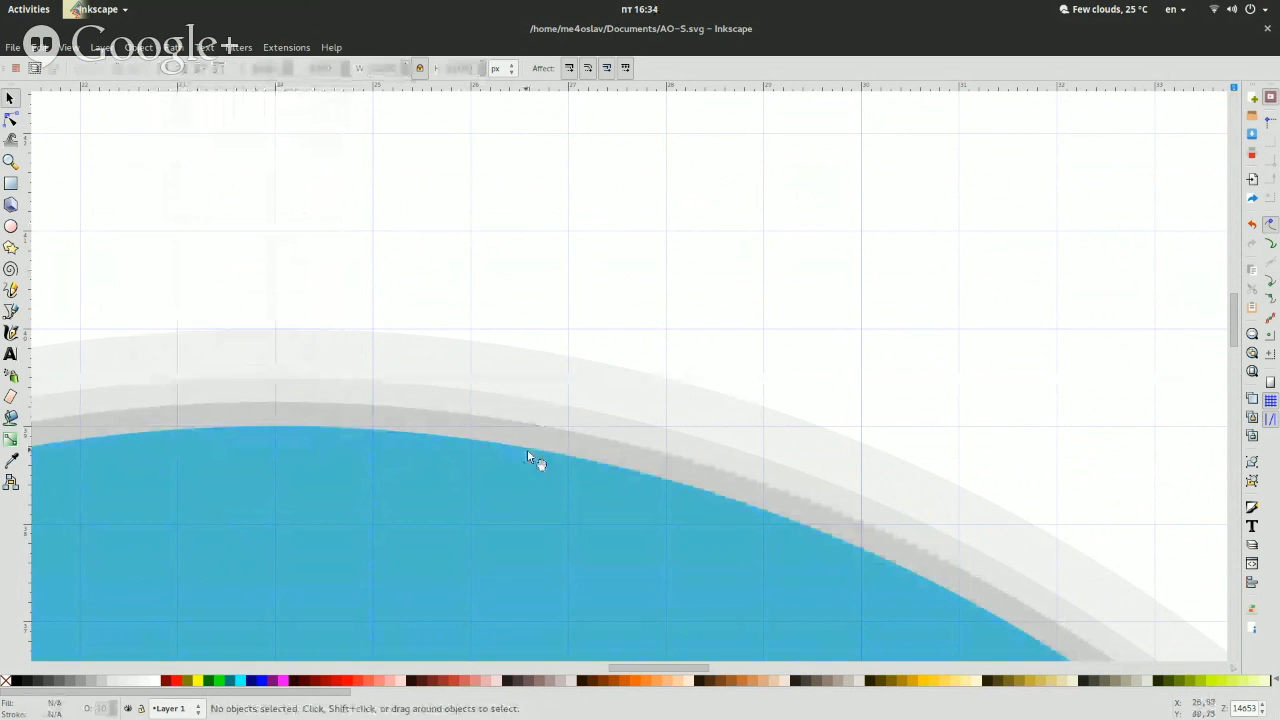
Move each of the three shadow layers upward in turn to check its shape, undoing every move.
{"action": "left_click", "coordinate": [482, 385]}
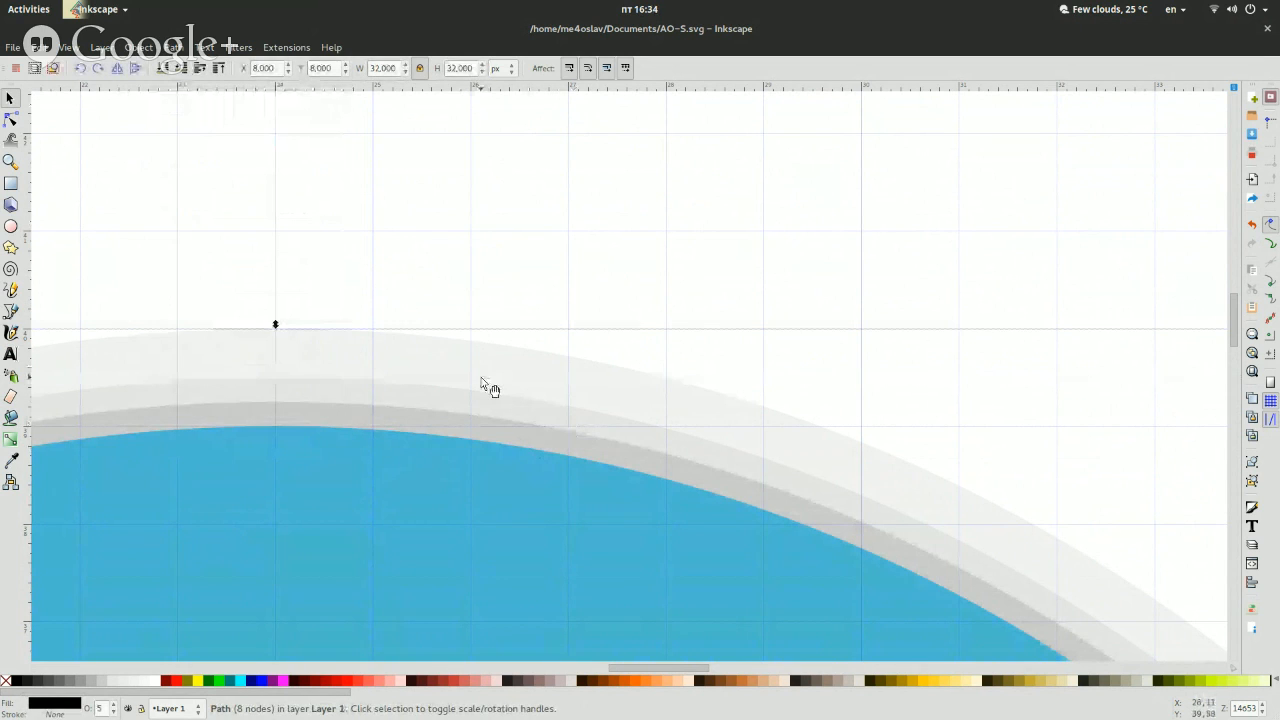
{"action": "key", "text": "Up"}
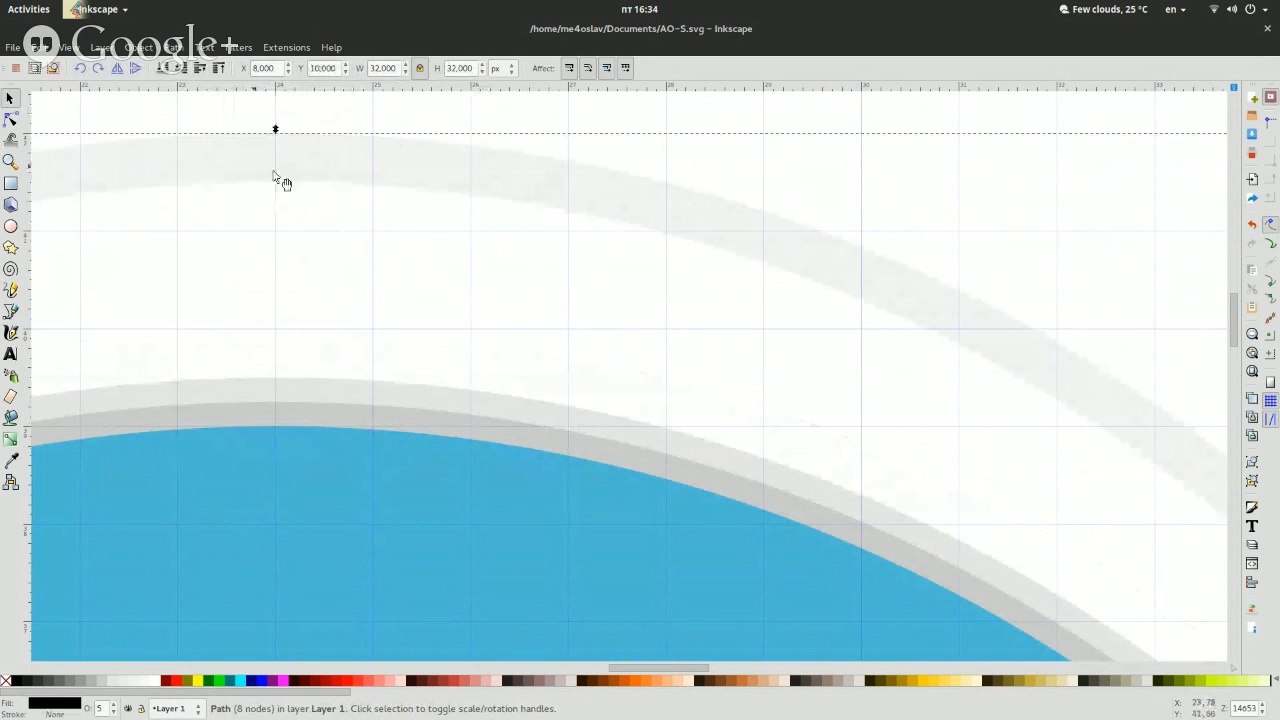
{"action": "key", "text": "ctrl+z"}
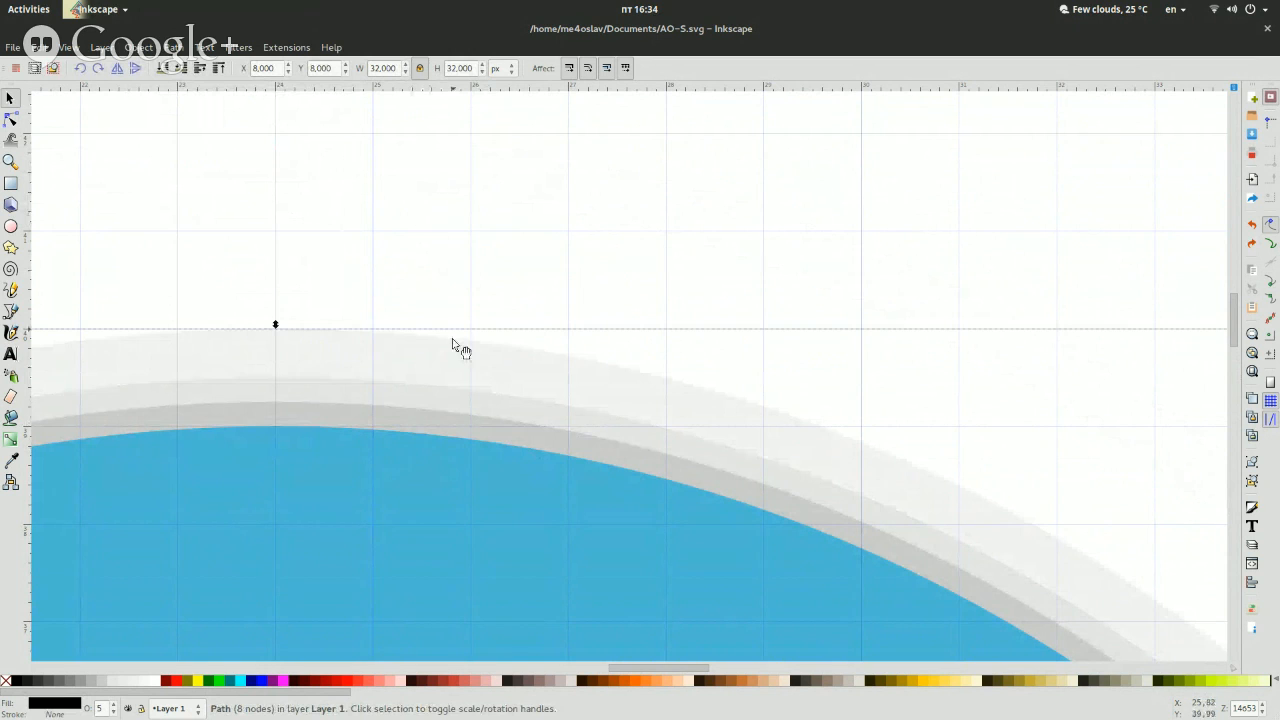
{"action": "left_click", "coordinate": [450, 410]}
{"action": "key", "text": "Up"}
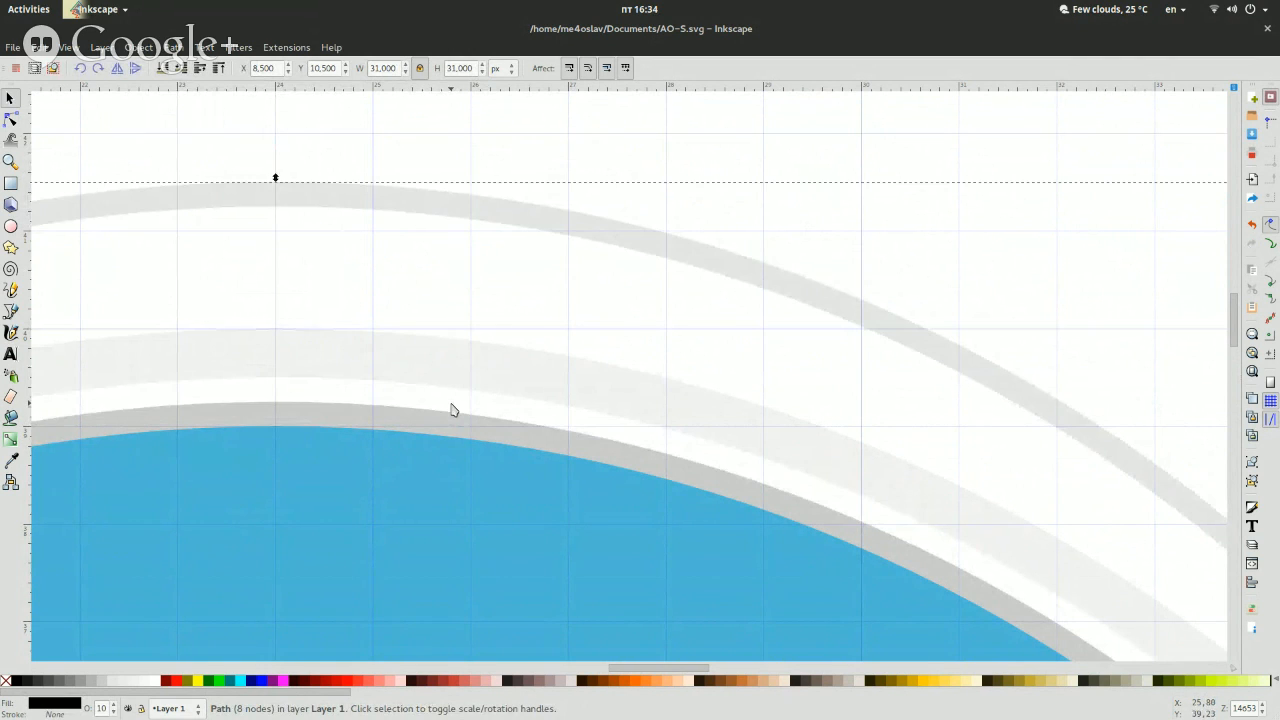
{"action": "key", "text": "ctrl+z"}
{"action": "left_click", "coordinate": [440, 433]}
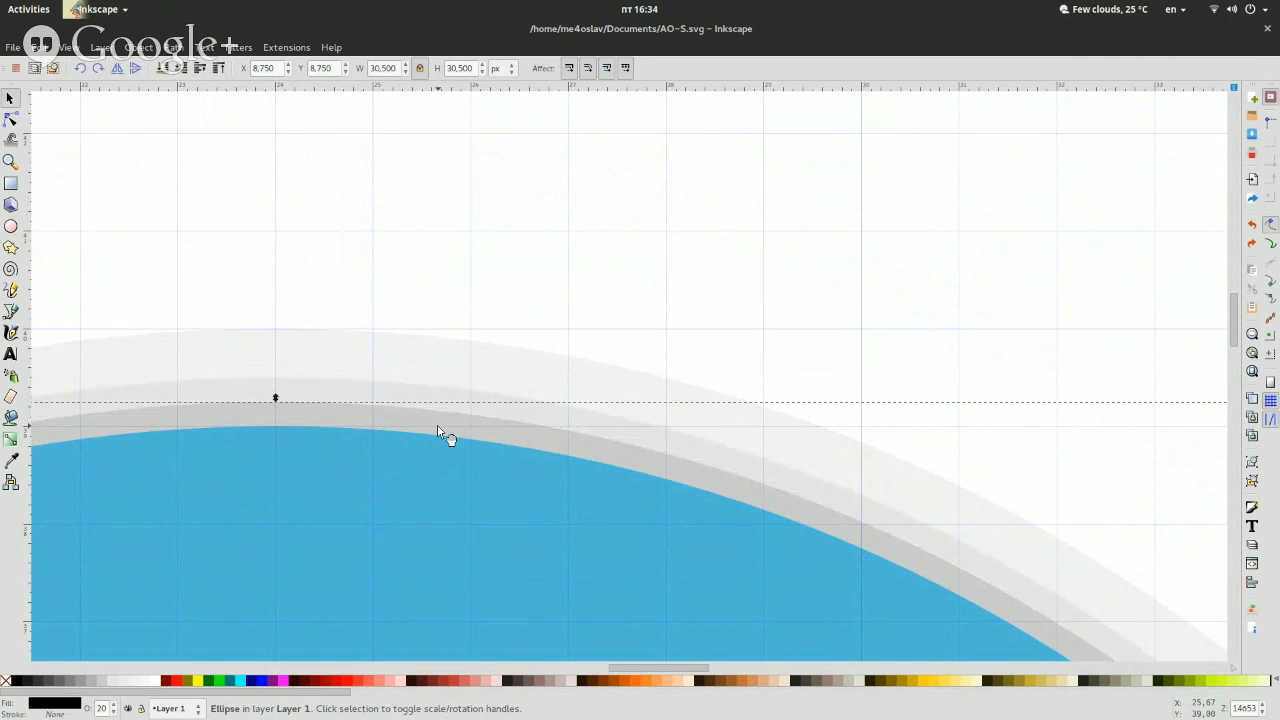
{"action": "key", "text": "Up"}
{"action": "key", "text": "ctrl+z"}
{"action": "left_click", "coordinate": [790, 262]}
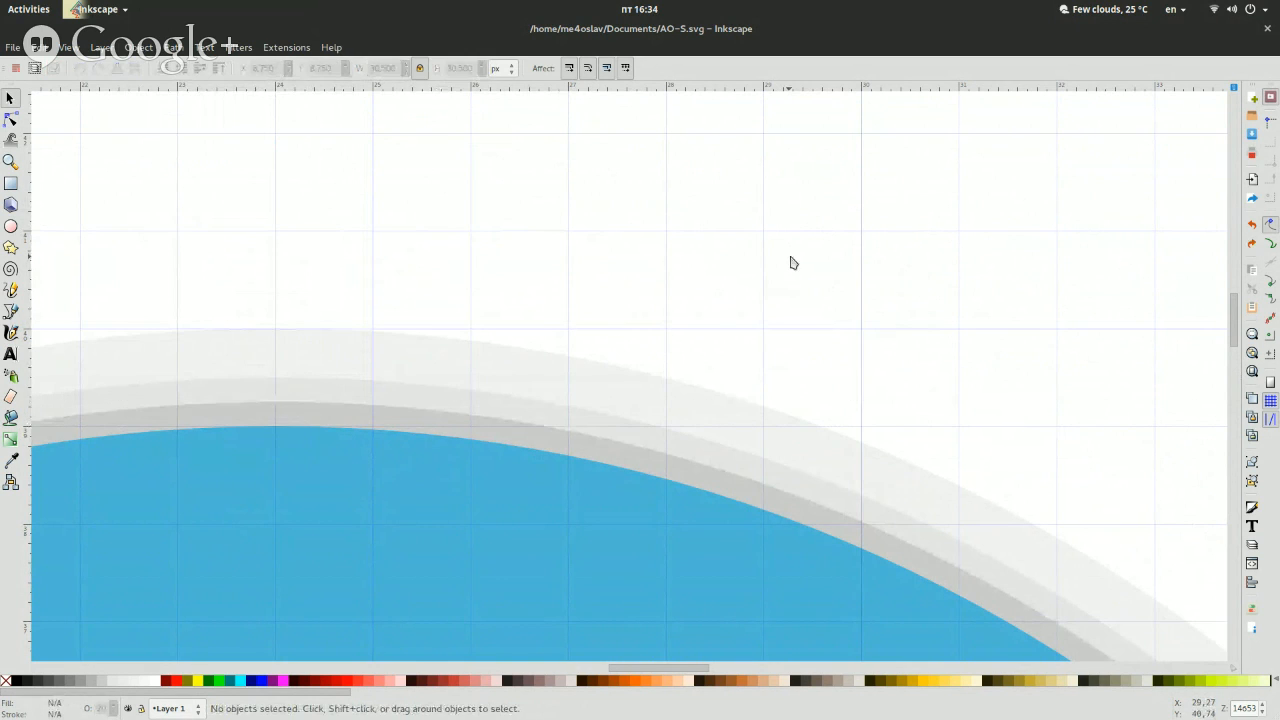
Set the blue circle's opacity to 50%.
{"action": "left_click", "coordinate": [655, 460]}
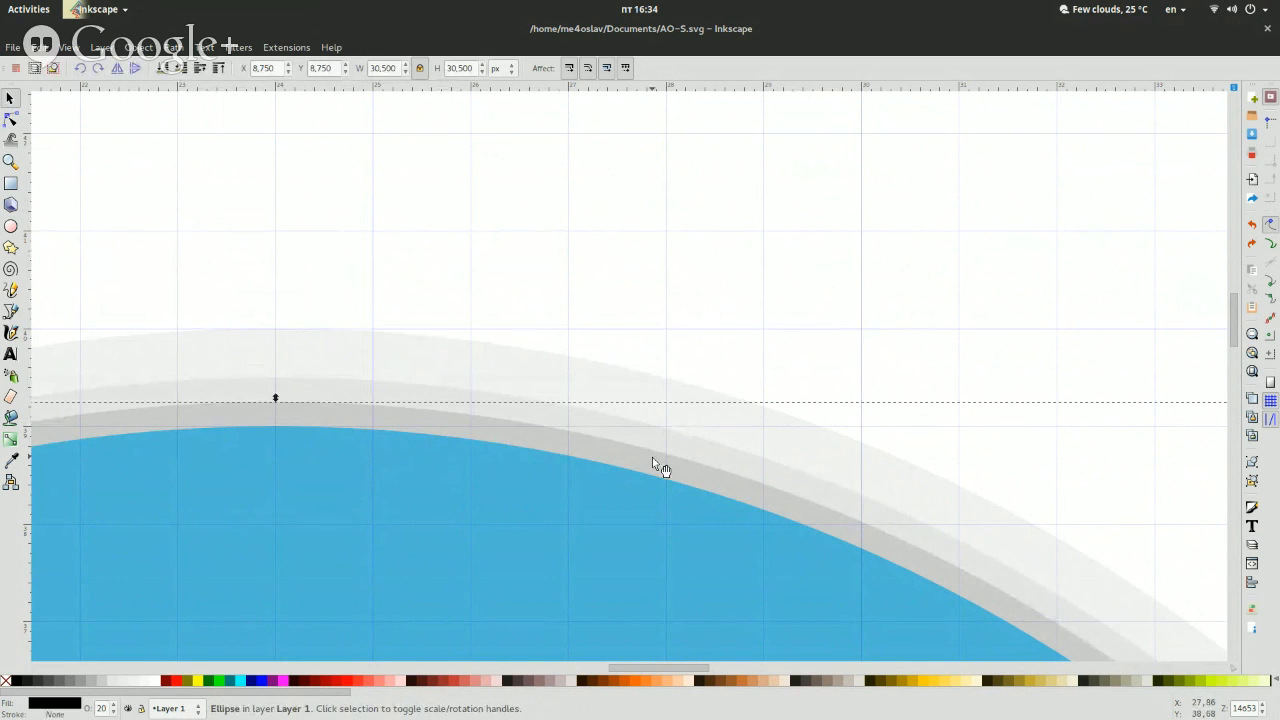
{"action": "left_click", "coordinate": [517, 498], "text": "alt"}
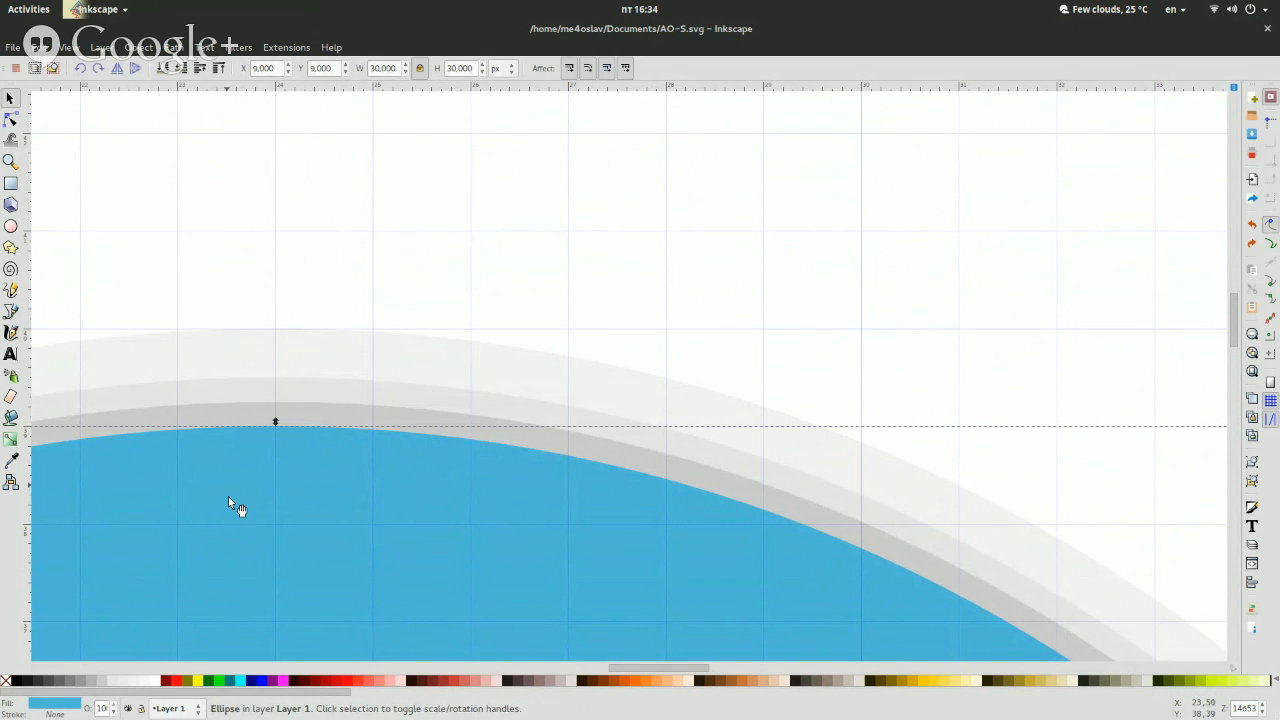
{"action": "left_click", "coordinate": [606, 243]}
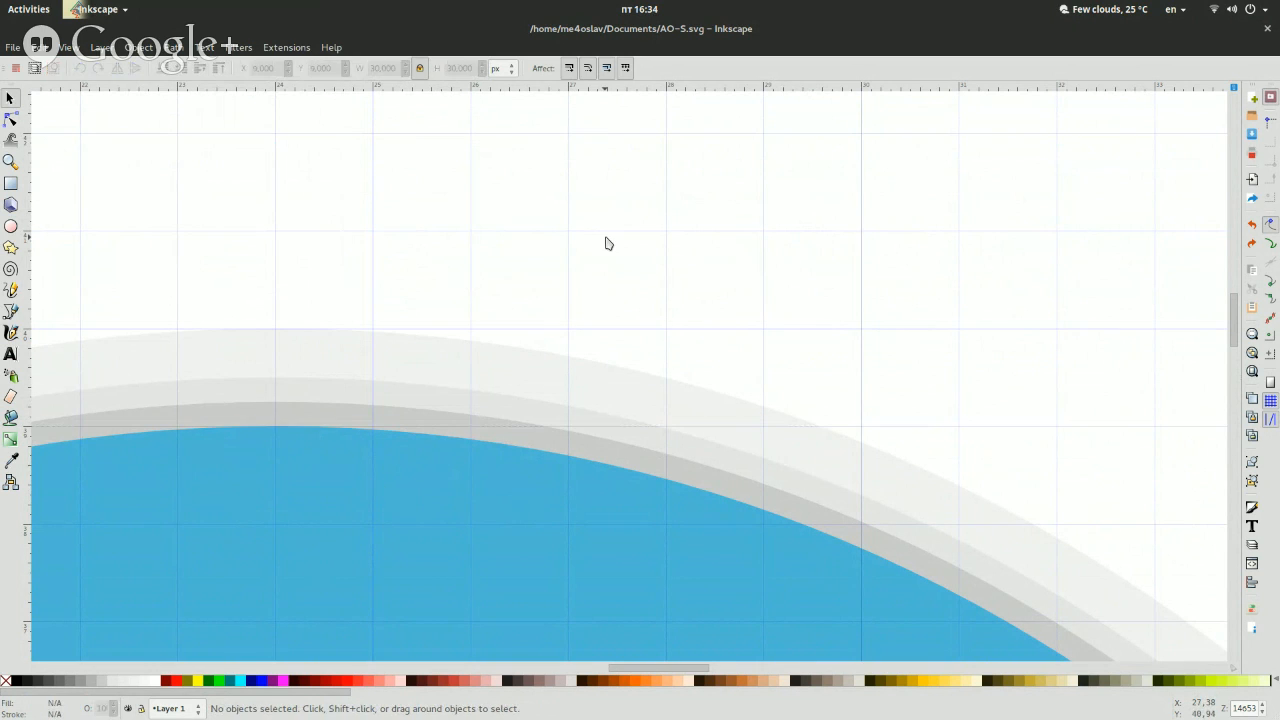
{"action": "left_click", "coordinate": [392, 483]}
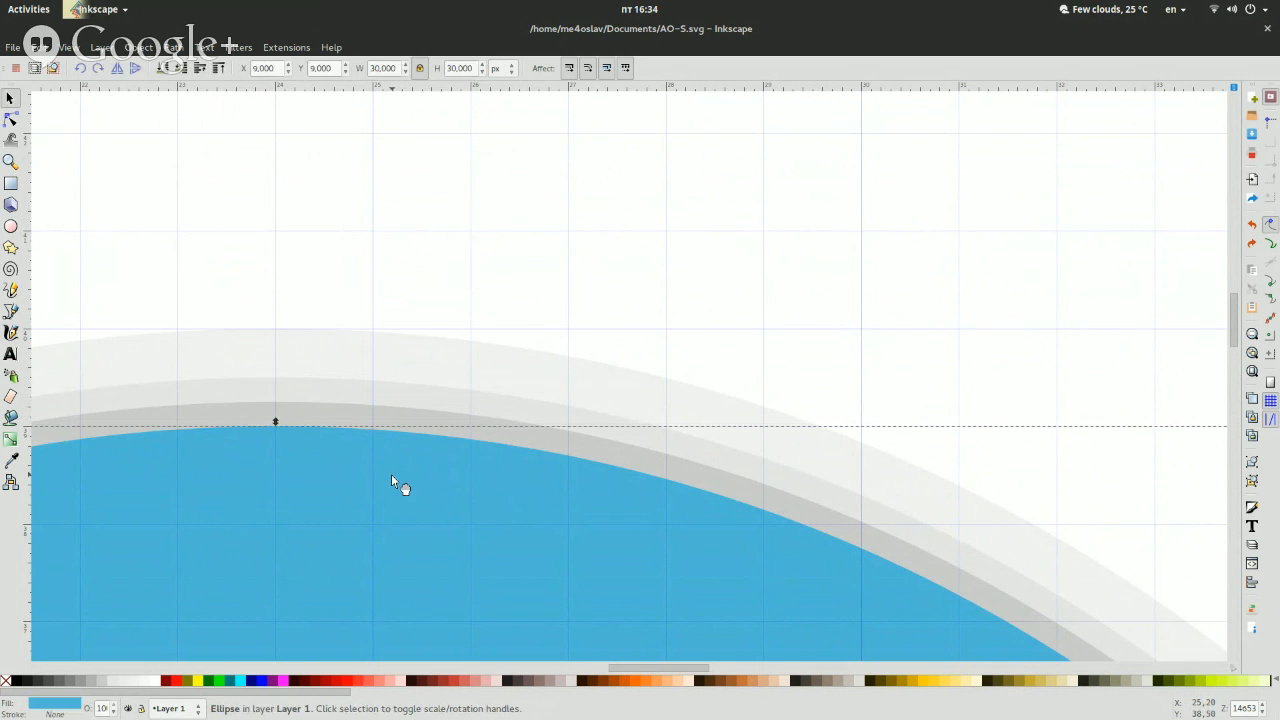
{"action": "double_click", "coordinate": [100, 708]}
{"action": "type", "text": "50"}
{"action": "key", "text": "Return"}
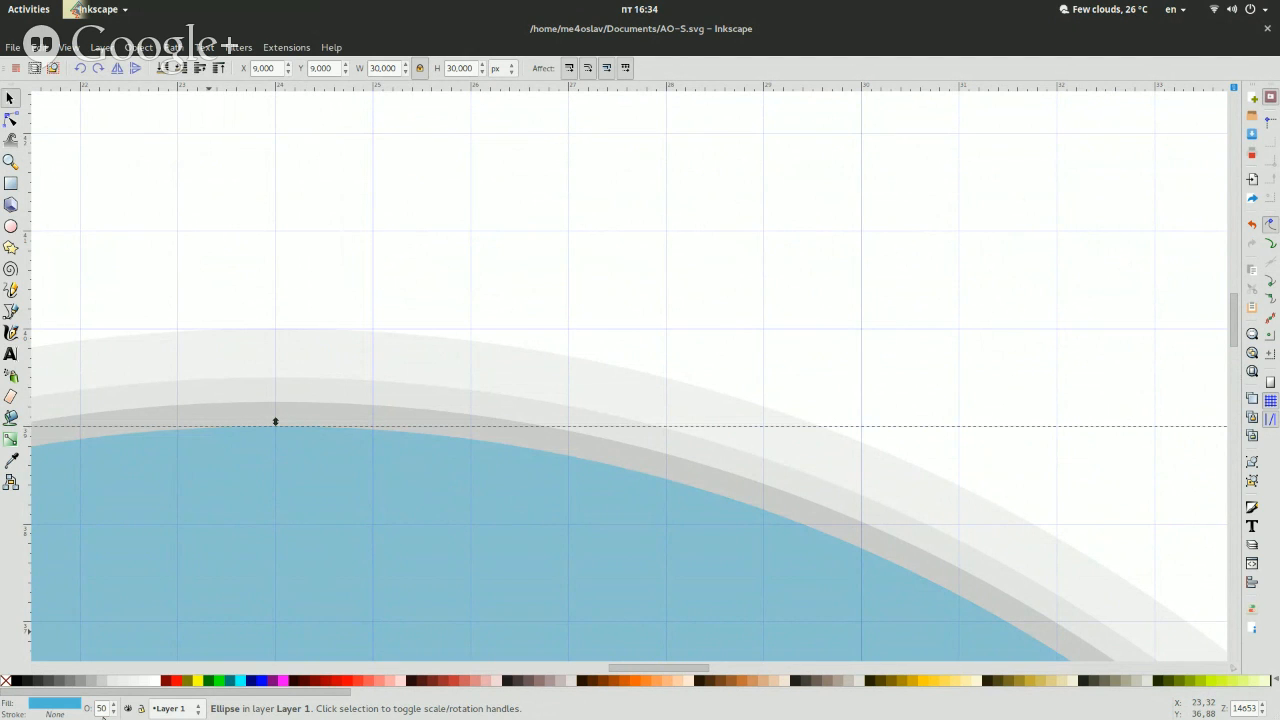
Set the blue circle's opacity to 75%.
{"action": "double_click", "coordinate": [101, 708]}
{"action": "type", "text": "0"}
{"action": "type", "text": "75"}
{"action": "key", "text": "Return"}
{"action": "left_click", "coordinate": [467, 288]}
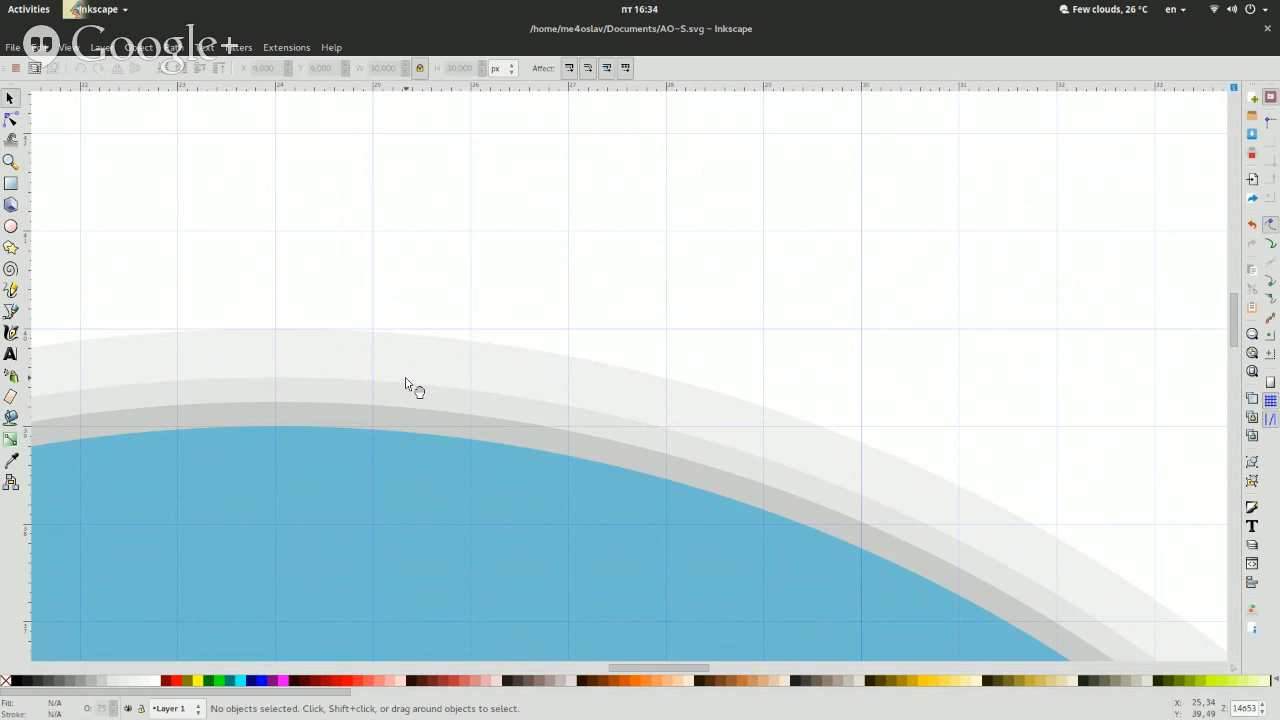
Duplicate the blue circle and subtract the copy from the 30.5 px shadow circle with a Difference operation.
{"action": "left_click", "coordinate": [397, 410]}
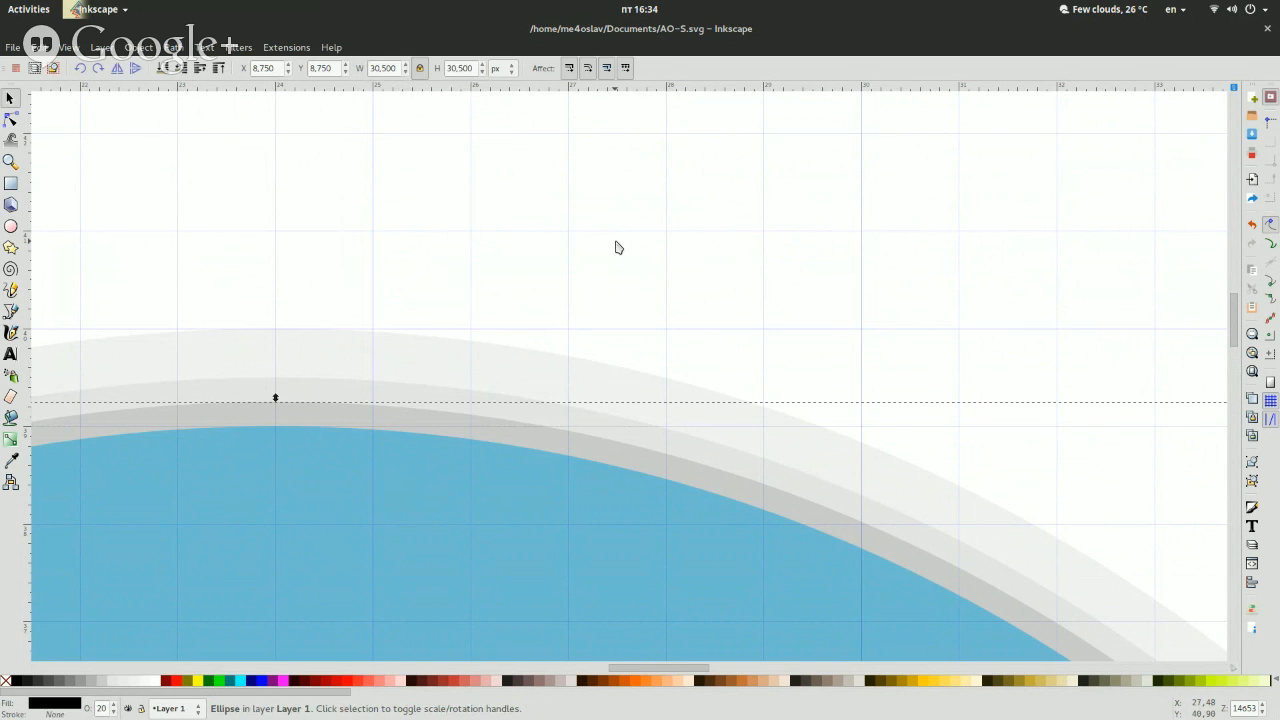
{"action": "left_click", "coordinate": [597, 276]}
{"action": "left_click", "coordinate": [458, 428]}
{"action": "left_click", "coordinate": [695, 258]}
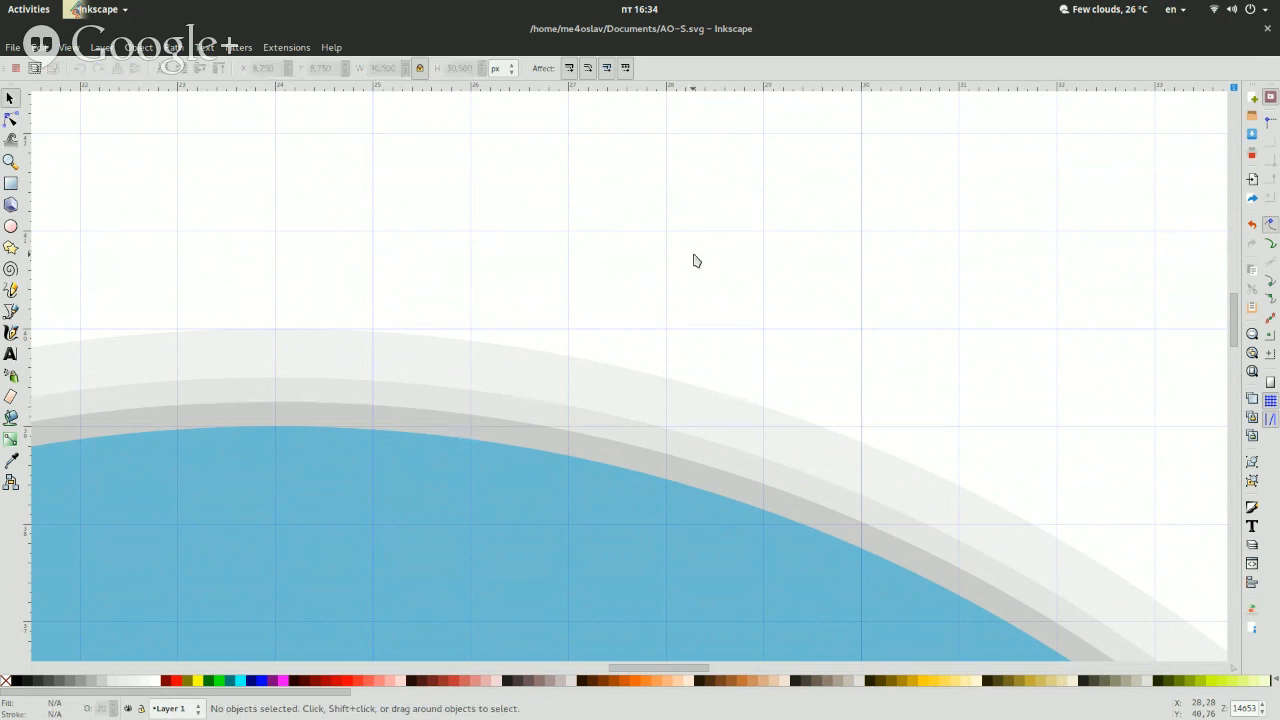
{"action": "left_click", "coordinate": [422, 528]}
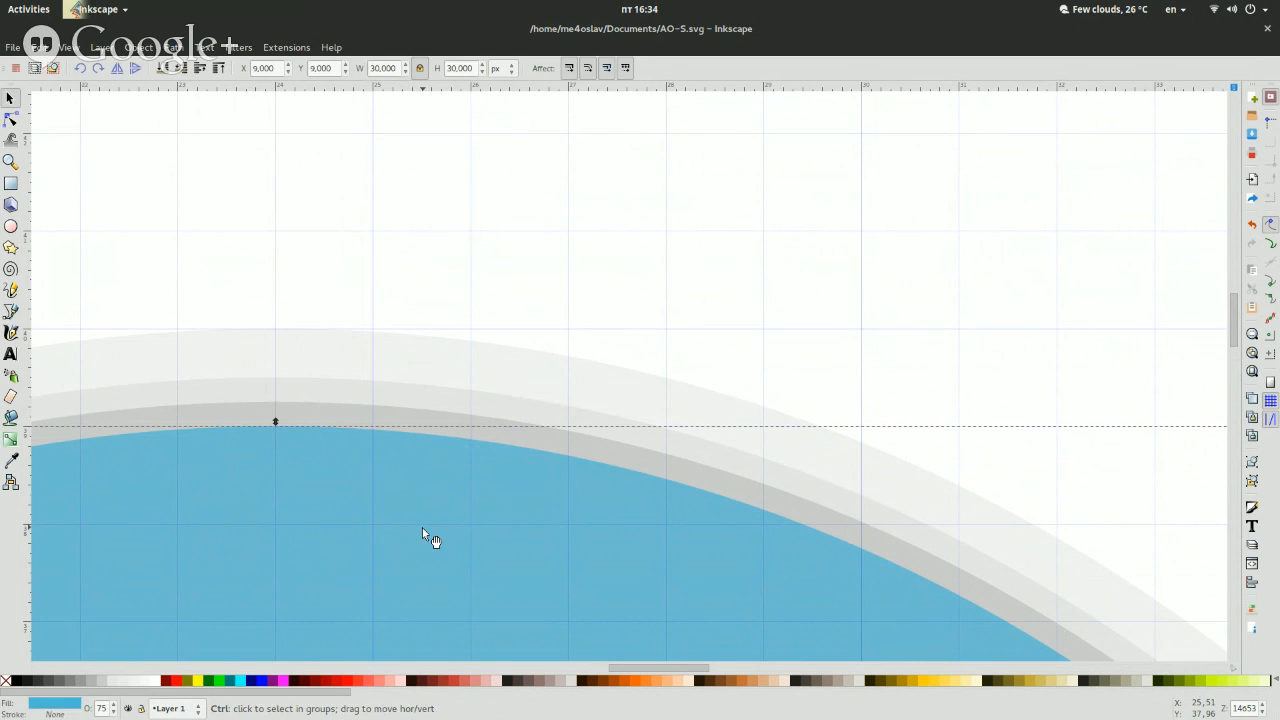
{"action": "key", "text": "ctrl+d"}
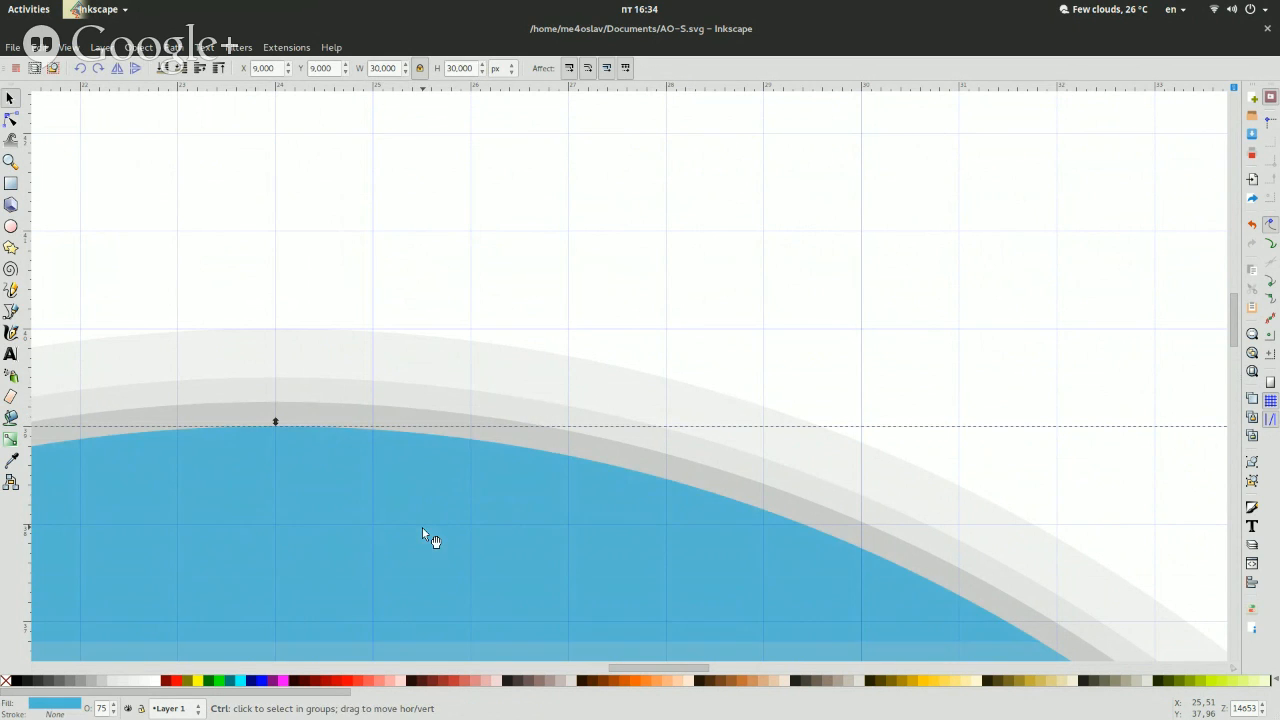
{"action": "left_click", "coordinate": [355, 418], "text": "shift"}
{"action": "left_click", "coordinate": [172, 47]}
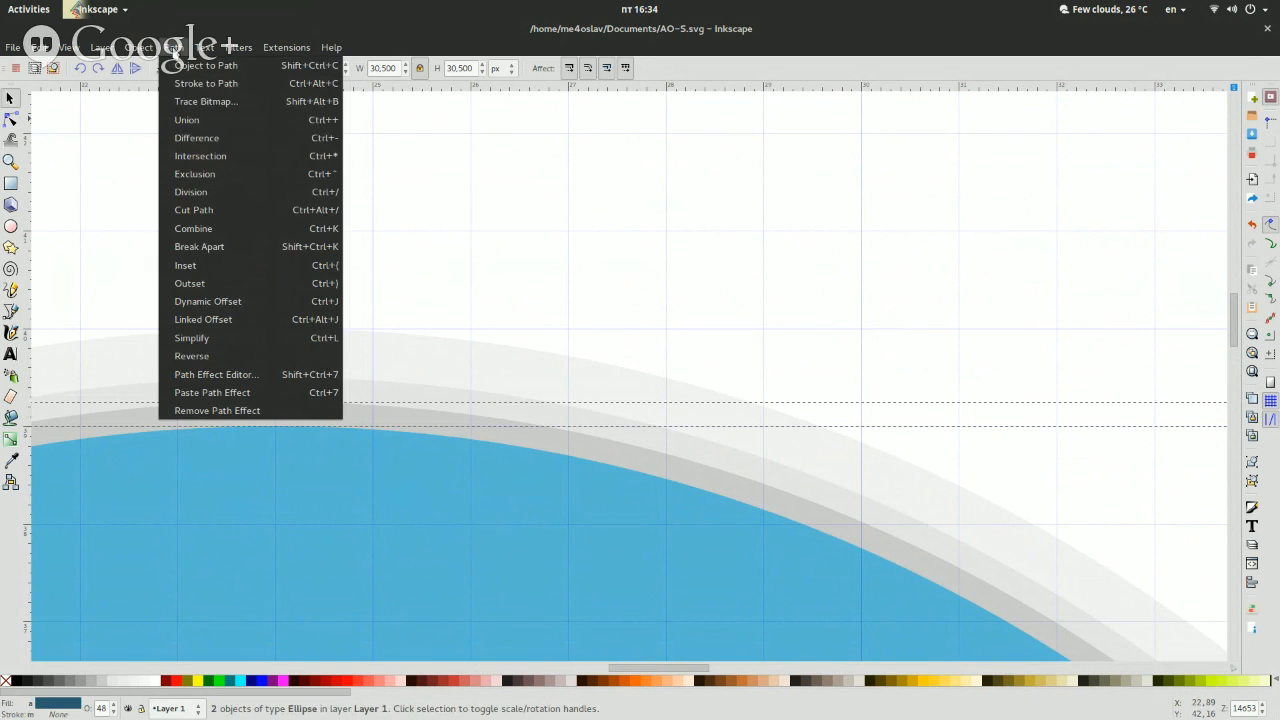
{"action": "left_click", "coordinate": [197, 138]}
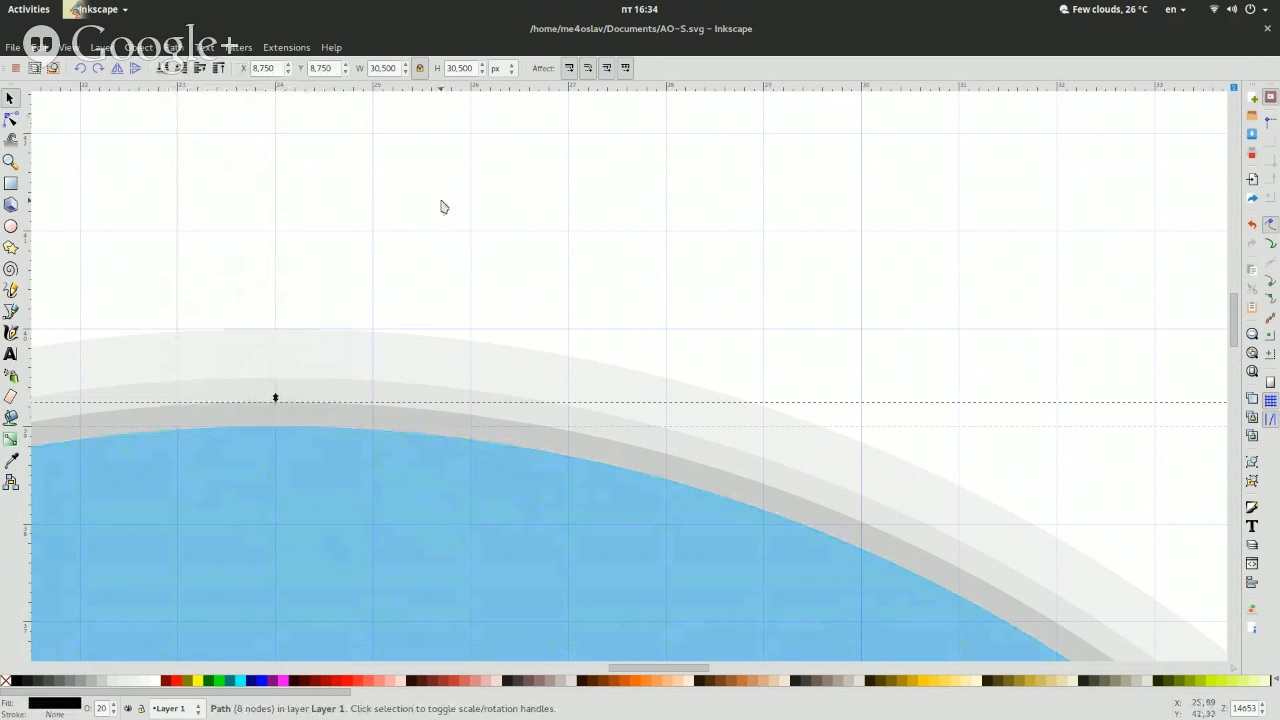
Move the innermost shadow ring upward to check the cut, and undo the move.
{"action": "left_click_drag", "start_coordinate": [443, 203], "coordinate": [388, 430]}
{"action": "left_click", "coordinate": [388, 426]}
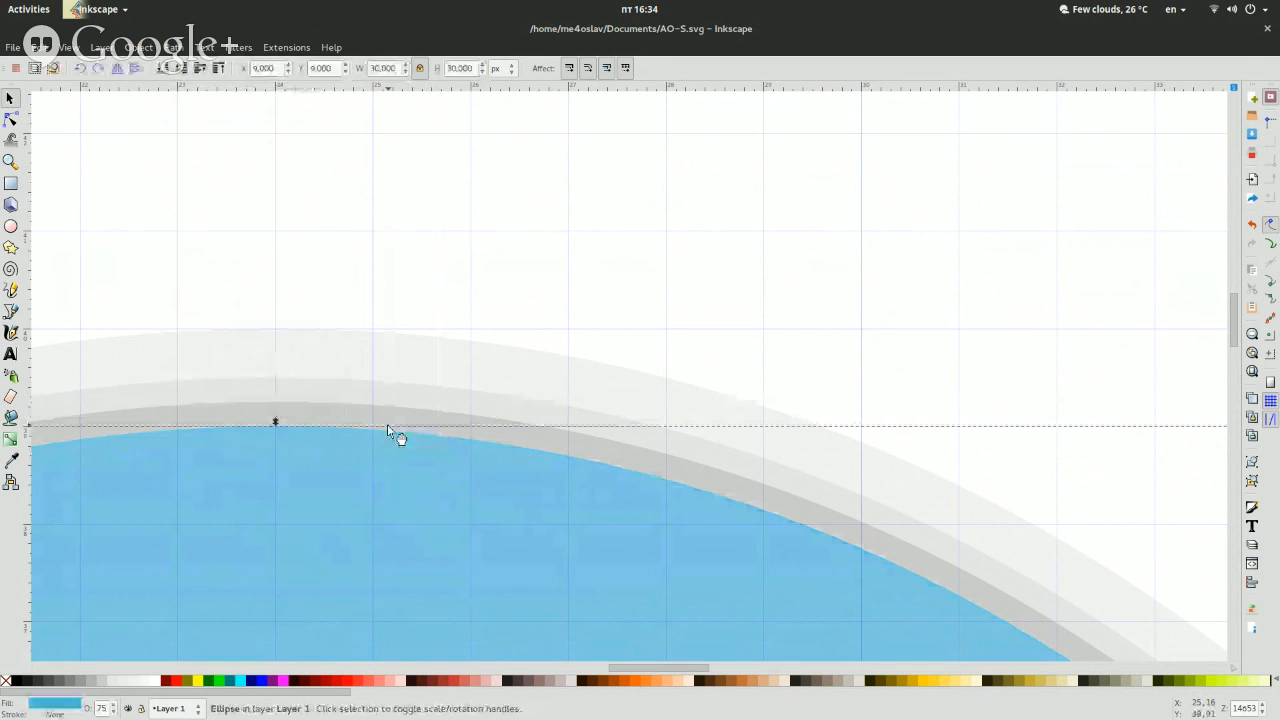
{"action": "left_click", "coordinate": [375, 413]}
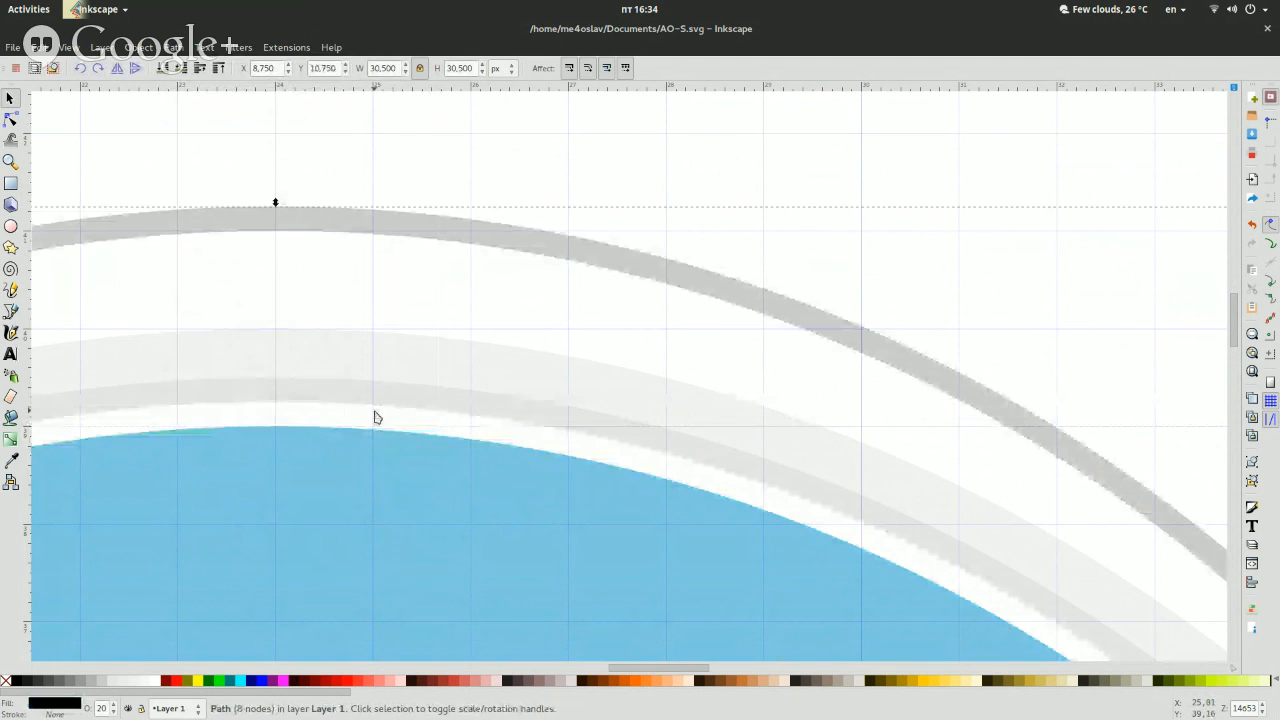
Save the icon with its shadow under the new name sjakjdbk.svg in the Documents folder.
{"action": "key", "text": "ctrl+shift+s"}
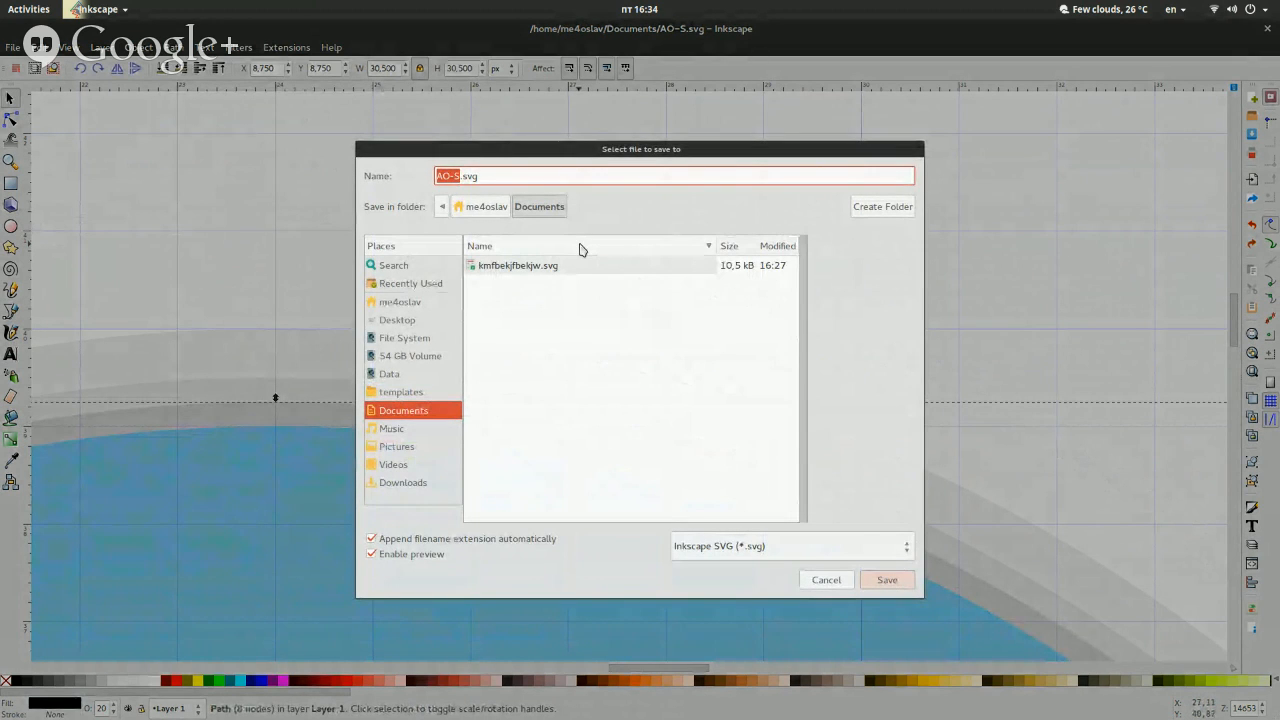
{"action": "type", "text": "sjakjdbk"}
{"action": "key", "text": "Return"}
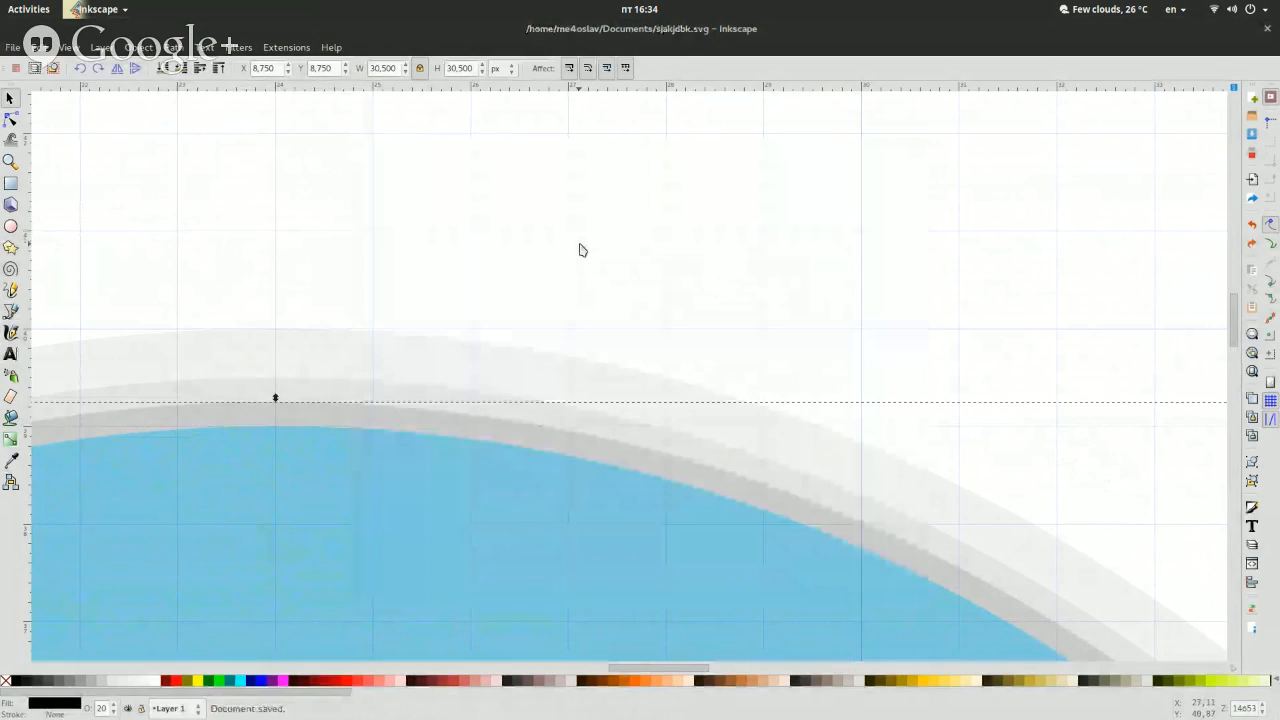
Switch to the file manager and view the Documents folder in the window with several open locations.
{"action": "key", "text": "super"}
{"action": "left_click", "coordinate": [1160, 400]}
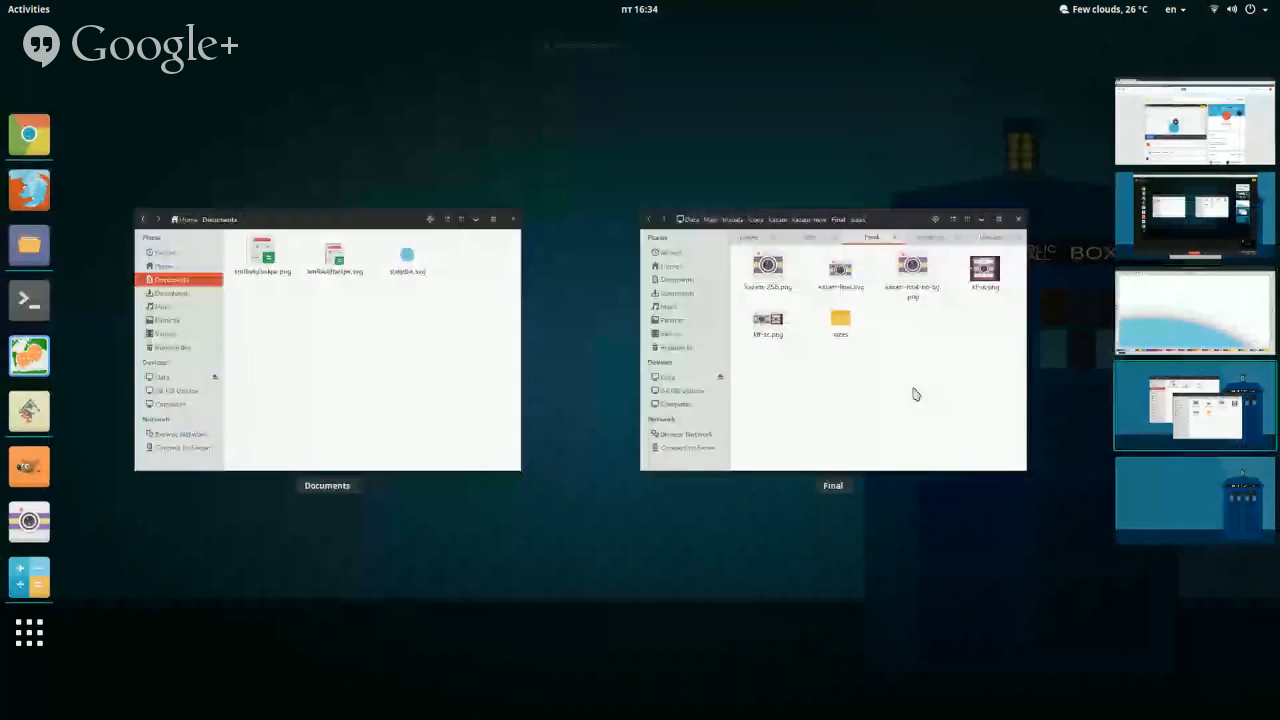
{"action": "left_click", "coordinate": [914, 391]}
{"action": "left_click", "coordinate": [966, 302]}
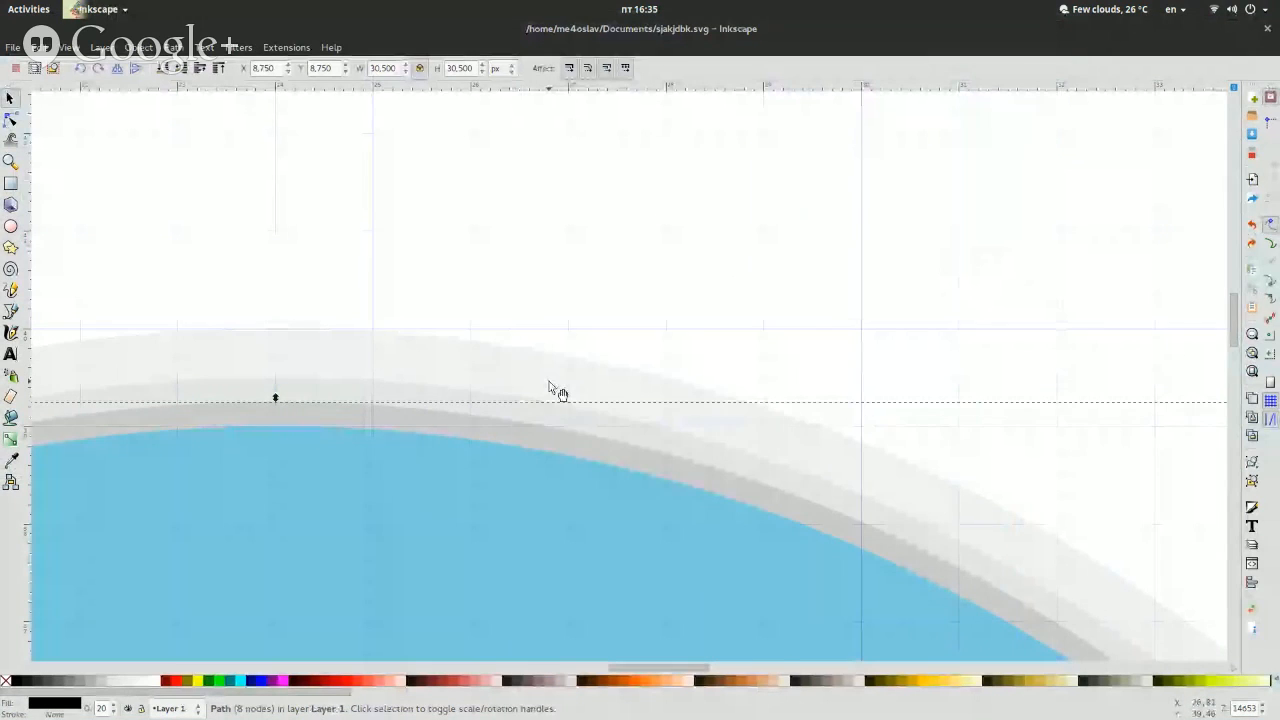
Back in Inkscape, delete the shadow rings so that only the blue circle remains.
{"action": "key", "text": "Delete"}
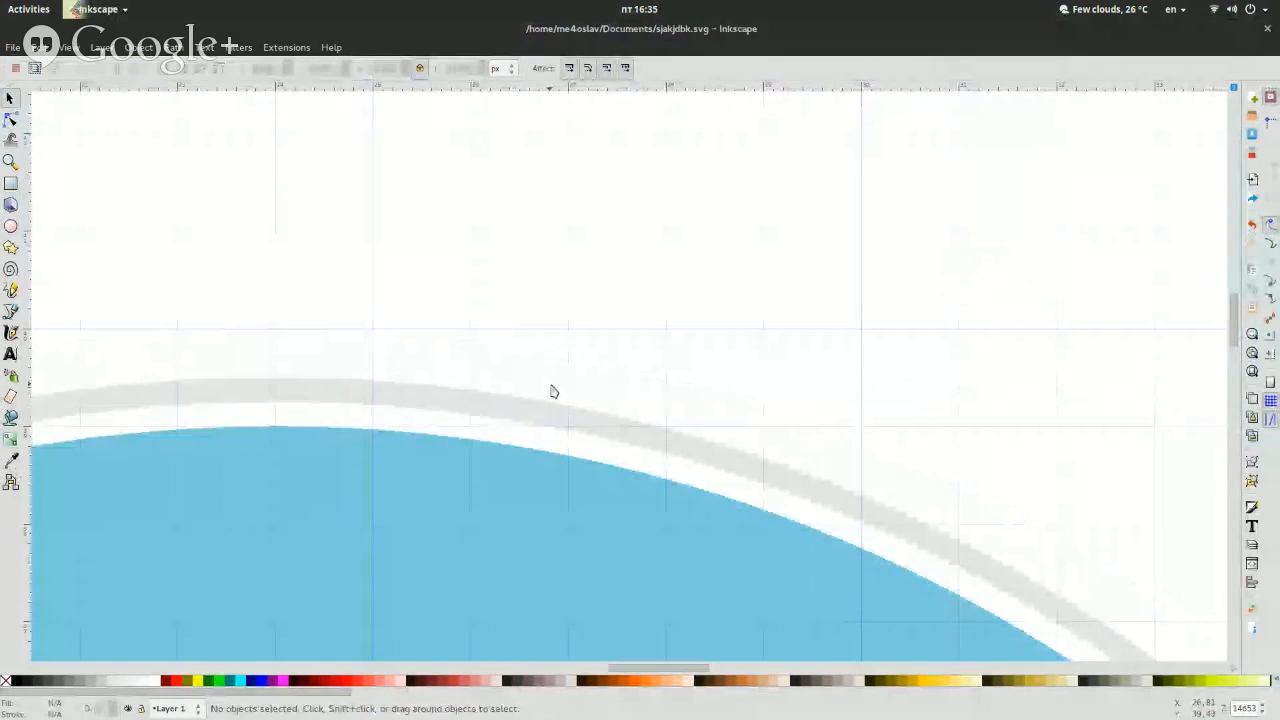
{"action": "left_click", "coordinate": [550, 429]}
{"action": "key", "text": "Delete"}
Save the shadowless icon as sjakjdbk-ns.svg and compare it with sjakjdbk.svg in the file manager's Documents folder.
{"action": "key", "text": "ctrl+shift+s"}
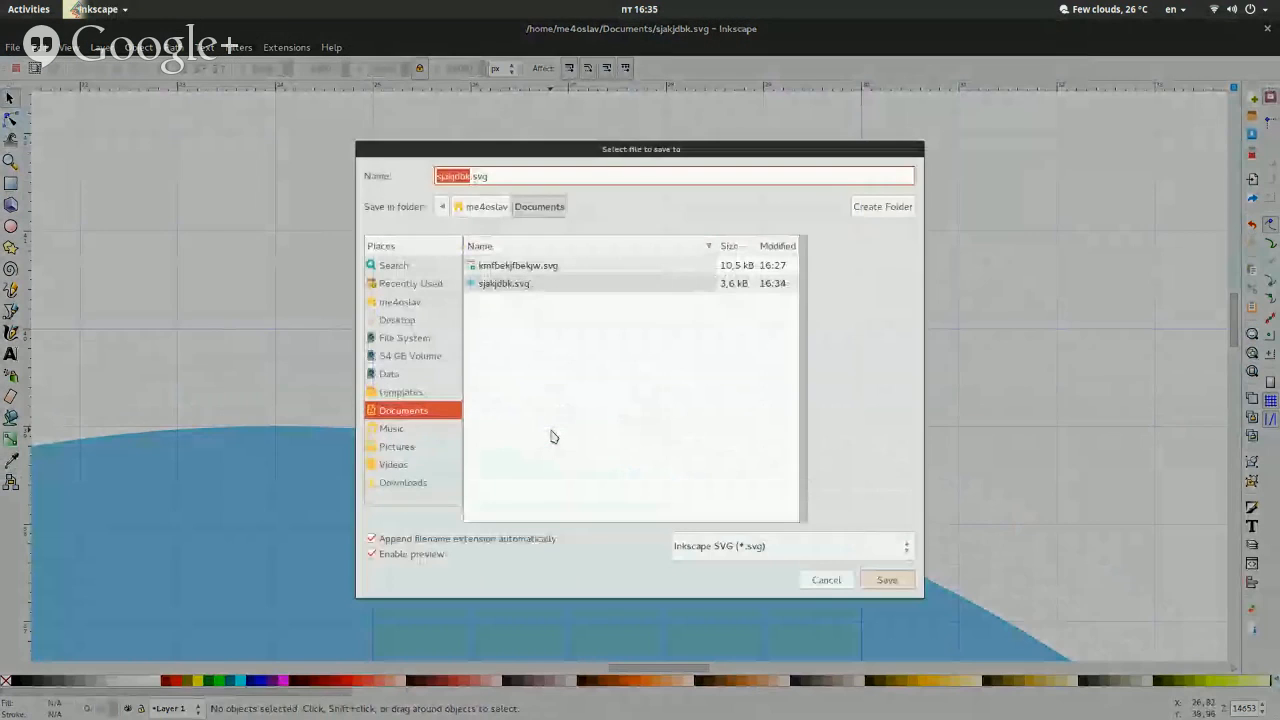
{"action": "key", "text": "Right"}
{"action": "type", "text": "-ns"}
{"action": "key", "text": "Return"}
{"action": "key", "text": "ctrl+alt+Down"}
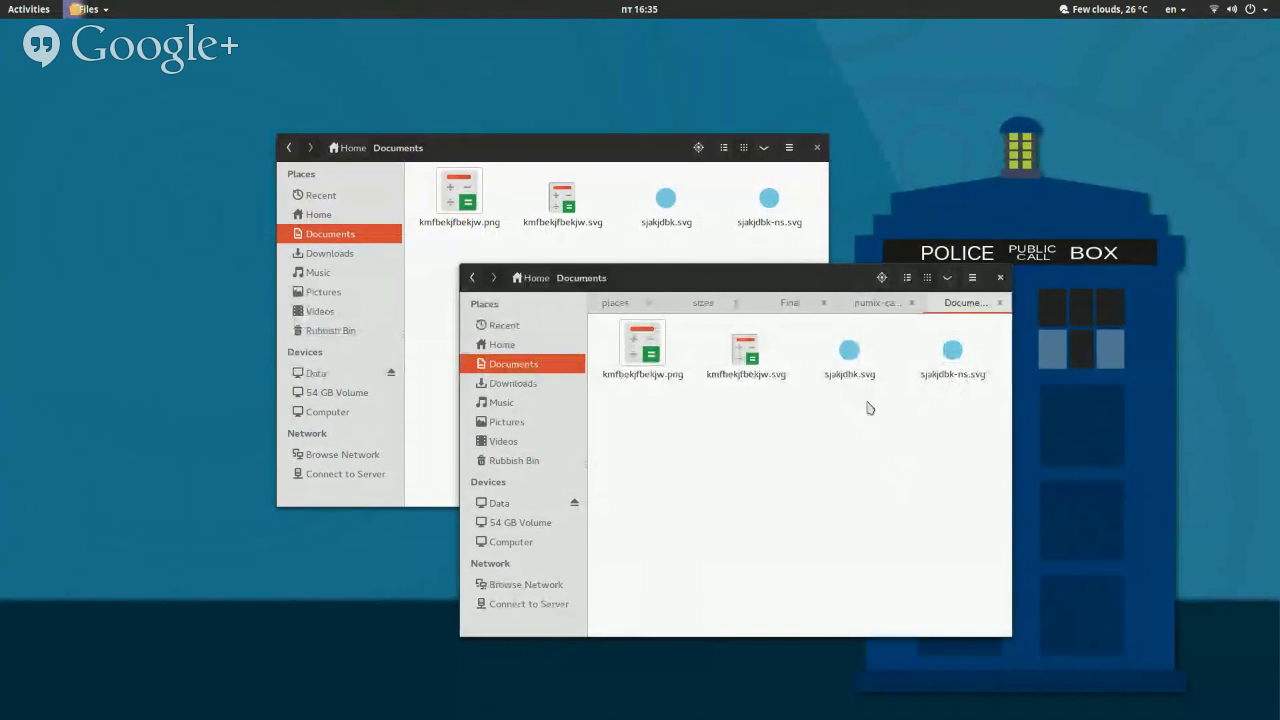
{"action": "key", "text": "ctrl+alt+Up"}
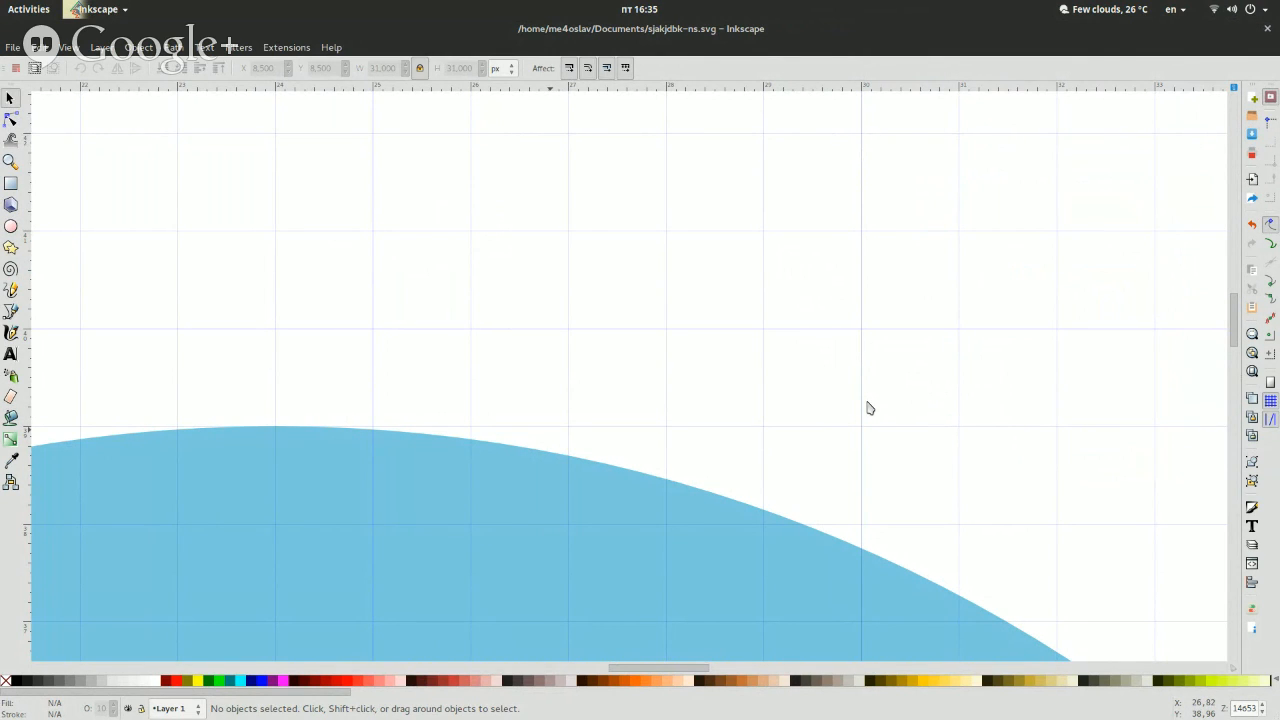
Switch to Chrome showing the Google+ event page of the live icon design session.
{"action": "key", "text": "super"}
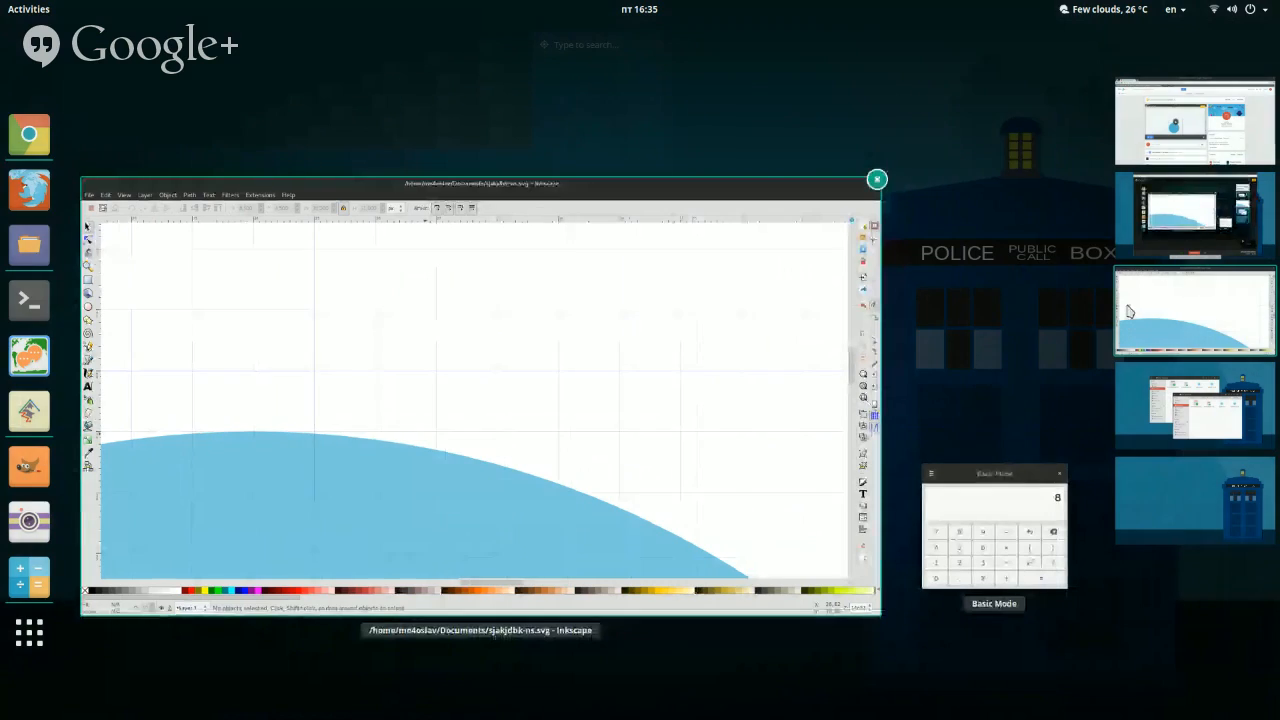
{"action": "left_click", "coordinate": [1247, 151]}
{"action": "left_click", "coordinate": [674, 343]}
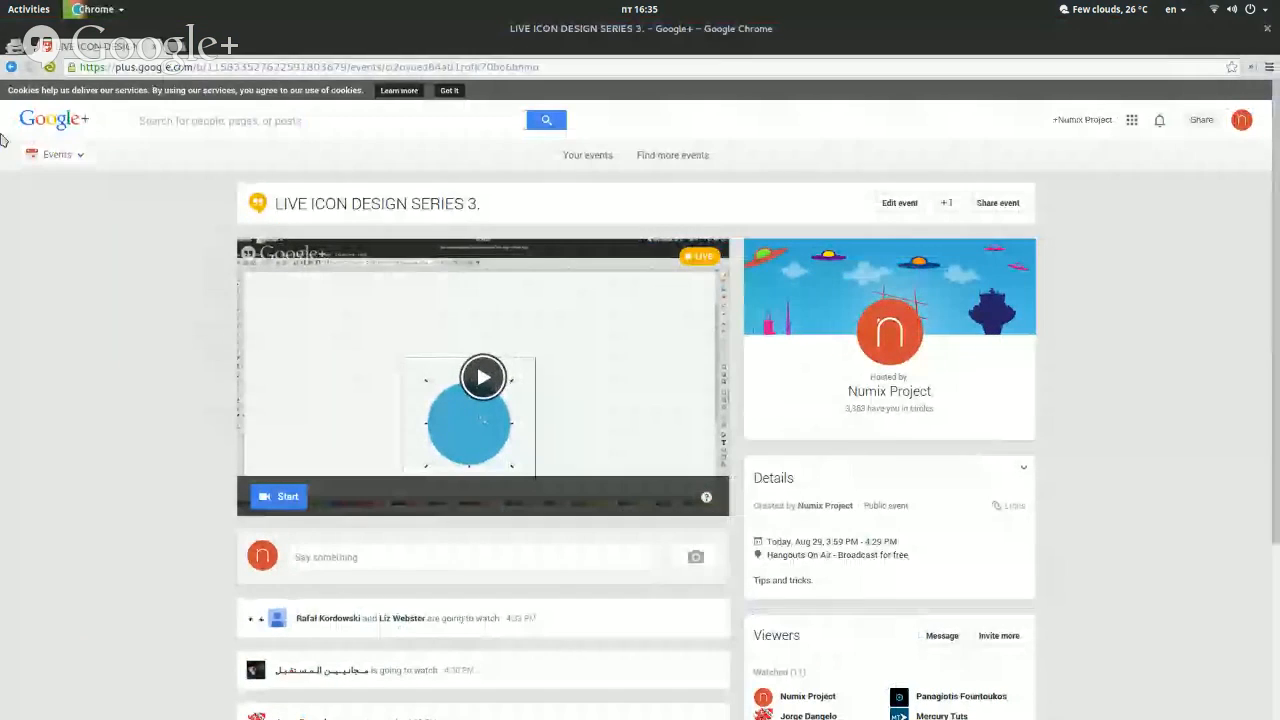
Open the Numix Project Google+ page and look over the icon designs in its posts.
{"action": "mouse_move", "coordinate": [20, 152]}
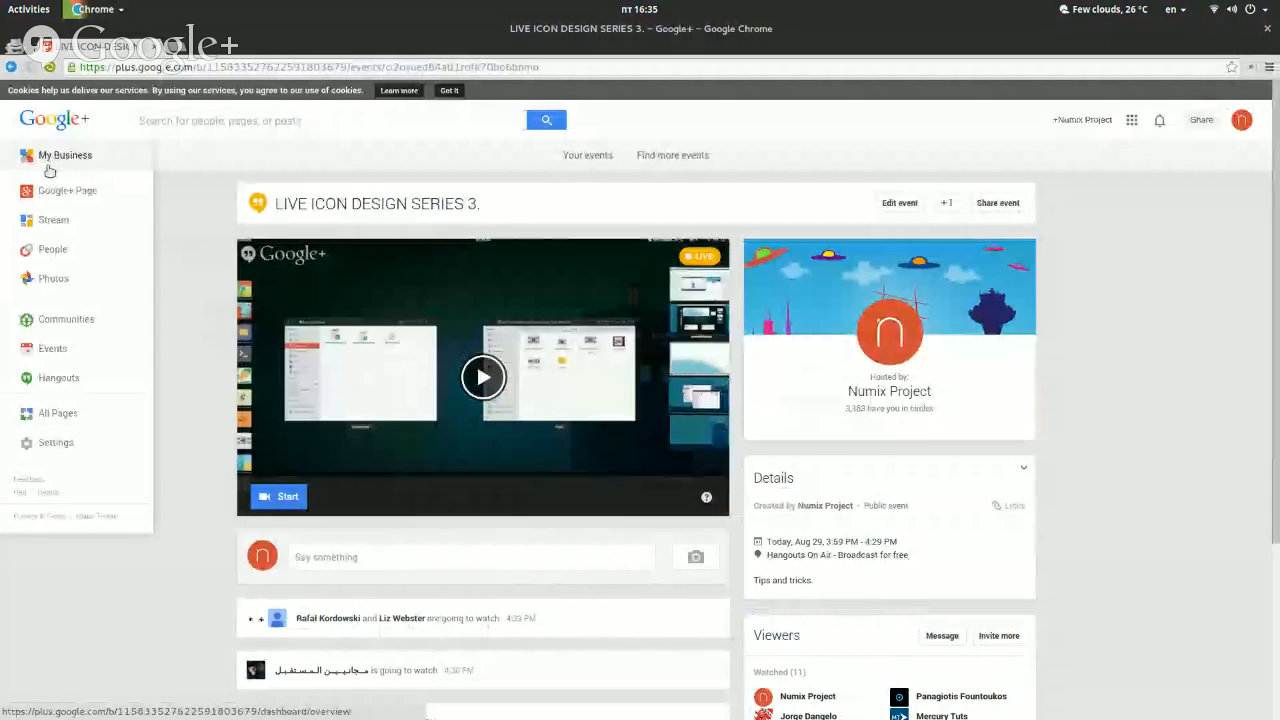
{"action": "left_click", "coordinate": [50, 200]}
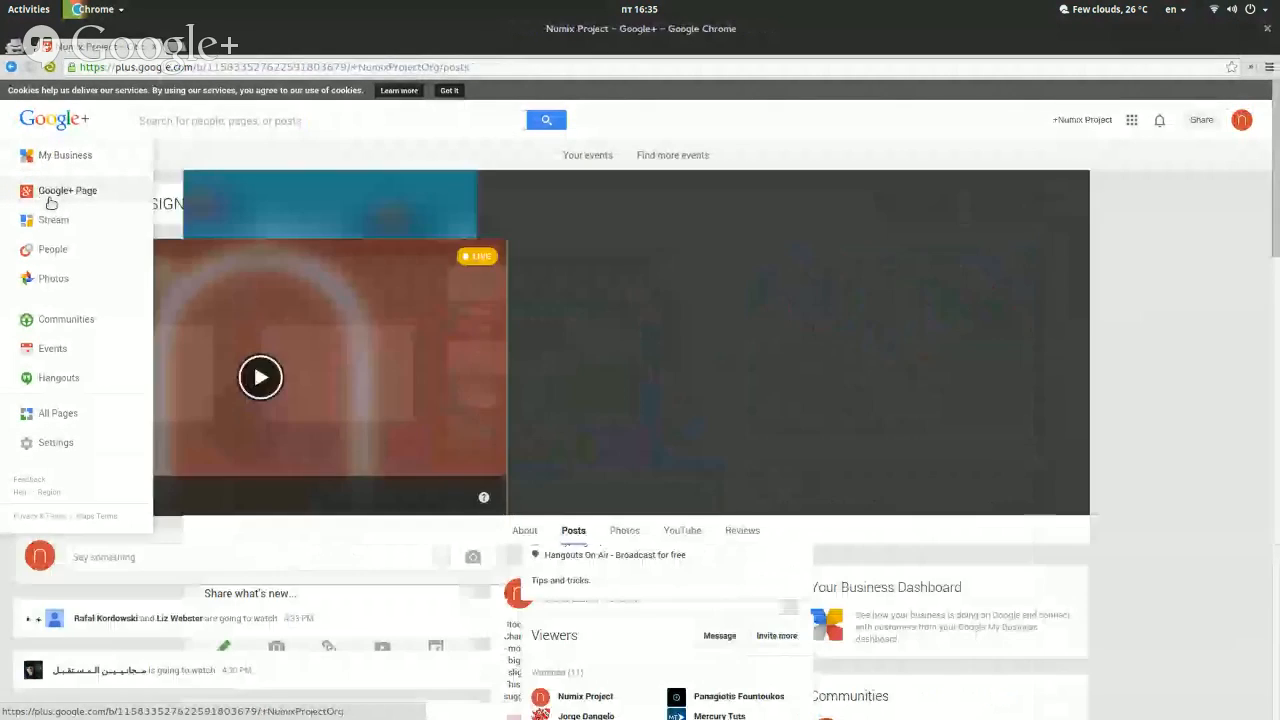
{"action": "scroll", "coordinate": [408, 434], "scroll_direction": "down", "scroll_amount": 10}
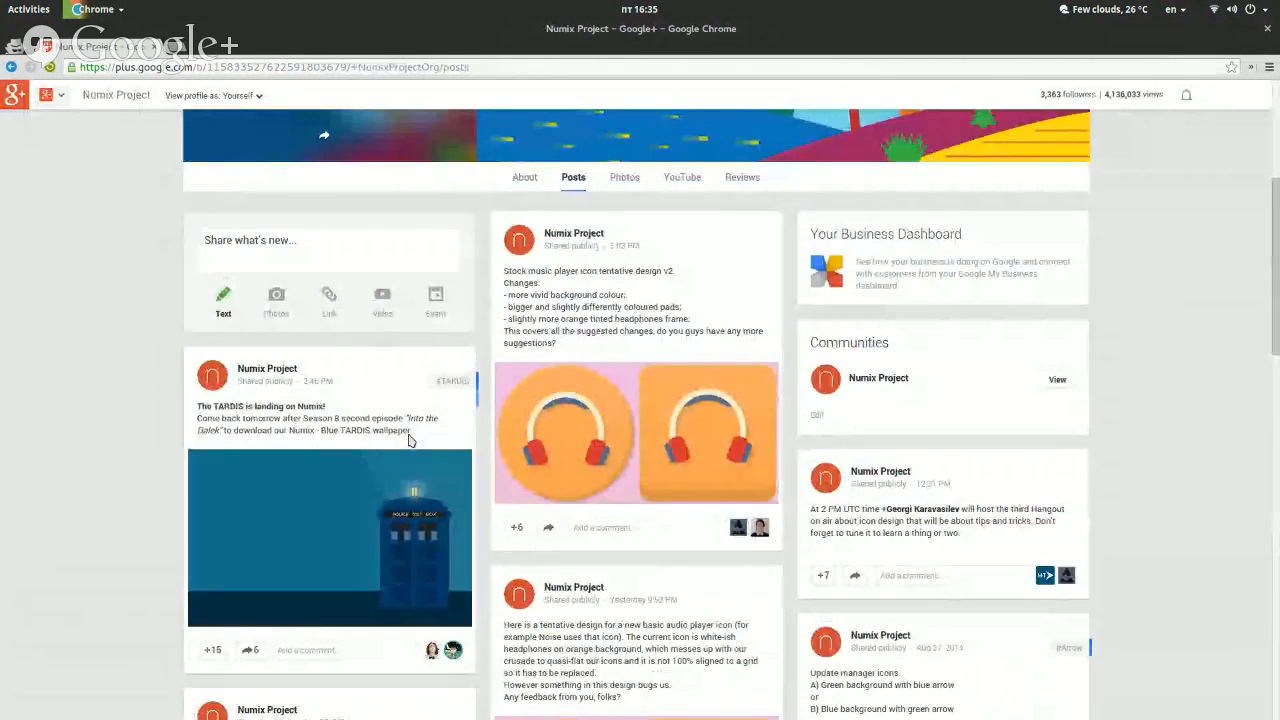
{"action": "key", "text": "super"}
{"action": "key", "text": "super"}
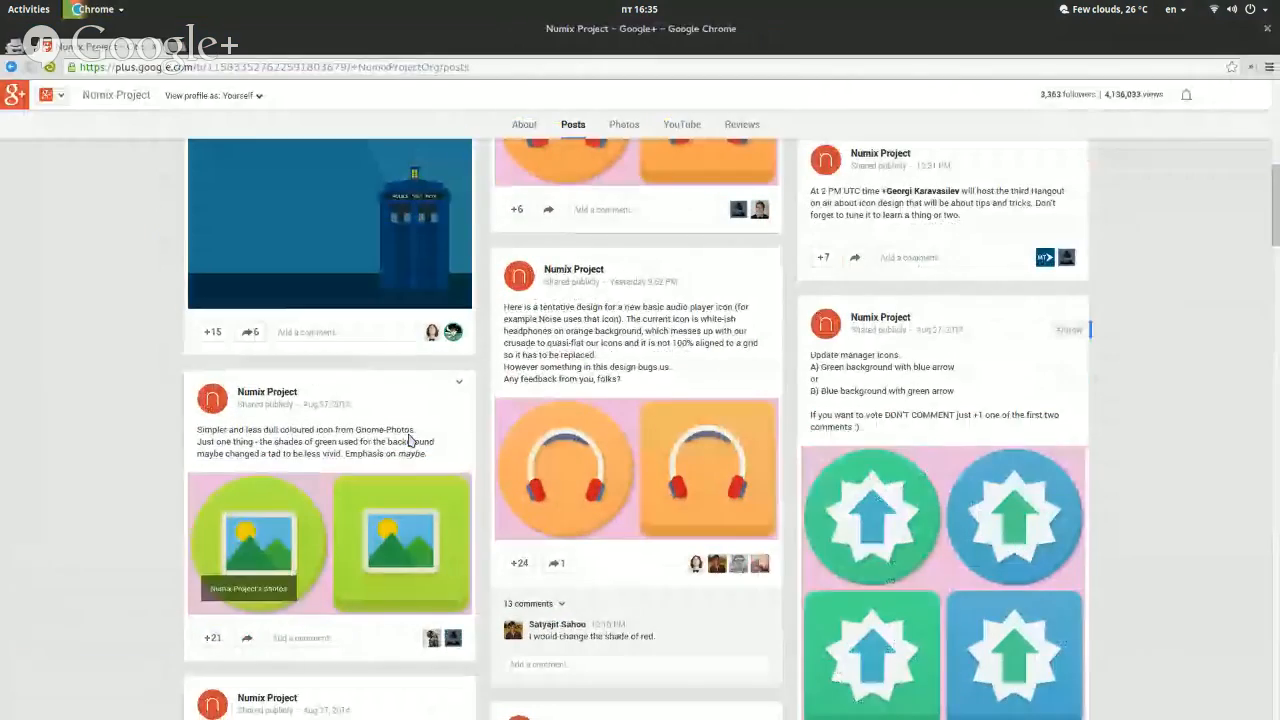
{"action": "key", "text": "super"}
{"action": "key", "text": "super"}
{"action": "scroll", "coordinate": [467, 210], "scroll_direction": "up", "scroll_amount": 10}
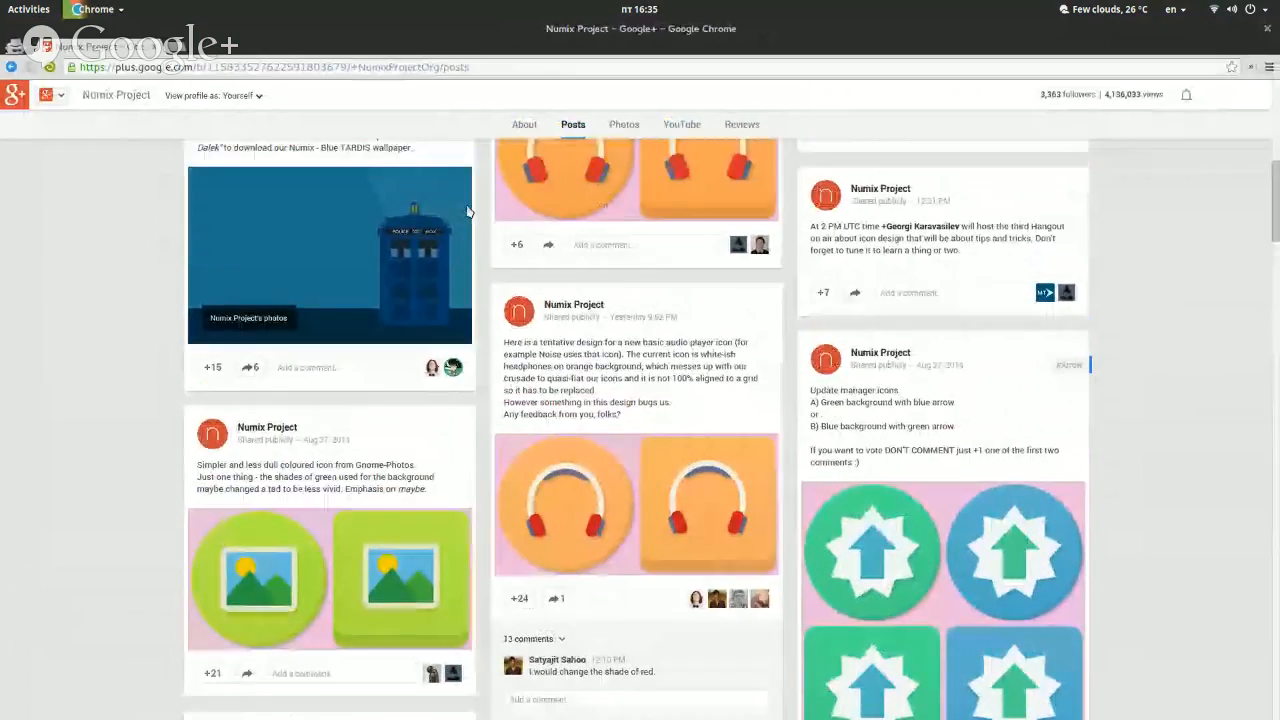
Reload the Numix Project page and check its top posts again.
{"action": "key", "text": "F5"}
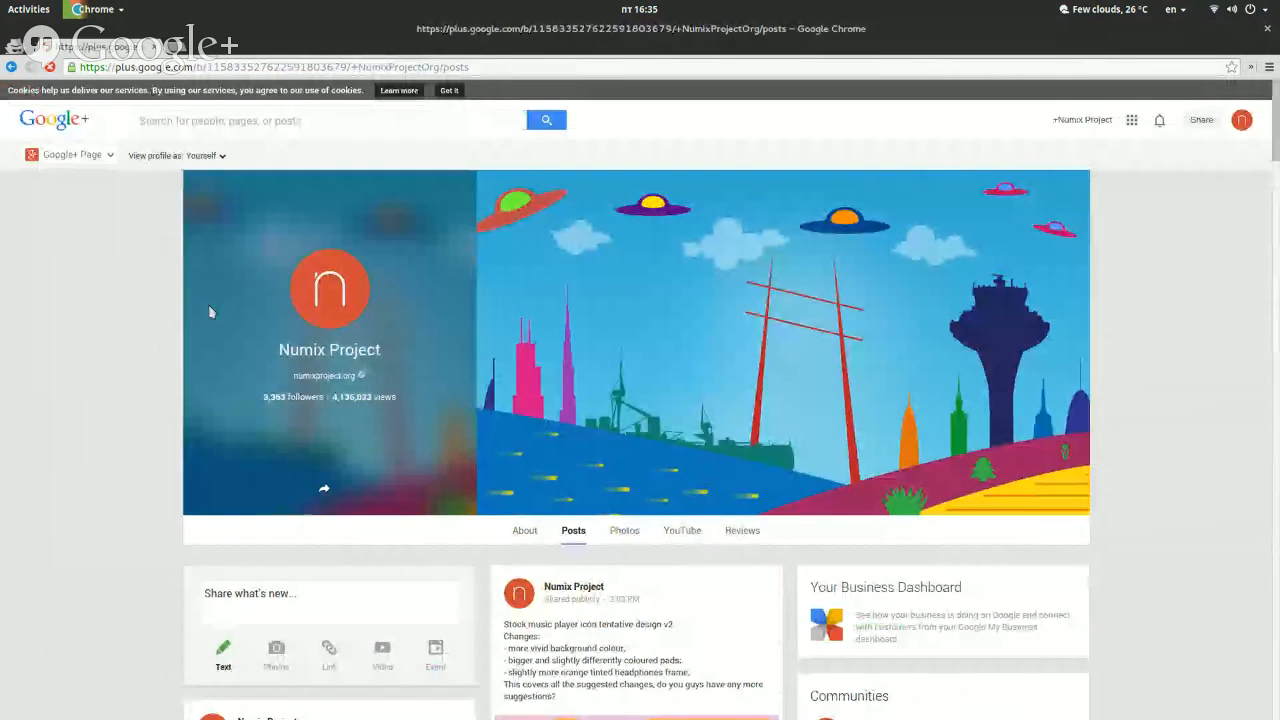
{"action": "scroll", "coordinate": [210, 312], "scroll_direction": "down", "scroll_amount": 4}
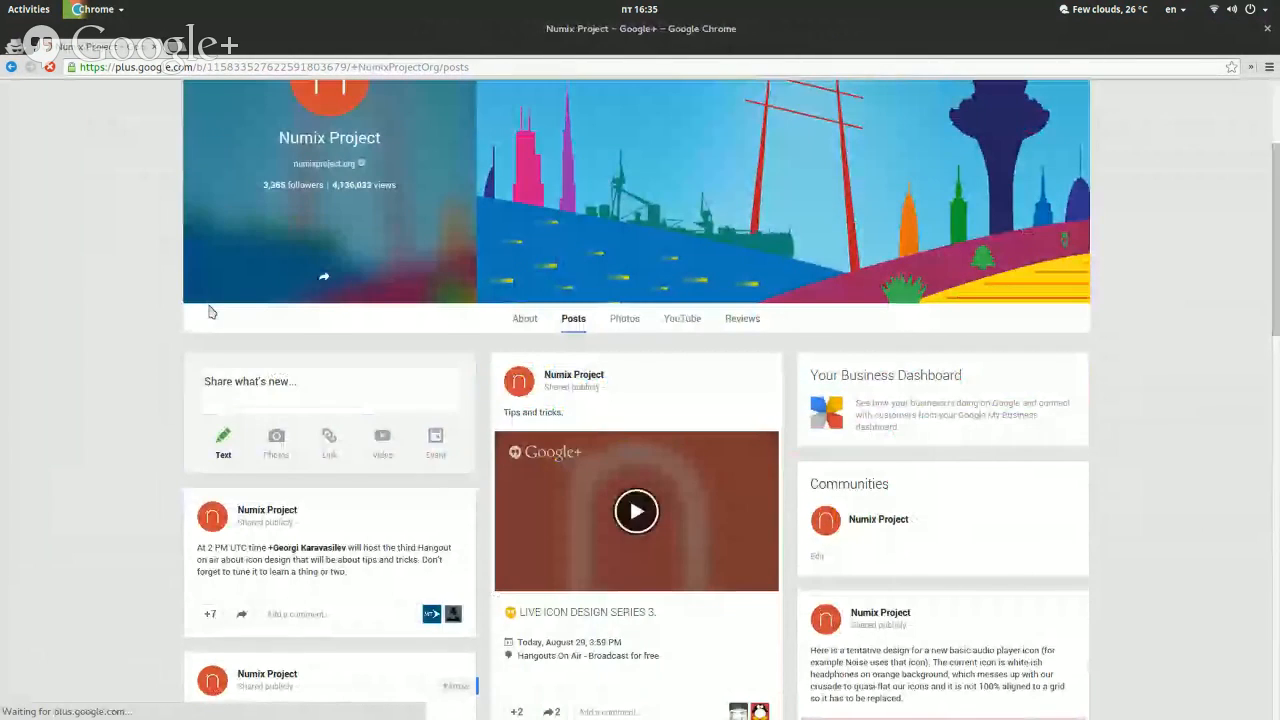
{"action": "scroll", "coordinate": [210, 312], "scroll_direction": "up", "scroll_amount": 4}
Switch to the file manager and look through its open numix-calc-icons, Final and 64x64 places locations.
{"action": "key", "text": "ctrl+alt+Down"}
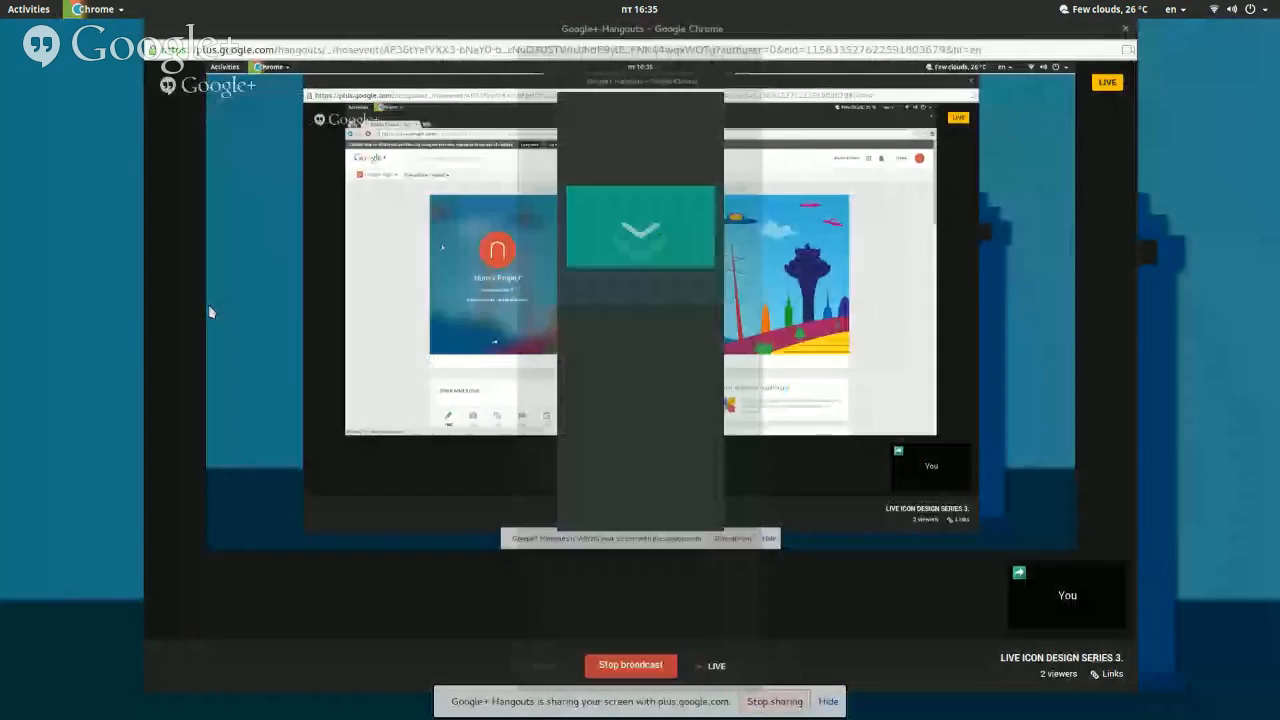
{"action": "key", "text": "ctrl+alt+Down"}
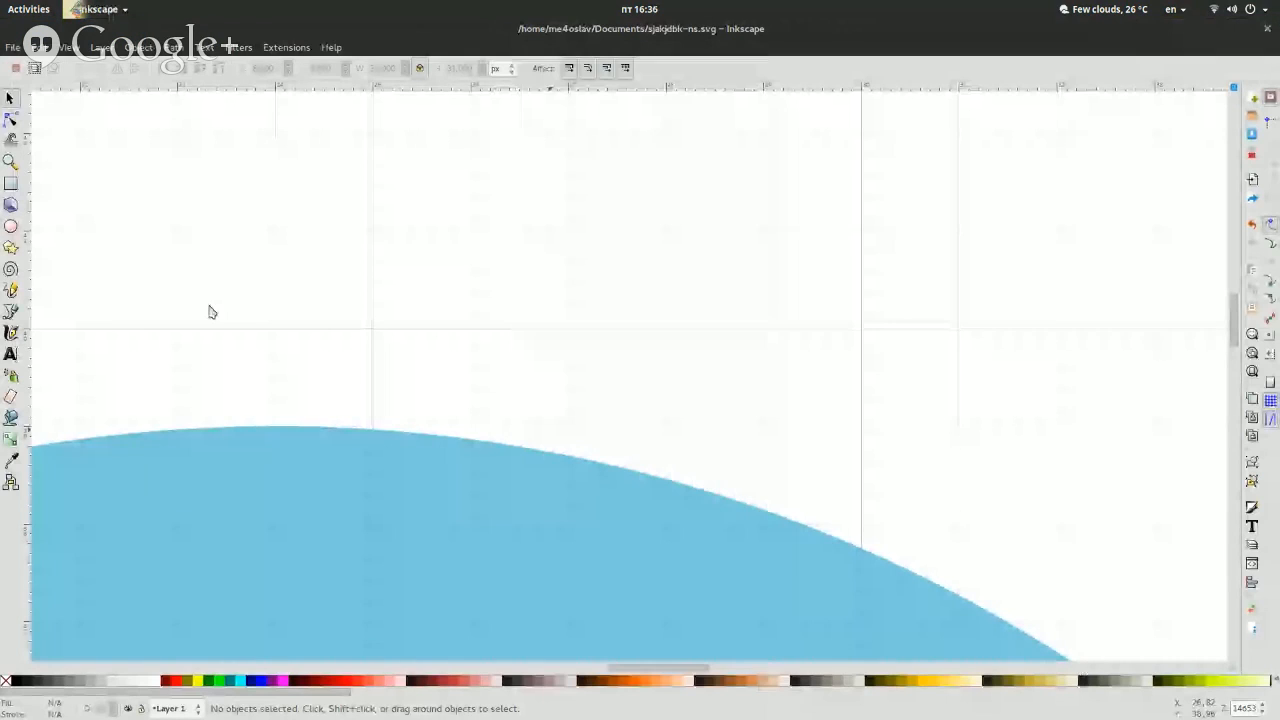
{"action": "key", "text": "super"}
{"action": "key", "text": "ctrl+alt+Down"}
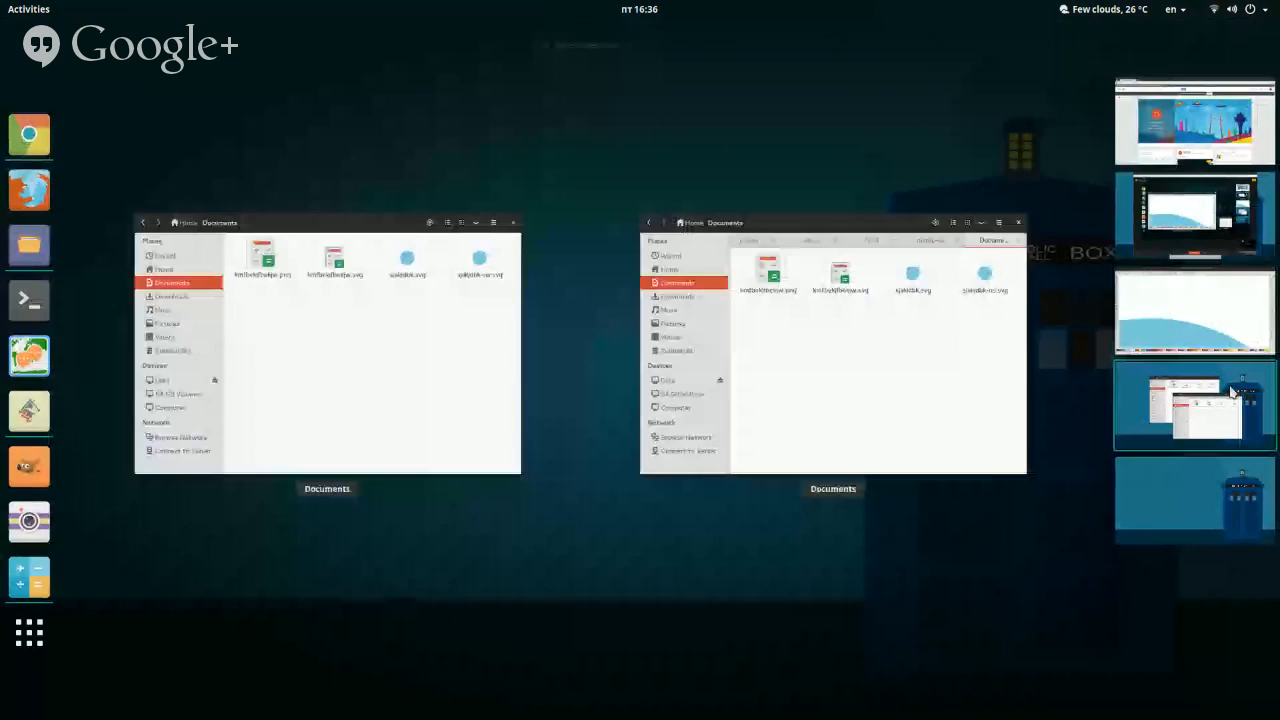
{"action": "left_click", "coordinate": [971, 428]}
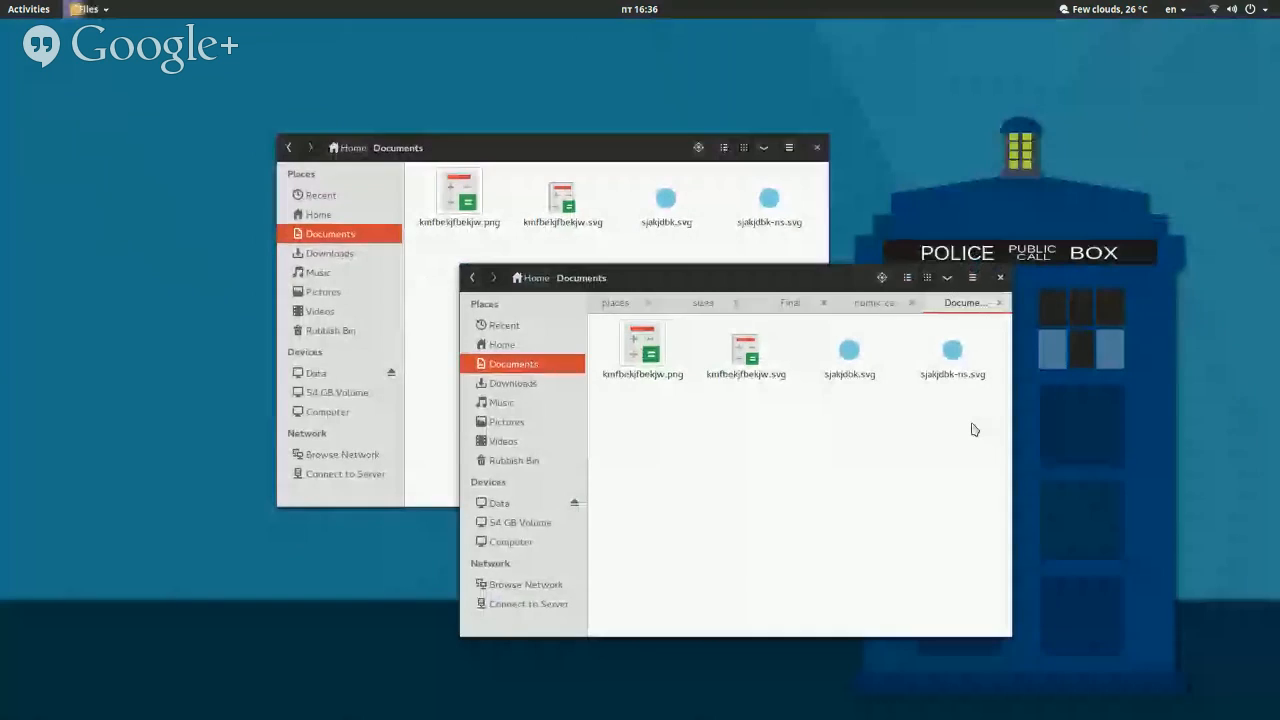
{"action": "left_click", "coordinate": [889, 303]}
{"action": "left_click", "coordinate": [766, 552]}
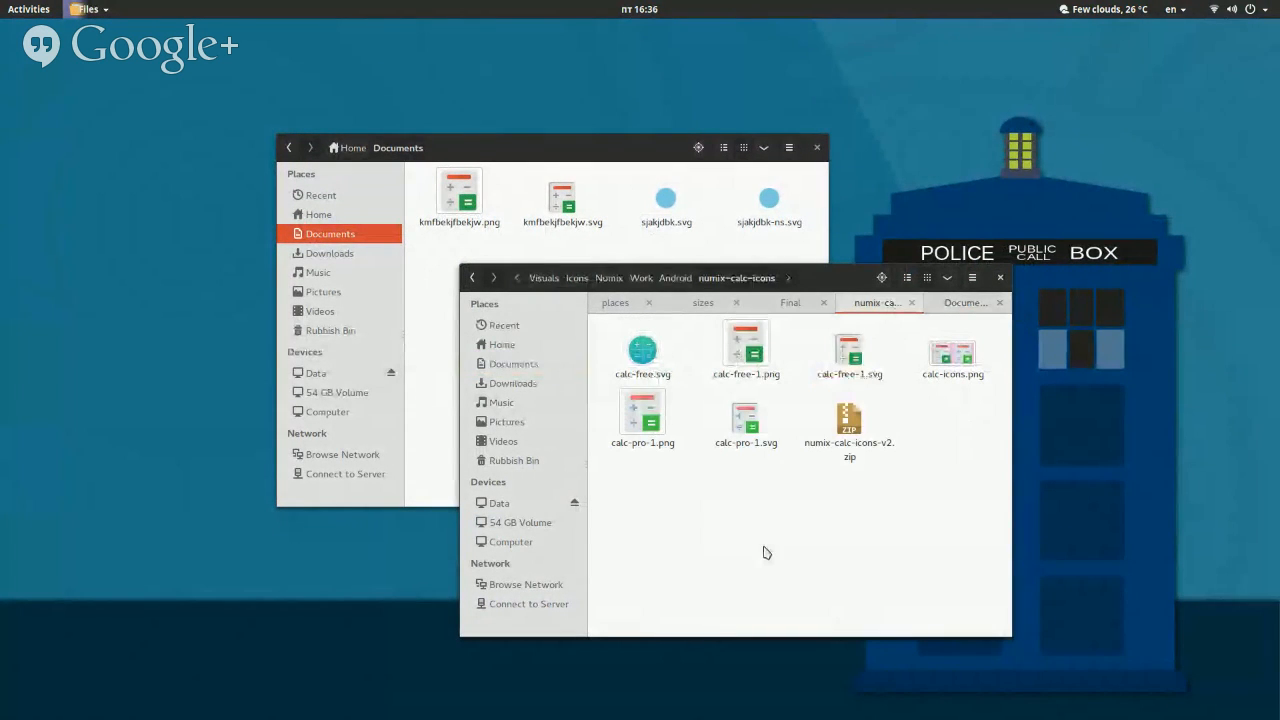
{"action": "left_click", "coordinate": [792, 308]}
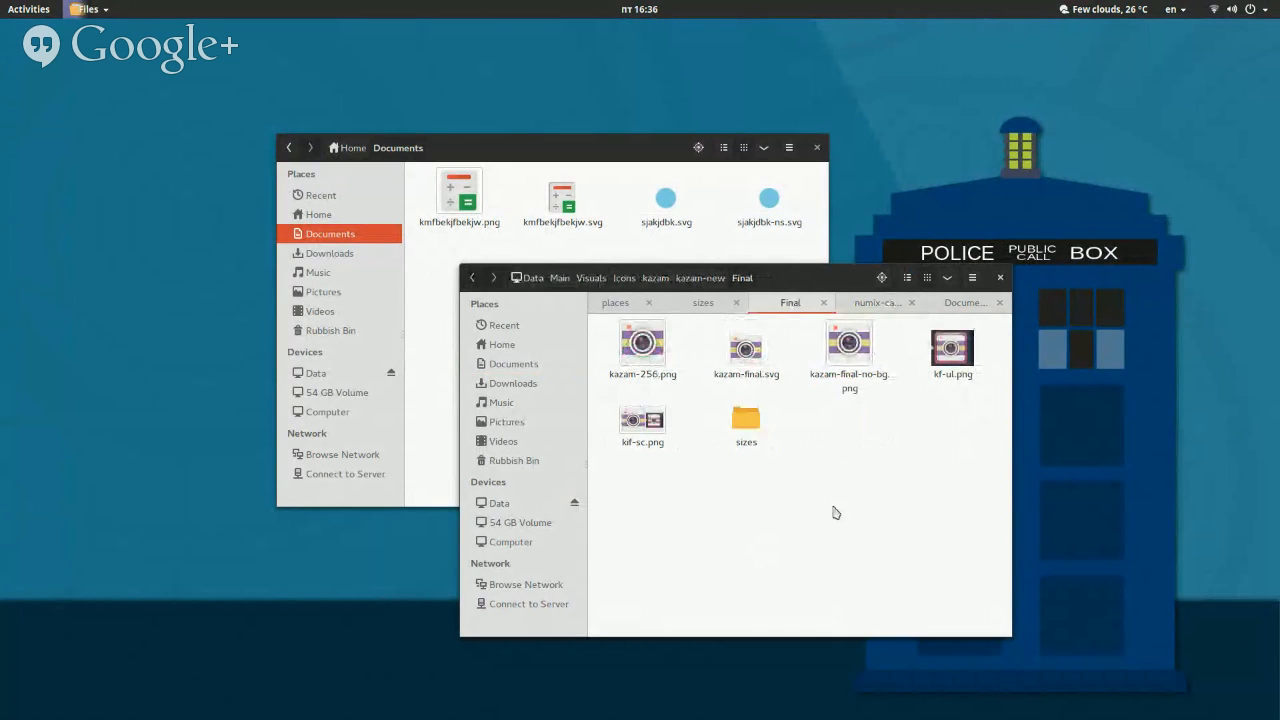
{"action": "left_click", "coordinate": [614, 306]}
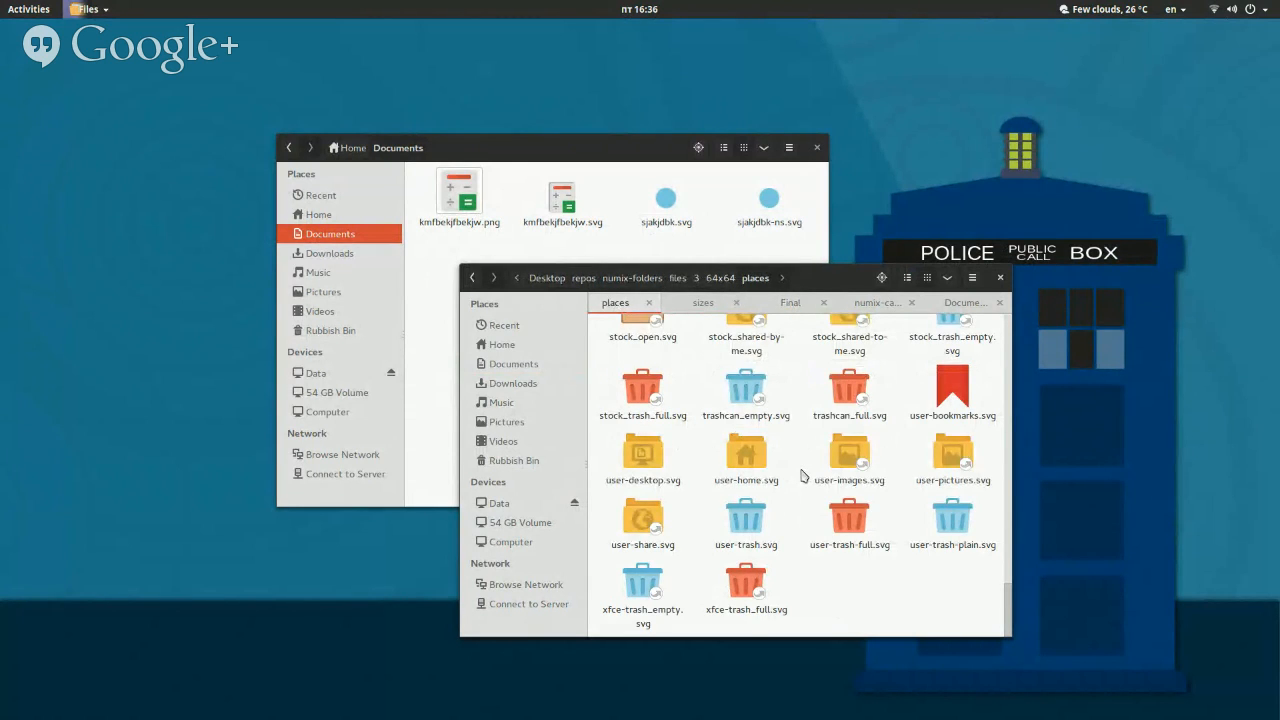
Go up to folder 3 of numix-folders and open the places folder inside 48x48.
{"action": "left_click", "coordinate": [728, 280]}
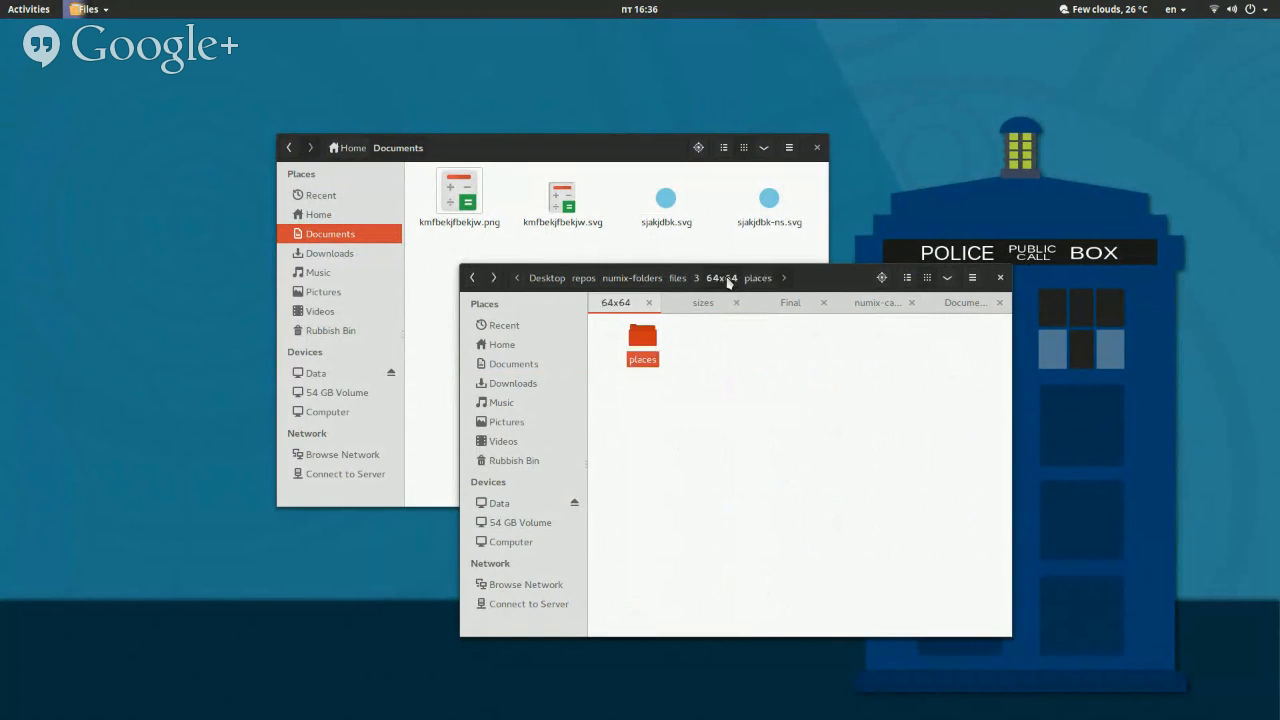
{"action": "left_click", "coordinate": [697, 280]}
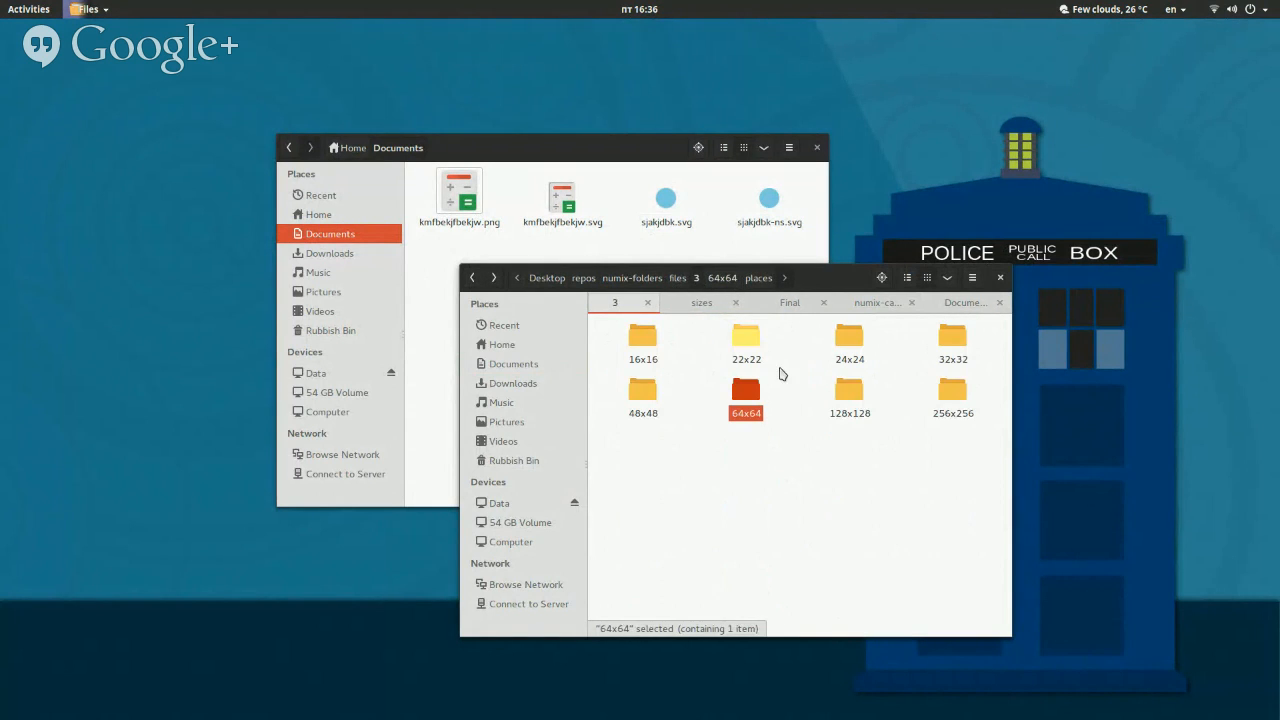
{"action": "double_click", "coordinate": [651, 415]}
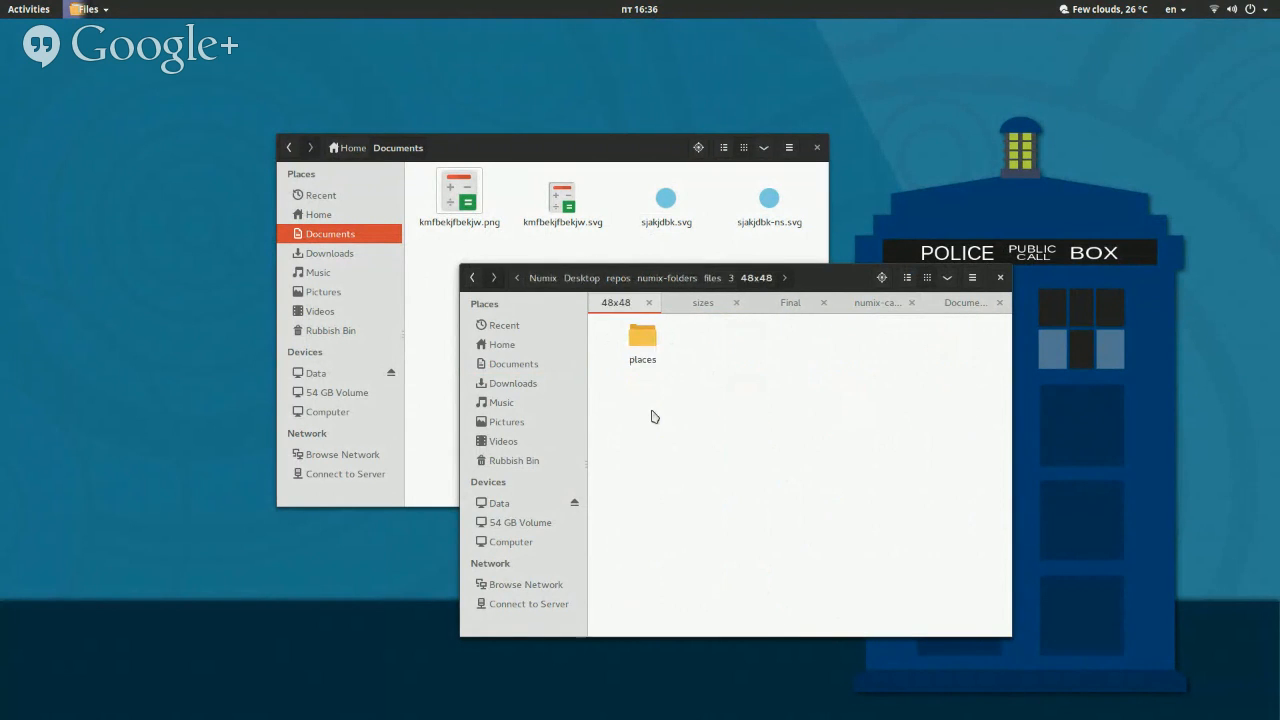
{"action": "double_click", "coordinate": [649, 358]}
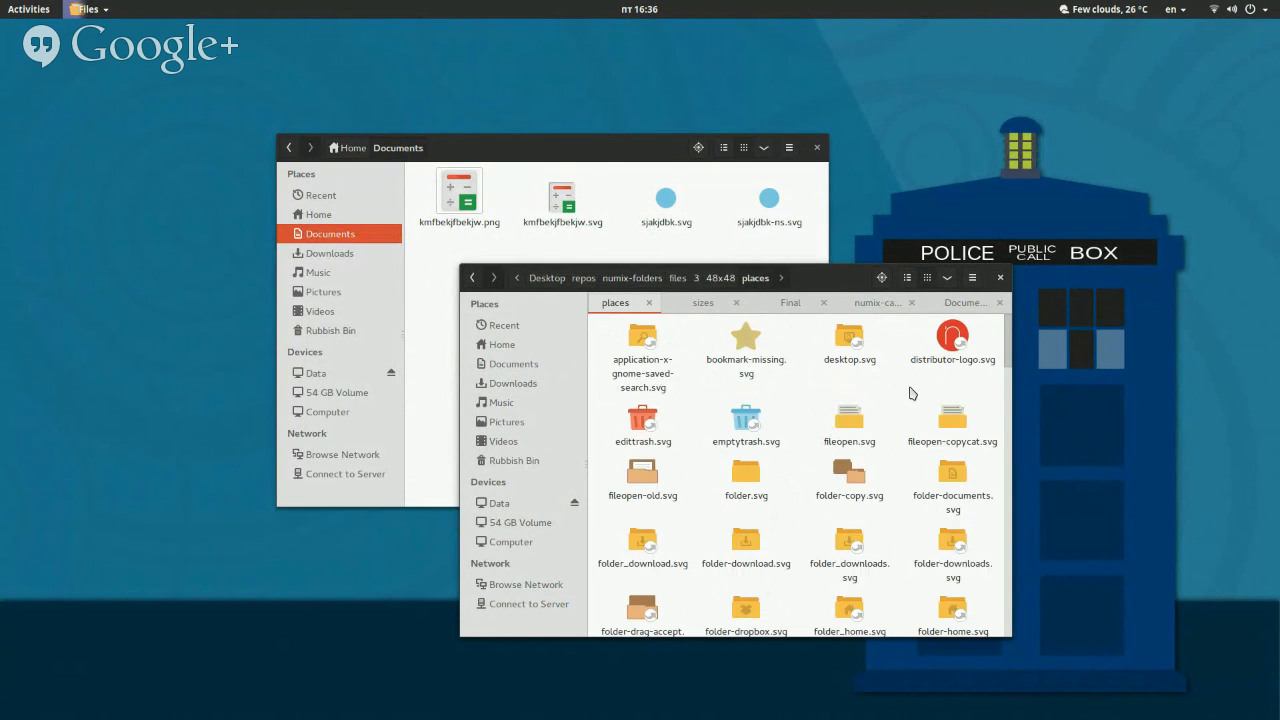
{"action": "scroll", "coordinate": [910, 393], "scroll_direction": "down", "scroll_amount": 3}
{"action": "scroll", "coordinate": [910, 393], "scroll_direction": "up", "scroll_amount": 3}
Open folder.svg from the 48x48 places folder in Inkscape and inspect the folder's tab up close.
{"action": "right_click", "coordinate": [737, 491]}
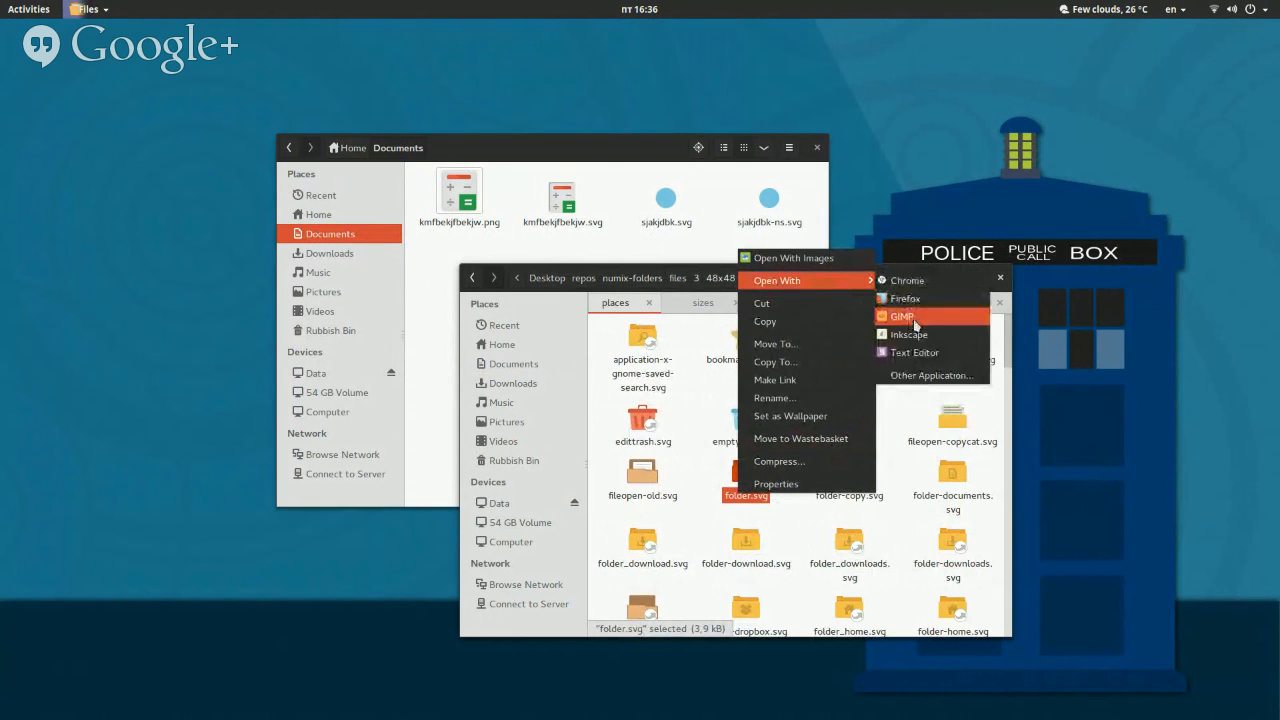
{"action": "left_click", "coordinate": [912, 328]}
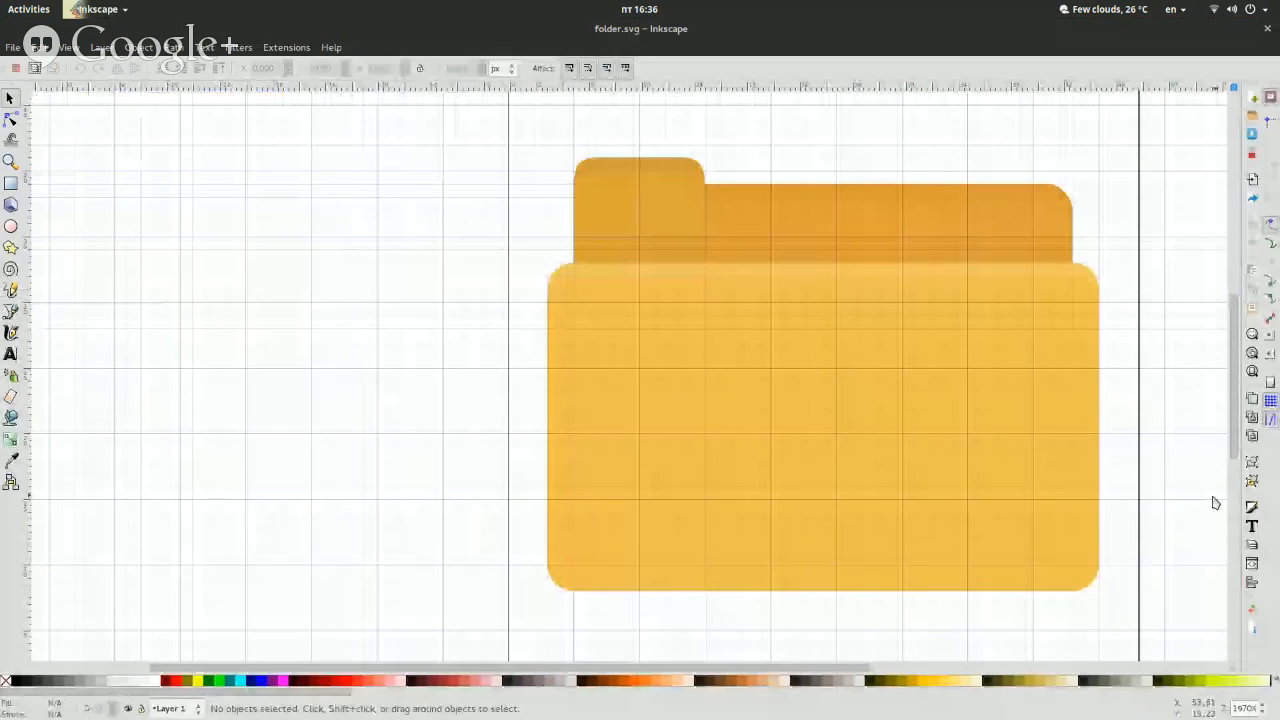
{"action": "left_click", "coordinate": [1262, 705]}
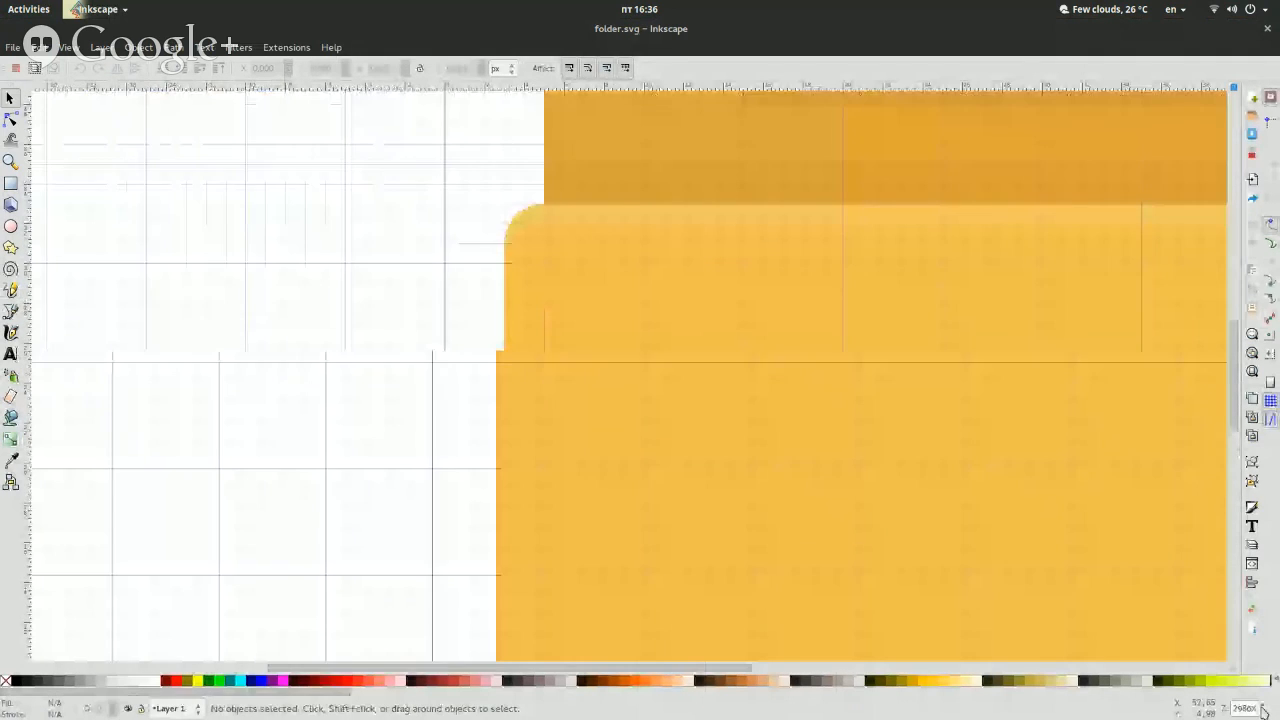
{"action": "scroll", "coordinate": [980, 486], "scroll_direction": "up", "scroll_amount": 8}
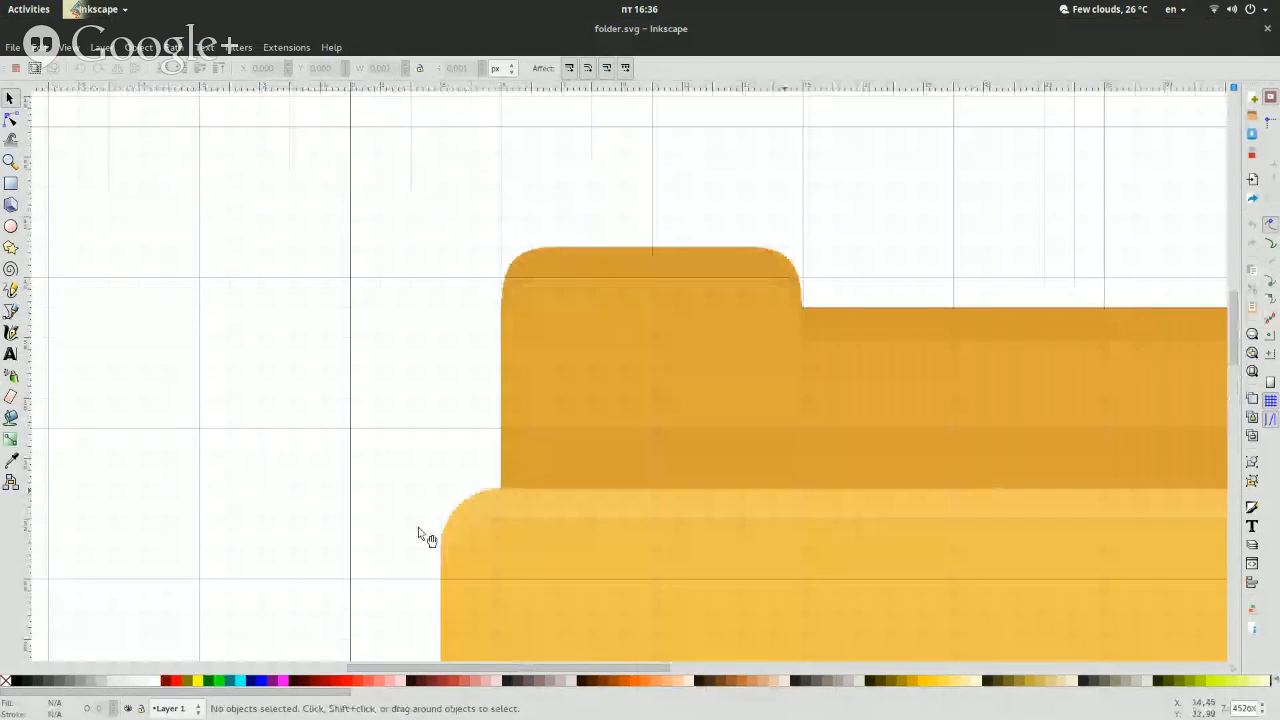
Shift the semi-transparent black shape on the folder's tab off to the left, and move it back into place.
{"action": "left_click", "coordinate": [742, 268]}
{"action": "key", "text": "Left"}
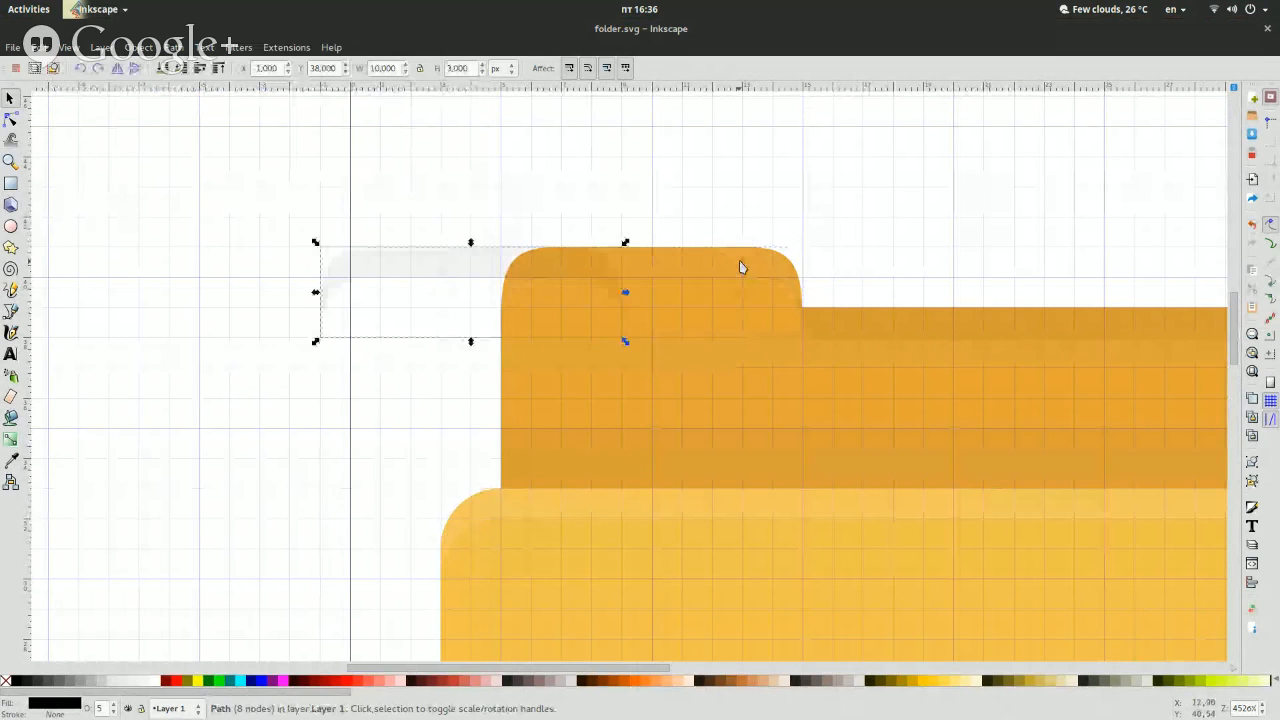
{"action": "key", "text": "Right"}
Bring the file manager's places window forward and look through the 48x48 folder icons.
{"action": "key", "text": "super"}
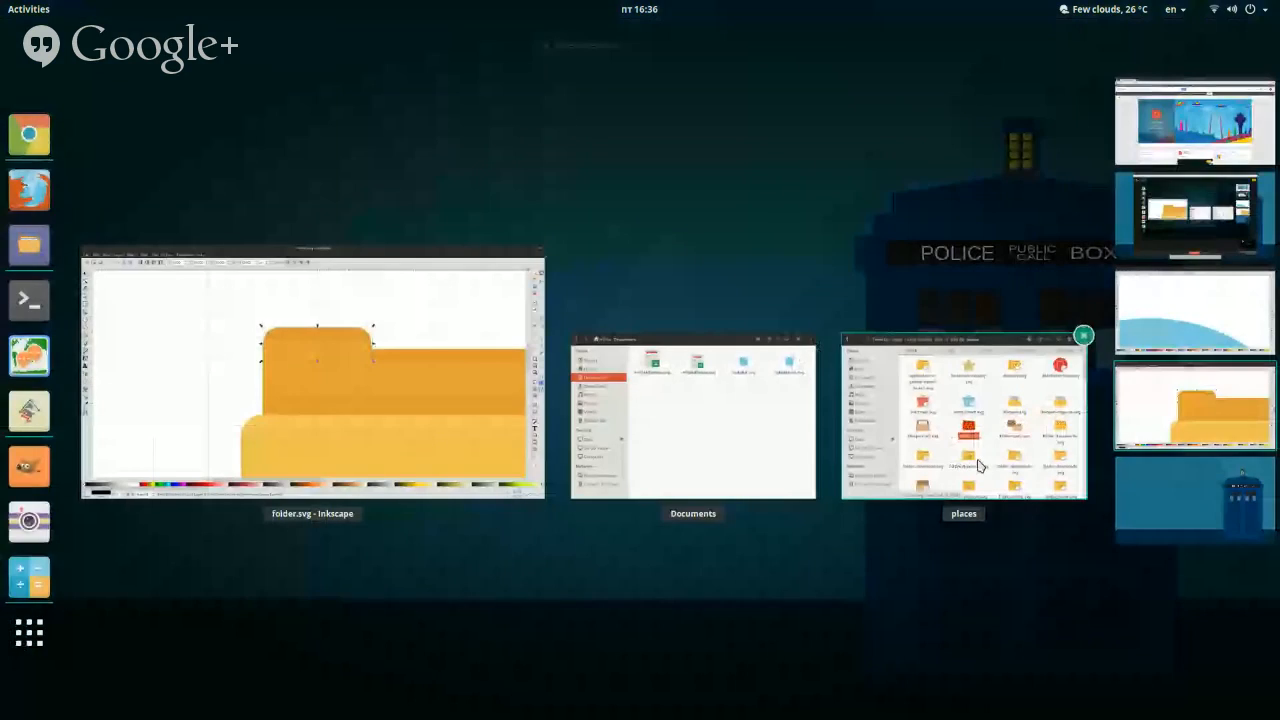
{"action": "left_click", "coordinate": [923, 470]}
{"action": "left_click", "coordinate": [699, 470]}
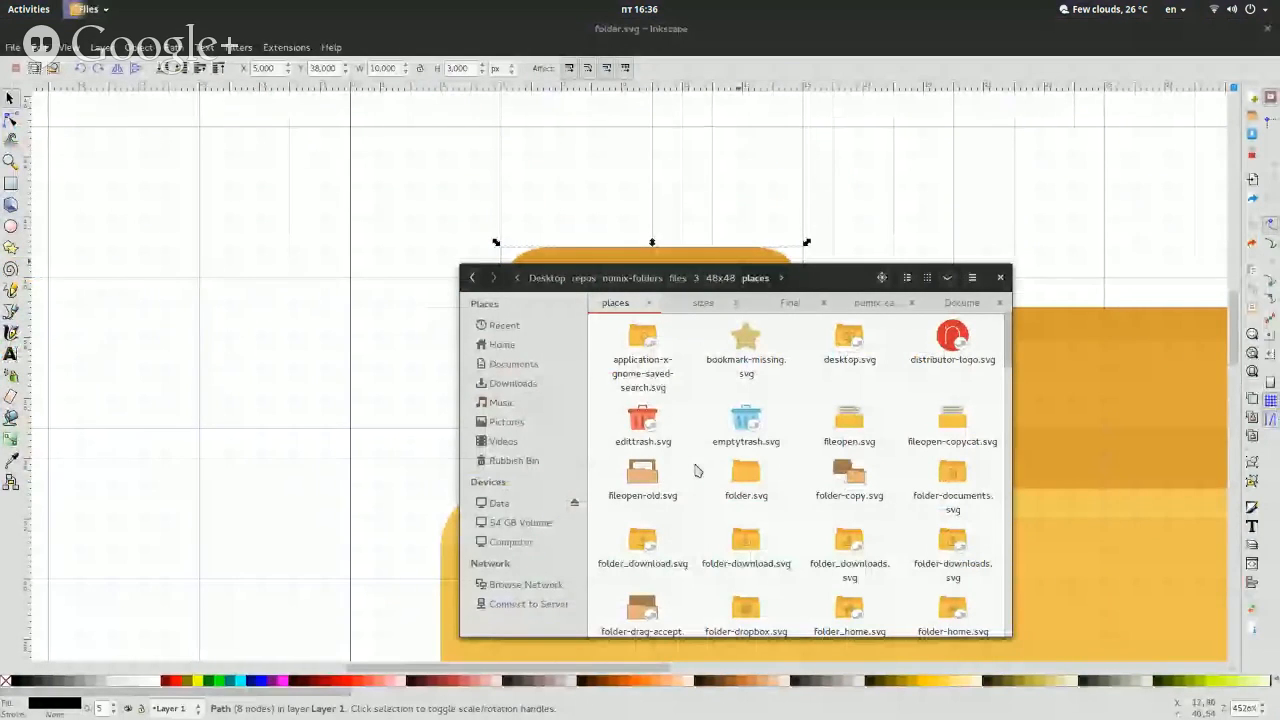
{"action": "left_click", "coordinate": [746, 480]}
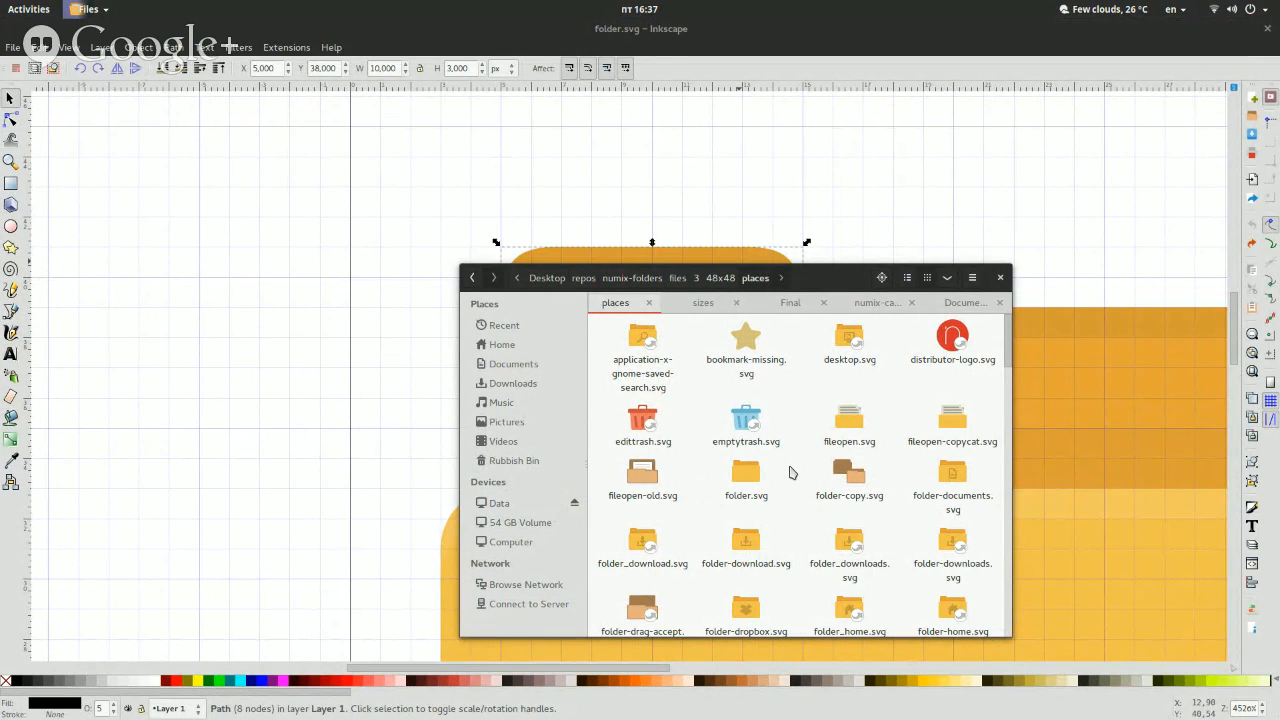
{"action": "scroll", "coordinate": [790, 472], "scroll_direction": "down", "scroll_amount": 10}
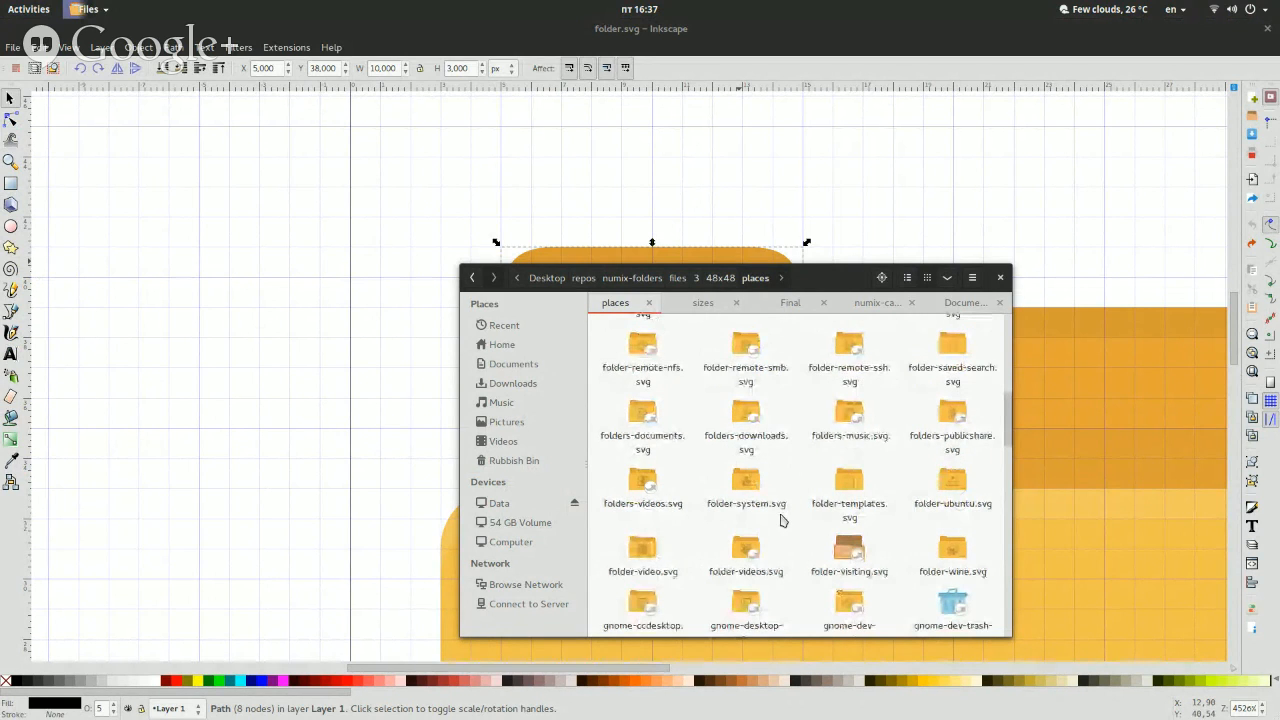
{"action": "scroll", "coordinate": [783, 520], "scroll_direction": "up", "scroll_amount": 10}
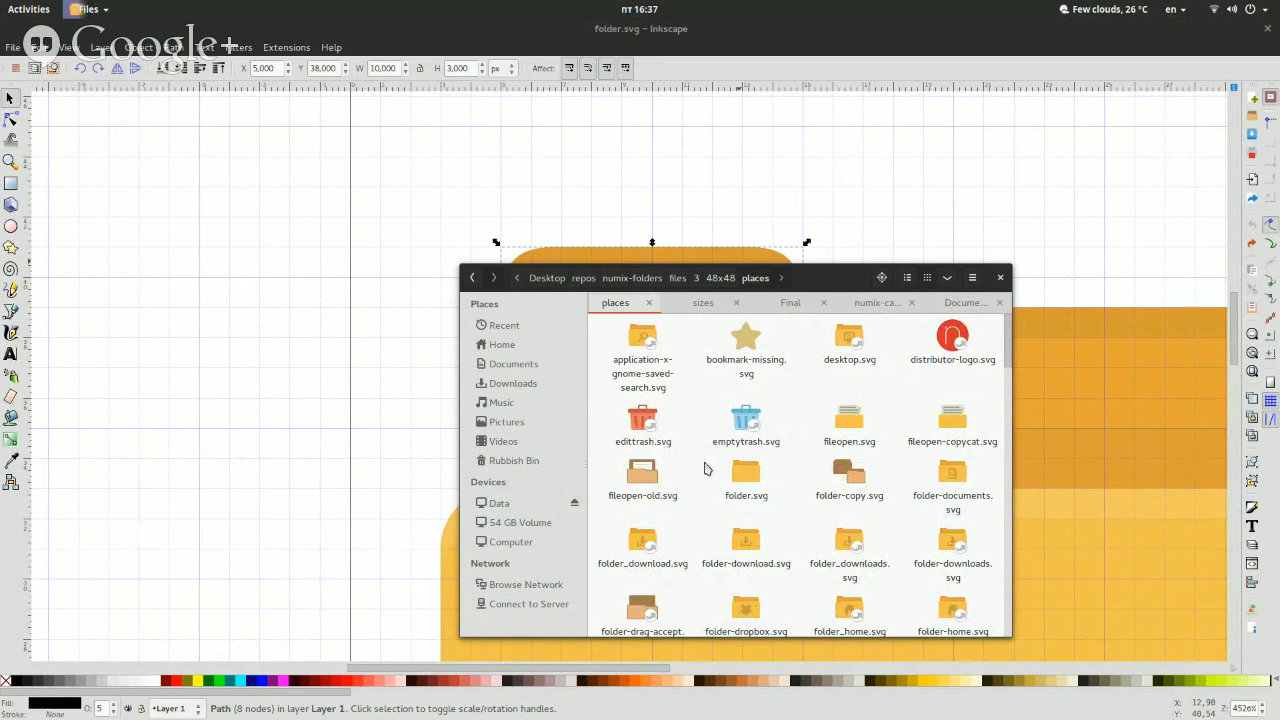
{"action": "key", "text": "super+a"}
{"action": "key", "text": "Escape"}
{"action": "key", "text": "Escape"}
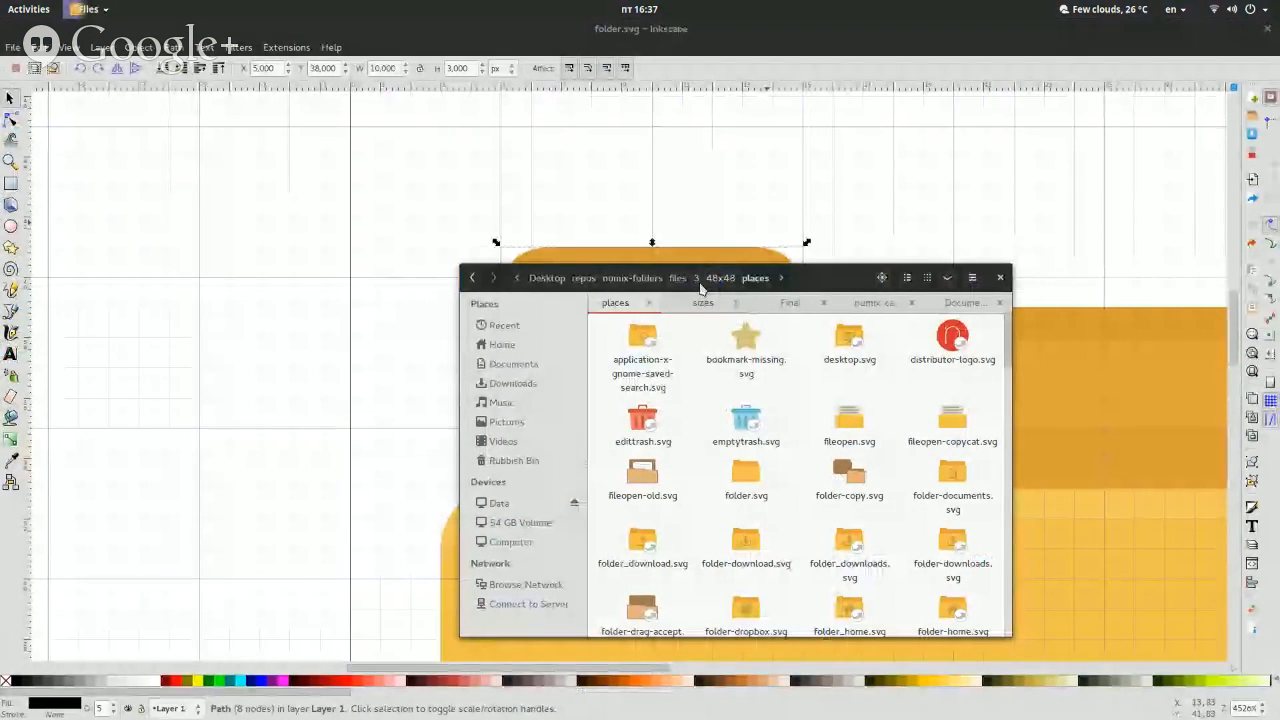
Open the repos folder in a separate tab and enter its numix-labs folder.
{"action": "middle_click", "coordinate": [583, 278]}
{"action": "left_click", "coordinate": [679, 305]}
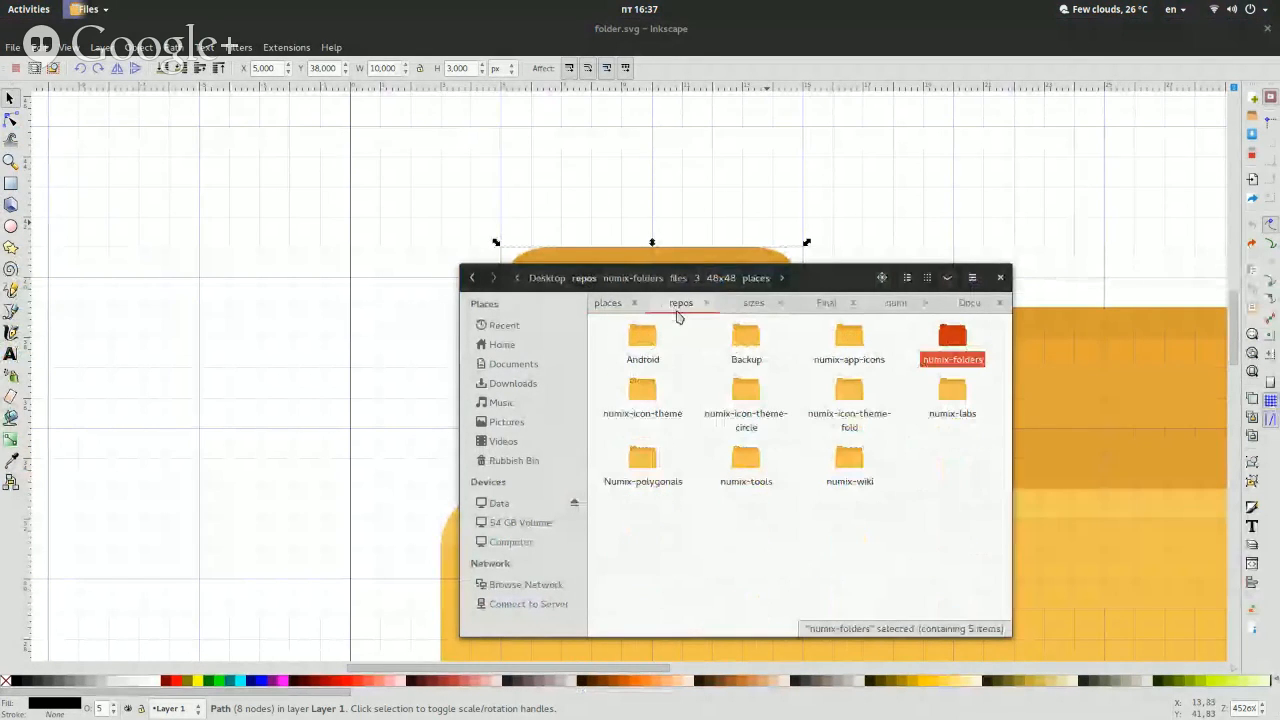
{"action": "double_click", "coordinate": [968, 425]}
Bring the Documents window in front of Inkscape, and return to the numix-labs window.
{"action": "key", "text": "super"}
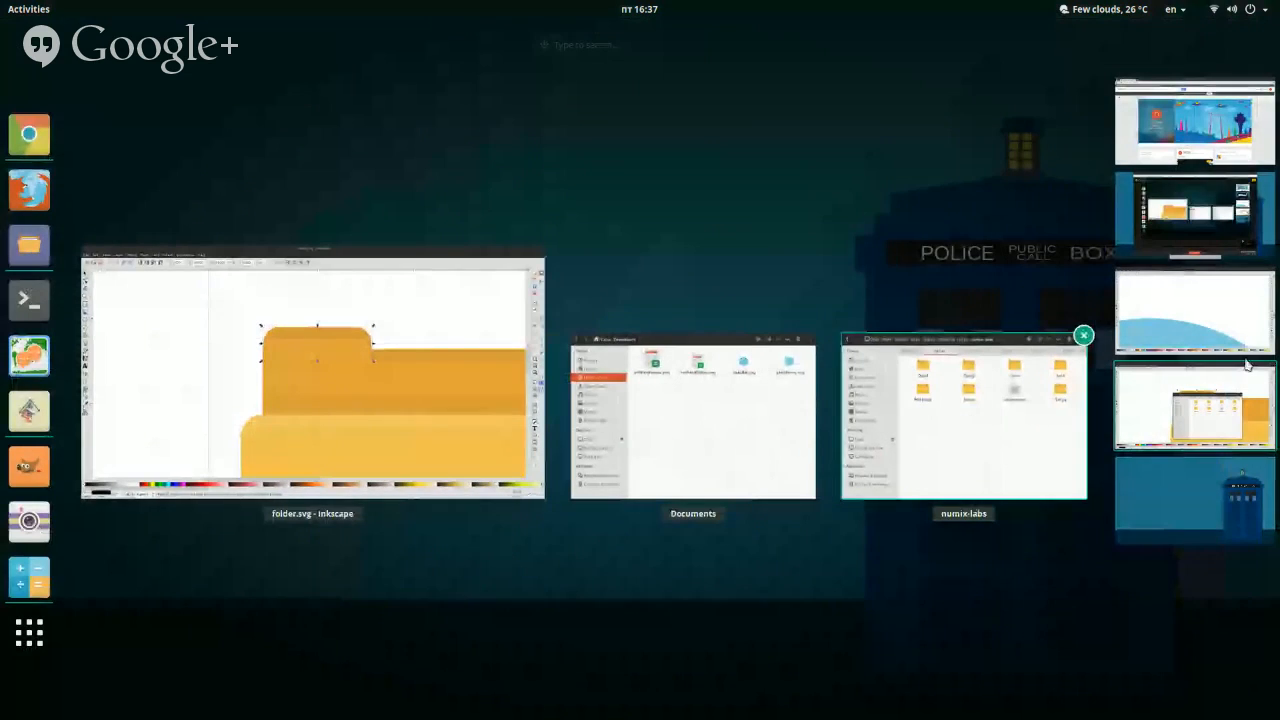
{"action": "left_click", "coordinate": [1242, 403]}
{"action": "key", "text": "super"}
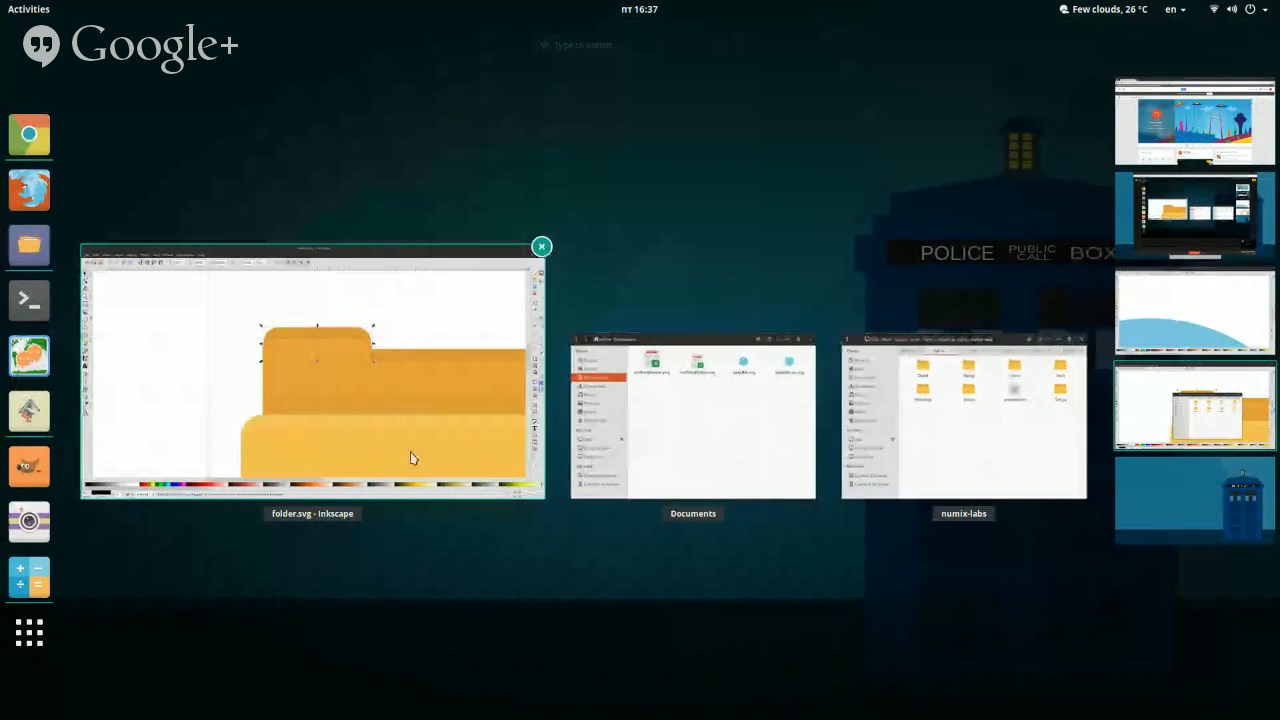
{"action": "left_click", "coordinate": [620, 429]}
{"action": "key", "text": "super"}
{"action": "left_click", "coordinate": [860, 450]}
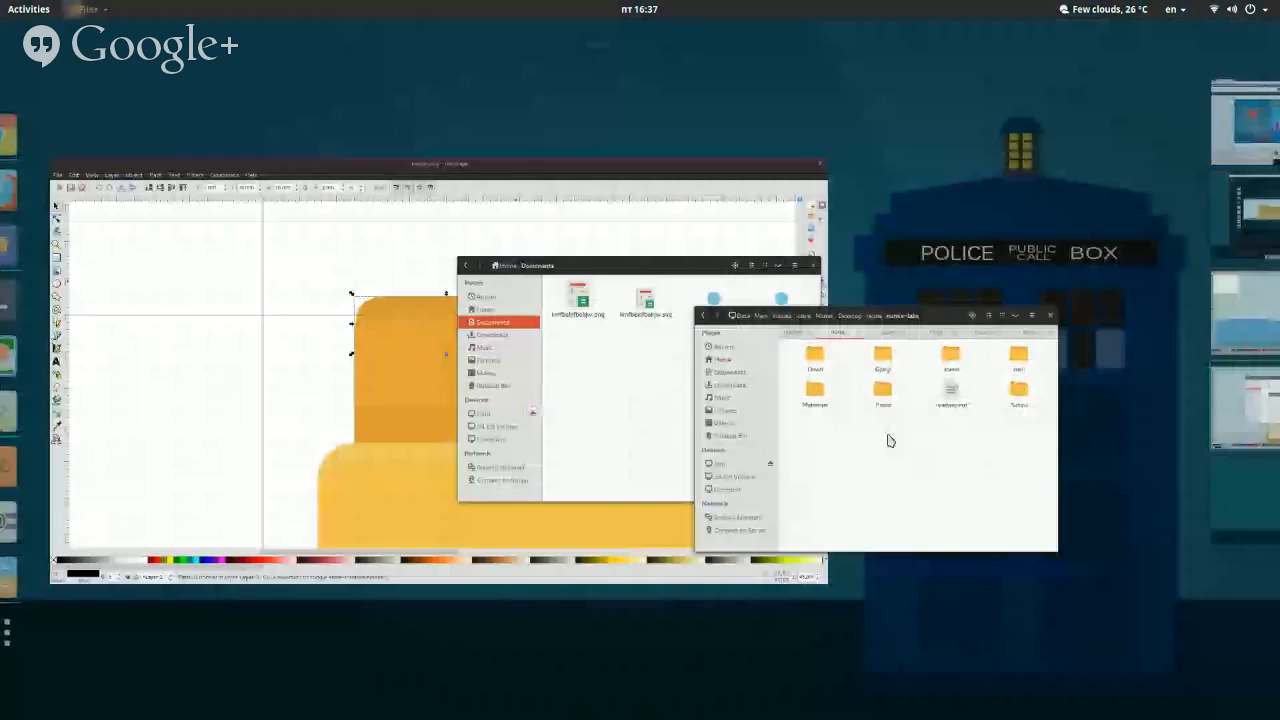
Open the circle-test folder within the second subfolder of numix-labs and look through its circle icons.
{"action": "double_click", "coordinate": [743, 337]}
{"action": "double_click", "coordinate": [643, 360]}
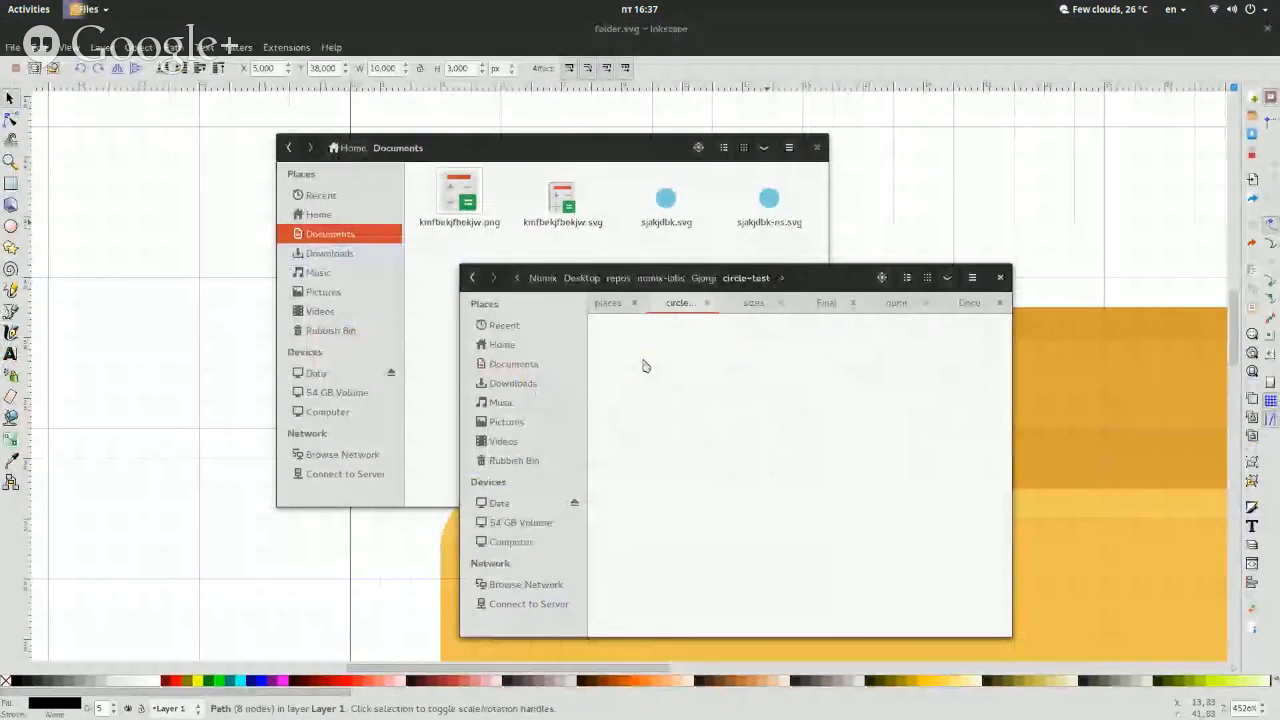
{"action": "scroll", "coordinate": [685, 360], "scroll_direction": "down", "scroll_amount": 15}
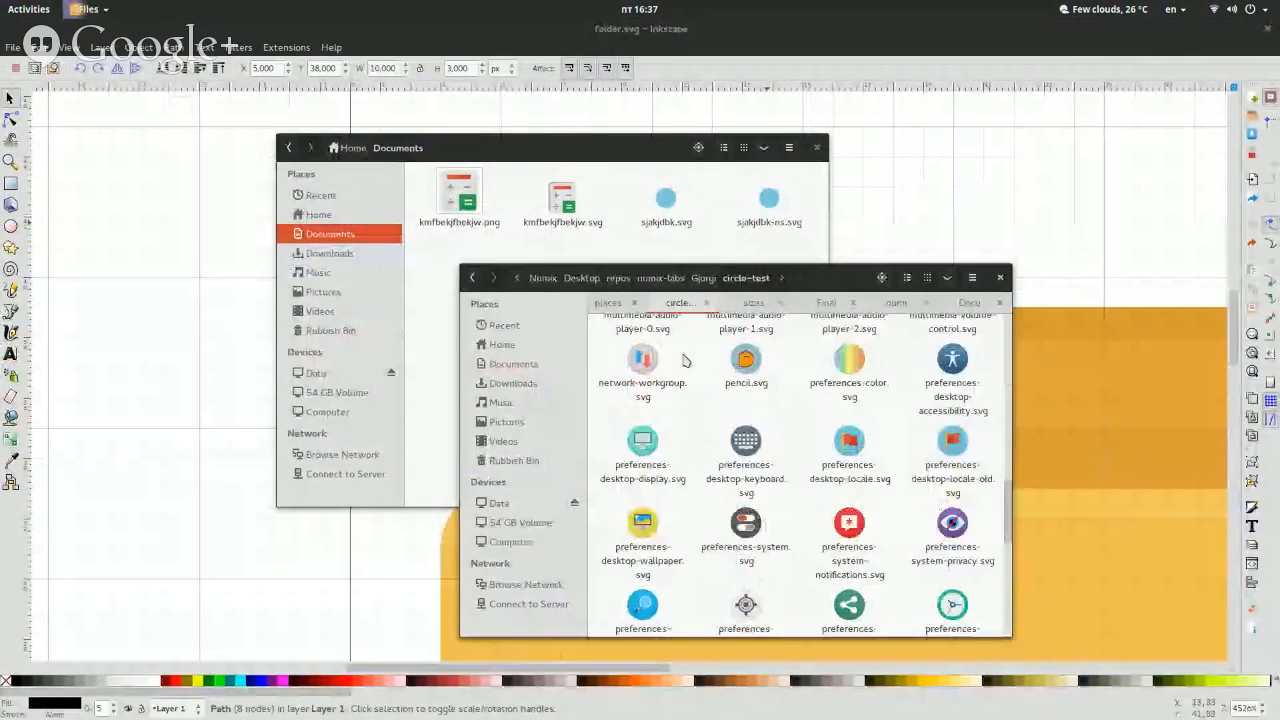
Find multimedia-audio-player-0.svg among the circle-test icons and open it in Inkscape.
{"action": "scroll", "coordinate": [685, 360], "scroll_direction": "up", "scroll_amount": 10}
{"action": "scroll", "coordinate": [685, 360], "scroll_direction": "up", "scroll_amount": 6}
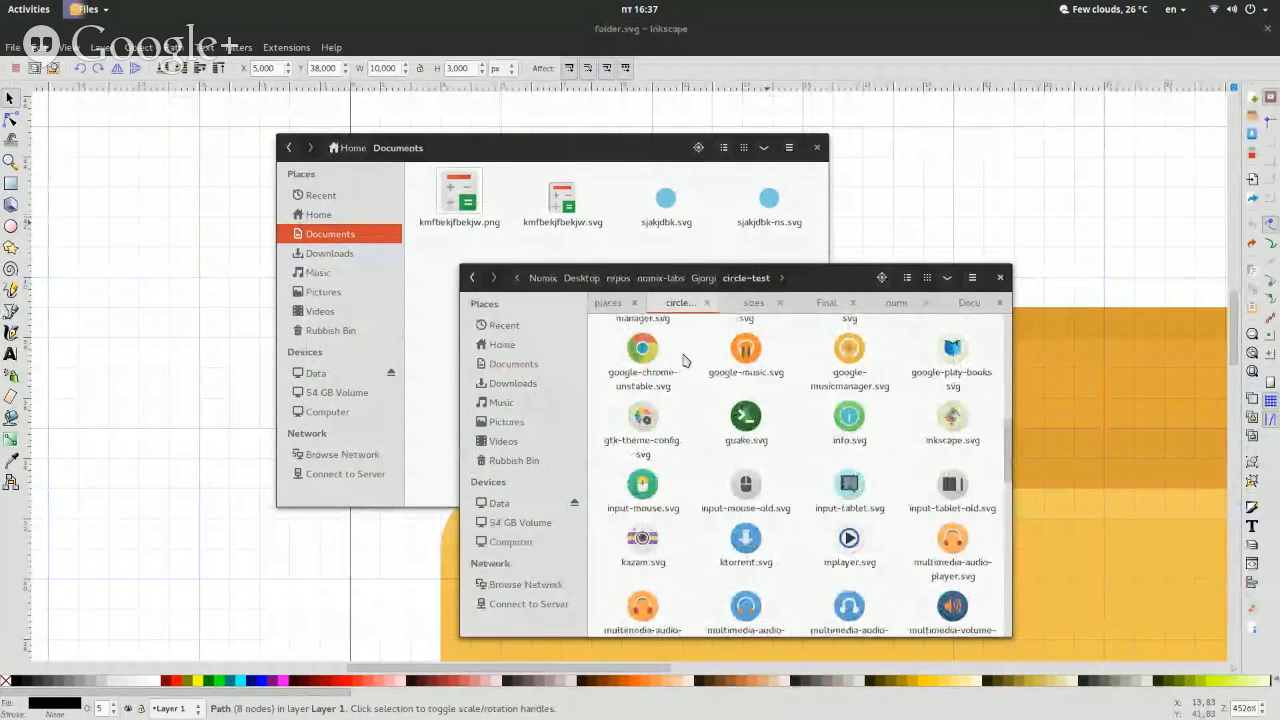
{"action": "scroll", "coordinate": [685, 360], "scroll_direction": "down", "scroll_amount": 6}
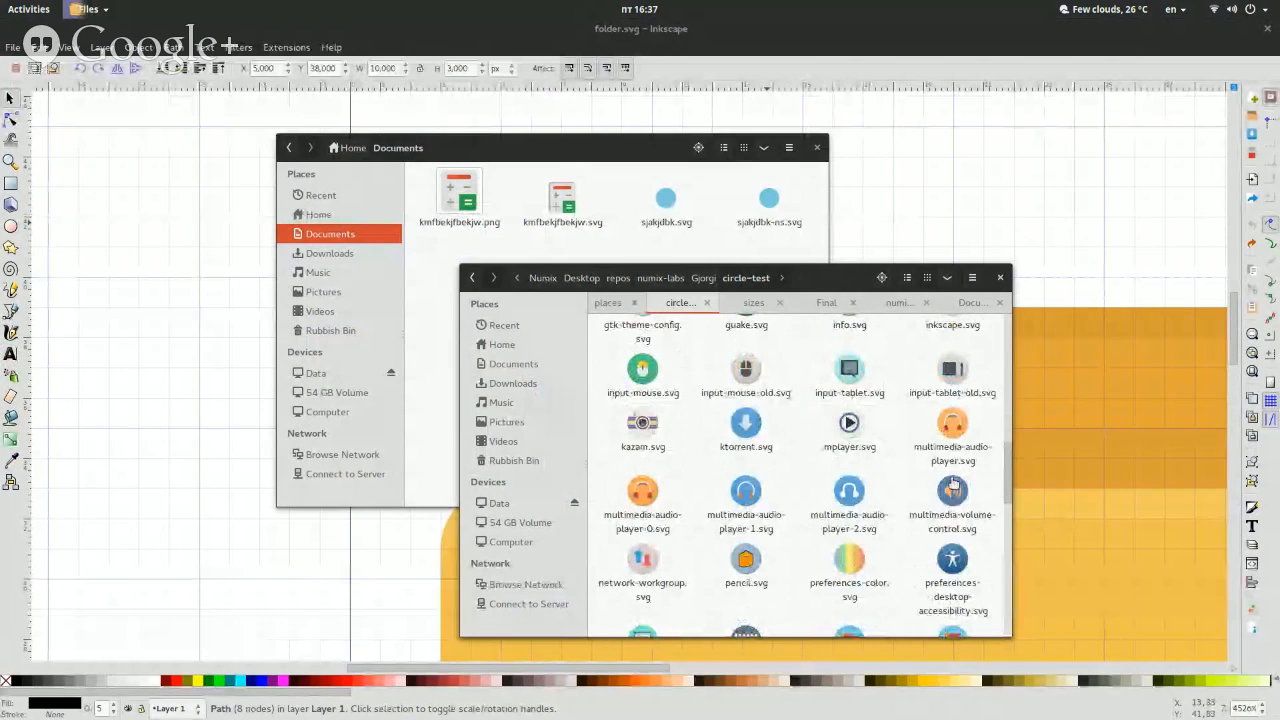
{"action": "right_click", "coordinate": [650, 495]}
{"action": "mouse_move", "coordinate": [778, 300]}
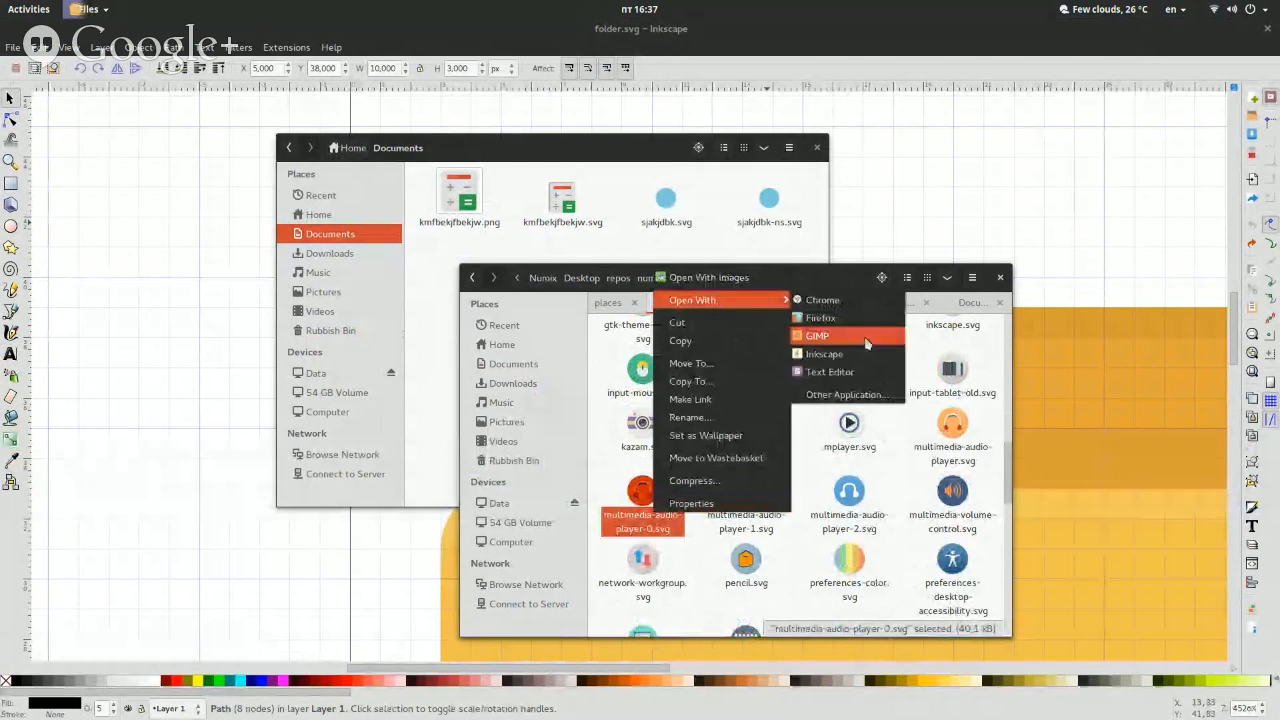
{"action": "left_click", "coordinate": [868, 358]}
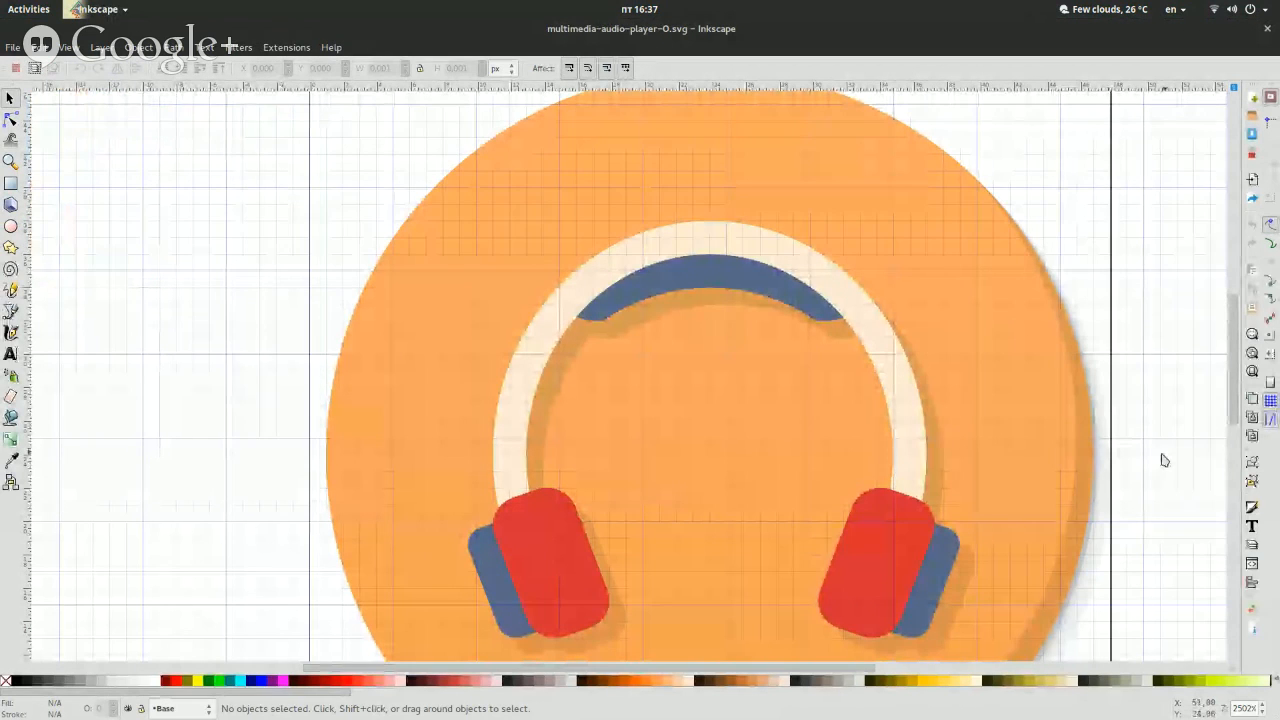
Examine the circle's edge shadow and the shadows beneath the headphones, up close and at full icon size.
{"action": "scroll", "coordinate": [1256, 704], "scroll_direction": "up", "scroll_amount": 7}
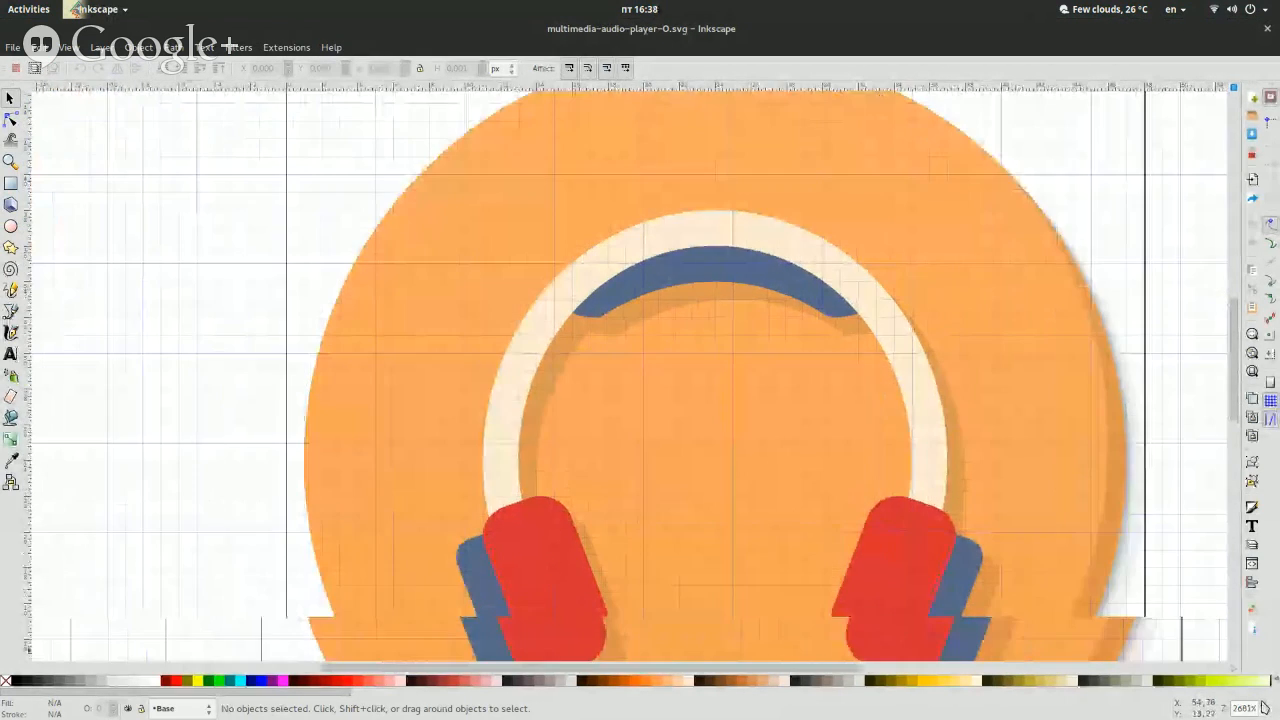
{"action": "scroll", "coordinate": [843, 455], "scroll_direction": "down", "scroll_amount": 10}
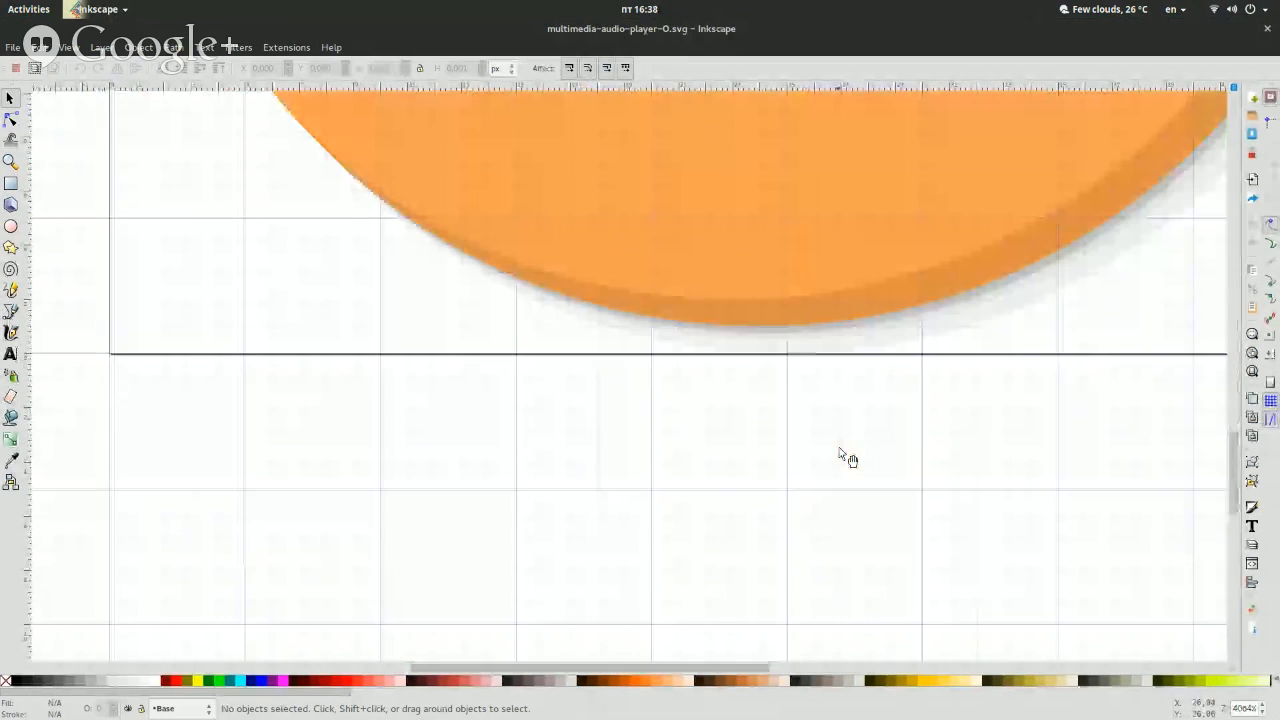
{"action": "scroll", "coordinate": [1264, 712], "scroll_direction": "down", "scroll_amount": 5}
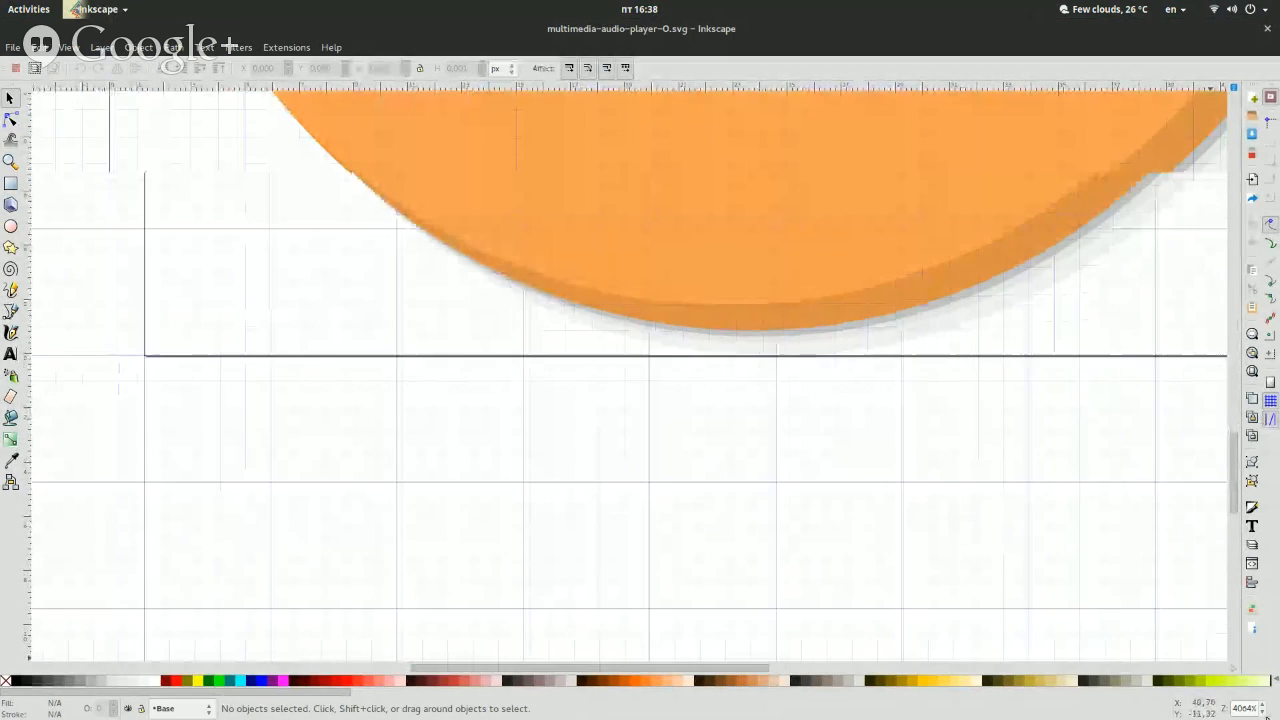
{"action": "scroll", "coordinate": [1264, 712], "scroll_direction": "down", "scroll_amount": 1}
{"action": "scroll", "coordinate": [1133, 476], "scroll_direction": "up", "scroll_amount": 6}
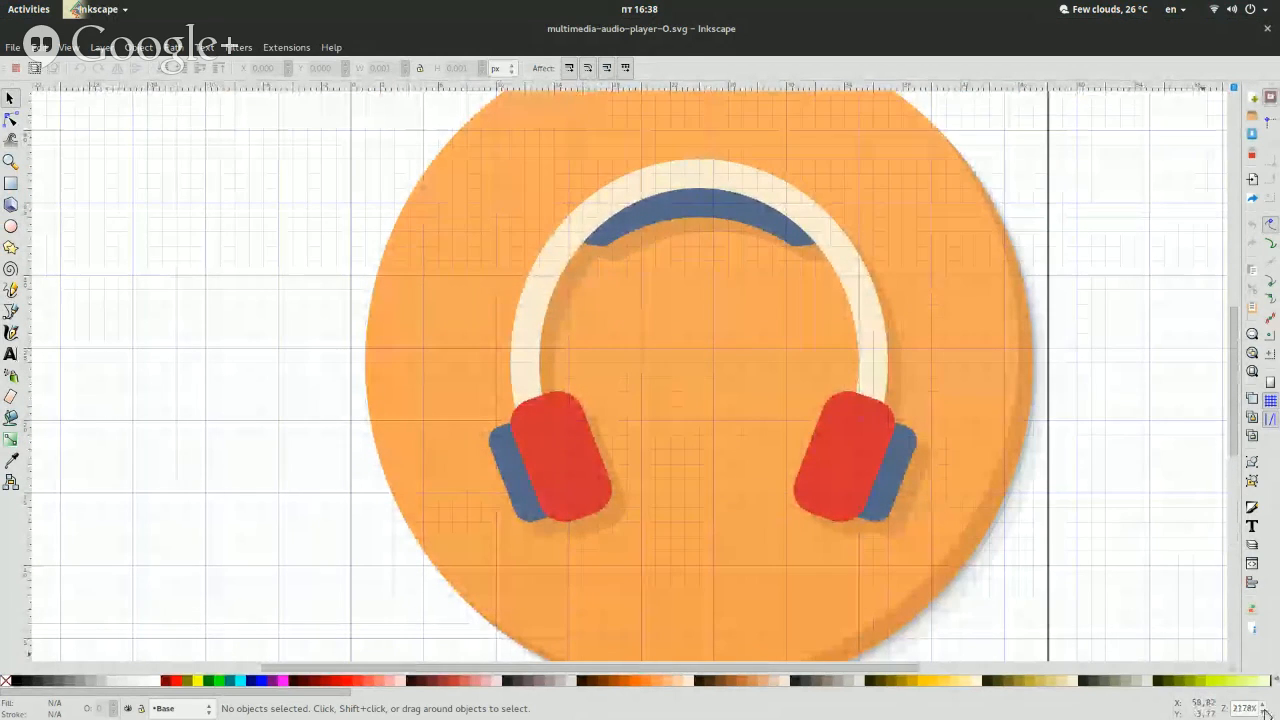
{"action": "scroll", "coordinate": [1264, 712], "scroll_direction": "down", "scroll_amount": 2}
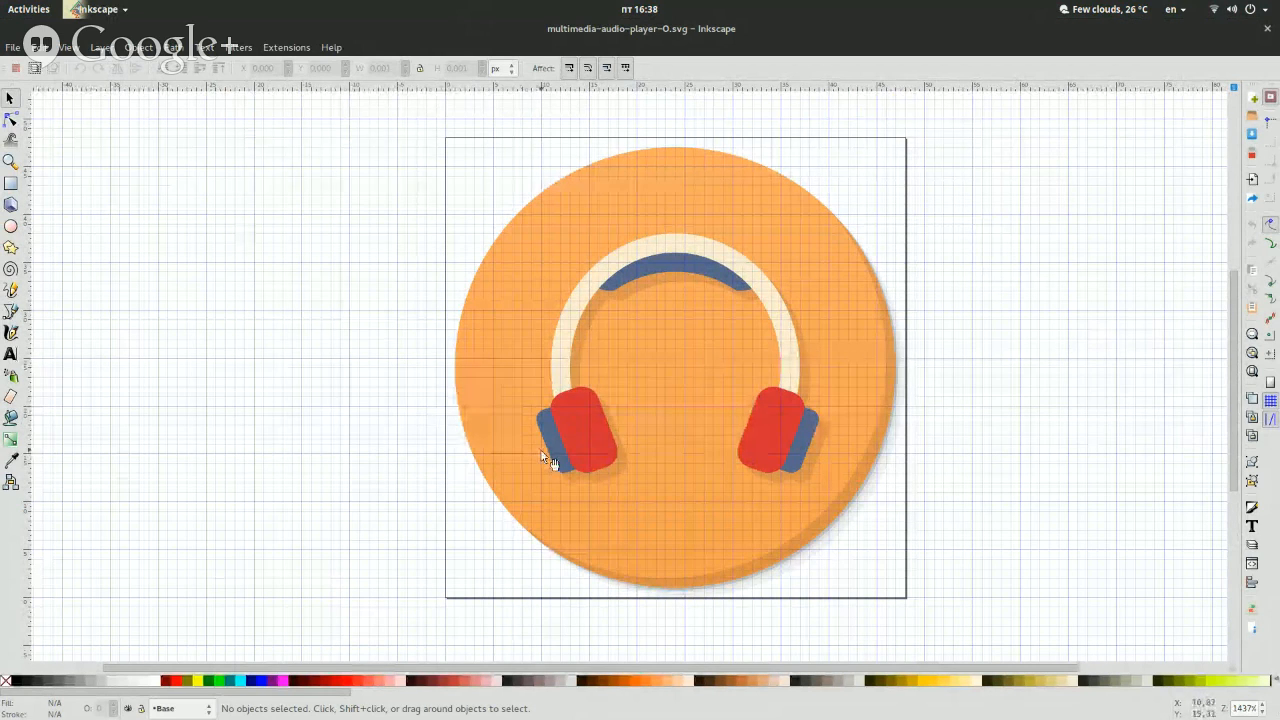
{"action": "left_click", "coordinate": [615, 484]}
{"action": "left_click", "coordinate": [282, 457]}
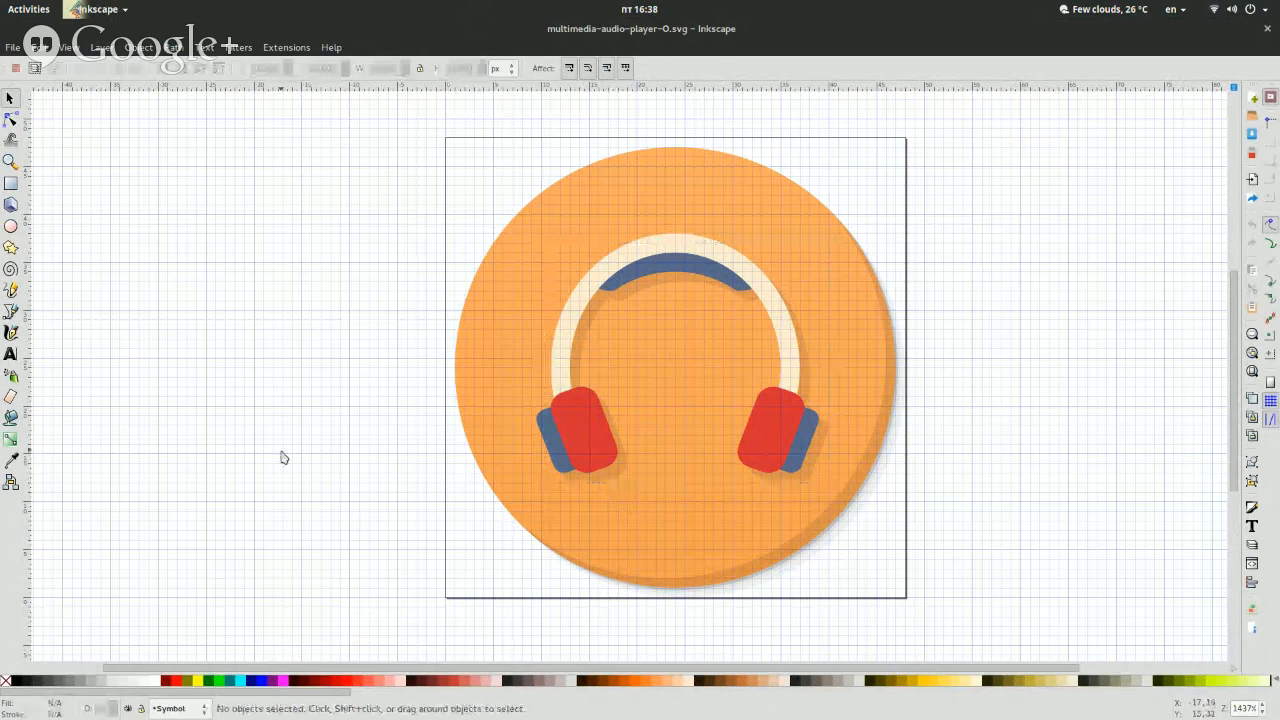
{"action": "left_click", "coordinate": [618, 475]}
{"action": "left_click", "coordinate": [418, 515]}
{"action": "left_click_drag", "start_coordinate": [364, 510], "coordinate": [880, 232]}
{"action": "left_click_drag", "start_coordinate": [909, 210], "coordinate": [909, 210]}
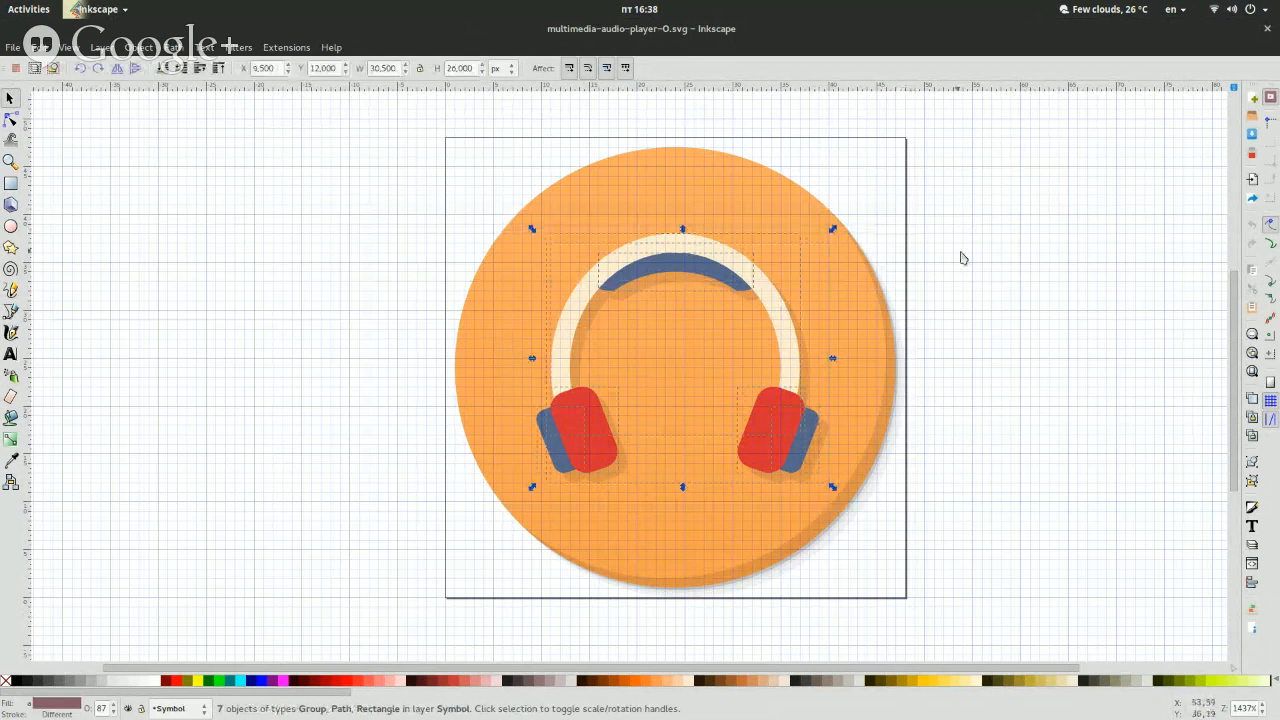
Copy the orange base circle from multimedia-audio-player-0.svg and paste it into sjakjdbk-ns.svg, beside the page.
{"action": "left_click", "coordinate": [830, 296]}
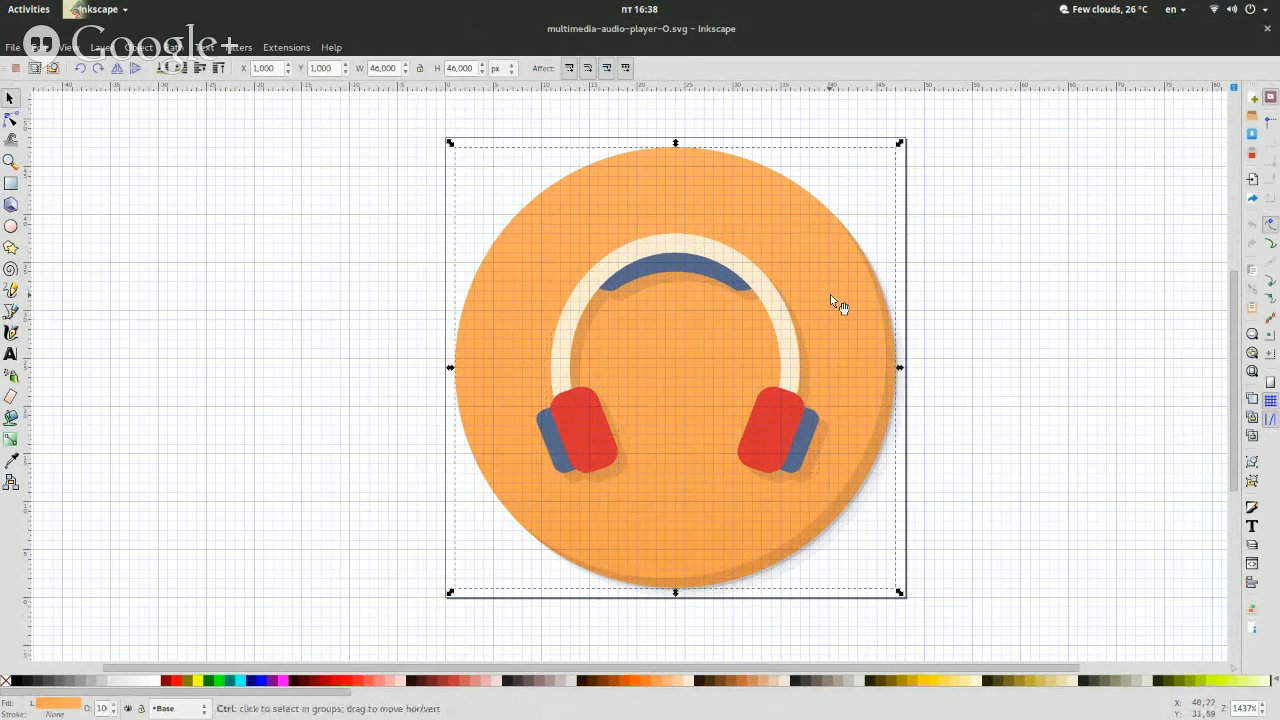
{"action": "key", "text": "super"}
{"action": "scroll", "coordinate": [830, 296], "scroll_direction": "up", "scroll_amount": 1}
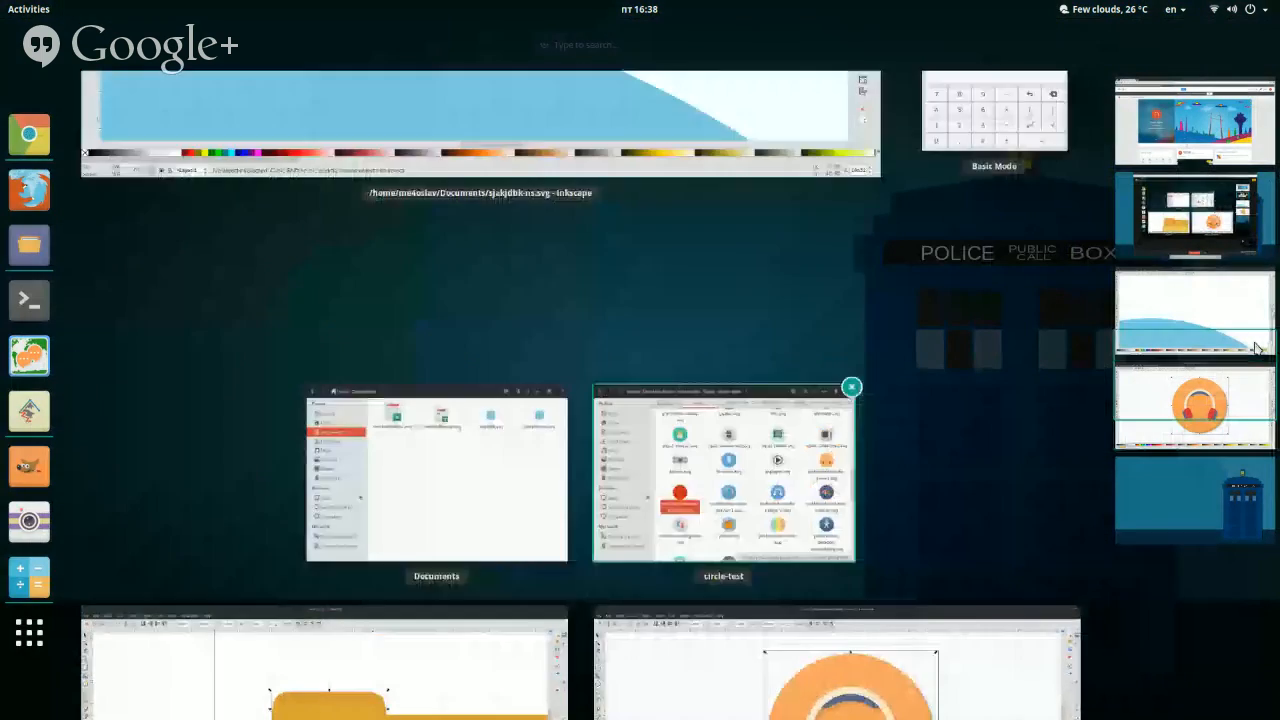
{"action": "left_click", "coordinate": [611, 533]}
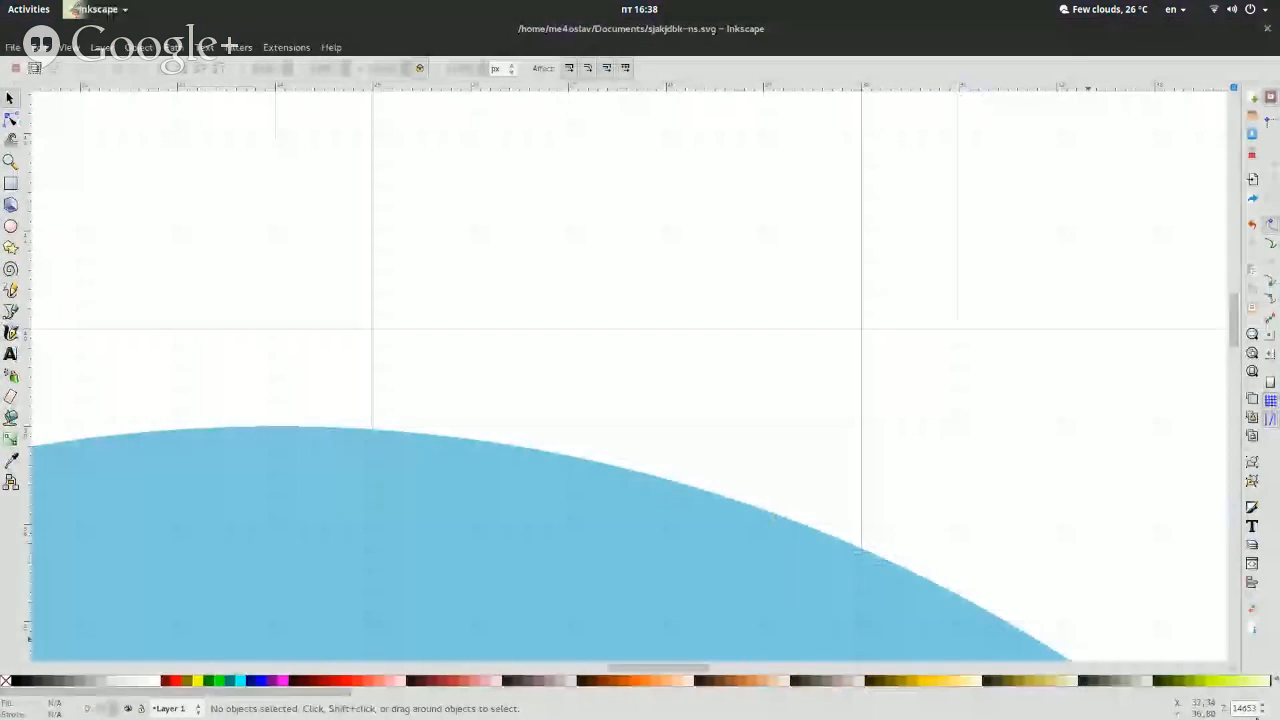
{"action": "left_click", "coordinate": [1263, 712]}
{"action": "key", "text": "ctrl+v"}
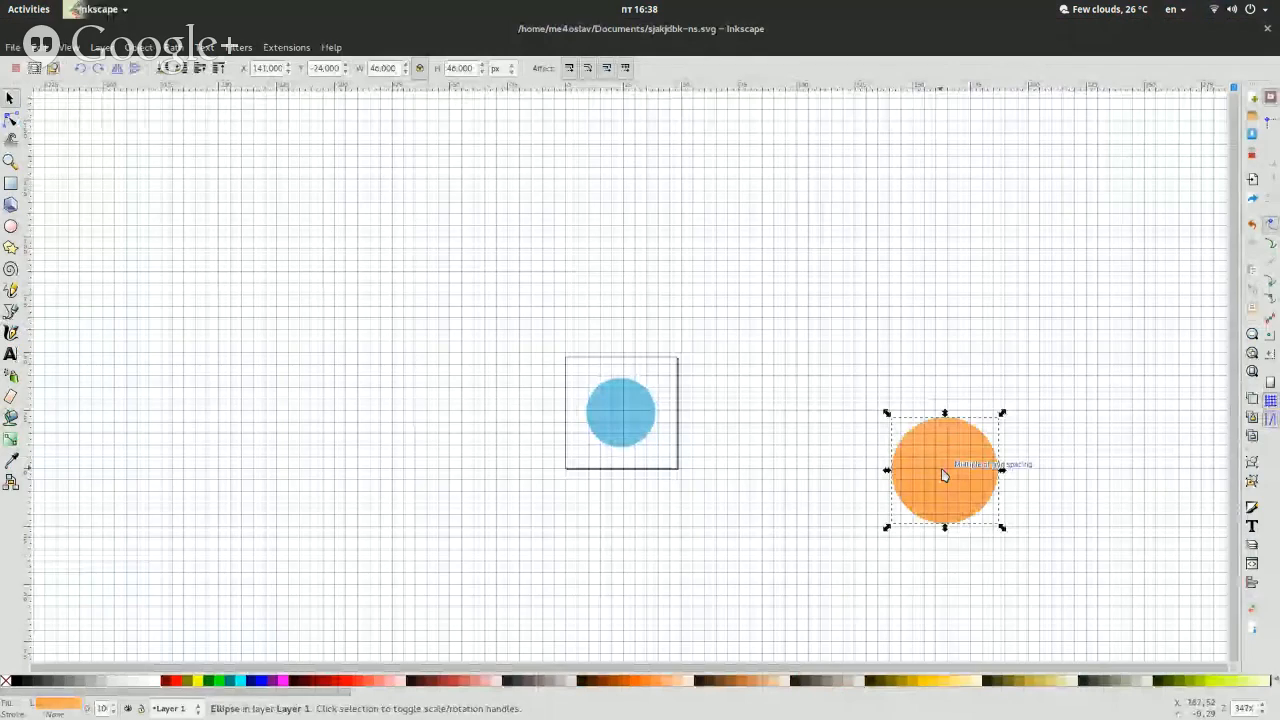
{"action": "left_click_drag", "start_coordinate": [941, 468], "coordinate": [807, 400]}
Delete the blue circle and position the orange circle on the page at X 1, Y 1 px.
{"action": "left_click", "coordinate": [629, 400]}
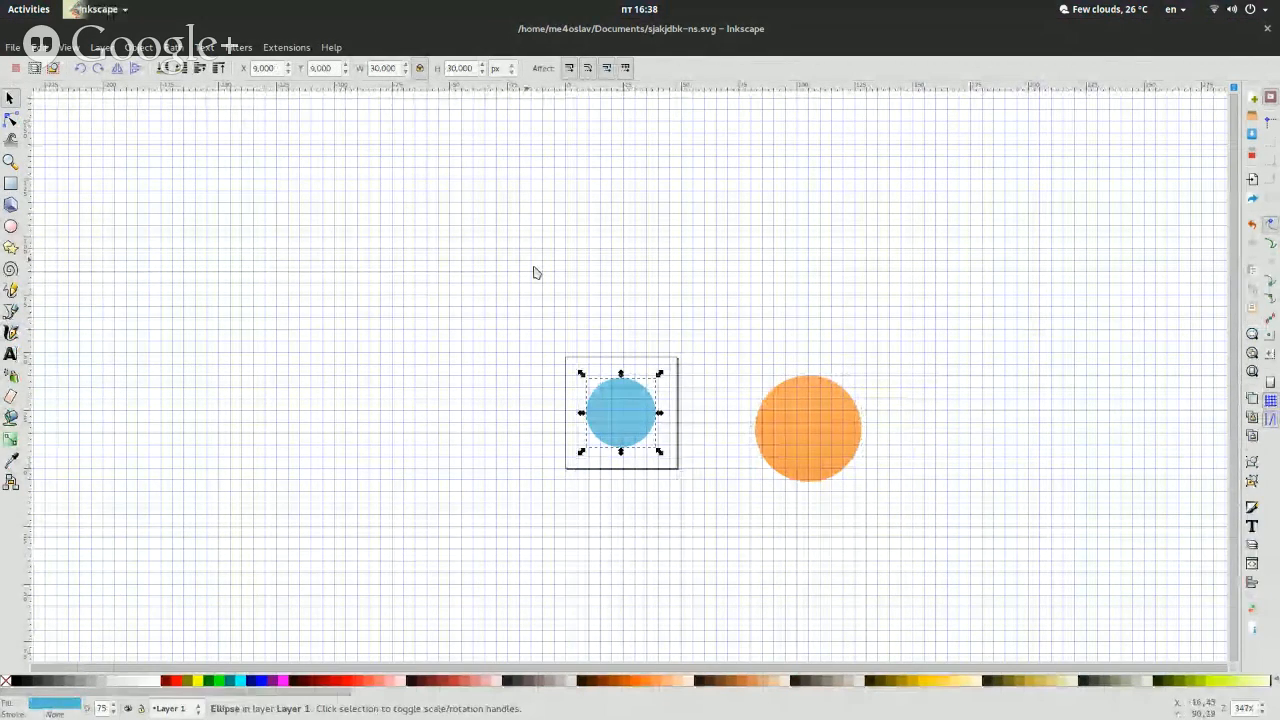
{"action": "key", "text": "Delete"}
{"action": "left_click", "coordinate": [822, 477]}
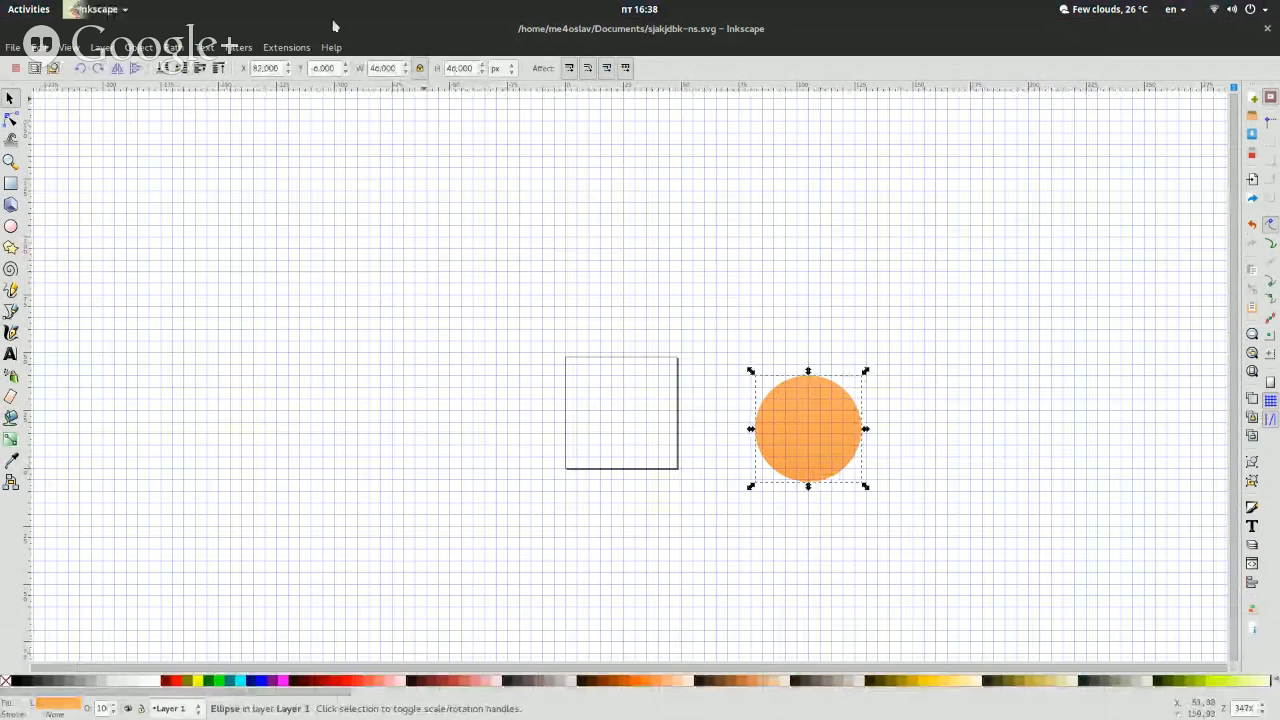
{"action": "type", "text": "1"}
{"action": "key", "text": "Return"}
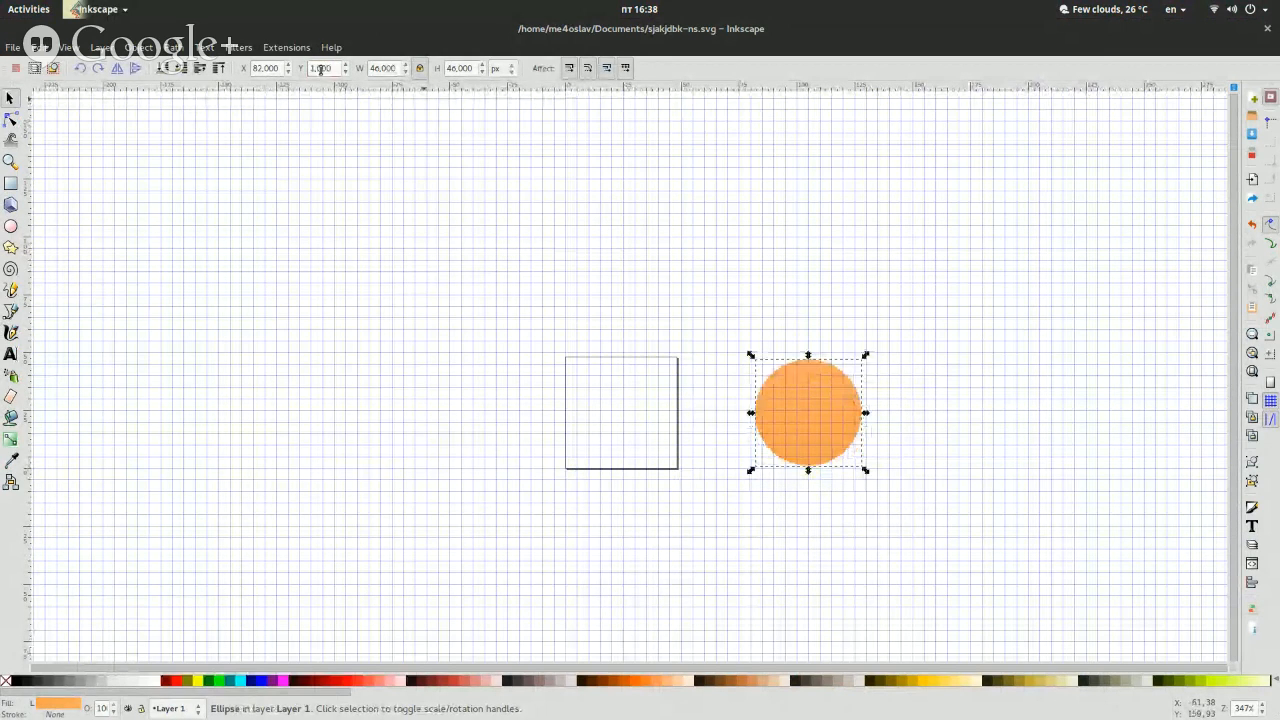
{"action": "key", "text": "Return"}
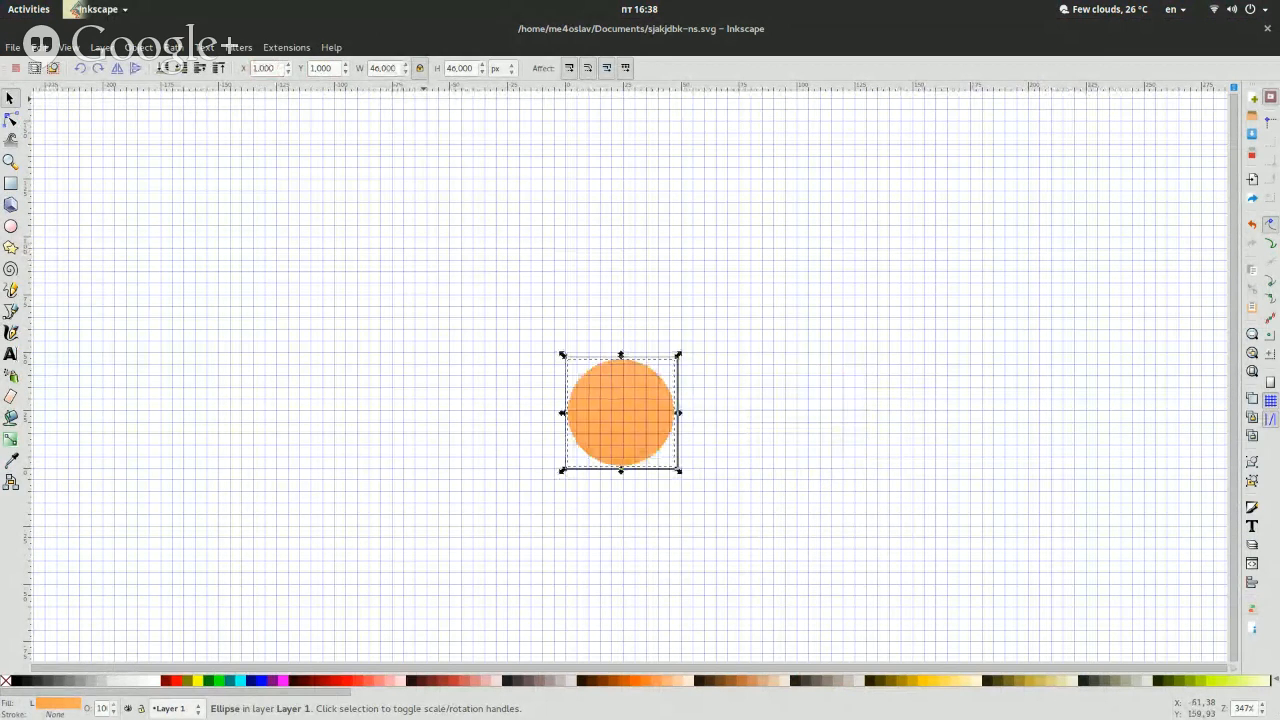
Copy all the headphone objects, shadow group included, from multimedia-audio-player-0.svg and paste them into sjakjdbk-ns.svg.
{"action": "left_click", "coordinate": [782, 440]}
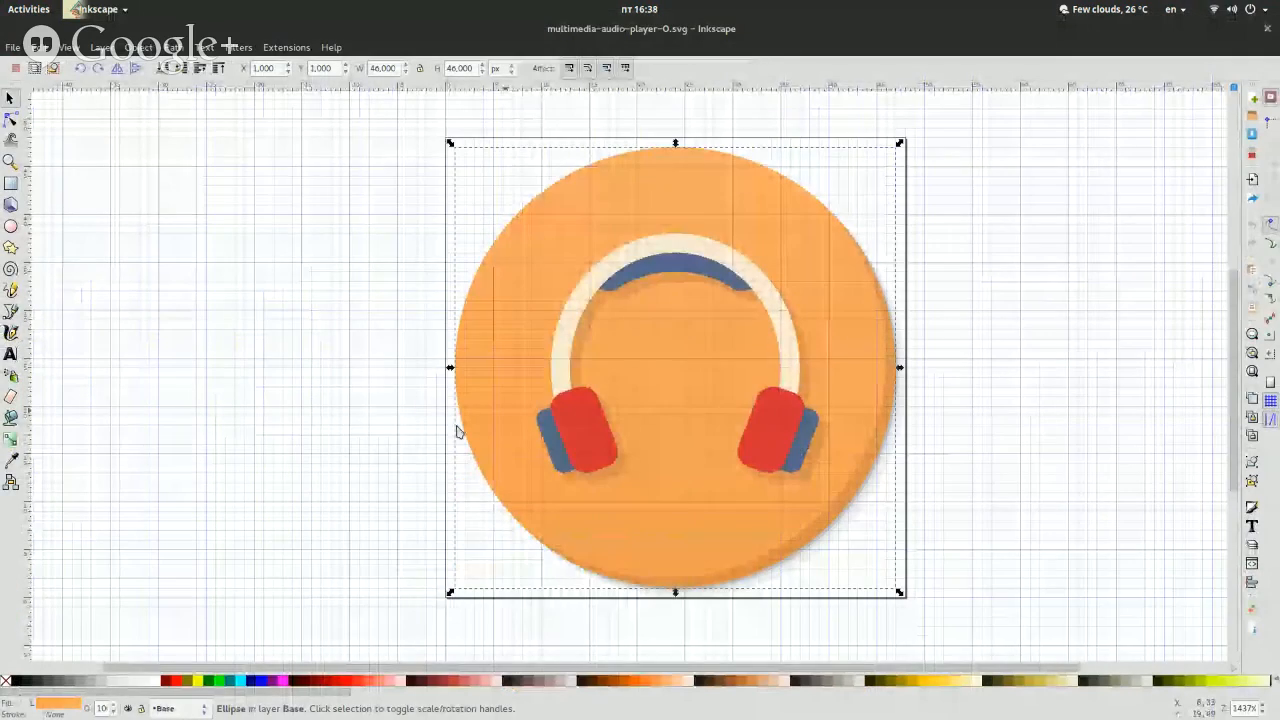
{"action": "left_click_drag", "start_coordinate": [362, 492], "coordinate": [898, 170]}
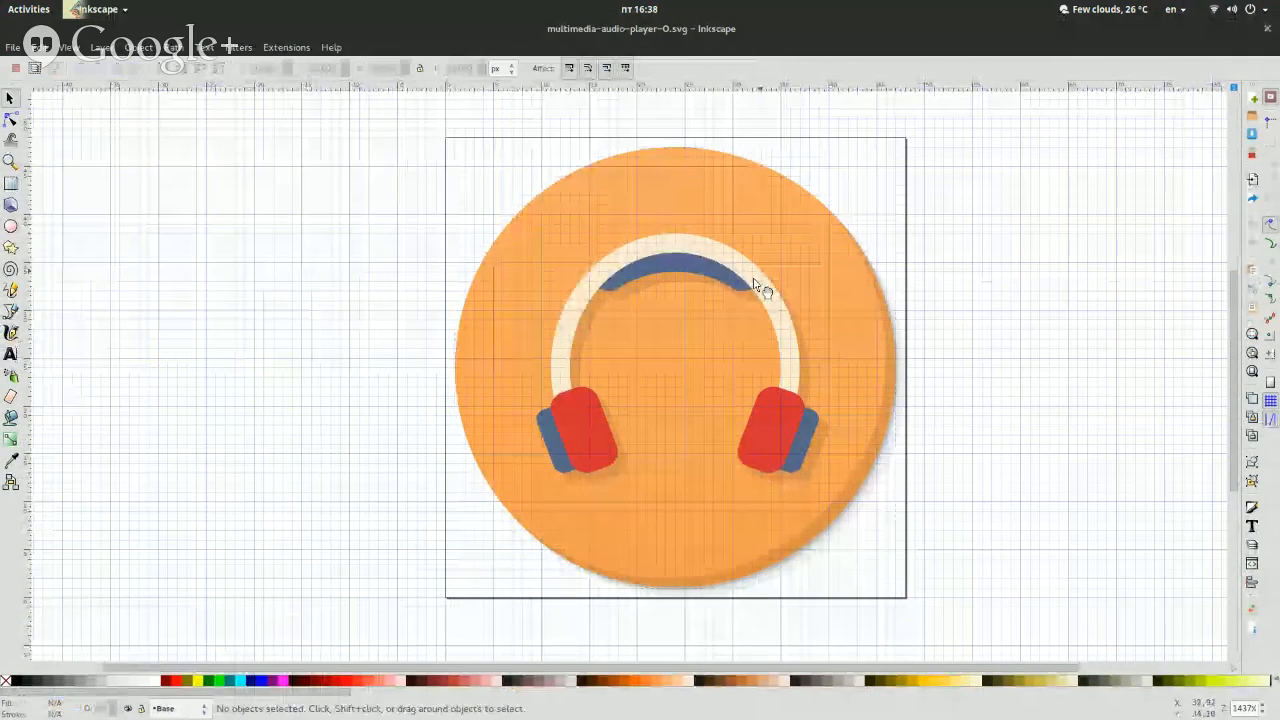
{"action": "left_click_drag", "start_coordinate": [333, 553], "coordinate": [913, 211]}
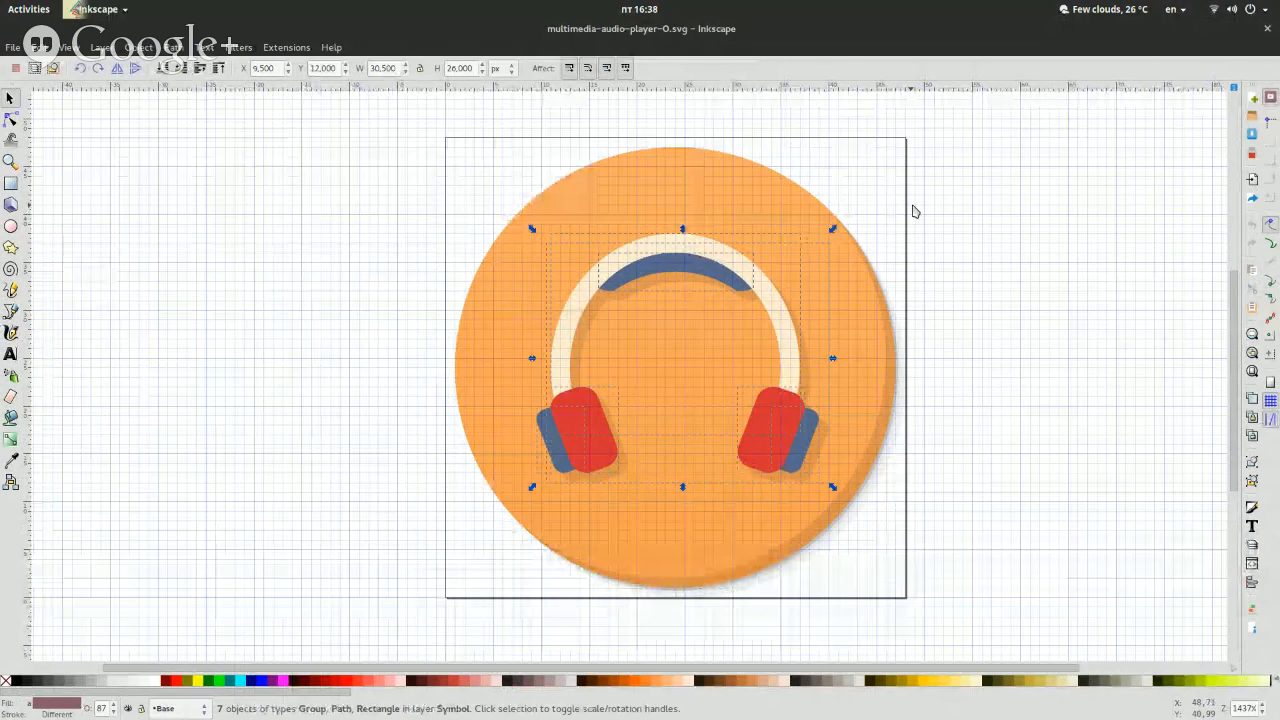
{"action": "key", "text": "super"}
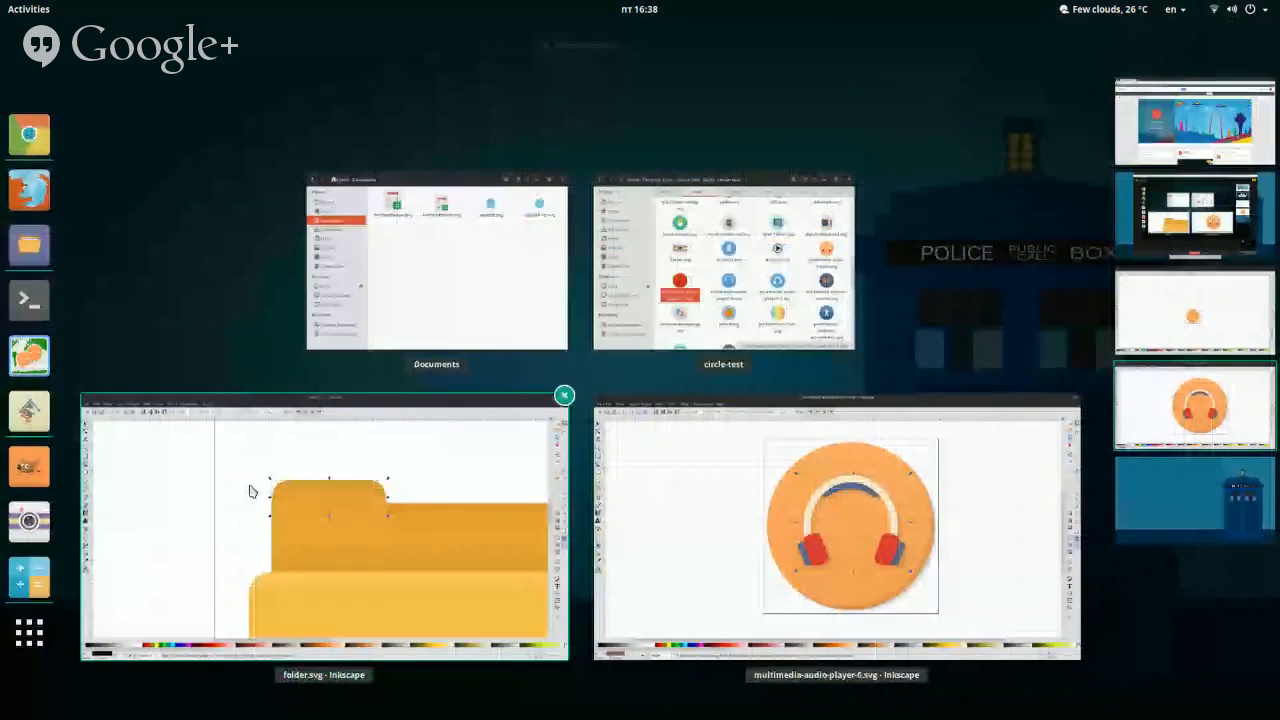
{"action": "left_click", "coordinate": [1219, 323]}
{"action": "left_click", "coordinate": [588, 485]}
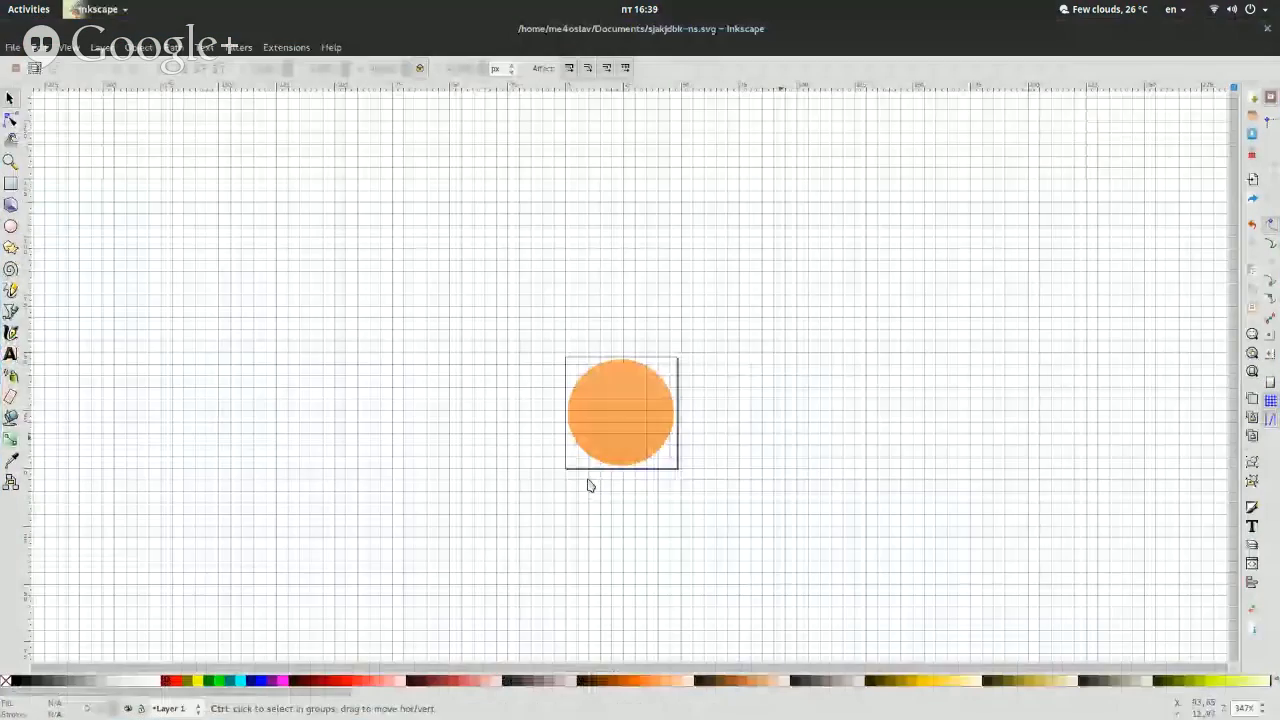
{"action": "key", "text": "ctrl+v"}
Position the pasted headphones over the orange circle at X 9.5, Y 12 px.
{"action": "left_click_drag", "start_coordinate": [262, 67], "coordinate": [226, 67]}
{"action": "type", "text": "9"}
{"action": "key", "text": "Return"}
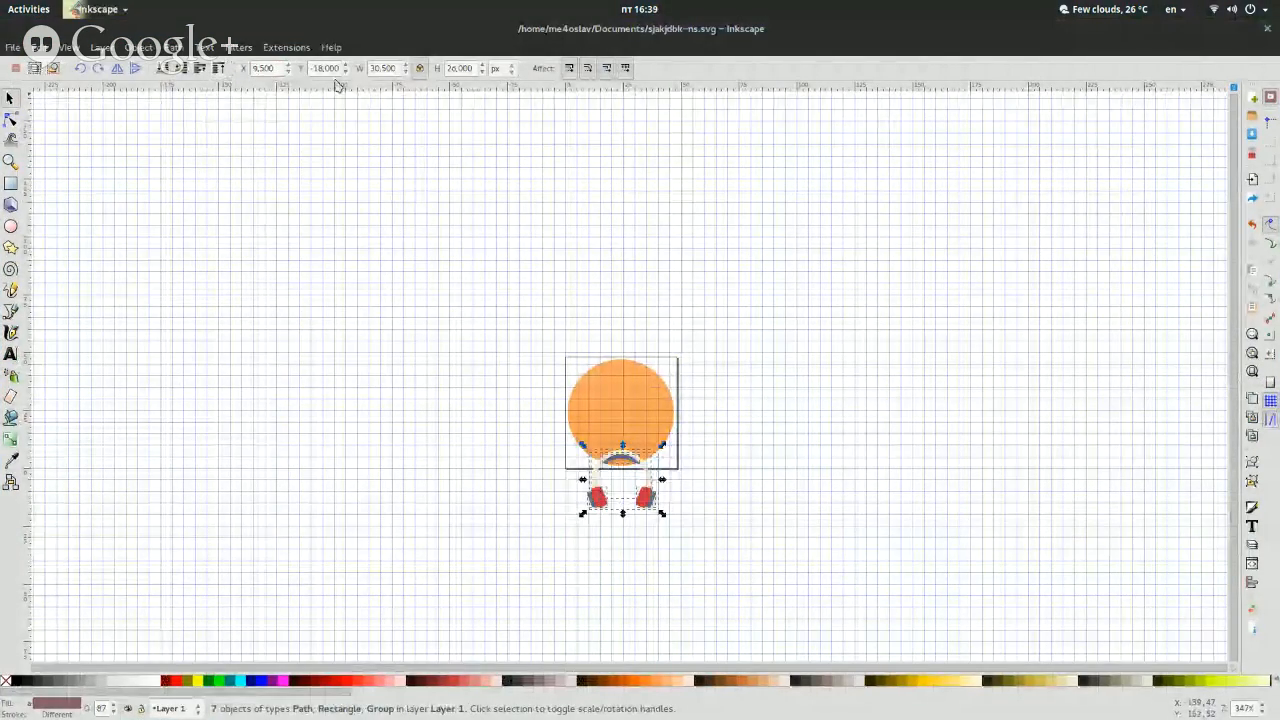
{"action": "left_click_drag", "start_coordinate": [340, 68], "coordinate": [304, 68]}
{"action": "type", "text": "12"}
{"action": "key", "text": "Return"}
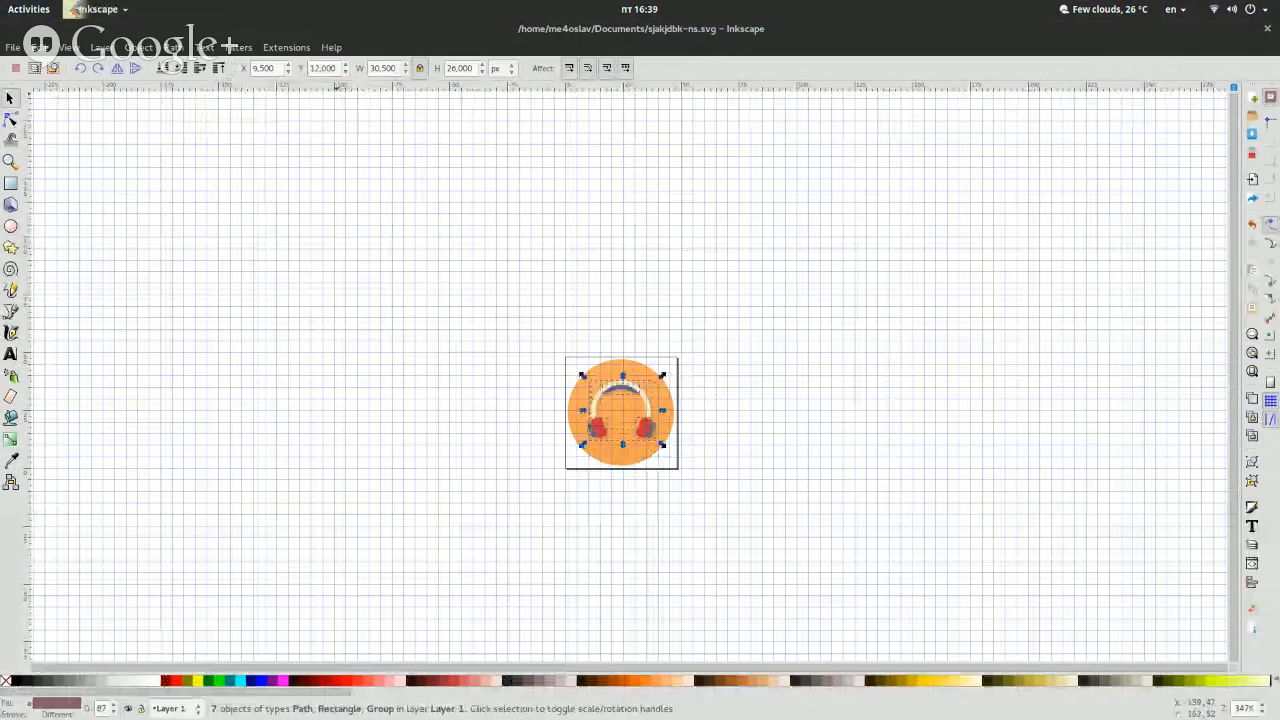
{"action": "left_click", "coordinate": [837, 420]}
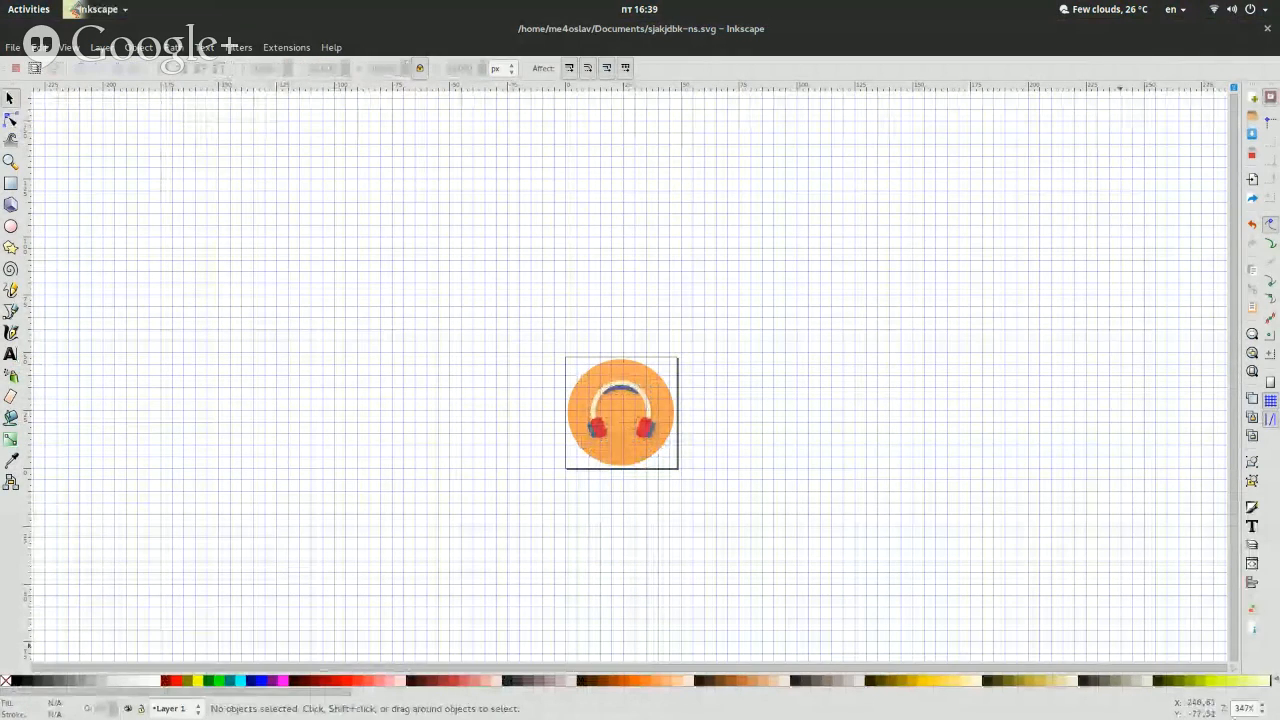
Delete the shadow group beneath the headphones in sjakjdbk-ns.svg.
{"action": "left_click", "coordinate": [1262, 705]}
{"action": "left_click", "coordinate": [1262, 705]}
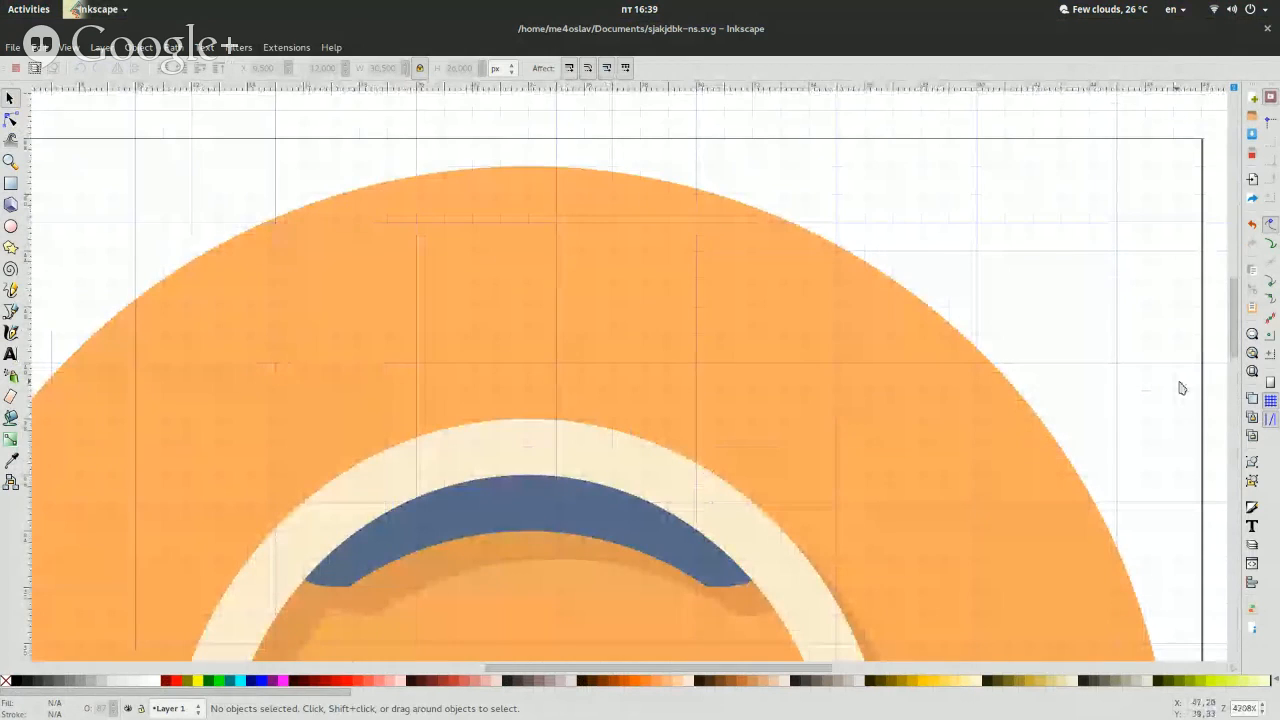
{"action": "scroll", "coordinate": [1180, 388], "scroll_direction": "down", "scroll_amount": 10}
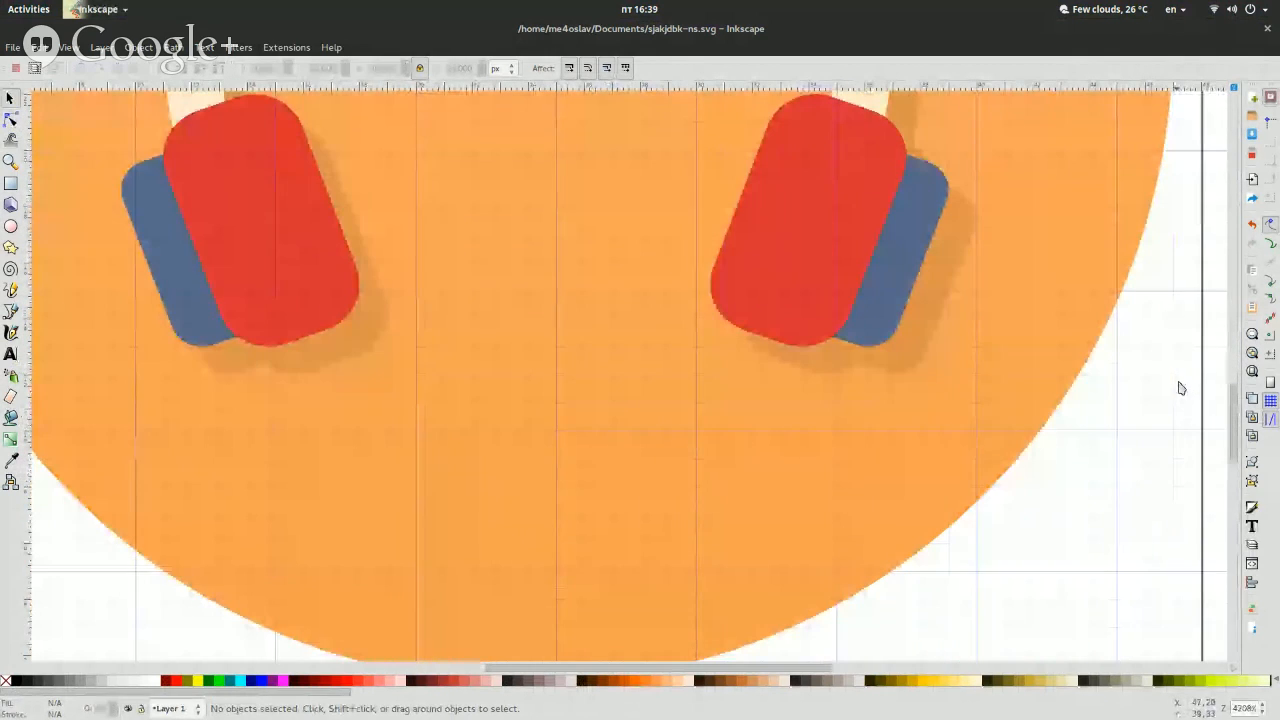
{"action": "left_click", "coordinate": [915, 380]}
{"action": "left_click", "coordinate": [911, 373]}
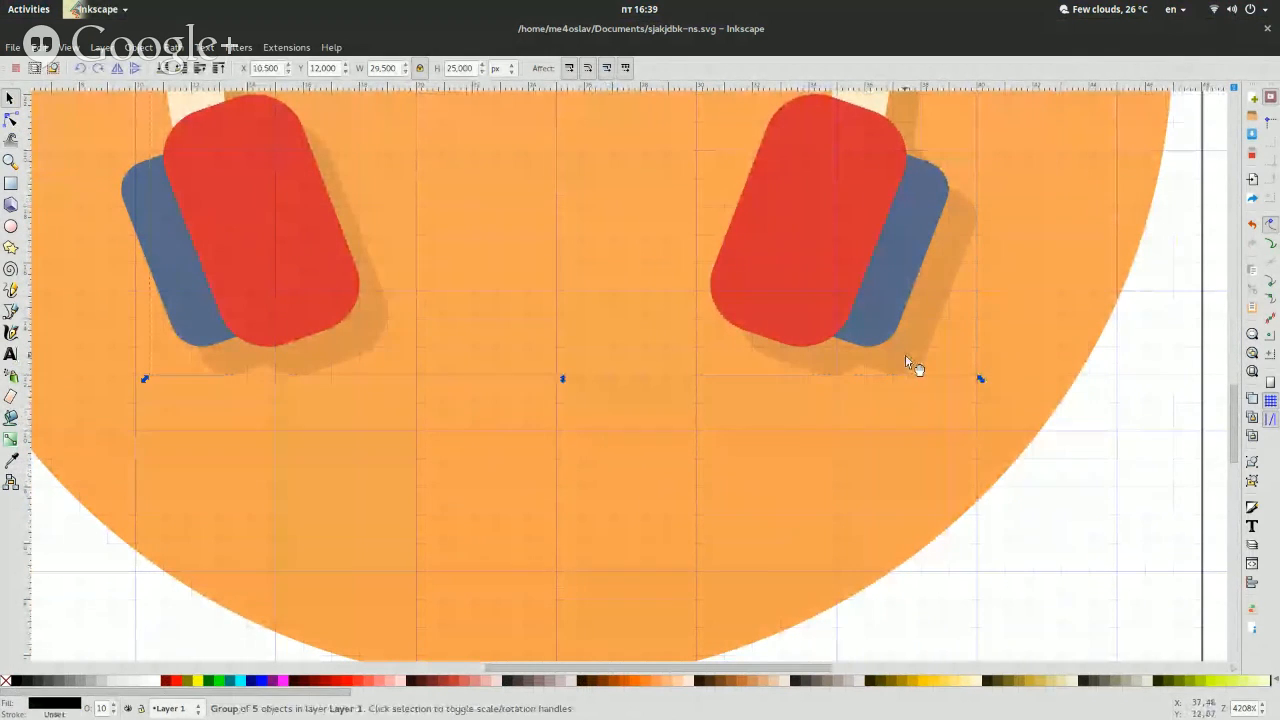
{"action": "key", "text": "Delete"}
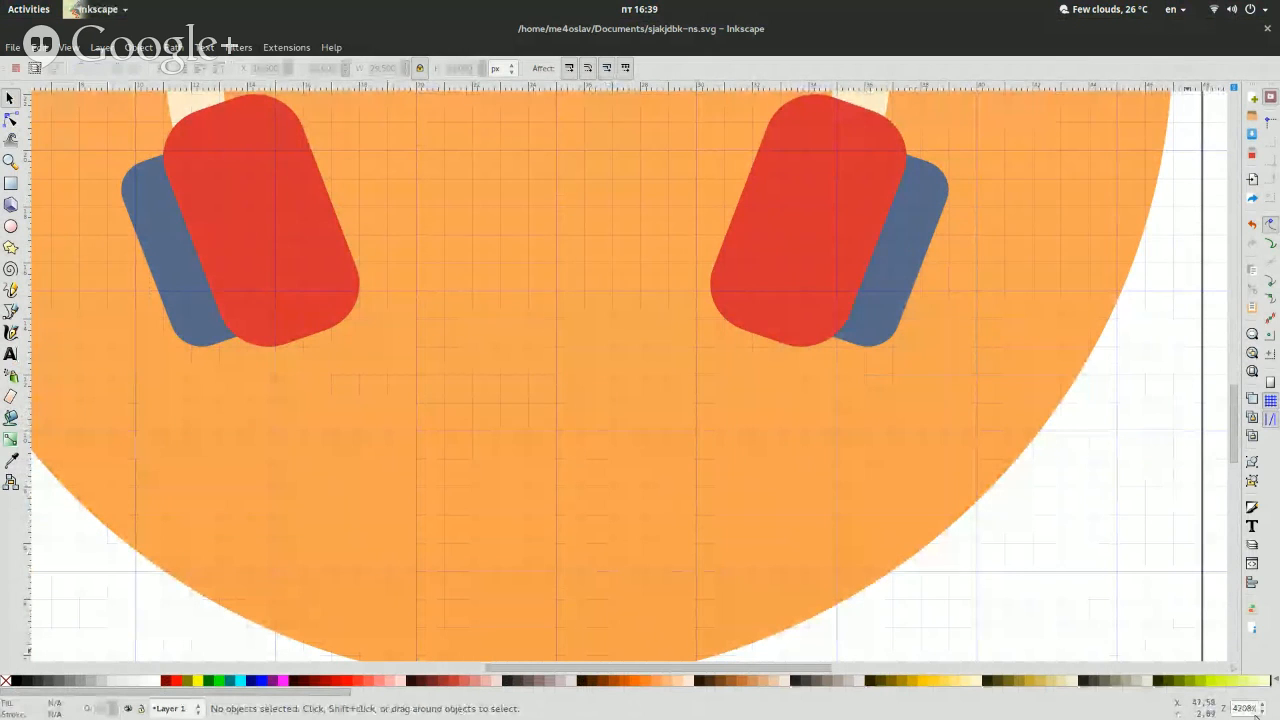
{"action": "left_click", "coordinate": [1264, 712]}
Switch to multimedia-audio-player-0.svg and delete the shadow group beneath its headphones.
{"action": "key", "text": "super"}
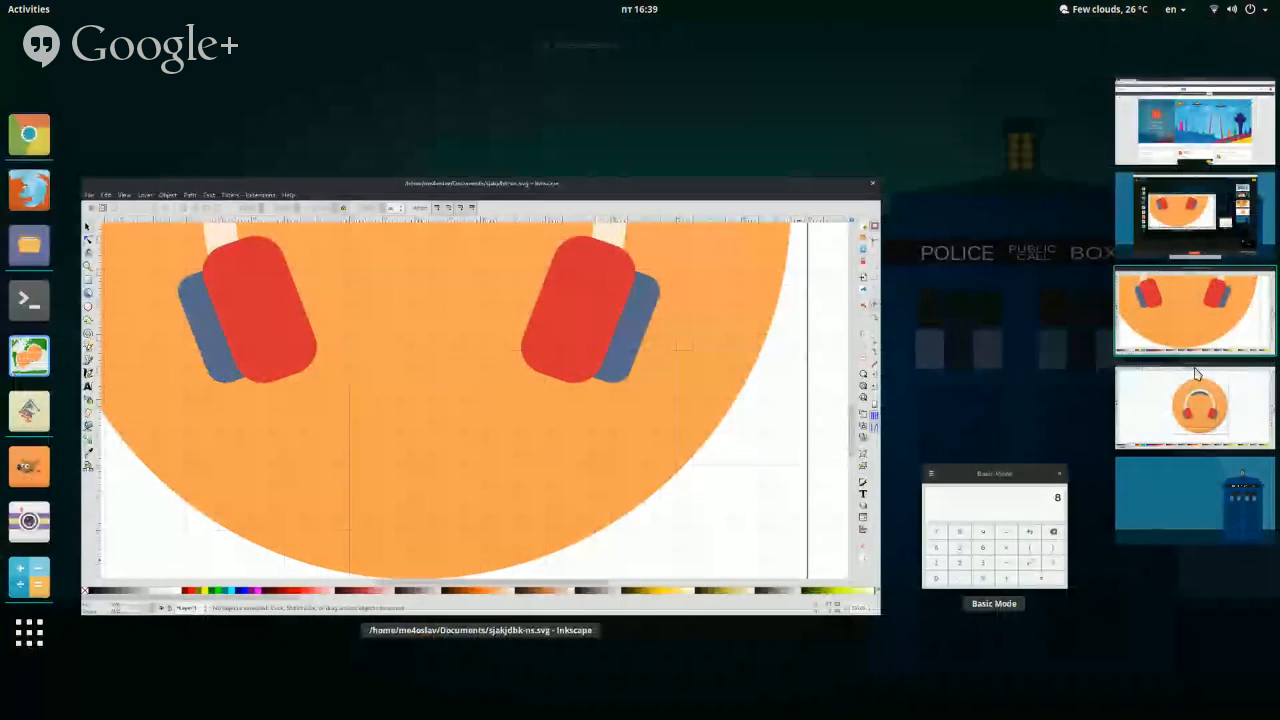
{"action": "left_click", "coordinate": [1210, 405]}
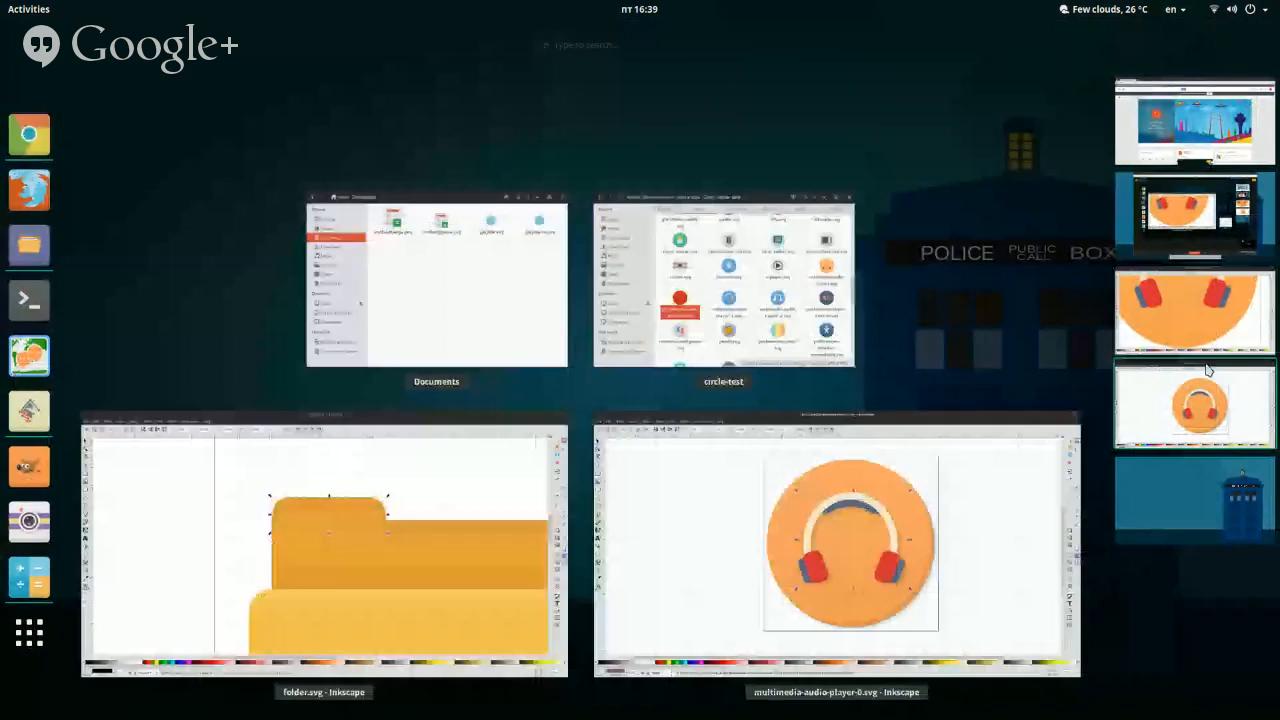
{"action": "left_click", "coordinate": [1053, 488]}
{"action": "left_click", "coordinate": [1051, 483]}
{"action": "left_click", "coordinate": [819, 442]}
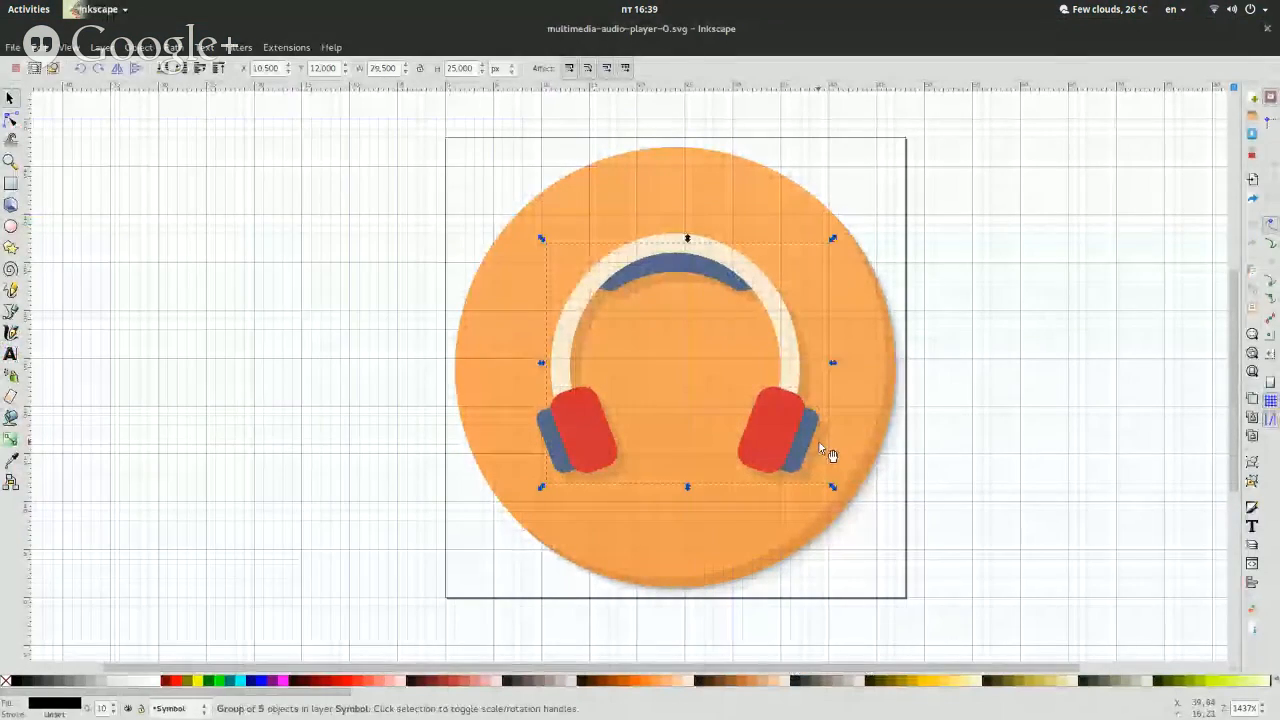
{"action": "key", "text": "Delete"}
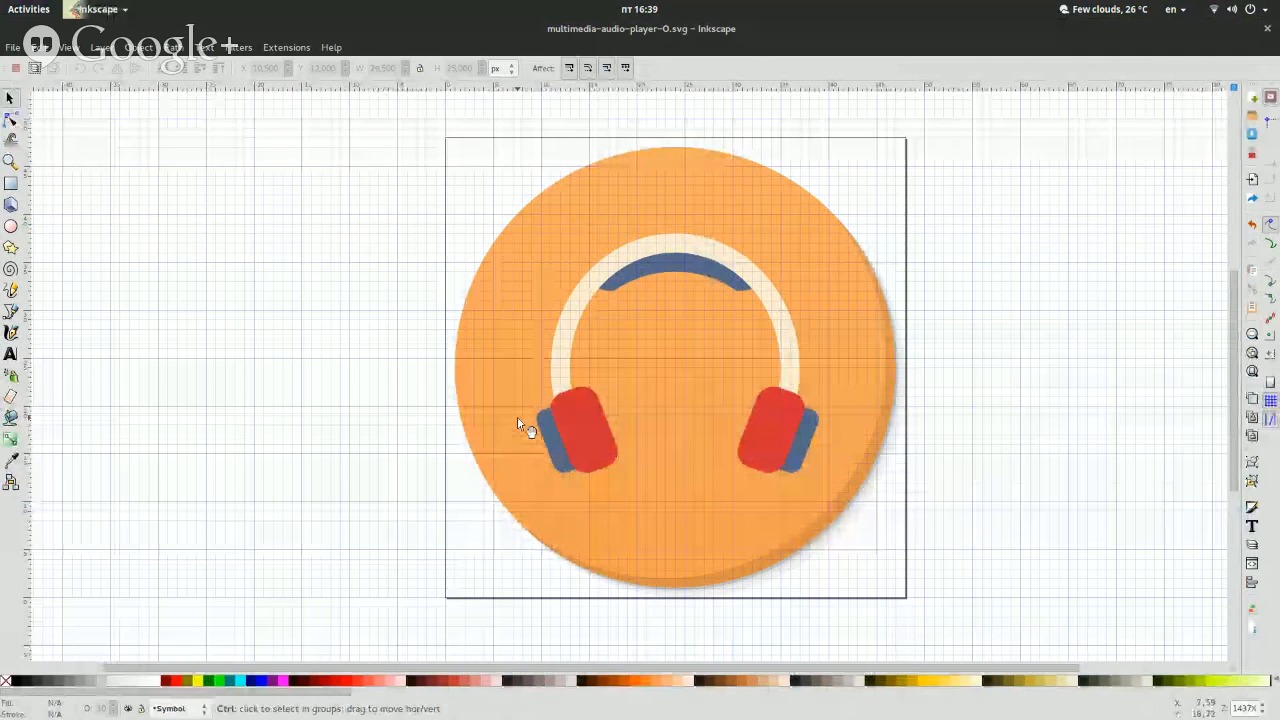
Duplicate all the headphone parts in the Symbol layer and group the copies.
{"action": "key", "text": "ctrl+a"}
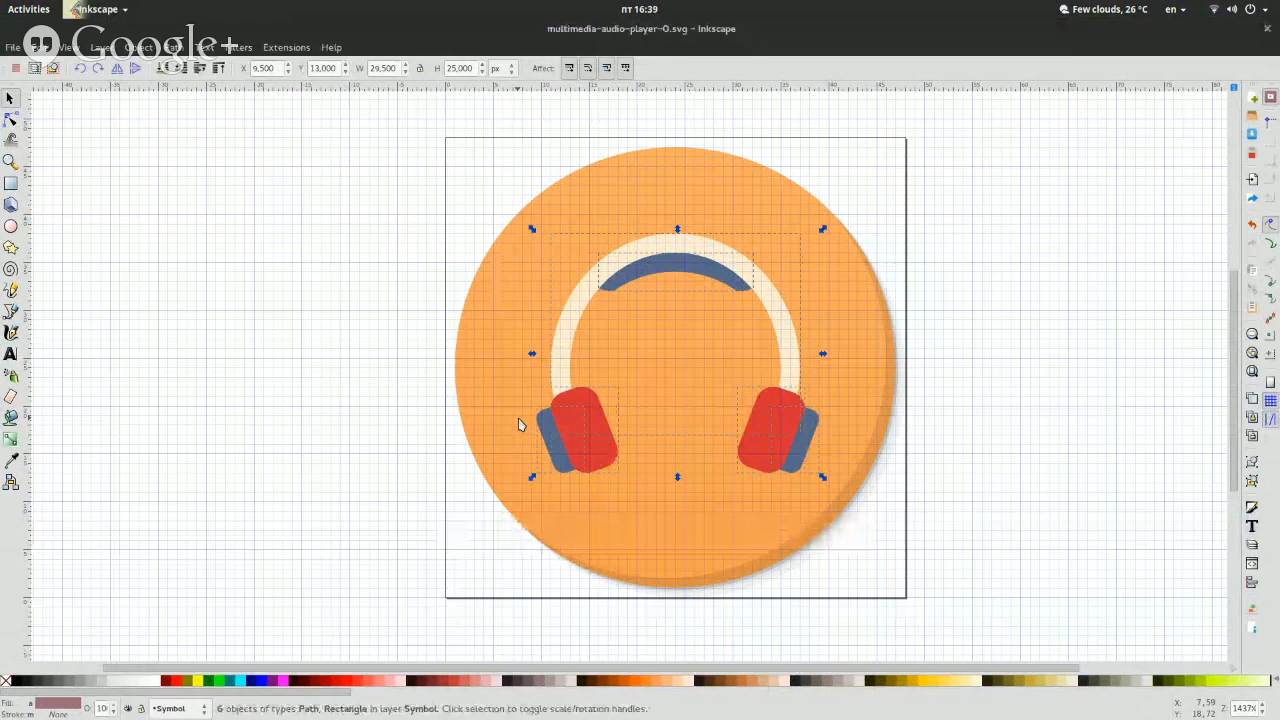
{"action": "left_click", "coordinate": [173, 47]}
{"action": "mouse_move", "coordinate": [138, 47]}
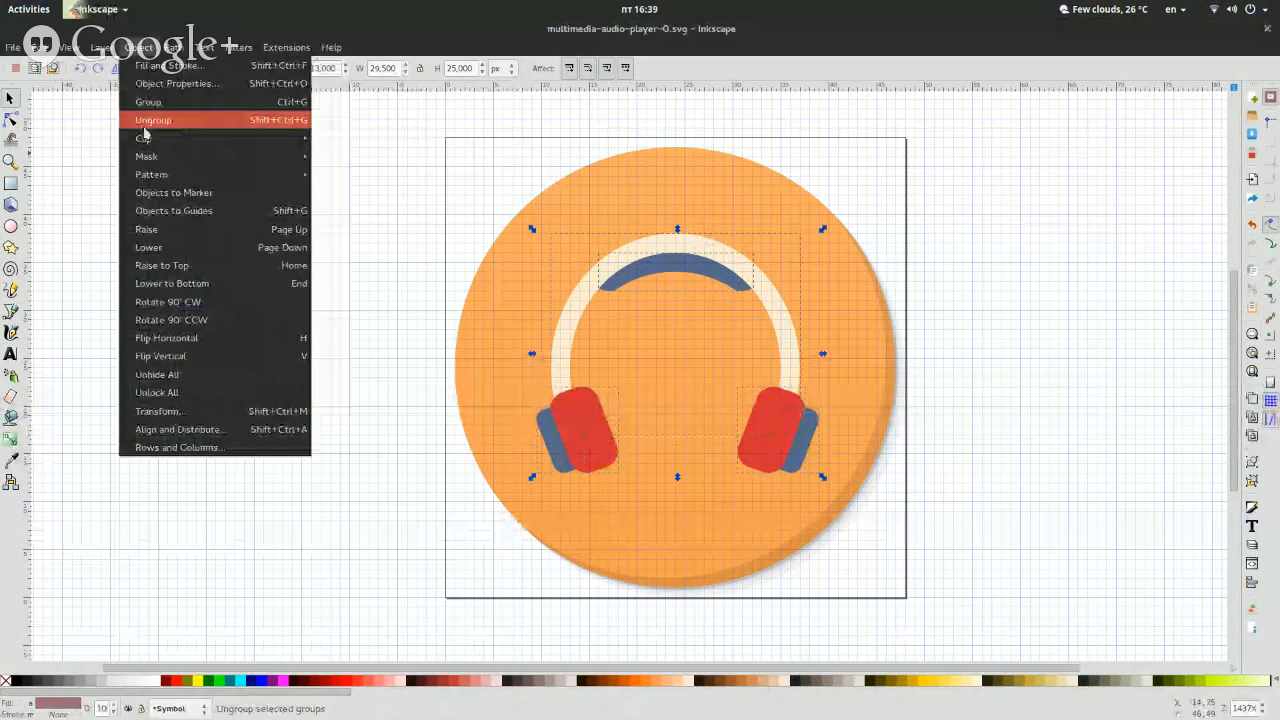
{"action": "left_click", "coordinate": [153, 104]}
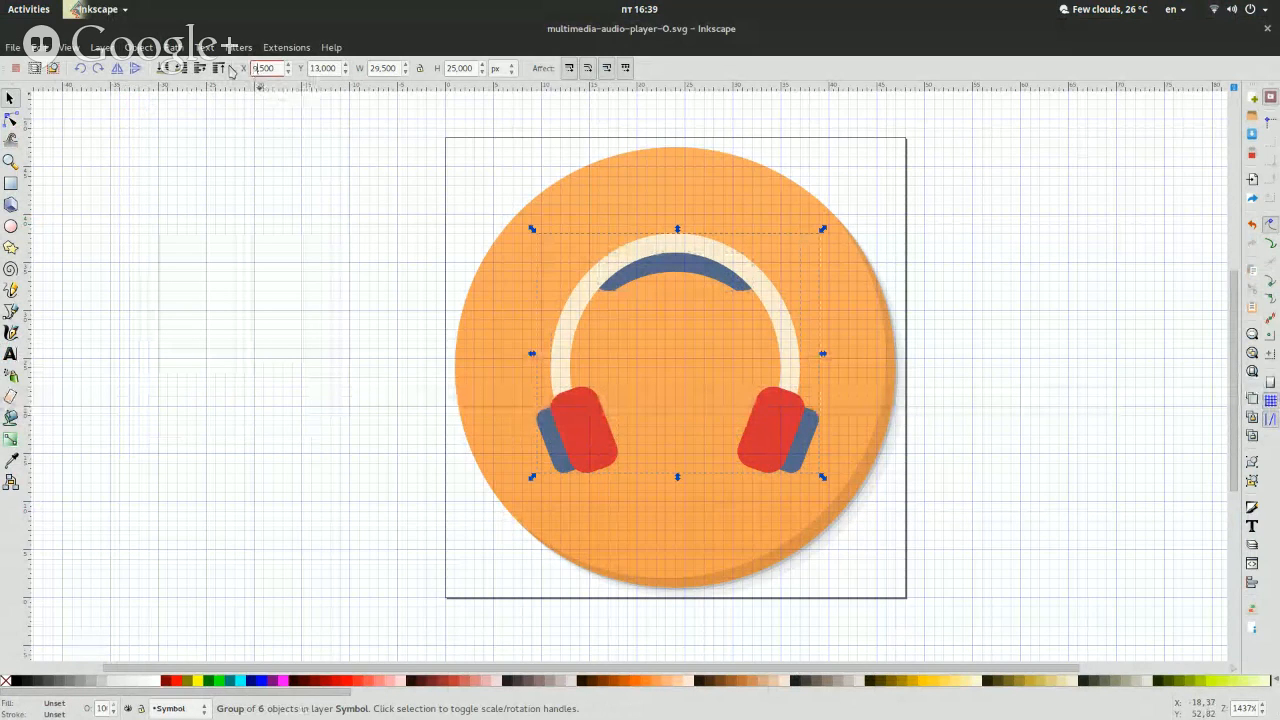
Offset the duplicated headphone group by setting its position to X 10.5, Y 12 px.
{"action": "key", "text": "Return"}
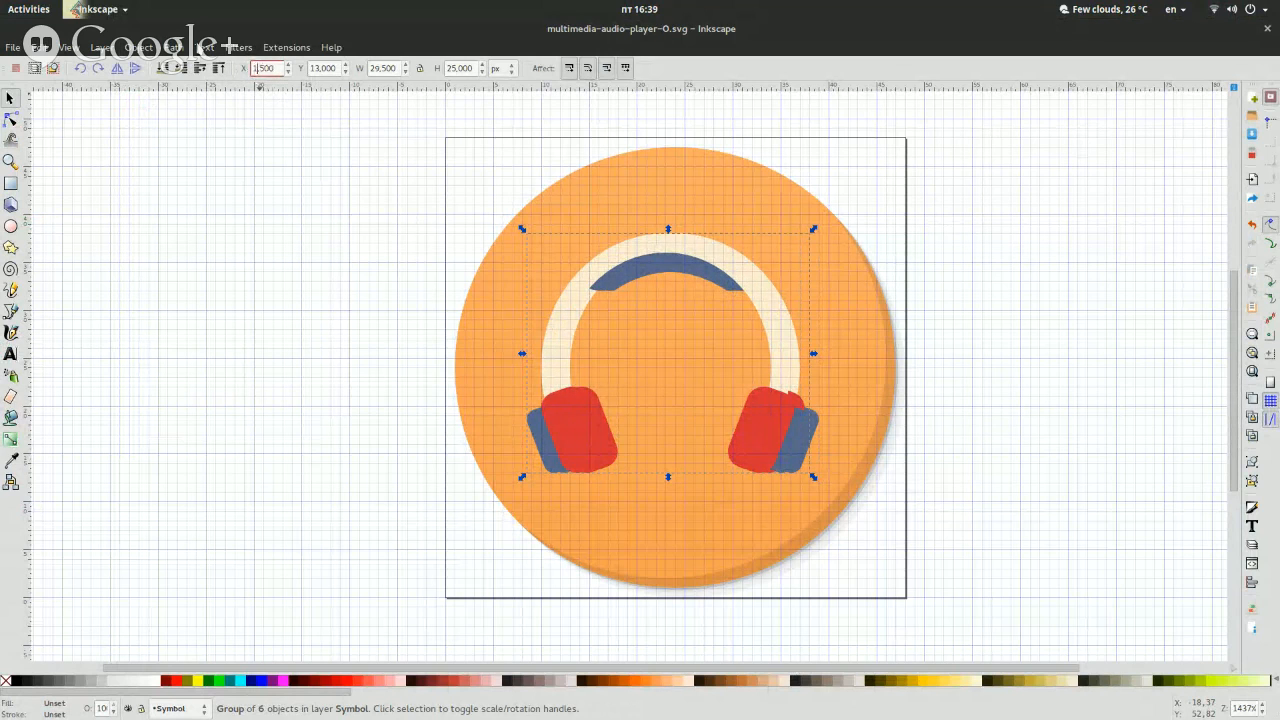
{"action": "key", "text": "Return"}
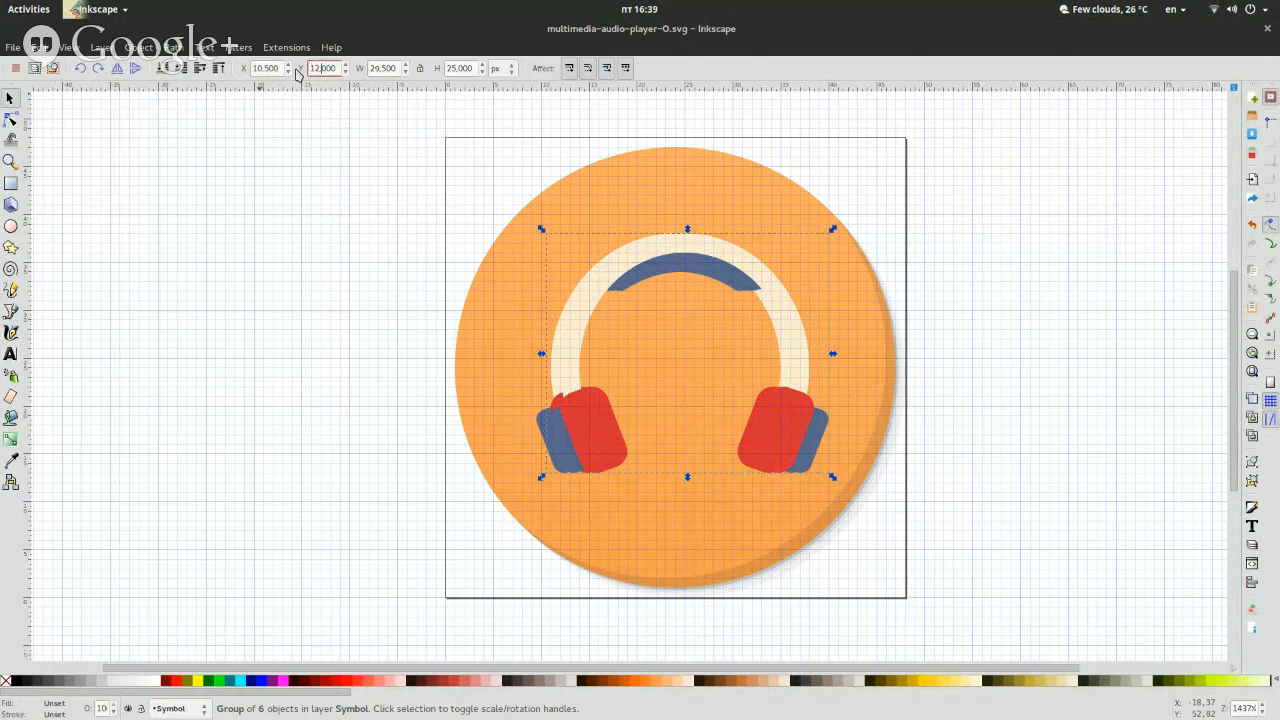
{"action": "type", "text": "12,000"}
{"action": "key", "text": "Return"}
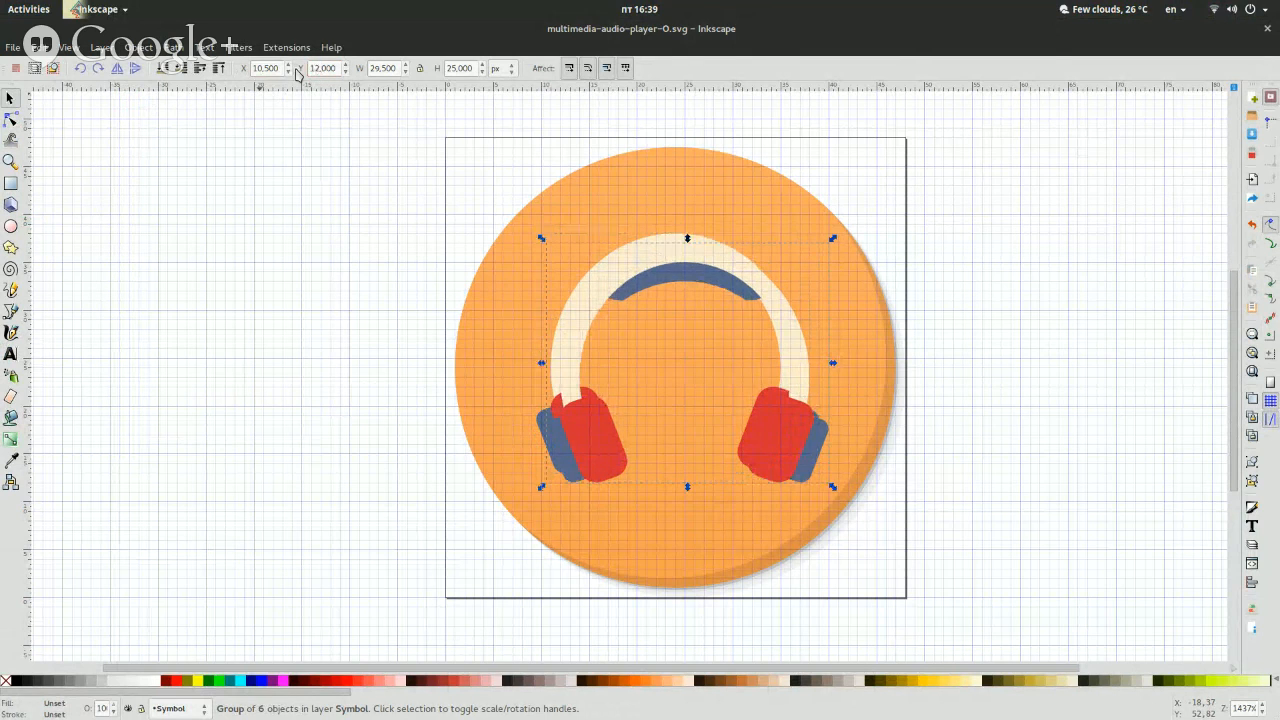
Fill the offset headphone group with flat black at 10 % opacity and send it behind the original headphones as their shadow.
{"action": "left_click", "coordinate": [57, 707]}
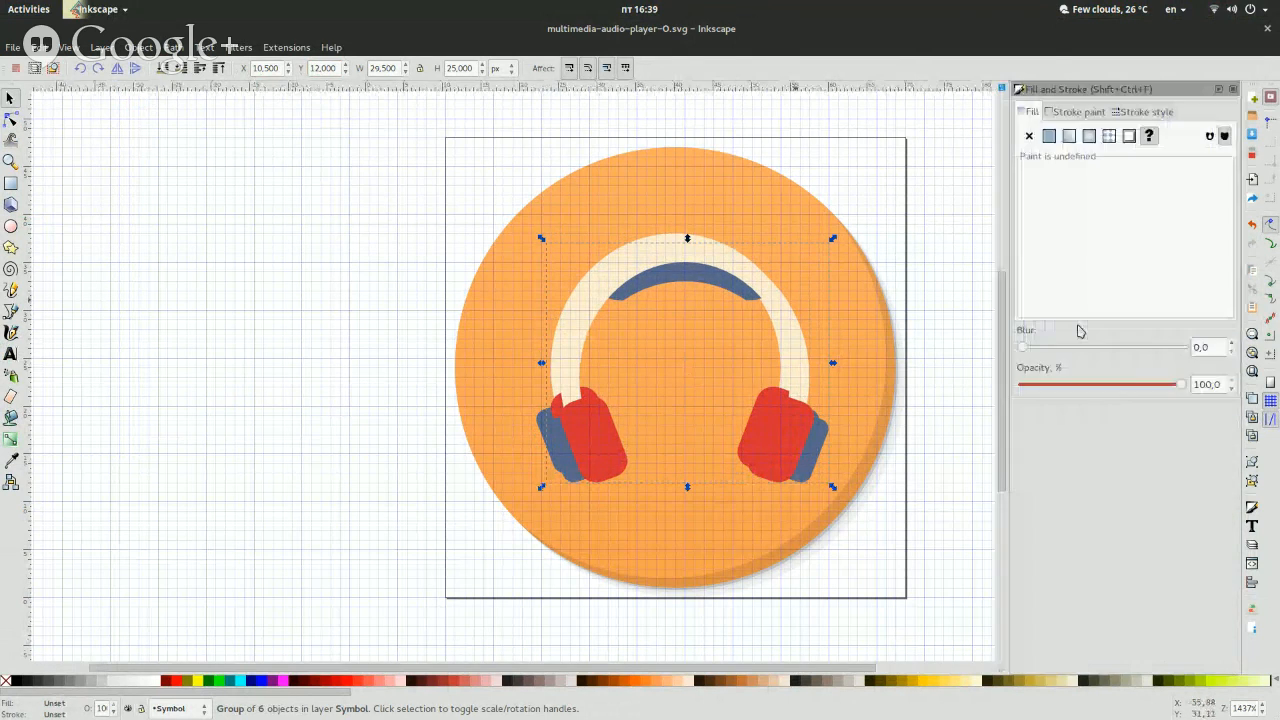
{"action": "left_click", "coordinate": [1049, 141]}
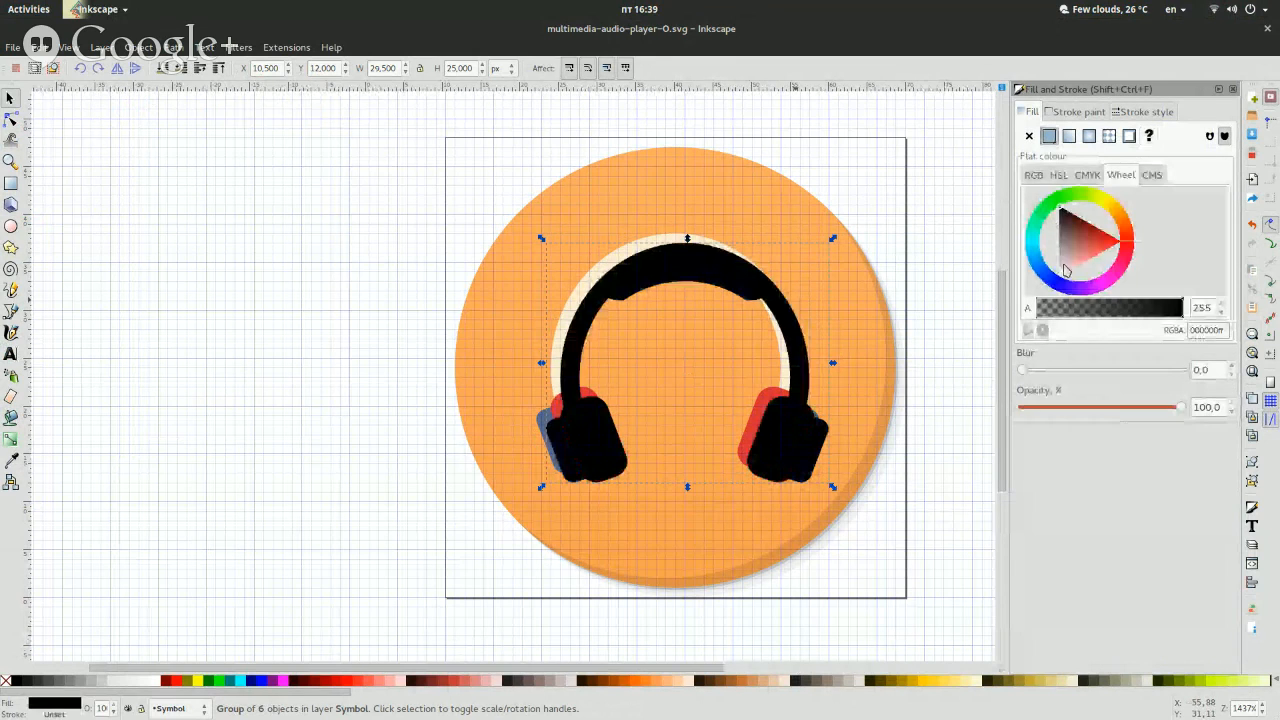
{"action": "left_click", "coordinate": [1201, 408]}
{"action": "key", "text": "Delete"}
{"action": "key", "text": "Return"}
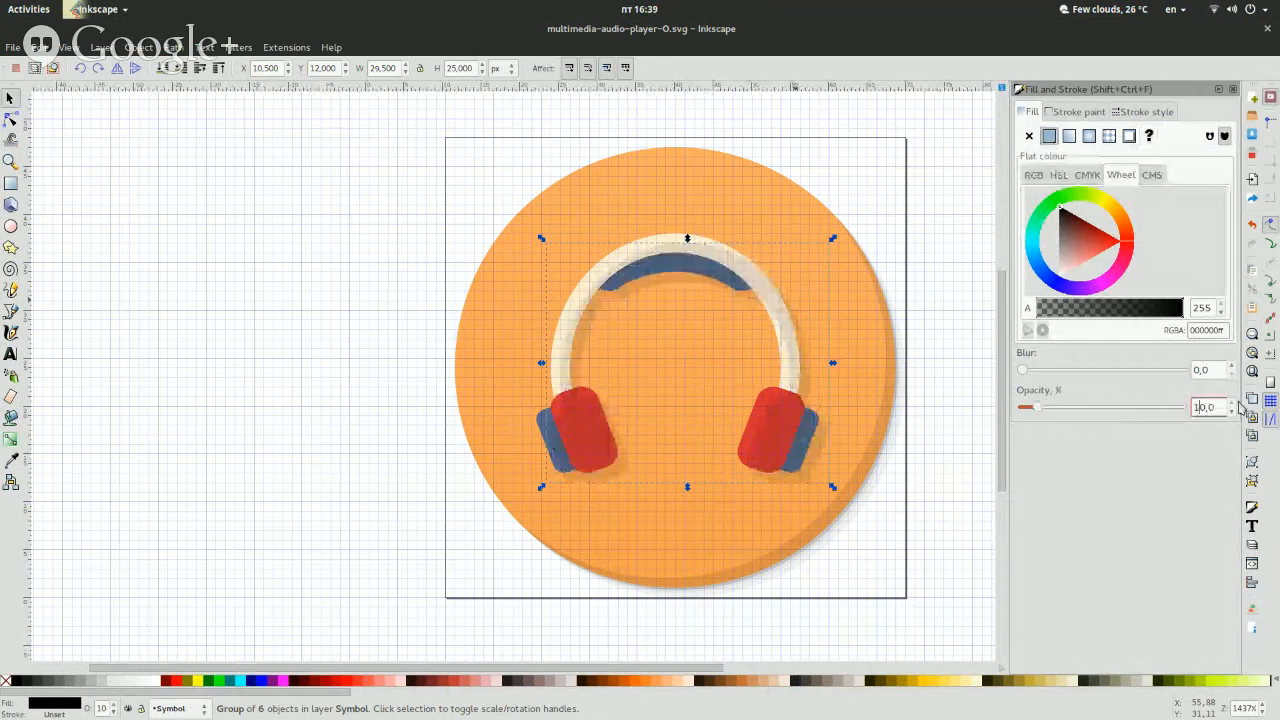
{"action": "left_click", "coordinate": [158, 68]}
{"action": "left_click", "coordinate": [263, 401]}
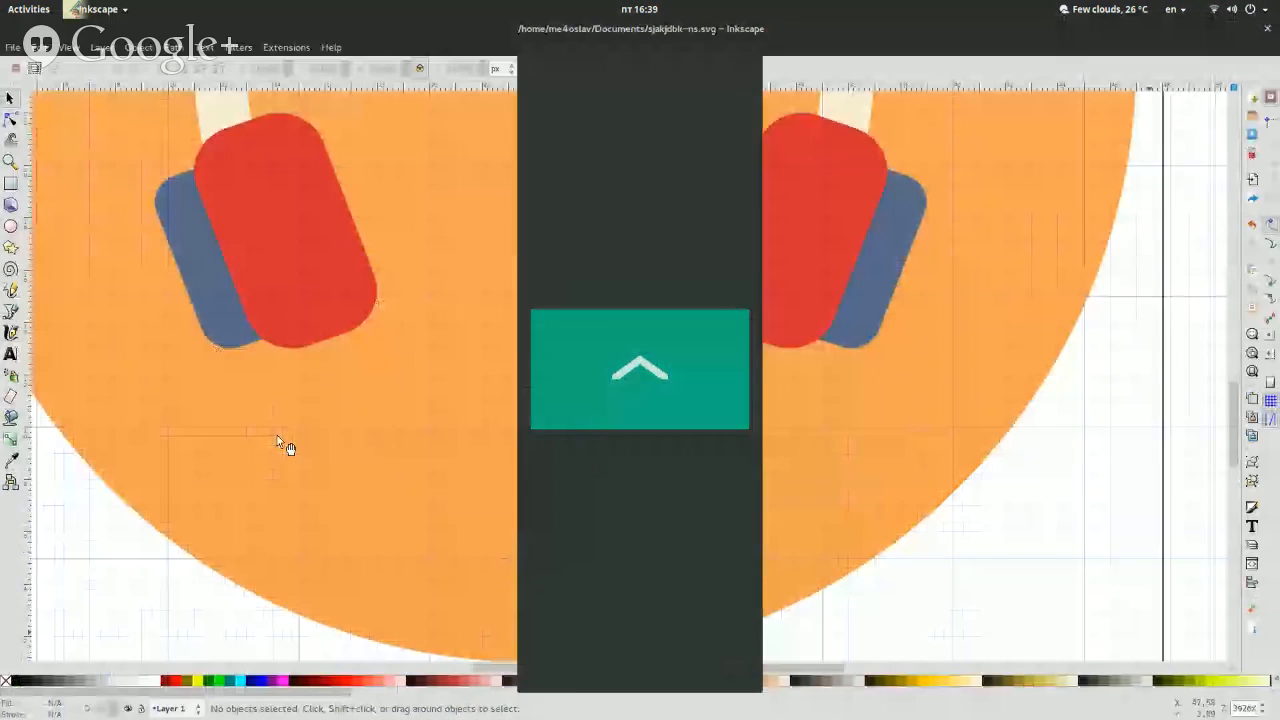
Select every object in Layer 1, including the orange circle, and combine them into one group.
{"action": "scroll", "coordinate": [1248, 708], "scroll_direction": "down", "scroll_amount": 12}
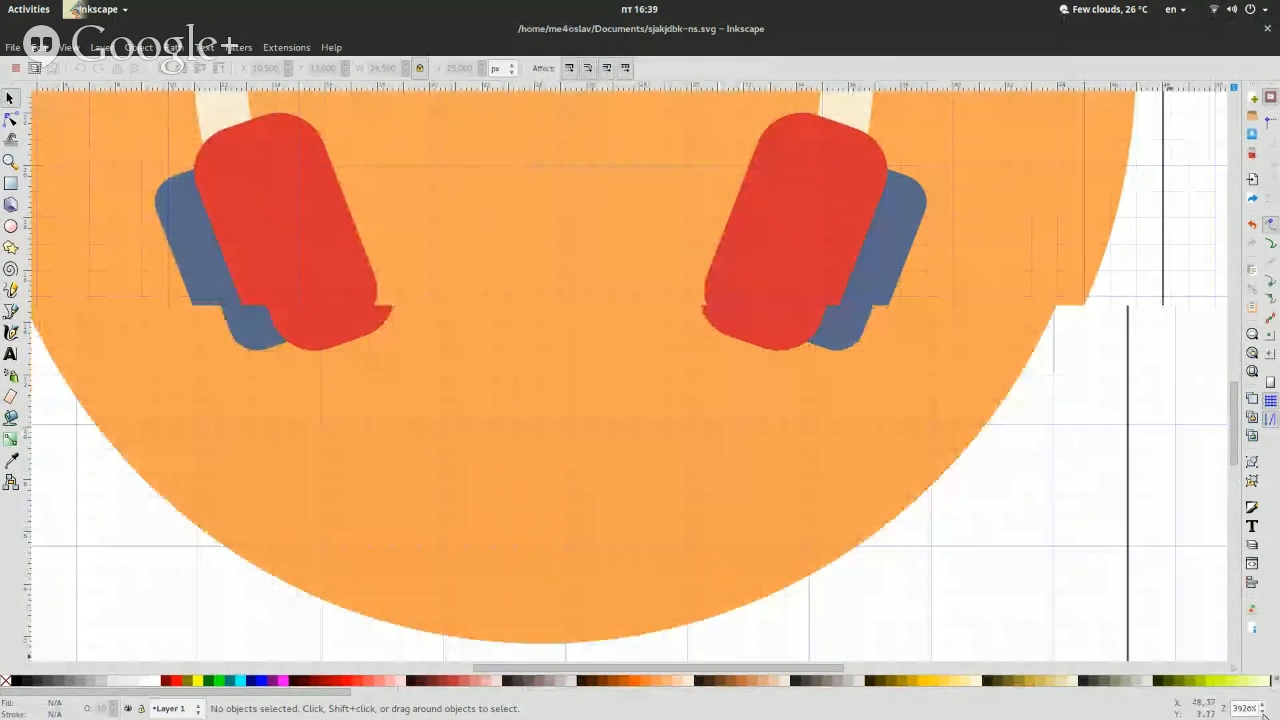
{"action": "scroll", "coordinate": [963, 397], "scroll_direction": "up", "scroll_amount": 3}
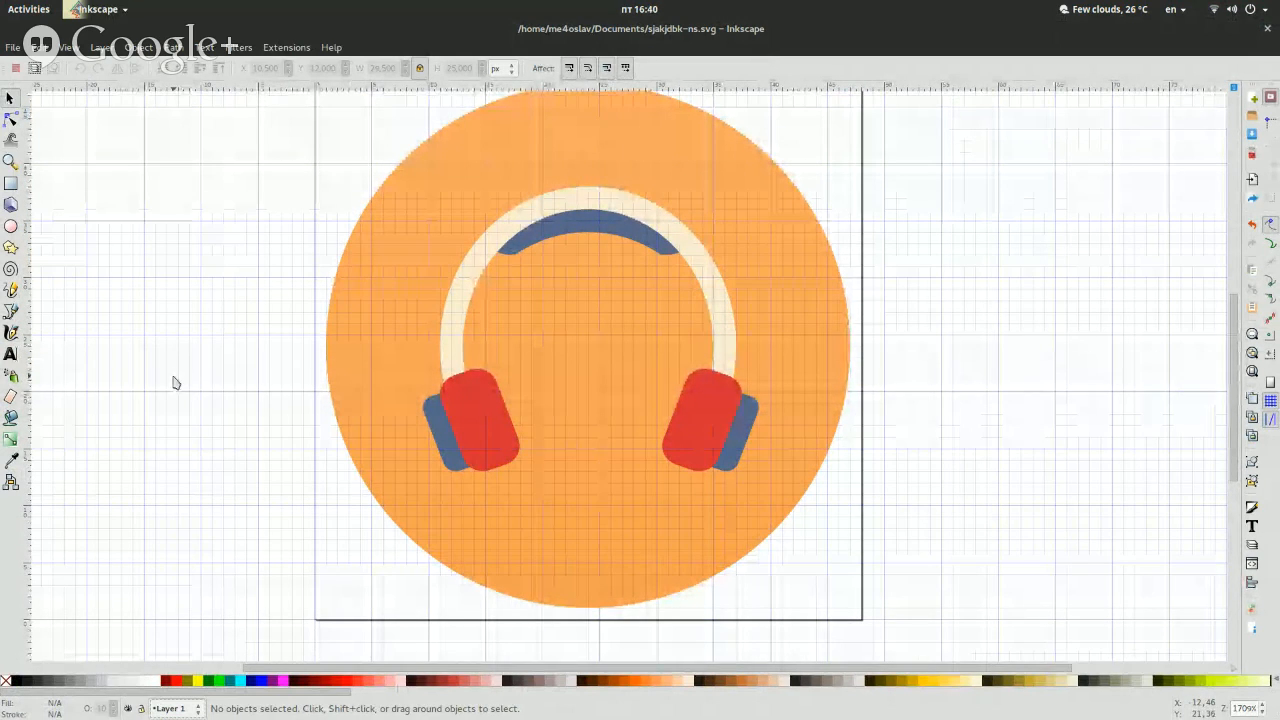
{"action": "key", "text": "ctrl+a"}
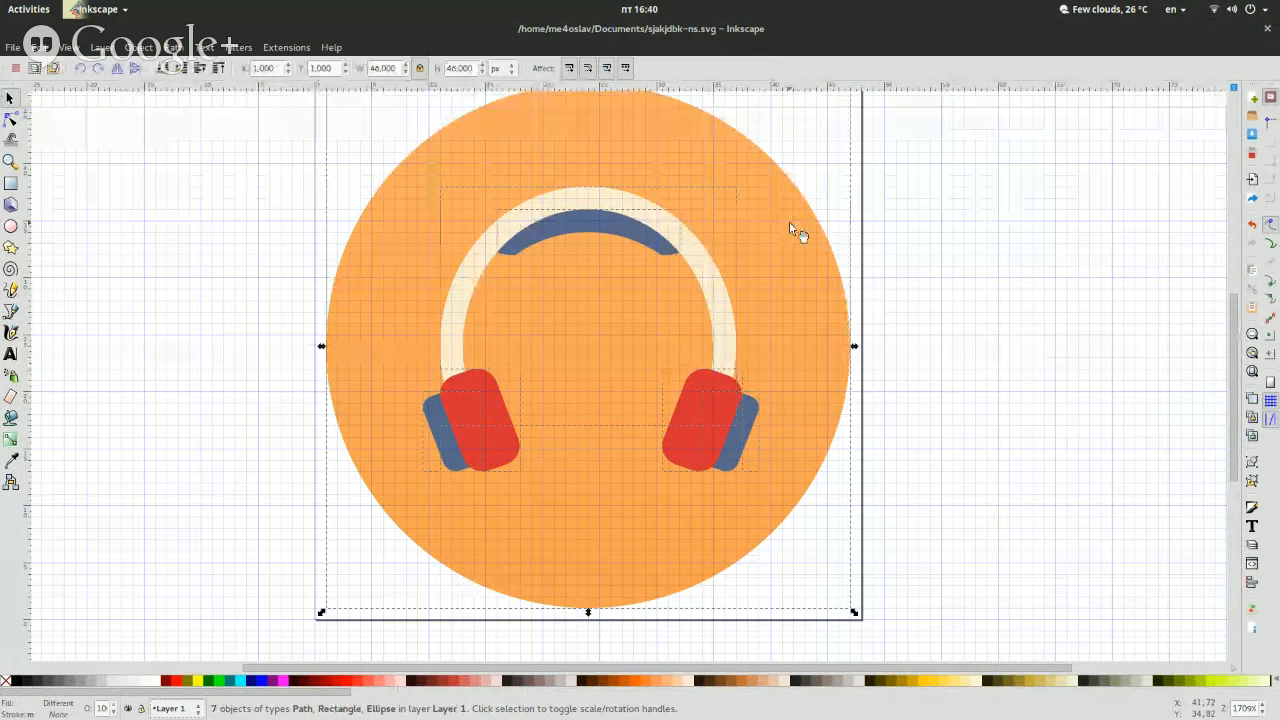
{"action": "left_click", "coordinate": [145, 47]}
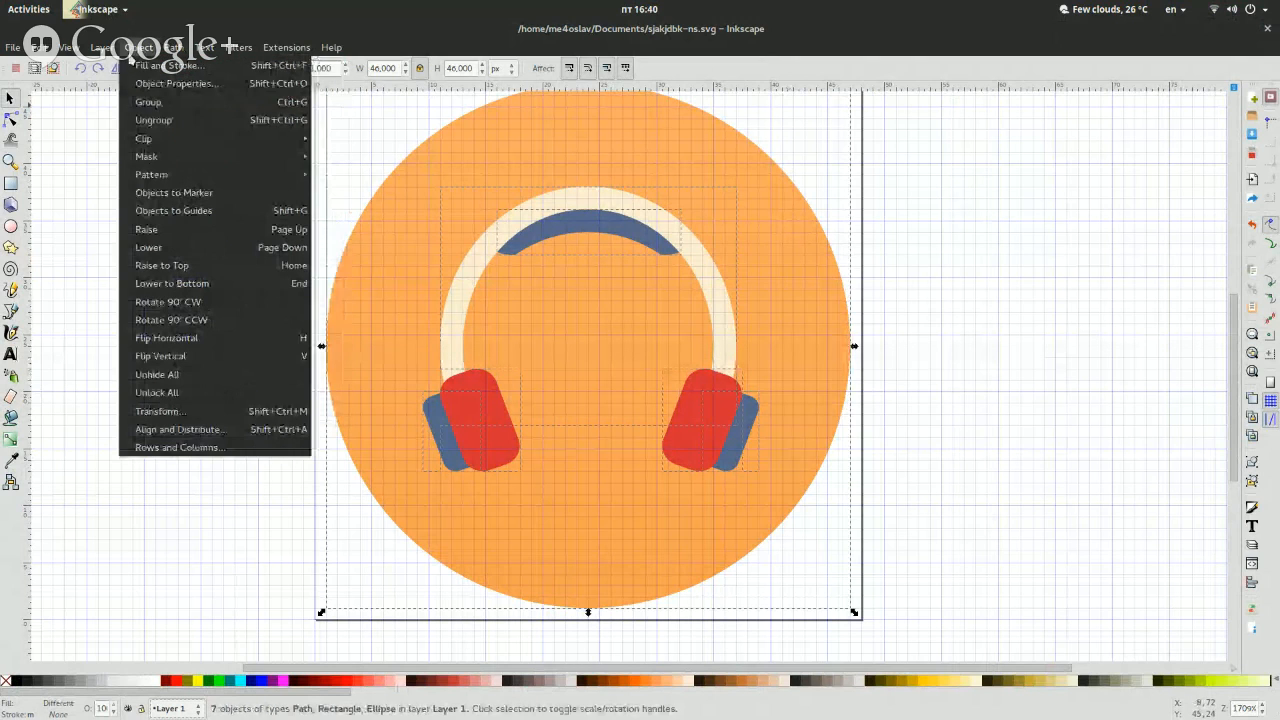
{"action": "left_click", "coordinate": [148, 102]}
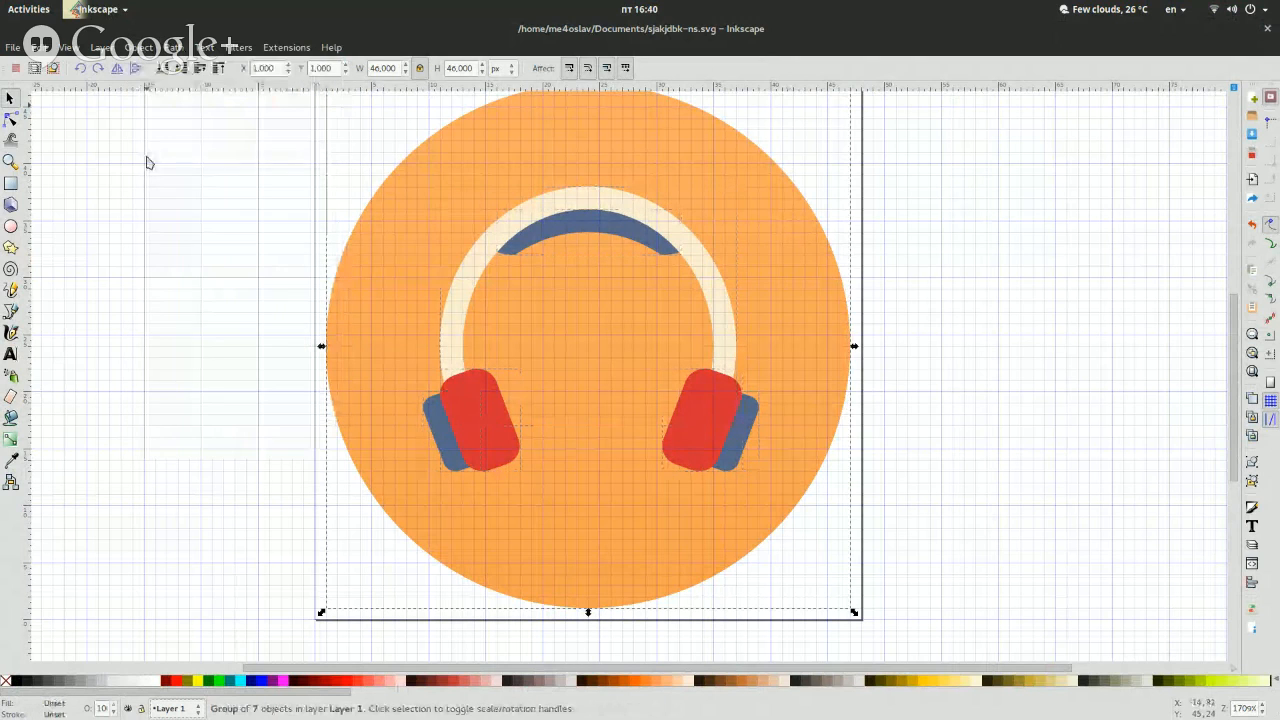
Try a flat black fill on the whole icon group and undo the fill and grouping.
{"action": "left_click", "coordinate": [76, 712]}
{"action": "left_click", "coordinate": [1048, 136]}
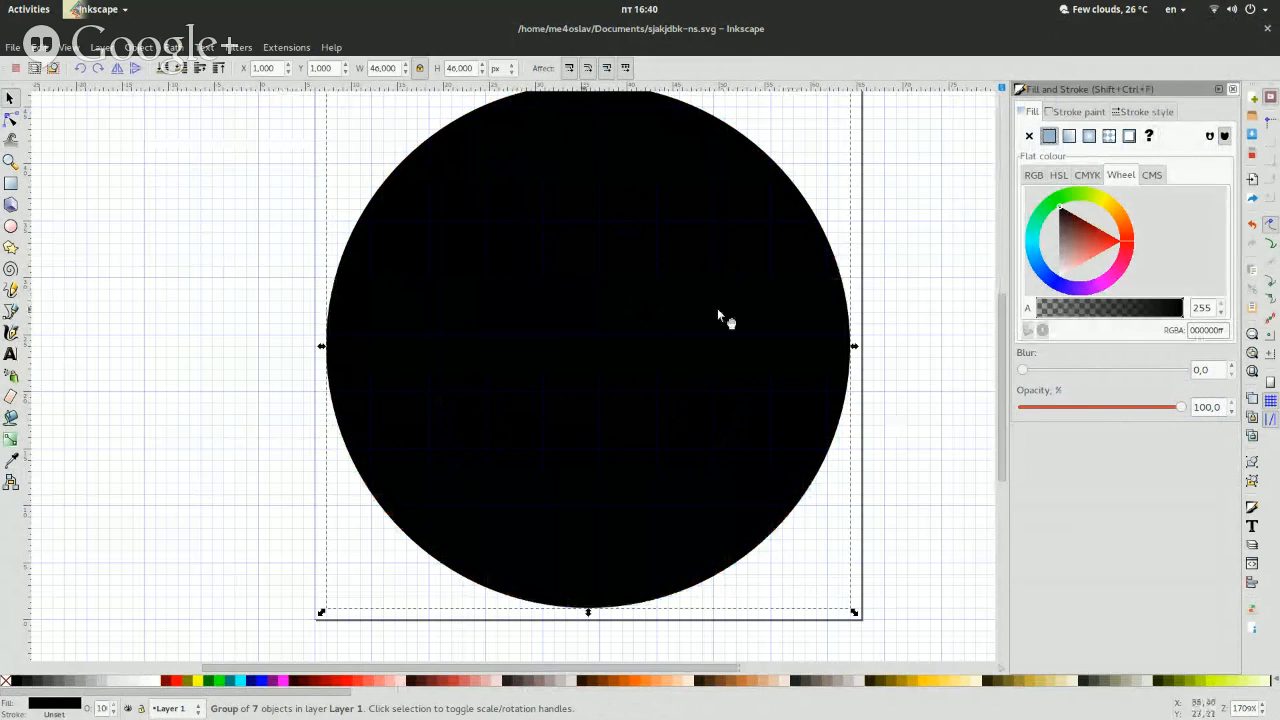
{"action": "left_click", "coordinate": [920, 239]}
{"action": "left_click", "coordinate": [790, 279]}
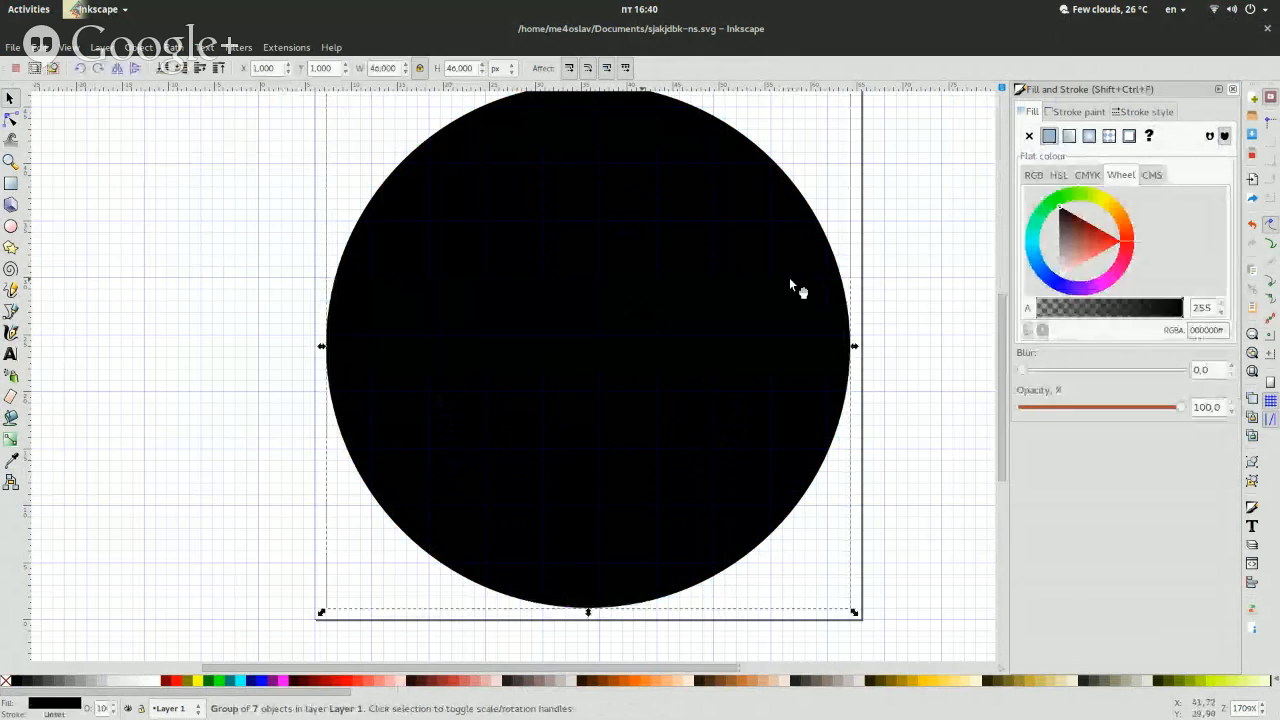
{"action": "key", "text": "ctrl+z"}
{"action": "left_click", "coordinate": [794, 277]}
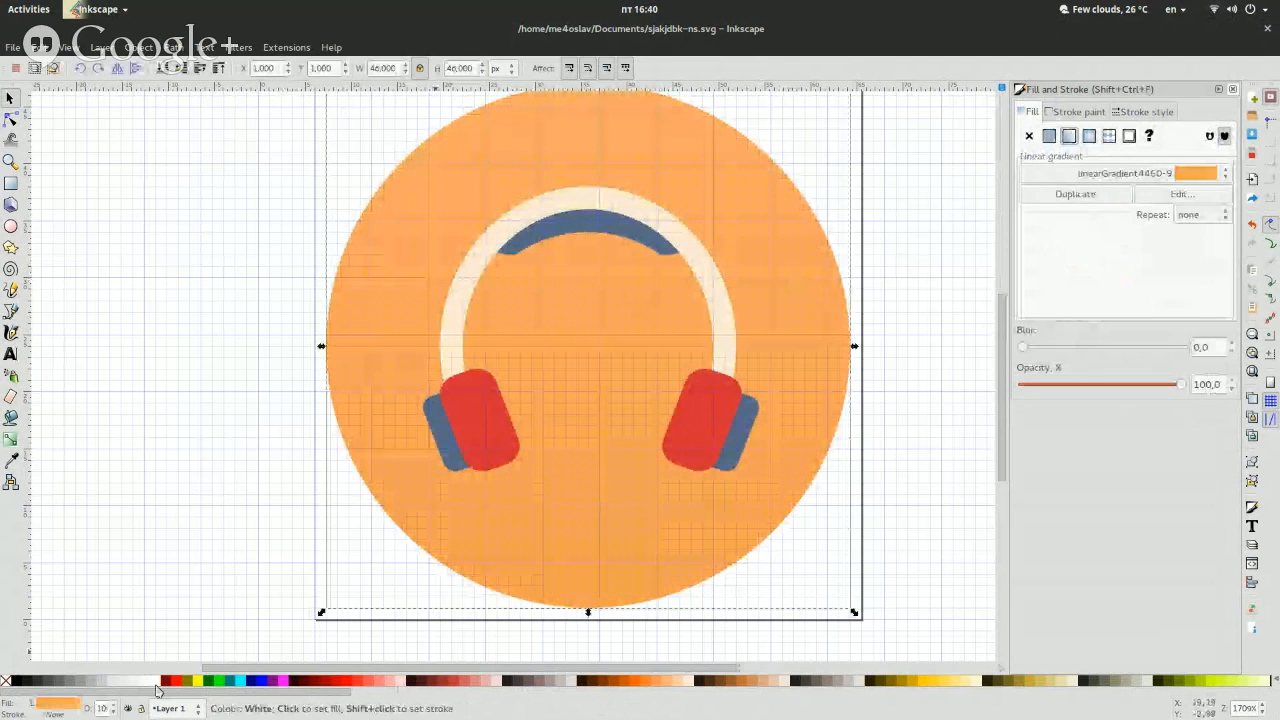
Switch to multimedia-audio-player-0.svg and select all the headphone parts in the Symbol layer to inspect which objects belong to it.
{"action": "left_click_drag", "start_coordinate": [226, 582], "coordinate": [882, 172]}
{"action": "left_click", "coordinate": [297, 243]}
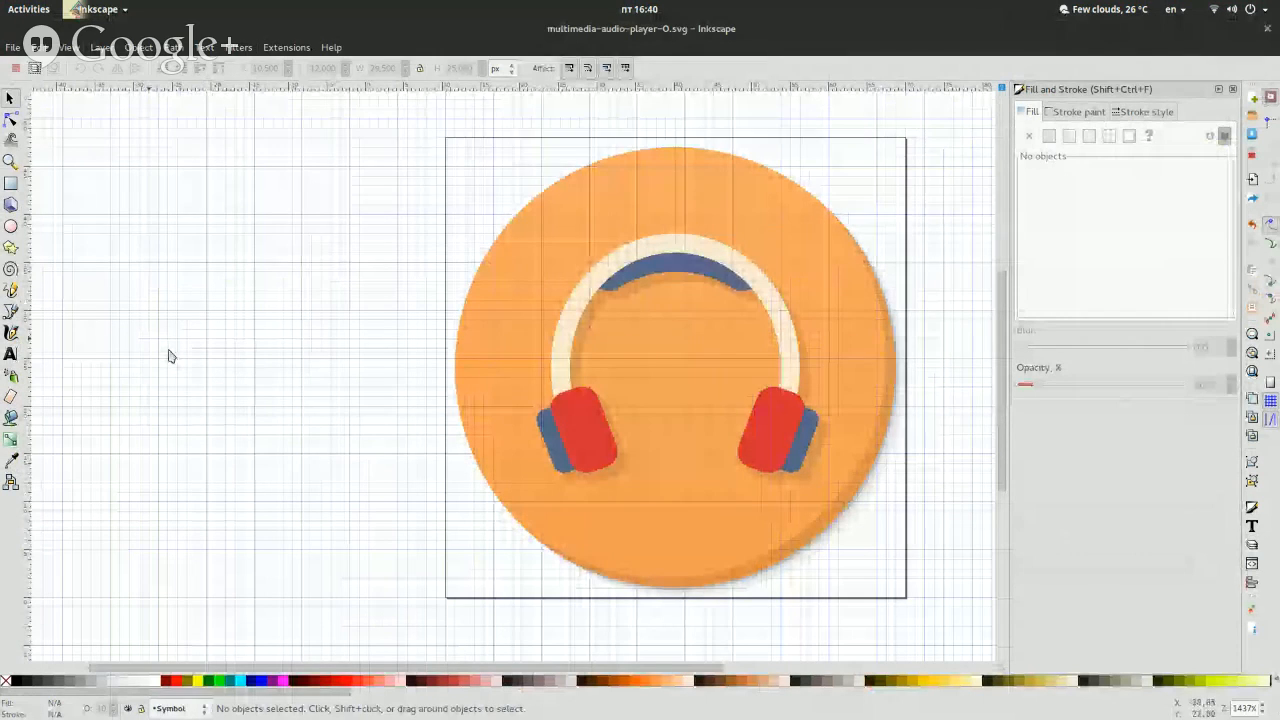
{"action": "left_click_drag", "start_coordinate": [298, 445], "coordinate": [846, 194]}
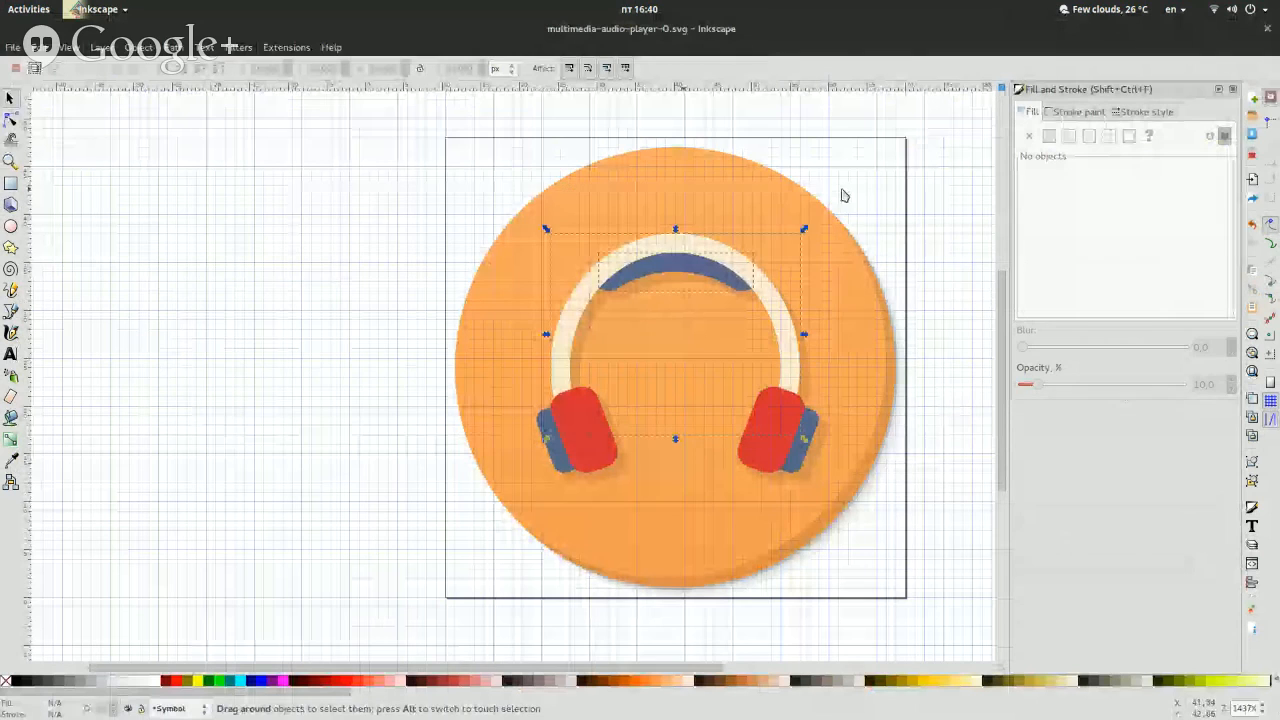
{"action": "left_click_drag", "start_coordinate": [442, 484], "coordinate": [933, 190]}
{"action": "left_click", "coordinate": [369, 483]}
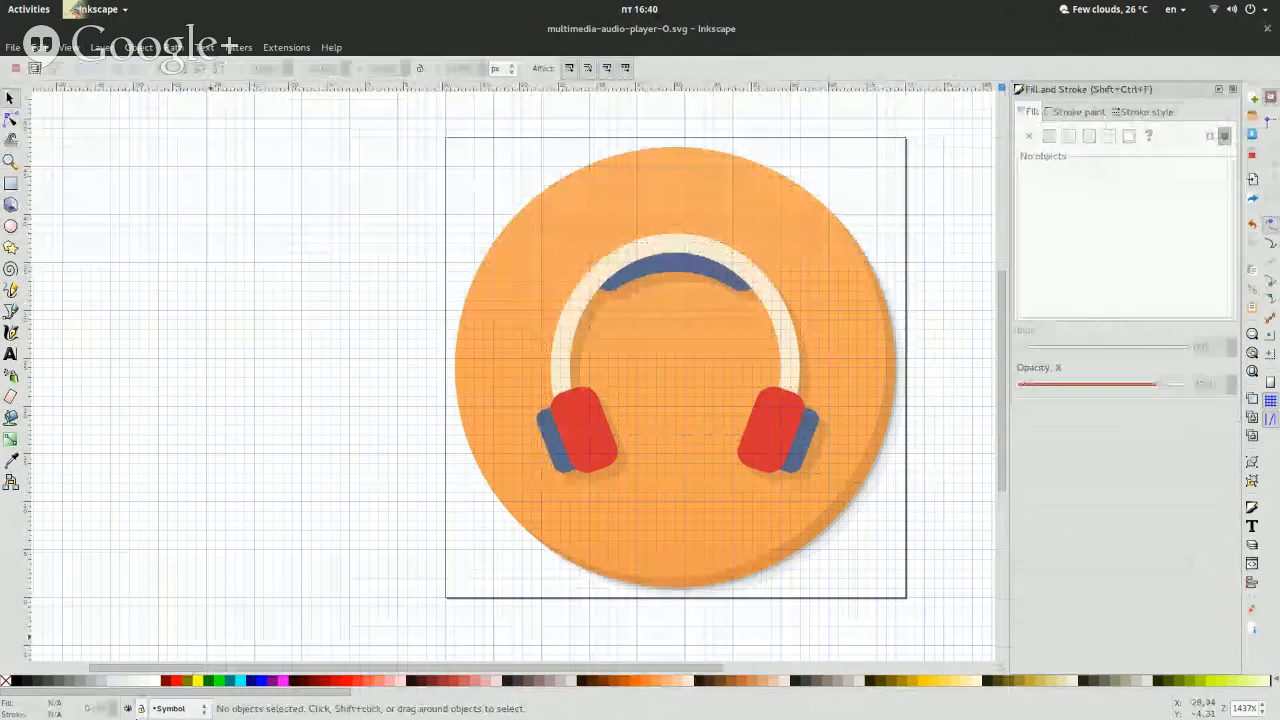
{"action": "left_click_drag", "start_coordinate": [363, 510], "coordinate": [886, 189]}
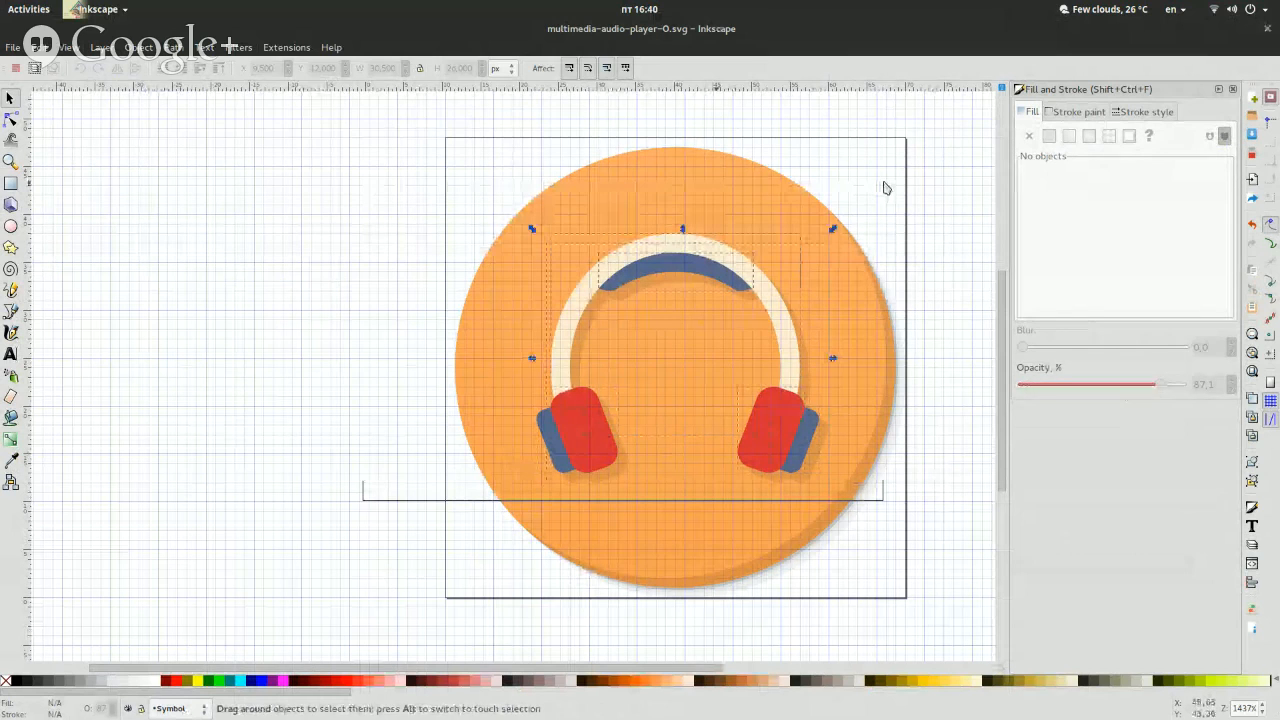
{"action": "left_click", "coordinate": [254, 503]}
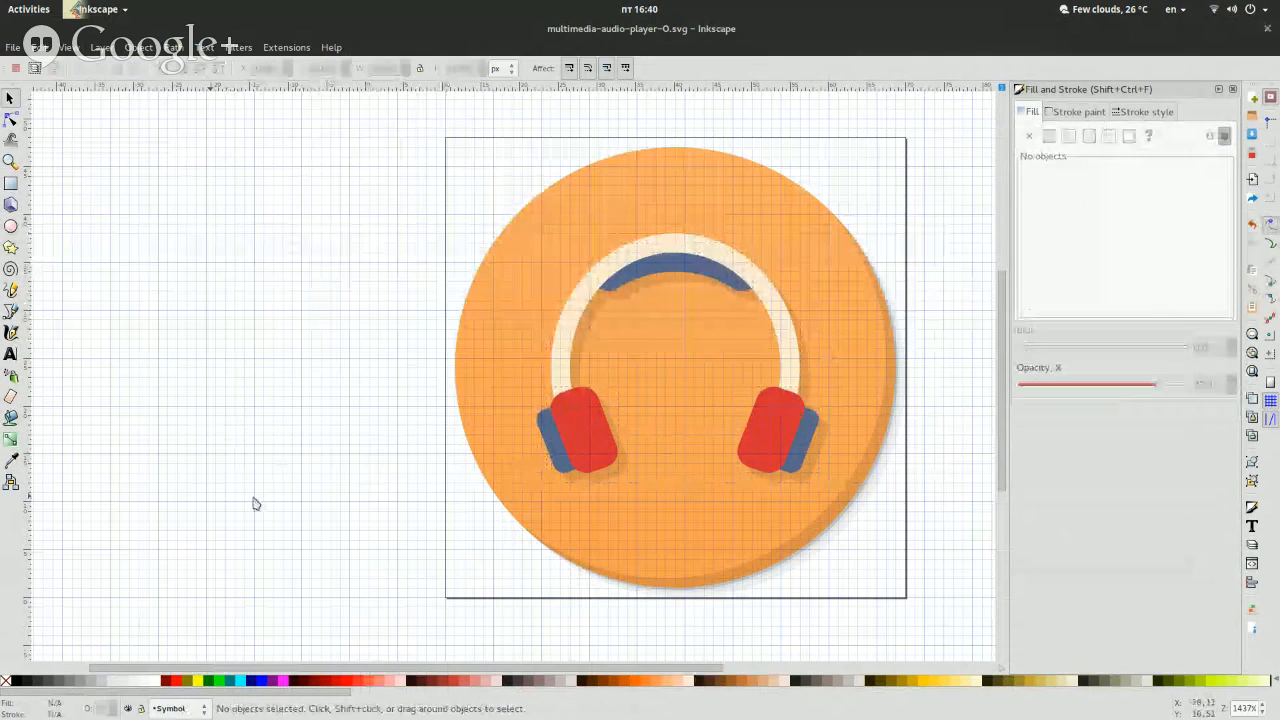
{"action": "left_click_drag", "start_coordinate": [254, 497], "coordinate": [855, 210]}
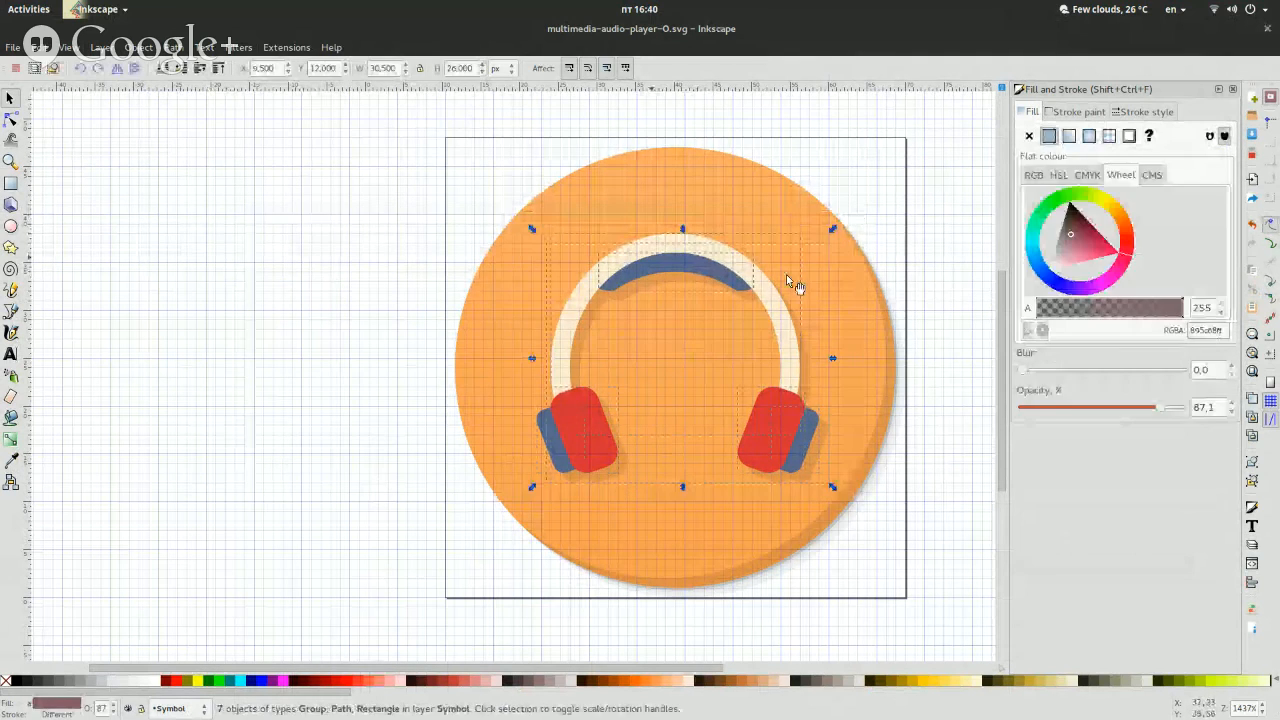
{"action": "left_click", "coordinate": [391, 487]}
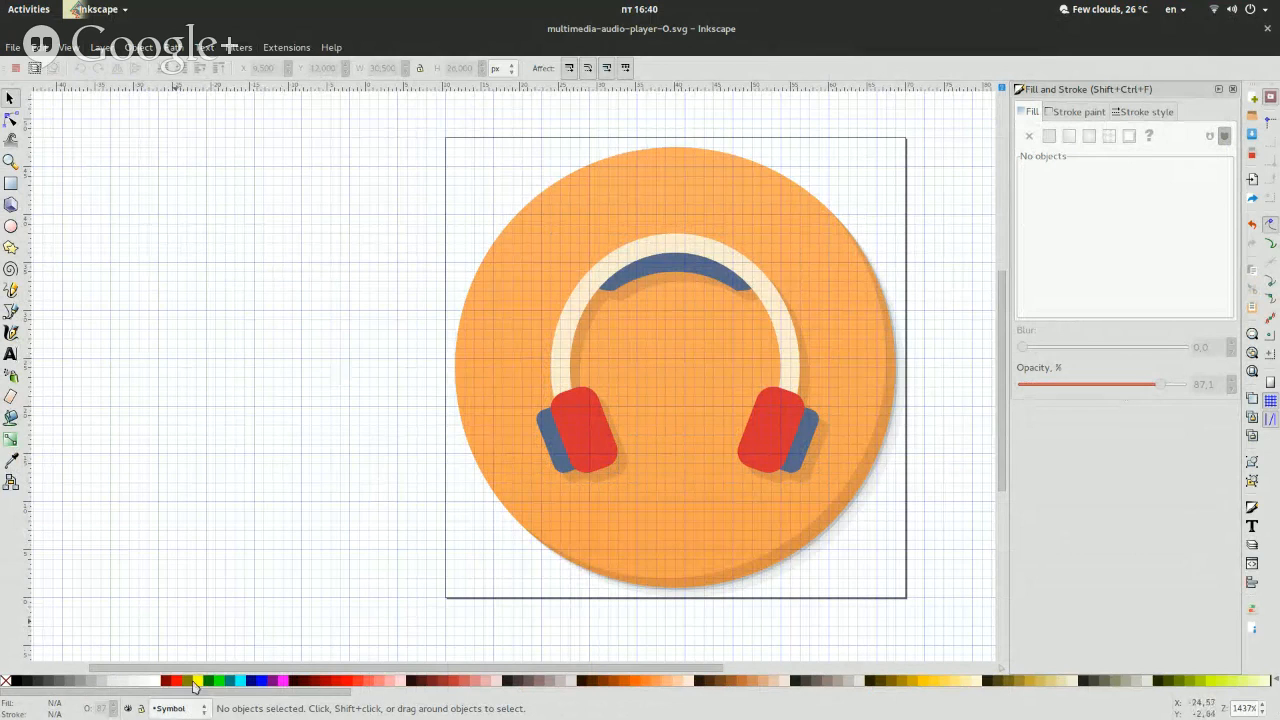
Make the Shadow layer current and try to select across the icon before returning to the Symbol layer.
{"action": "left_click", "coordinate": [175, 708]}
{"action": "left_click", "coordinate": [180, 708]}
{"action": "left_click", "coordinate": [172, 710]}
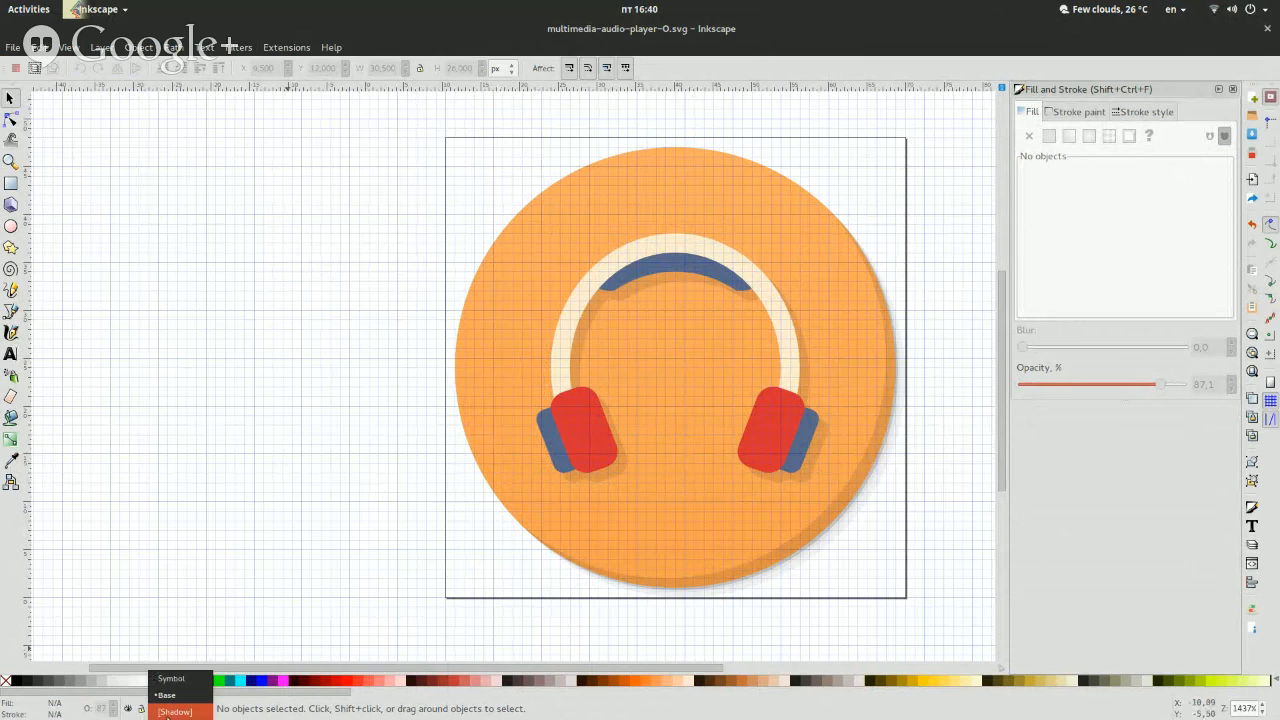
{"action": "left_click", "coordinate": [172, 712]}
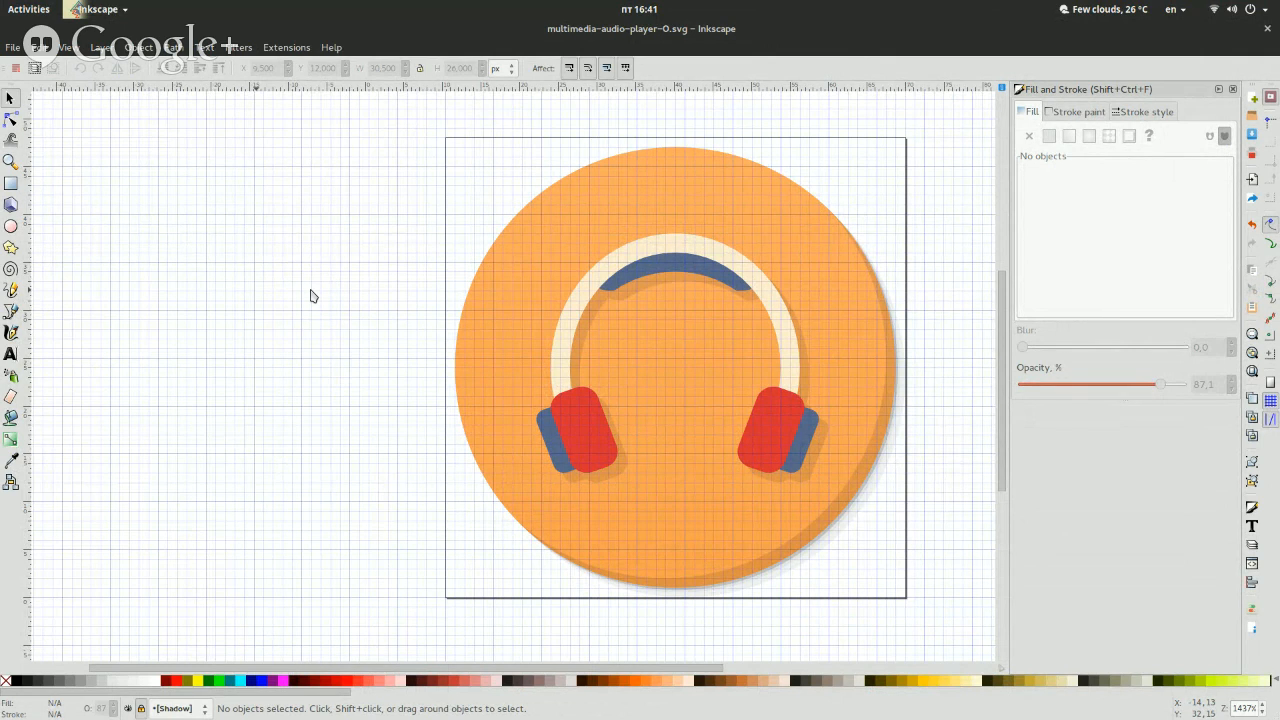
{"action": "mouse_move", "coordinate": [182, 512]}
{"action": "left_mouse_down"}
{"action": "mouse_move", "coordinate": [417, 409]}
{"action": "mouse_move", "coordinate": [903, 240]}
{"action": "left_mouse_up"}
{"action": "left_click", "coordinate": [444, 463]}
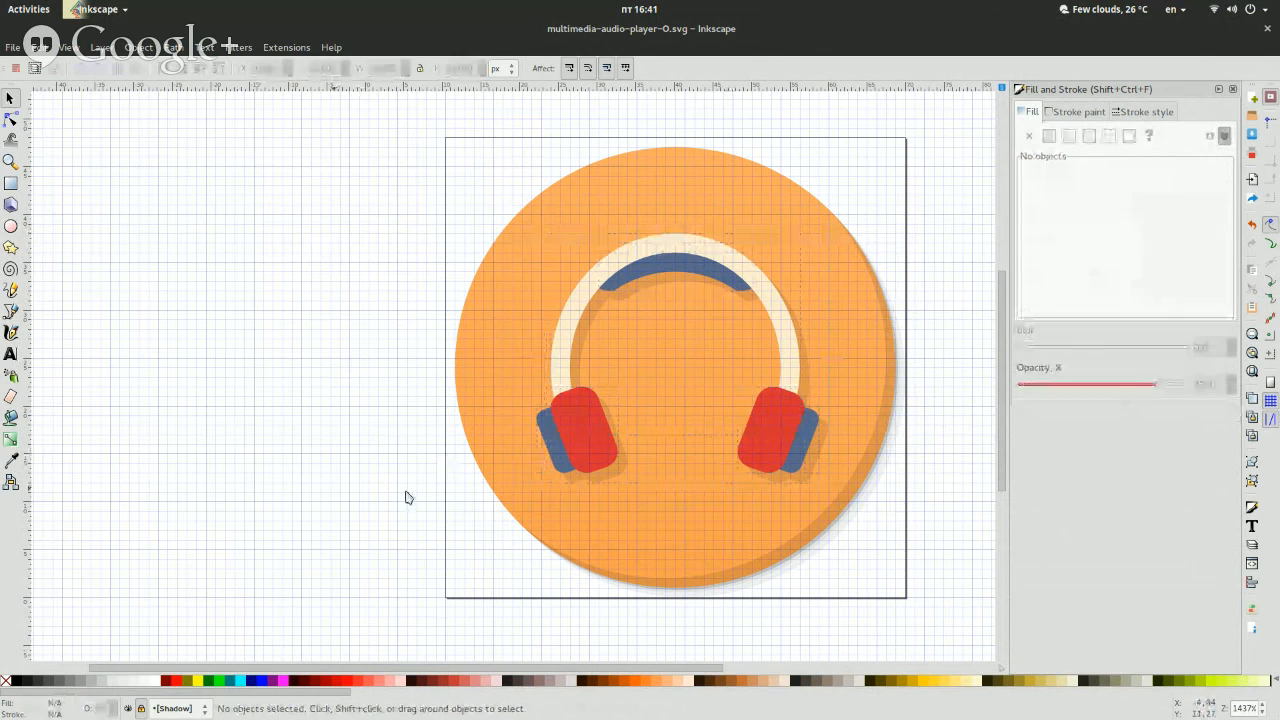
{"action": "left_click_drag", "start_coordinate": [406, 502], "coordinate": [940, 234]}
{"action": "left_click", "coordinate": [458, 421]}
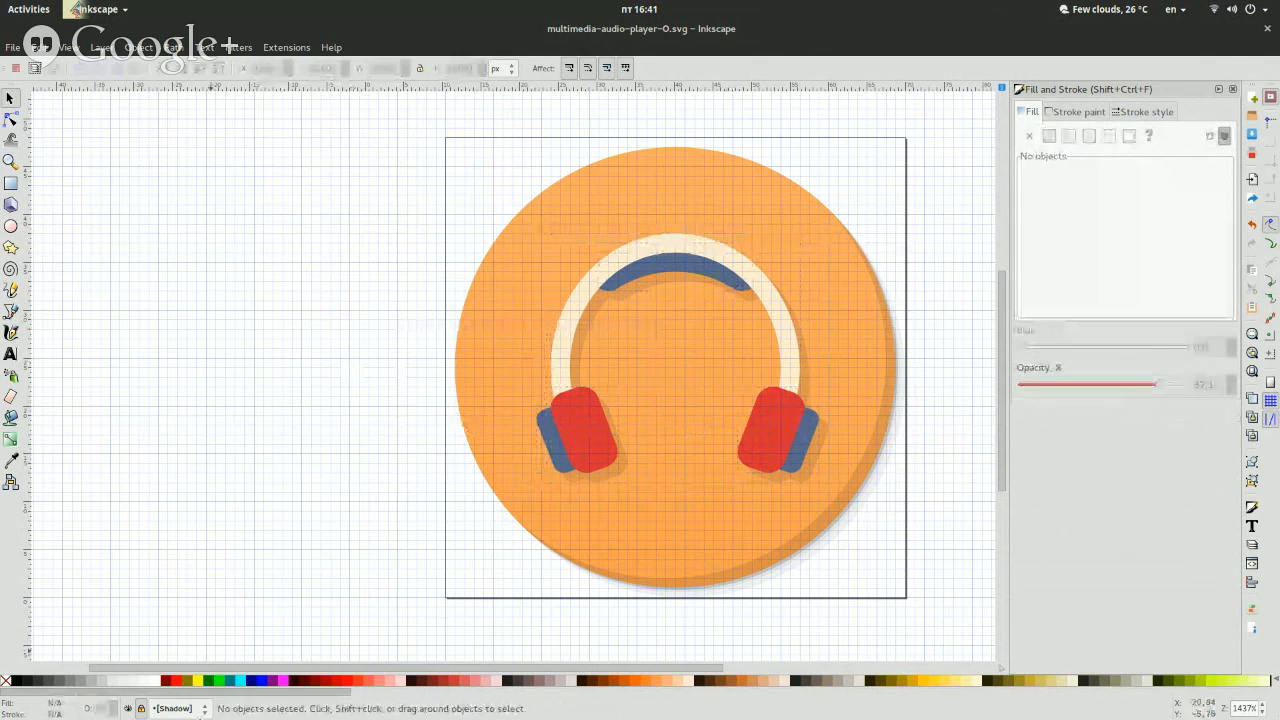
{"action": "left_click", "coordinate": [178, 708]}
{"action": "left_click", "coordinate": [172, 675]}
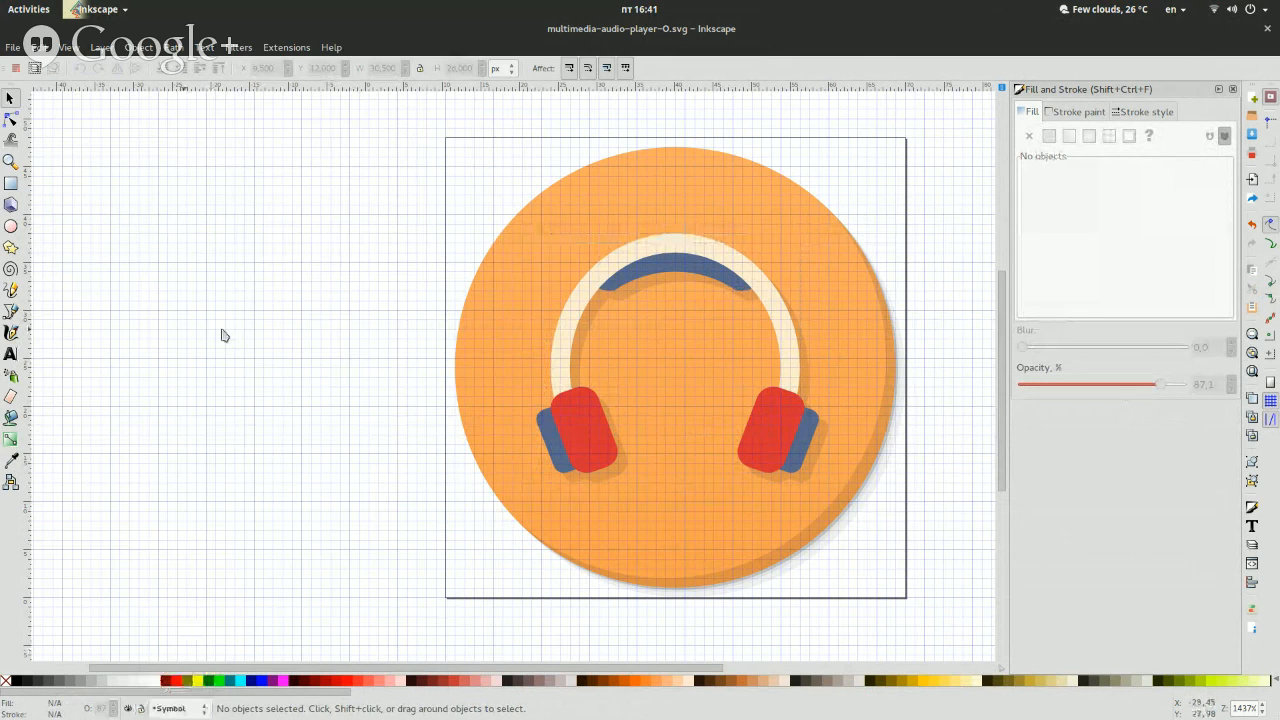
Select the Shadow layer in the Layers dialog and examine the layered shadow along the circle's lower edge.
{"action": "left_click", "coordinate": [101, 47]}
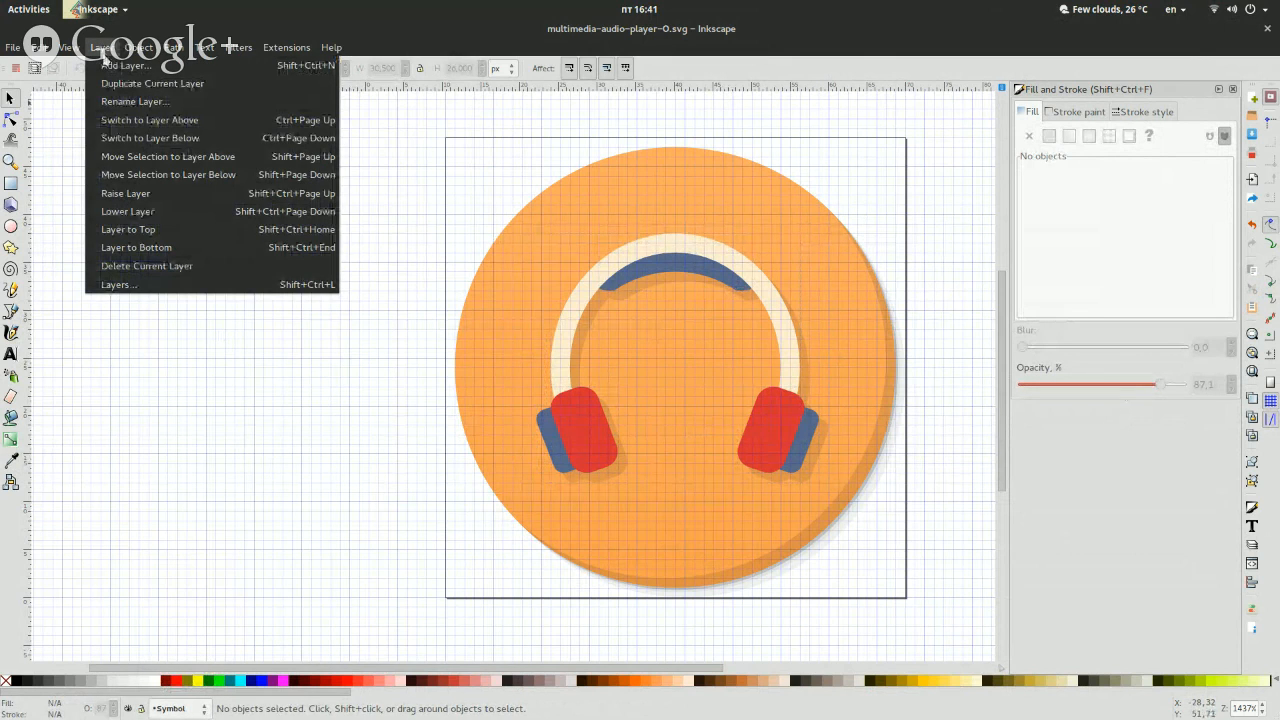
{"action": "left_click", "coordinate": [115, 285]}
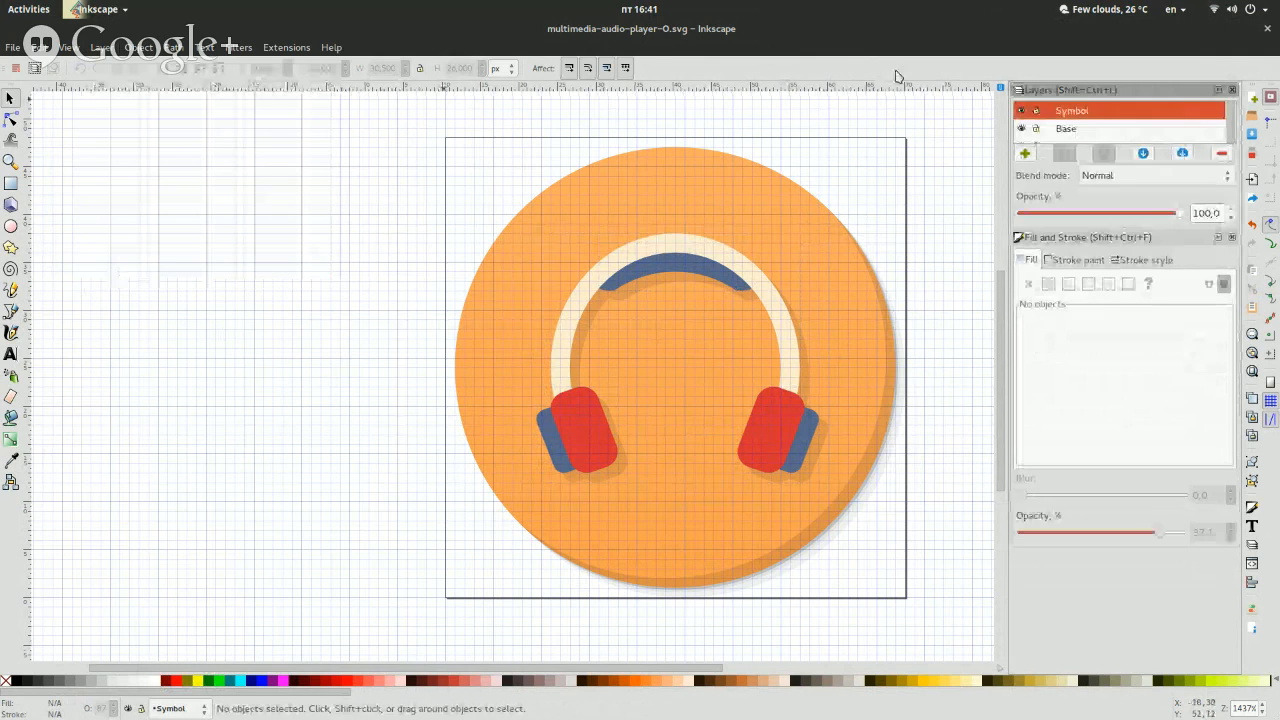
{"action": "scroll", "coordinate": [1160, 127], "scroll_direction": "down", "scroll_amount": 1}
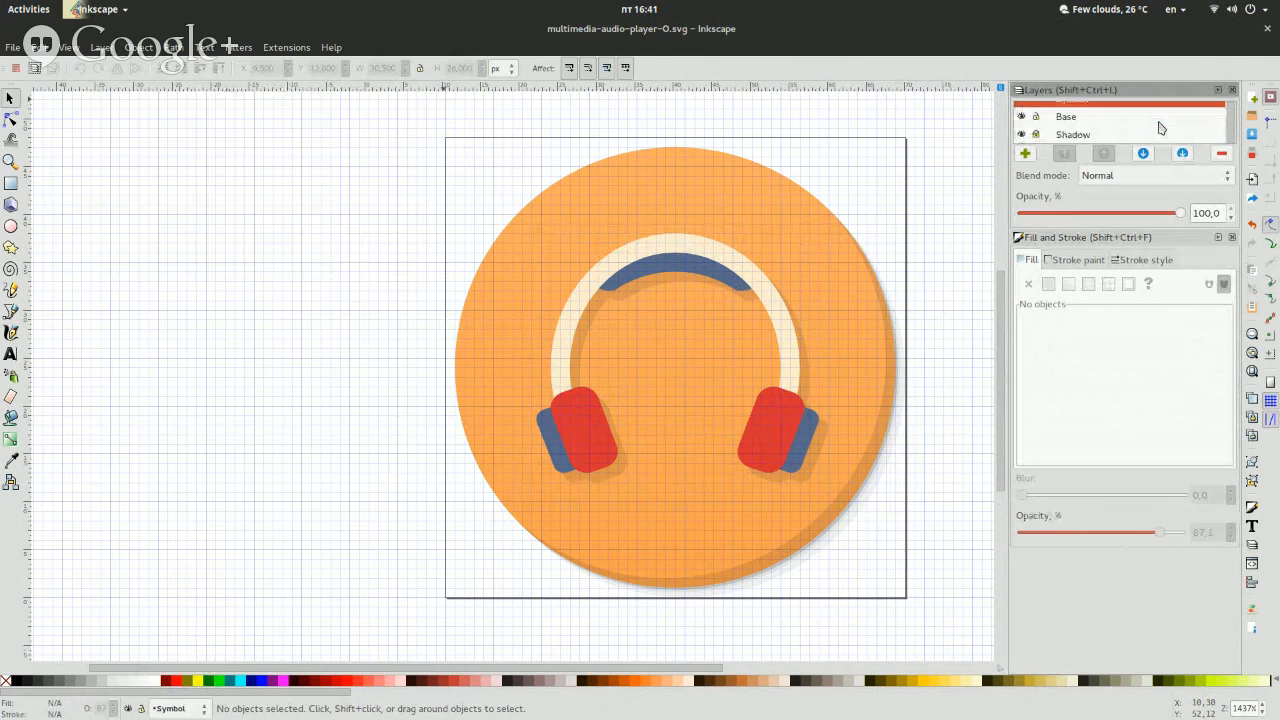
{"action": "left_click", "coordinate": [1105, 135]}
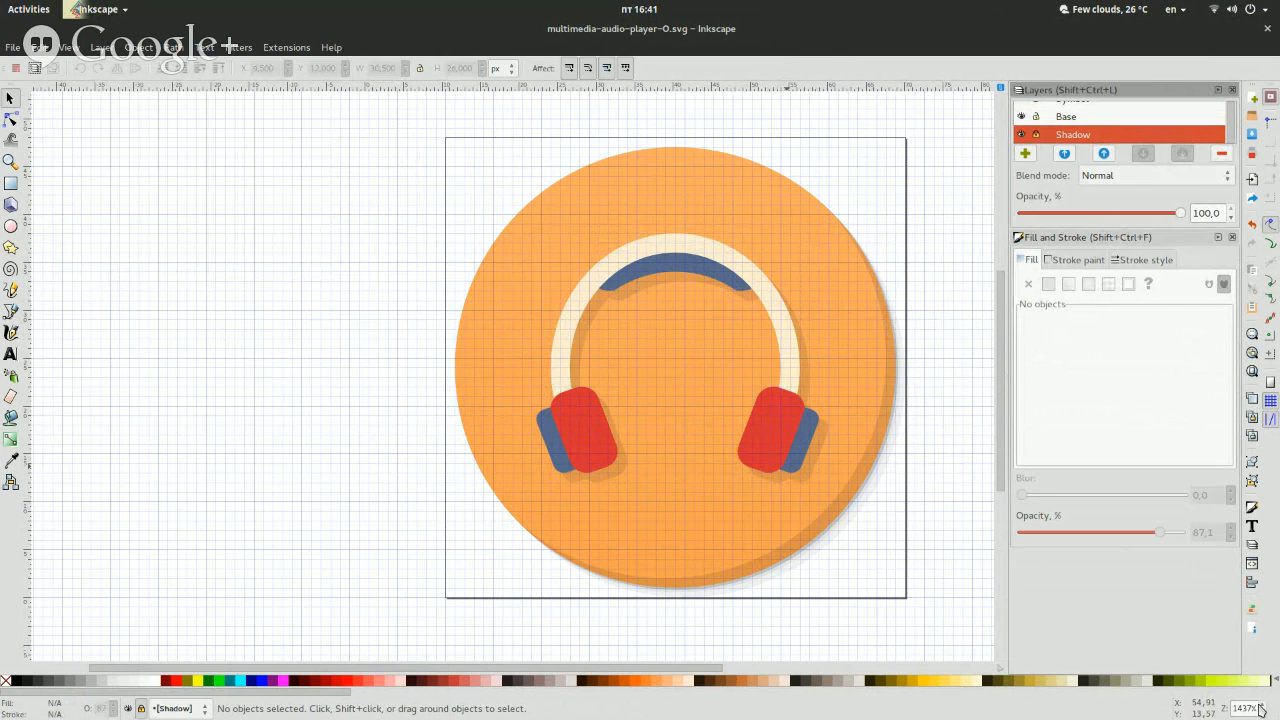
{"action": "scroll", "coordinate": [1258, 706], "scroll_direction": "up", "scroll_amount": 20}
{"action": "scroll", "coordinate": [586, 450], "scroll_direction": "down", "scroll_amount": 20}
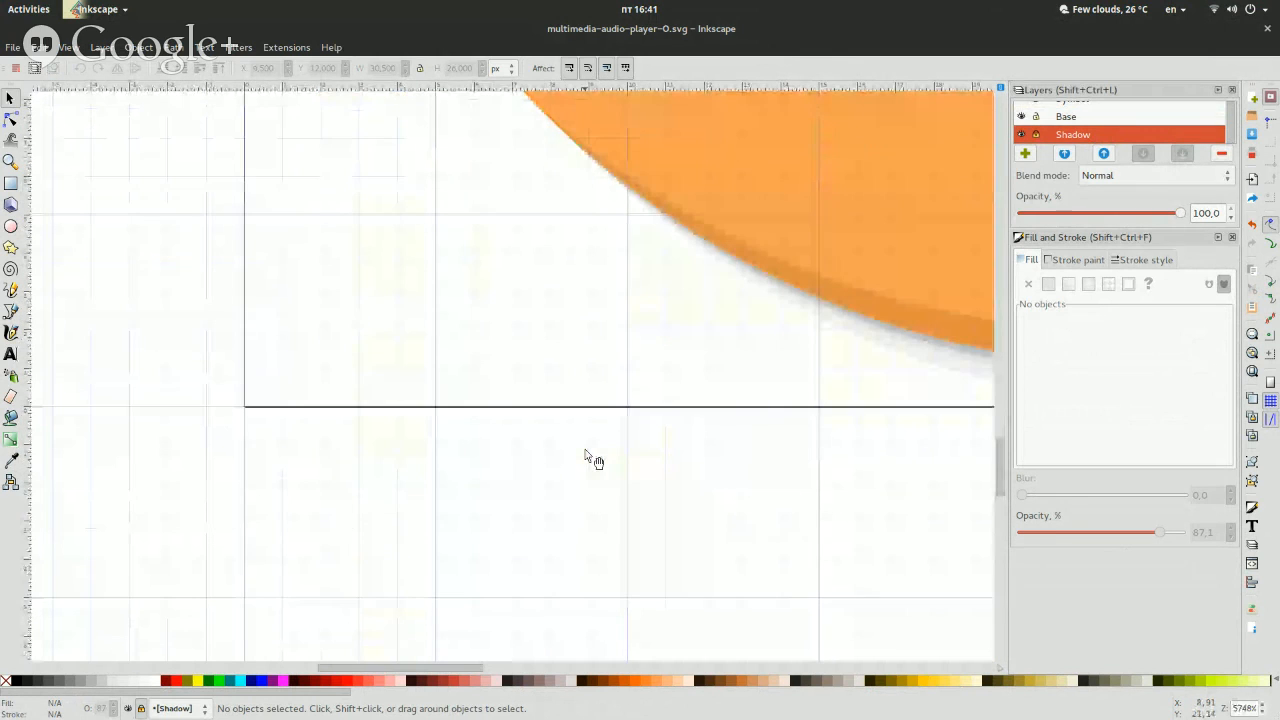
{"action": "left_click_drag", "start_coordinate": [444, 668], "coordinate": [560, 670]}
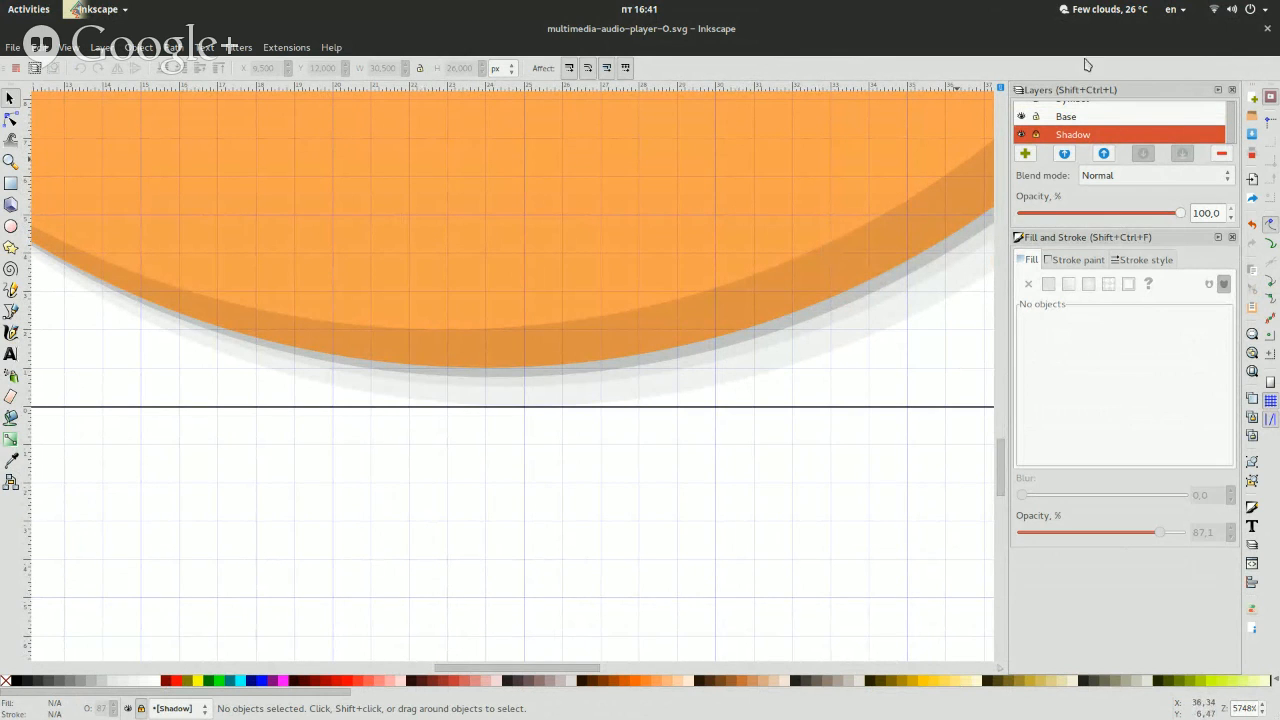
Inspect the Base layer's objects by selecting the orange circle and the darker shading path along its lower rim.
{"action": "scroll", "coordinate": [780, 331], "scroll_direction": "up", "scroll_amount": 6}
{"action": "left_click", "coordinate": [780, 331]}
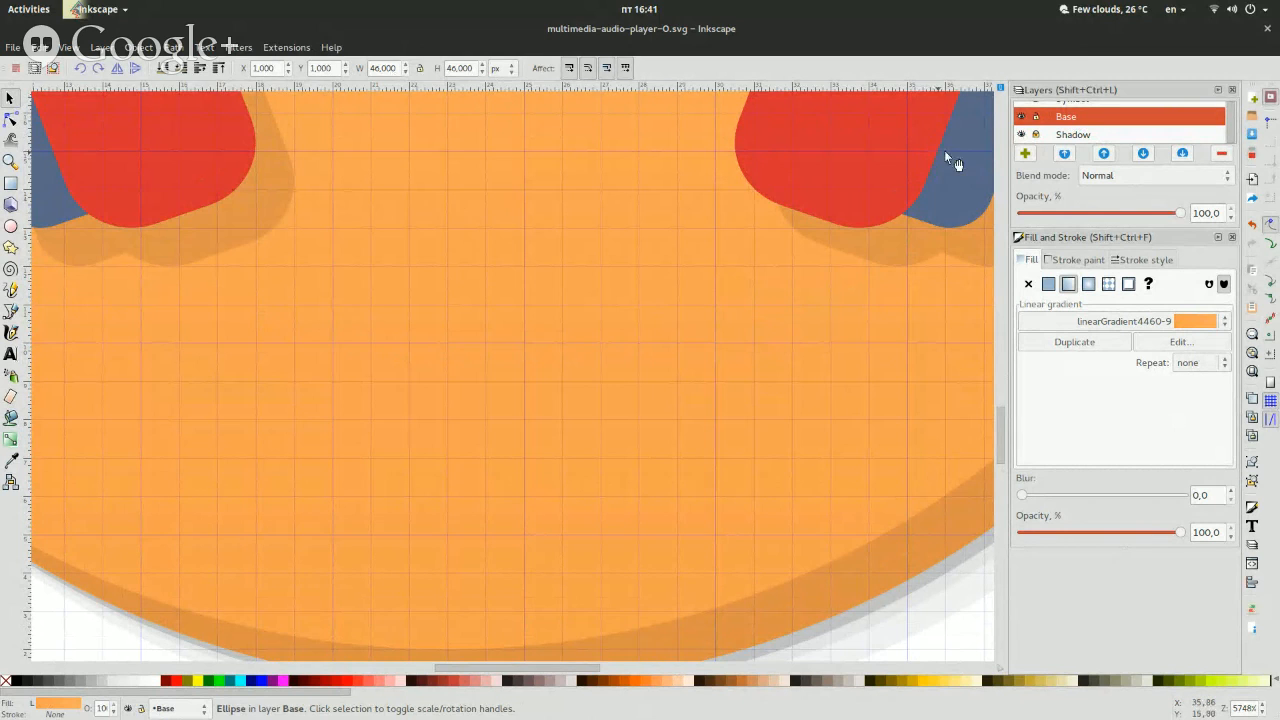
{"action": "left_click", "coordinate": [738, 620]}
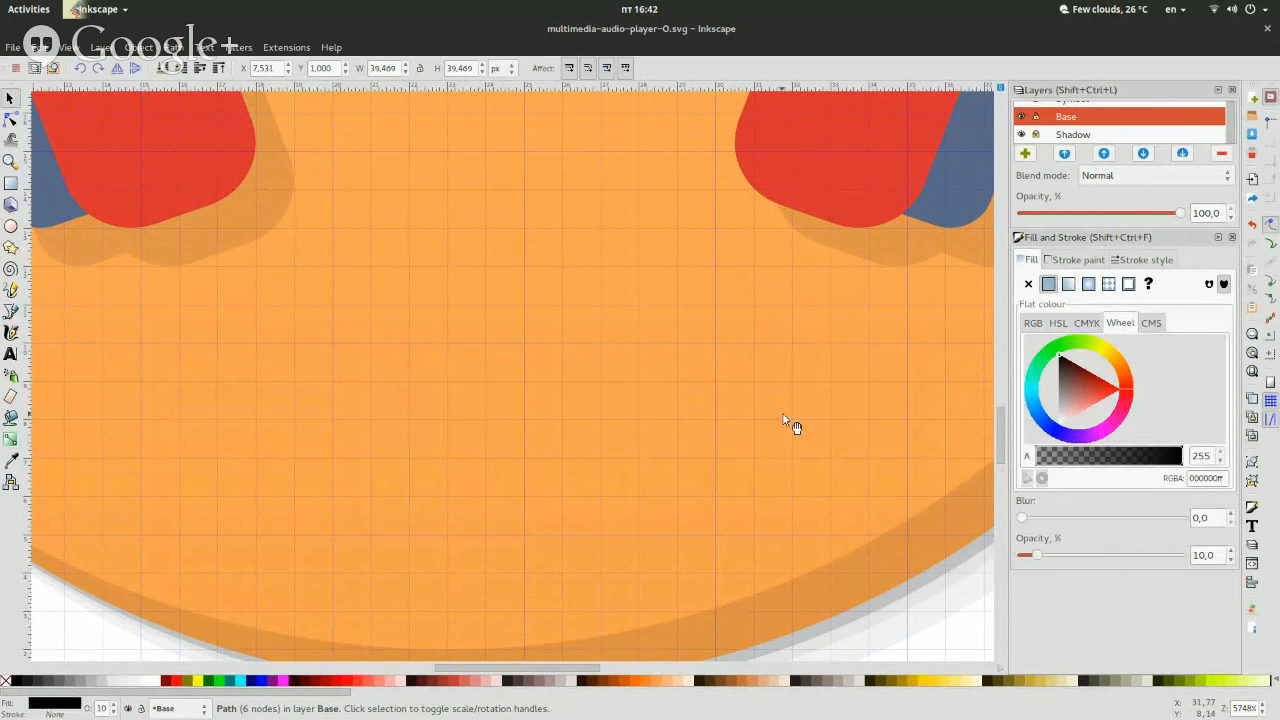
Make the Symbol layer current and close the Layers and Fill and Stroke dialogs.
{"action": "scroll", "coordinate": [1157, 123], "scroll_direction": "up", "scroll_amount": 1}
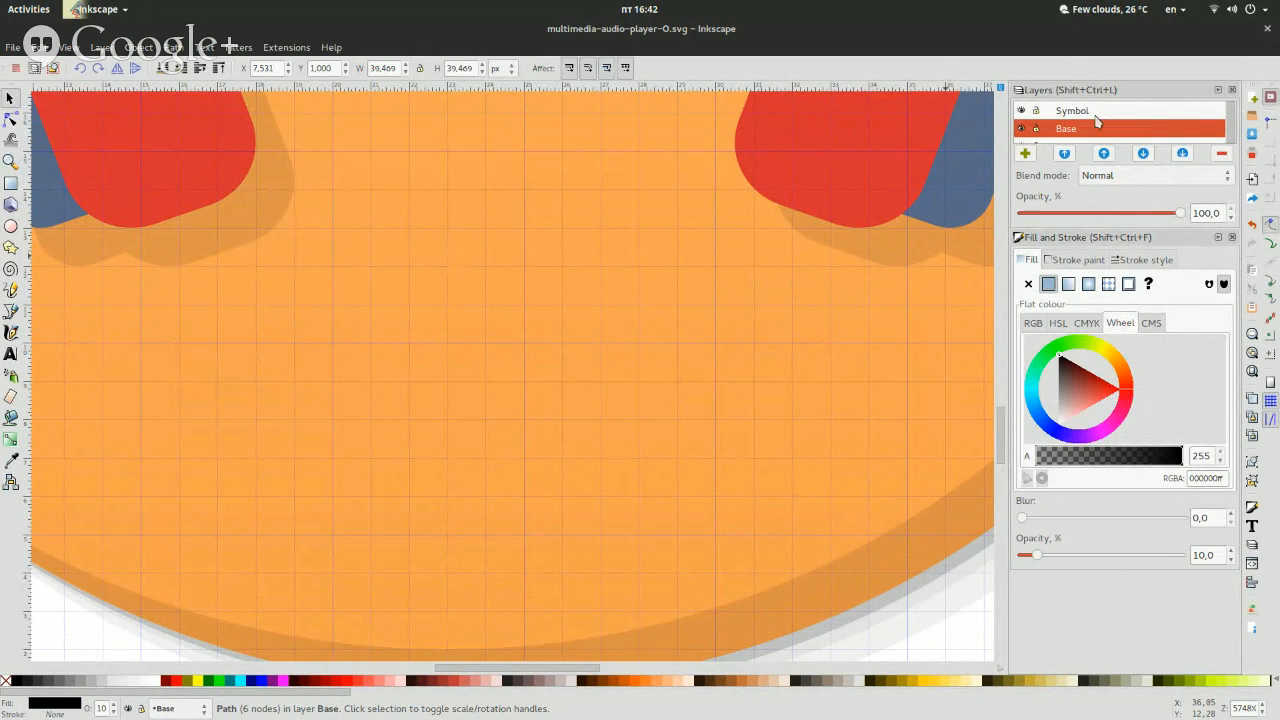
{"action": "left_click", "coordinate": [1082, 110]}
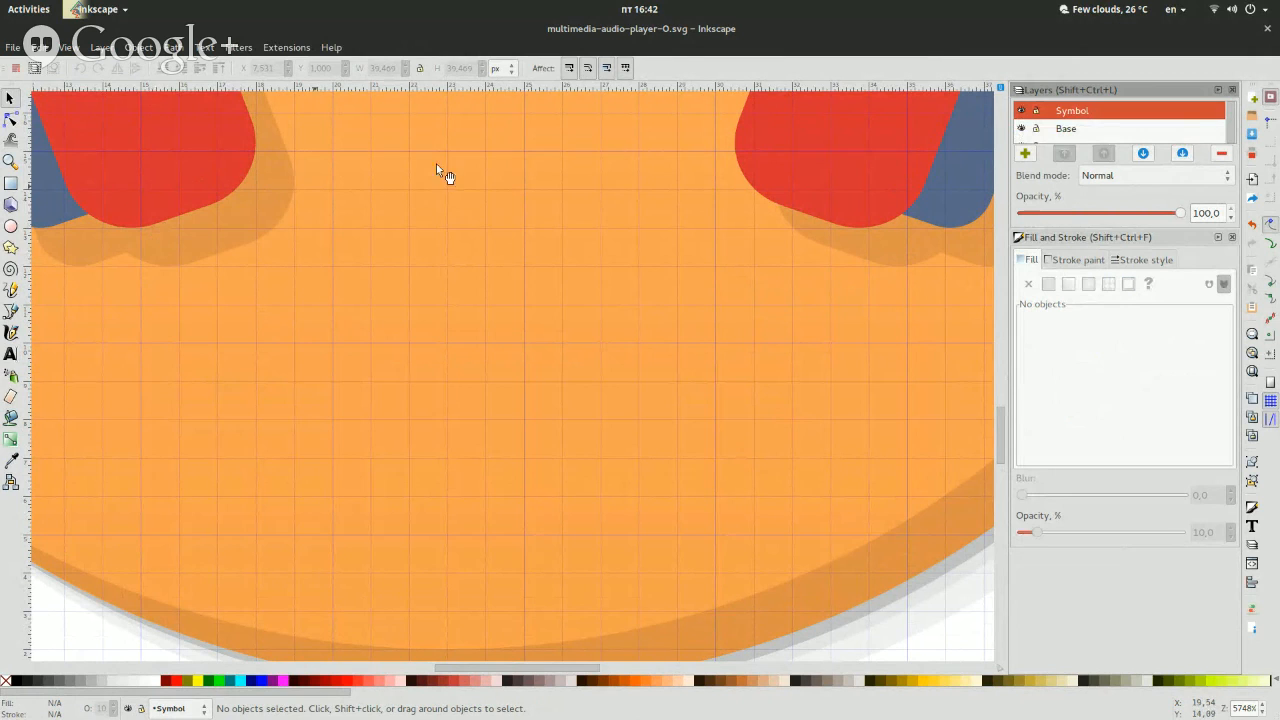
{"action": "left_click", "coordinate": [1232, 89]}
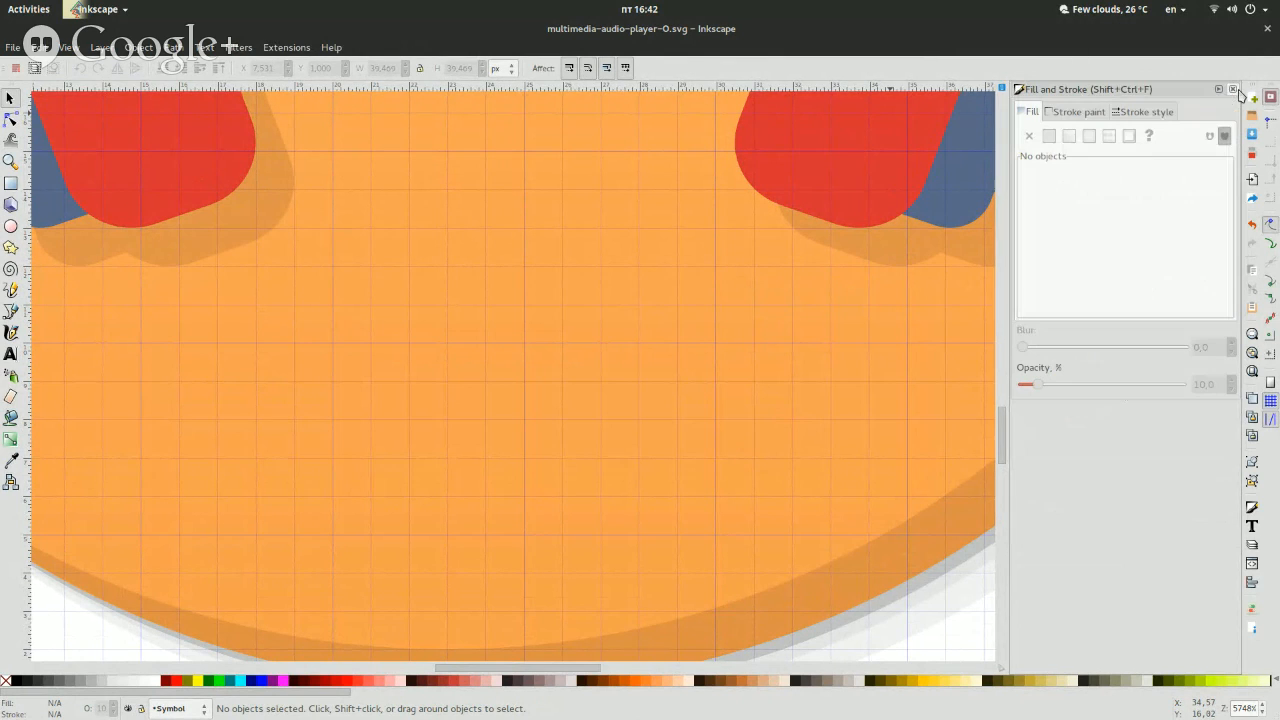
{"action": "left_click", "coordinate": [1232, 89]}
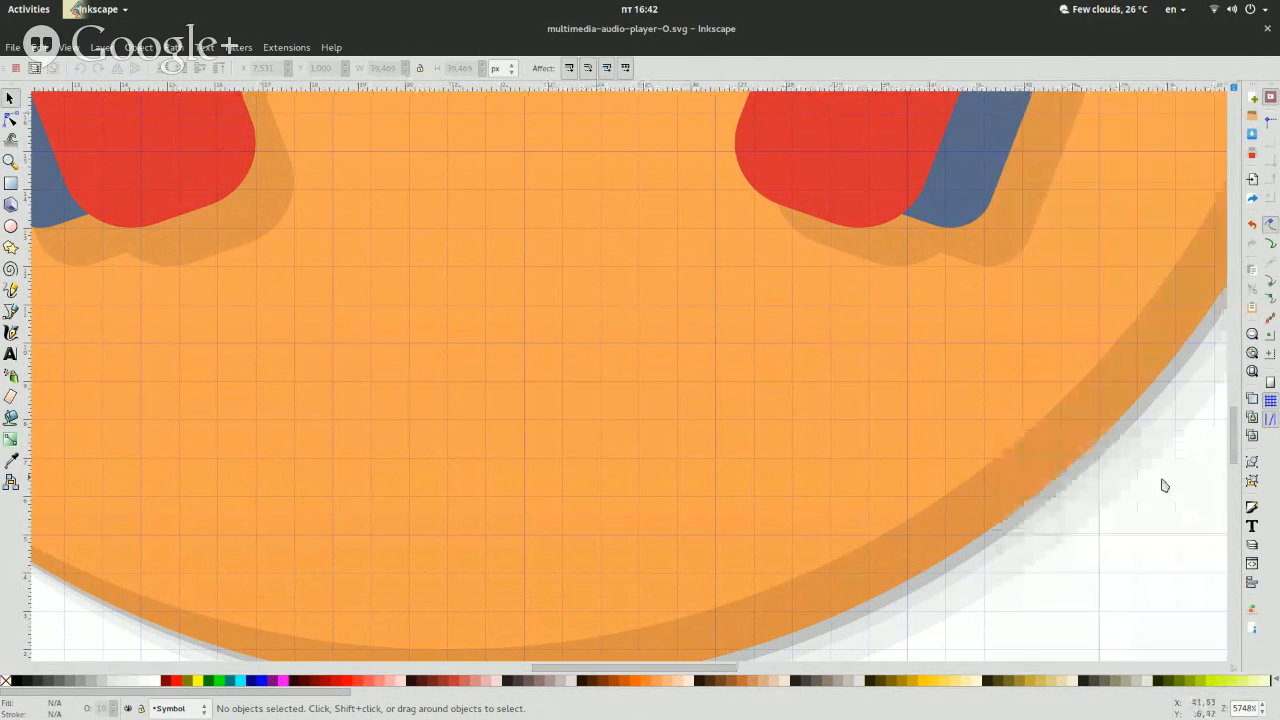
Select the headphones' offset shadow group in the Symbol layer to inspect it.
{"action": "scroll", "coordinate": [1076, 548], "scroll_direction": "down", "scroll_amount": 2}
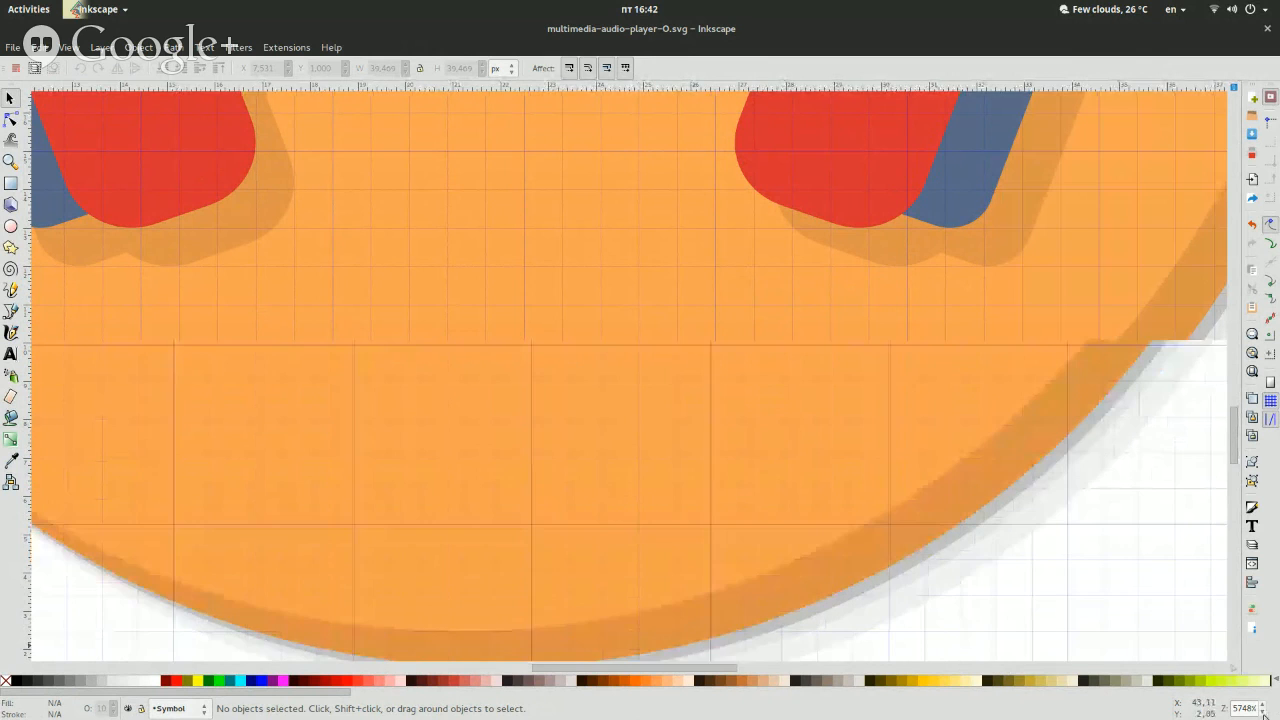
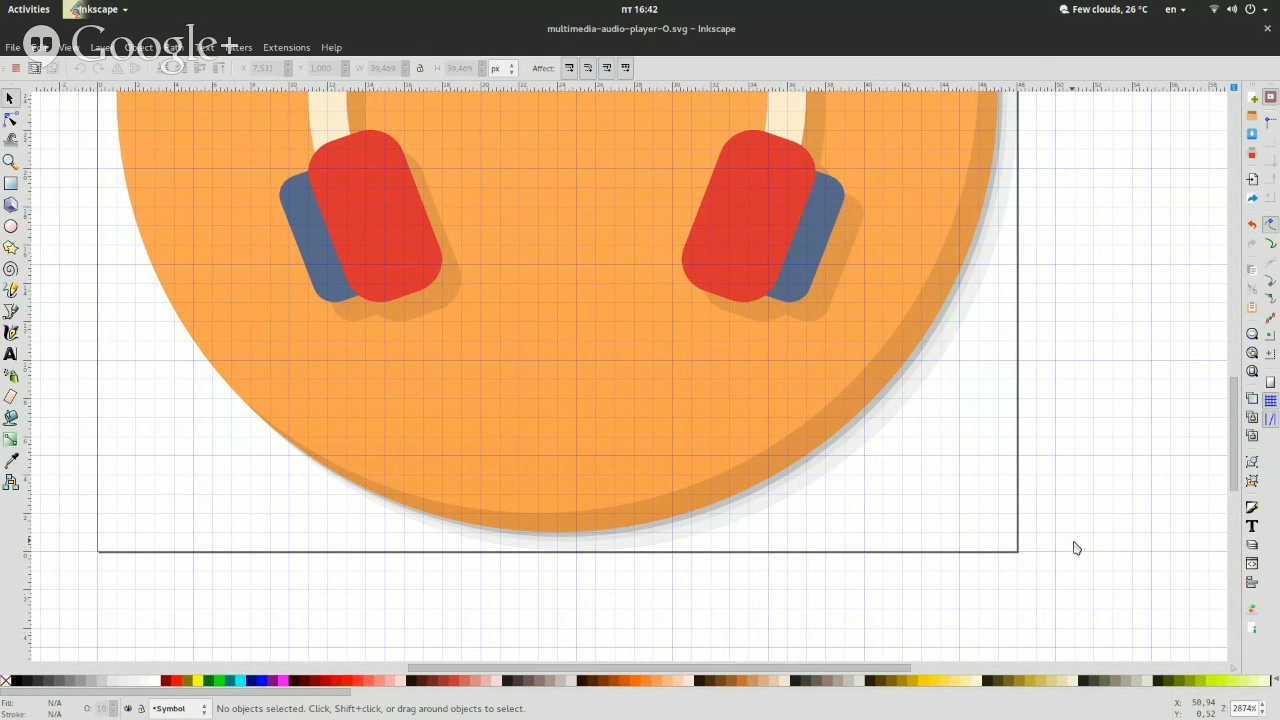
{"action": "scroll", "coordinate": [815, 555], "scroll_direction": "up", "scroll_amount": 5}
{"action": "left_click", "coordinate": [812, 550]}
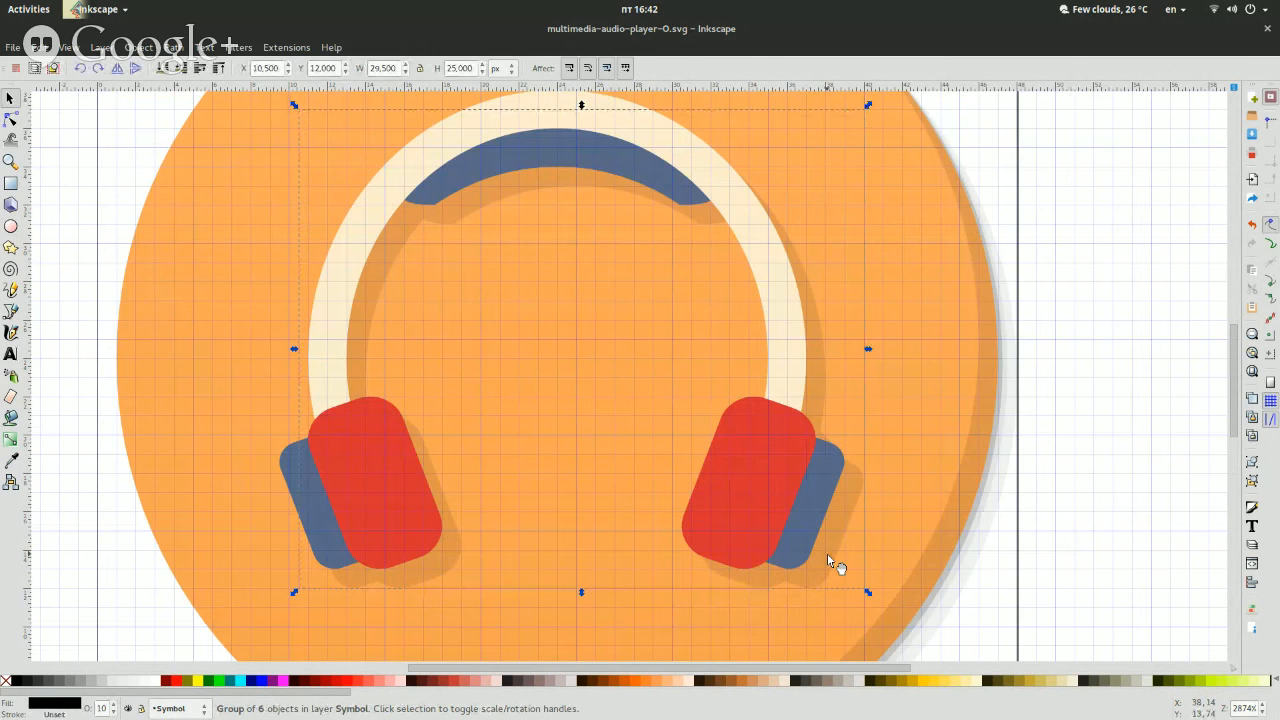
Inspect the headphones' offset shadow group and the Base layer's darker shading path by selecting each in turn.
{"action": "left_click", "coordinate": [1120, 546]}
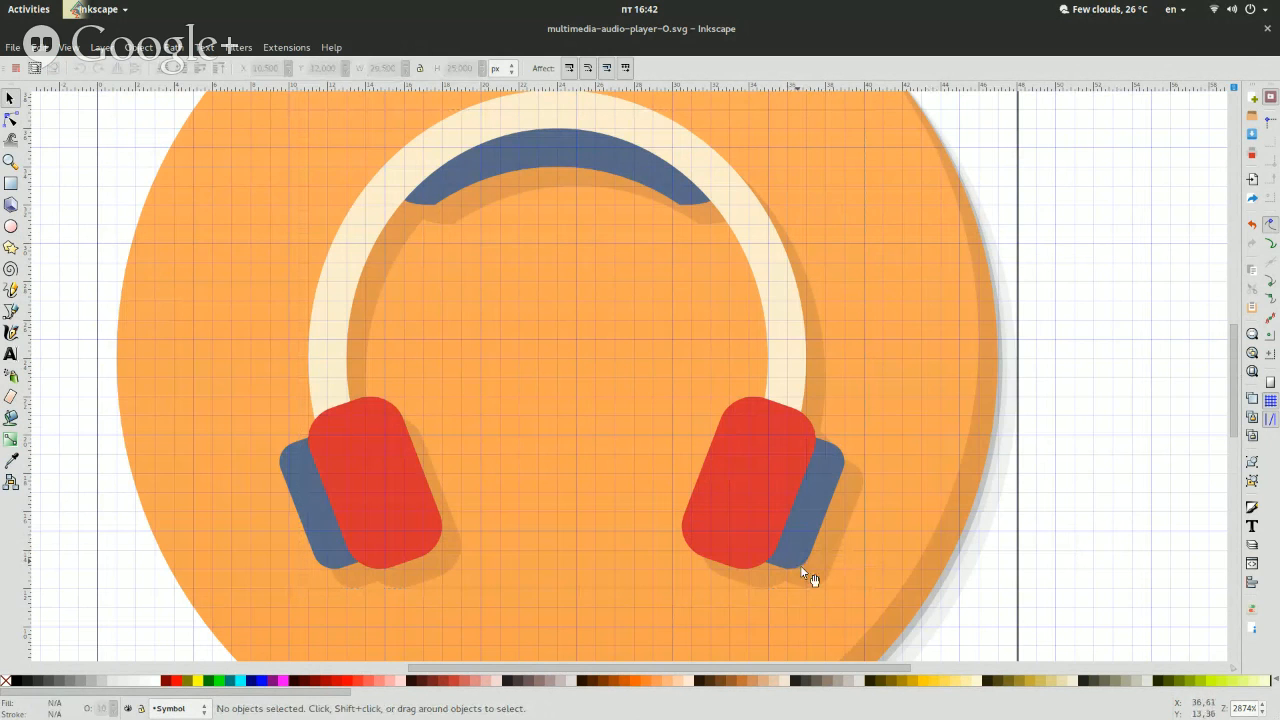
{"action": "left_click", "coordinate": [804, 578]}
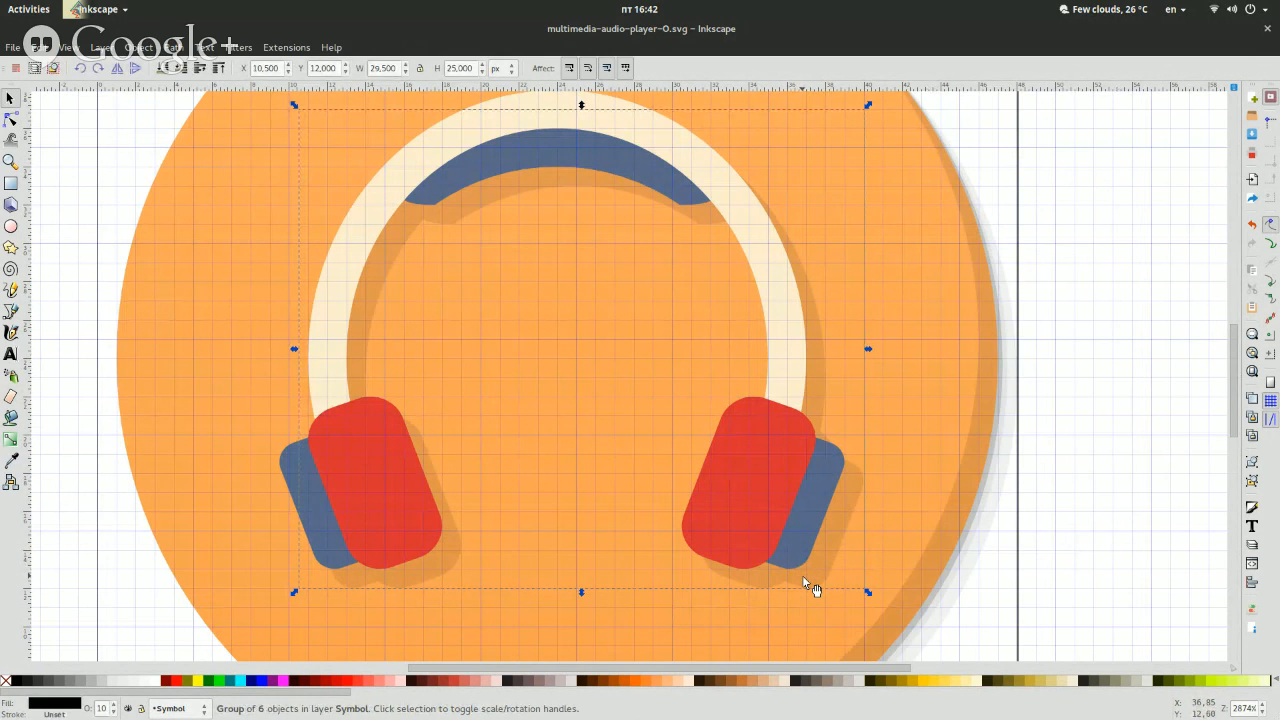
{"action": "left_click", "coordinate": [1123, 476]}
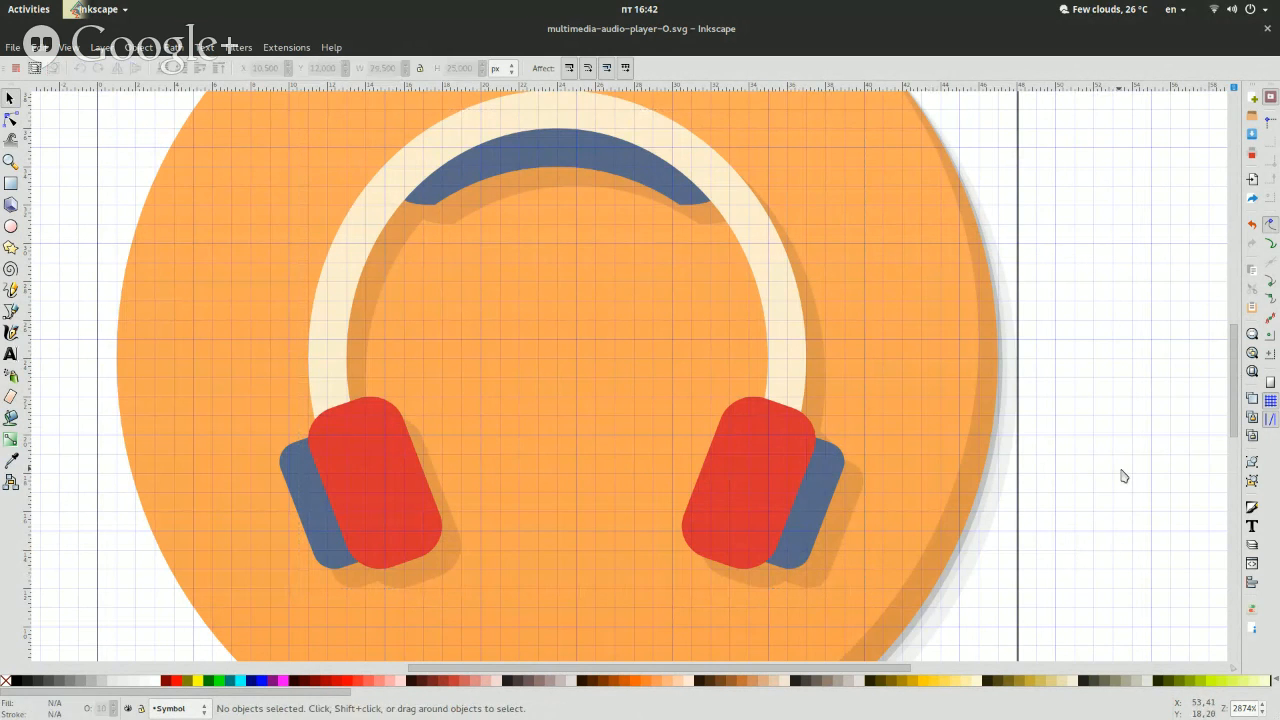
{"action": "left_click", "coordinate": [962, 494]}
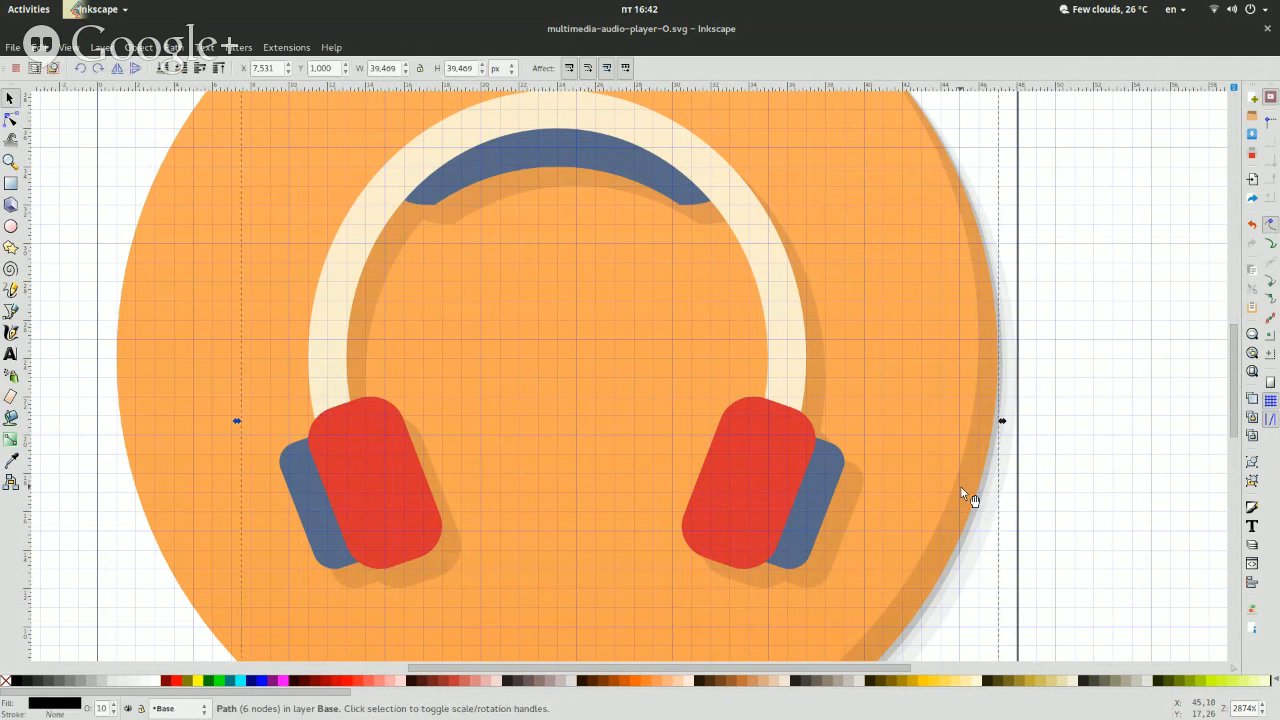
{"action": "left_click", "coordinate": [1045, 492]}
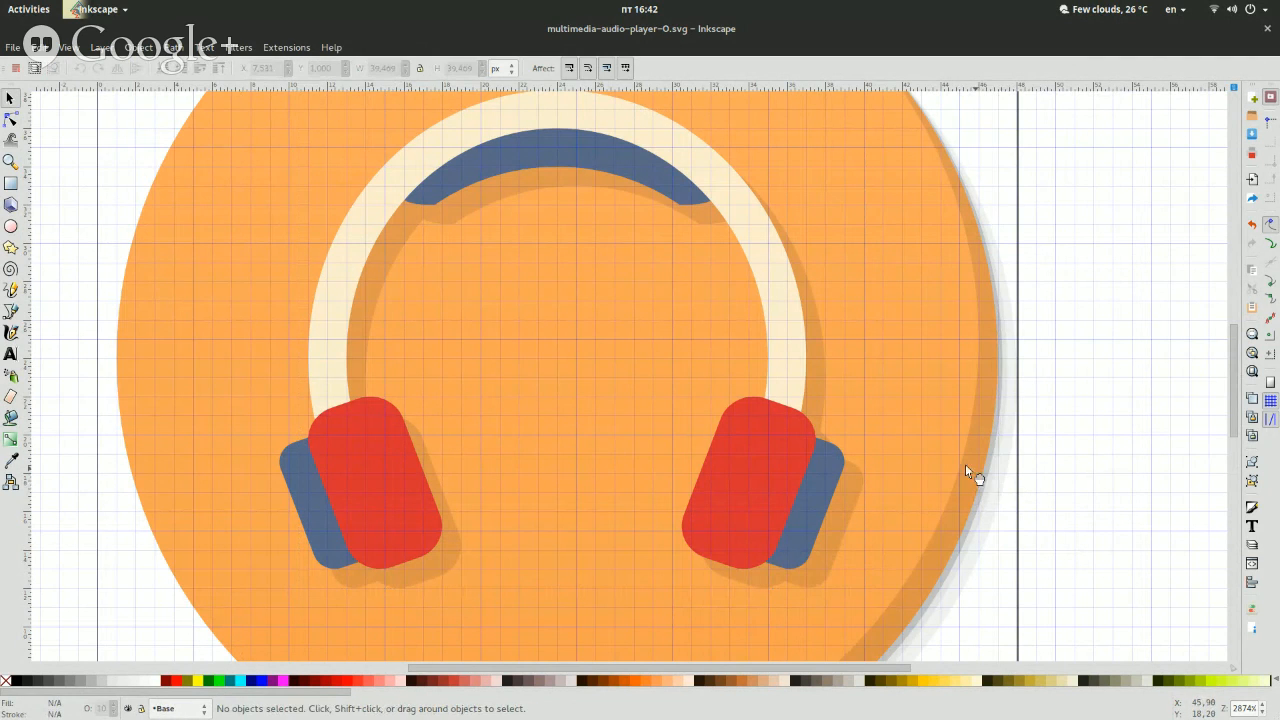
{"action": "left_click", "coordinate": [967, 479]}
{"action": "left_click", "coordinate": [1020, 494]}
Try shifting the headphones' shadow group 2 px left and 2 px down, and return it to its original offset.
{"action": "left_click", "coordinate": [844, 545]}
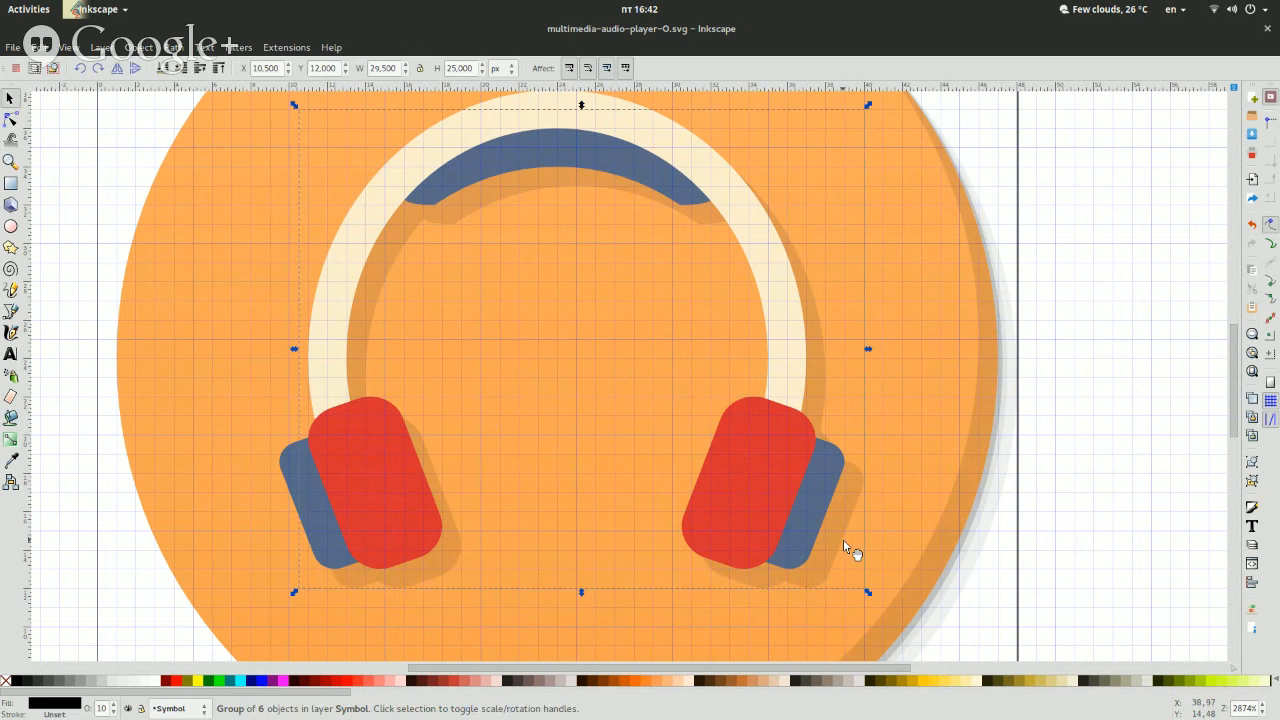
{"action": "key", "text": "Left"}
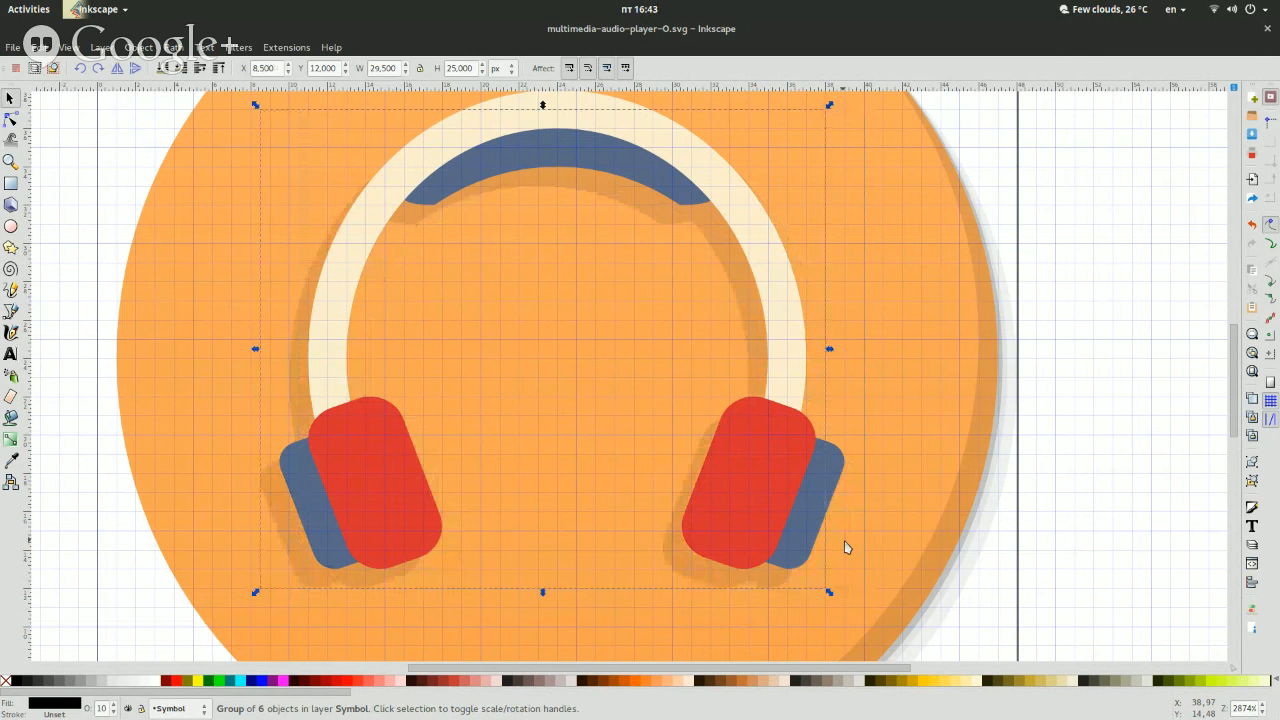
{"action": "key", "text": "Down"}
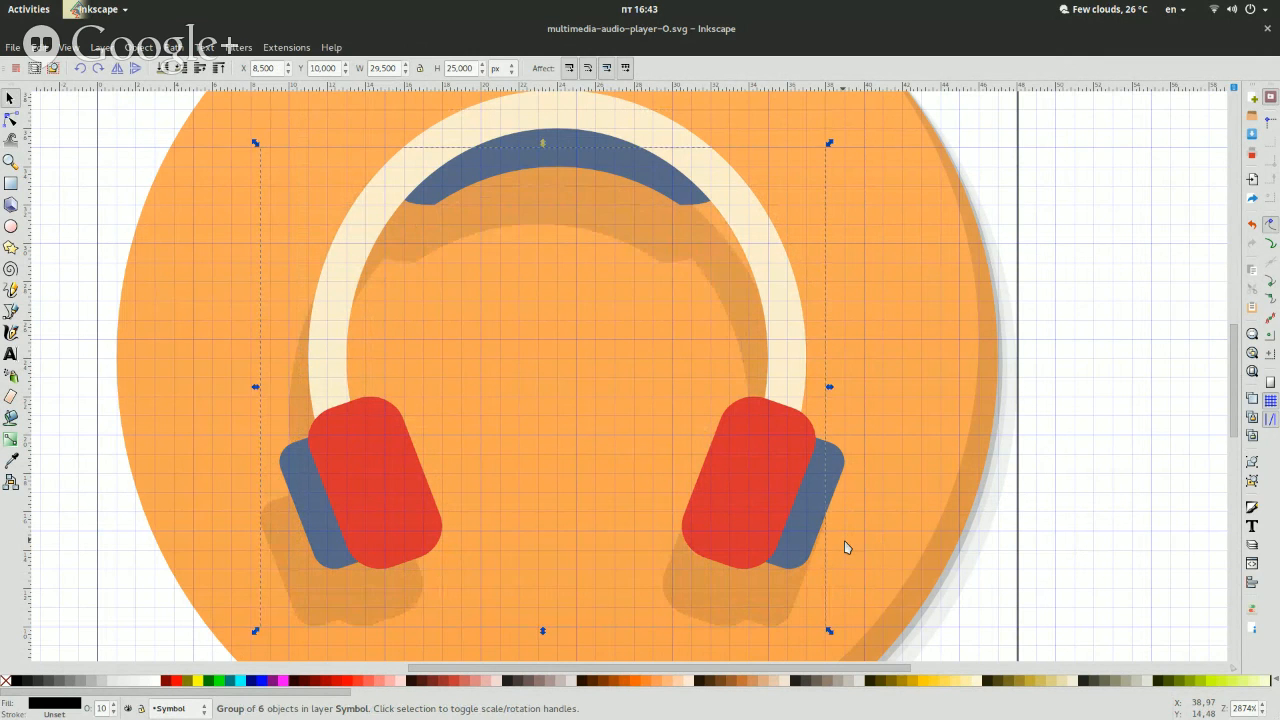
{"action": "key", "text": "Up"}
{"action": "key", "text": "Right"}
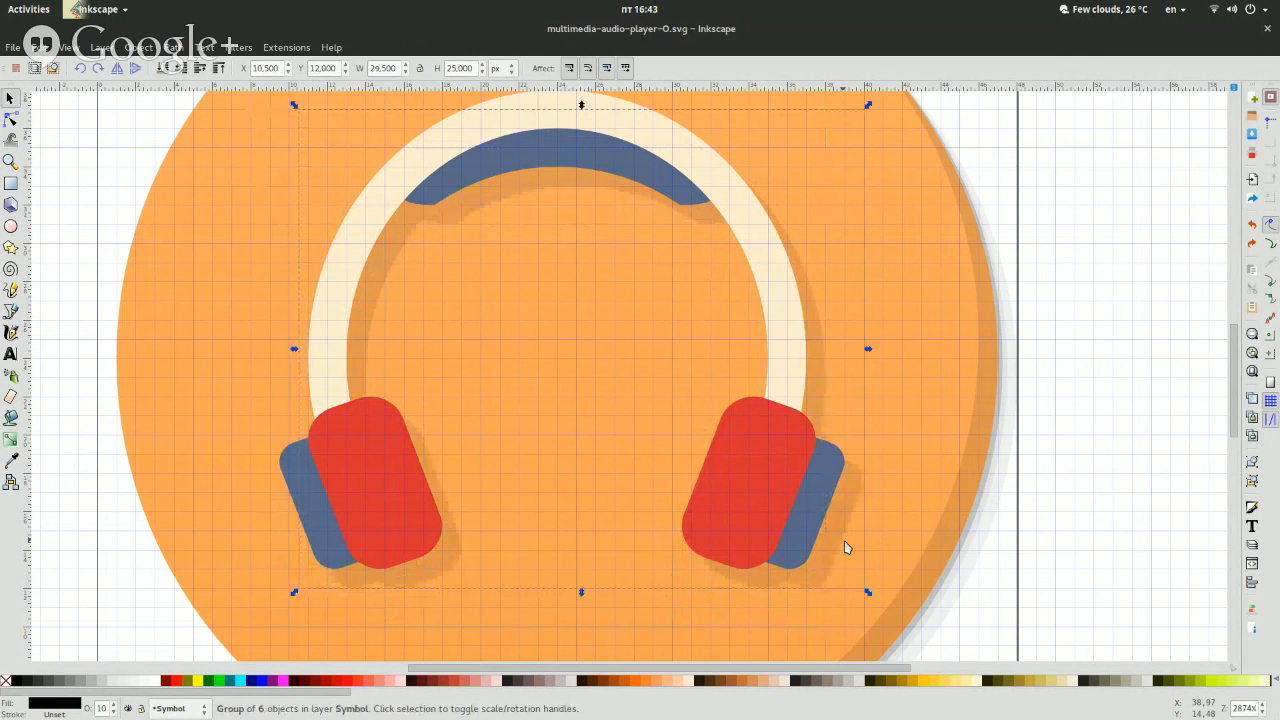
{"action": "left_click", "coordinate": [1148, 517]}
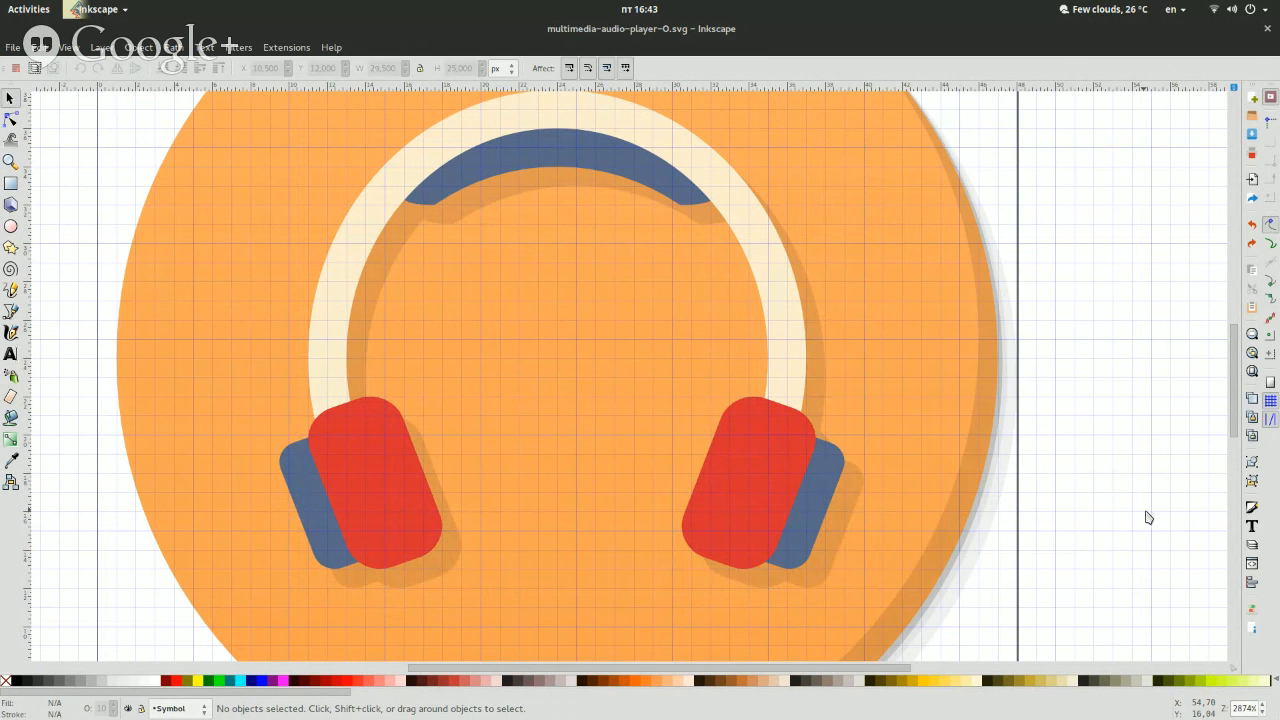
Close the audio-player icon without saving and open the square-test folder in the file manager.
{"action": "key", "text": "ctrl+w"}
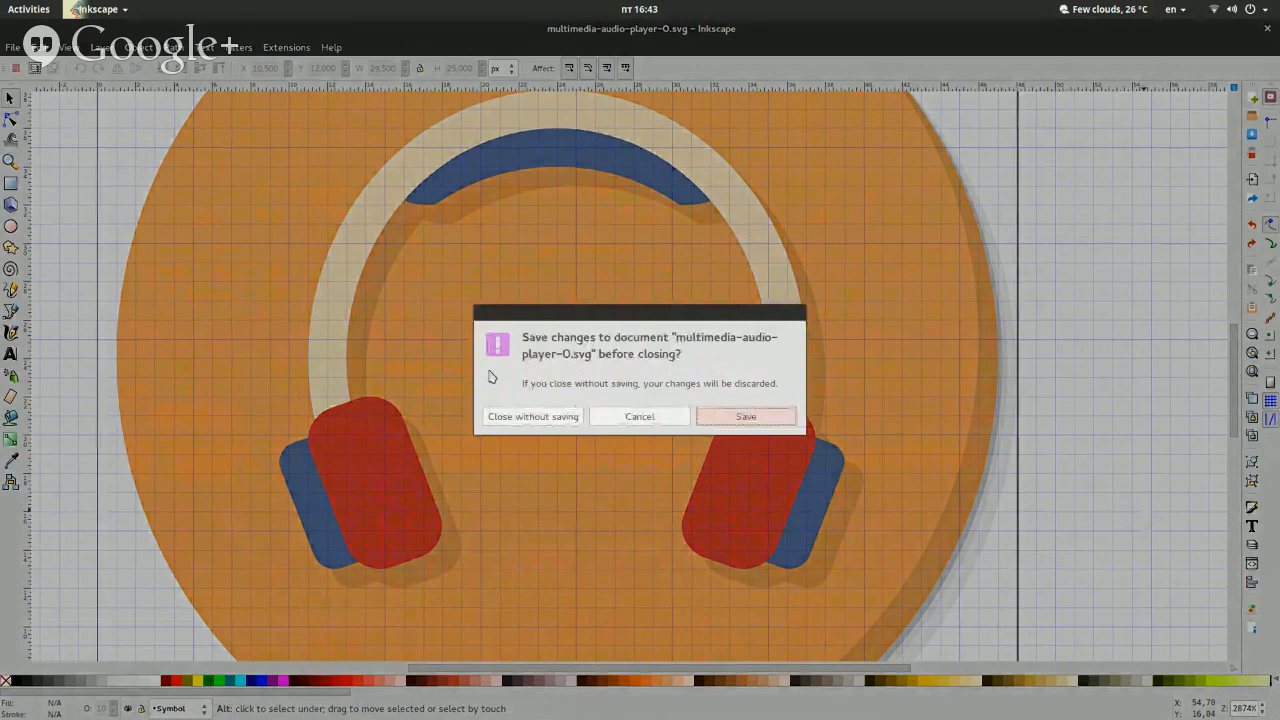
{"action": "left_click", "coordinate": [532, 416]}
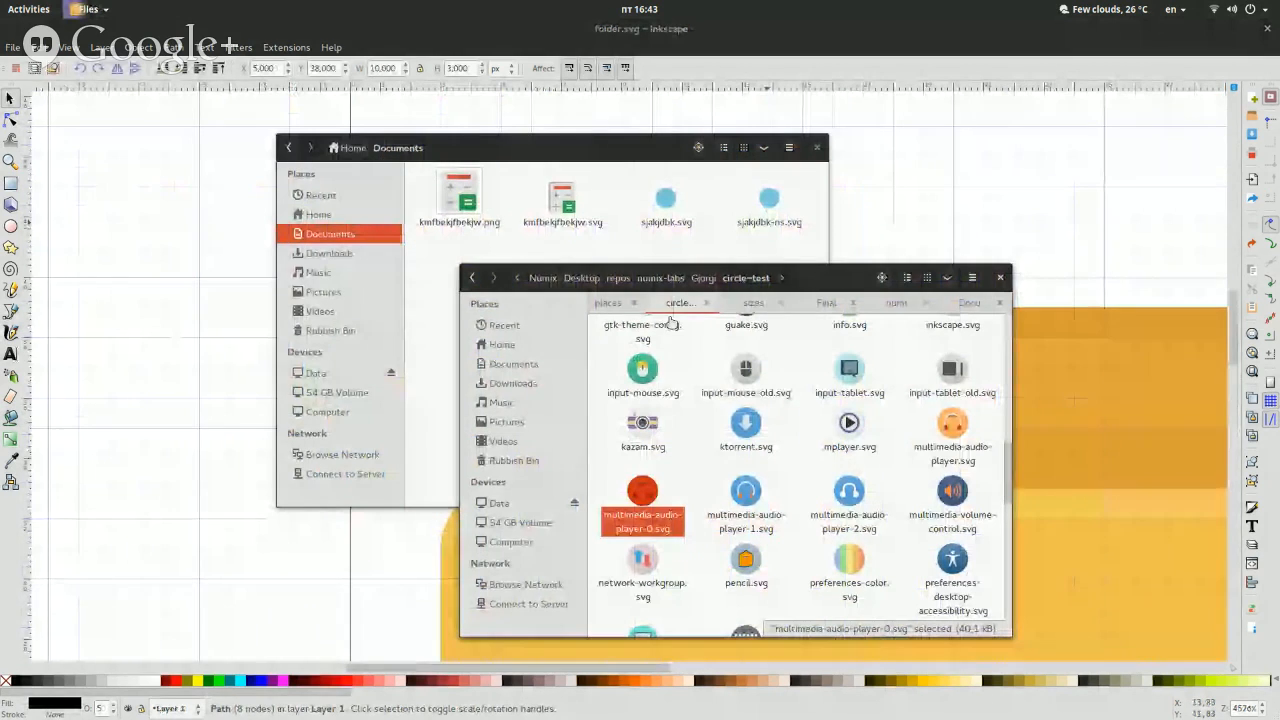
{"action": "middle_click", "coordinate": [704, 278]}
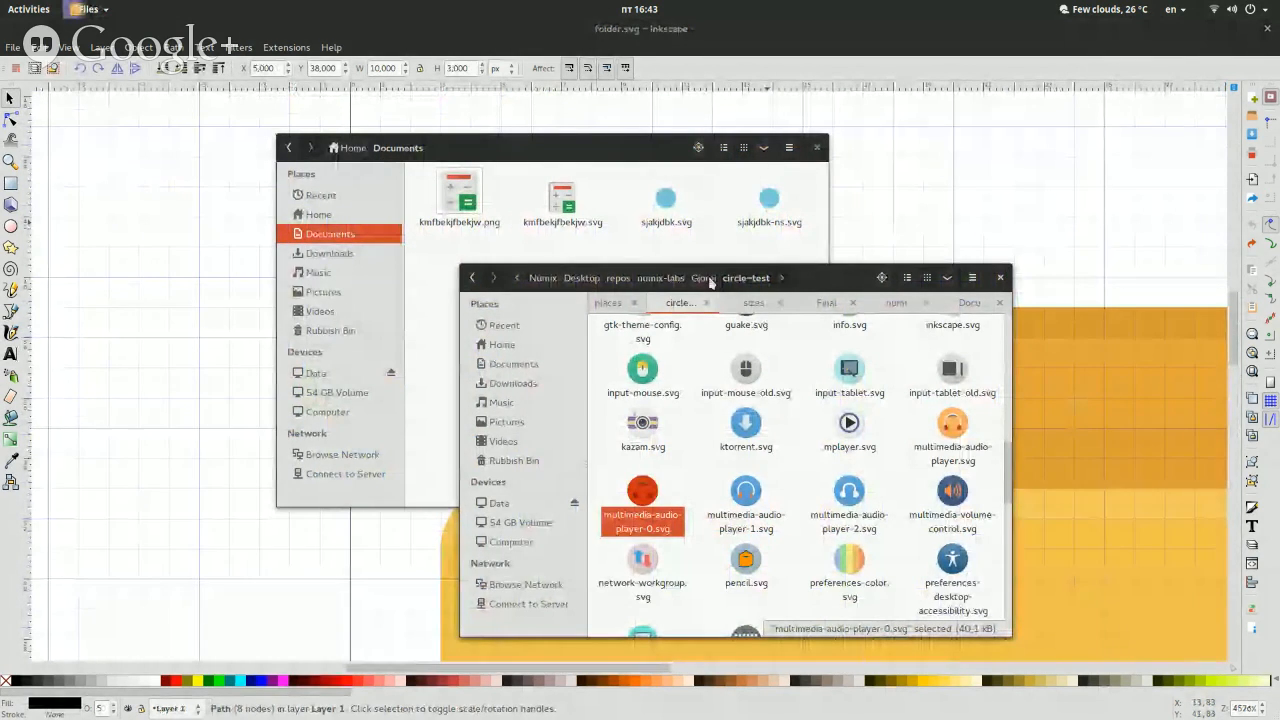
{"action": "left_click", "coordinate": [724, 302]}
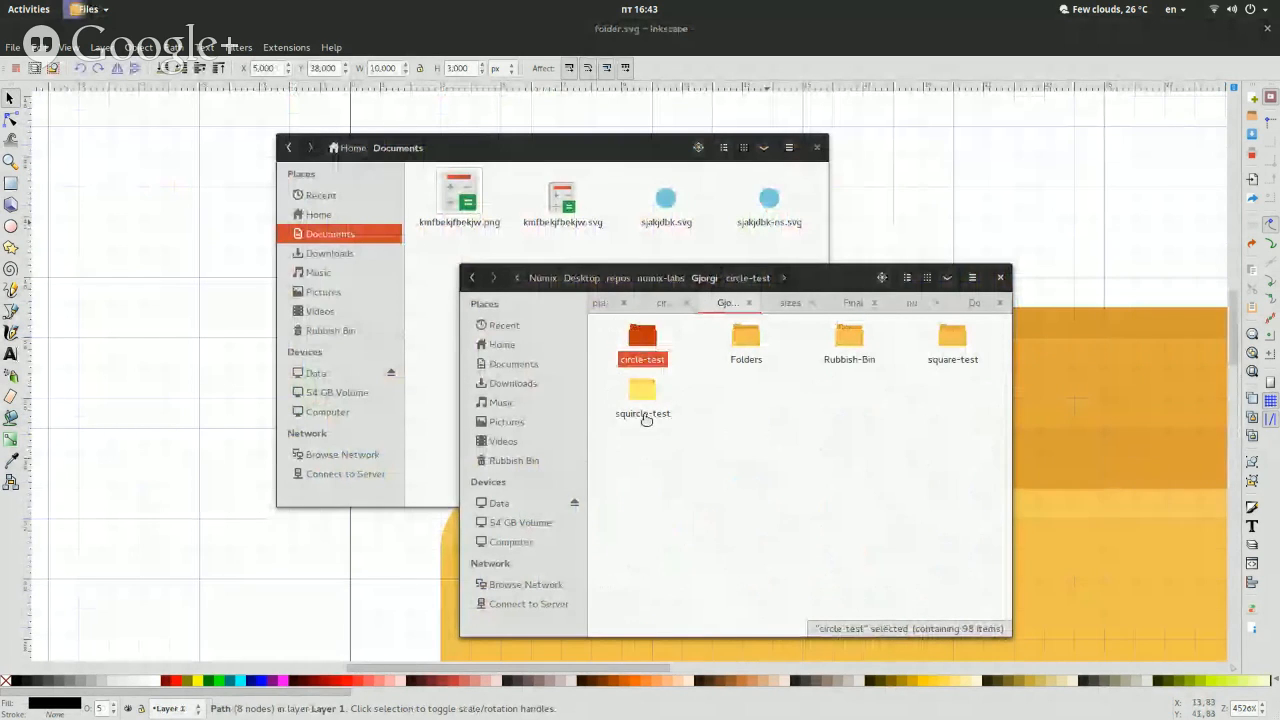
{"action": "double_click", "coordinate": [962, 356]}
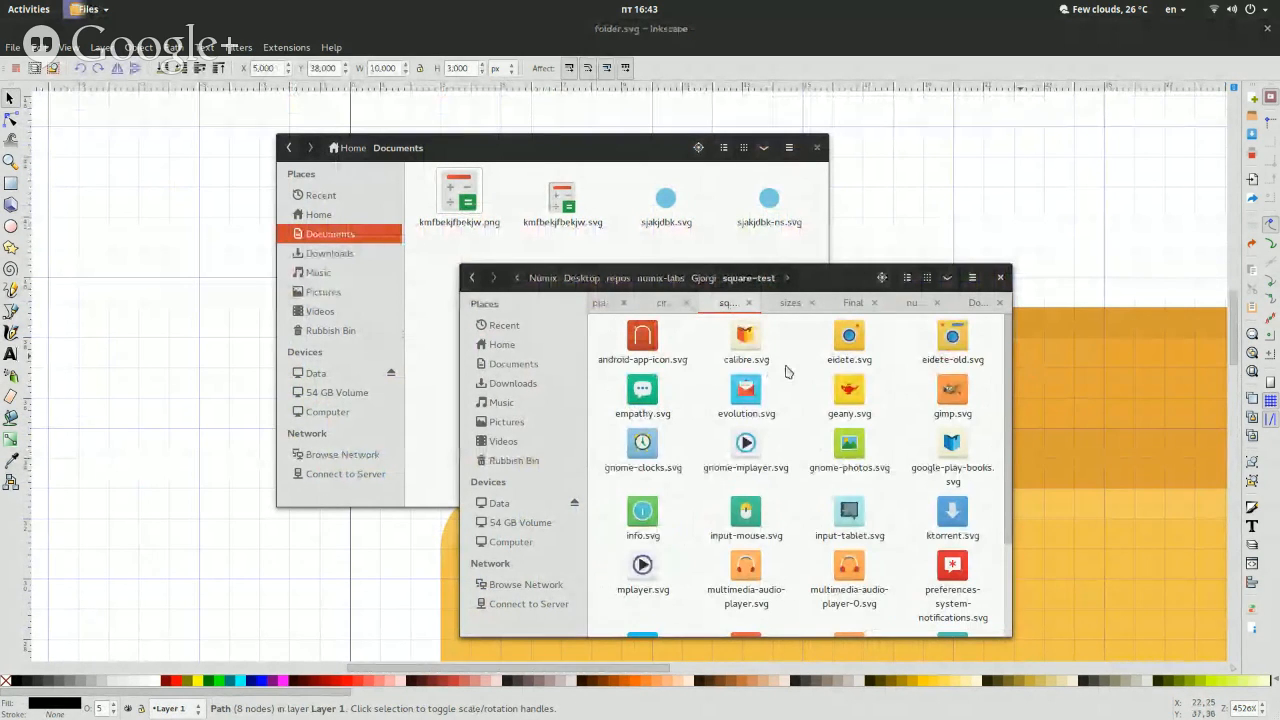
Open redshift.svg from the square-test folder in Inkscape.
{"action": "scroll", "coordinate": [786, 372], "scroll_direction": "down", "scroll_amount": 3}
{"action": "right_click", "coordinate": [757, 540]}
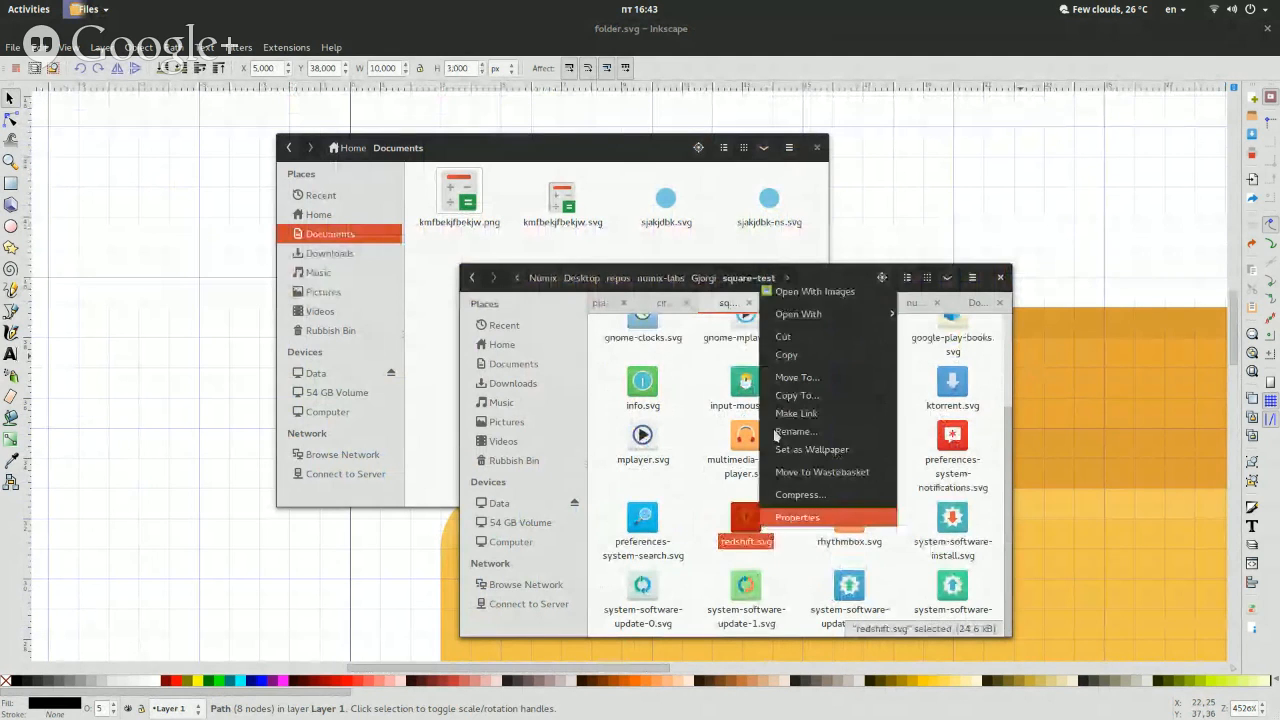
{"action": "mouse_move", "coordinate": [876, 316]}
{"action": "left_click", "coordinate": [938, 372]}
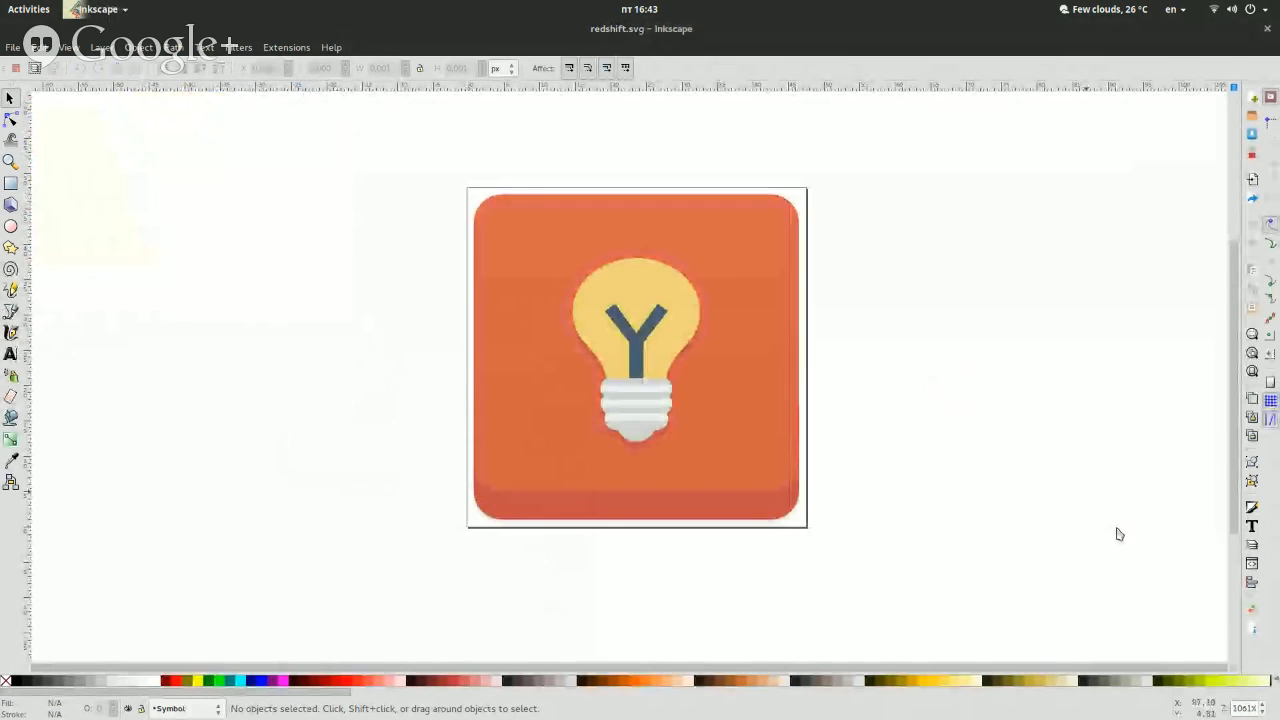
Show the Layers dialog for the light-bulb icon and widen it.
{"action": "scroll", "coordinate": [1264, 707], "scroll_direction": "down", "scroll_amount": 2}
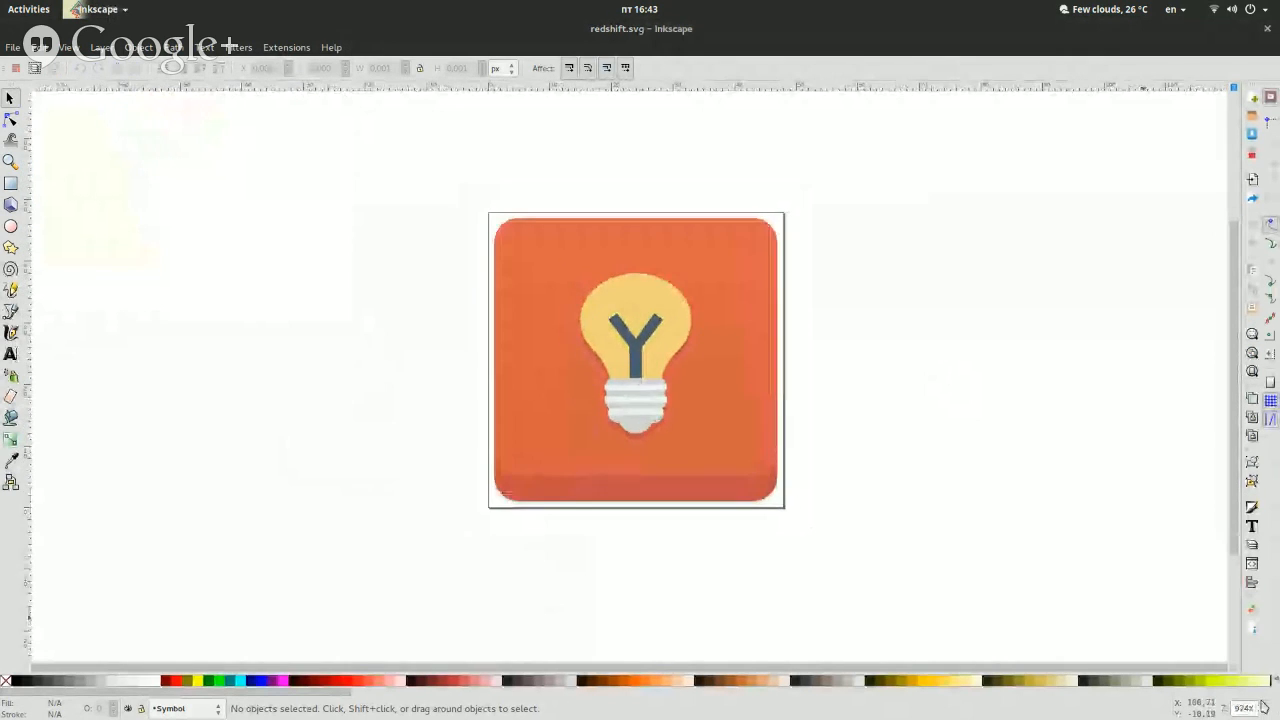
{"action": "scroll", "coordinate": [1264, 707], "scroll_direction": "up", "scroll_amount": 3}
{"action": "scroll", "coordinate": [1264, 707], "scroll_direction": "up", "scroll_amount": 1}
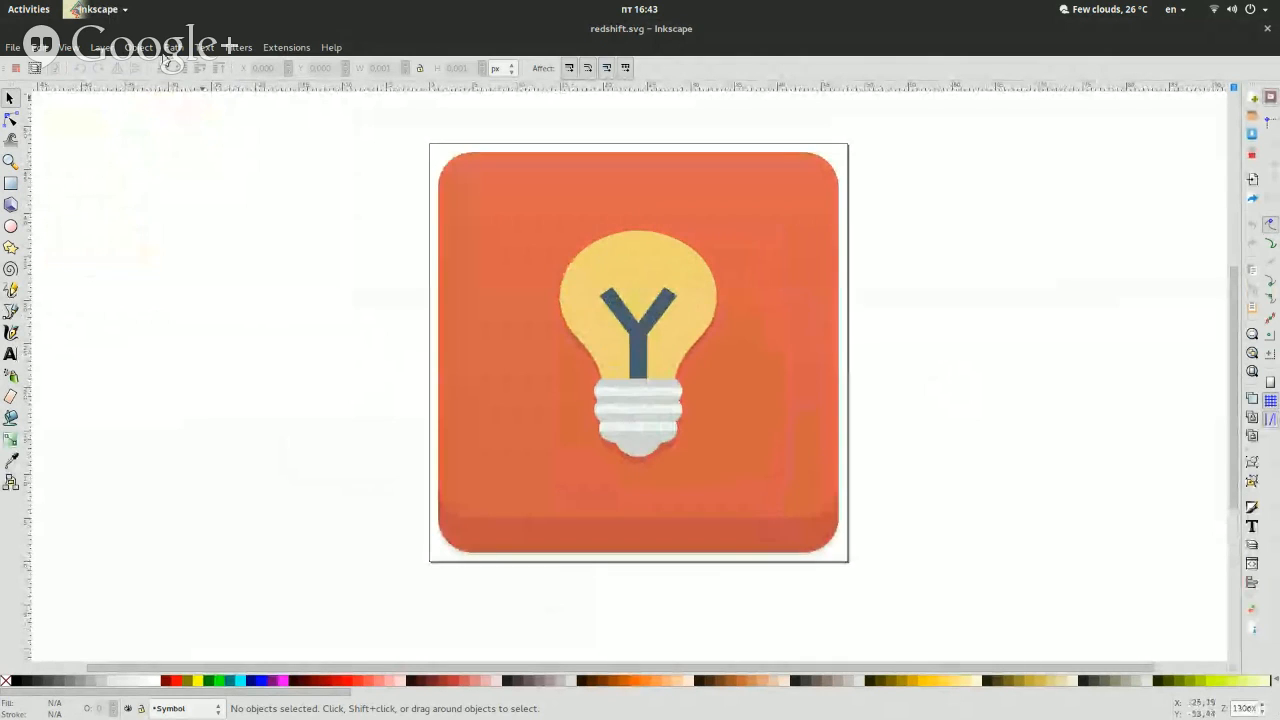
{"action": "left_click", "coordinate": [101, 47]}
{"action": "left_click", "coordinate": [114, 285]}
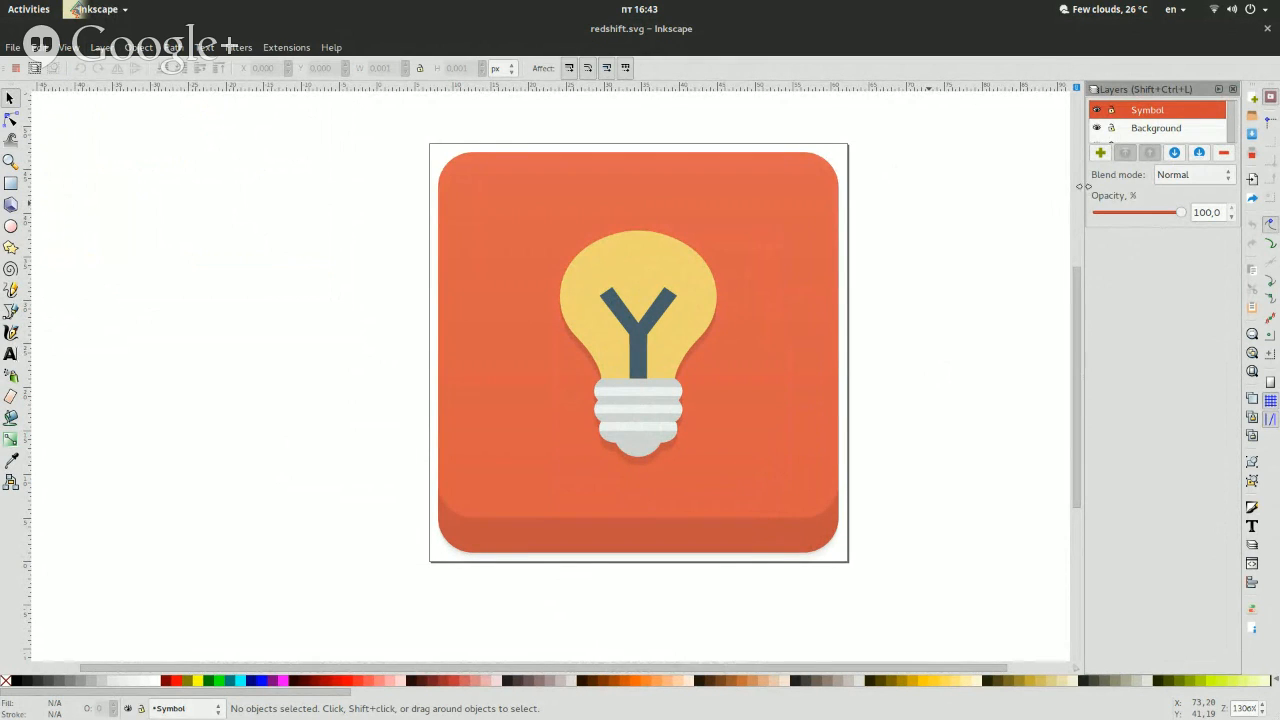
{"action": "left_click_drag", "start_coordinate": [1087, 187], "coordinate": [1002, 188]}
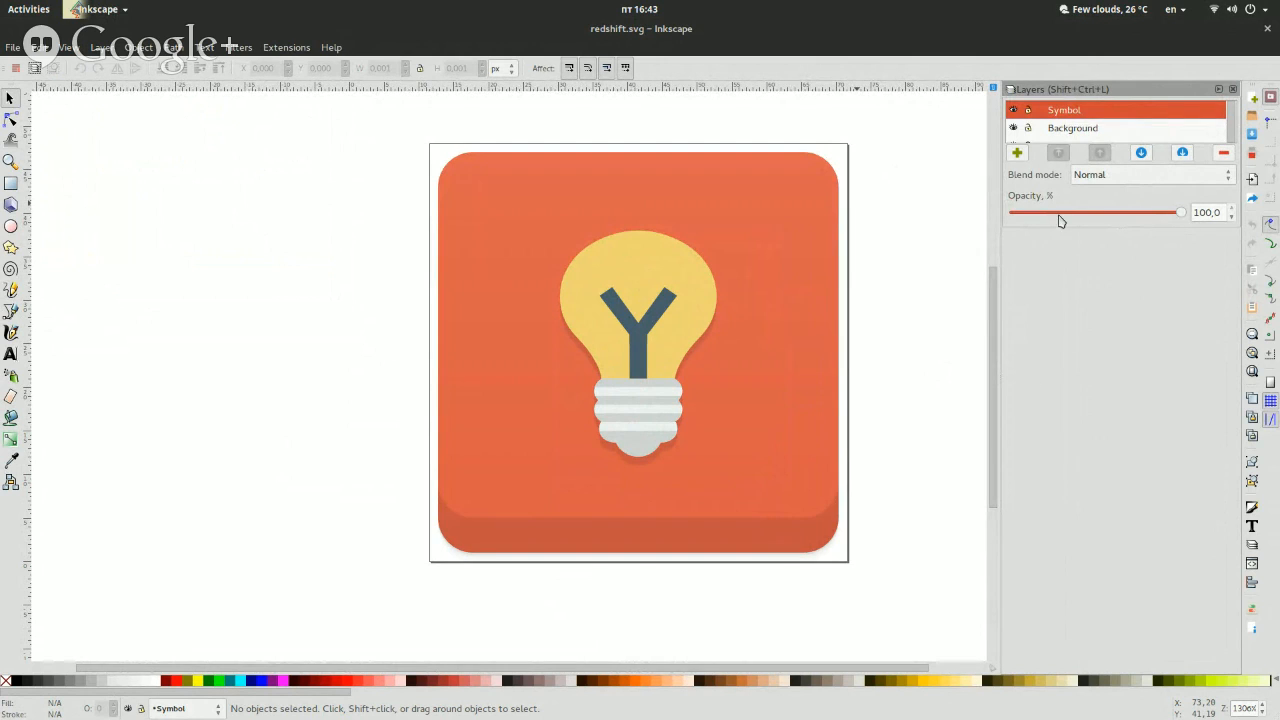
Select the Shadow layer and examine the layered shadow strips under the square's lower edge.
{"action": "scroll", "coordinate": [1136, 127], "scroll_direction": "down", "scroll_amount": 1}
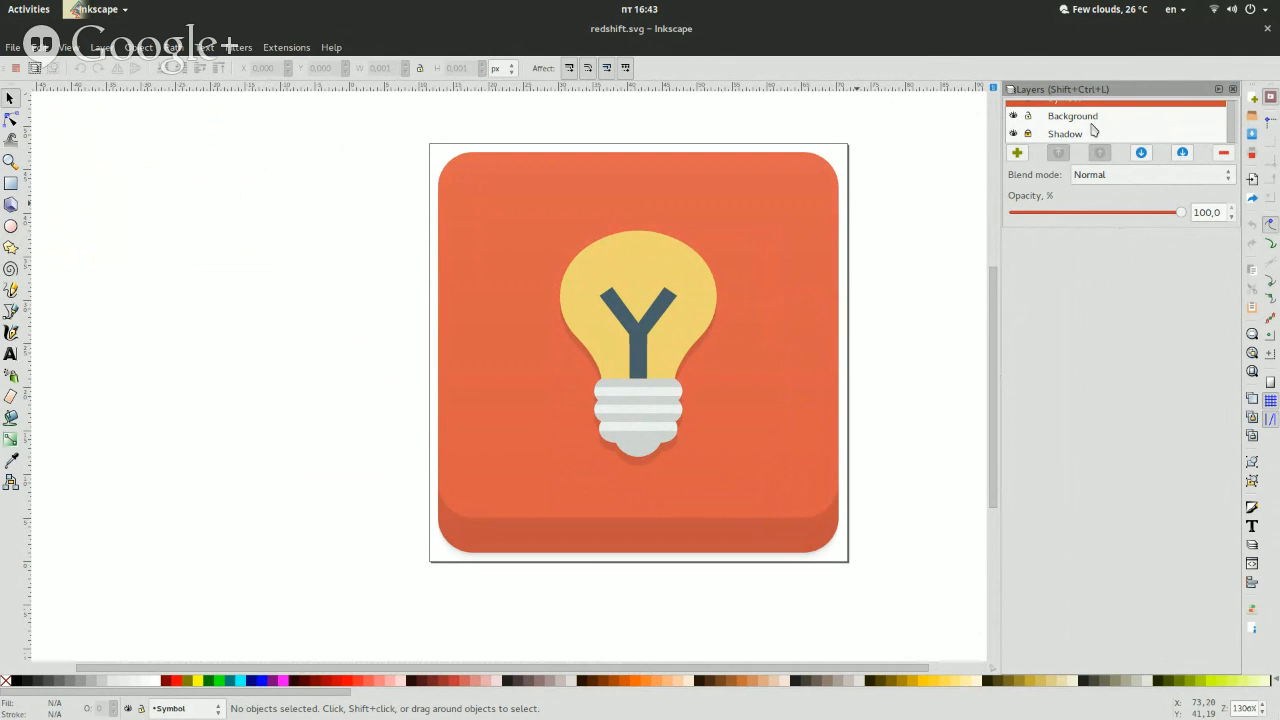
{"action": "scroll", "coordinate": [1093, 130], "scroll_direction": "up", "scroll_amount": 1}
{"action": "scroll", "coordinate": [1095, 129], "scroll_direction": "down", "scroll_amount": 1}
{"action": "left_click", "coordinate": [1072, 138]}
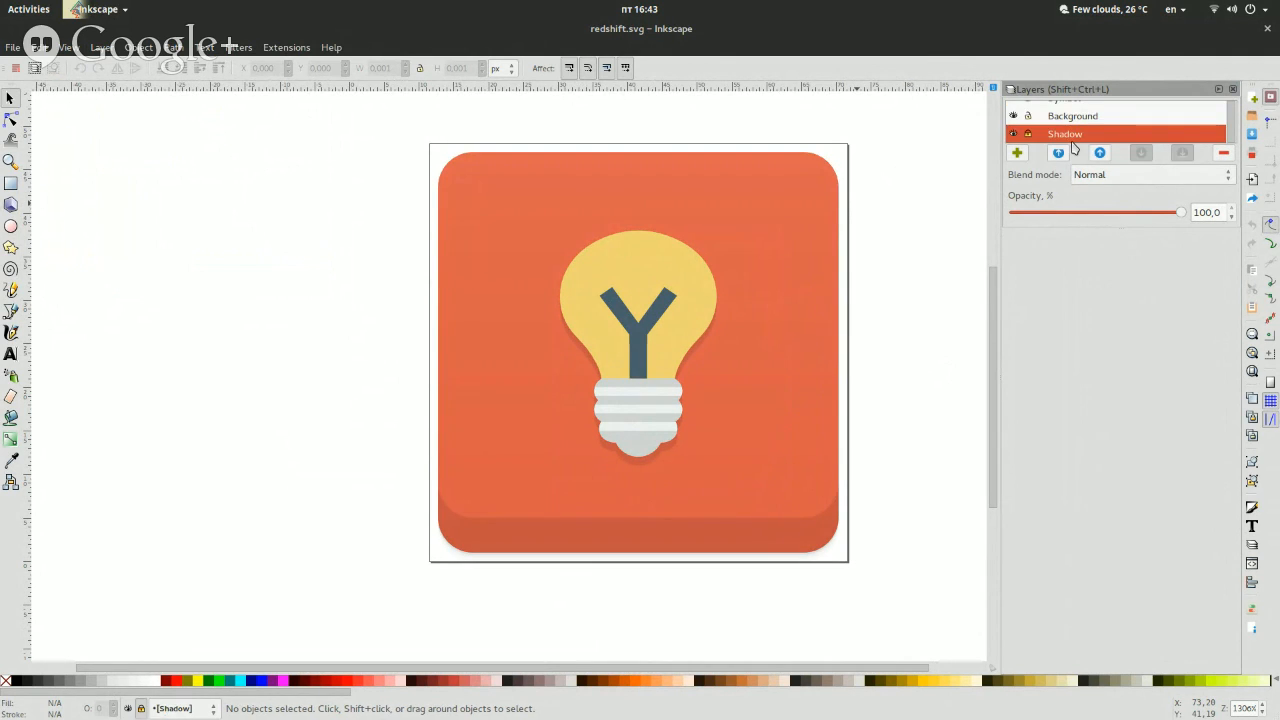
{"action": "left_click", "coordinate": [1262, 704]}
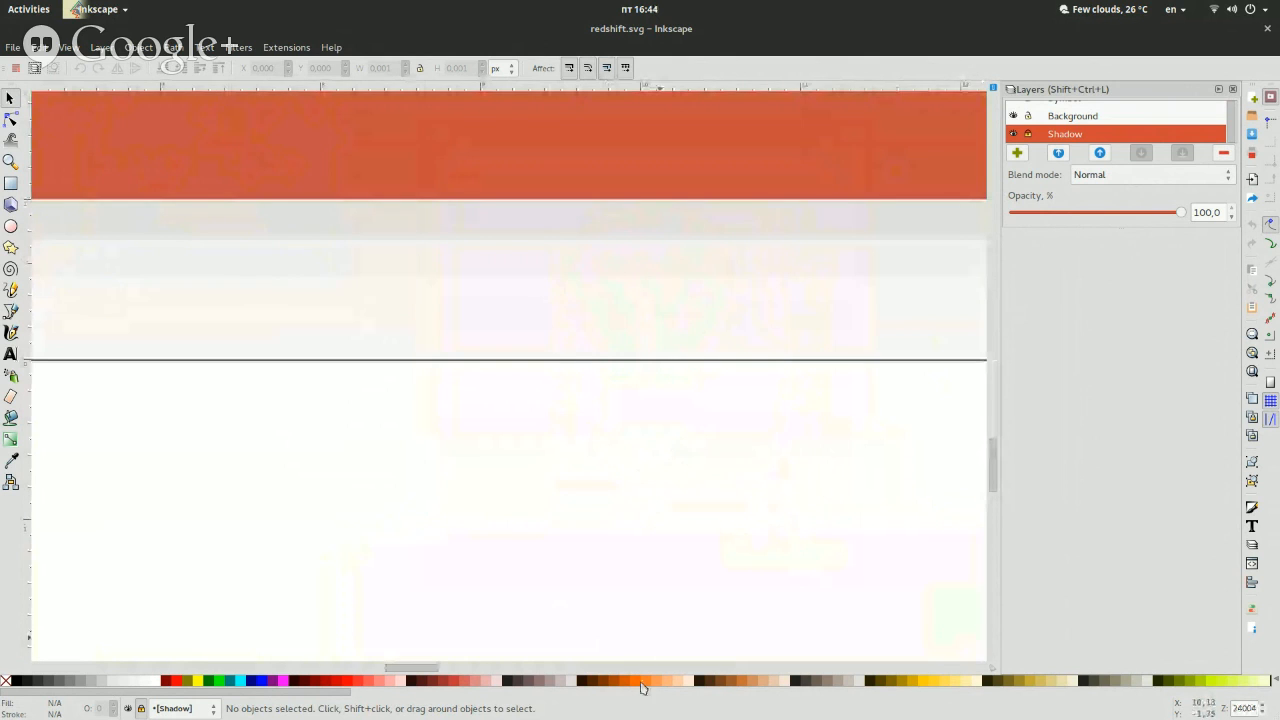
{"action": "left_click_drag", "start_coordinate": [426, 667], "coordinate": [390, 667]}
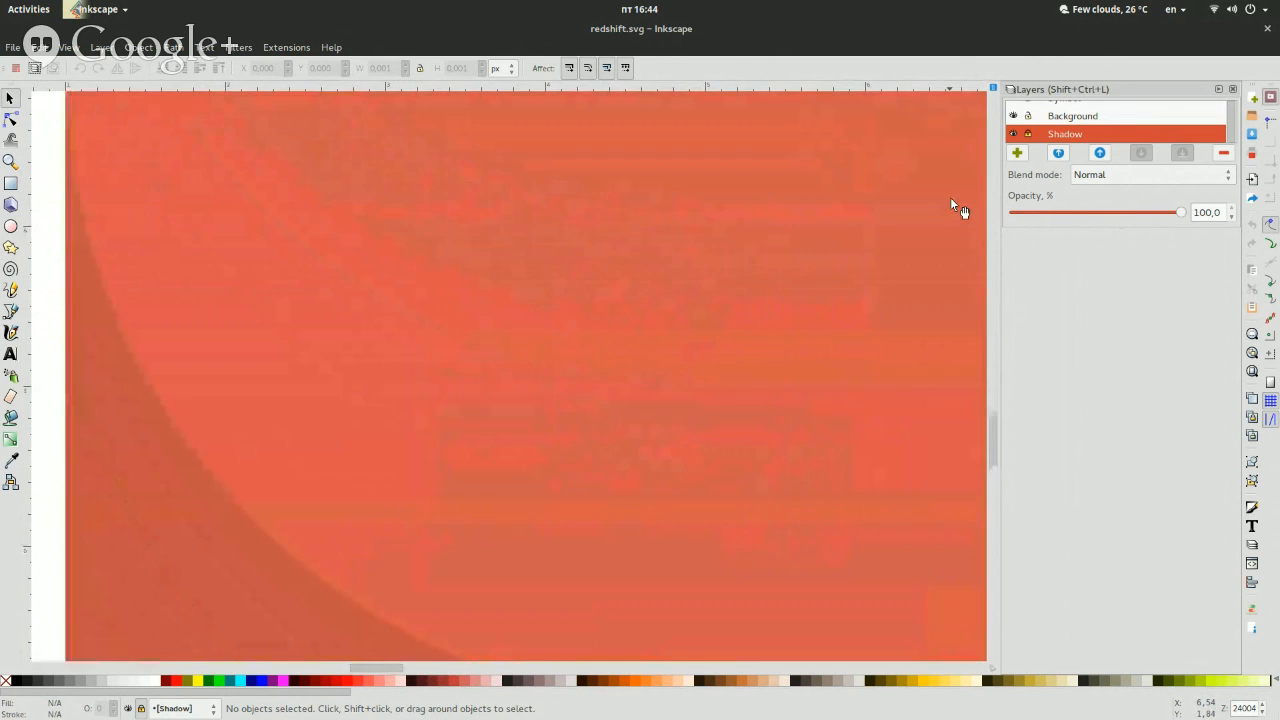
Make the Background layer current and examine the orange square with its darker lower edge.
{"action": "left_click", "coordinate": [1075, 116]}
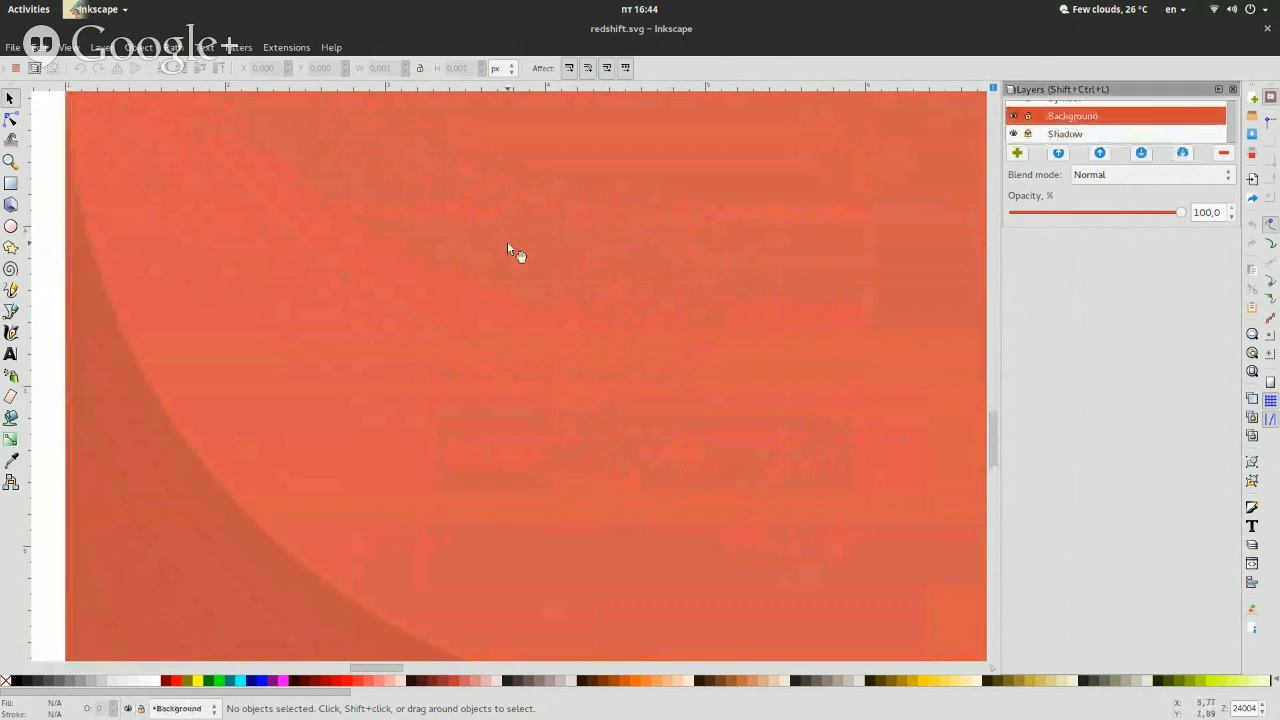
{"action": "left_click", "coordinate": [1263, 711]}
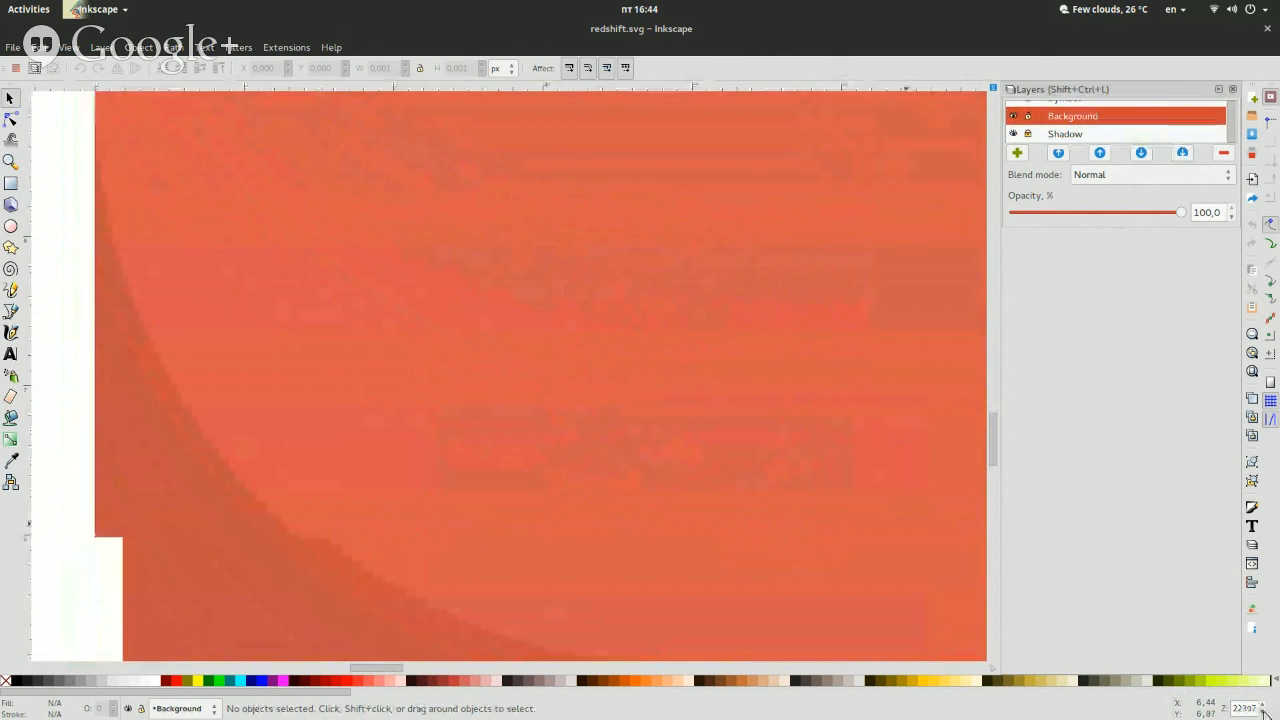
{"action": "left_click", "coordinate": [1263, 711]}
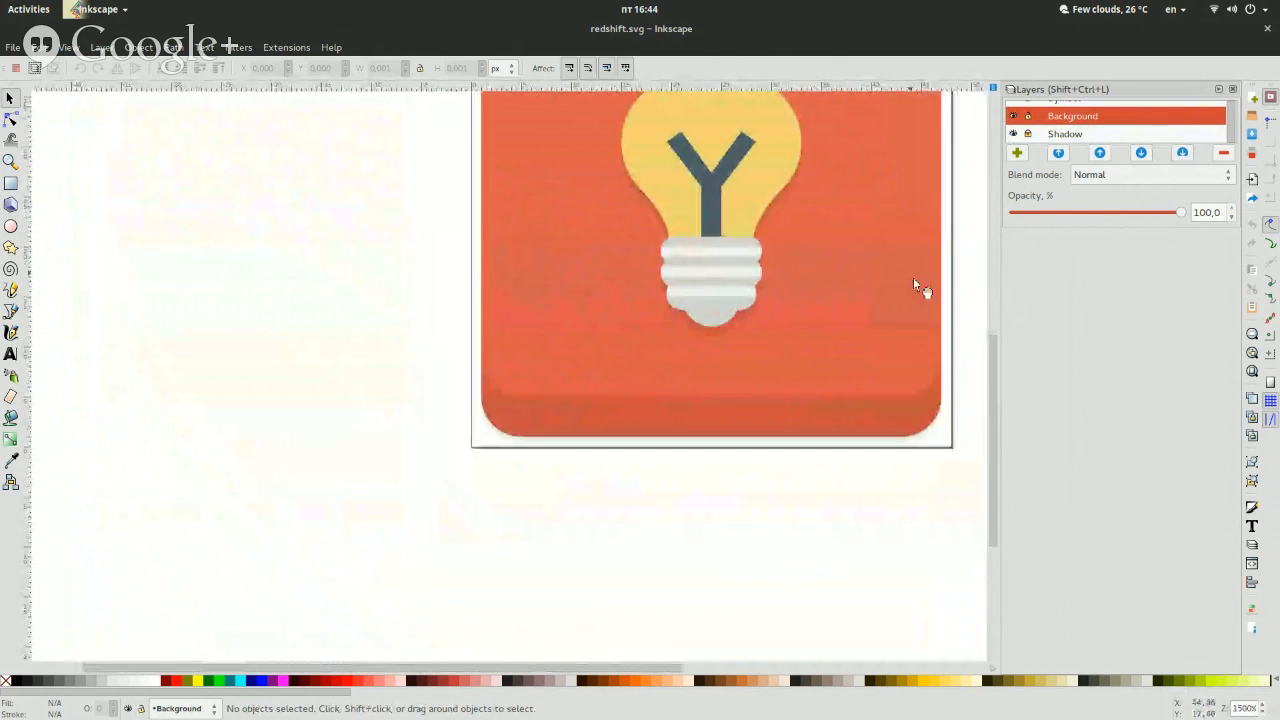
{"action": "scroll", "coordinate": [913, 290], "scroll_direction": "up", "scroll_amount": 3}
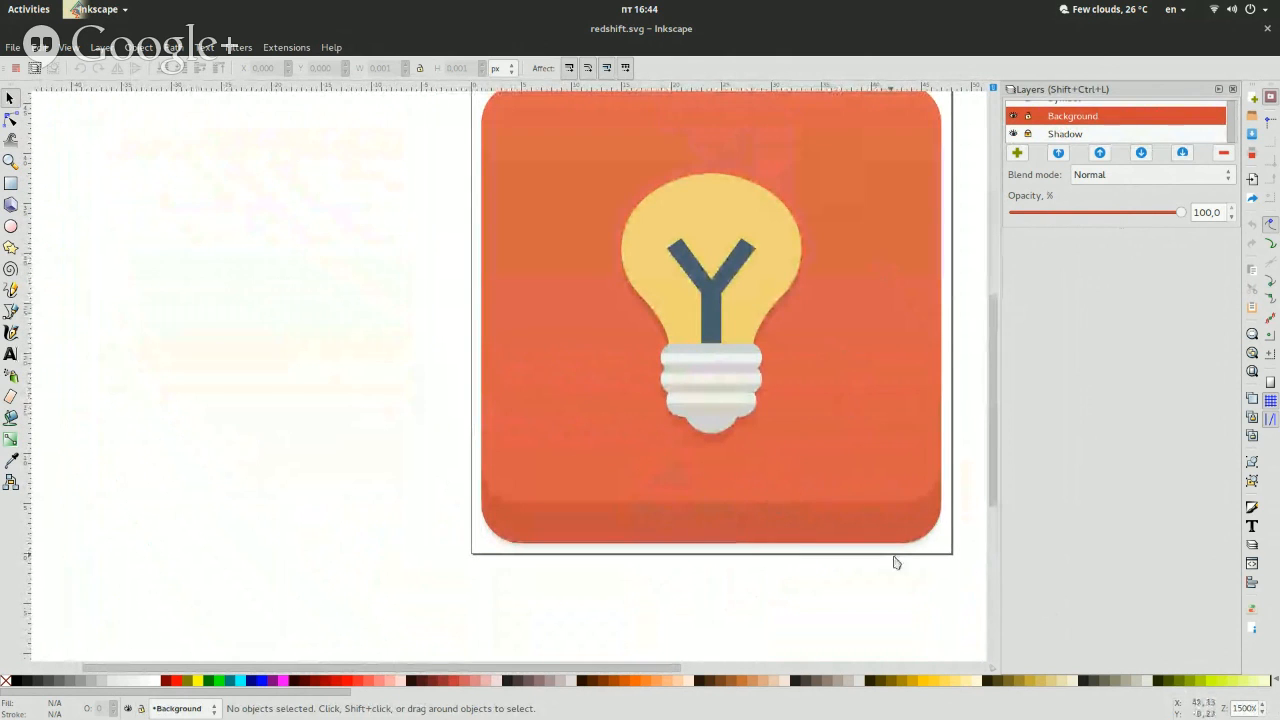
{"action": "scroll", "coordinate": [1125, 132], "scroll_direction": "up", "scroll_amount": 1}
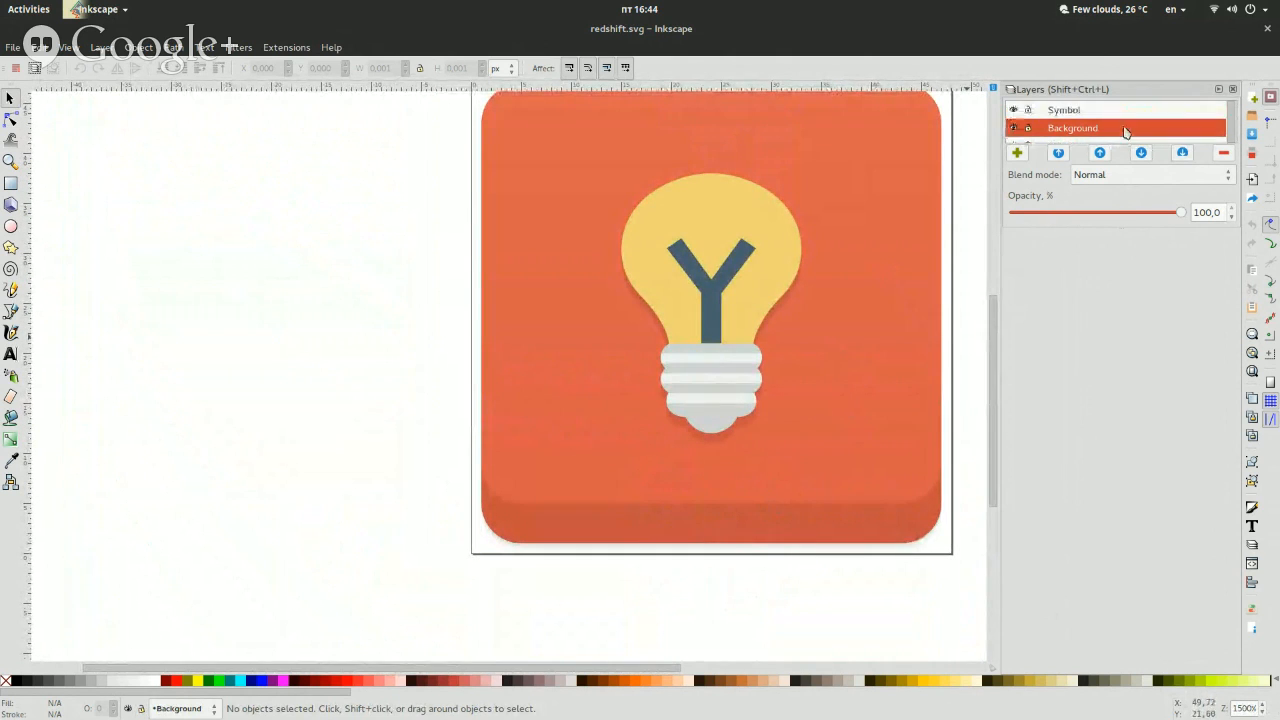
Make the Symbol layer current and inspect the light bulb's shadow group by selecting it.
{"action": "left_click", "coordinate": [1072, 112]}
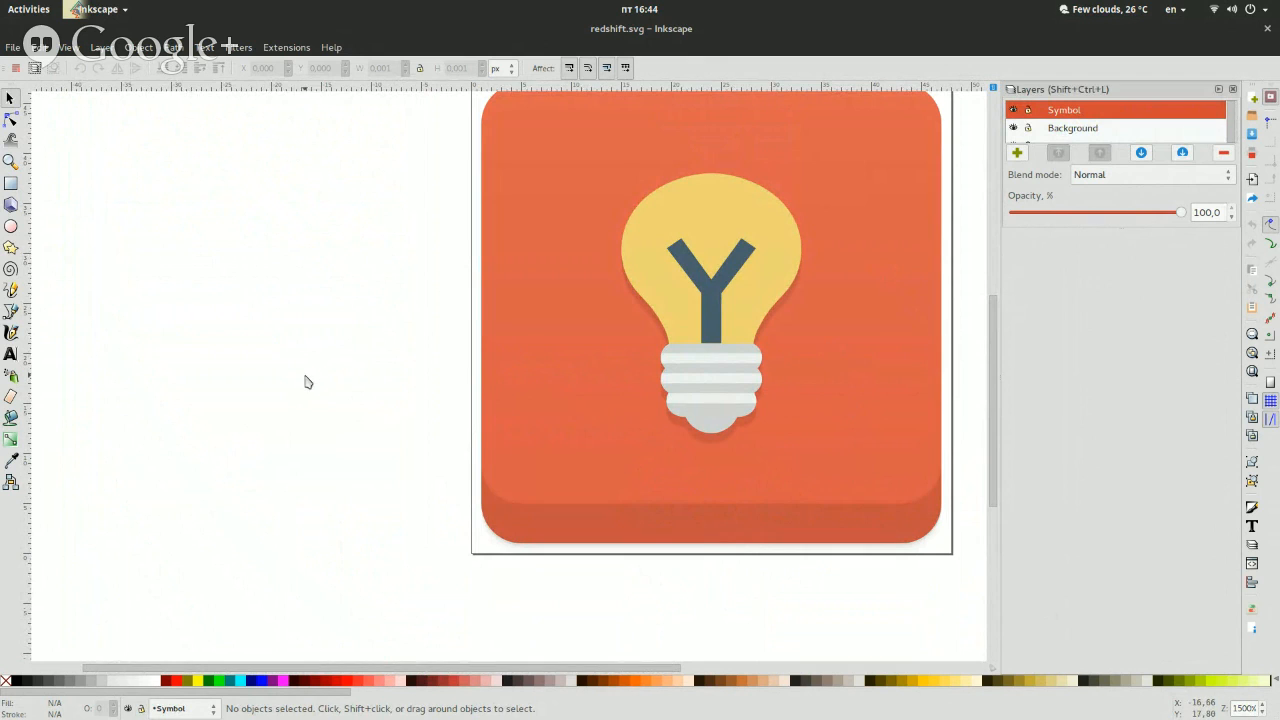
{"action": "left_click", "coordinate": [703, 450]}
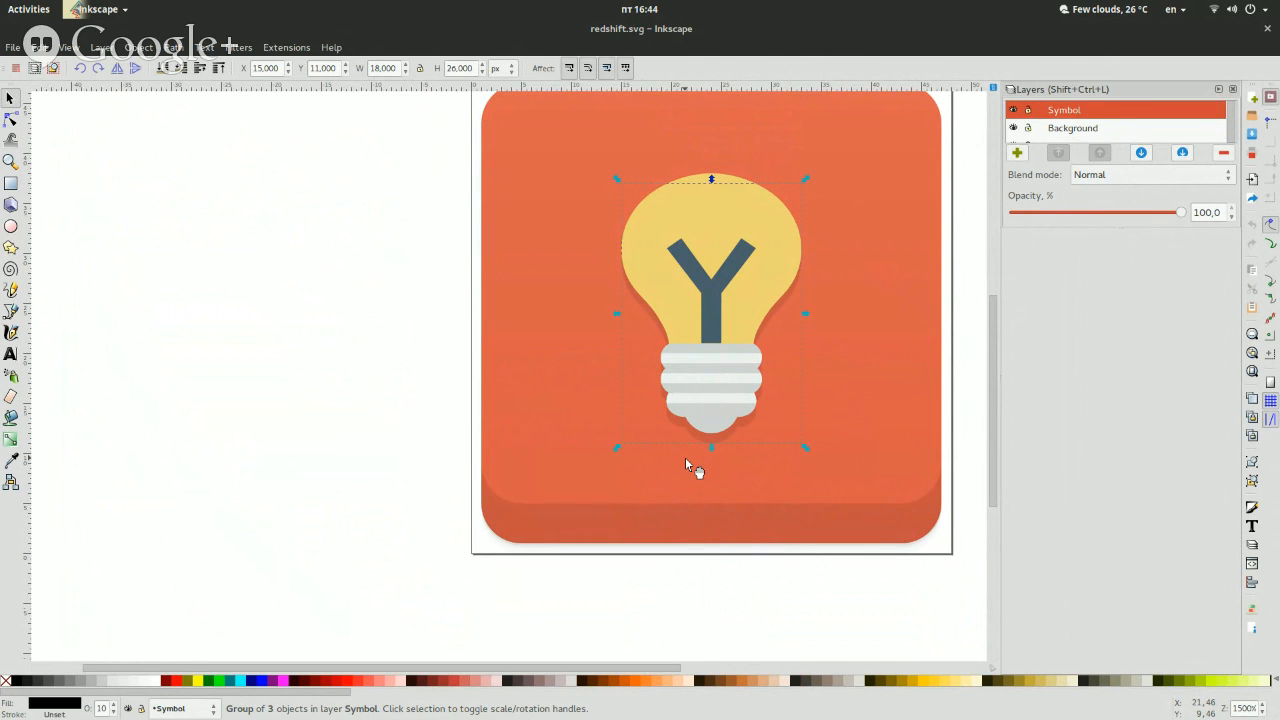
{"action": "left_click", "coordinate": [319, 486]}
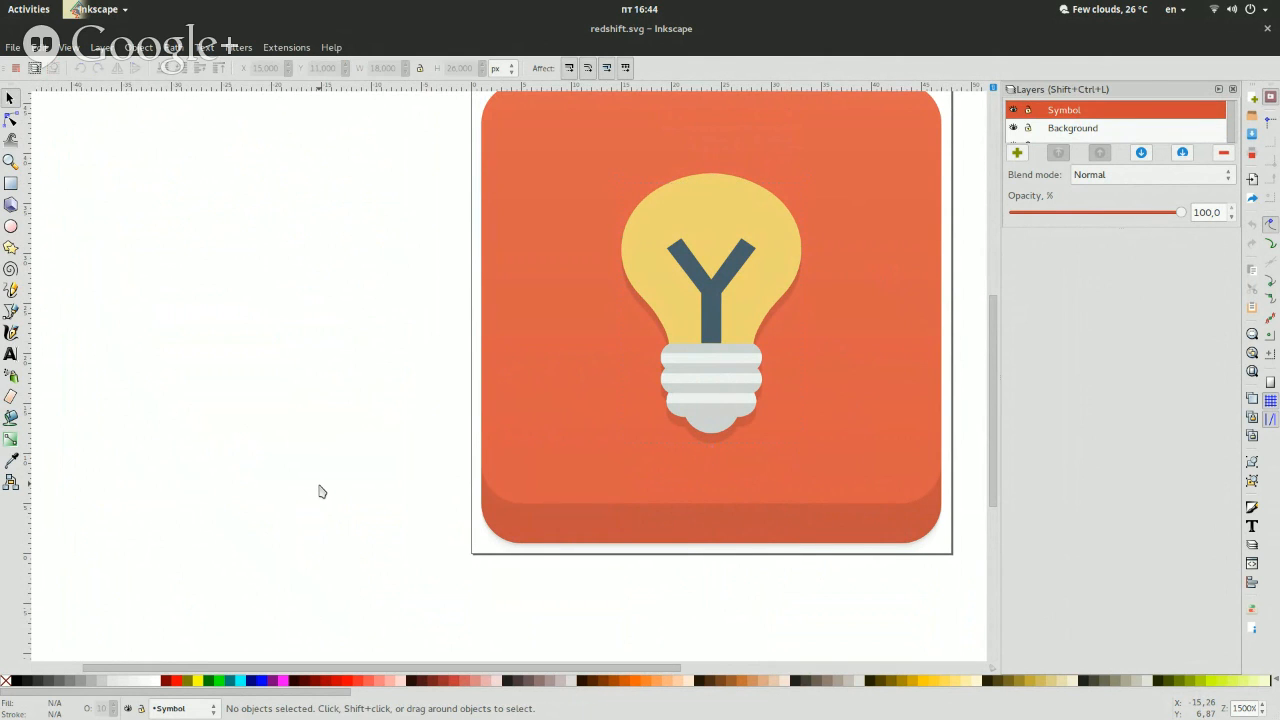
Try moving the light bulb's shadow group 2 px up, and return it to its place below the bulb.
{"action": "left_click", "coordinate": [680, 428]}
{"action": "key", "text": "Up"}
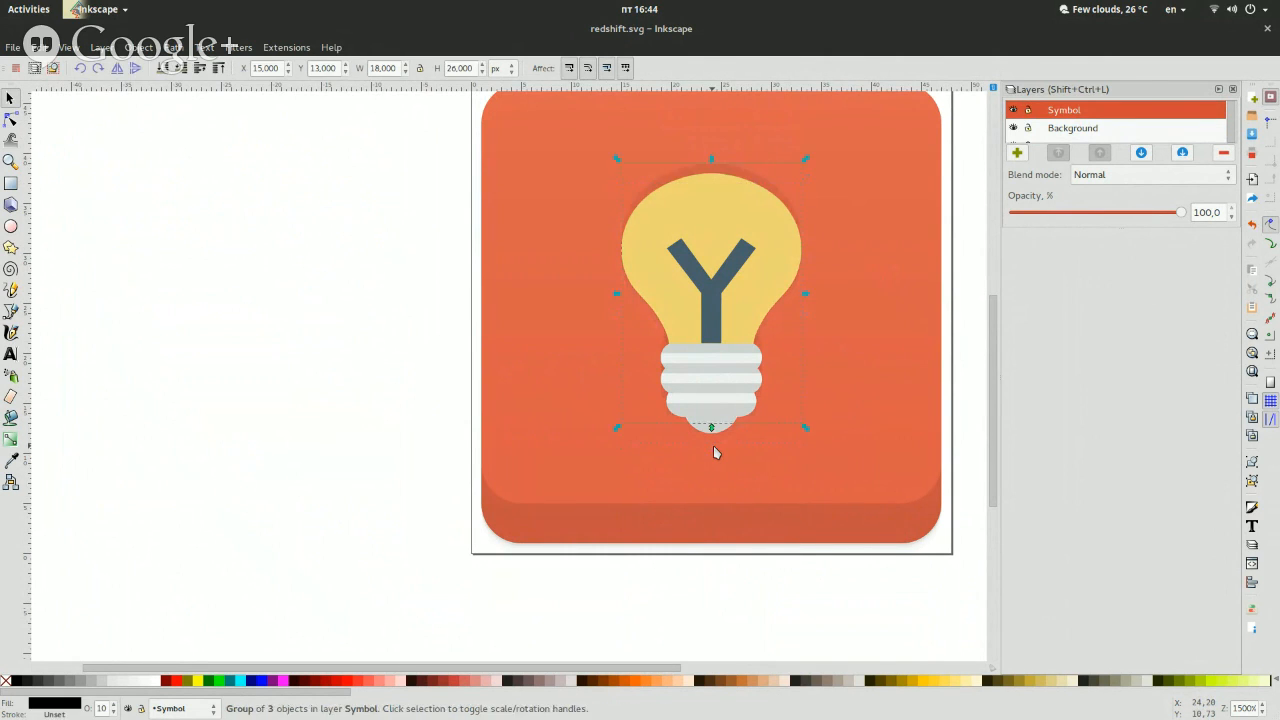
{"action": "key", "text": "Down"}
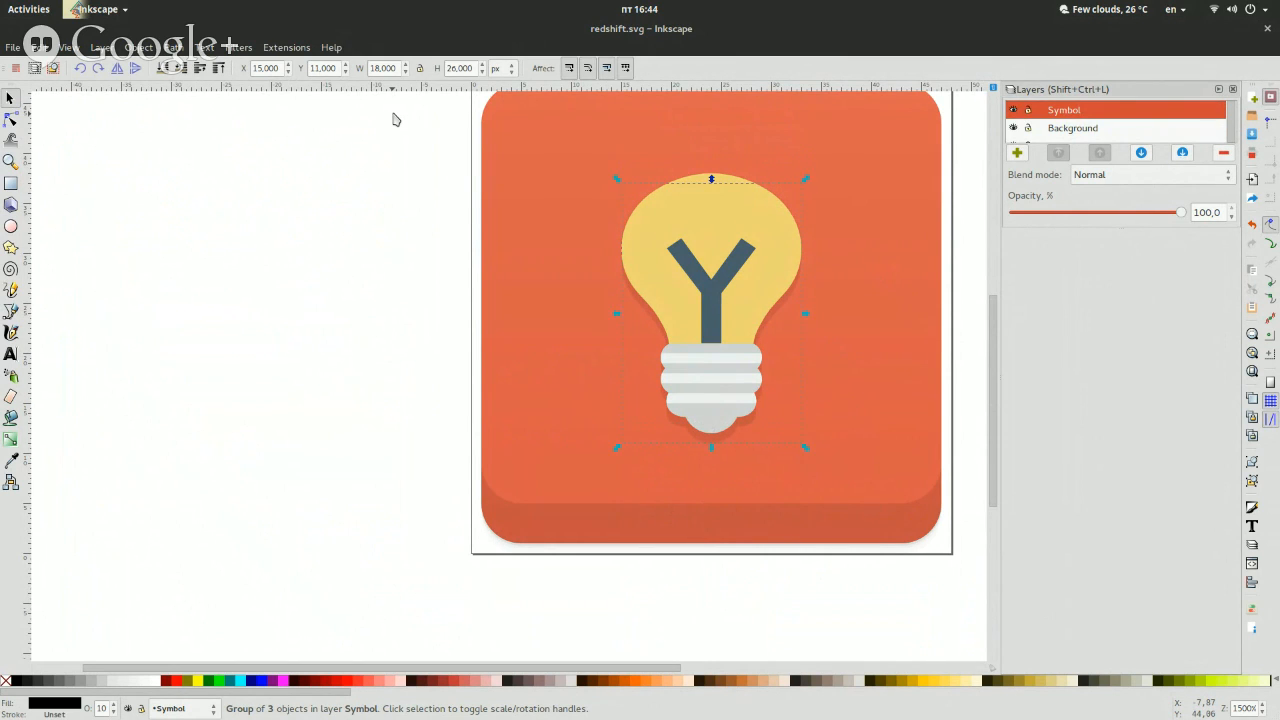
Try moving the light bulb's shadow group 2 px right, and return it to its place.
{"action": "key", "text": "Right"}
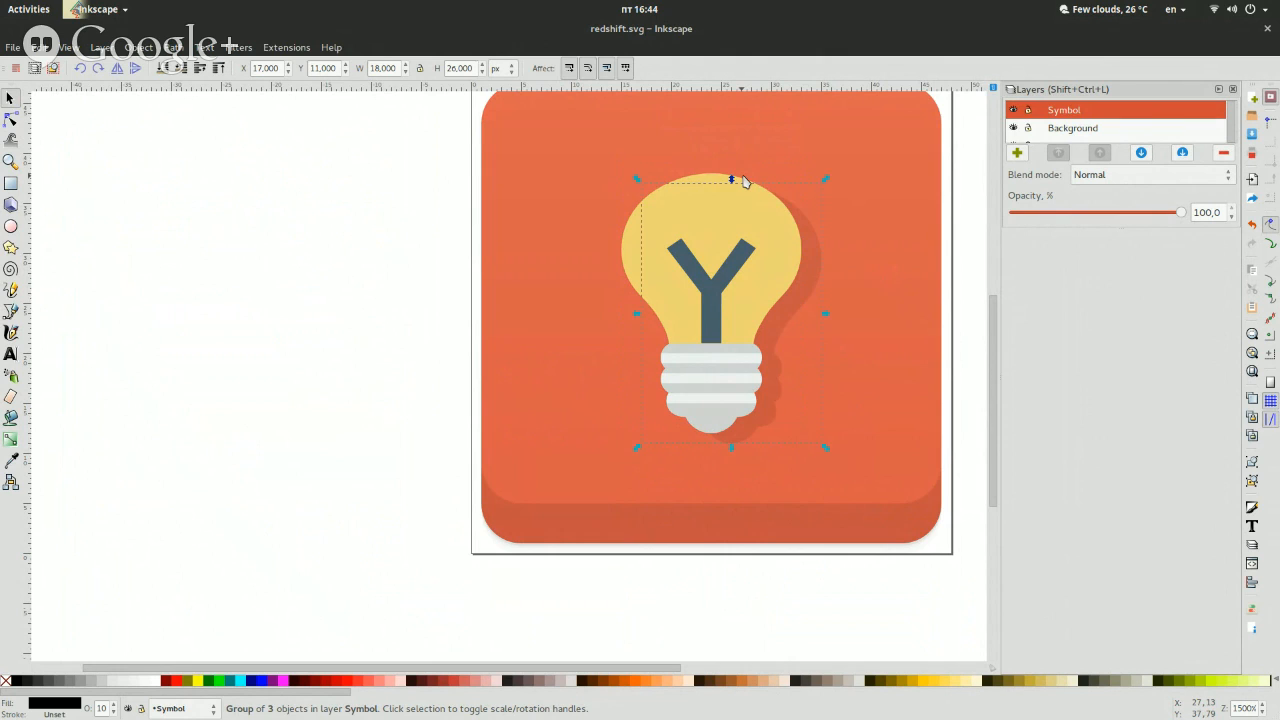
{"action": "key", "text": "Left"}
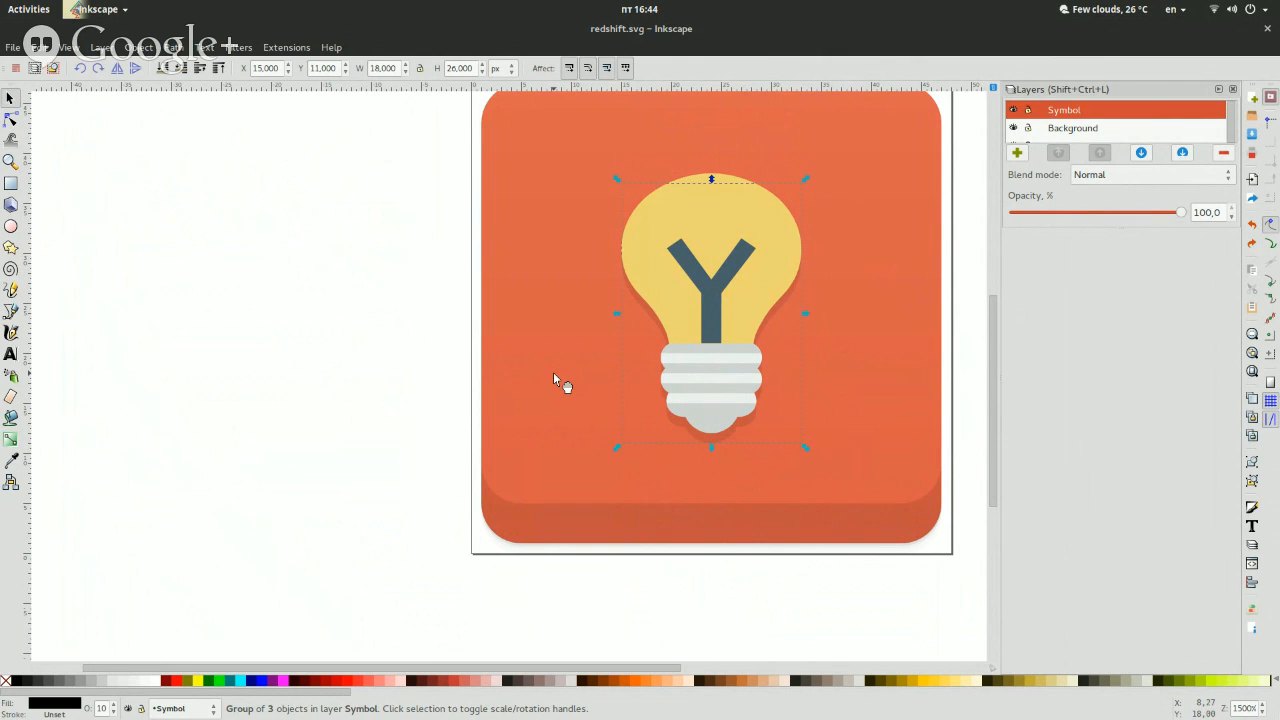
Select the orange square and its darker lower edge in turn to examine how the background is built.
{"action": "left_click", "coordinate": [489, 455]}
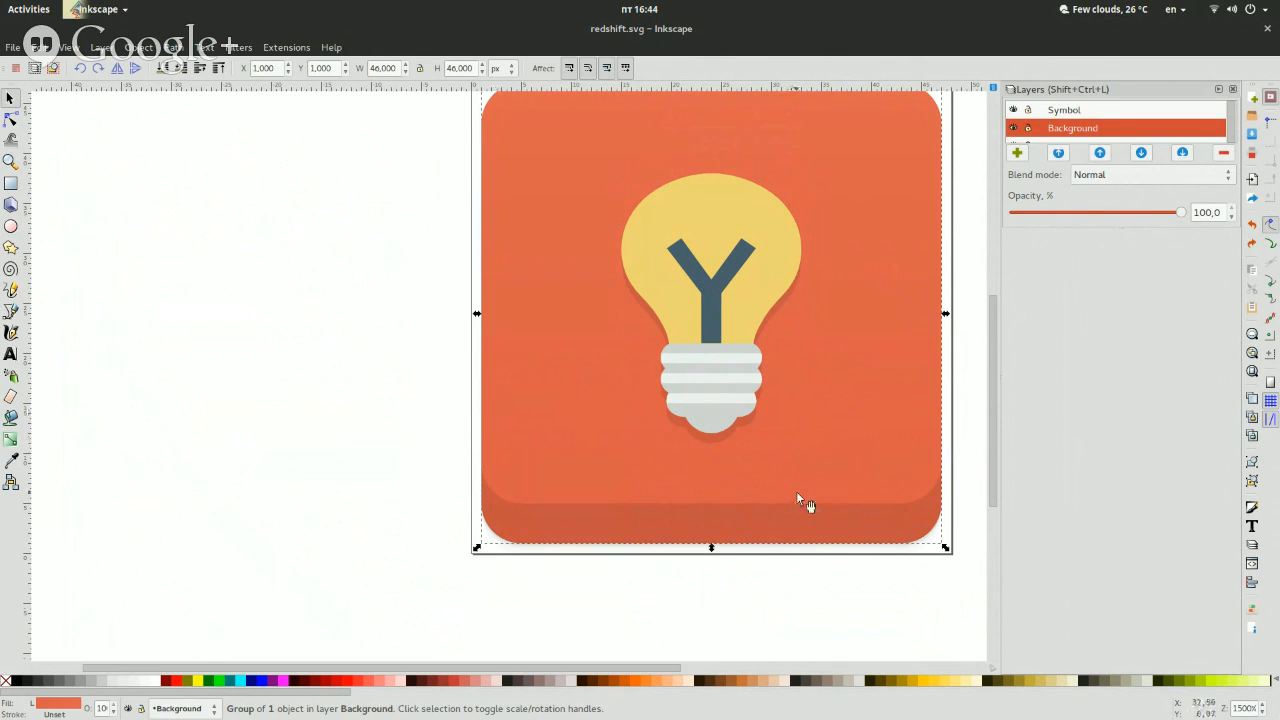
{"action": "left_click", "coordinate": [806, 559]}
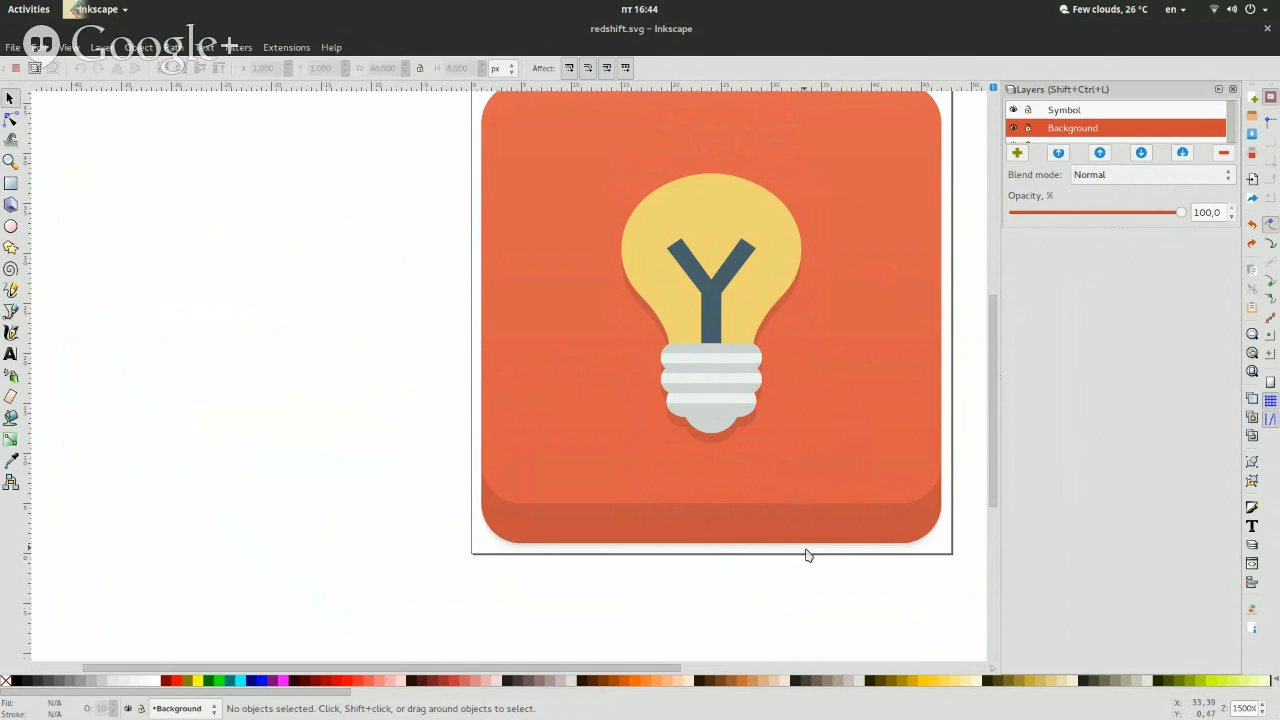
{"action": "left_click", "coordinate": [807, 528]}
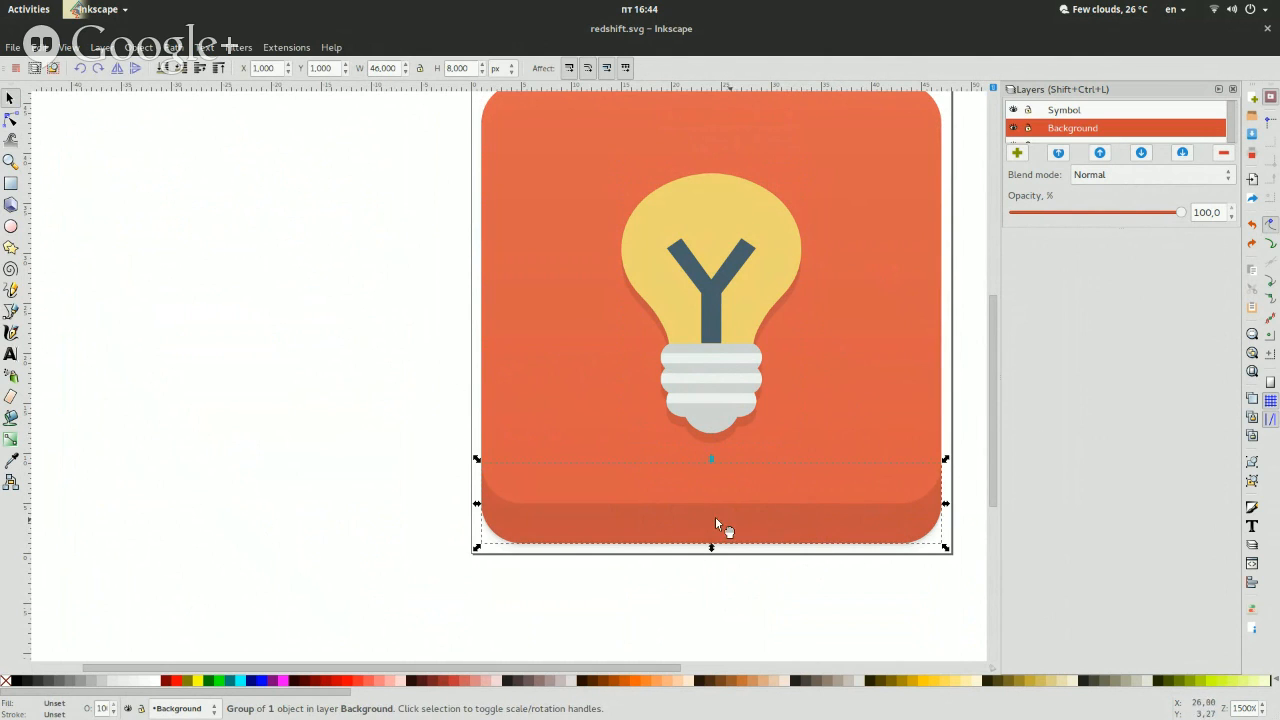
{"action": "left_click", "coordinate": [284, 594]}
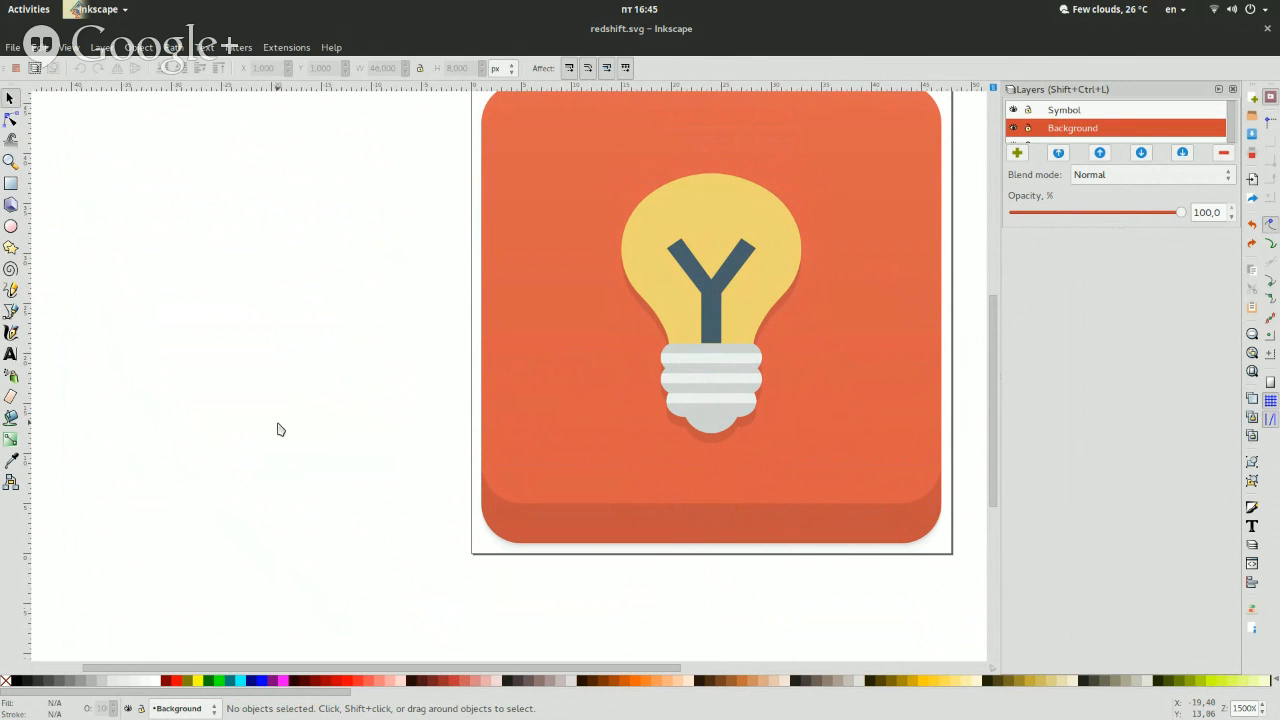
Close redshift.svg without saving the changes.
{"action": "key", "text": "alt"}
{"action": "key", "text": "alt+F4"}
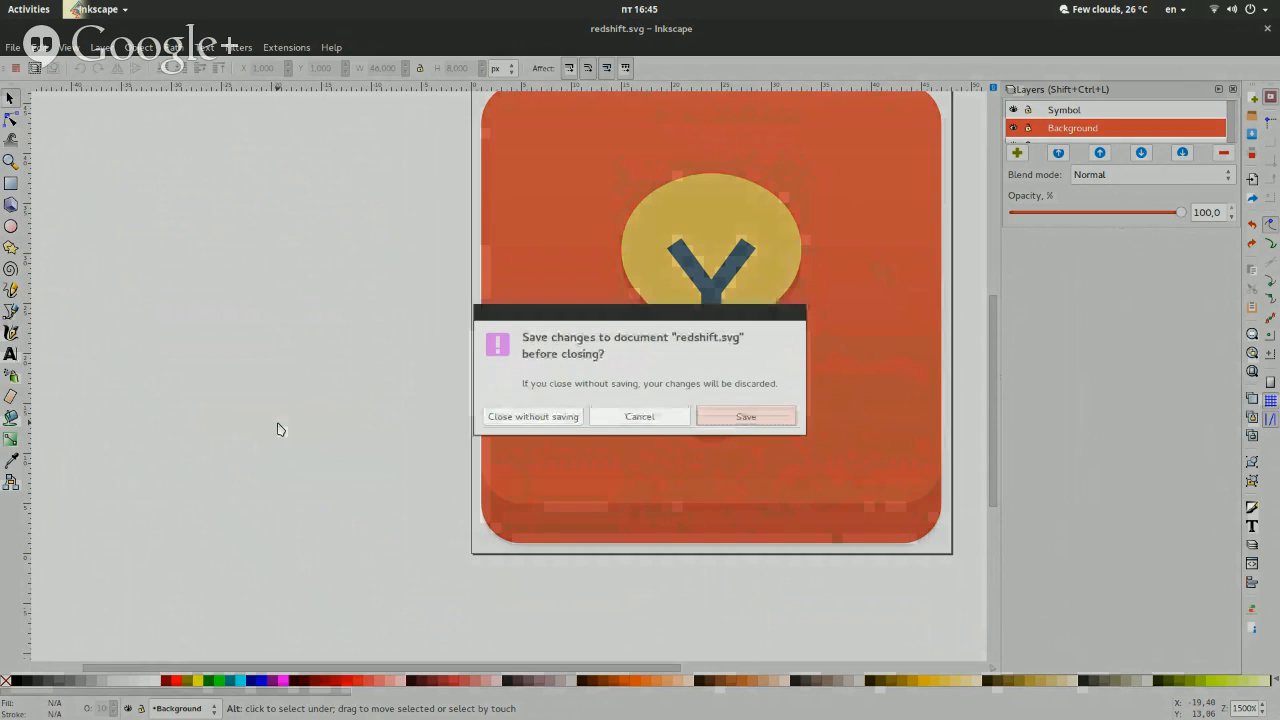
{"action": "left_click", "coordinate": [533, 424]}
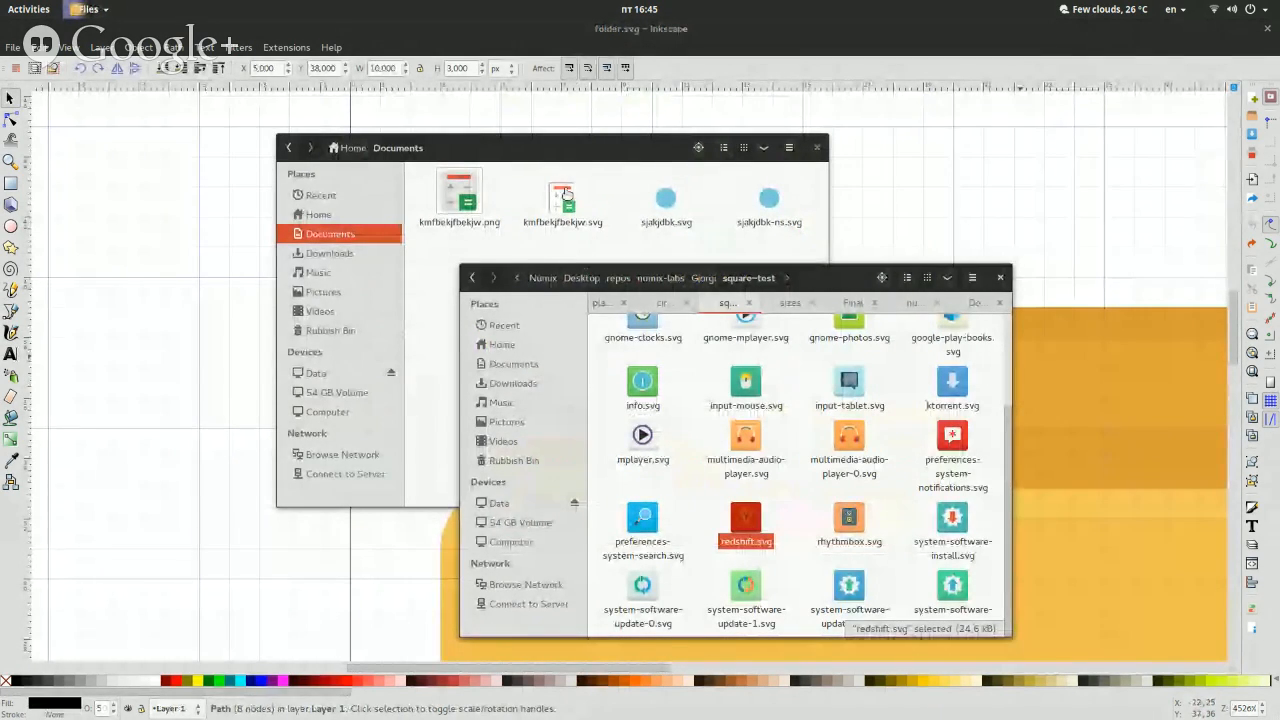
Switch to the file manager and show the kazam icon's sizes folder.
{"action": "key", "text": "super"}
{"action": "key", "text": "super"}
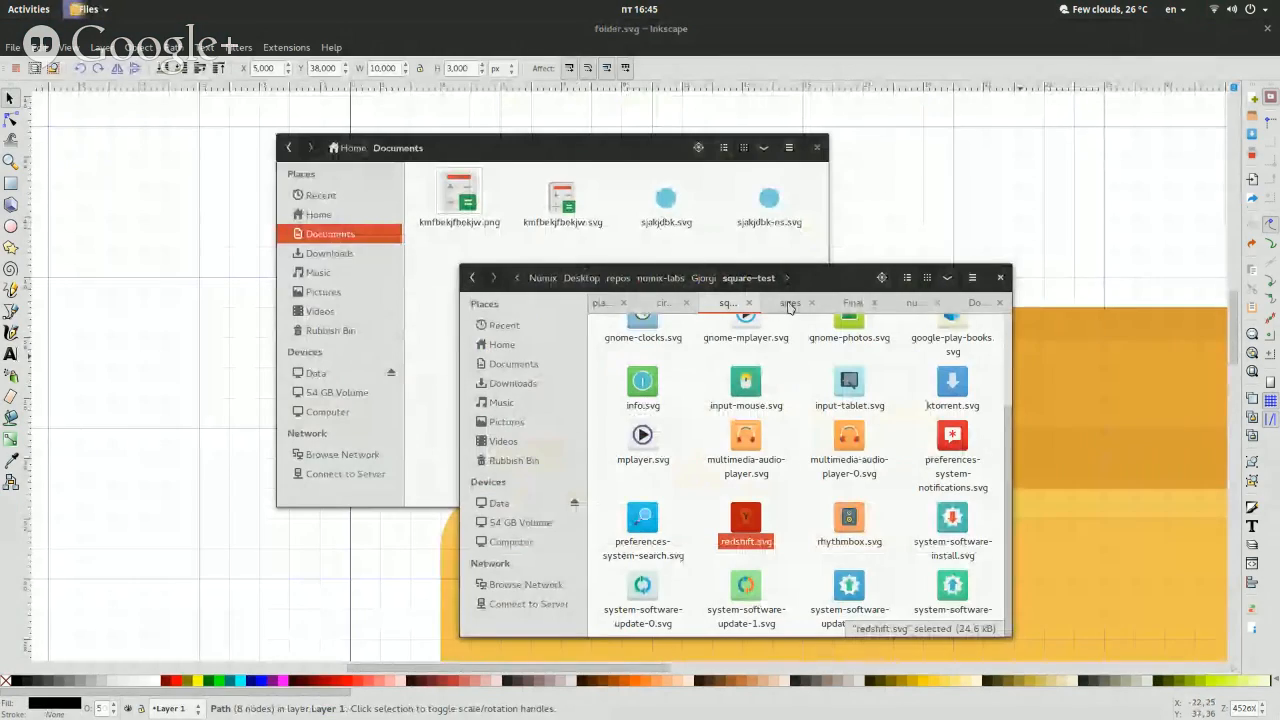
{"action": "left_click", "coordinate": [789, 303]}
{"action": "left_click", "coordinate": [848, 306]}
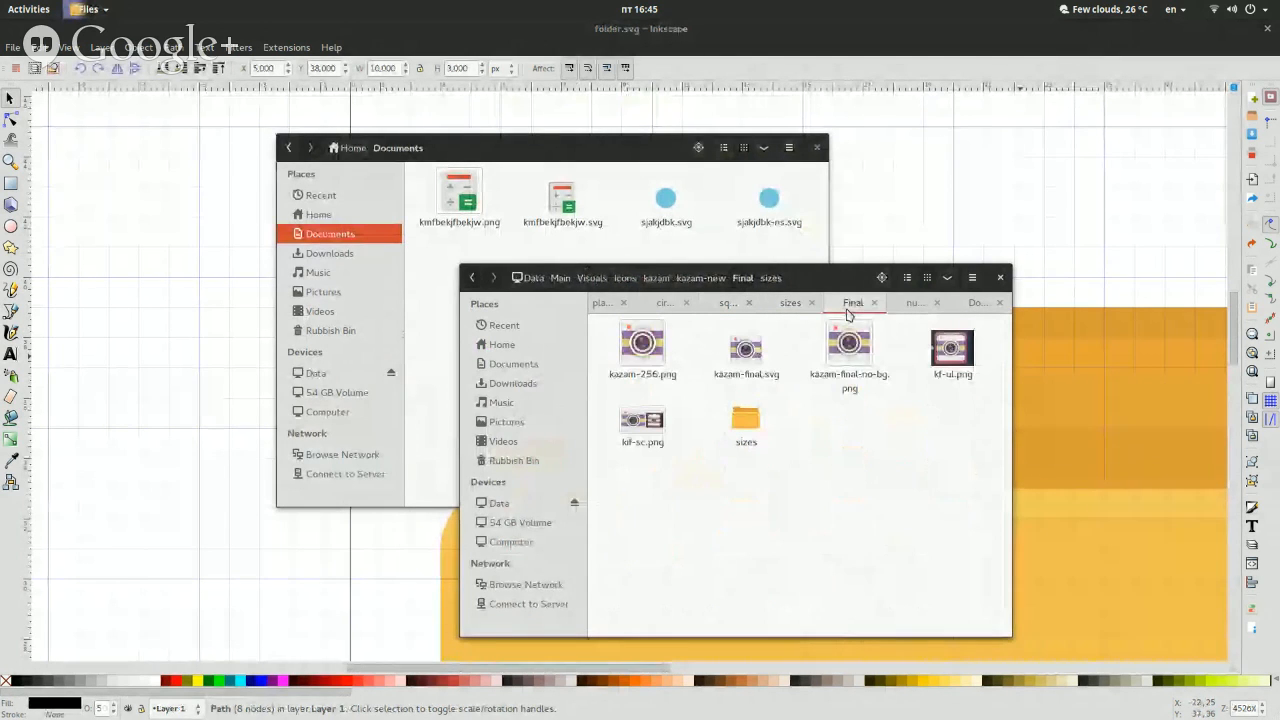
{"action": "left_click", "coordinate": [790, 304]}
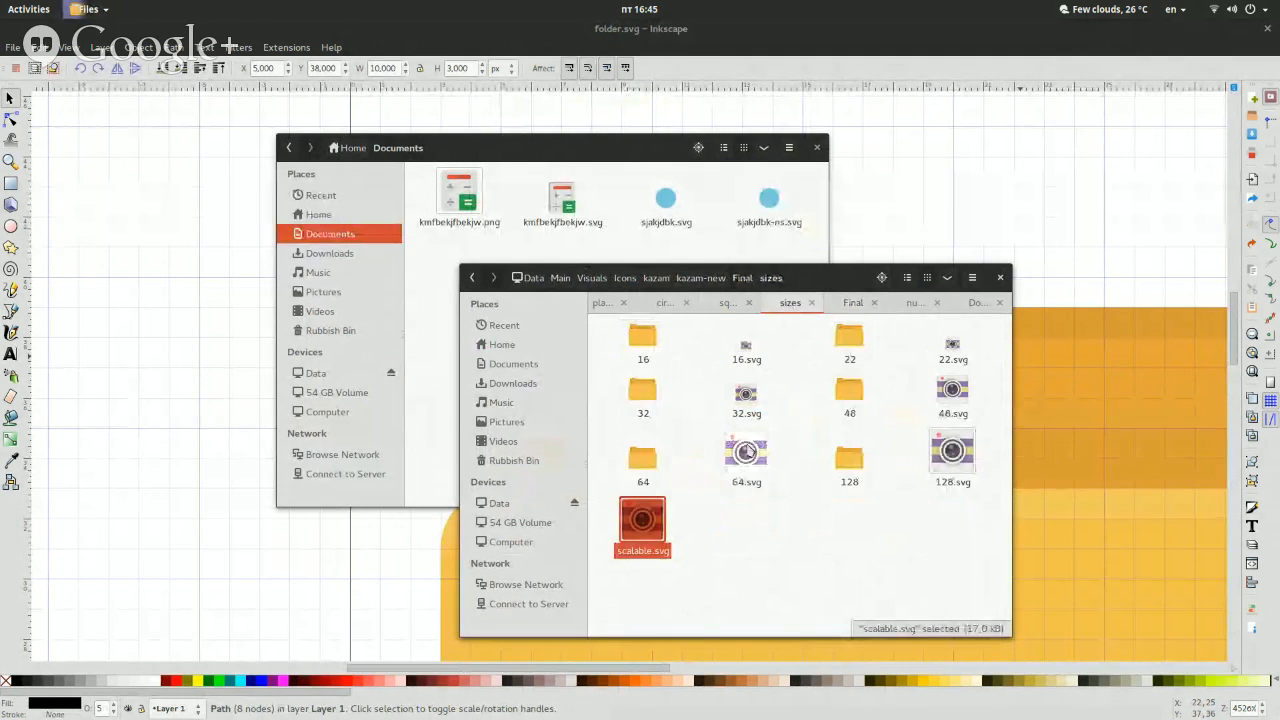
Close the folder.svg drawing window.
{"action": "key", "text": "super"}
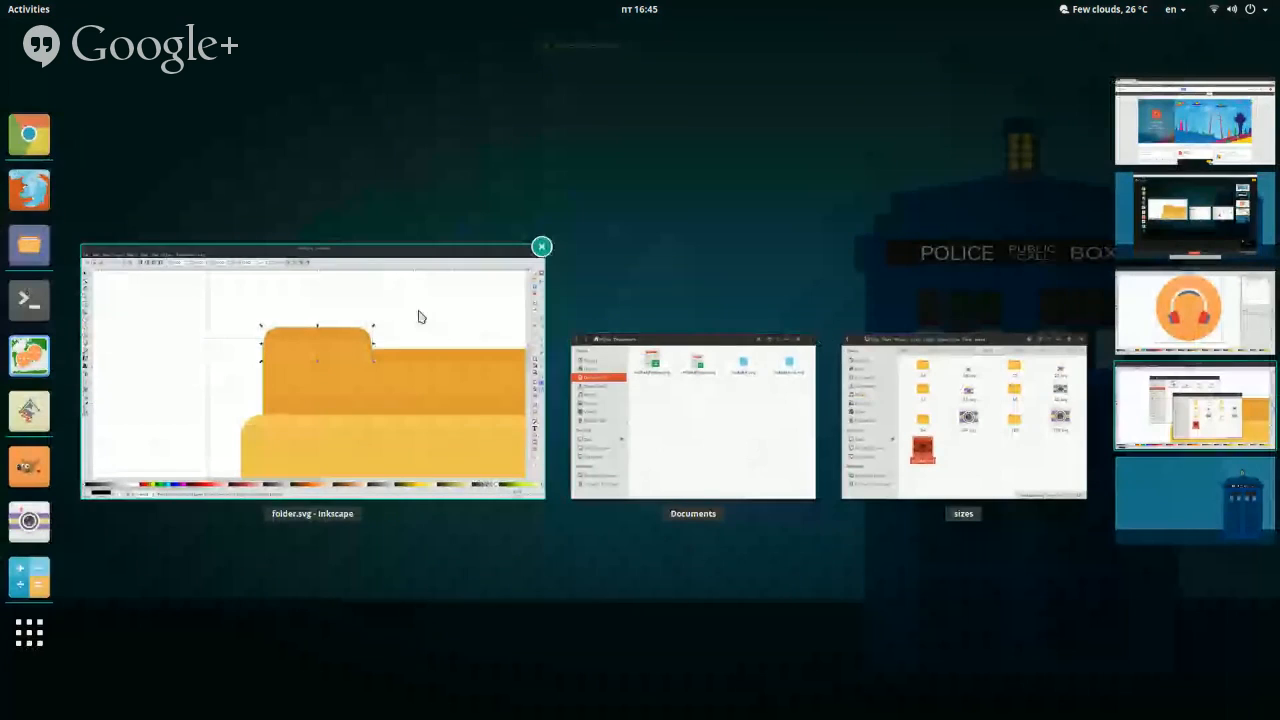
{"action": "left_click", "coordinate": [541, 250]}
{"action": "left_click", "coordinate": [1263, 293]}
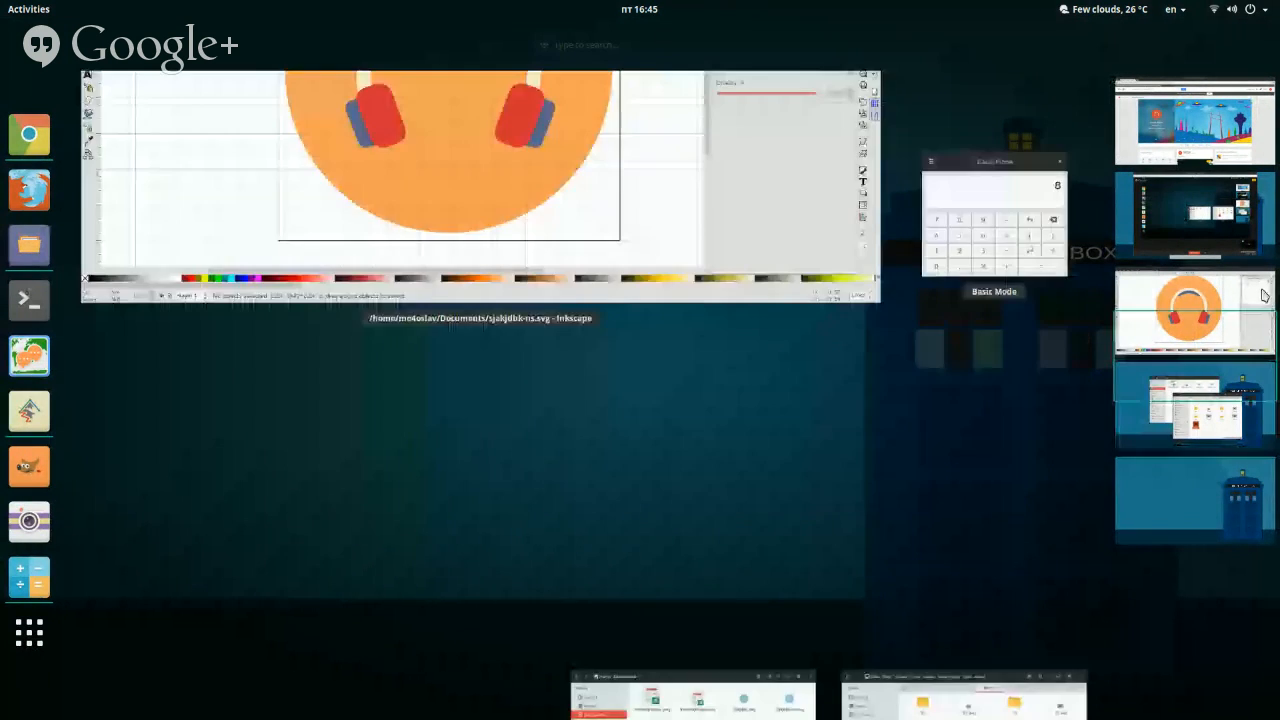
{"action": "left_click", "coordinate": [877, 180]}
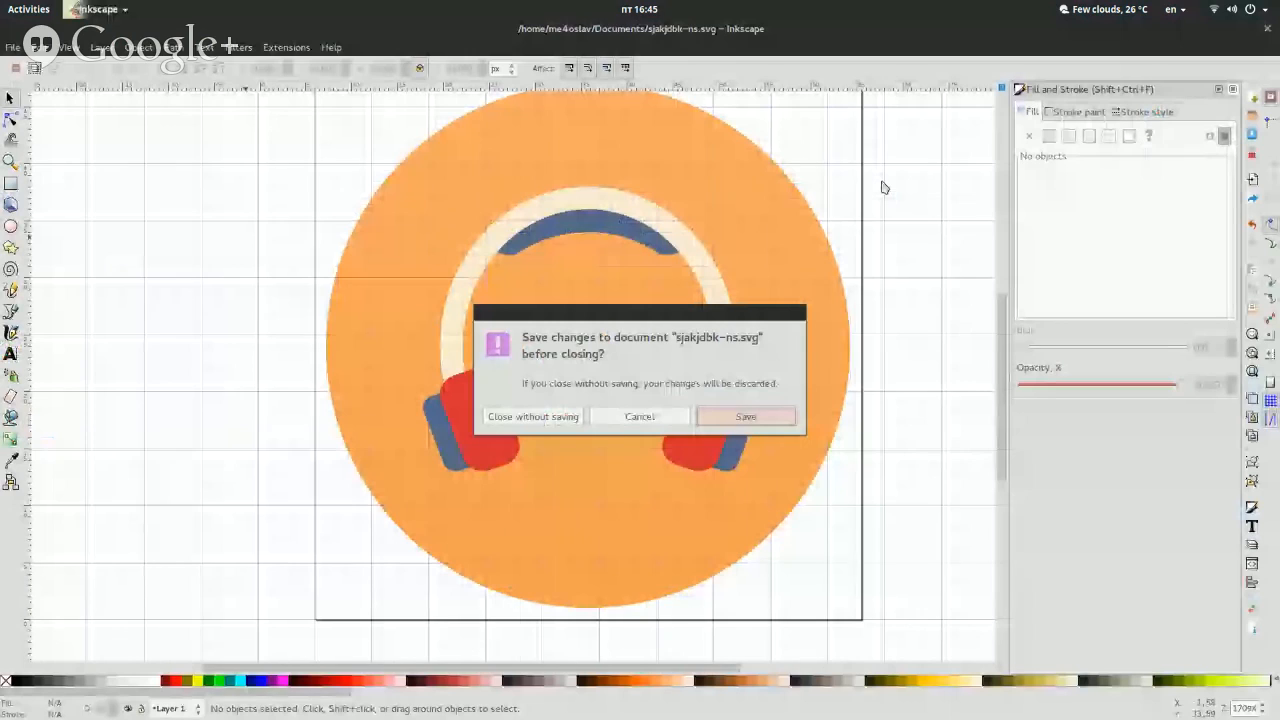
{"action": "left_click", "coordinate": [640, 417]}
Return to the workspace with the sizes folder and open scalable.svg from it in Inkscape.
{"action": "key", "text": "super"}
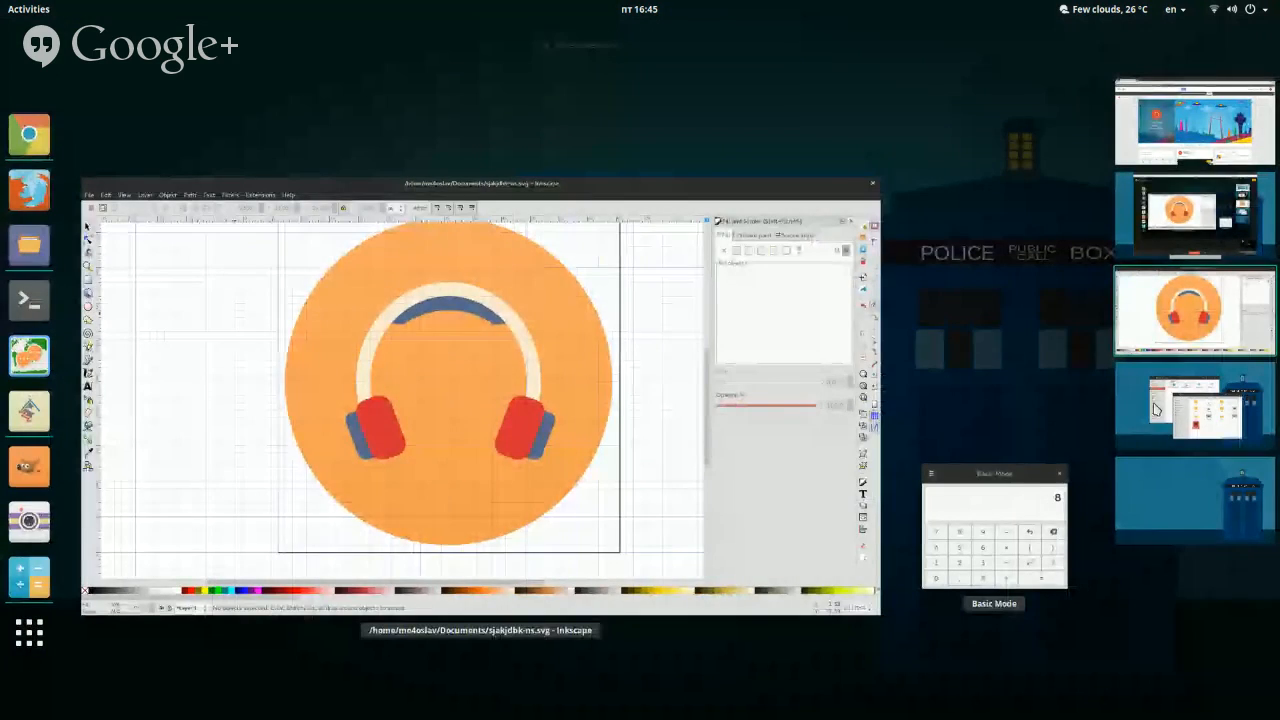
{"action": "left_click", "coordinate": [1140, 405]}
{"action": "left_click", "coordinate": [850, 408]}
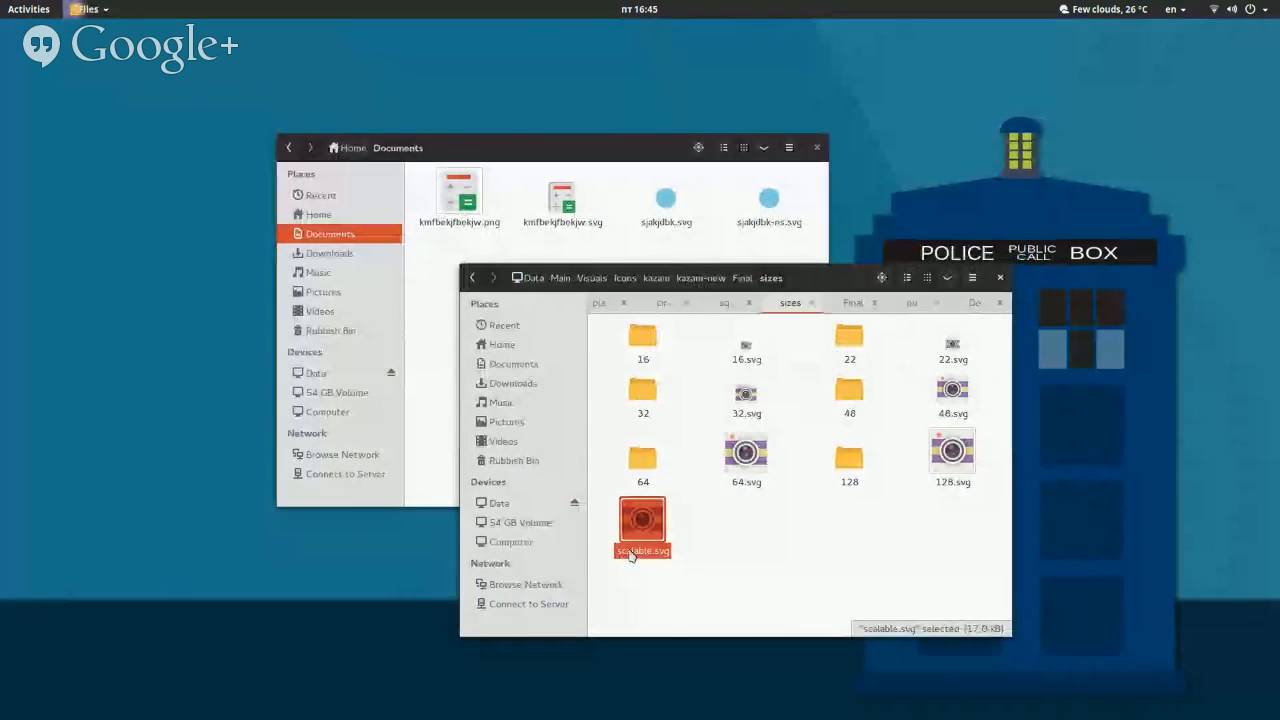
{"action": "right_click", "coordinate": [628, 548]}
{"action": "mouse_move", "coordinate": [700, 338]}
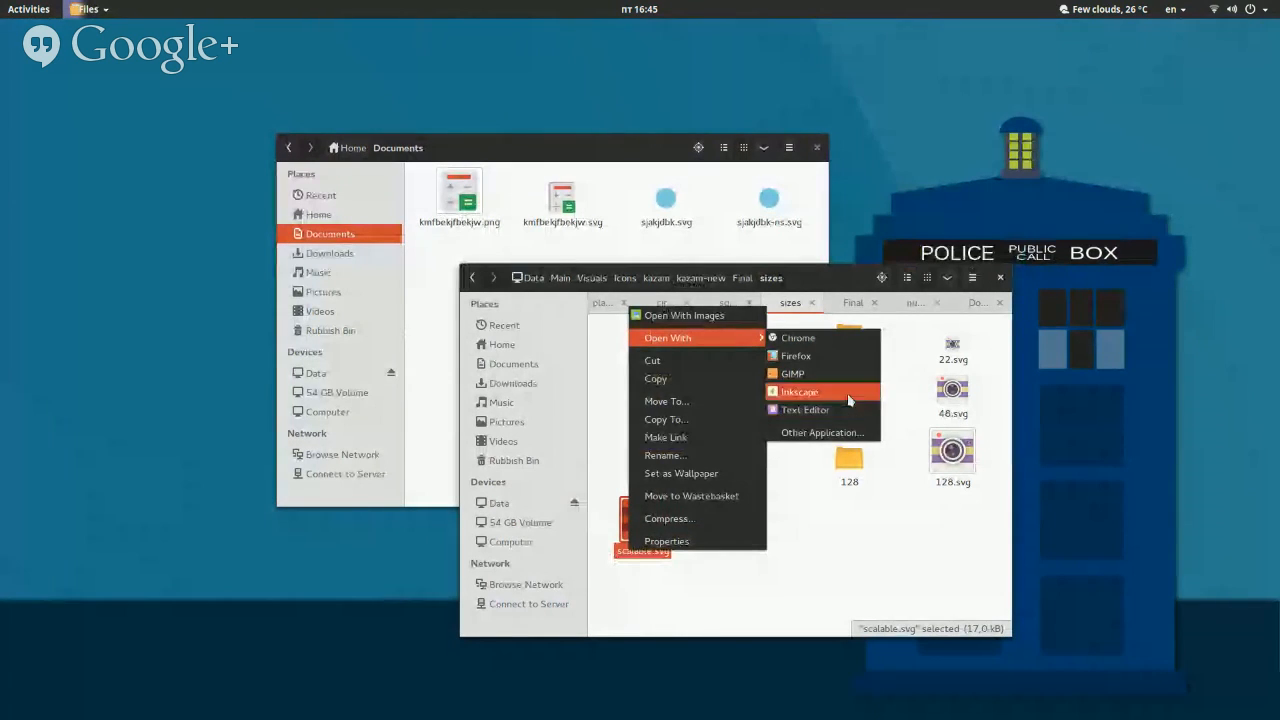
{"action": "left_click", "coordinate": [848, 396]}
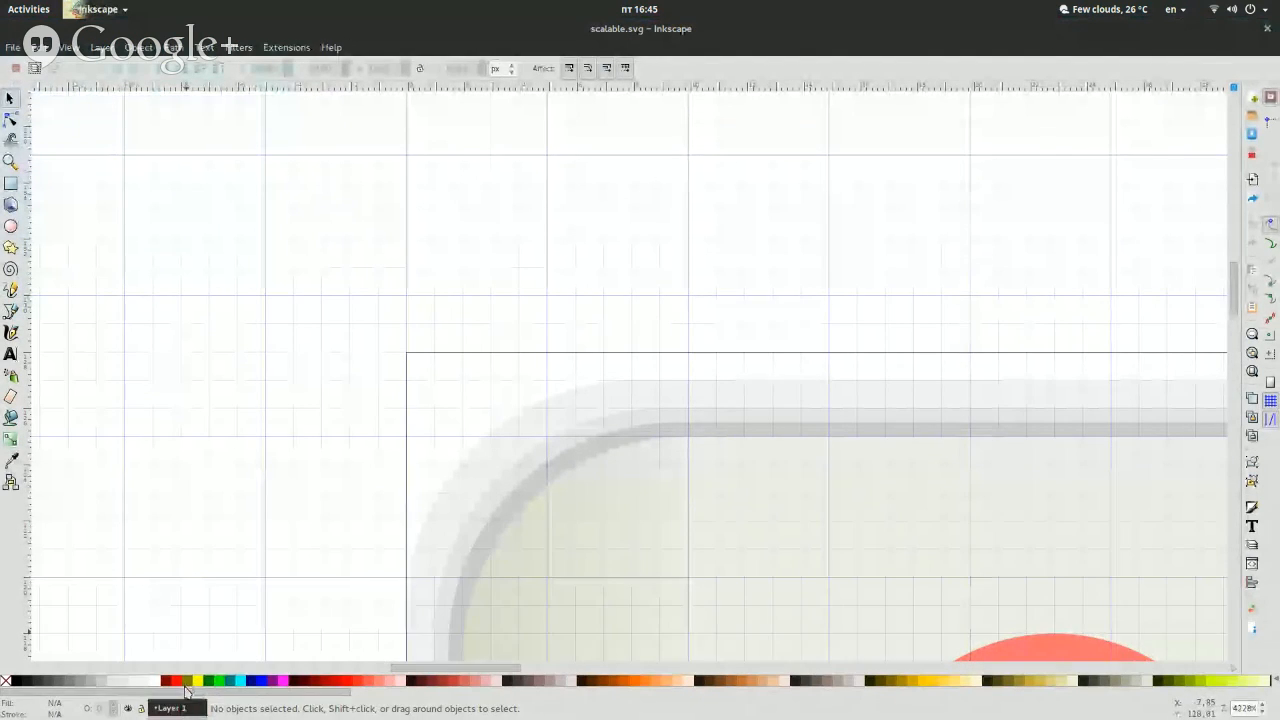
Check which layers scalable.svg has, and collapse the layer list.
{"action": "left_click", "coordinate": [102, 47]}
{"action": "left_click", "coordinate": [110, 281]}
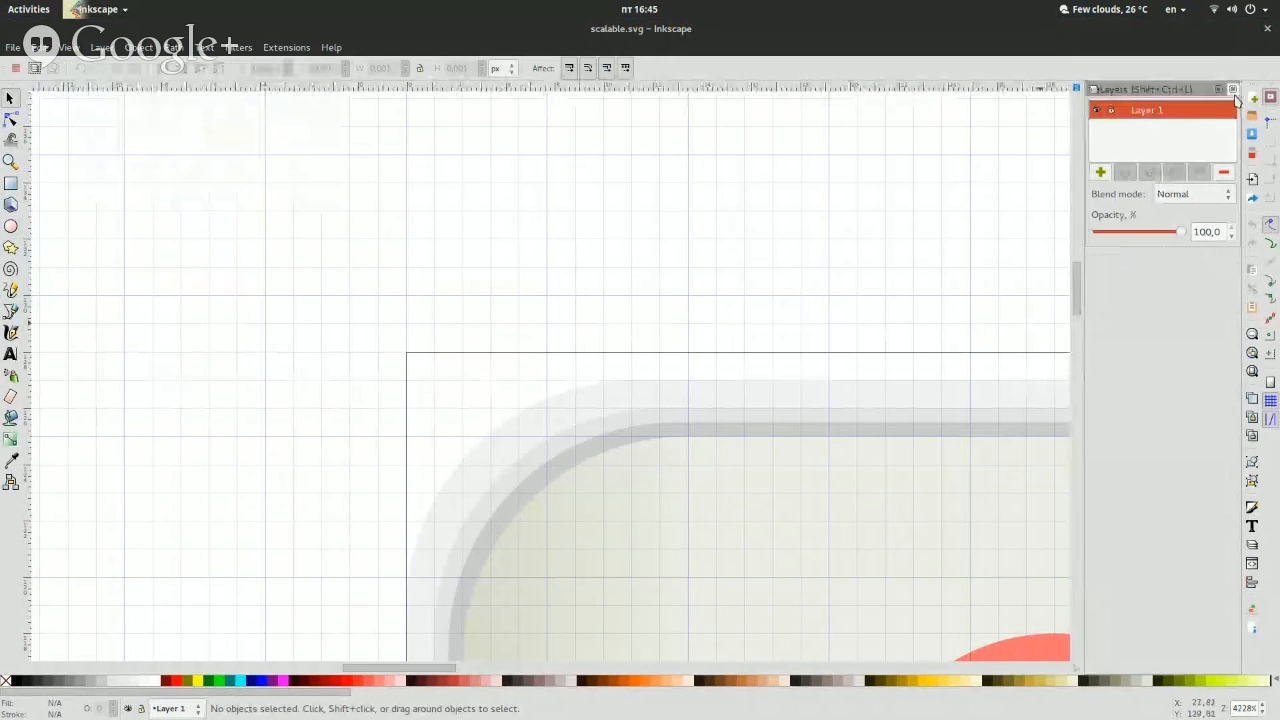
{"action": "left_click", "coordinate": [1231, 90]}
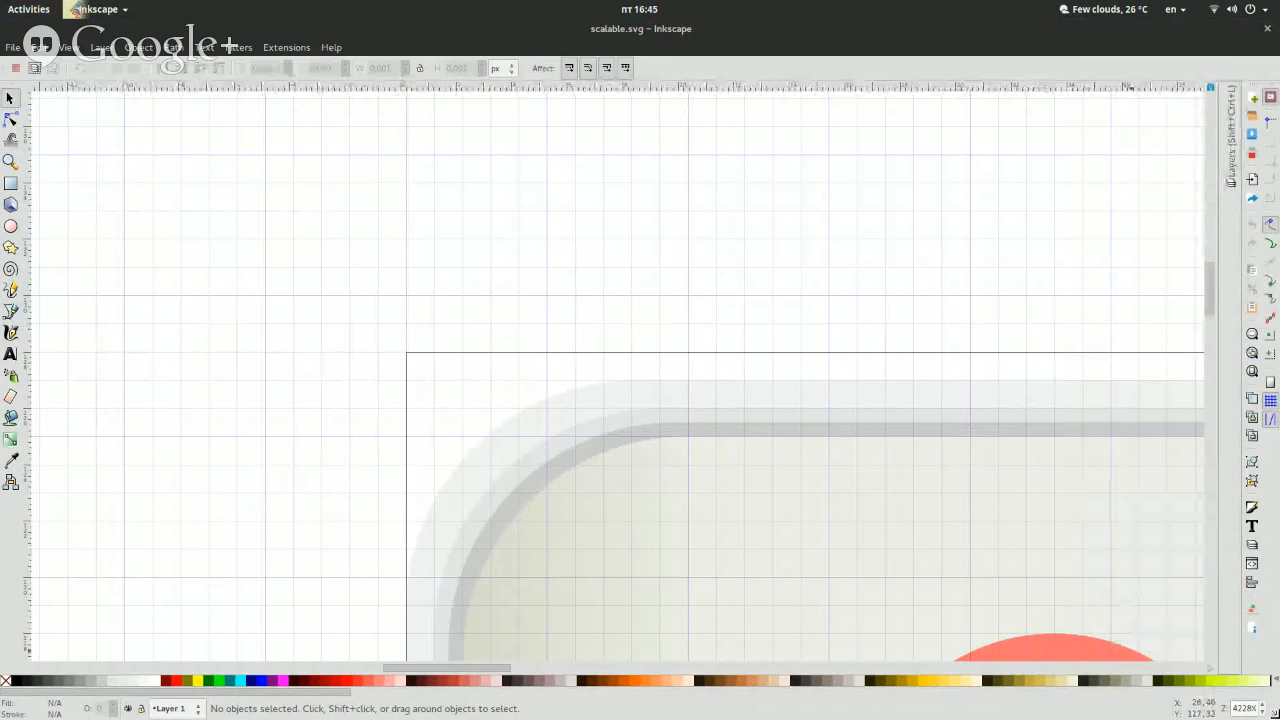
View the camera icon at 800% zoom, select its body rectangle and examine the artwork down to the lens.
{"action": "left_click", "coordinate": [1263, 712]}
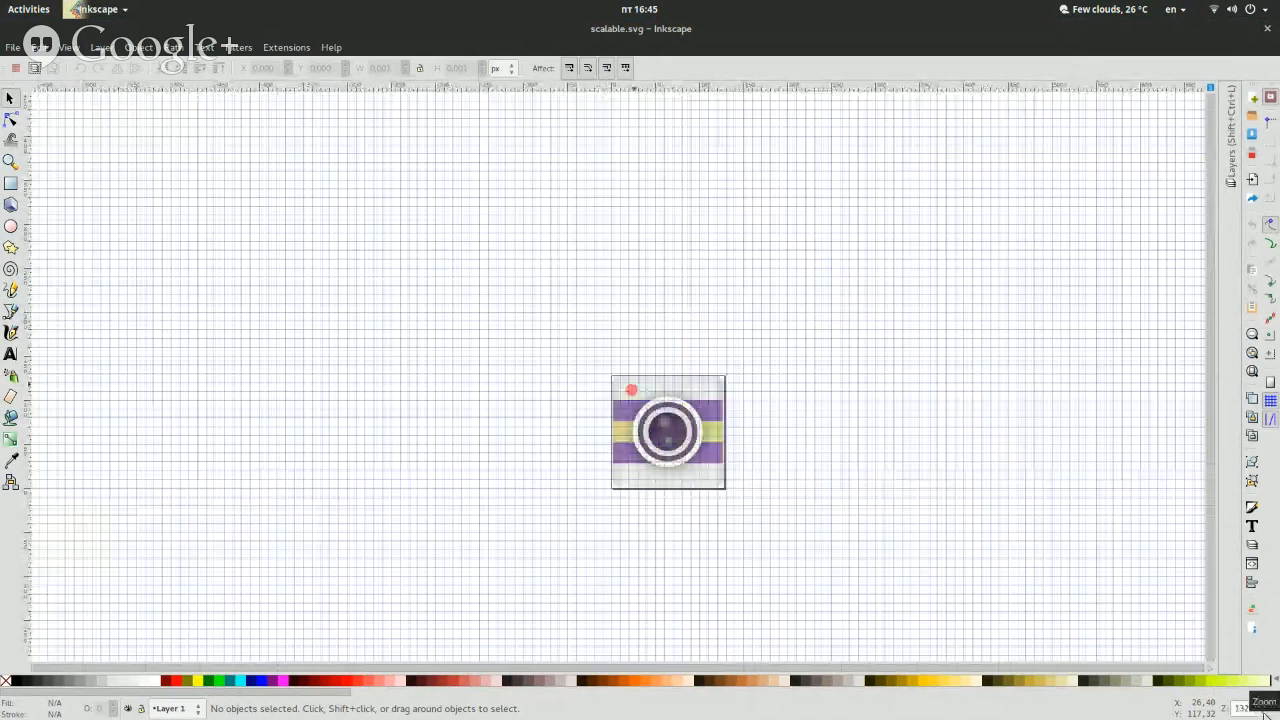
{"action": "left_click", "coordinate": [1264, 705]}
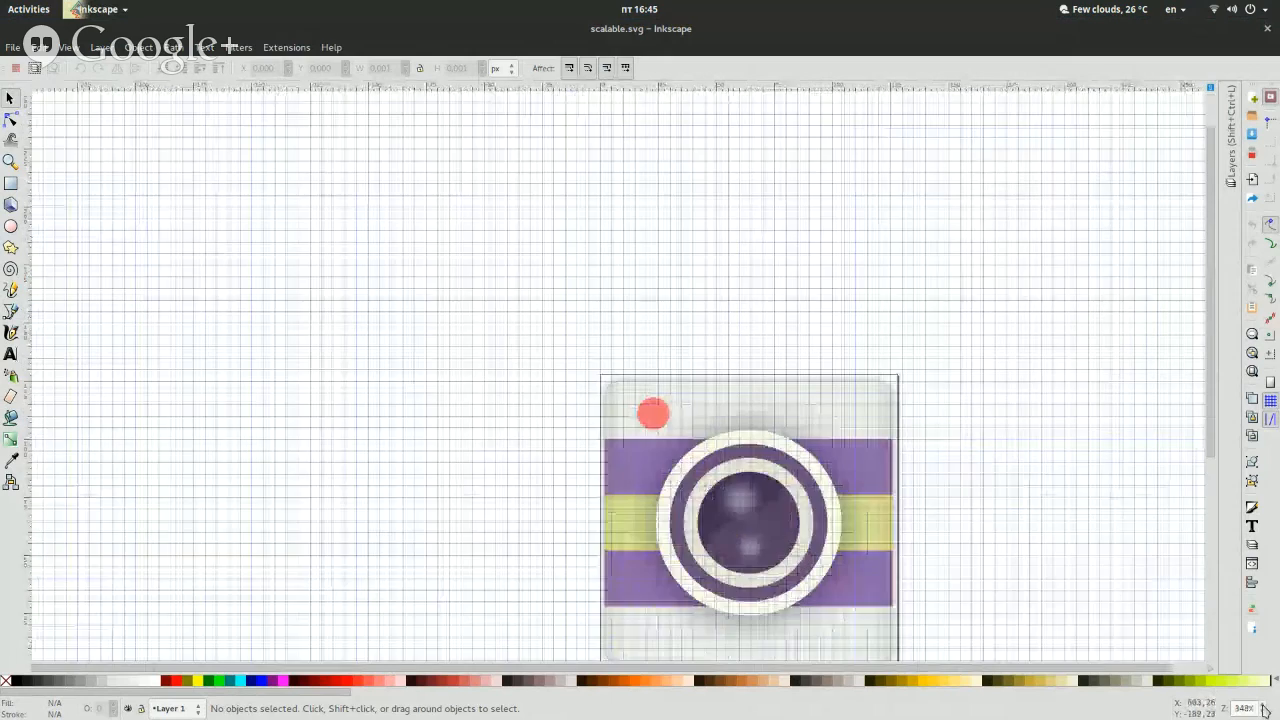
{"action": "left_click", "coordinate": [1264, 705]}
{"action": "left_click", "coordinate": [787, 429]}
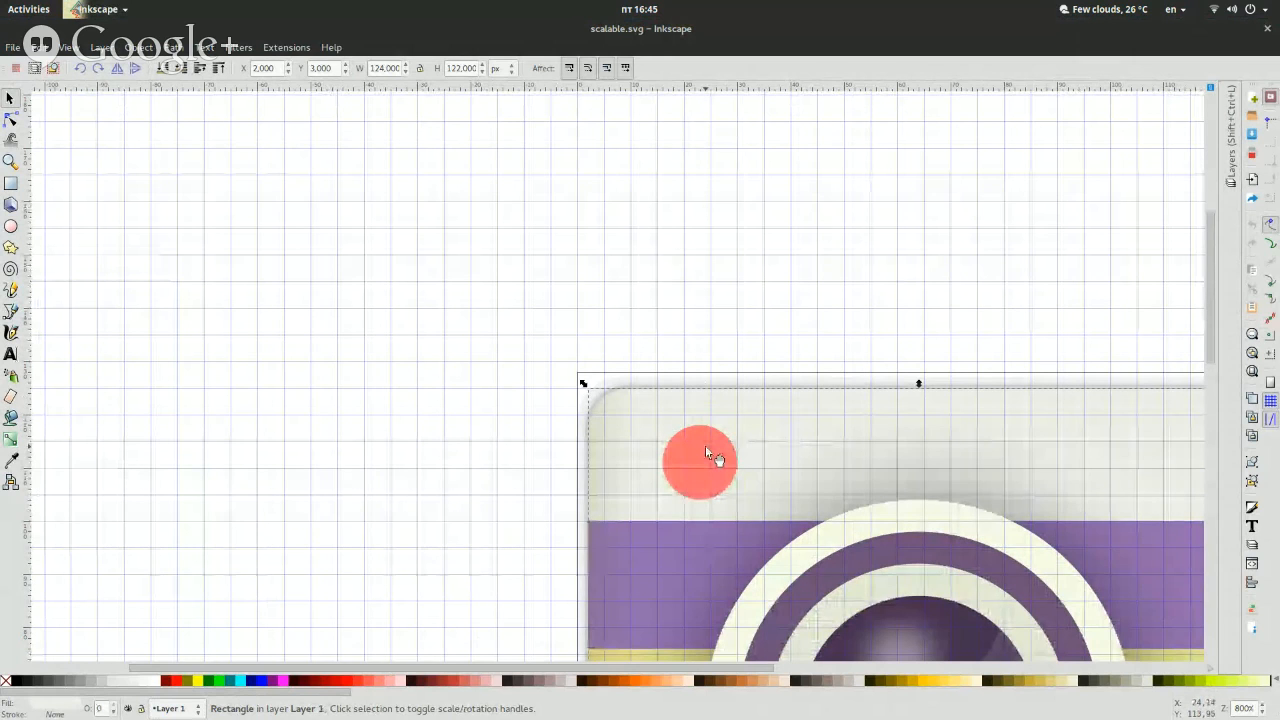
{"action": "scroll", "coordinate": [705, 445], "scroll_direction": "down", "scroll_amount": 8}
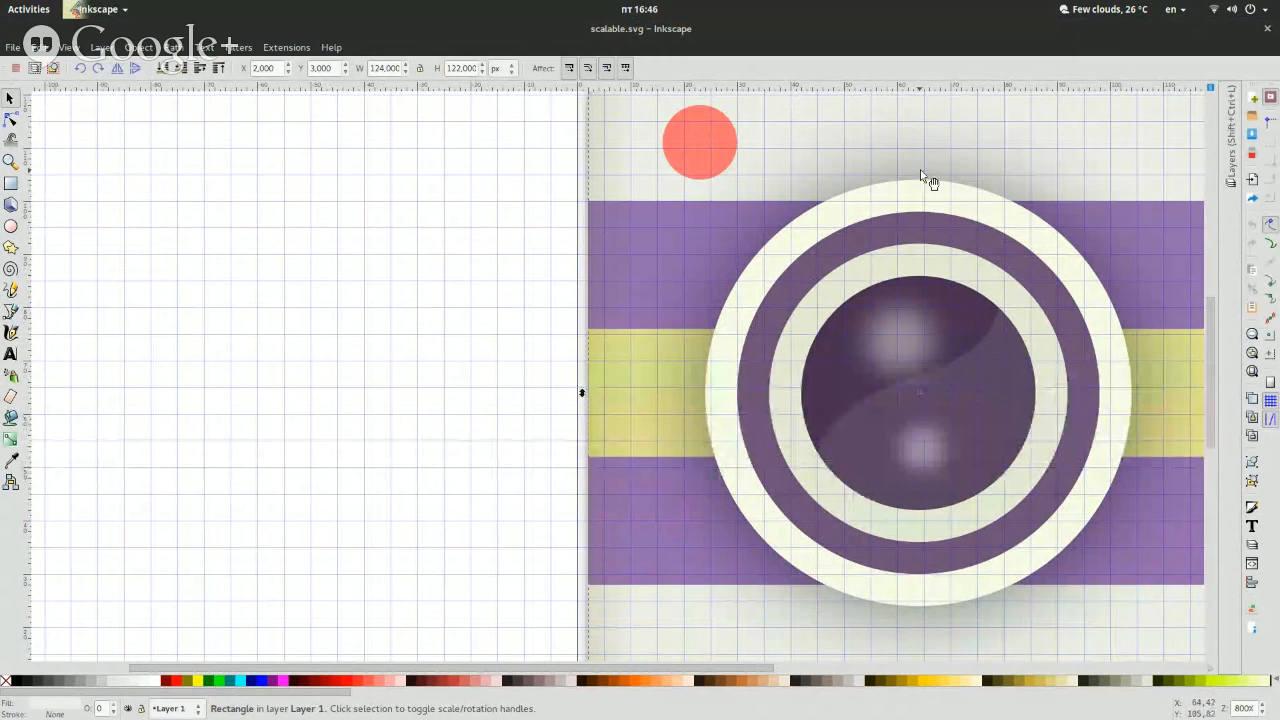
{"action": "right_click", "coordinate": [921, 330]}
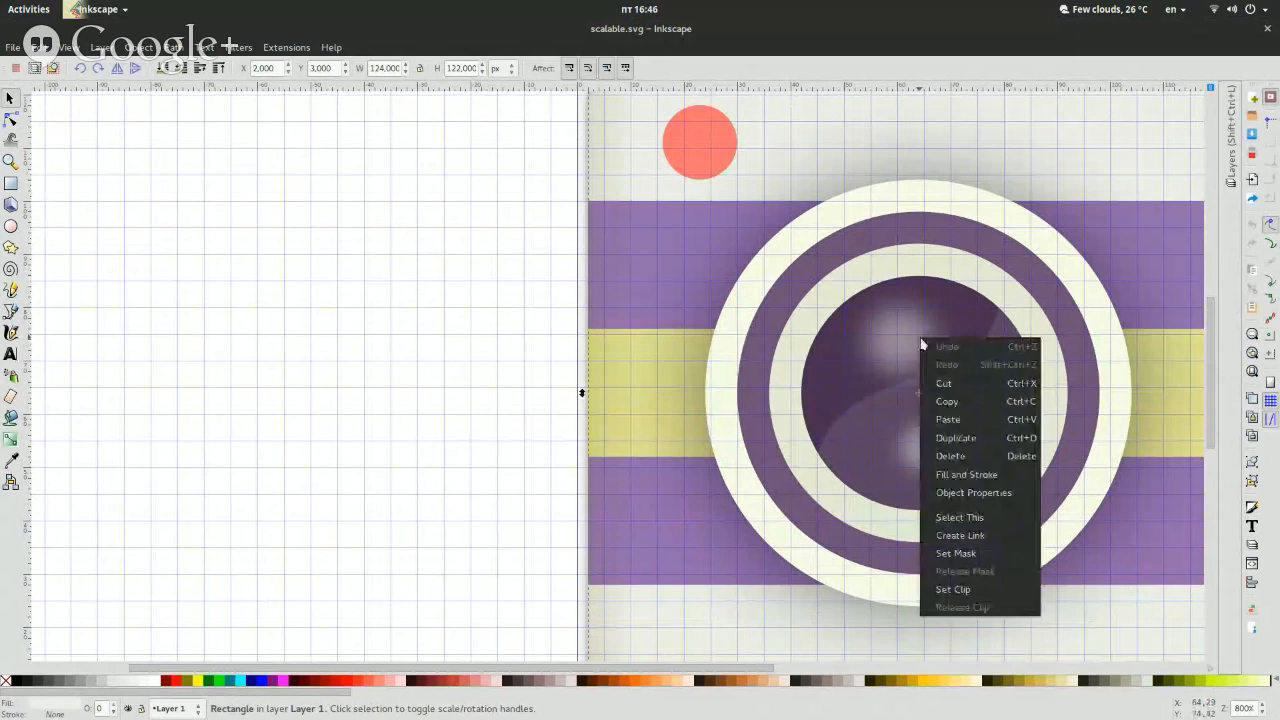
{"action": "left_click", "coordinate": [472, 466]}
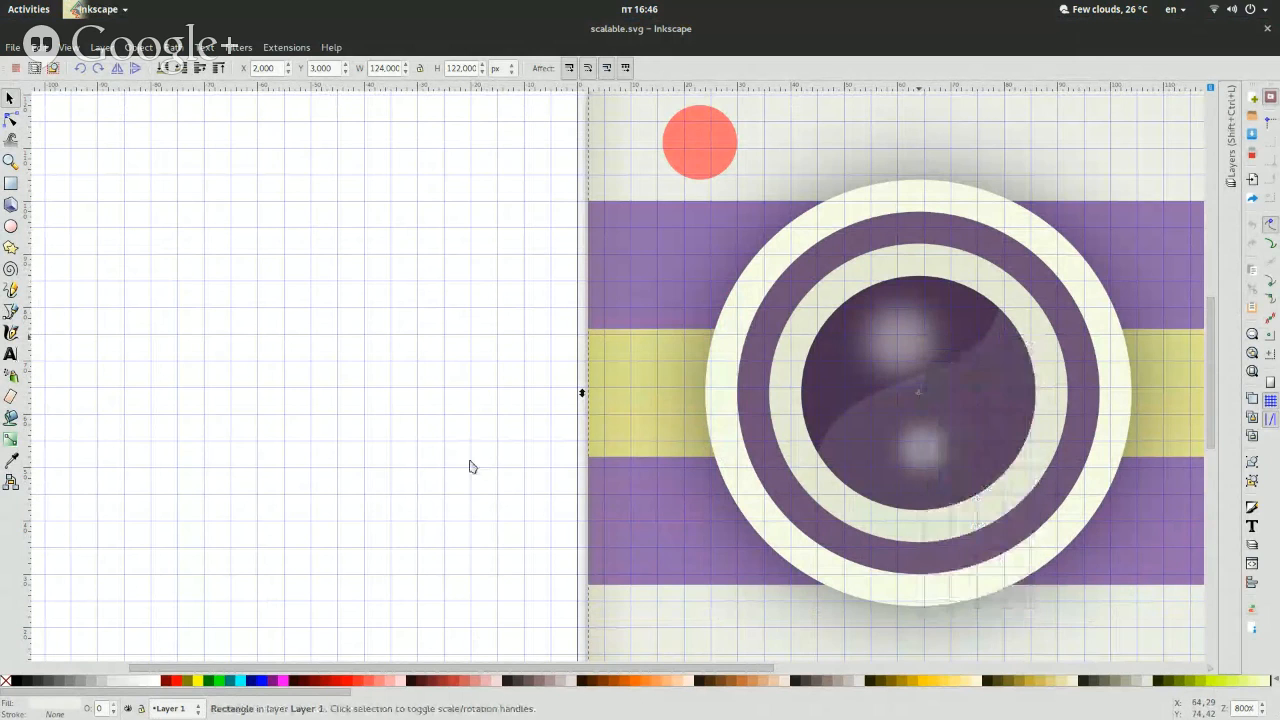
{"action": "left_click", "coordinate": [525, 335]}
Try moving the camera's body rectangle 6 px left, and return it to its place.
{"action": "left_click", "coordinate": [917, 165]}
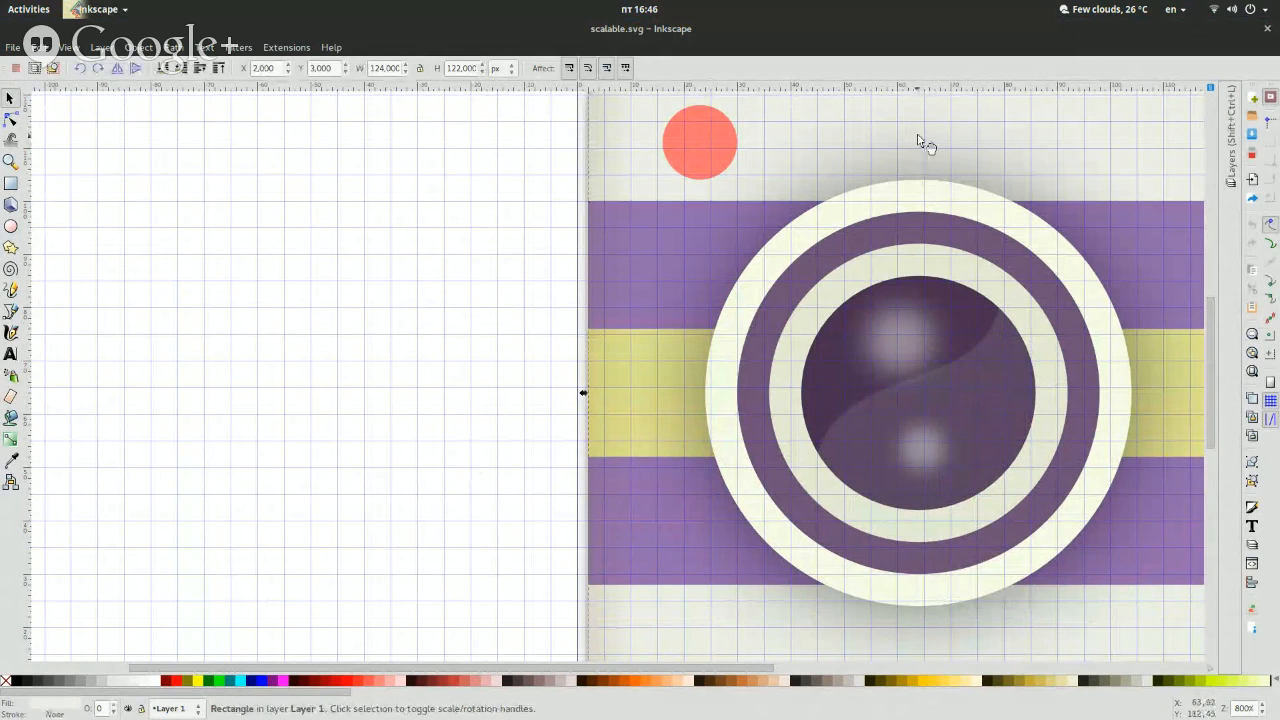
{"action": "left_click", "coordinate": [928, 146]}
{"action": "key", "text": "Left"}
{"action": "key", "text": "Left"}
{"action": "key", "text": "Left"}
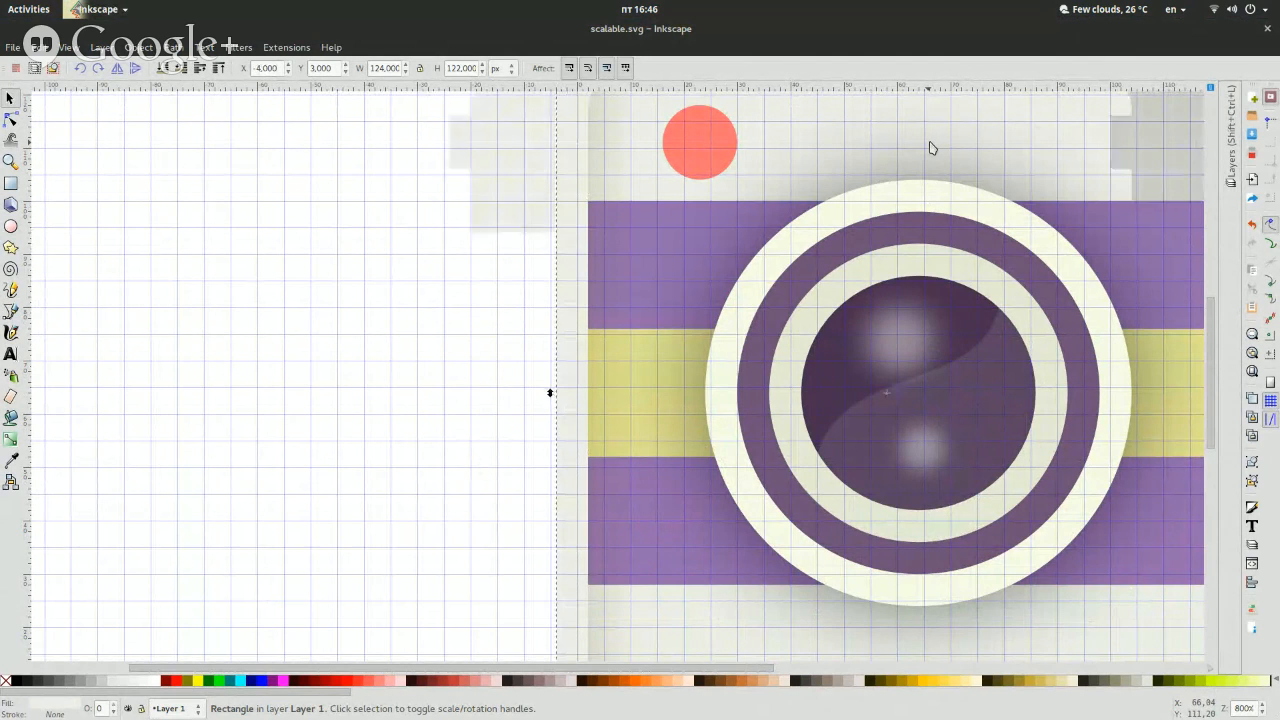
{"action": "key", "text": "Right"}
{"action": "key", "text": "Right"}
{"action": "key", "text": "Right"}
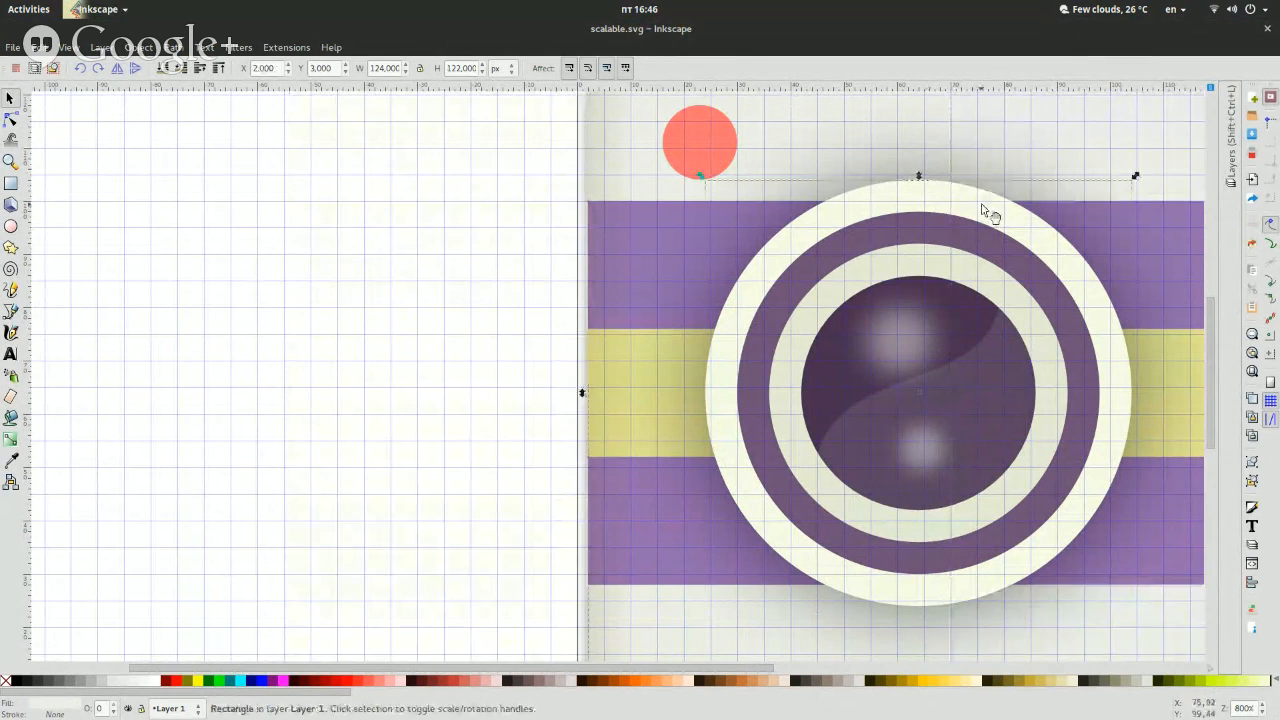
Move the lens's outermost 80 px cream circle left to separate it from the other rings.
{"action": "left_click", "coordinate": [982, 205]}
{"action": "key", "text": "Left"}
{"action": "key", "text": "Left"}
{"action": "key", "text": "Left"}
{"action": "key", "text": "Left"}
{"action": "key", "text": "Left"}
{"action": "key", "text": "Left"}
{"action": "key", "text": "Left"}
{"action": "key", "text": "Left"}
{"action": "key", "text": "Left"}
{"action": "key", "text": "Left"}
{"action": "key", "text": "Left"}
{"action": "key", "text": "Left"}
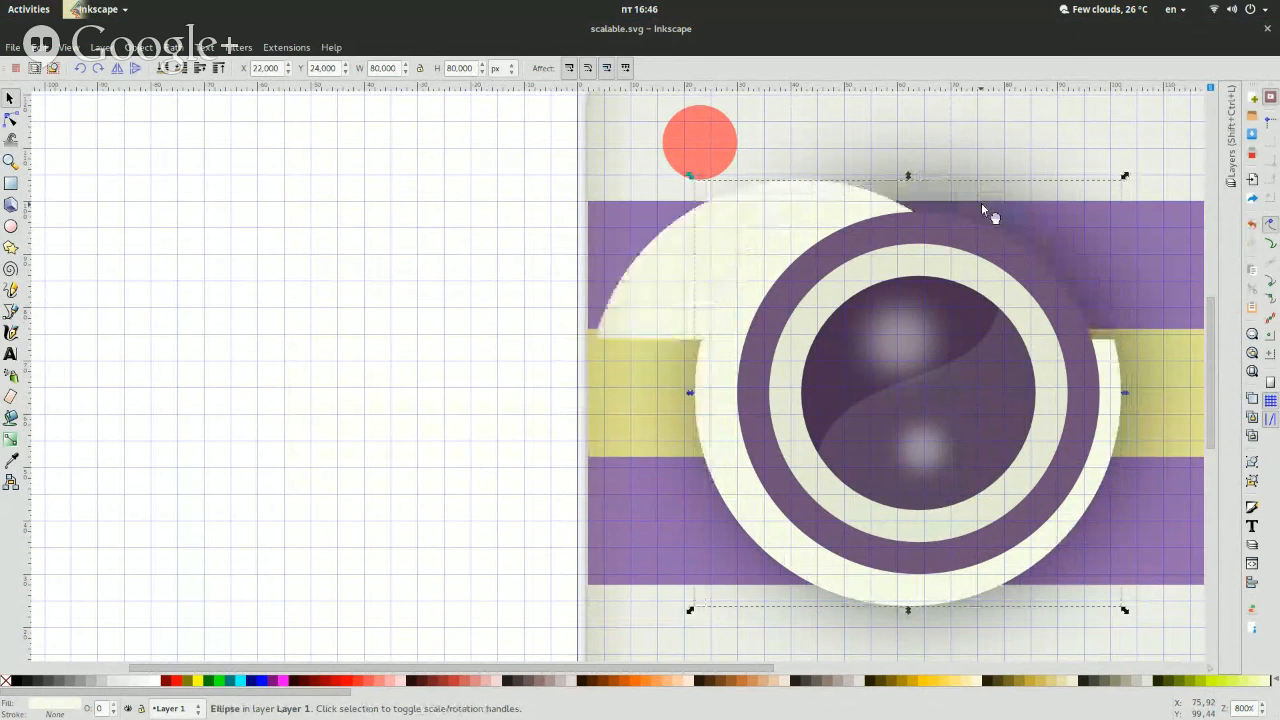
Move the lens's 68 px purple circle left, over the displaced cream circle.
{"action": "left_click", "coordinate": [964, 226]}
{"action": "key", "text": "Left"}
{"action": "key", "text": "Left"}
{"action": "key", "text": "Left"}
{"action": "key", "text": "Left"}
{"action": "key", "text": "Left"}
{"action": "key", "text": "Left"}
{"action": "key", "text": "Left"}
{"action": "key", "text": "Left"}
{"action": "key", "text": "Left"}
{"action": "key", "text": "Left"}
{"action": "key", "text": "Left"}
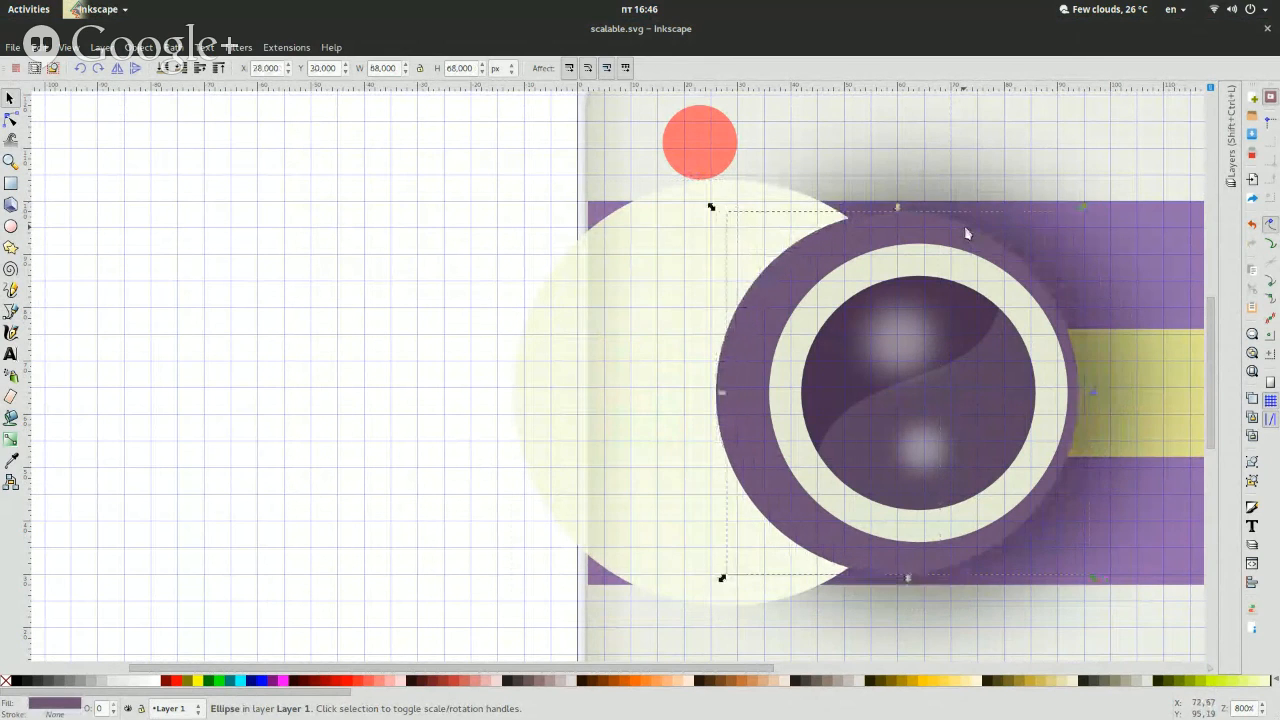
Move the lens's dark inner circle left, onto the displaced purple circle.
{"action": "left_click", "coordinate": [948, 347]}
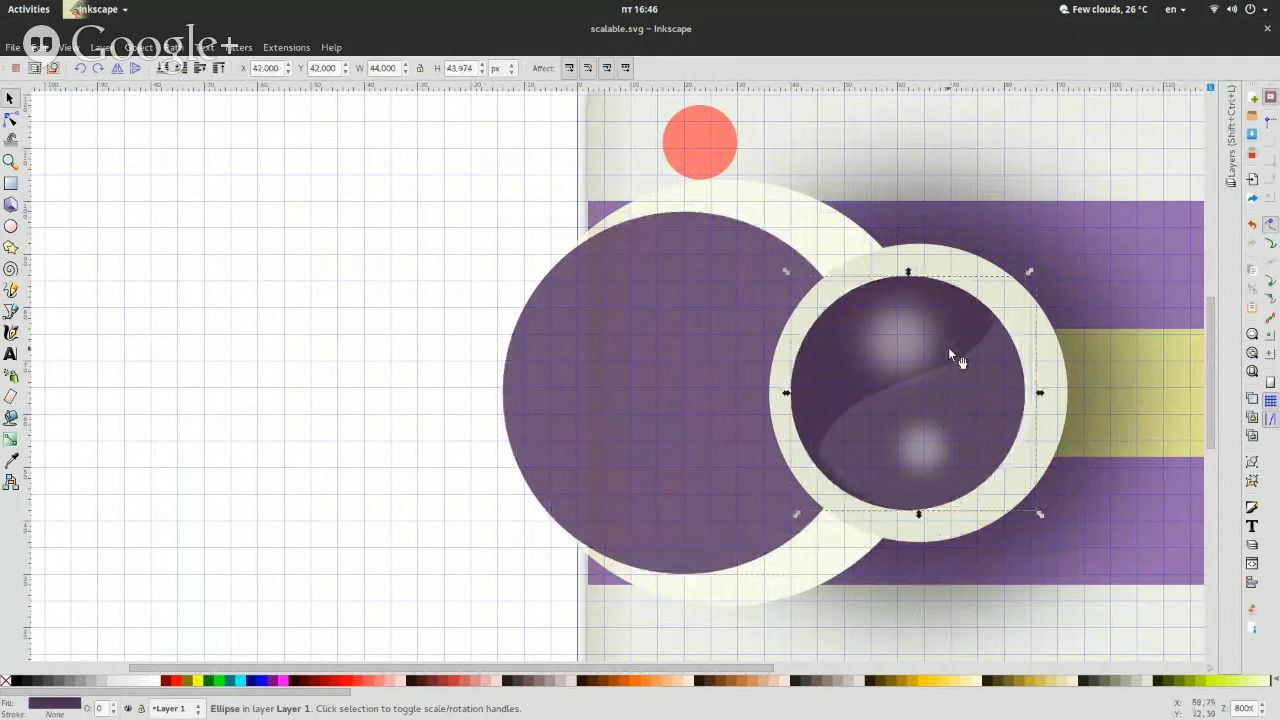
{"action": "key", "text": "Left"}
{"action": "key", "text": "Left"}
{"action": "key", "text": "Left"}
{"action": "key", "text": "Left"}
{"action": "key", "text": "Left"}
{"action": "key", "text": "Left"}
{"action": "key", "text": "Left"}
{"action": "key", "text": "Left"}
{"action": "key", "text": "Left"}
{"action": "key", "text": "Left"}
{"action": "key", "text": "Left"}
Move the lens's 56 px pale ring circle left to expose the shadow and reflections beneath the lens.
{"action": "left_click", "coordinate": [948, 347]}
{"action": "key", "text": "Left"}
{"action": "key", "text": "Left"}
{"action": "key", "text": "Left"}
{"action": "key", "text": "Left"}
{"action": "key", "text": "Left"}
{"action": "key", "text": "Left"}
{"action": "key", "text": "Left"}
{"action": "key", "text": "Left"}
{"action": "key", "text": "Left"}
{"action": "key", "text": "Left"}
{"action": "key", "text": "Left"}
{"action": "key", "text": "Left"}
{"action": "key", "text": "Left"}
{"action": "key", "text": "Left"}
{"action": "key", "text": "Left"}
{"action": "key", "text": "Left"}
{"action": "key", "text": "Left"}
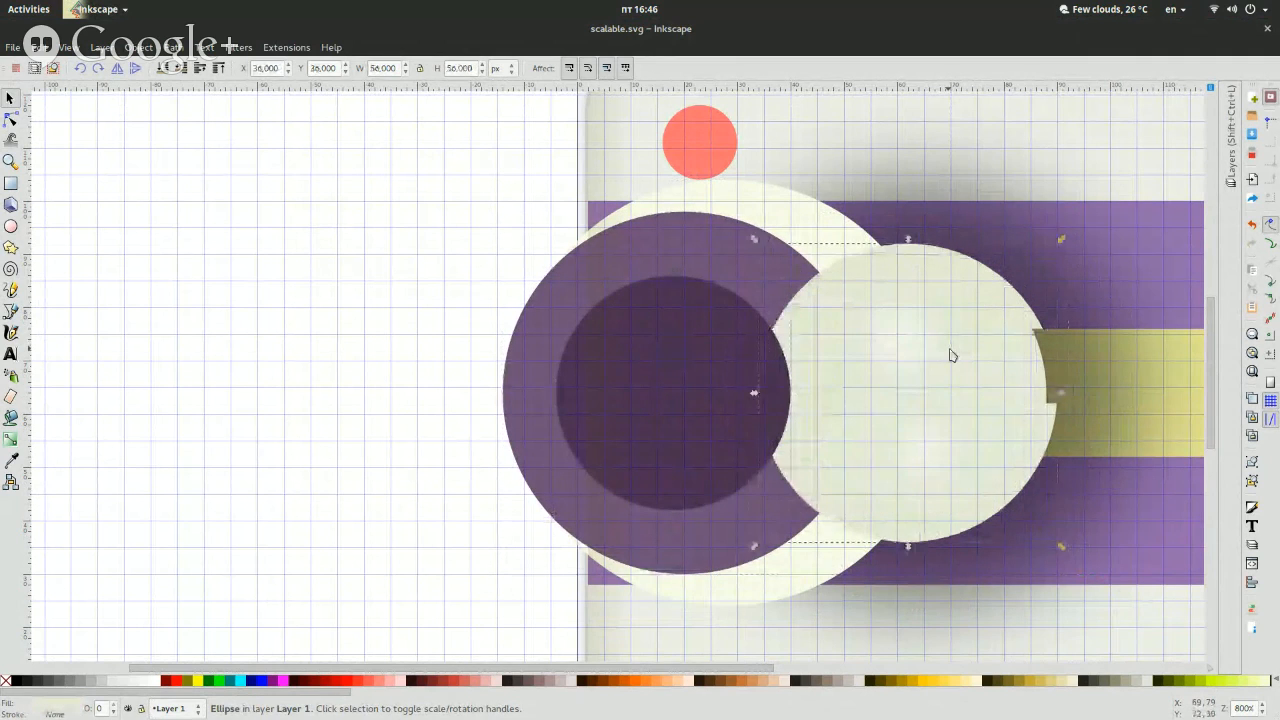
Undo the moves of the lens circles to reassemble the camera lens.
{"action": "left_click", "coordinate": [986, 262]}
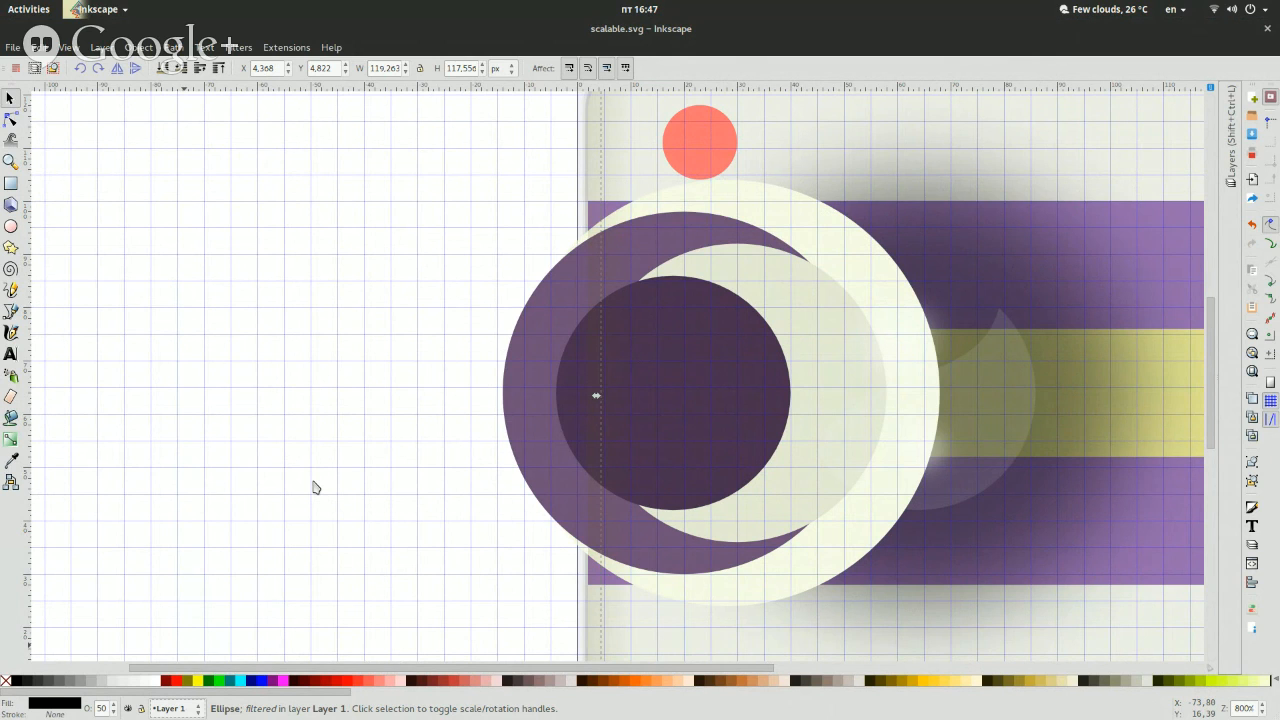
{"action": "key", "text": "ctrl+z"}
{"action": "key", "text": "ctrl+z"}
{"action": "key", "text": "ctrl+z"}
{"action": "key", "text": "ctrl+z"}
{"action": "key", "text": "ctrl+z"}
{"action": "key", "text": "ctrl+z"}
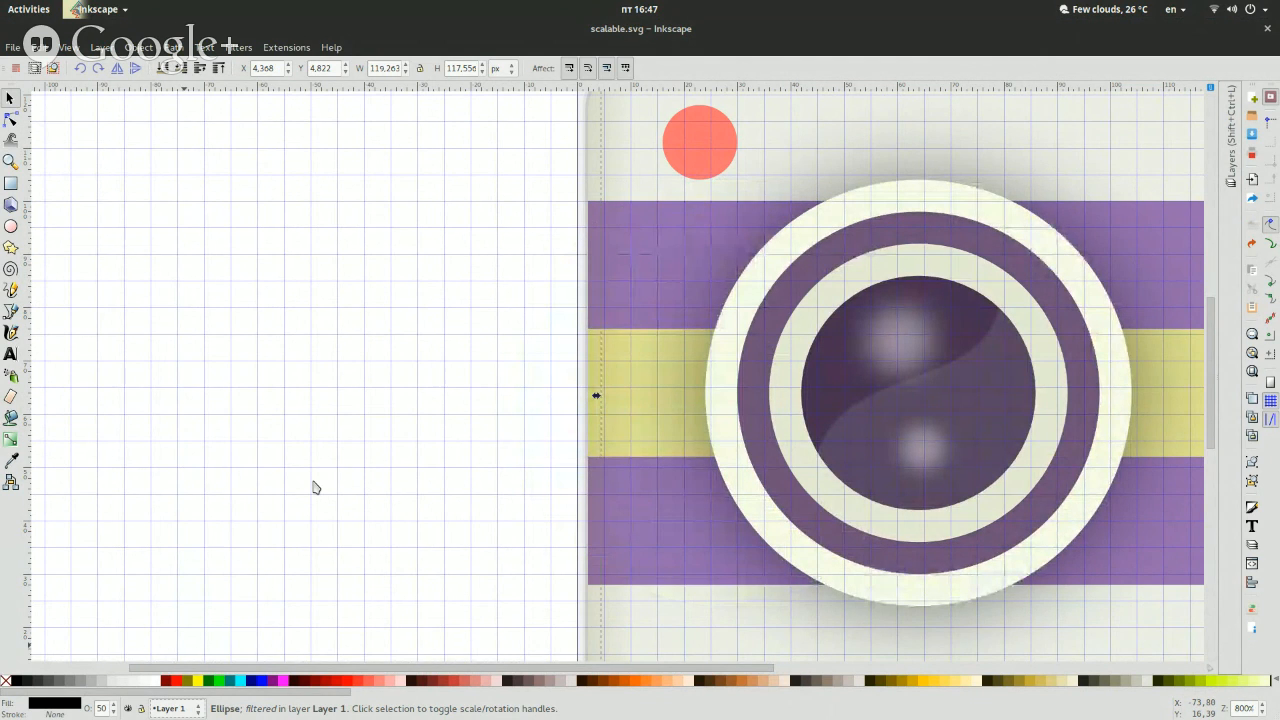
Set the opacity of the gradient shading strip along the camera body's left edge to 100%.
{"action": "left_click", "coordinate": [326, 452]}
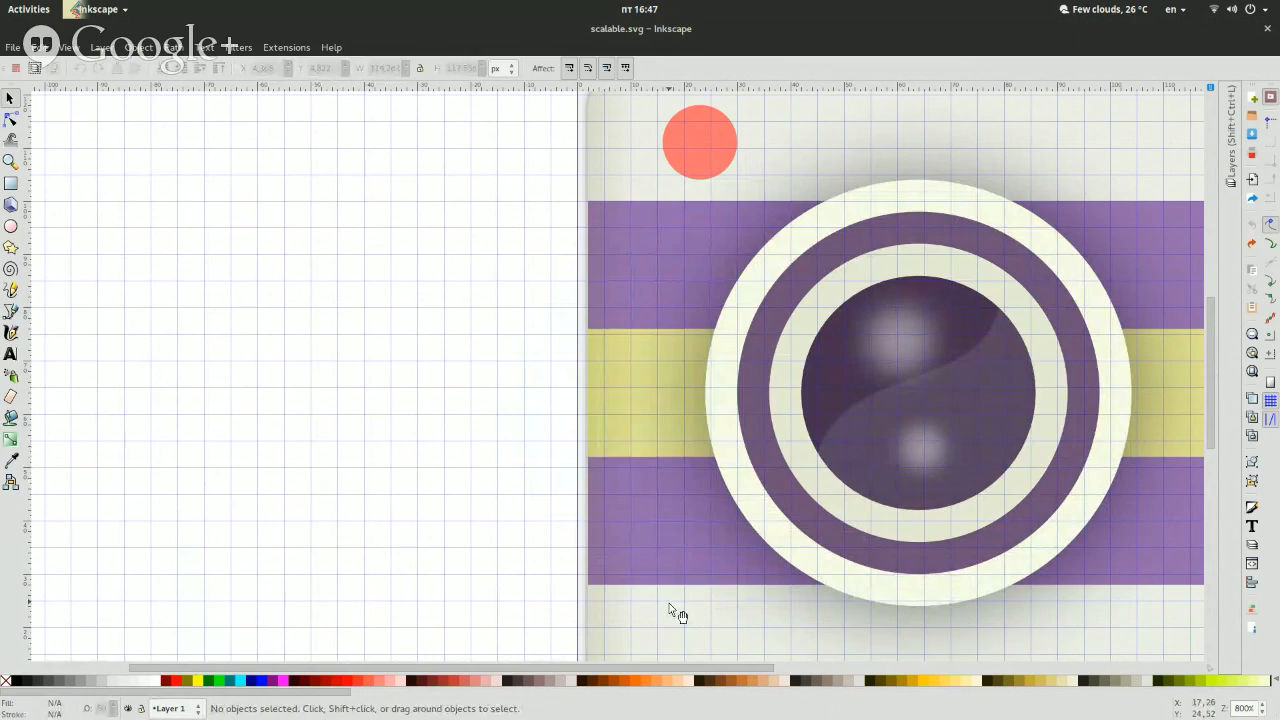
{"action": "left_click", "coordinate": [1263, 712]}
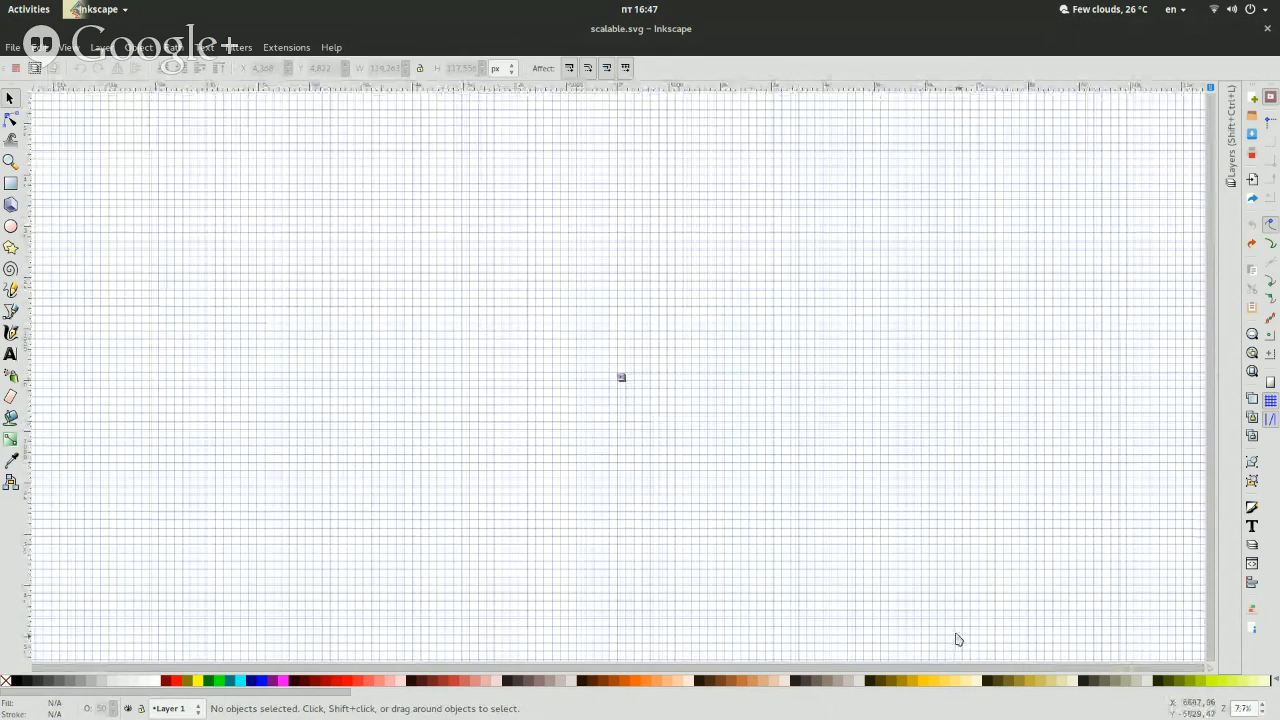
{"action": "left_click", "coordinate": [1263, 704]}
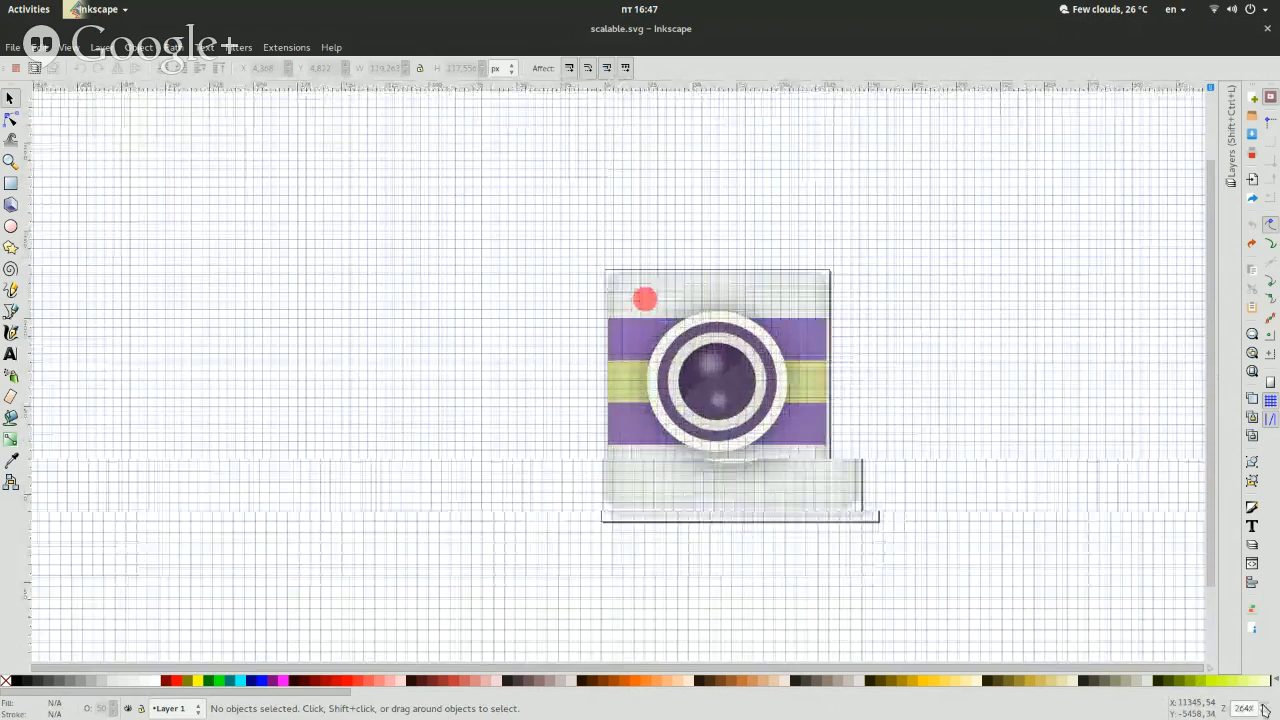
{"action": "left_click", "coordinate": [1264, 706]}
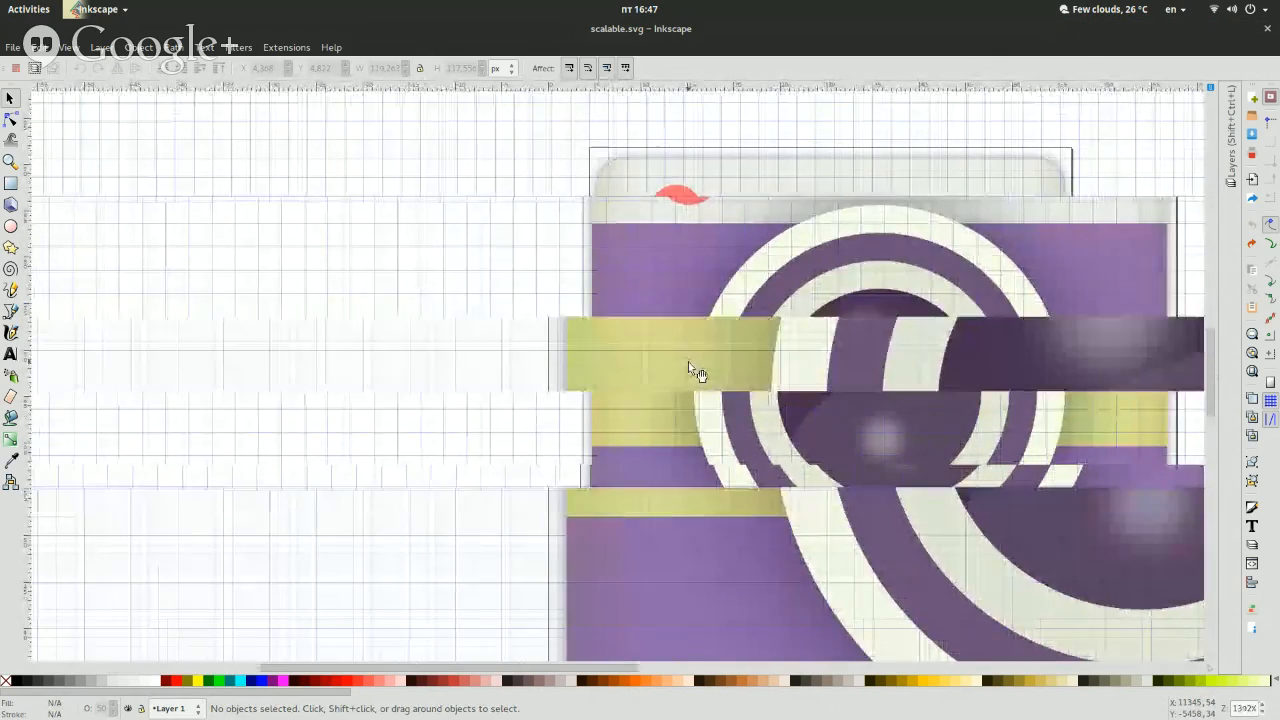
{"action": "scroll", "coordinate": [687, 358], "scroll_direction": "down", "scroll_amount": 4}
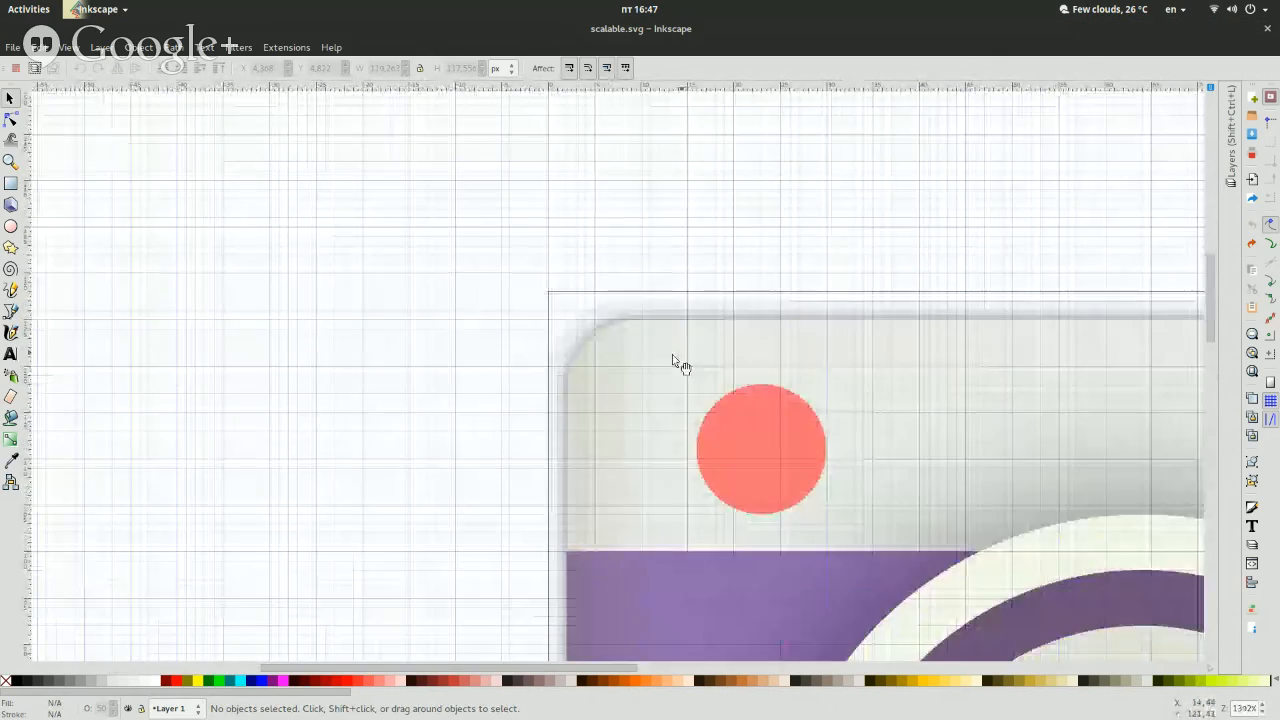
{"action": "left_click", "coordinate": [617, 366]}
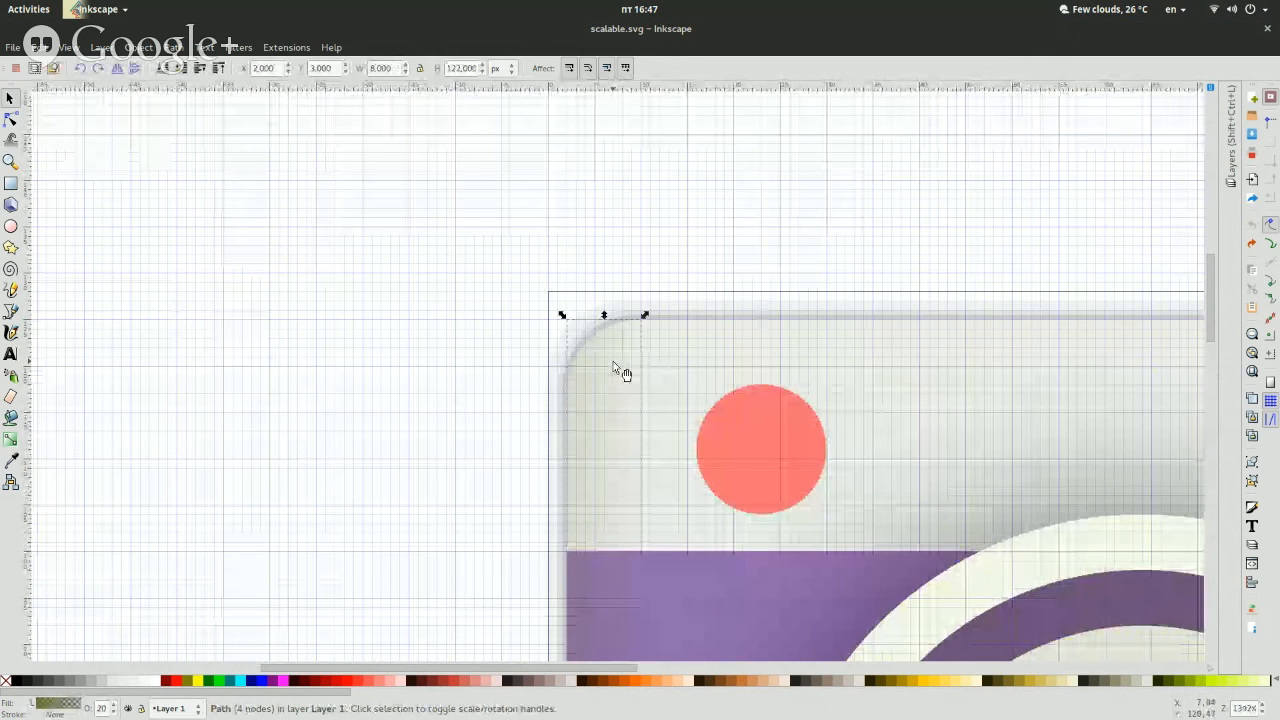
{"action": "scroll", "coordinate": [422, 382], "scroll_direction": "down", "scroll_amount": 9}
{"action": "scroll", "coordinate": [422, 382], "scroll_direction": "down", "scroll_amount": 15}
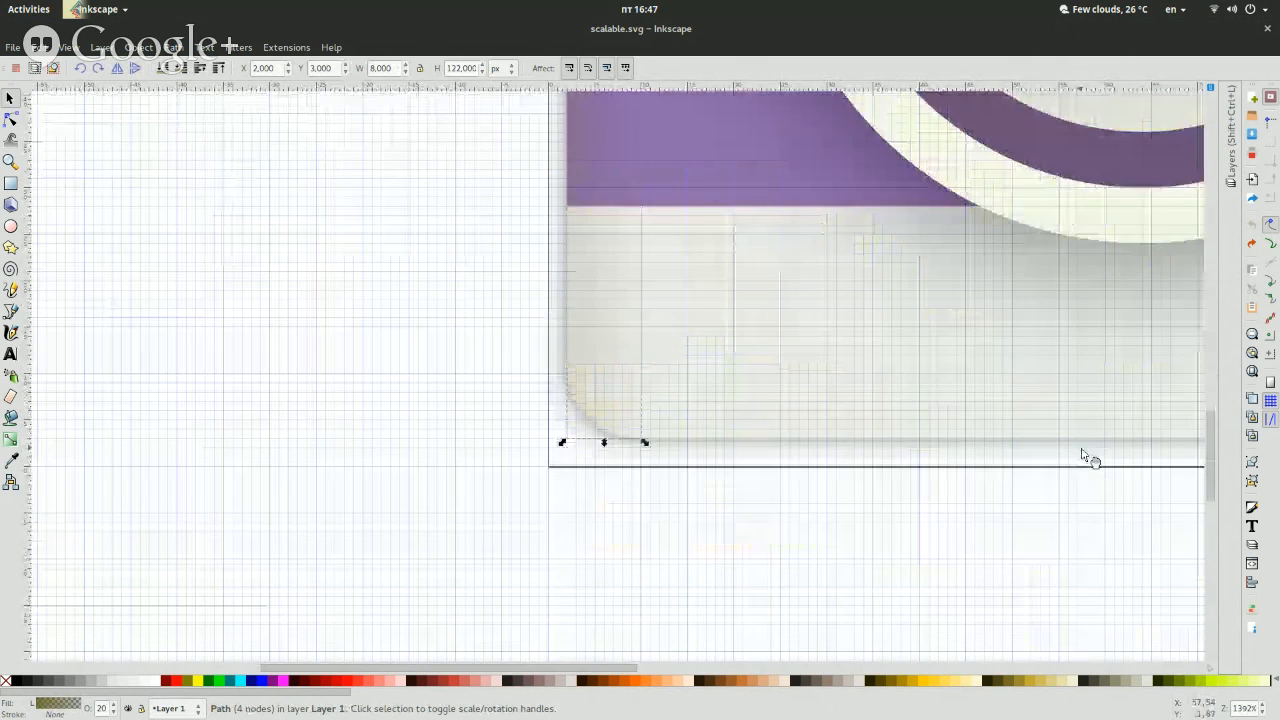
{"action": "left_click", "coordinate": [1261, 714]}
{"action": "left_click", "coordinate": [1261, 714]}
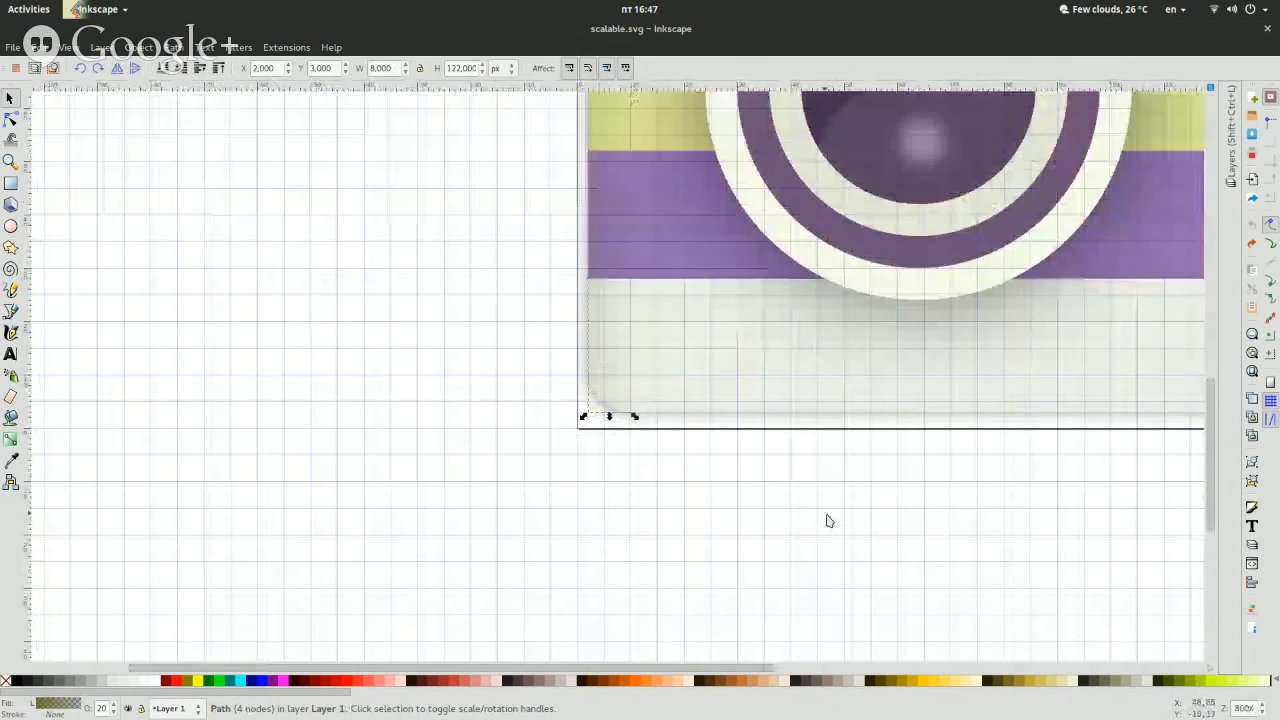
{"action": "left_click", "coordinate": [37, 701]}
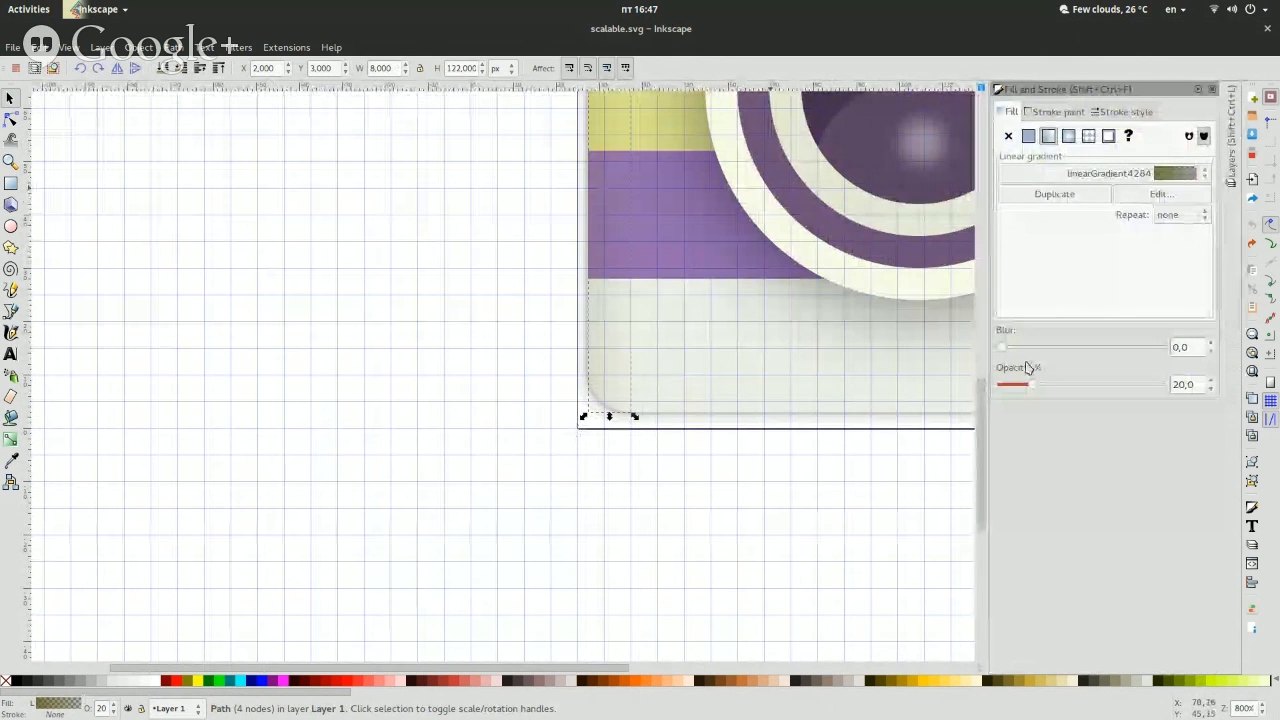
{"action": "left_click_drag", "start_coordinate": [1032, 385], "coordinate": [1165, 385]}
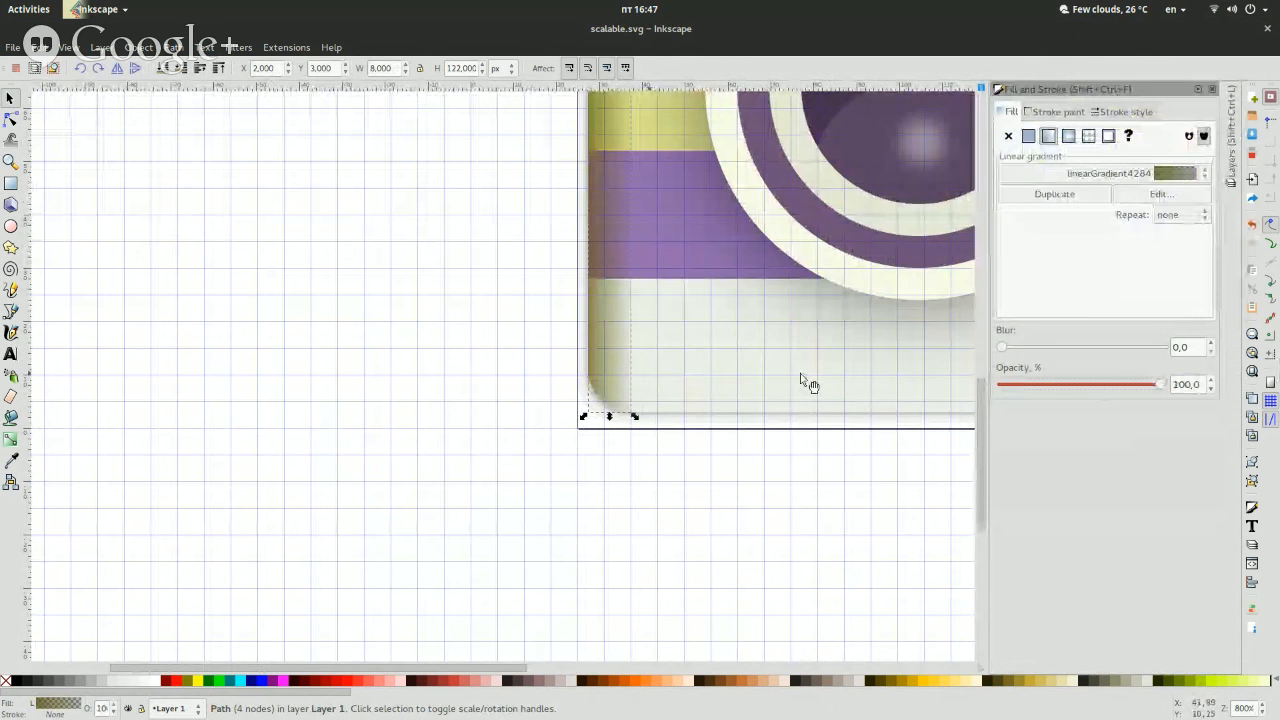
Save a copy of the icon with the fully opaque edge shading as scalable-.svg in the sizes folder.
{"action": "key", "text": "ctrl+shift+s"}
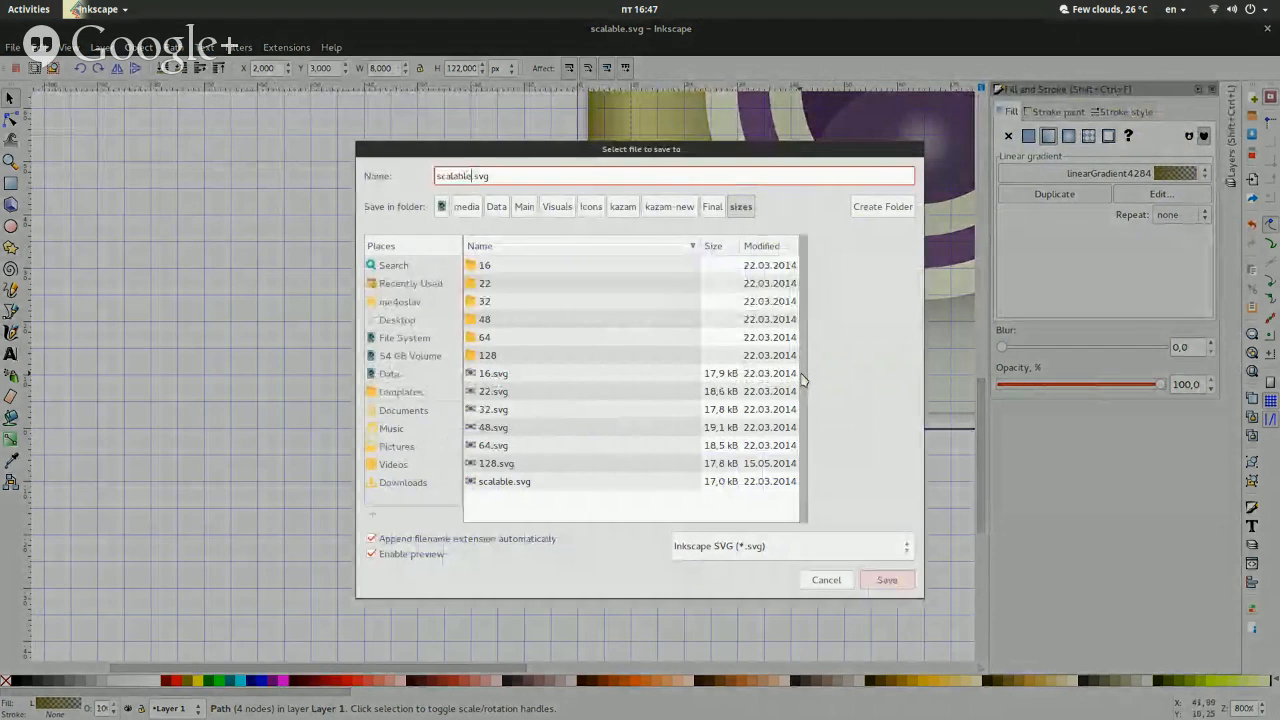
{"action": "type", "text": "-"}
{"action": "key", "text": "Return"}
Switch to the sizes folder in Files, compare the scalable-.svg thumbnail with scalable.svg, and return to Inkscape.
{"action": "key", "text": "super"}
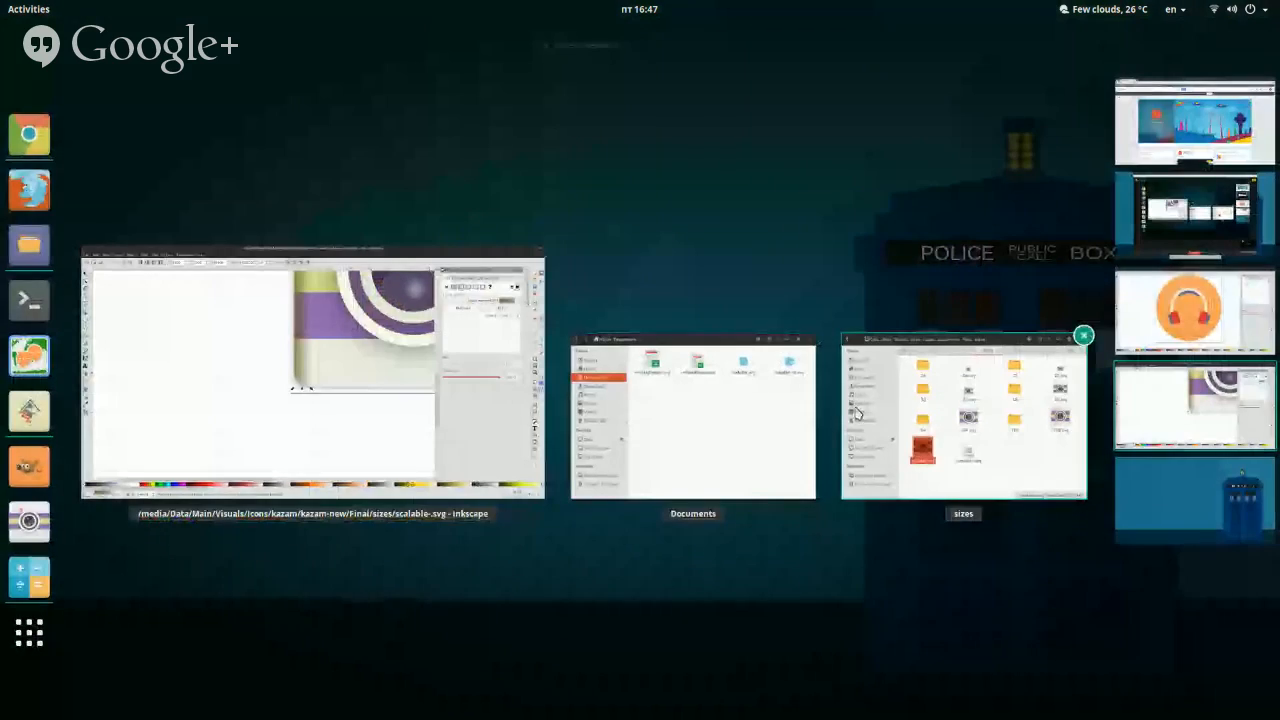
{"action": "left_click", "coordinate": [855, 412]}
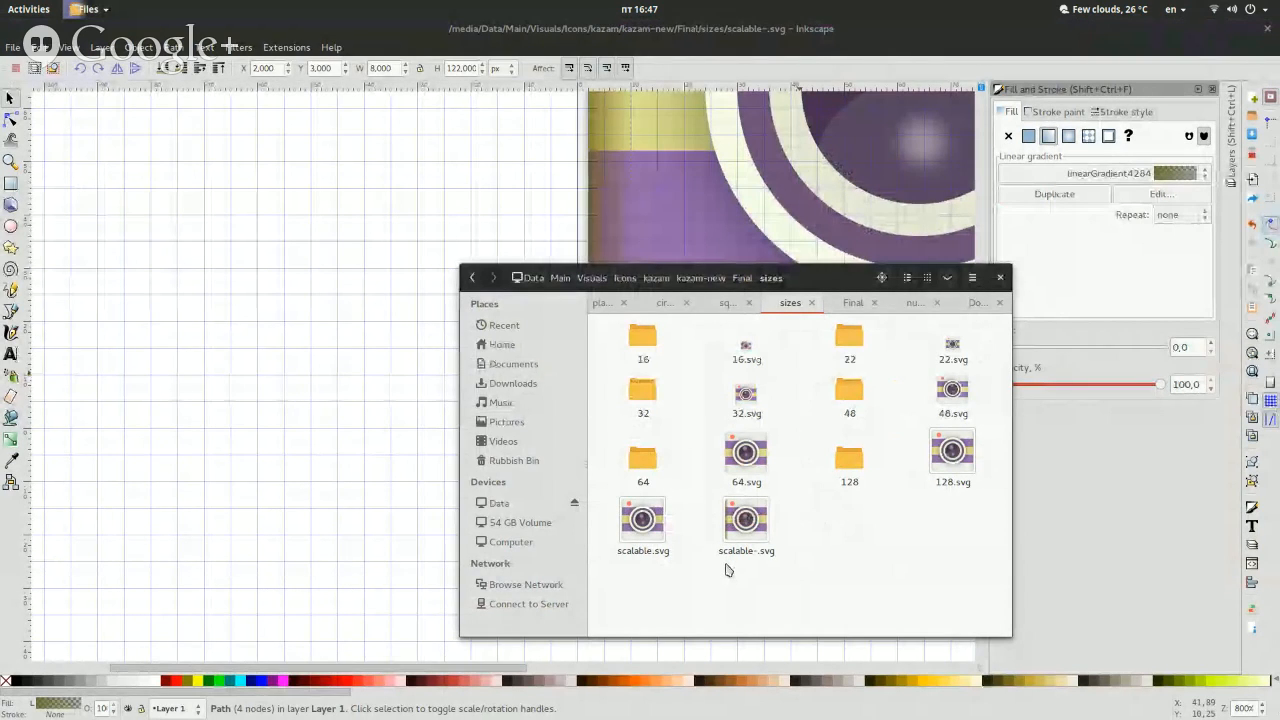
{"action": "left_click", "coordinate": [730, 548]}
{"action": "left_click", "coordinate": [735, 595]}
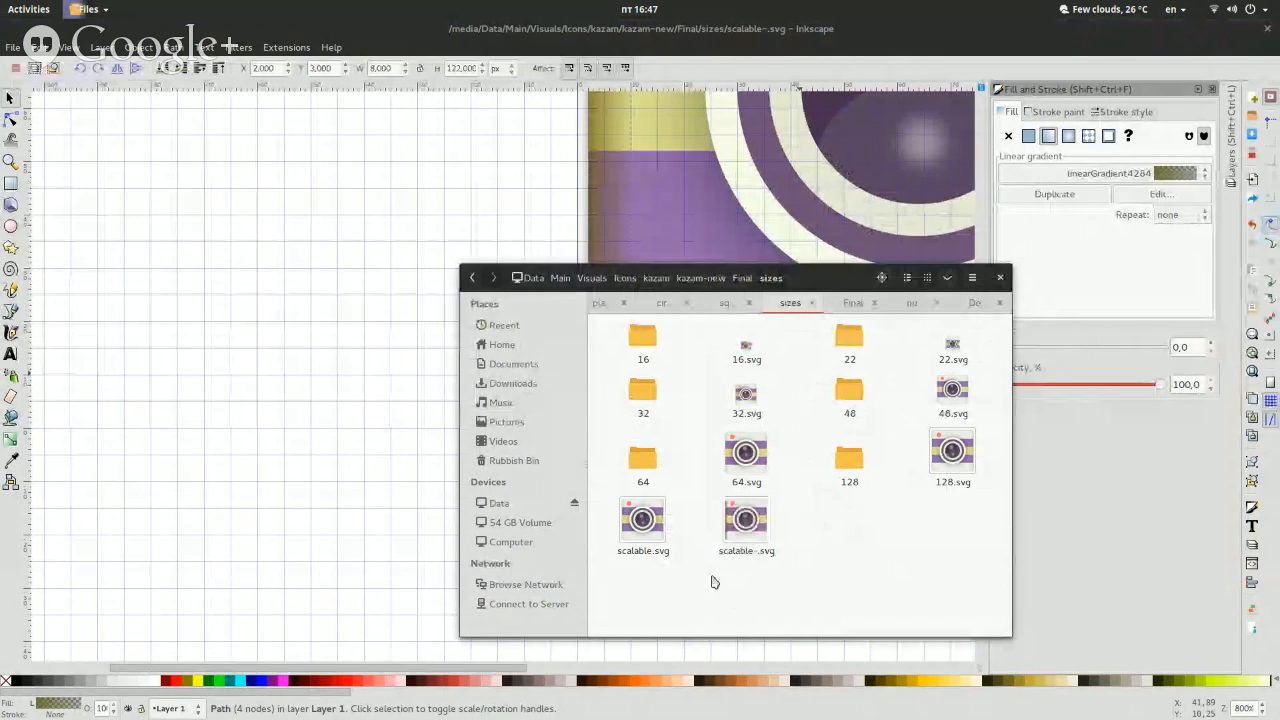
{"action": "left_click", "coordinate": [434, 466]}
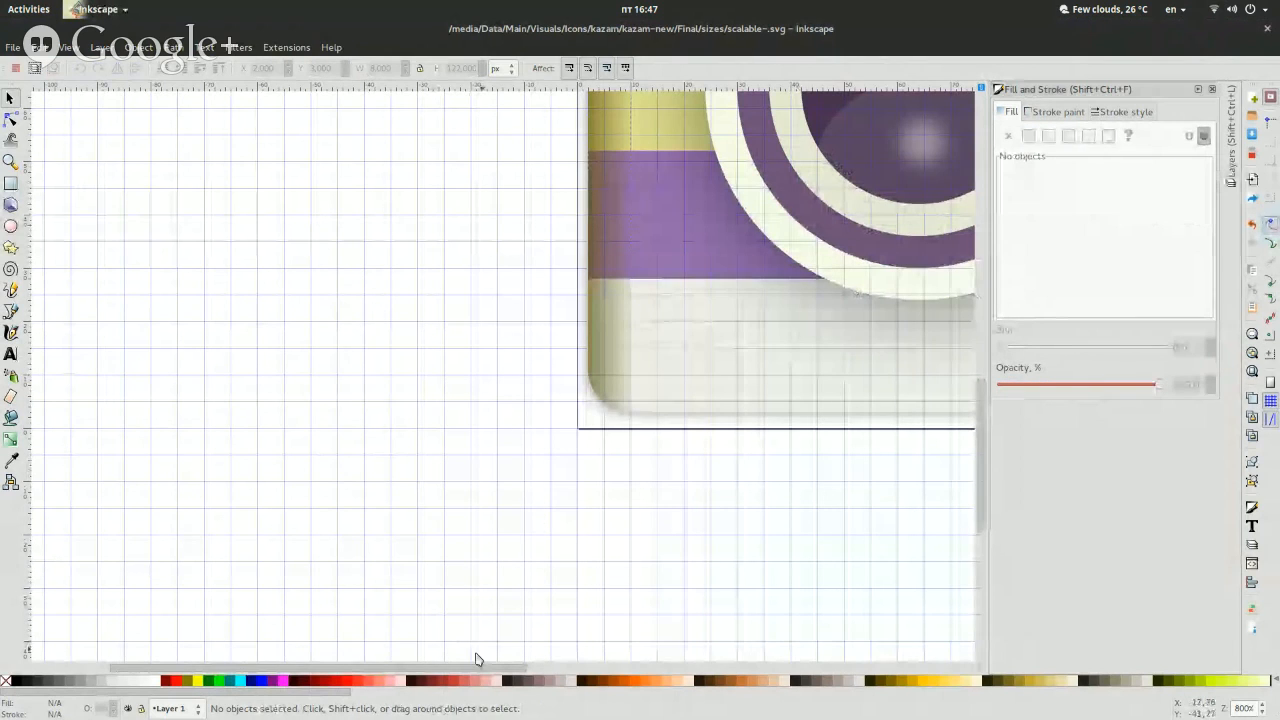
Check the shading strip on the camera's right edge, and undo the opacity change on the left-edge strip.
{"action": "left_click_drag", "start_coordinate": [478, 667], "coordinate": [752, 663]}
{"action": "left_click", "coordinate": [605, 383]}
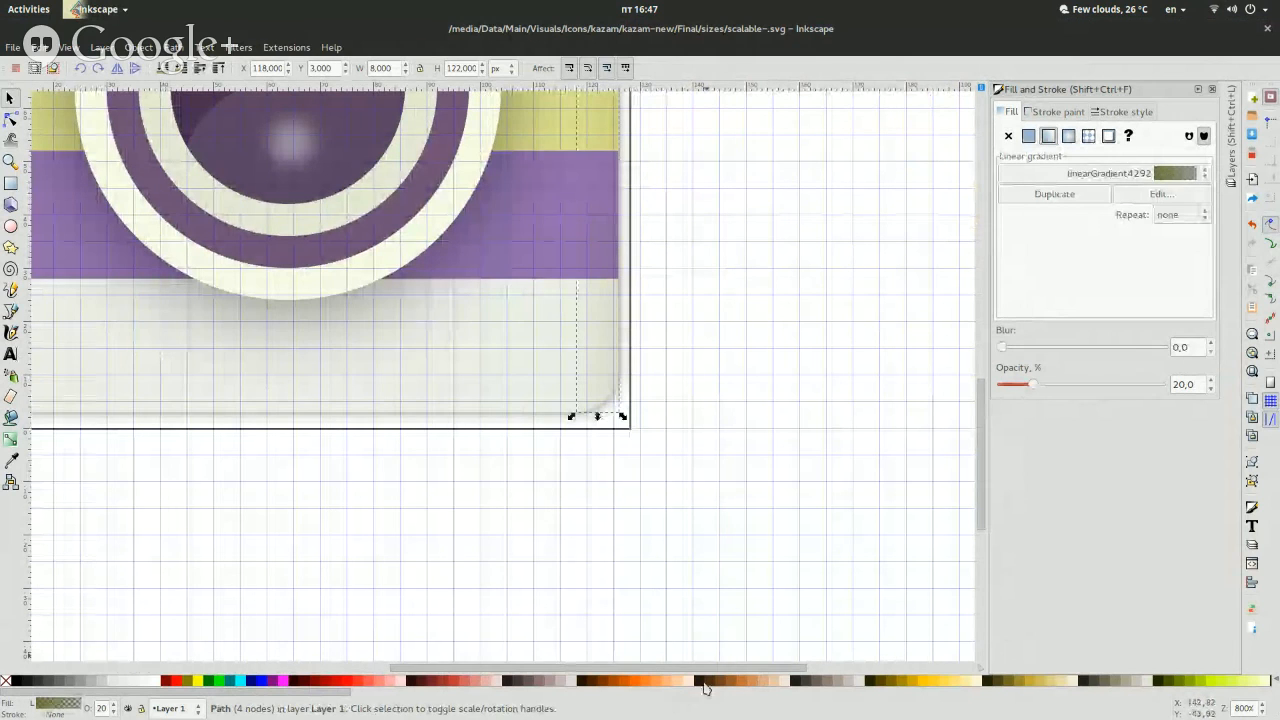
{"action": "left_click_drag", "start_coordinate": [706, 668], "coordinate": [552, 640]}
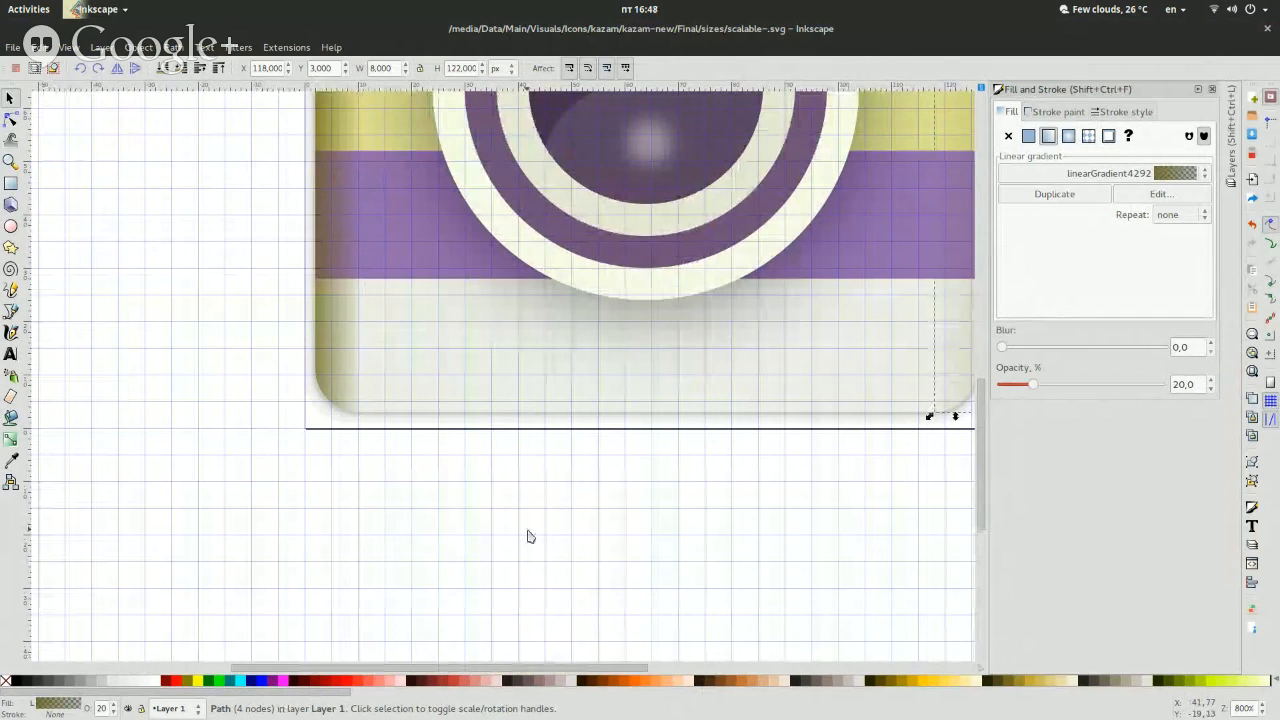
{"action": "left_click", "coordinate": [330, 356]}
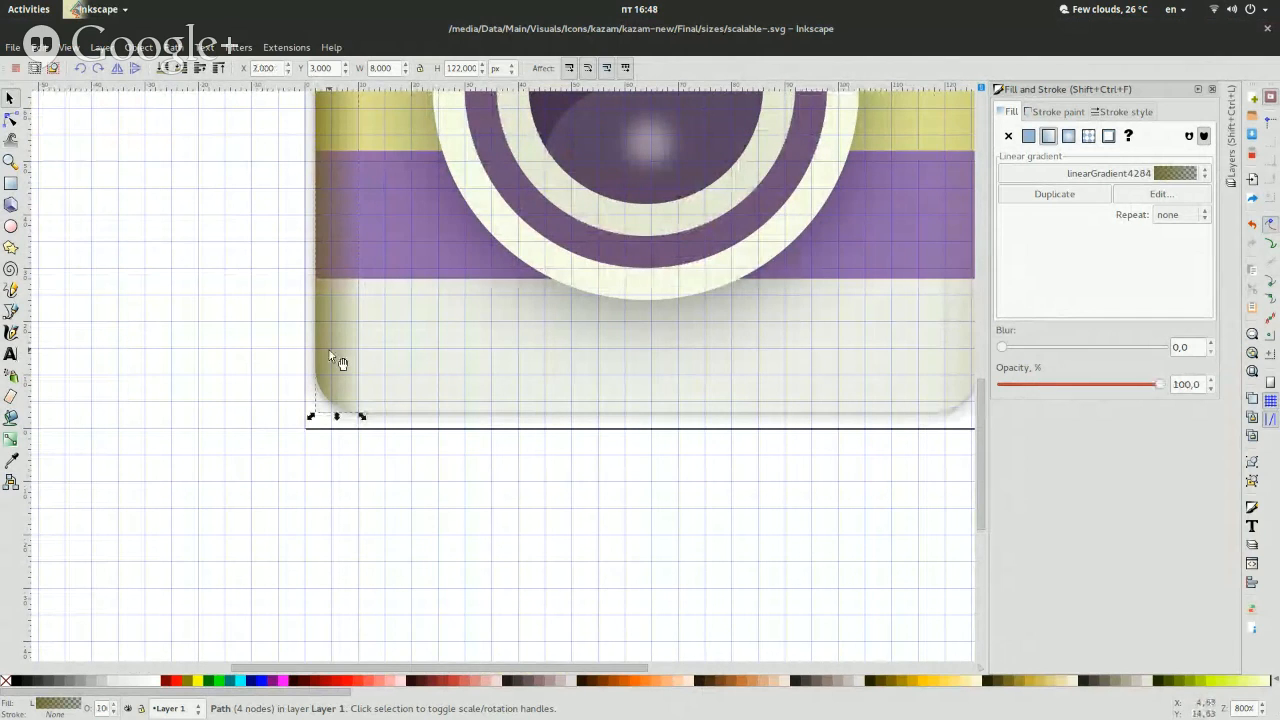
{"action": "key", "text": "ctrl+z"}
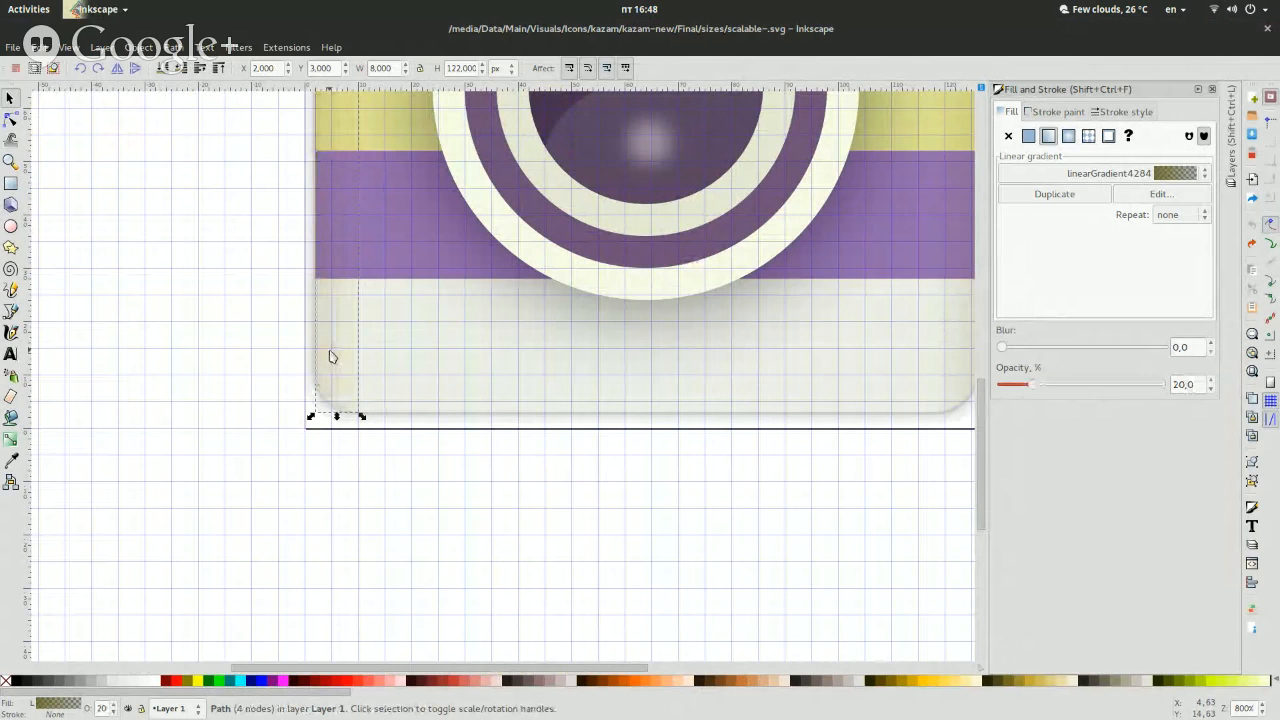
Clear the selection of the side shading strips and save another copy of the icon as scalable-djkn.svg.
{"action": "left_click_drag", "start_coordinate": [450, 668], "coordinate": [476, 668]}
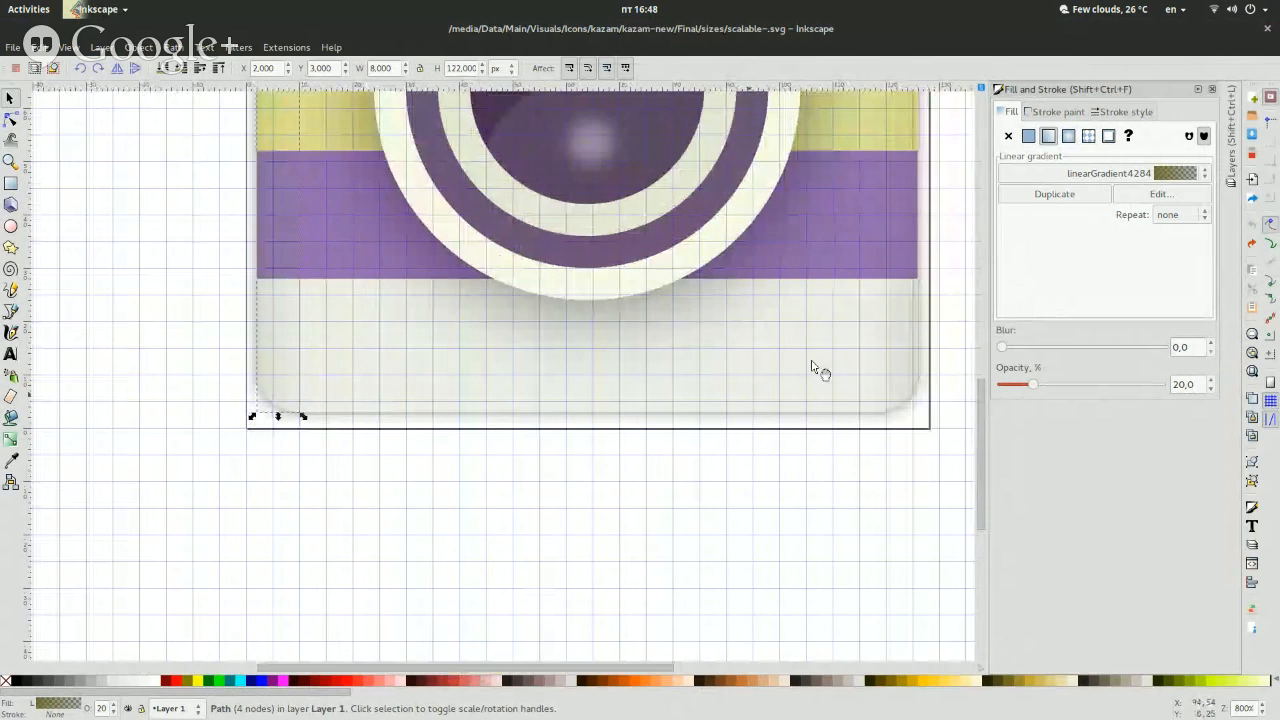
{"action": "left_click", "coordinate": [894, 344], "text": "shift"}
{"action": "key", "text": "Escape"}
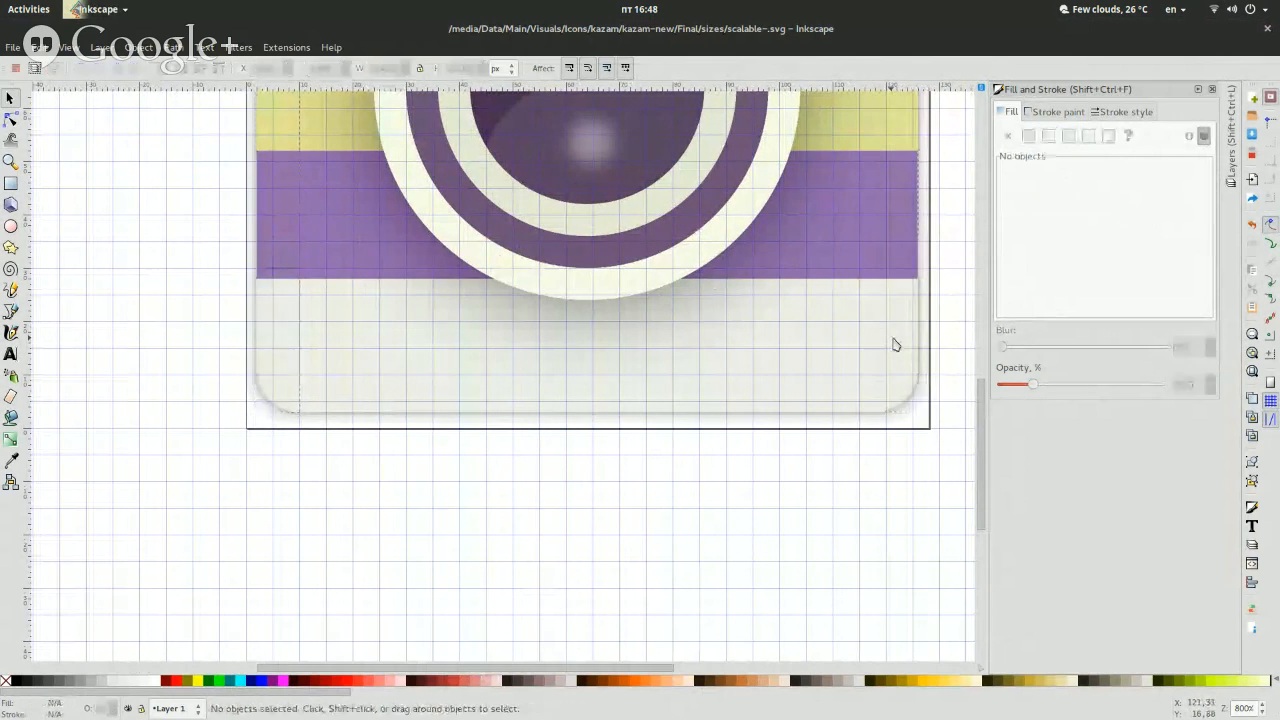
{"action": "key", "text": "ctrl+shift+s"}
{"action": "key", "text": "Right"}
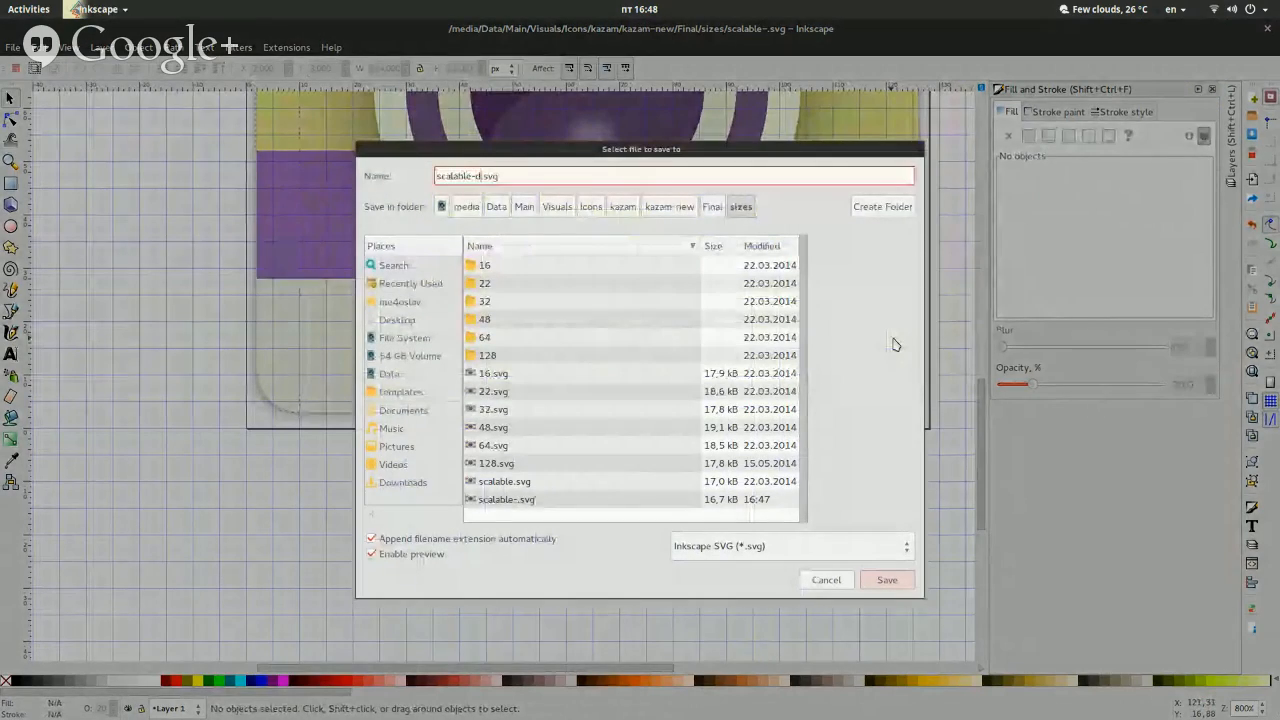
{"action": "type", "text": "djkn"}
{"action": "key", "text": "Return"}
Switch to the sizes folder in Files, compare the scalable-djkn.svg and scalable.svg thumbnails, and return to Inkscape.
{"action": "key", "text": "super"}
{"action": "left_click", "coordinate": [903, 471]}
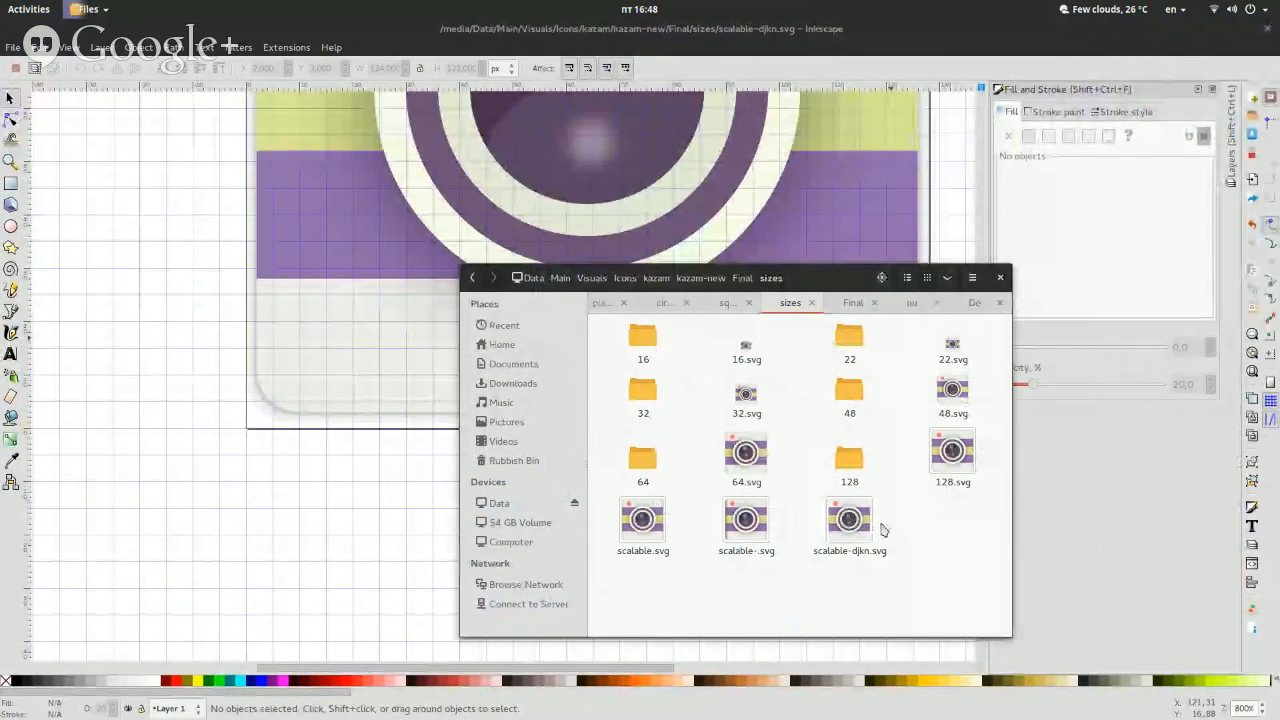
{"action": "left_click", "coordinate": [871, 523]}
{"action": "left_click", "coordinate": [966, 597]}
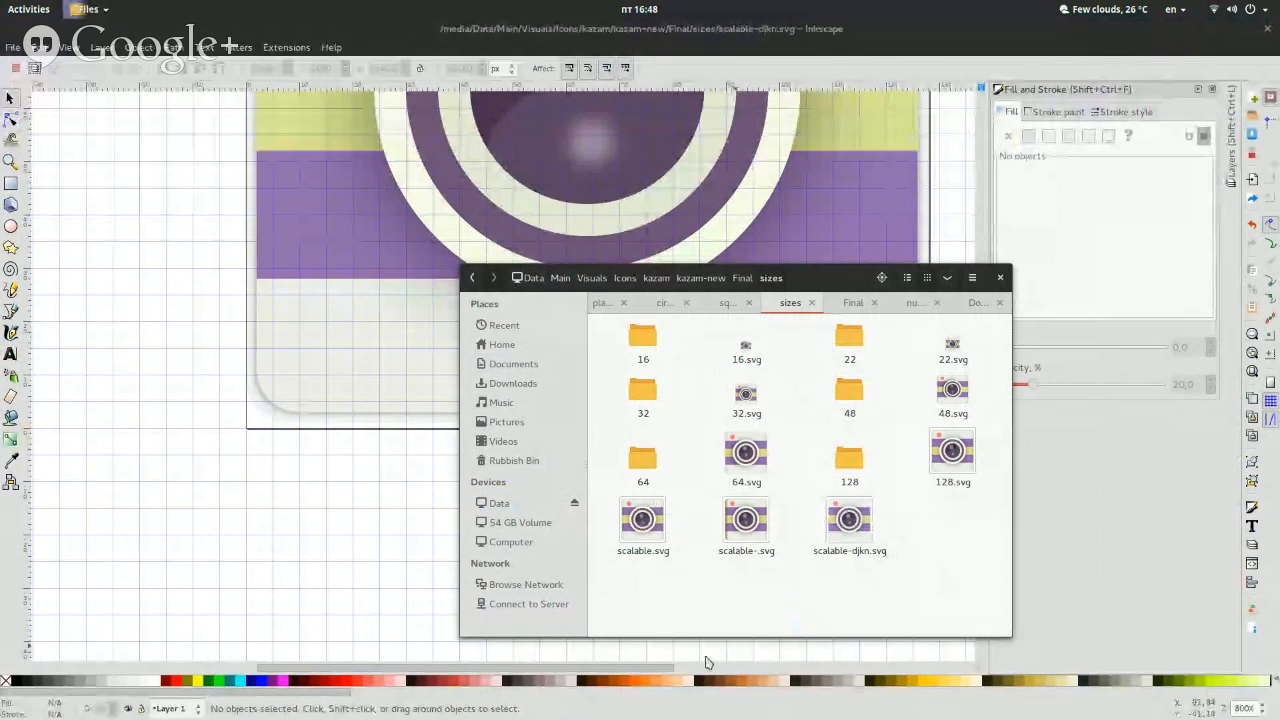
{"action": "left_click", "coordinate": [648, 548]}
{"action": "left_click", "coordinate": [654, 594]}
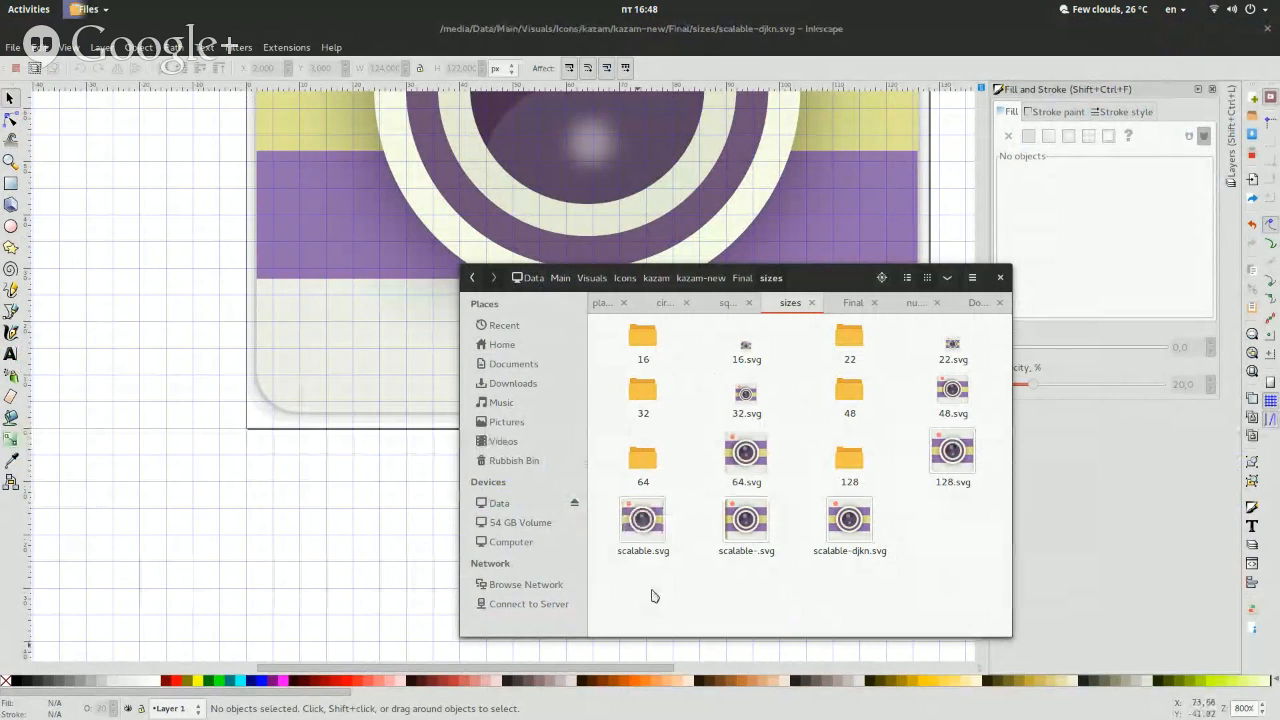
{"action": "left_click", "coordinate": [645, 525]}
{"action": "left_click", "coordinate": [657, 585]}
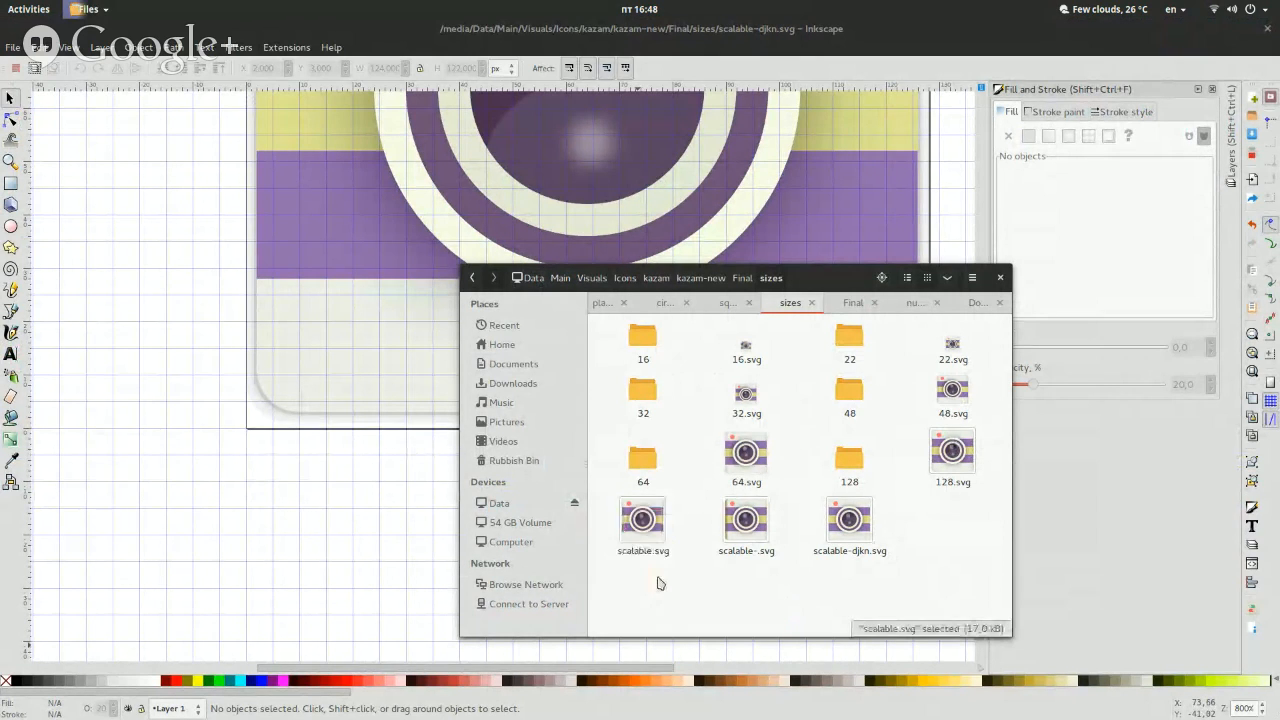
{"action": "left_click", "coordinate": [196, 524]}
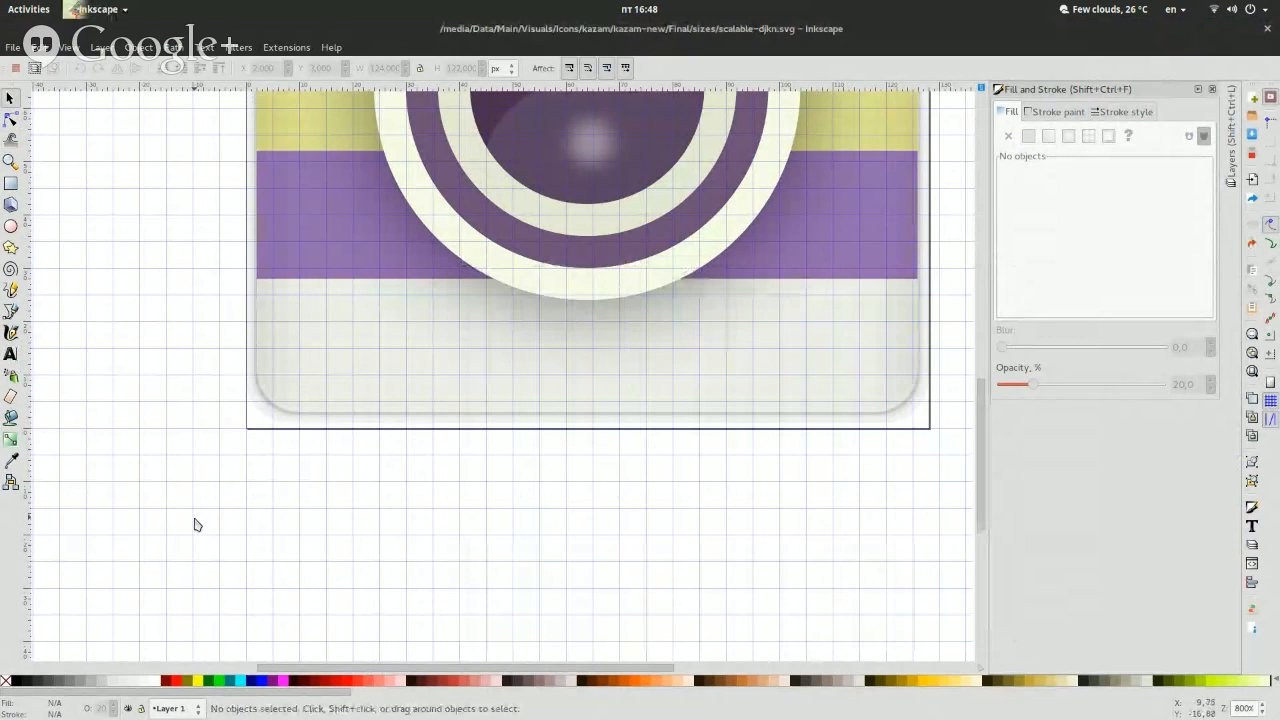
Examine the extent of the left-edge shading strip, clear the selection and inspect the upper camera body.
{"action": "left_click", "coordinate": [257, 351]}
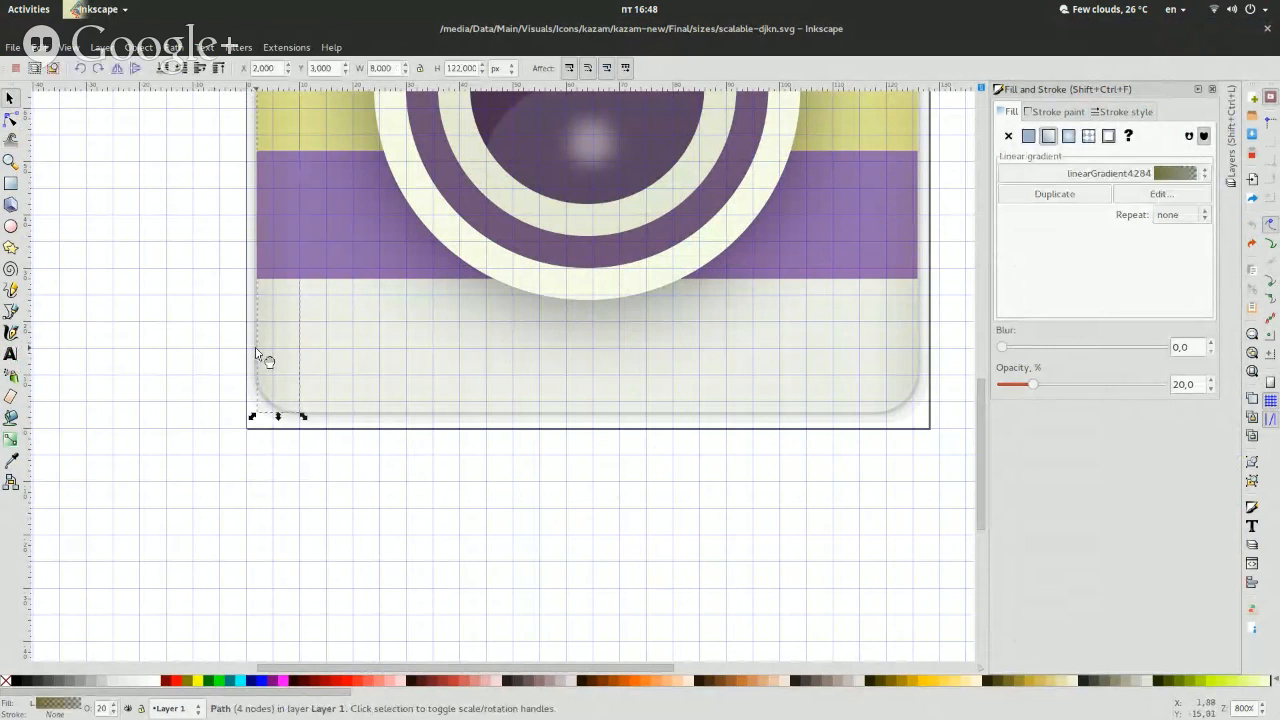
{"action": "left_click", "coordinate": [127, 404]}
{"action": "scroll", "coordinate": [155, 273], "scroll_direction": "up", "scroll_amount": 5}
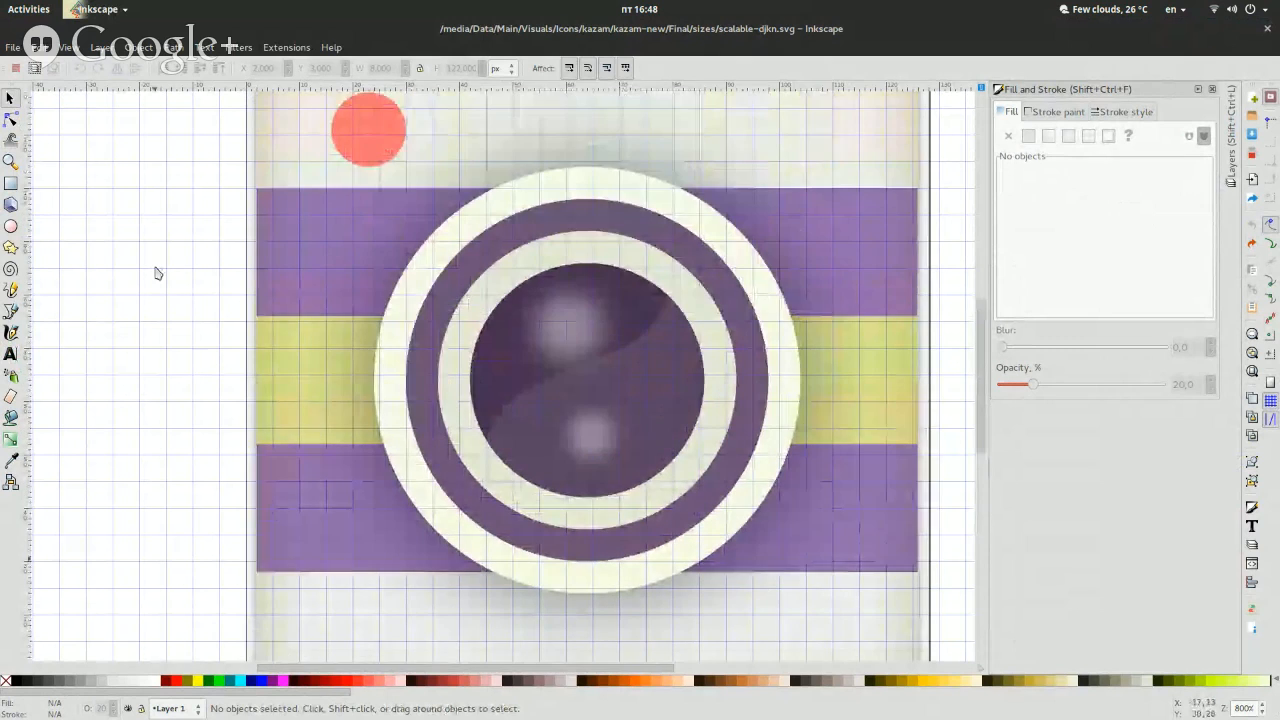
{"action": "scroll", "coordinate": [155, 273], "scroll_direction": "up", "scroll_amount": 3}
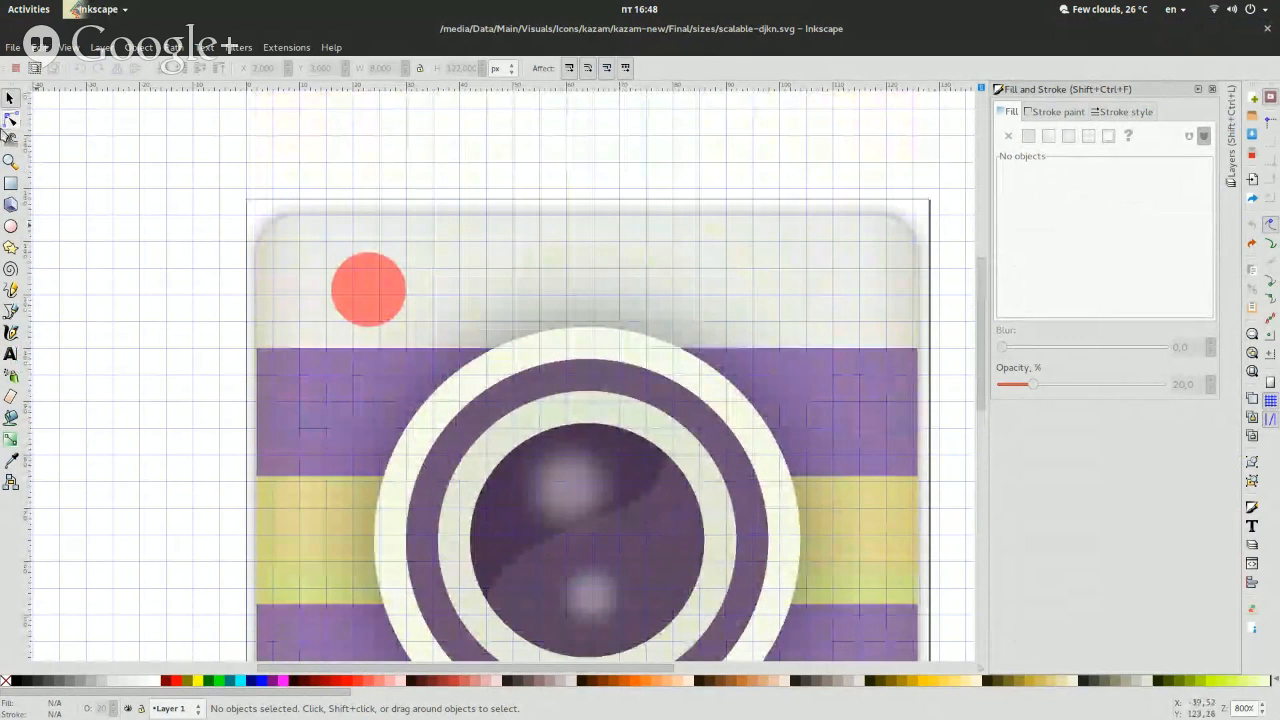
Draw a black 10 × 130 px rectangle with square corners over the camera body's left edge and select it.
{"action": "left_click", "coordinate": [383, 242]}
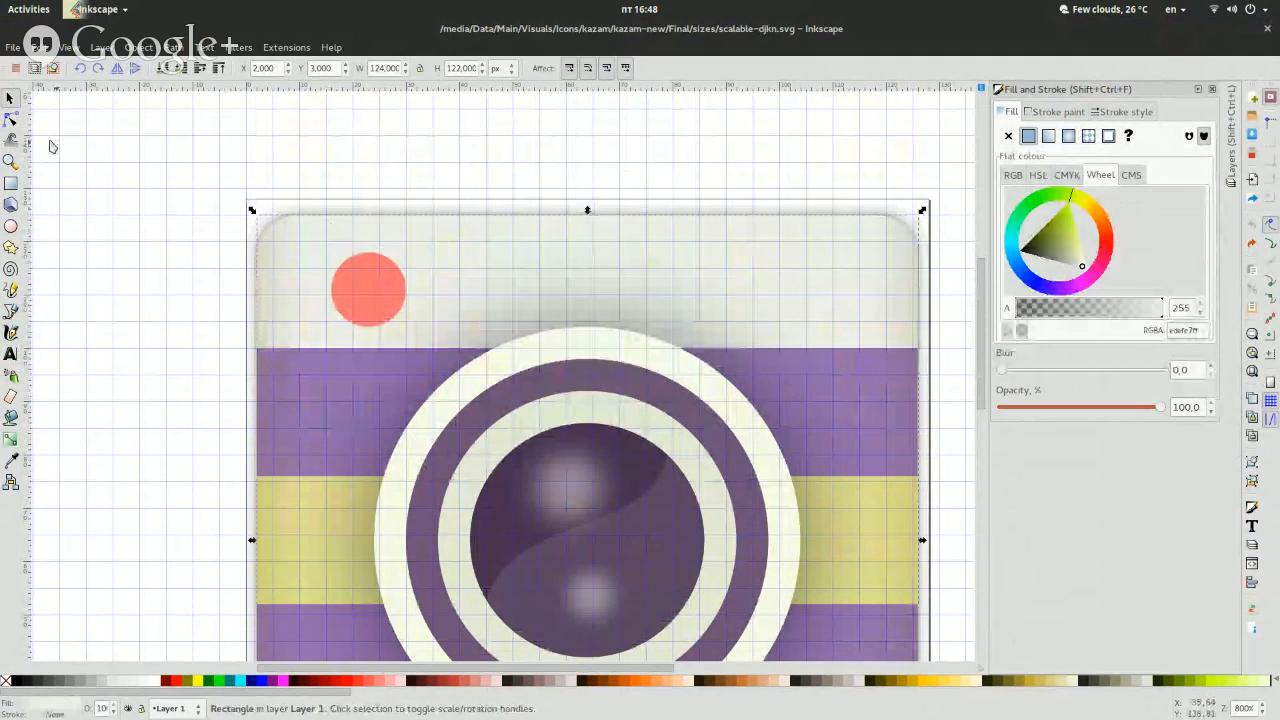
{"action": "left_click", "coordinate": [10, 183]}
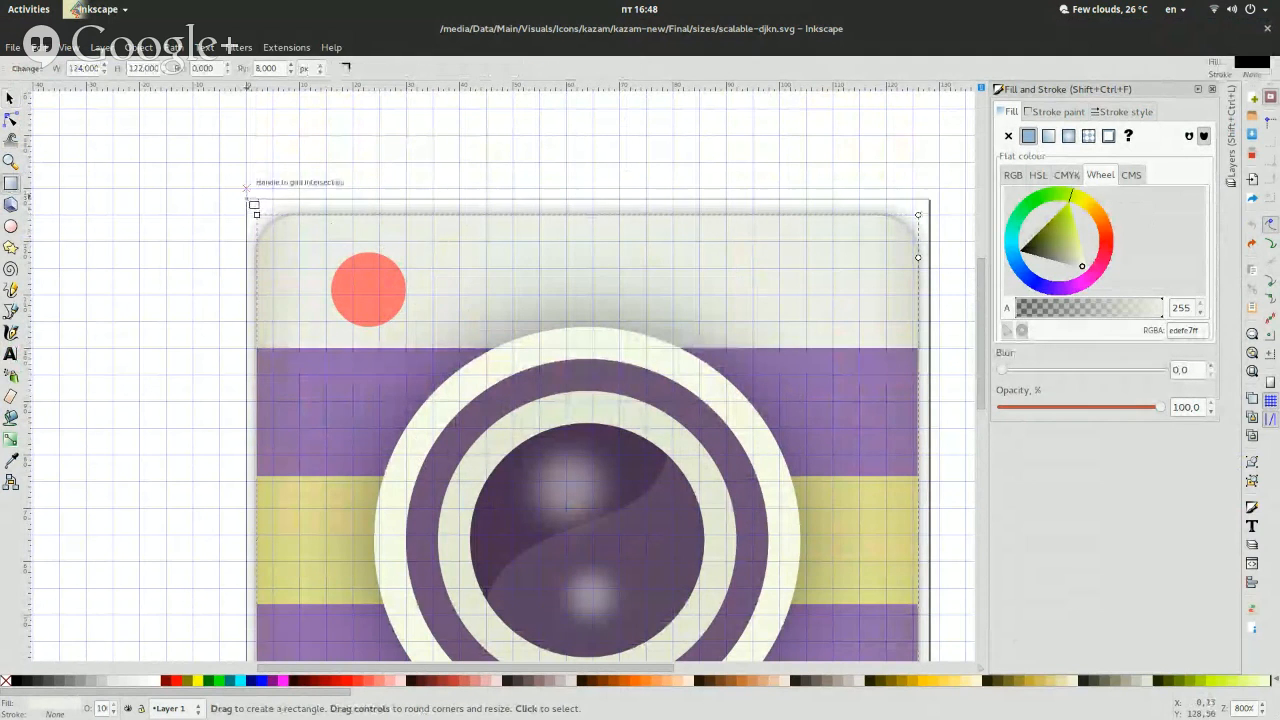
{"action": "mouse_move", "coordinate": [247, 188]}
{"action": "left_mouse_down"}
{"action": "mouse_move", "coordinate": [300, 321]}
{"action": "mouse_move", "coordinate": [296, 481]}
{"action": "left_mouse_up"}
{"action": "scroll", "coordinate": [300, 321], "scroll_direction": "down", "scroll_amount": 10}
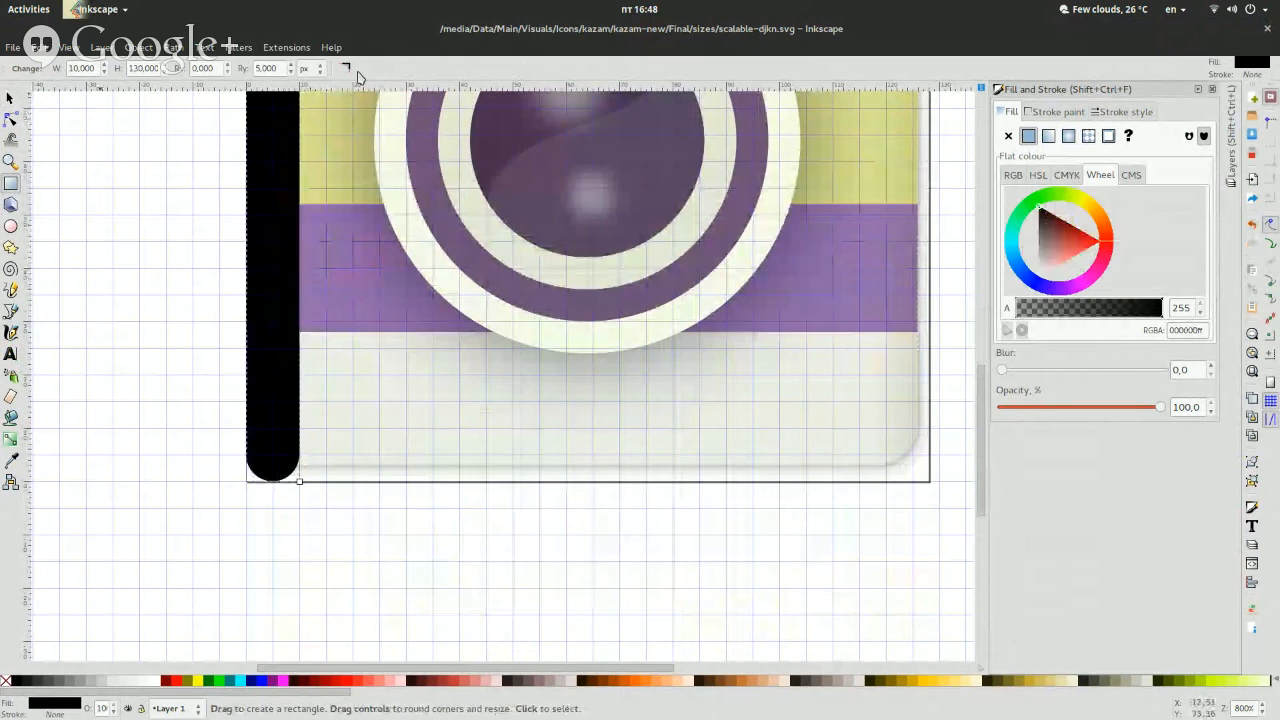
{"action": "left_click", "coordinate": [346, 67]}
{"action": "left_click", "coordinate": [9, 100]}
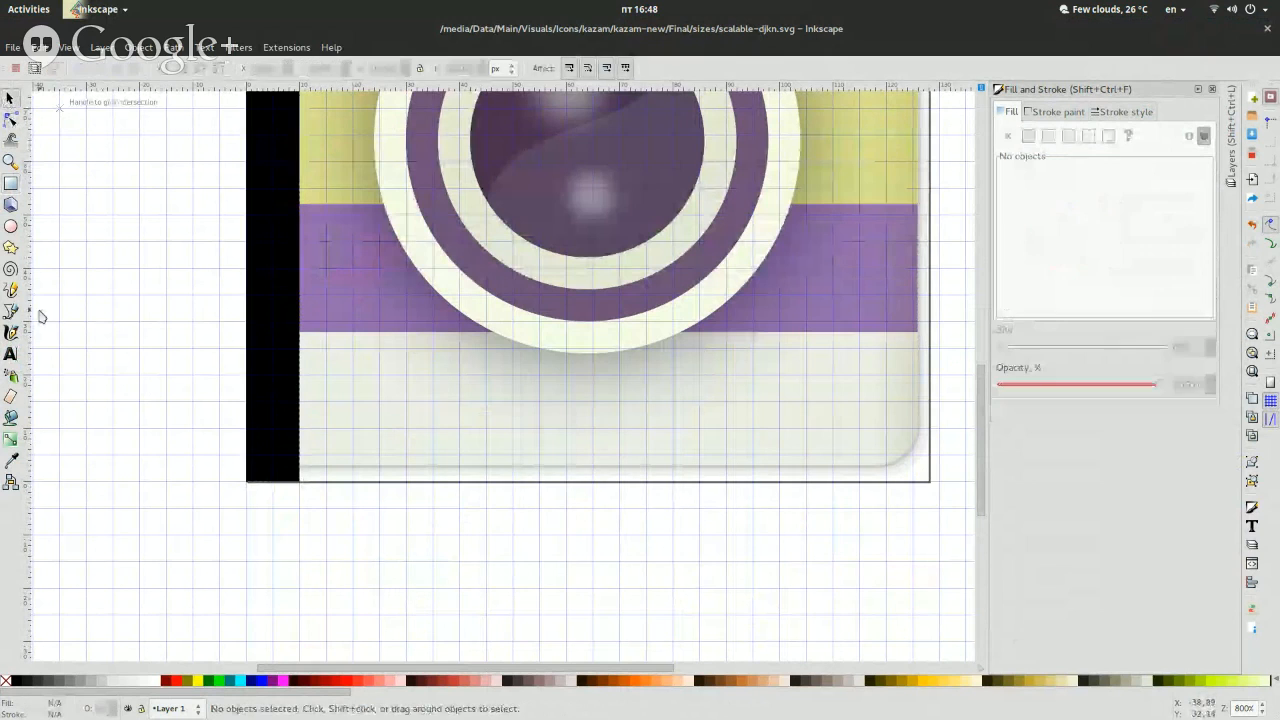
{"action": "left_click", "coordinate": [290, 336]}
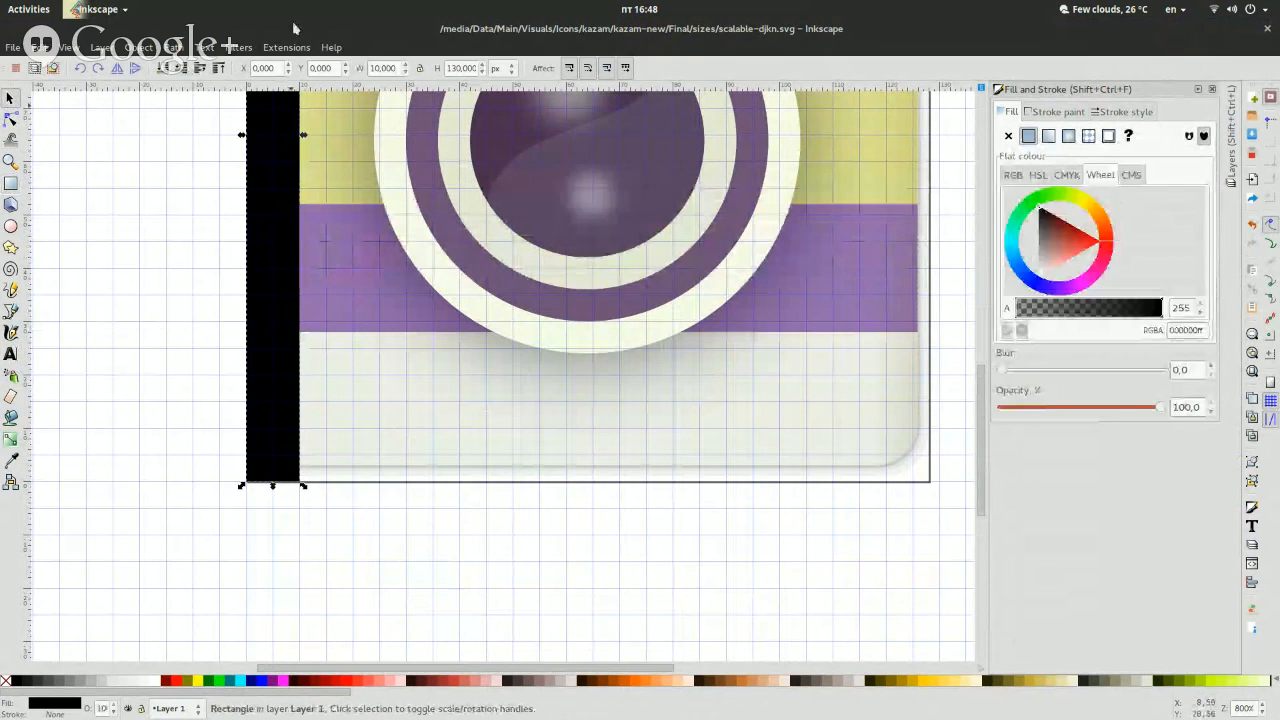
Duplicate the camera body's rounded base rectangle so the copy lies on top of the artwork.
{"action": "scroll", "coordinate": [200, 397], "scroll_direction": "up", "scroll_amount": 10}
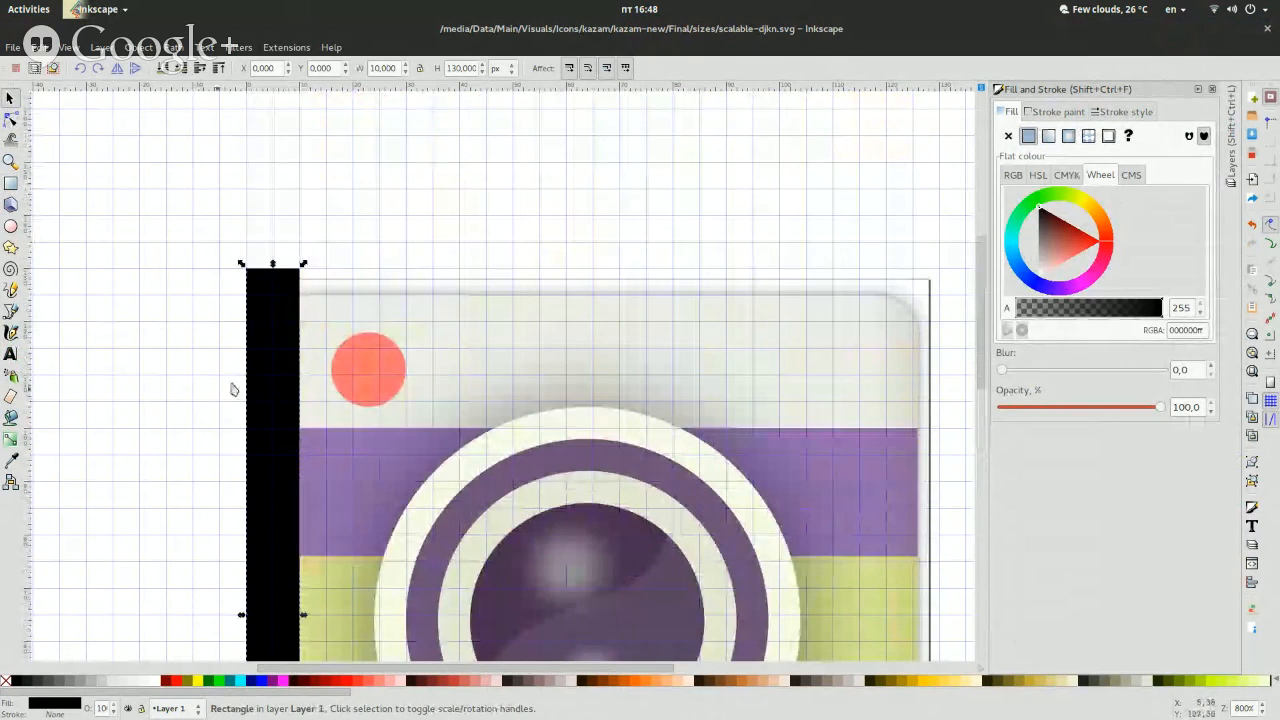
{"action": "left_click", "coordinate": [440, 320]}
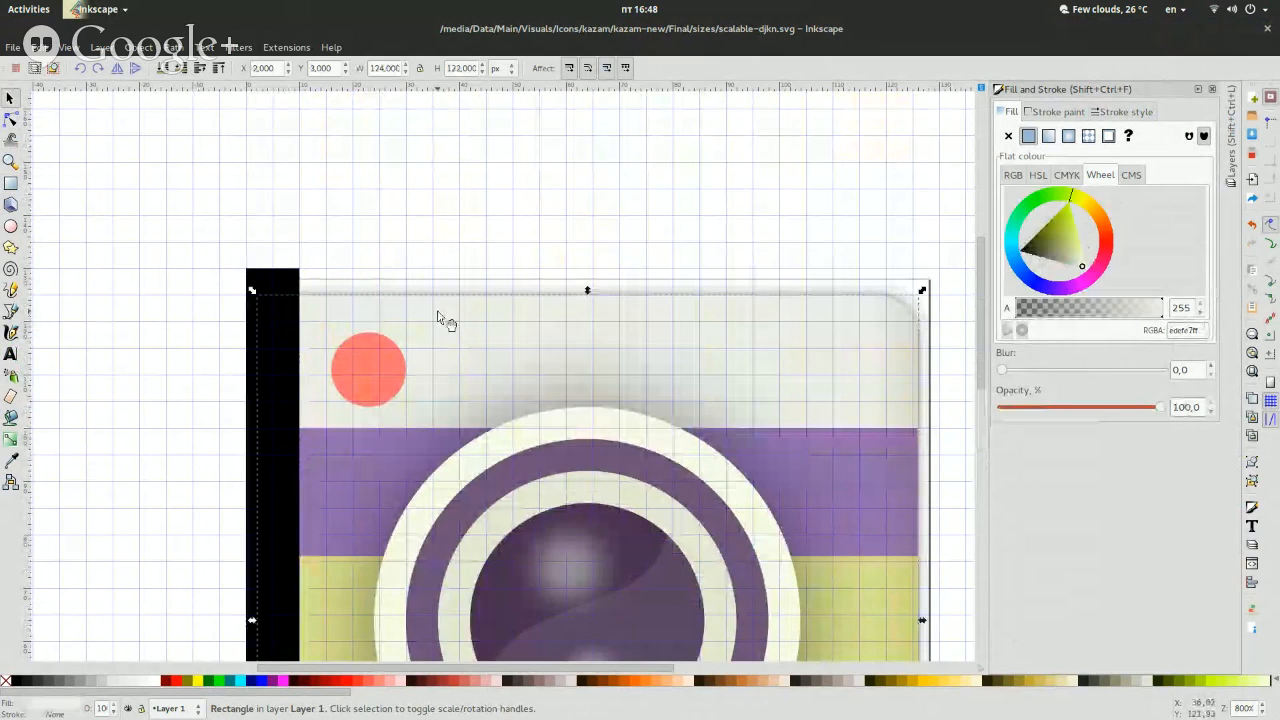
{"action": "key", "text": "ctrl"}
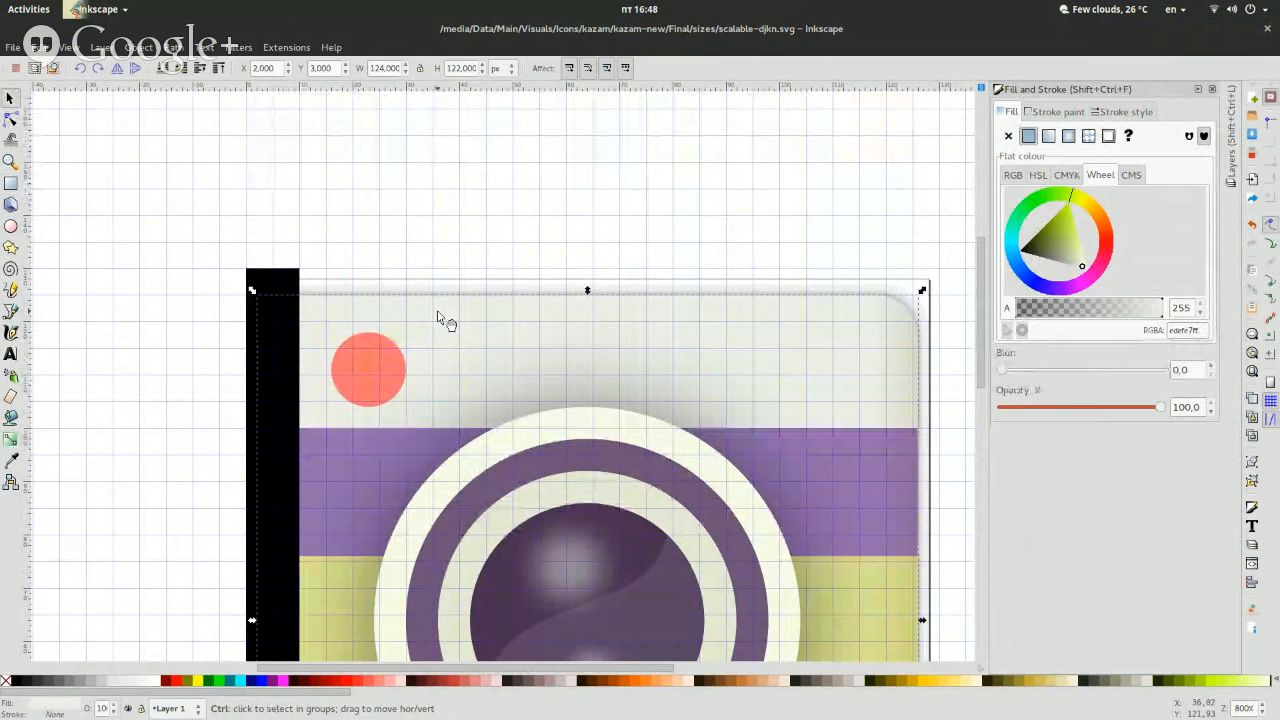
{"action": "key", "text": "ctrl+d"}
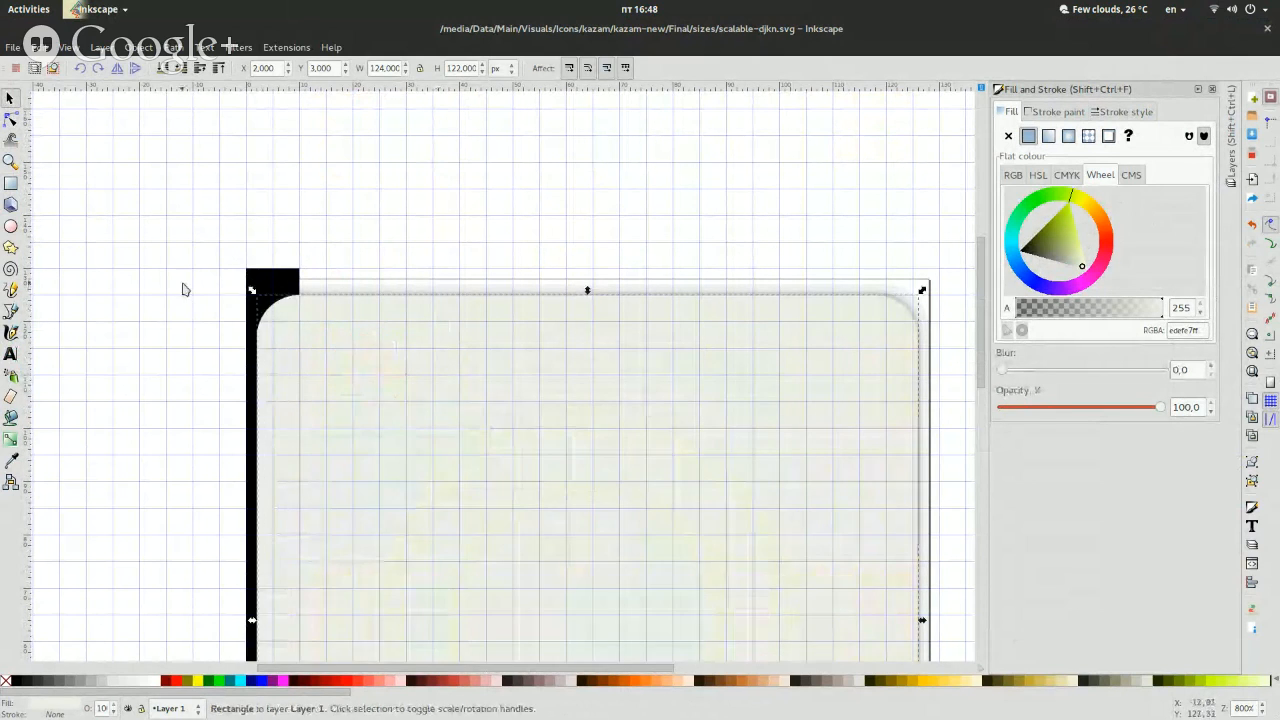
Intersect the duplicated body rectangle with the black rectangle to get a strip with the body's rounded corners.
{"action": "left_click", "coordinate": [358, 256]}
{"action": "left_click", "coordinate": [324, 356]}
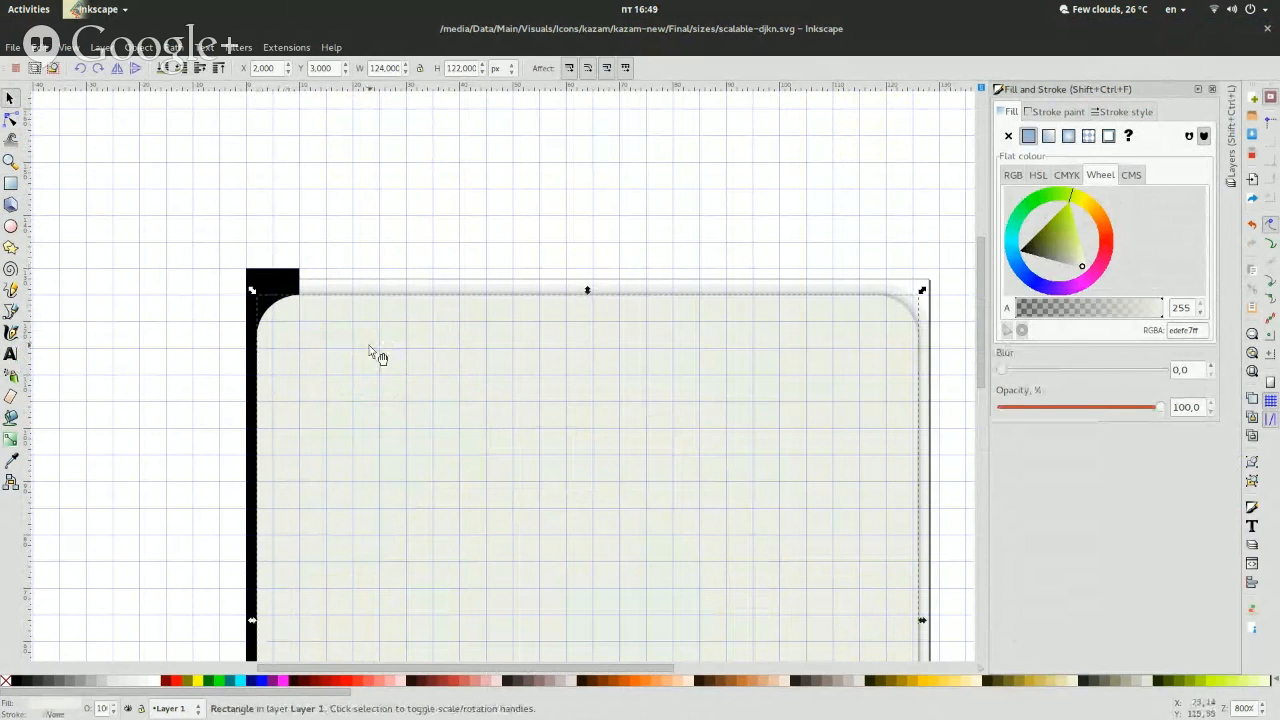
{"action": "left_click", "coordinate": [289, 277]}
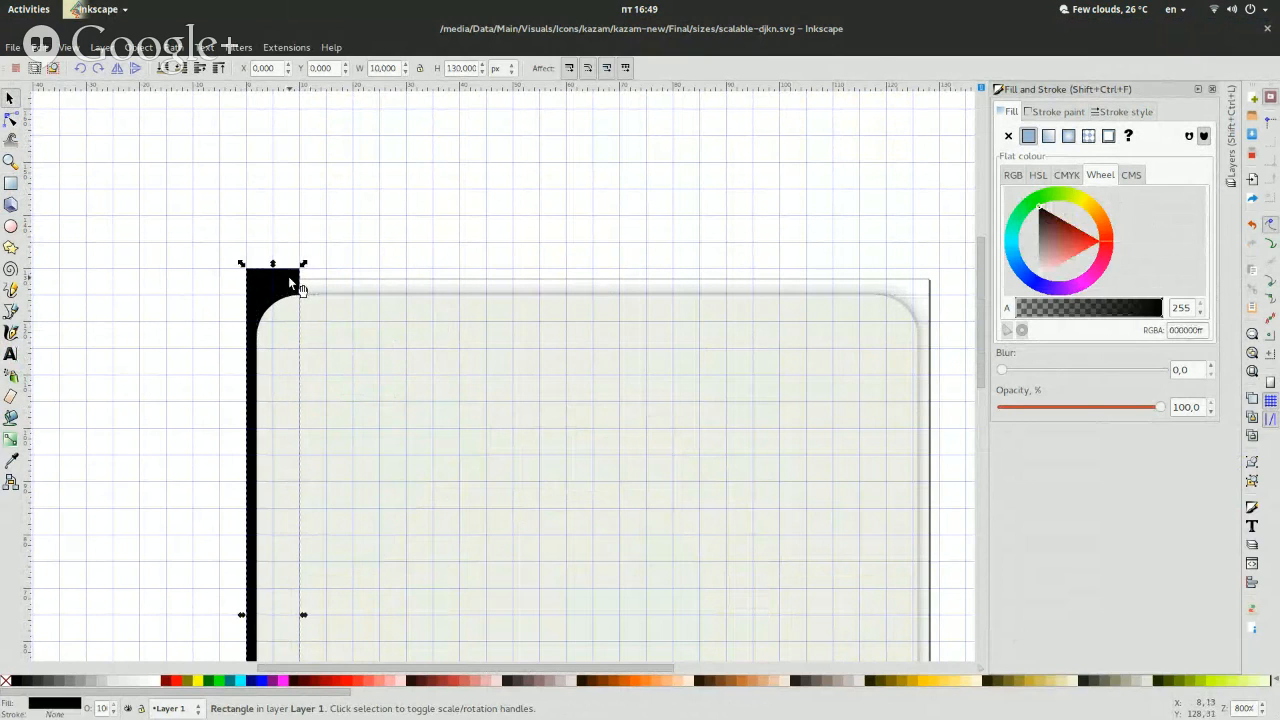
{"action": "left_click", "coordinate": [375, 325]}
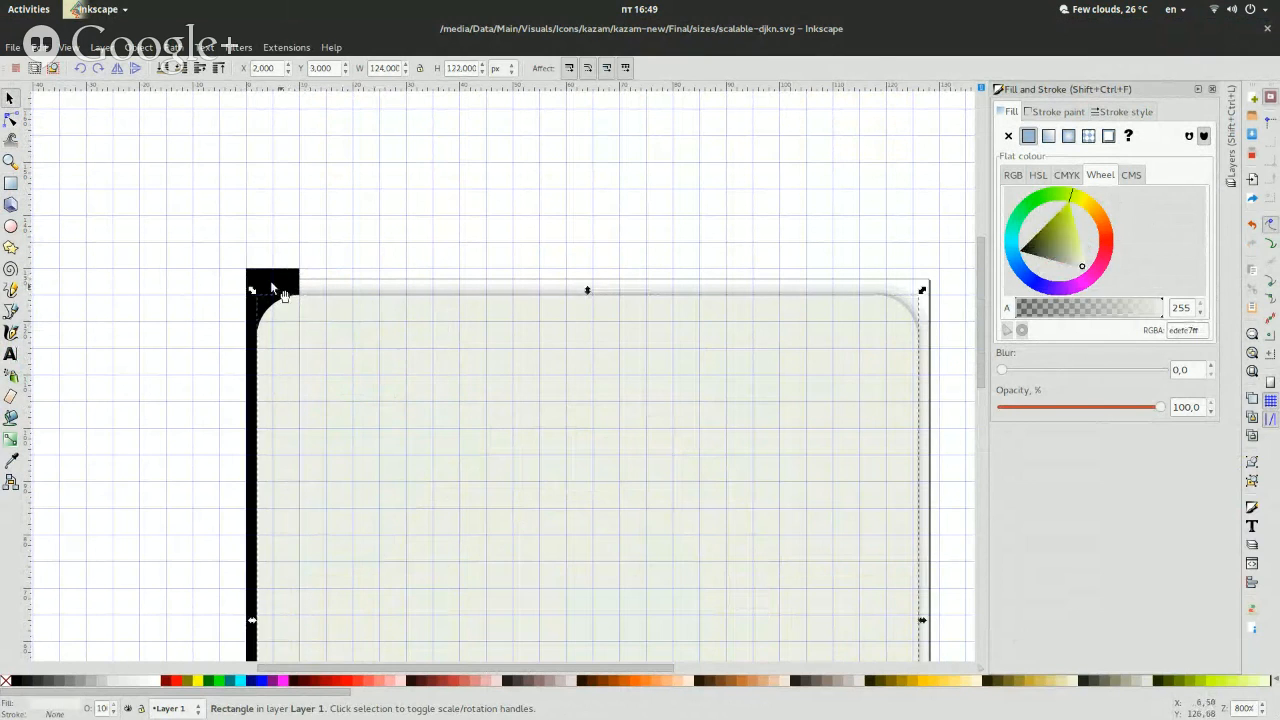
{"action": "left_click", "coordinate": [269, 288], "text": "shift"}
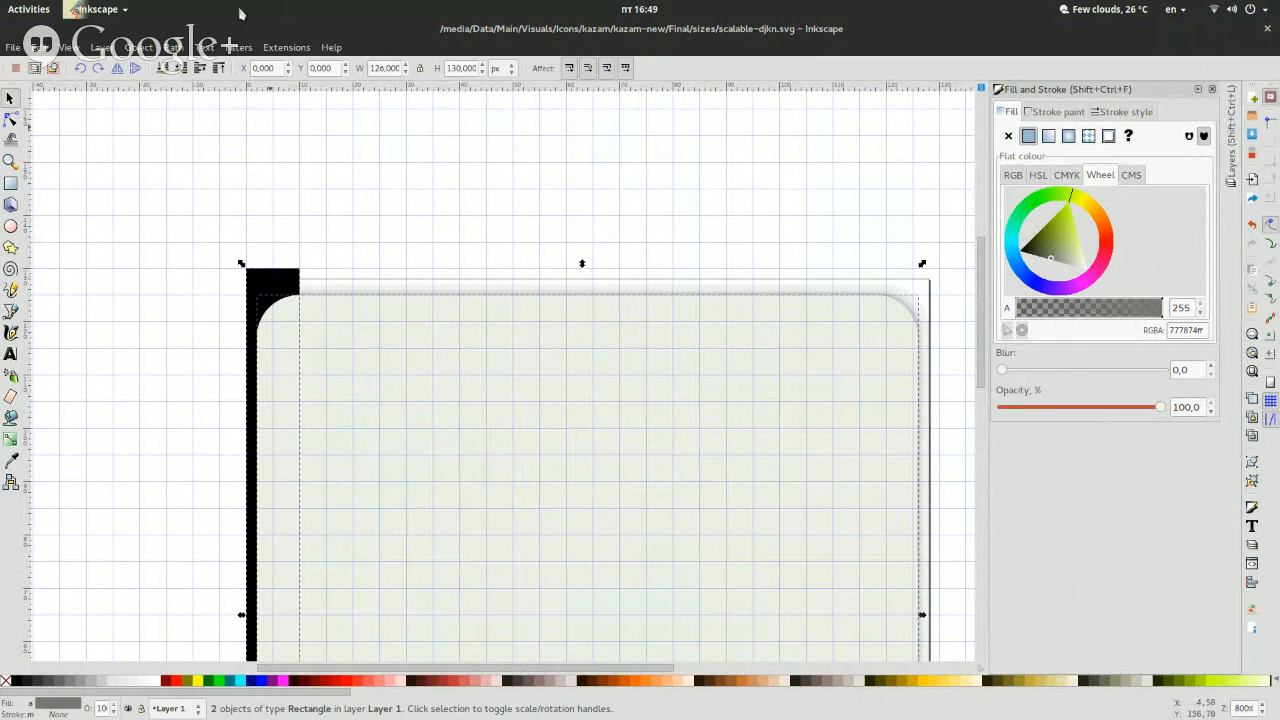
{"action": "left_click", "coordinate": [169, 48]}
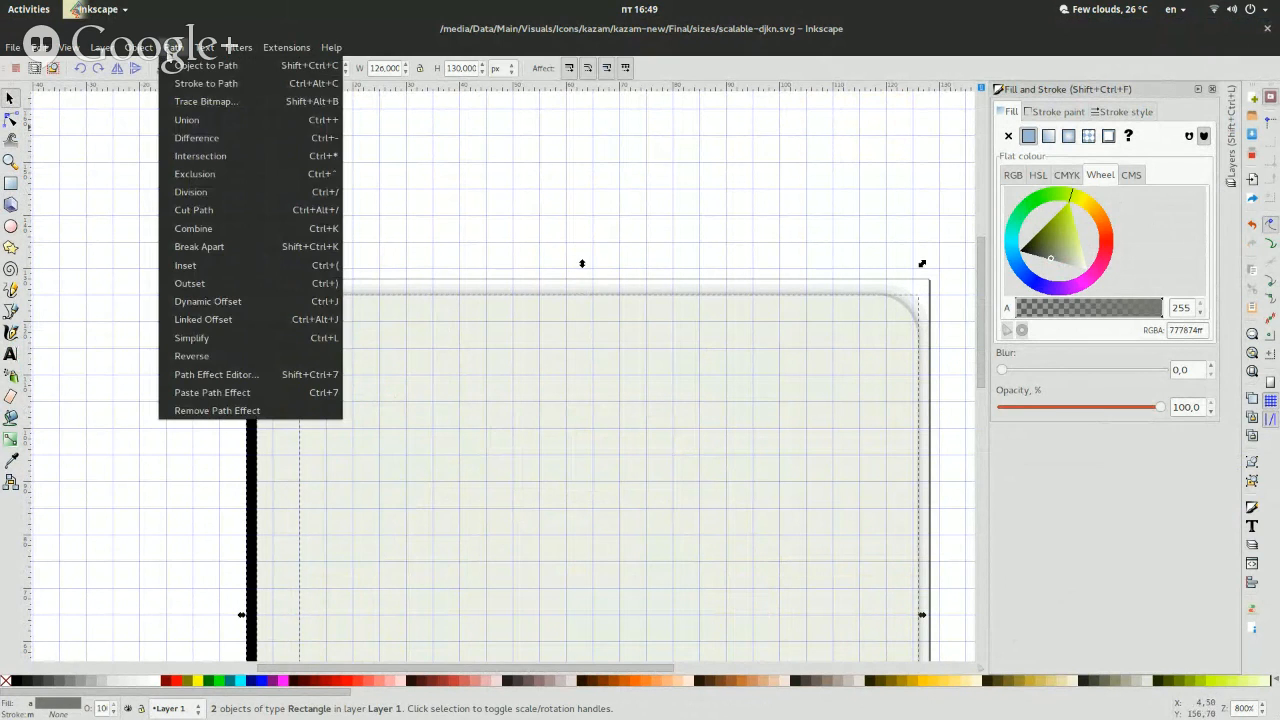
{"action": "left_click", "coordinate": [186, 162]}
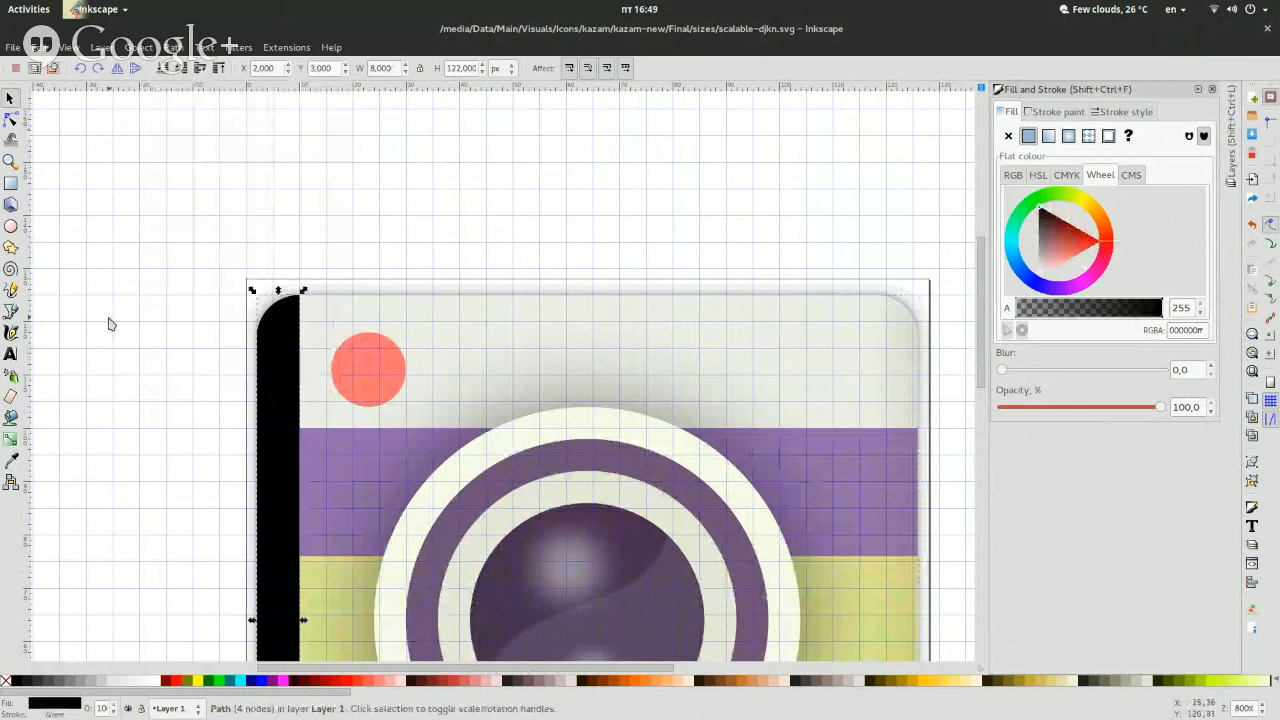
Move the black strip left off the camera body to X -8 px, uncovering the original shading strip.
{"action": "left_click", "coordinate": [110, 323]}
{"action": "left_click", "coordinate": [266, 358]}
{"action": "key", "text": "Left"}
{"action": "key", "text": "Left"}
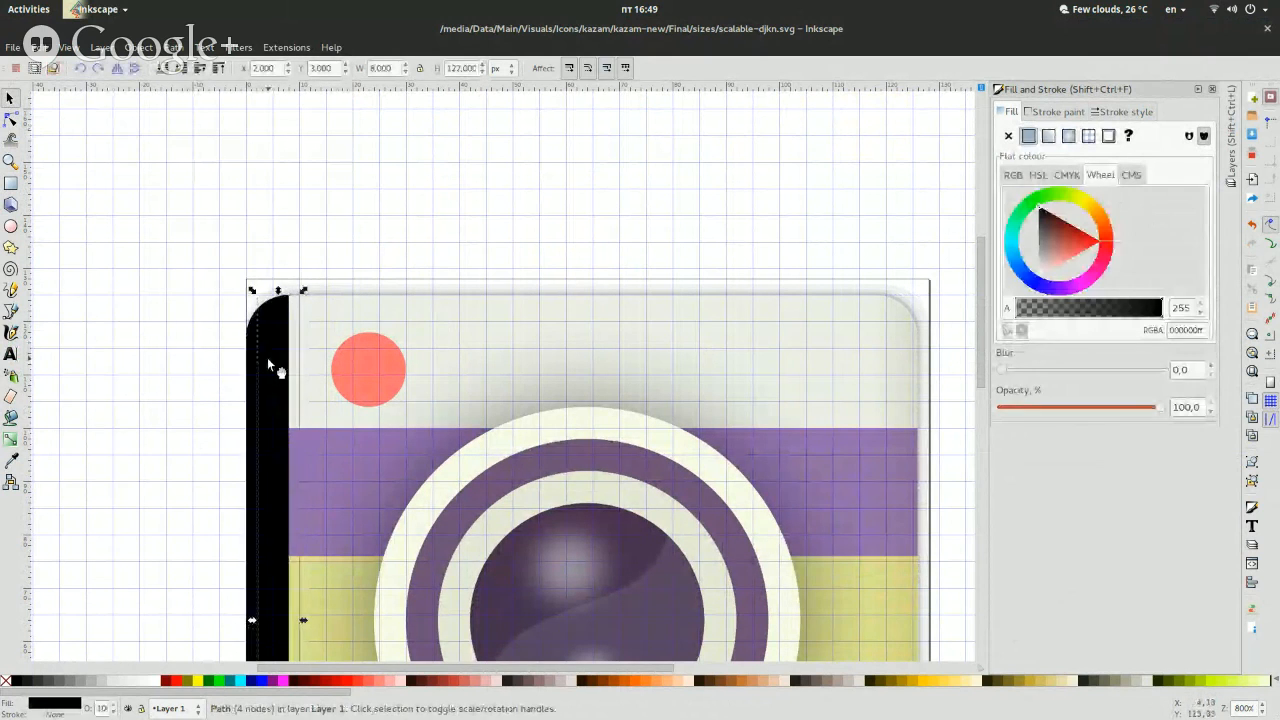
{"action": "key", "text": "Left"}
{"action": "key", "text": "Left"}
Move the original left shading strip off the camera body to X -18 px, beyond the black strip.
{"action": "left_click", "coordinate": [268, 359]}
{"action": "key", "text": "Left"}
{"action": "key", "text": "Left"}
{"action": "key", "text": "Left"}
{"action": "key", "text": "Left"}
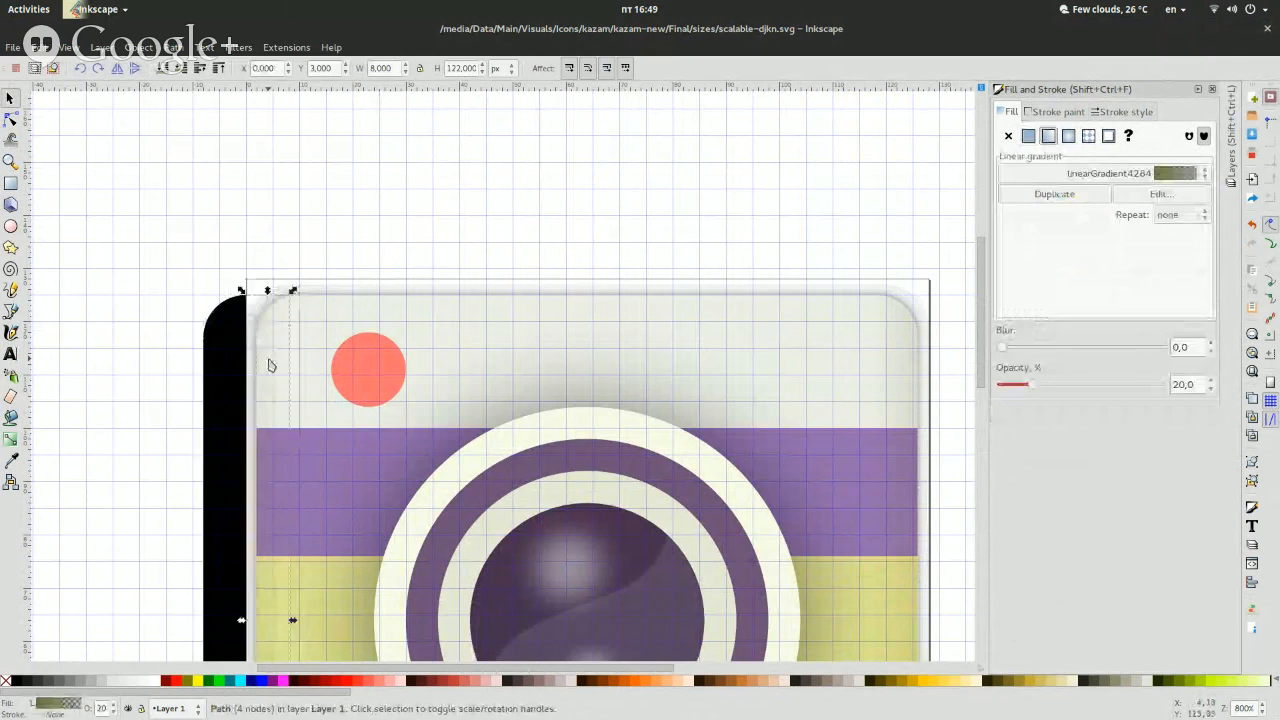
{"action": "key", "text": "Left"}
{"action": "key", "text": "Left"}
{"action": "key", "text": "Right"}
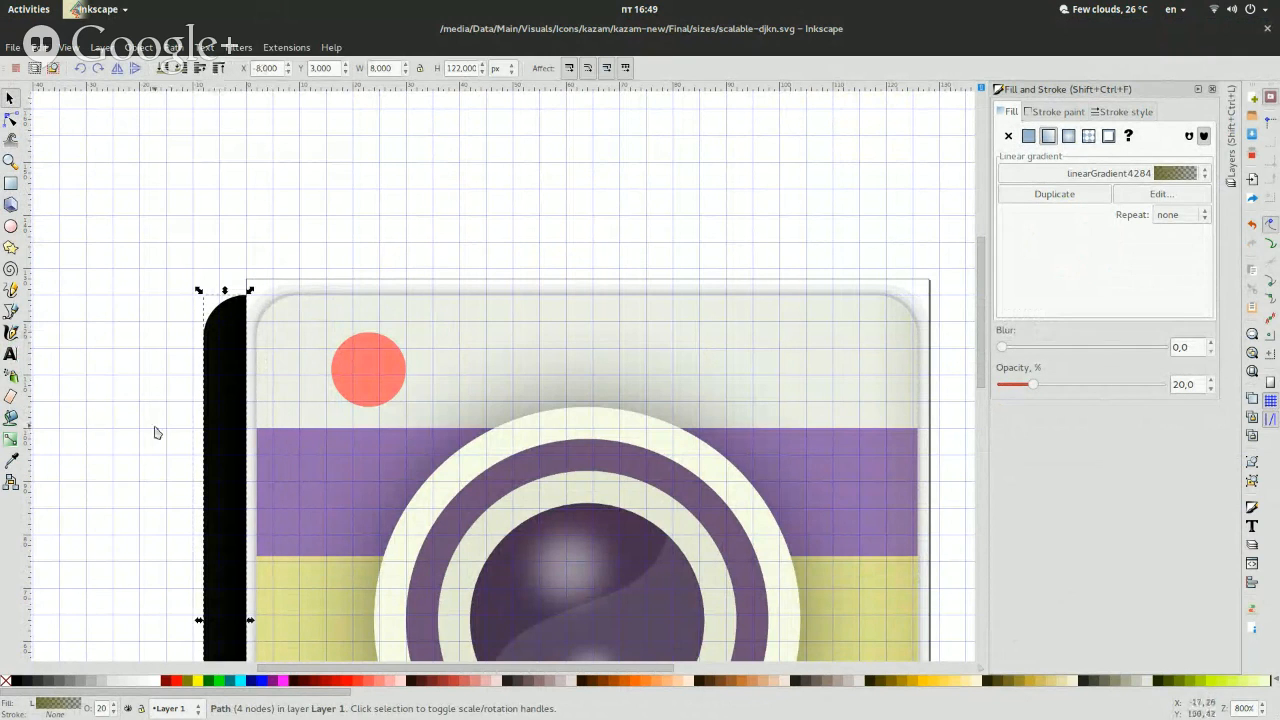
{"action": "key", "text": "Left"}
{"action": "key", "text": "Left"}
{"action": "key", "text": "Left"}
{"action": "key", "text": "Left"}
{"action": "key", "text": "Left"}
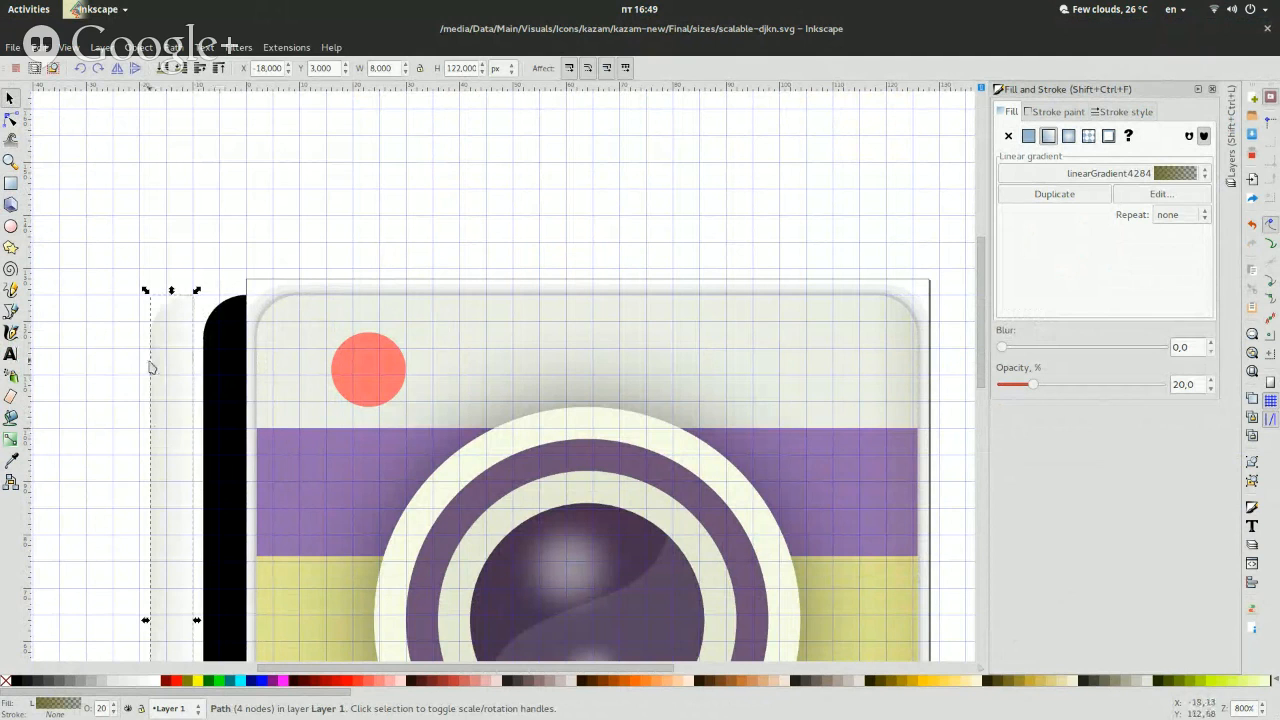
Move the black strip back onto the camera body's left edge at X 2 px.
{"action": "left_click", "coordinate": [231, 377]}
{"action": "key", "text": "Right"}
{"action": "key", "text": "Right"}
{"action": "key", "text": "Right"}
{"action": "key", "text": "Right"}
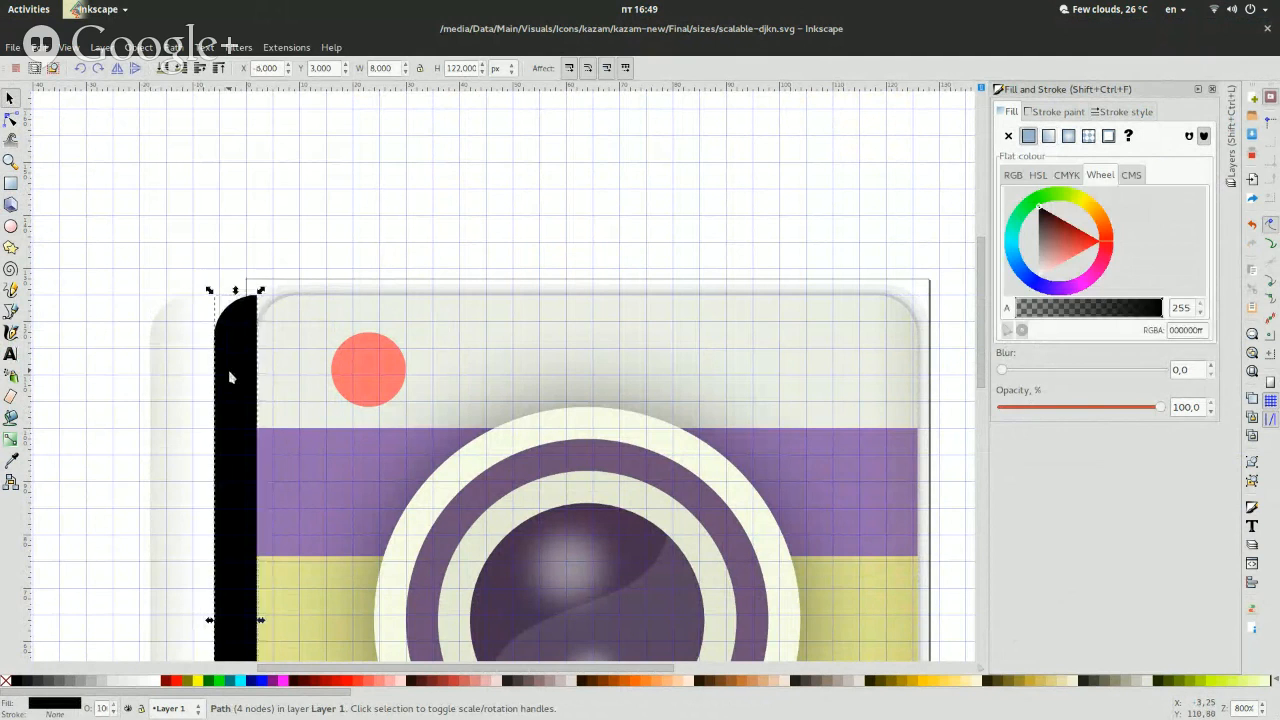
{"action": "key", "text": "Right"}
{"action": "key", "text": "Right"}
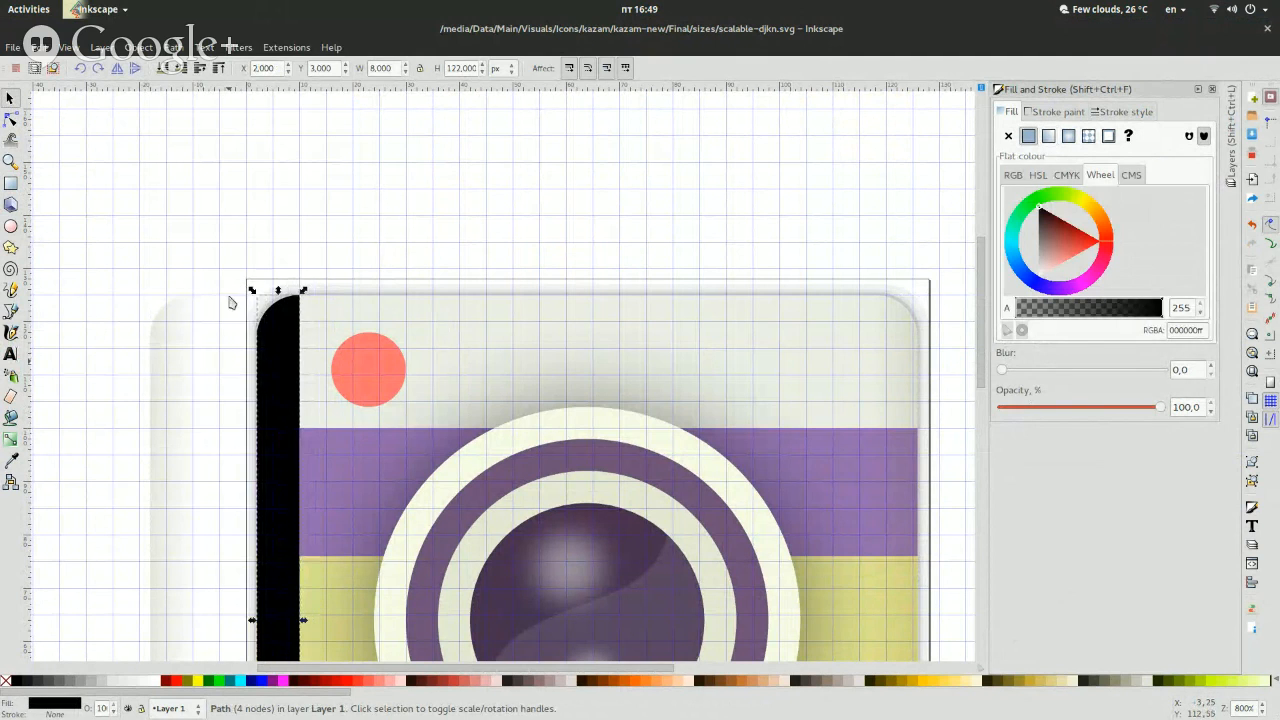
Check the original strip's fill for reference and give the black strip a linear gradient fill.
{"action": "left_click", "coordinate": [562, 140]}
{"action": "left_click", "coordinate": [277, 415]}
{"action": "left_click", "coordinate": [173, 418]}
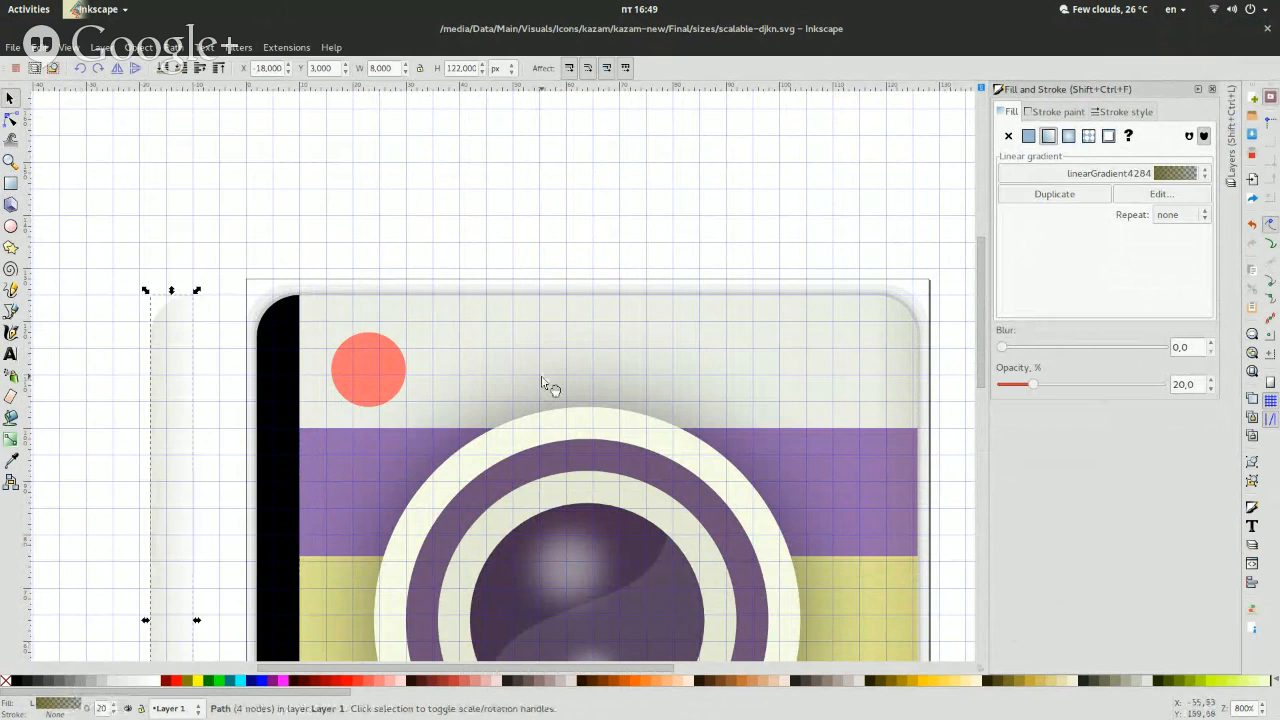
{"action": "left_click", "coordinate": [265, 404]}
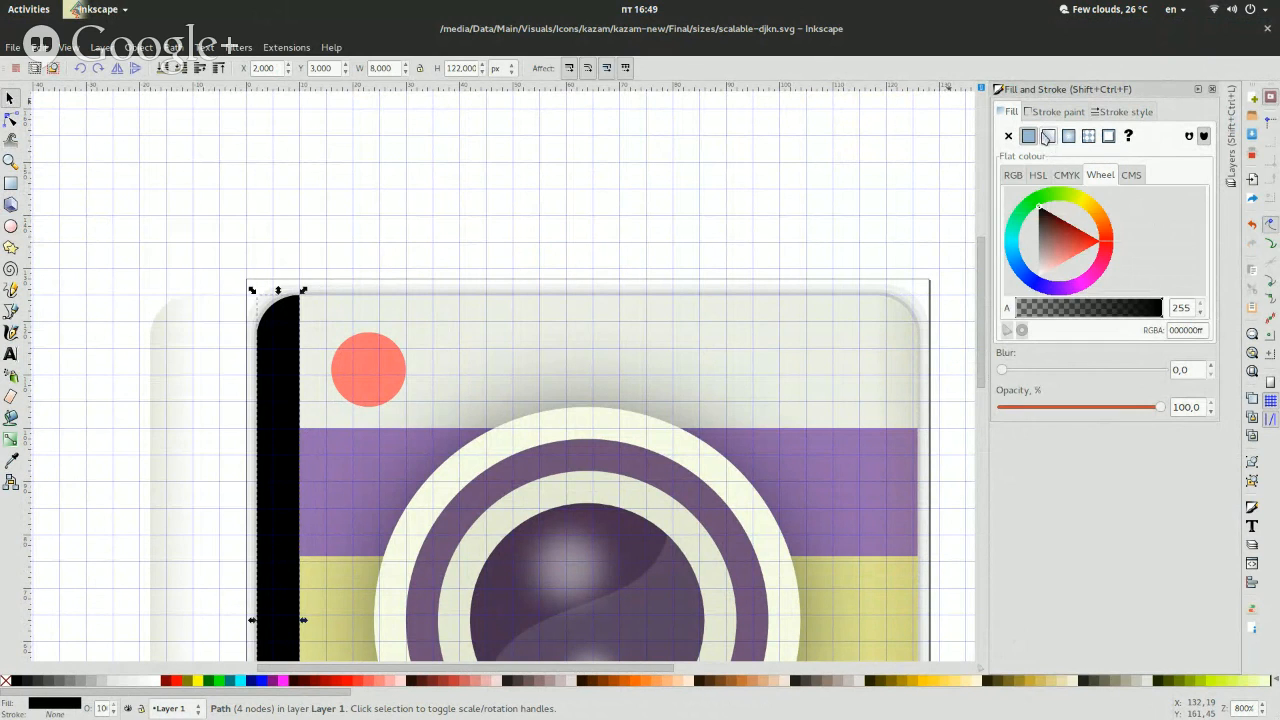
{"action": "left_click", "coordinate": [1041, 109]}
{"action": "left_click", "coordinate": [1005, 112]}
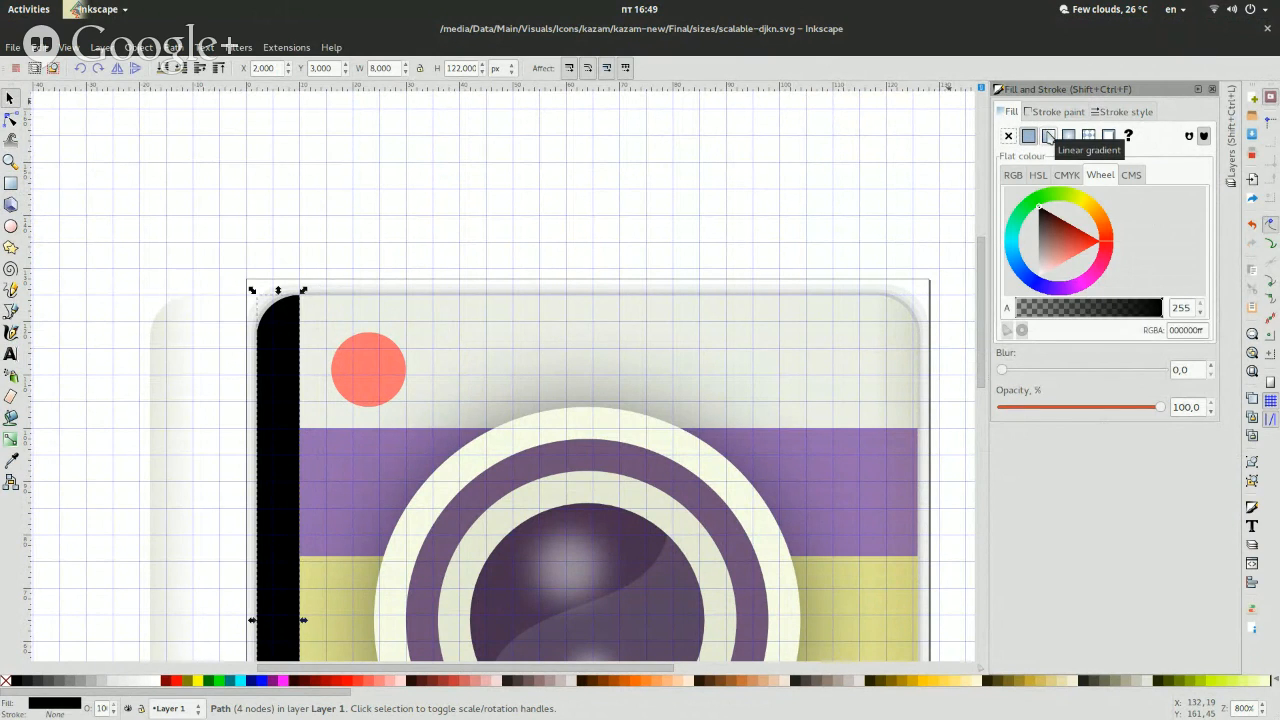
{"action": "left_click", "coordinate": [1048, 136]}
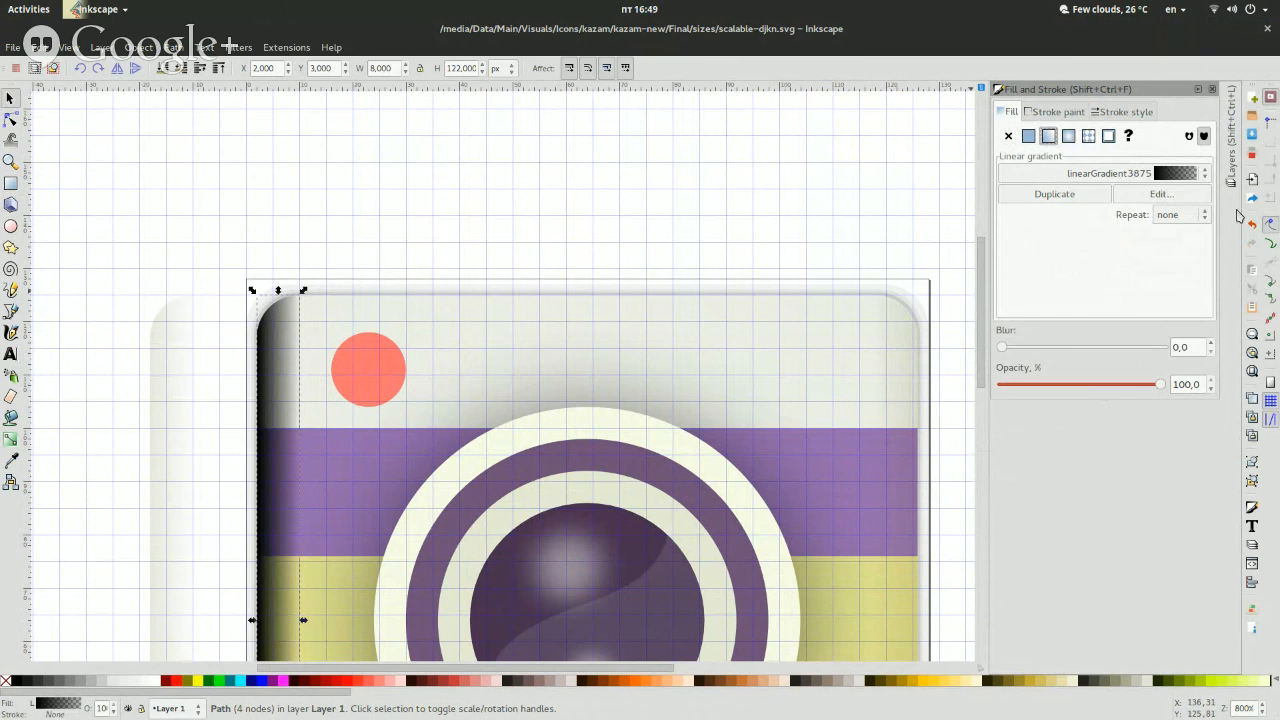
Change the start stop of the new strip's gradient from black to dark olive 5b5f27ff.
{"action": "left_click", "coordinate": [1159, 194]}
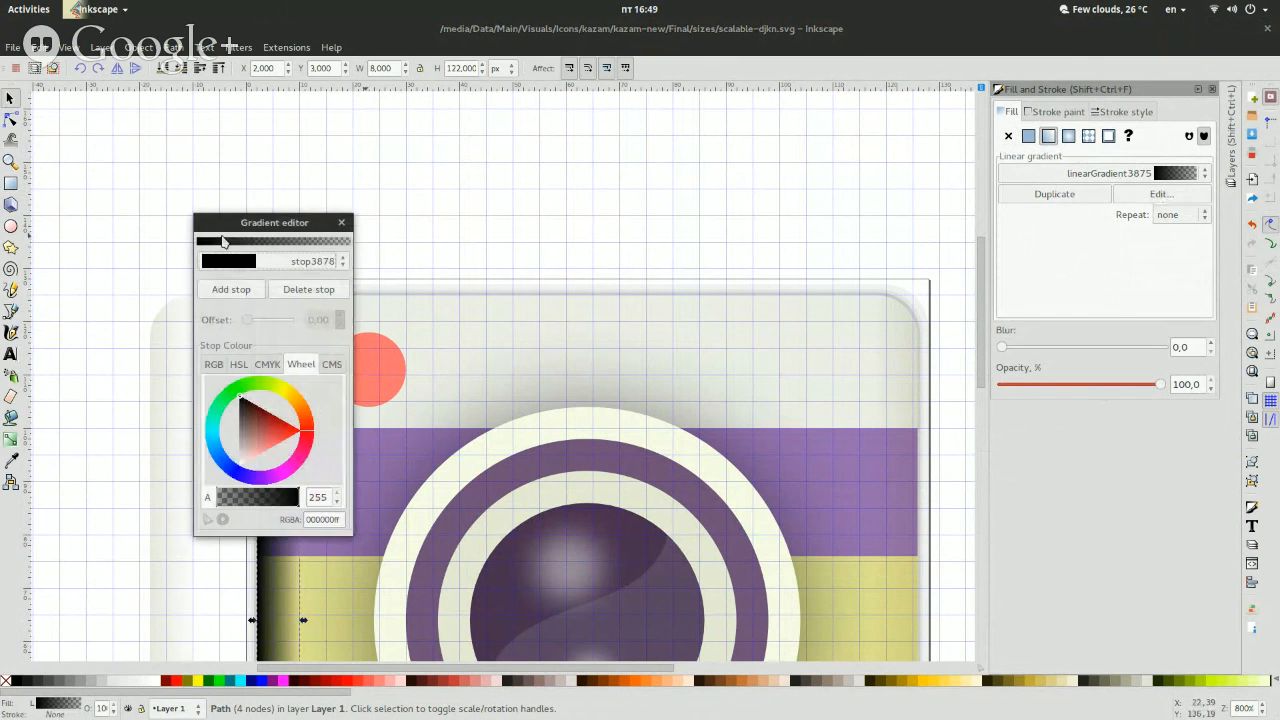
{"action": "left_click_drag", "start_coordinate": [279, 224], "coordinate": [775, 198]}
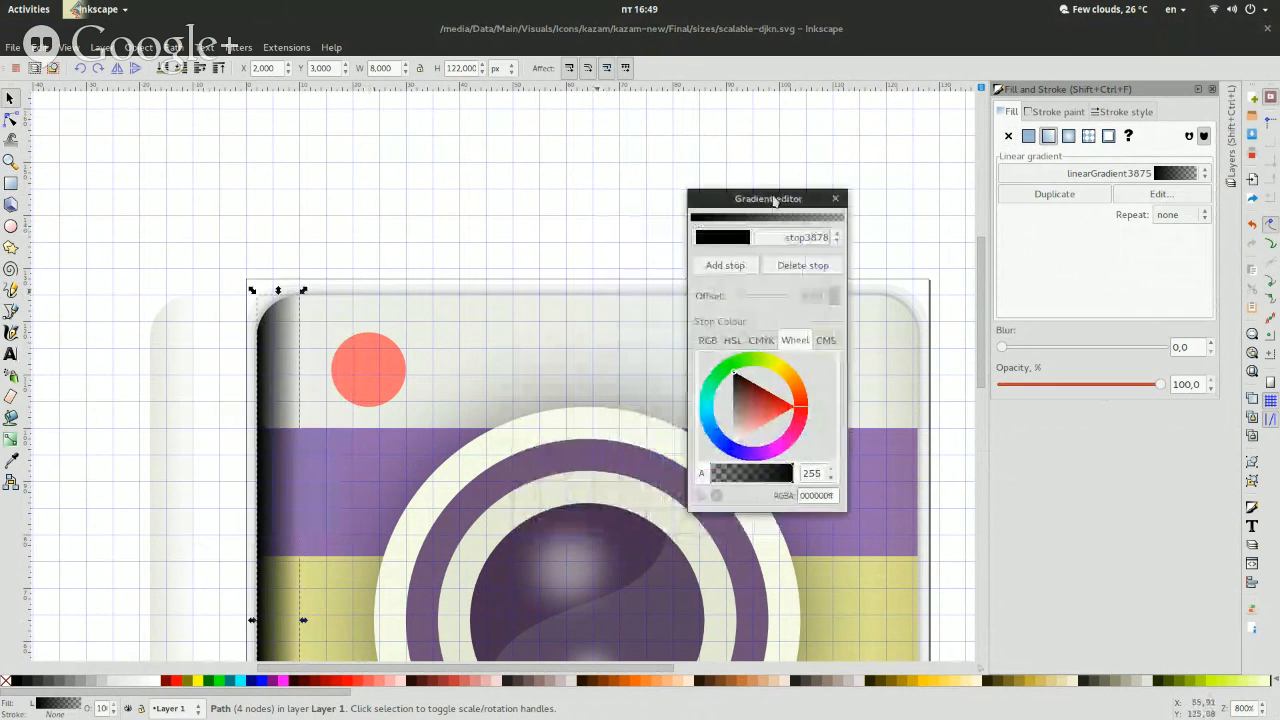
{"action": "left_click", "coordinate": [775, 367]}
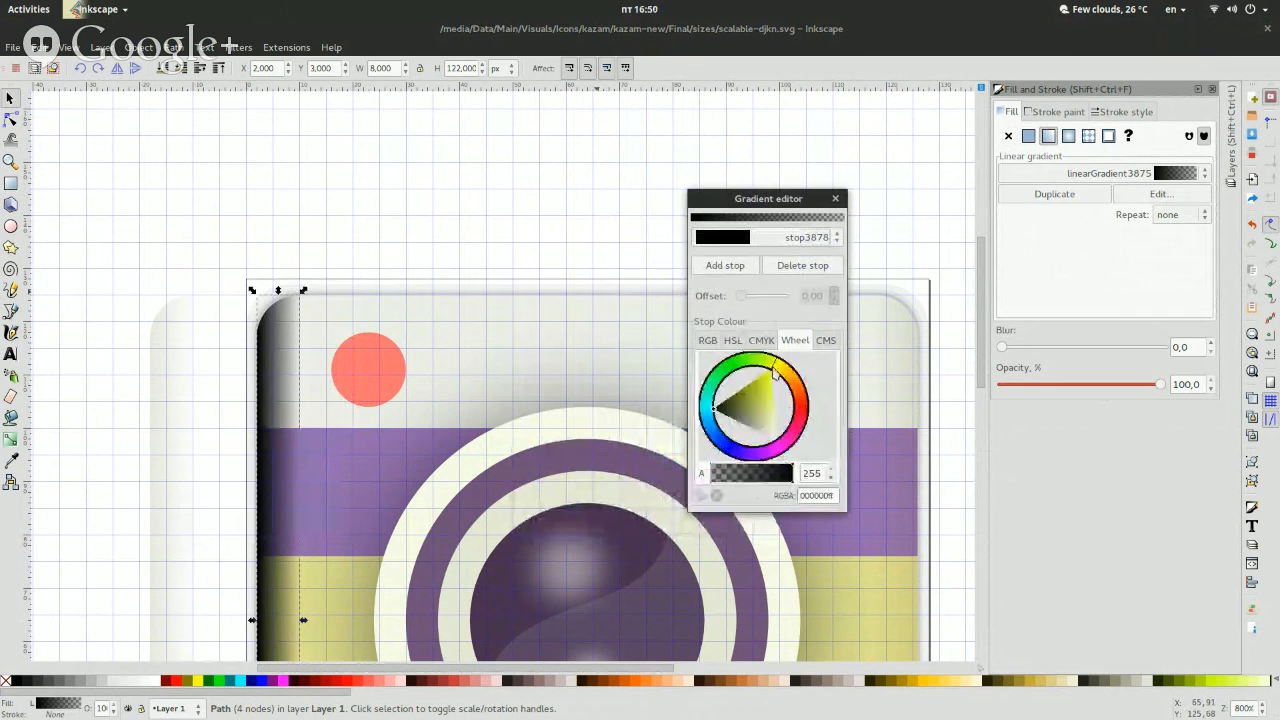
{"action": "left_click_drag", "start_coordinate": [751, 393], "coordinate": [735, 404]}
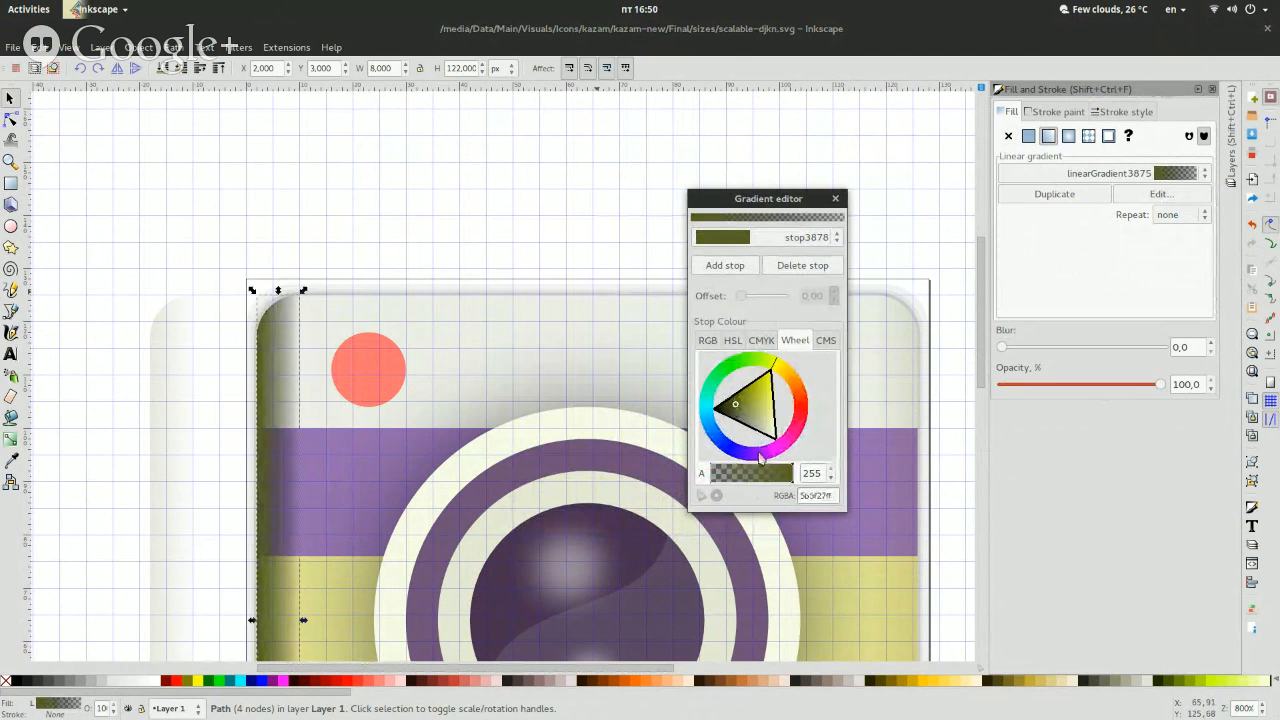
{"action": "left_click", "coordinate": [835, 198]}
Set the new gradient strip's opacity to 20% and clear the selection.
{"action": "left_click_drag", "start_coordinate": [1186, 380], "coordinate": [1140, 389]}
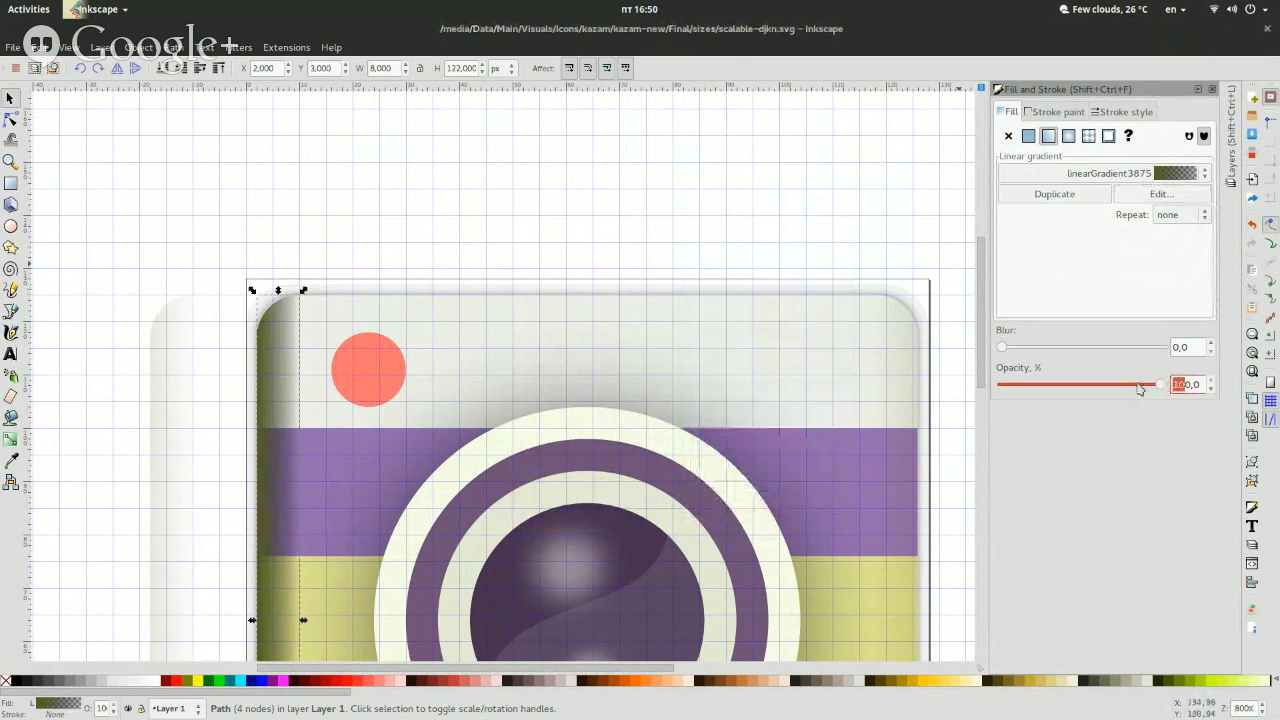
{"action": "type", "text": "2"}
{"action": "key", "text": "Return"}
{"action": "left_click", "coordinate": [776, 224]}
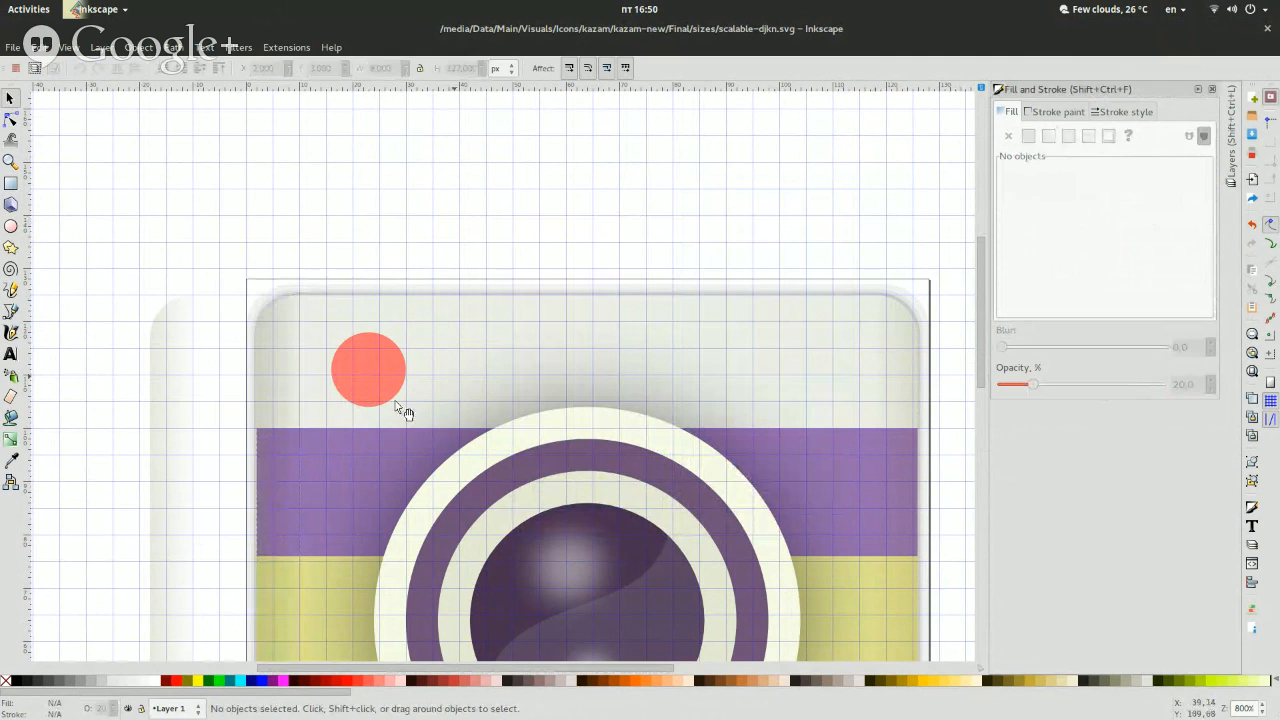
Compare the gradient stop colours of the right-edge shading strip and the new left-edge strip.
{"action": "left_click", "coordinate": [270, 378]}
{"action": "left_click", "coordinate": [909, 357]}
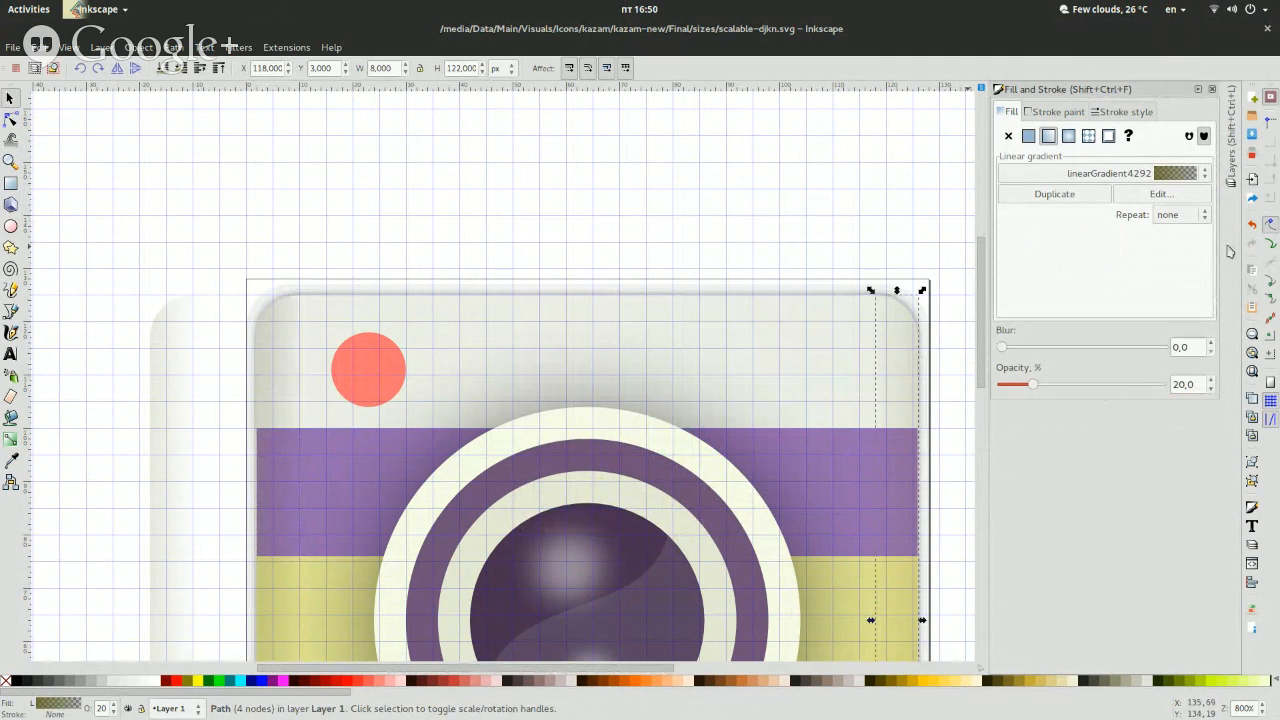
{"action": "left_click", "coordinate": [1178, 196]}
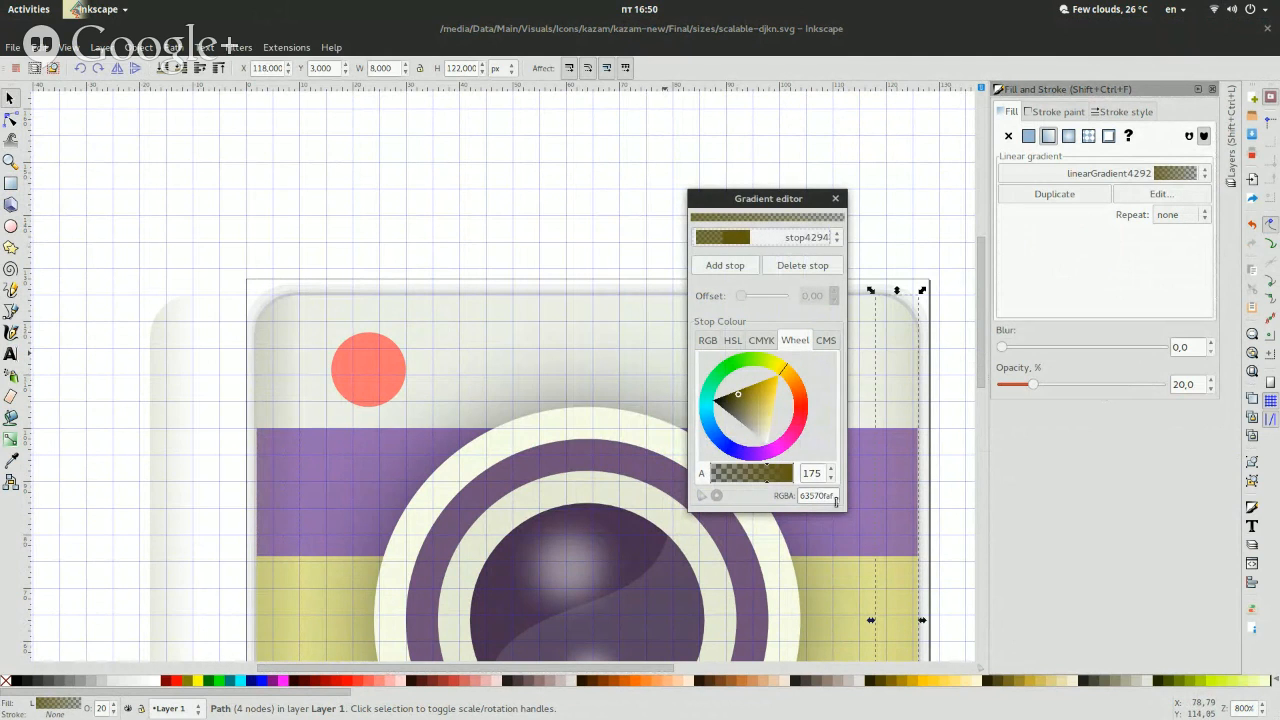
{"action": "left_click", "coordinate": [834, 200]}
{"action": "left_click", "coordinate": [296, 356]}
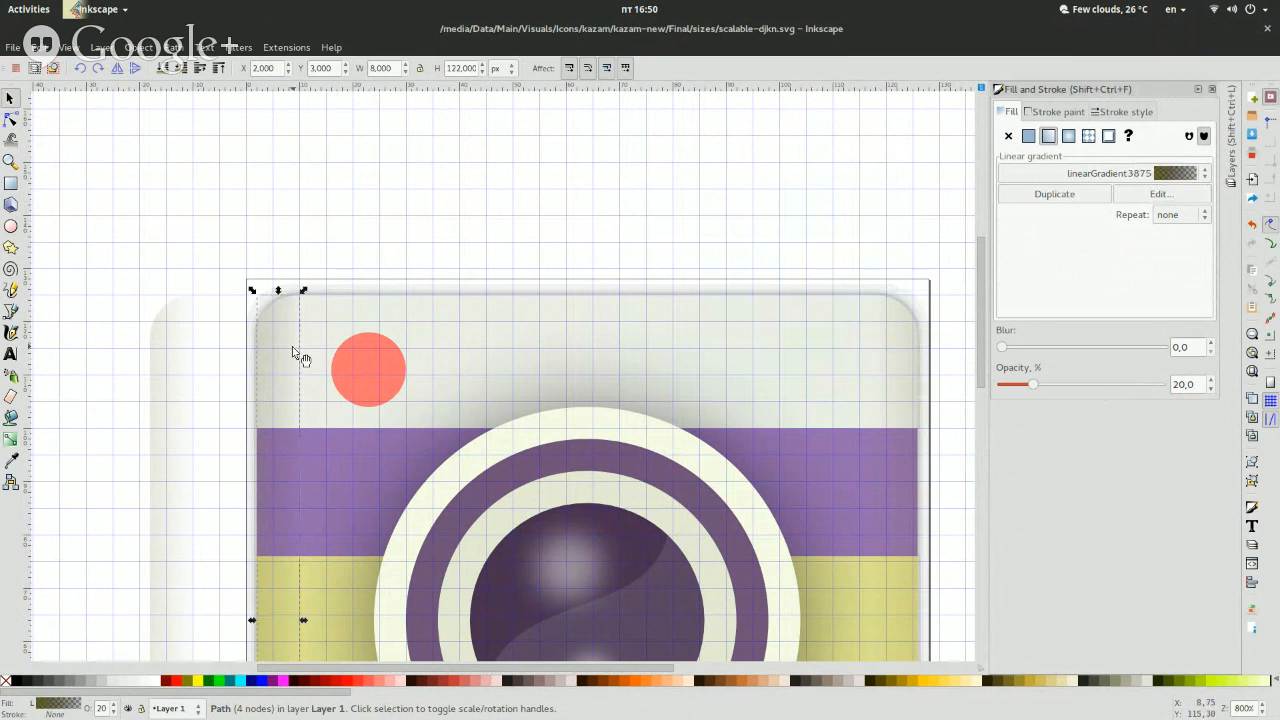
{"action": "left_click", "coordinate": [1174, 199]}
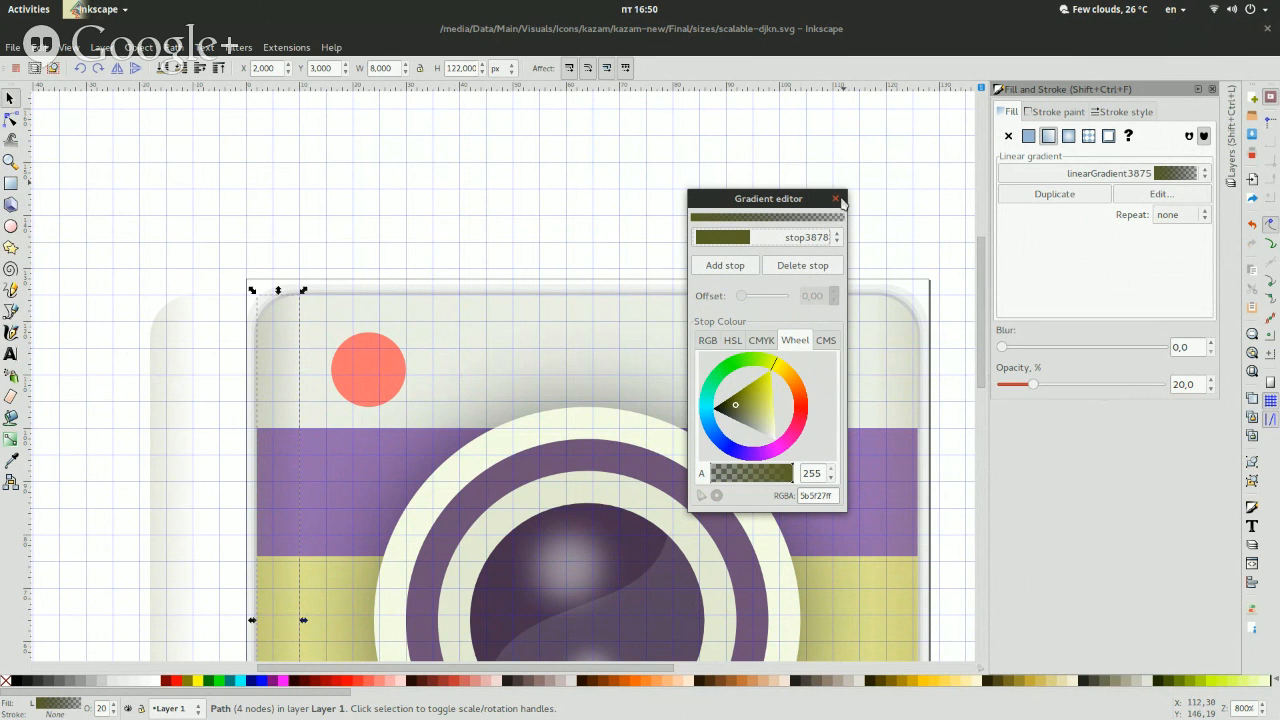
{"action": "left_click", "coordinate": [836, 199]}
Switch to the headphones icon document and examine the hexadecimal RGBA value of the orange background circle's gradient stop.
{"action": "key", "text": "super"}
{"action": "left_click", "coordinate": [1197, 320]}
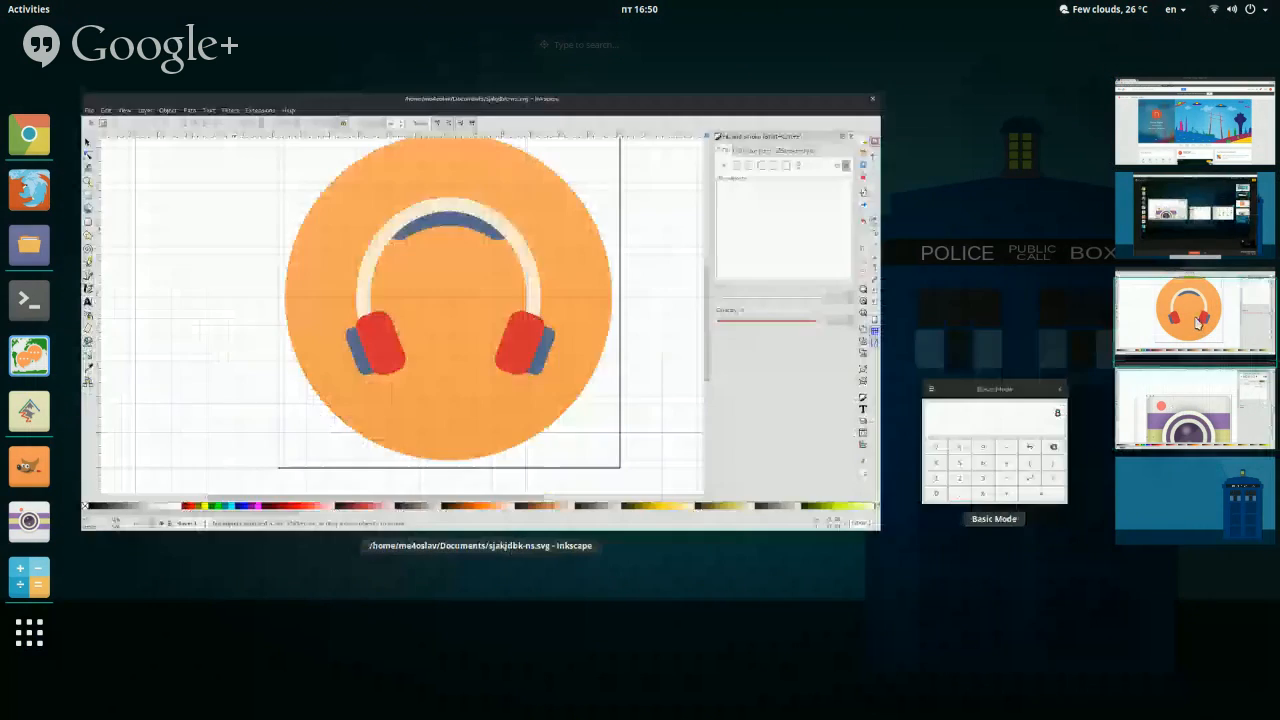
{"action": "left_click", "coordinate": [455, 406]}
{"action": "left_click", "coordinate": [575, 403]}
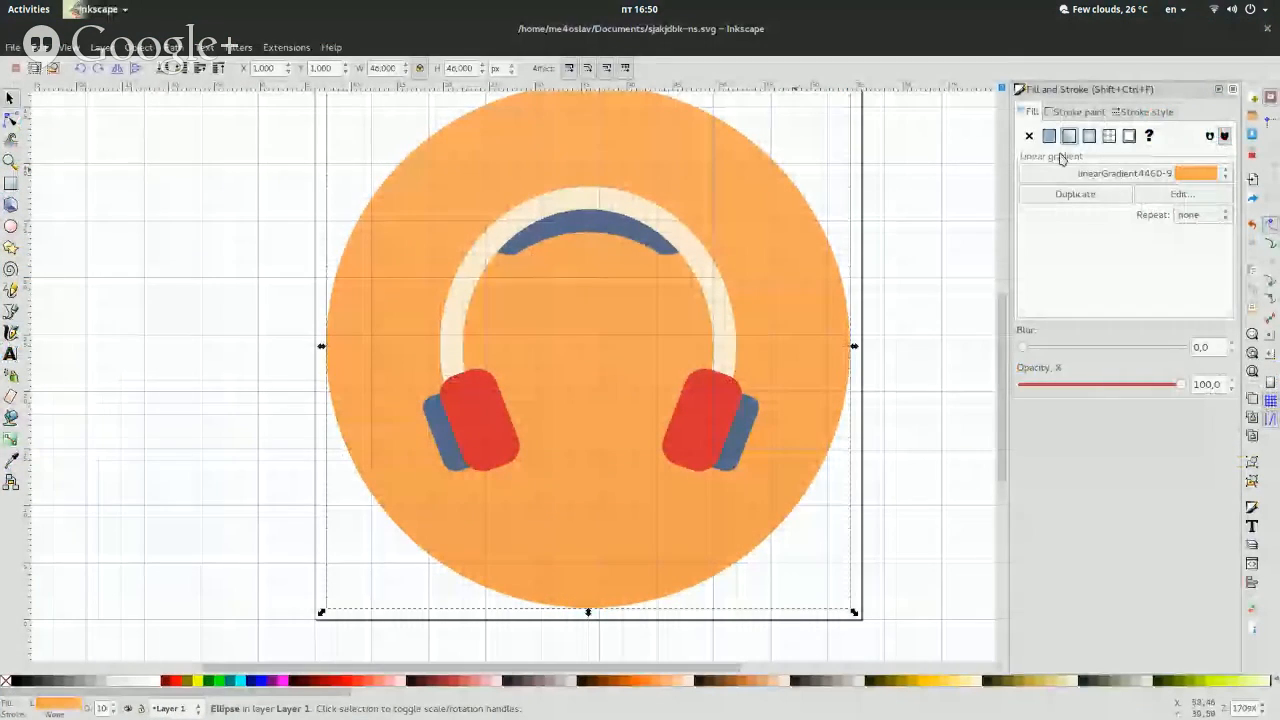
{"action": "left_click", "coordinate": [1180, 193]}
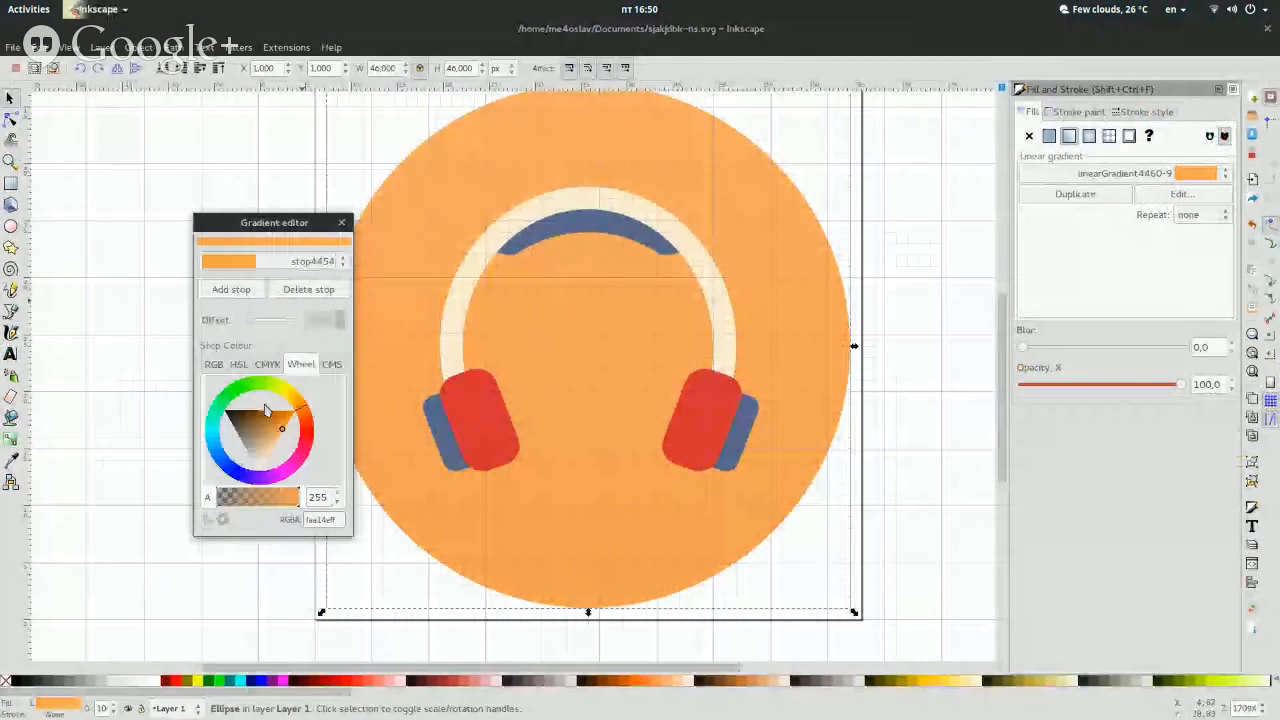
{"action": "left_click_drag", "start_coordinate": [330, 519], "coordinate": [291, 516]}
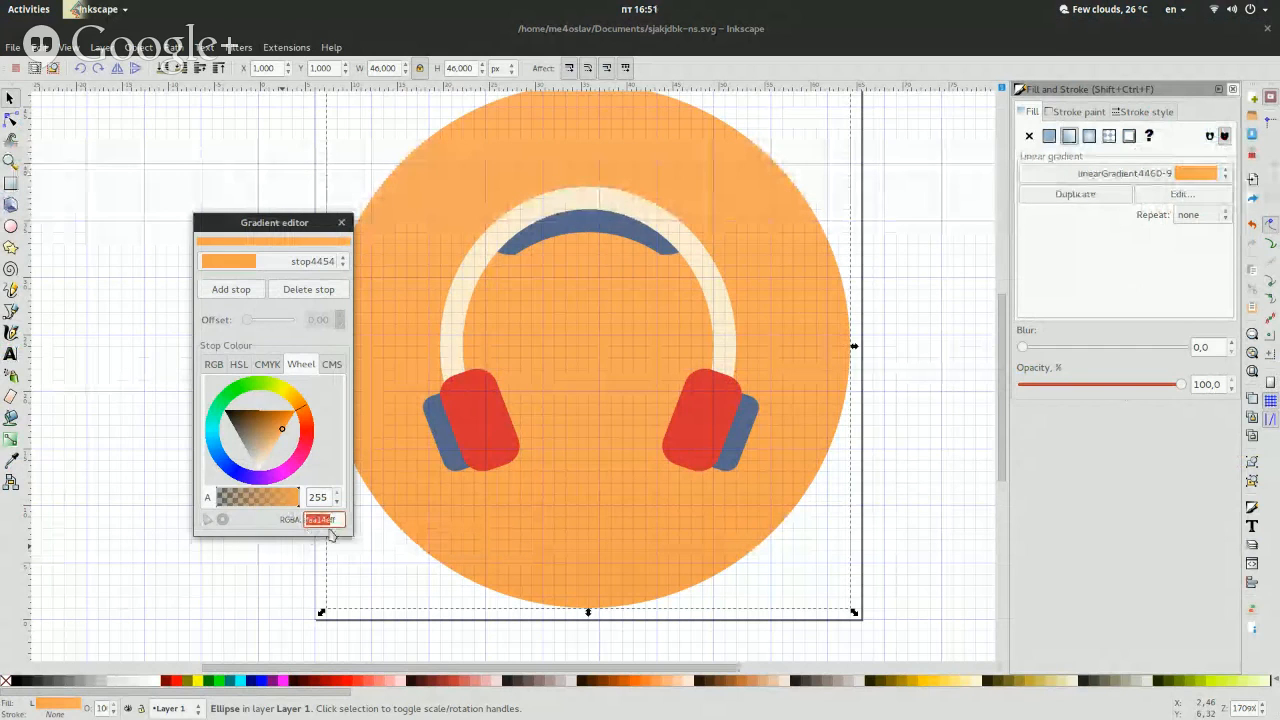
{"action": "left_click", "coordinate": [336, 520]}
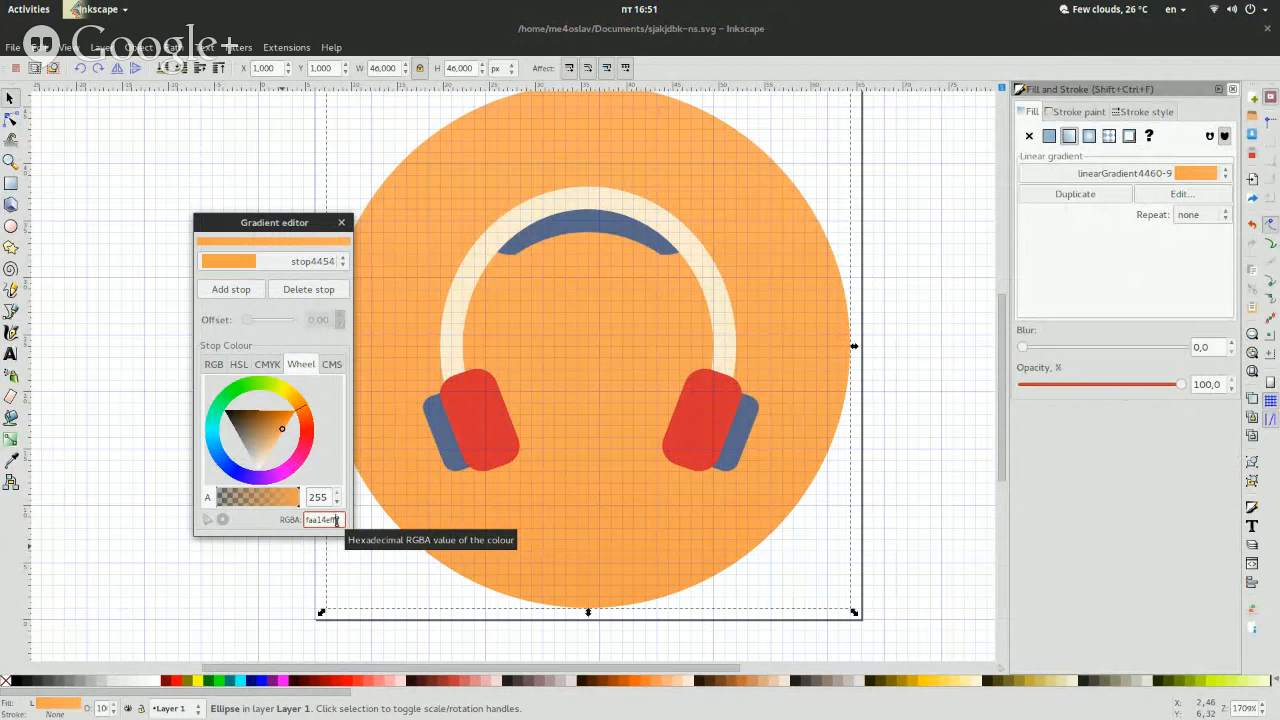
Try alpha digits 00 and then ee at the end of the background circle's gradient stop RGBA value.
{"action": "key", "text": "BackSpace"}
{"action": "type", "text": "0"}
{"action": "key", "text": "BackSpace"}
{"action": "key", "text": "BackSpace"}
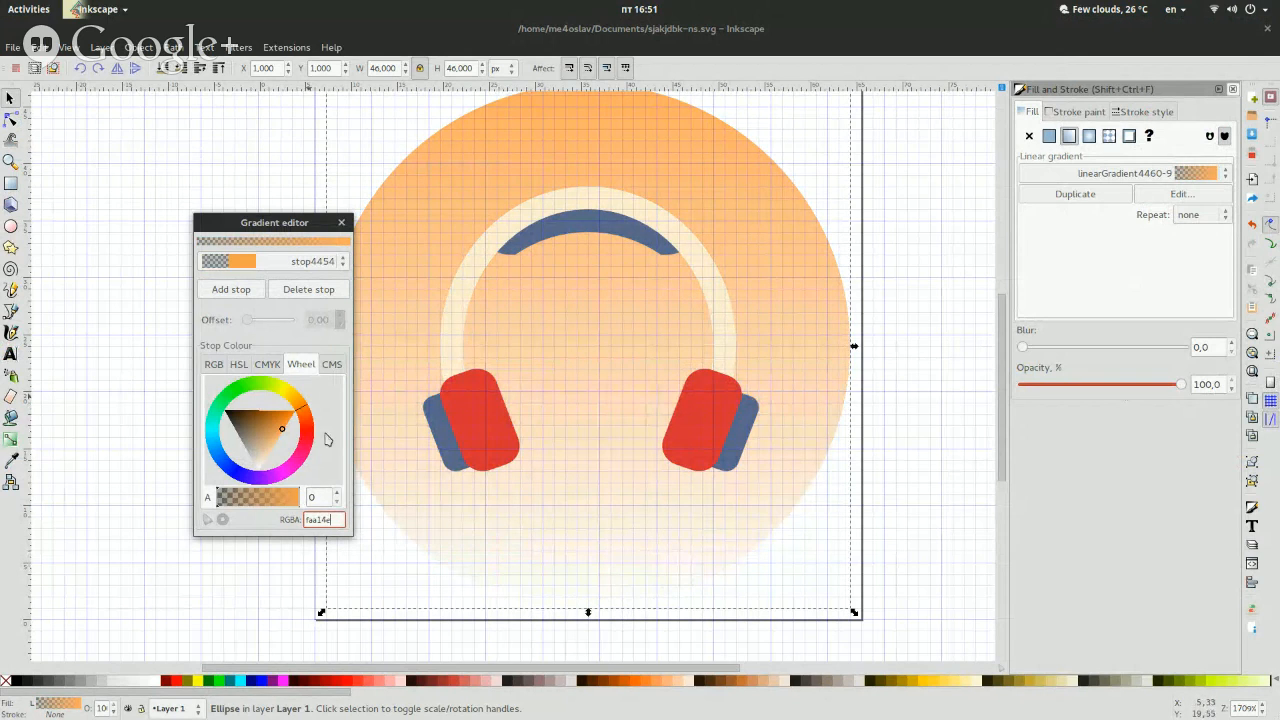
{"action": "type", "text": "ee"}
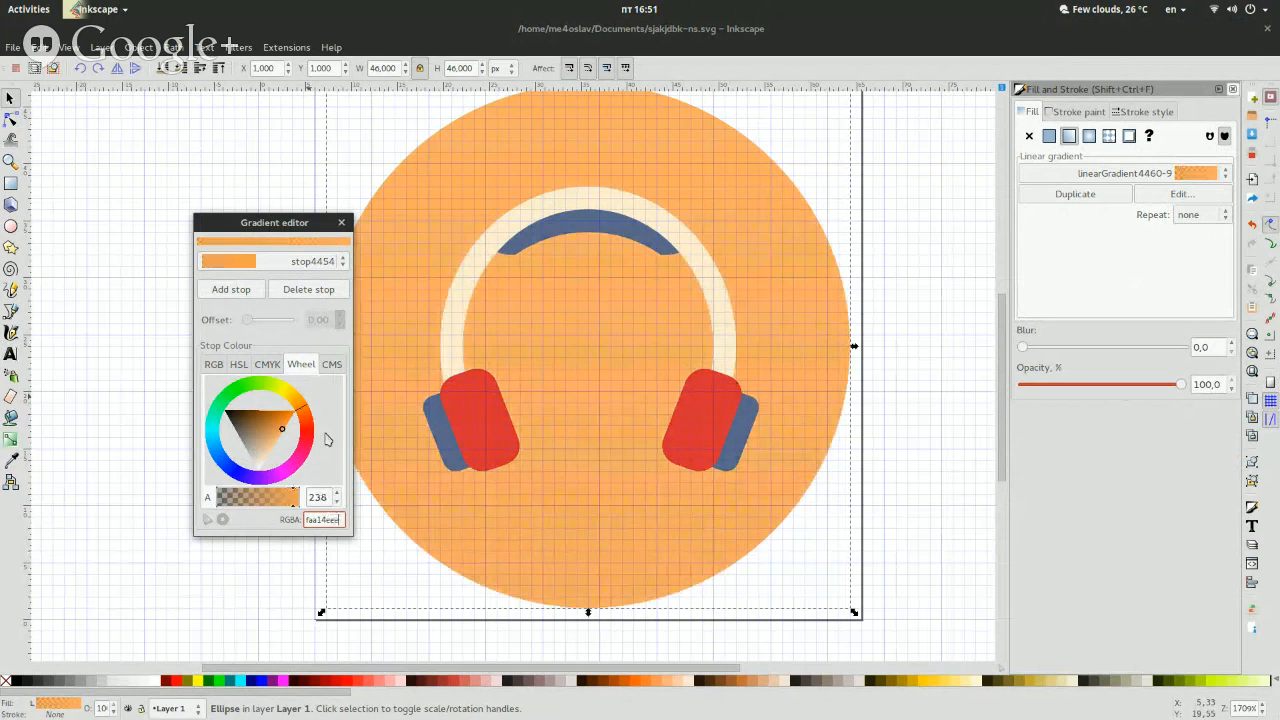
Set the gradient stop's alpha to 255.
{"action": "double_click", "coordinate": [312, 497]}
{"action": "left_click", "coordinate": [308, 497]}
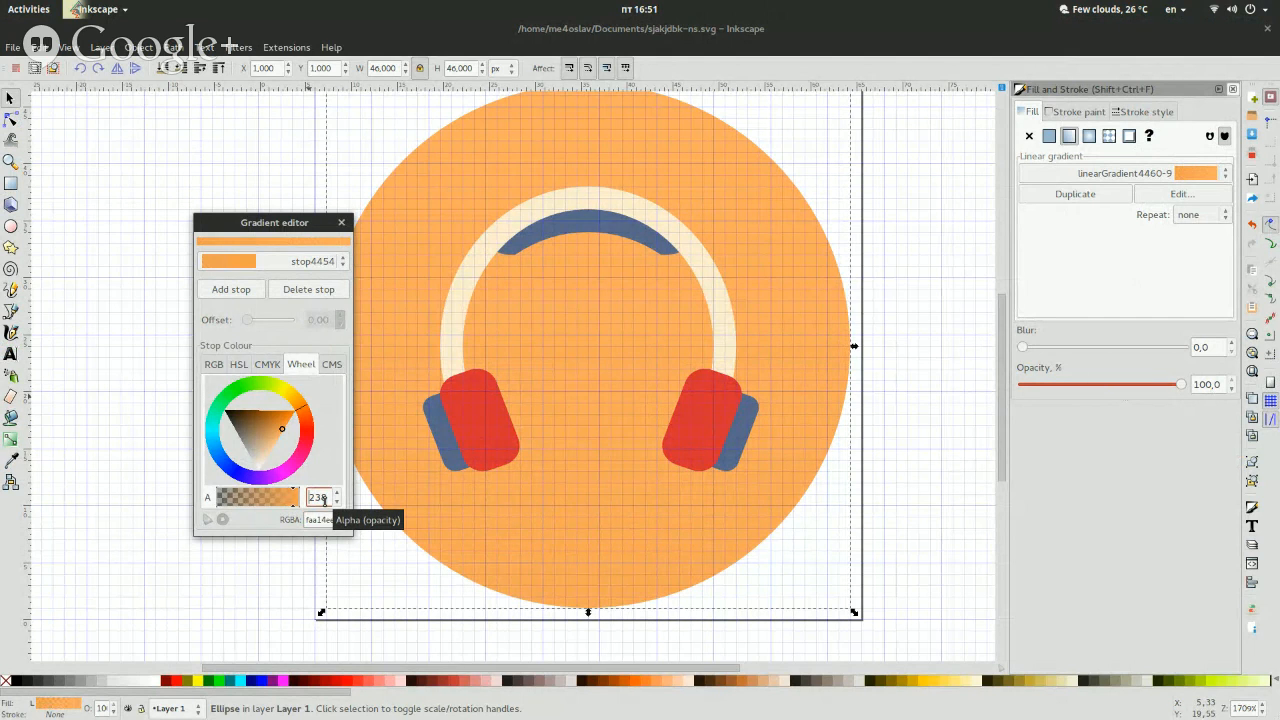
{"action": "key", "text": "BackSpace"}
{"action": "key", "text": "BackSpace"}
{"action": "type", "text": "55"}
{"action": "key", "text": "Return"}
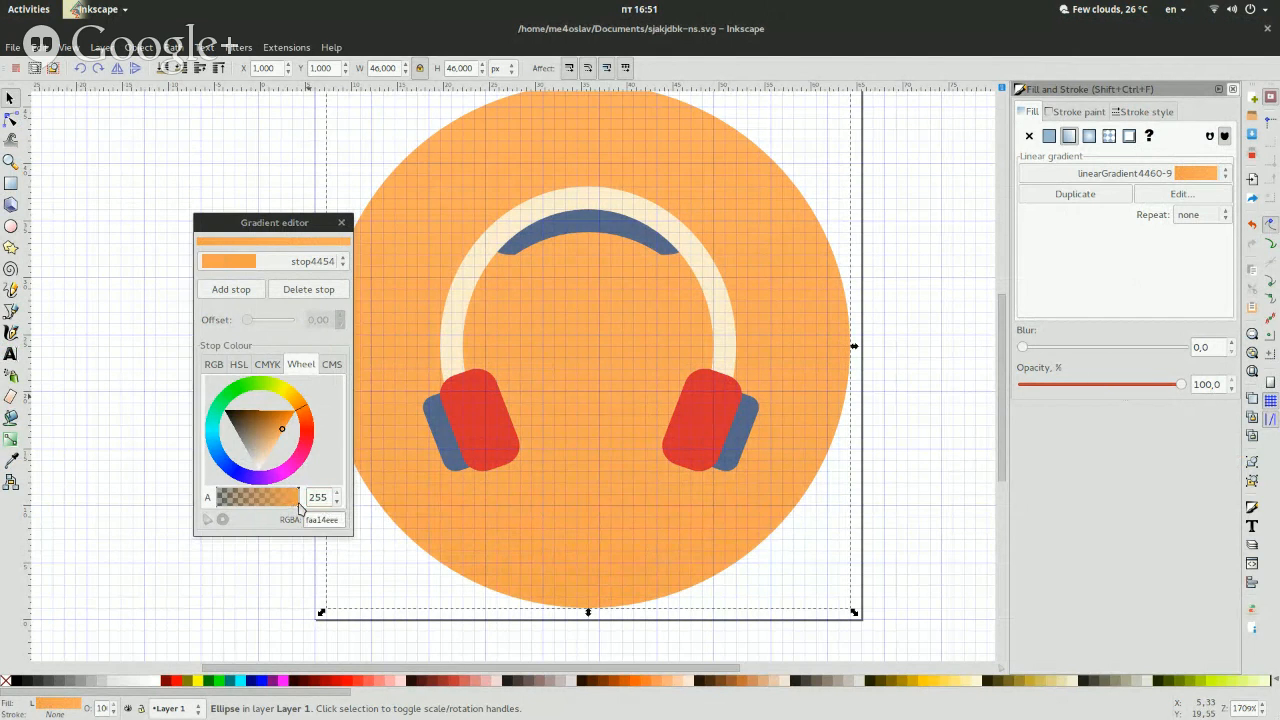
{"action": "left_click", "coordinate": [340, 492]}
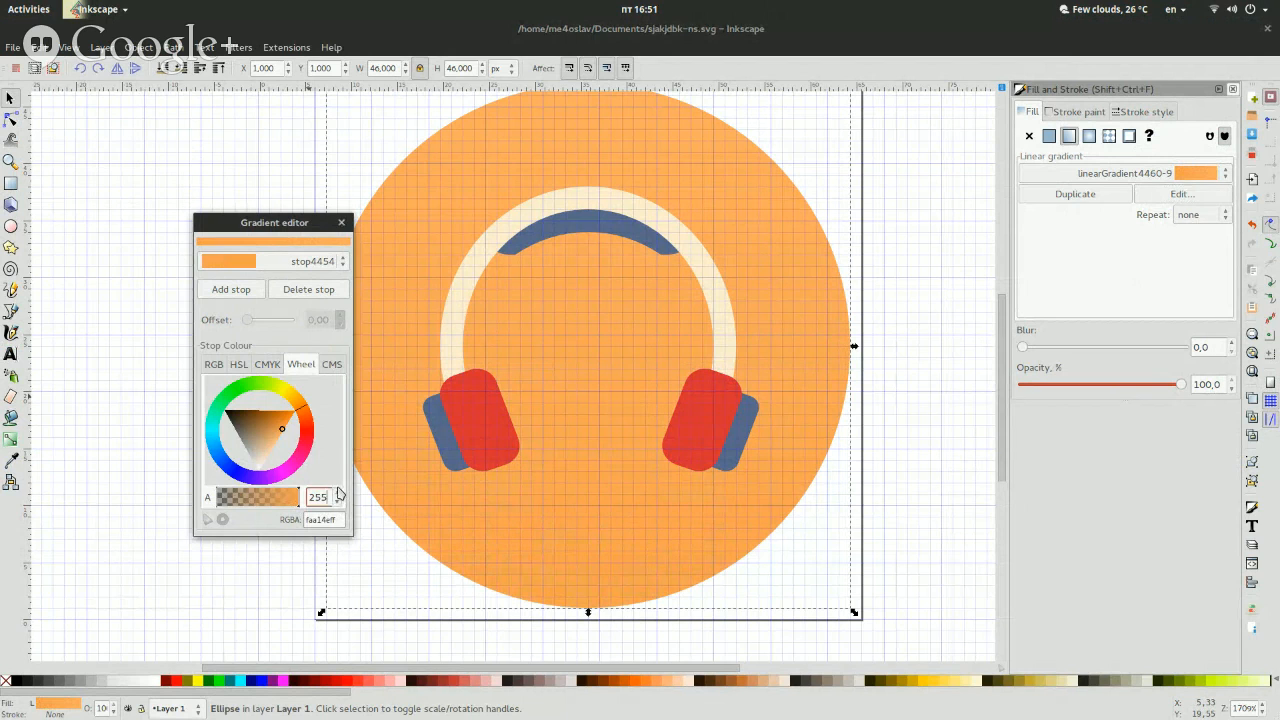
Lower the gradient stop's alpha to 107, highlight the final digits of its RGBA value, and close the gradient editor.
{"action": "left_click_drag", "start_coordinate": [294, 505], "coordinate": [253, 503]}
{"action": "left_click", "coordinate": [340, 519]}
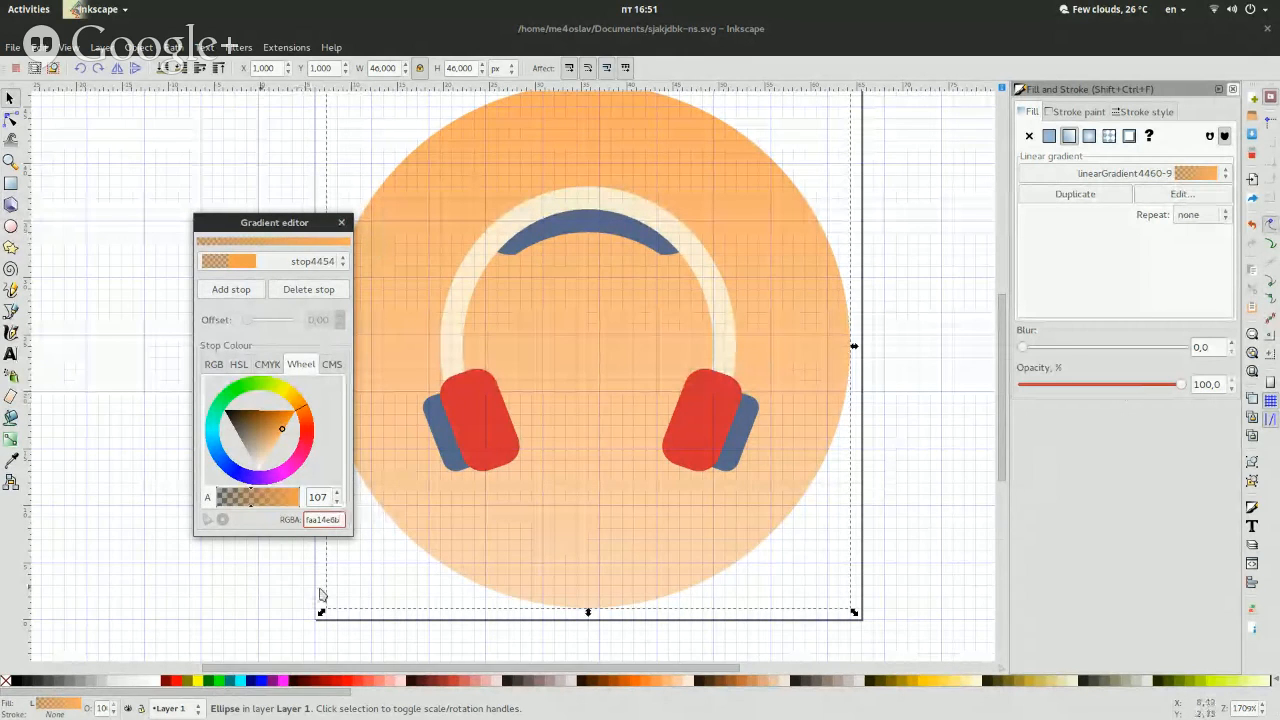
{"action": "left_click_drag", "start_coordinate": [341, 520], "coordinate": [335, 520]}
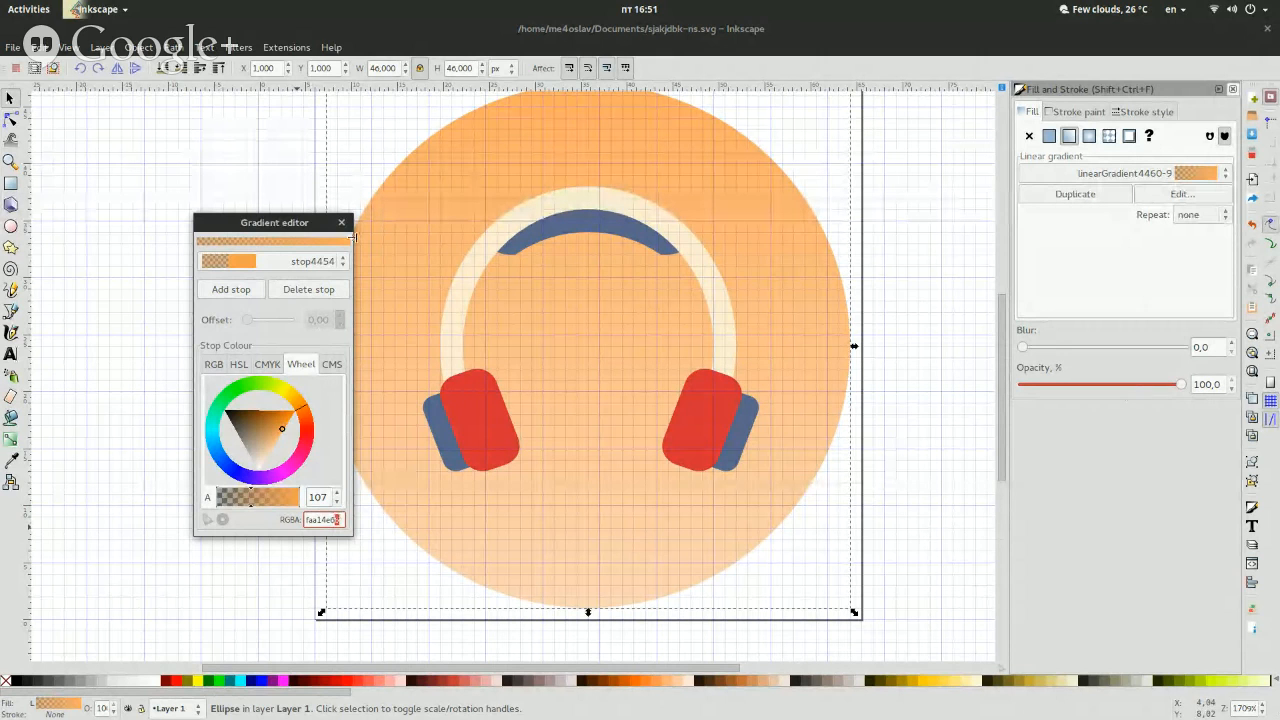
{"action": "left_click", "coordinate": [345, 222]}
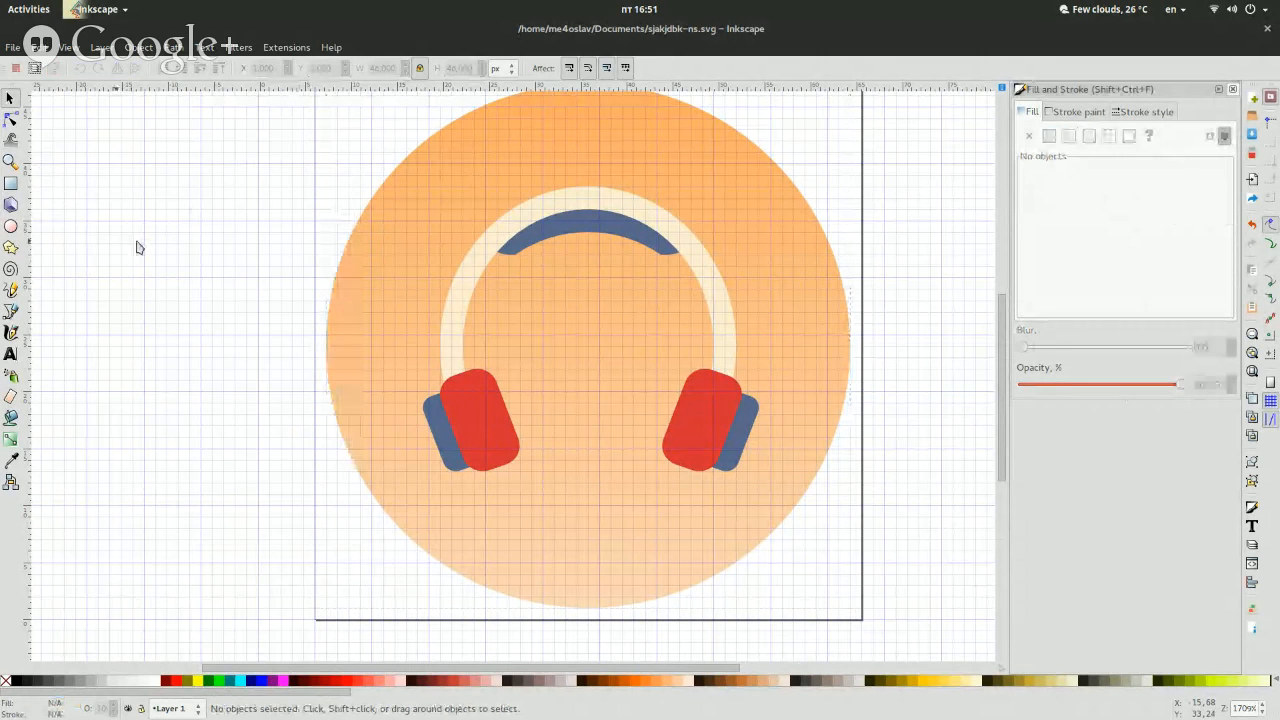
{"action": "key", "text": "super"}
{"action": "key", "text": "super"}
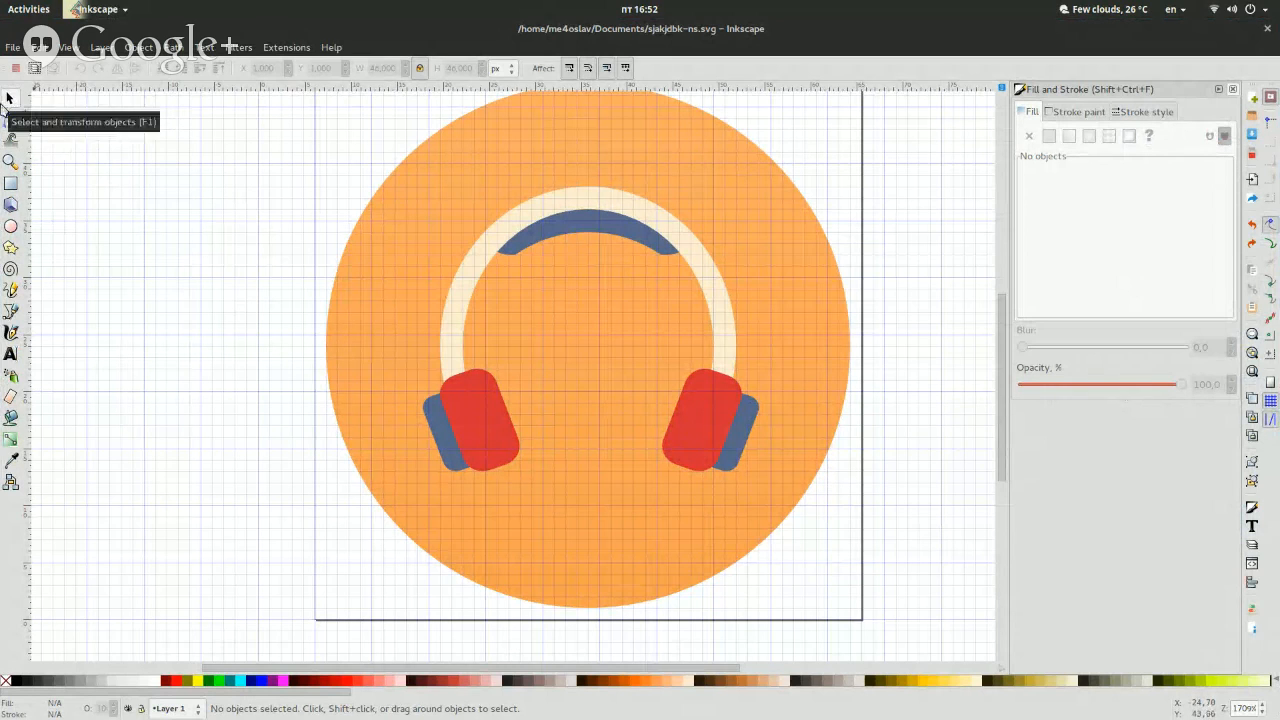
Nudge the orange background circle left and back, then try re-entering its width, undo that and deselect the circle.
{"action": "left_click", "coordinate": [358, 215]}
{"action": "key", "text": "Left"}
{"action": "key", "text": "Left"}
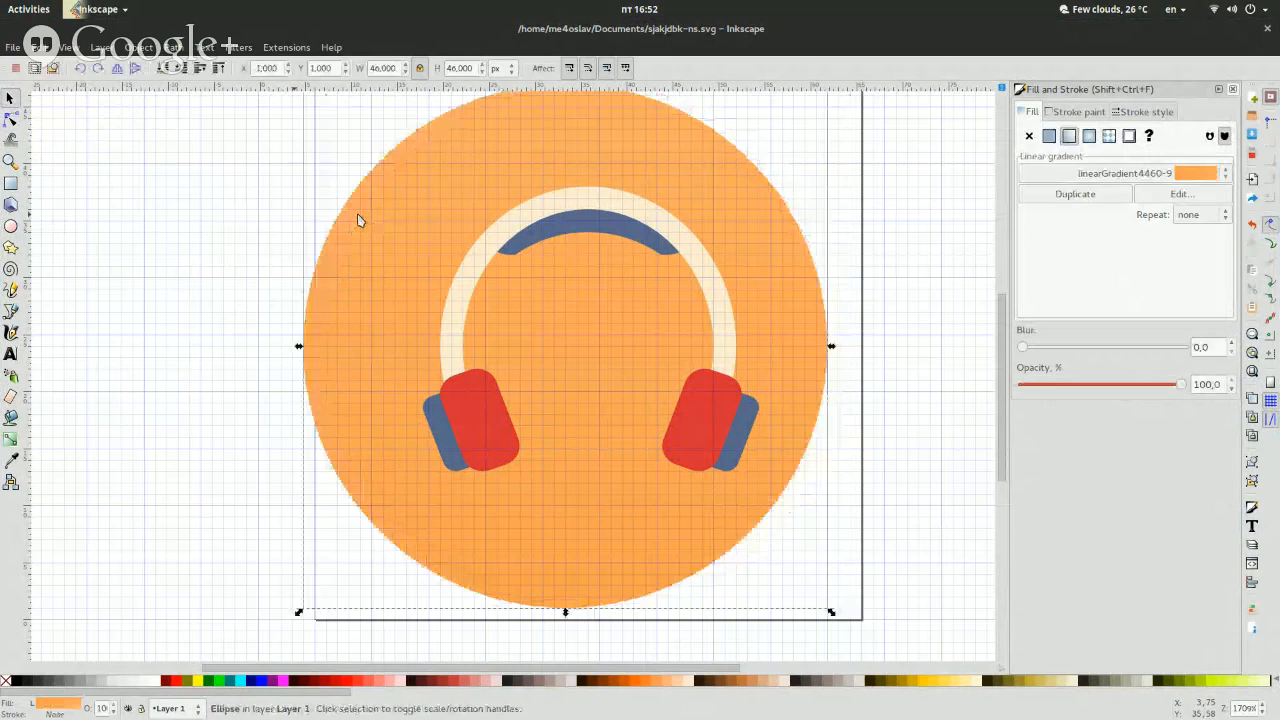
{"action": "key", "text": "Right"}
{"action": "key", "text": "Right"}
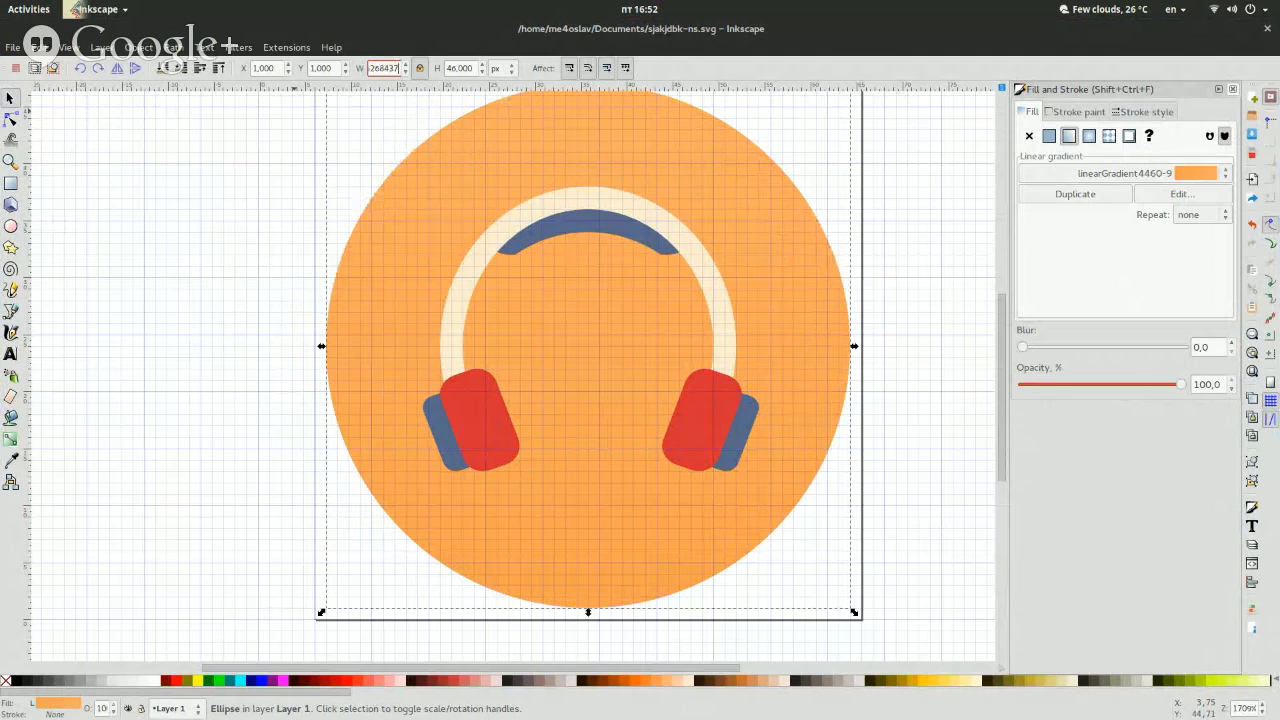
{"action": "key", "text": "Return"}
{"action": "key", "text": "ctrl+z"}
{"action": "left_click", "coordinate": [165, 254]}
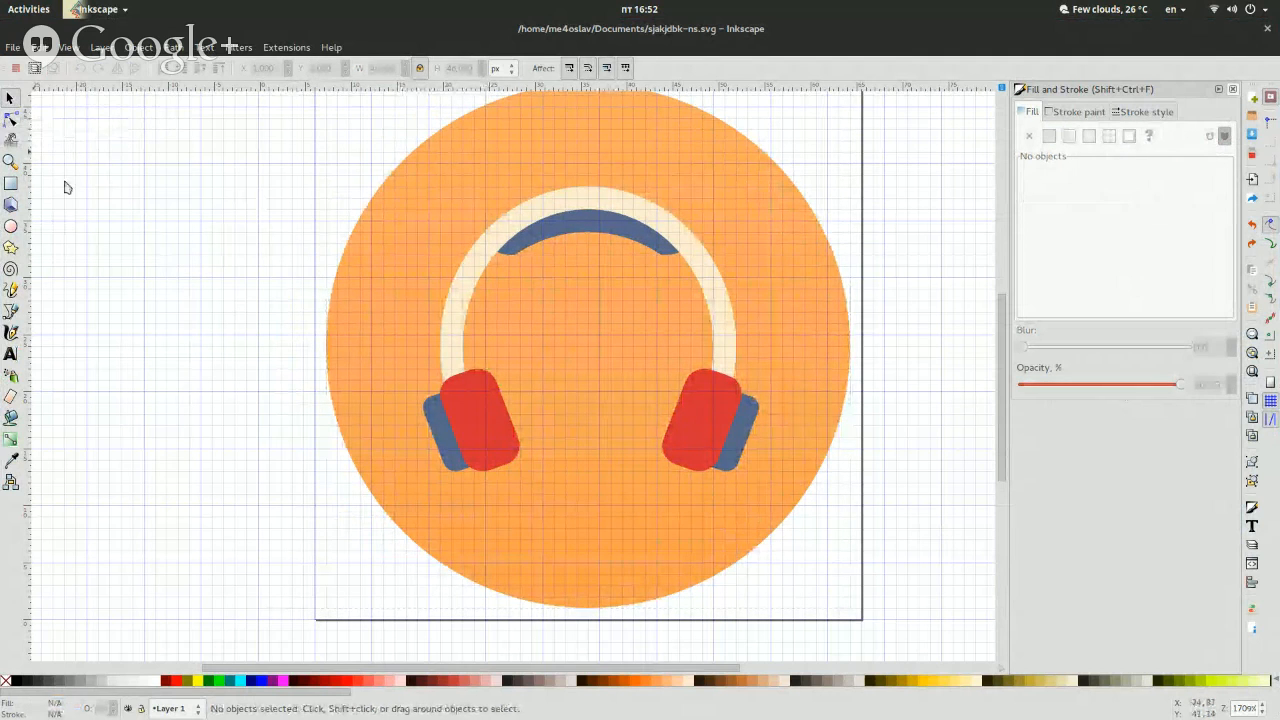
Draw a black rectangle 10 px wide and 16 px high on the empty canvas left of the headphones icon and deselect it.
{"action": "left_click", "coordinate": [4, 183]}
{"action": "mouse_move", "coordinate": [133, 232]}
{"action": "left_mouse_down"}
{"action": "mouse_move", "coordinate": [186, 391]}
{"action": "mouse_move", "coordinate": [246, 413]}
{"action": "left_mouse_up"}
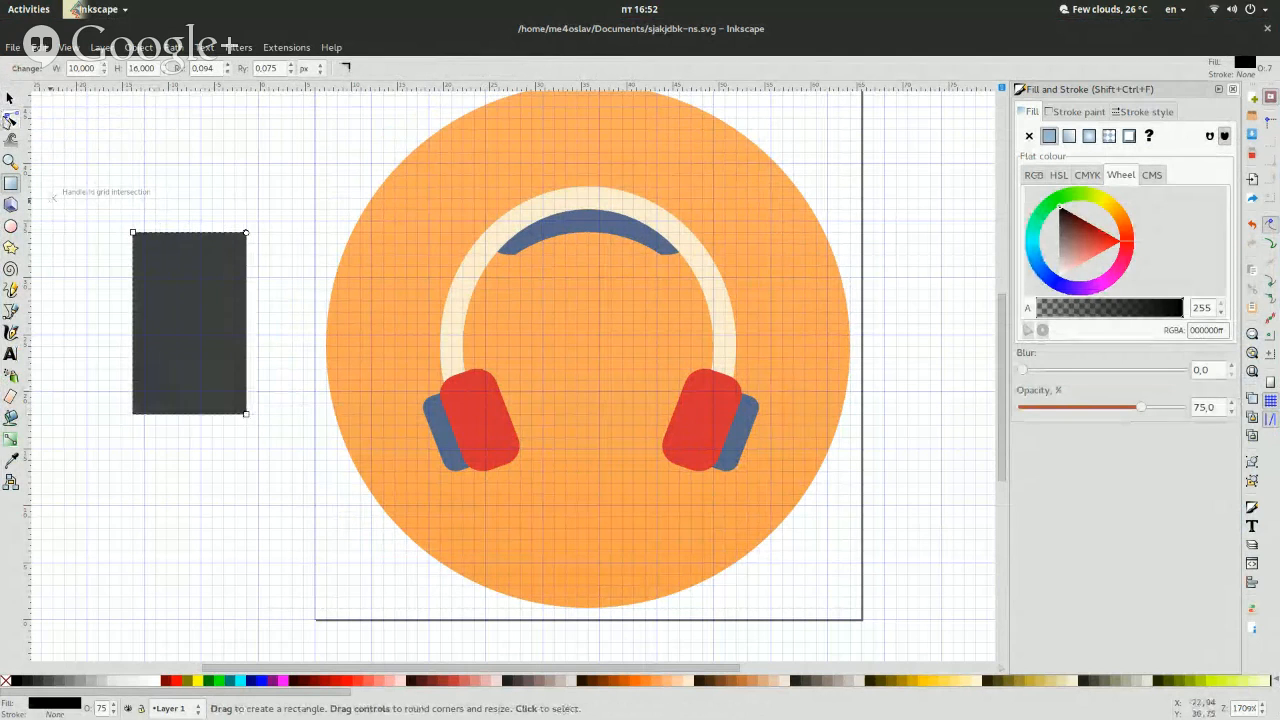
{"action": "left_click", "coordinate": [9, 118]}
{"action": "left_click", "coordinate": [174, 47]}
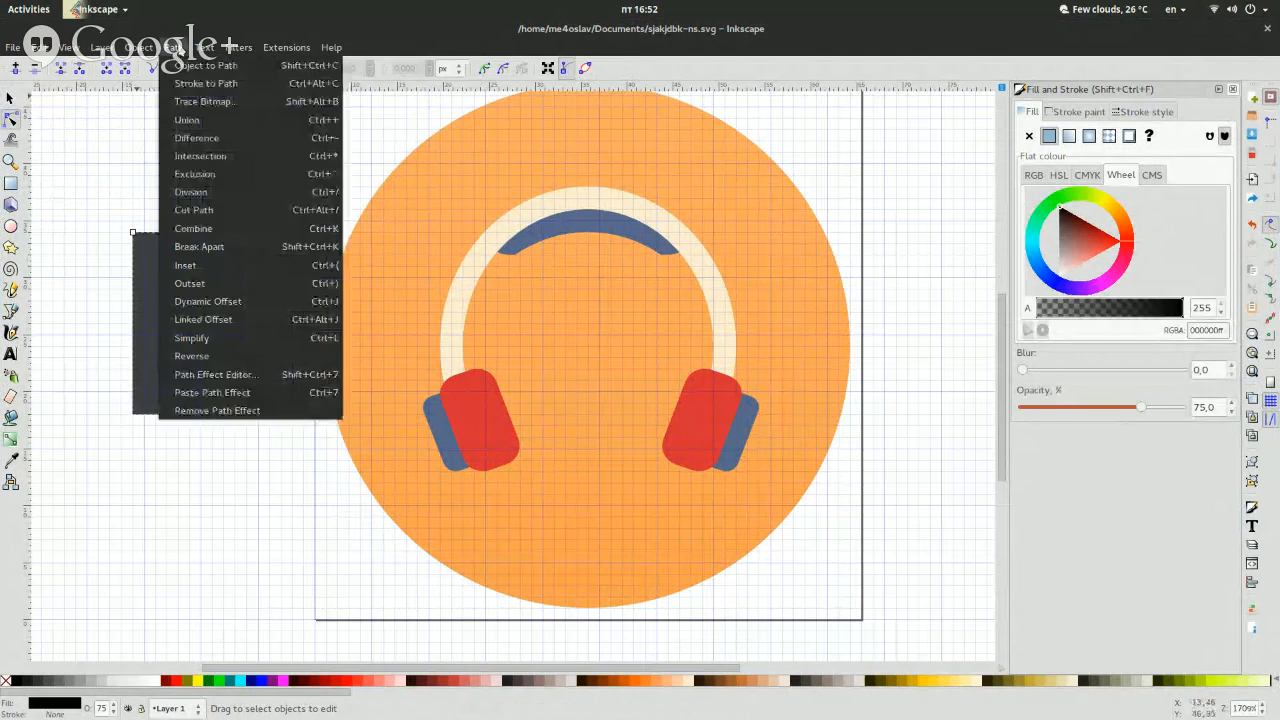
{"action": "left_click", "coordinate": [10, 120]}
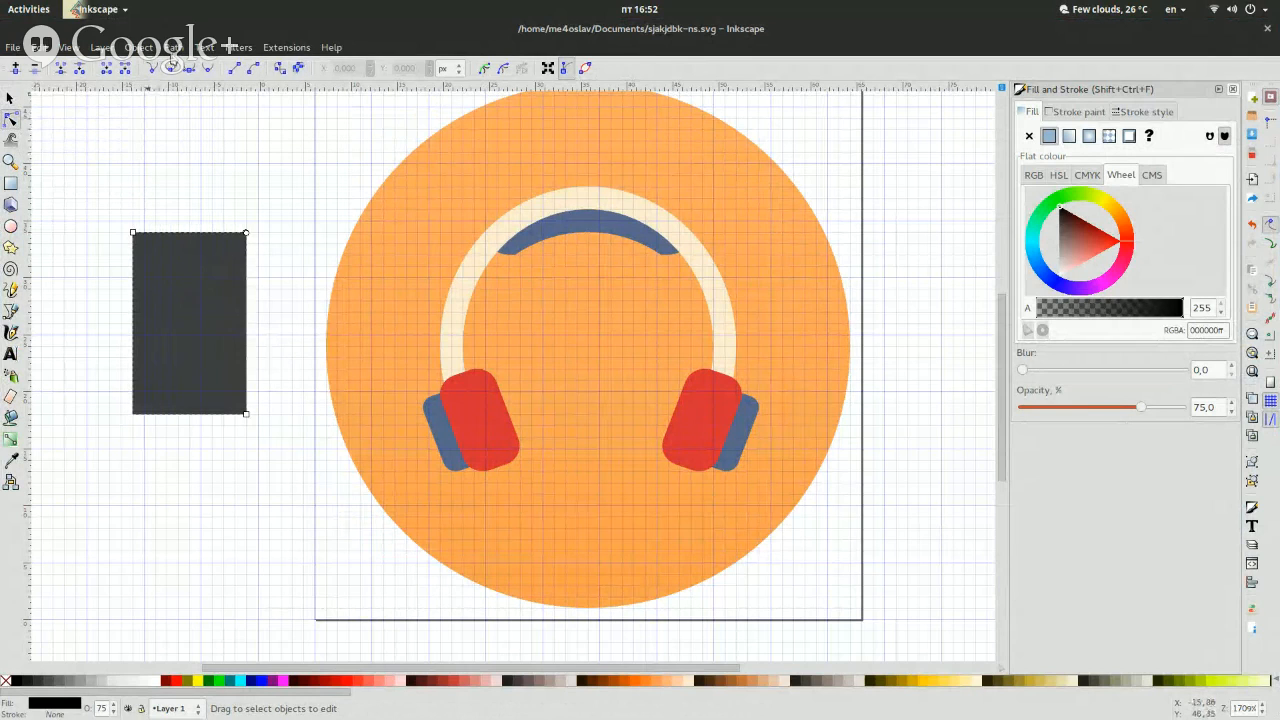
{"action": "left_click", "coordinate": [10, 98]}
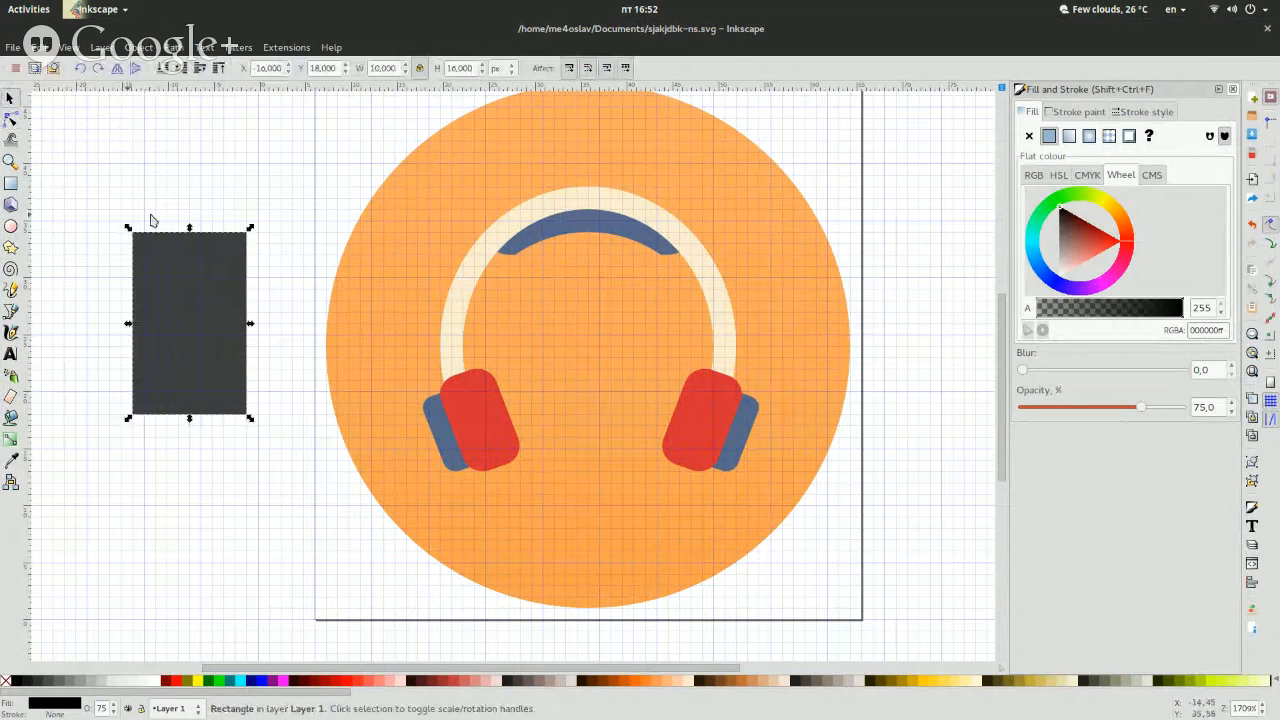
{"action": "left_click", "coordinate": [231, 177]}
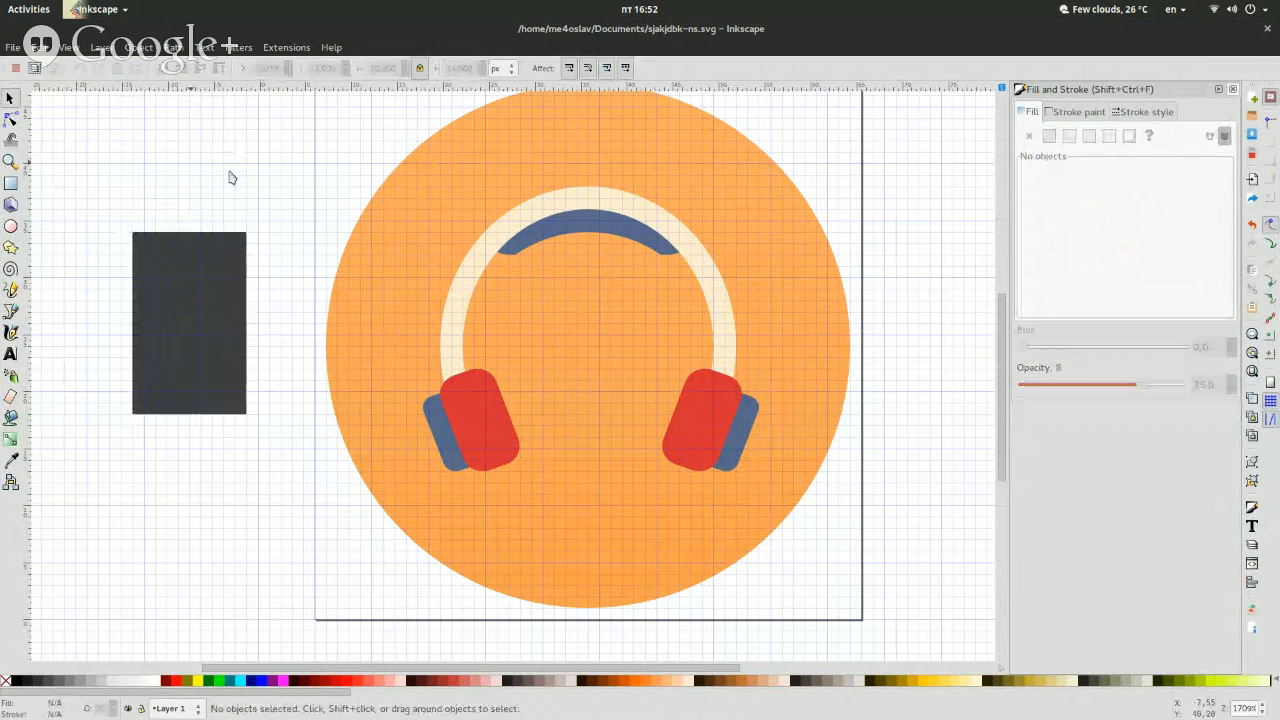
Convert the black rectangle to a path.
{"action": "left_click", "coordinate": [218, 265]}
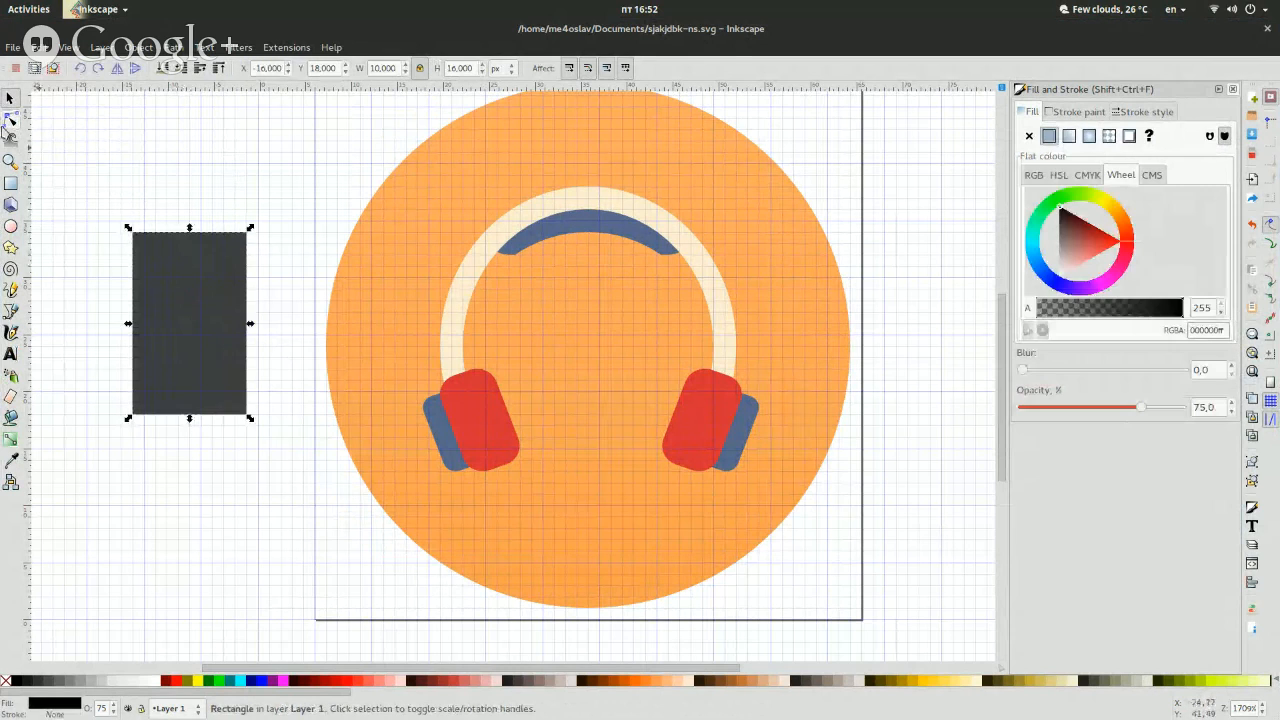
{"action": "left_click", "coordinate": [175, 47]}
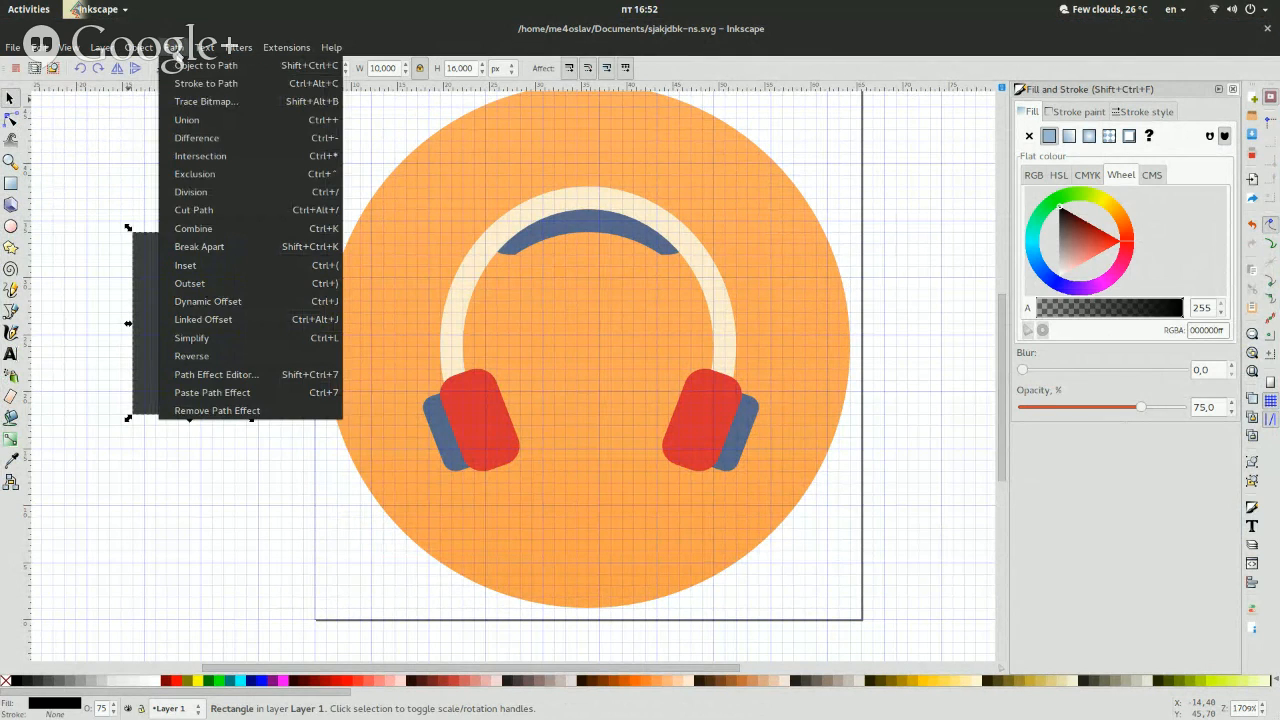
{"action": "left_click", "coordinate": [180, 66]}
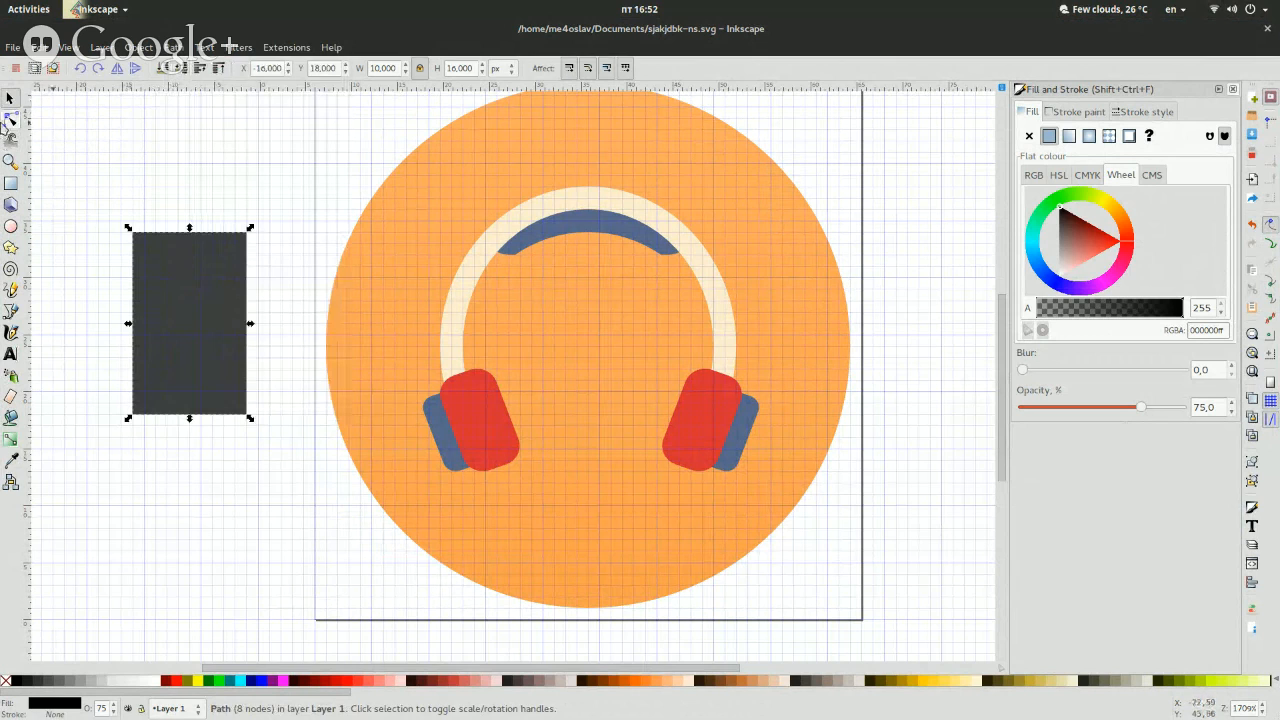
Move the path's two top-right corner nodes outward, one to X -2, Y 34 px and the other straight below it.
{"action": "left_click", "coordinate": [8, 119]}
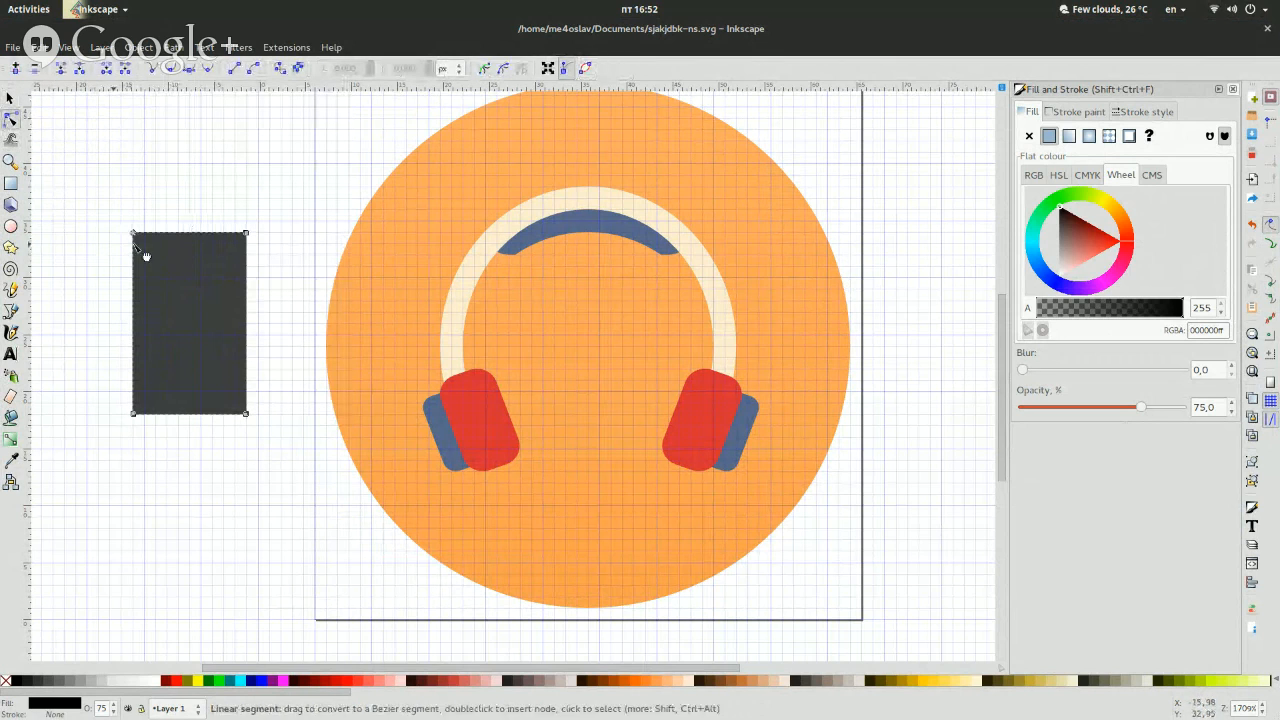
{"action": "left_click_drag", "start_coordinate": [248, 237], "coordinate": [292, 322]}
{"action": "left_click_drag", "start_coordinate": [218, 224], "coordinate": [322, 370]}
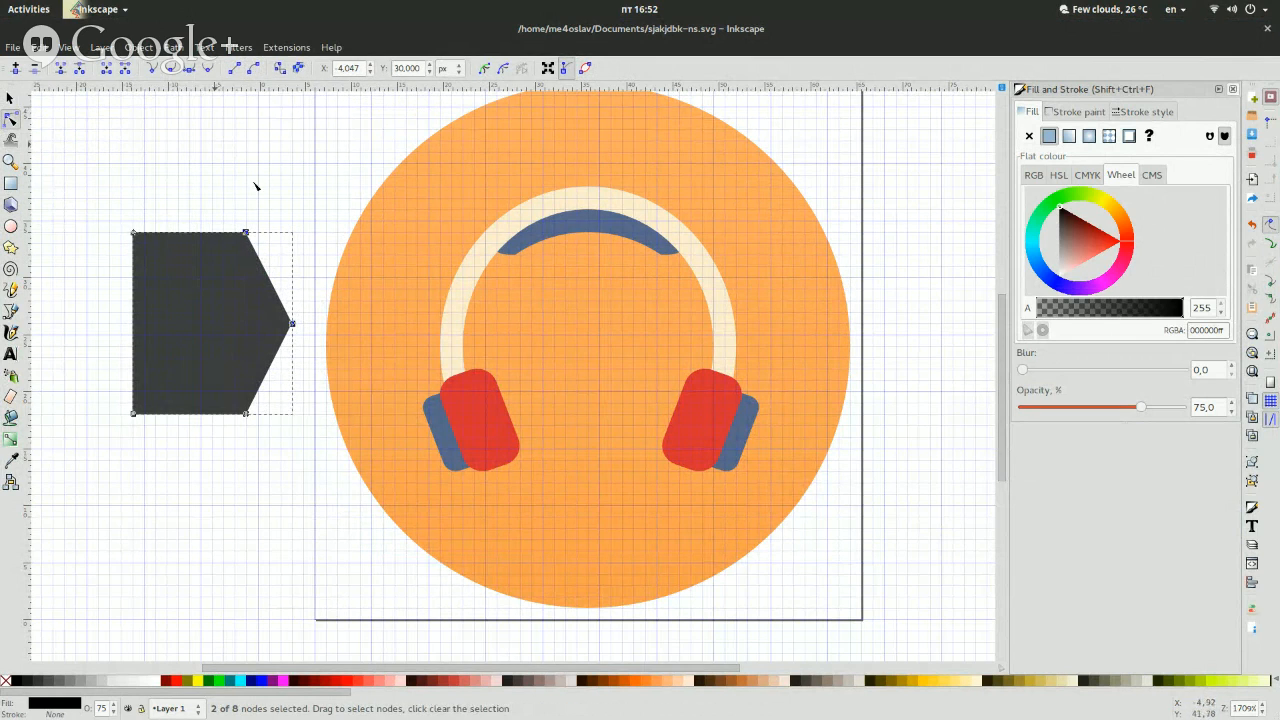
{"action": "left_click_drag", "start_coordinate": [245, 233], "coordinate": [292, 233]}
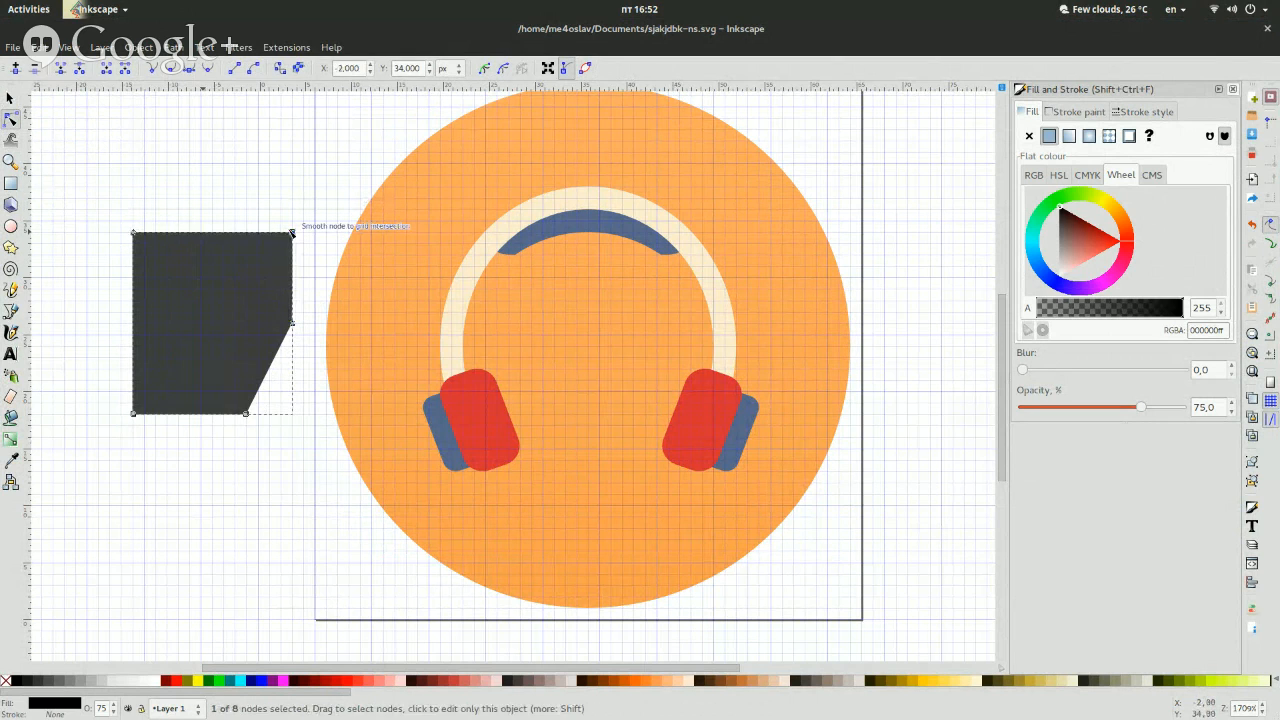
{"action": "left_click", "coordinate": [310, 233]}
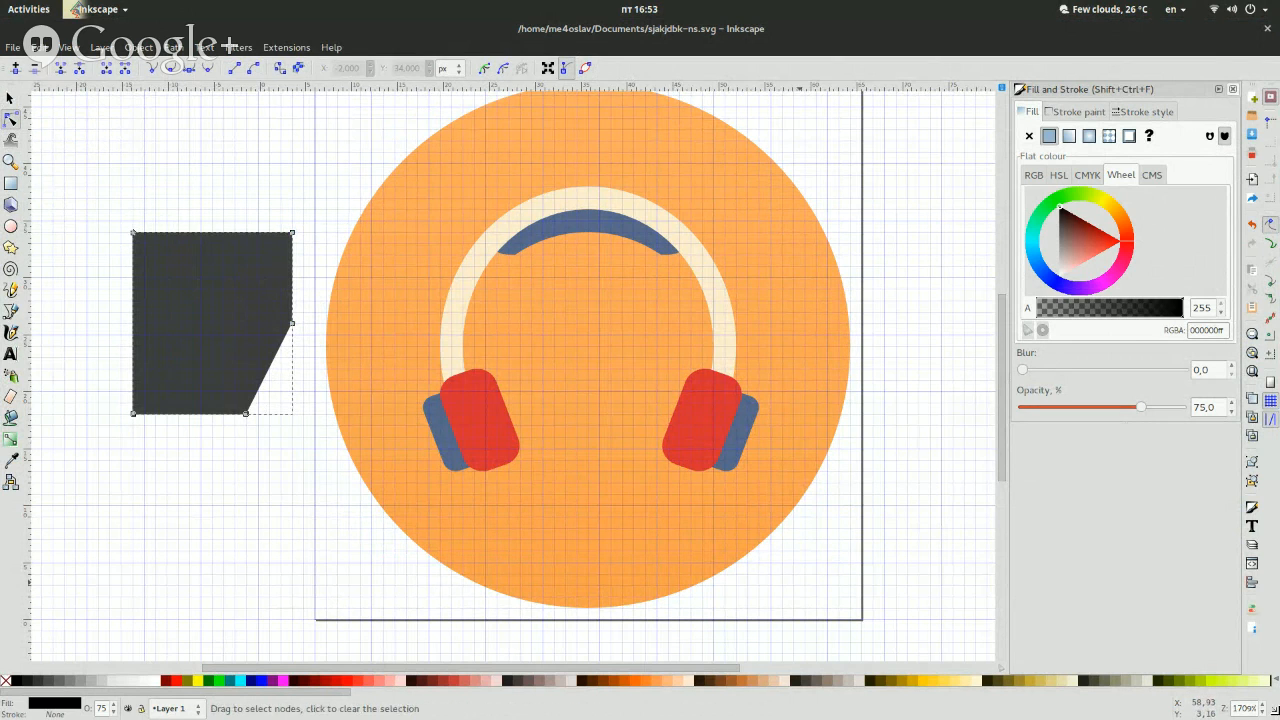
Bend the segment between the two moved nodes into an outward curve by pulling out both nodes' handles.
{"action": "left_click", "coordinate": [1263, 704]}
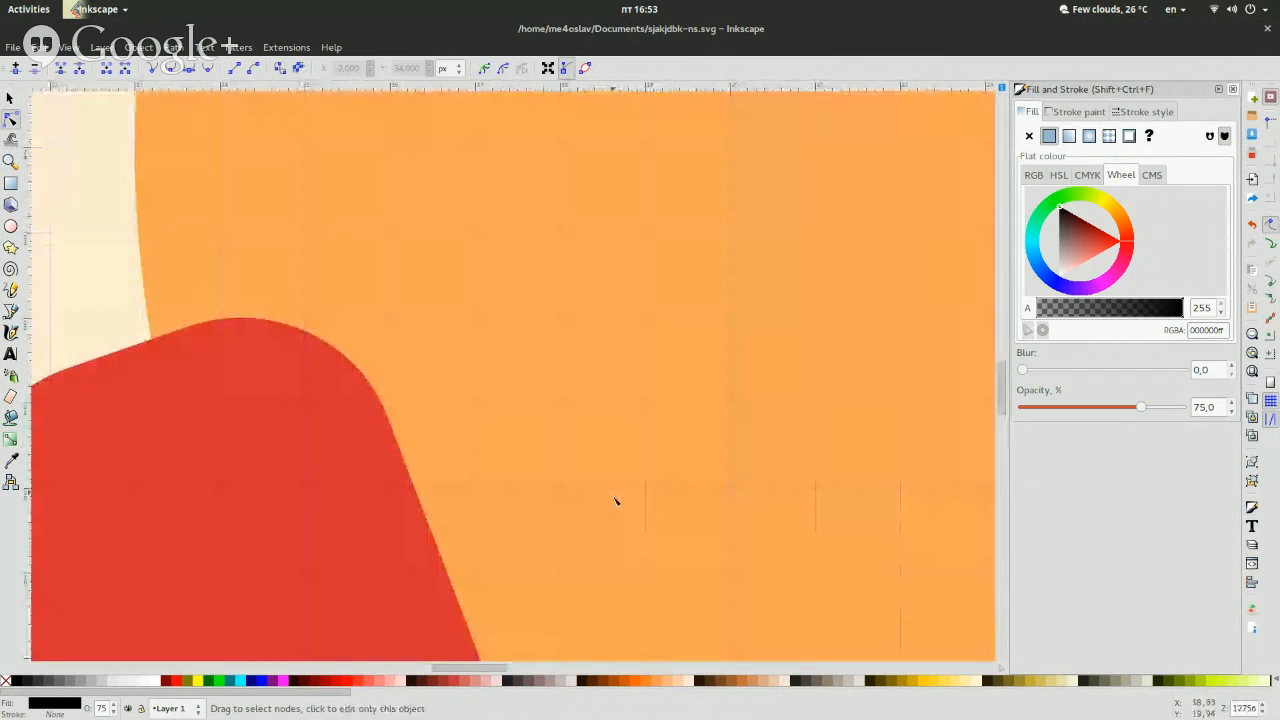
{"action": "scroll", "coordinate": [446, 666], "scroll_direction": "left", "scroll_amount": 3}
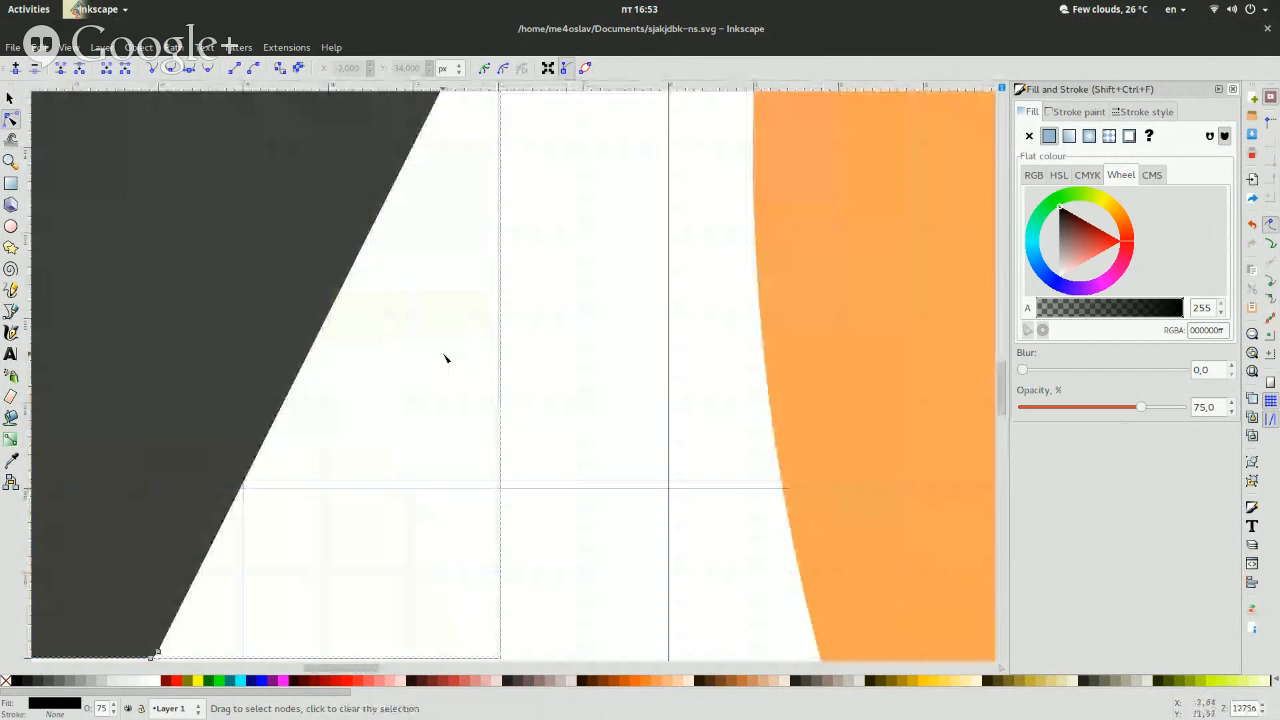
{"action": "scroll", "coordinate": [446, 358], "scroll_direction": "up", "scroll_amount": 5}
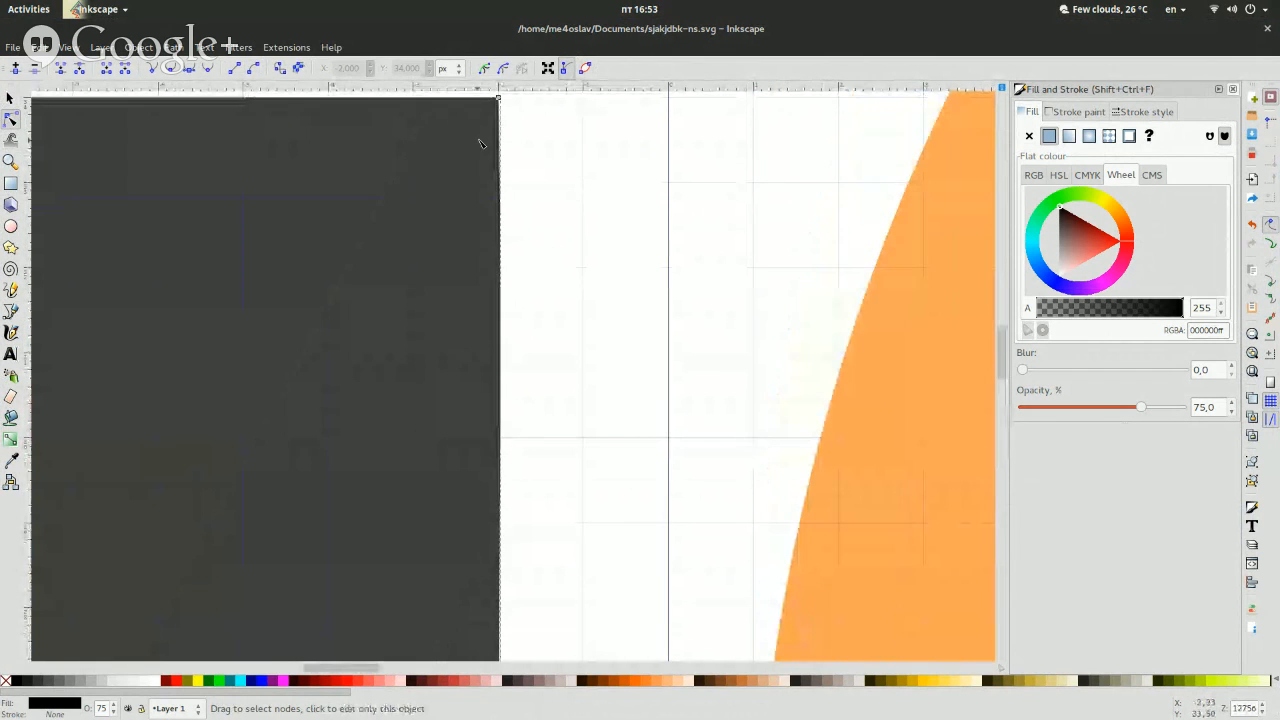
{"action": "left_click", "coordinate": [500, 98]}
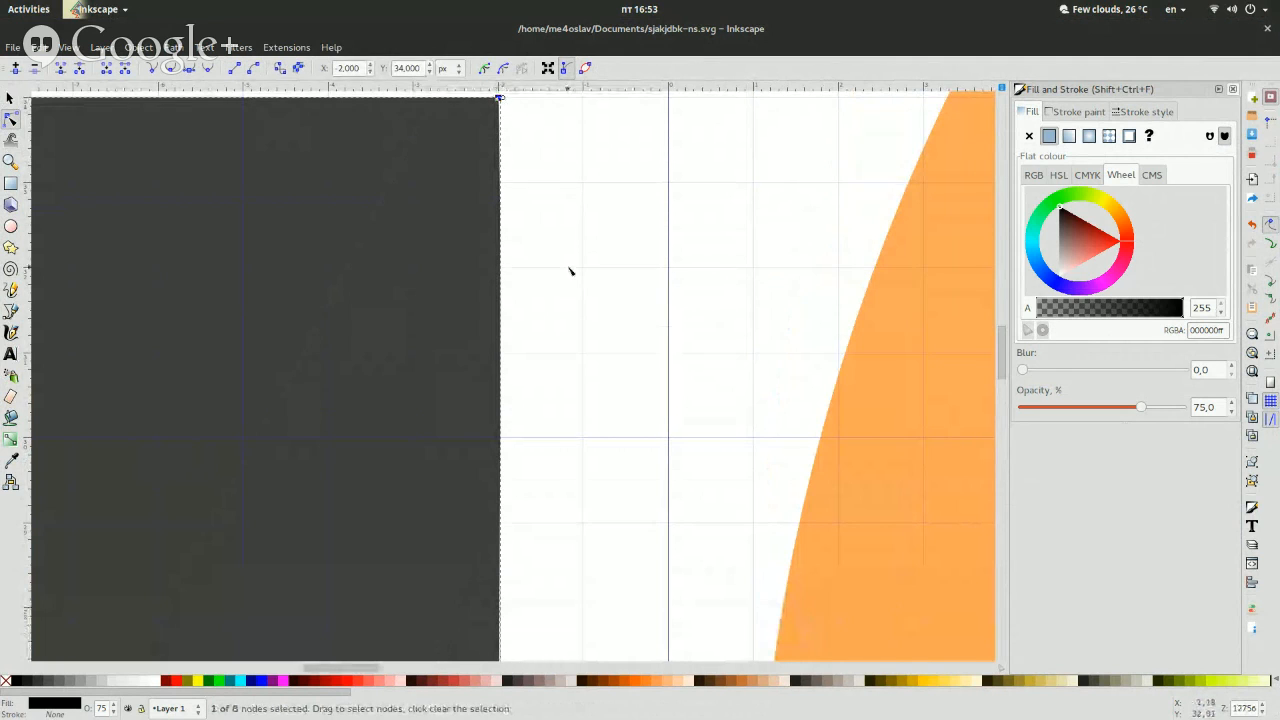
{"action": "scroll", "coordinate": [570, 271], "scroll_direction": "down", "scroll_amount": 4}
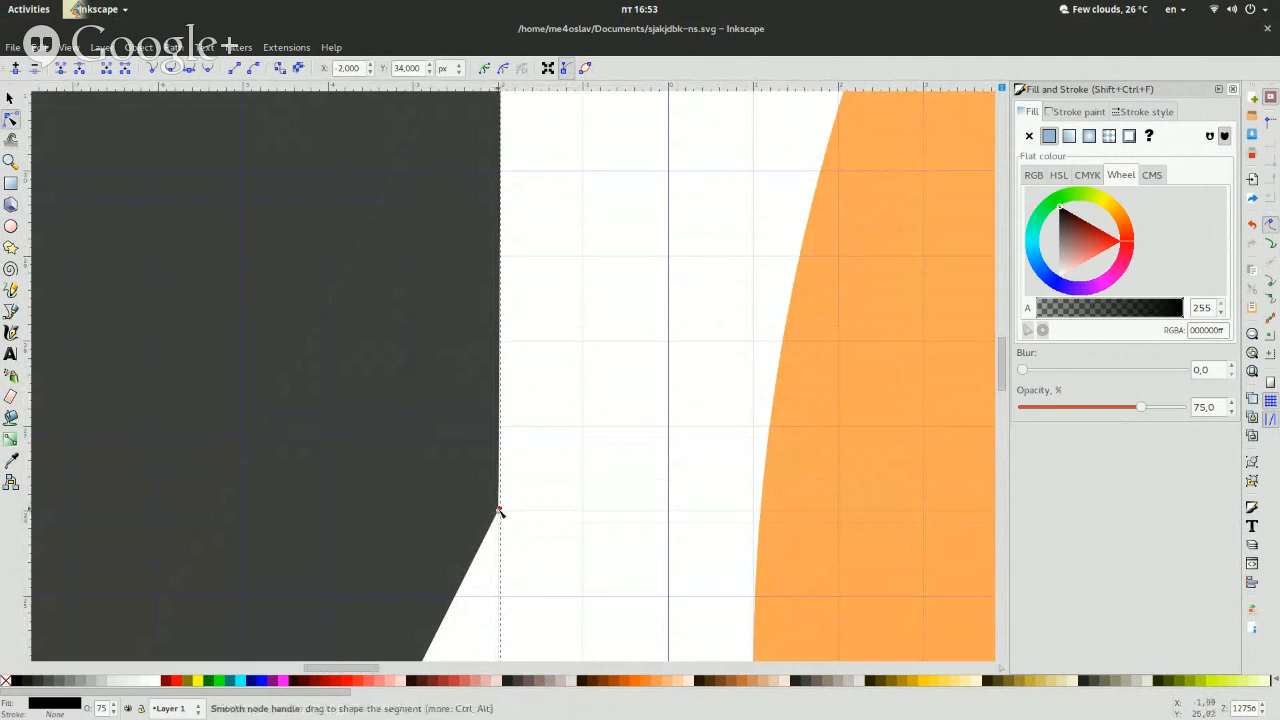
{"action": "left_click_drag", "start_coordinate": [499, 513], "coordinate": [688, 321]}
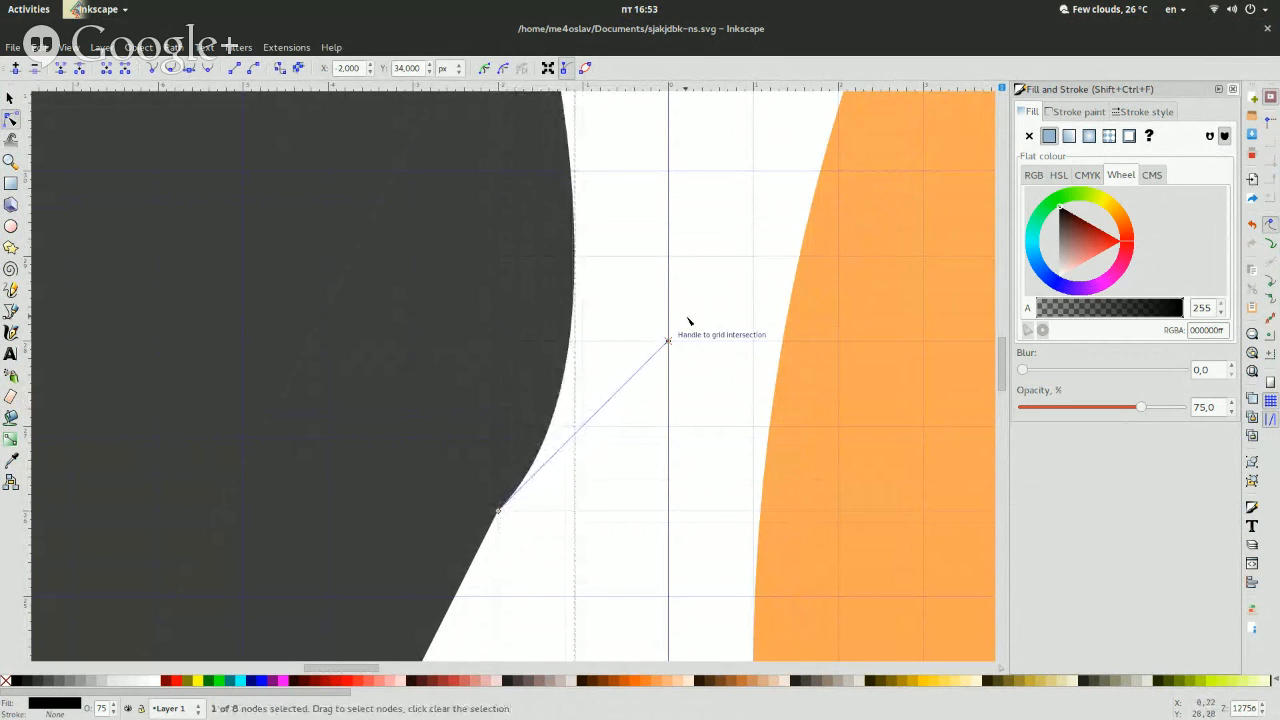
{"action": "scroll", "coordinate": [688, 321], "scroll_direction": "up", "scroll_amount": 4}
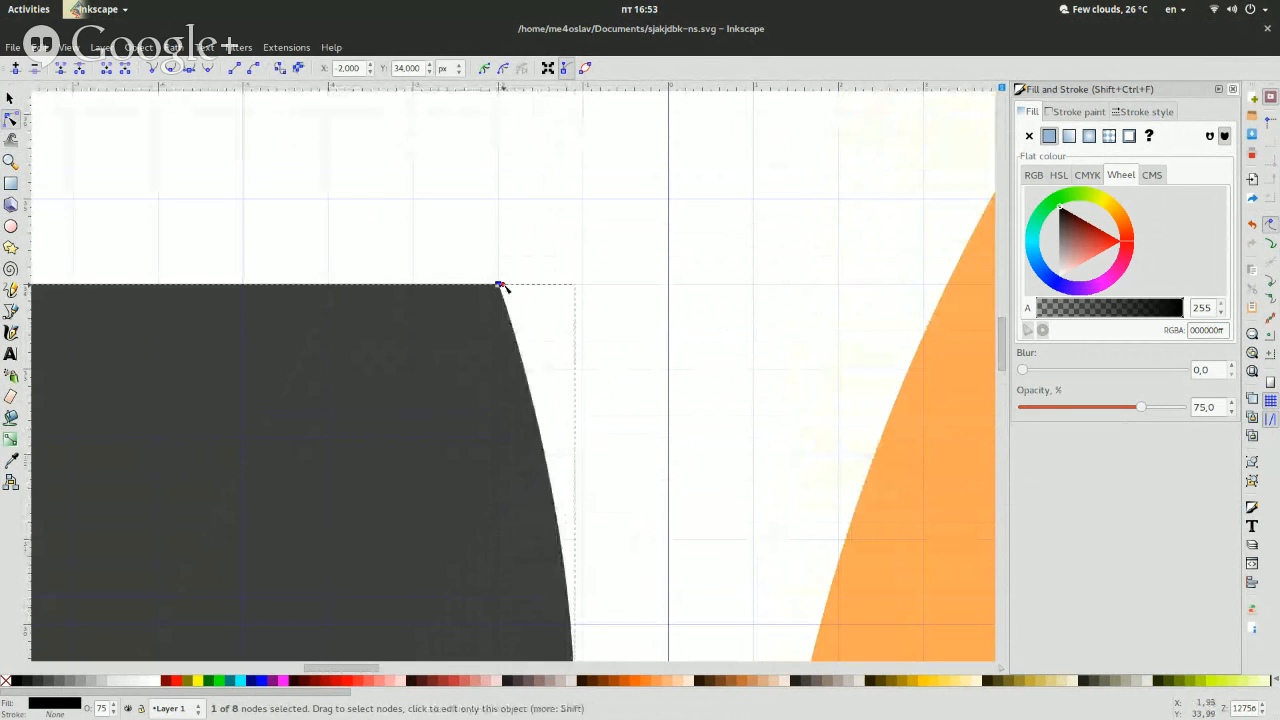
{"action": "left_click_drag", "start_coordinate": [500, 286], "coordinate": [753, 453]}
{"action": "left_click", "coordinate": [1261, 712]}
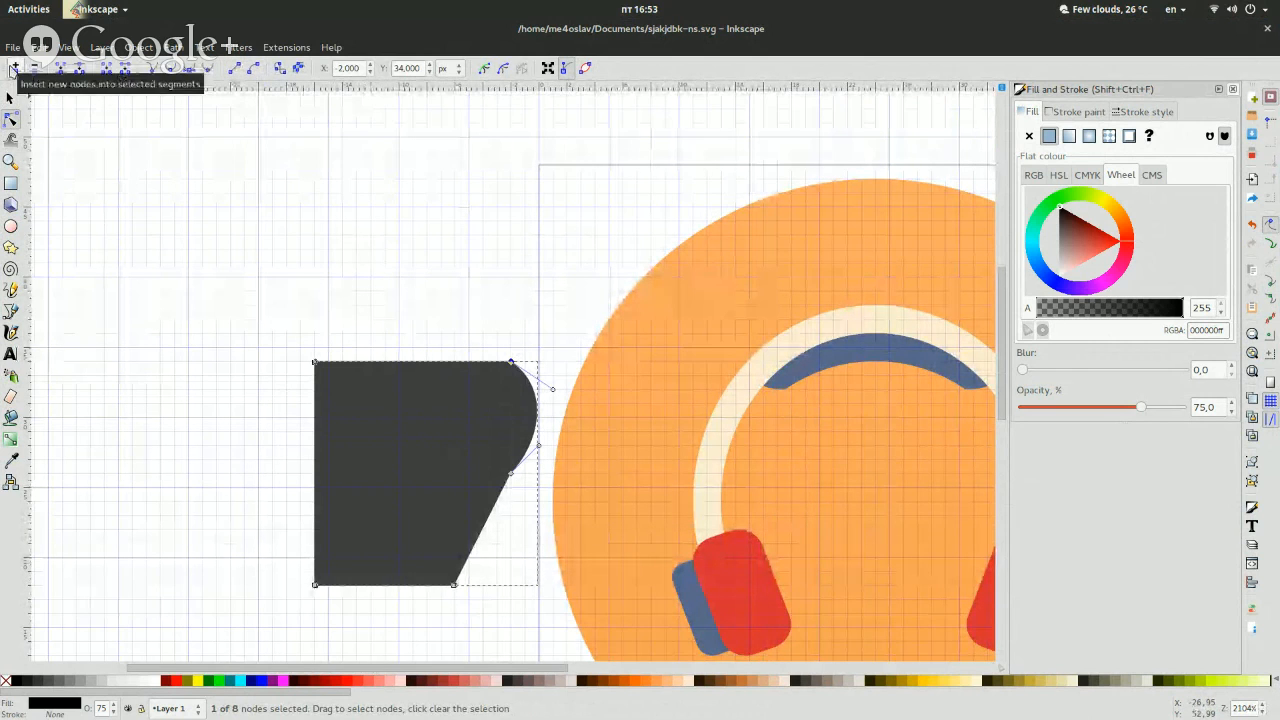
Try deleting the upper node of the curved edge, undo the deletion and reselect the path.
{"action": "left_click", "coordinate": [35, 70]}
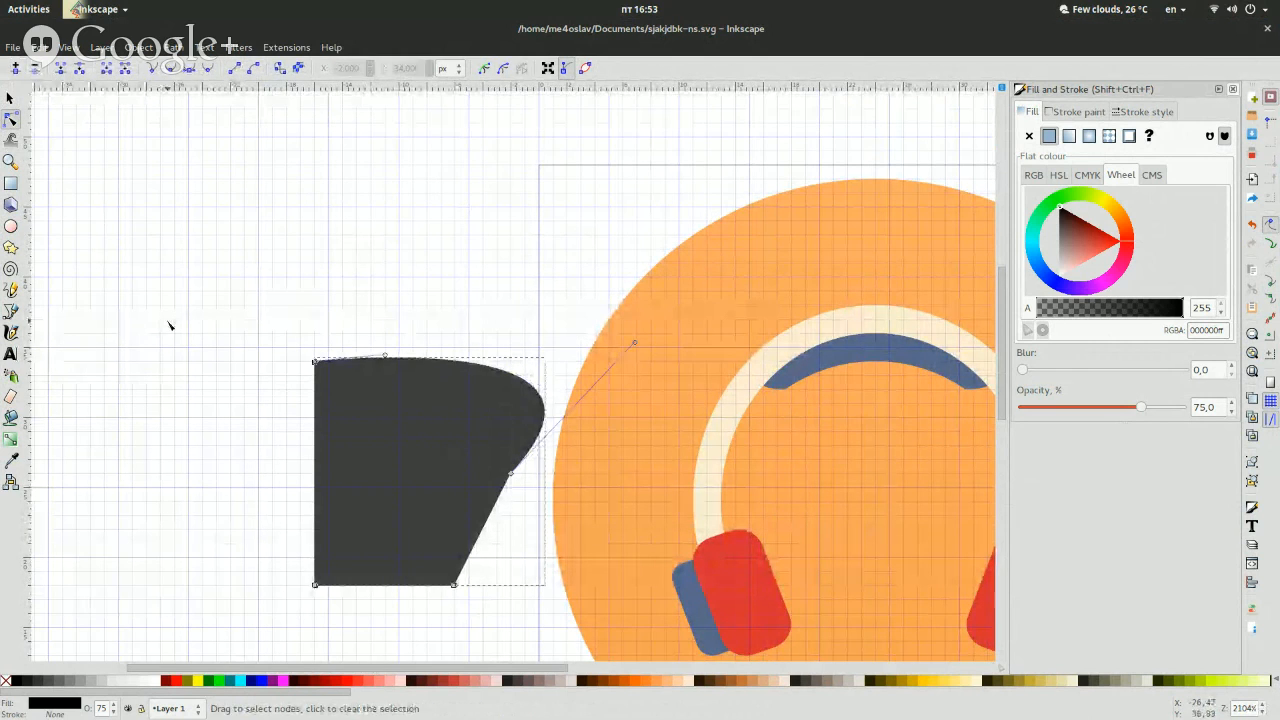
{"action": "left_click", "coordinate": [473, 307]}
{"action": "key", "text": "ctrl+z"}
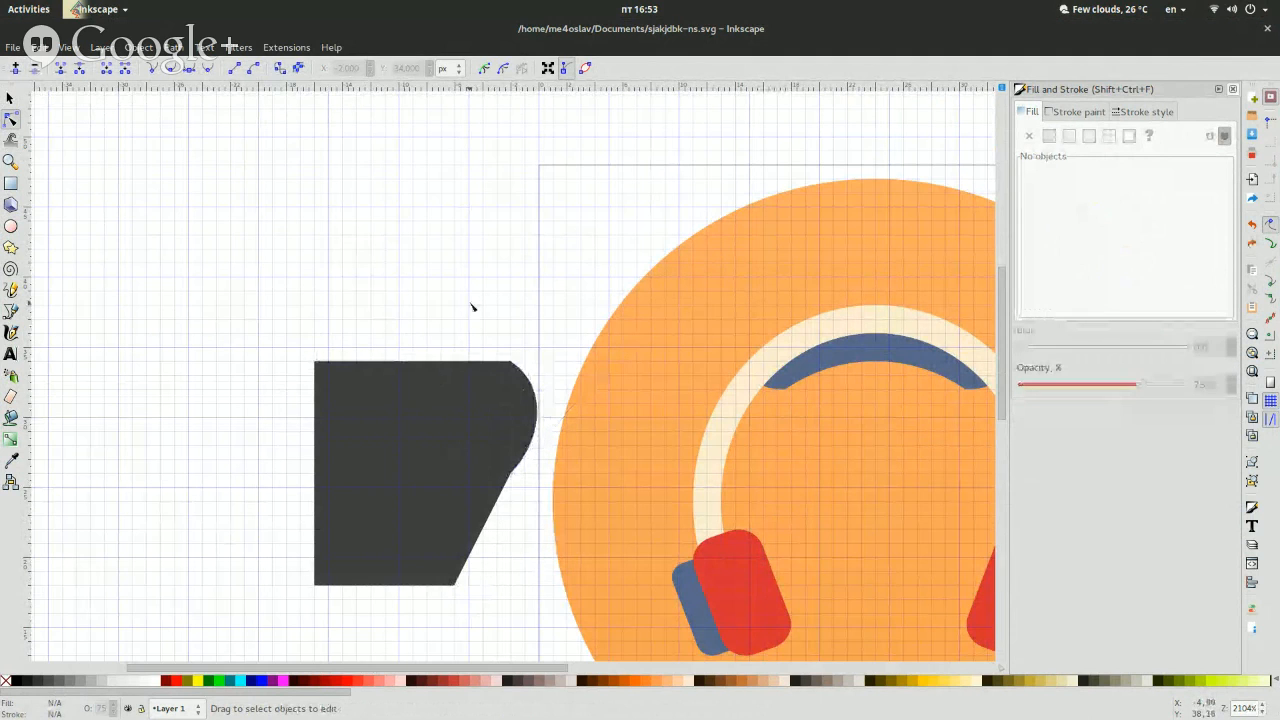
{"action": "left_click", "coordinate": [520, 400]}
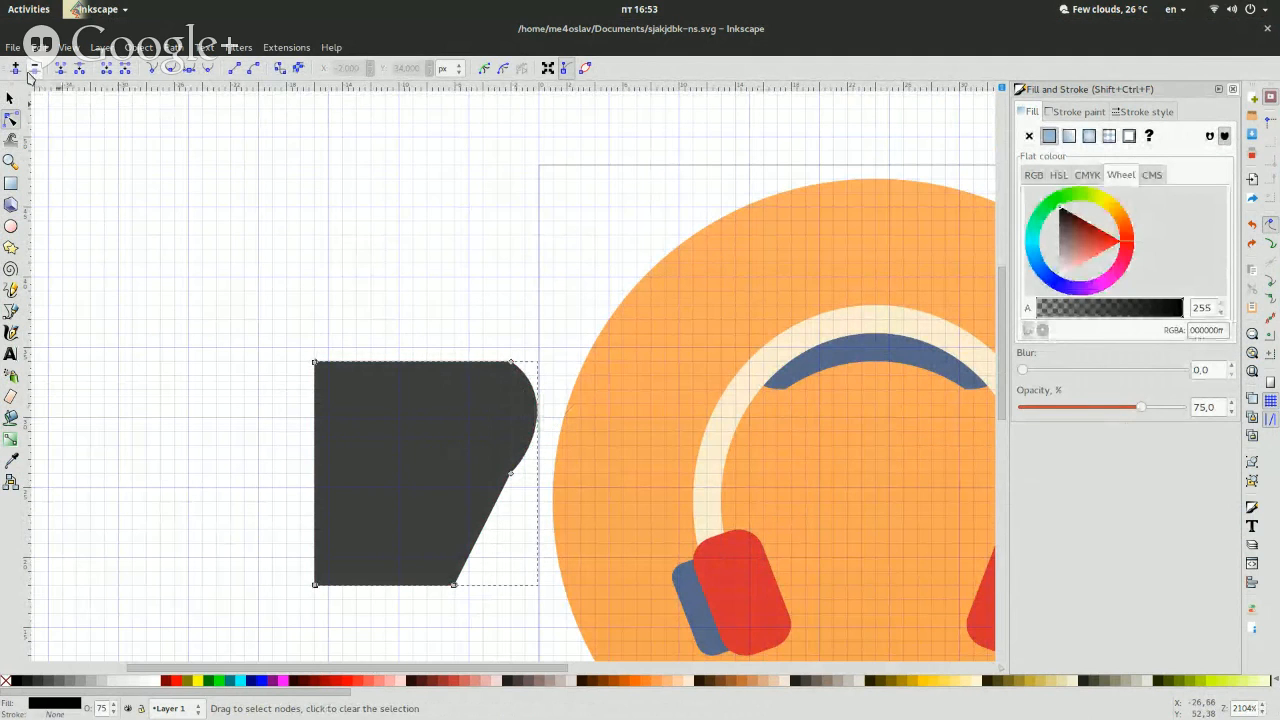
Insert a node midway along the path's curved edge, then try deleting the selected nodes and undo that deletion.
{"action": "left_click", "coordinate": [511, 363]}
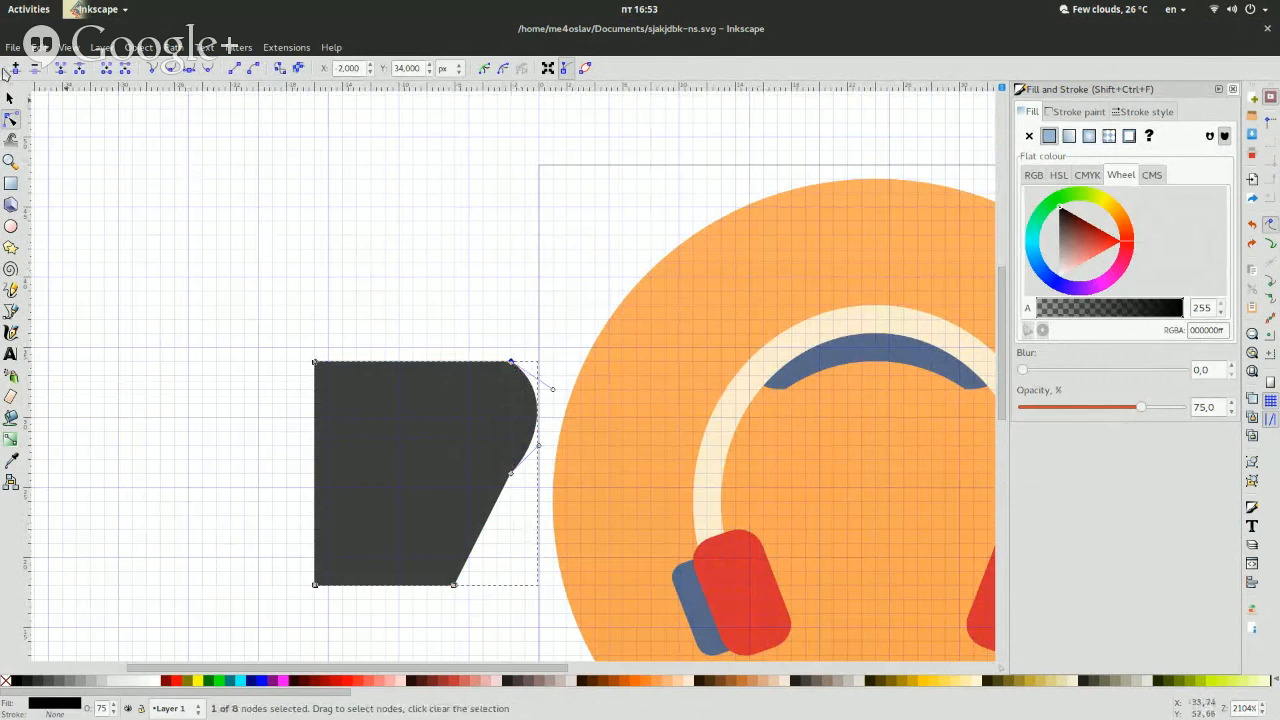
{"action": "left_click_drag", "start_coordinate": [94, 209], "coordinate": [283, 323]}
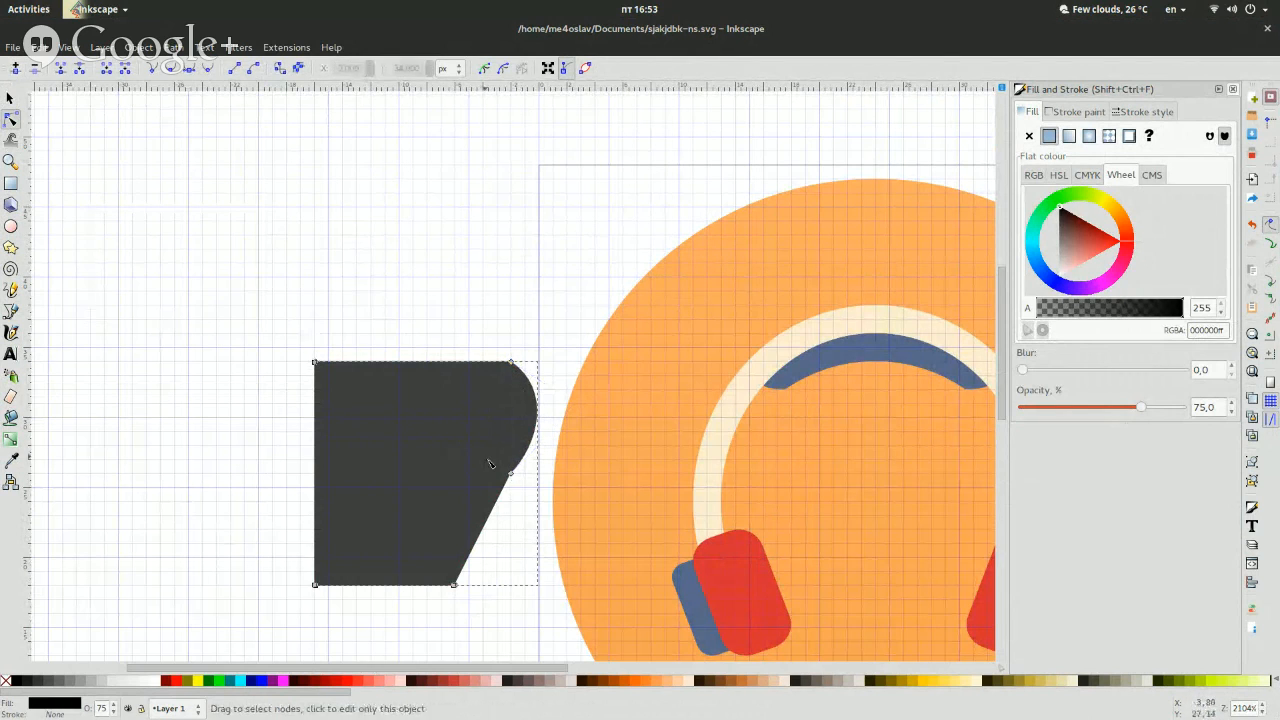
{"action": "left_click", "coordinate": [511, 364], "text": "shift"}
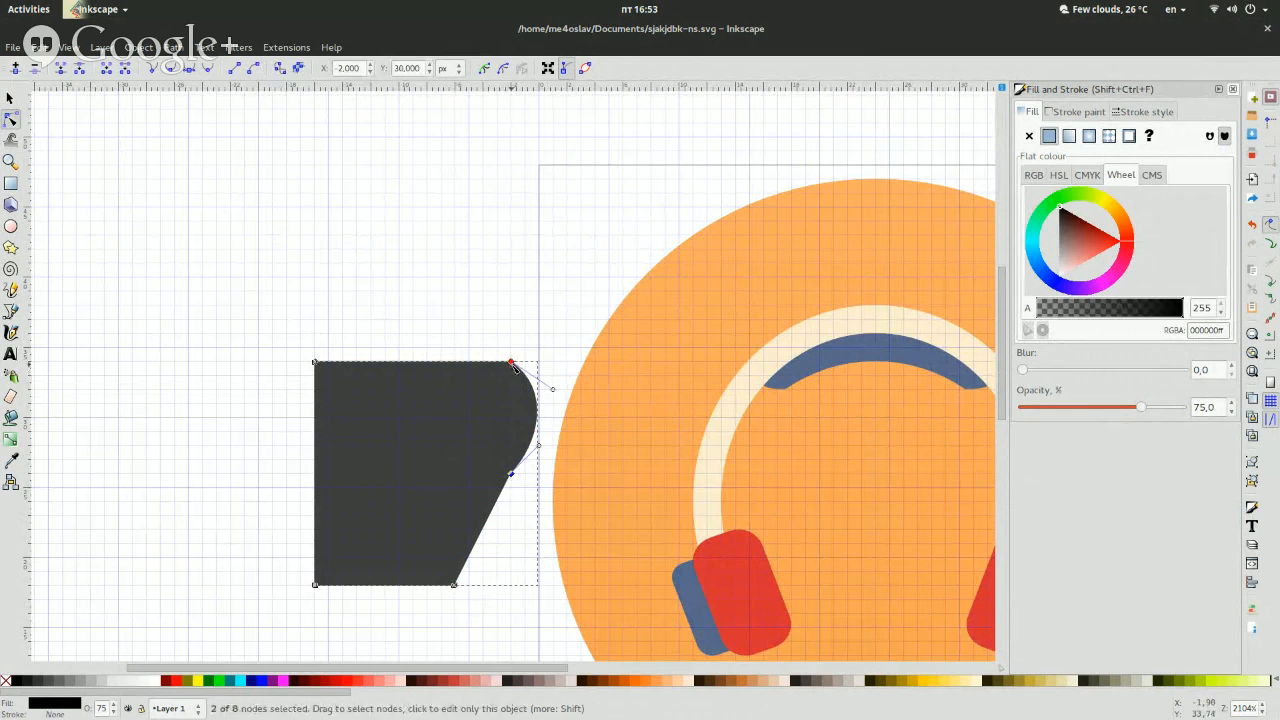
{"action": "left_click", "coordinate": [14, 69]}
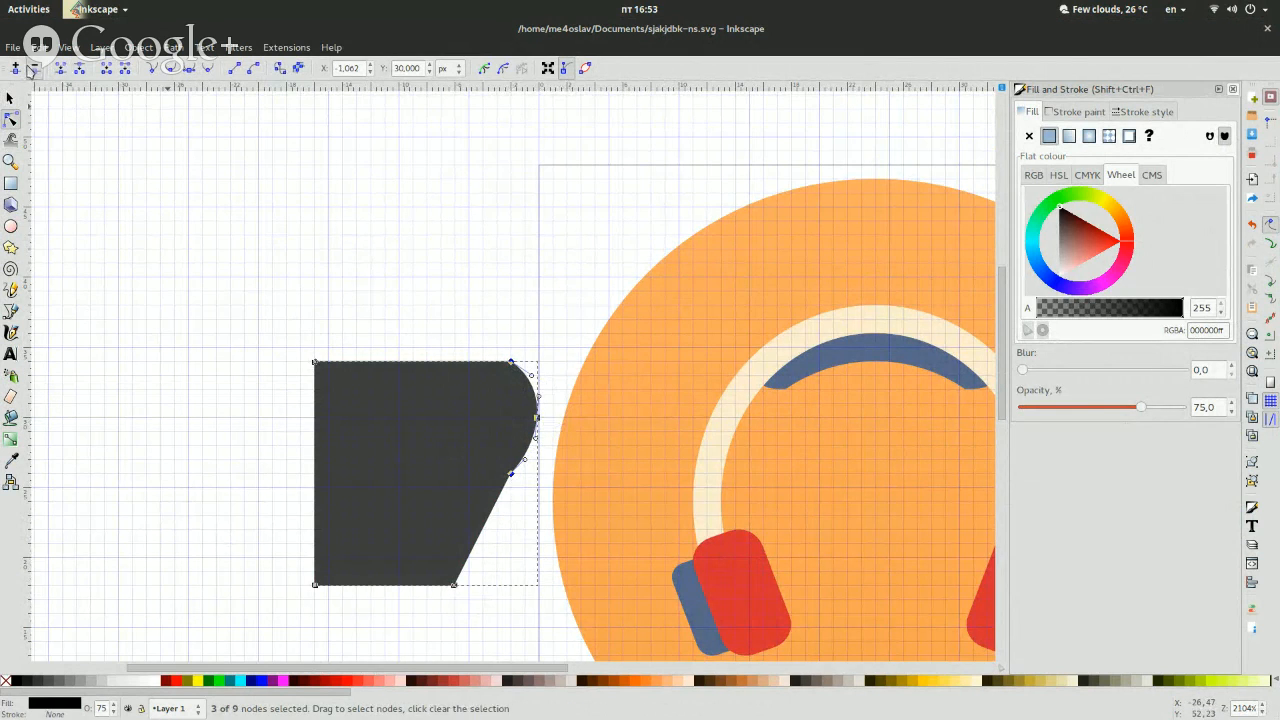
{"action": "left_click", "coordinate": [32, 69]}
{"action": "key", "text": "ctrl+z"}
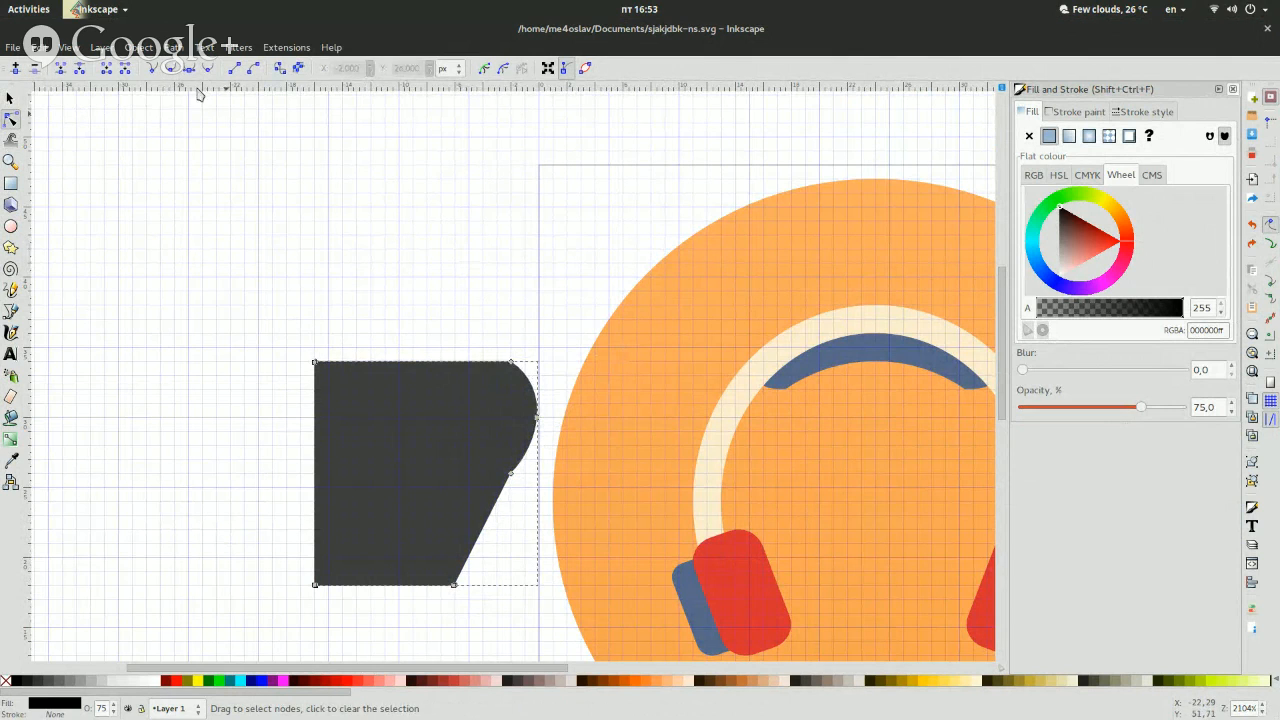
Straighten the segment between the curved edge's upper and middle nodes, then make both nodes auto-smooth and deselect them.
{"action": "left_click_drag", "start_coordinate": [482, 344], "coordinate": [596, 442]}
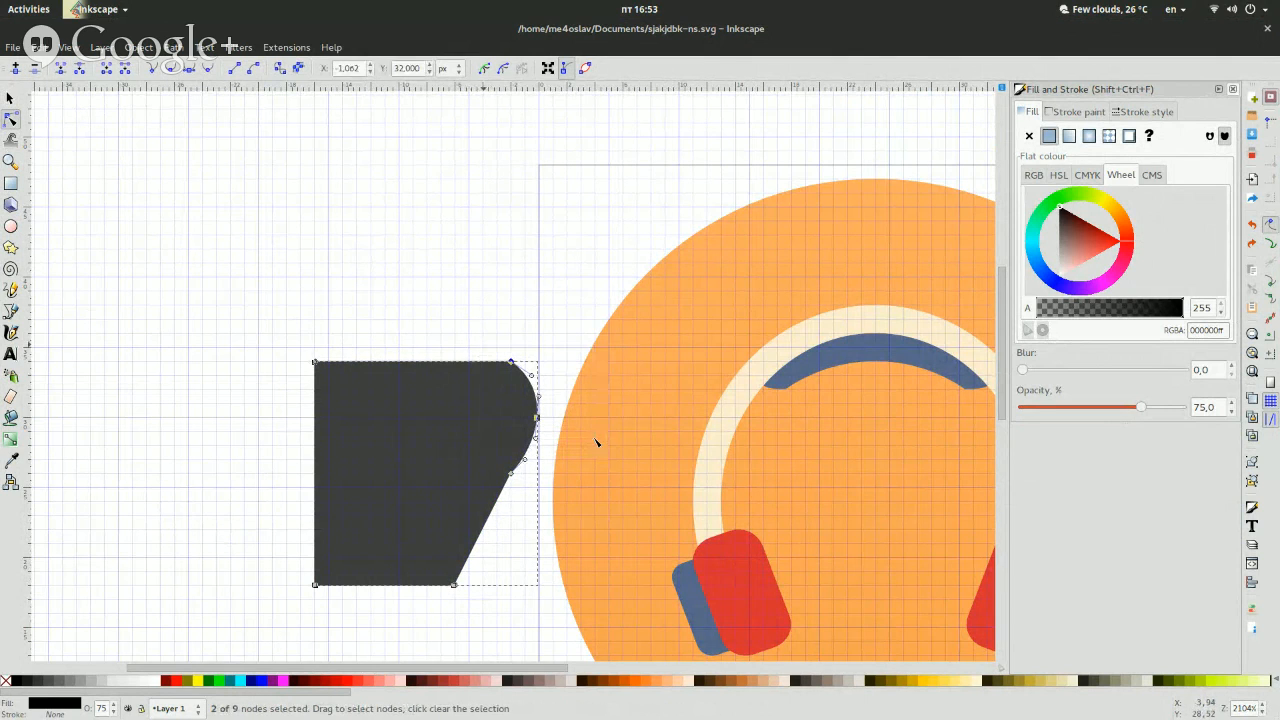
{"action": "left_click", "coordinate": [232, 70]}
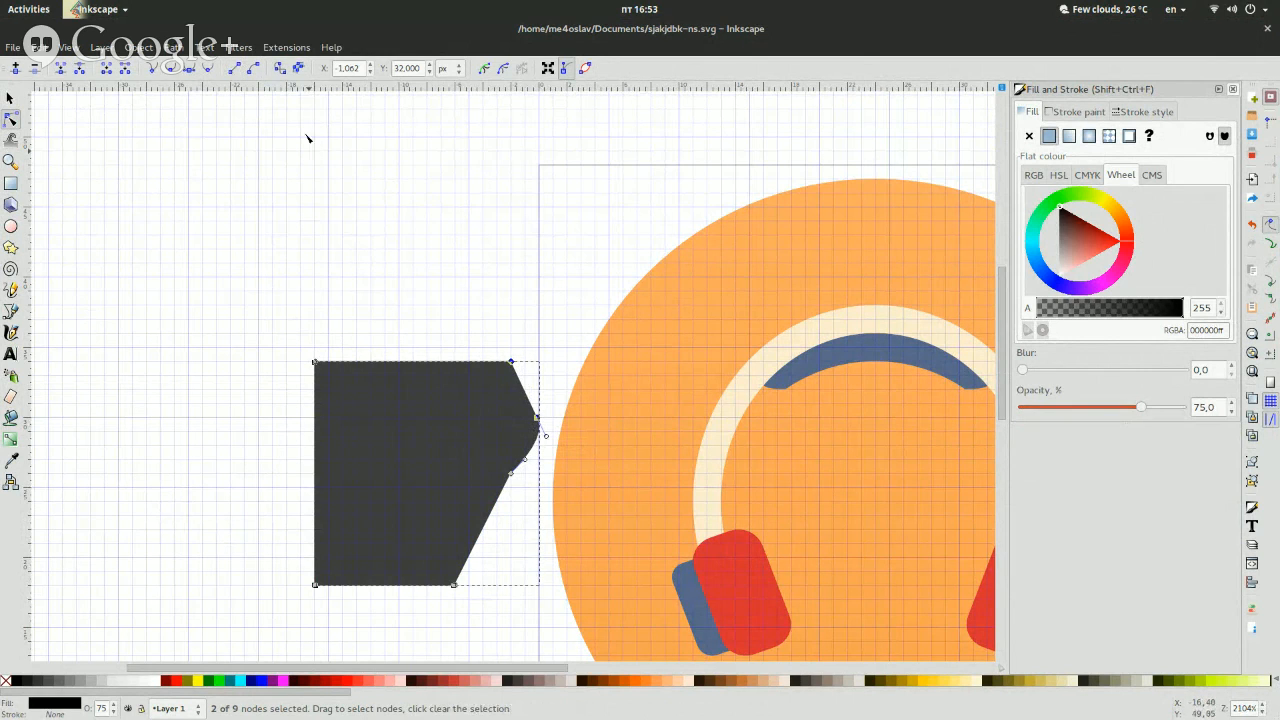
{"action": "left_click", "coordinate": [203, 70]}
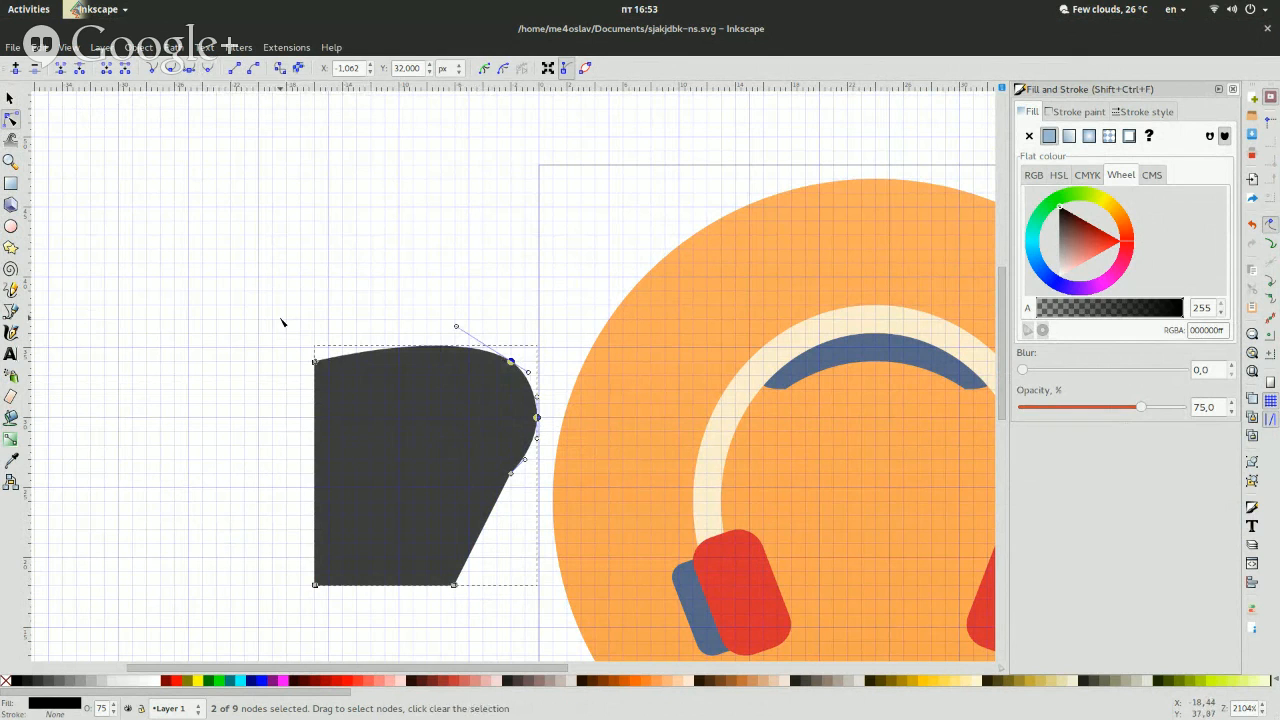
{"action": "left_click", "coordinate": [283, 322]}
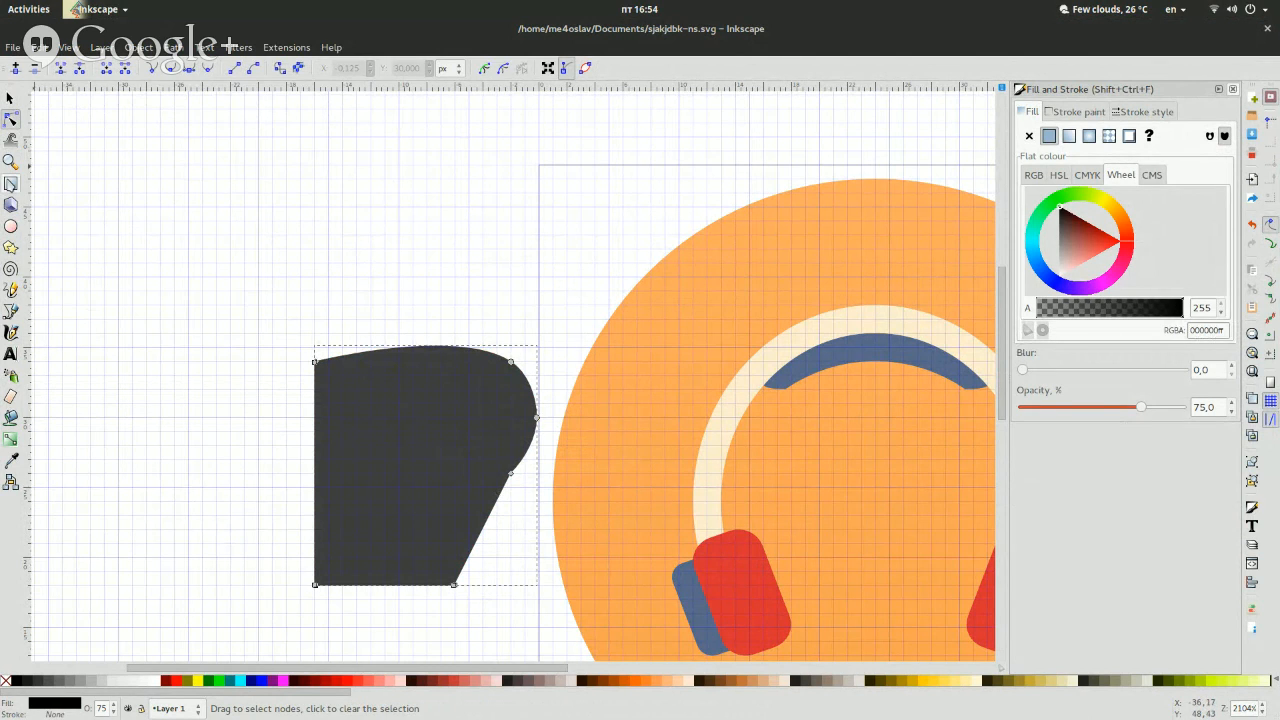
Draw a 16 × 8 px rectangle above the curved path and an ellipse 13 px wide and 16 px high beside the path.
{"action": "left_click", "coordinate": [11, 183]}
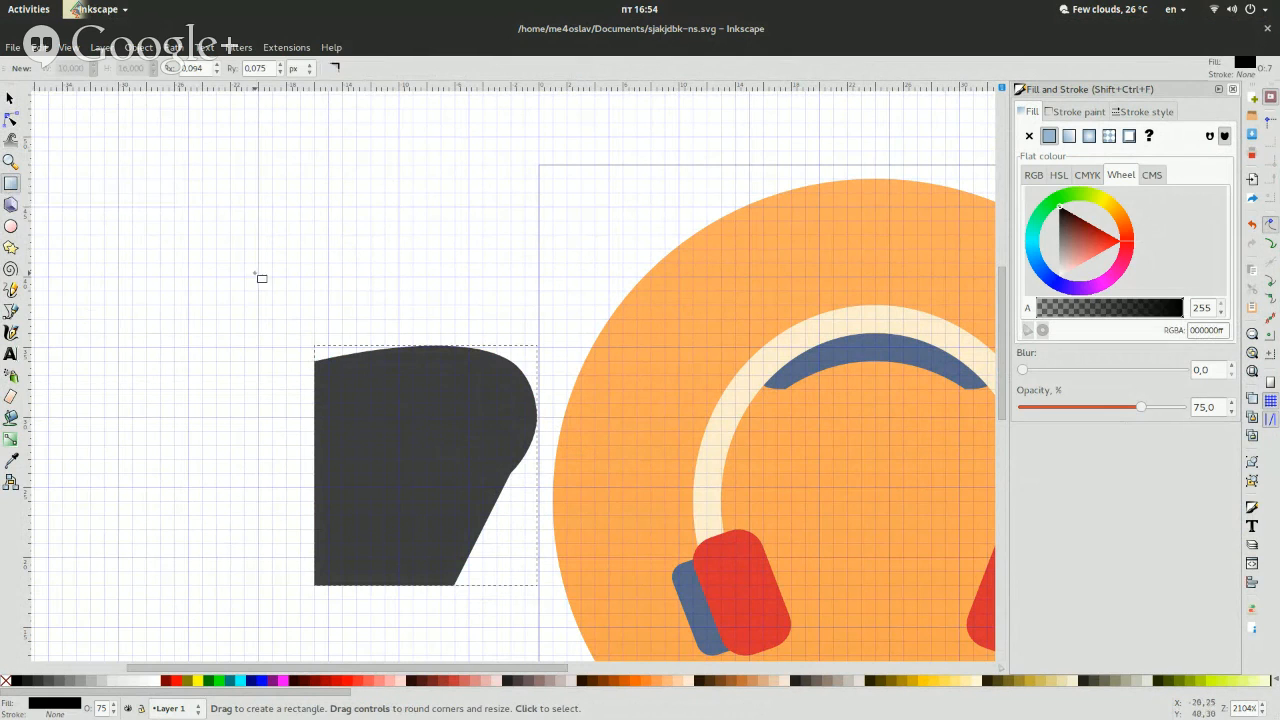
{"action": "left_click_drag", "start_coordinate": [258, 277], "coordinate": [483, 166]}
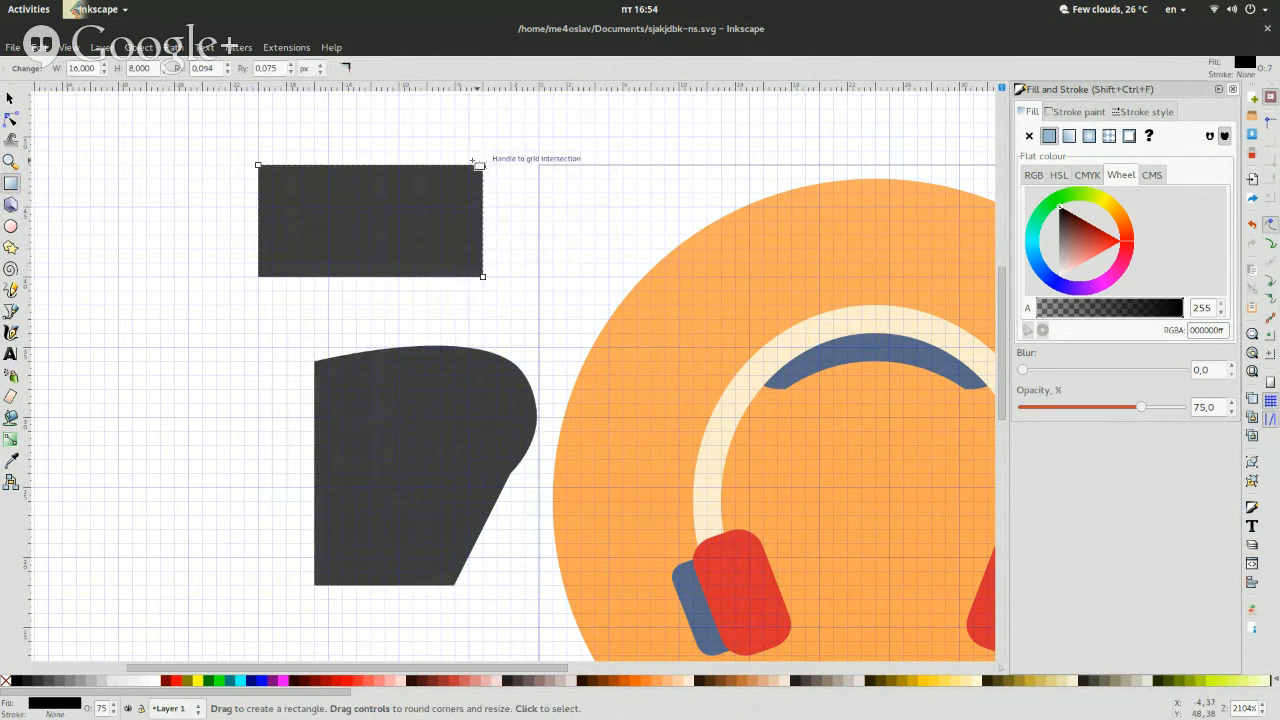
{"action": "left_click", "coordinate": [11, 226]}
{"action": "left_click_drag", "start_coordinate": [104, 390], "coordinate": [287, 613]}
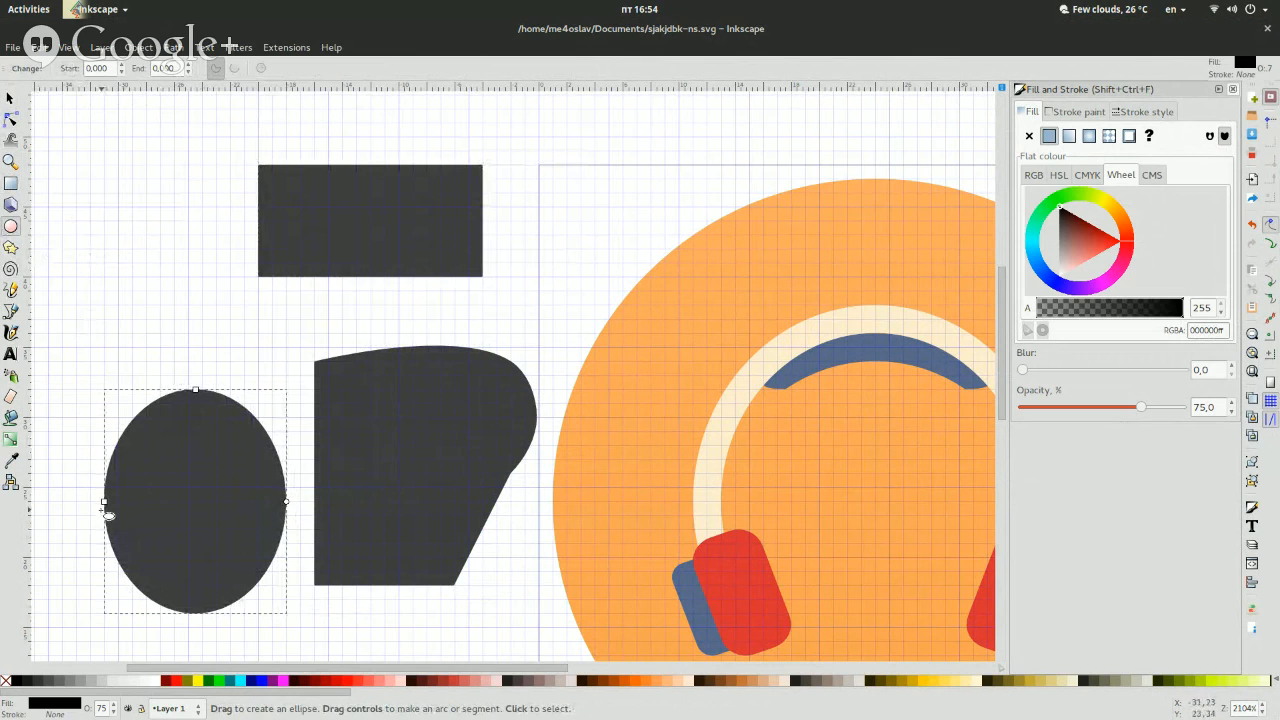
Set the ellipse's width to 16 px and shift it sideways clear of the curved path.
{"action": "left_click", "coordinate": [10, 98]}
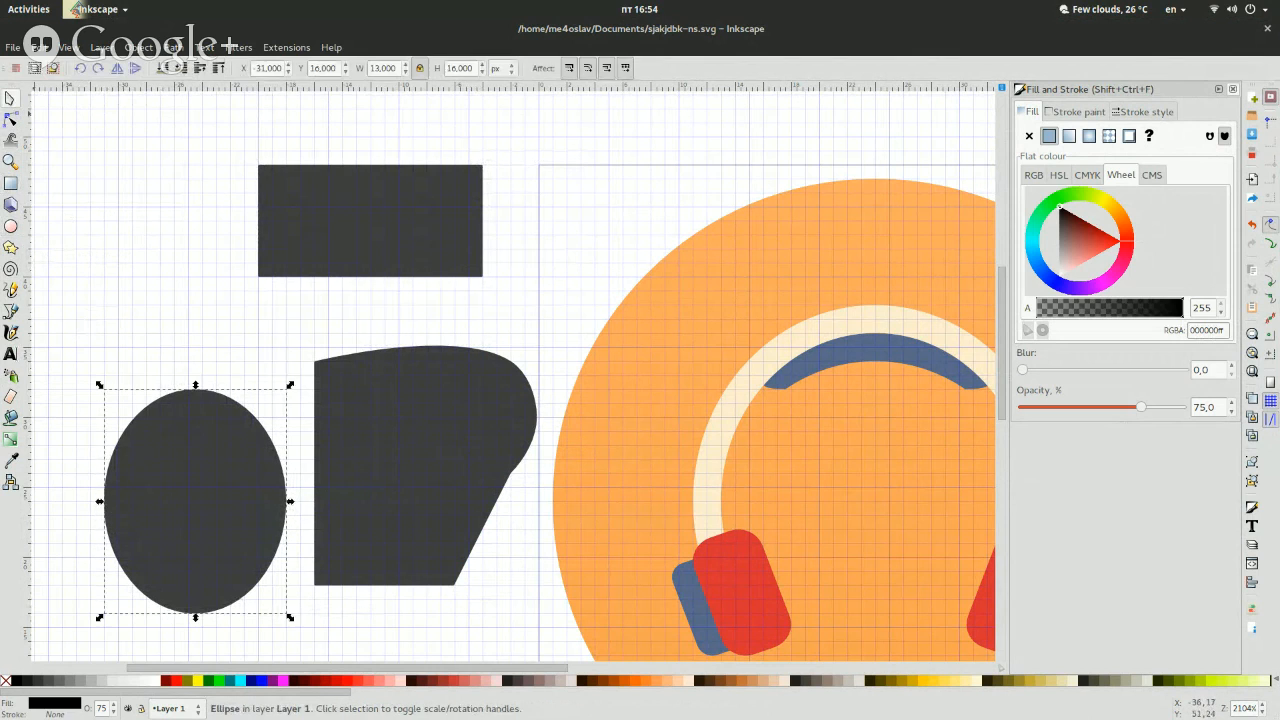
{"action": "left_click", "coordinate": [375, 68]}
{"action": "type", "text": "16"}
{"action": "key", "text": "Return"}
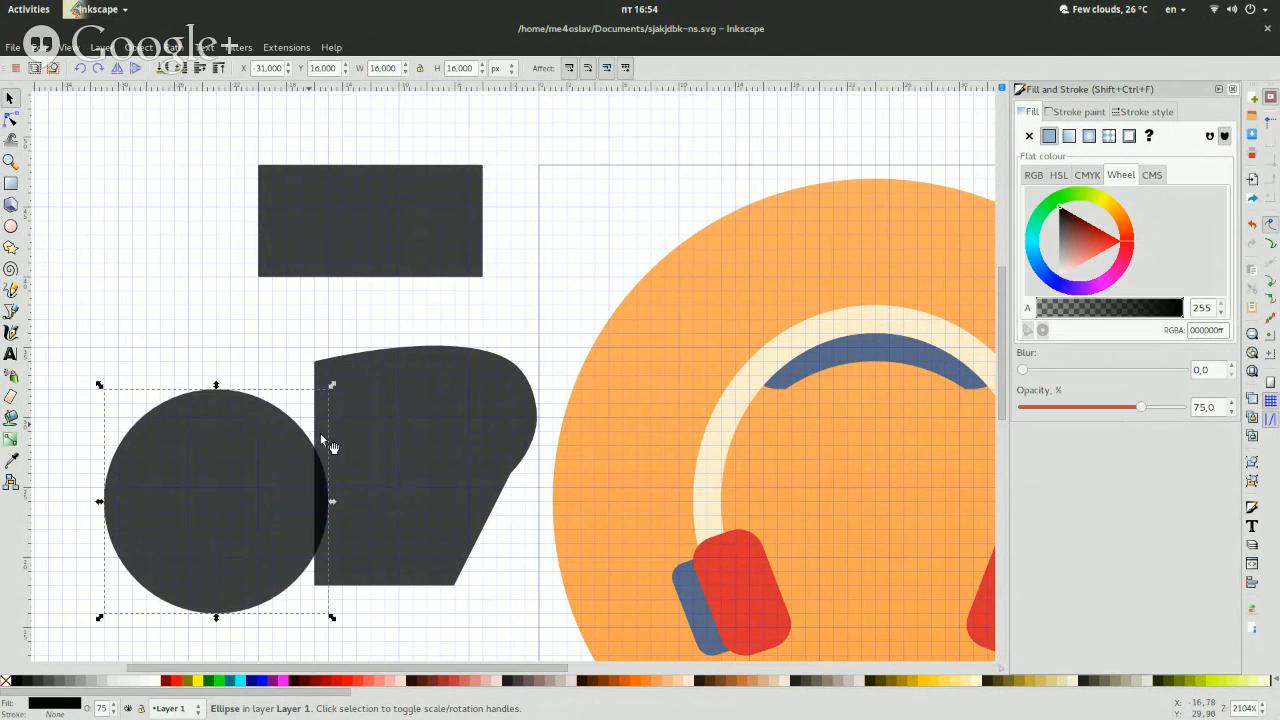
{"action": "left_click_drag", "start_coordinate": [214, 457], "coordinate": [186, 457]}
{"action": "left_click", "coordinate": [124, 292]}
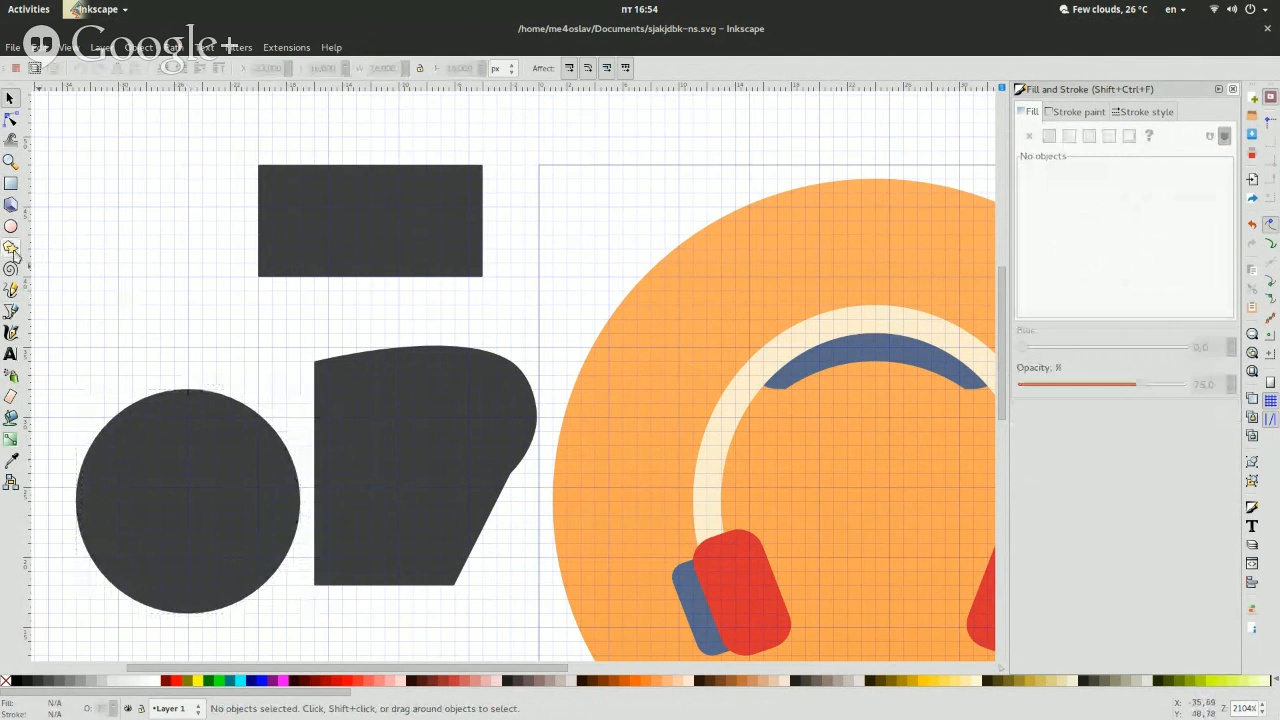
Draw a closed four-sided path with the Bezier tool below the existing dark shapes, about 15 px wide and 14 px high.
{"action": "left_click", "coordinate": [12, 311]}
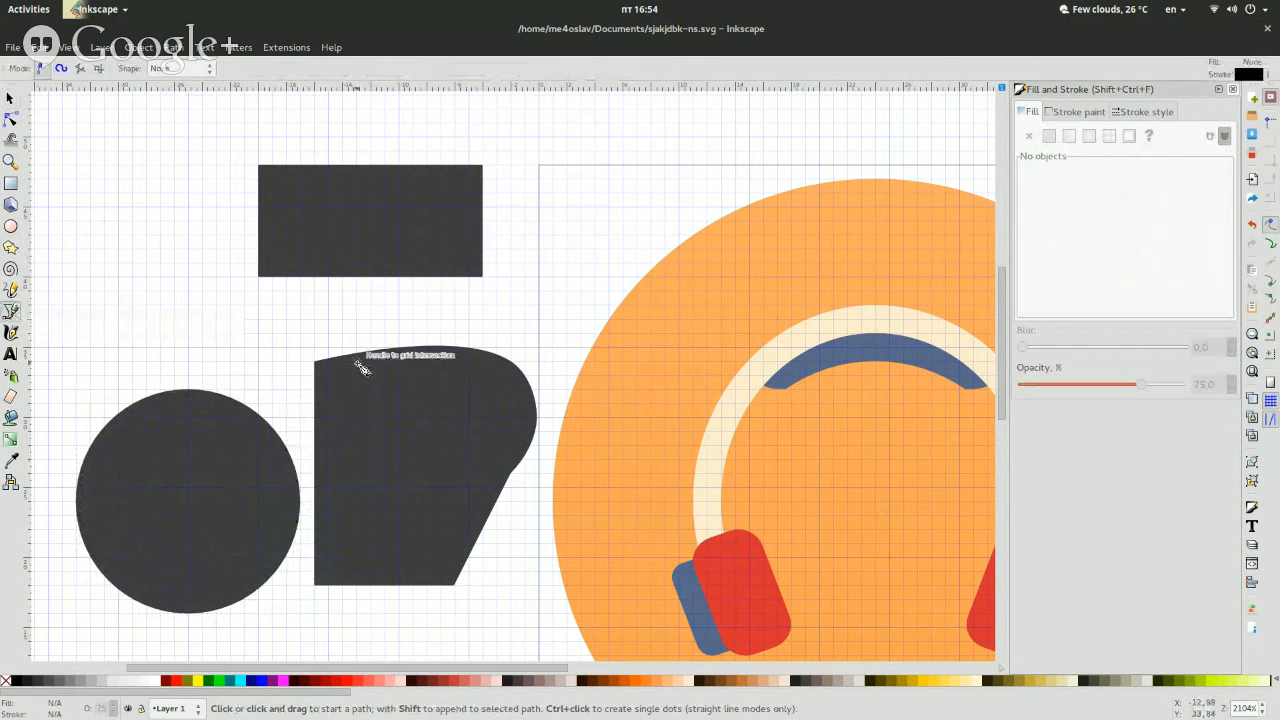
{"action": "scroll", "coordinate": [362, 505], "scroll_direction": "down", "scroll_amount": 10}
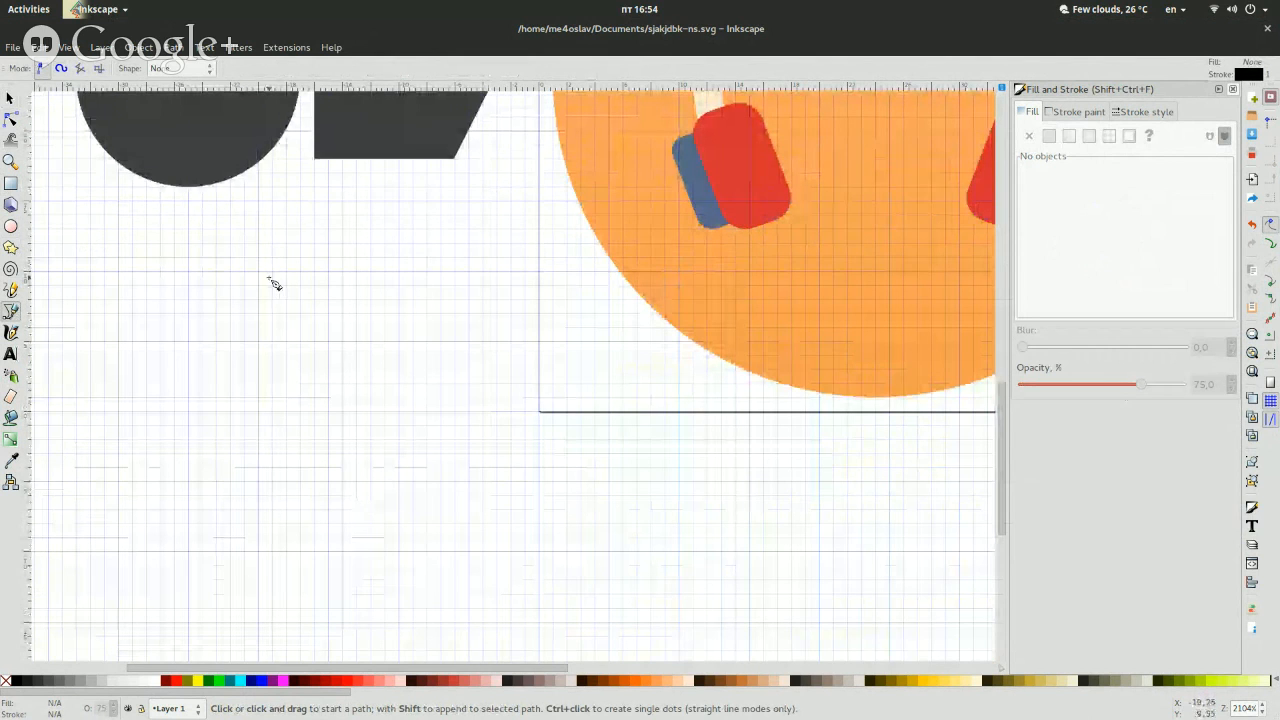
{"action": "left_click_drag", "start_coordinate": [257, 272], "coordinate": [258, 453]}
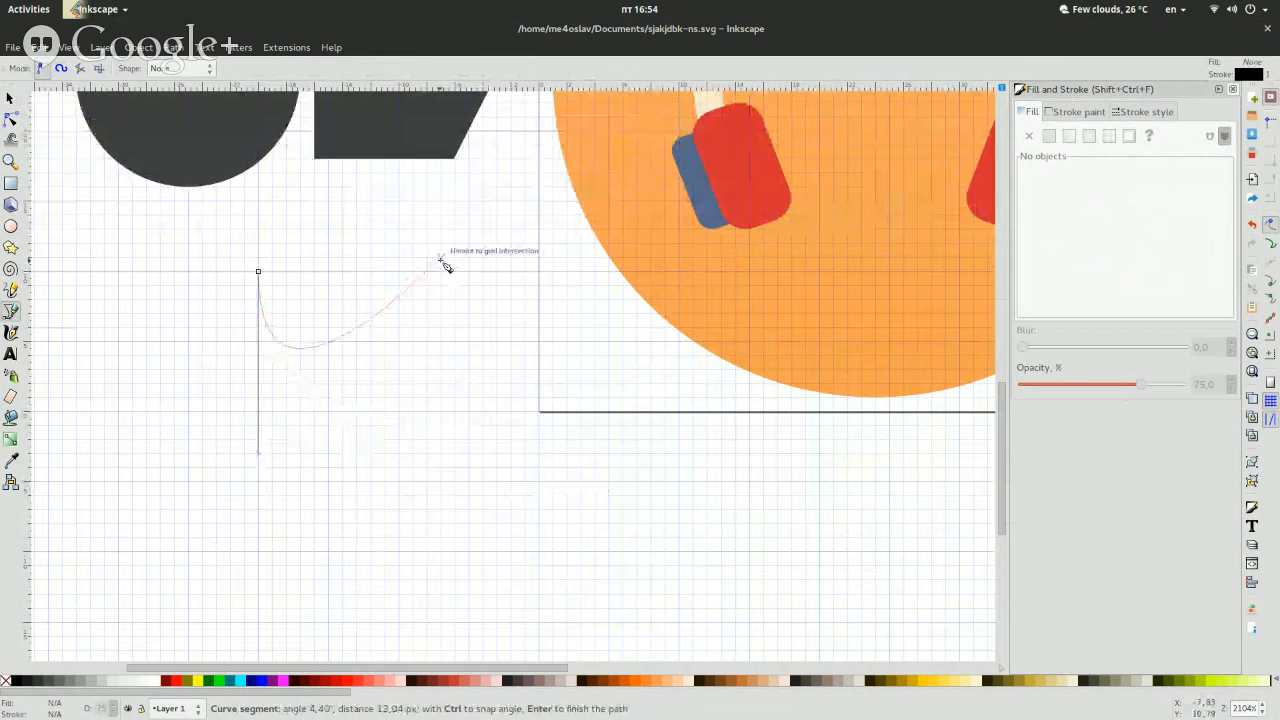
{"action": "key", "text": "Escape"}
{"action": "left_click", "coordinate": [258, 272]}
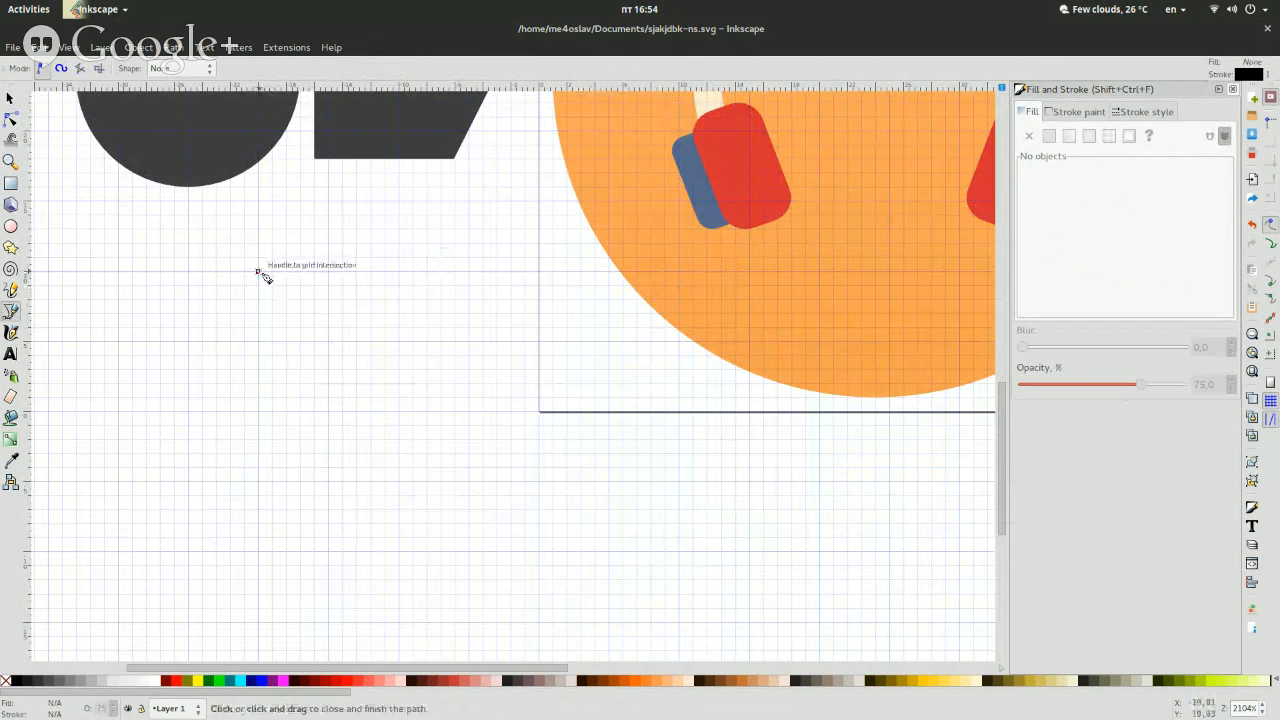
{"action": "left_click", "coordinate": [258, 467]}
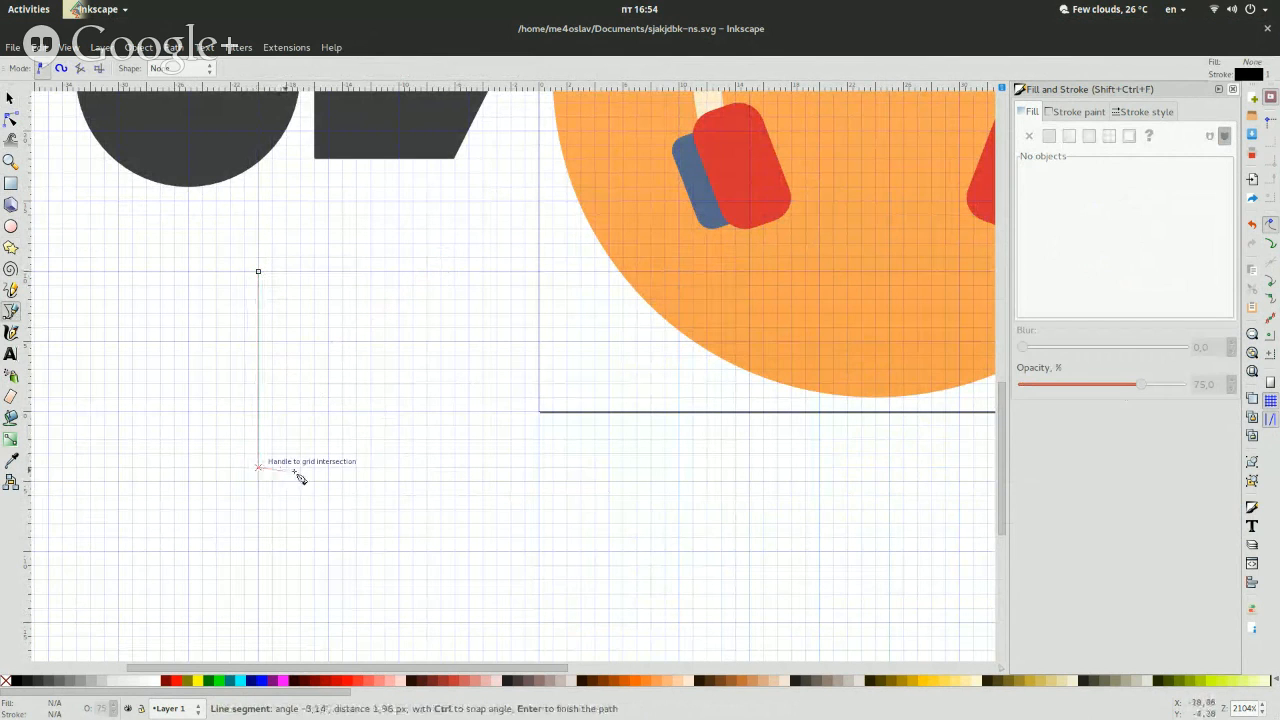
{"action": "left_click", "coordinate": [469, 467]}
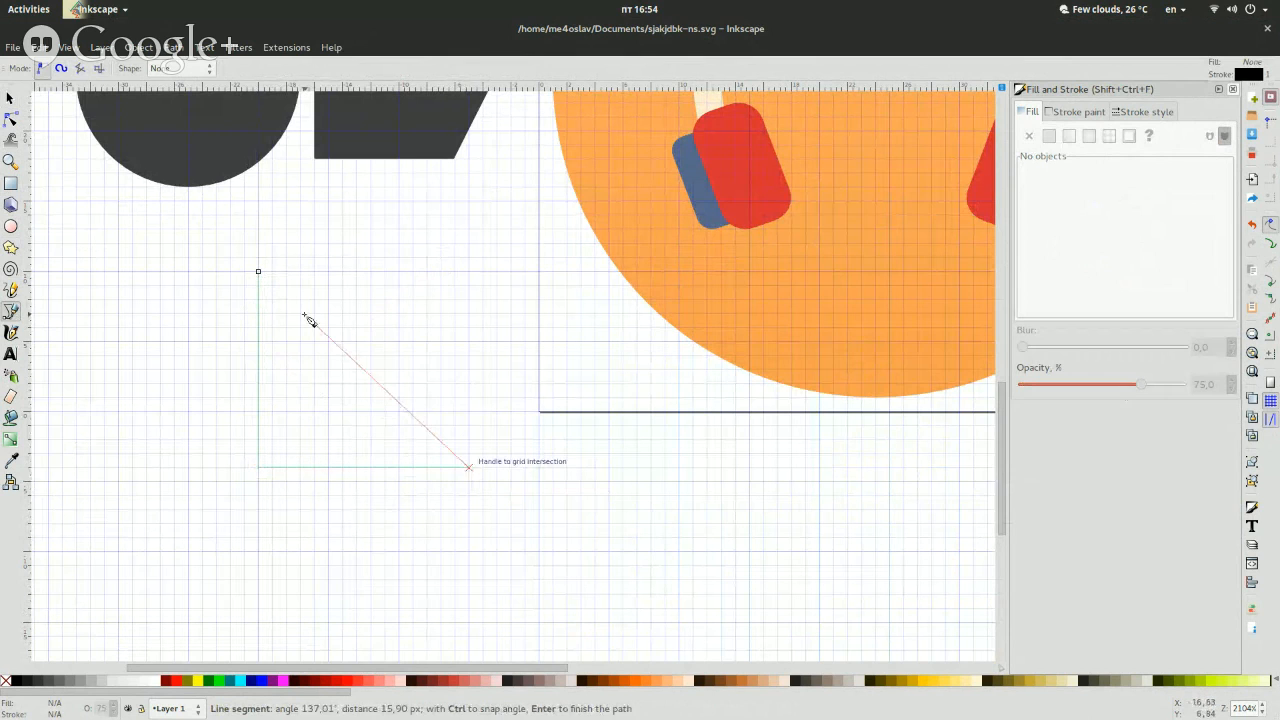
{"action": "left_click", "coordinate": [470, 272]}
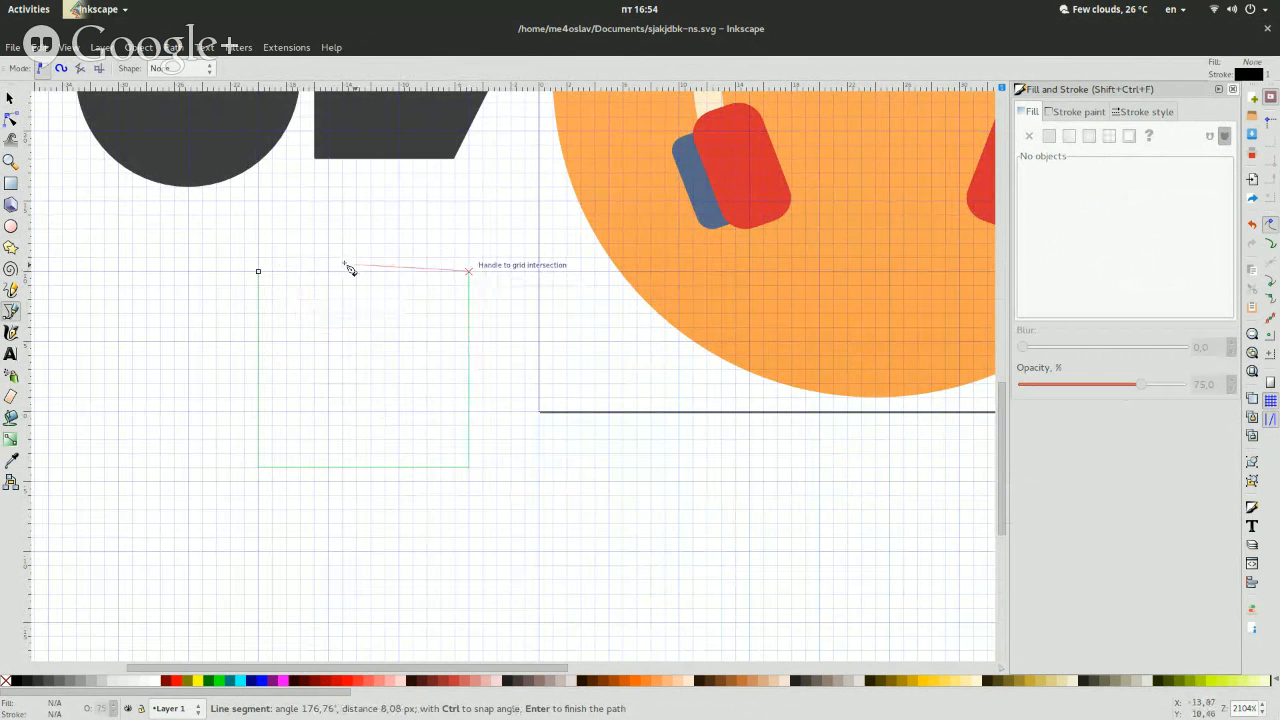
{"action": "left_click", "coordinate": [259, 273]}
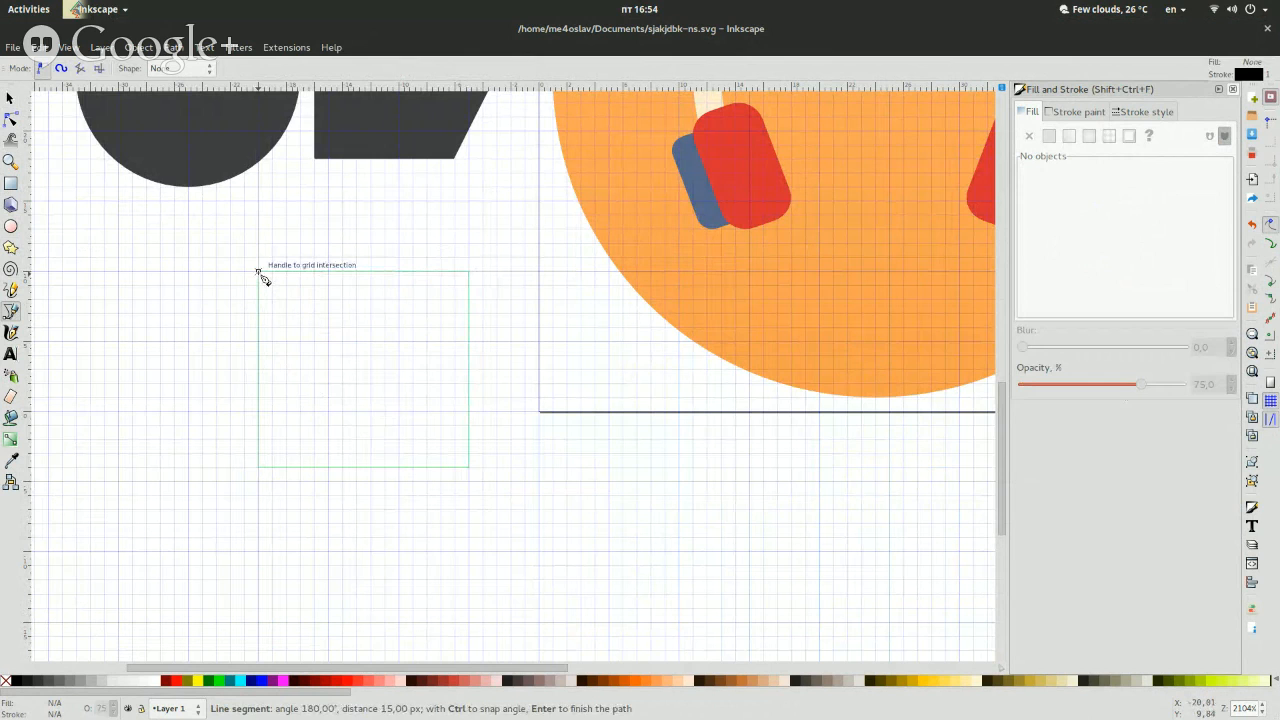
{"action": "left_click", "coordinate": [259, 272]}
Give the new four-sided path a flat black fill and no stroke, then close the Fill and Stroke dialog.
{"action": "left_click", "coordinate": [1048, 137]}
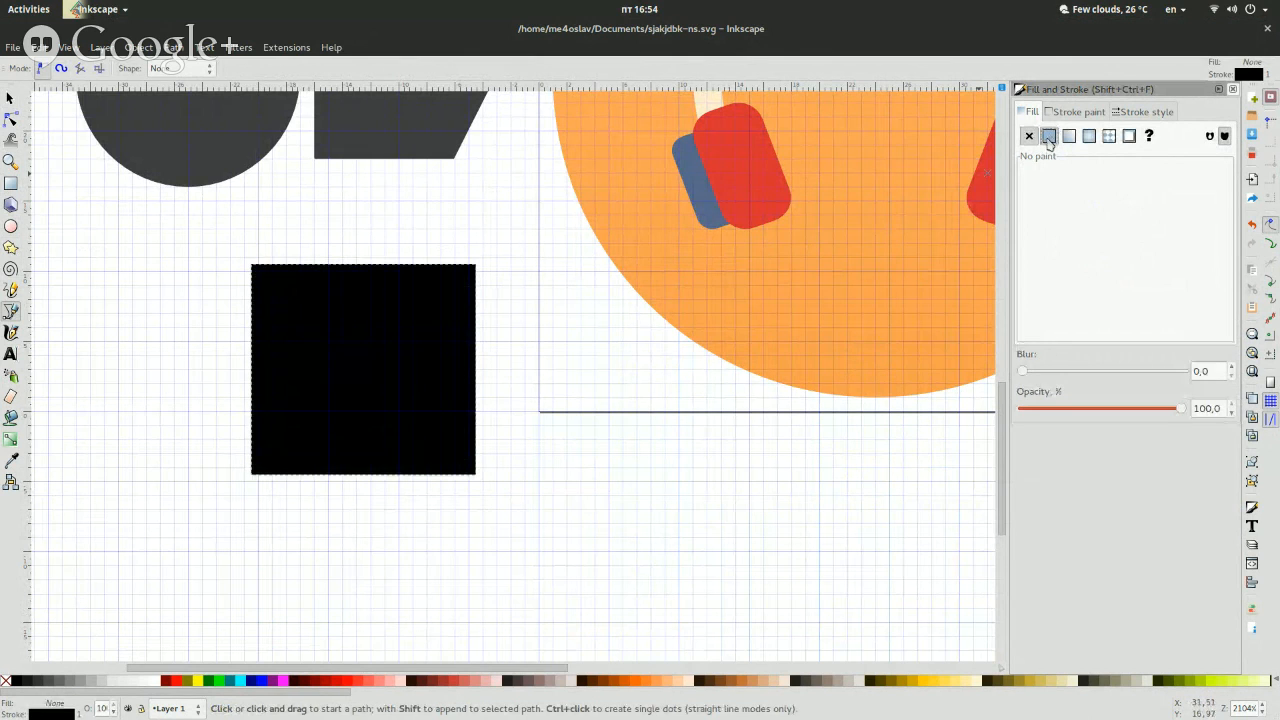
{"action": "left_click", "coordinate": [1029, 137]}
{"action": "left_click", "coordinate": [1031, 111]}
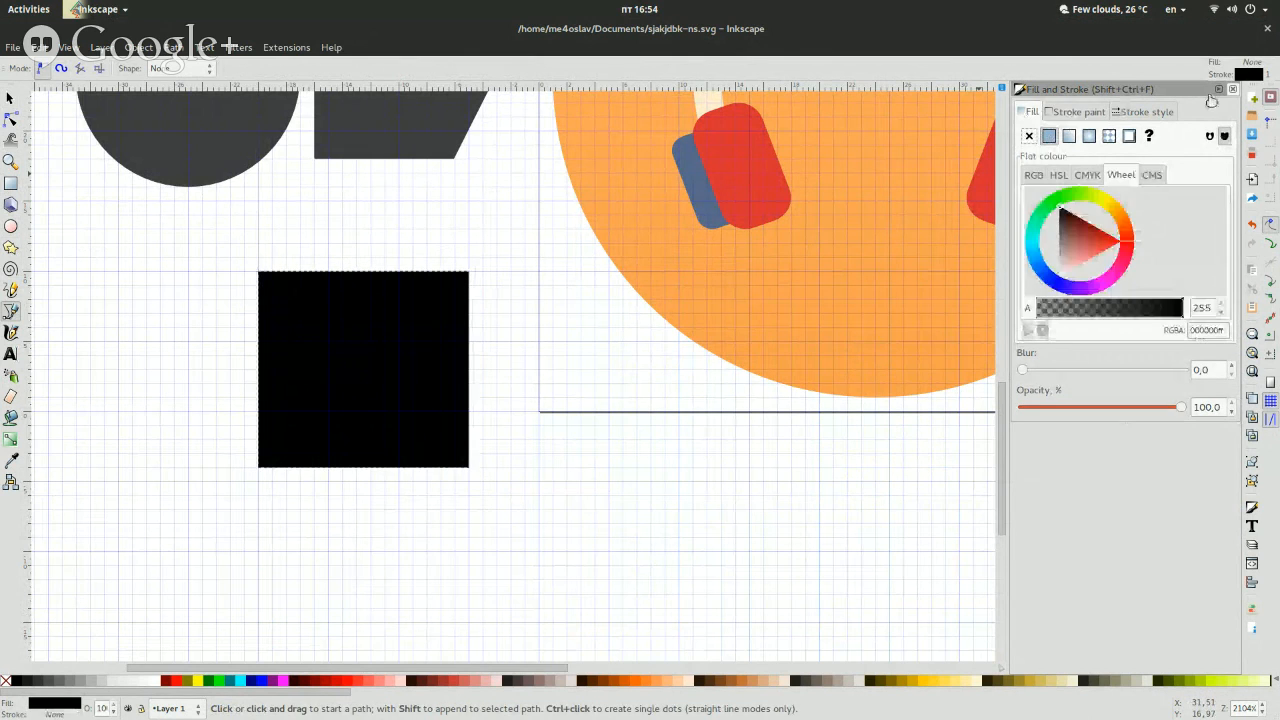
{"action": "left_click", "coordinate": [1232, 89]}
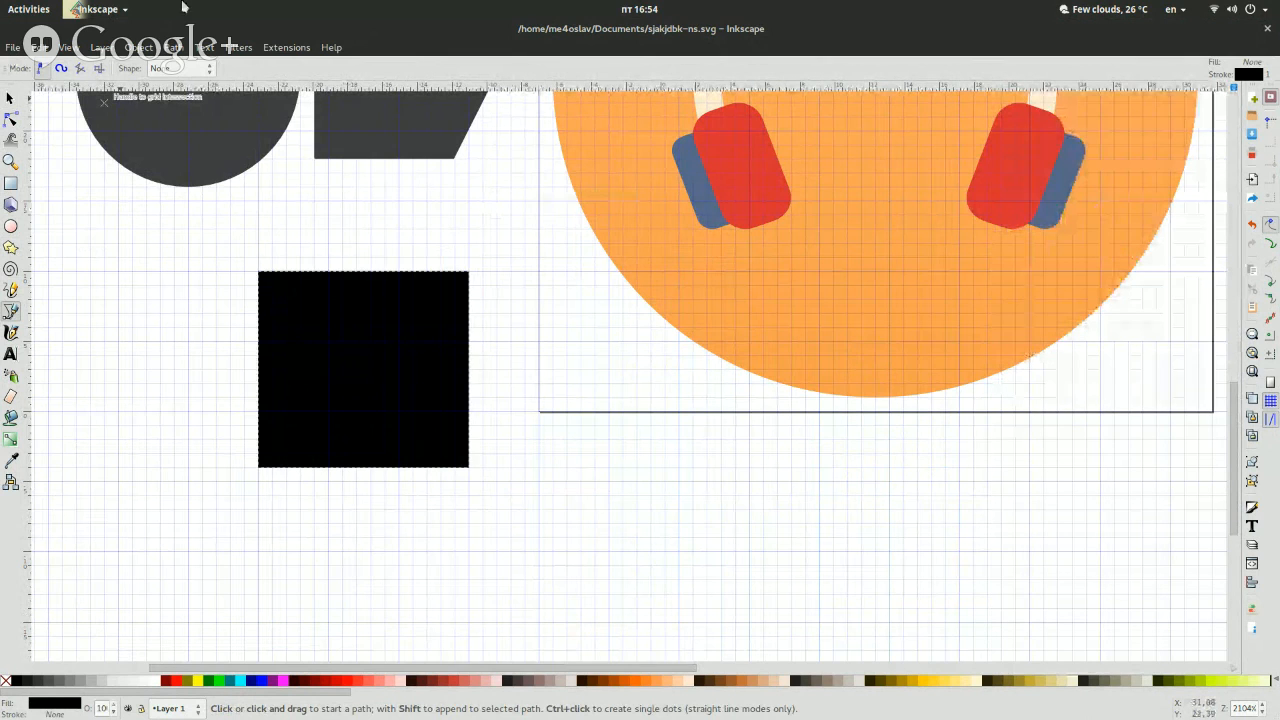
Insert a node midway along the black path's right edge and pull only that node outward to X -1, Y 3 px.
{"action": "left_click", "coordinate": [10, 97]}
{"action": "left_click", "coordinate": [10, 119]}
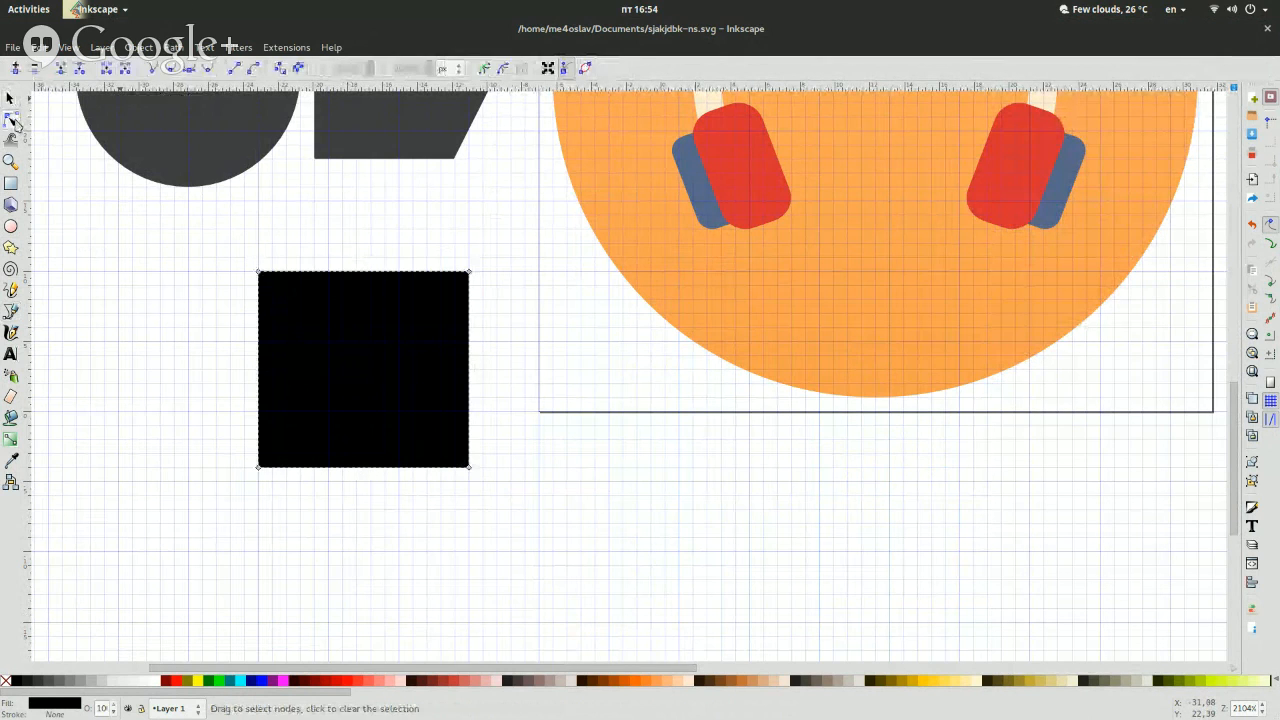
{"action": "left_click_drag", "start_coordinate": [489, 260], "coordinate": [392, 564]}
{"action": "left_click", "coordinate": [15, 68]}
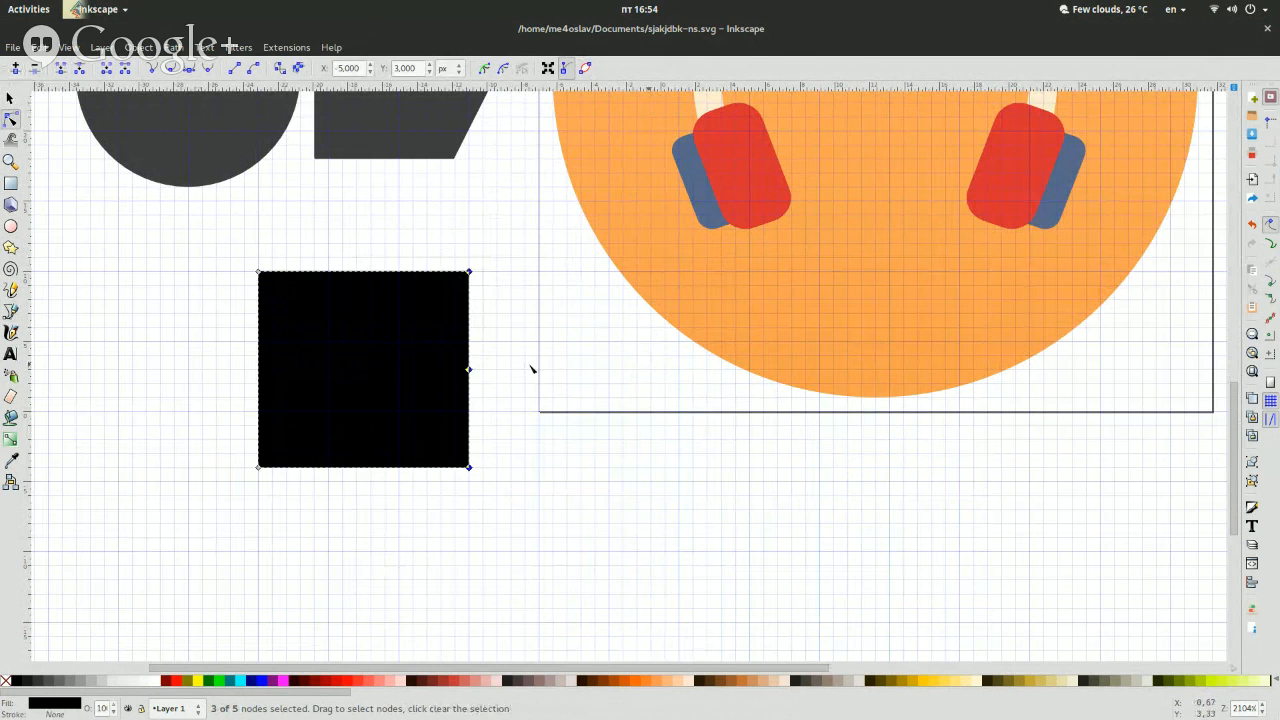
{"action": "left_click_drag", "start_coordinate": [469, 370], "coordinate": [554, 380]}
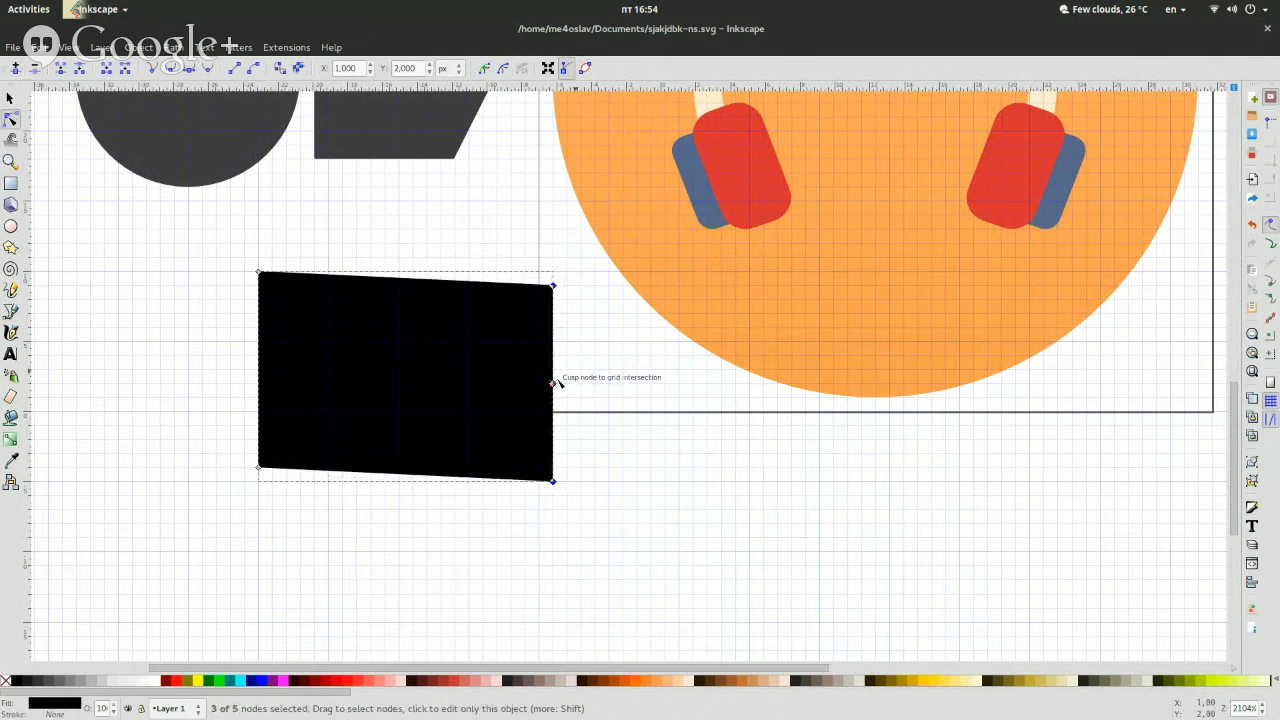
{"action": "key", "text": "ctrl+z"}
{"action": "left_click_drag", "start_coordinate": [469, 370], "coordinate": [525, 371]}
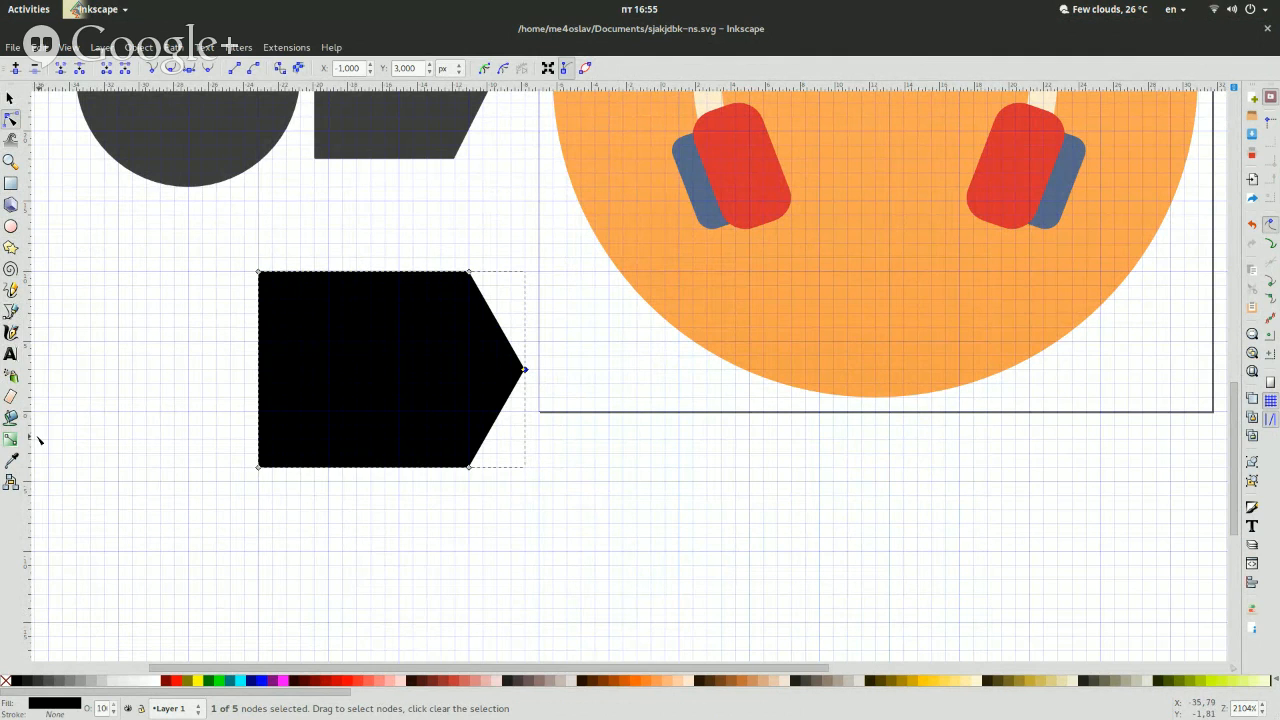
Show the orange circle's gradient handles with the Gradient tool.
{"action": "left_click", "coordinate": [11, 418]}
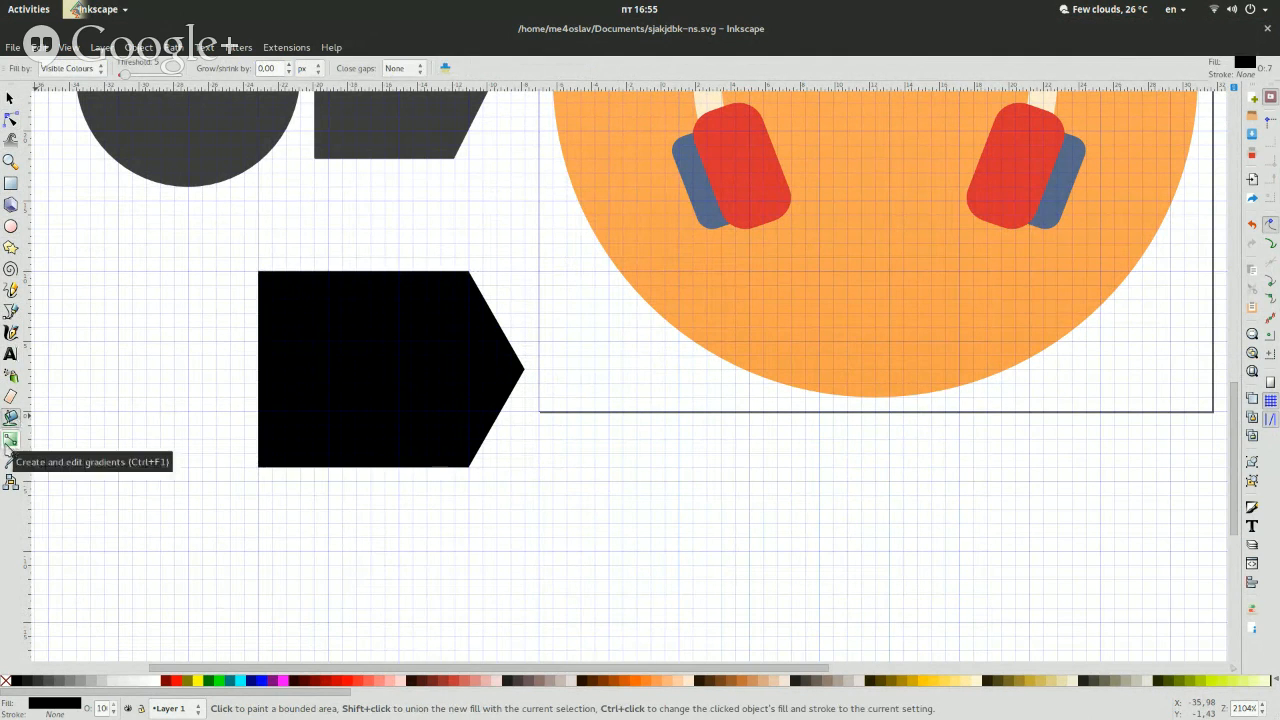
{"action": "left_click", "coordinate": [9, 443]}
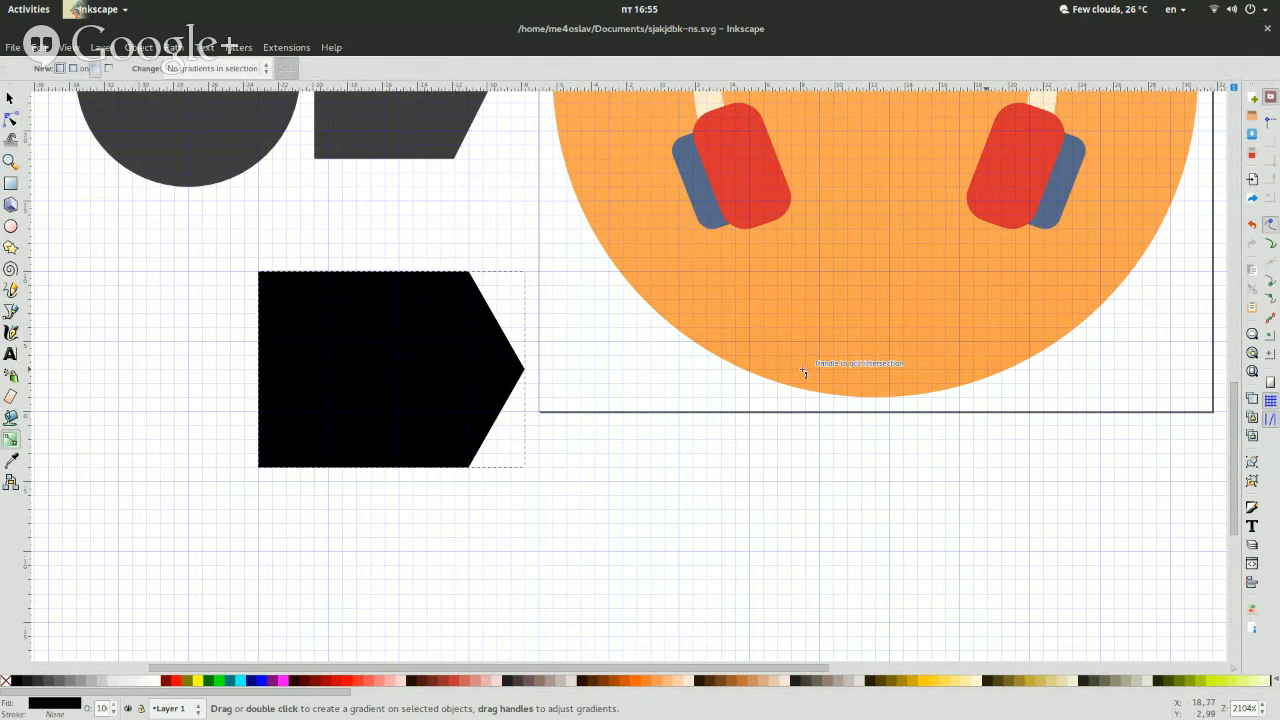
{"action": "left_click", "coordinate": [779, 317]}
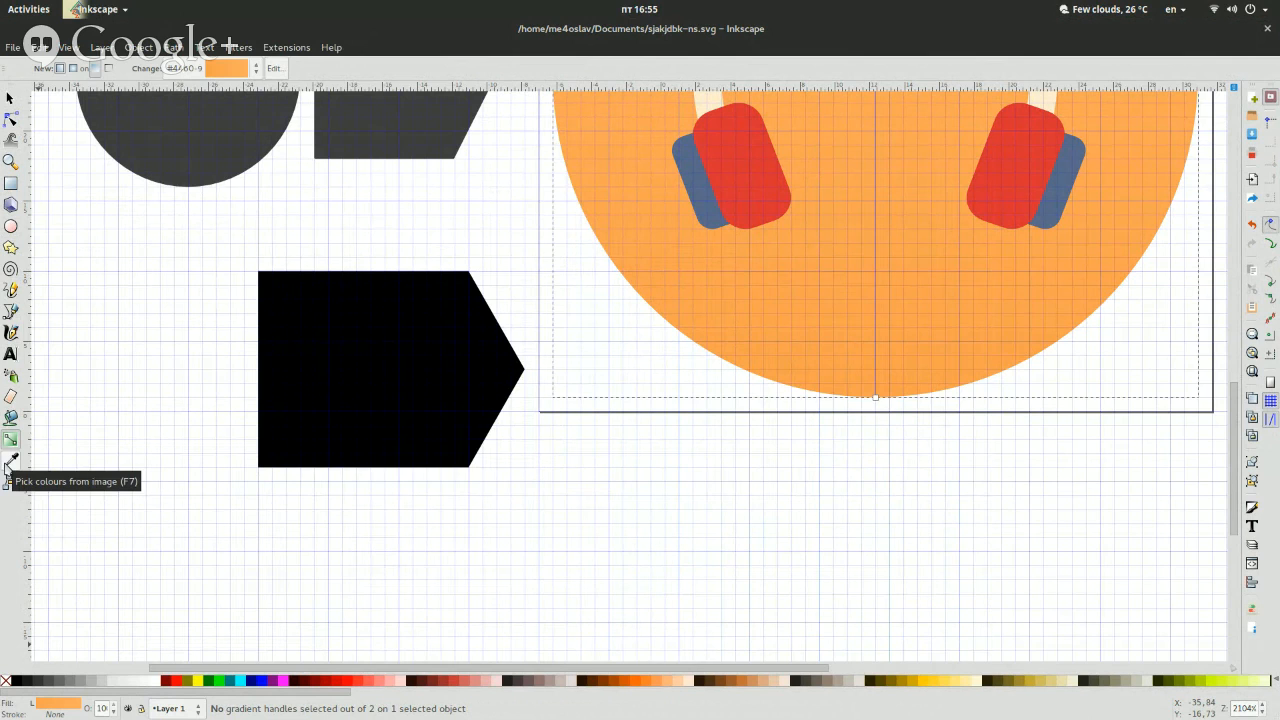
Add a text object with the presenter's first name below the orange circle, then leave text editing with it selected.
{"action": "left_click", "coordinate": [10, 353]}
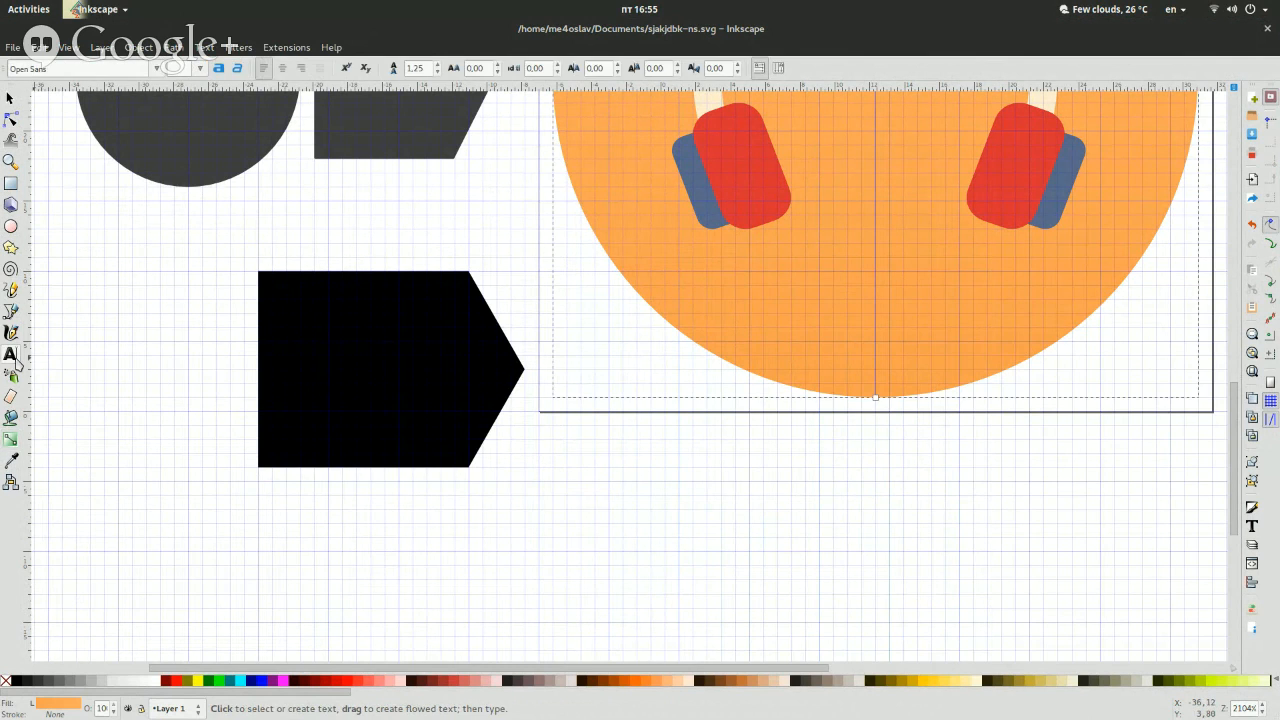
{"action": "left_click", "coordinate": [677, 553]}
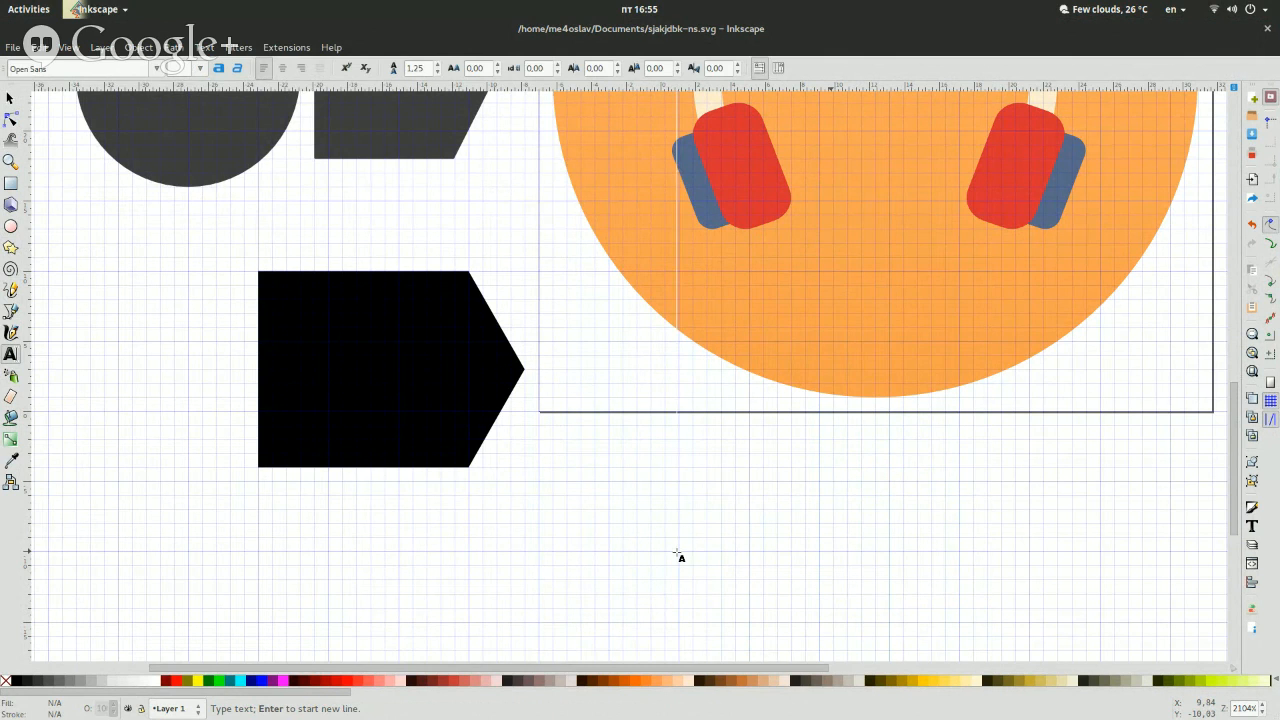
{"action": "left_click", "coordinate": [1264, 713]}
{"action": "type", "text": "Gj"}
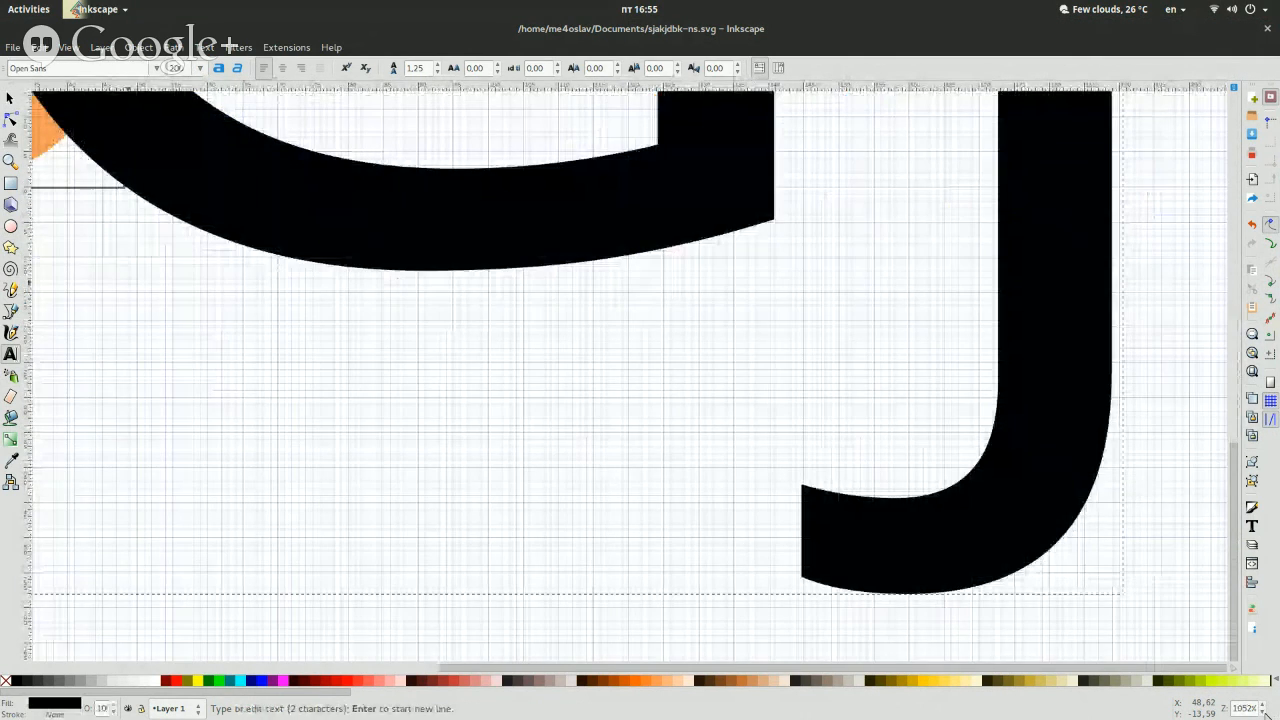
{"action": "left_click", "coordinate": [1264, 713]}
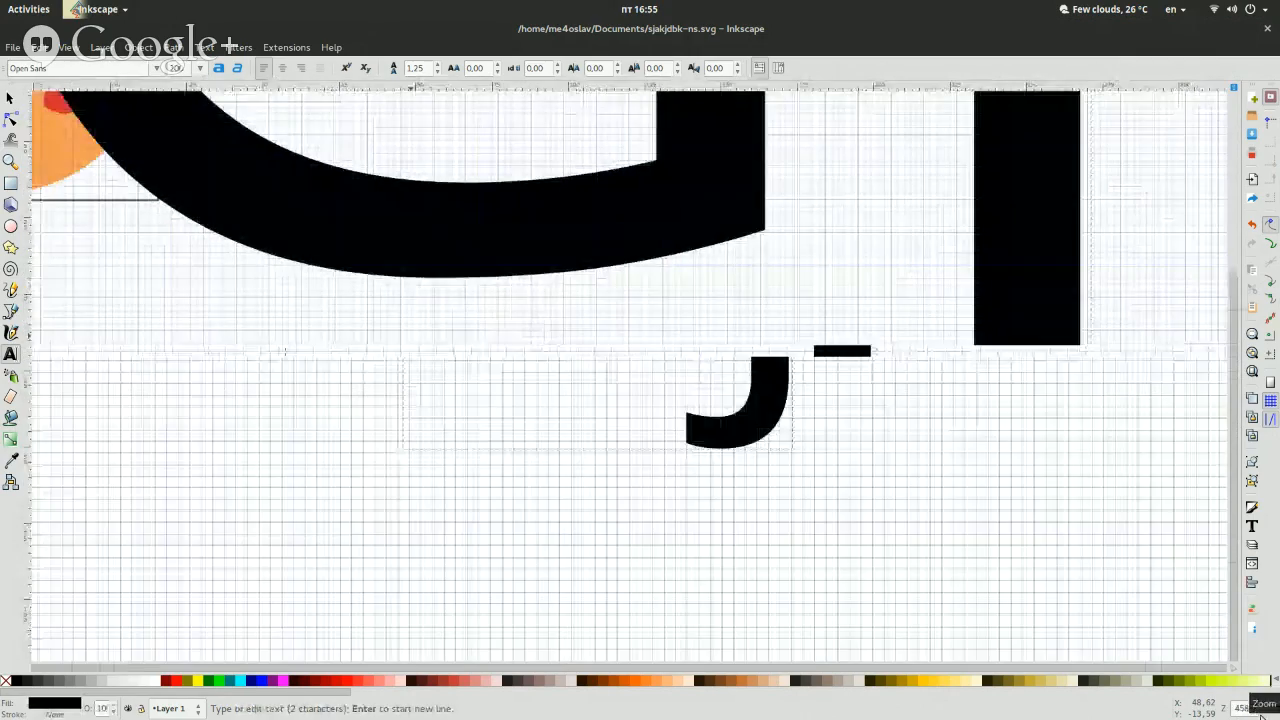
{"action": "left_click", "coordinate": [1262, 714]}
{"action": "type", "text": "org"}
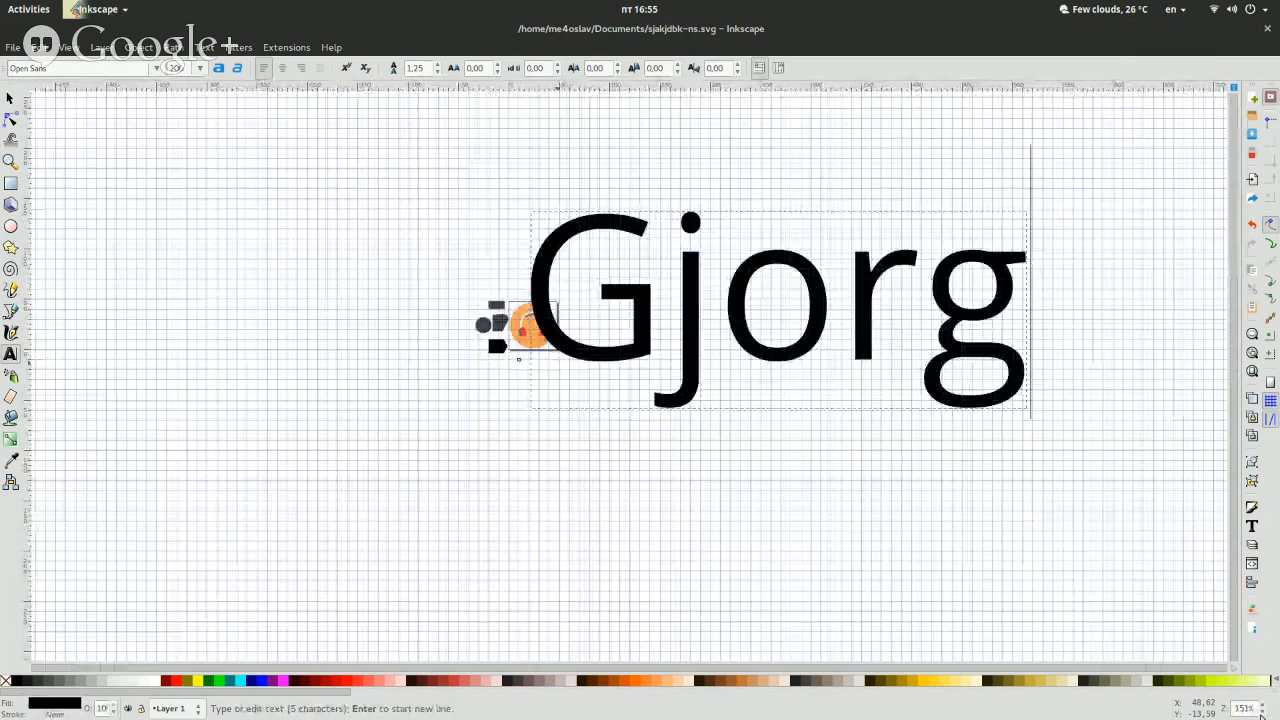
{"action": "type", "text": "i"}
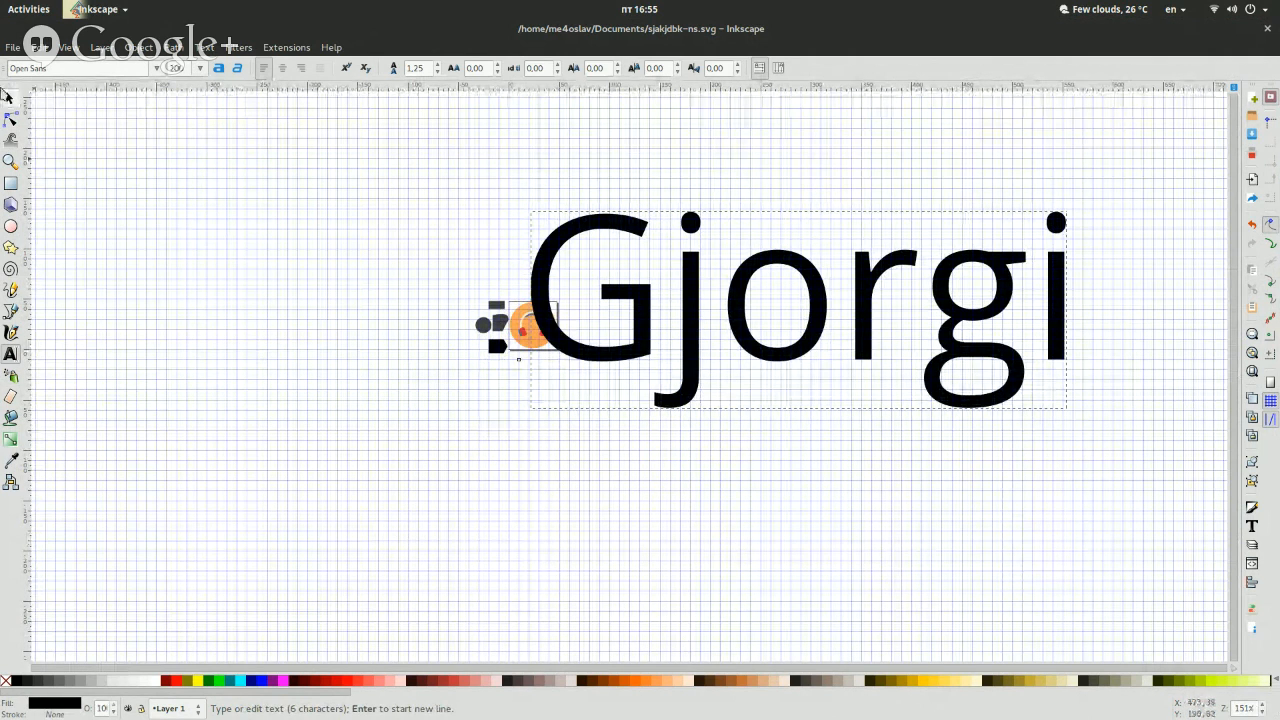
{"action": "left_click", "coordinate": [8, 97]}
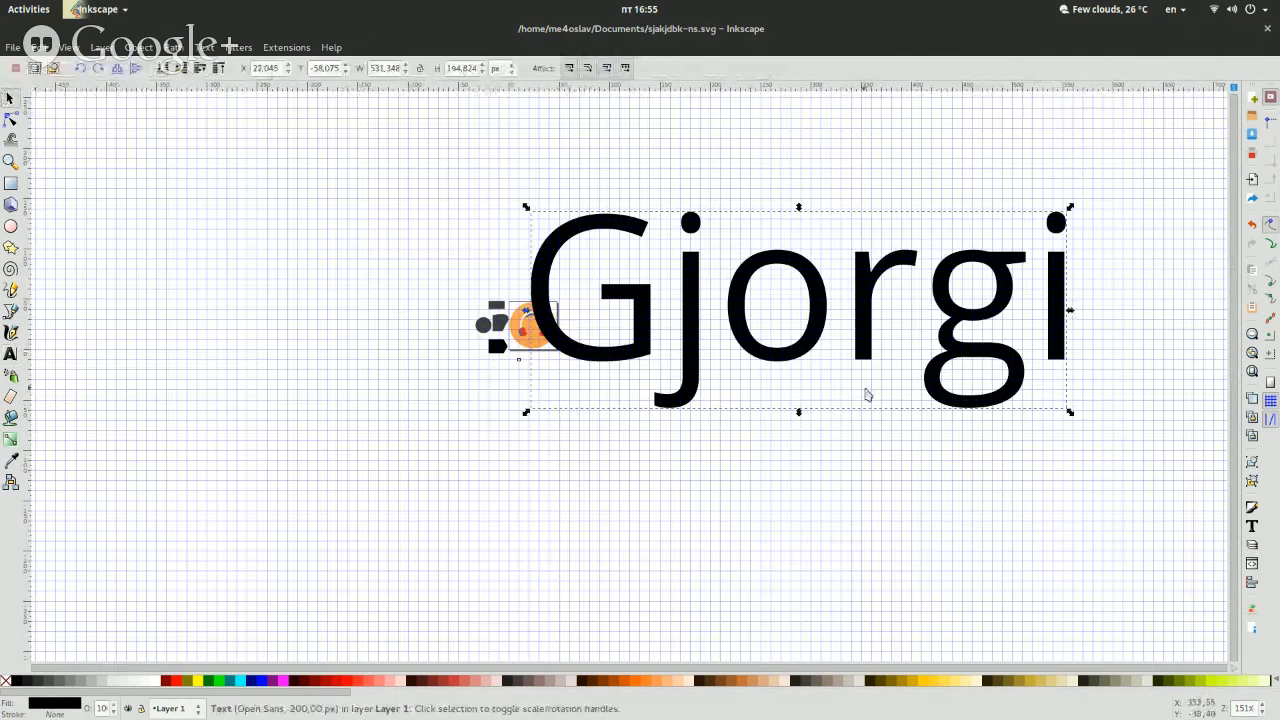
Give the name text a flat light-red fill, close the Fill and Stroke dialog and deselect the text.
{"action": "left_click", "coordinate": [1261, 705]}
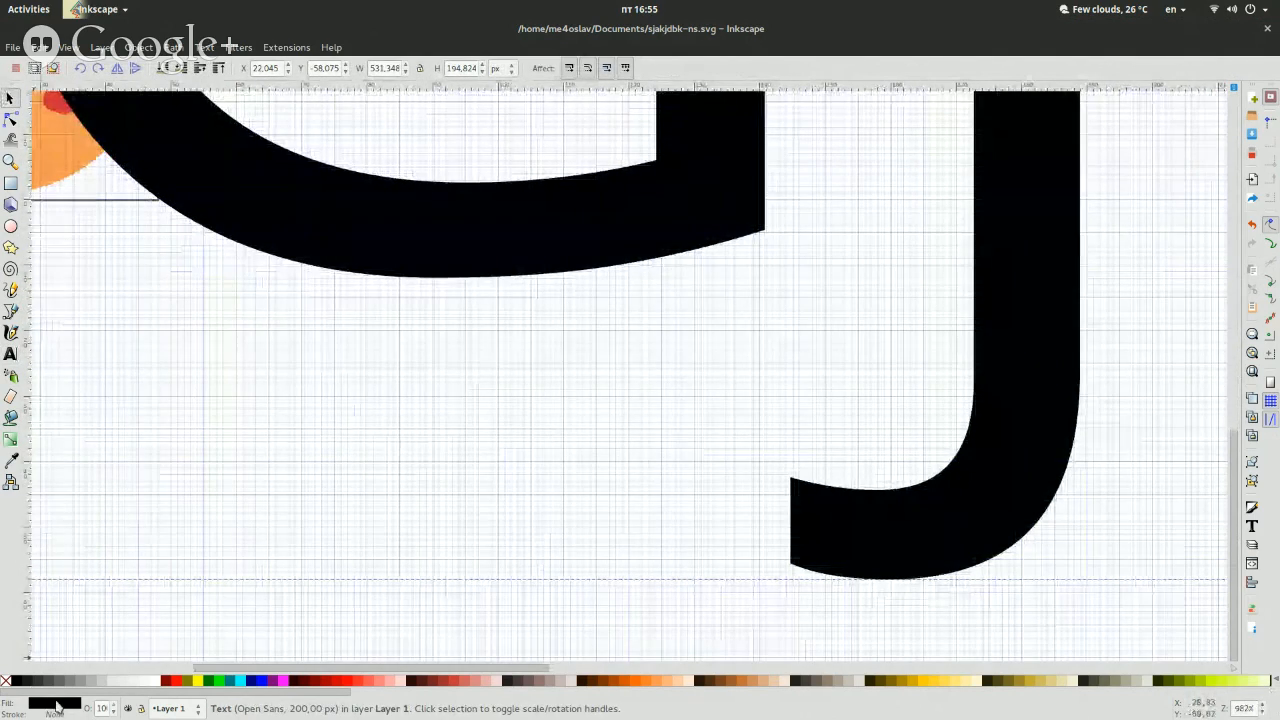
{"action": "key", "text": "ctrl+shift+f"}
{"action": "left_click", "coordinate": [1091, 254]}
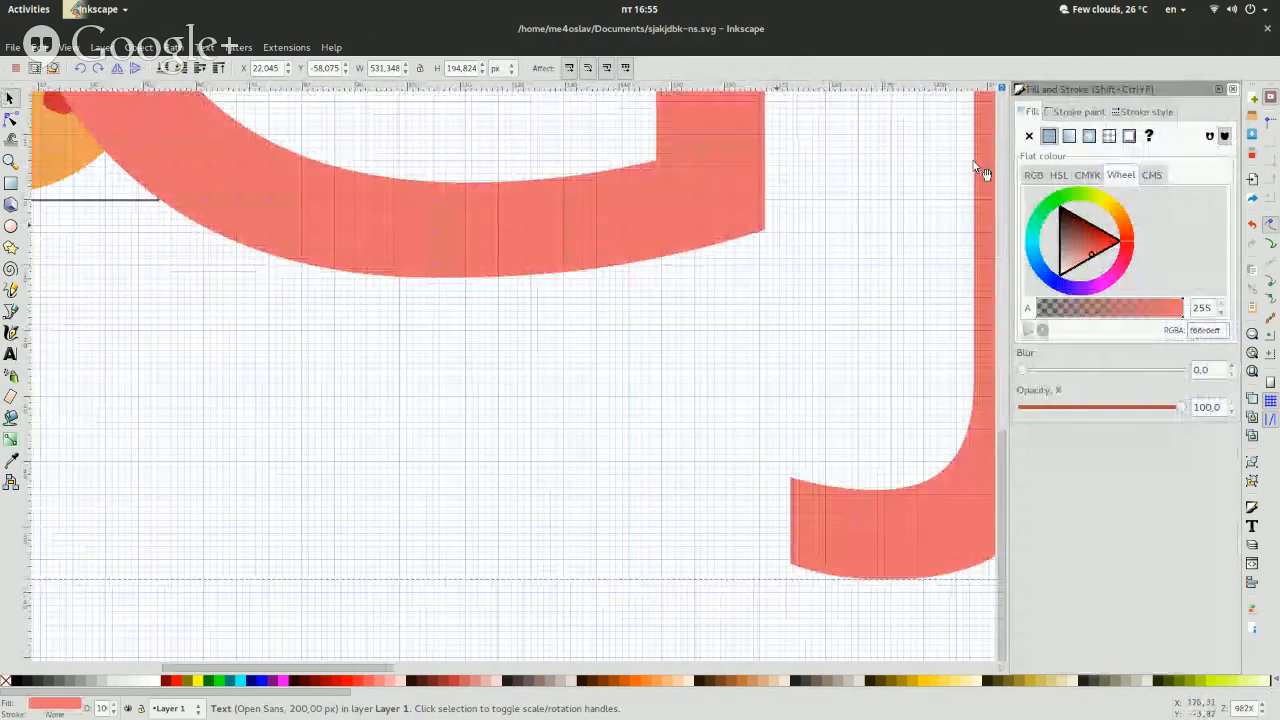
{"action": "left_click", "coordinate": [1232, 89]}
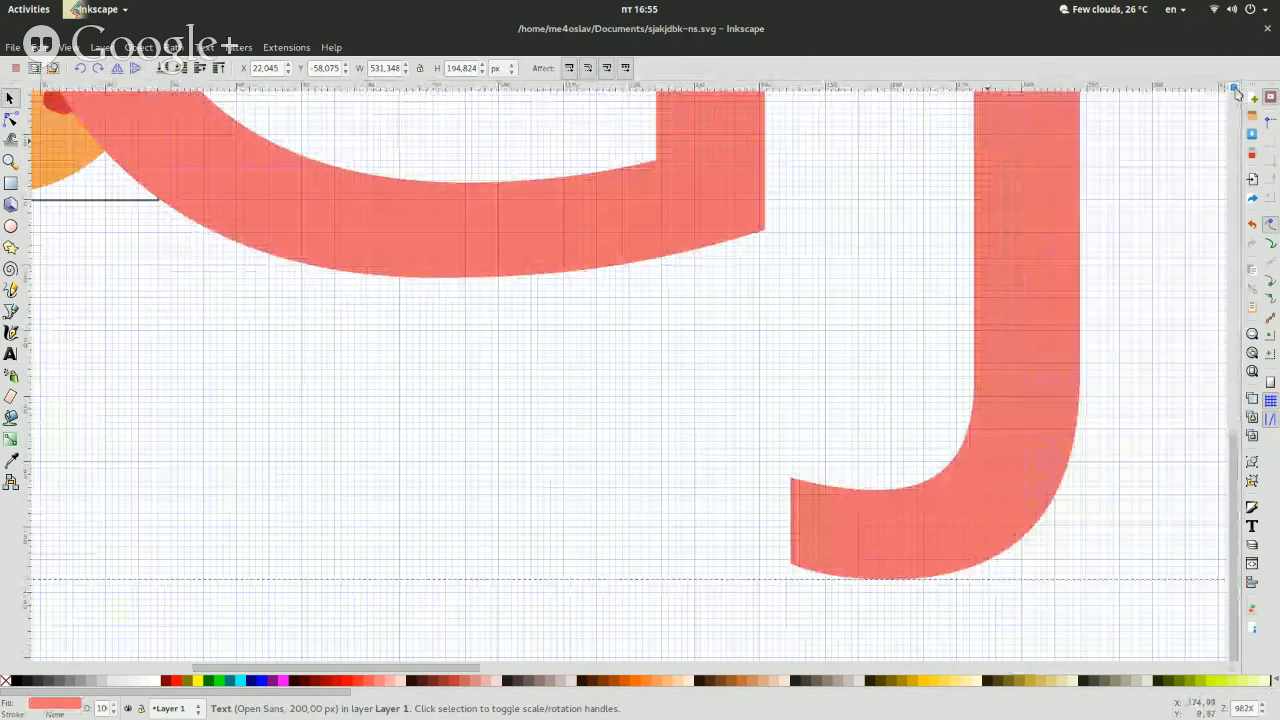
{"action": "left_click", "coordinate": [1158, 280]}
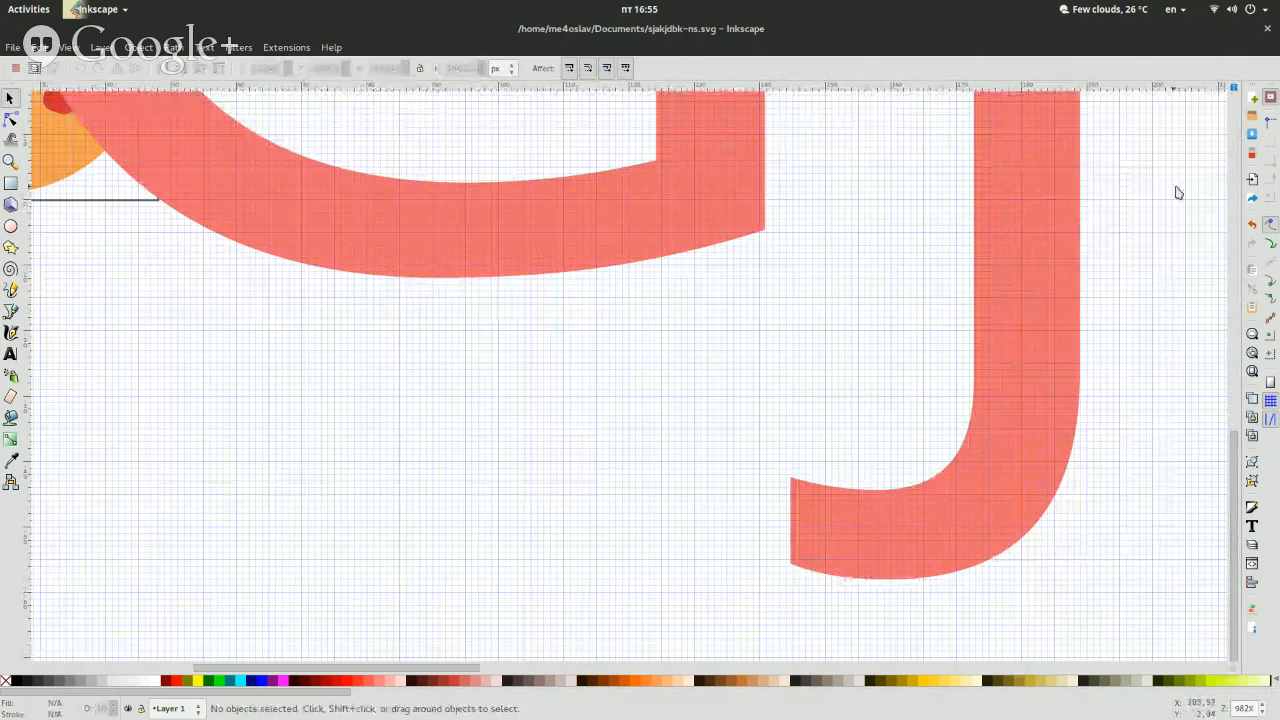
Erase the light-red name text with an Eraser stroke across its letters.
{"action": "scroll", "coordinate": [1175, 193], "scroll_direction": "up", "scroll_amount": 10}
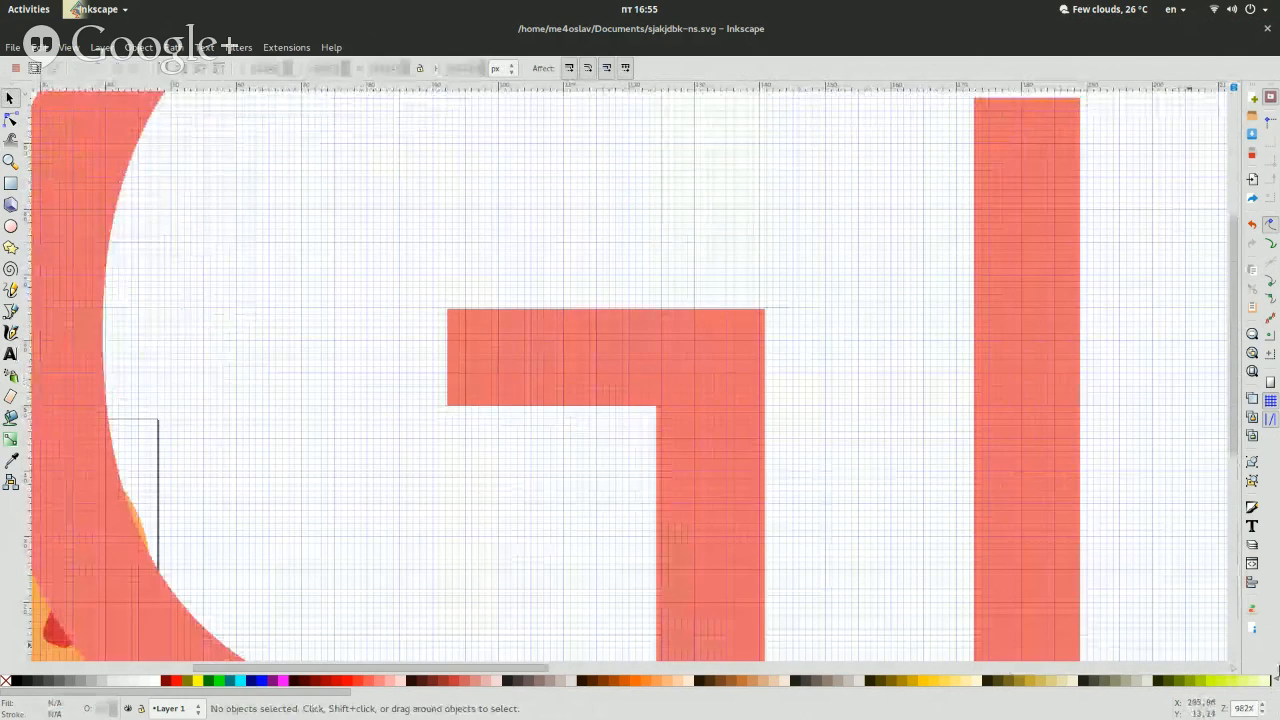
{"action": "left_click", "coordinate": [1264, 705]}
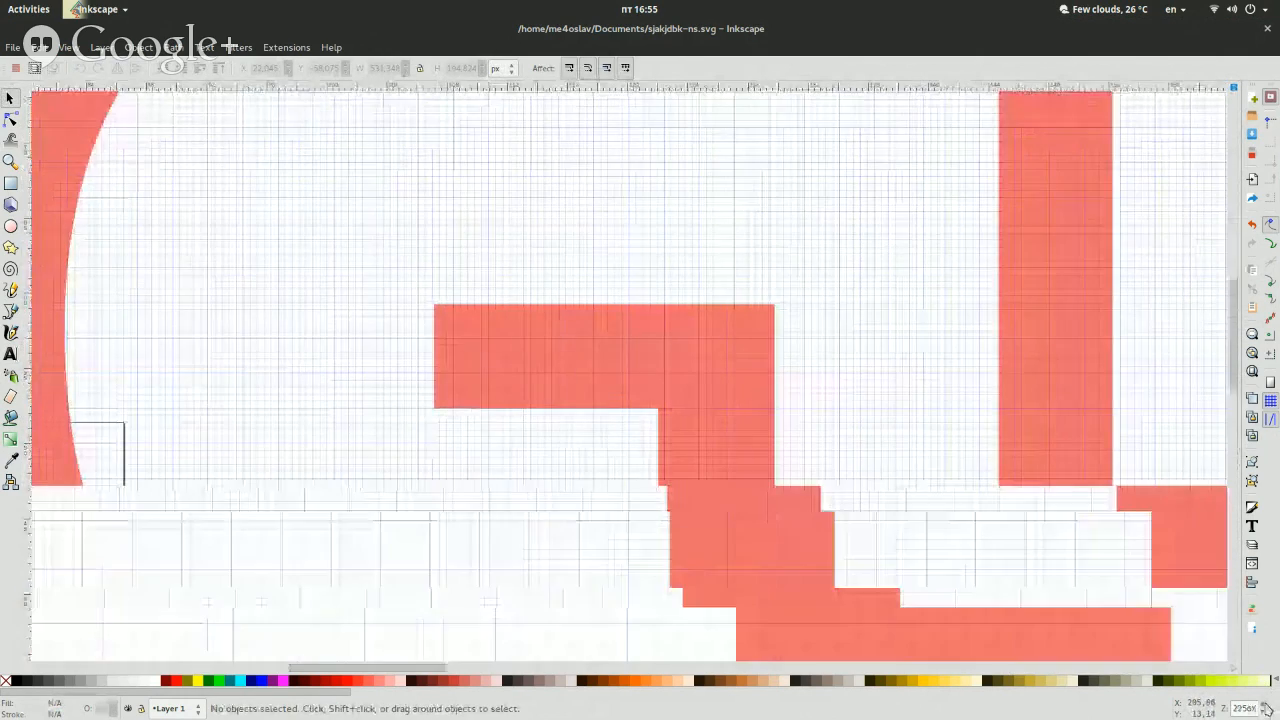
{"action": "scroll", "coordinate": [879, 461], "scroll_direction": "up", "scroll_amount": 3}
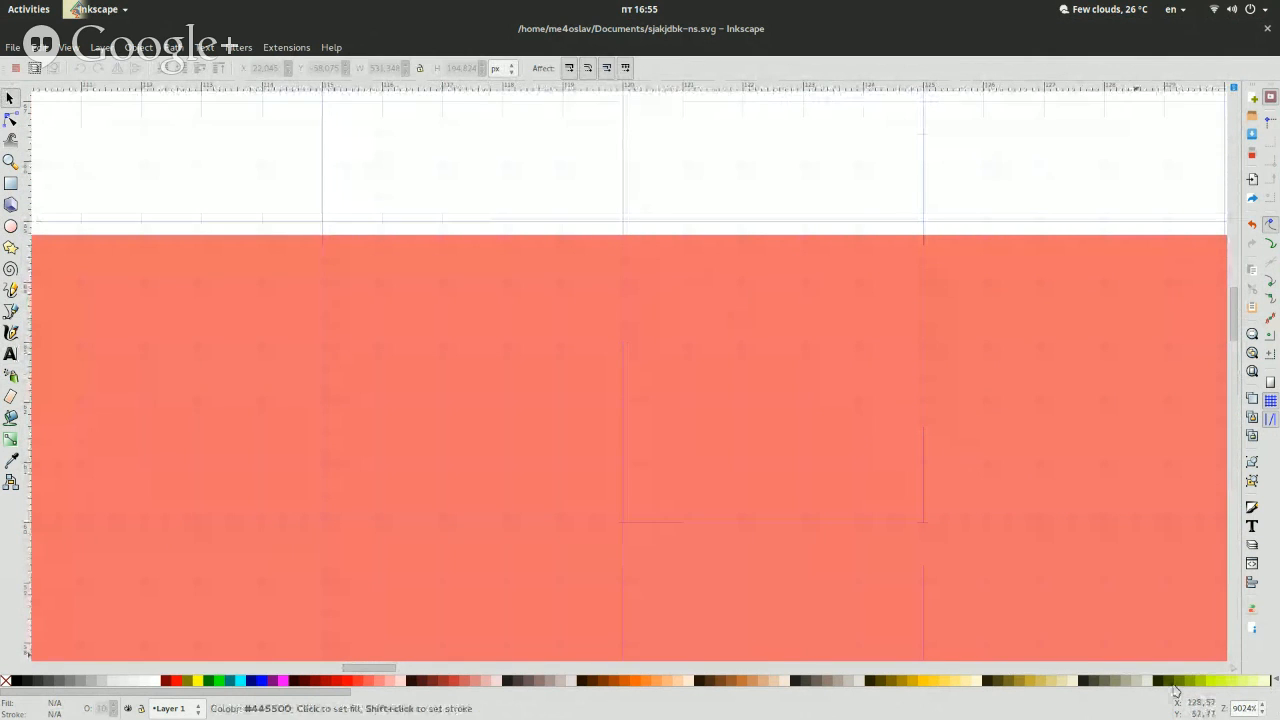
{"action": "left_click", "coordinate": [1262, 712]}
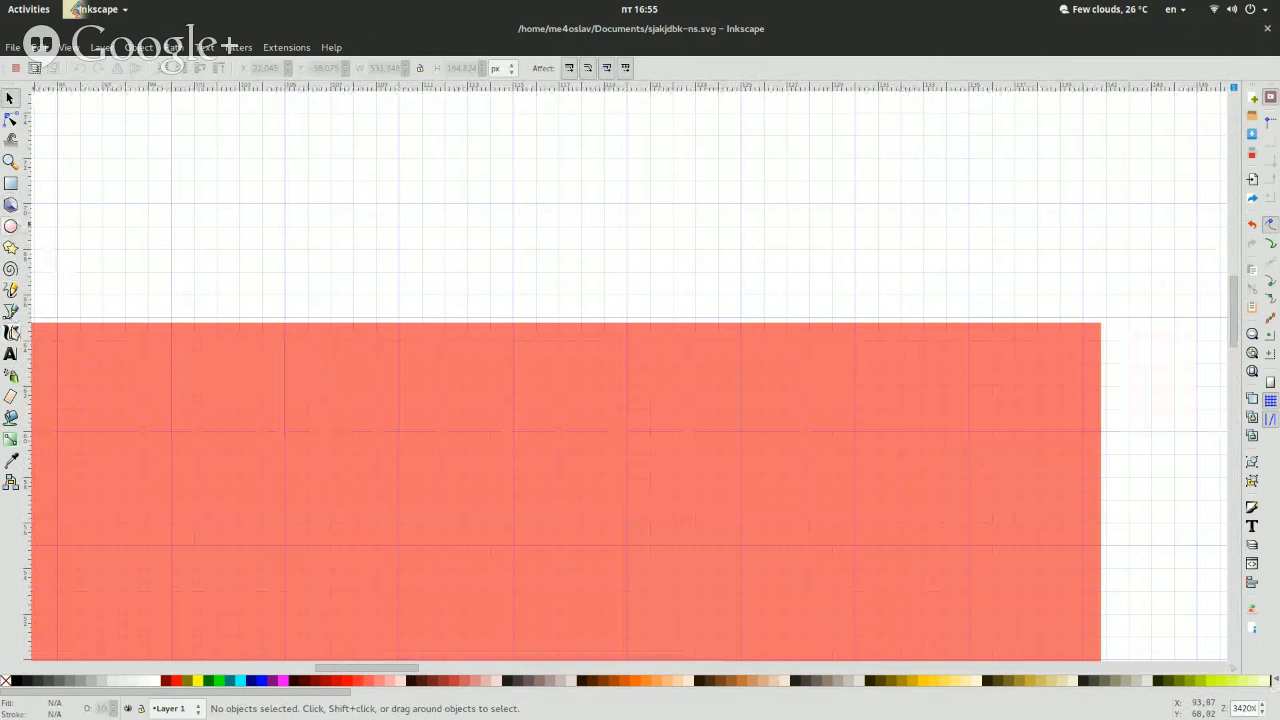
{"action": "left_click", "coordinate": [11, 396]}
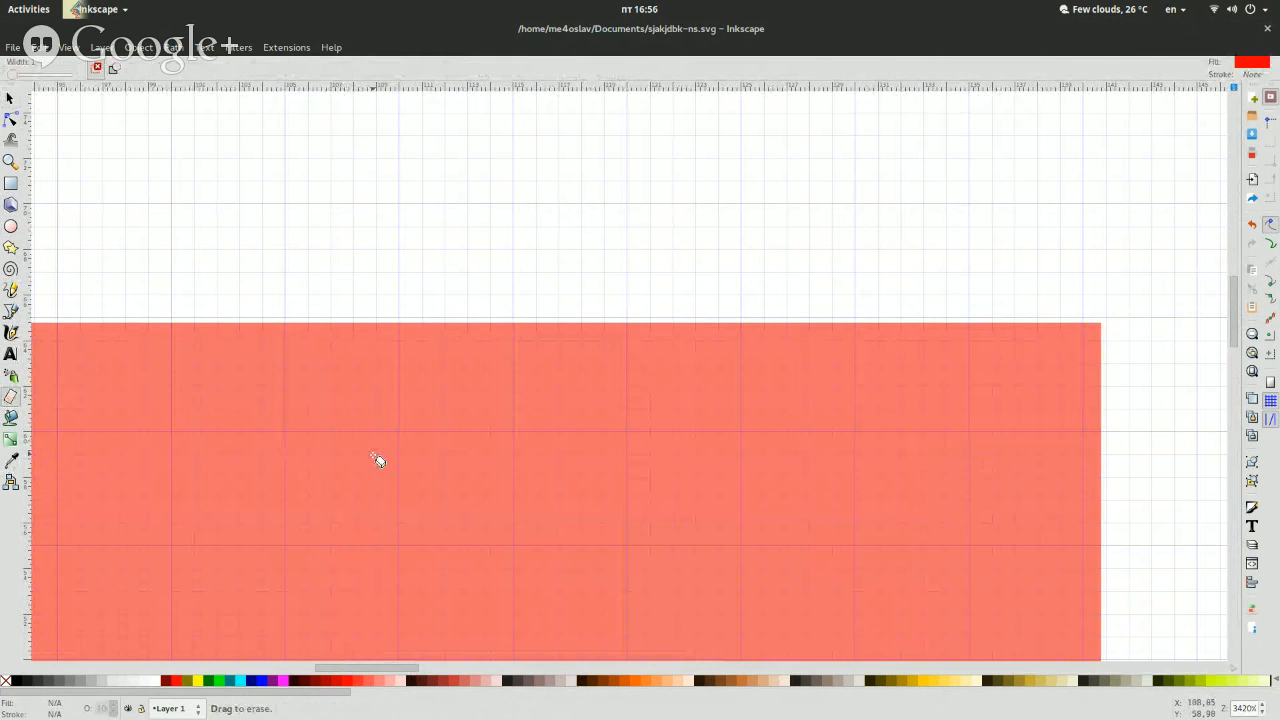
{"action": "left_click_drag", "start_coordinate": [378, 460], "coordinate": [797, 554]}
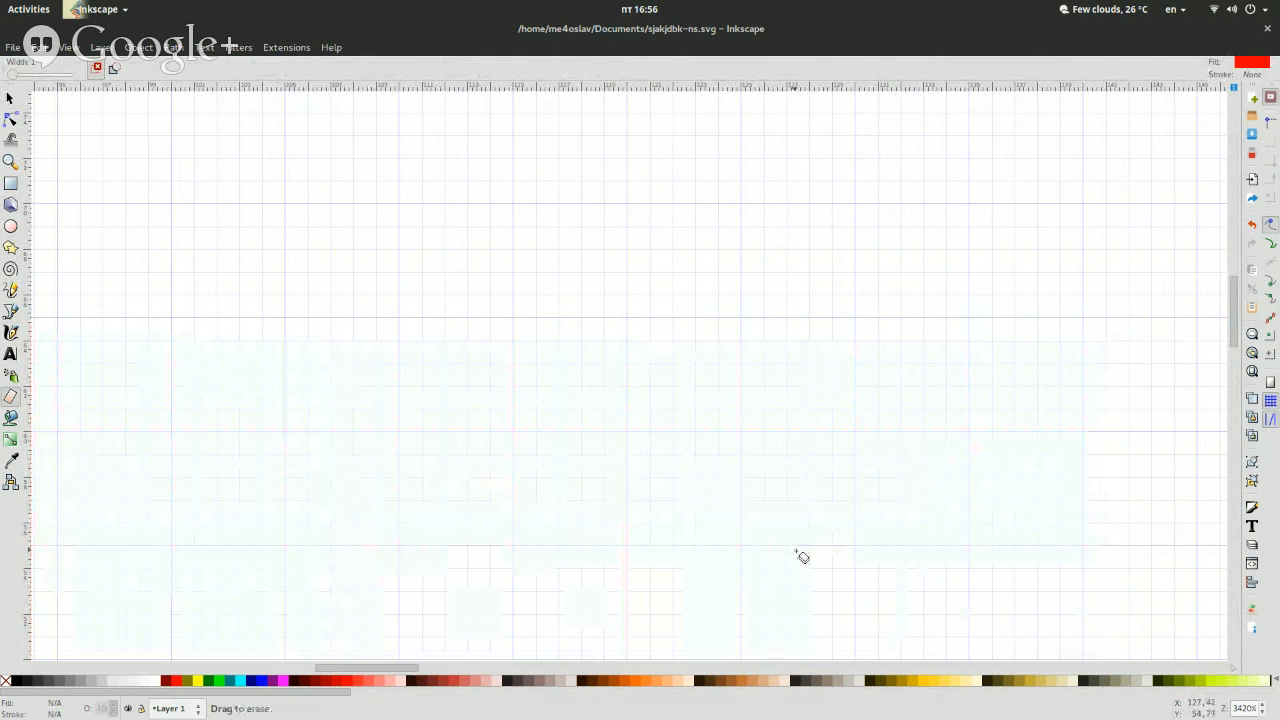
{"action": "left_click", "coordinate": [1262, 705]}
{"action": "left_click", "coordinate": [1261, 712]}
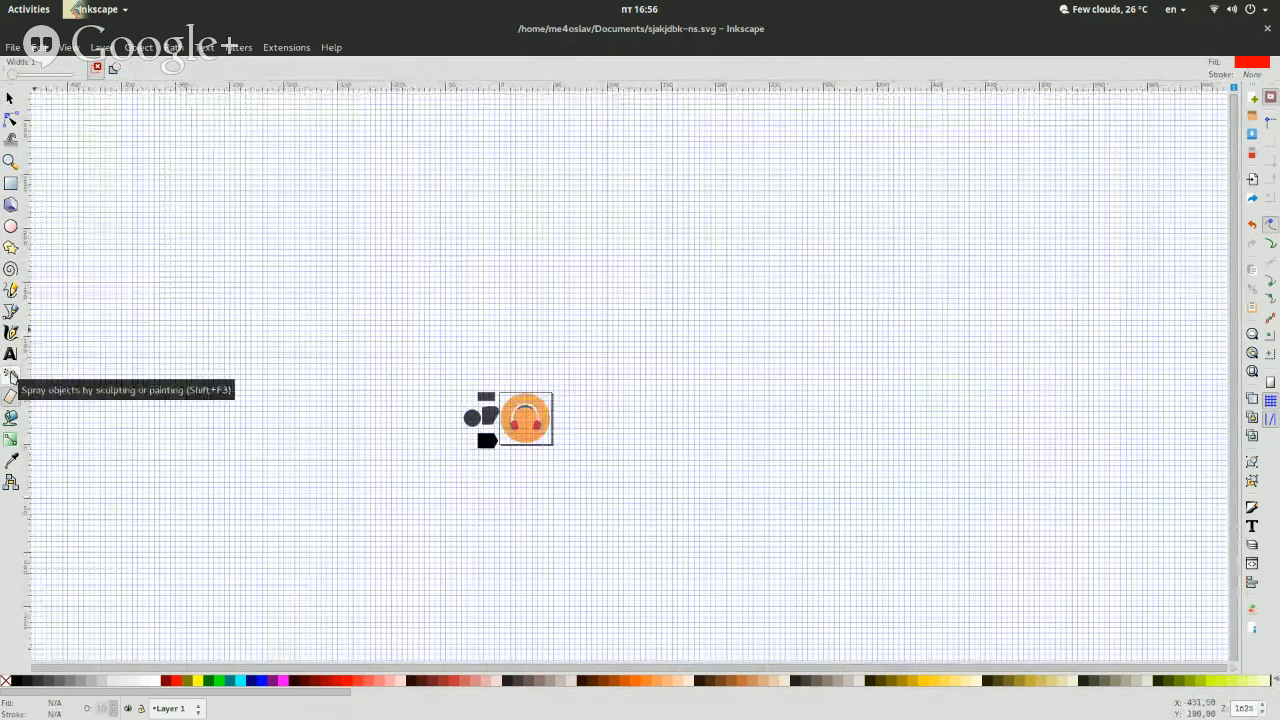
Draw a zigzag freehand scribble with the Pencil tool beside the orange headphone icon.
{"action": "left_click", "coordinate": [12, 375]}
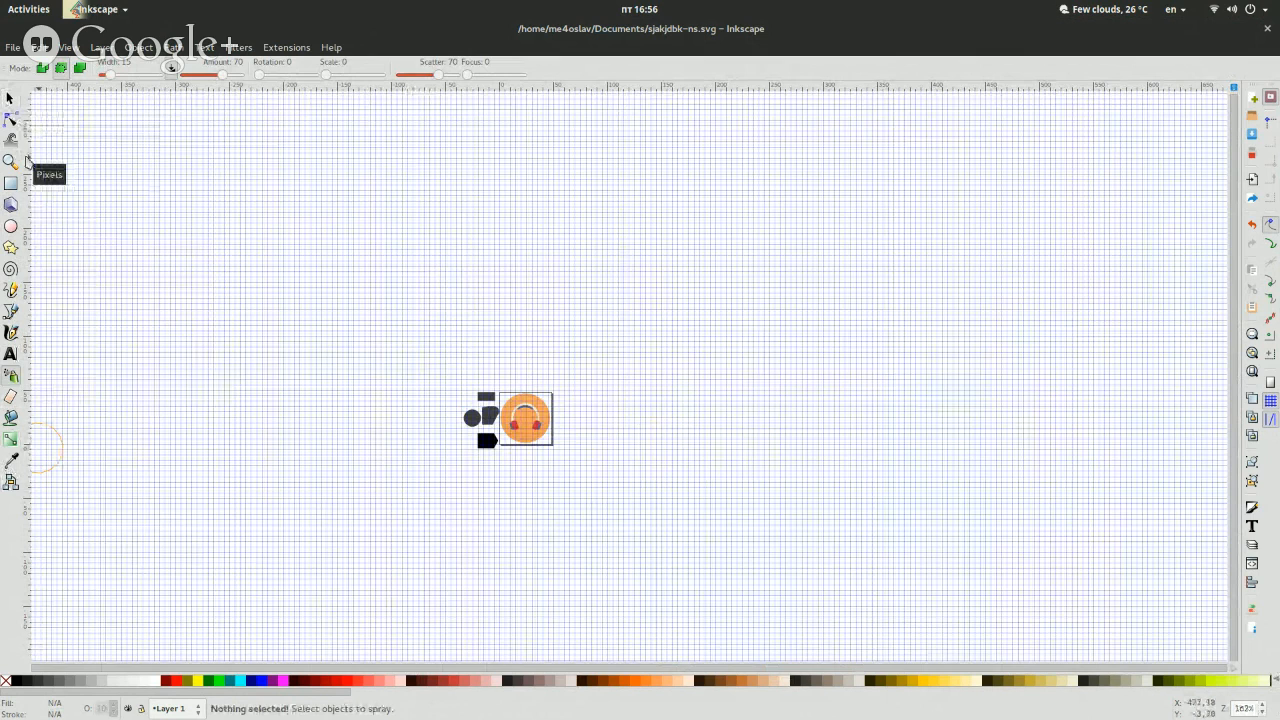
{"action": "left_click", "coordinate": [11, 291]}
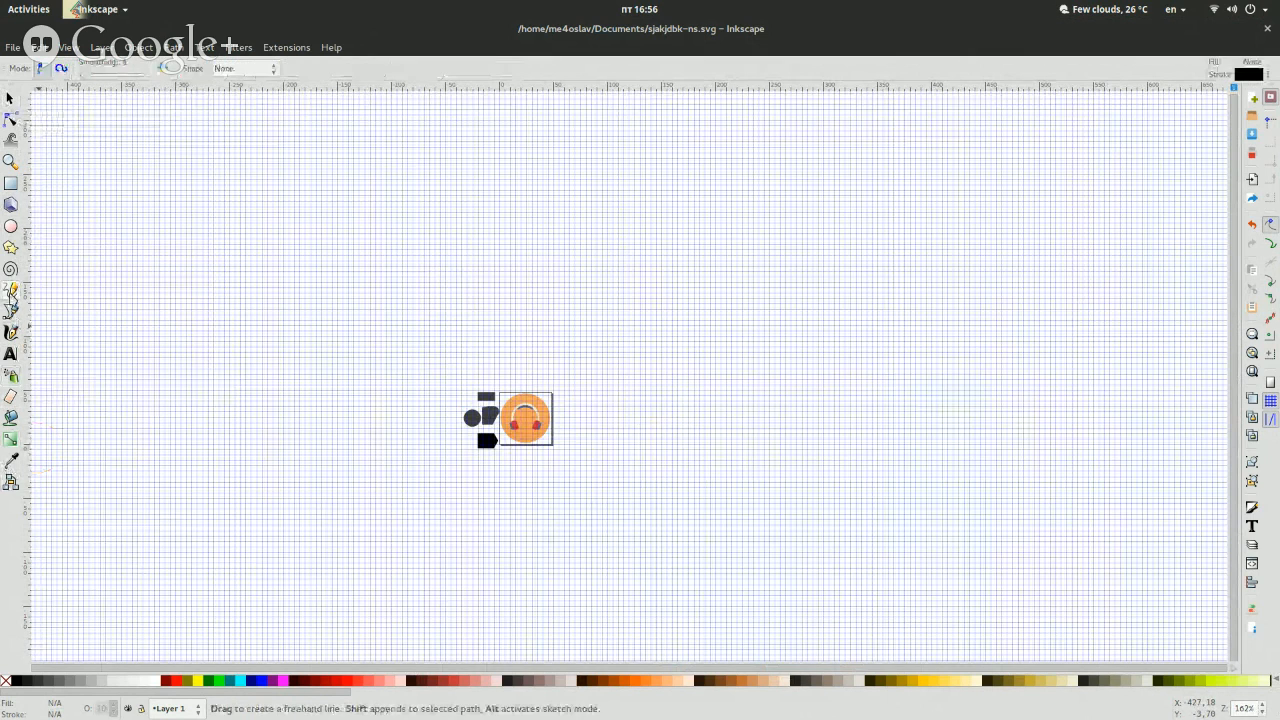
{"action": "mouse_move", "coordinate": [617, 395]}
{"action": "left_mouse_down"}
{"action": "mouse_move", "coordinate": [713, 436]}
{"action": "mouse_move", "coordinate": [721, 543]}
{"action": "mouse_move", "coordinate": [680, 457]}
{"action": "mouse_move", "coordinate": [584, 398]}
{"action": "mouse_move", "coordinate": [566, 498]}
{"action": "left_mouse_up"}
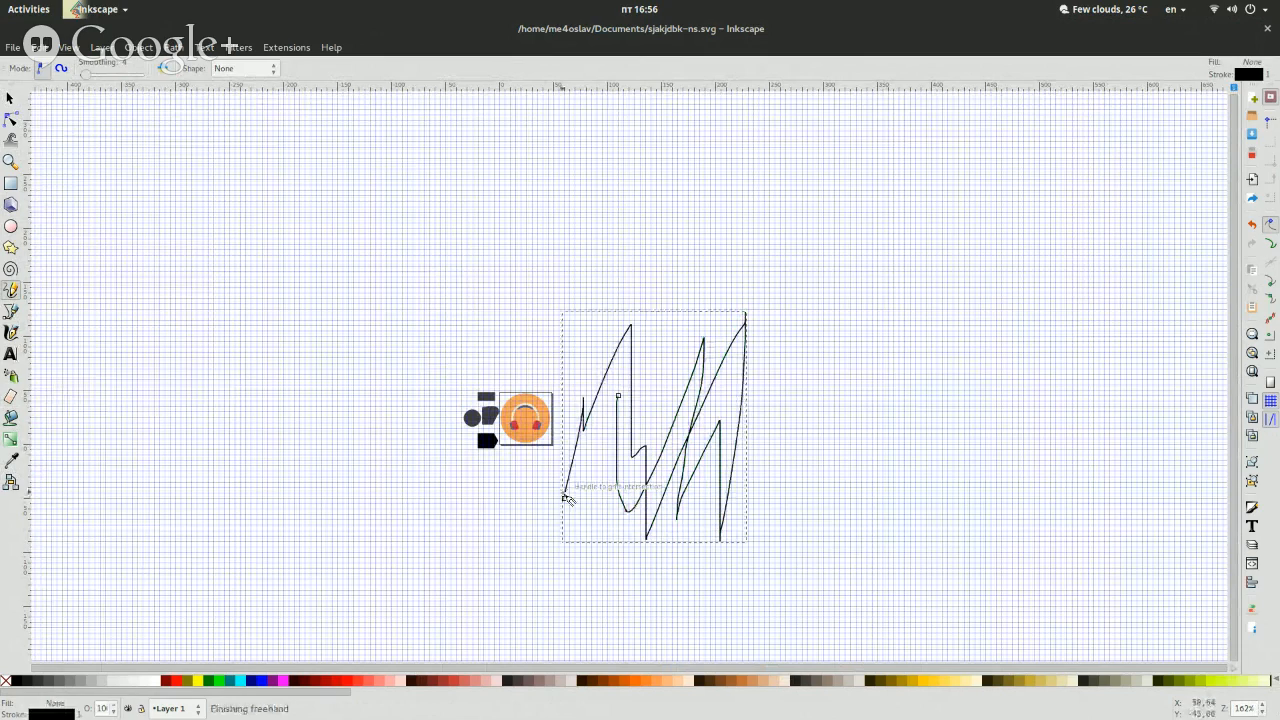
Switch to the file manager on the other workspace and open repos/numix-icon-theme-circle/Numix-Circle/48x48/apps.
{"action": "key", "text": "super"}
{"action": "scroll", "coordinate": [726, 303], "scroll_direction": "down", "scroll_amount": 1}
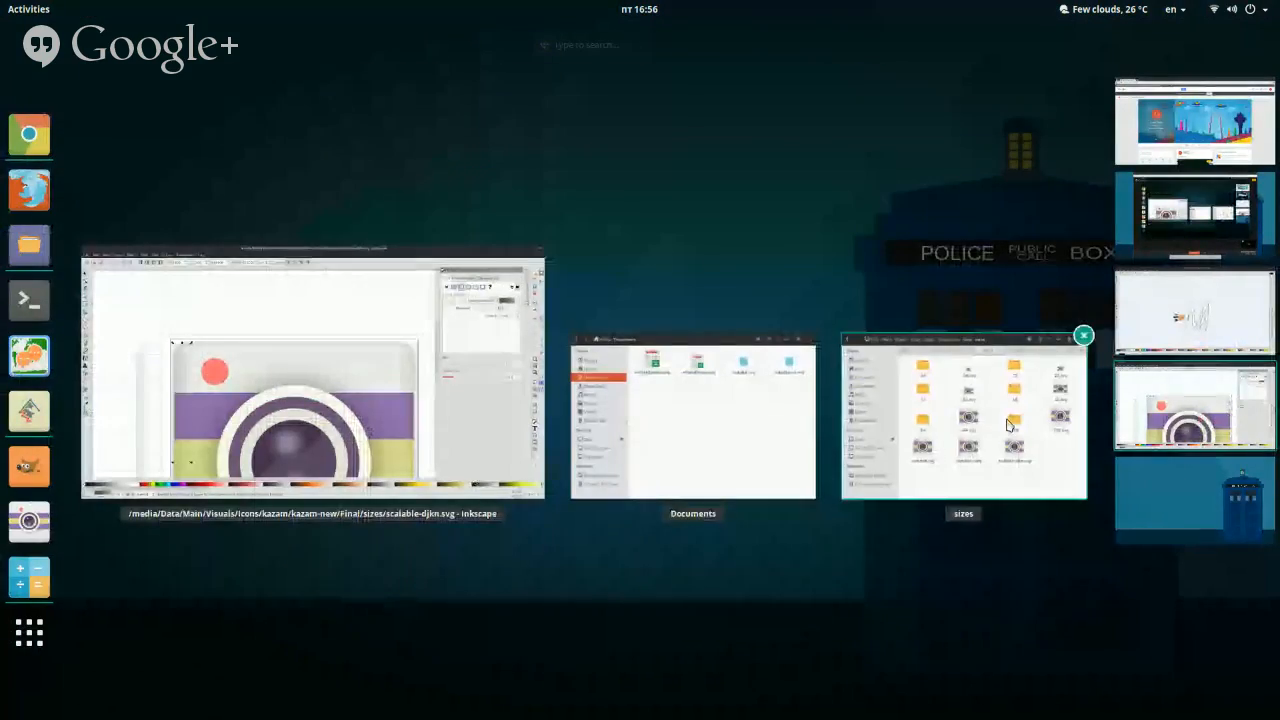
{"action": "left_click", "coordinate": [1008, 425]}
{"action": "left_click", "coordinate": [598, 303]}
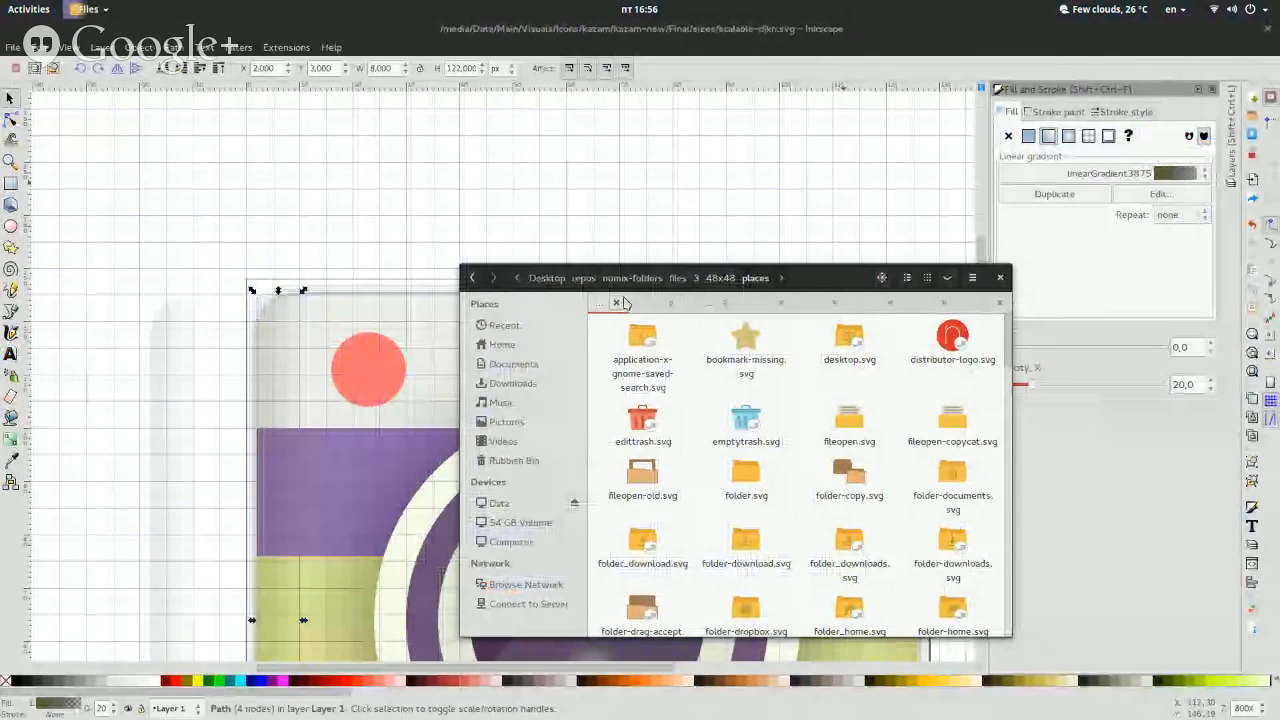
{"action": "left_click", "coordinate": [652, 303]}
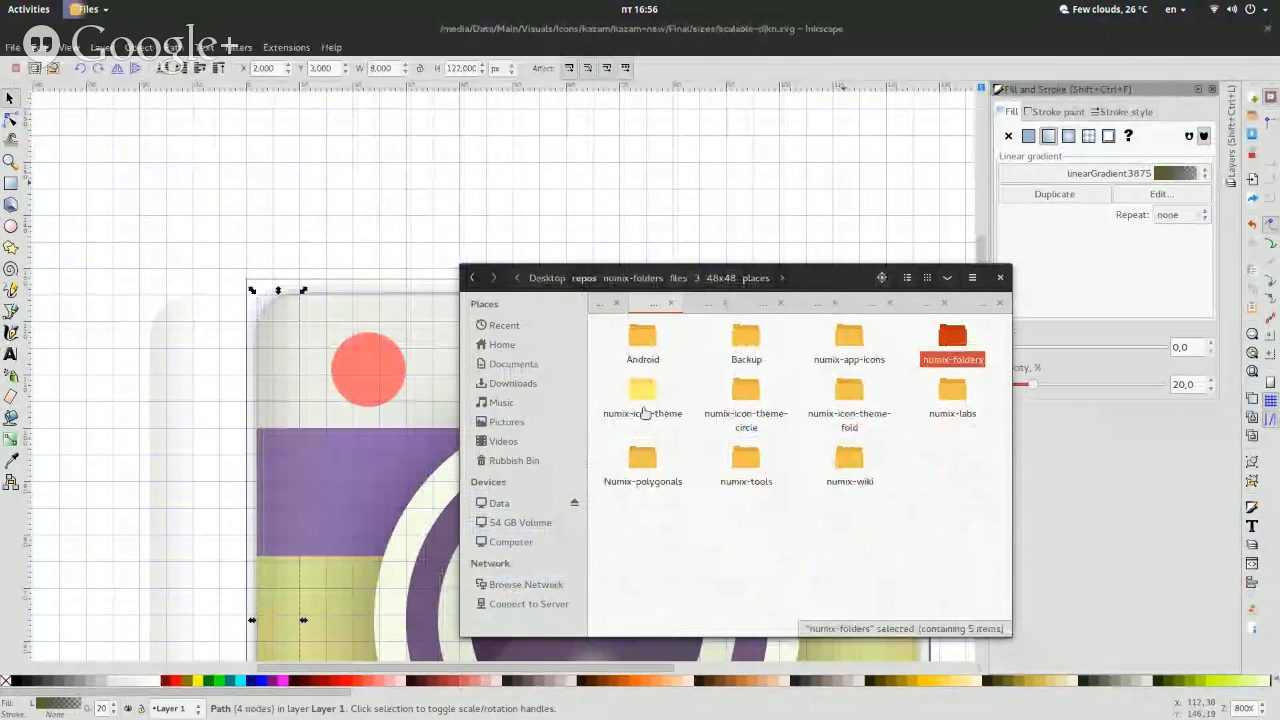
{"action": "double_click", "coordinate": [746, 388]}
{"action": "double_click", "coordinate": [750, 378]}
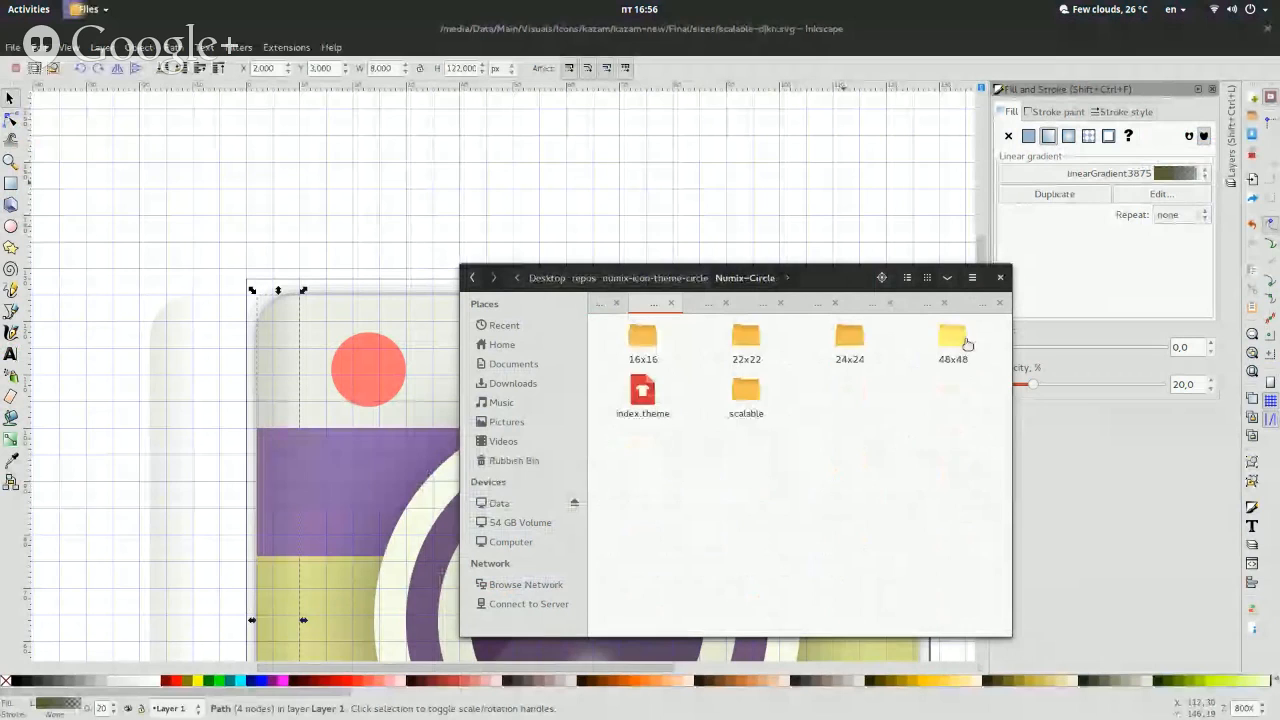
{"action": "double_click", "coordinate": [966, 344]}
{"action": "double_click", "coordinate": [636, 362]}
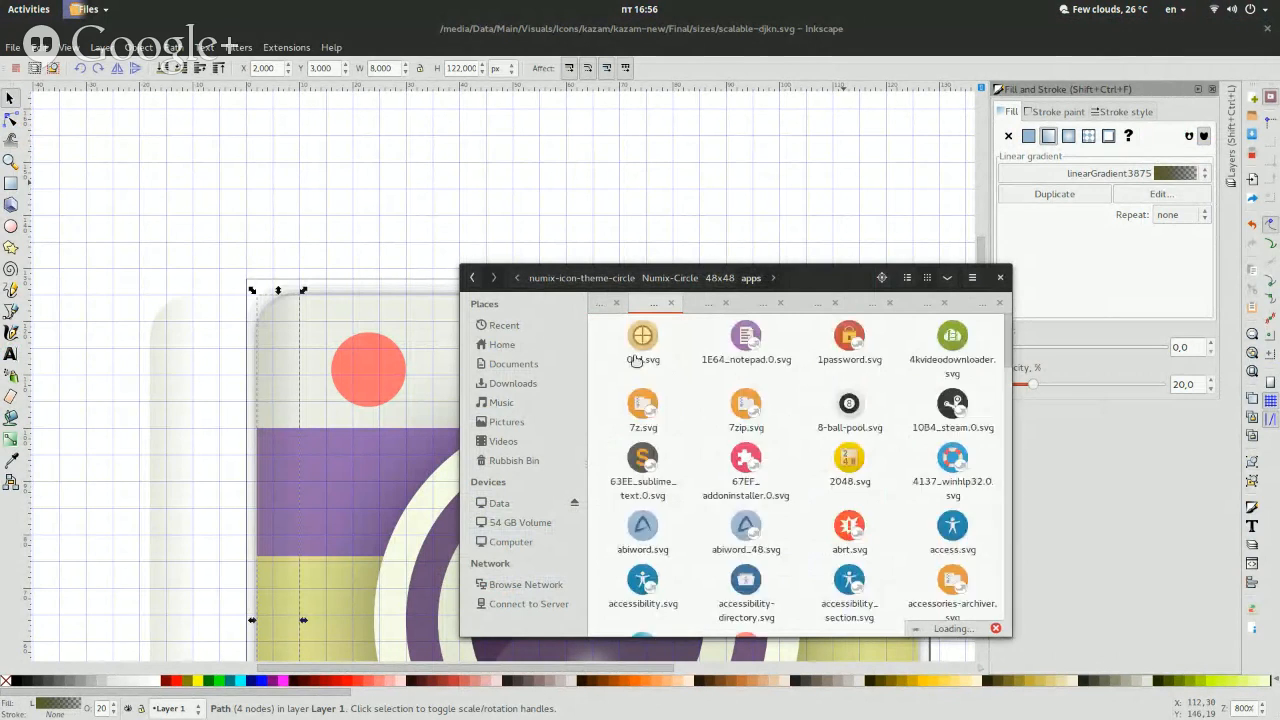
Search the apps folder for "myp" and examine mypaint.svg full screen in the image viewer.
{"action": "type", "text": "myp"}
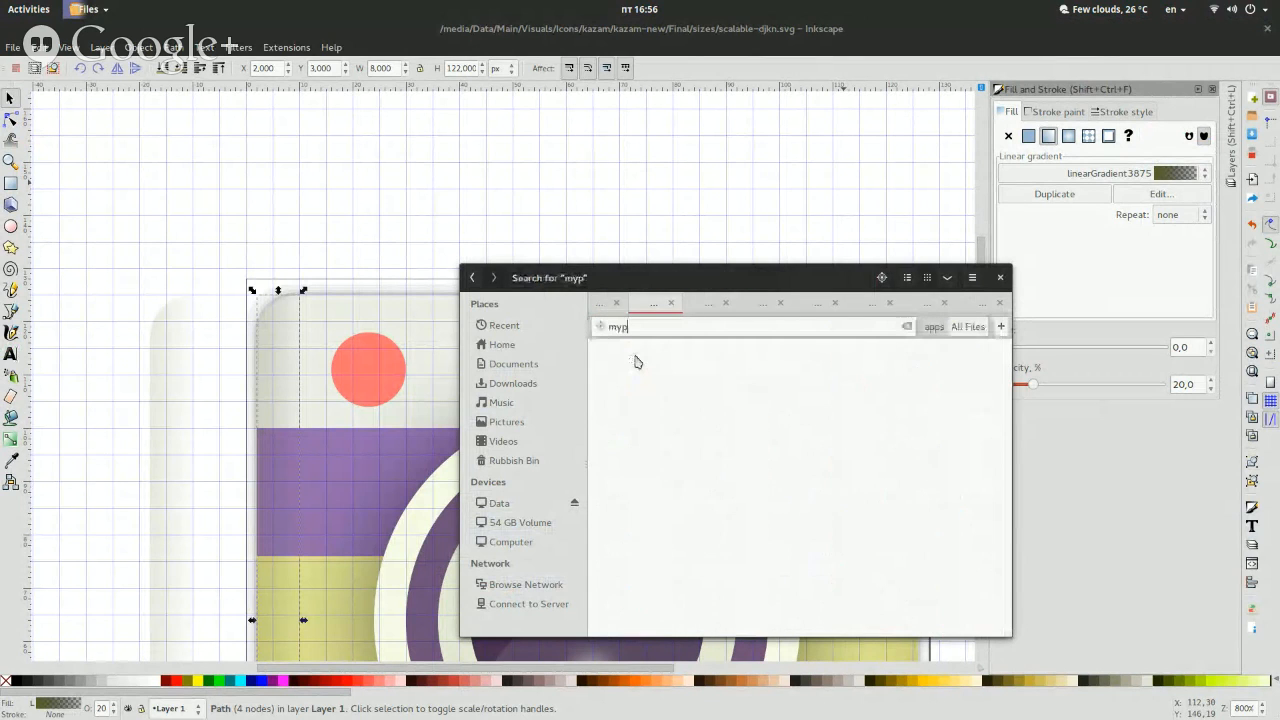
{"action": "double_click", "coordinate": [649, 378]}
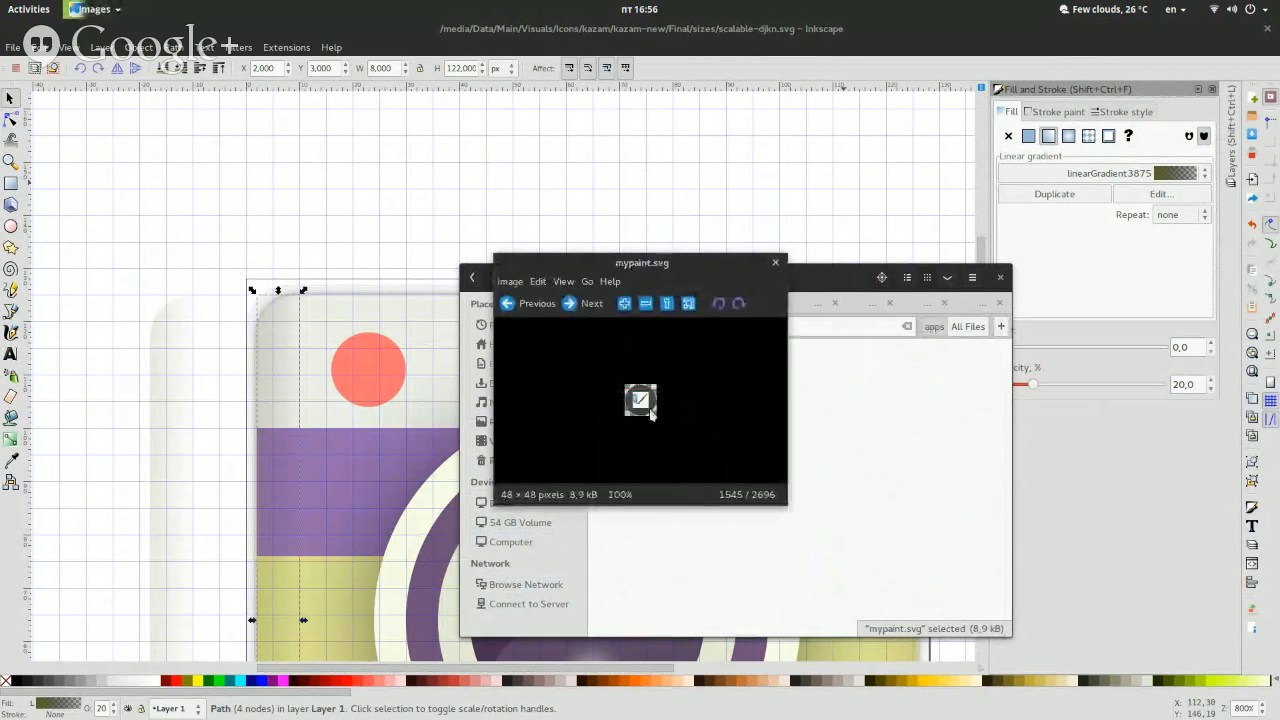
{"action": "double_click", "coordinate": [650, 410]}
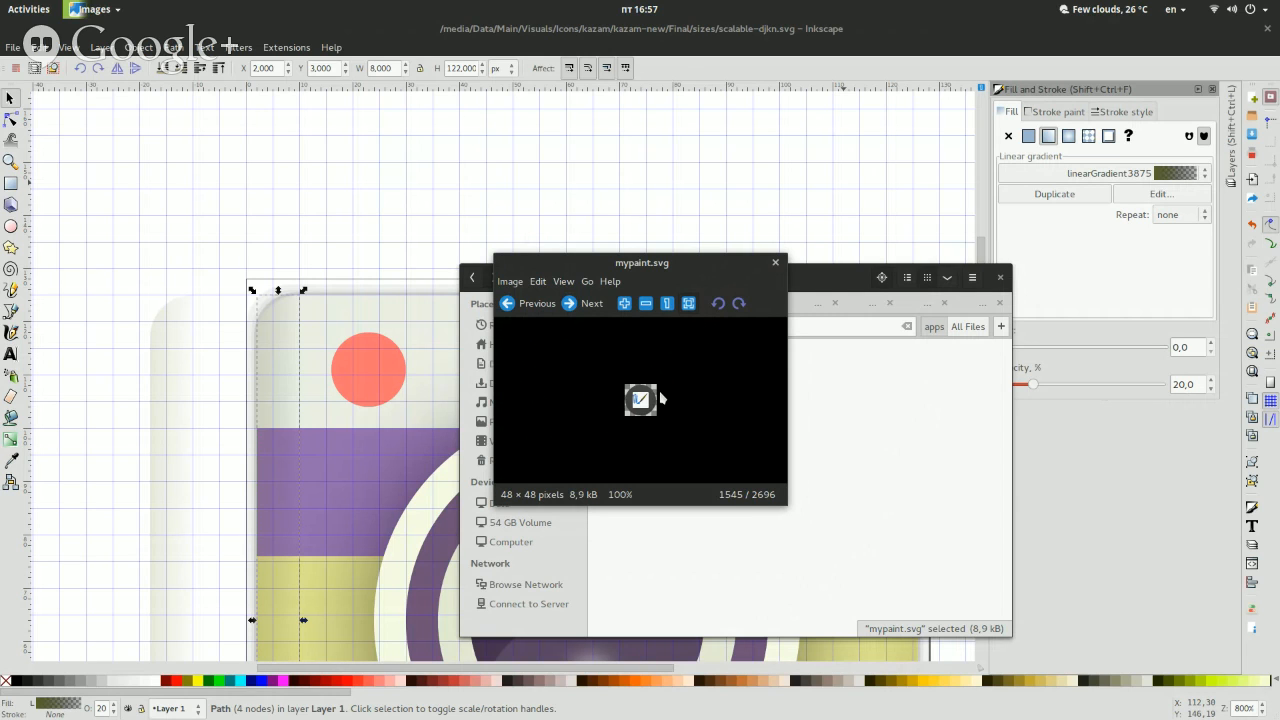
{"action": "double_click", "coordinate": [653, 396]}
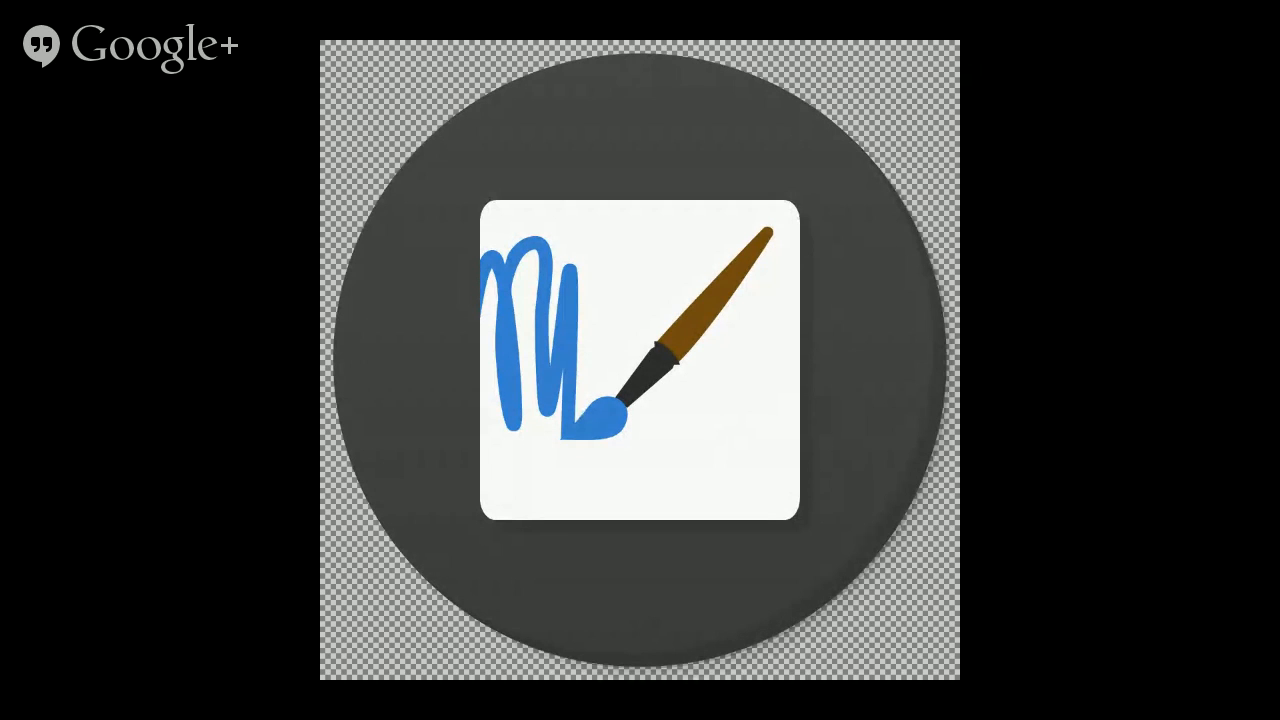
{"action": "key", "text": "Escape"}
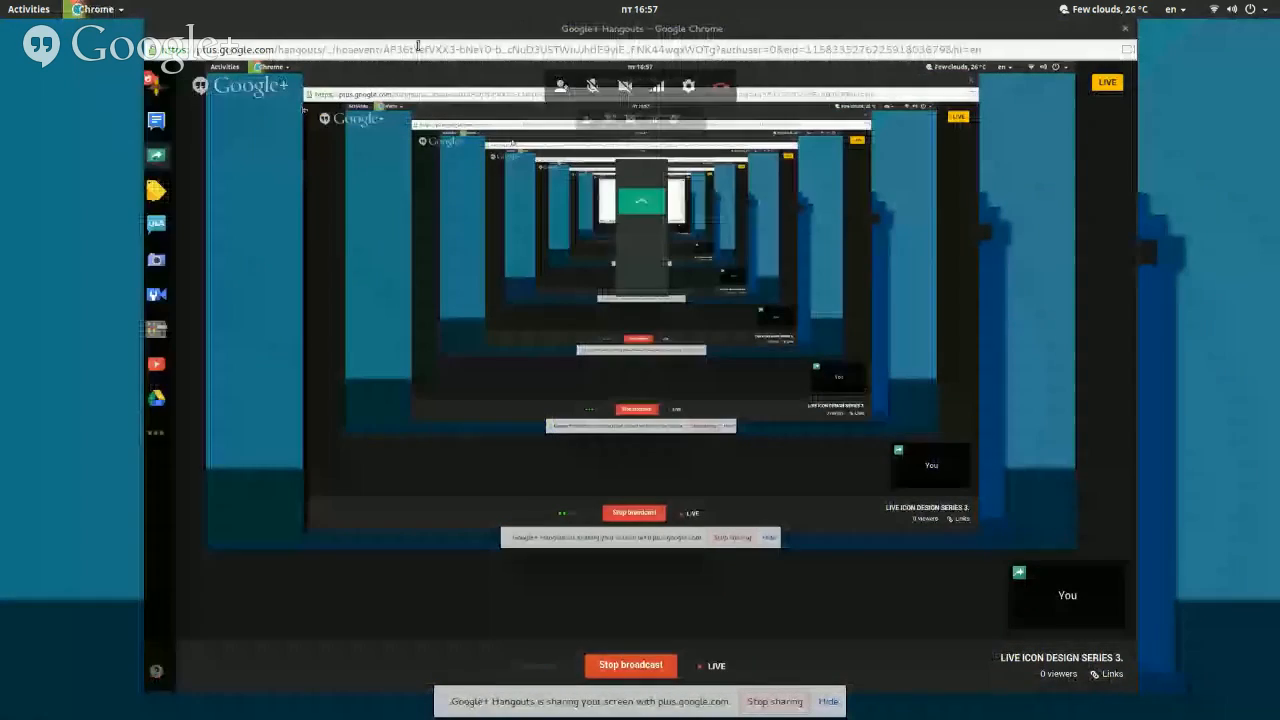
In the Google+ Hangouts window, turn on the camera and stop sharing the screen.
{"action": "left_click", "coordinate": [624, 87]}
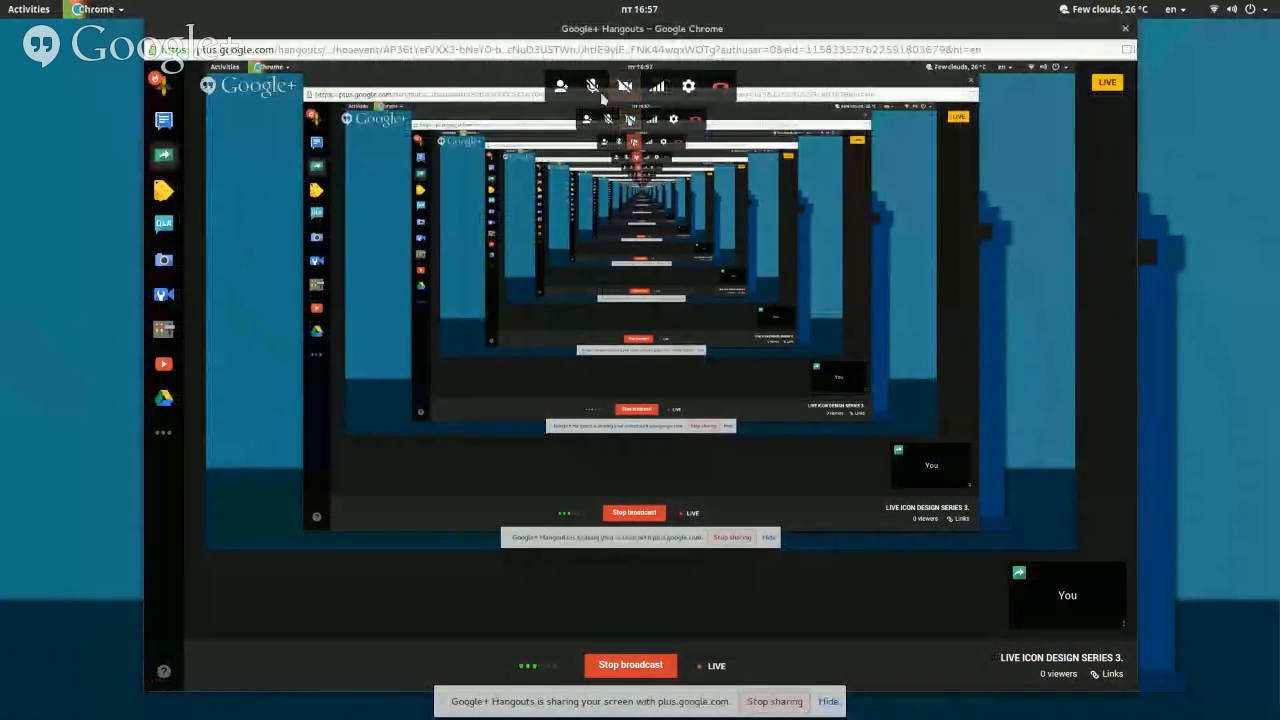
{"action": "left_click", "coordinate": [164, 156]}
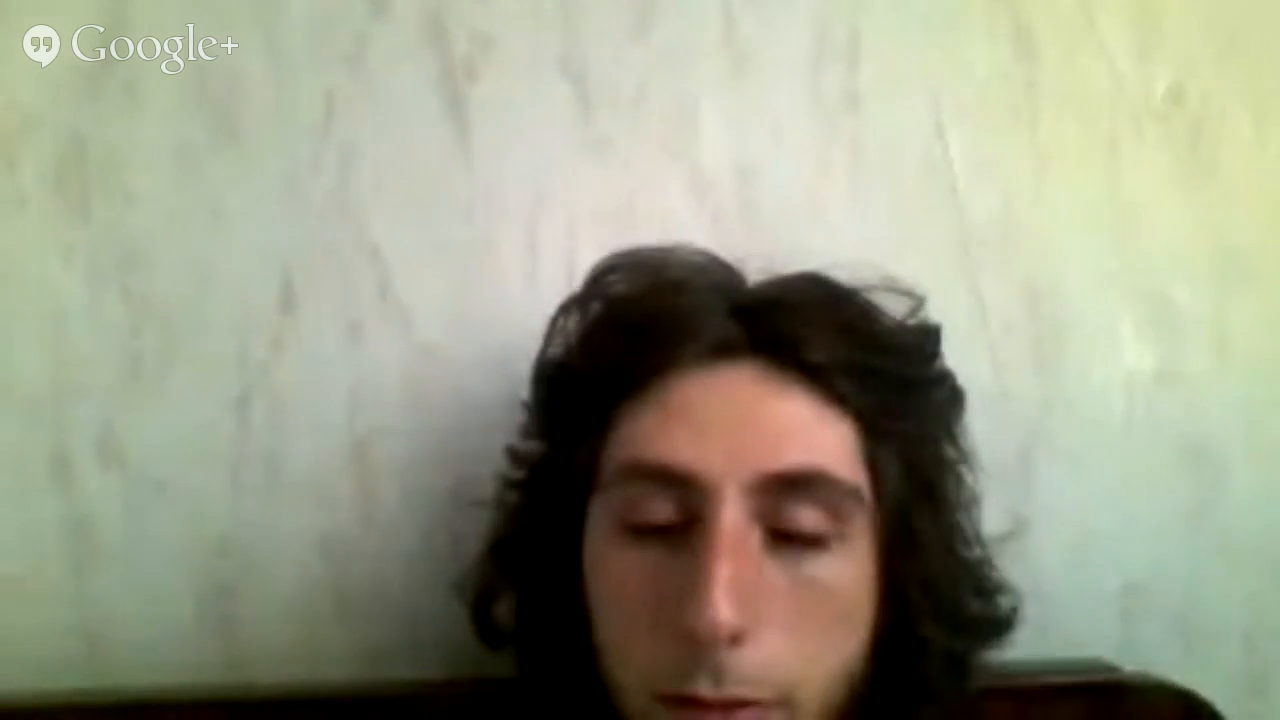